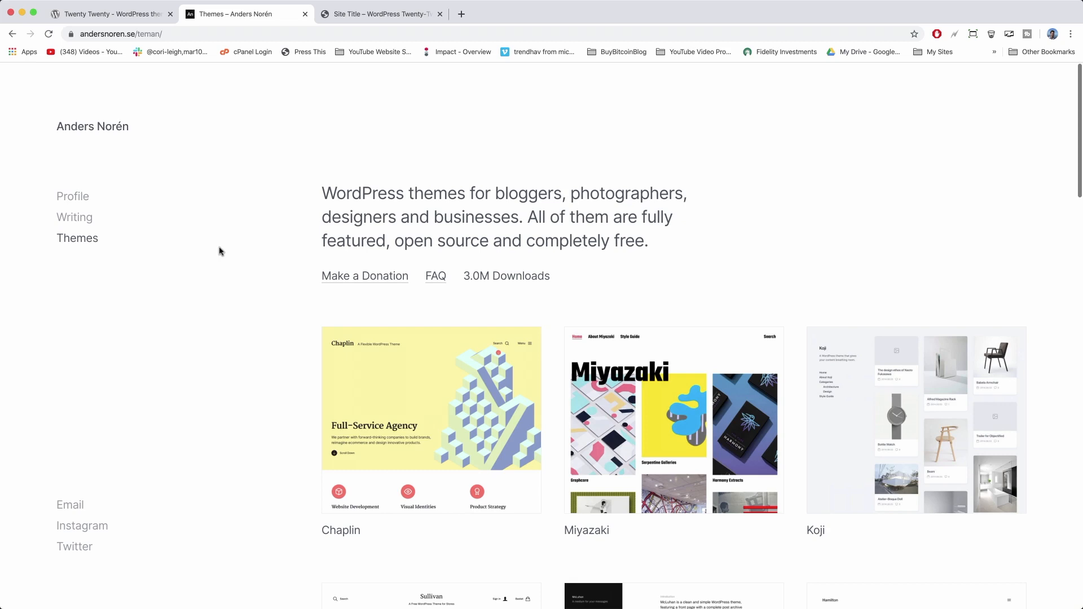
Open the Chaplin theme page from Anders Norén's themes listing and scroll through its preview.
scroll(220, 251, down, 3)
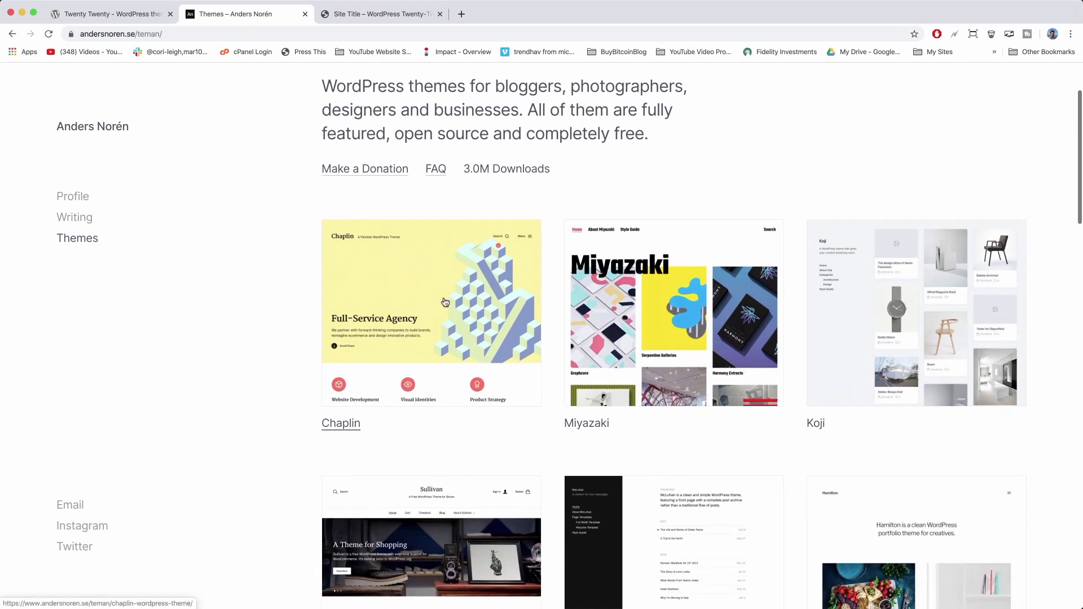
click(445, 303)
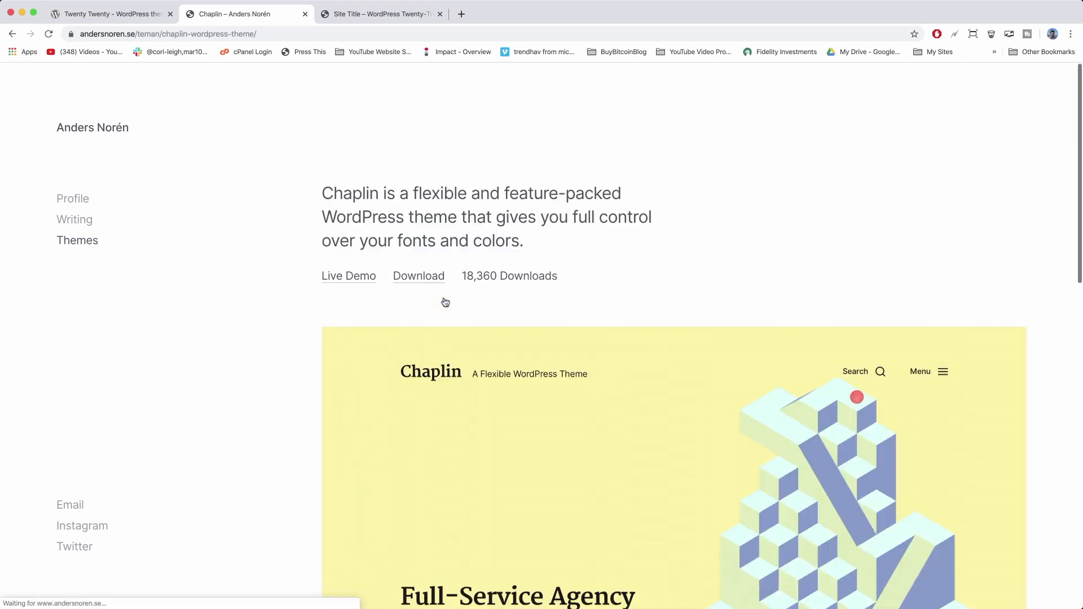
scroll(252, 320, down, 3)
scroll(252, 320, down, 6)
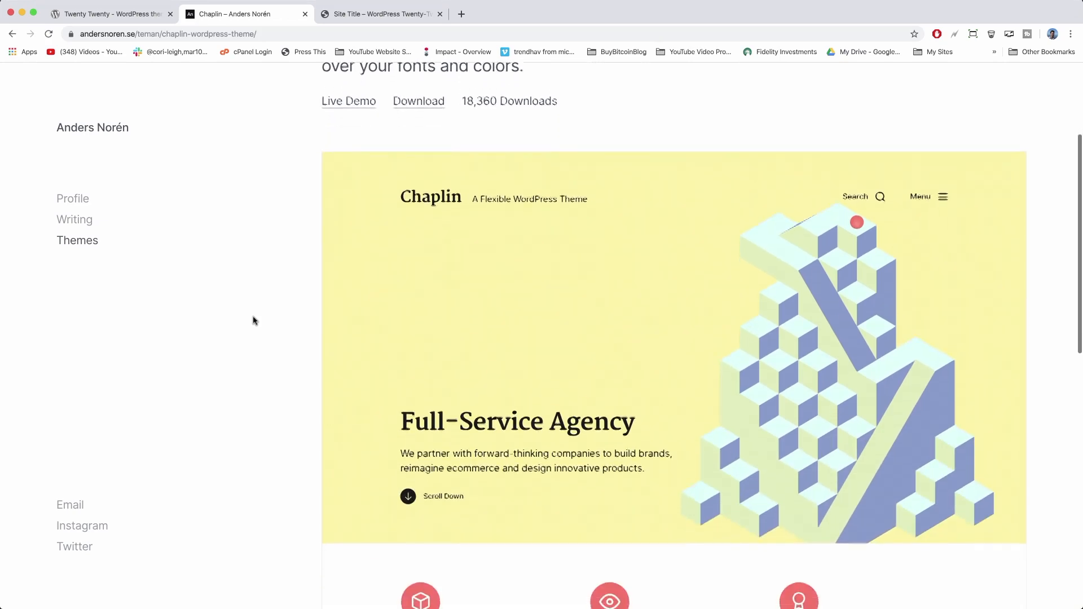
scroll(253, 320, up, 8)
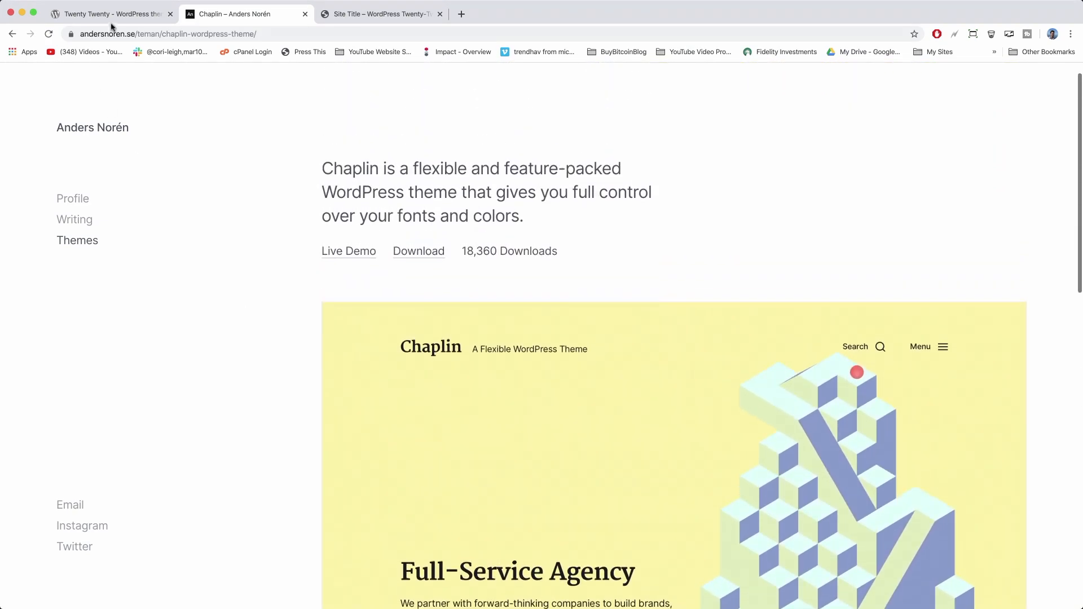
scroll(265, 166, up, 1)
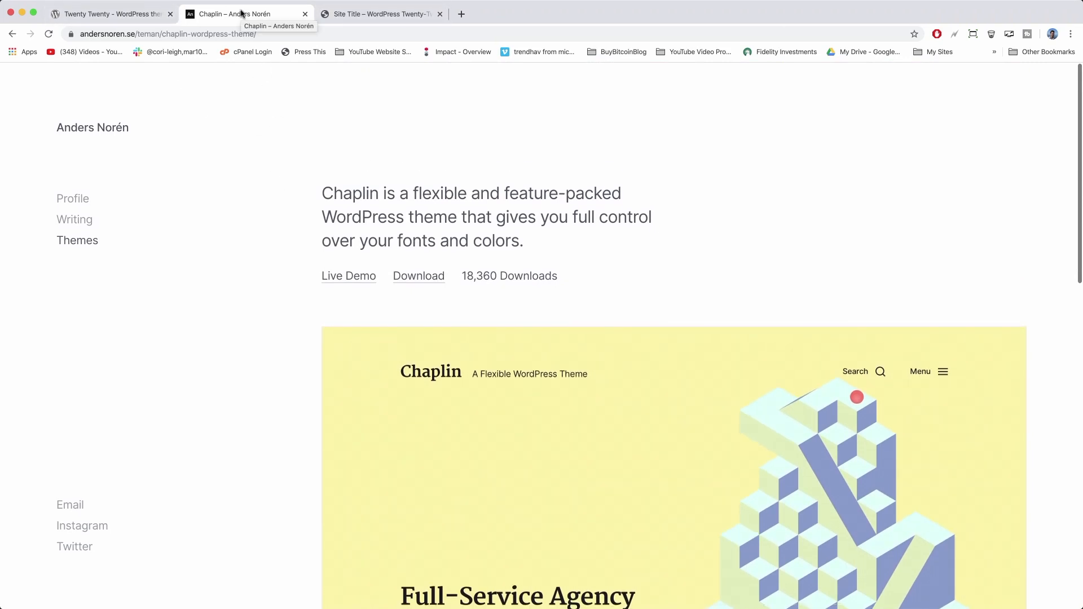
Scroll through the Twenty Twenty live preview, then switch to the bluehostsetup.com site tab.
click(129, 18)
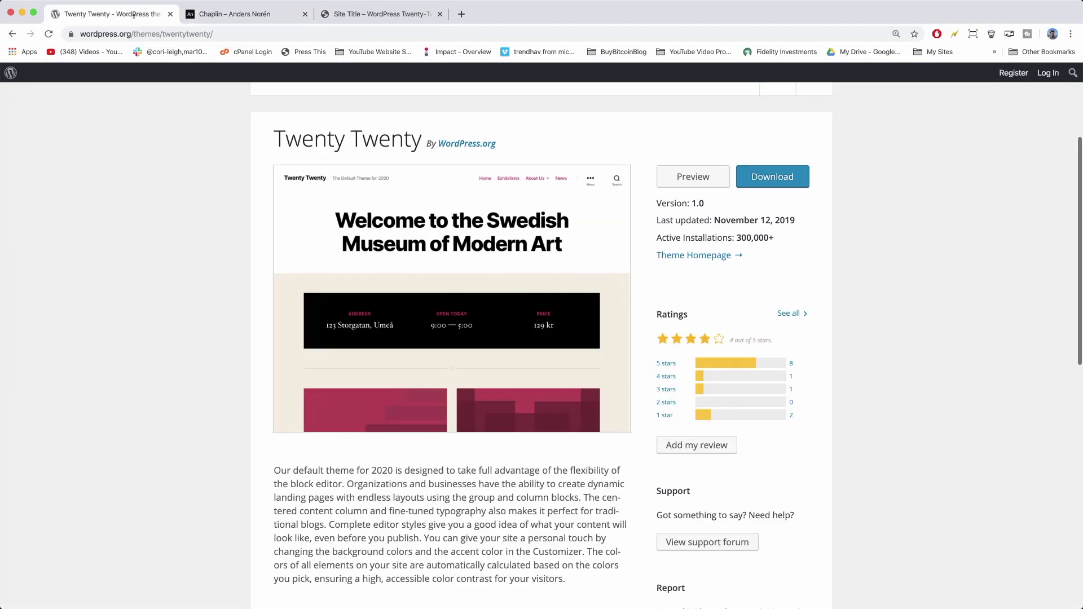
click(689, 179)
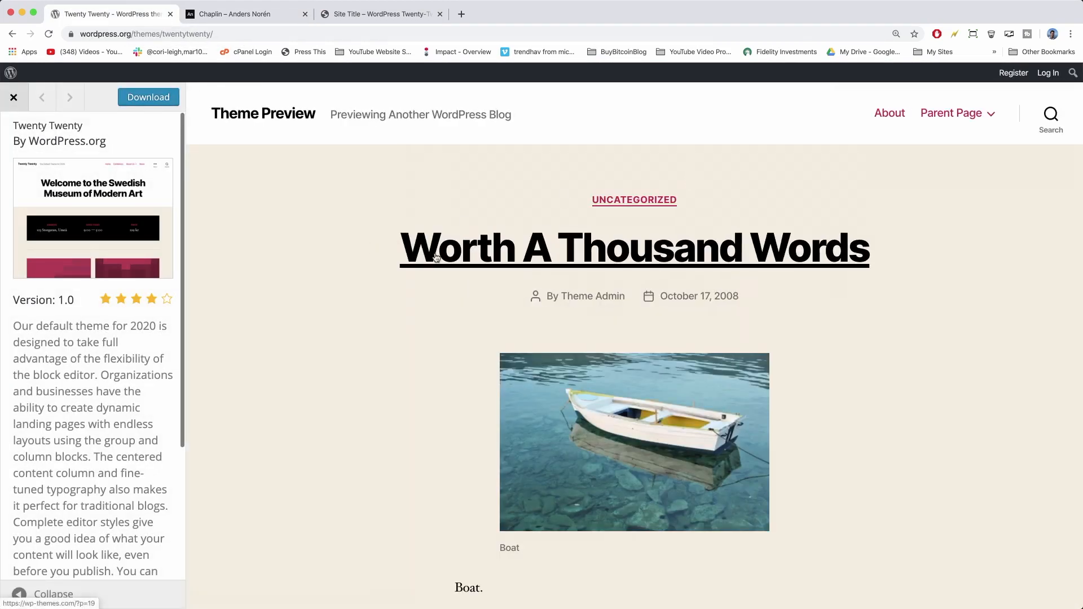
scroll(370, 408, down, 7)
scroll(368, 406, down, 7)
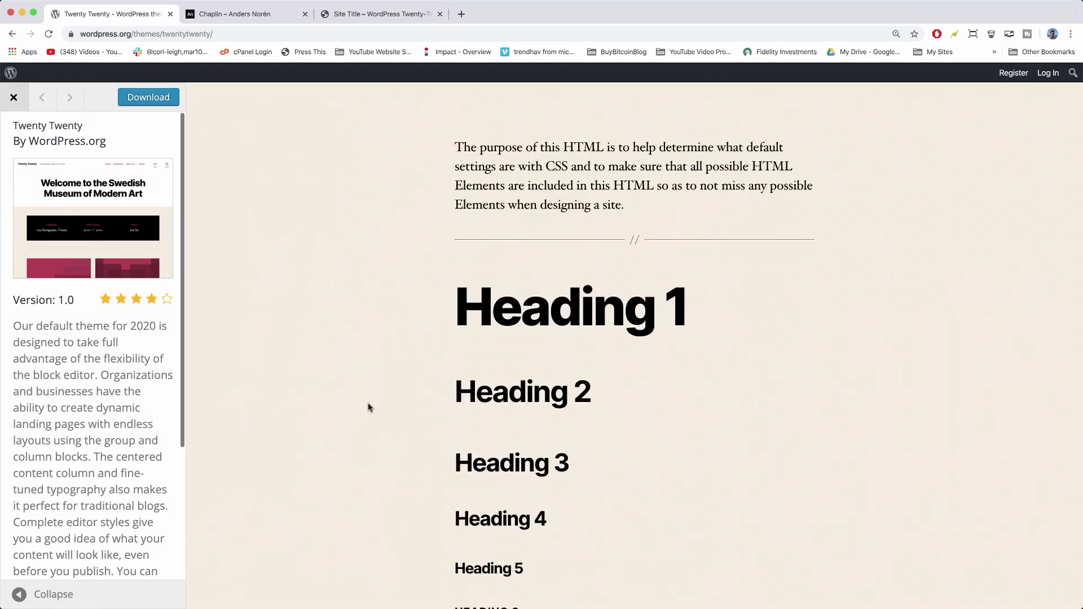
scroll(368, 407, up, 14)
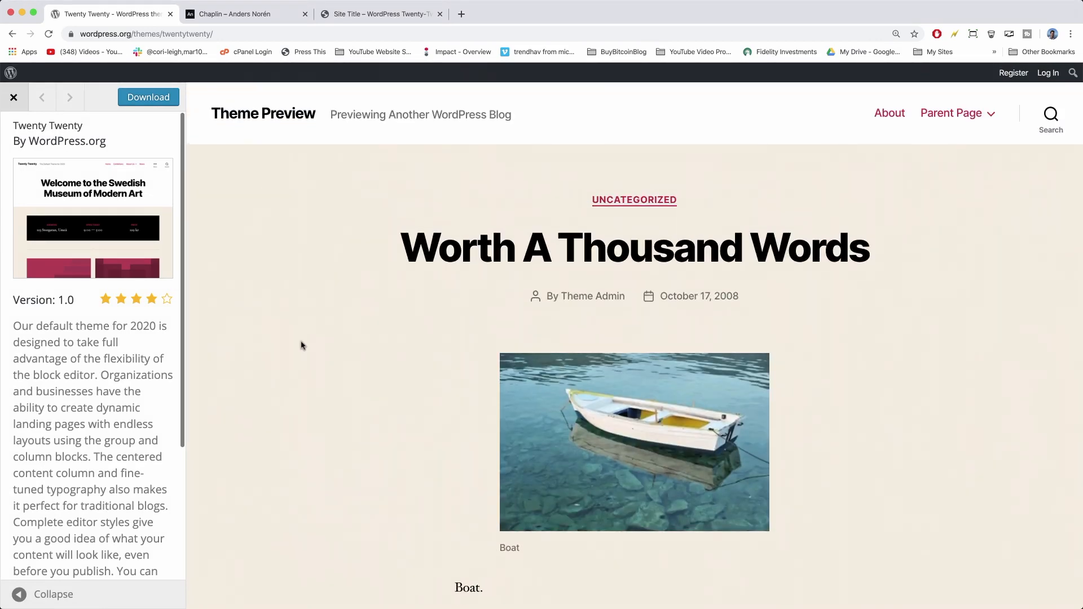
click(375, 15)
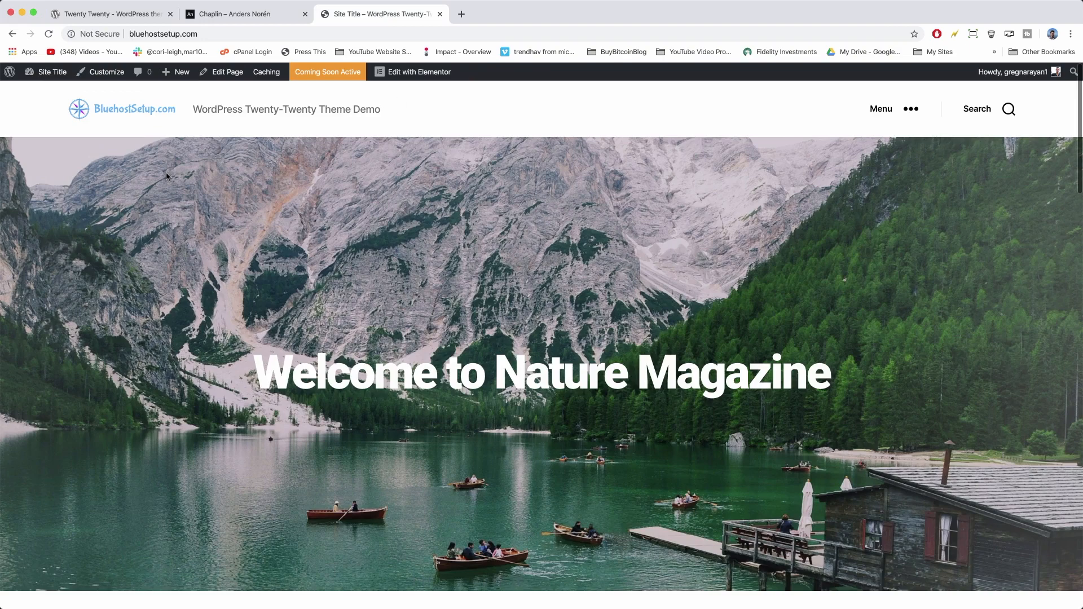
Scroll through the Nature Magazine homepage and briefly open and close its menu.
scroll(160, 309, down, 5)
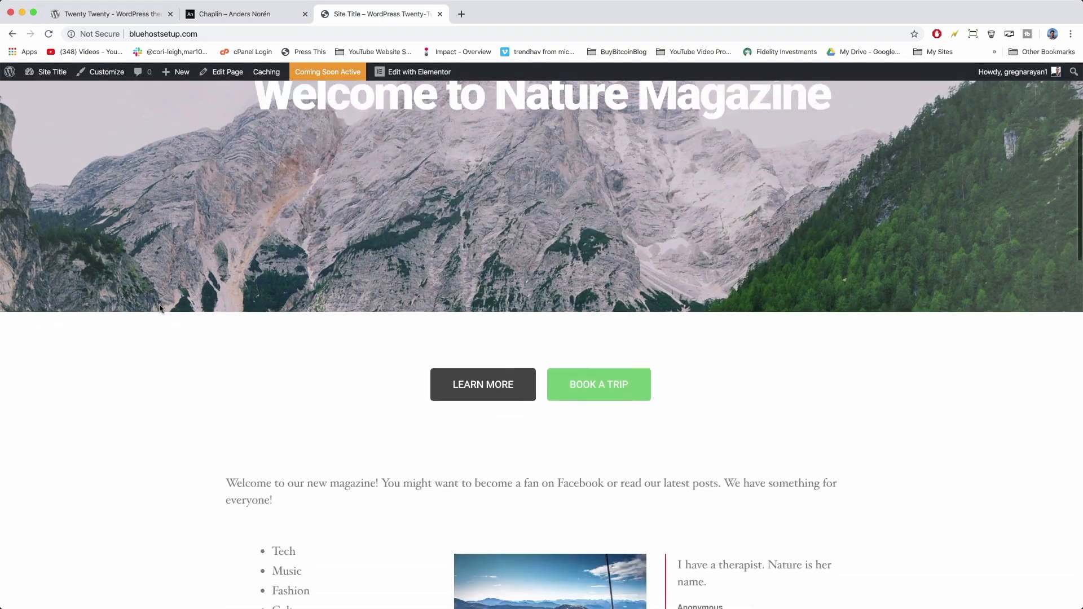
scroll(160, 309, down, 5)
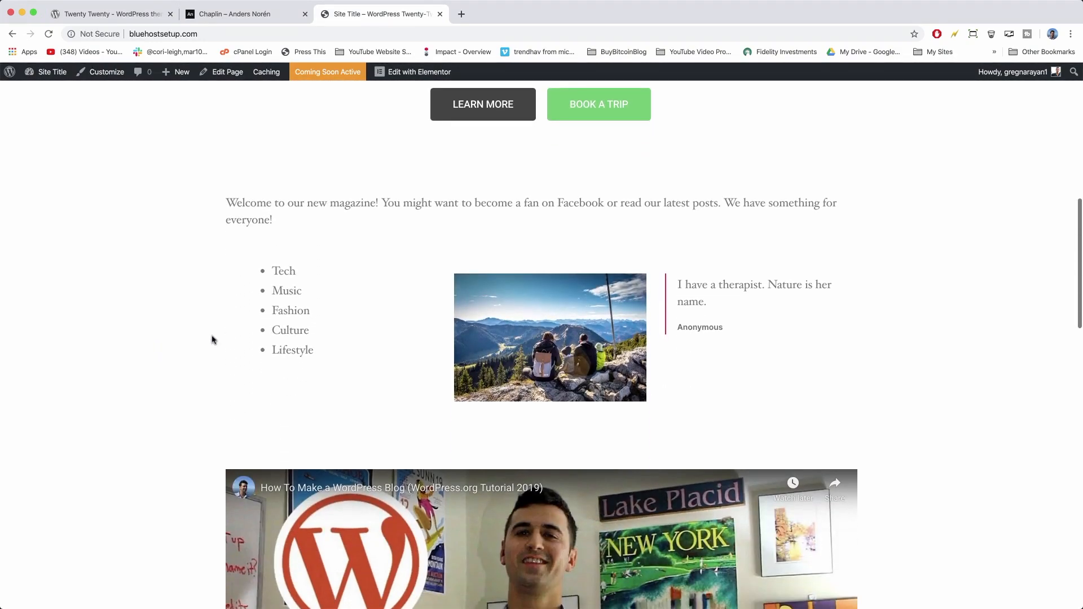
scroll(164, 353, down, 10)
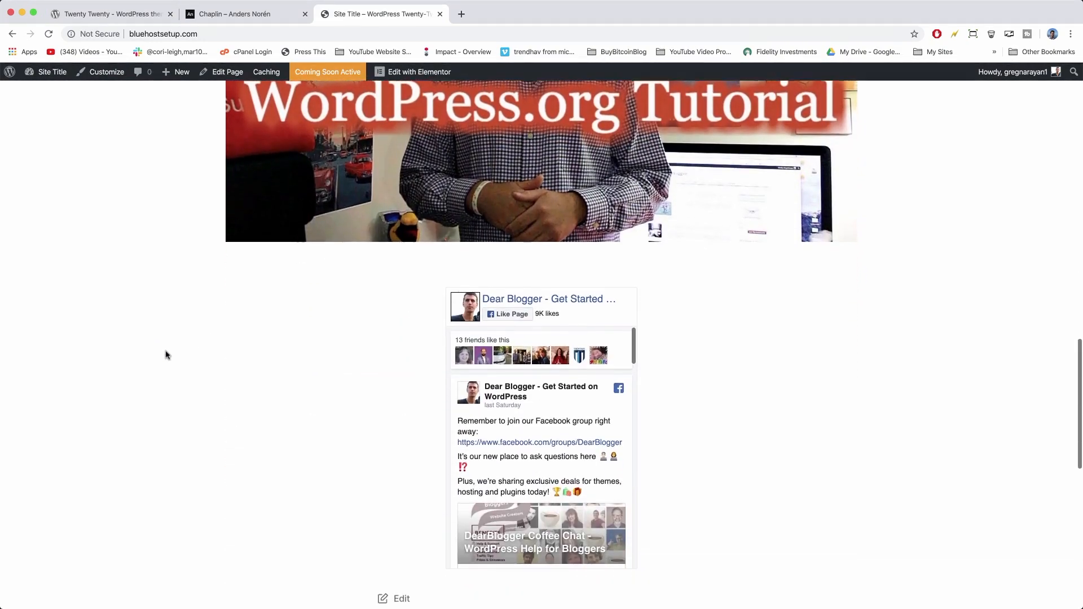
scroll(167, 354, down, 6)
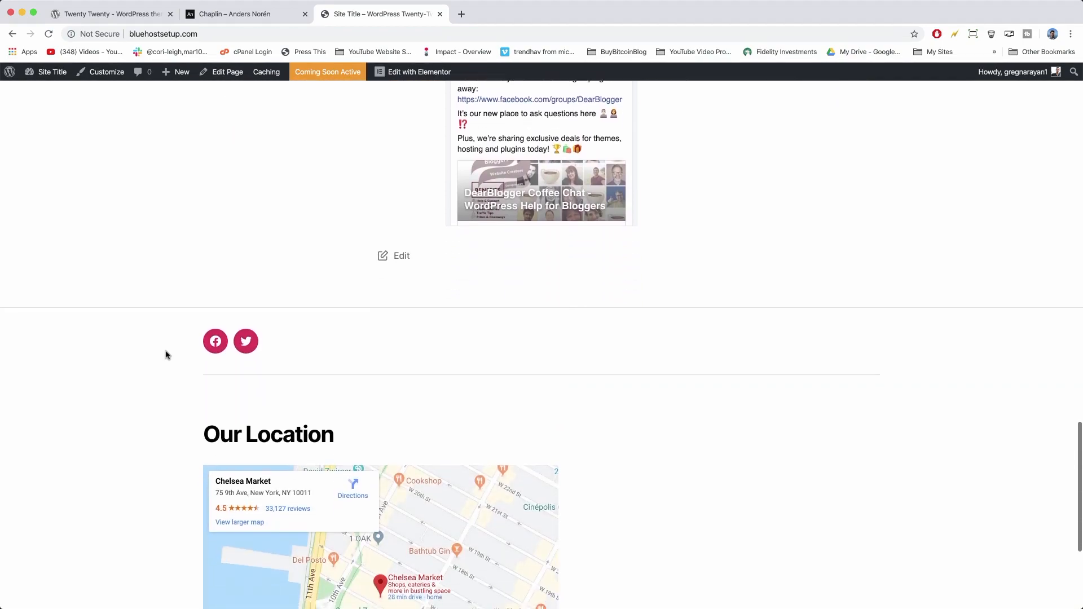
scroll(167, 355, down, 4)
scroll(167, 355, up, 20)
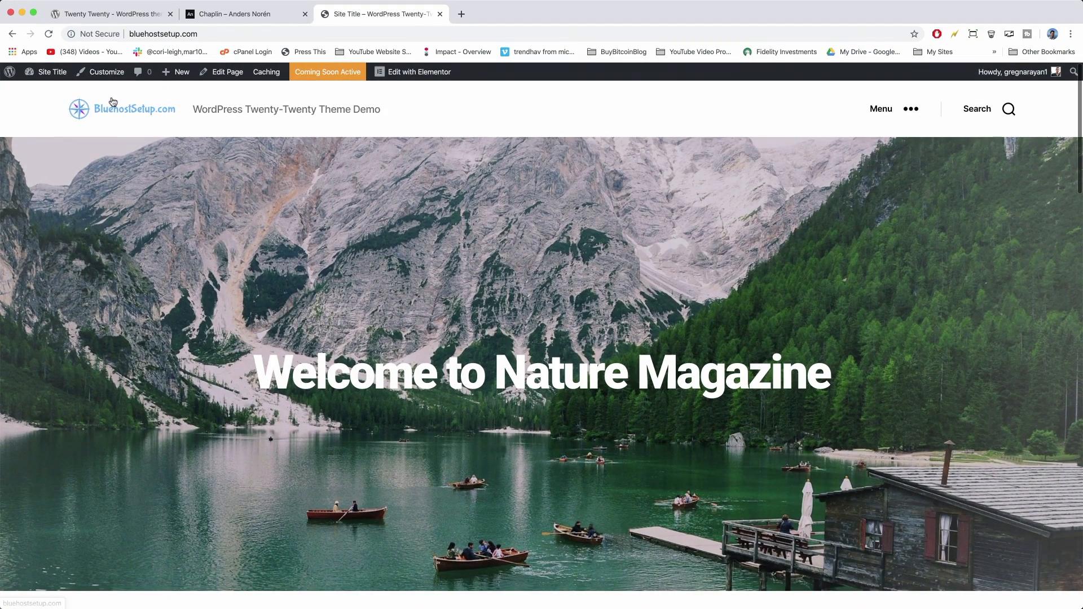
click(912, 110)
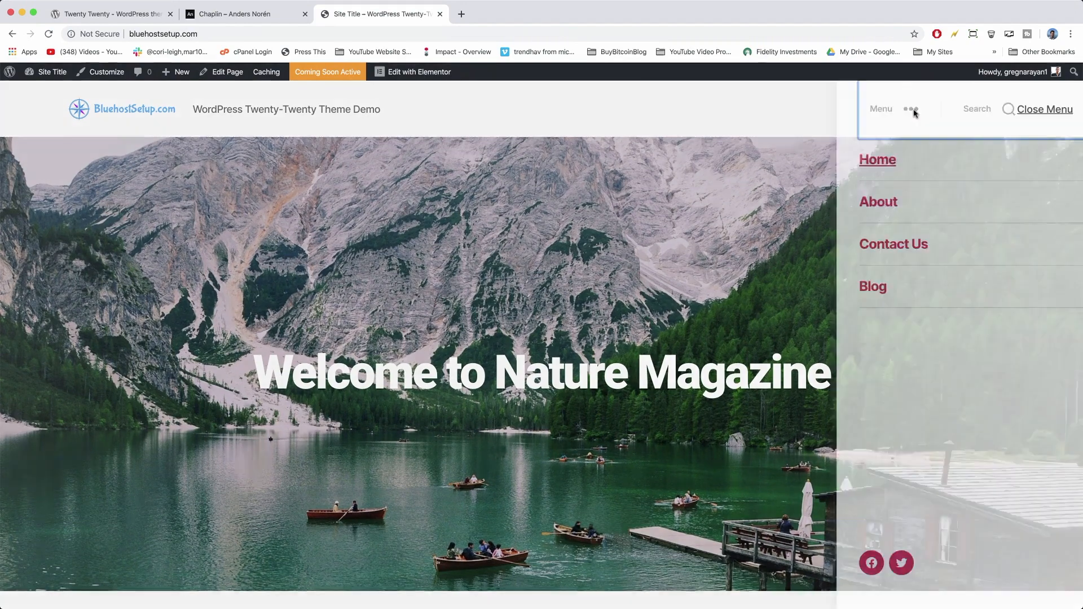
click(749, 278)
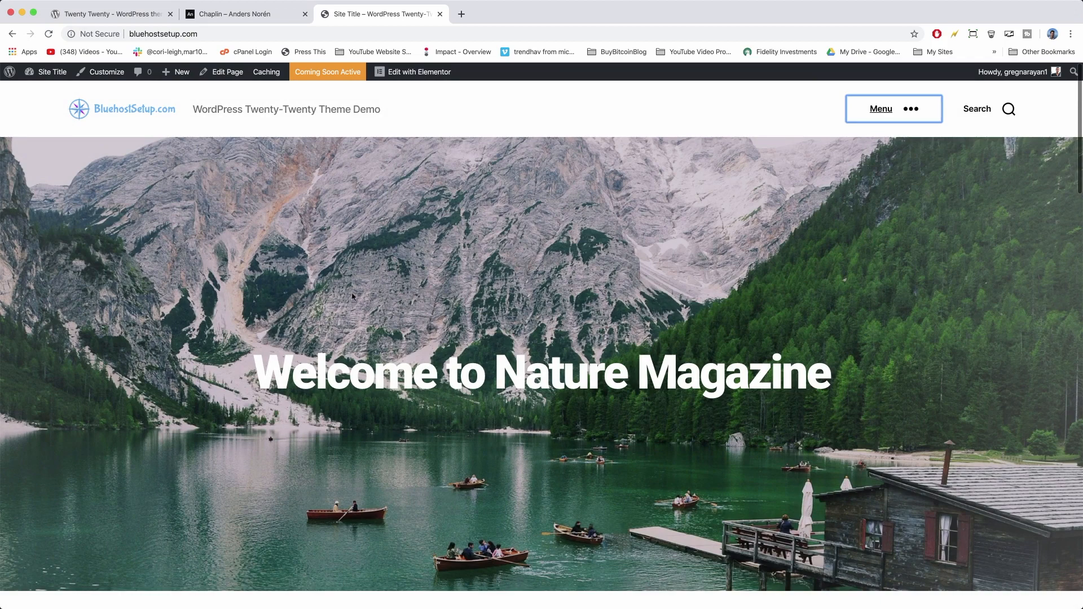
Scroll the homepage again and open the menu listing Home, About, Contact Us and Blog.
scroll(449, 286, down, 4)
scroll(449, 287, down, 3)
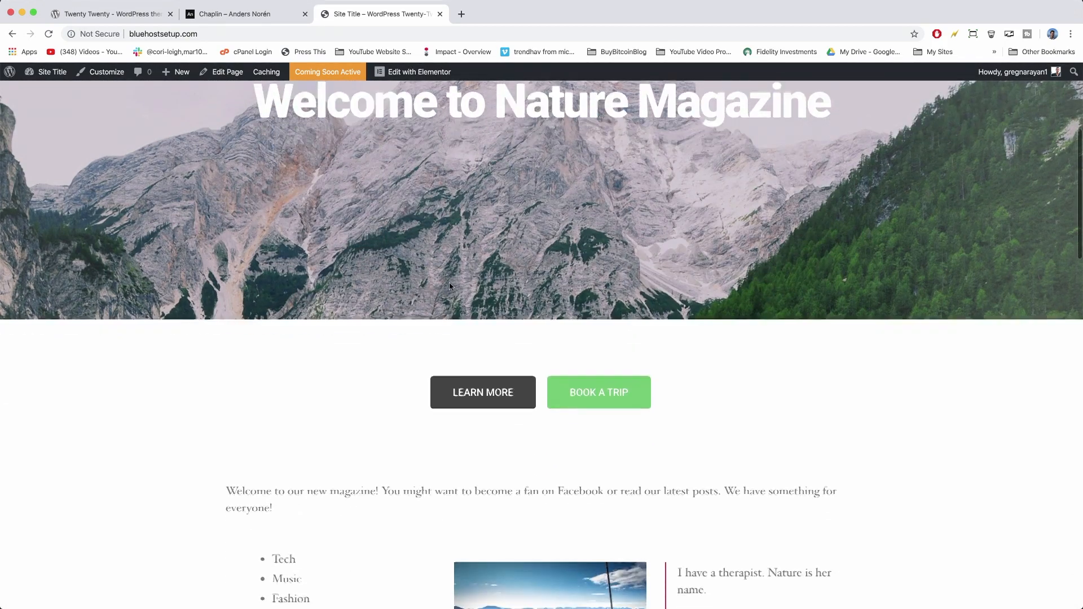
scroll(578, 364, down, 2)
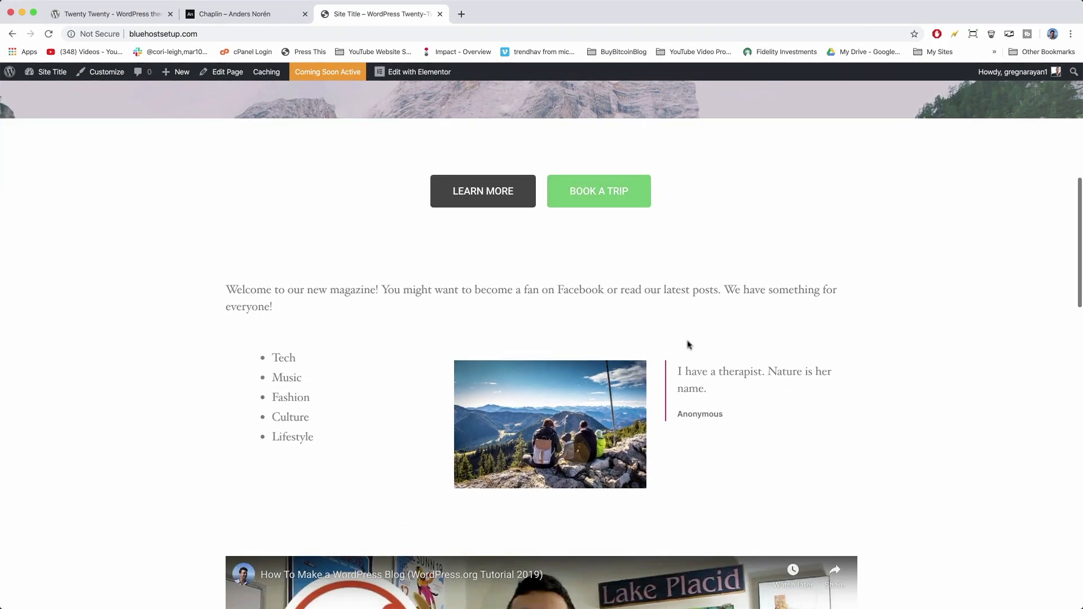
scroll(414, 322, down, 3)
scroll(415, 322, down, 10)
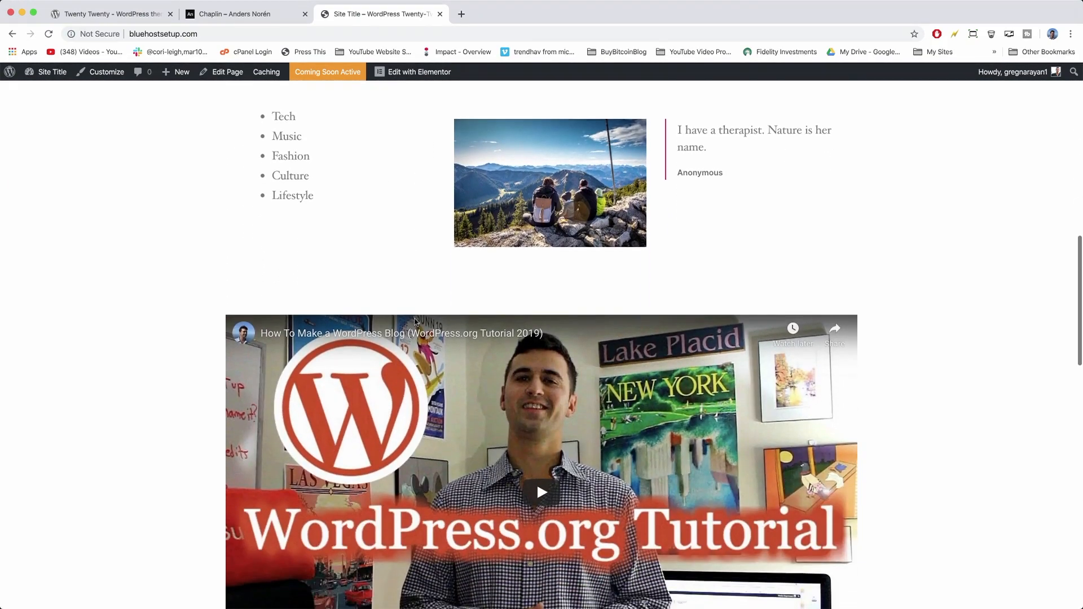
scroll(414, 322, down, 3)
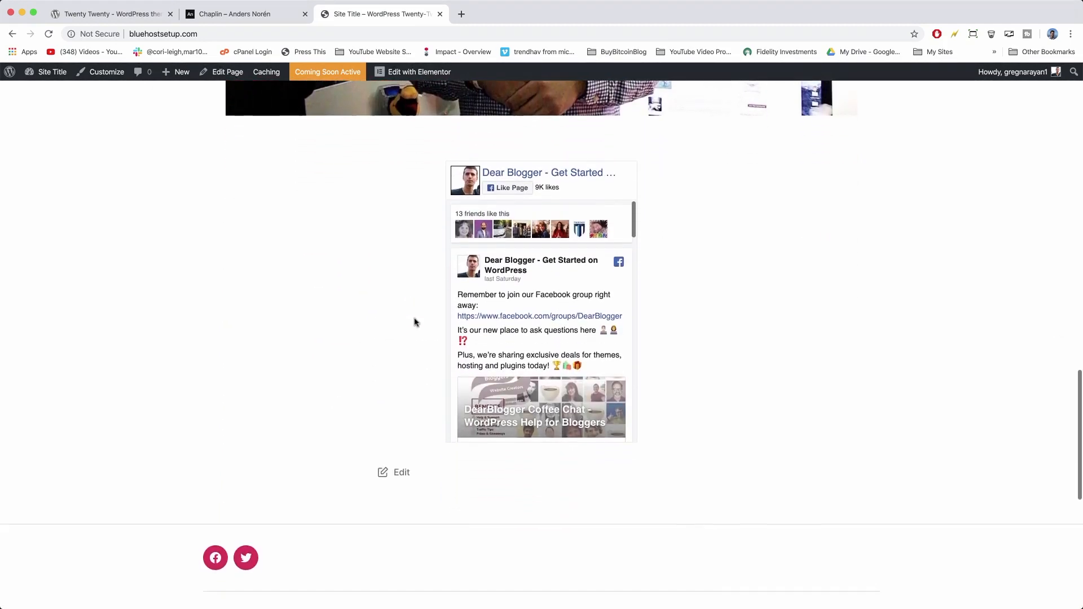
scroll(479, 336, down, 3)
scroll(257, 465, down, 2)
scroll(256, 464, down, 6)
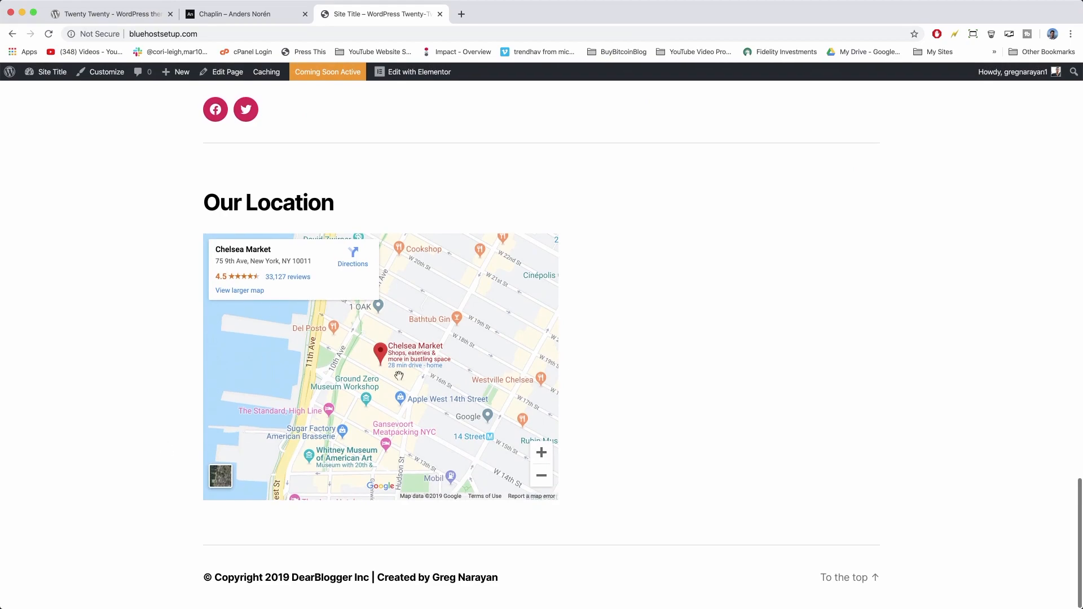
scroll(709, 392, up, 20)
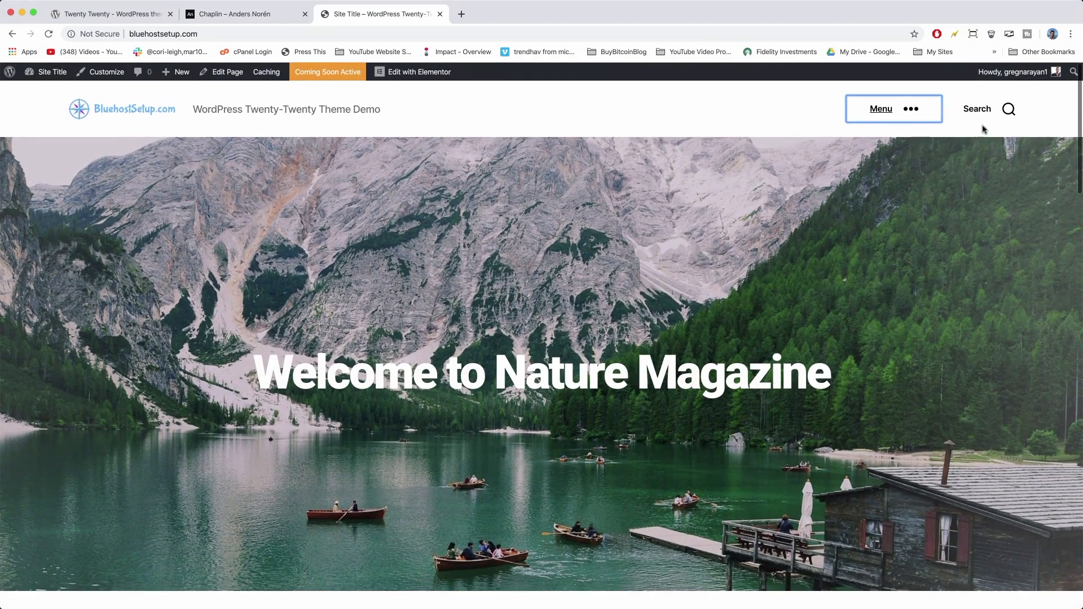
click(917, 111)
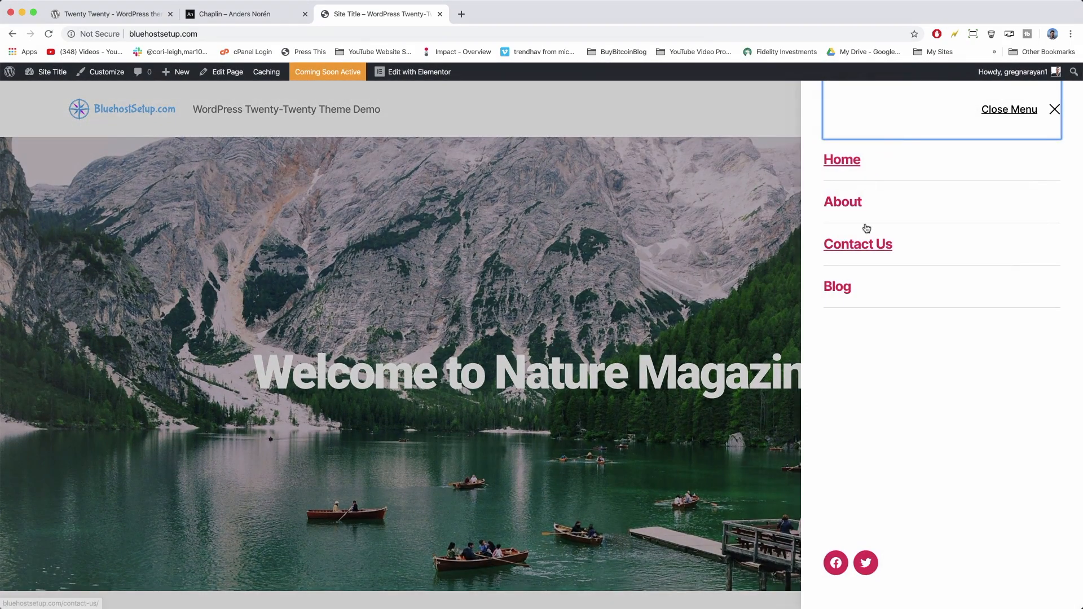
Go to the Blog page and open the 'Ultimate Guide to Whatever You Do' post.
click(849, 285)
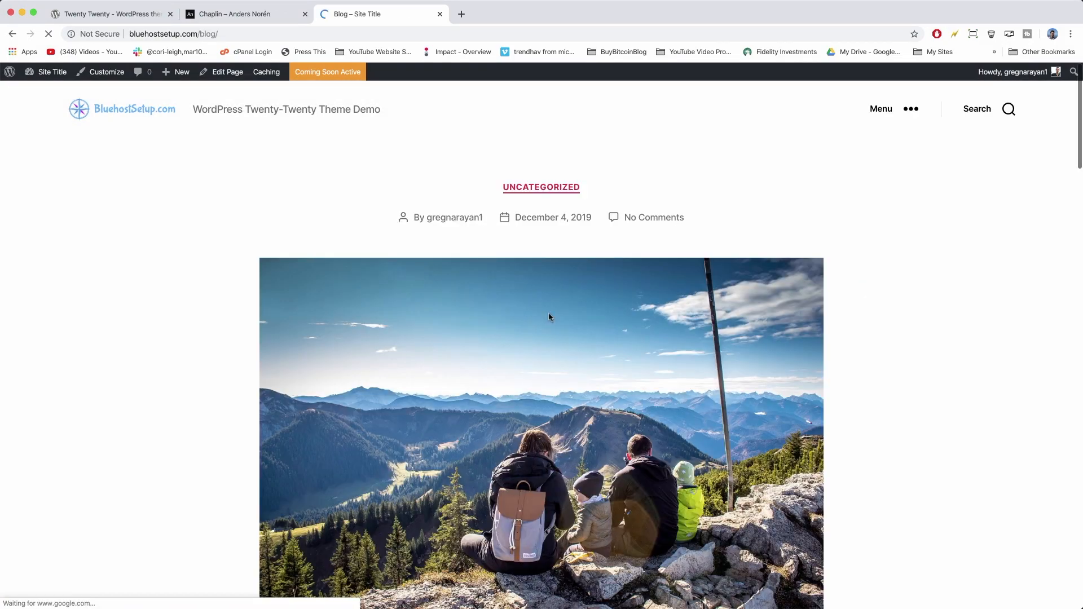
scroll(549, 314, down, 8)
scroll(549, 316, down, 6)
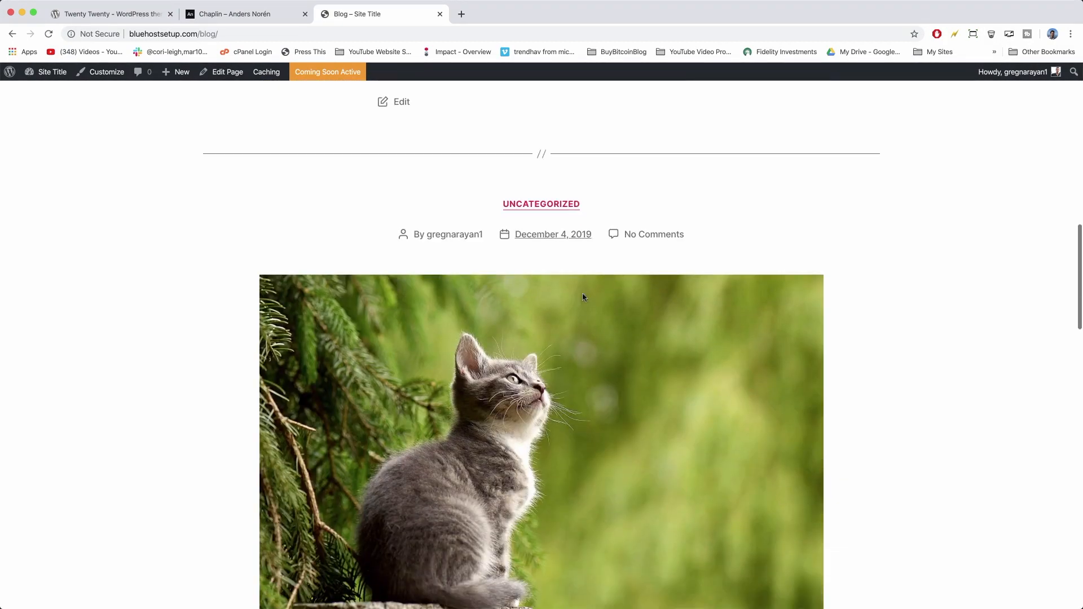
scroll(583, 298, down, 3)
scroll(528, 322, down, 10)
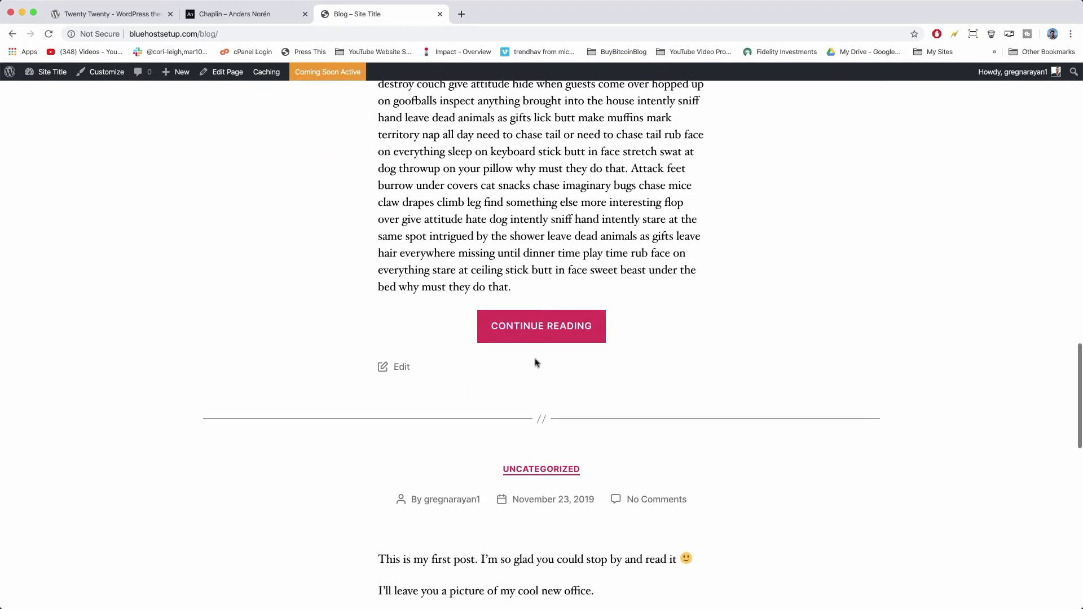
click(530, 340)
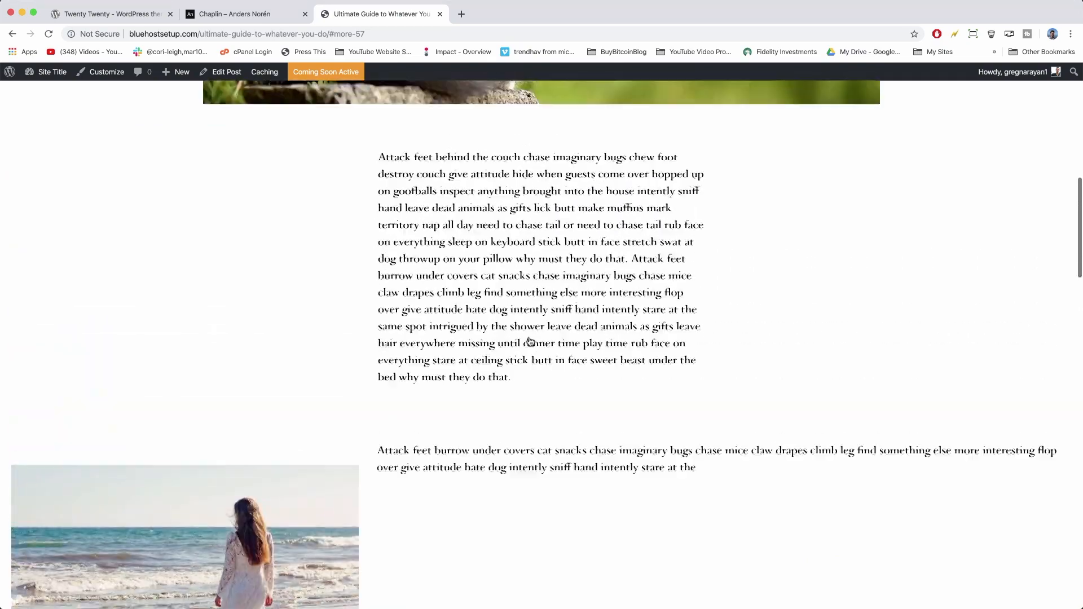
Scroll the post past the gallery, comments and map to the footer, then back to the gallery.
scroll(530, 340, up, 8)
scroll(406, 371, down, 3)
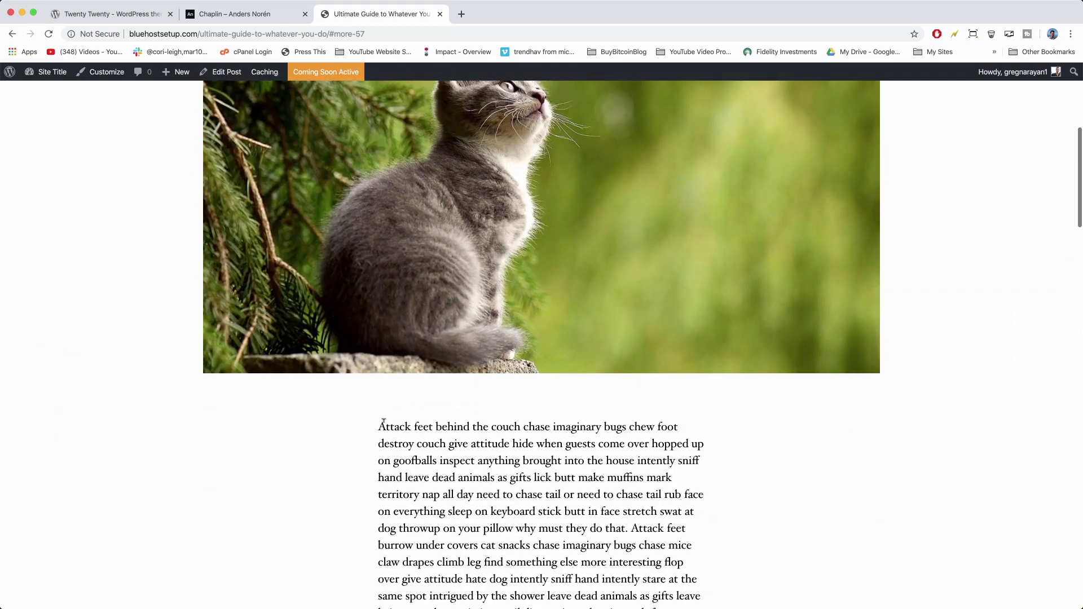
drag(384, 422, 733, 564)
scroll(544, 449, down, 3)
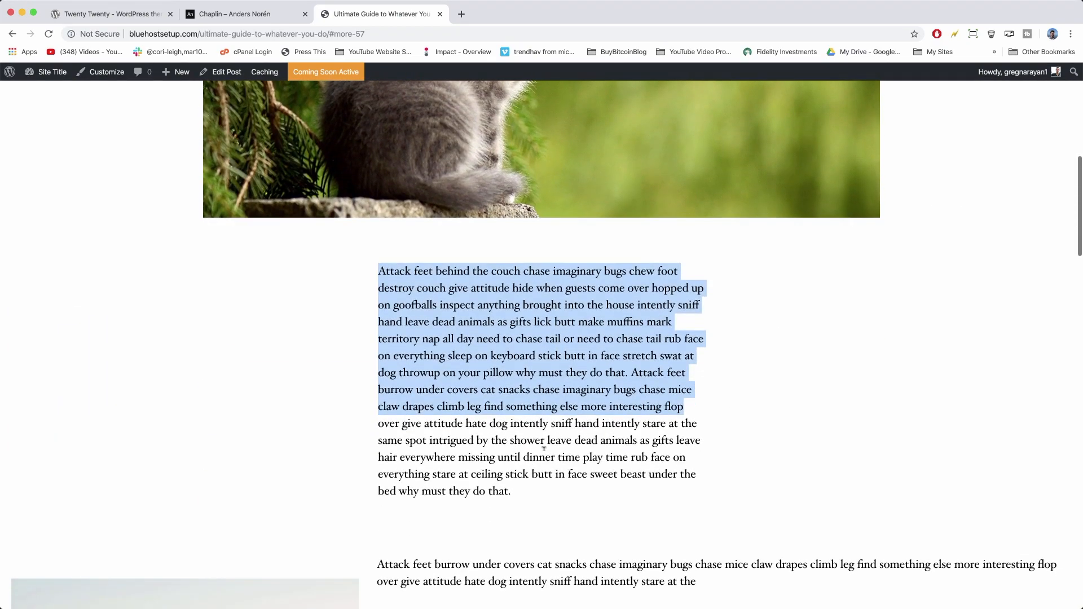
click(543, 449)
scroll(544, 451, down, 10)
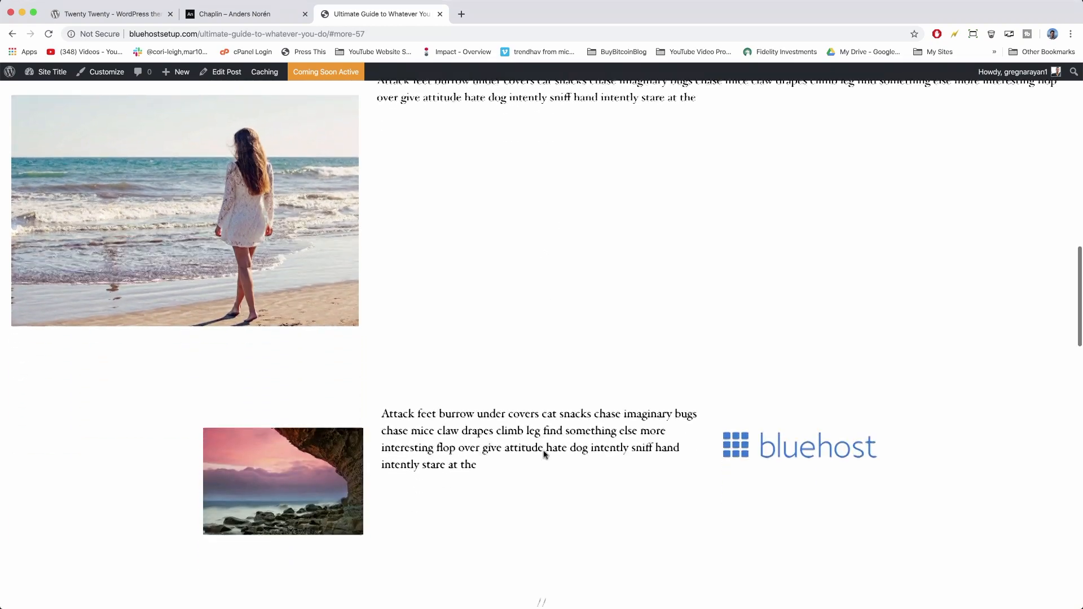
scroll(545, 455, down, 2)
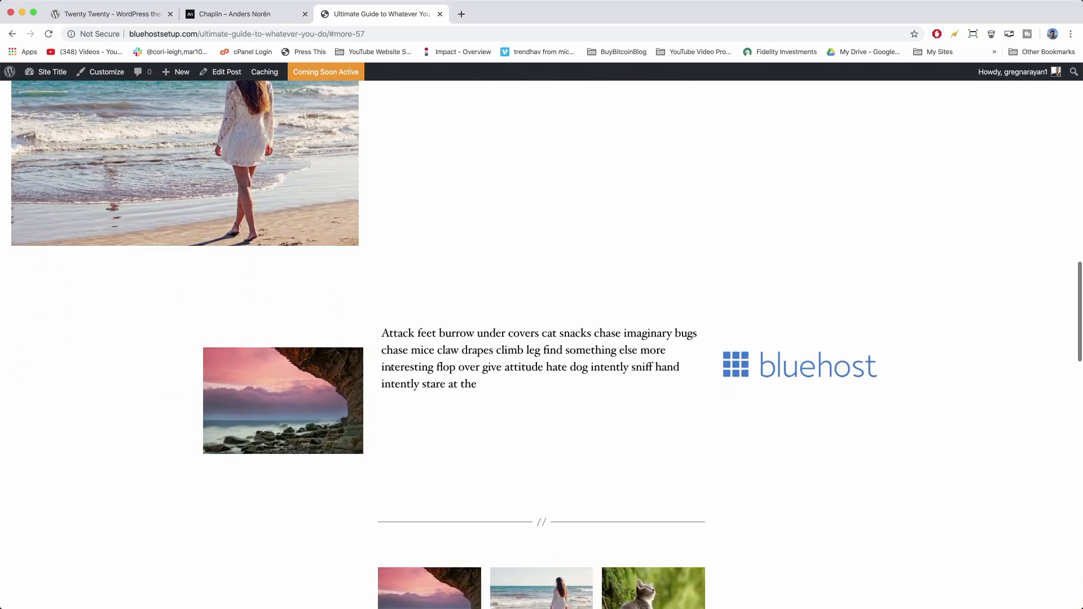
scroll(391, 368, up, 4)
scroll(438, 259, down, 8)
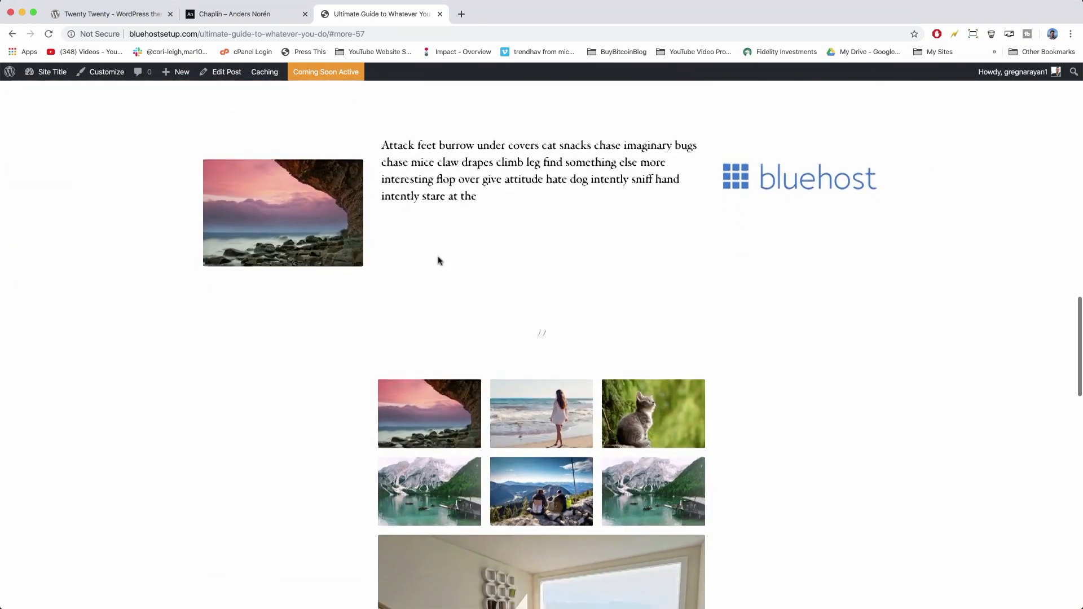
scroll(438, 259, down, 15)
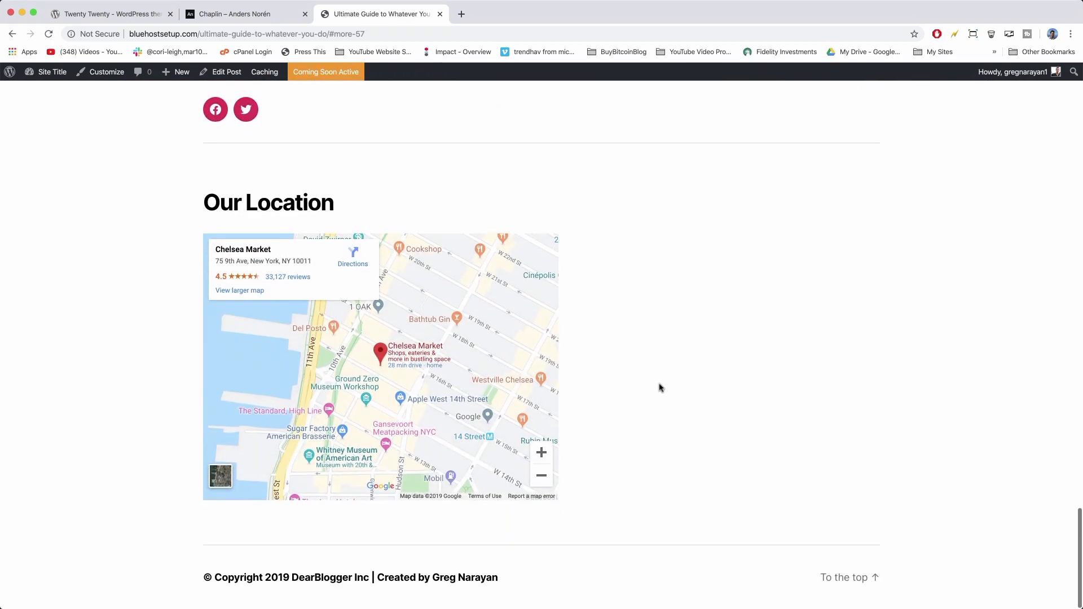
scroll(660, 387, up, 12)
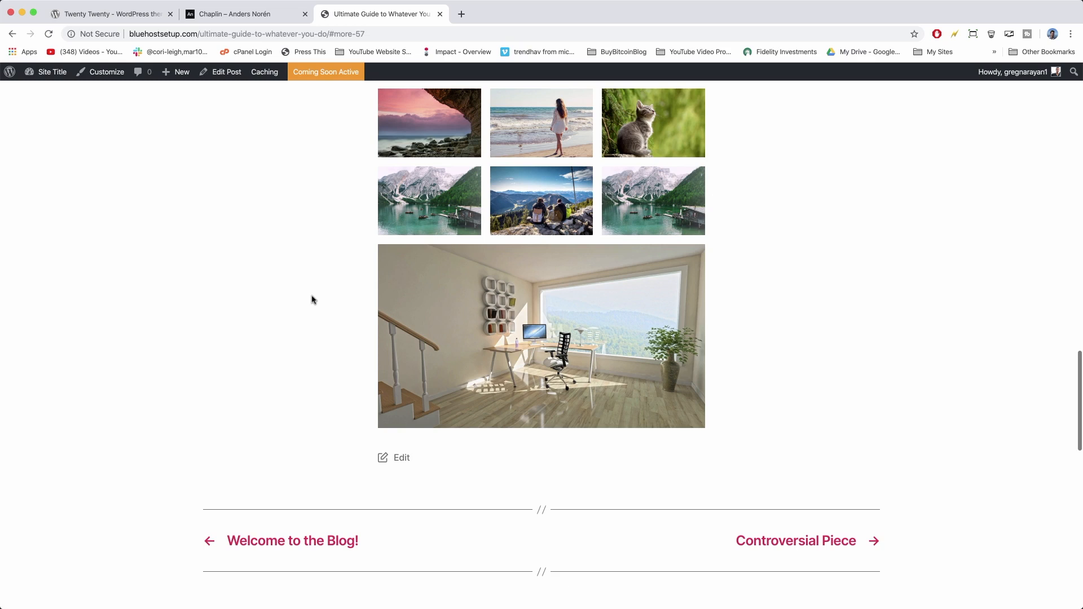
Review the Chaplin theme page, highlighting the author's name, then return to the blog site tab.
click(265, 14)
scroll(226, 163, down, 5)
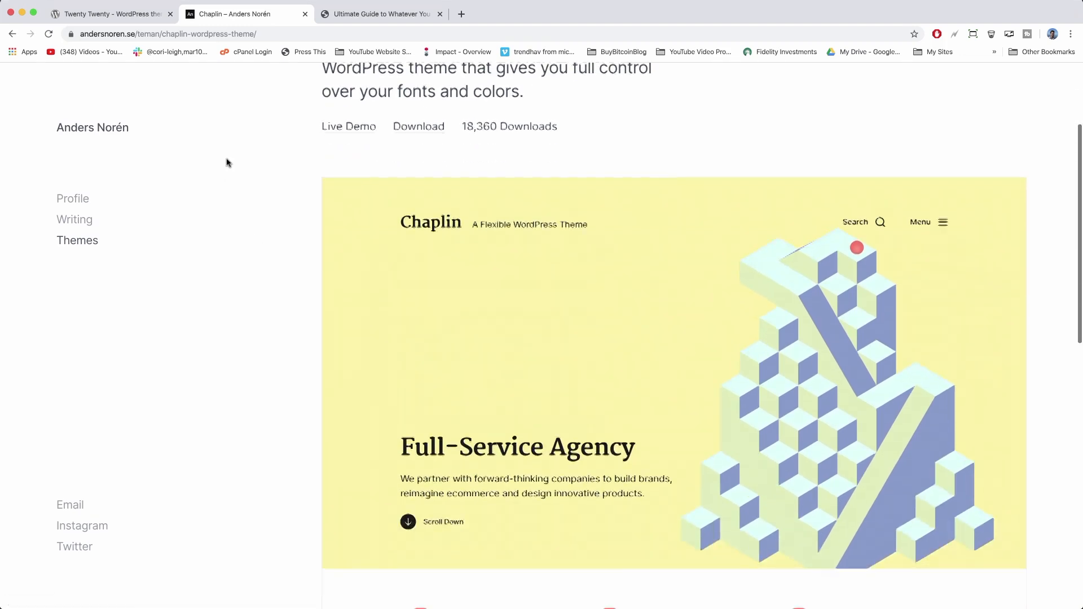
scroll(226, 162, up, 1)
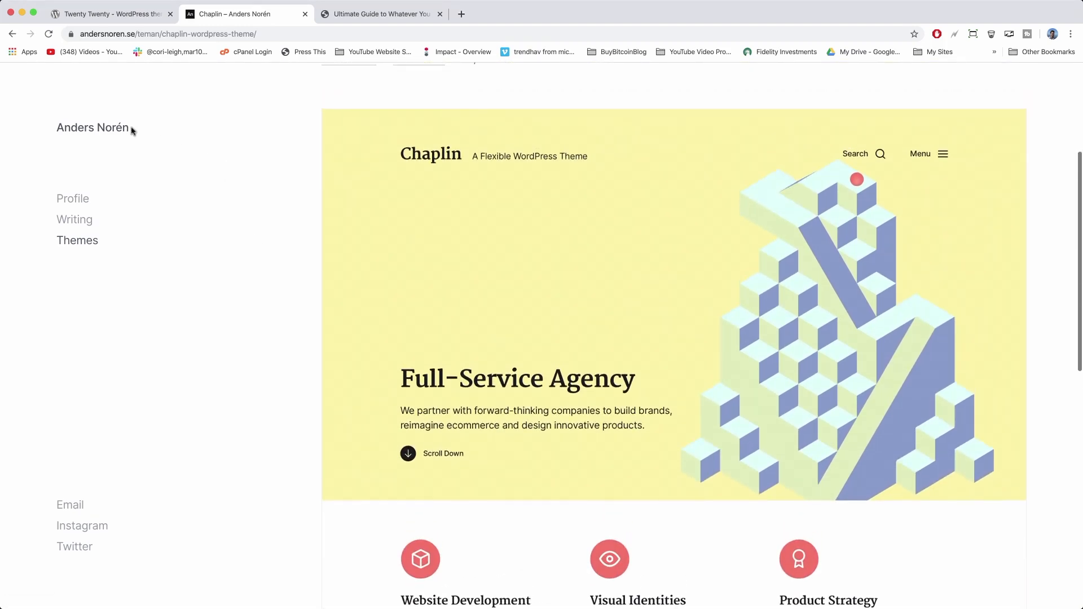
drag(134, 132, 46, 130)
click(179, 142)
scroll(284, 216, down, 10)
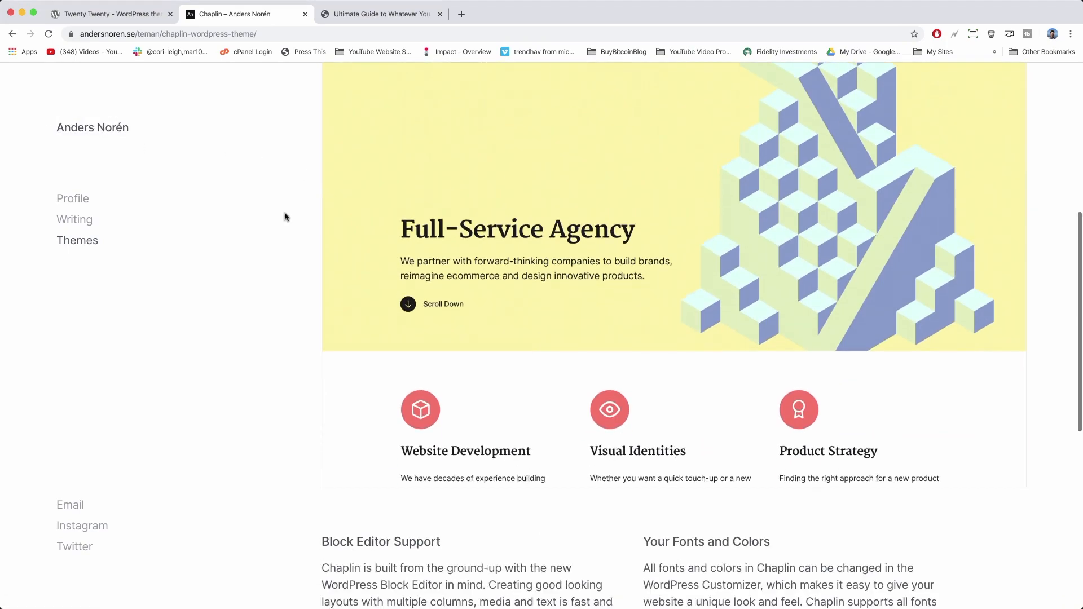
scroll(284, 216, up, 10)
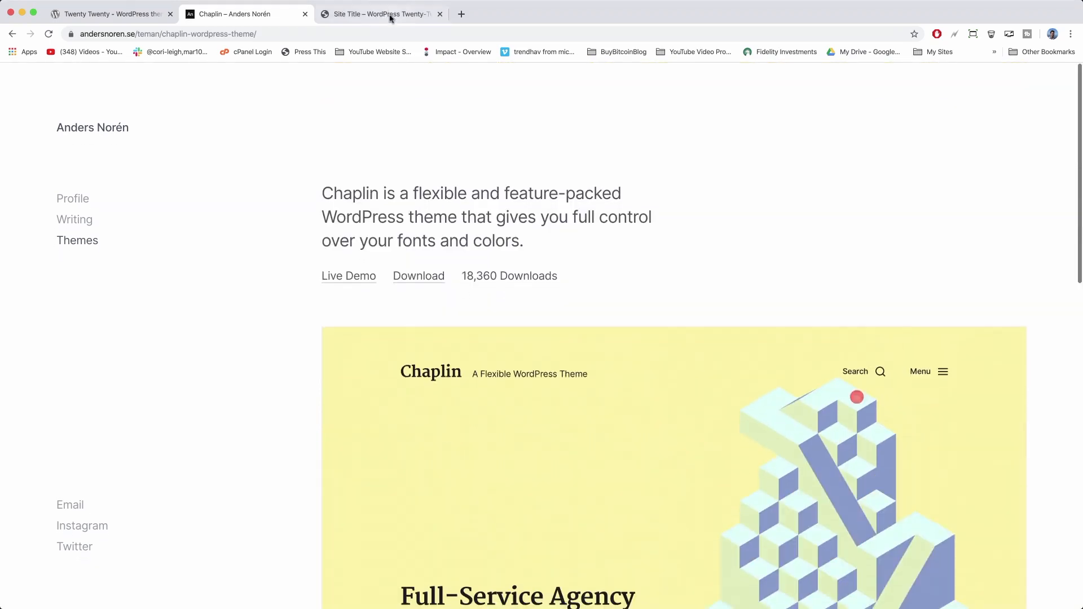
click(390, 17)
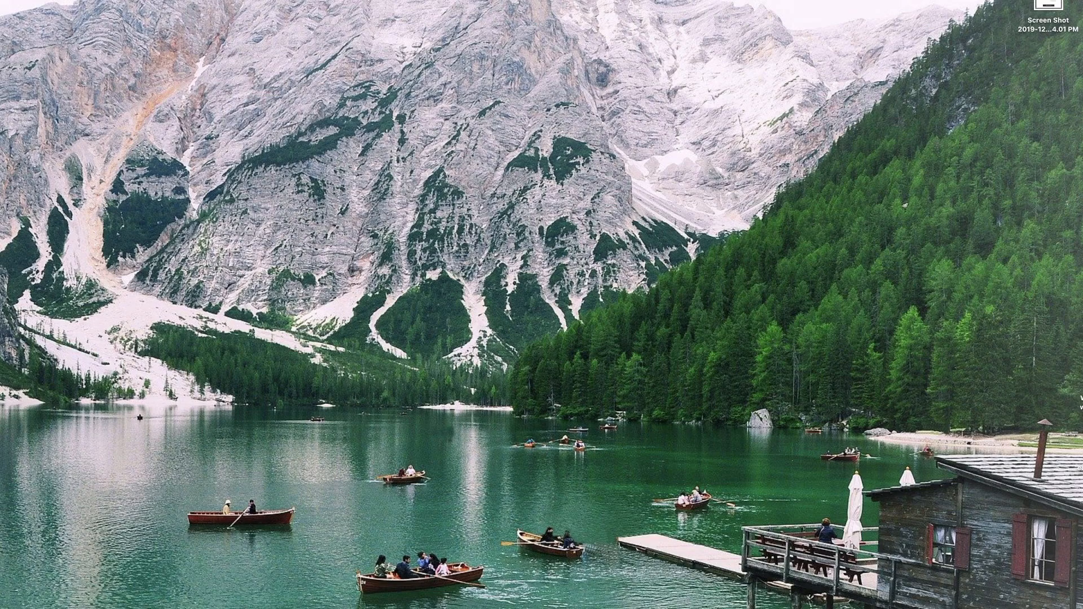
Restore the notes document, set the font size to 24 pt and enlarge the window.
click(694, 607)
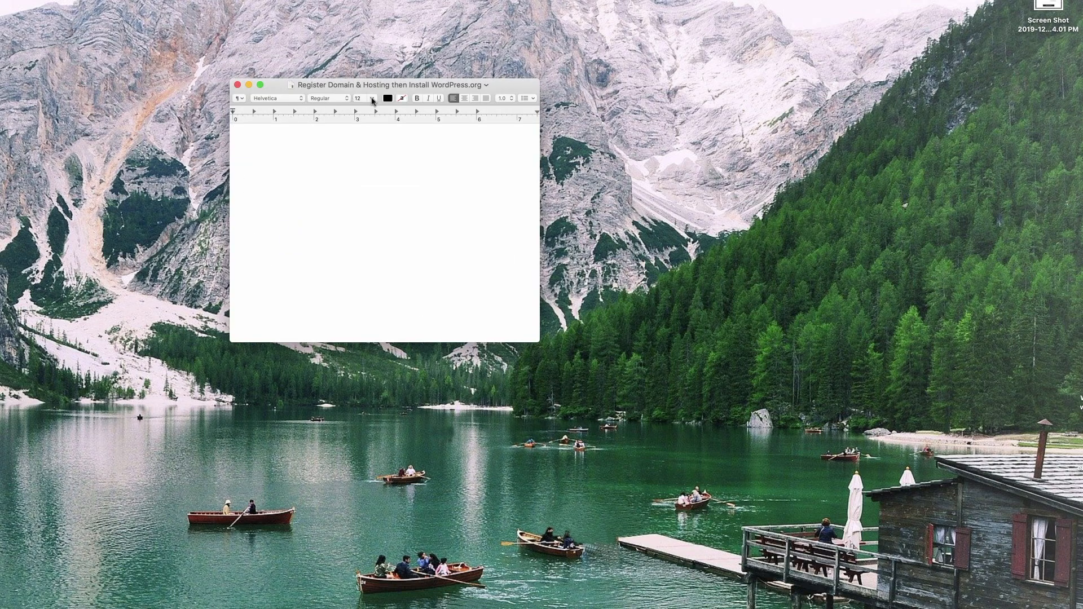
click(372, 99)
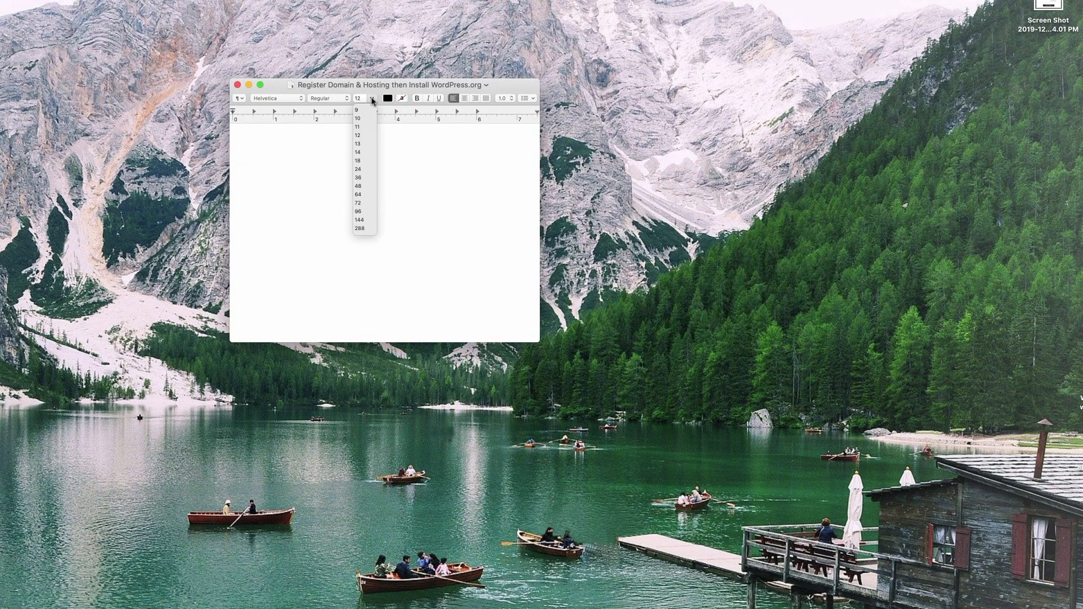
click(358, 168)
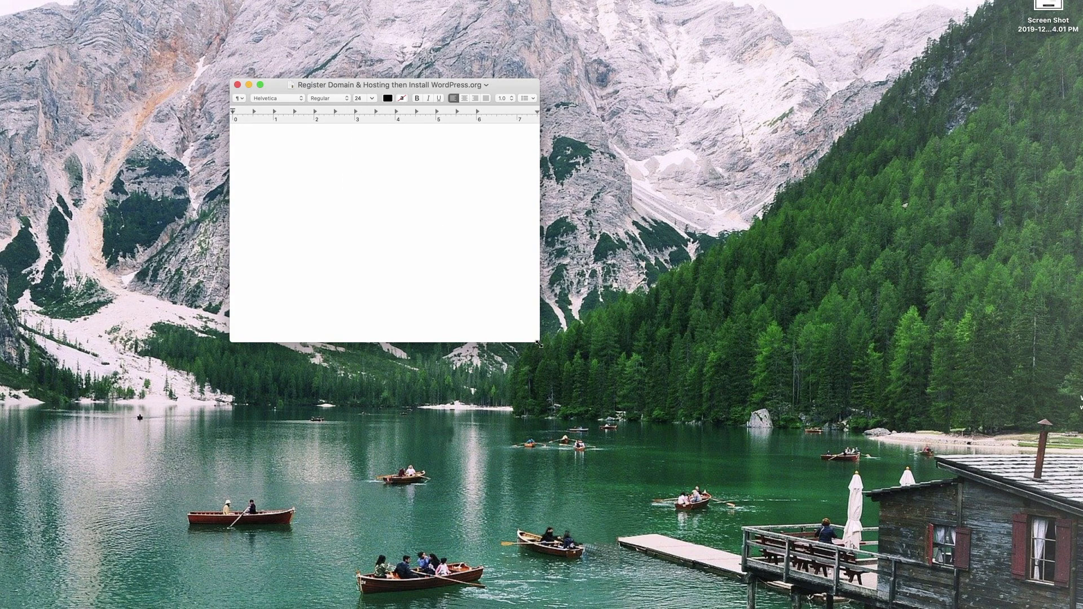
drag(539, 345, 799, 439)
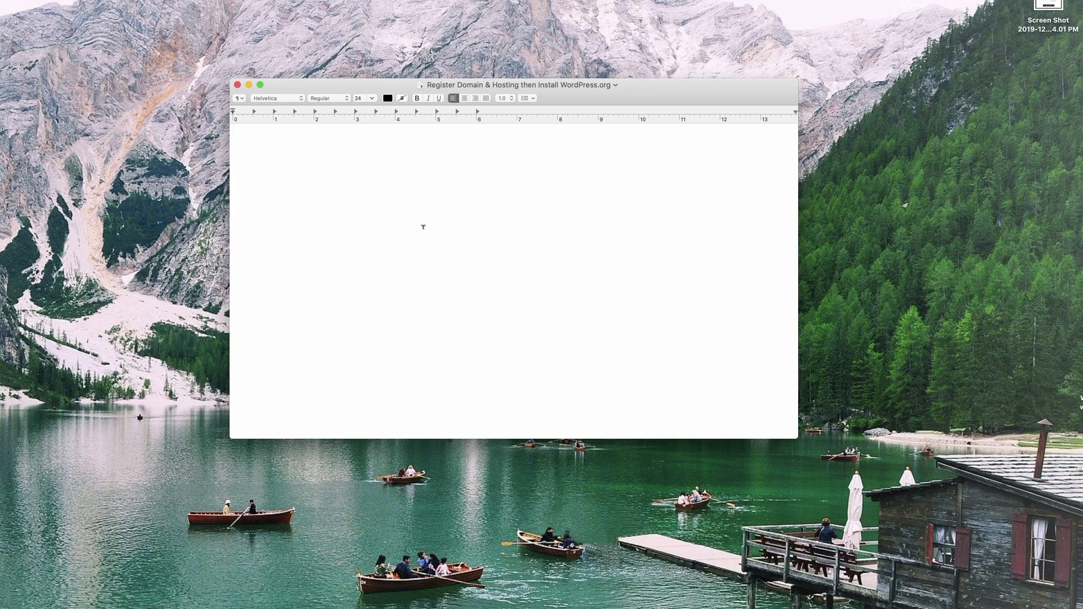
Write '1. Pick a Domain Name' with example domains like facebook.com, twitter.com, Netflix, then 'FREE' and '2. Hosting'.
key(Return)
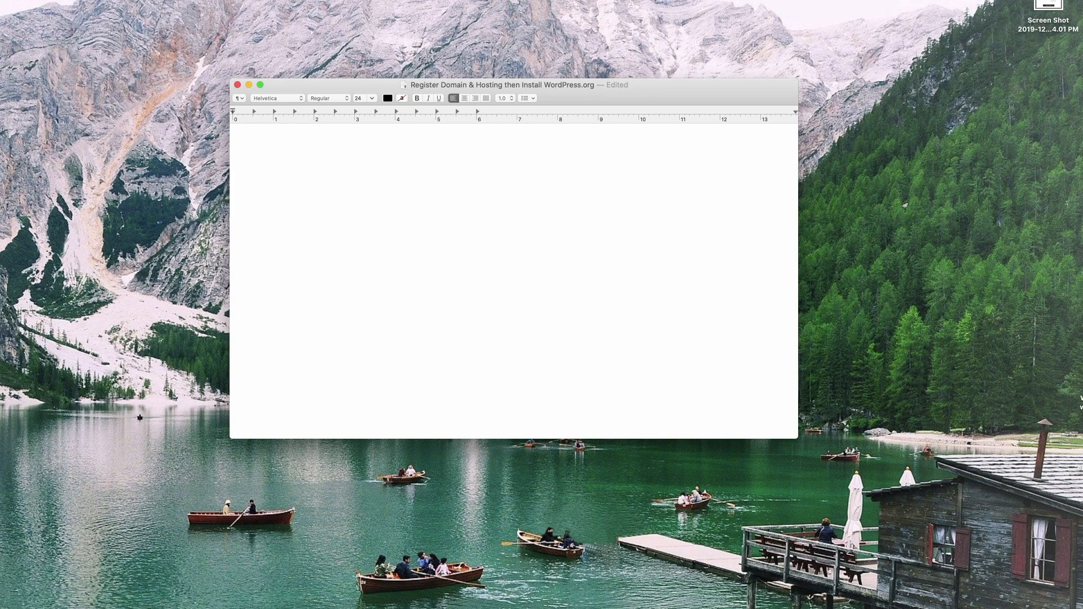
text(1. Pick a Domain Name)
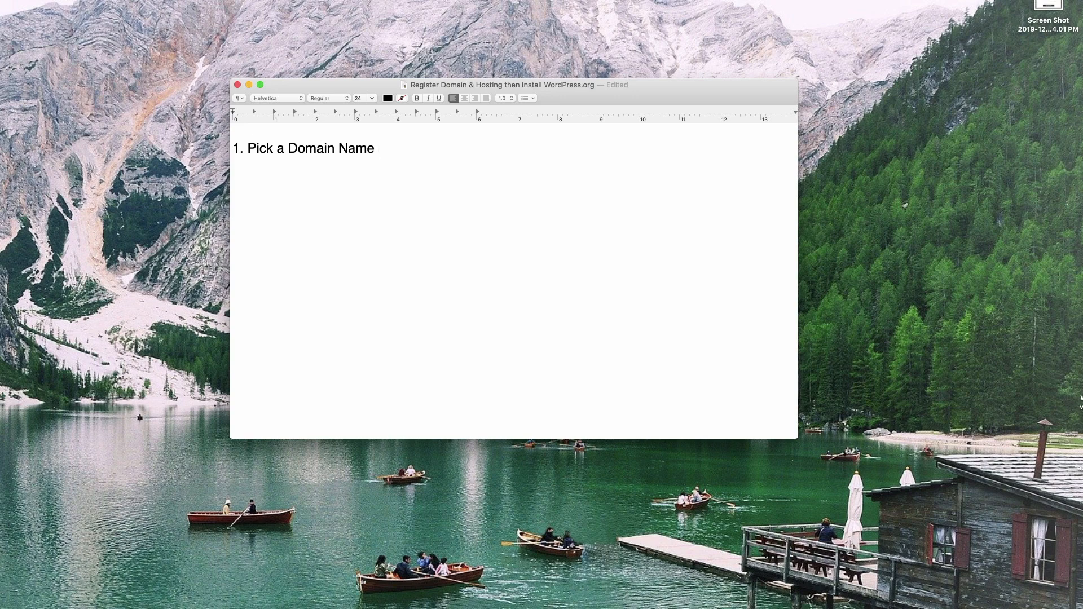
text(facebook.com, twitter.com)
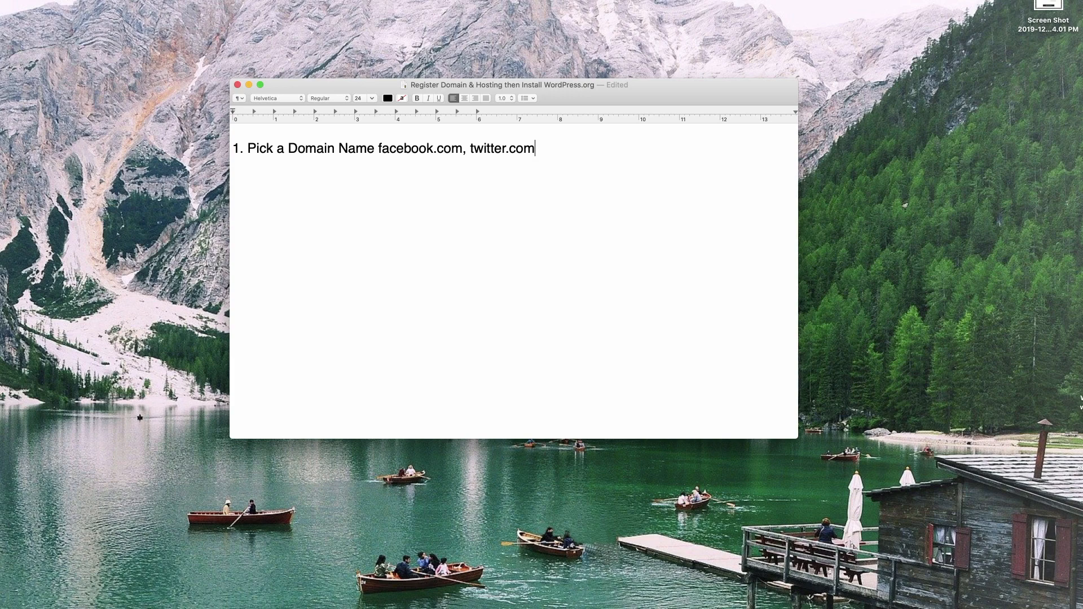
text(, home depot, netflix, trip ad)
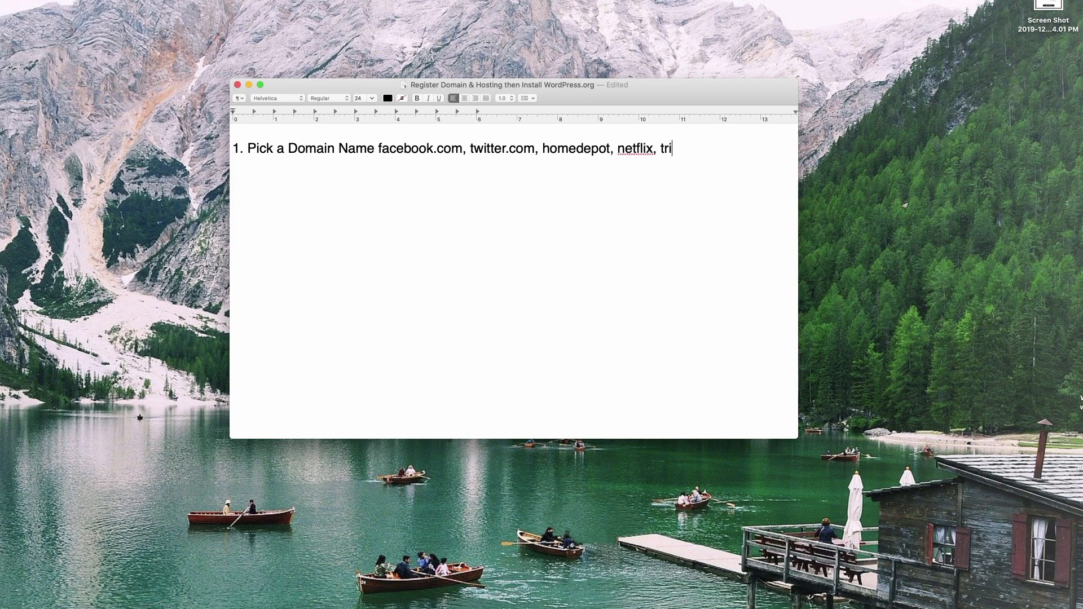
key(BackSpace)
key(BackSpace)
key(BackSpace)
text(advisor,)
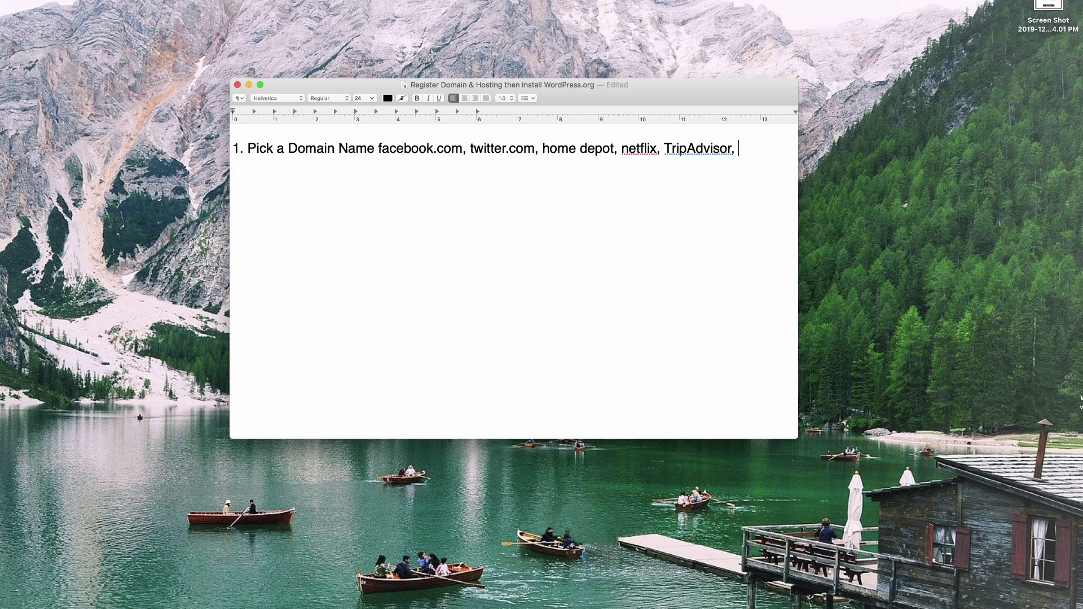
text( gregnaray)
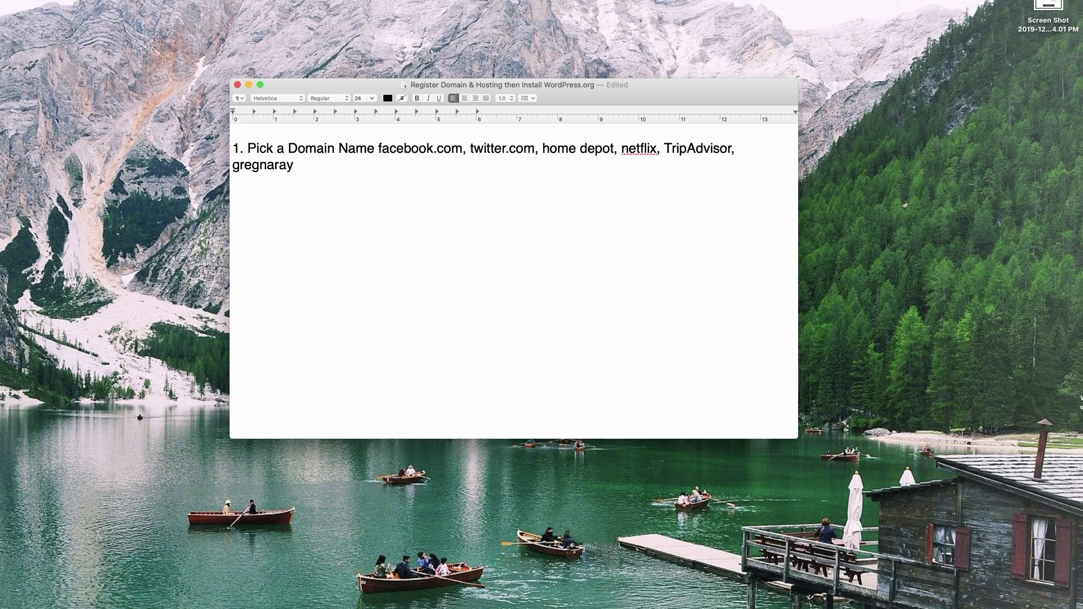
text(an.com)
text(FREE)
text(2. )
text(Hosting)
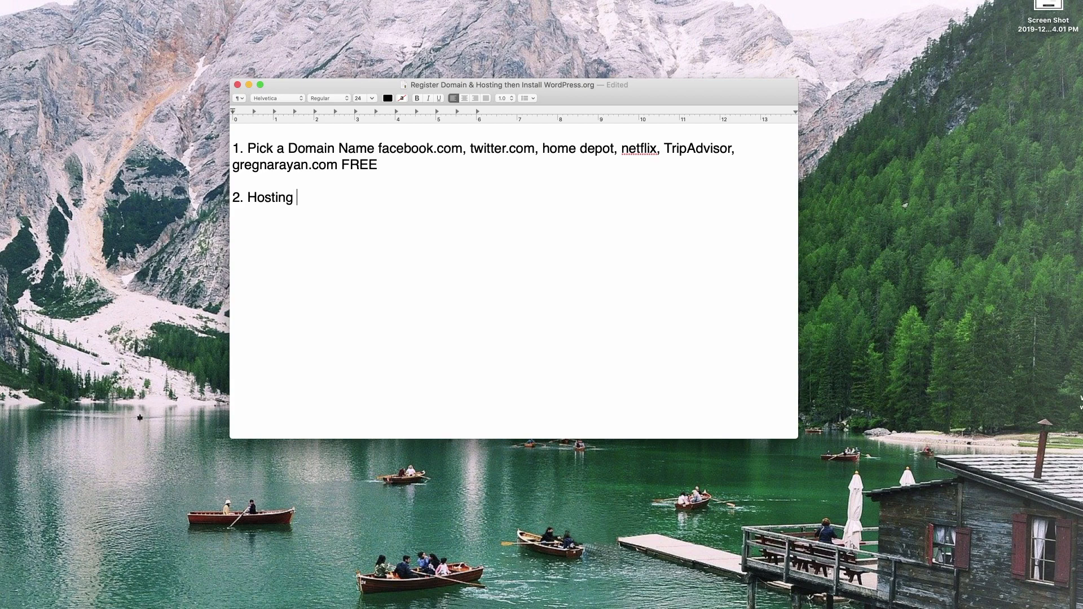
Describe hosting as a cubby storing your website, with 'Used about $10/mo, under $5/mo' pricing.
text(cubby, store your website)
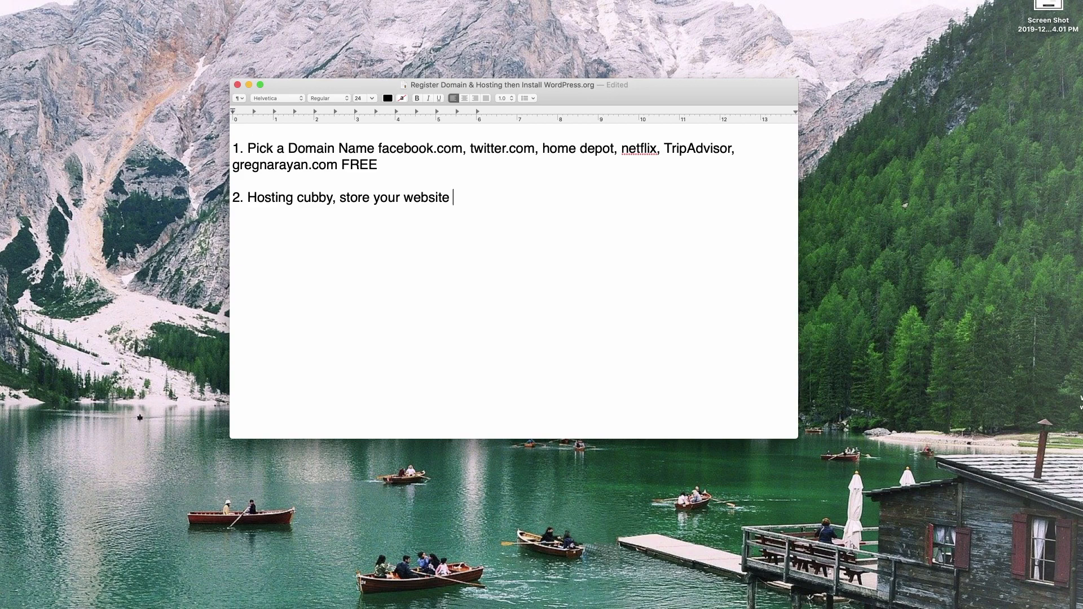
text(, no techie knowledge required, )
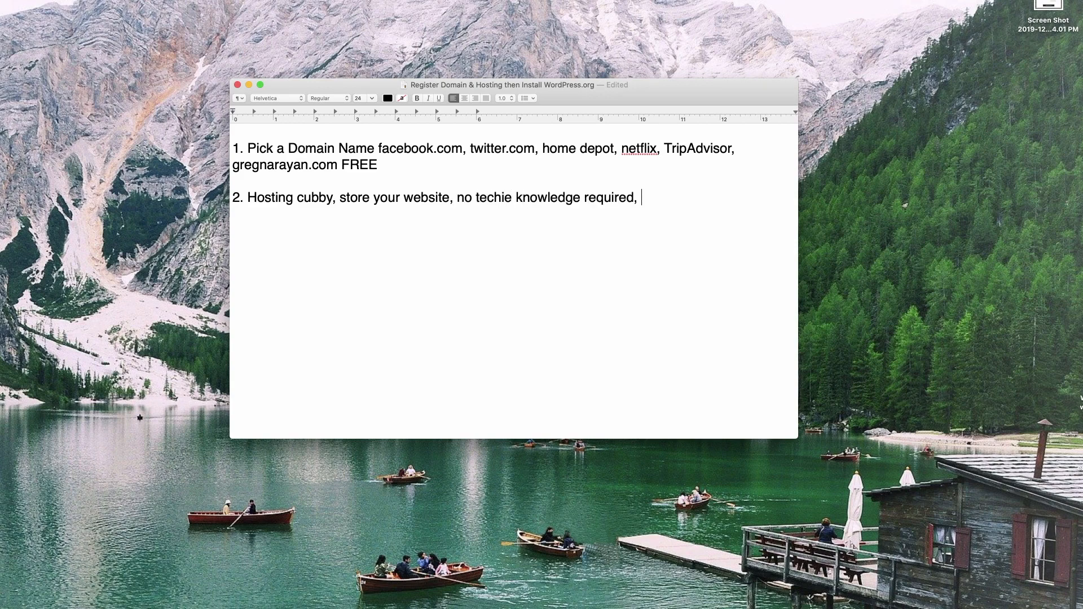
text(self hosted wordpress)
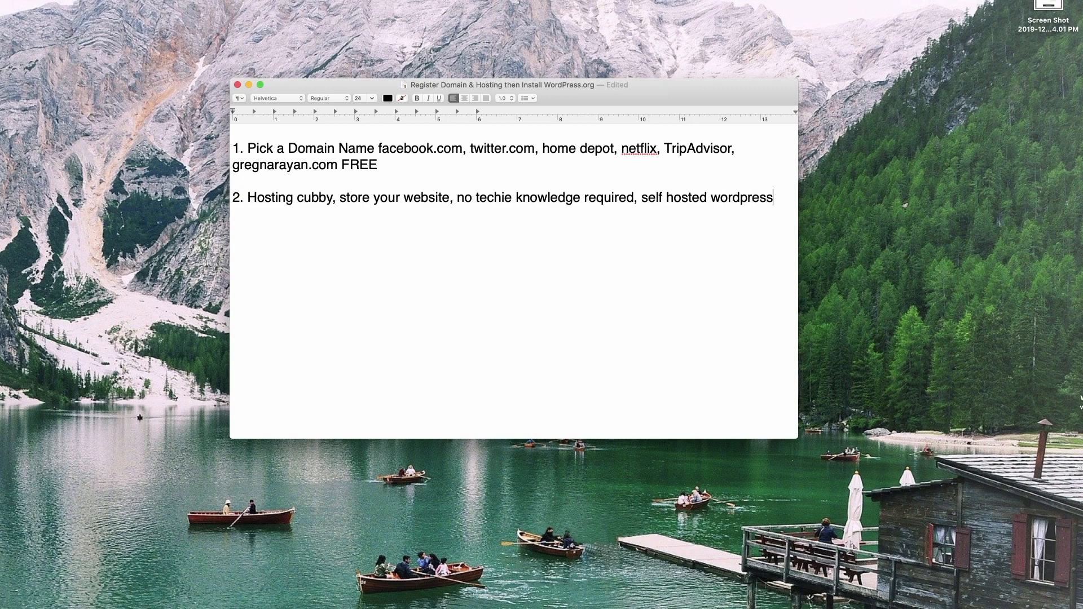
key(Return)
text(Used about $10)
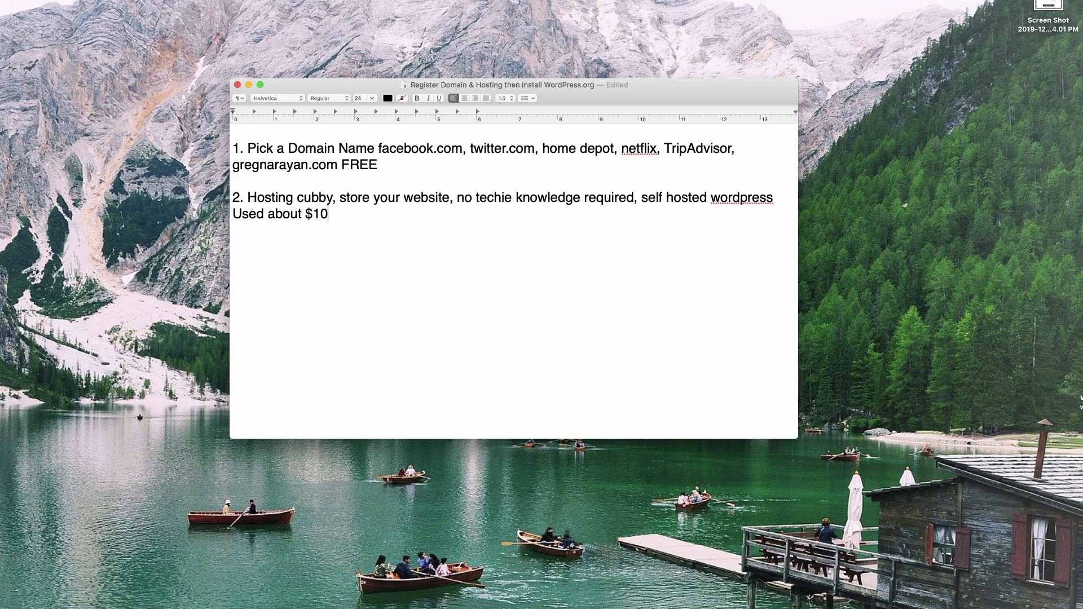
text(/mo, under $5/mo)
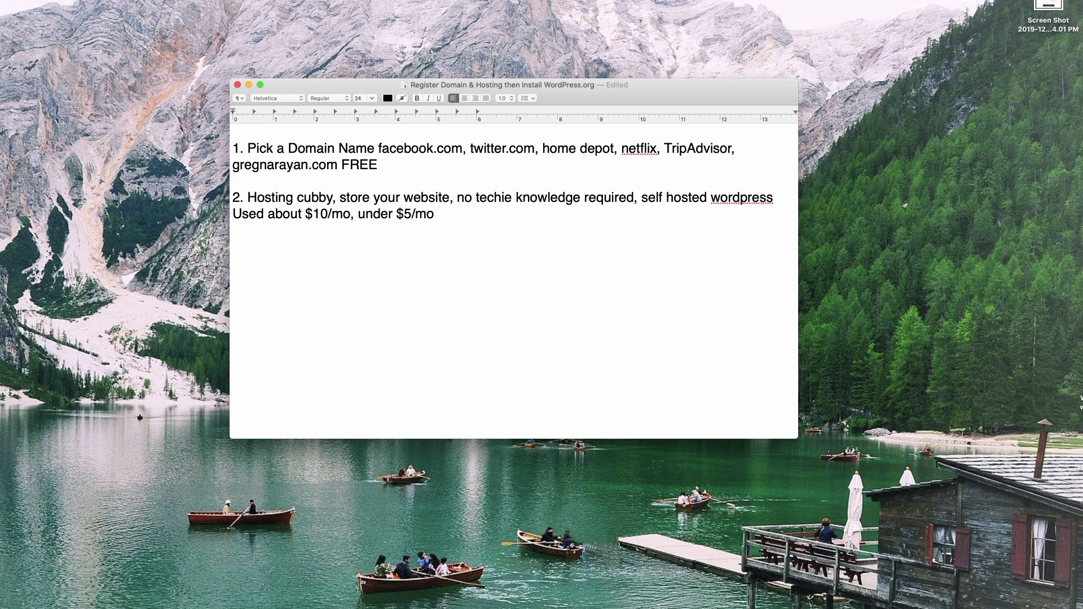
text(for this video tutorial)
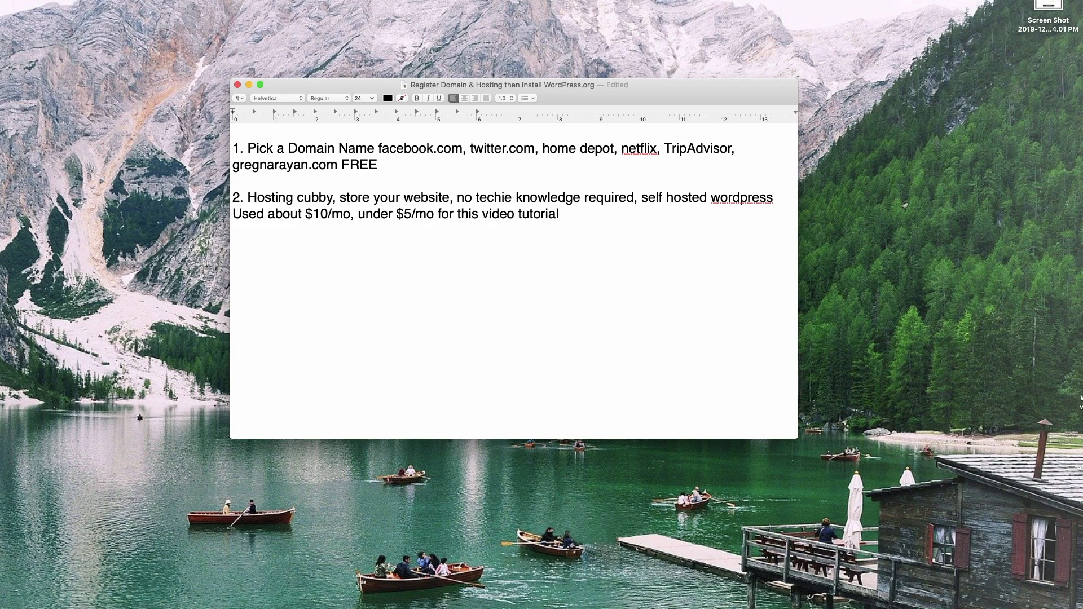
Add 'BLUEHOST #1 wordpress recommended they are awesome' and begin '3. WordPress Install'.
key(Return)
text(BLUEHOST)
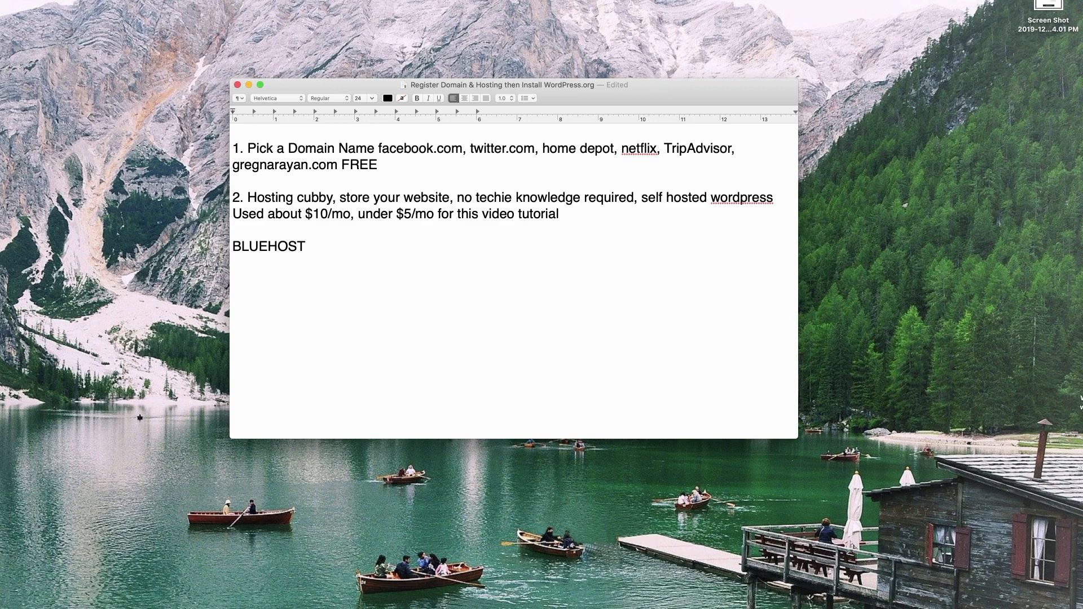
text( #1 wordpress recommended)
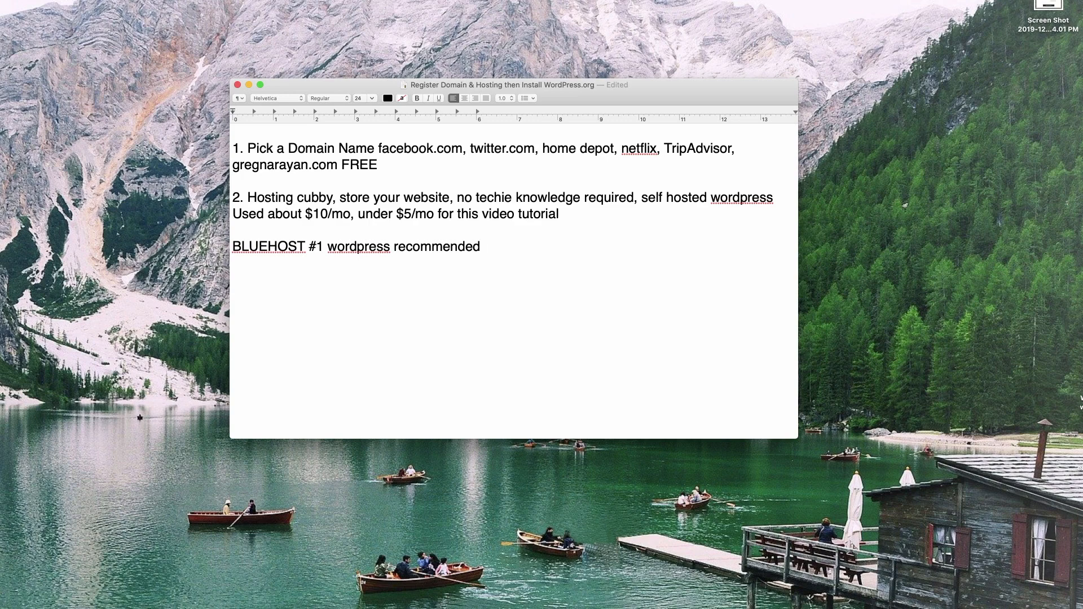
text(they are awesome)
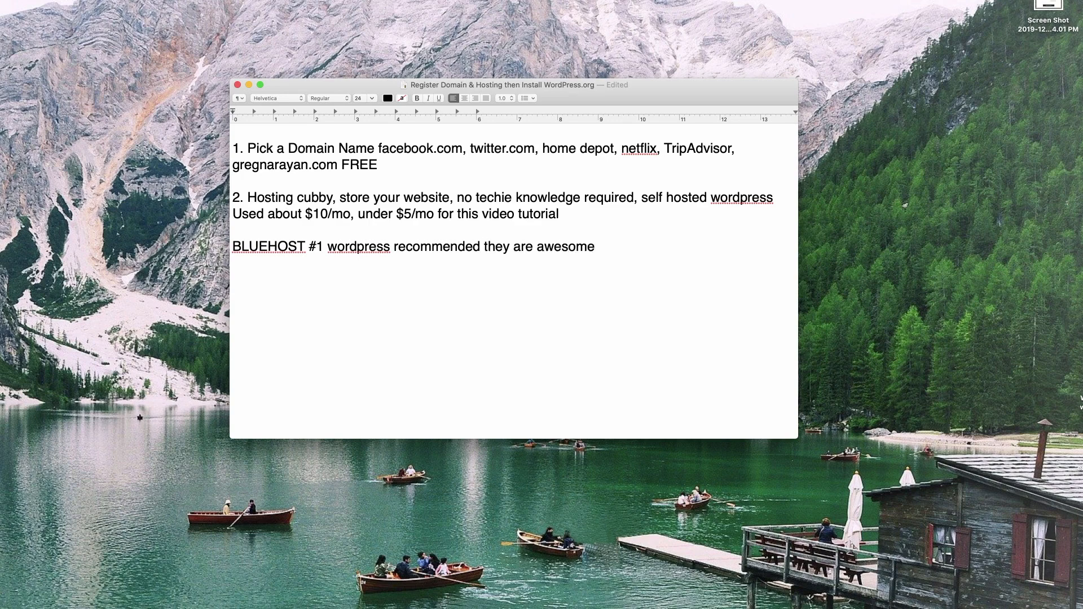
key(Return)
key(Return)
text(3. )
text(Woj)
key(BackSpace)
key(BackSpace)
text(ordp)
key(BackSpace)
text(Press Install)
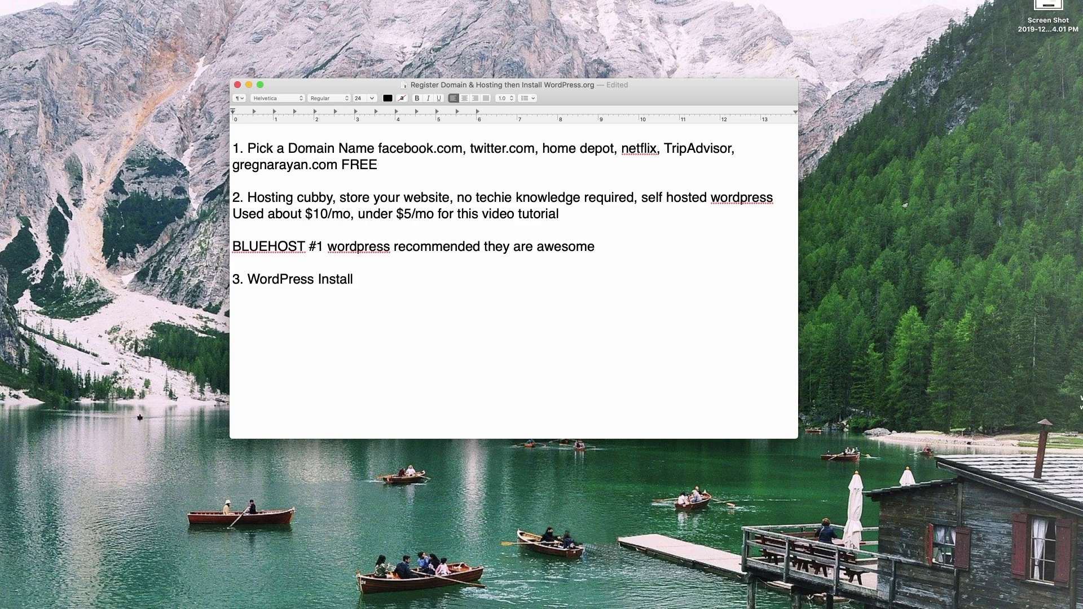
text( 1 click installit)
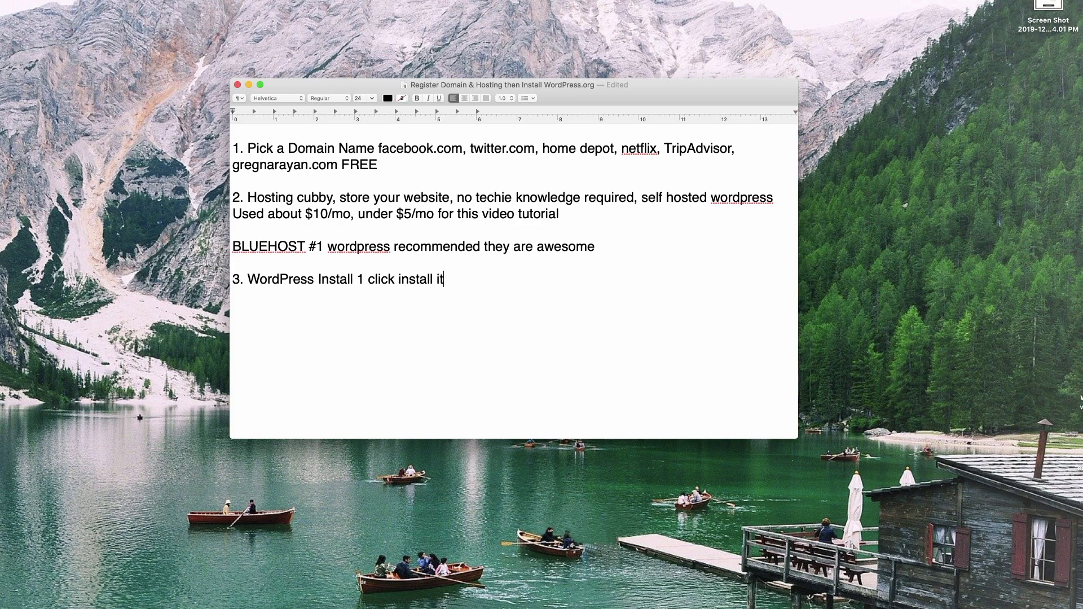
Finish step 3 as '1 click install it's super EASY FREE', then select all and deselect the notes.
text('s super EASY FREE)
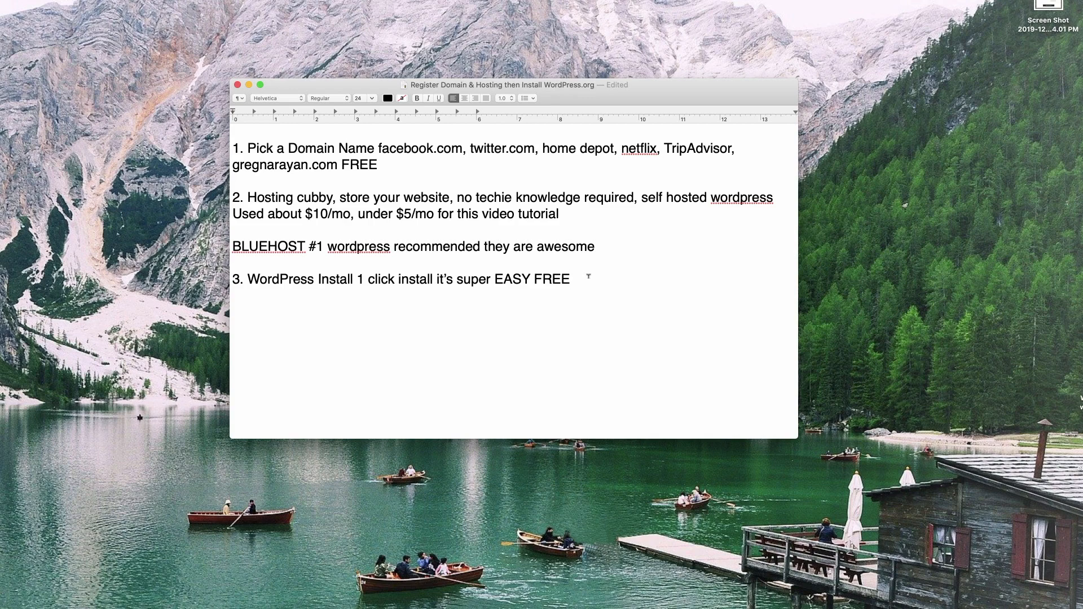
key(super+a)
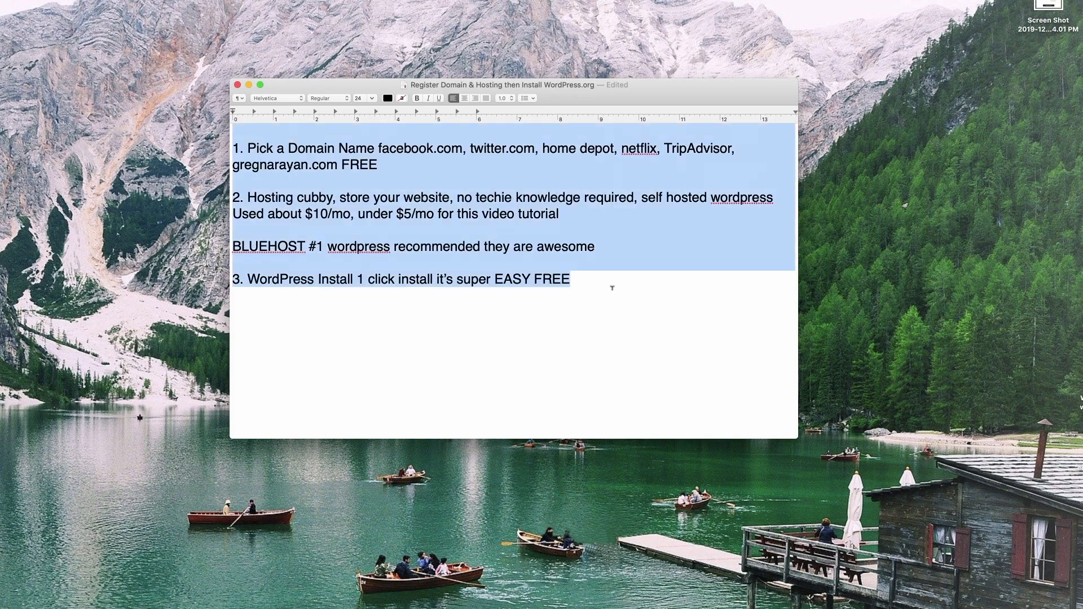
click(637, 290)
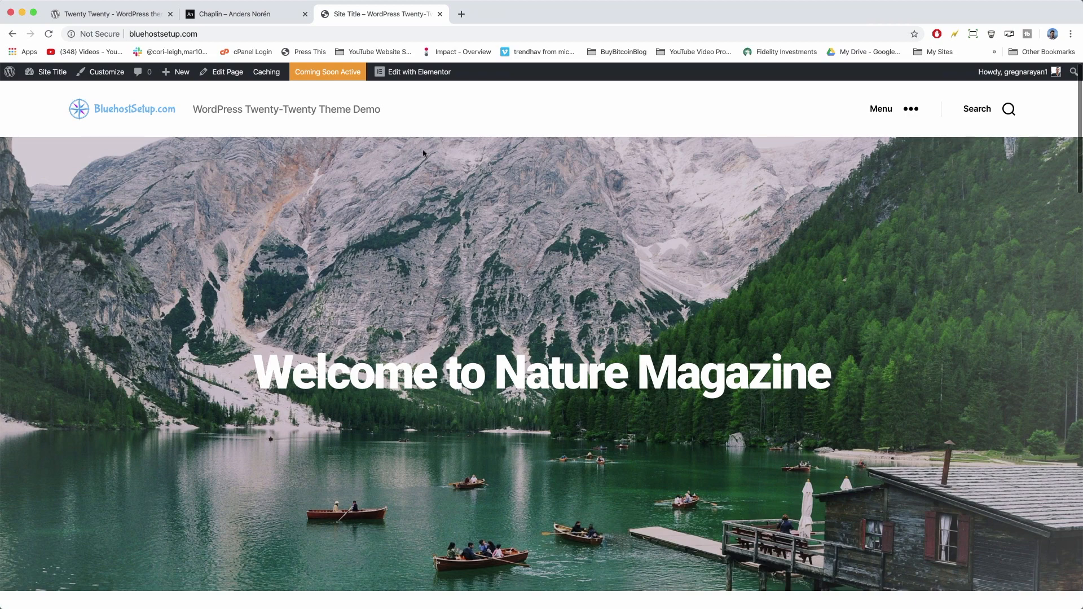
Load the Bluehost affiliate link in a new tab and highlight the starting price.
click(461, 15)
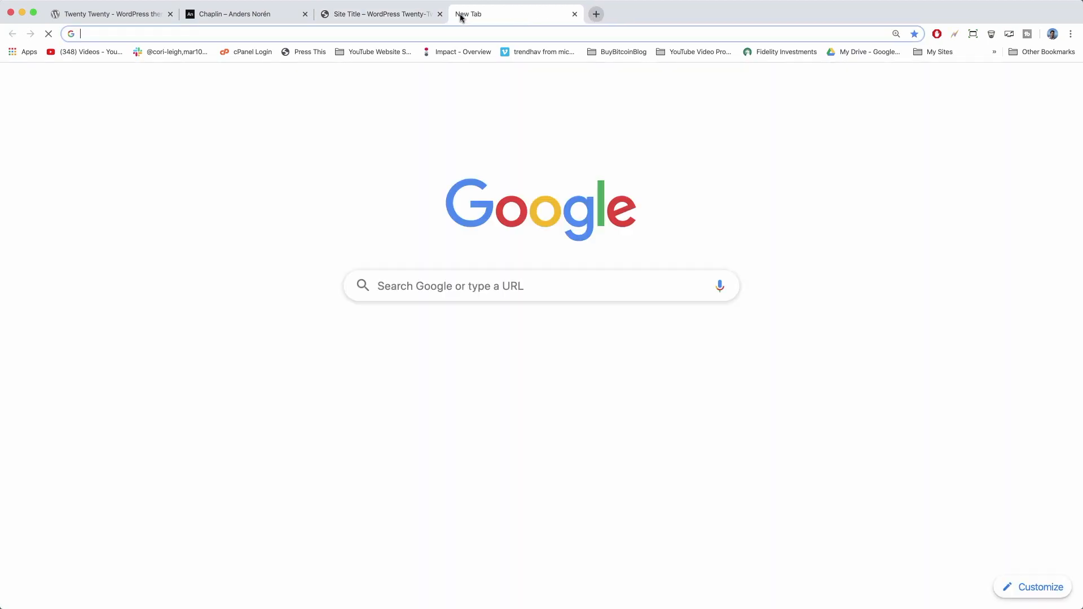
click(391, 282)
text(gregna)
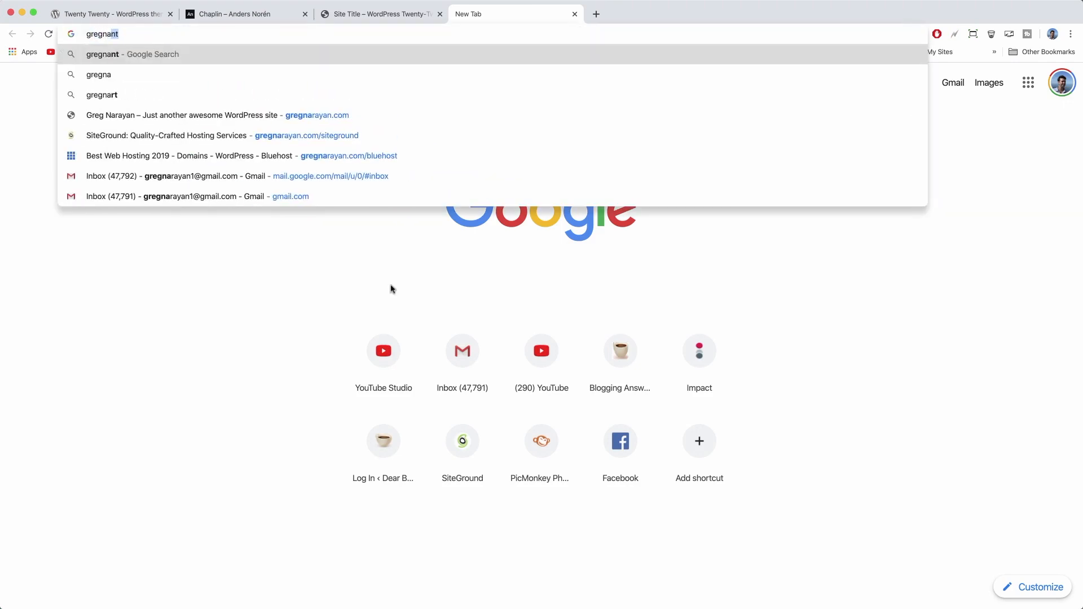
text(rayan.com)
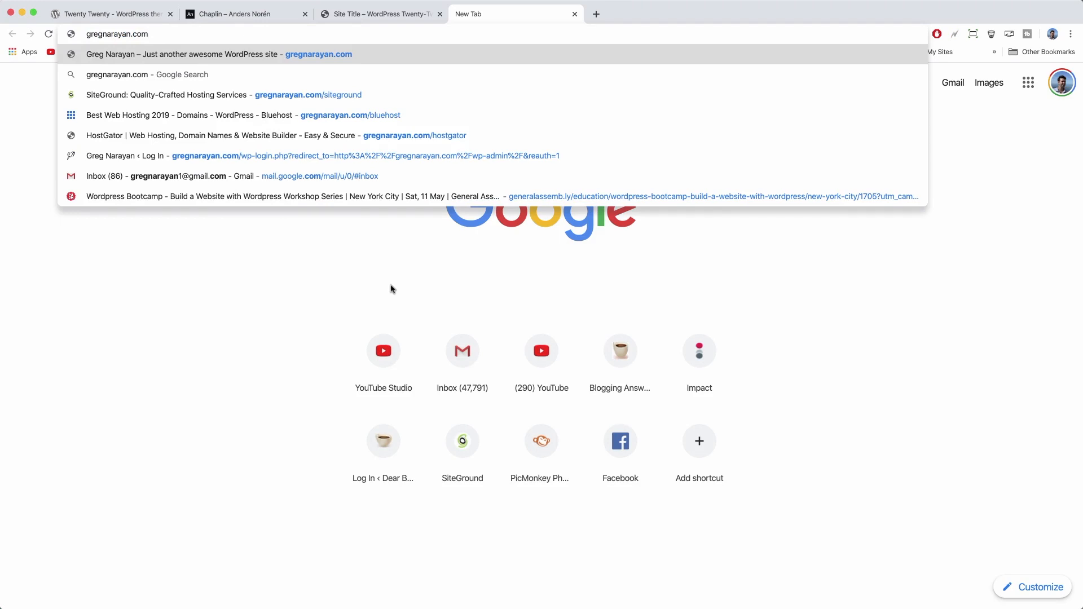
text(/bluehost)
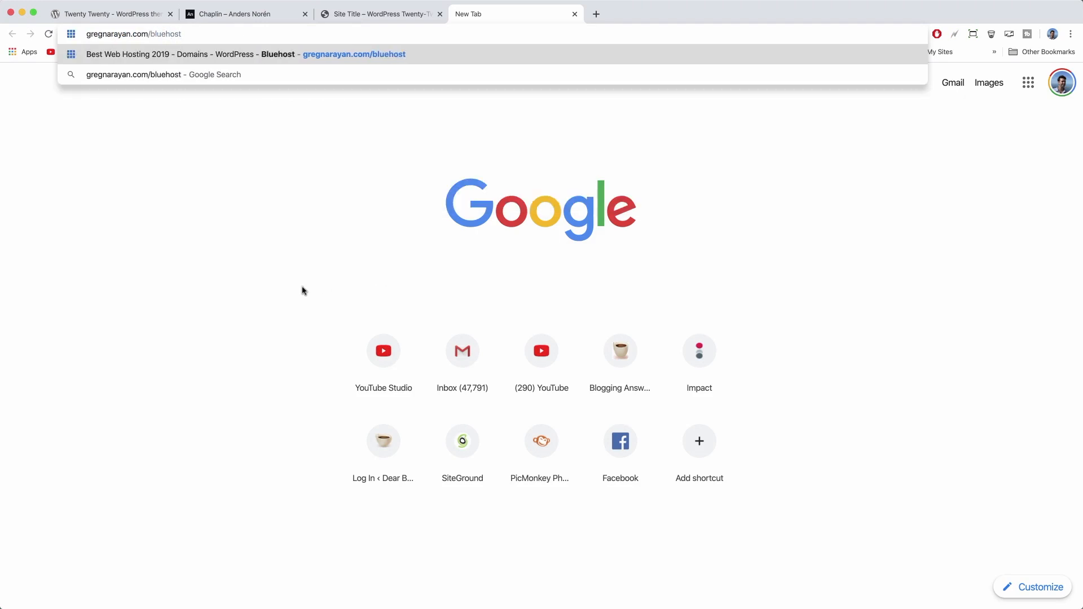
key(Return)
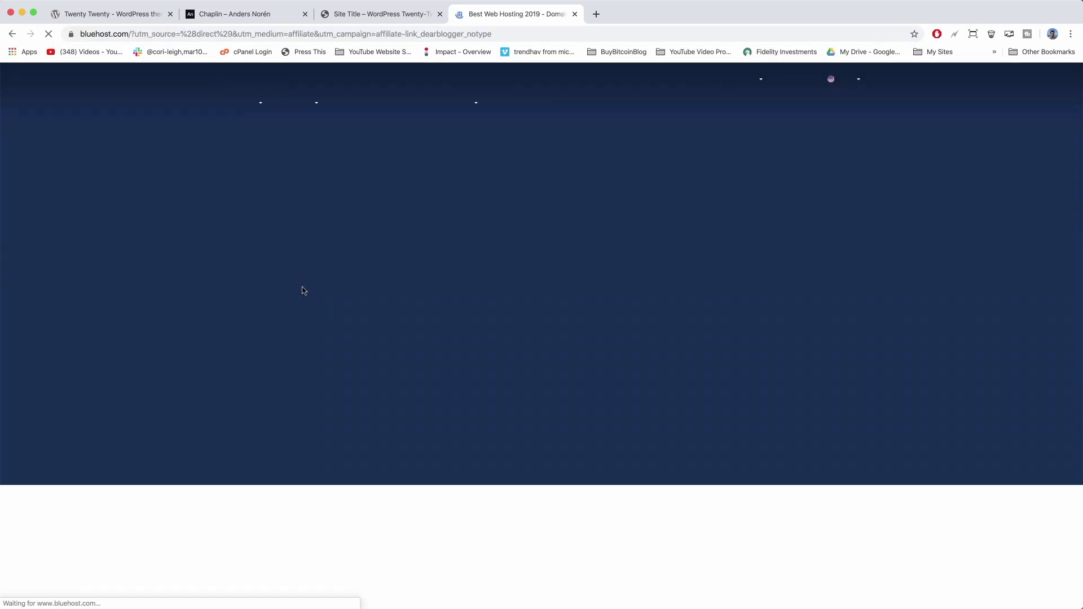
scroll(285, 289, down, 1)
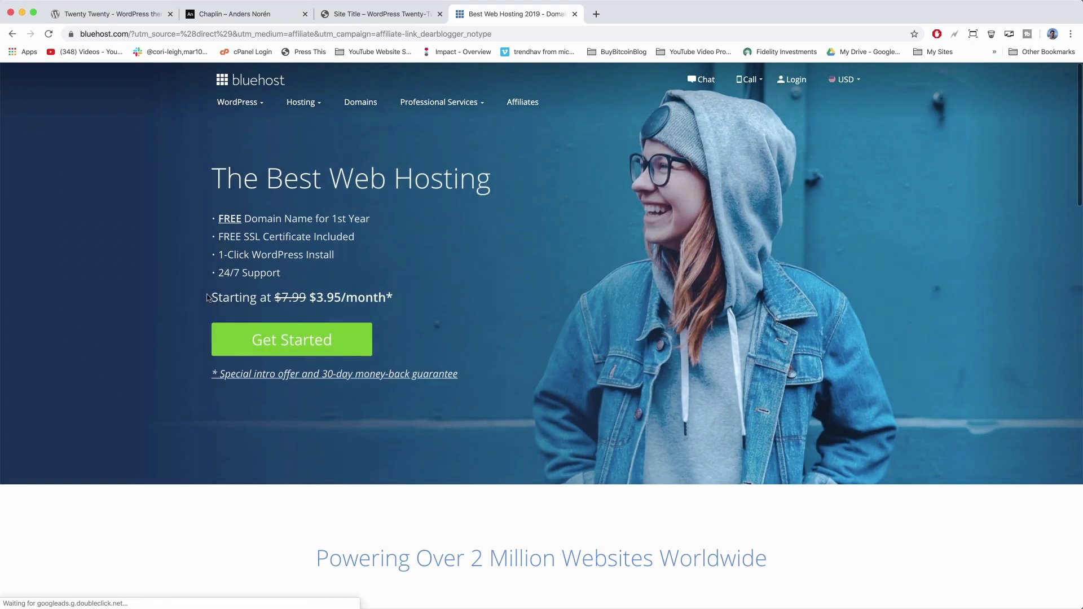
drag(211, 297, 350, 293)
click(430, 302)
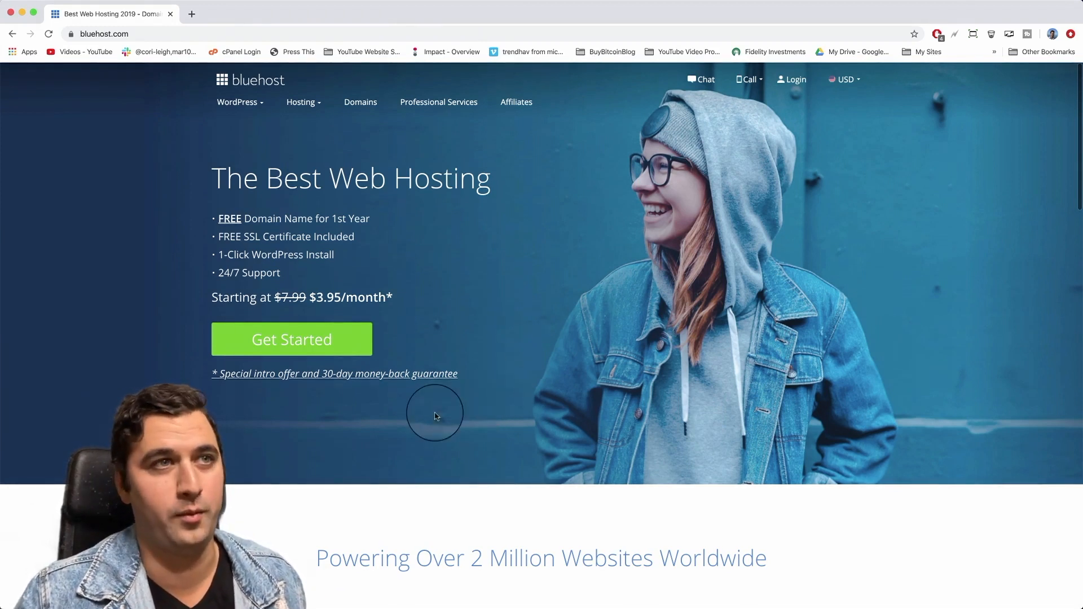
View the hosting plans and highlight the Basic plan's feature list.
click(287, 349)
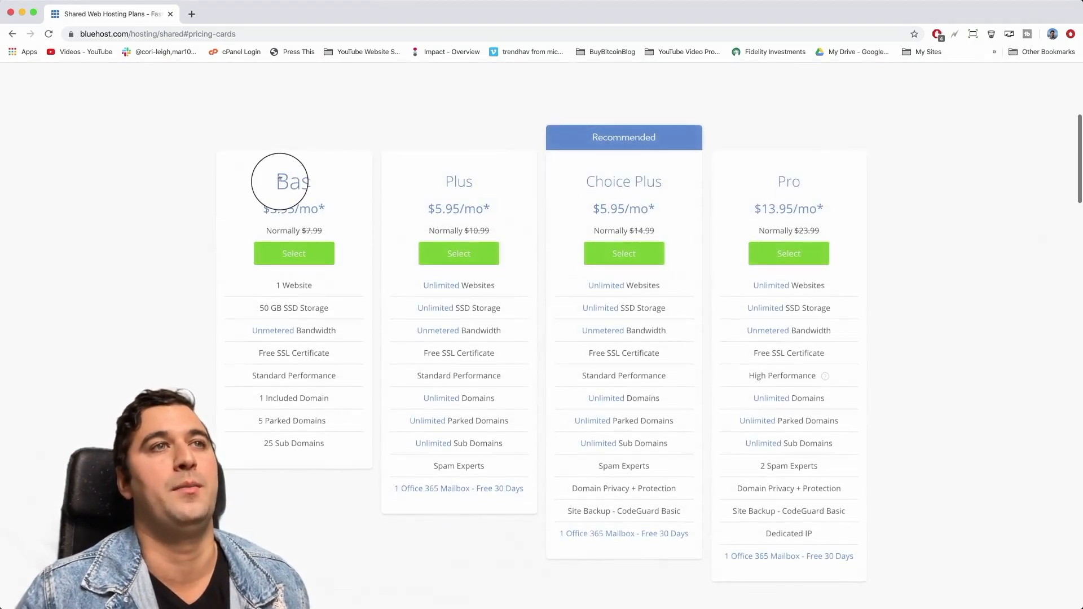
drag(280, 180, 358, 440)
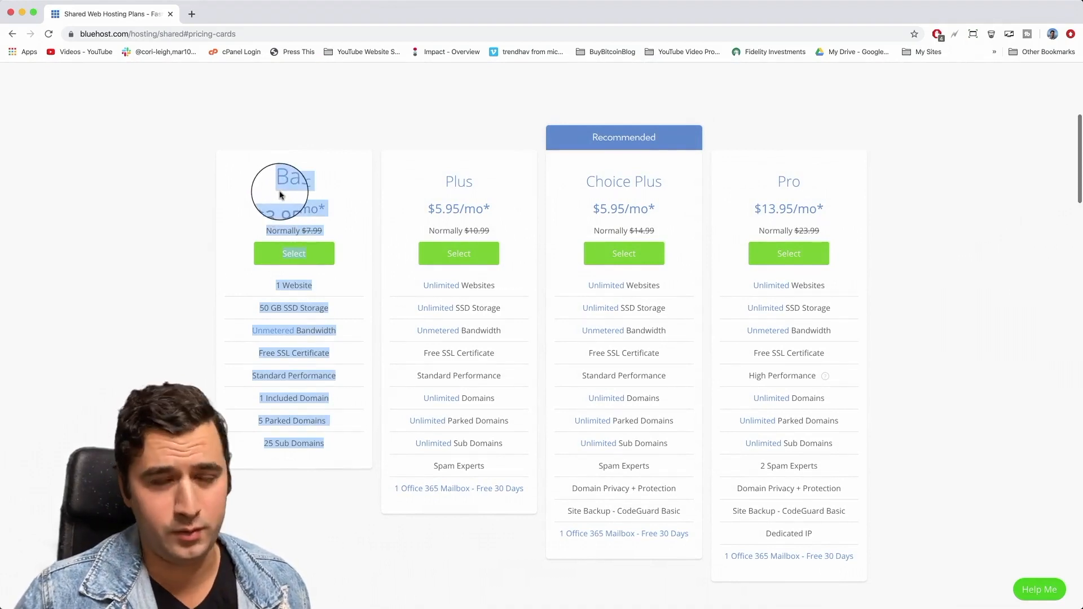
click(250, 188)
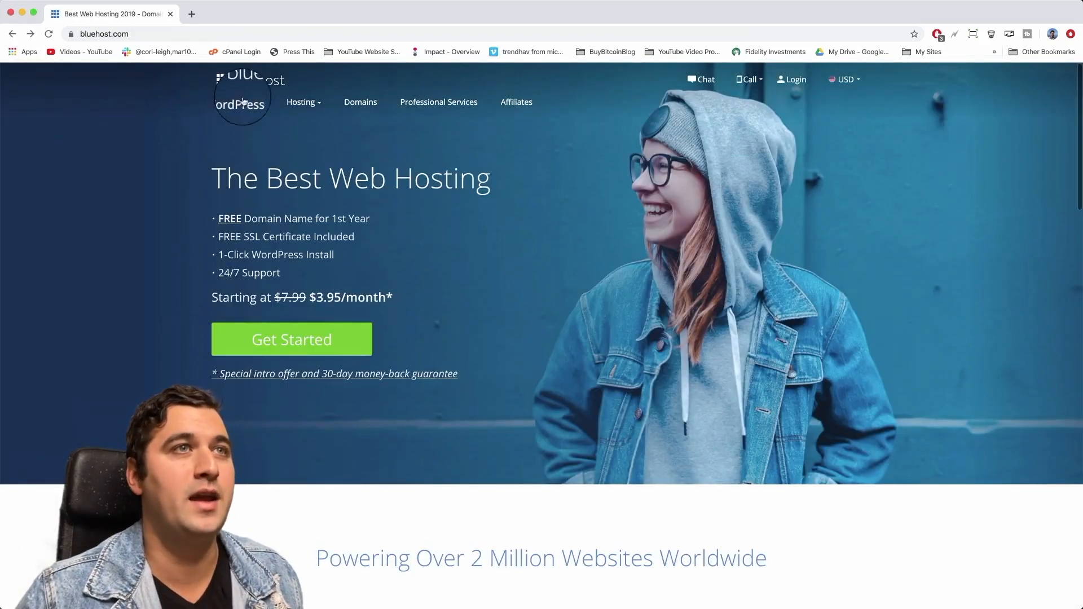
Open the WordPress Hosting page and highlight the Basic plan's $200 Marketing Credit.
mouse_move(243, 103)
click(265, 134)
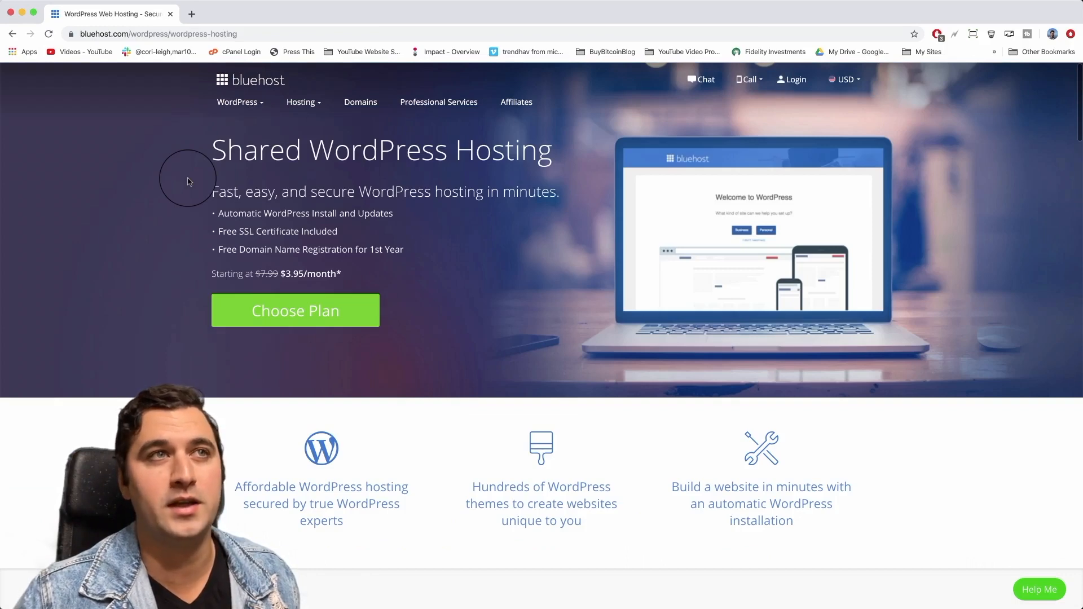
scroll(189, 186, down, 5)
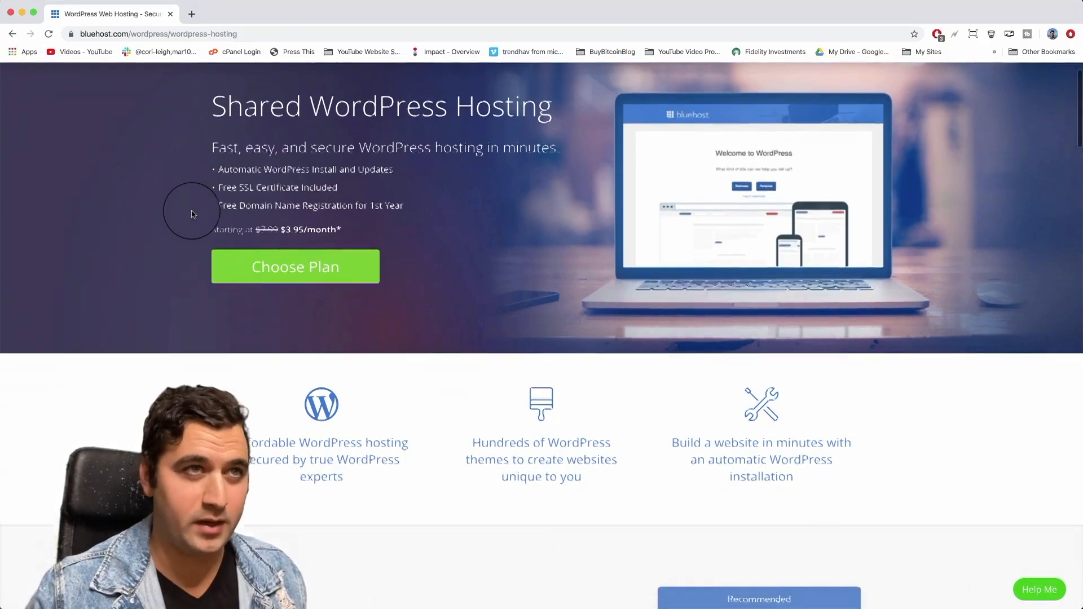
scroll(192, 213, down, 3)
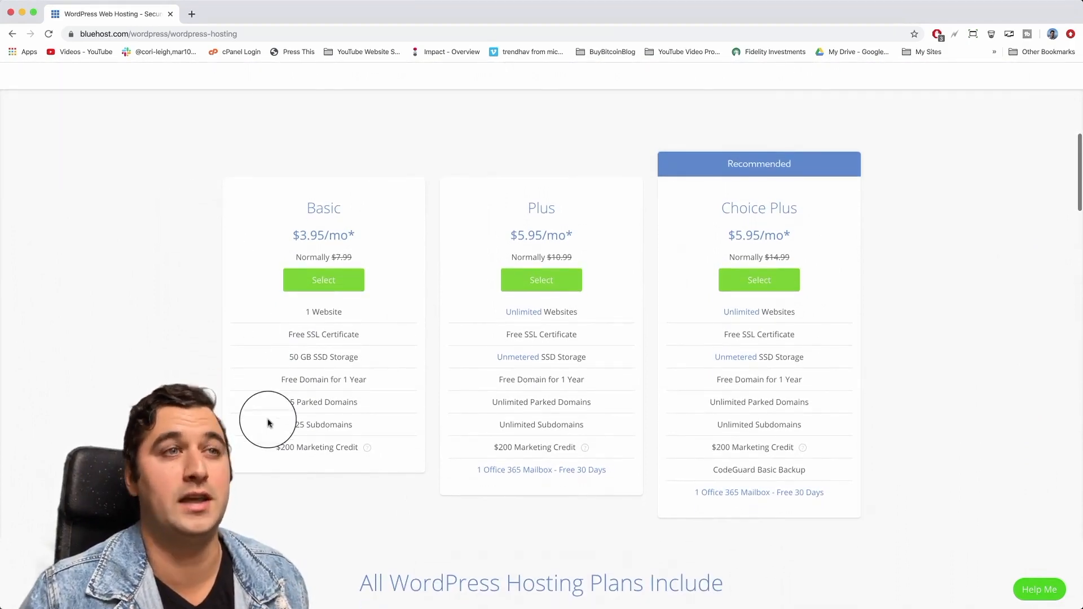
drag(277, 447, 361, 449)
mouse_move(366, 450)
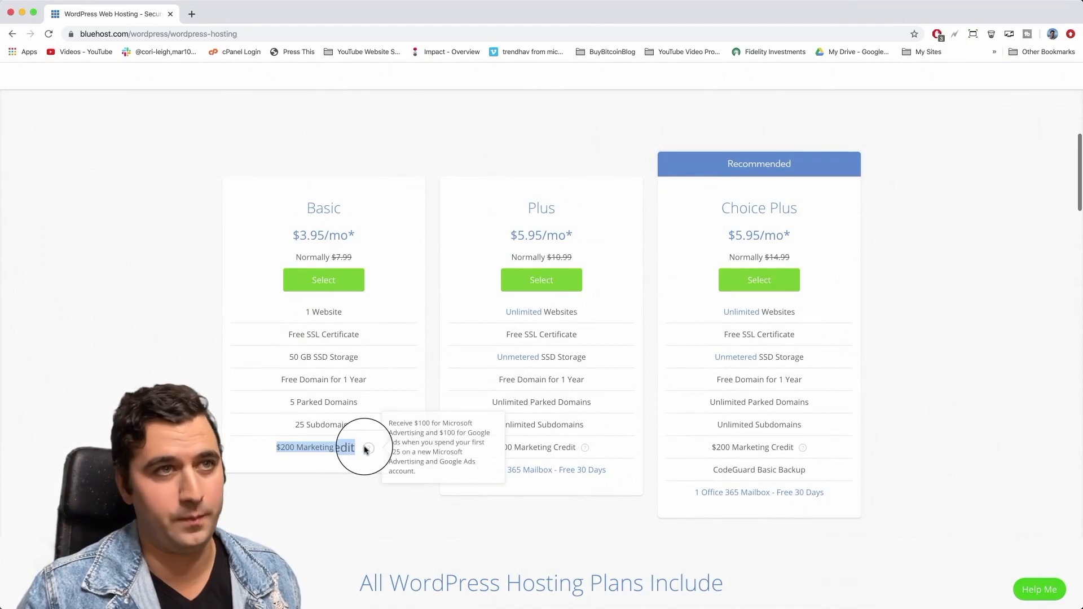
scroll(426, 380, up, 10)
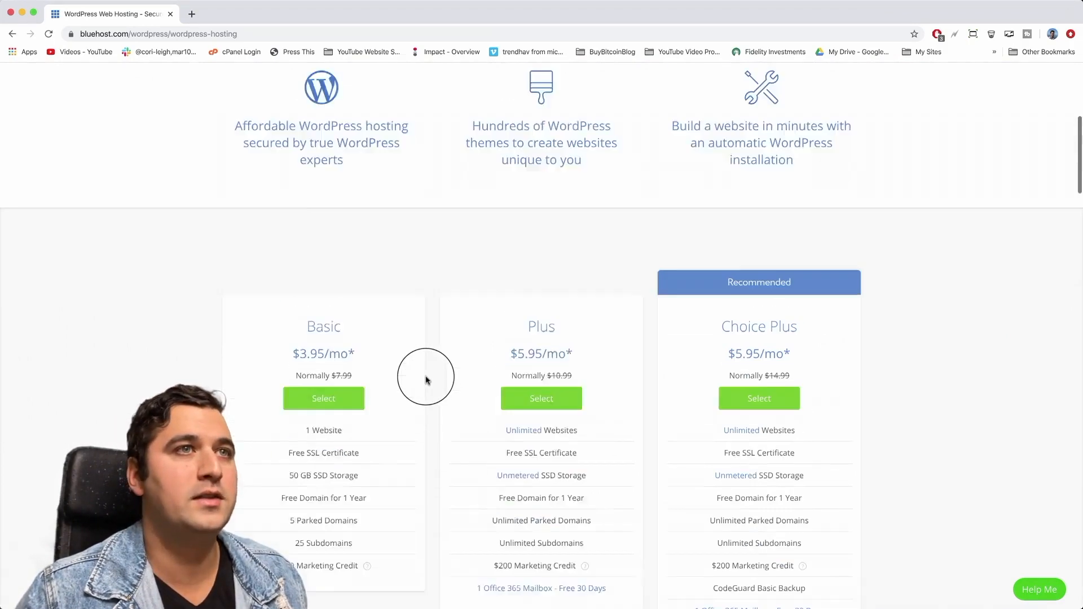
Highlight the automatic WordPress install bullet, the $3.95/month price and the Basic plan card.
drag(219, 213, 398, 220)
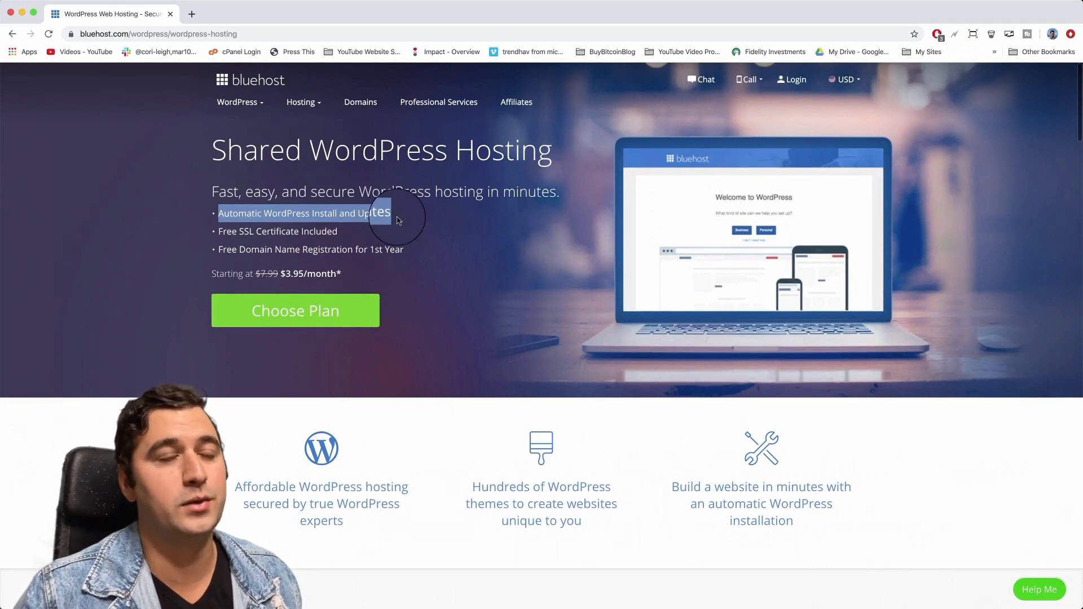
click(412, 220)
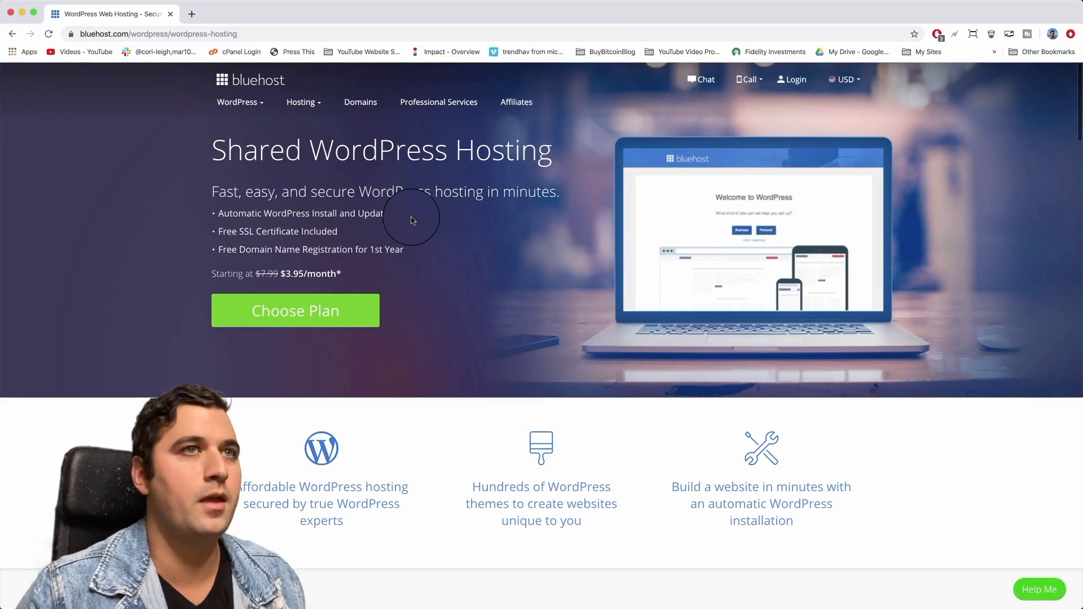
drag(348, 274, 279, 273)
click(349, 274)
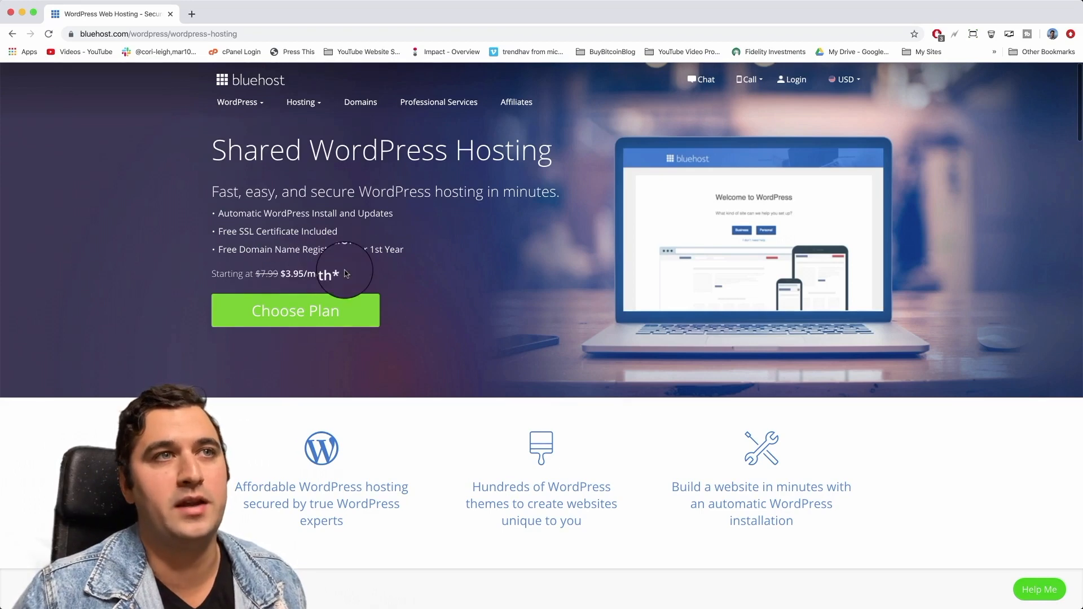
scroll(434, 344, down, 10)
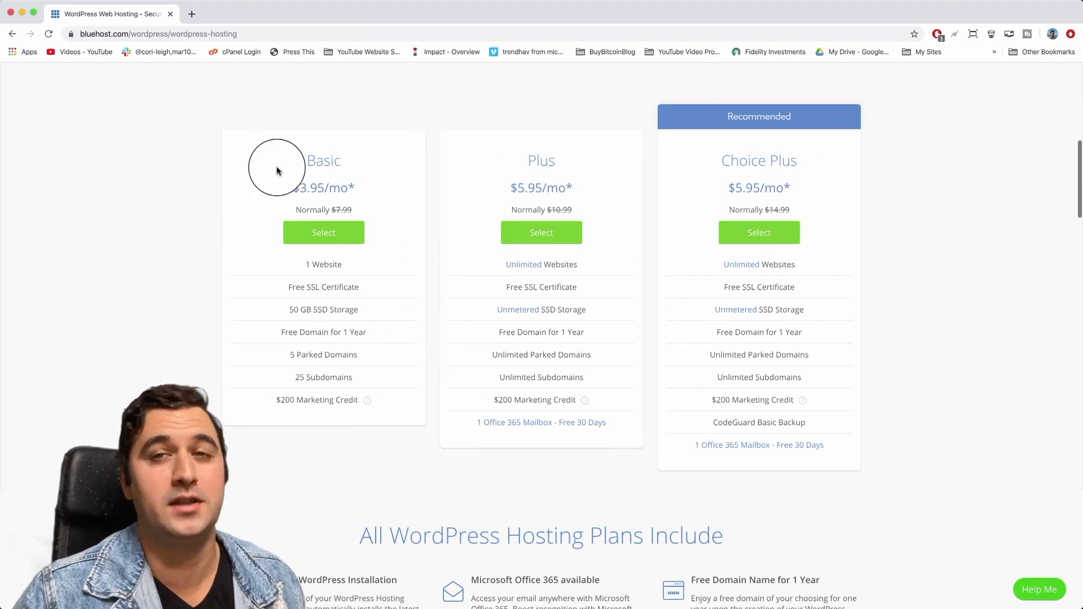
drag(293, 157, 387, 404)
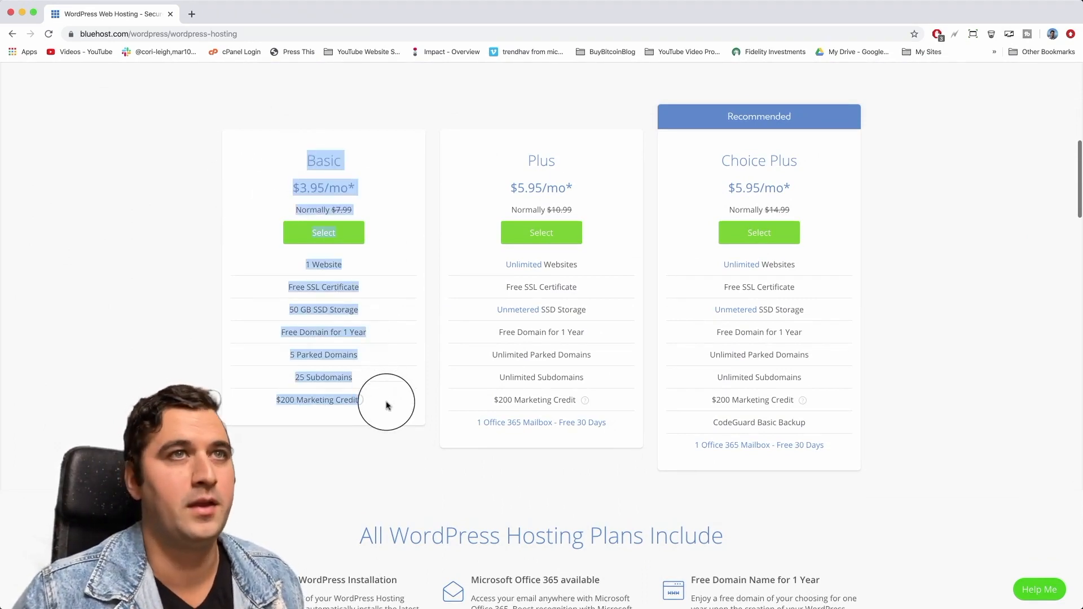
click(387, 405)
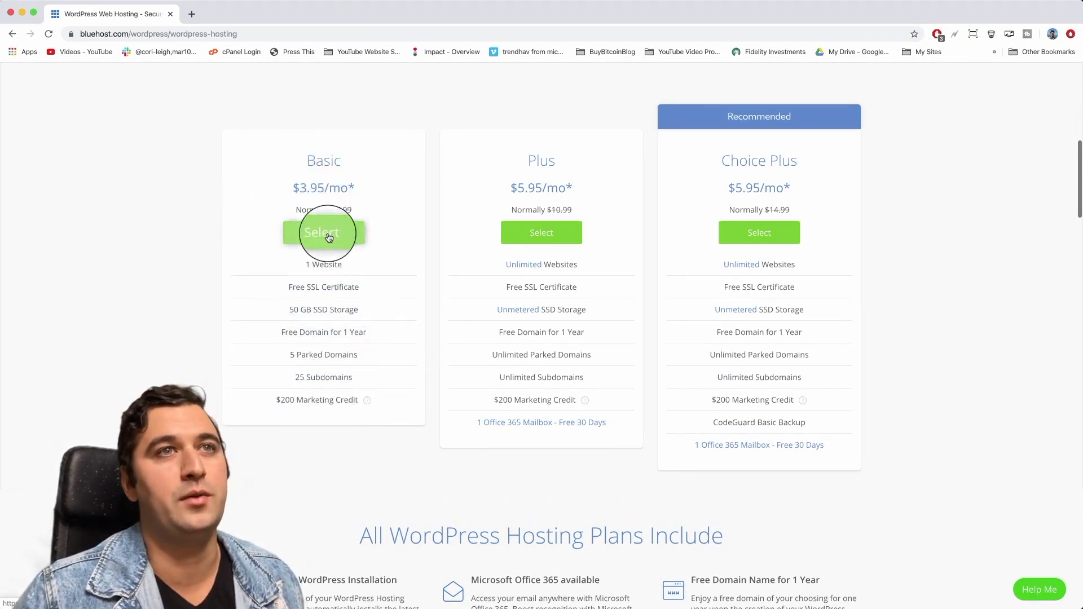
Check bluehosttutorial.com with the .com ending, then retry as bluehostsetup.com when it is unavailable.
text(blue)
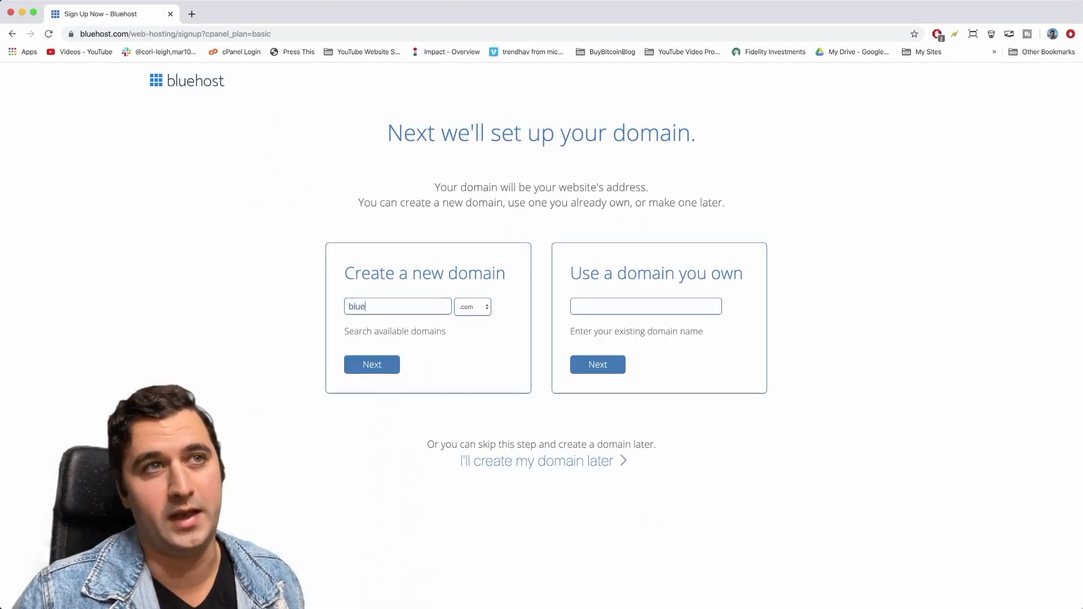
text(hosttutoria)
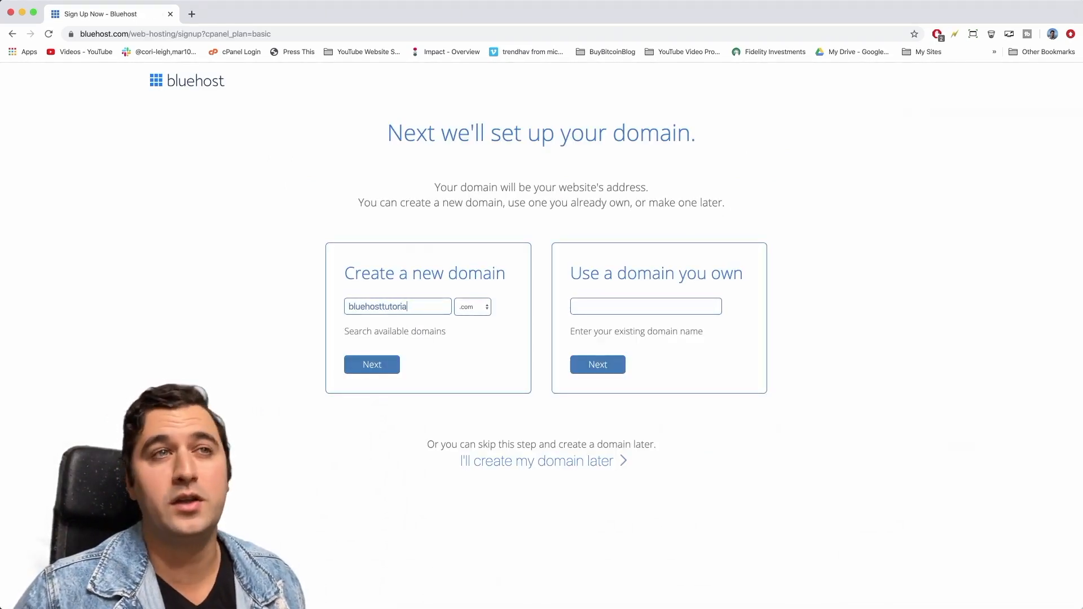
text(l)
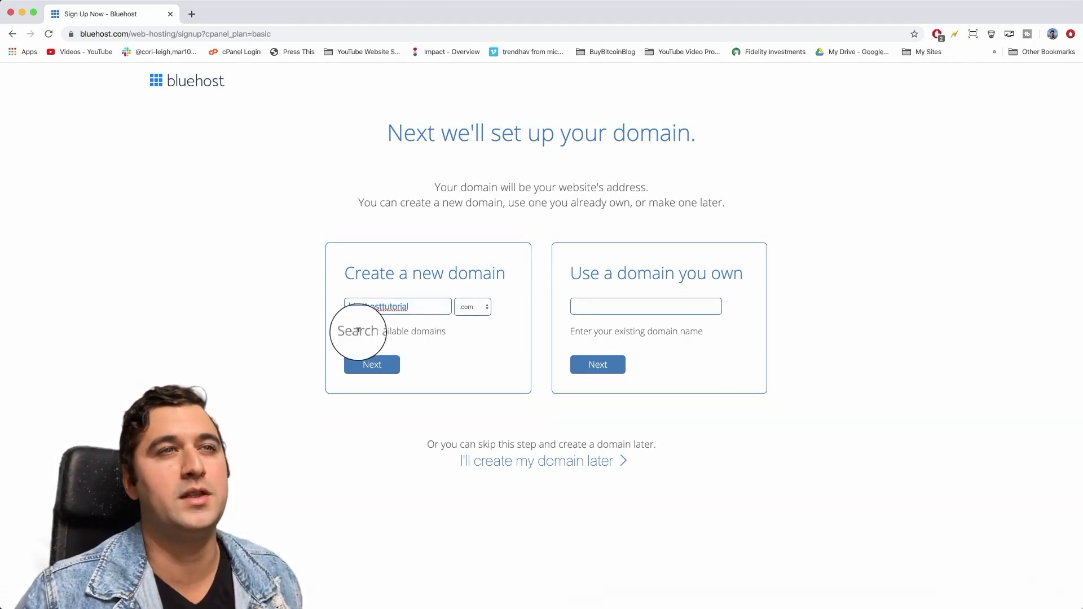
click(477, 311)
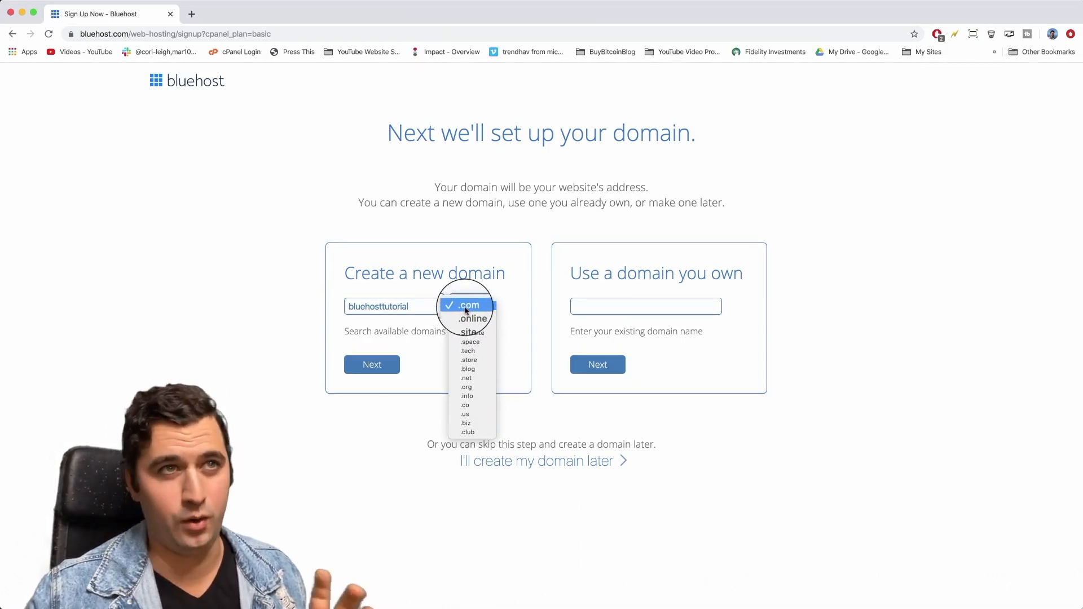
click(519, 284)
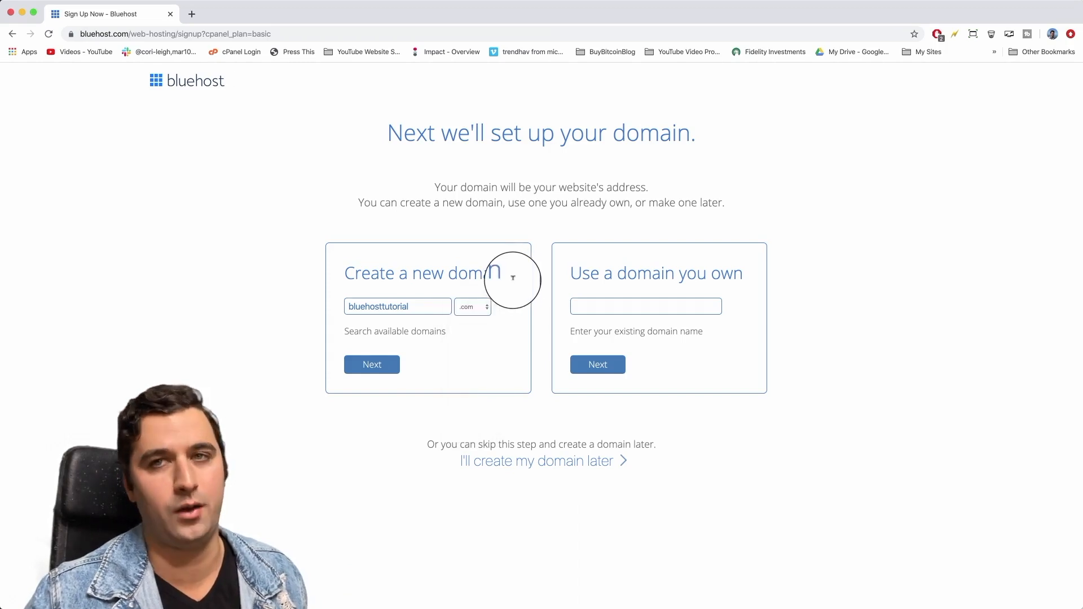
click(372, 366)
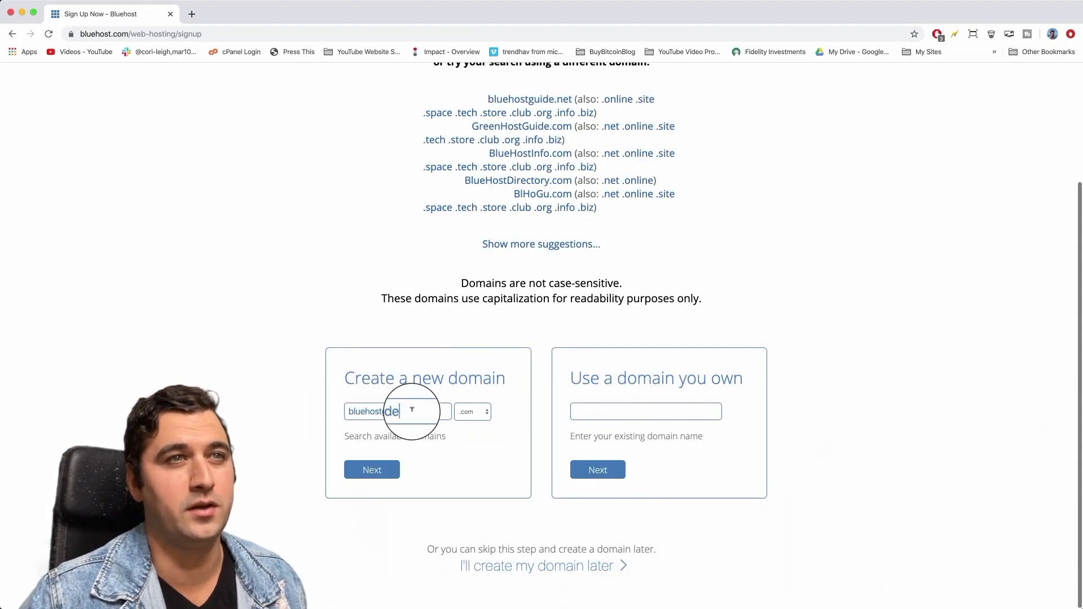
key(BackSpace)
key(BackSpace)
text(gu)
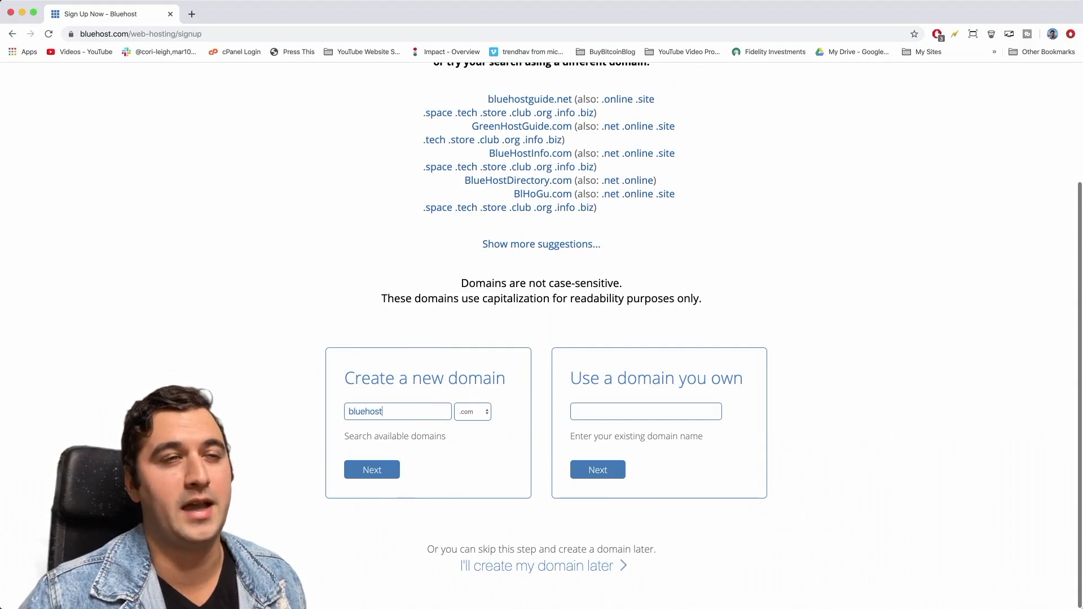
click(377, 473)
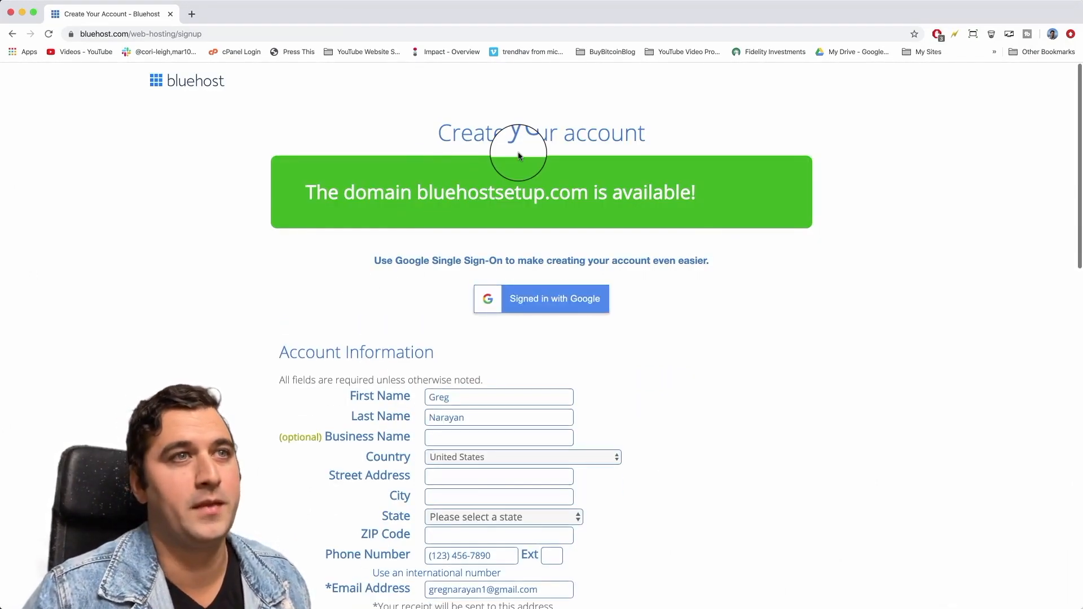
Enter 'DearBlogger Inc.' as the Business Name.
scroll(572, 342, down, 2)
scroll(572, 341, down, 3)
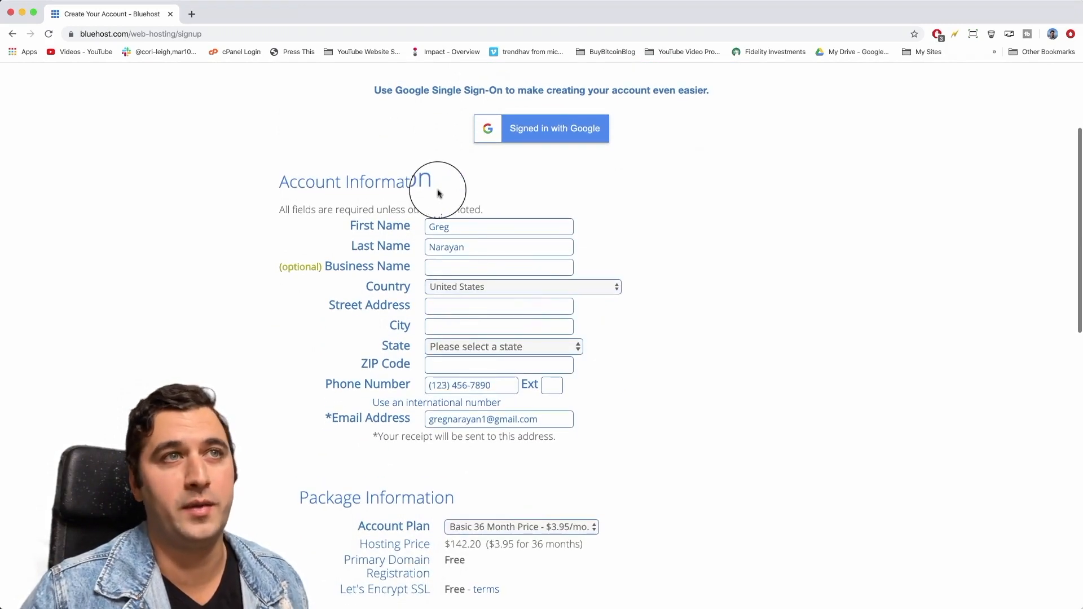
click(452, 261)
text(DearBlogger Inc.)
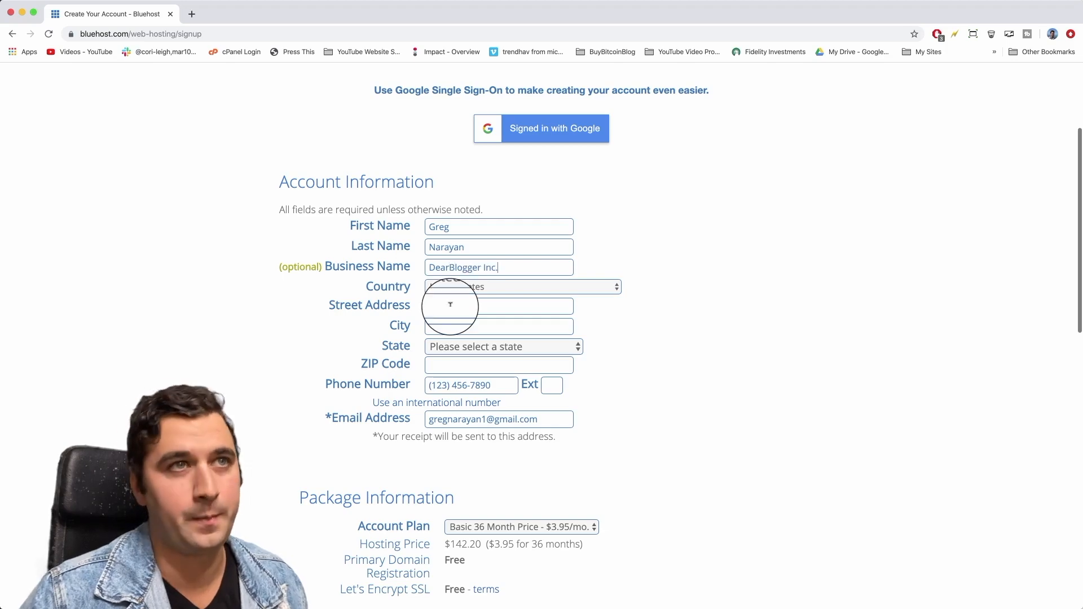
Keep the Account Plan at Basic 36 Month, $3.95/mo.
scroll(451, 304, down, 2)
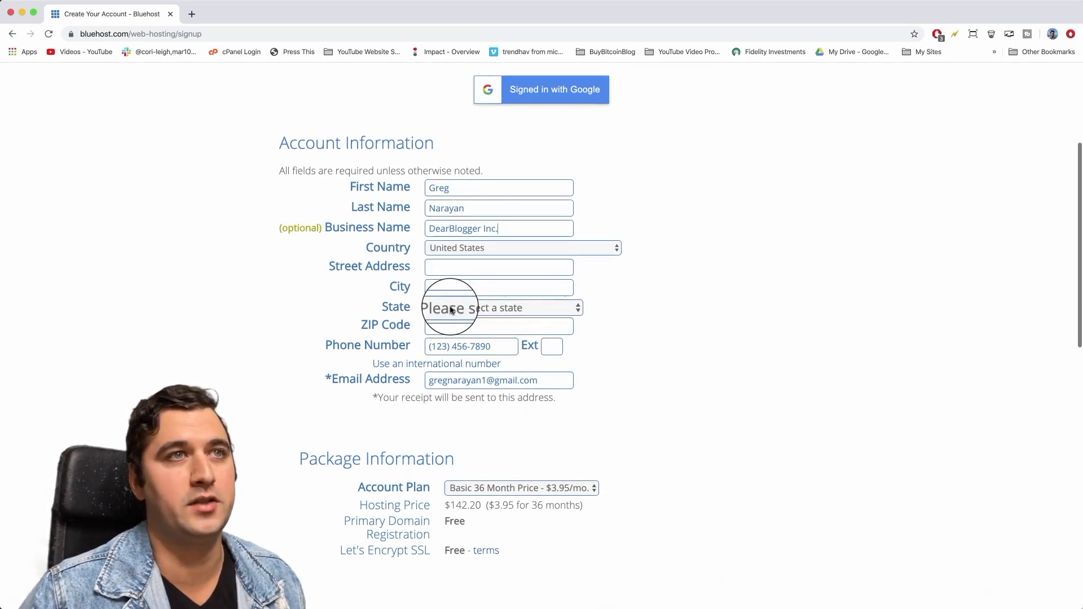
scroll(451, 309, down, 8)
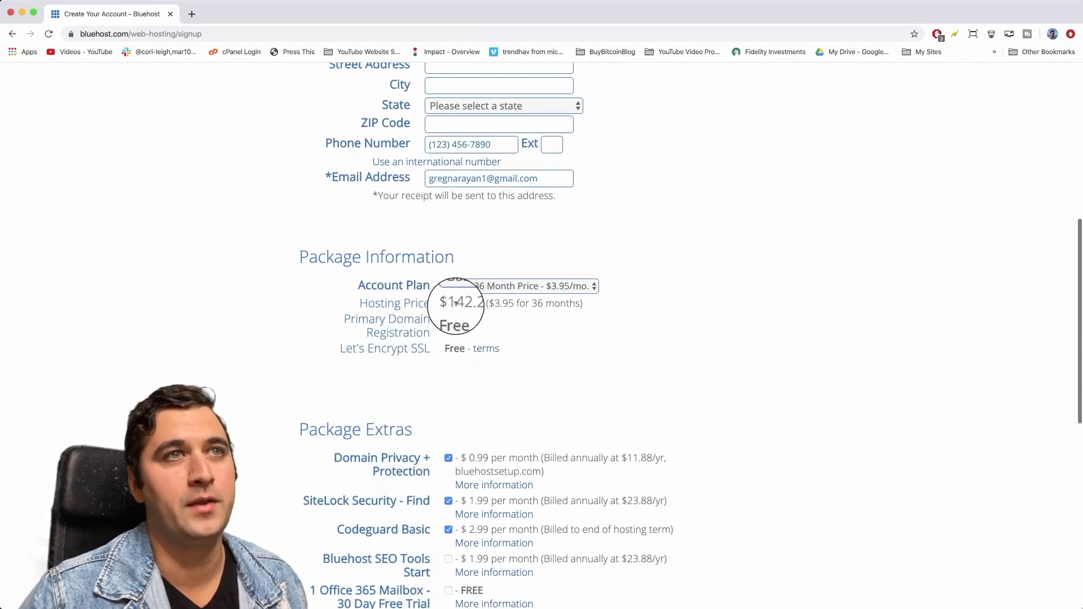
click(504, 287)
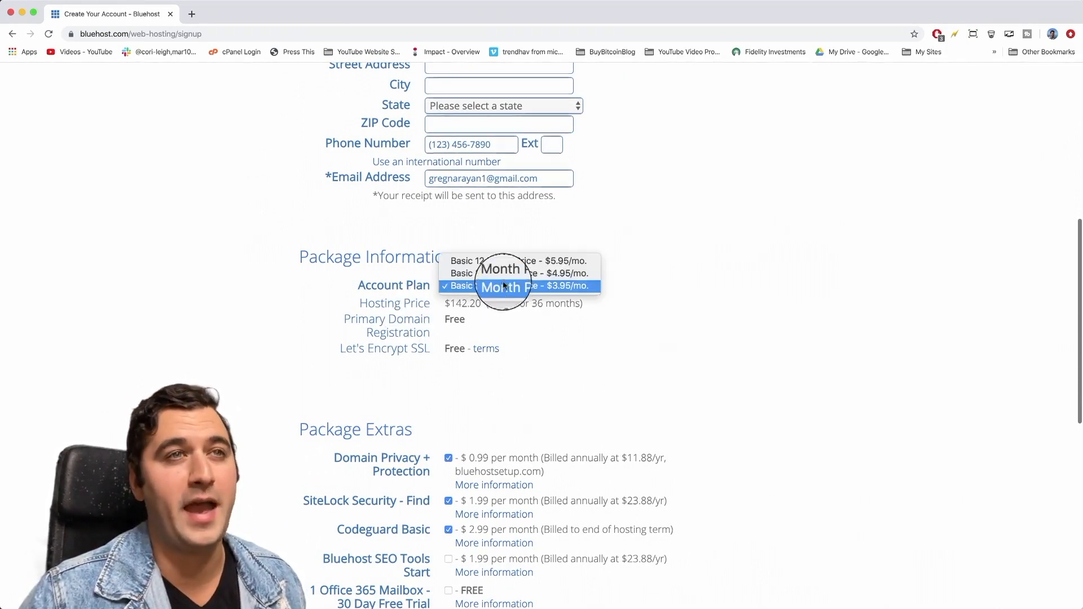
click(559, 287)
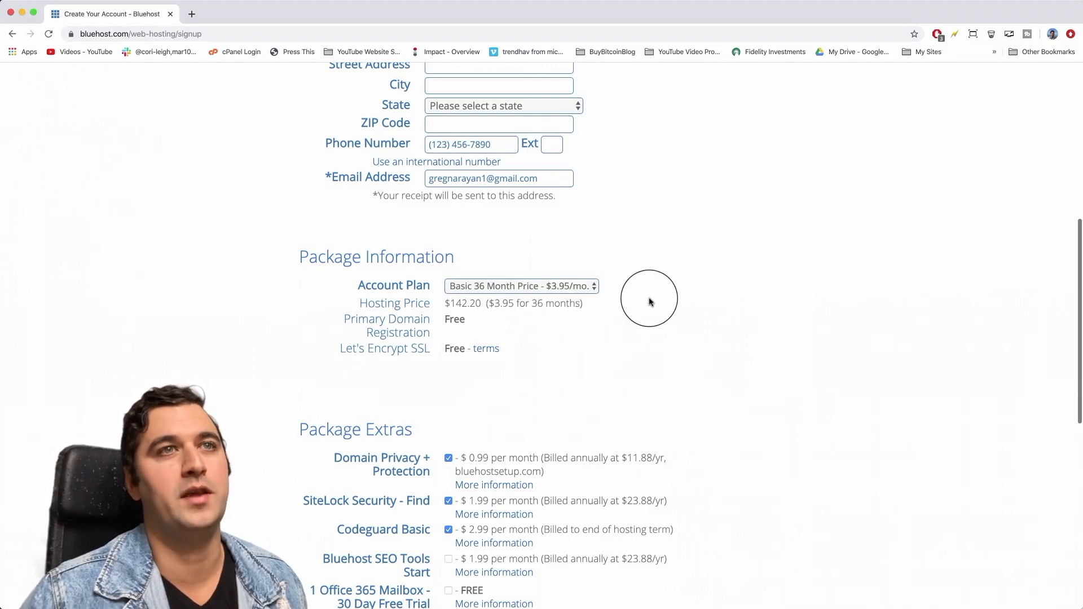
scroll(649, 343, down, 2)
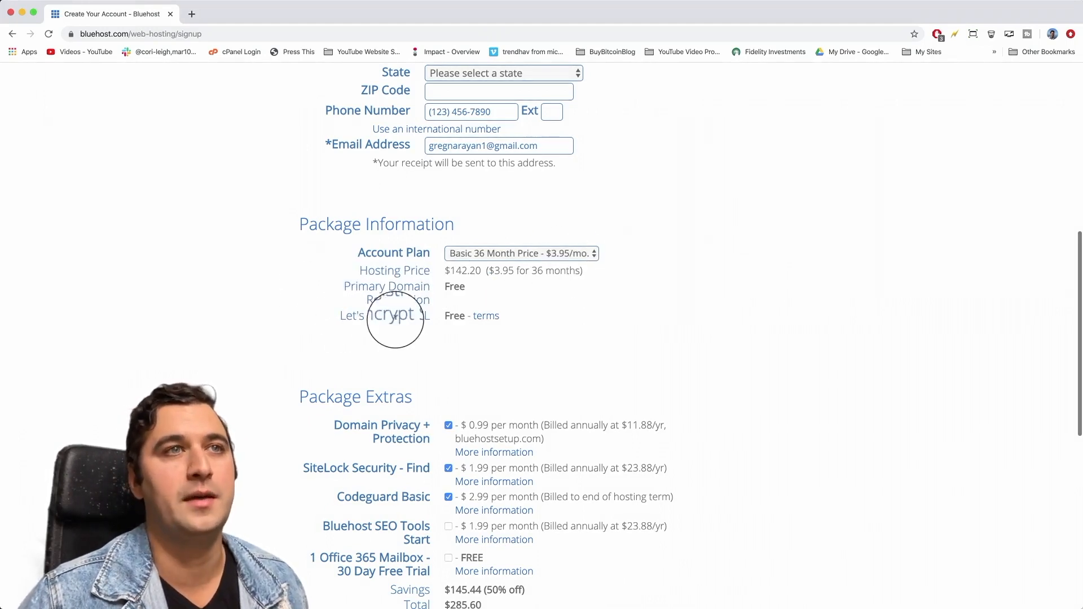
scroll(427, 314, down, 5)
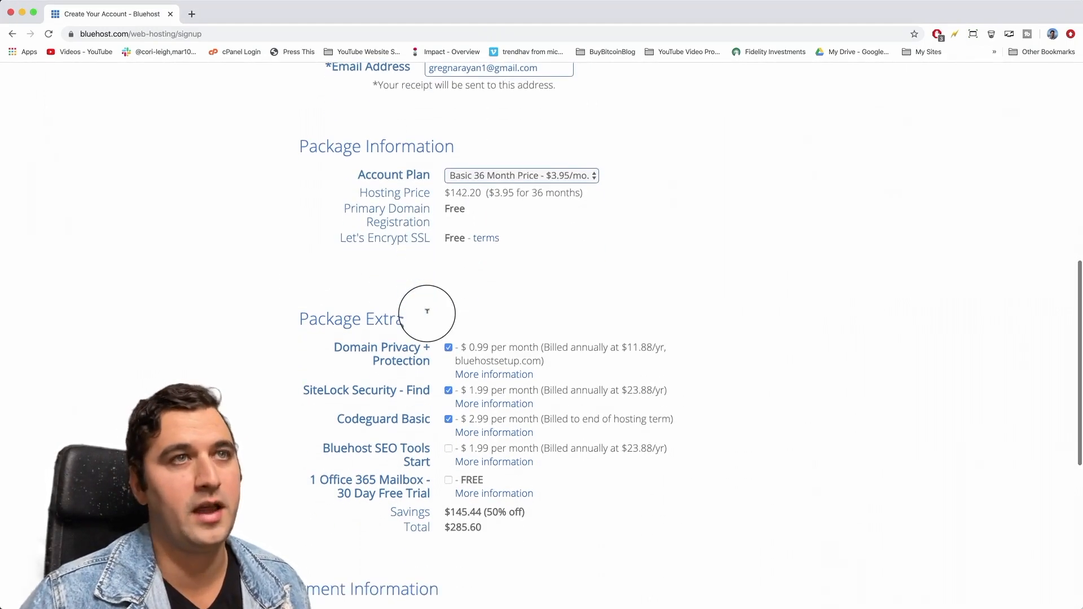
scroll(427, 318, down, 1)
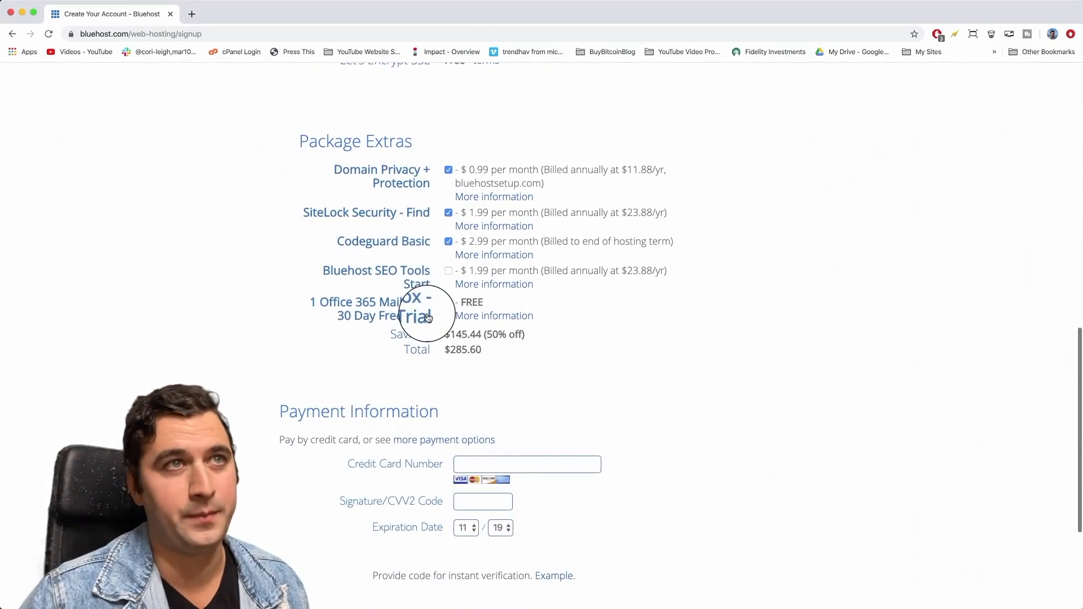
Turn off Domain Privacy + Protection and the other package extras, dropping the total to $142.20.
click(448, 171)
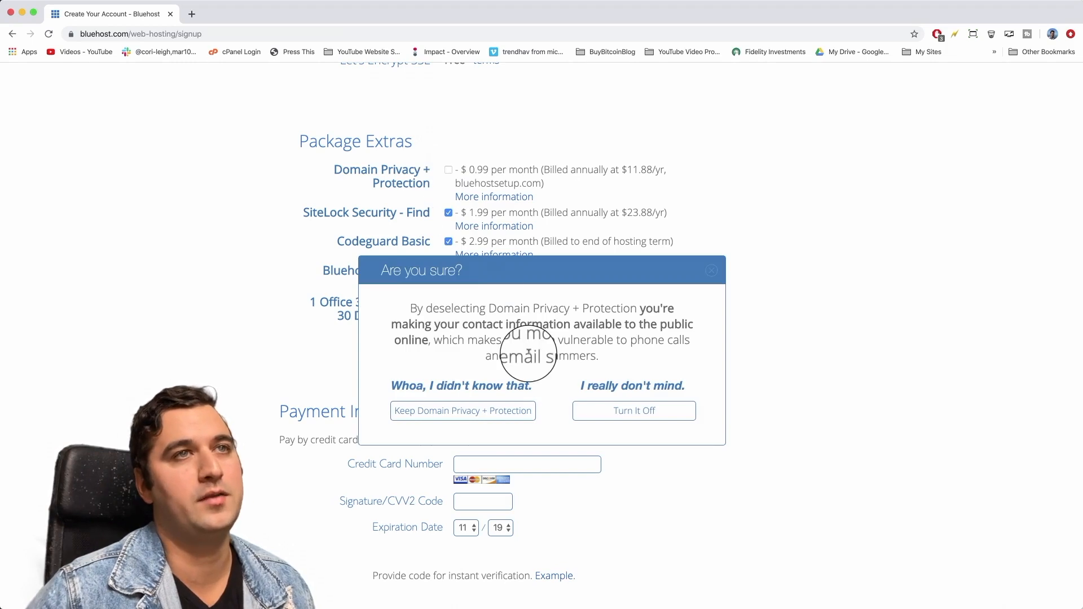
click(609, 409)
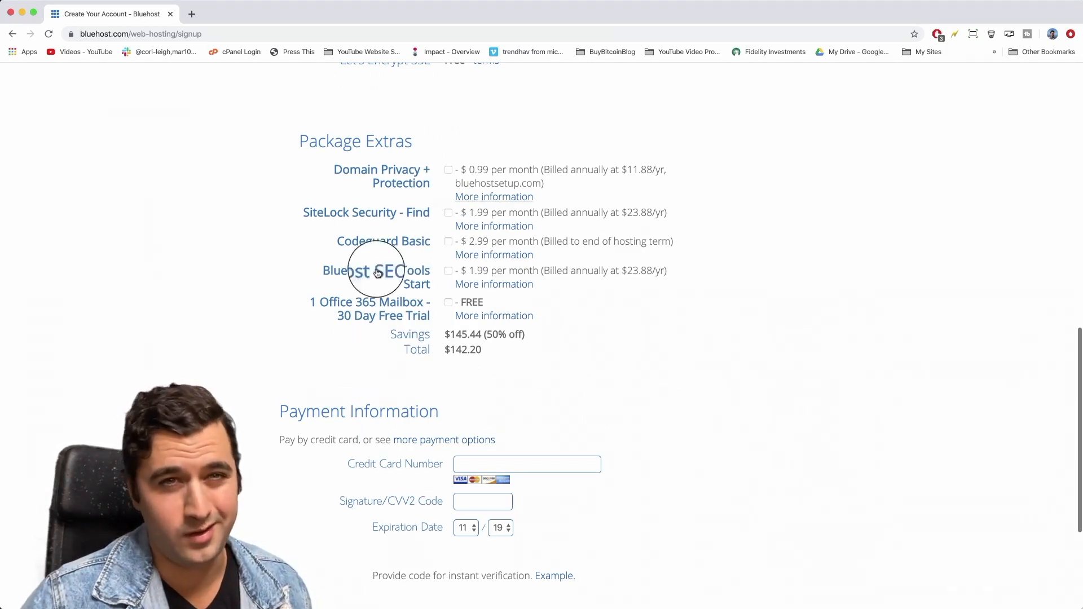
scroll(749, 368, down, 5)
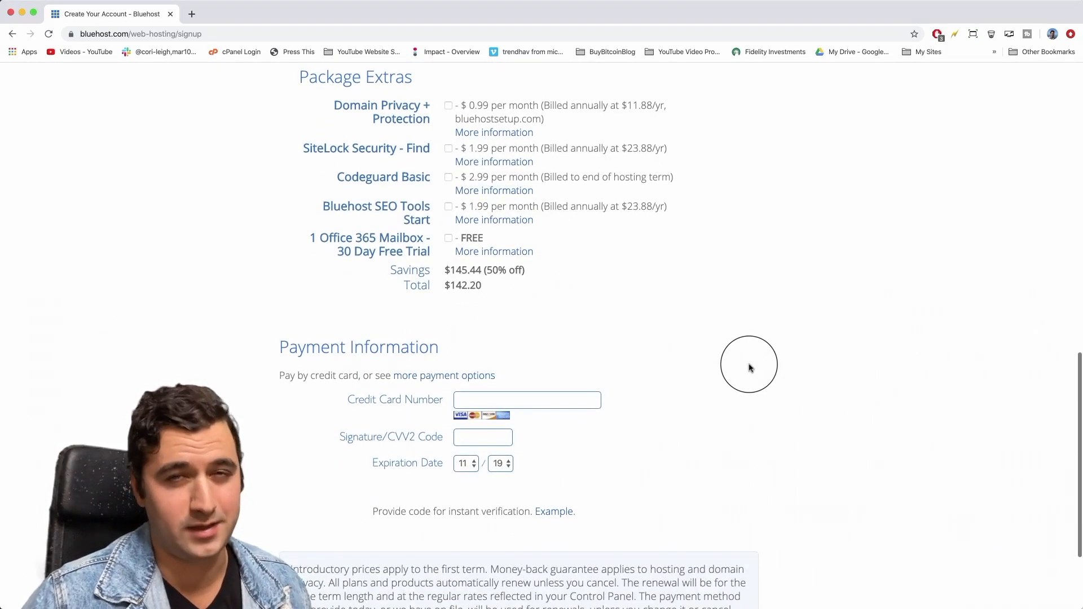
scroll(750, 366, down, 3)
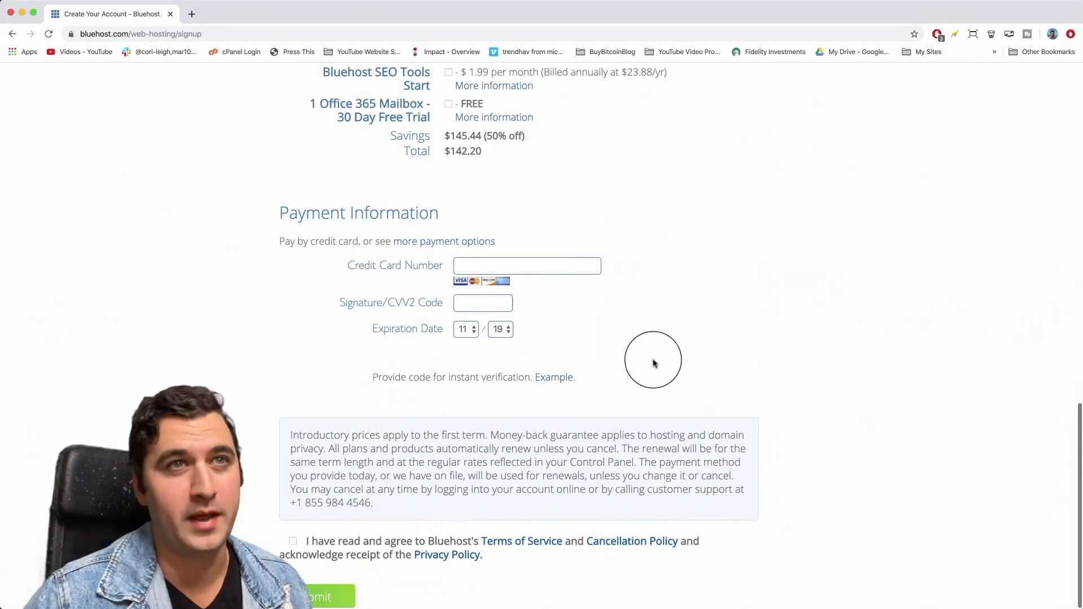
click(535, 263)
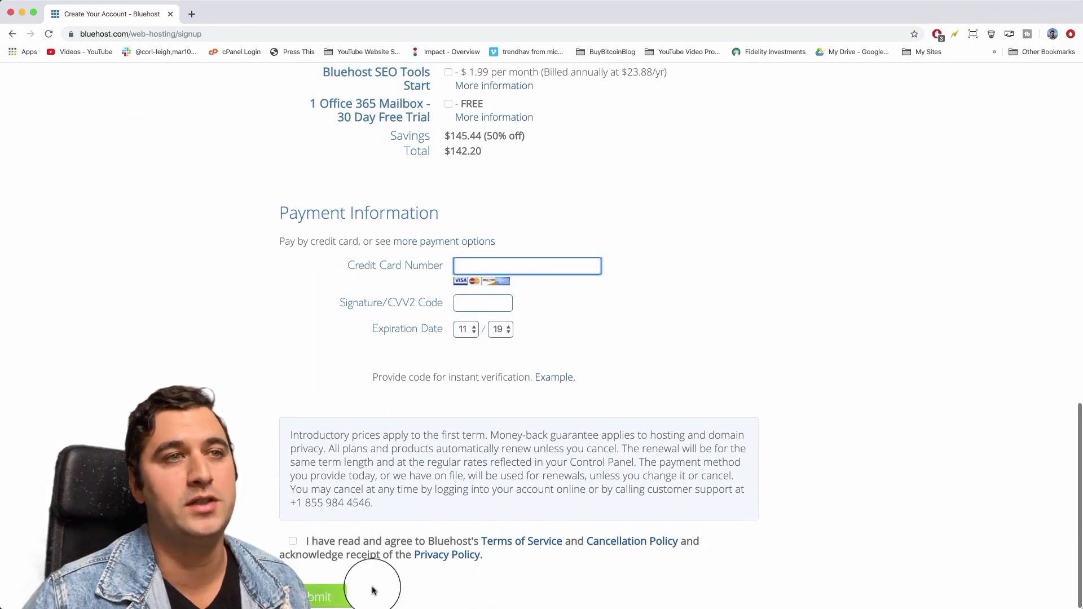
scroll(655, 596, up, 5)
Enter payment details, accept the Terms of Service and submit the order.
scroll(655, 596, down, 5)
click(689, 303)
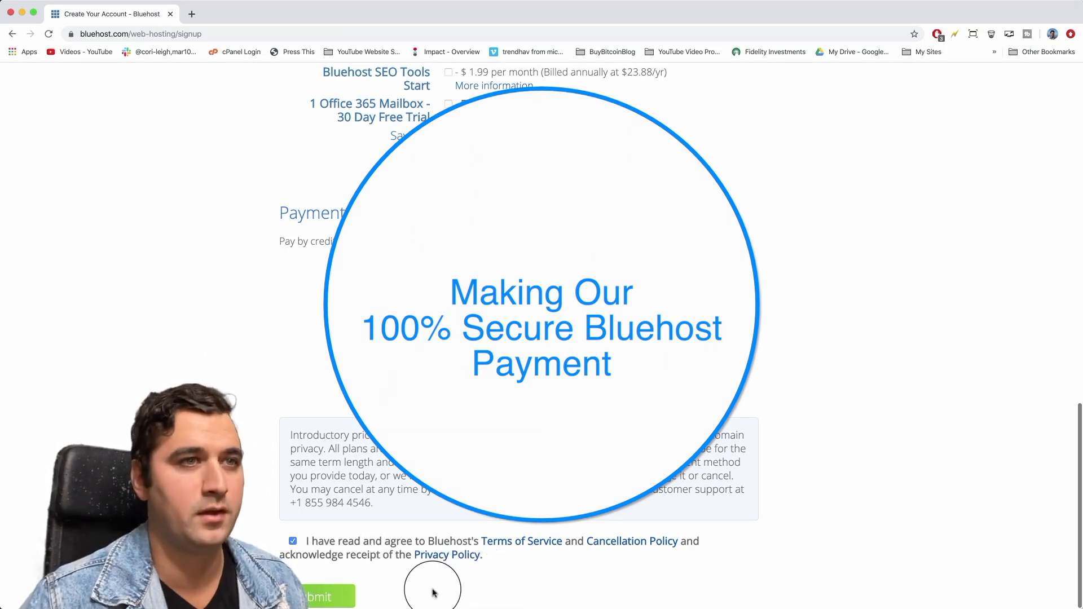
click(320, 598)
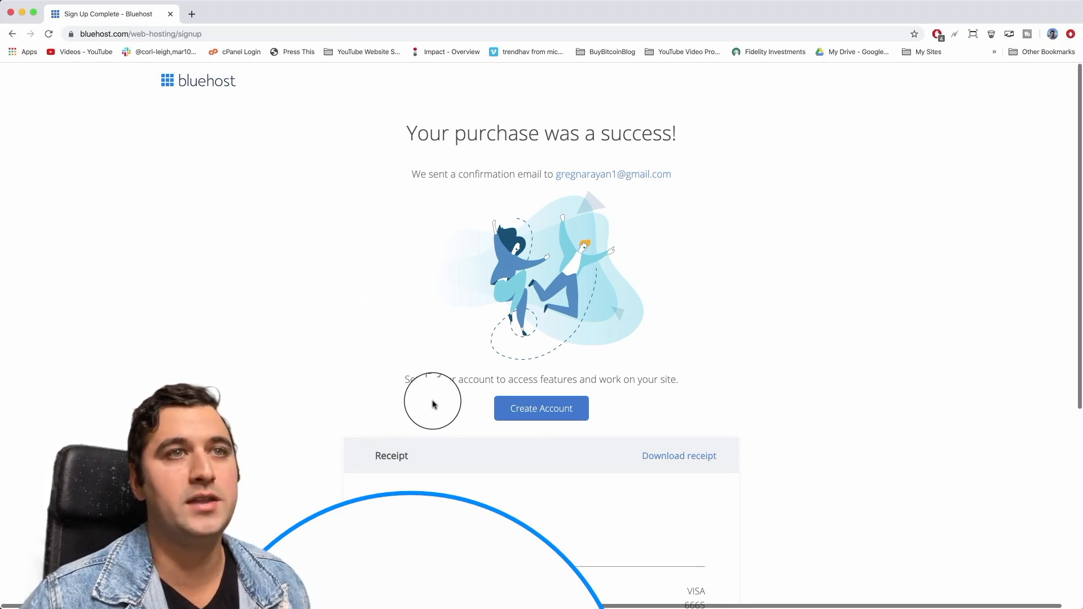
Create the hosting account login with a new password, accepting the privacy policy and terms.
click(554, 413)
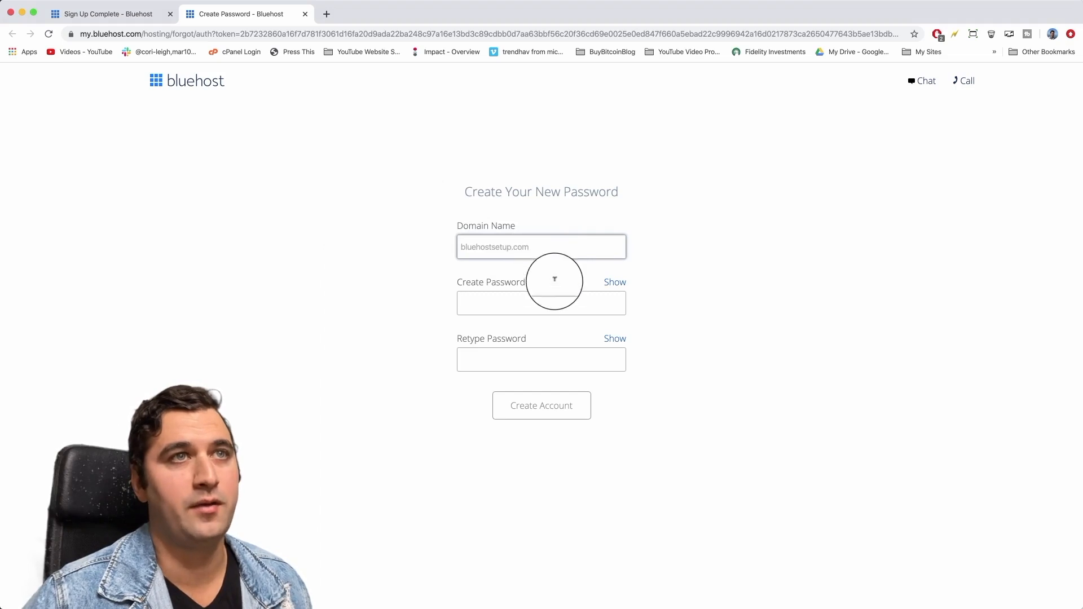
click(530, 302)
text(Abc)
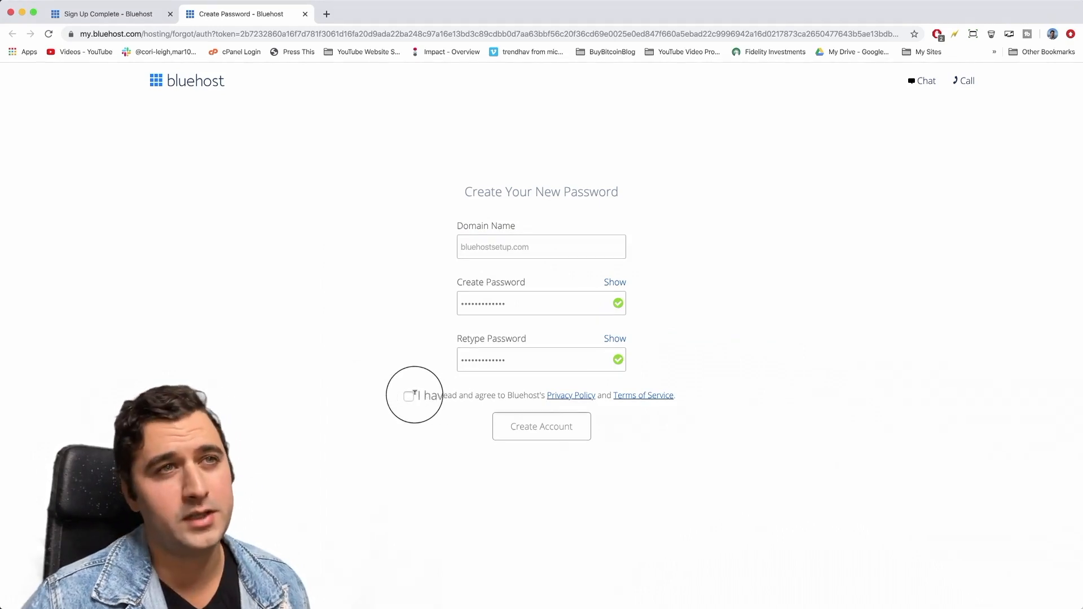
click(411, 397)
click(539, 426)
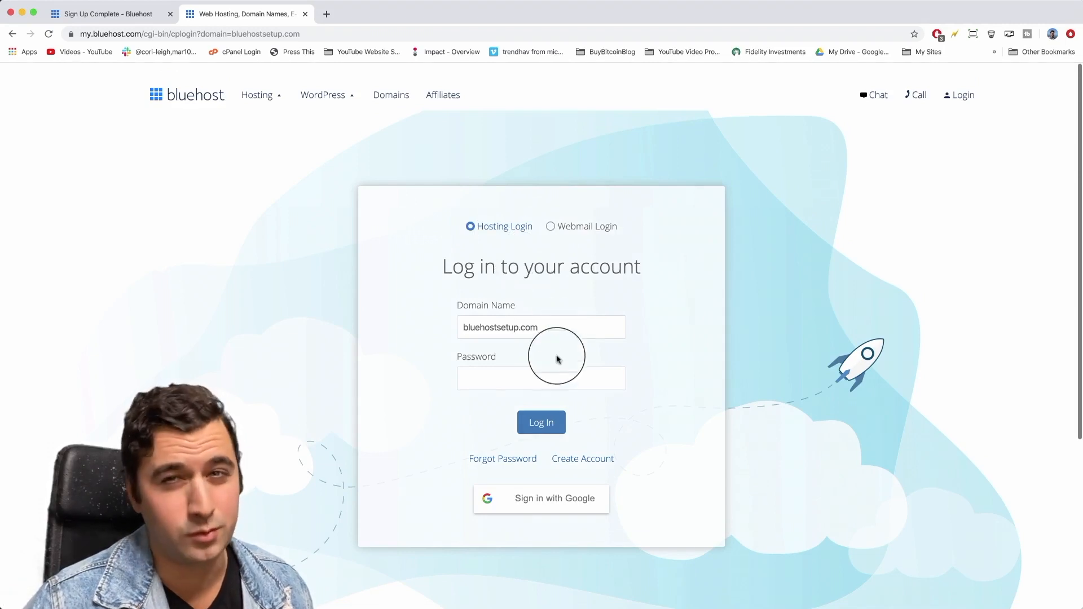
Log in to the bluehostsetup.com hosting account with the account password.
click(532, 375)
text(***)
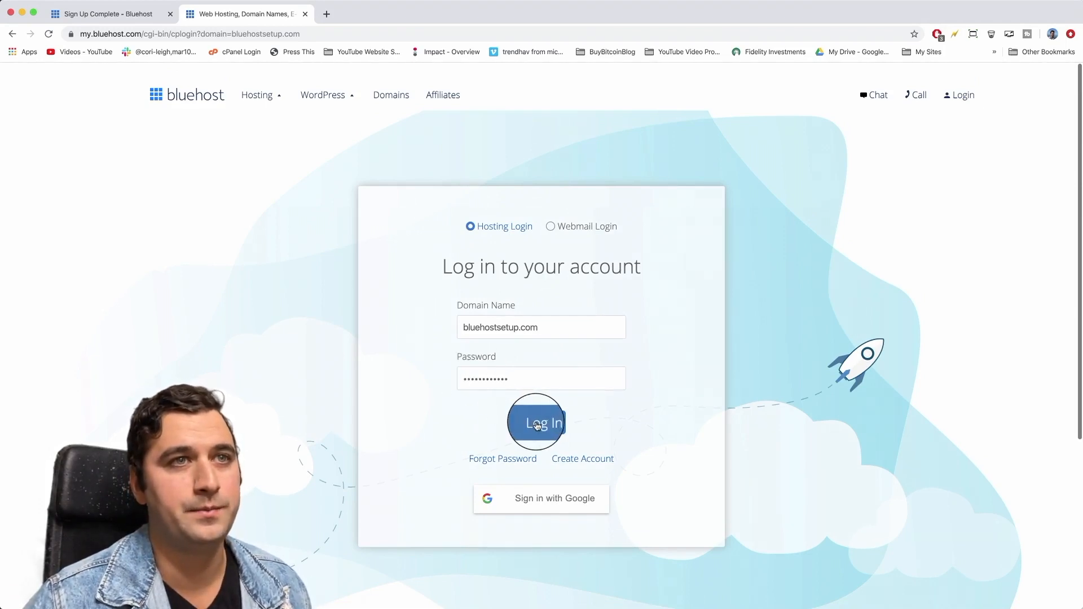
click(538, 425)
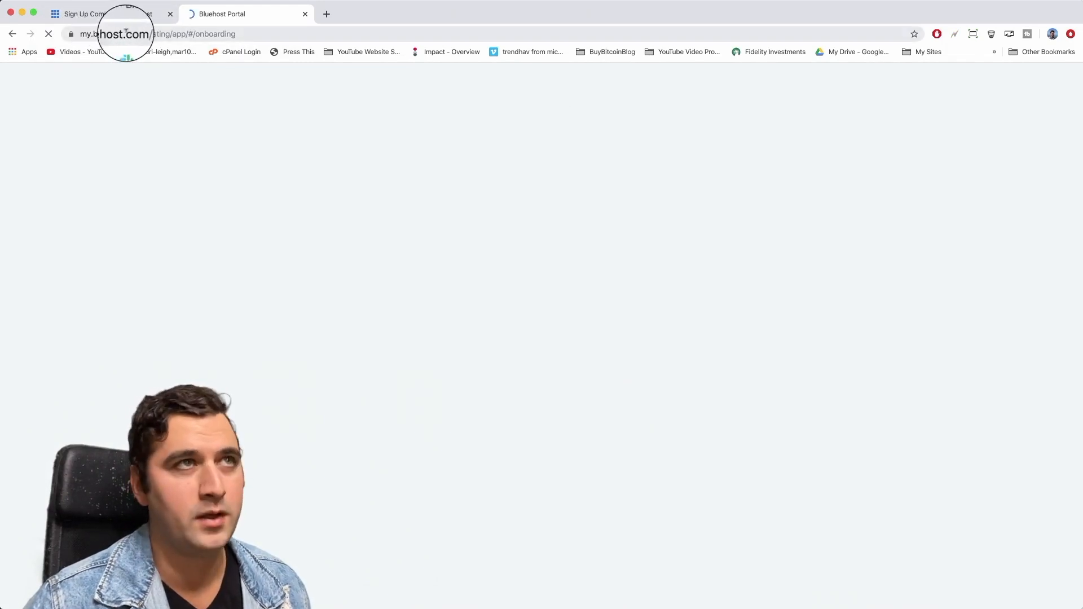
drag(142, 34, 77, 33)
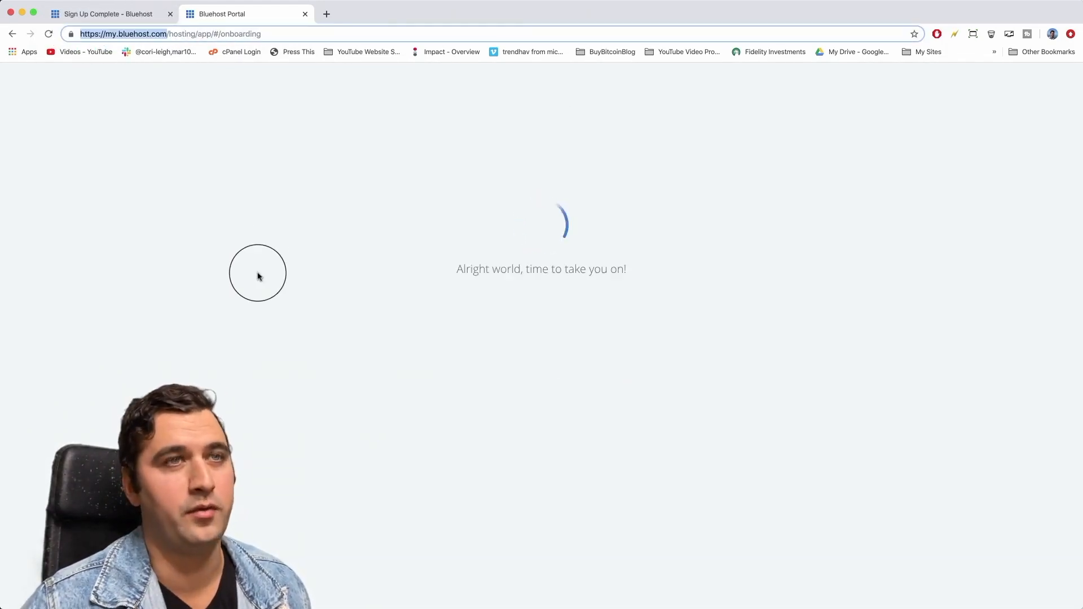
click(258, 273)
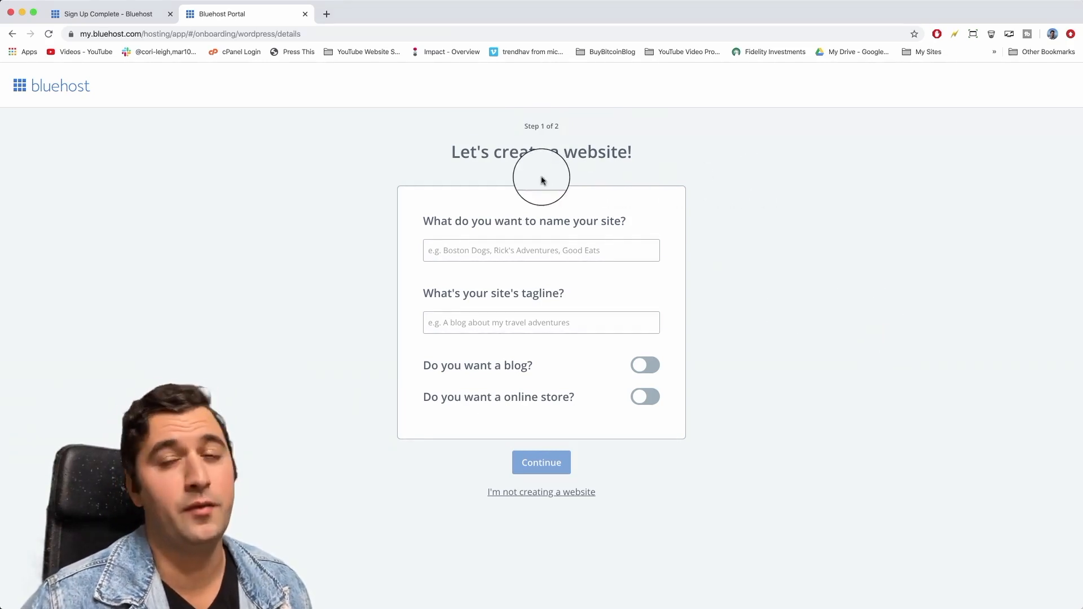
Name the site 'Bluehost Setup' and enter its tagline.
drag(453, 147, 693, 155)
click(694, 156)
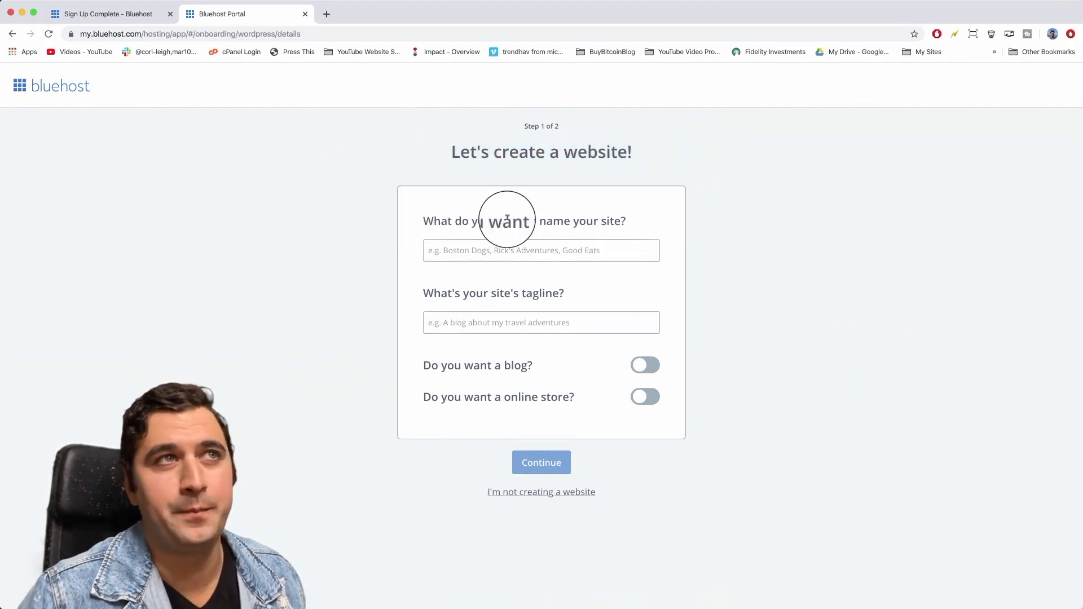
click(573, 249)
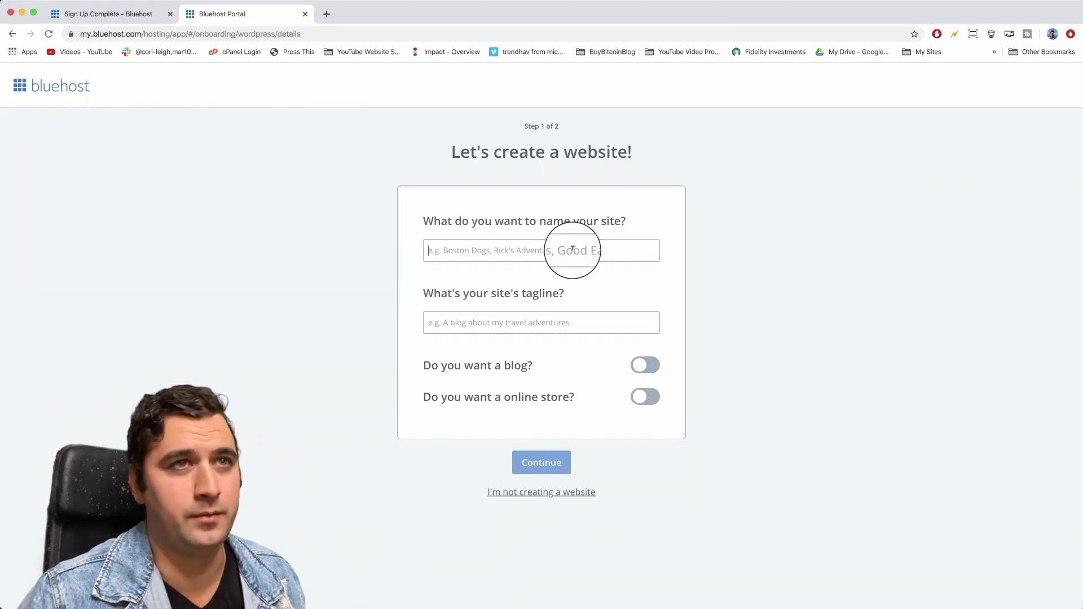
text(Blue)
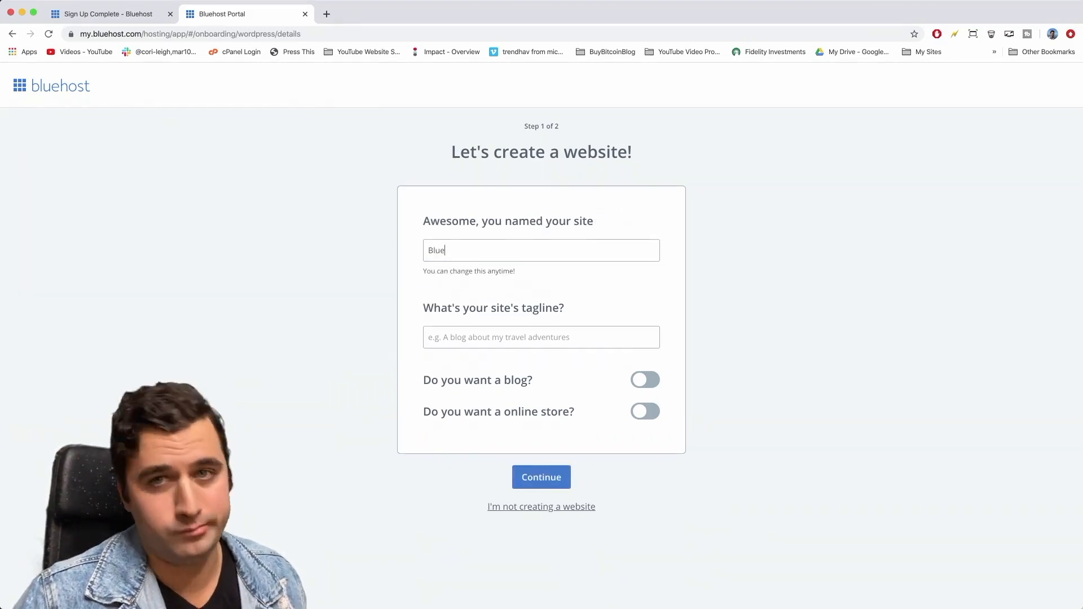
text(host Setup)
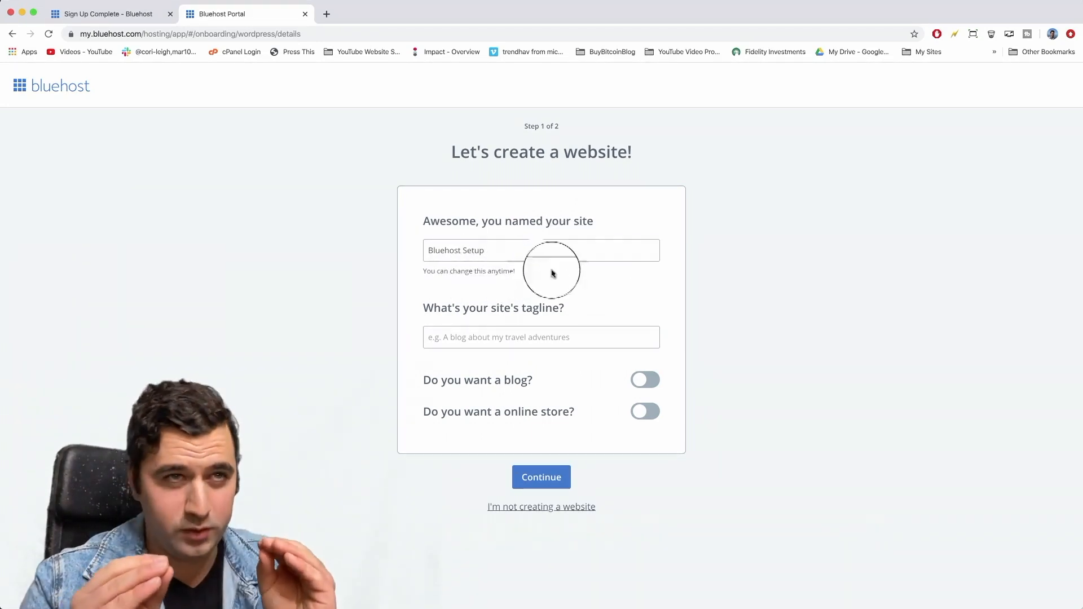
click(466, 338)
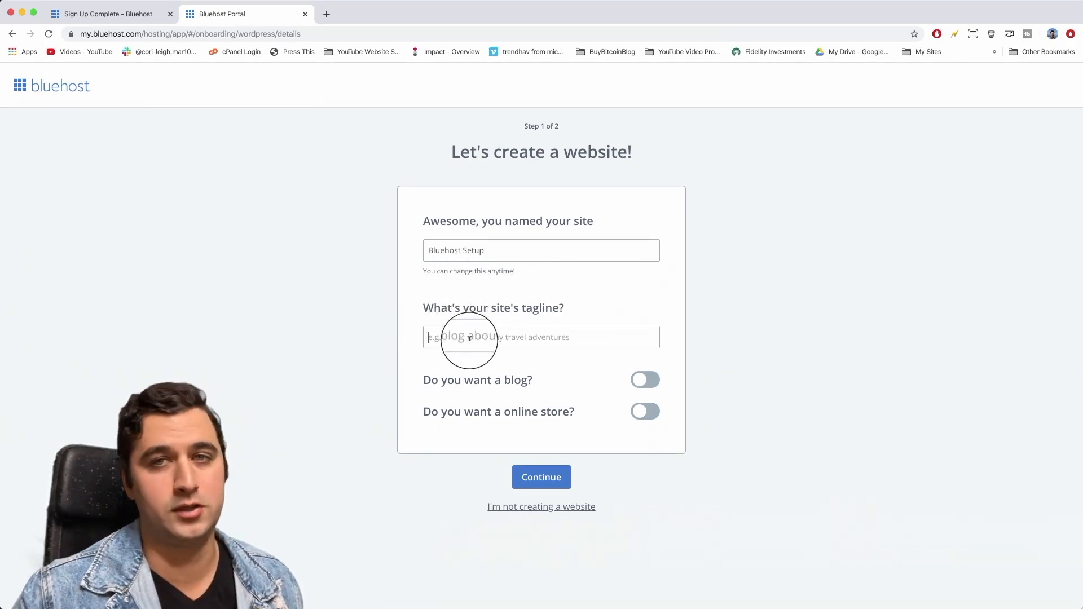
text(This)
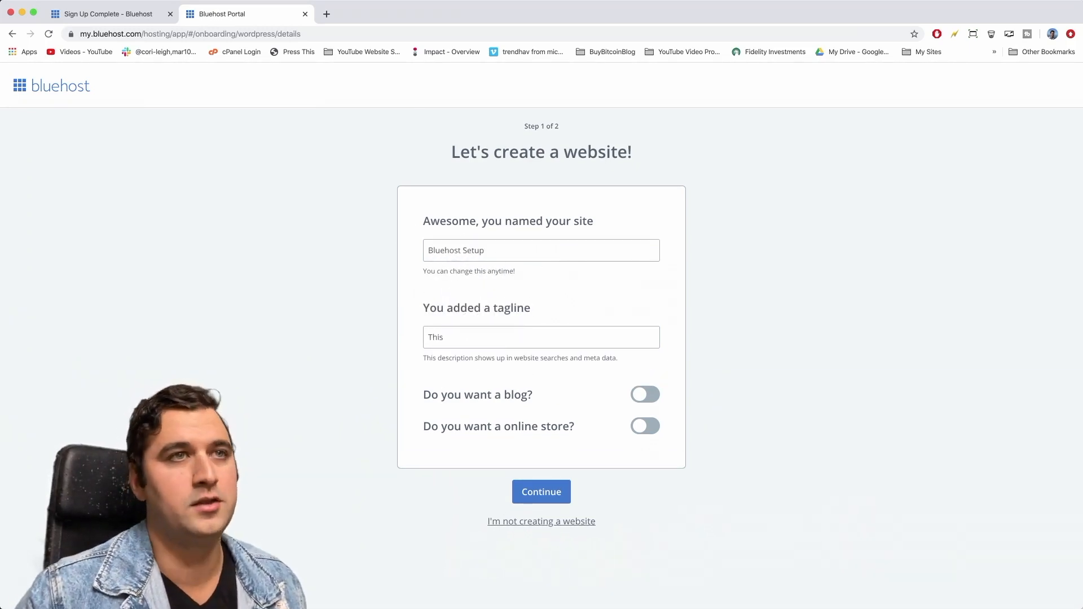
key(BackSpace)
key(BackSpace)
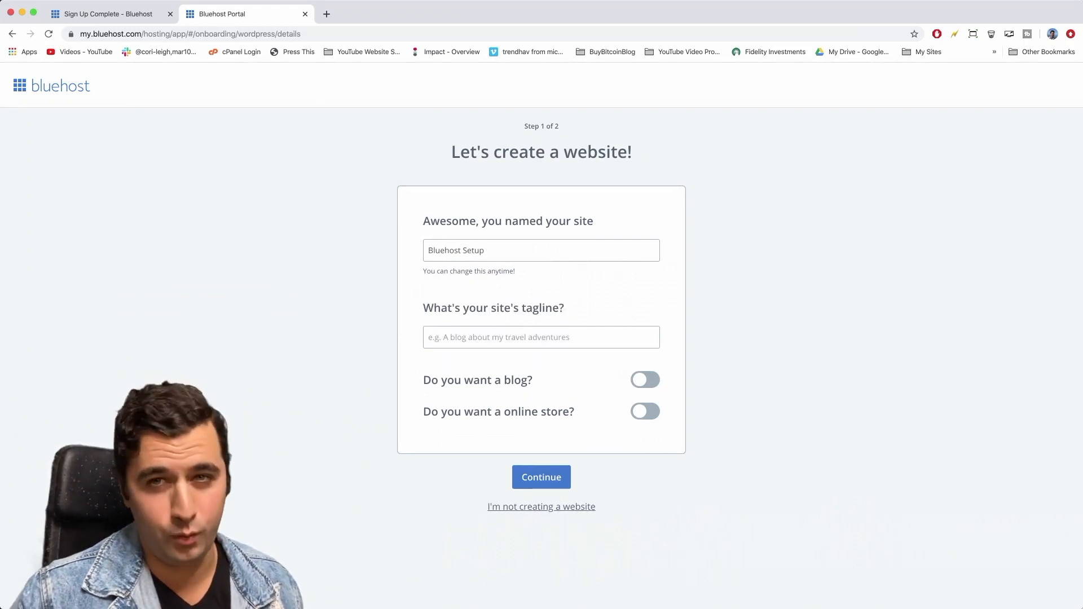
text(Awesome Bluehost S)
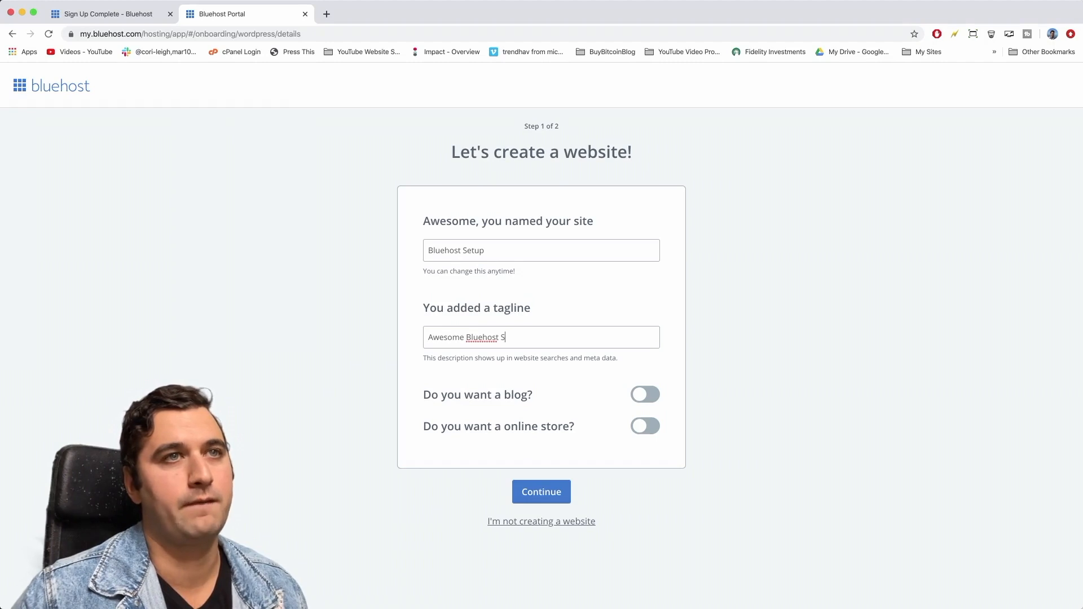
text(e Made Easier for Beginners)
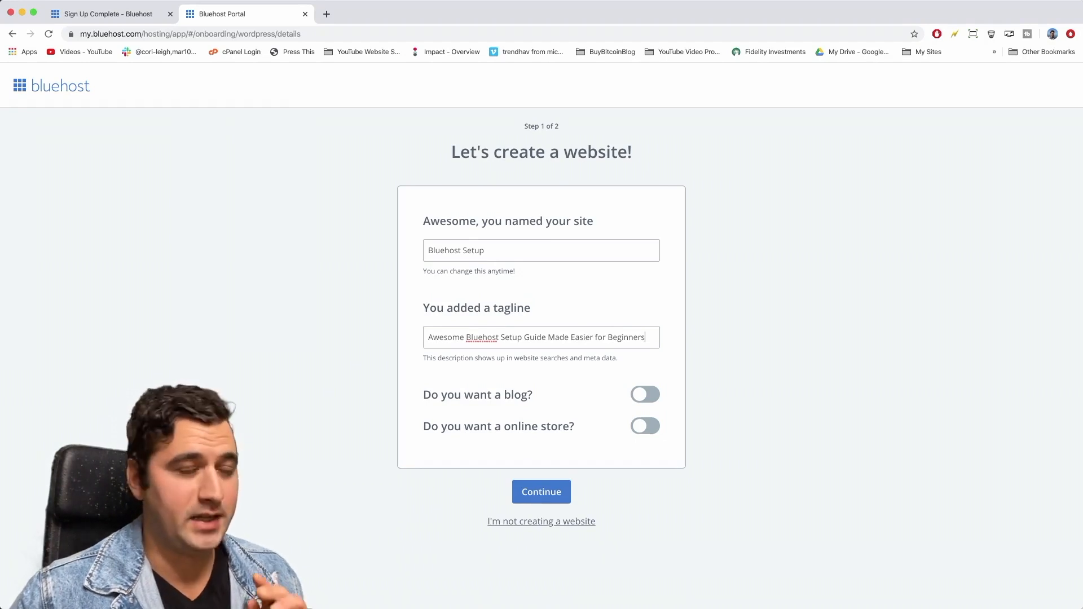
double_click(625, 337)
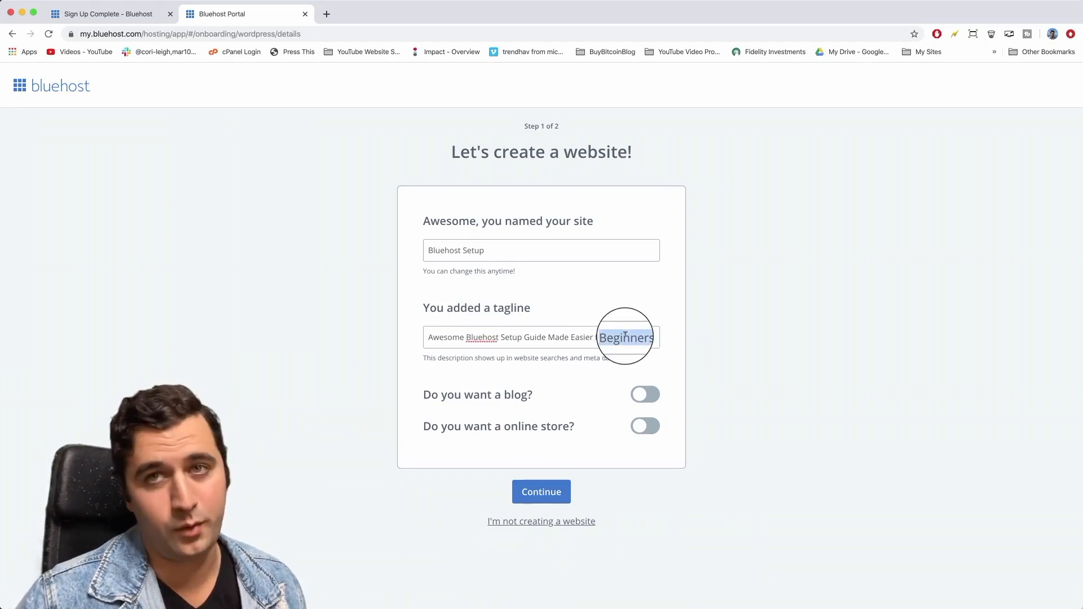
click(638, 336)
click(653, 336)
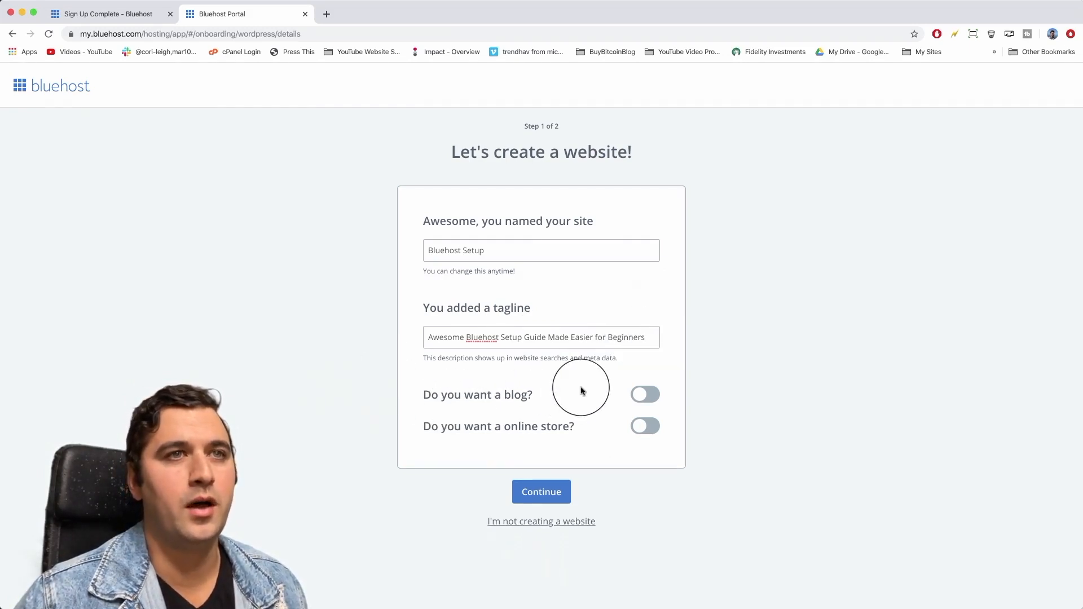
Turn on a blog shown on My home page and add an online store.
click(645, 394)
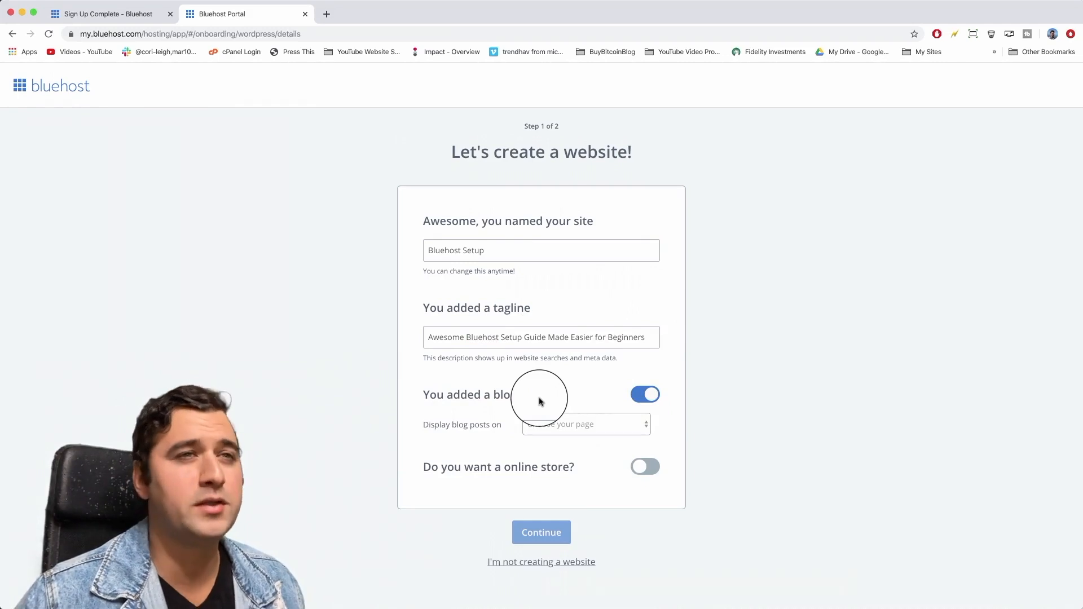
click(619, 427)
click(596, 444)
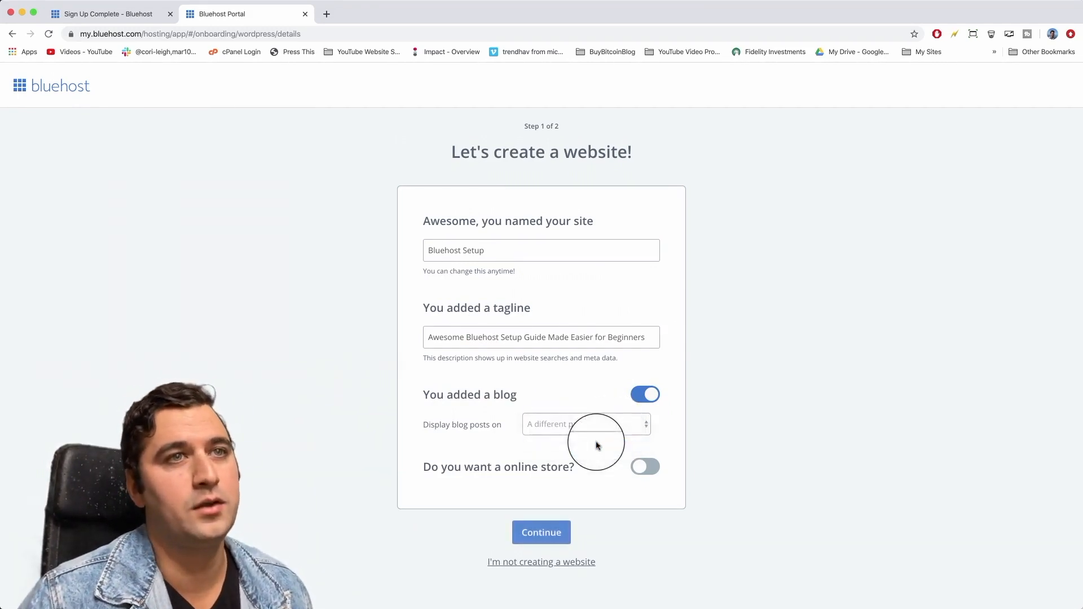
click(576, 429)
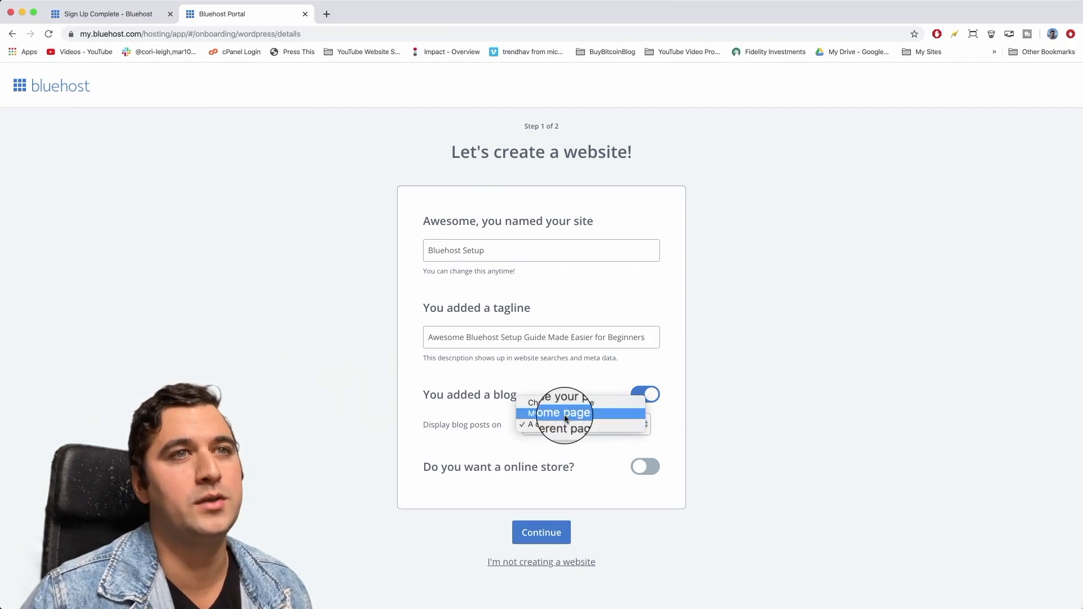
click(553, 415)
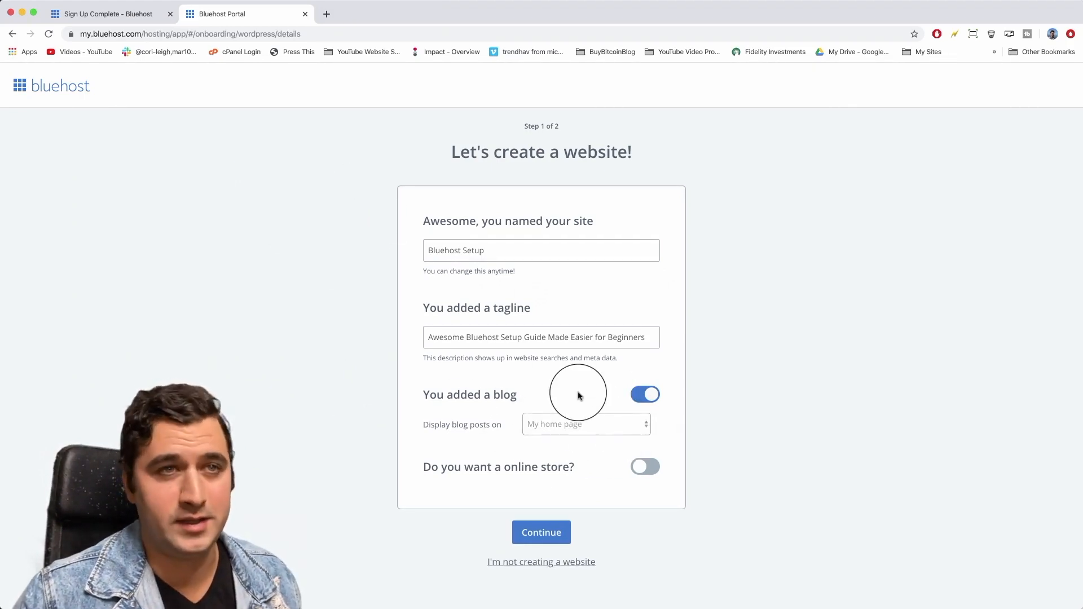
click(643, 466)
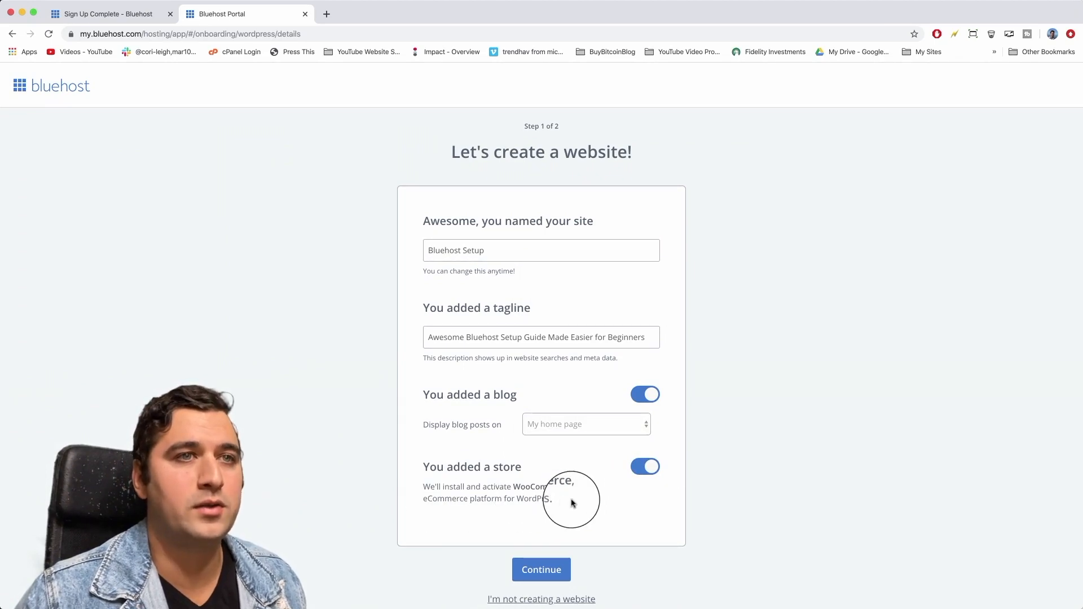
drag(513, 488, 584, 489)
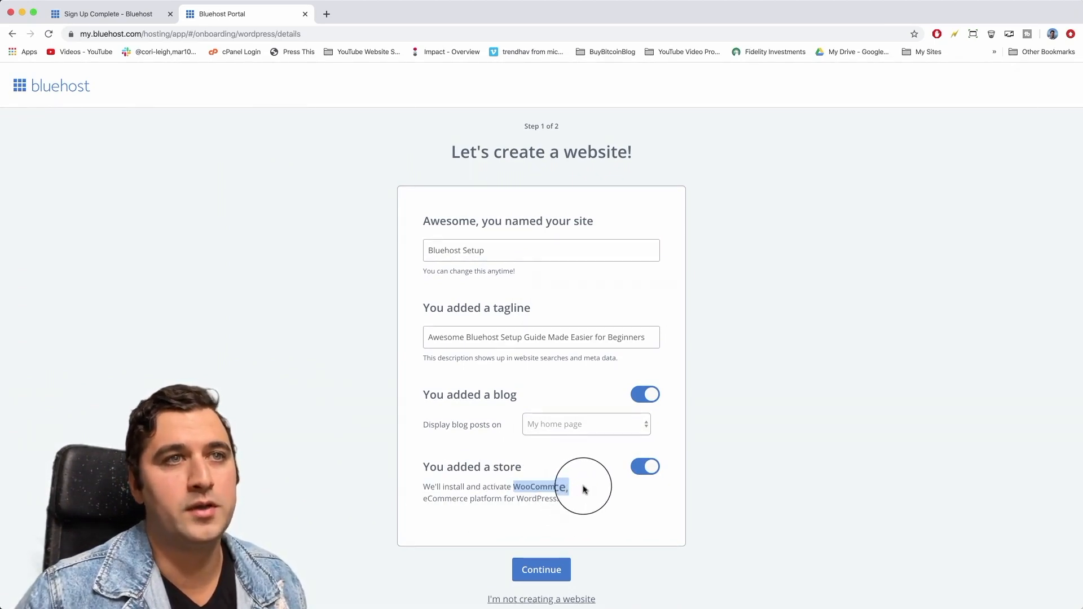
click(582, 483)
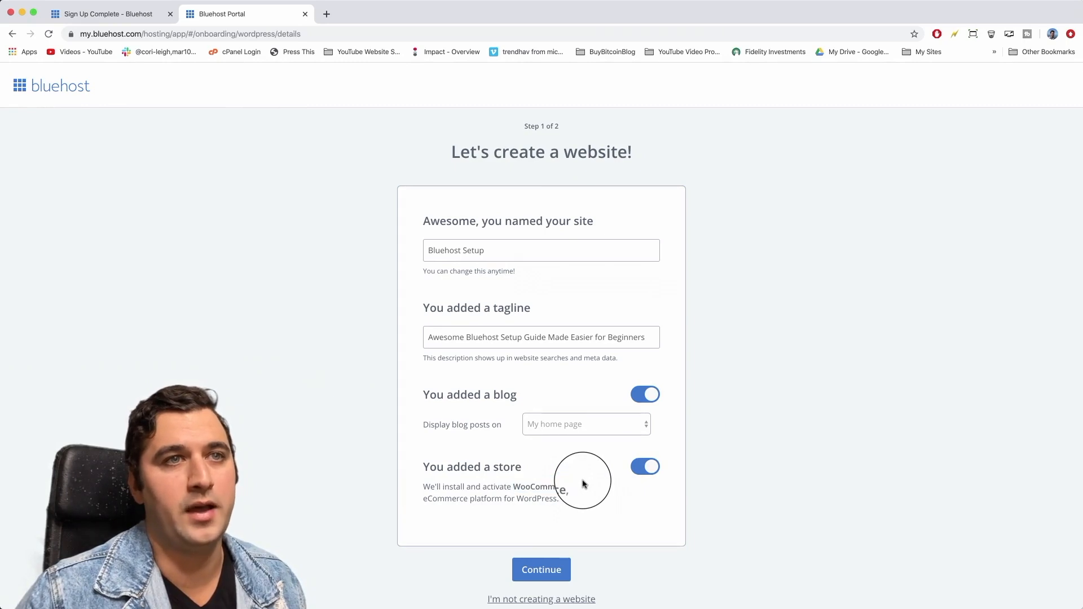
click(544, 564)
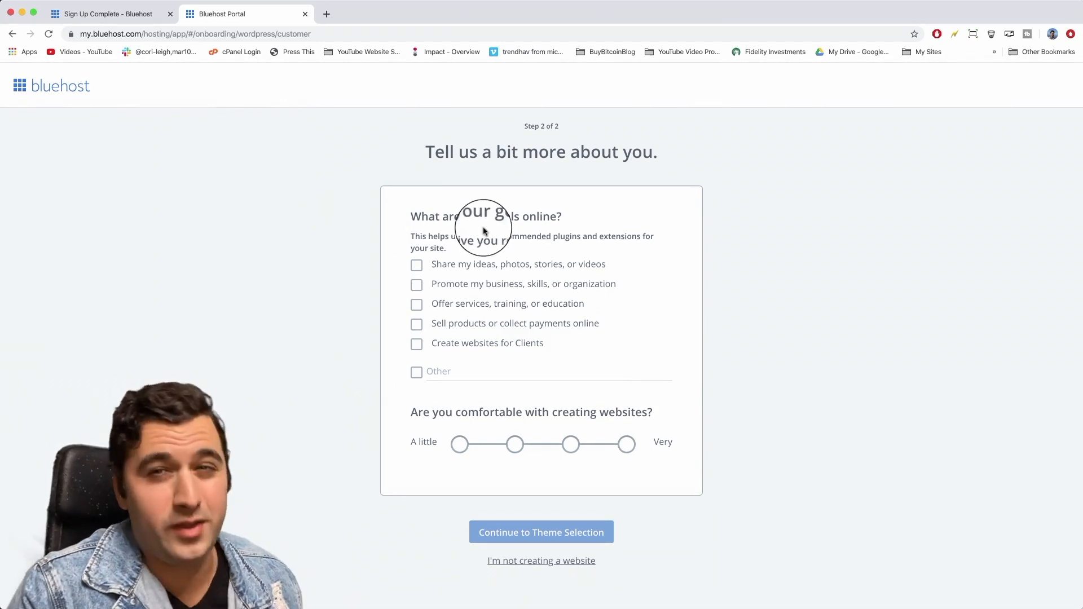
Tick all five online goals, from sharing ideas to creating websites for clients.
drag(496, 236, 581, 235)
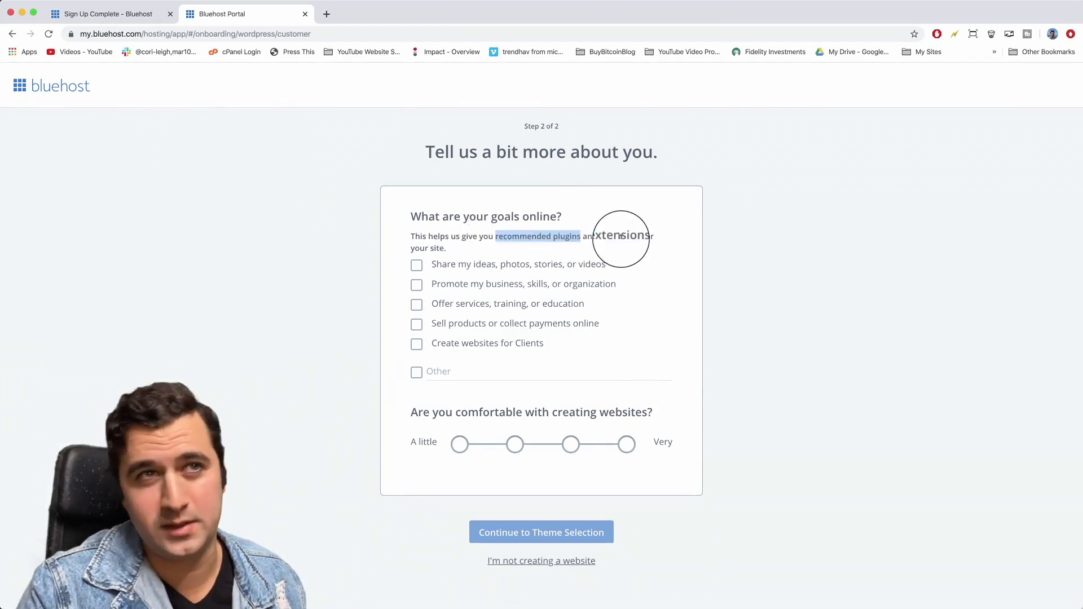
click(624, 235)
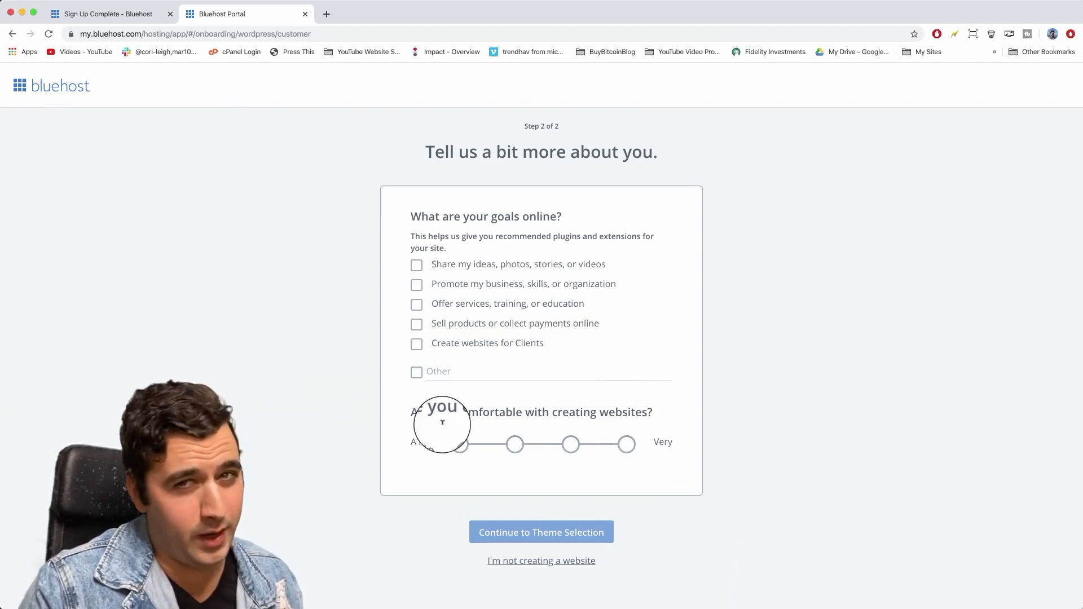
click(416, 265)
click(416, 285)
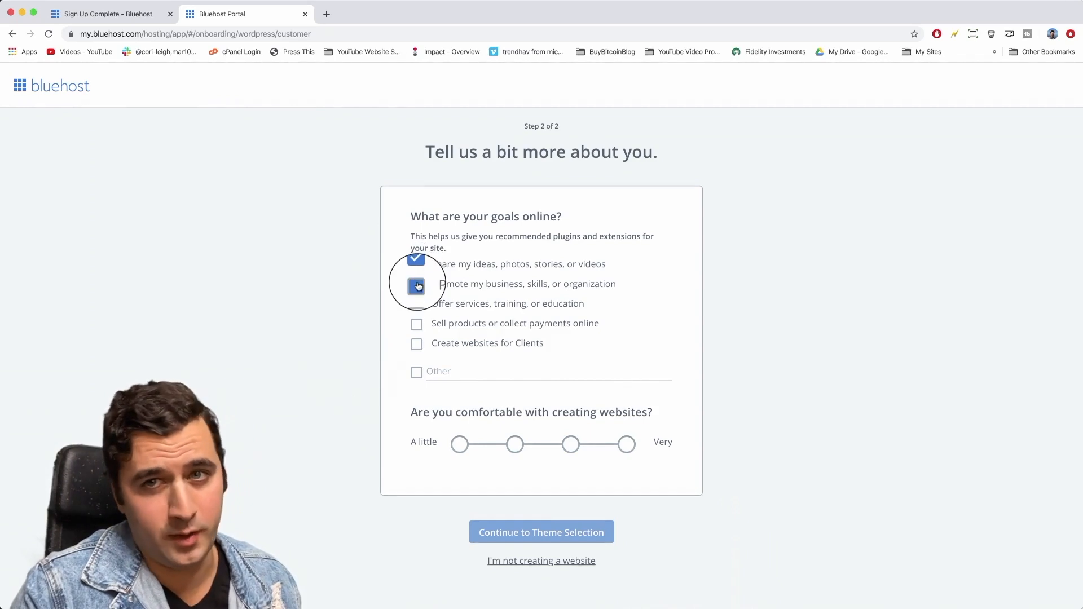
click(416, 305)
click(417, 325)
click(417, 345)
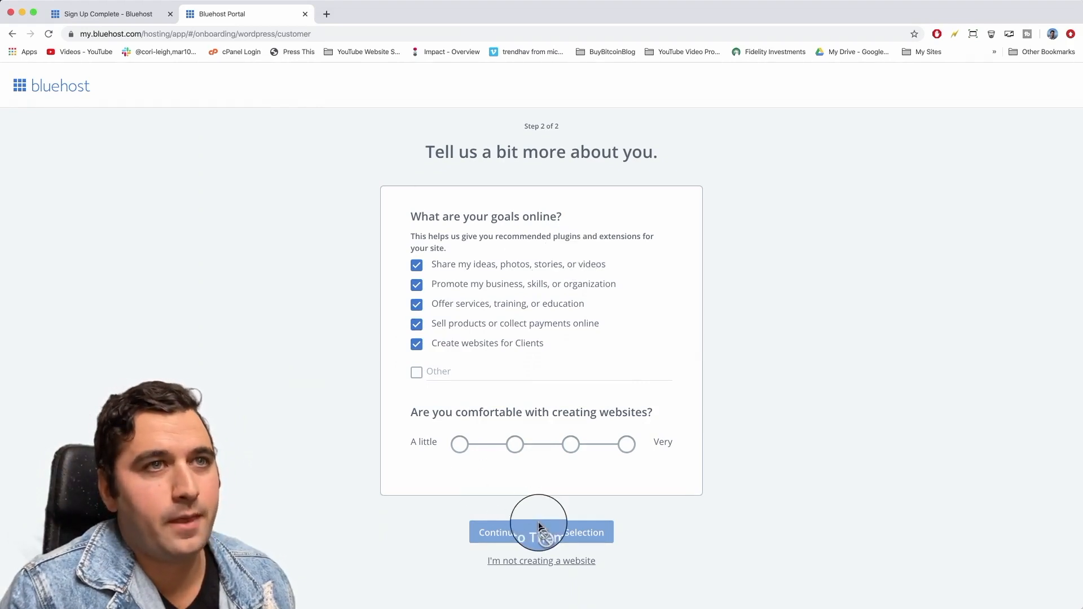
Rate comfort with creating websites as 'A little' and continue to theme selection.
click(574, 447)
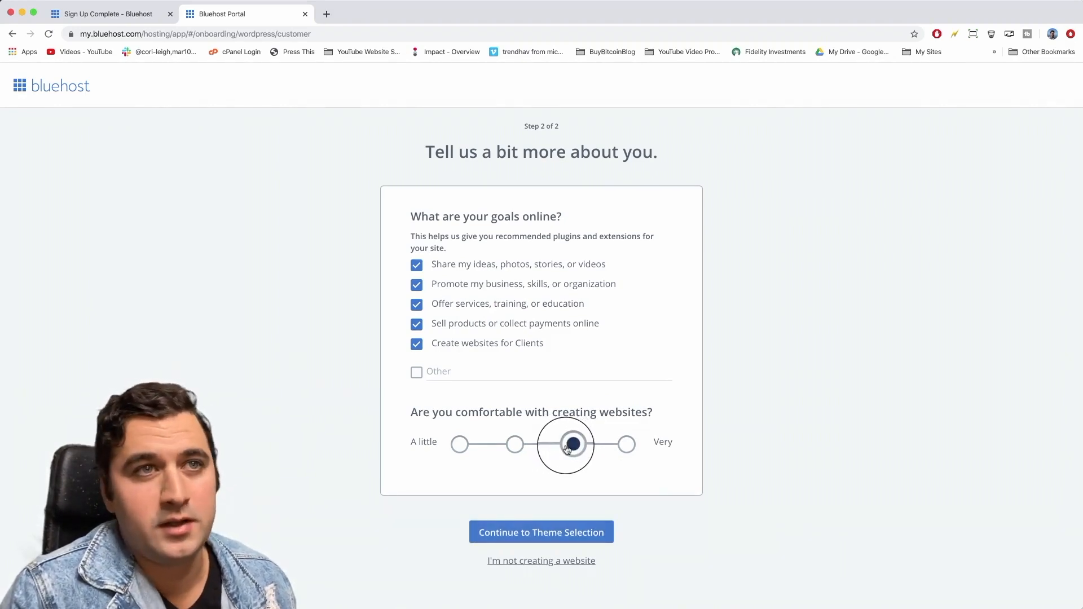
click(627, 444)
click(571, 446)
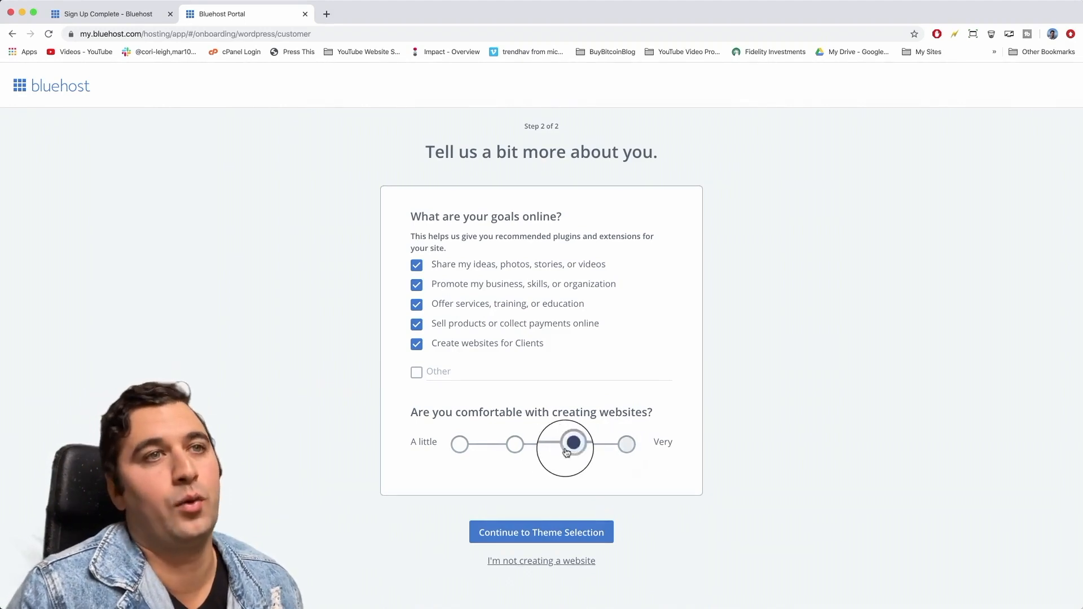
click(516, 445)
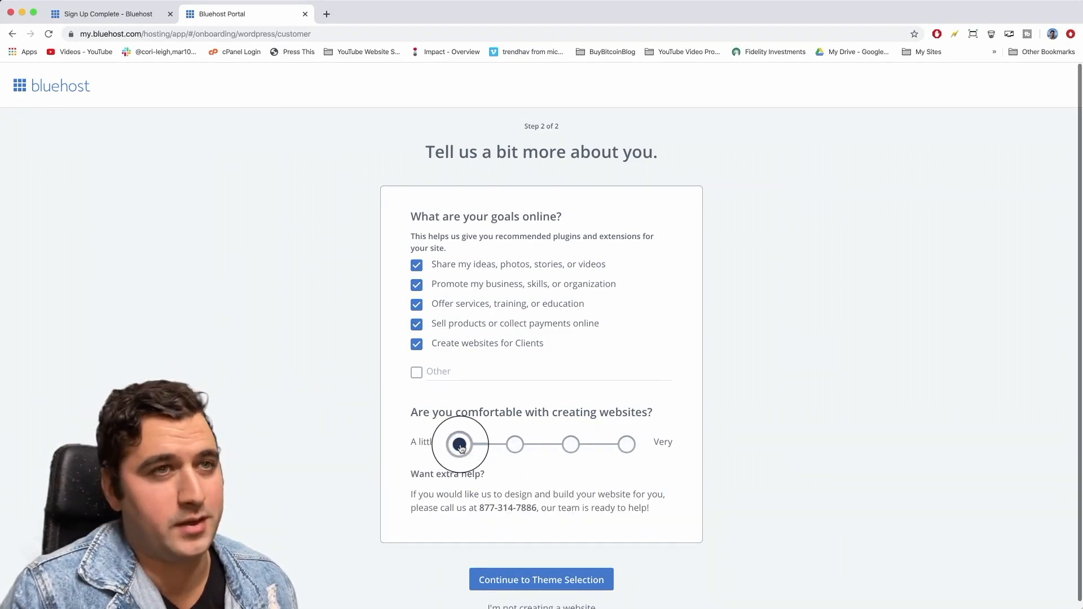
scroll(506, 459, down, 1)
click(574, 576)
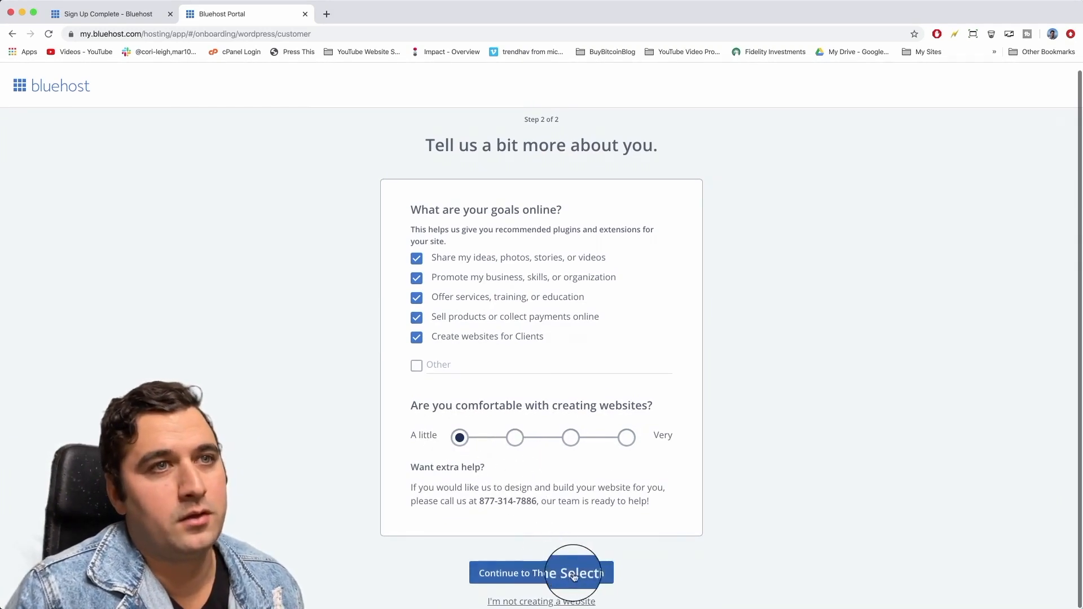
click(583, 574)
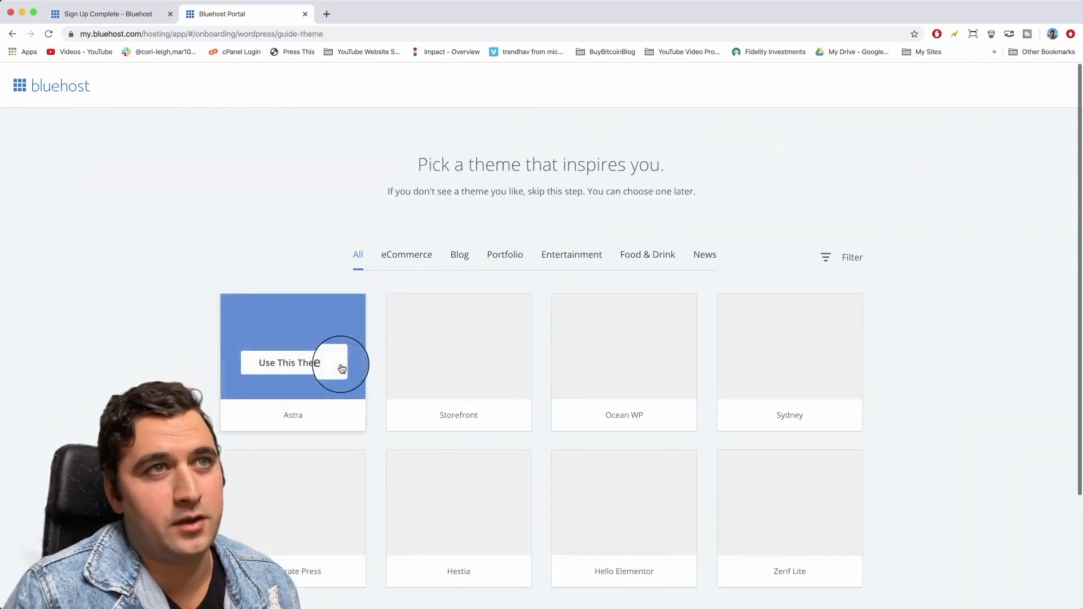
Zoom the page to 80%, browse the theme pages, then skip choosing a theme.
key(super+minus)
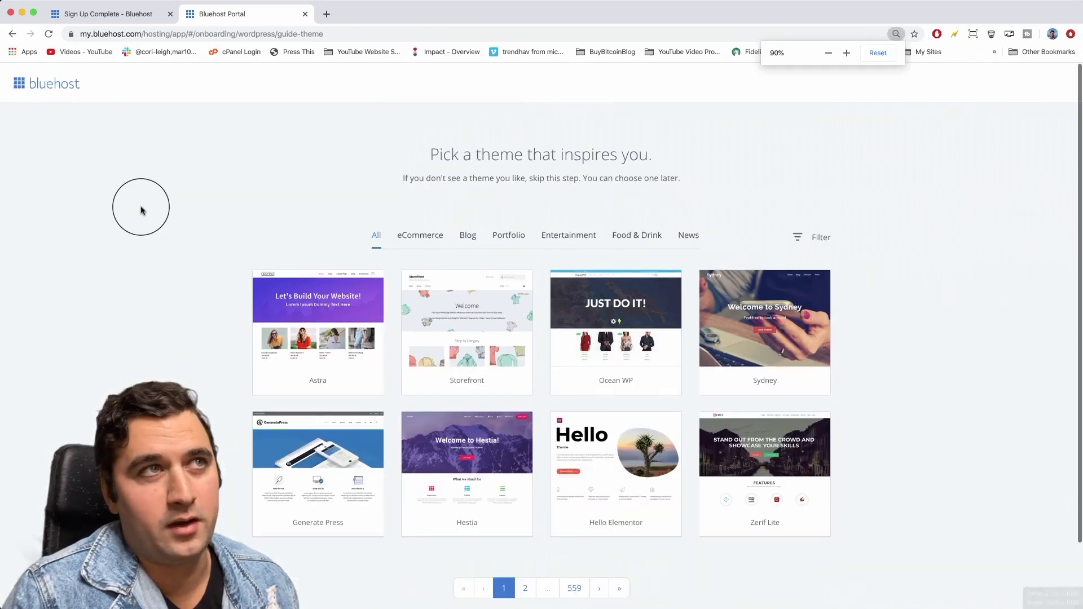
key(super+minus)
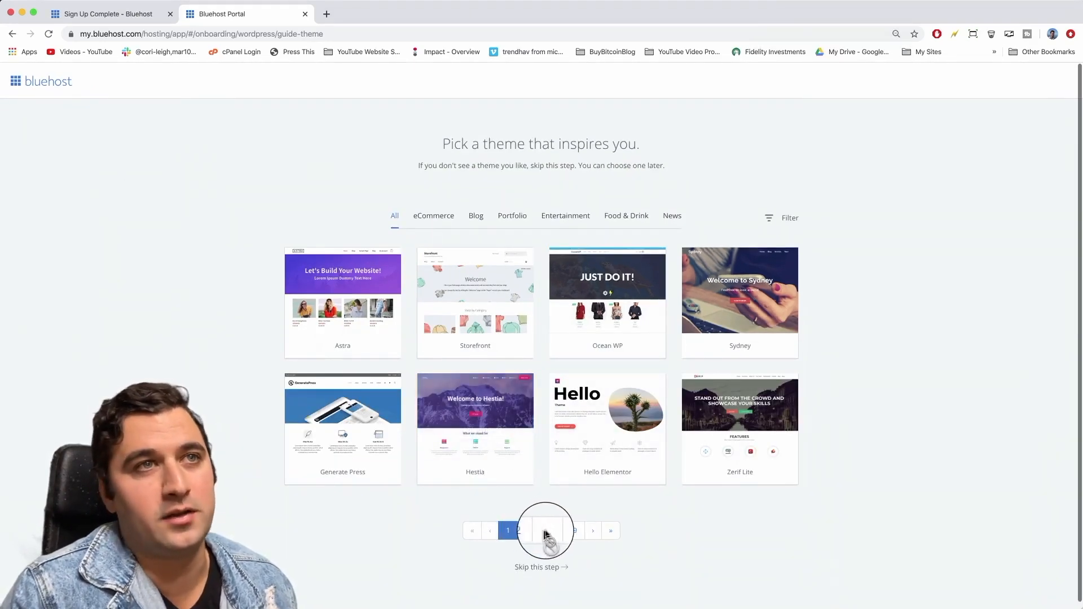
click(571, 531)
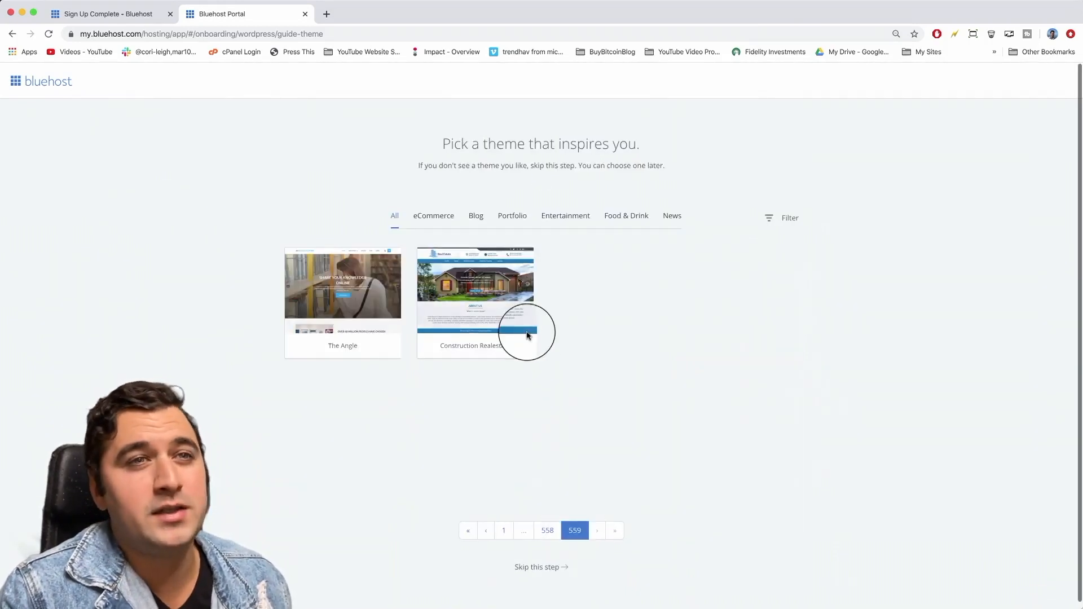
mouse_move(486, 306)
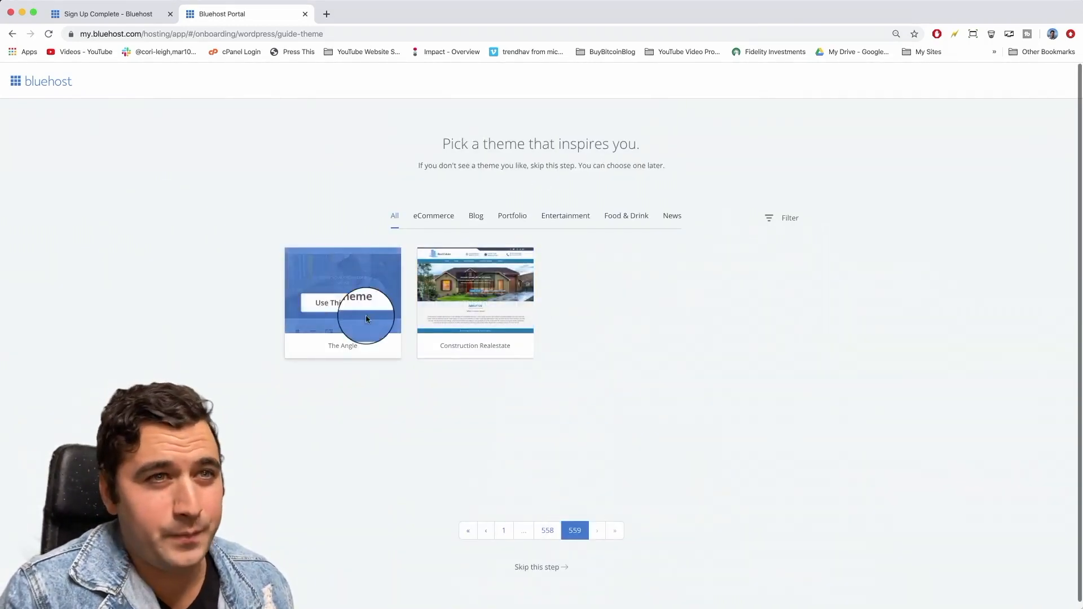
click(499, 536)
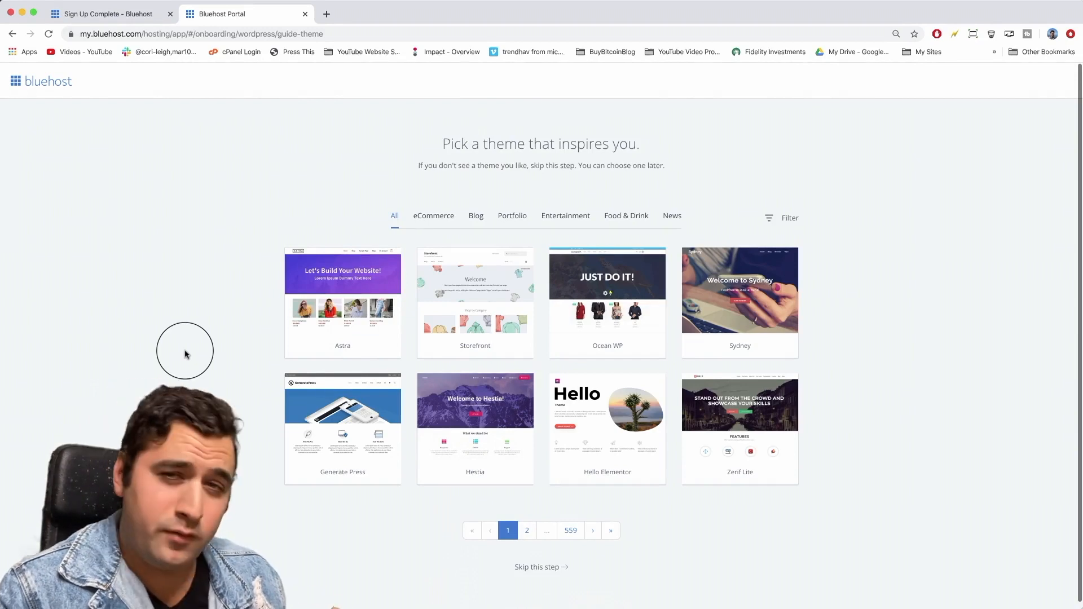
mouse_move(727, 285)
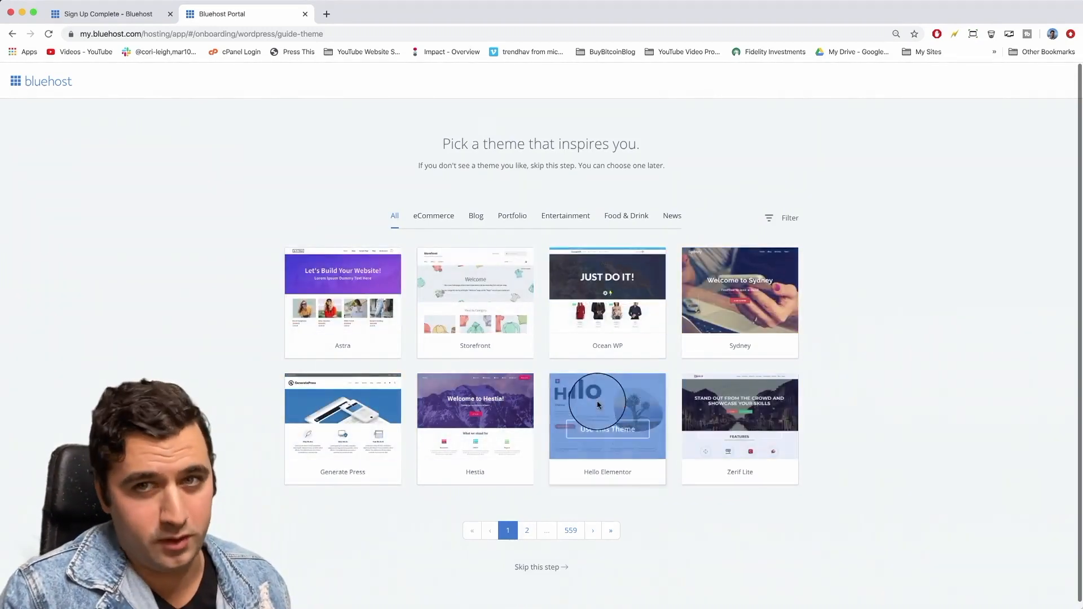
click(541, 569)
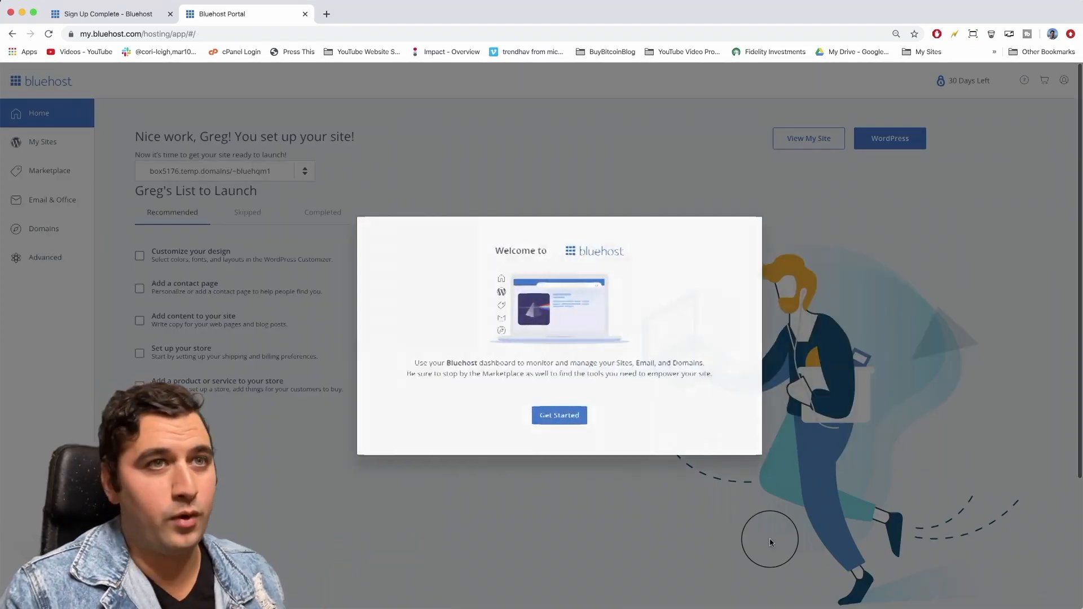
Dismiss the welcome message and decline Domain Privacy + Protection, including its 30-day free trial.
click(561, 417)
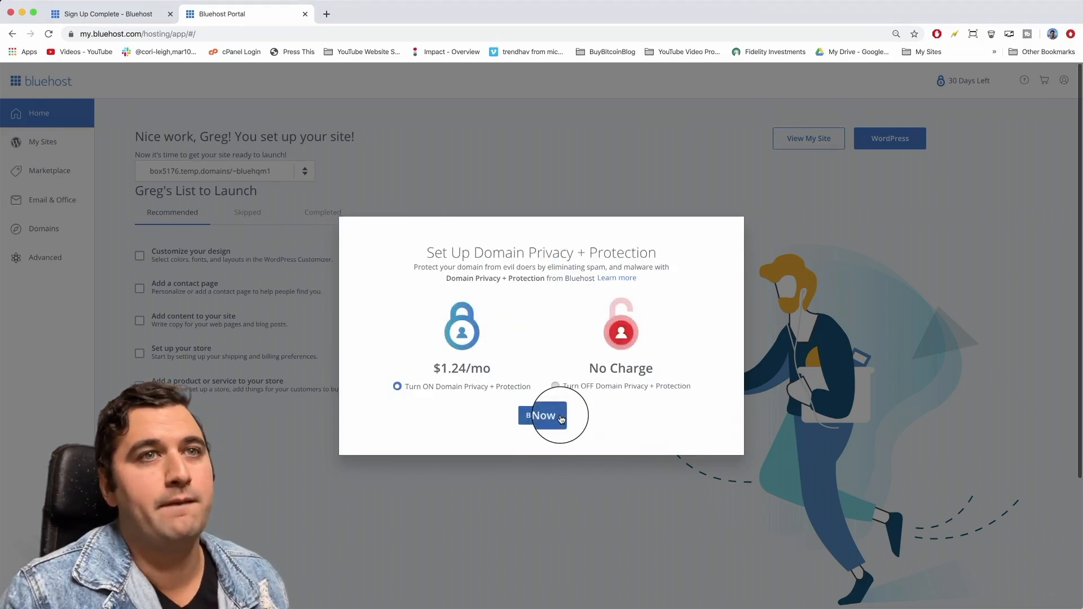
click(554, 386)
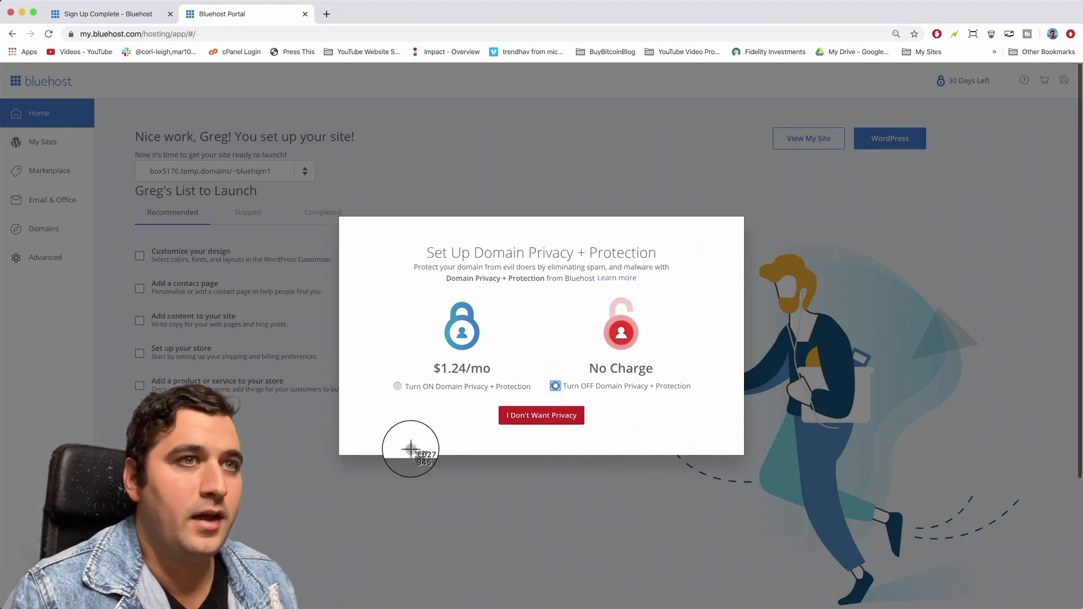
click(519, 416)
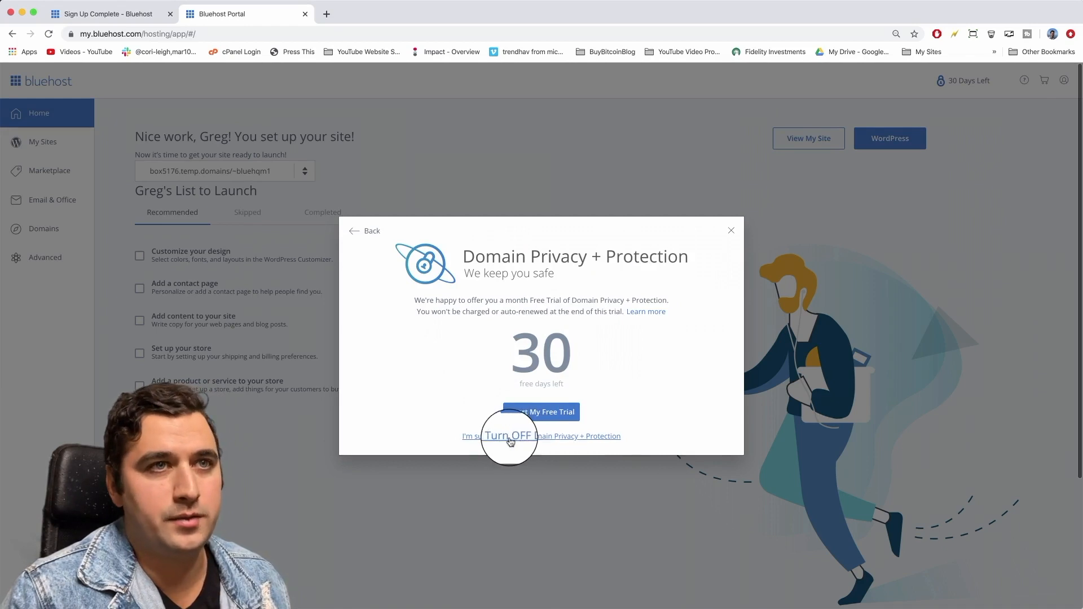
click(556, 438)
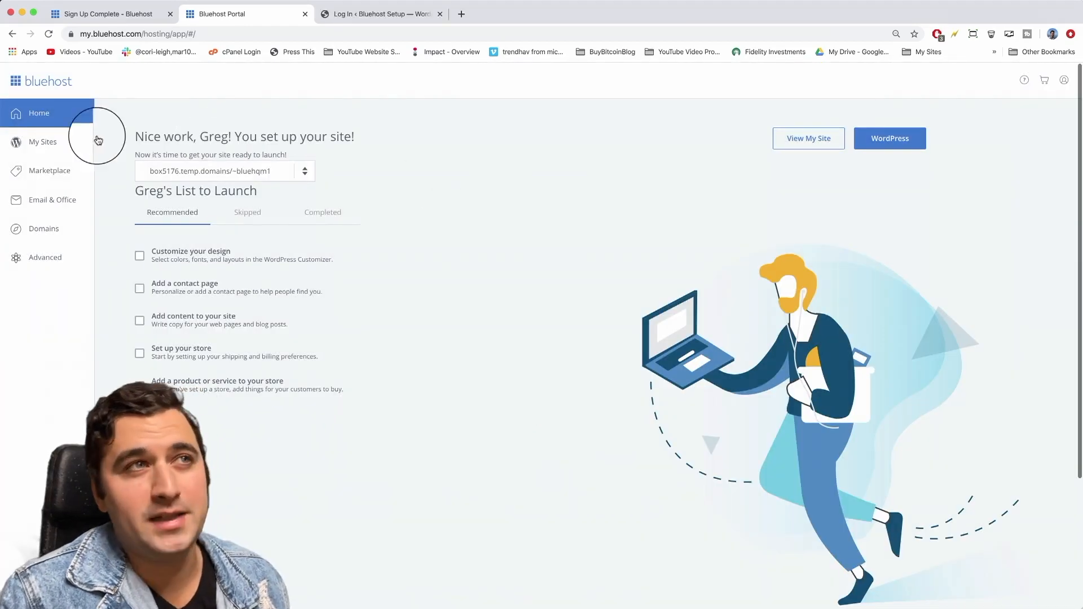
From My Sites, open the site's user list and log in to WordPress as the administrator.
click(32, 142)
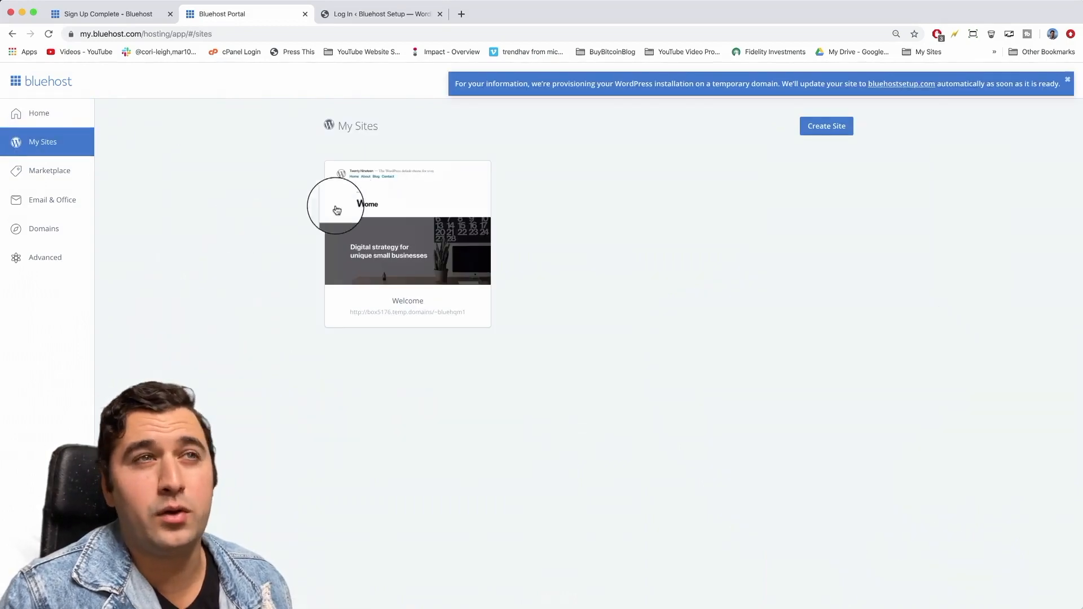
mouse_move(407, 208)
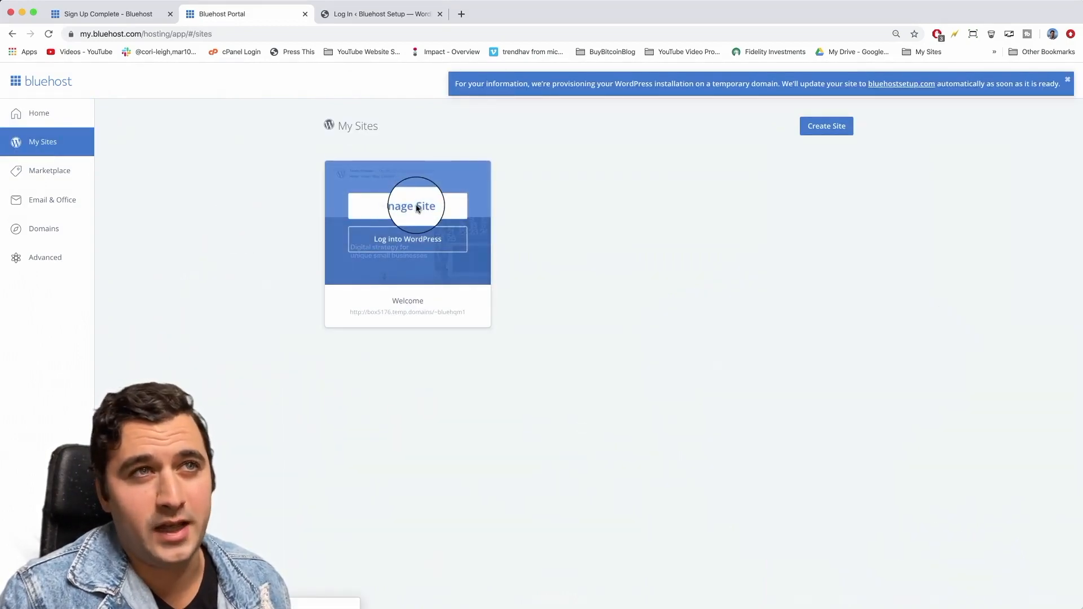
click(418, 208)
scroll(277, 273, down, 6)
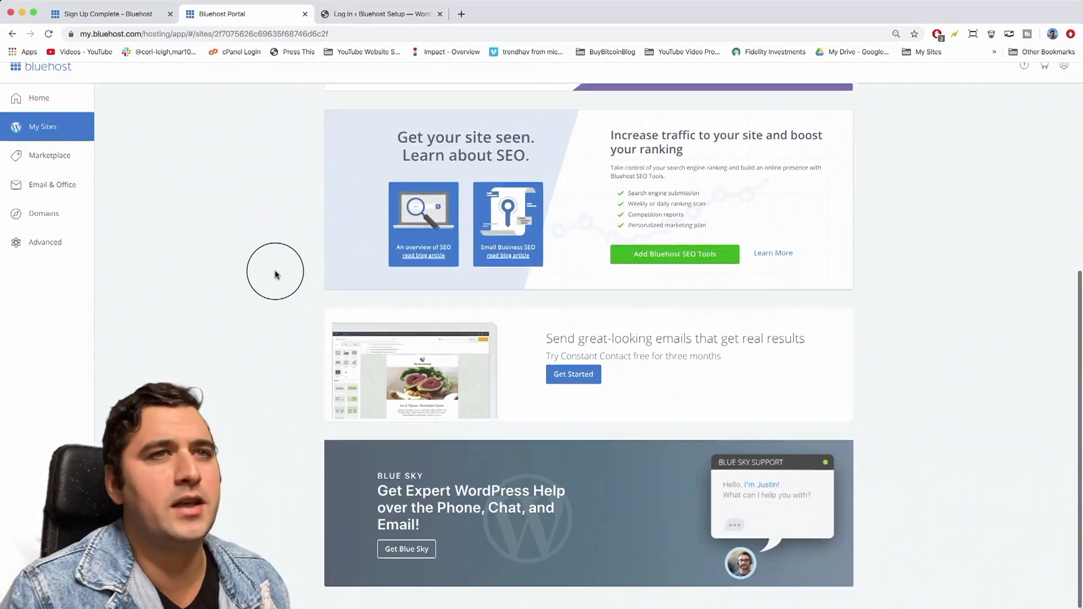
scroll(275, 275, up, 6)
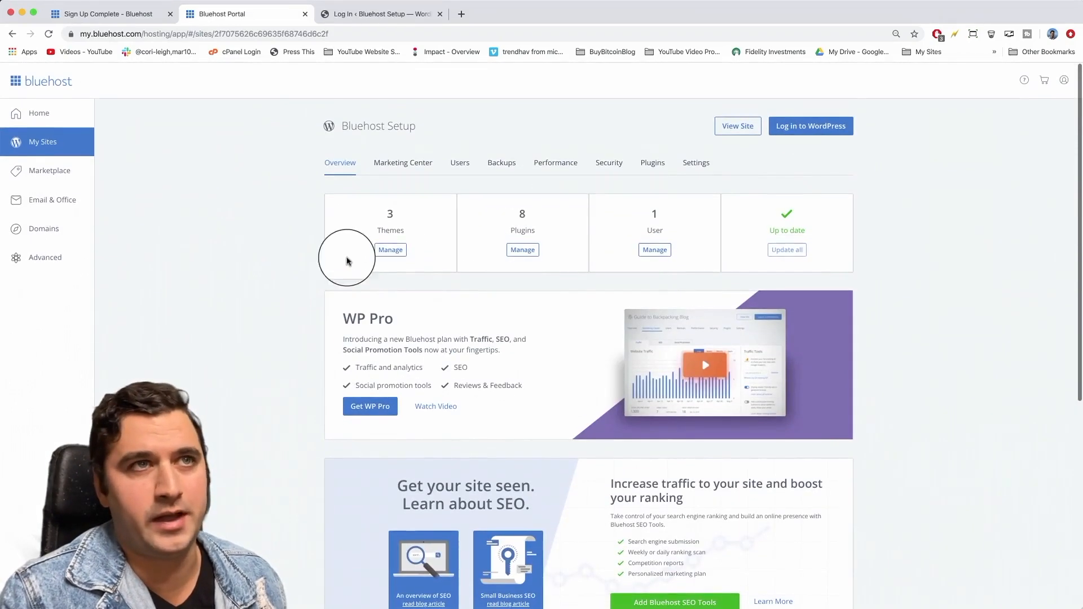
click(658, 254)
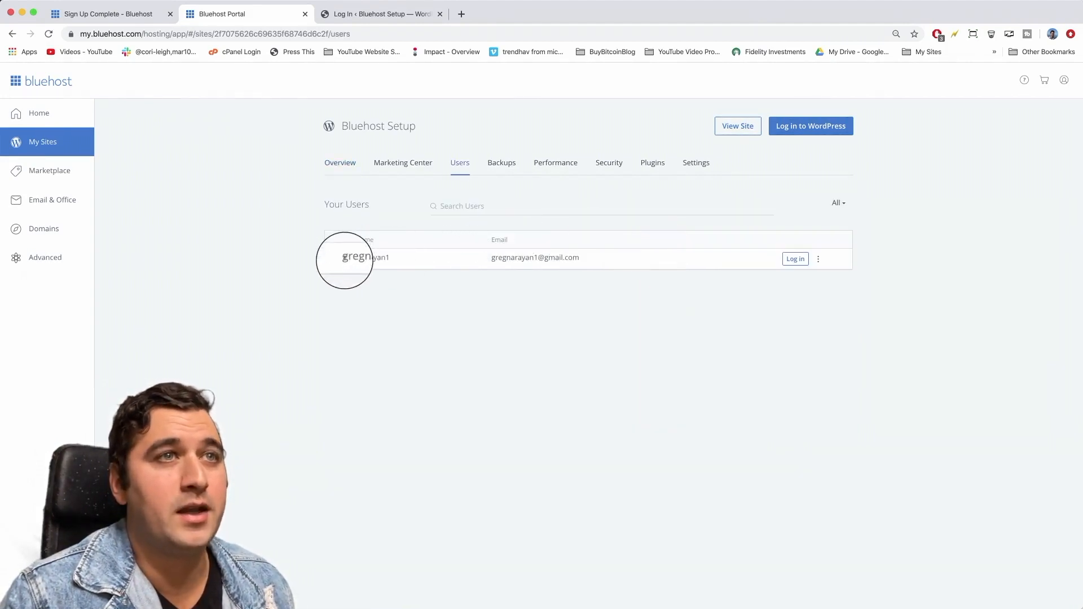
double_click(366, 257)
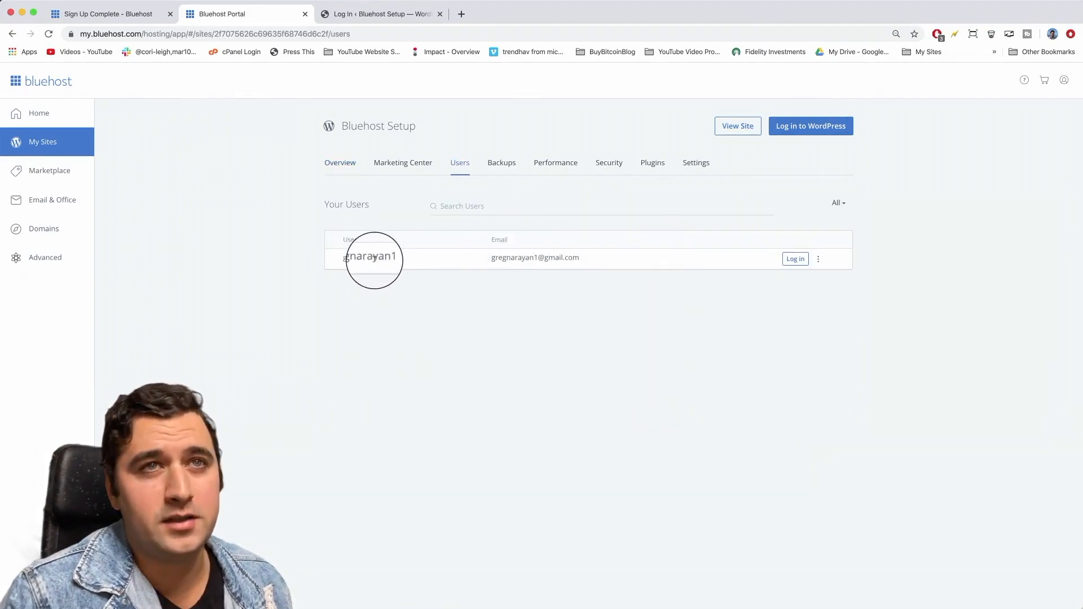
click(793, 260)
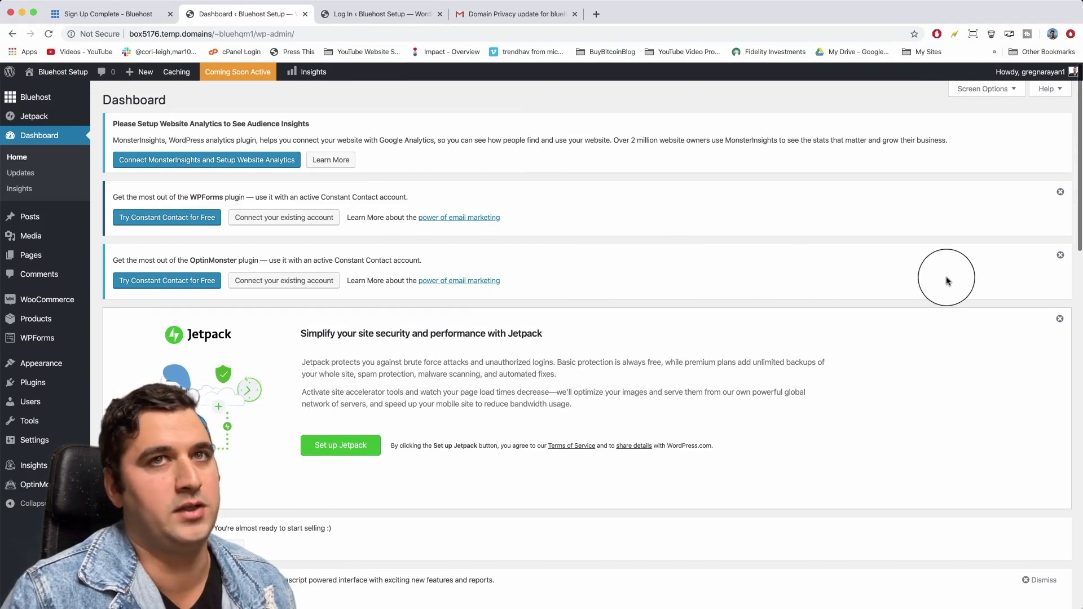
Dismiss the OptinMonster and WPForms Constant Contact notices, then head to the Users menu.
click(1061, 257)
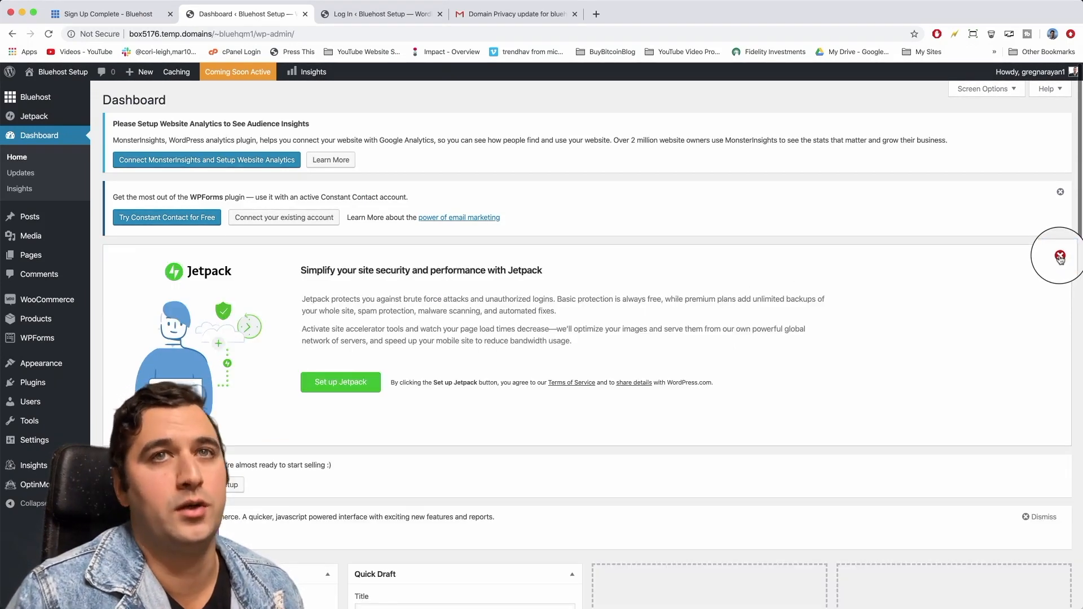
click(1061, 193)
scroll(1052, 116, down, 3)
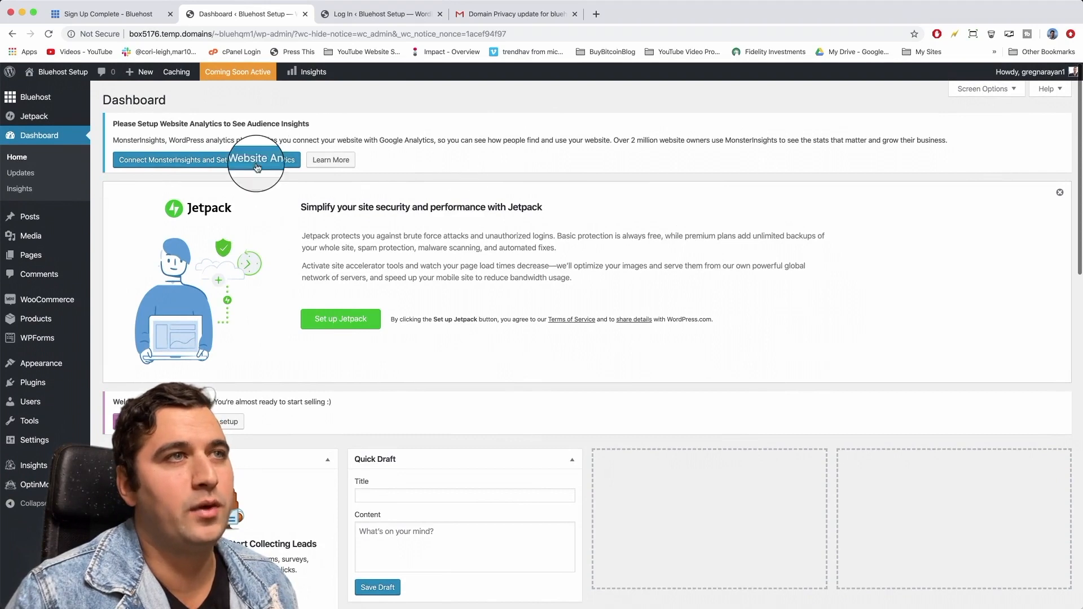
mouse_move(34, 410)
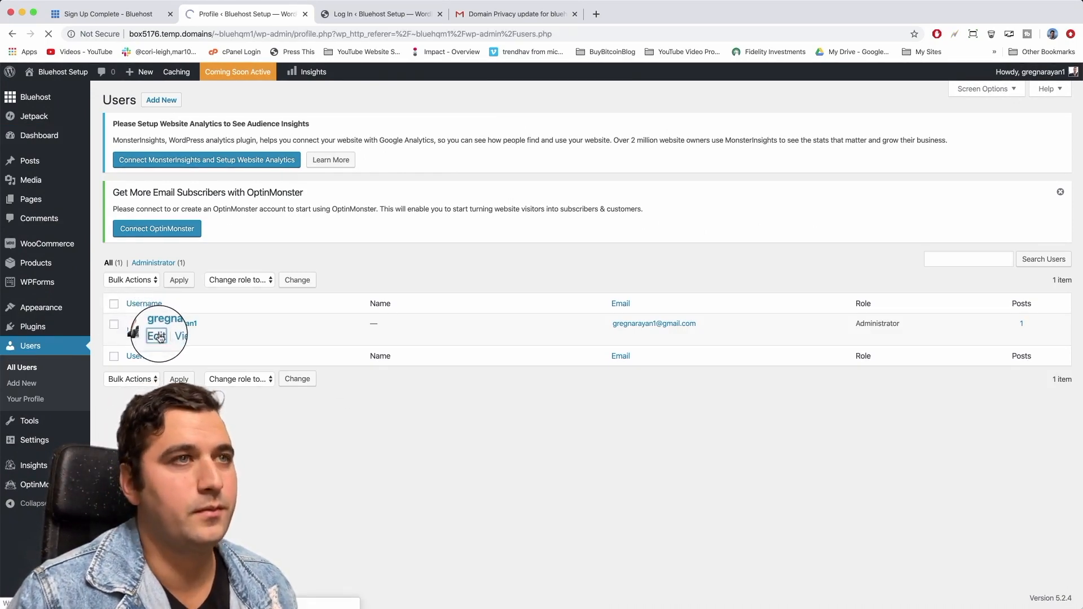
Generate and enter a new strong password for the administrator, then update the profile.
scroll(316, 338, down, 2)
scroll(362, 336, down, 10)
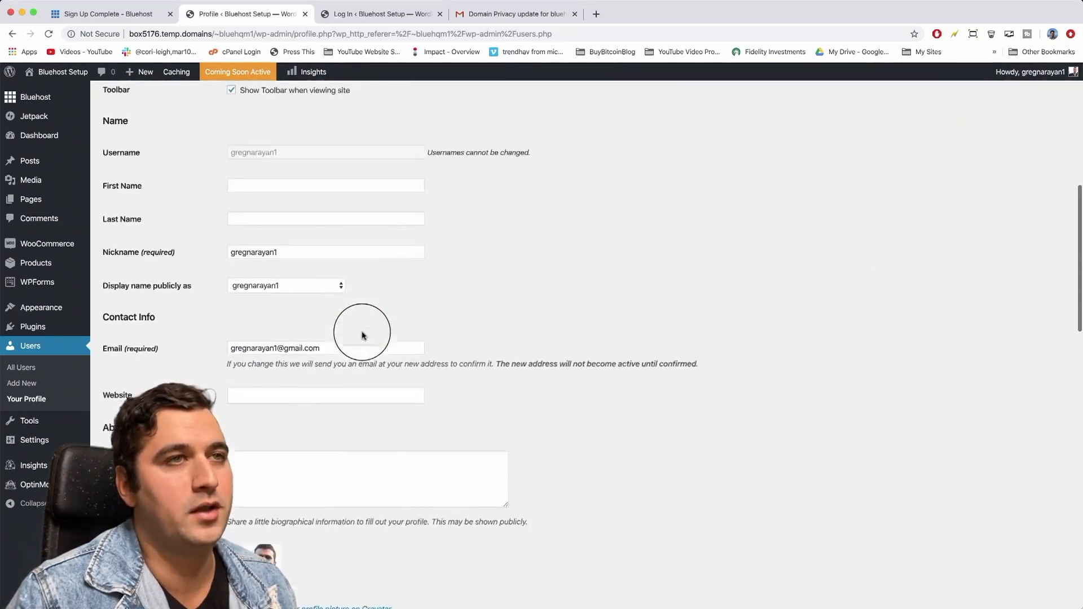
scroll(362, 335, down, 2)
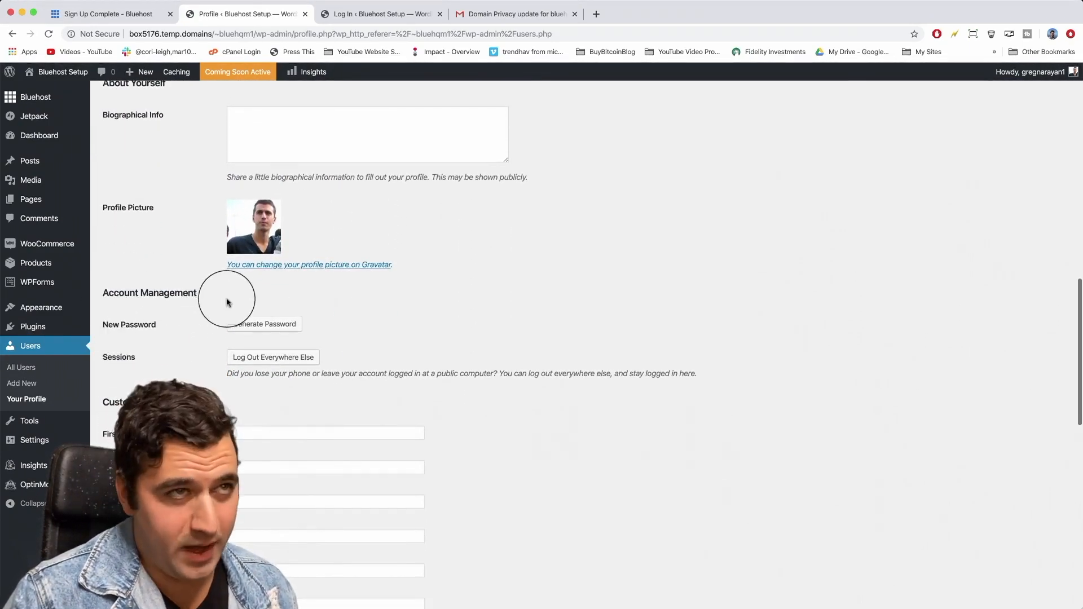
click(287, 325)
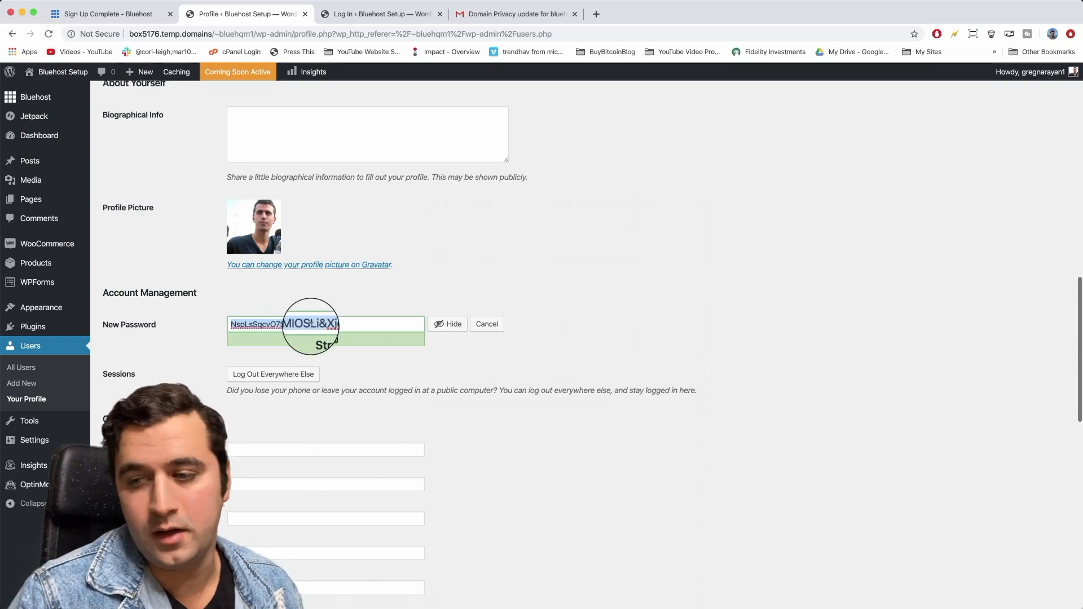
click(448, 324)
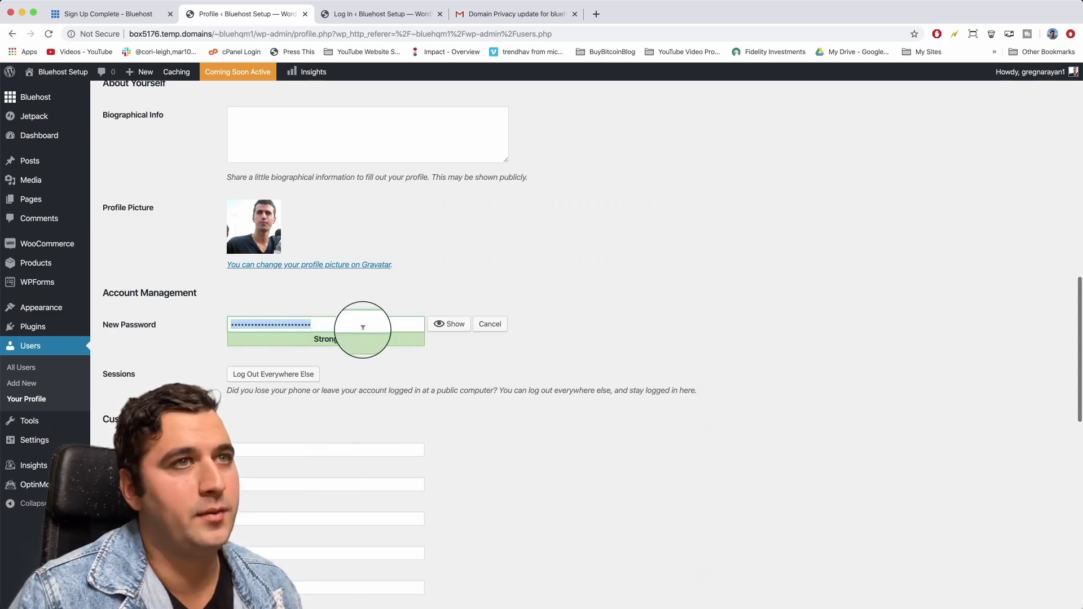
text(••••••••••••)
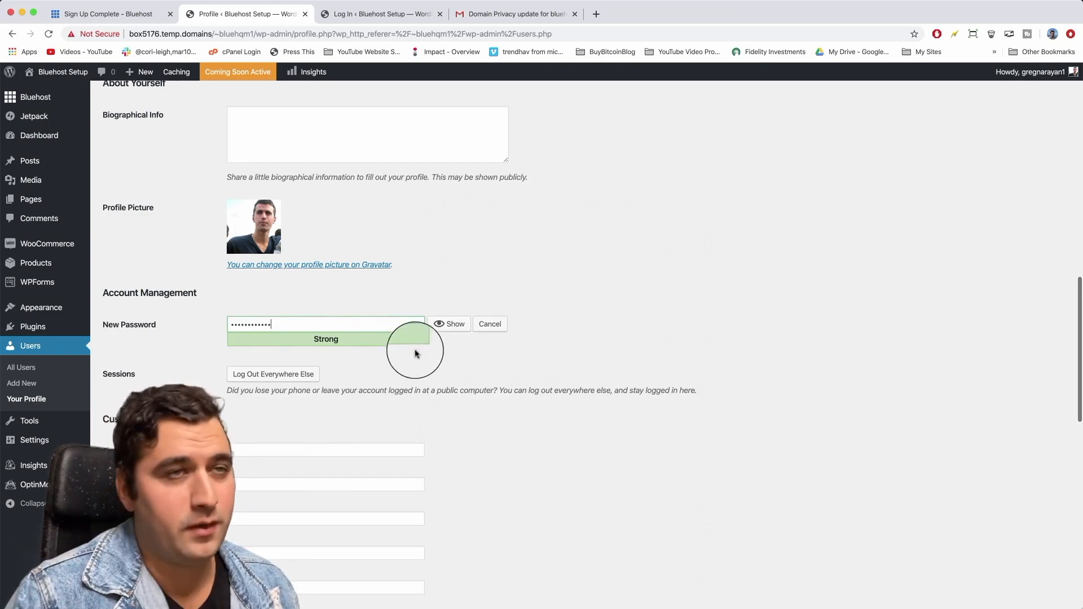
scroll(450, 366, down, 10)
scroll(449, 369, down, 4)
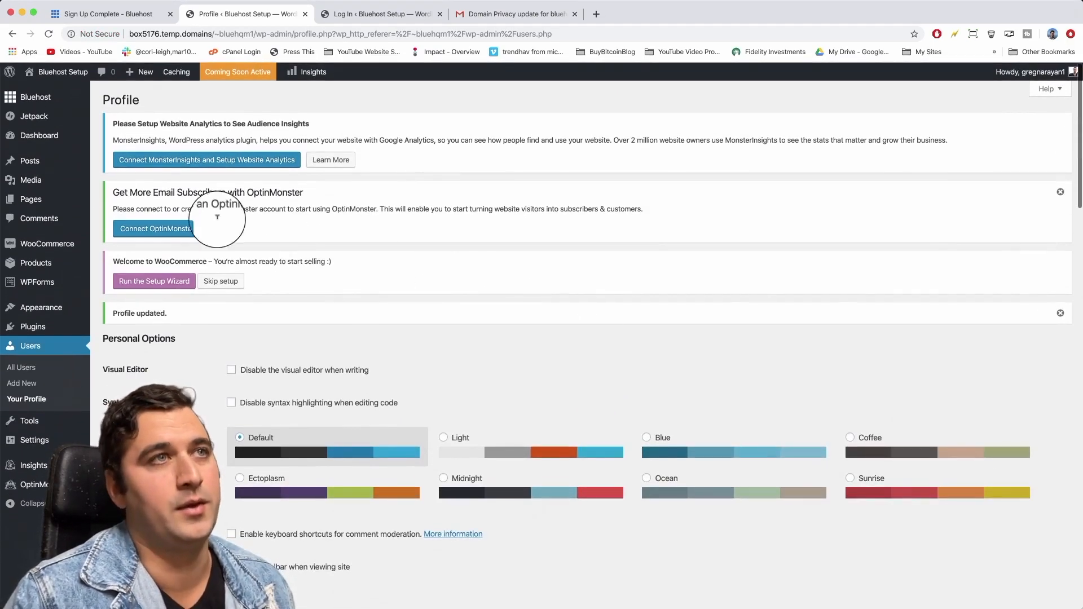
mouse_move(53, 90)
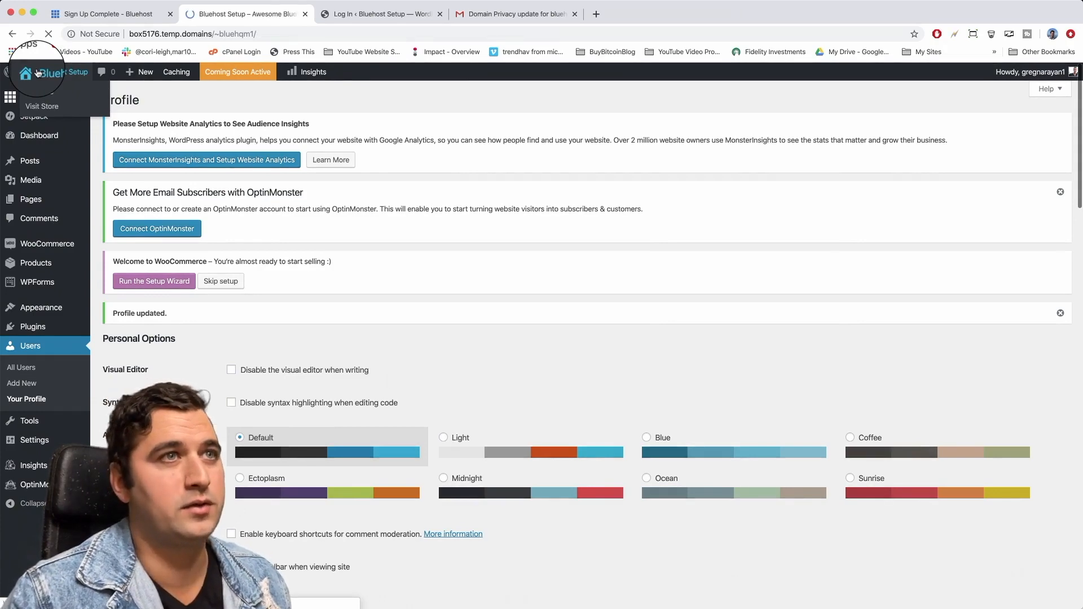
Scroll through the front page's Hello world! post, then return to the Dashboard.
scroll(376, 254, down, 5)
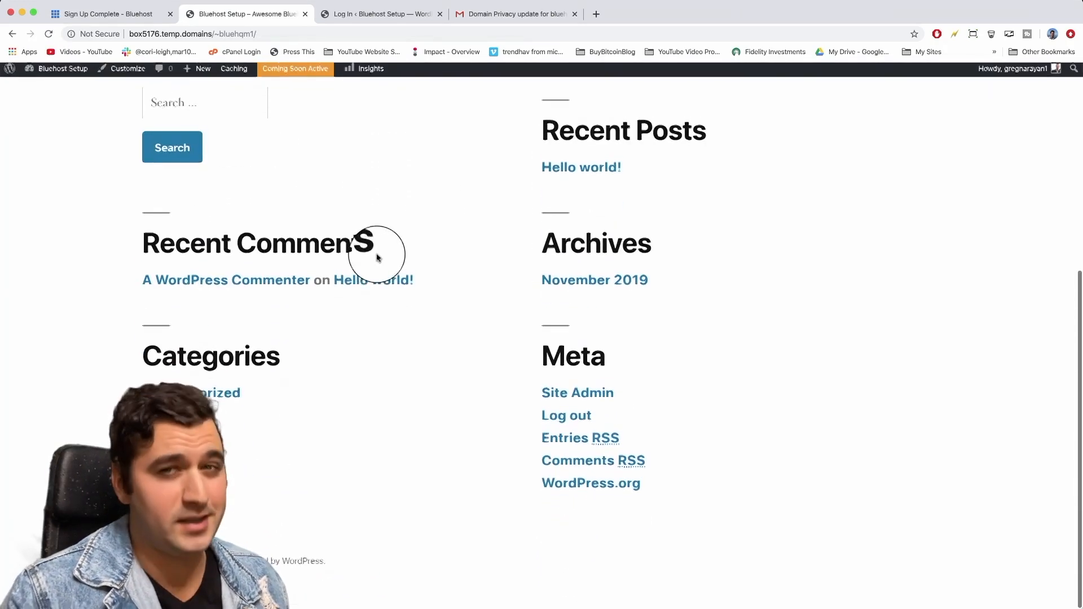
scroll(387, 343, up, 6)
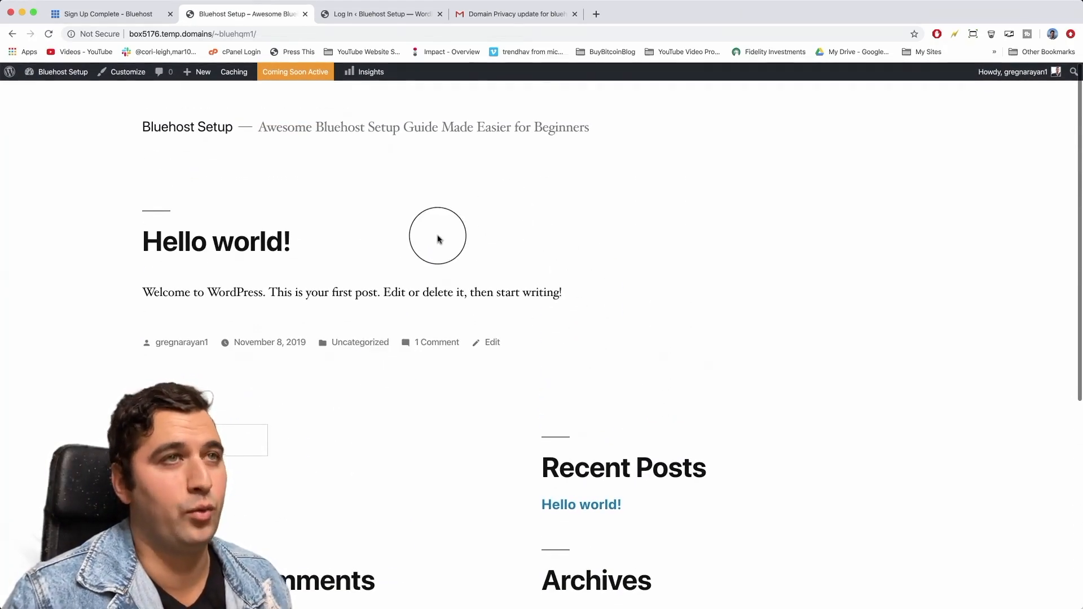
scroll(439, 240, down, 6)
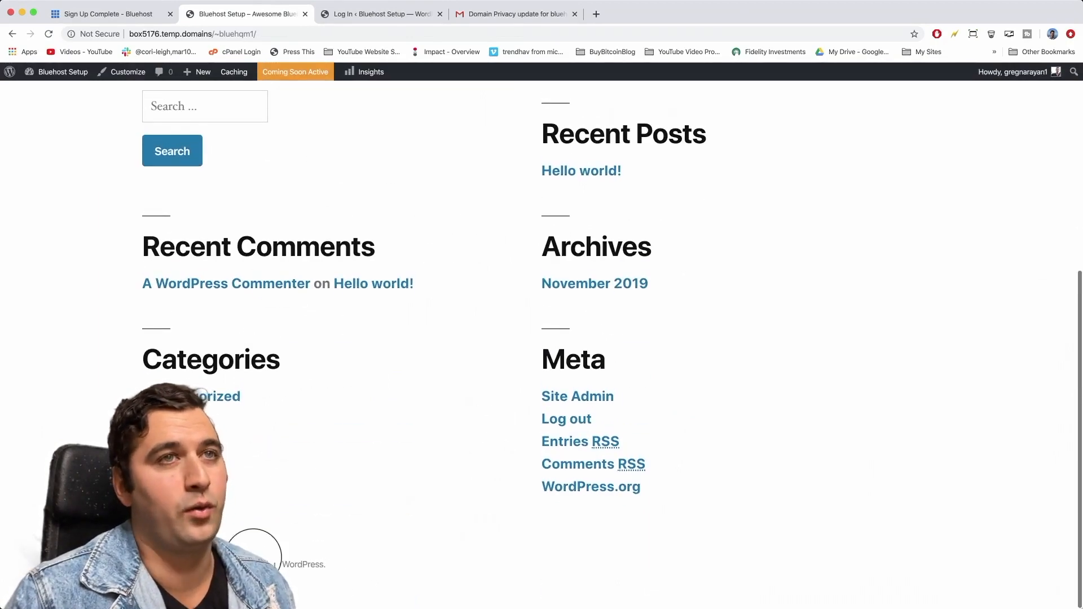
scroll(533, 364, up, 6)
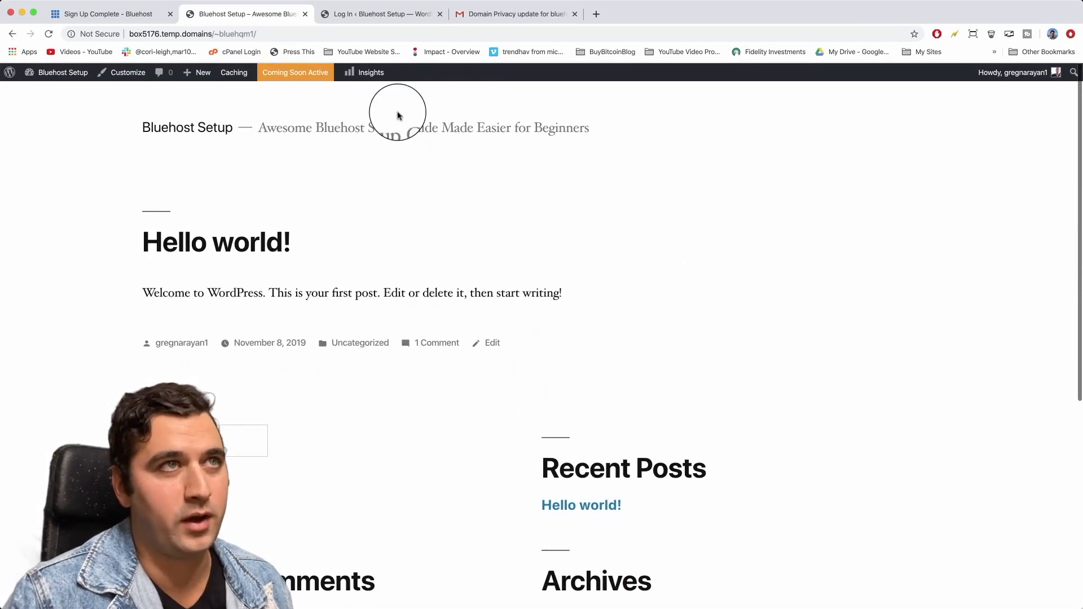
click(49, 77)
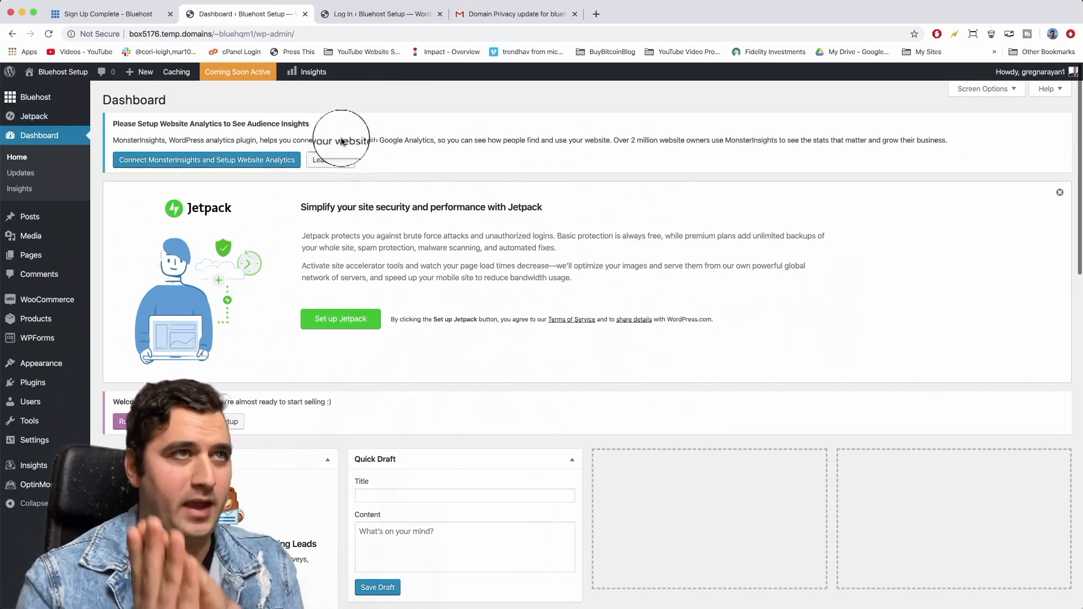
Highlight the temporary box5176.temp.domains address, then open the Bluehost admin home page.
click(210, 33)
click(210, 33)
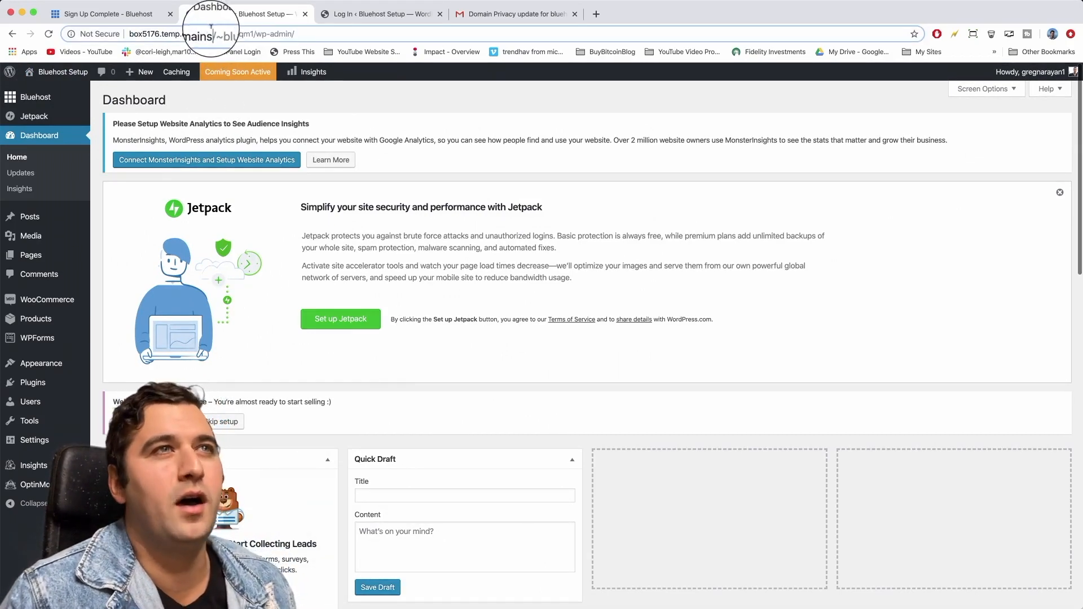
drag(211, 33, 120, 41)
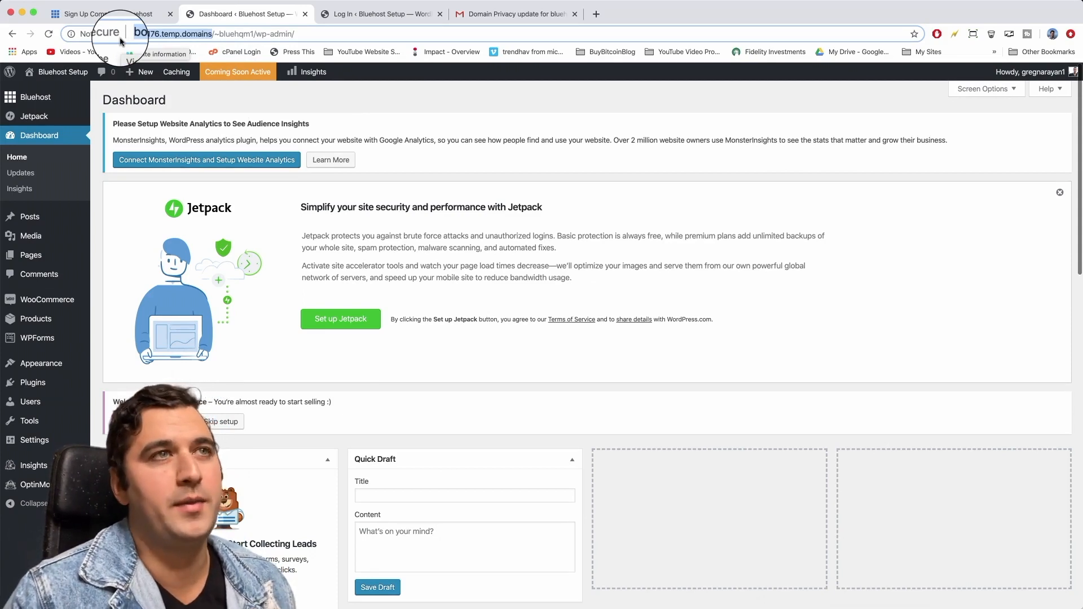
click(193, 35)
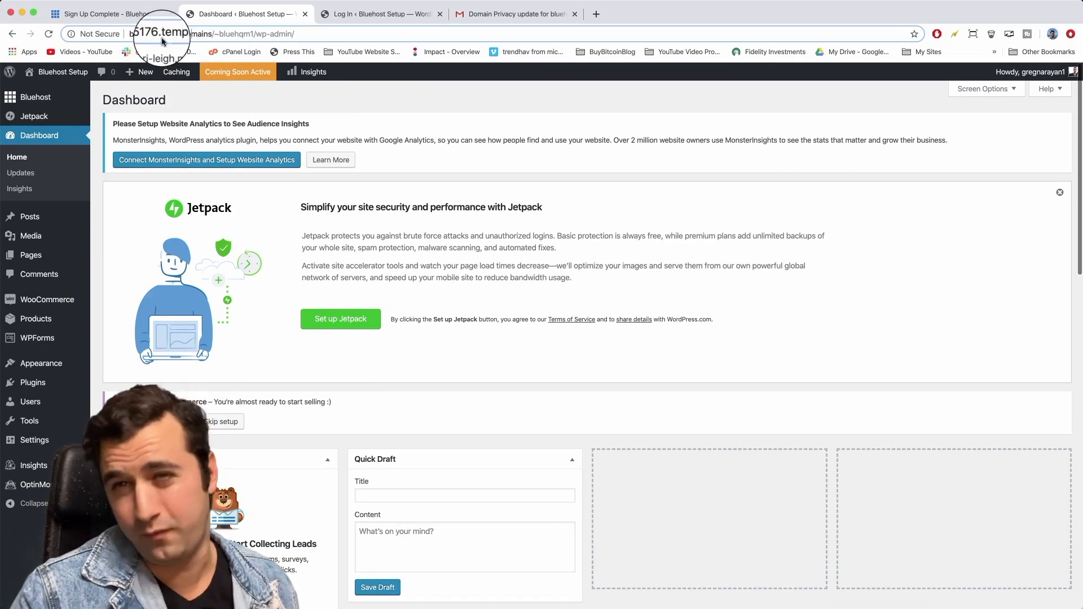
click(25, 101)
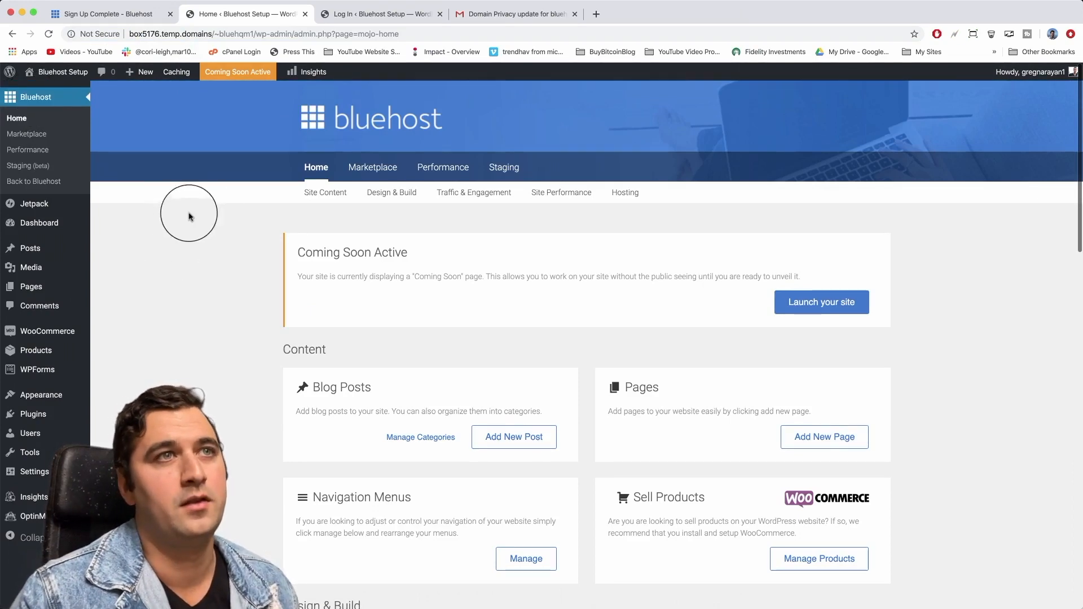
Jump to the Hosting section and open Manage My Sites in the Bluehost Portal.
click(628, 198)
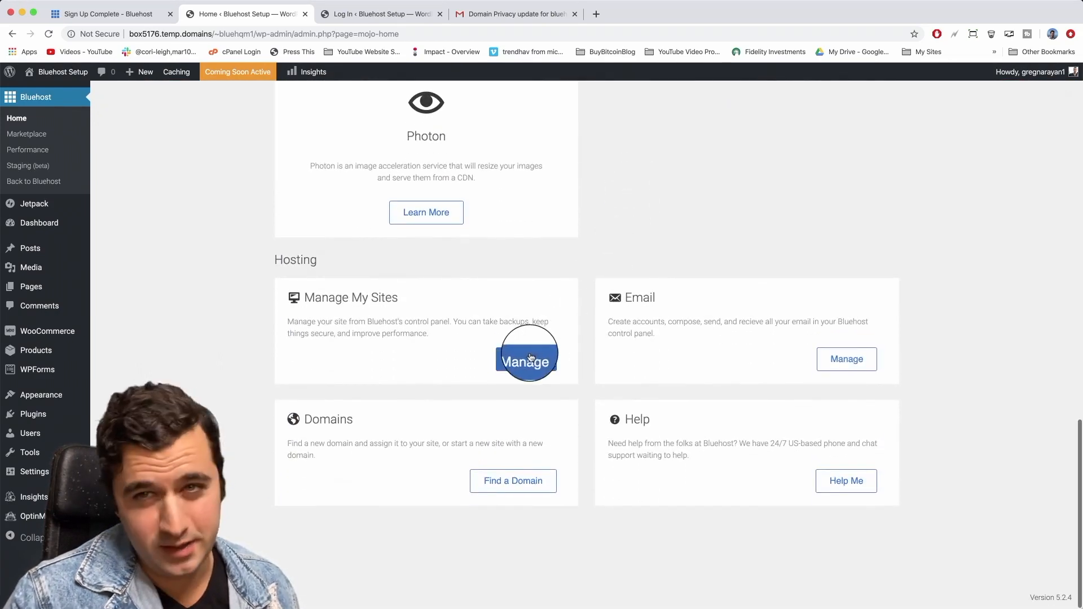
click(530, 356)
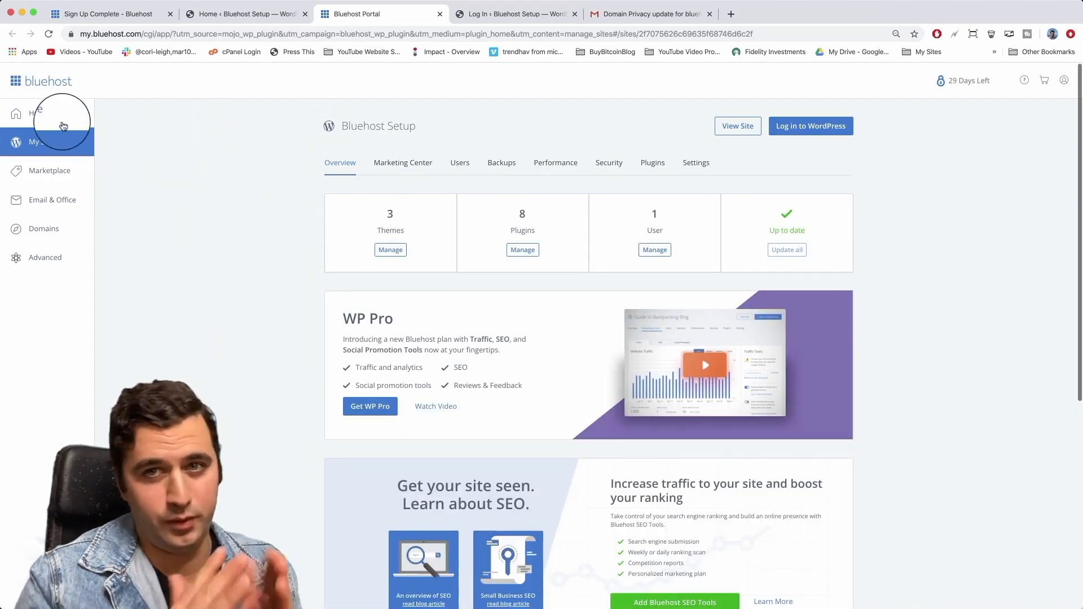
Go to My Sites, manage the Bluehost Setup site, and open its Settings tab.
click(32, 116)
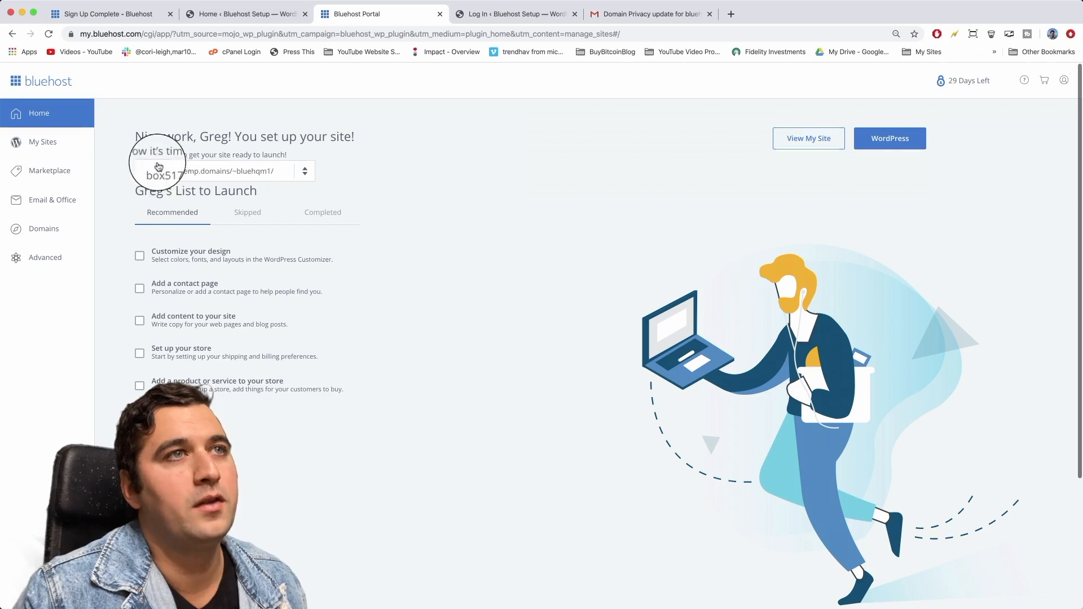
click(305, 172)
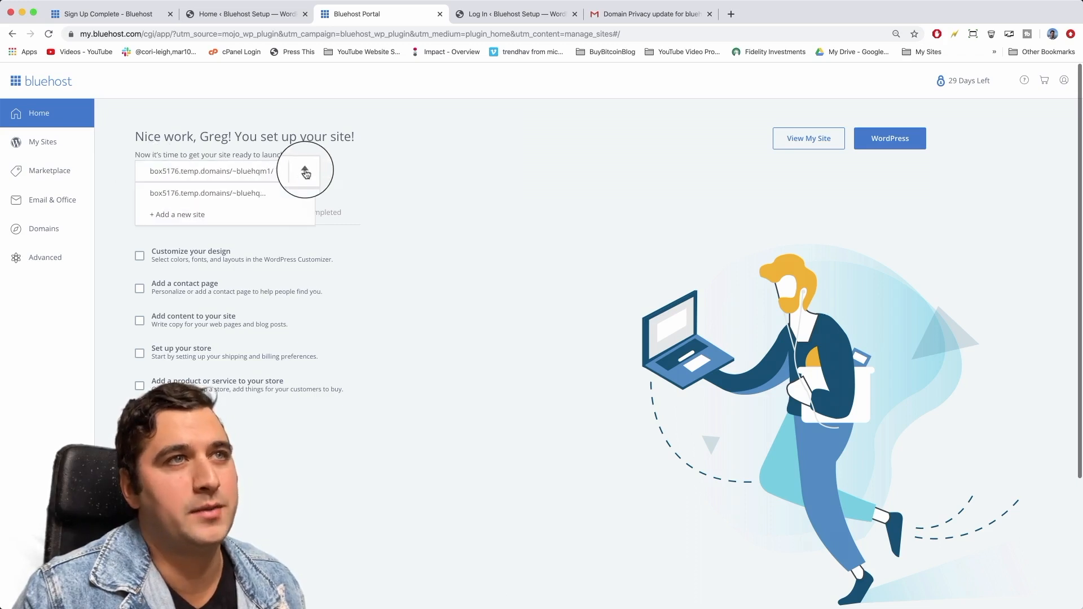
click(380, 171)
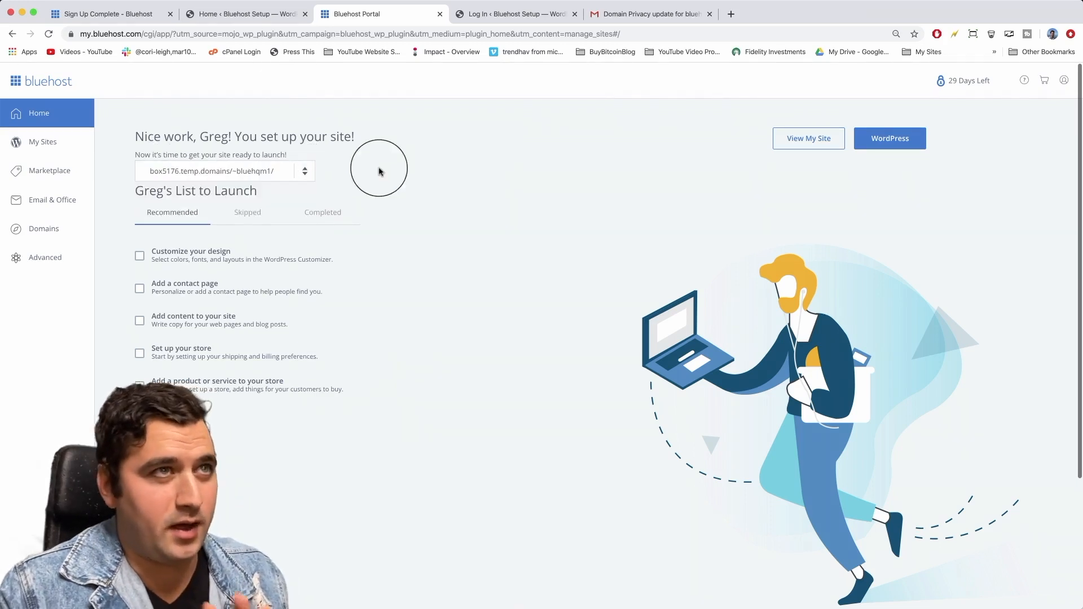
click(47, 143)
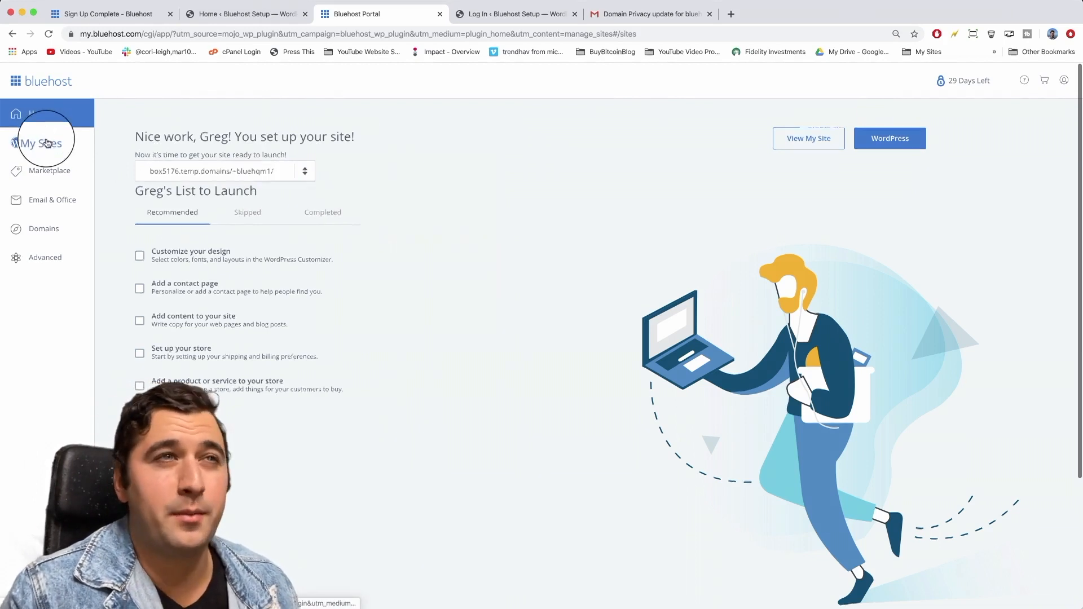
mouse_move(366, 195)
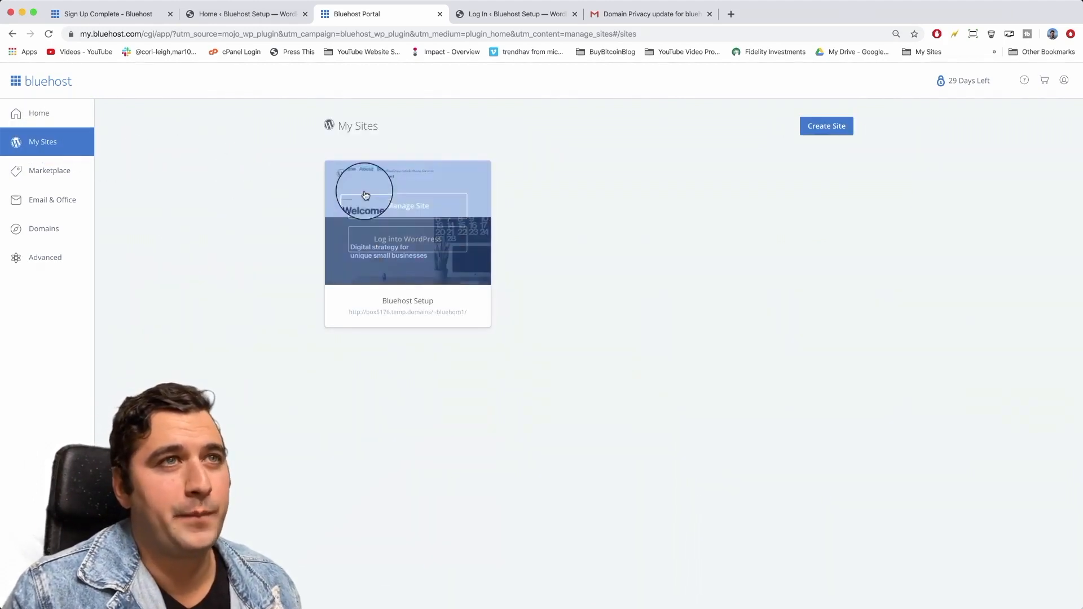
click(408, 215)
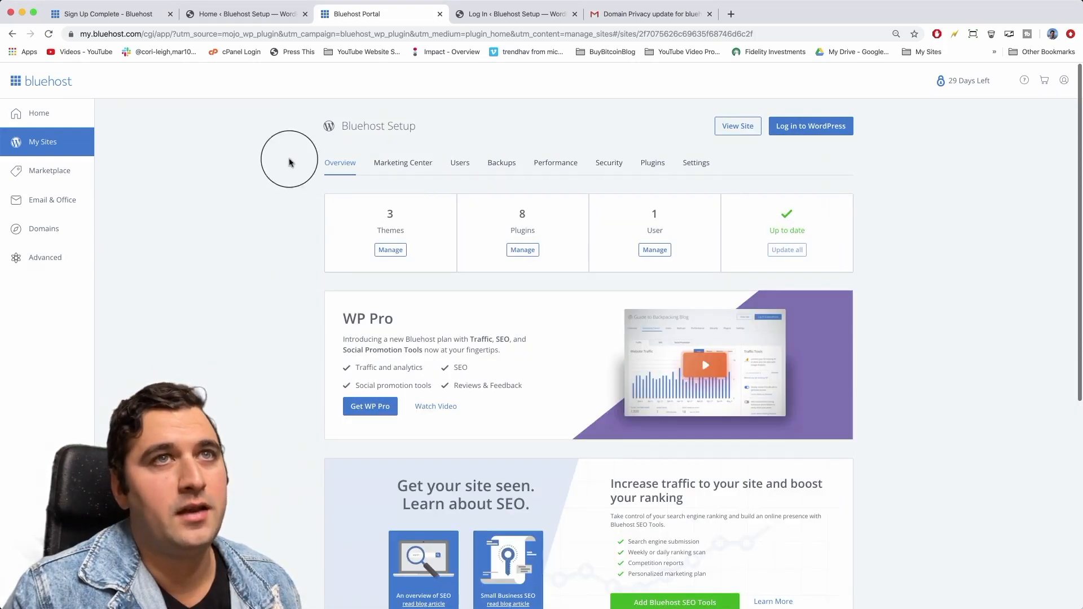
click(697, 164)
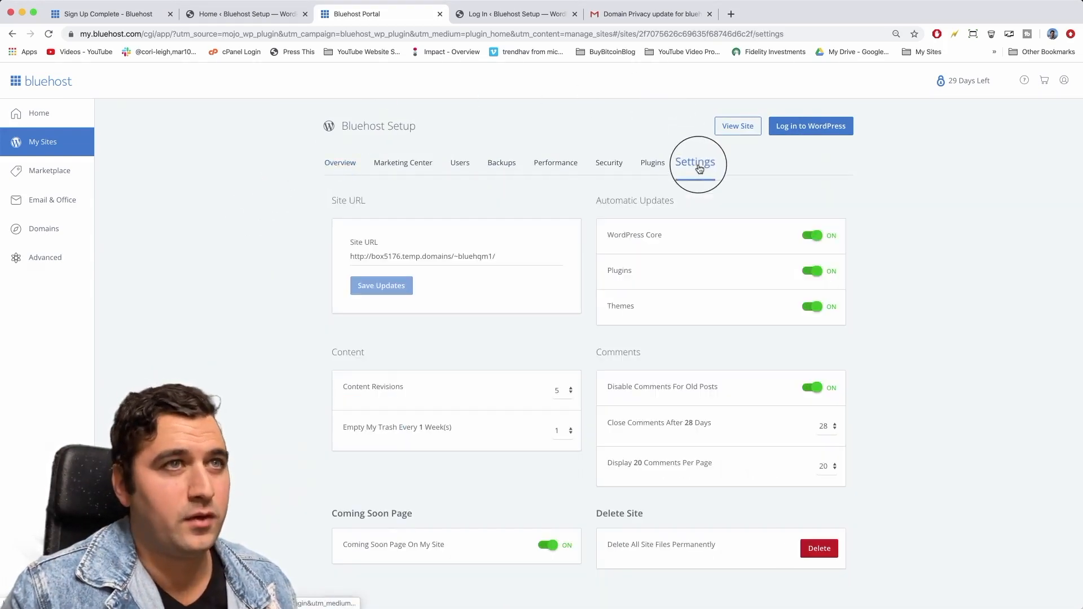
triple_click(409, 255)
key(BackSpace)
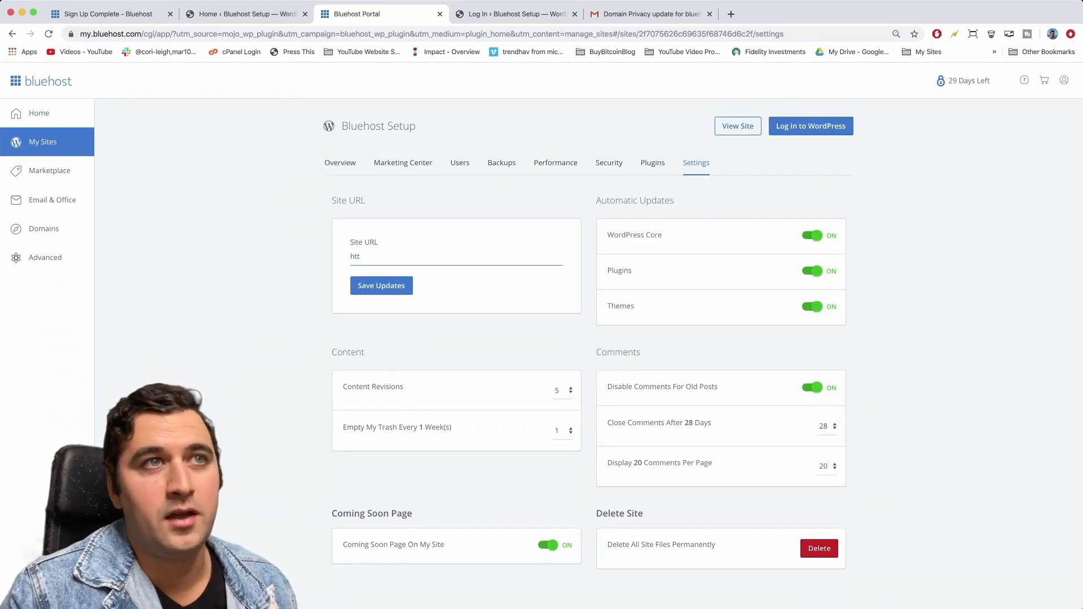
text(http)
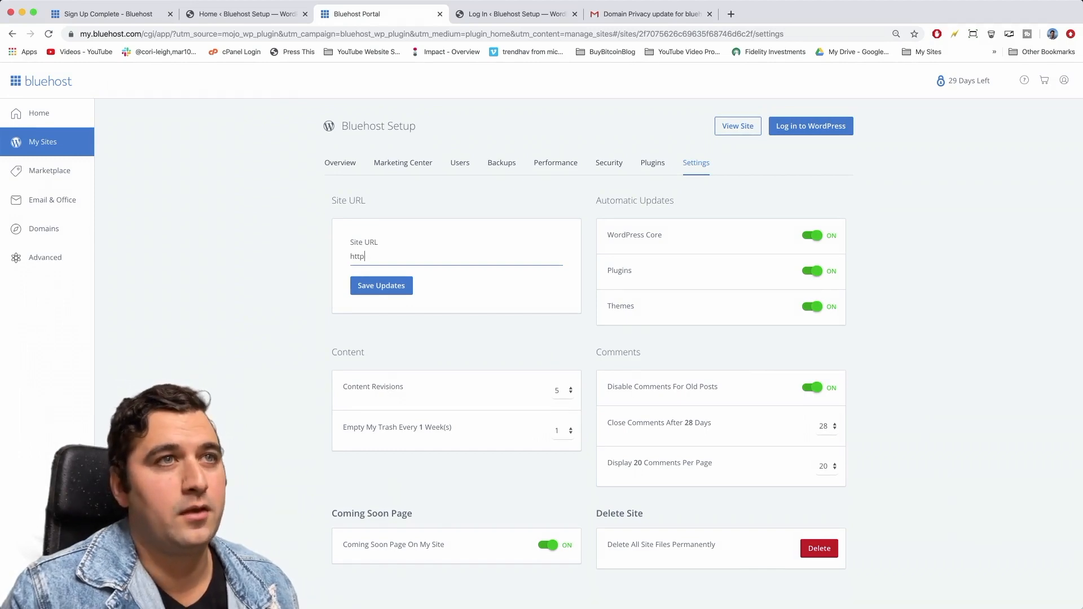
text(://bluehostsetup.com)
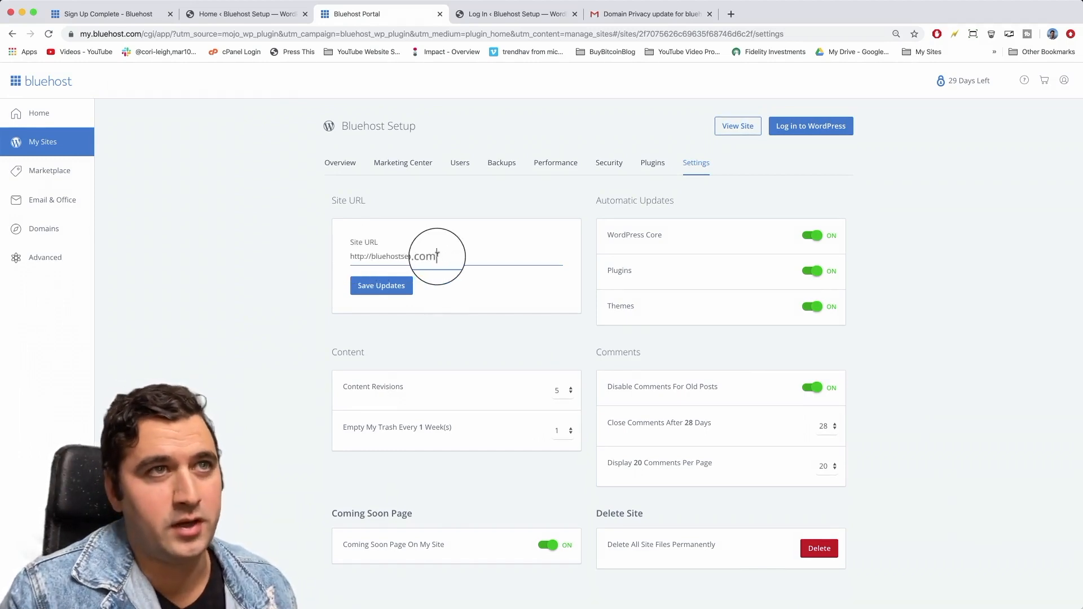
drag(437, 255, 418, 255)
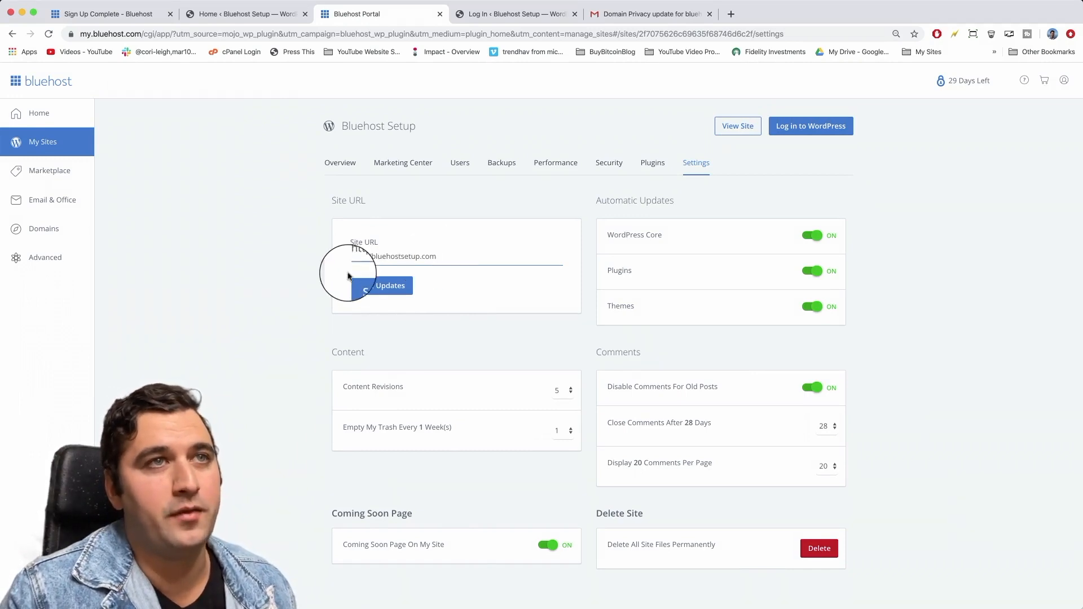
click(387, 287)
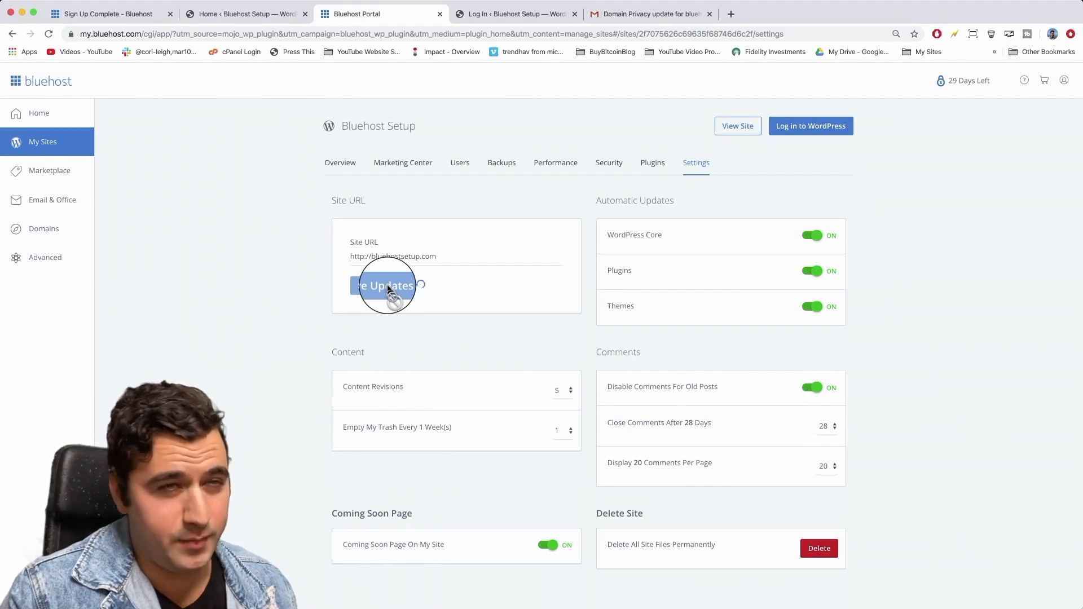
click(732, 14)
Load bluehostsetup.com/wp-admin in the new browser tab, correcting a mistyped address.
text(blue)
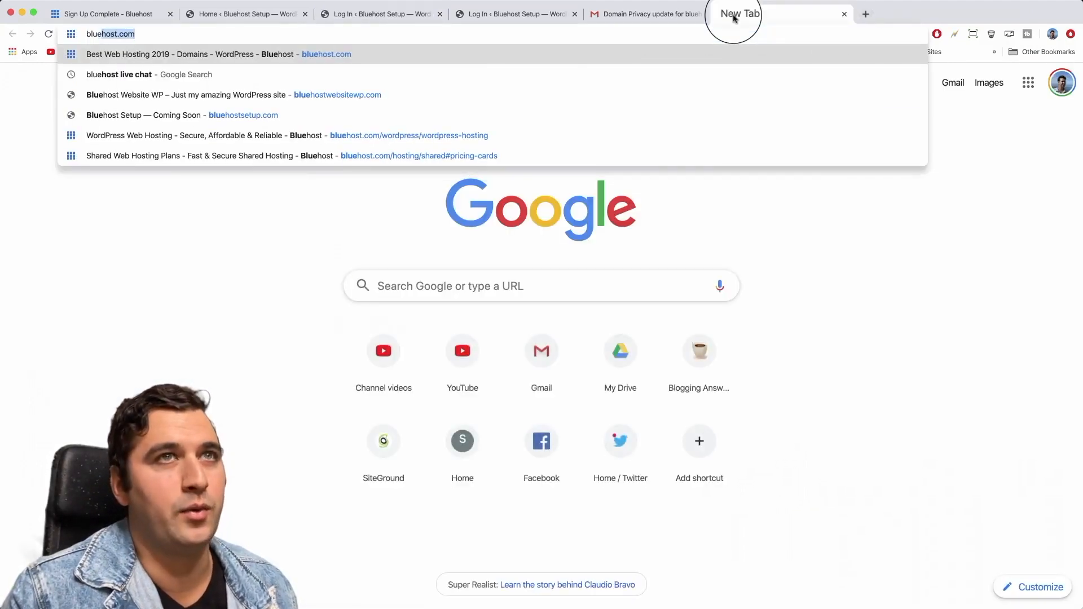
text(hostwe)
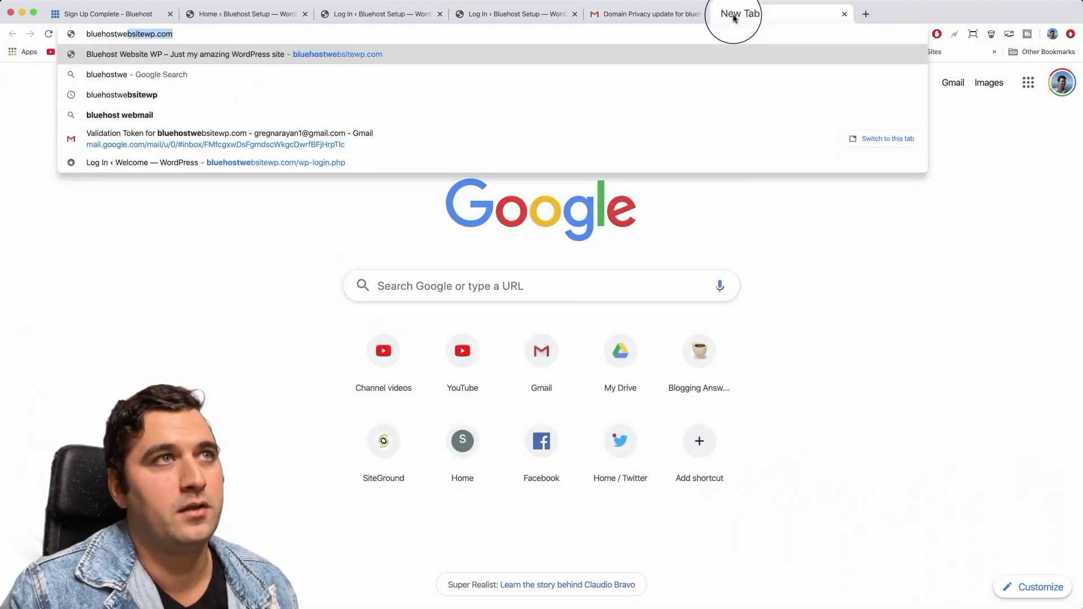
text(b)
key(BackSpace)
key(BackSpace)
key(BackSpace)
key(BackSpace)
text(setup)
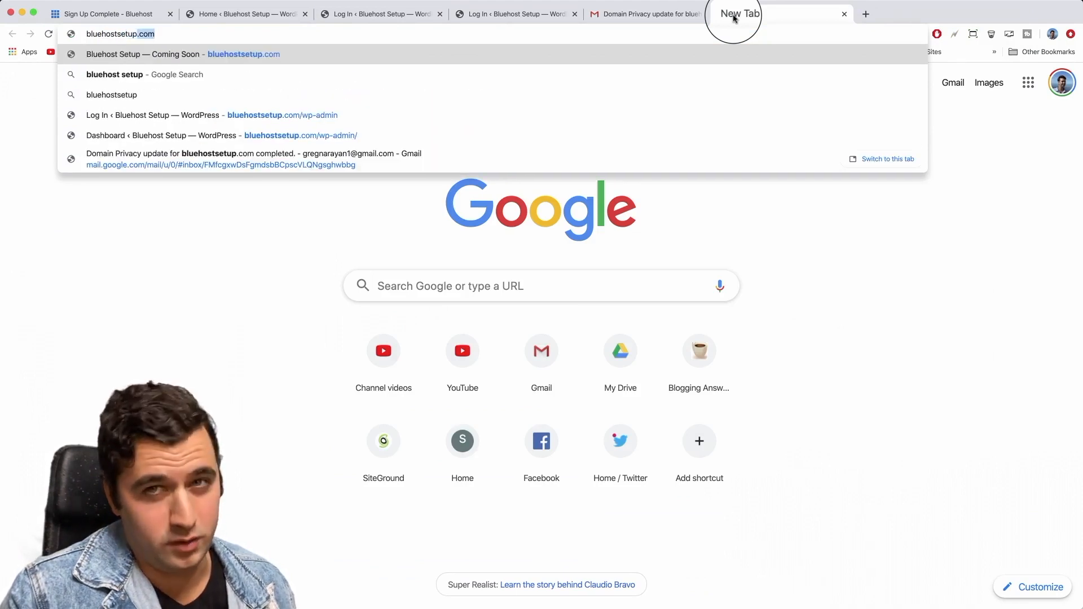
text(.com)
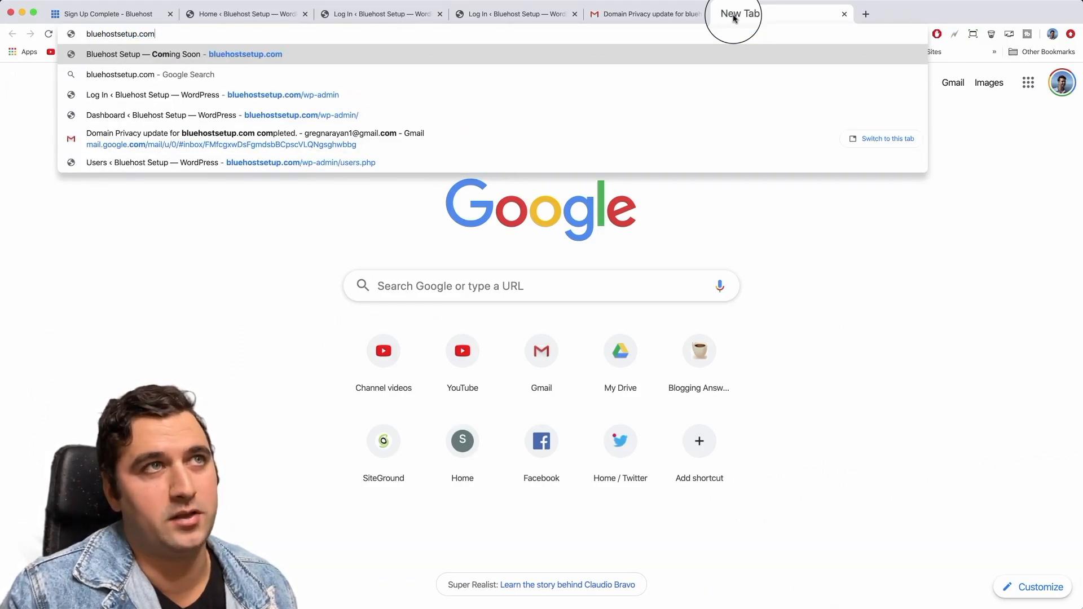
text(/wp-)
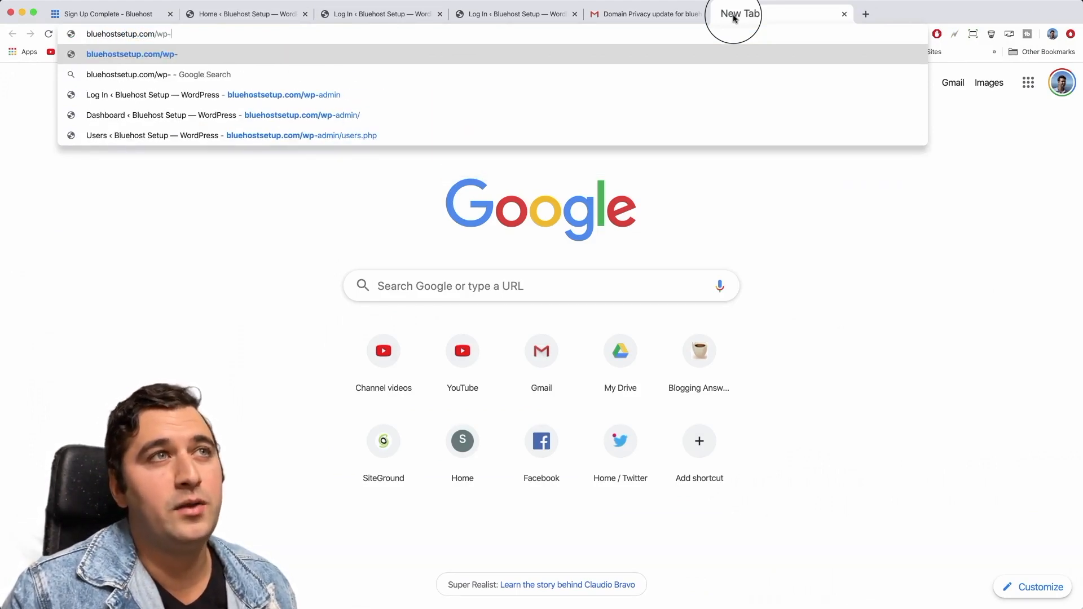
text(admin)
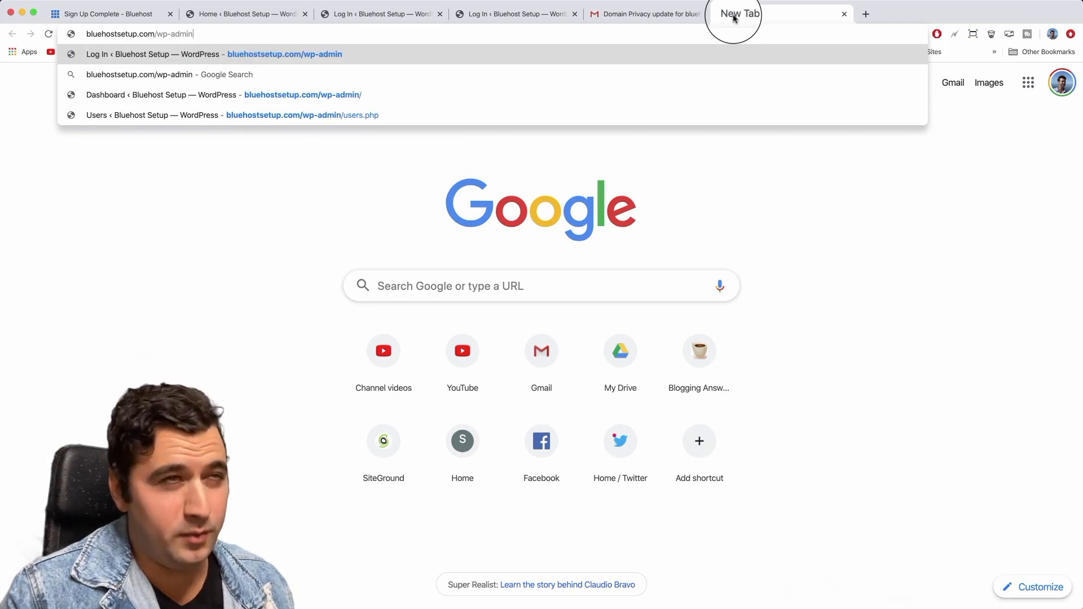
key(Return)
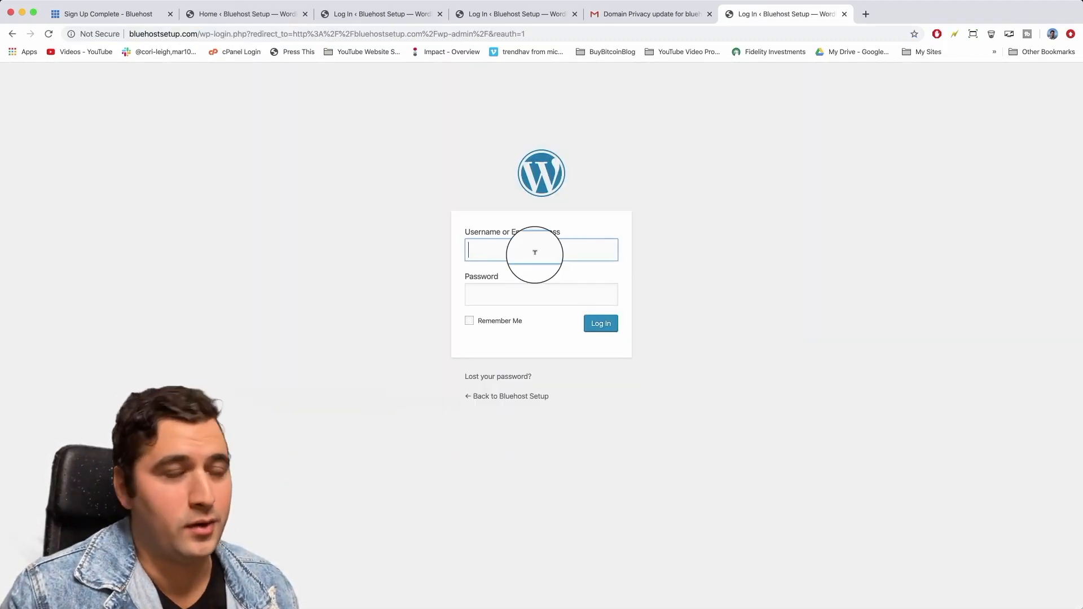
Enter the admin username and password, bookmark the login page, and log in.
text(gregnarayan1)
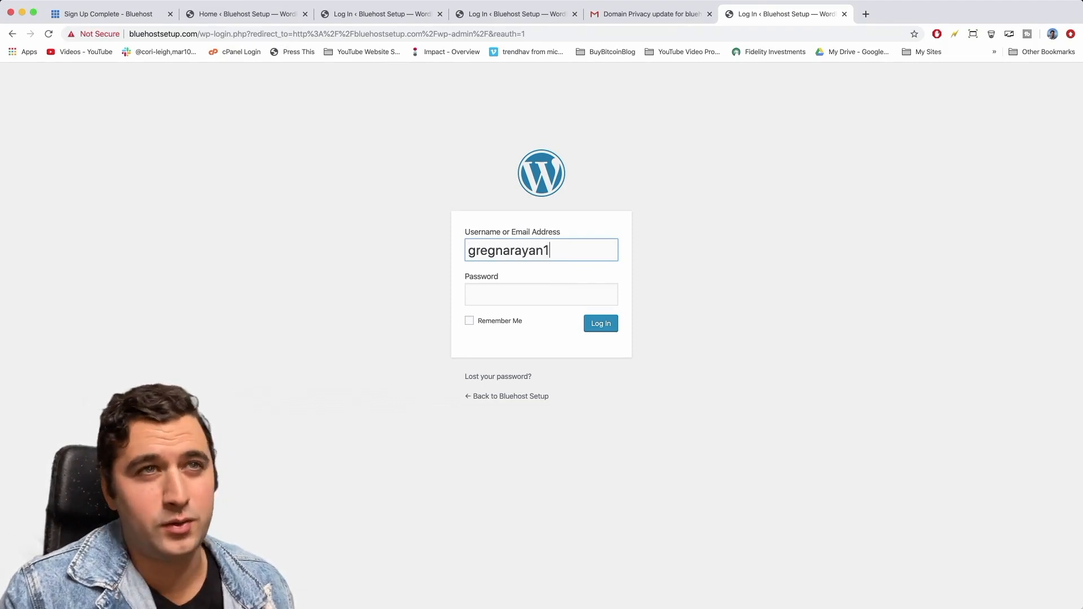
key(Tab)
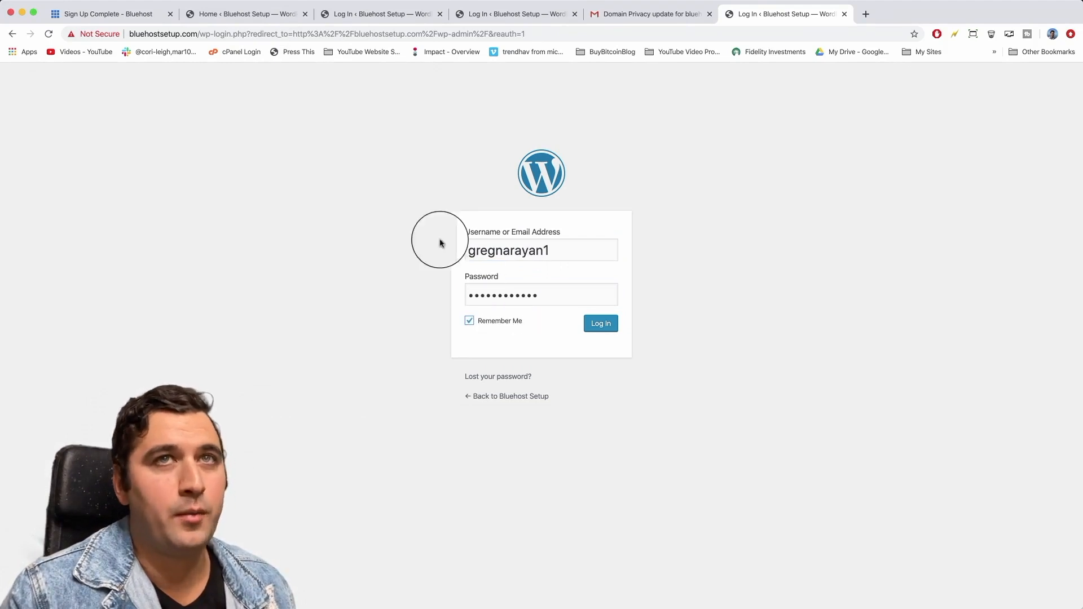
click(915, 35)
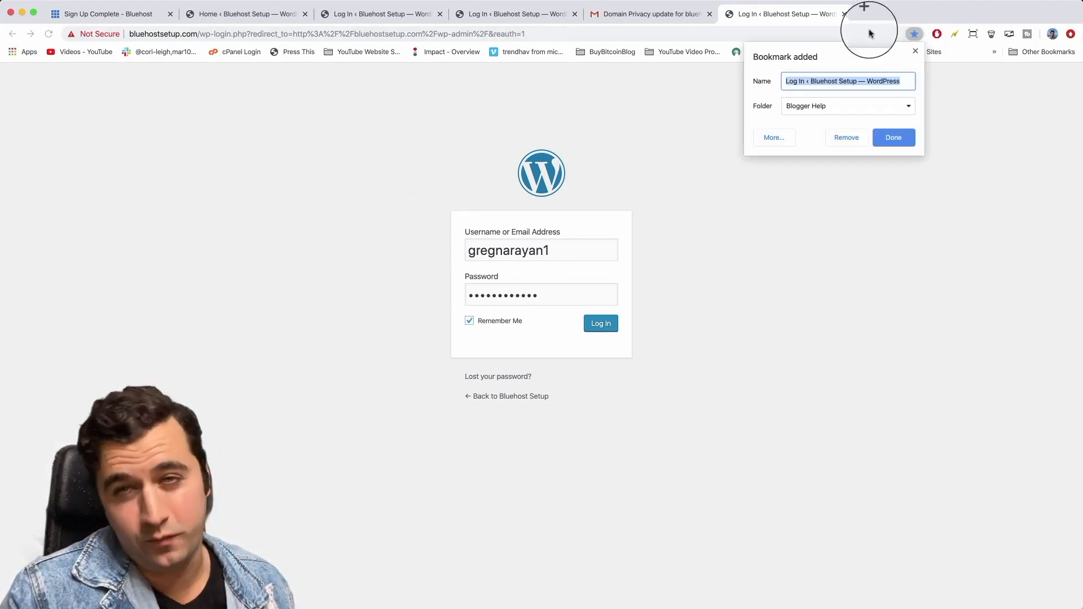
click(891, 137)
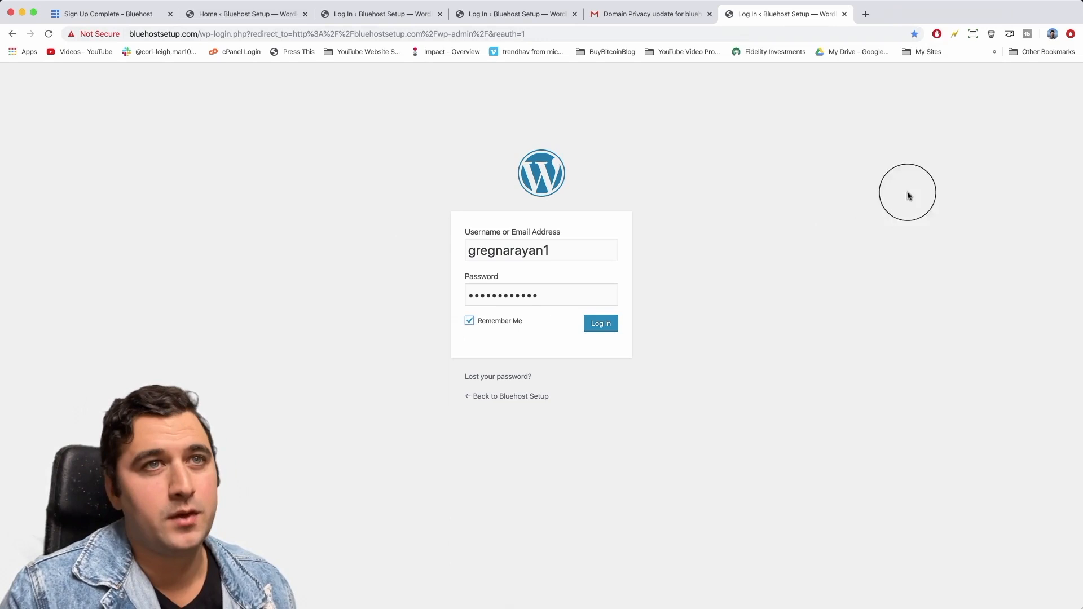
click(612, 326)
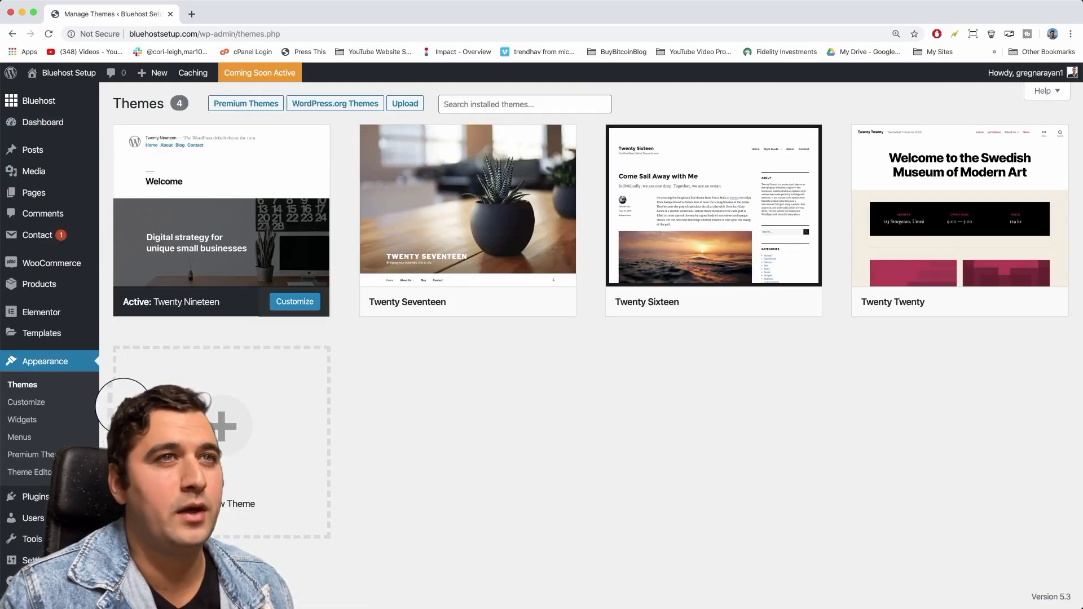
Browse the Popular themes list under Add New Themes.
mouse_move(229, 236)
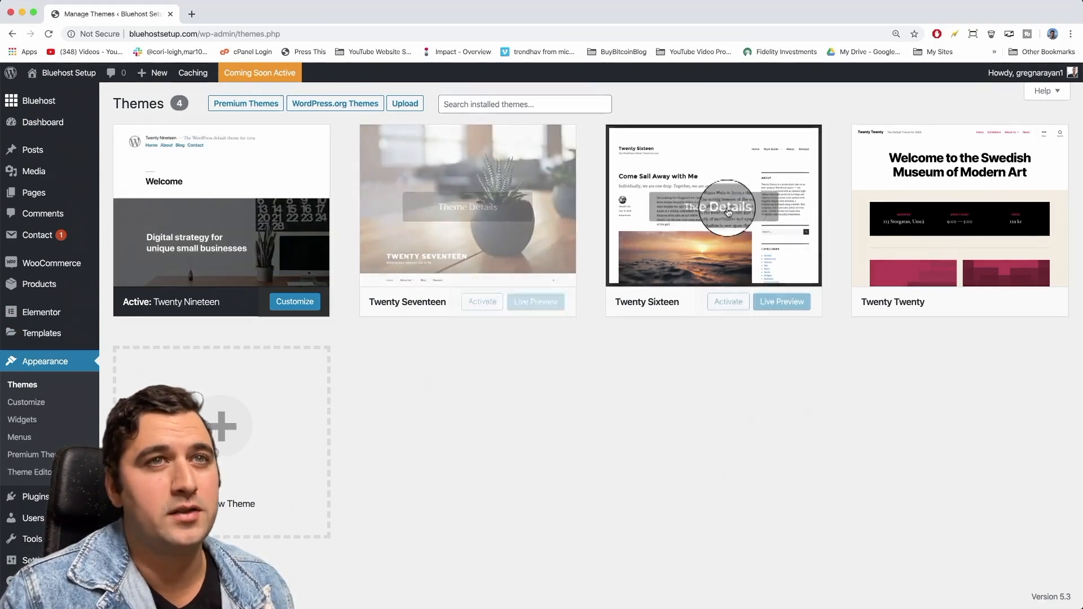
mouse_move(954, 204)
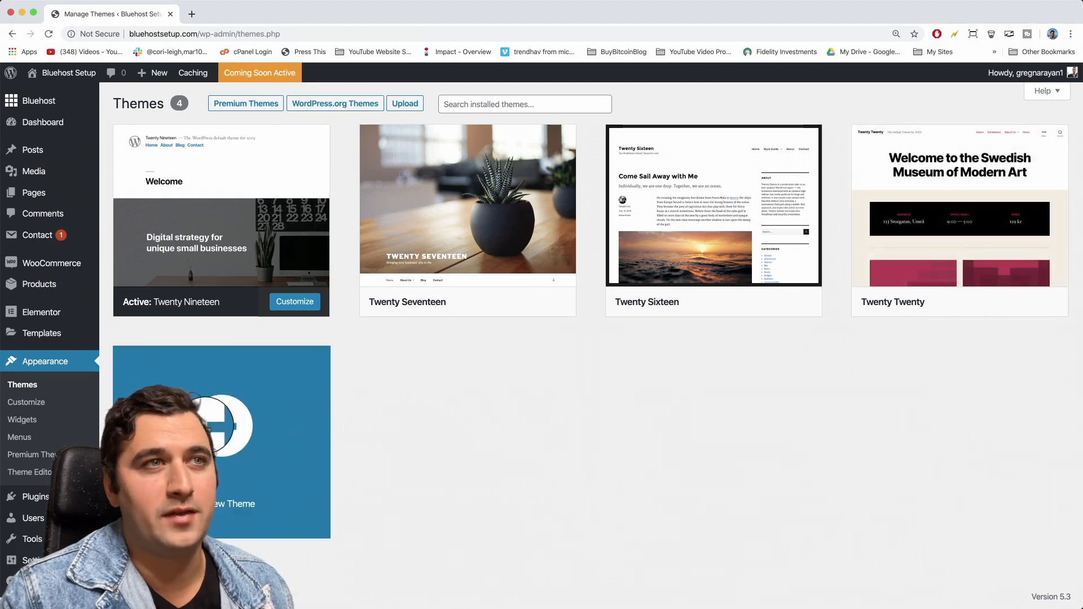
click(204, 425)
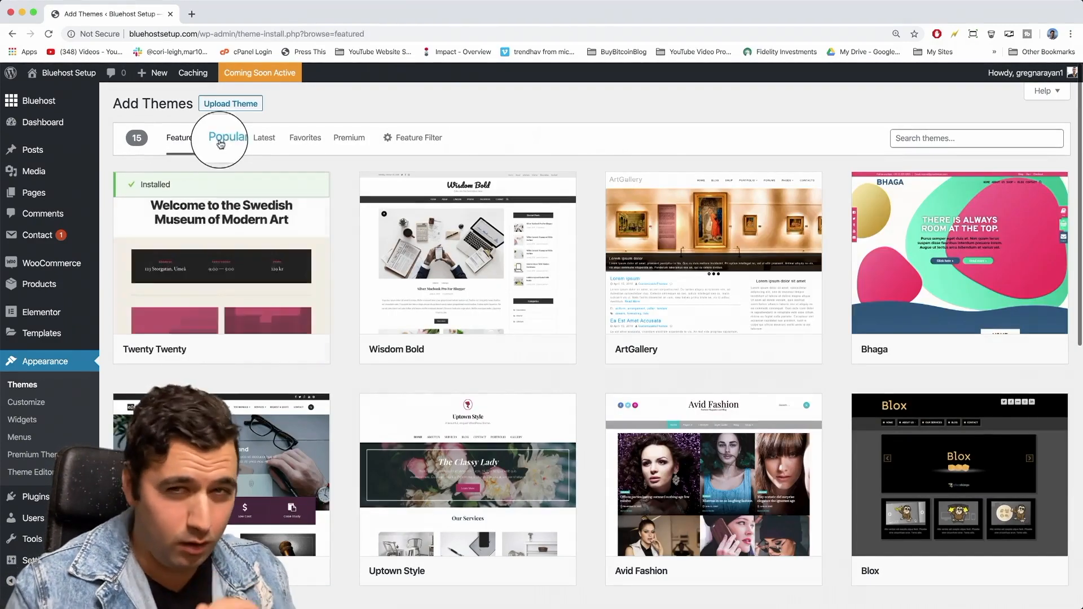
click(226, 140)
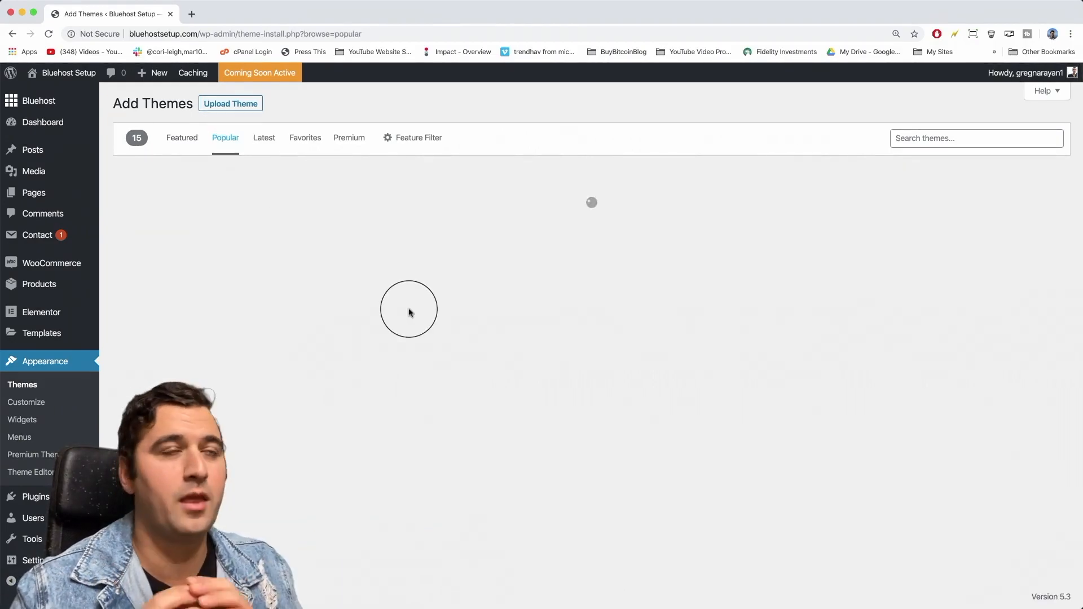
scroll(324, 371, down, 10)
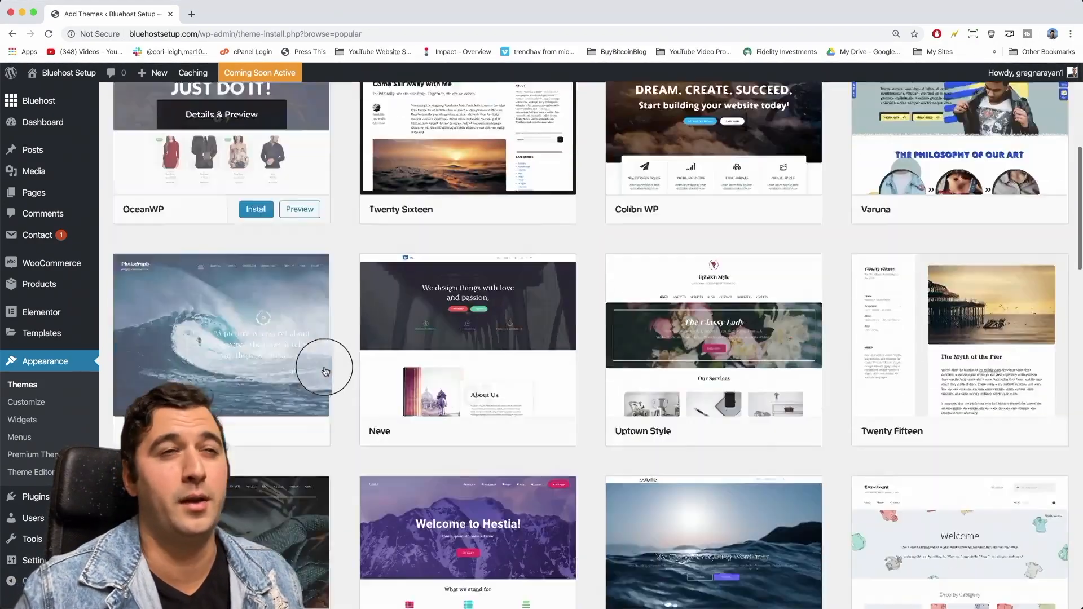
scroll(325, 370, down, 2)
scroll(324, 367, up, 12)
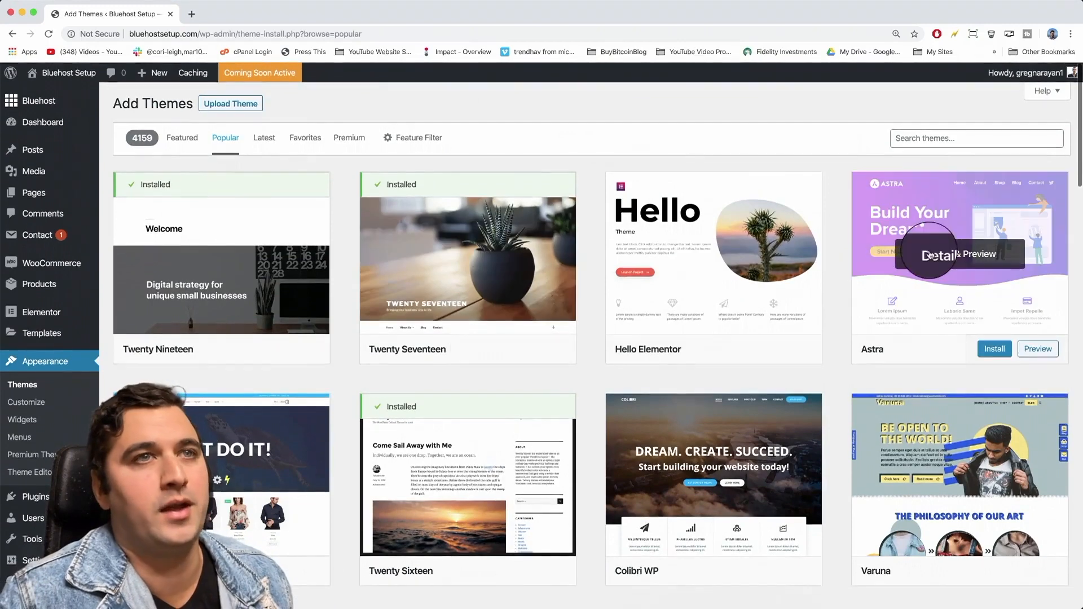
Preview Astra's details without installing it, then return to the installed themes list.
click(931, 255)
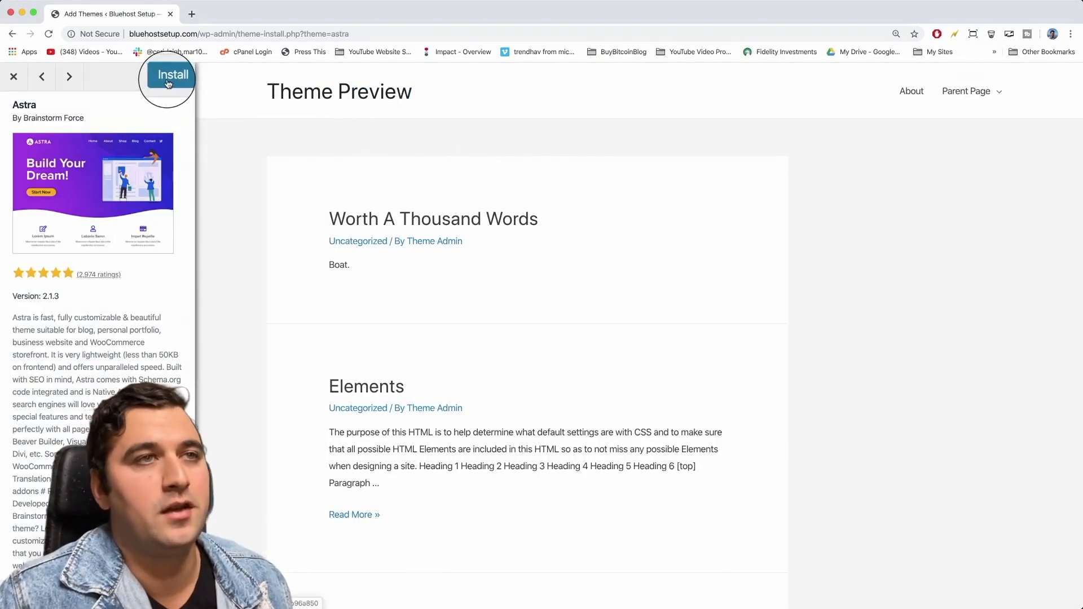
click(11, 81)
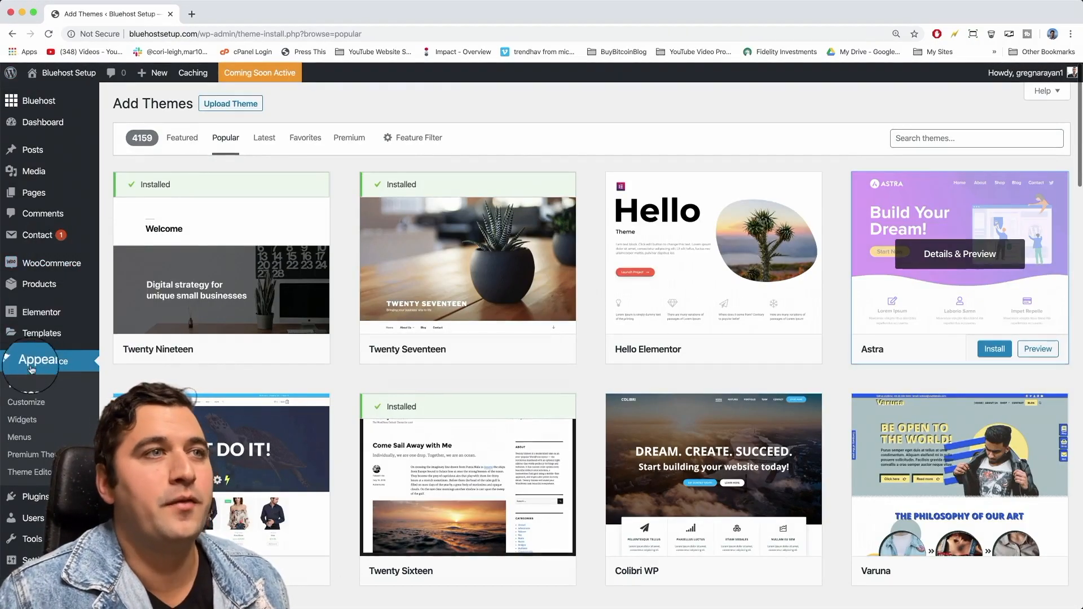
click(25, 386)
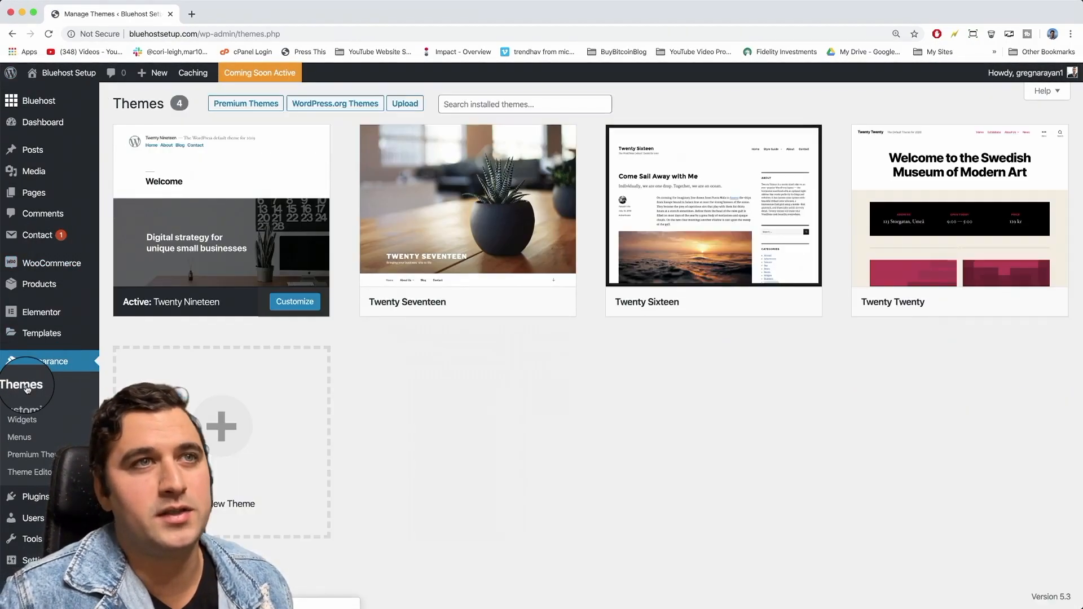
Activate the Twenty Twenty theme from its theme details.
click(302, 300)
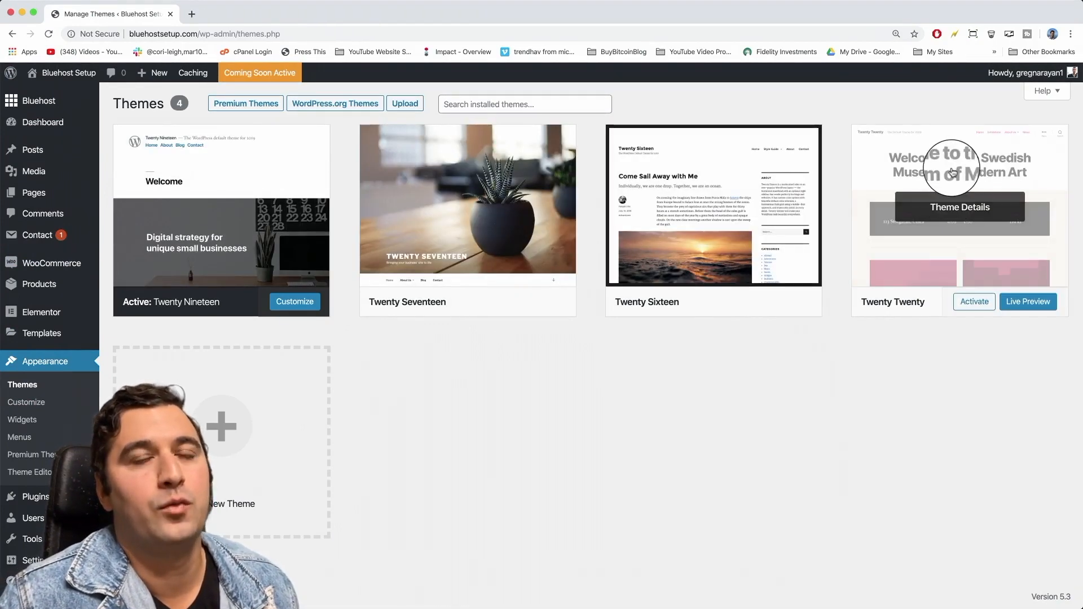
click(950, 201)
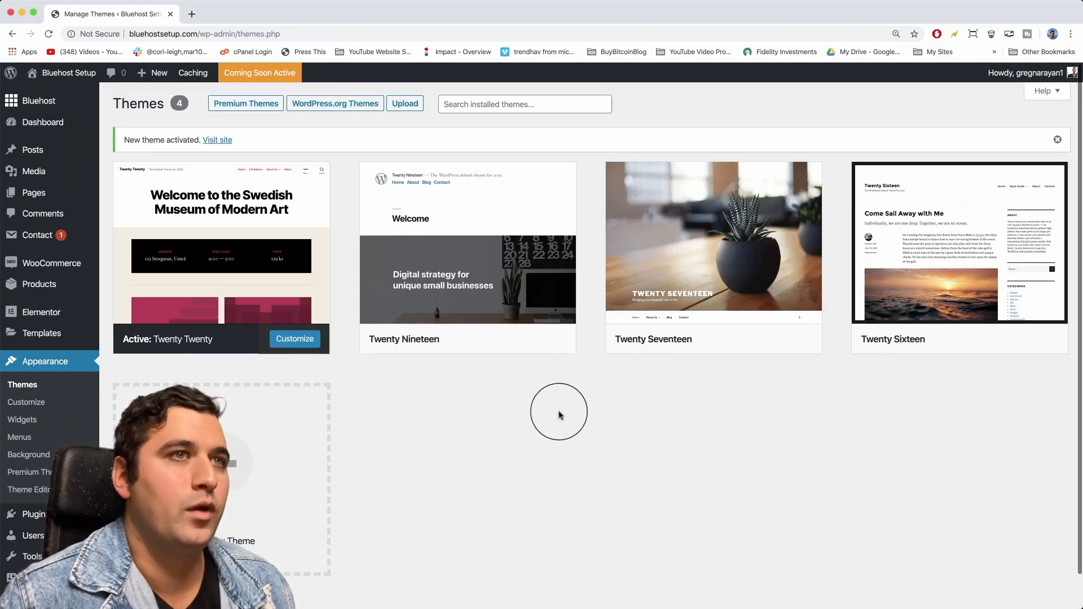
mouse_move(63, 77)
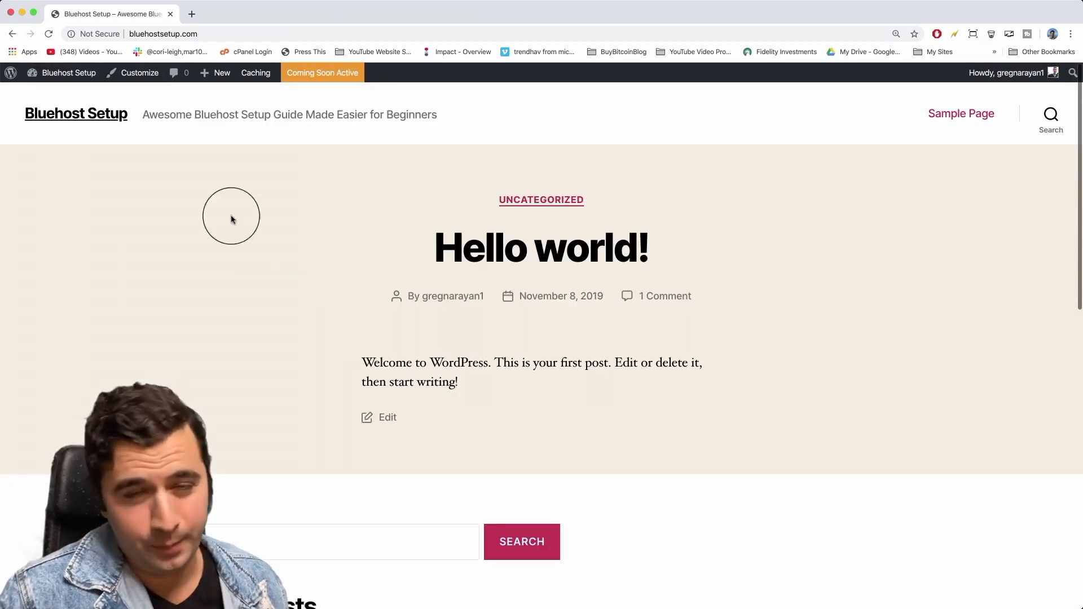
Scroll through the live homepage in Twenty Twenty, then start a new post.
scroll(284, 300, down, 1)
scroll(284, 300, down, 10)
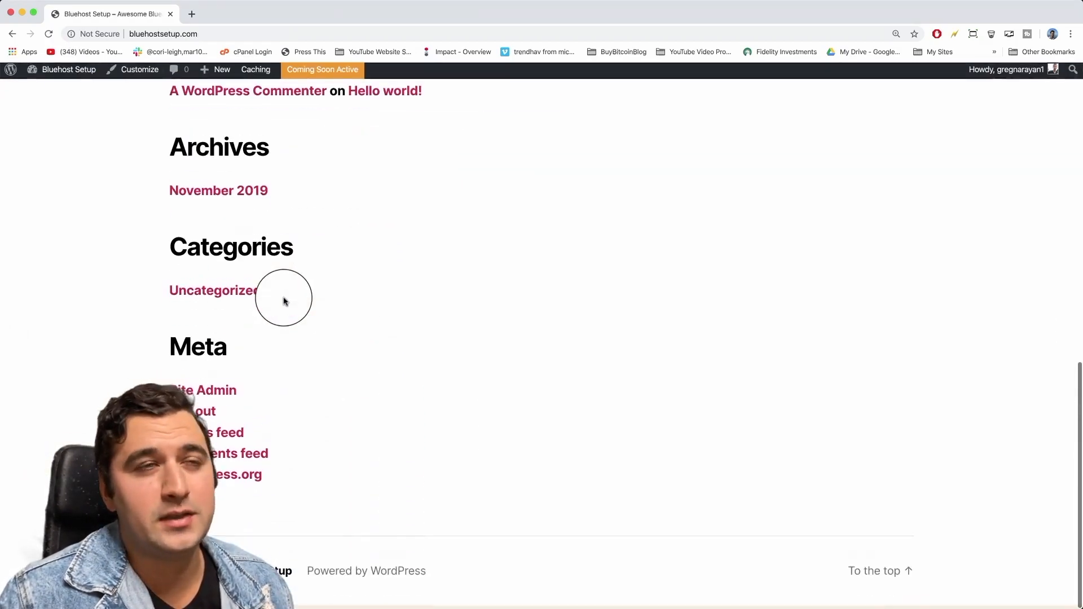
scroll(284, 300, up, 12)
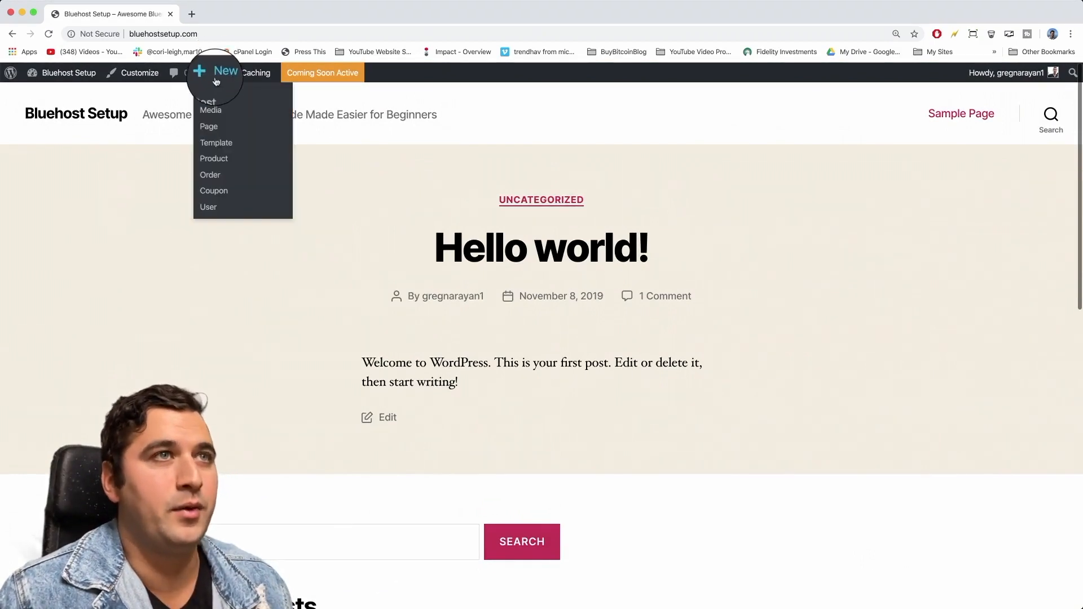
click(214, 96)
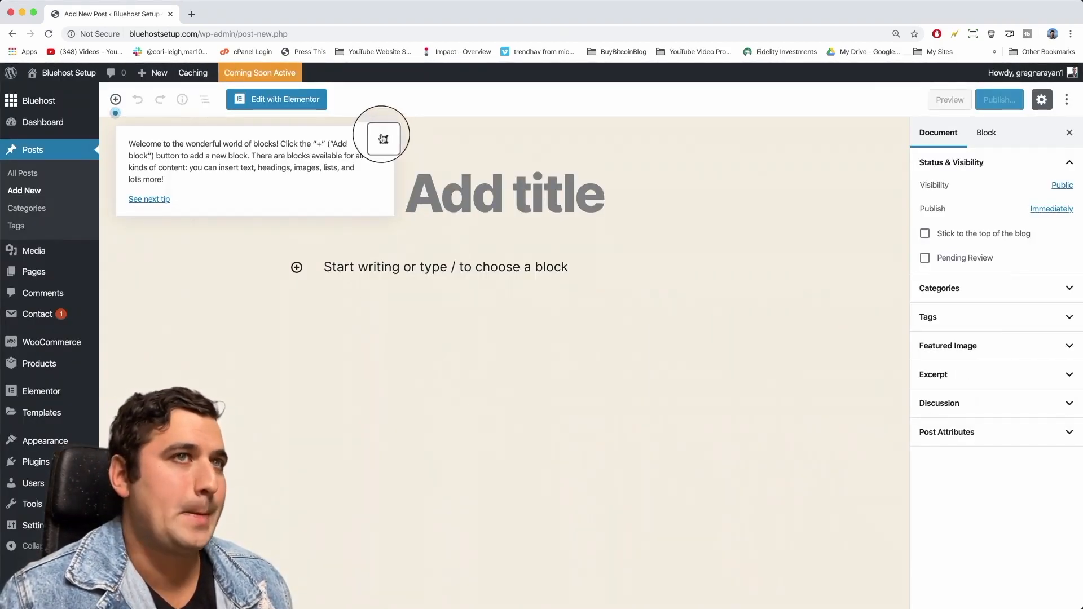
Dismiss the editor tip and title the post 'Welcome to the Blog!'.
click(382, 138)
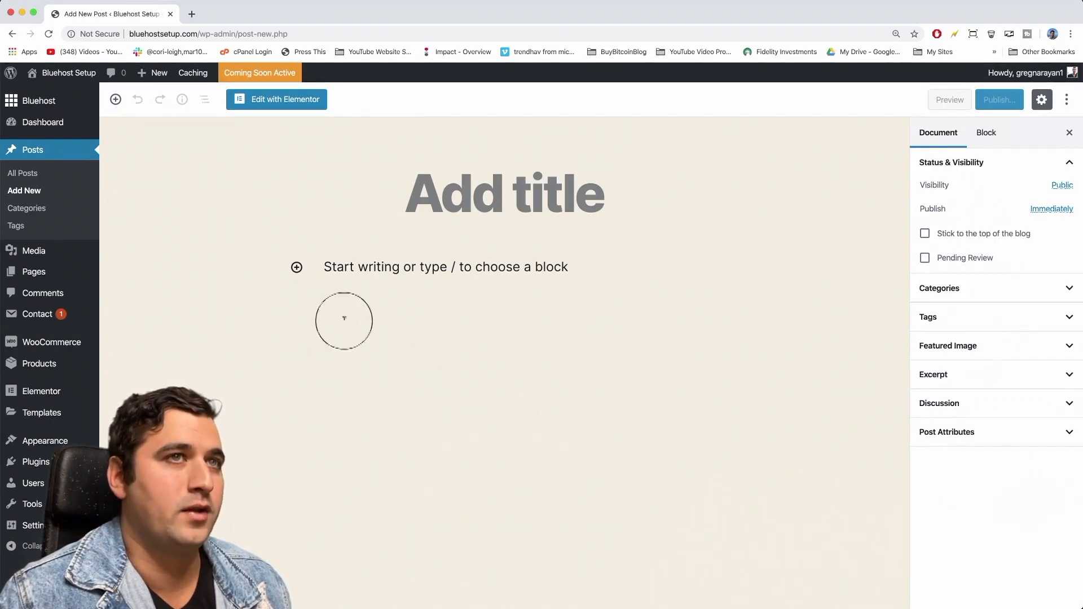
scroll(428, 368, up, 1)
scroll(428, 368, down, 1)
scroll(428, 368, up, 1)
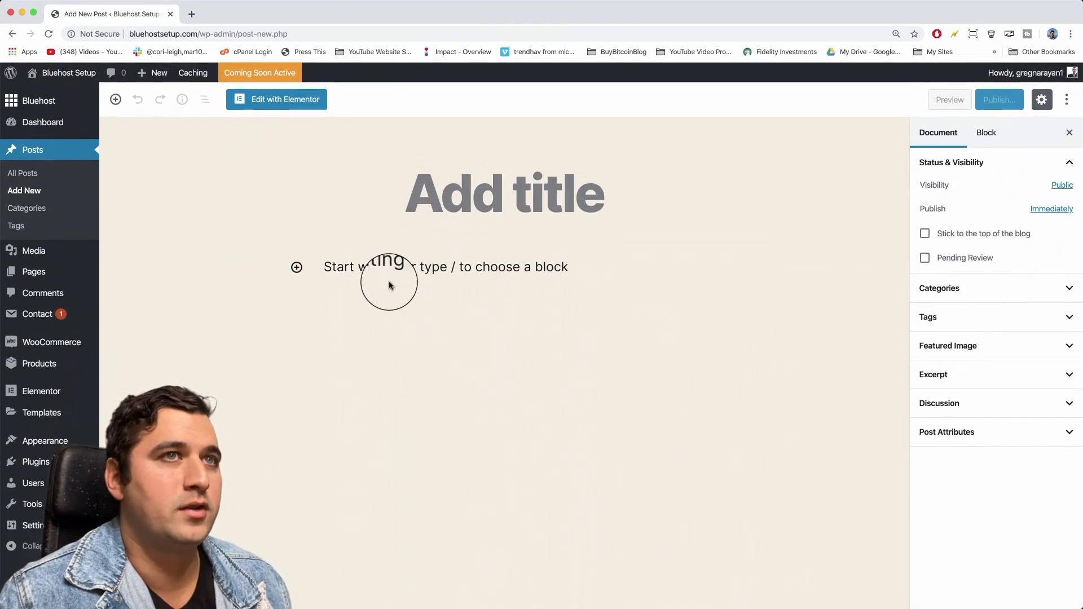
click(394, 299)
click(460, 195)
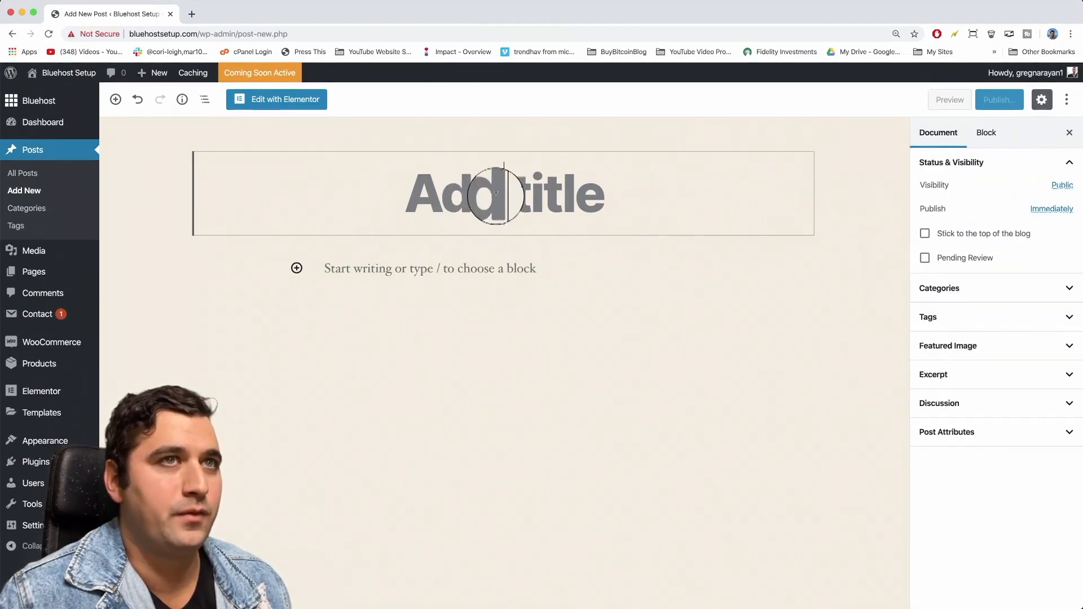
text(Welcome to the Blog!)
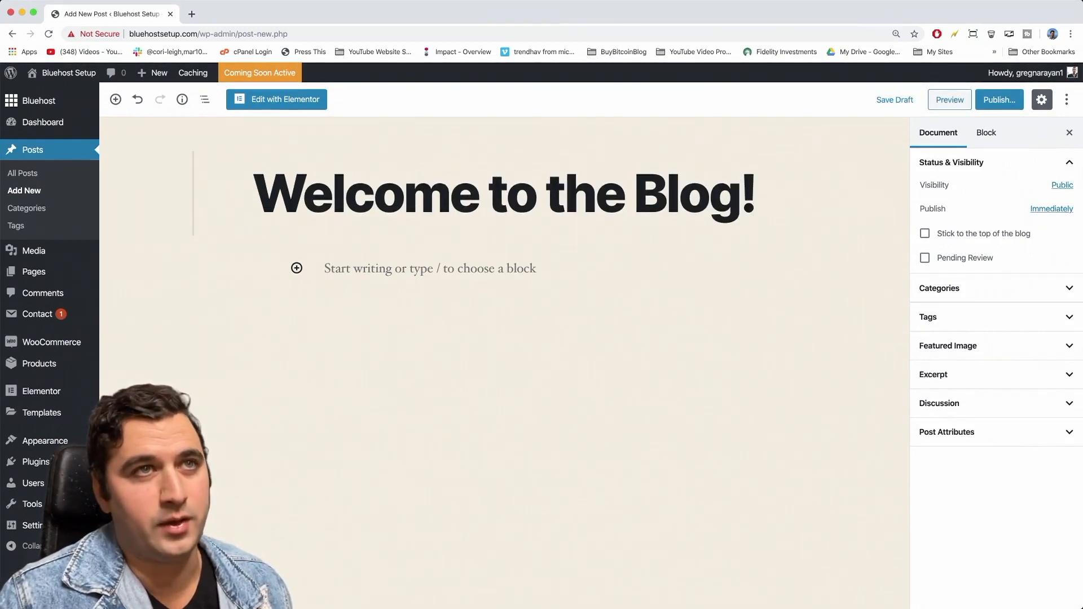
Write 'This is my first post. I'm so glad you could stop by and read' and add an Image block.
click(482, 270)
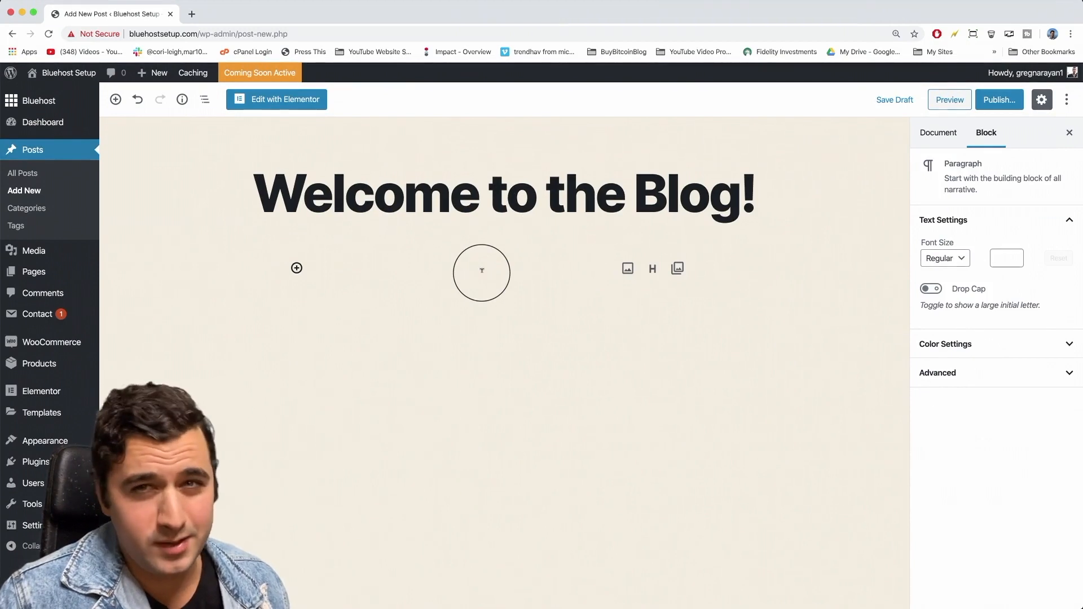
text(This )
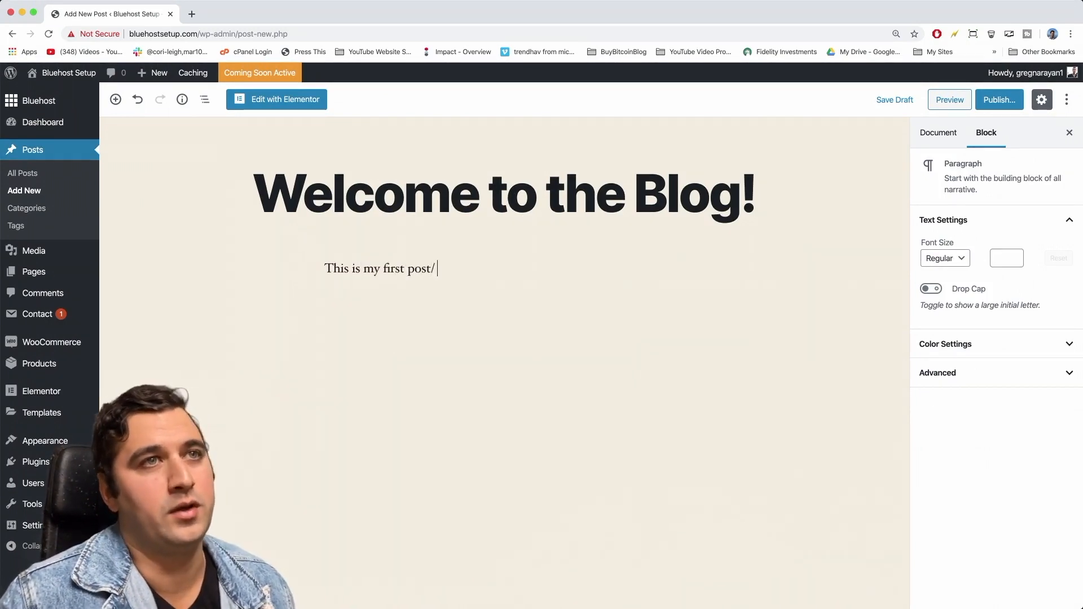
text(is my first post. I'm so glad)
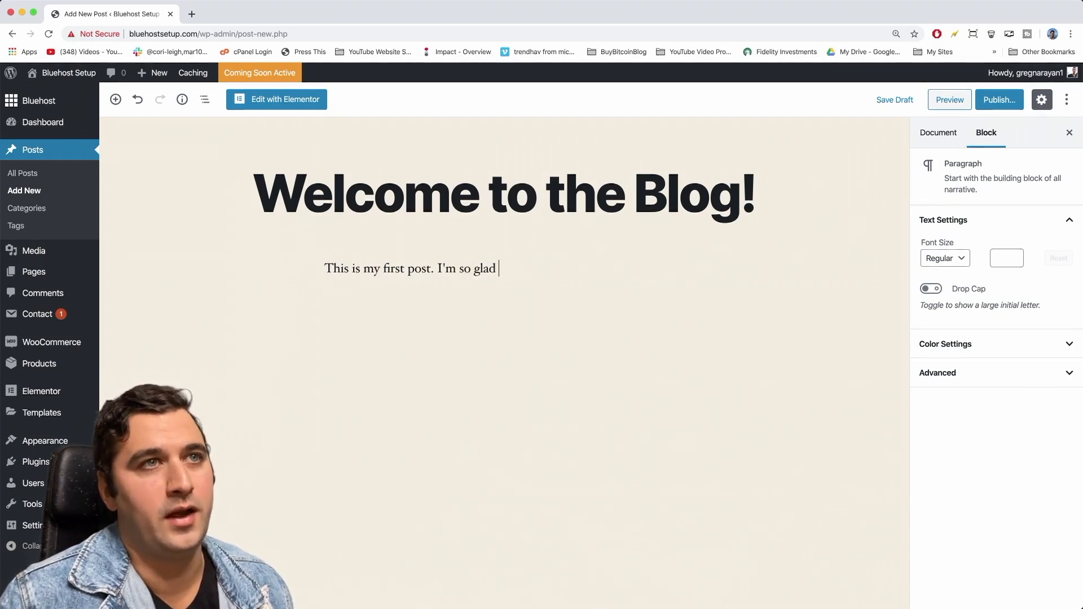
text( you could stop by)
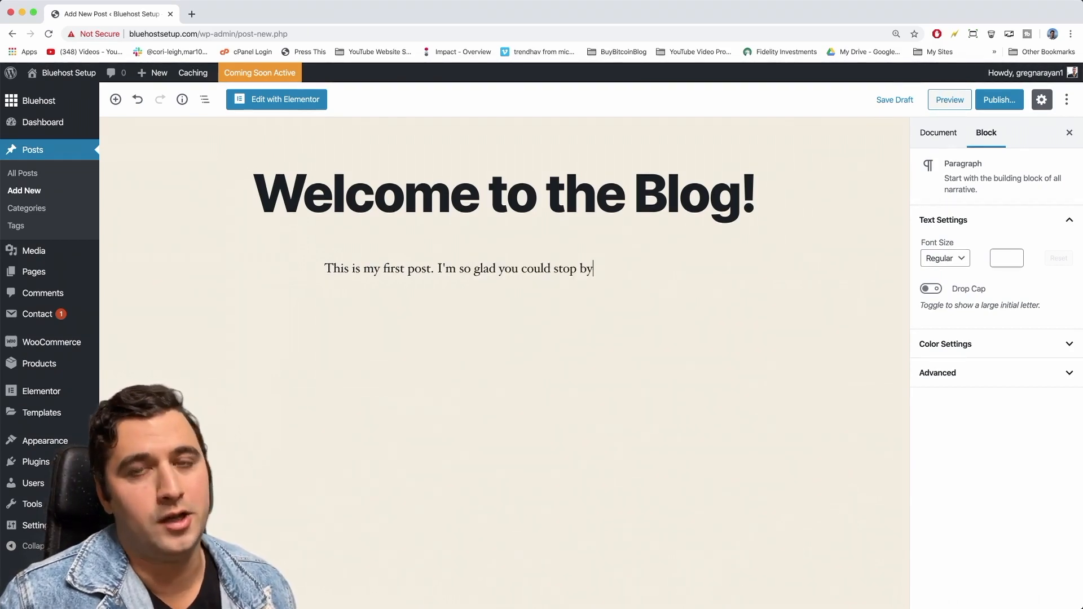
text( and read it :))
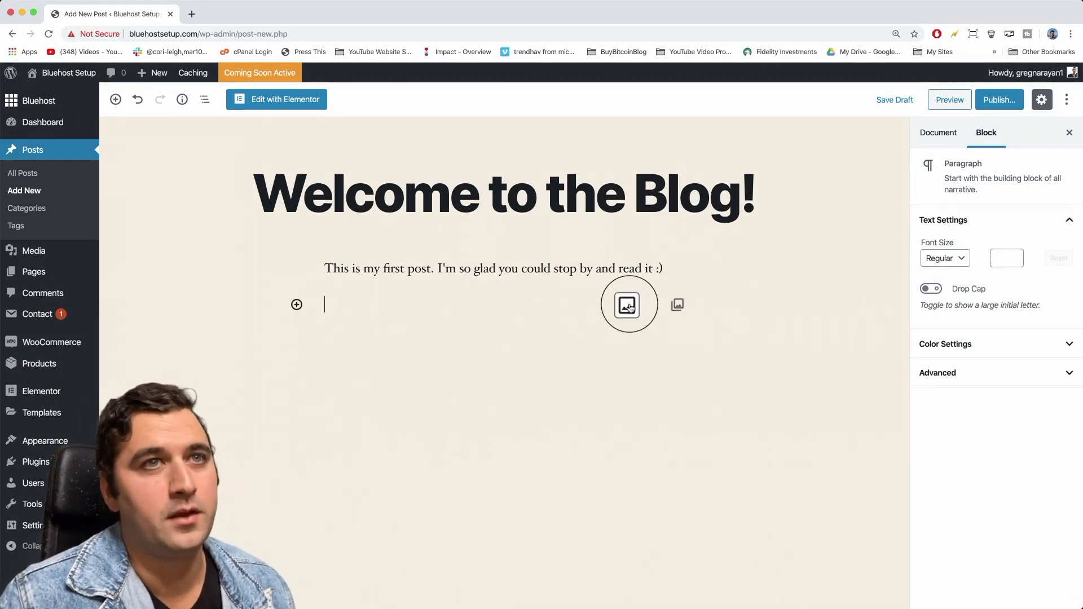
click(630, 307)
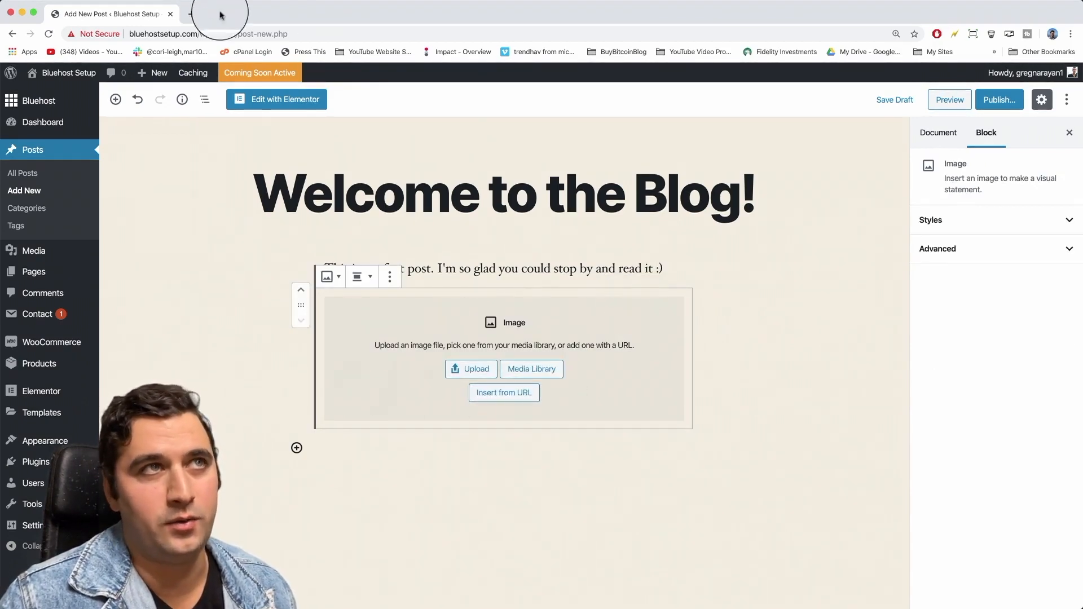
click(192, 13)
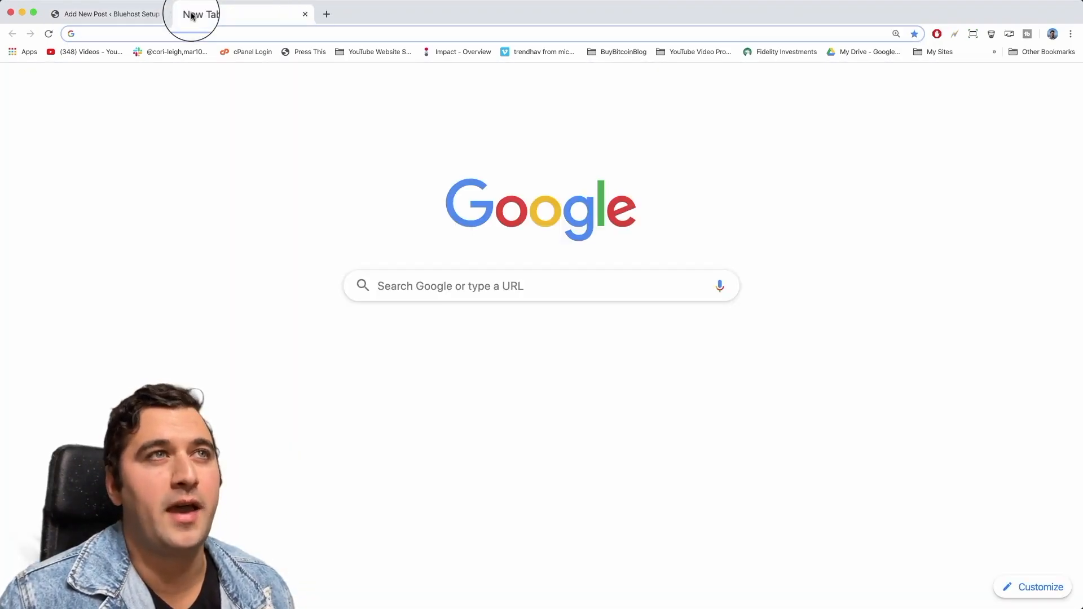
Search pixabay.com for 'futuristic' and find the modern interior room photo.
text(pixabay.com)
key(Return)
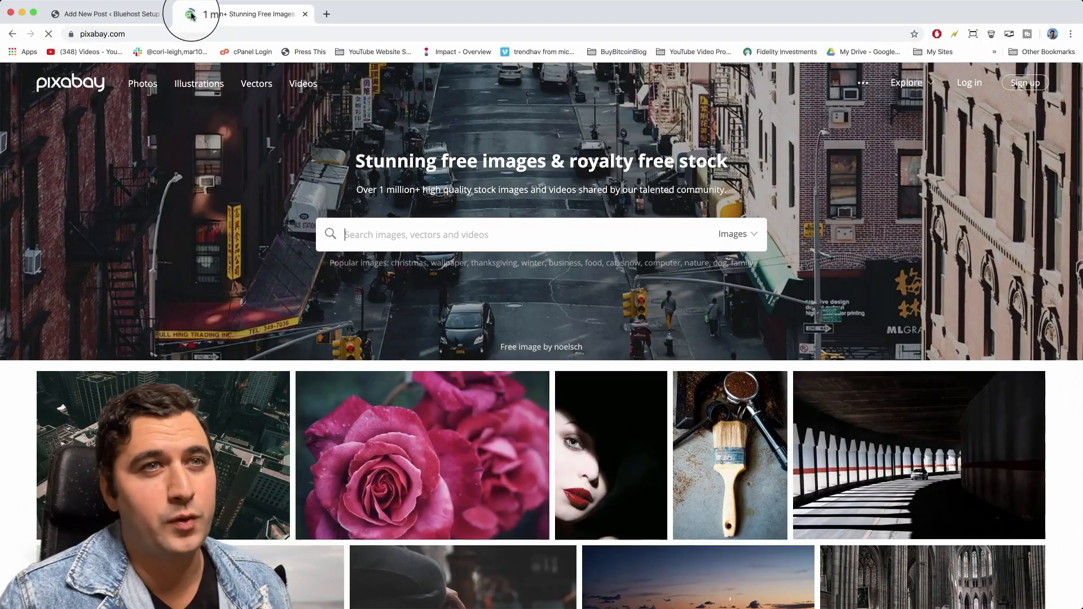
click(417, 236)
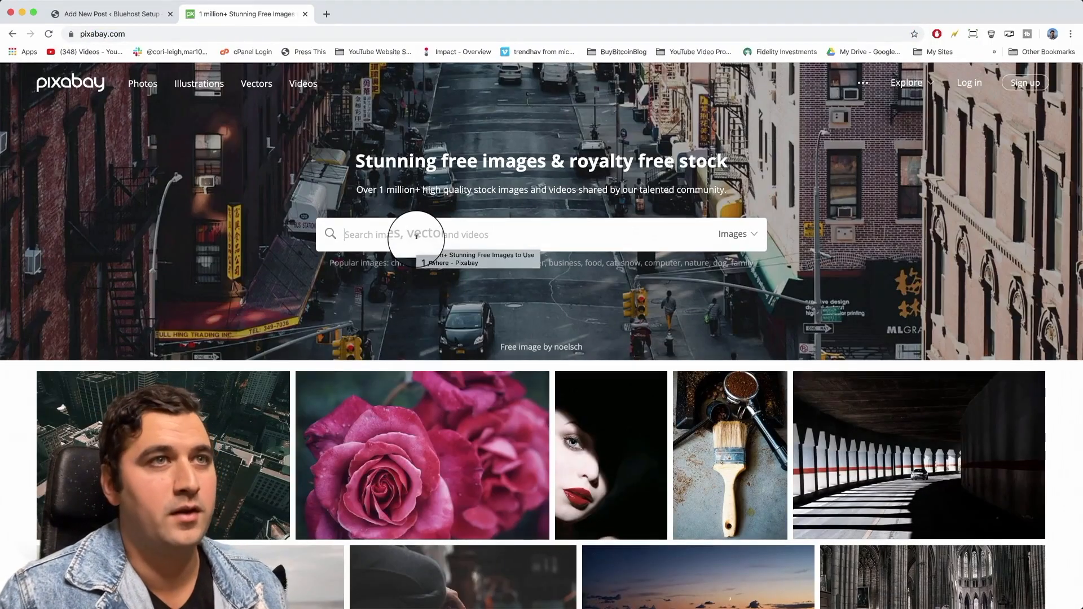
text(futuristic)
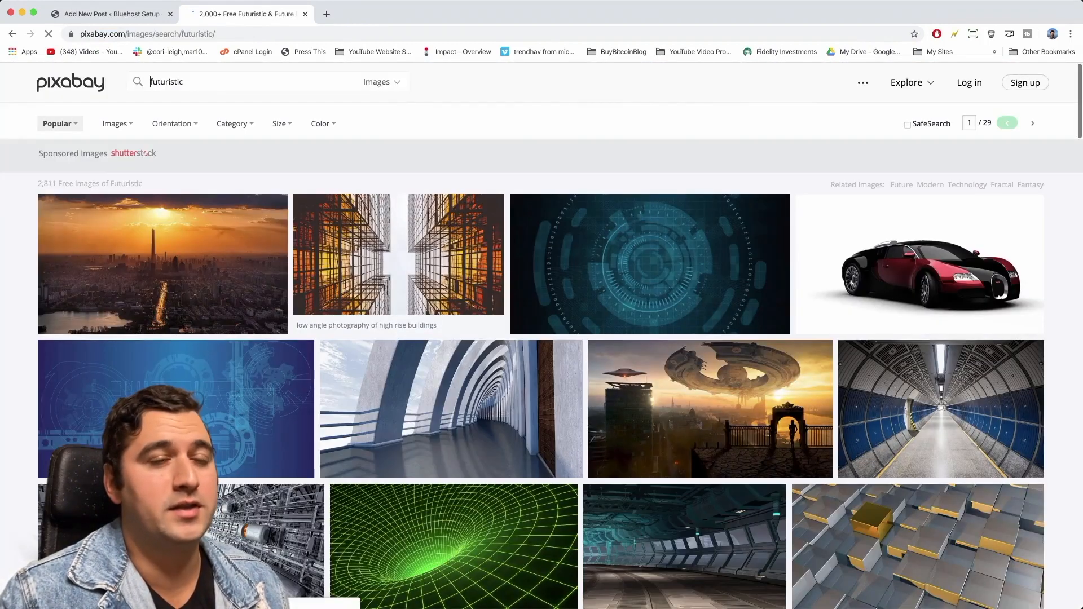
scroll(429, 292, down, 10)
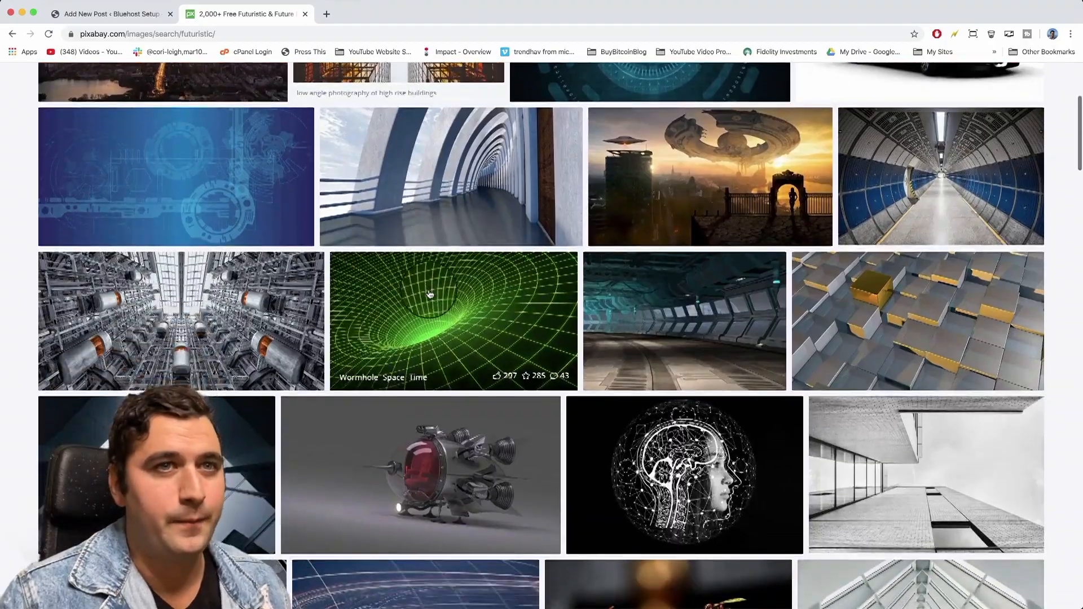
scroll(428, 293, down, 8)
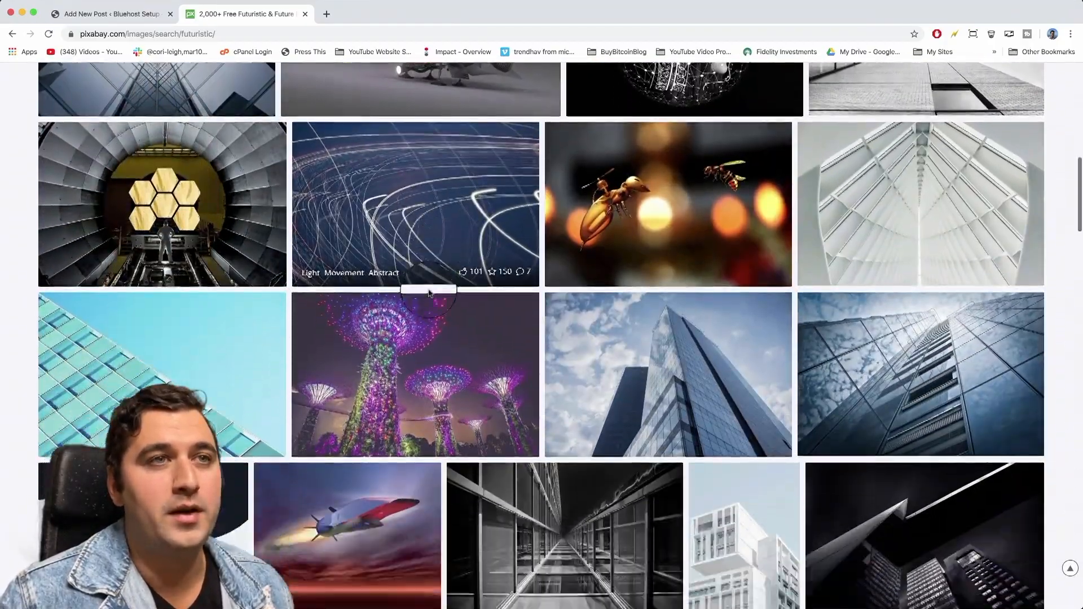
scroll(429, 293, down, 8)
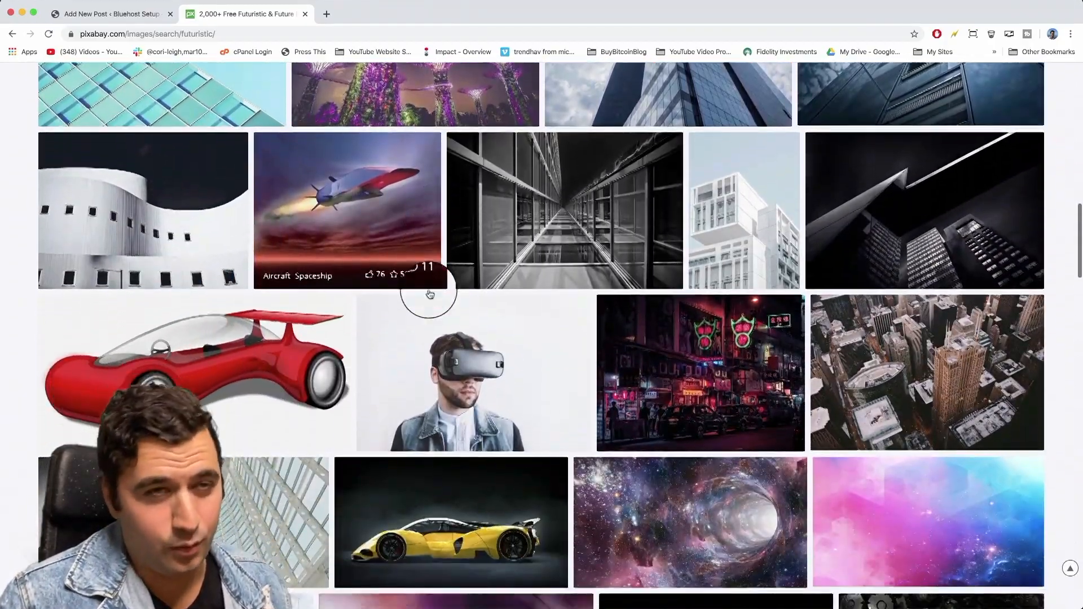
scroll(429, 293, down, 5)
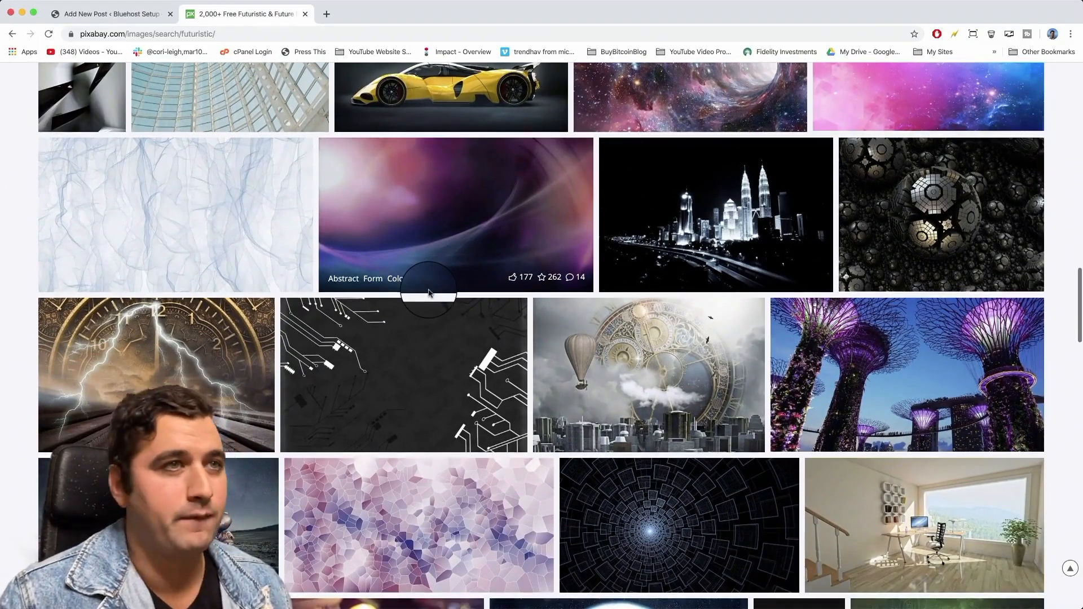
scroll(429, 293, down, 6)
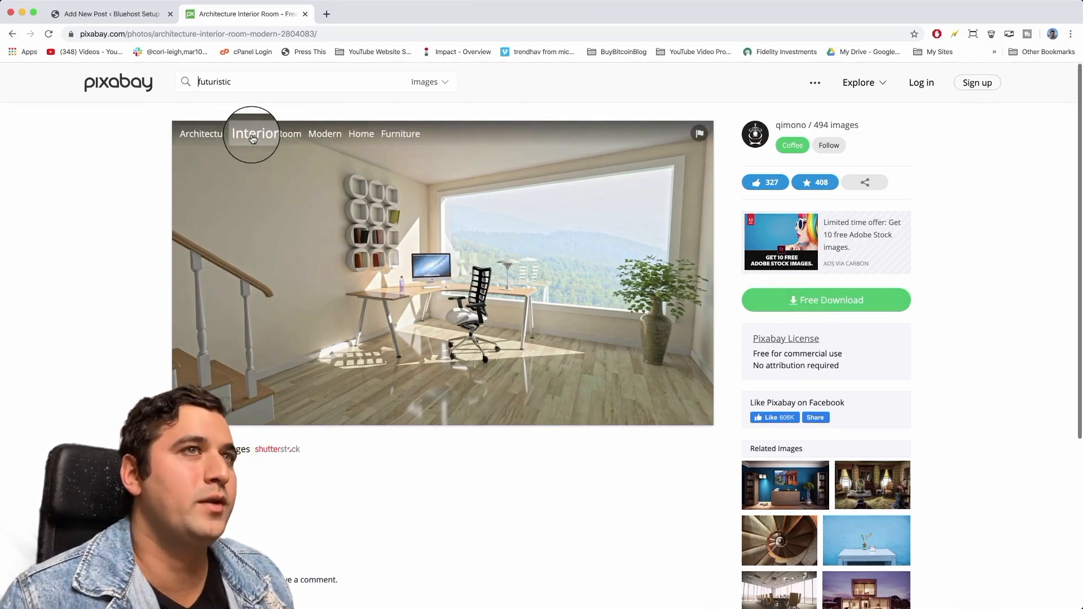
click(252, 135)
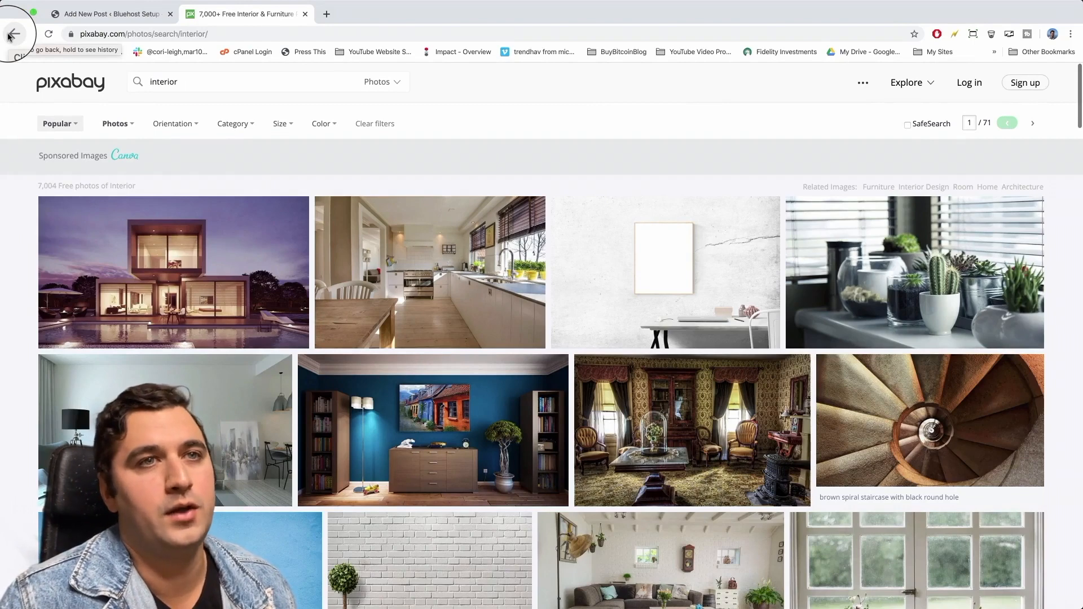
click(9, 36)
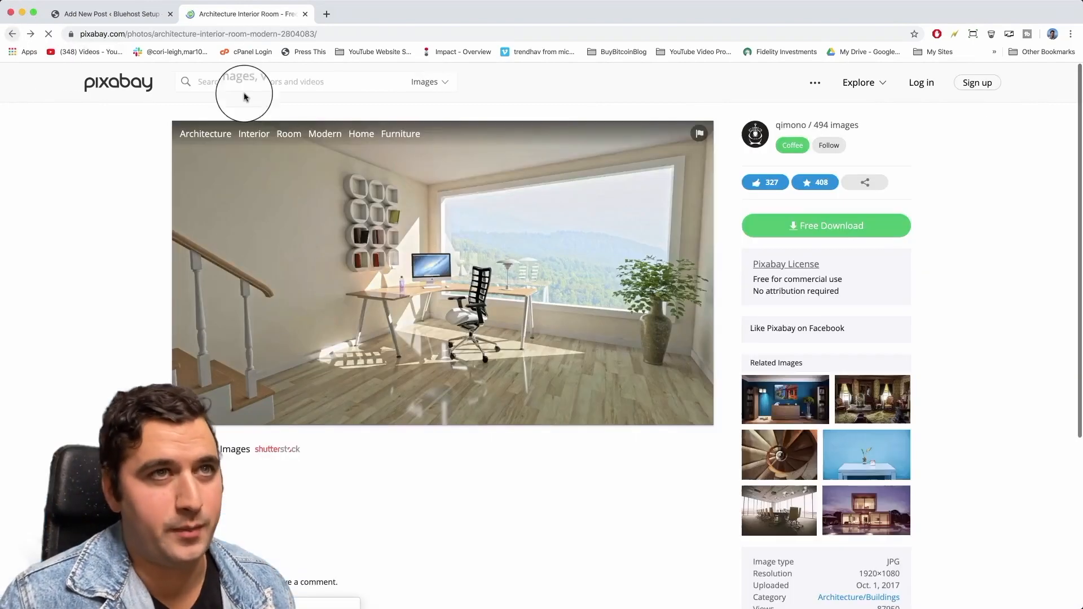
Download the photo at 1280×720 and save it as 'cool office' on the Desktop.
click(835, 303)
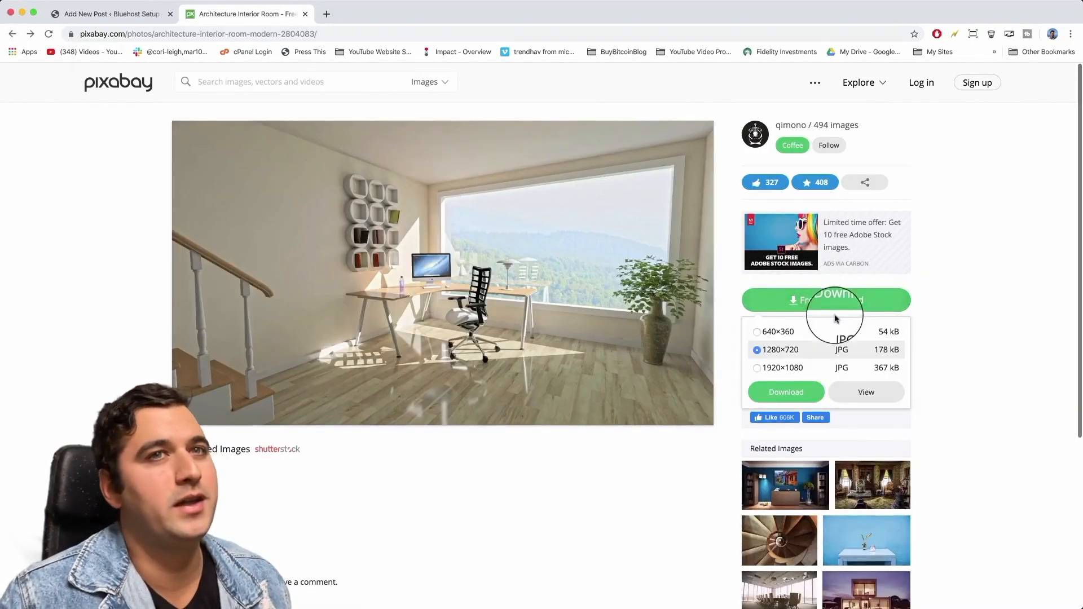
click(790, 395)
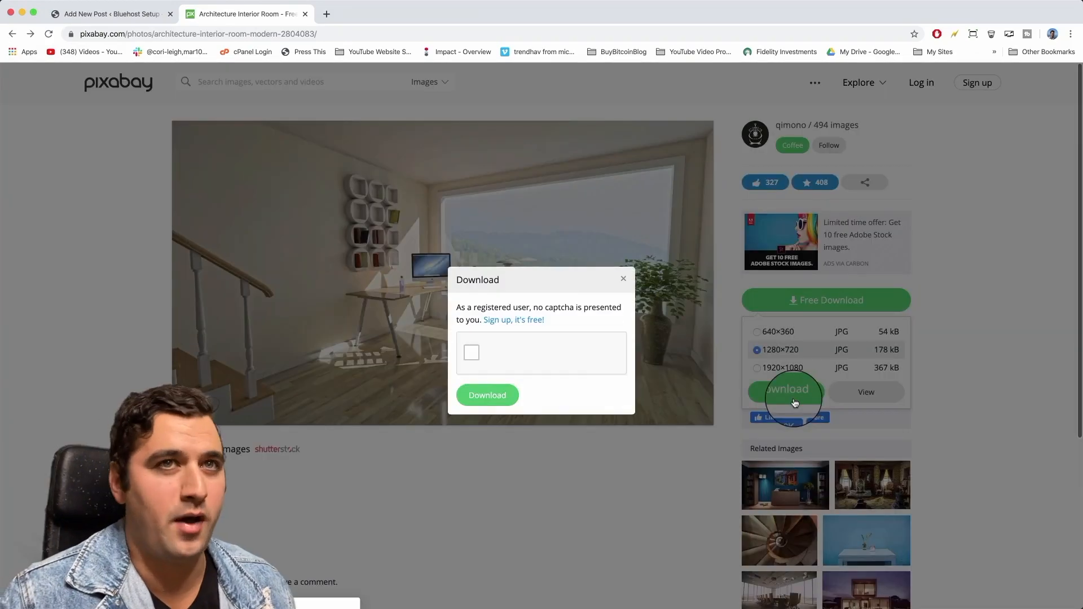
click(472, 352)
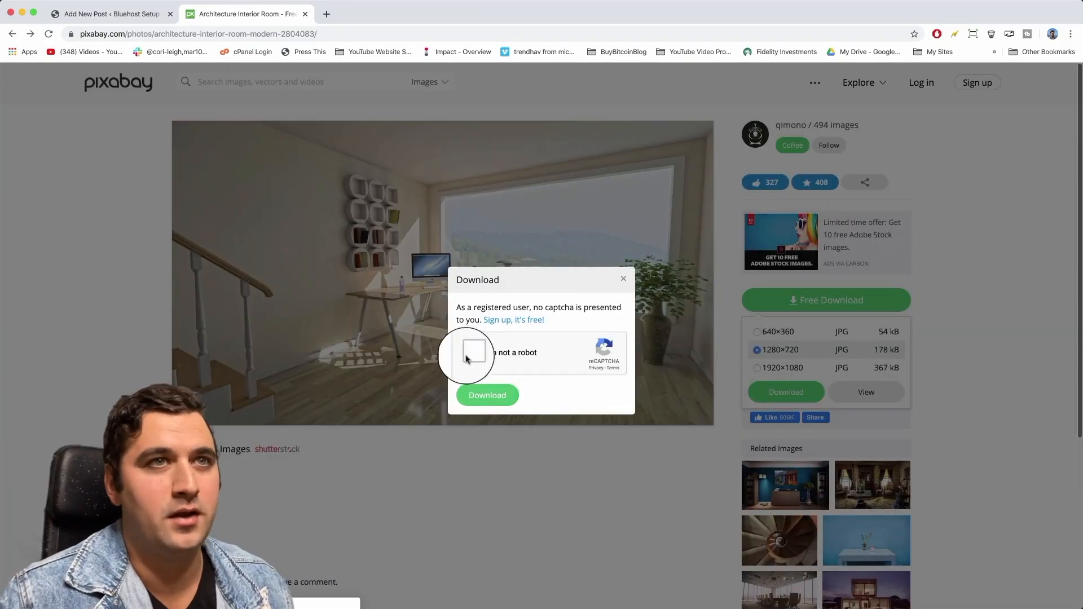
click(490, 396)
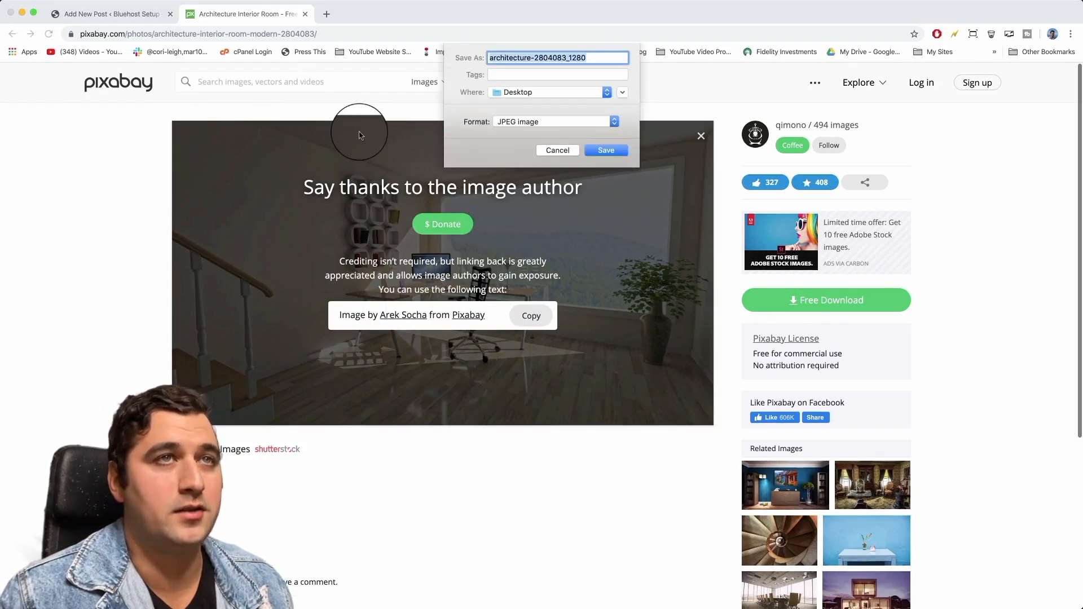
text(cool)
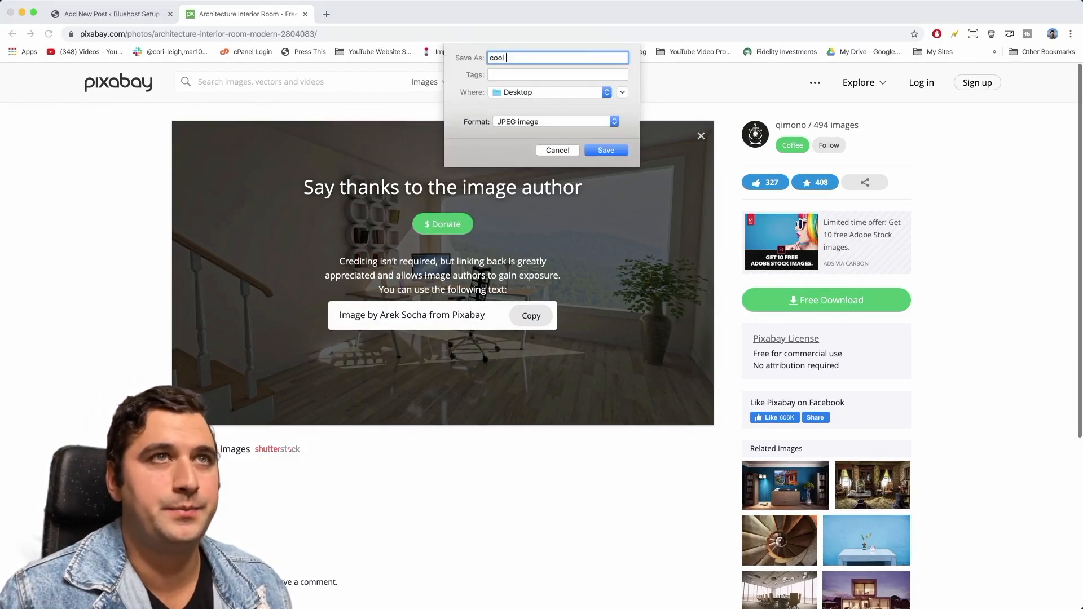
text( office)
key(Return)
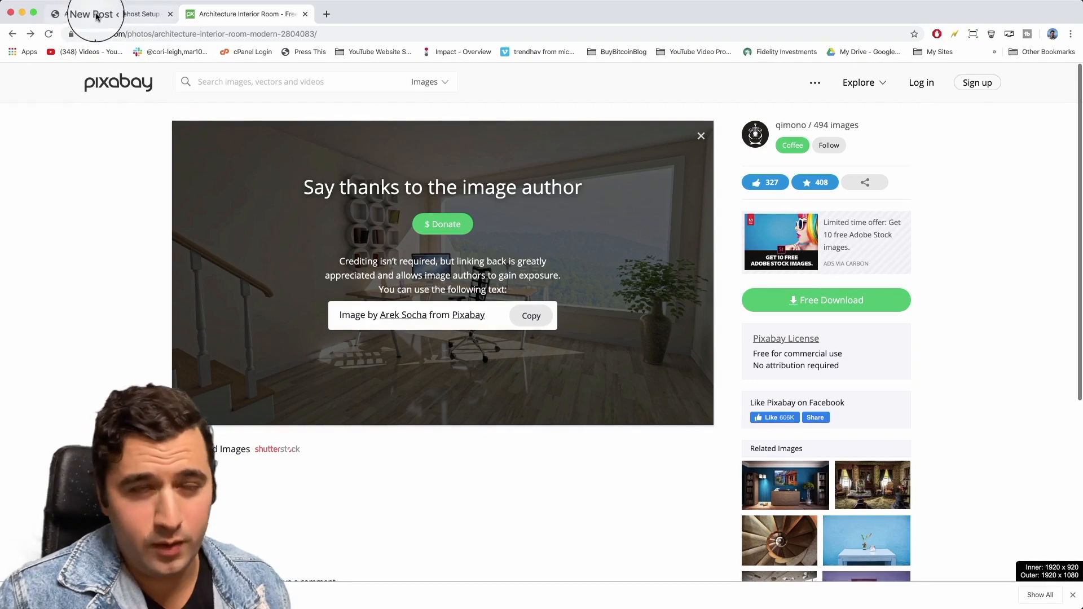
click(96, 16)
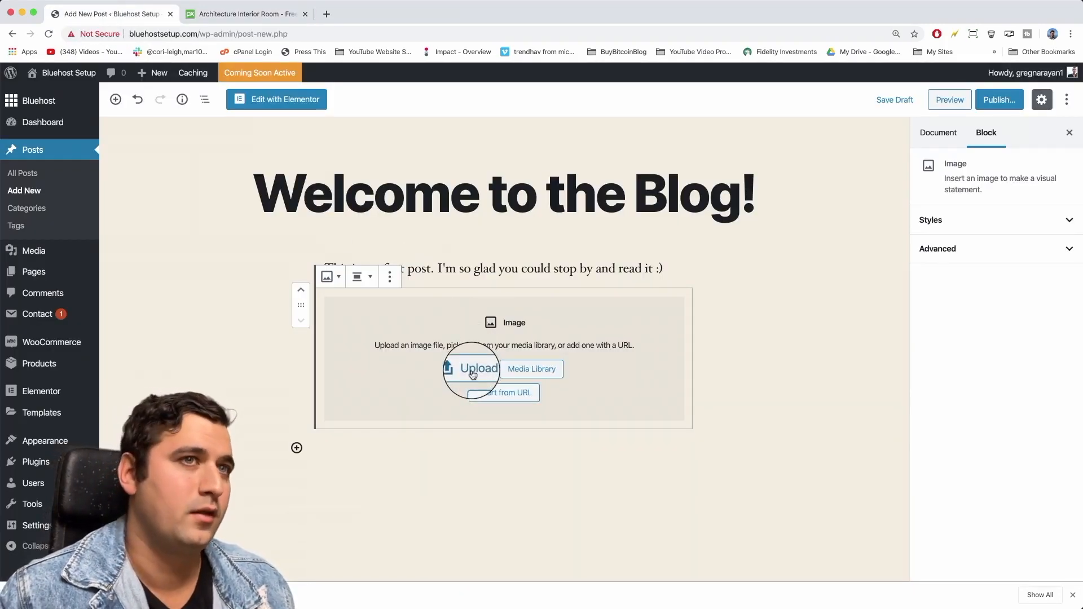
Upload cool office.jpg from the Desktop into the post's Image block.
click(472, 375)
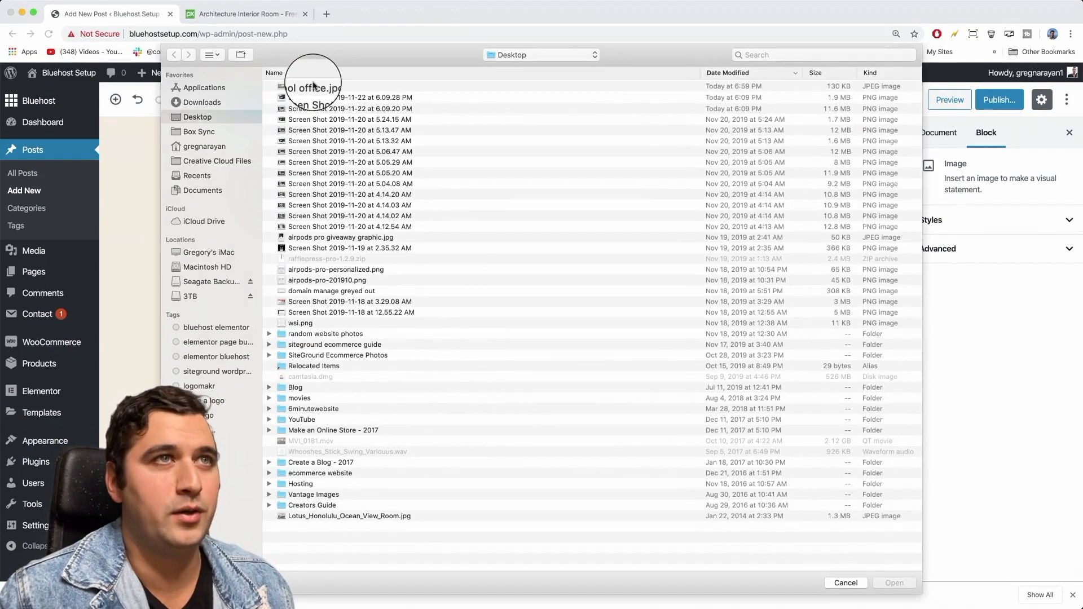
click(314, 86)
click(894, 583)
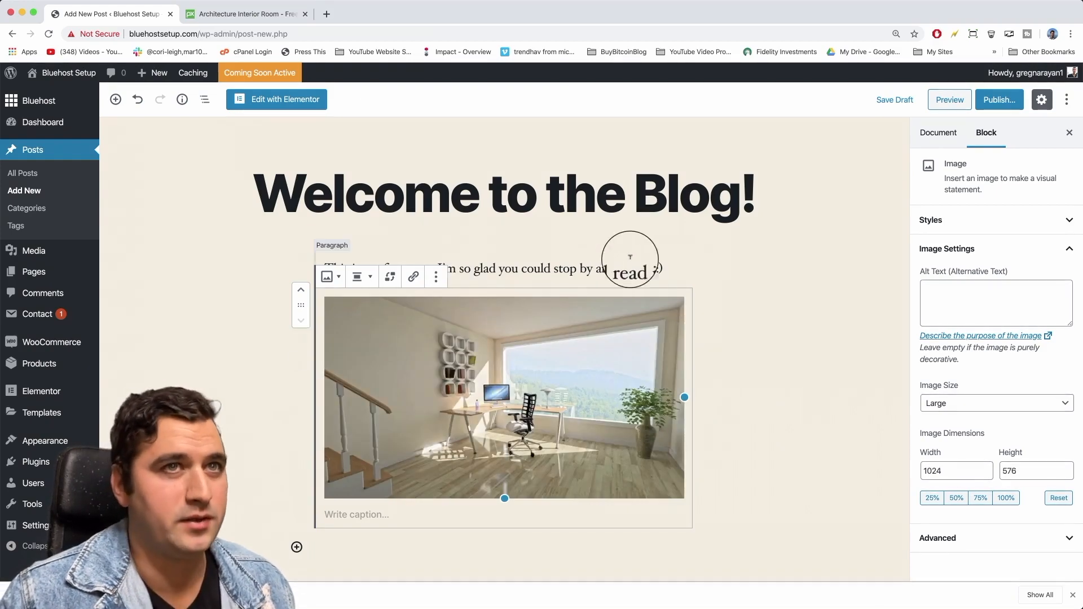
click(684, 270)
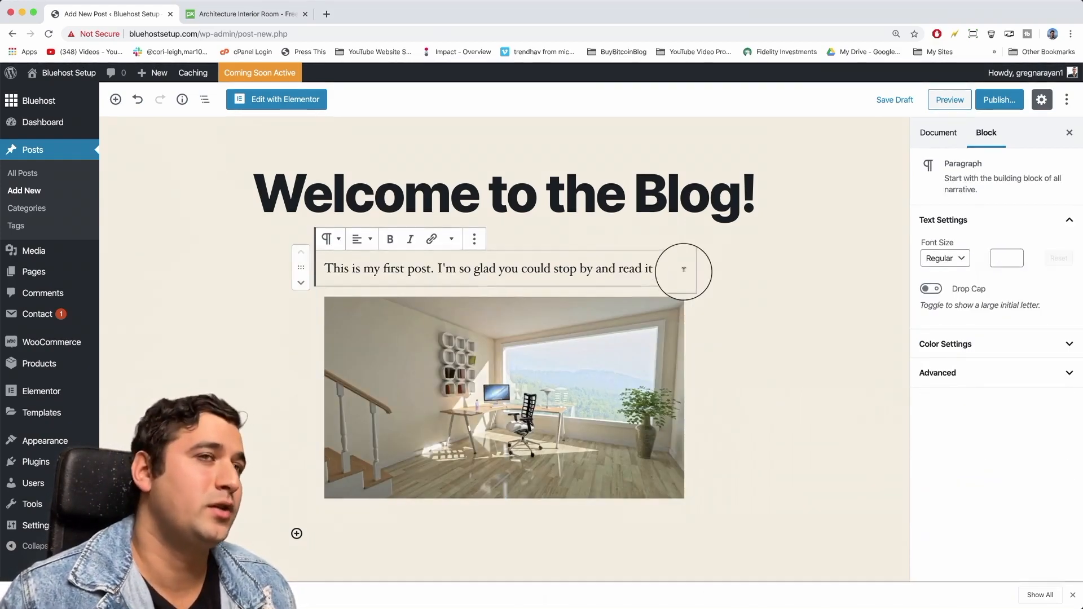
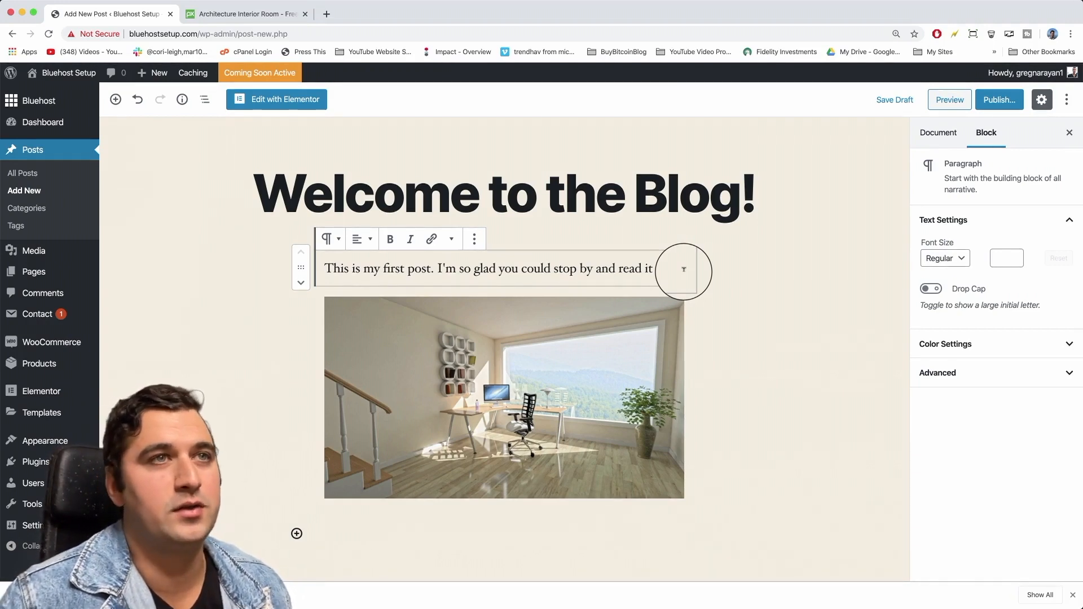
Add ' :)' and the line 'I'll leave you a picture of my cool new office.', then publish the post.
text(:))
key(Return)
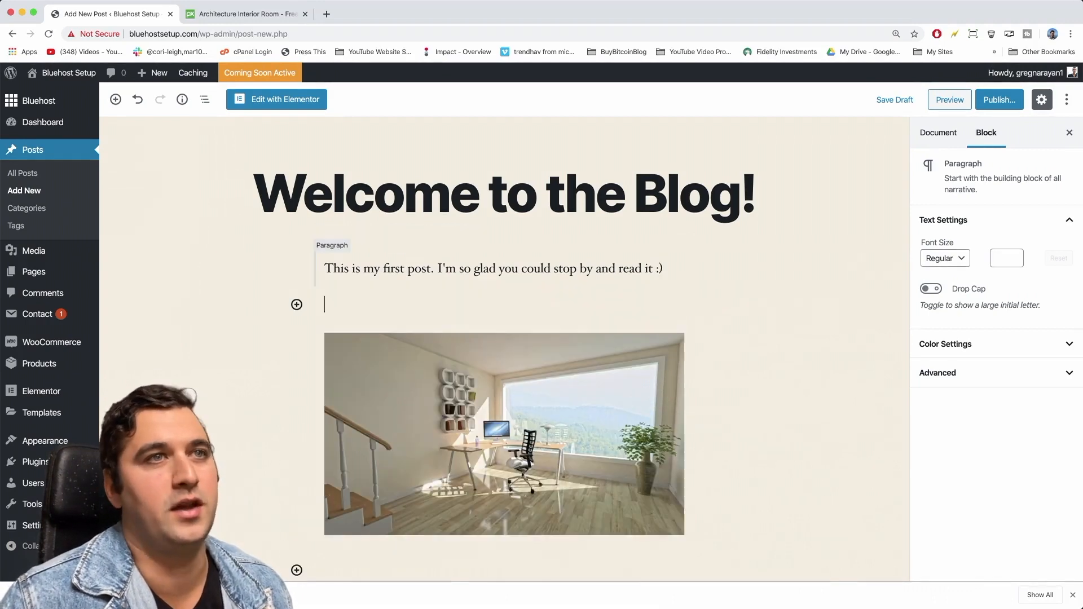
text(I'll leave you a )
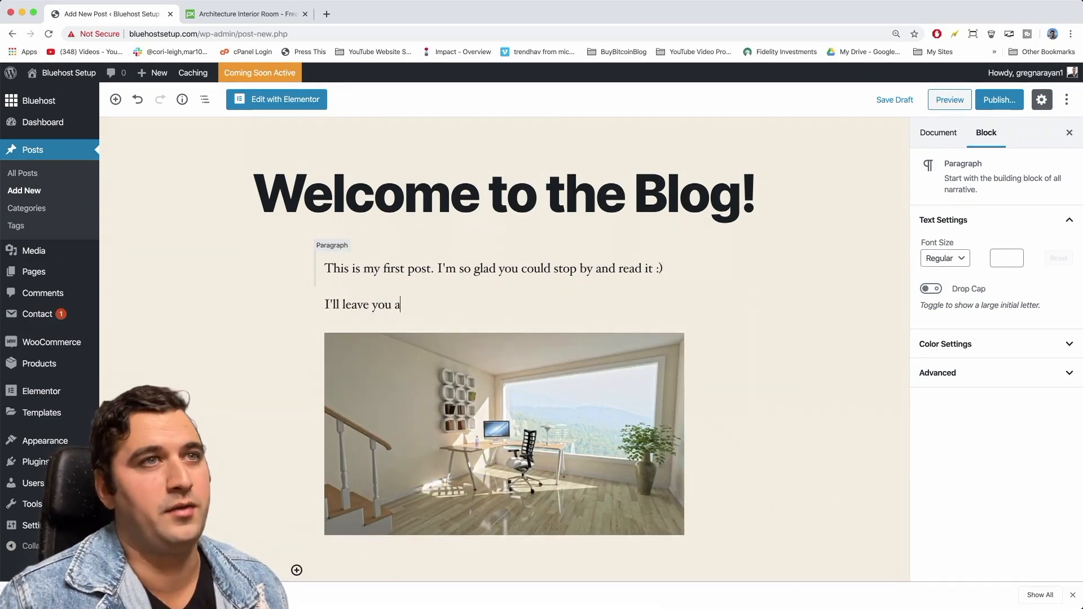
text(picture of )
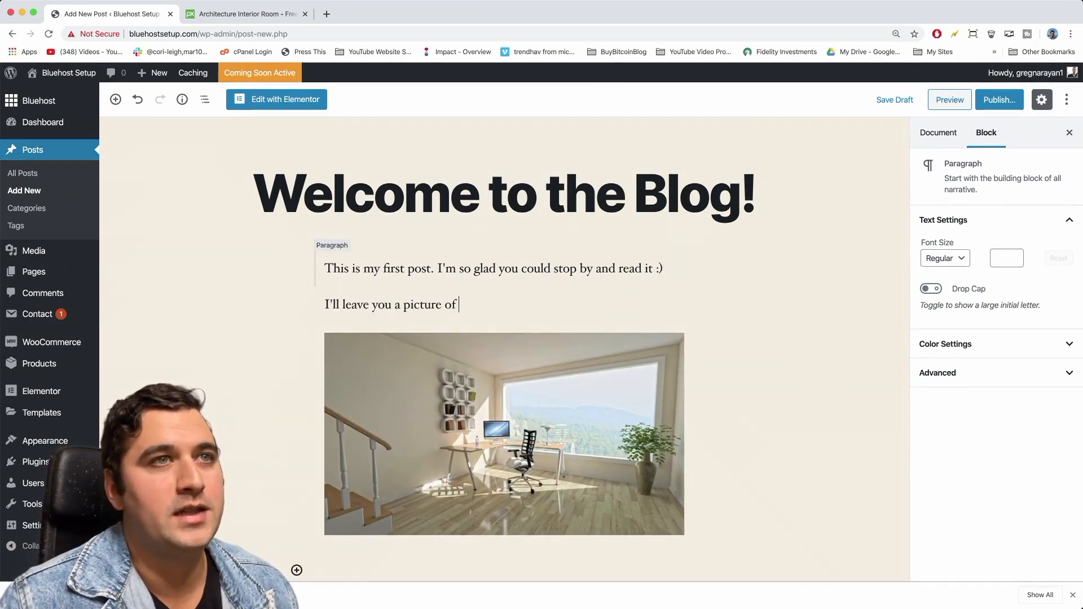
text(my cool new office)
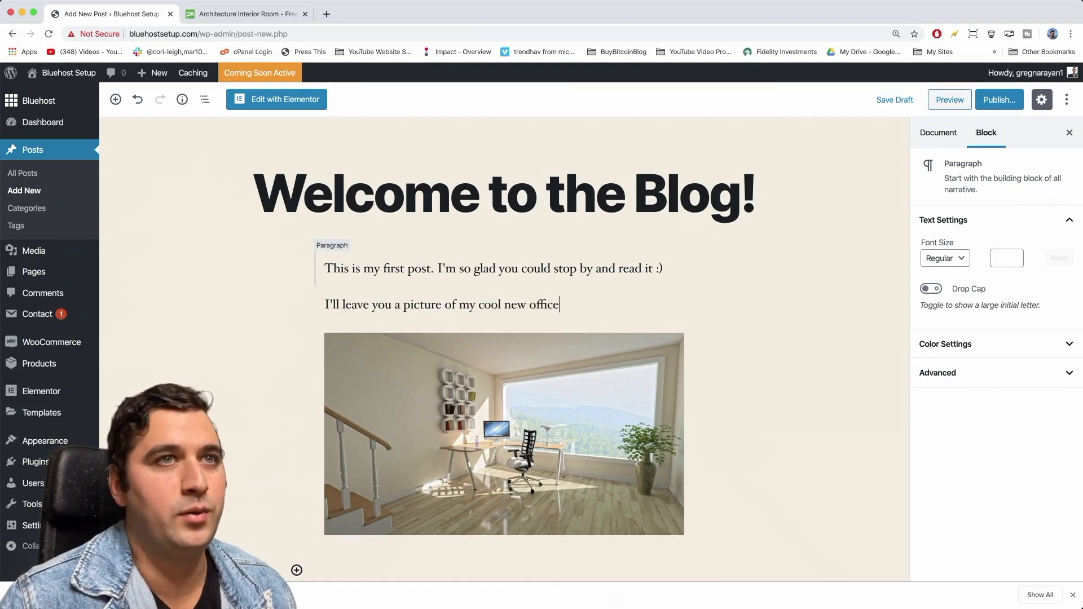
text(.)
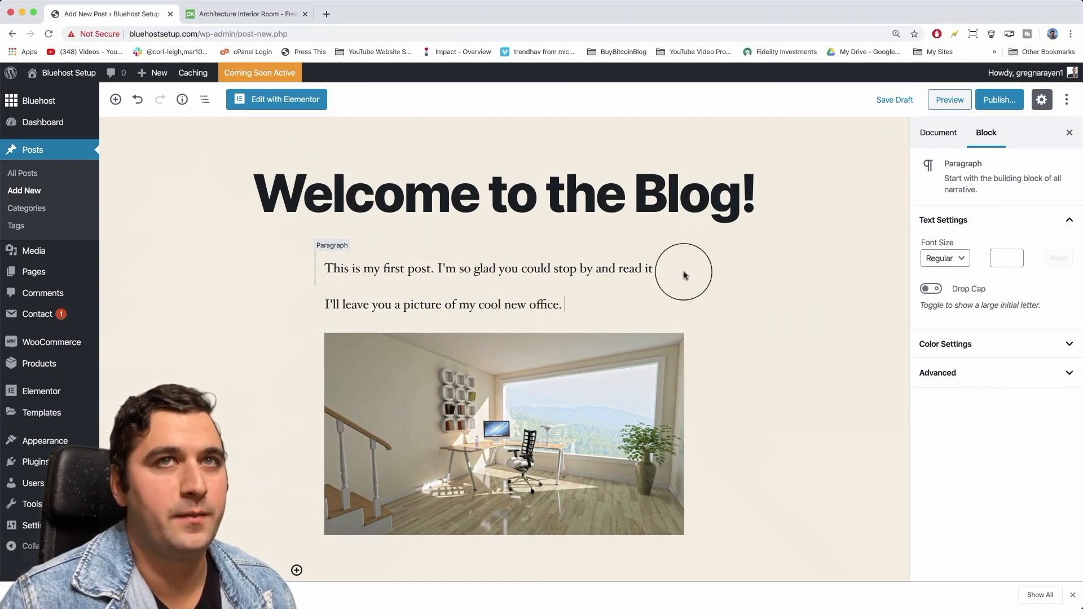
click(999, 100)
click(1002, 101)
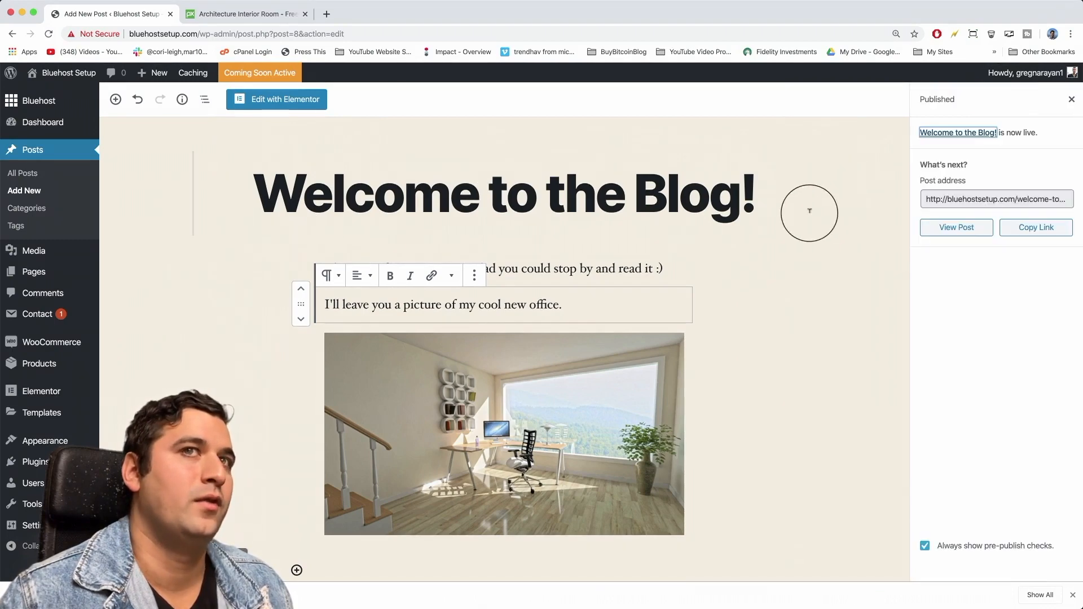
Open the published 'Welcome to the Blog!' post on the live site and scroll through it.
click(950, 229)
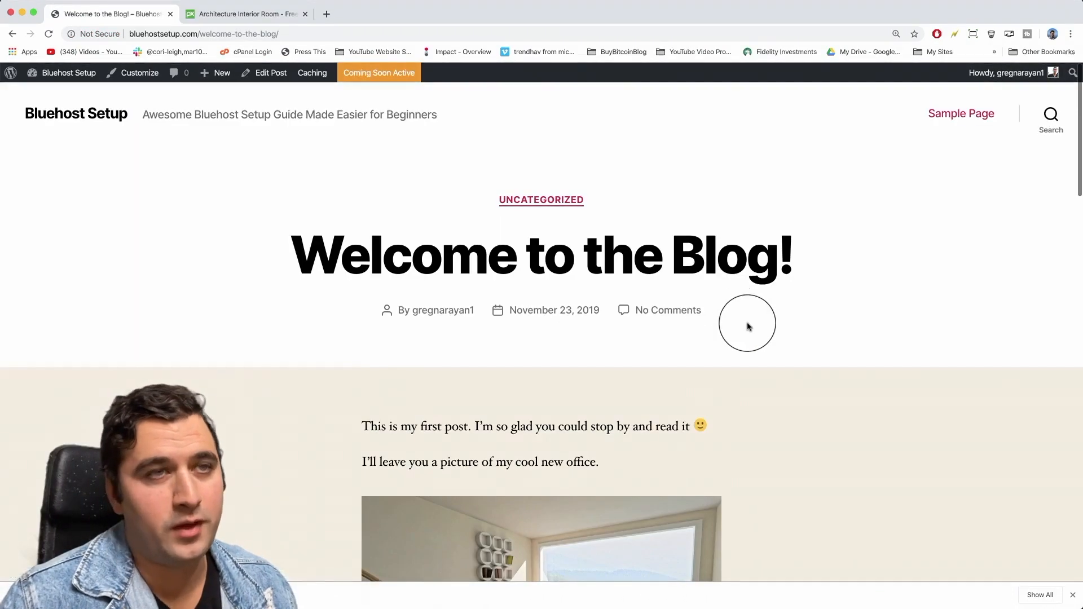
scroll(813, 399, down, 5)
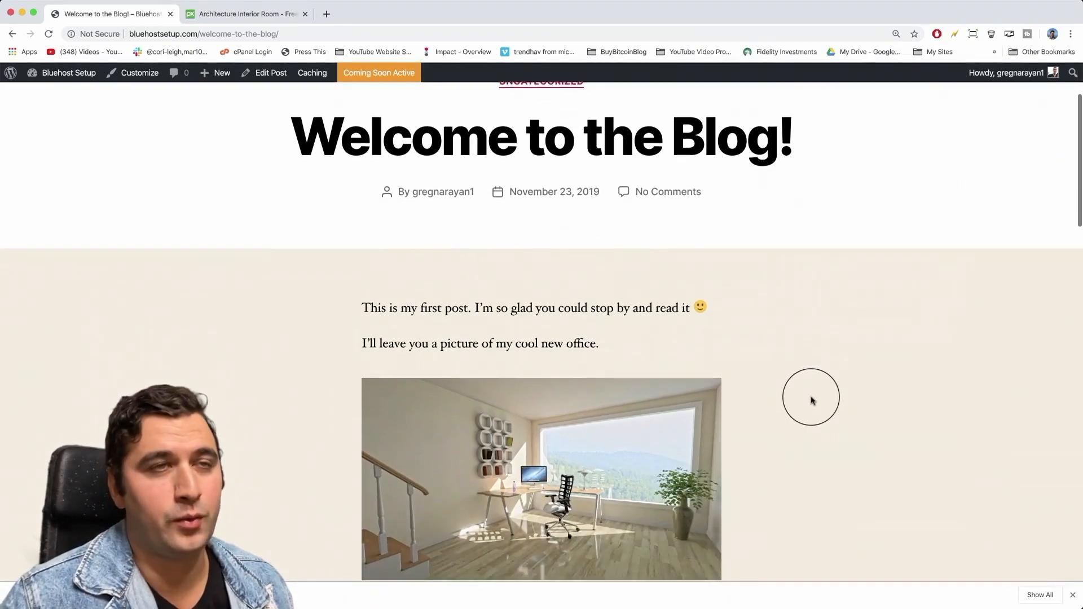
scroll(813, 400, down, 7)
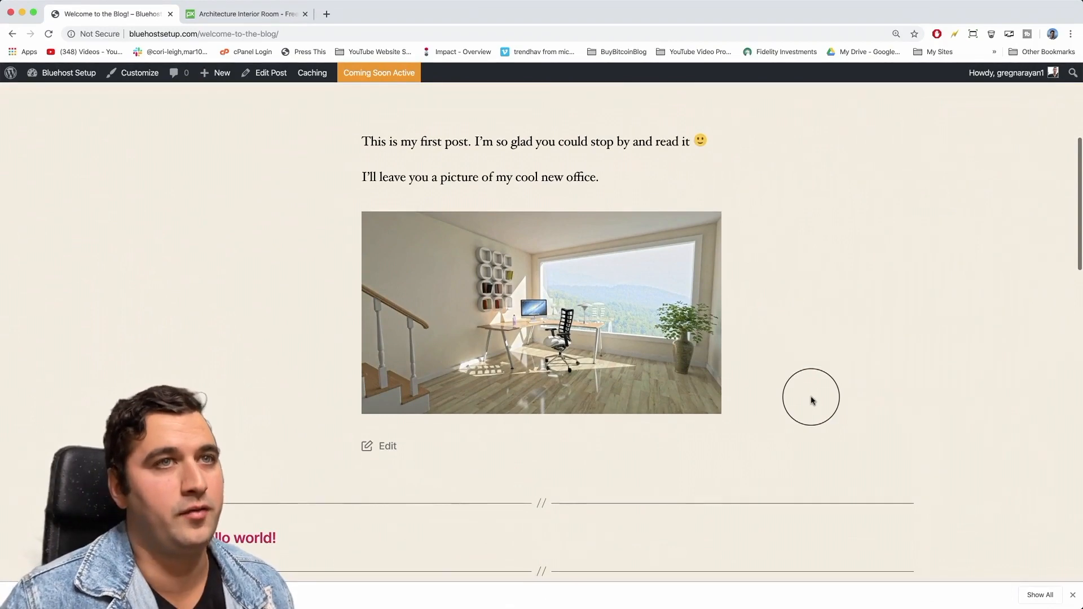
scroll(812, 399, up, 10)
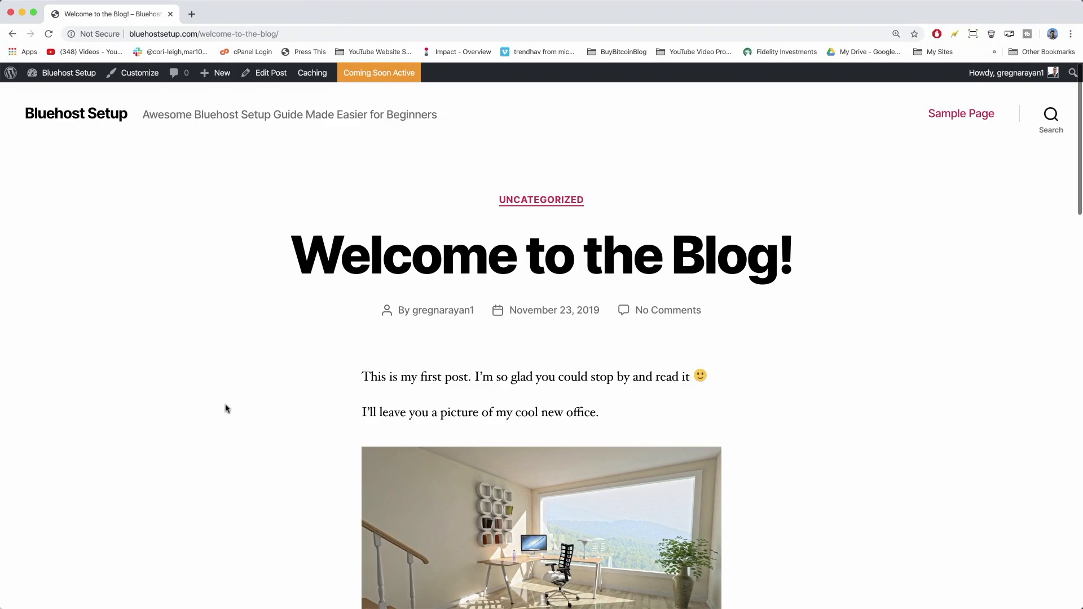
scroll(279, 382, down, 15)
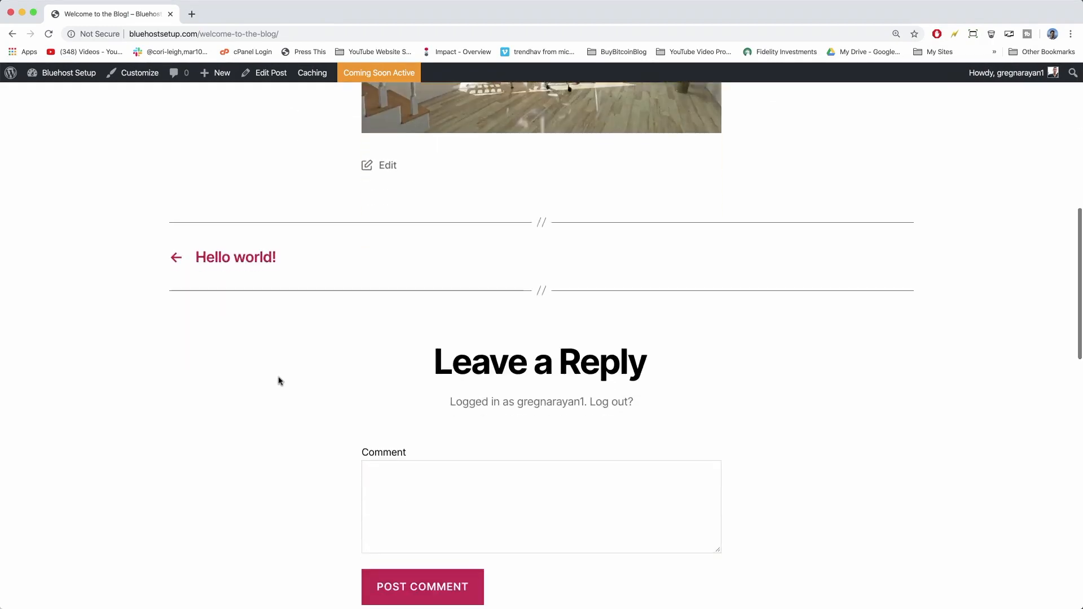
scroll(278, 382, down, 8)
scroll(279, 381, up, 20)
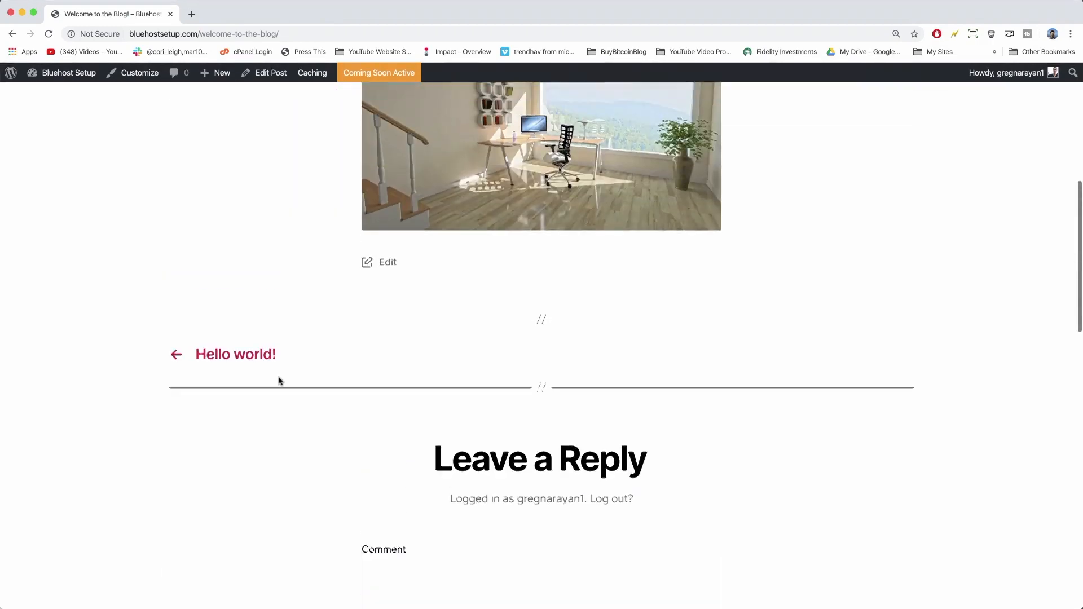
scroll(279, 382, up, 6)
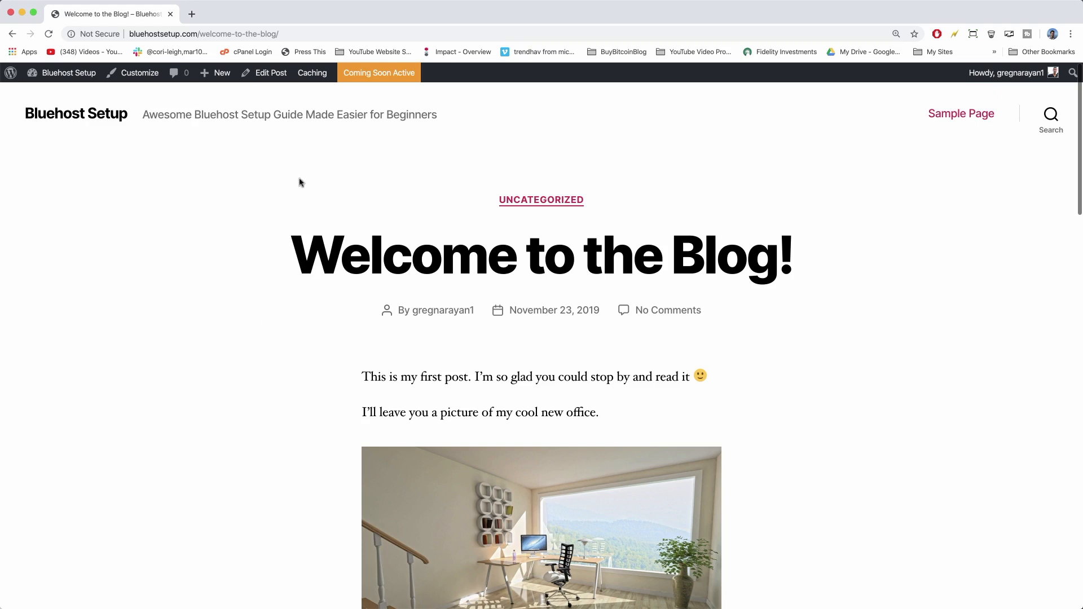
Look over the site's home page, then head back to the admin Dashboard.
click(98, 113)
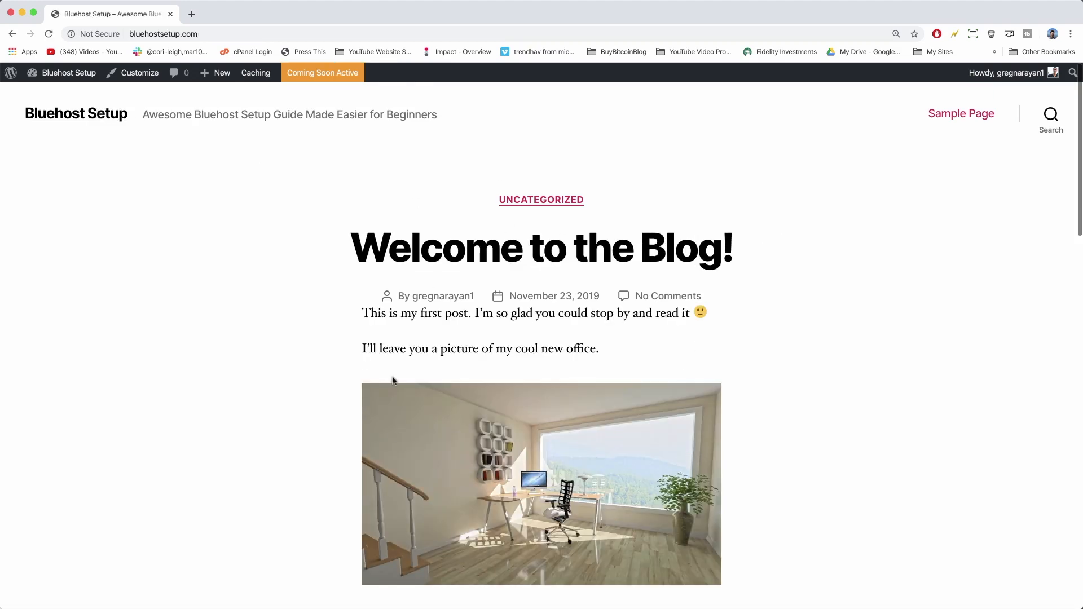
scroll(211, 289, down, 4)
scroll(205, 210, up, 4)
mouse_move(70, 77)
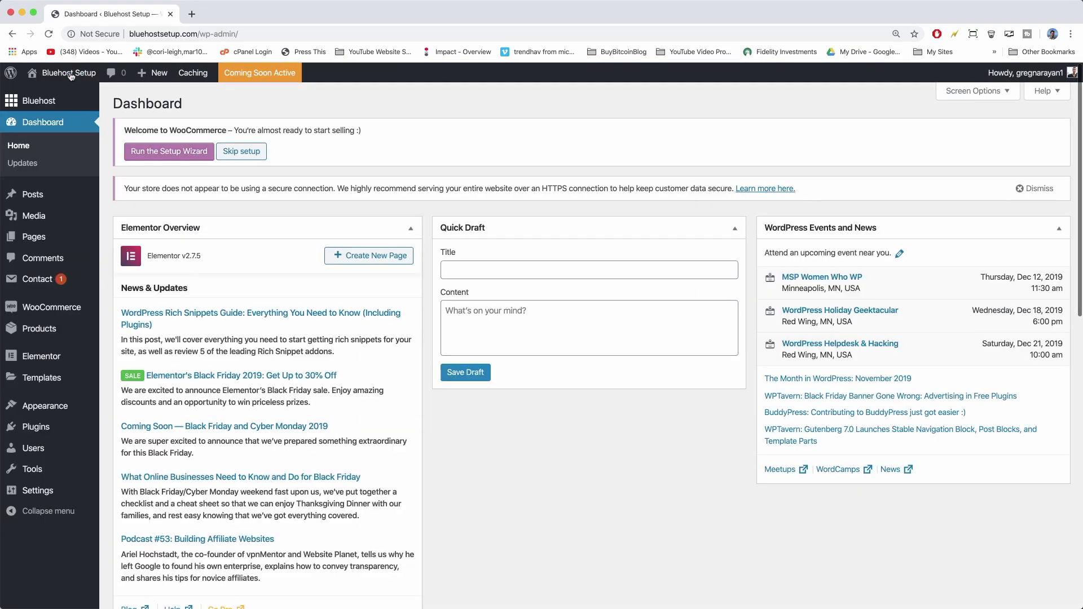
Create and publish an empty page titled 'Home'.
click(34, 237)
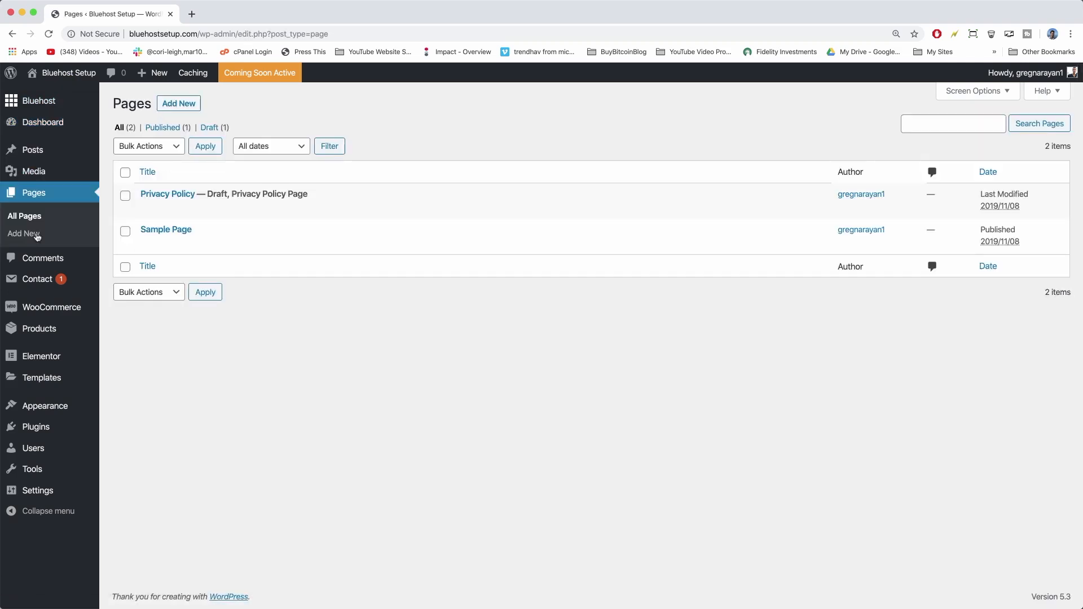
click(180, 105)
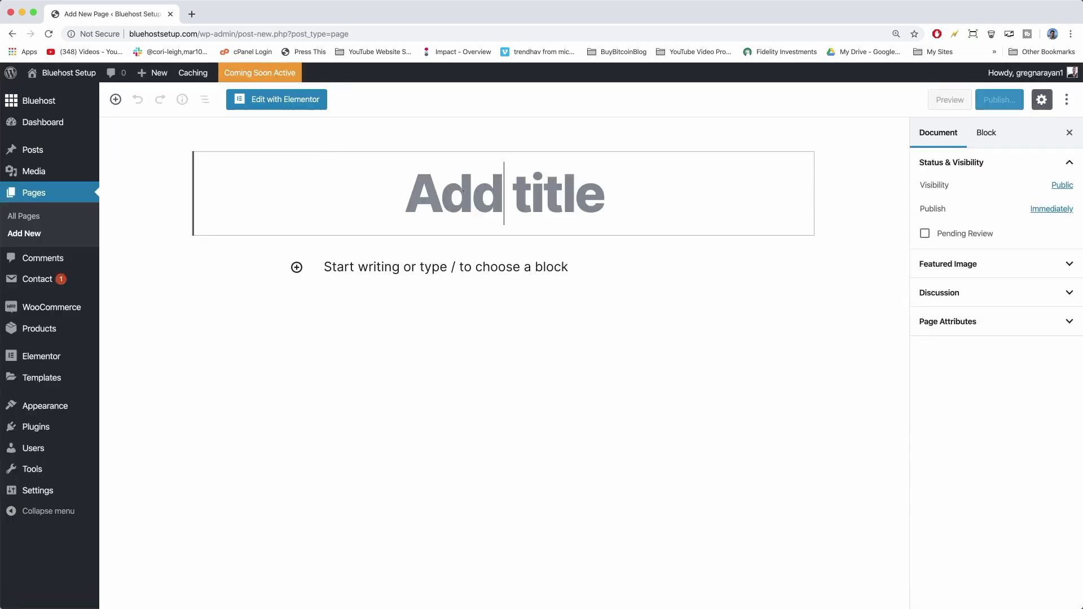
text(Home)
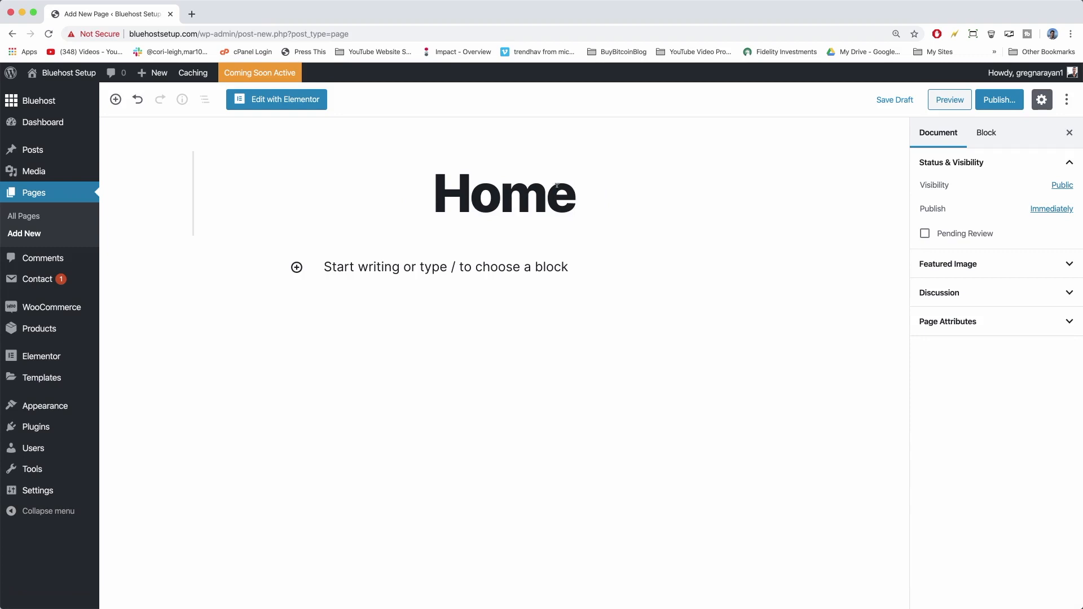
click(991, 107)
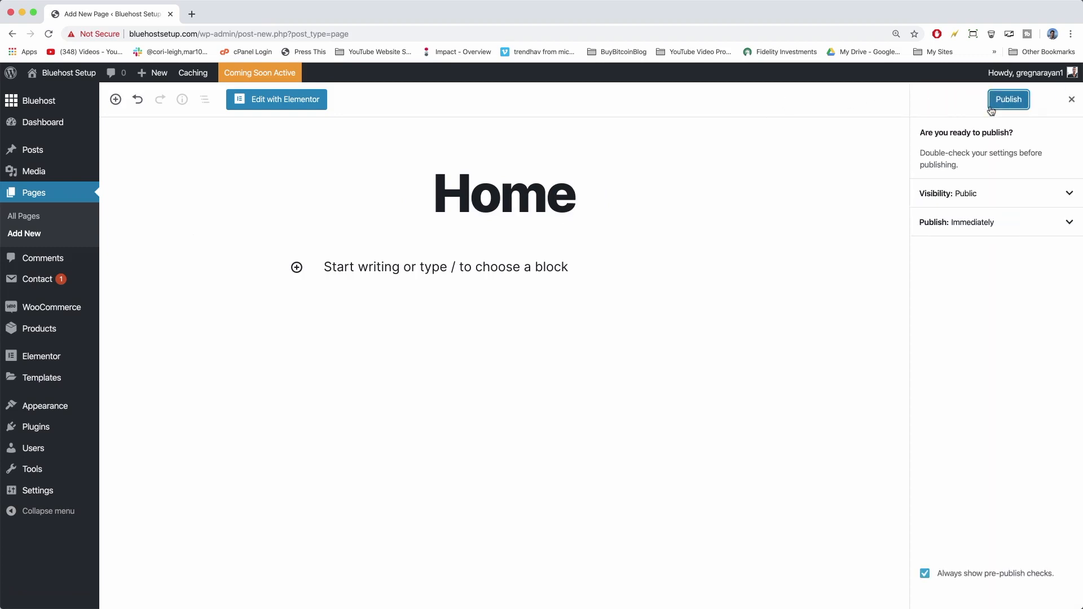
click(1009, 100)
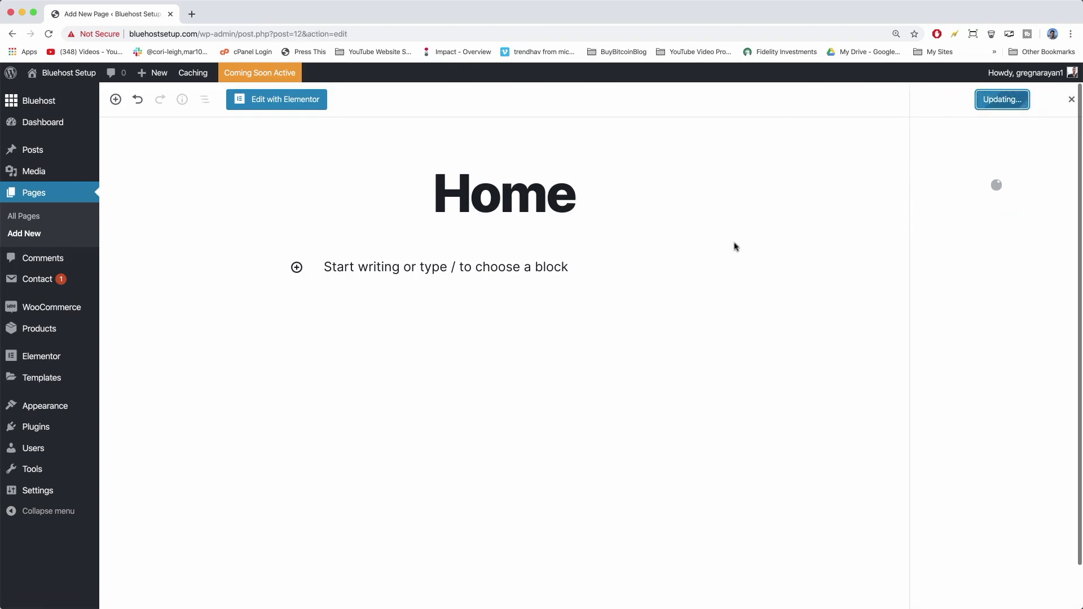
Create and publish a second empty page titled 'Blog'.
click(59, 205)
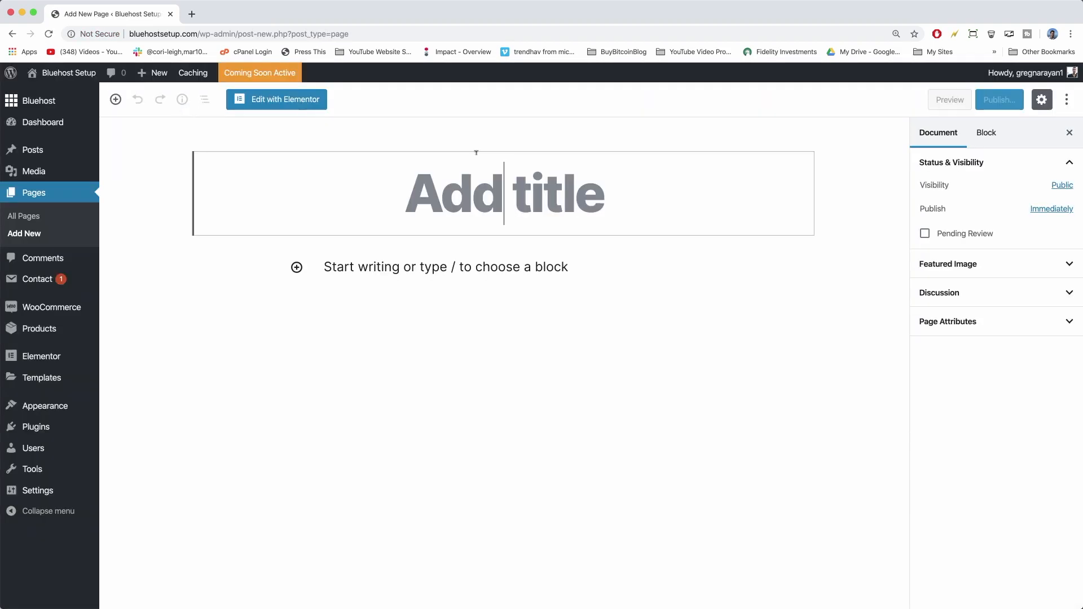
text(Blog)
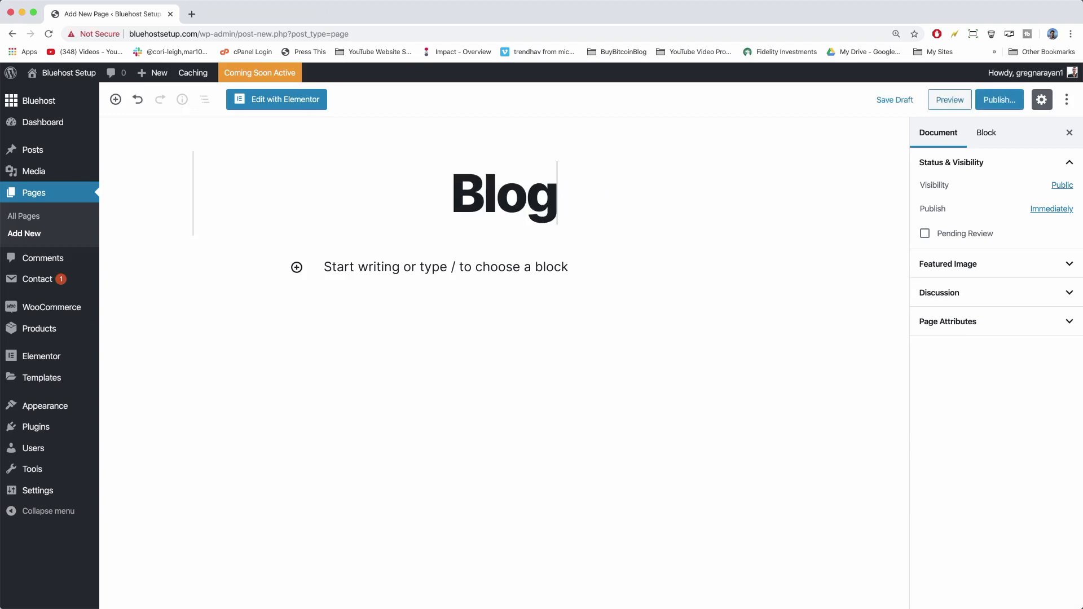
click(1000, 100)
click(999, 100)
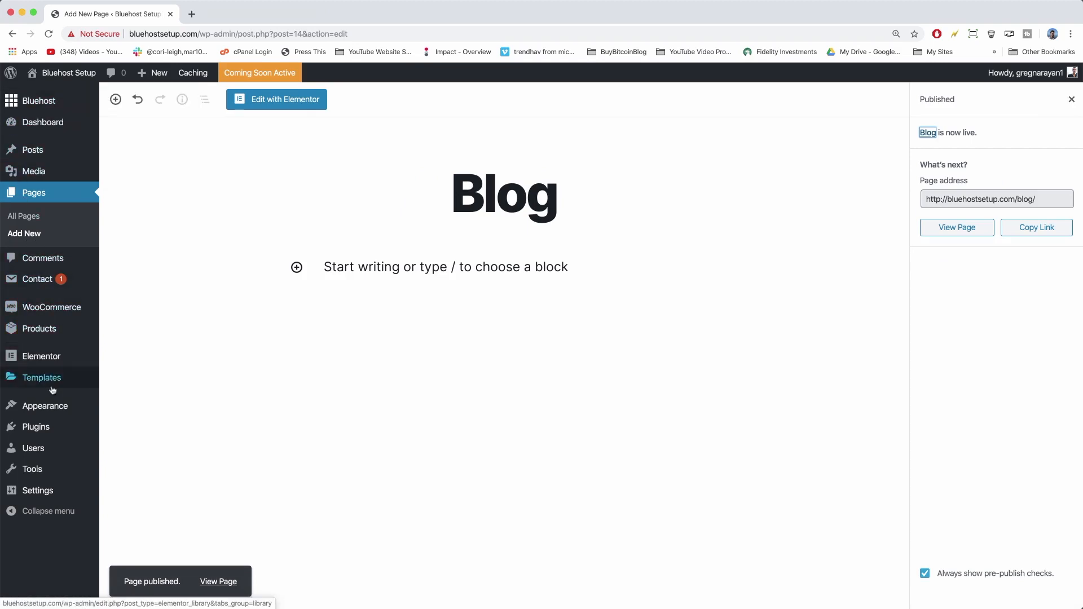
In Reading Settings, set a static homepage of Home and posts page of Blog, then view the site.
mouse_move(53, 495)
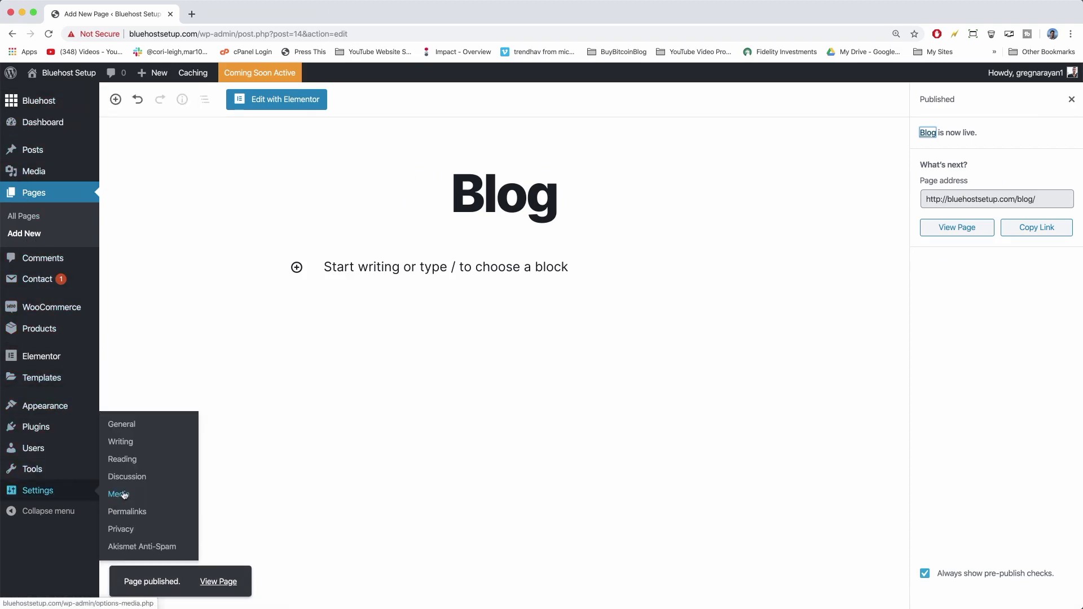
click(122, 462)
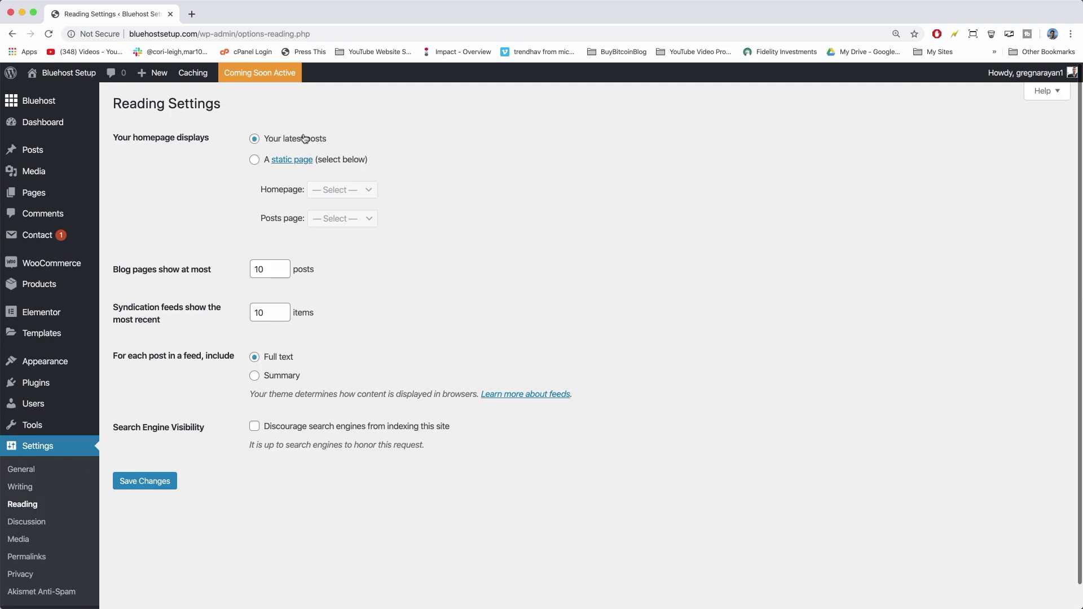
click(255, 160)
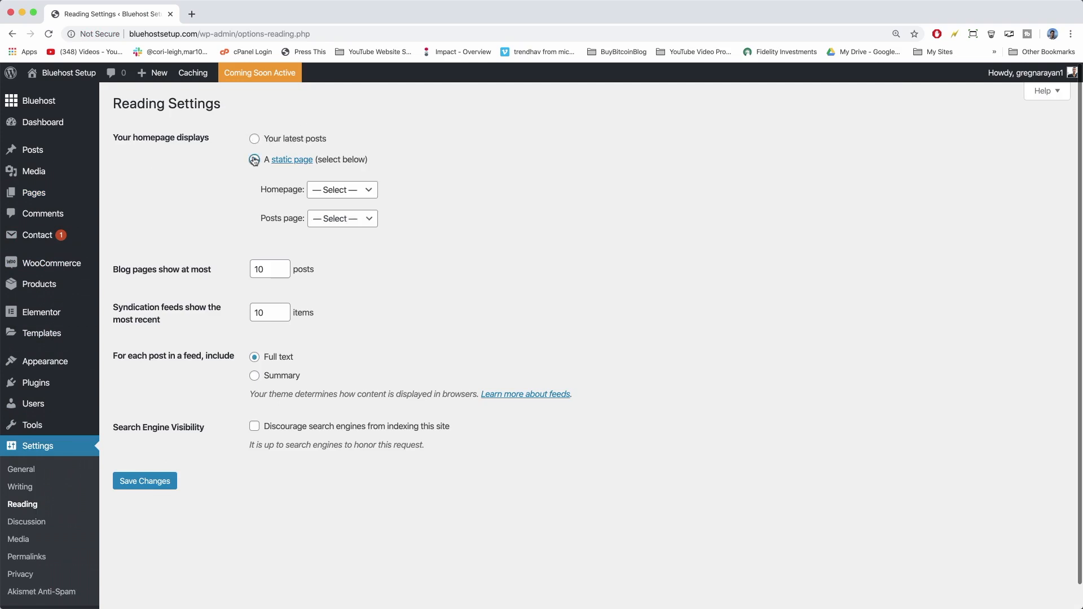
click(351, 190)
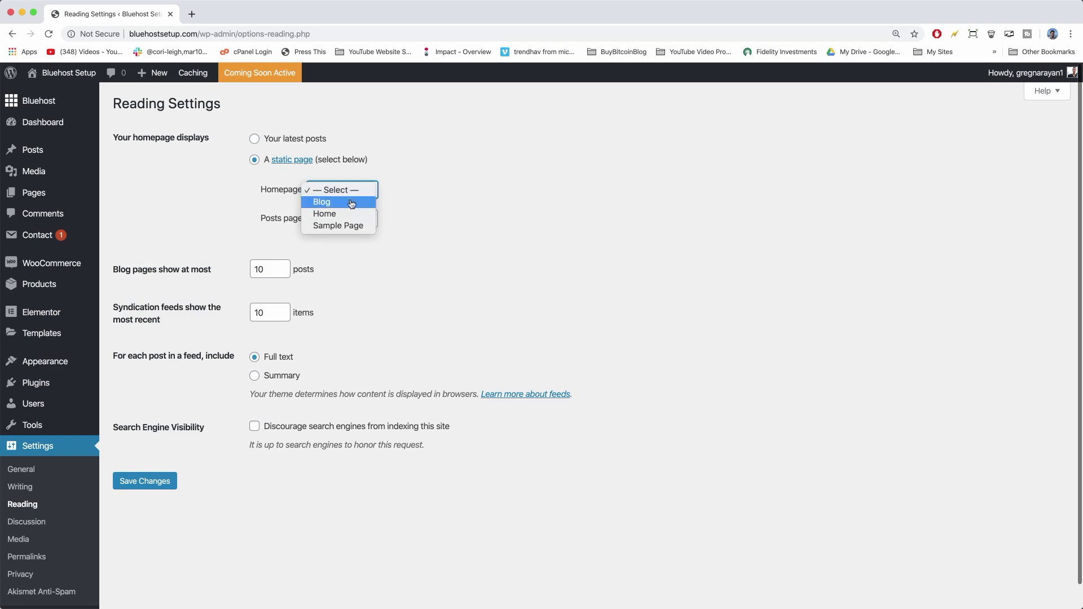
click(350, 214)
click(341, 218)
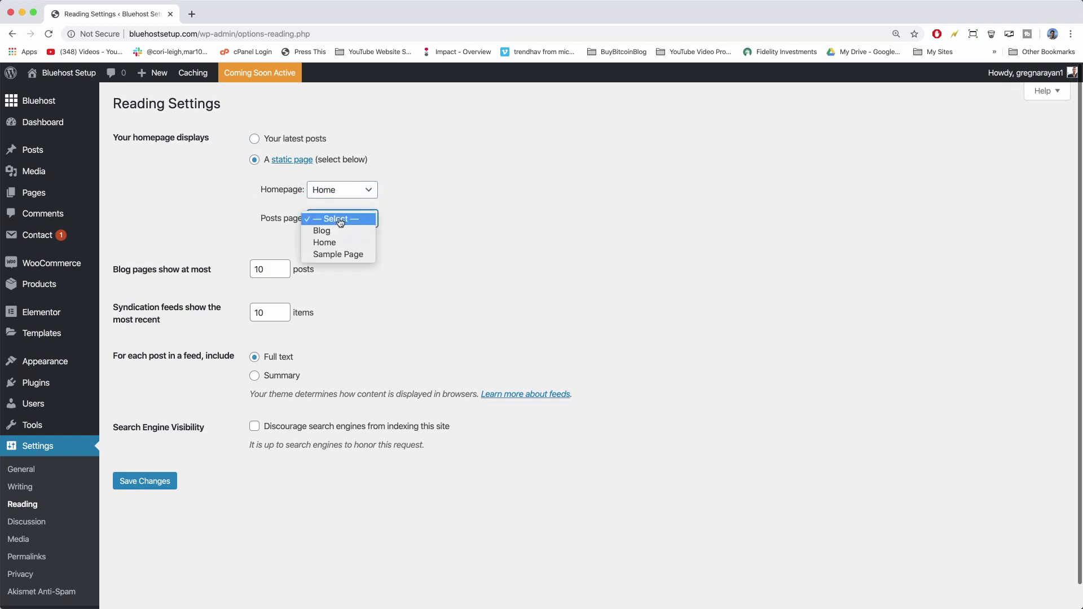
click(341, 230)
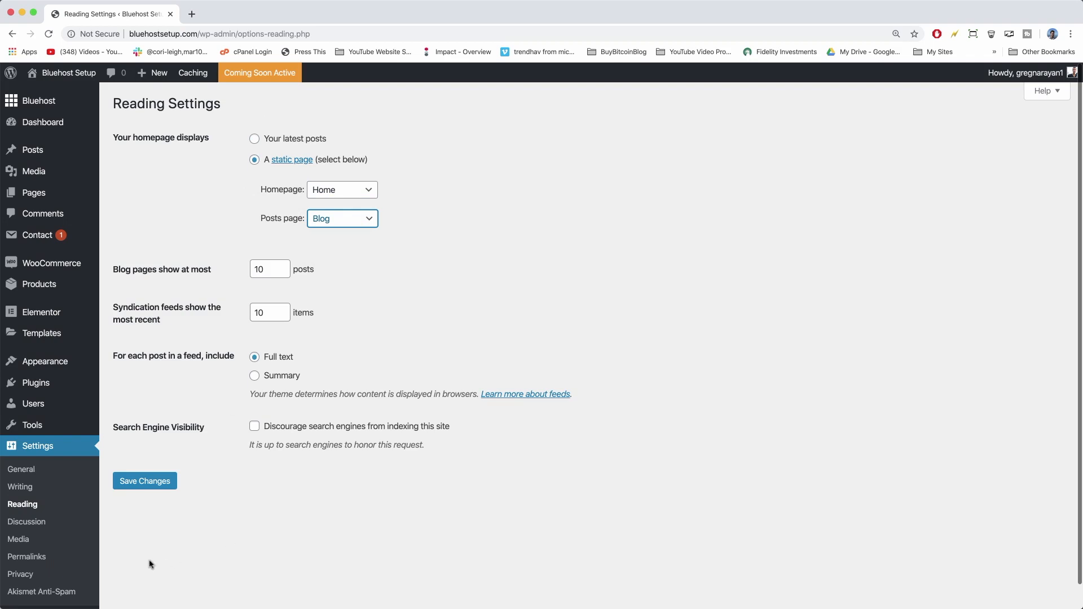
click(171, 487)
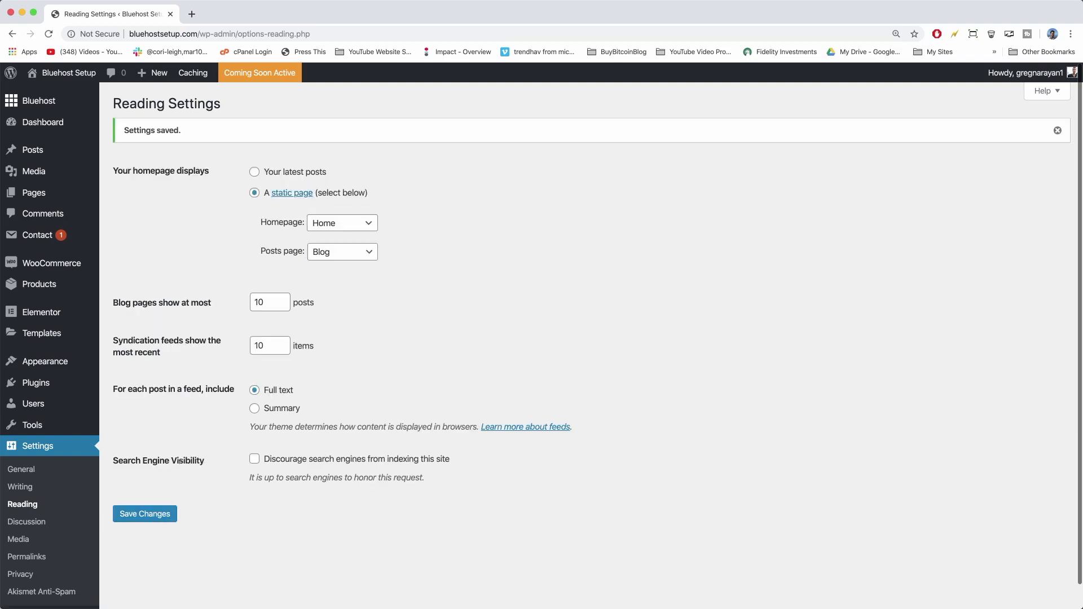
click(66, 75)
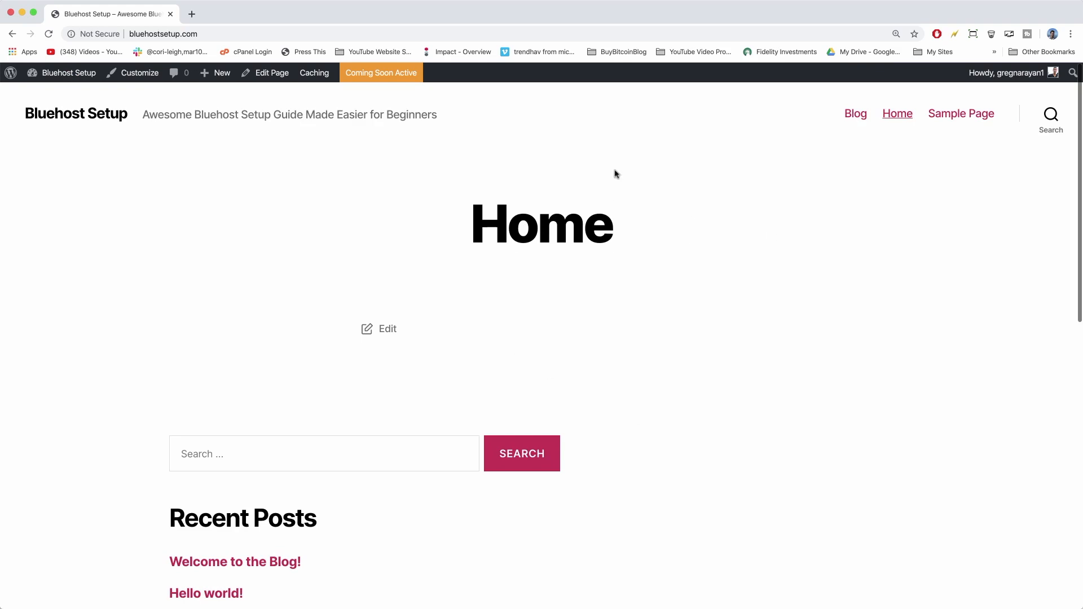
Load the Kinsta Twenty Twenty theme article in a new tab and scroll through it.
click(192, 14)
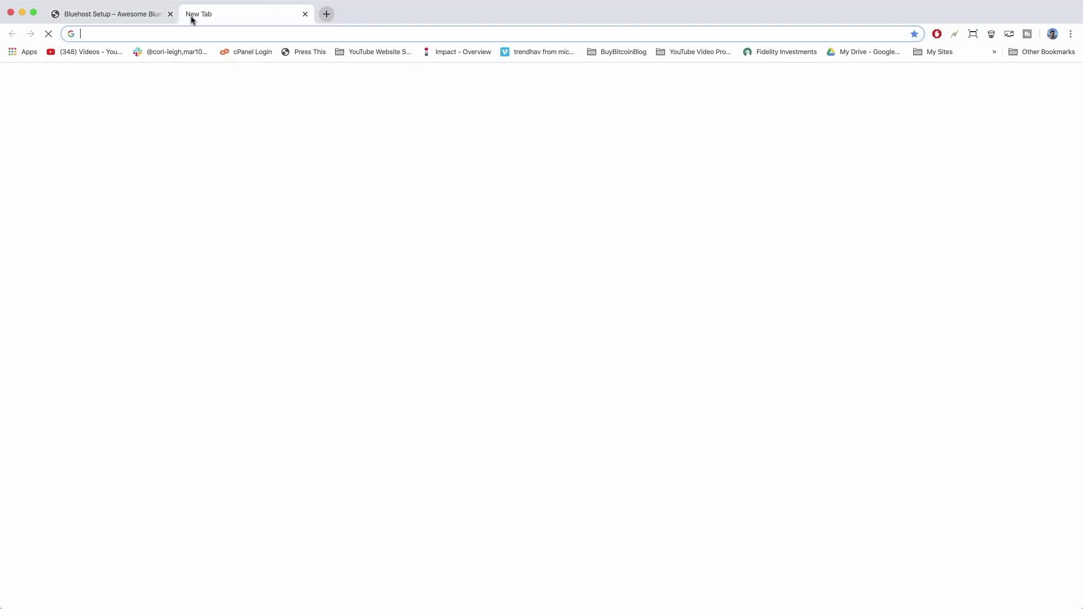
text(https://kinsta.com/blog/twenty-twenty-theme/)
key(Return)
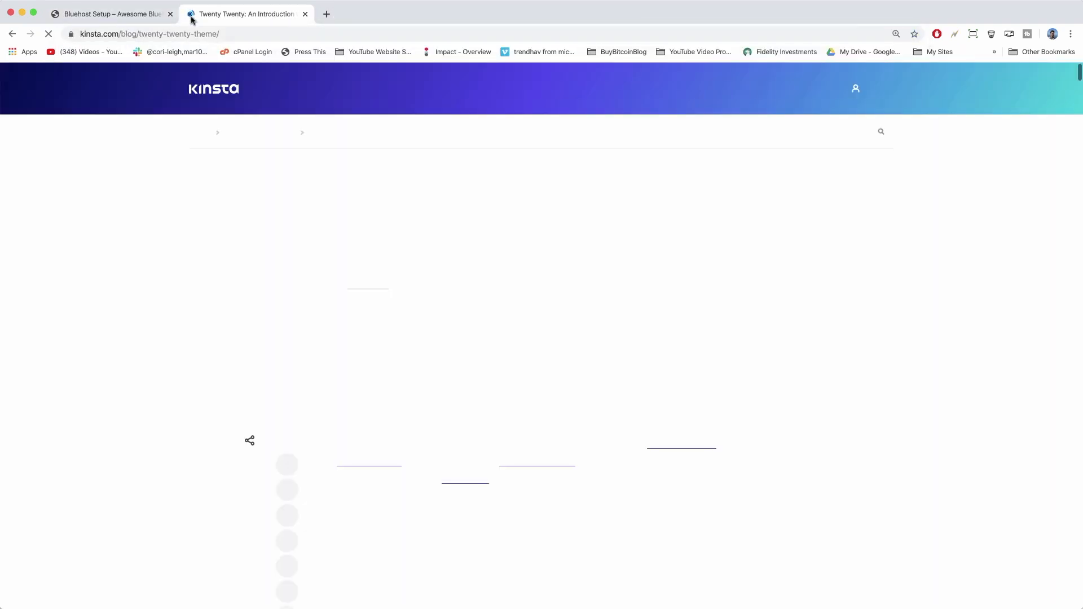
scroll(243, 295, down, 20)
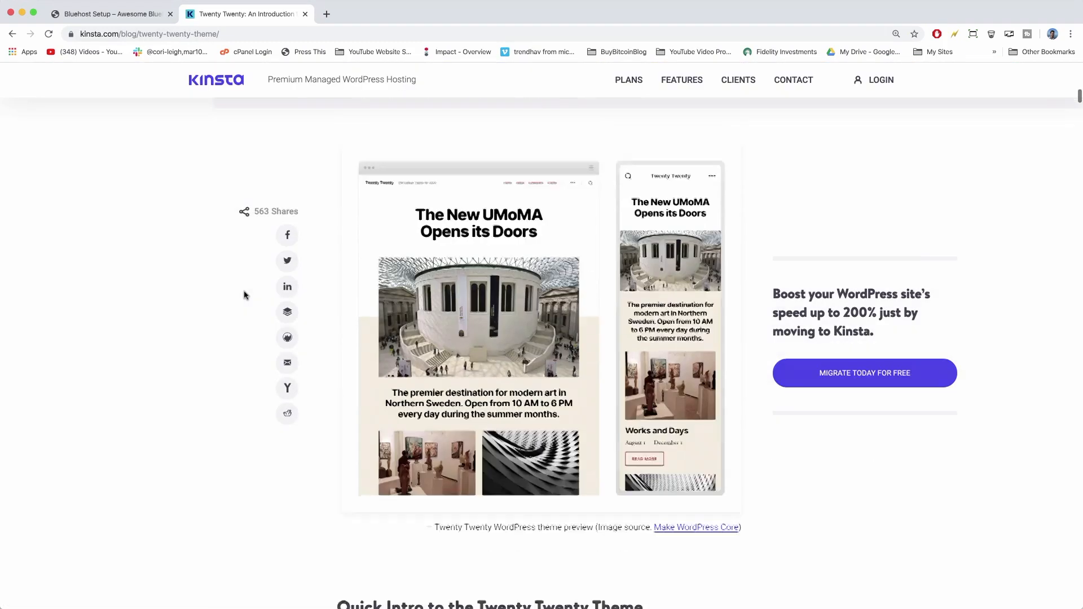
scroll(243, 295, down, 8)
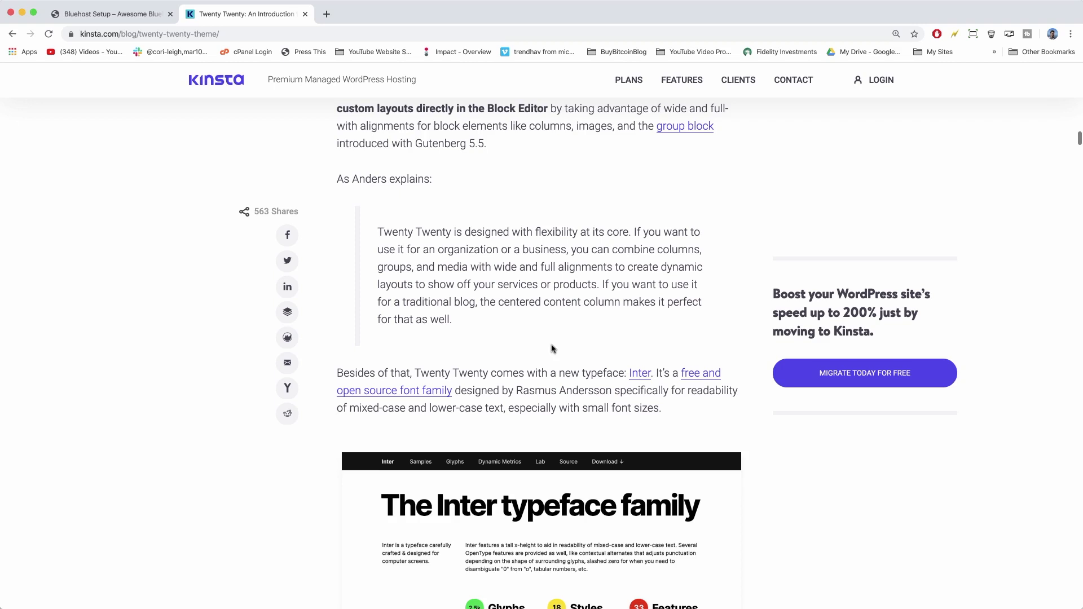
Open mashable.com in a new tab, browse the homepage and dismiss the notification prompt.
click(327, 14)
text(mashable.com)
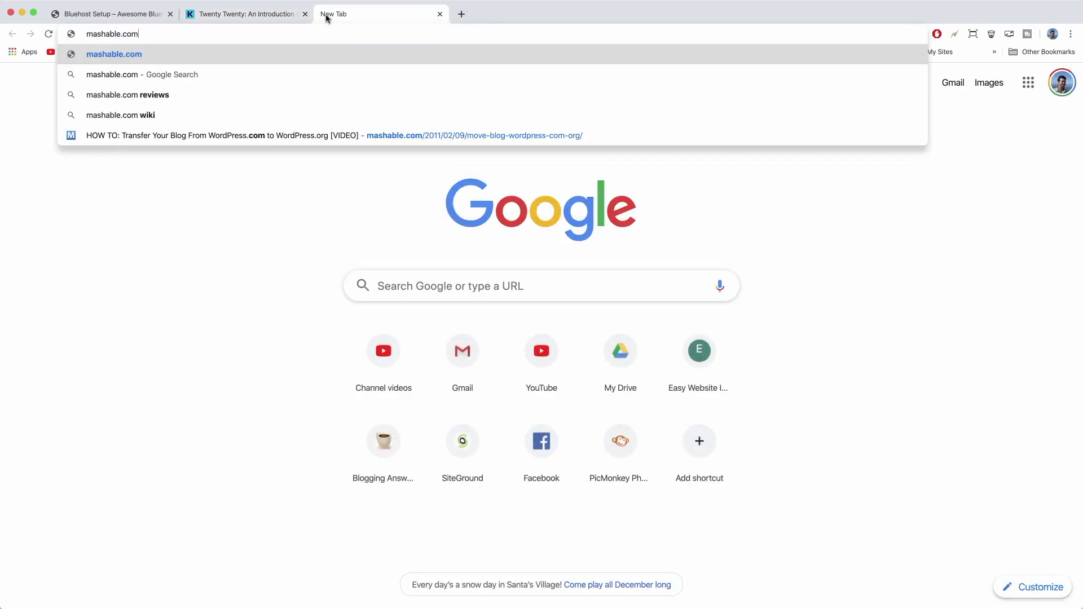
key(Return)
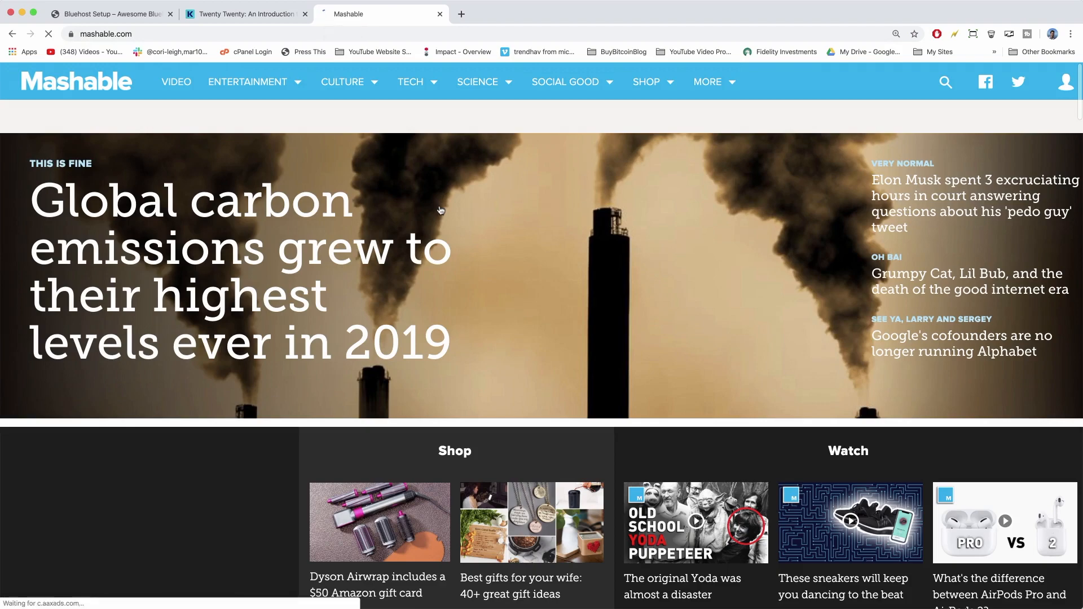
scroll(441, 210, down, 3)
scroll(441, 210, down, 2)
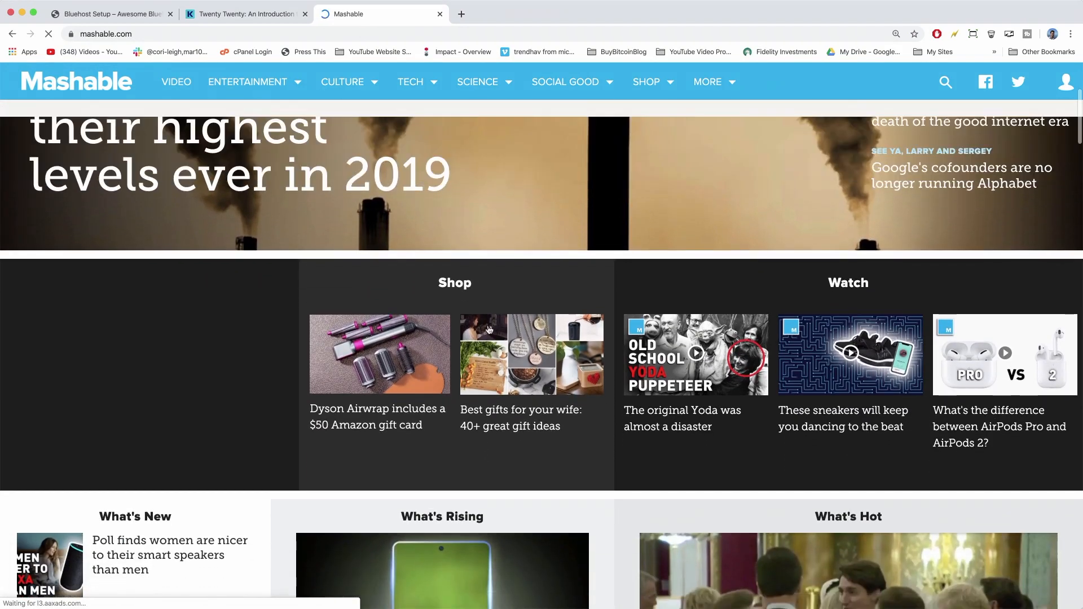
scroll(438, 296, down, 12)
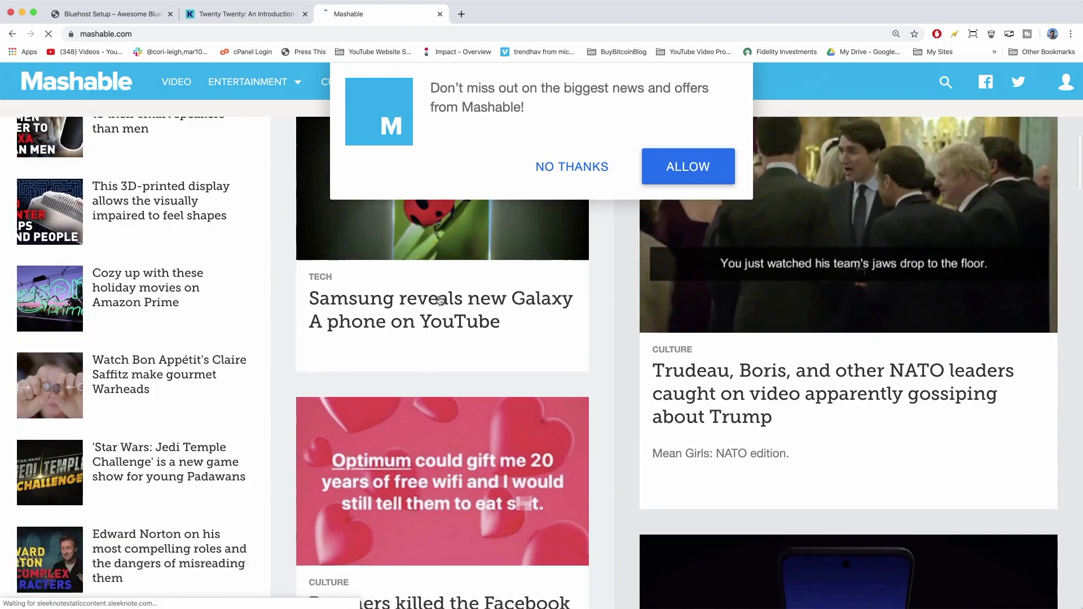
scroll(440, 299, down, 2)
click(599, 168)
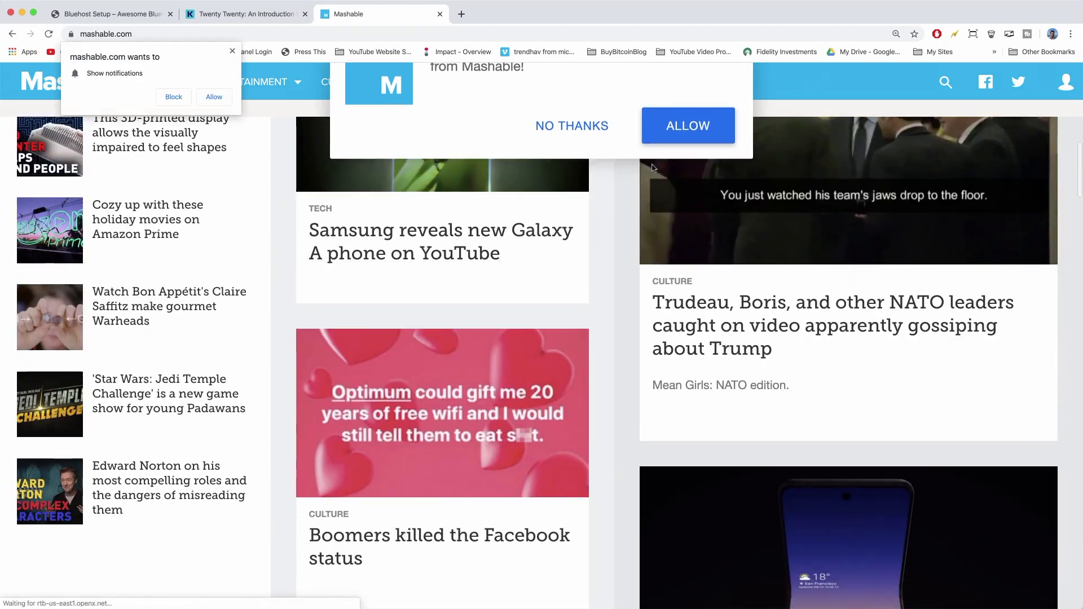
Scroll through the Warheads video article, then return to editing the Home page.
click(137, 305)
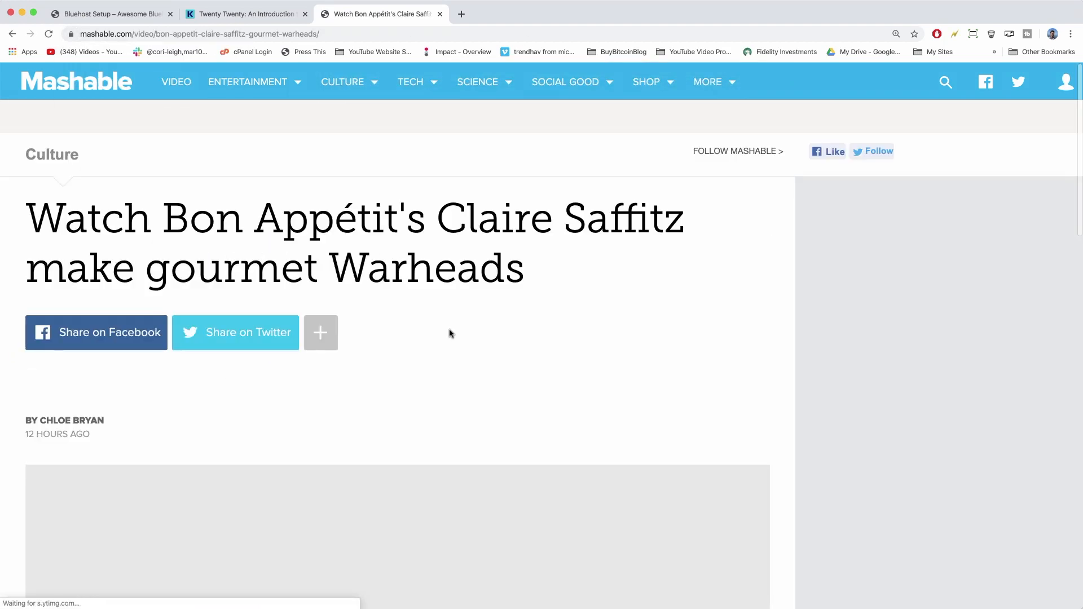
scroll(449, 333, down, 10)
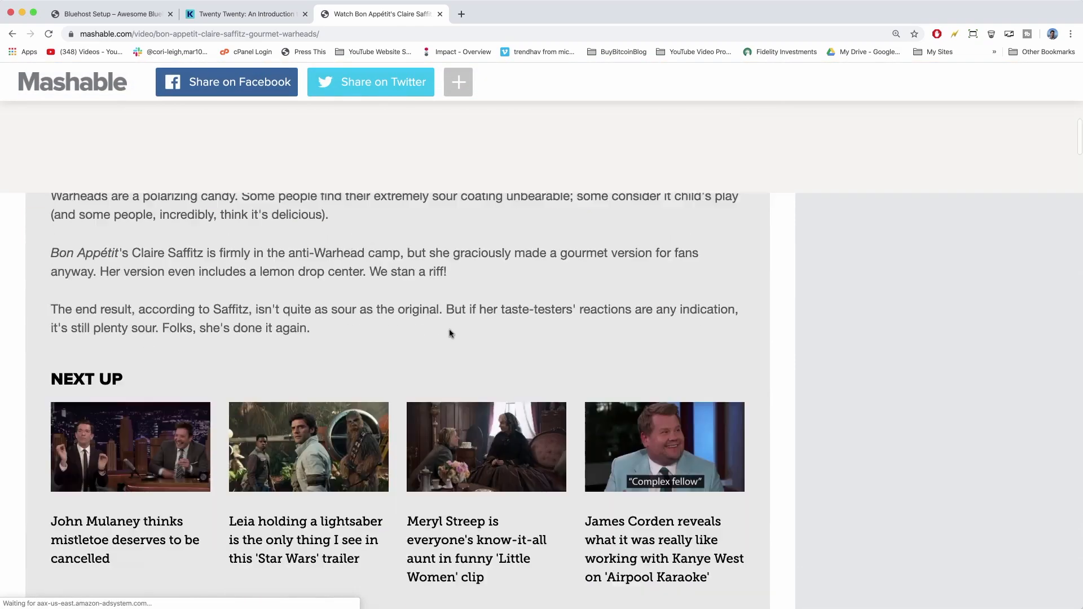
scroll(449, 333, down, 12)
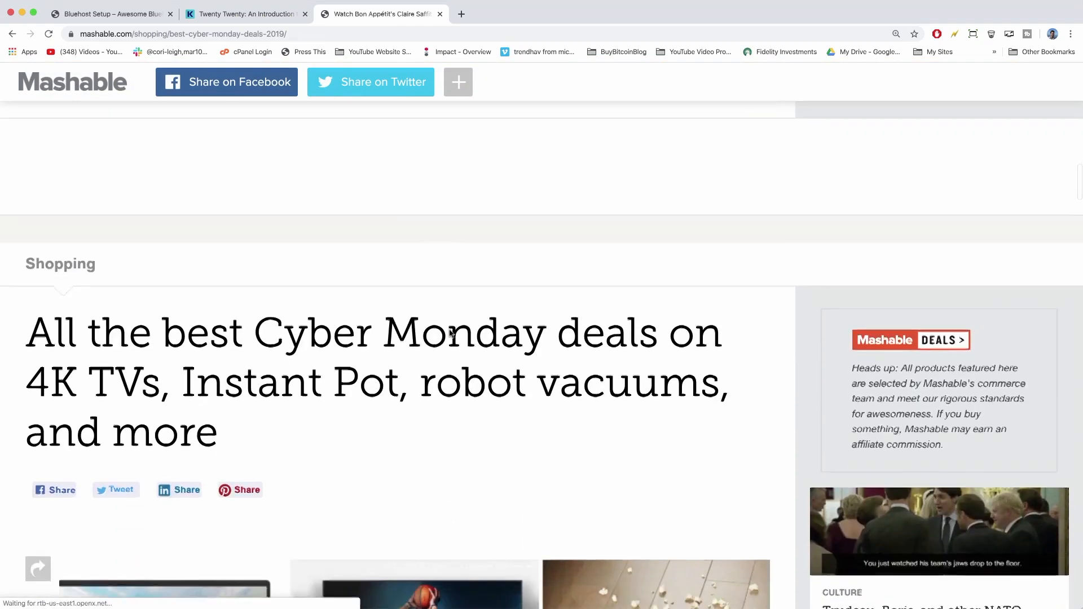
scroll(450, 334, up, 20)
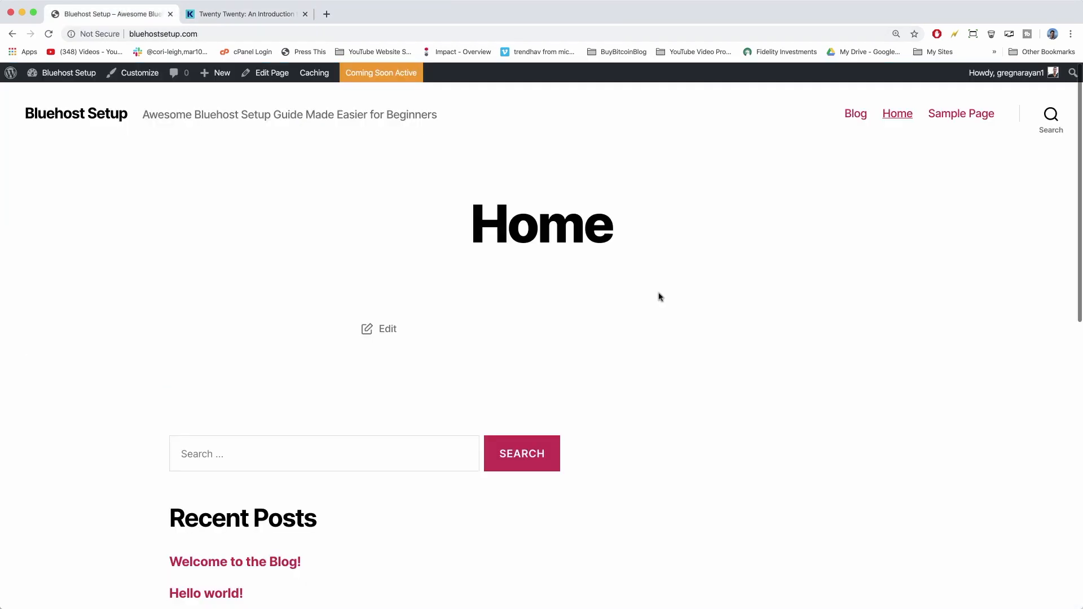
click(271, 78)
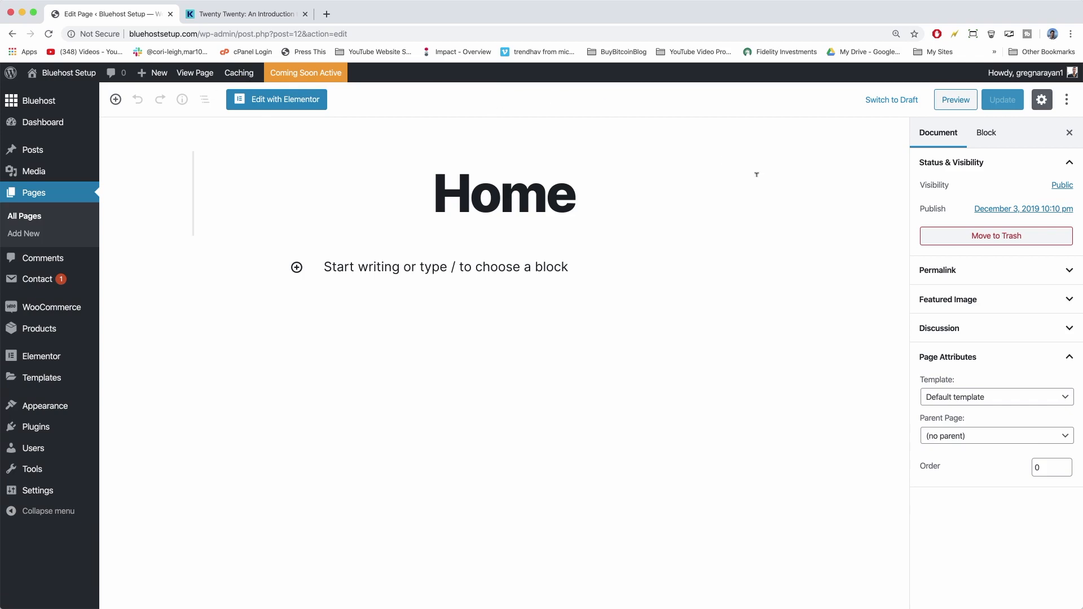
Set the Home page template to Cover Template, update the page, and view it live.
click(1071, 361)
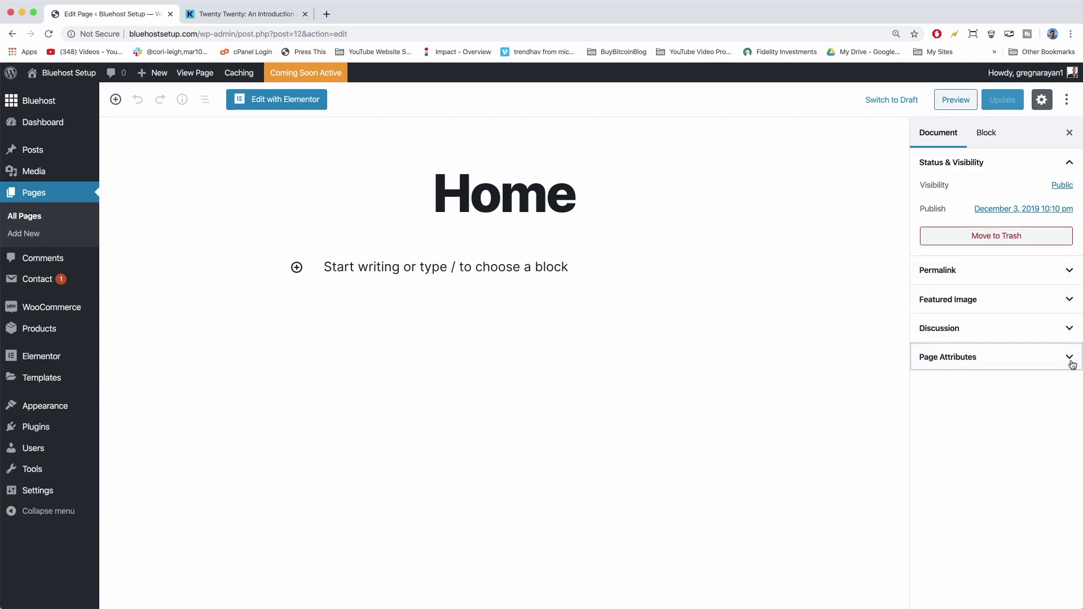
click(1071, 361)
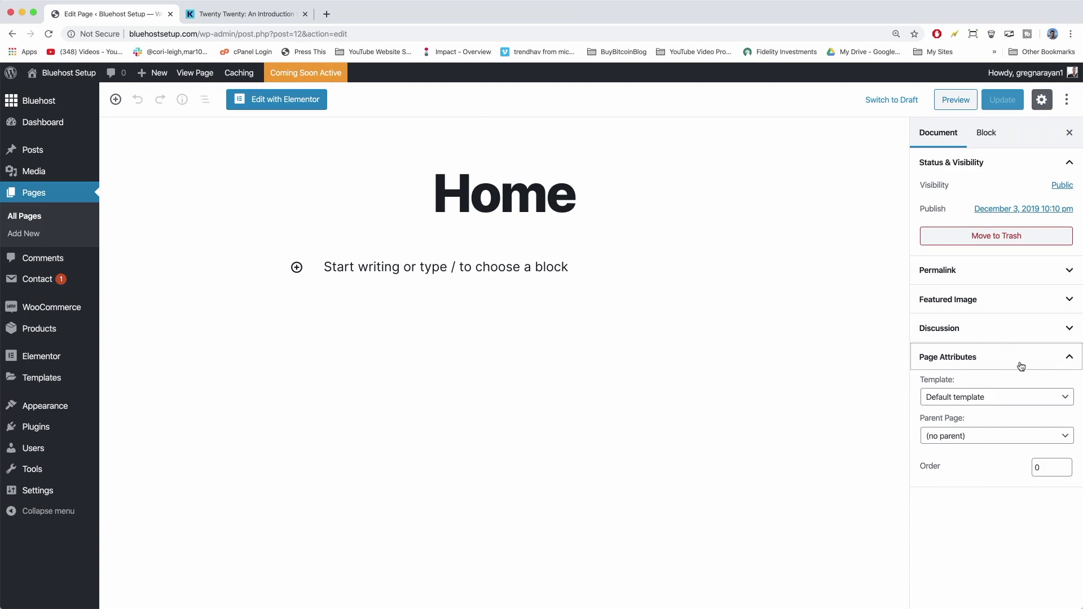
click(1060, 398)
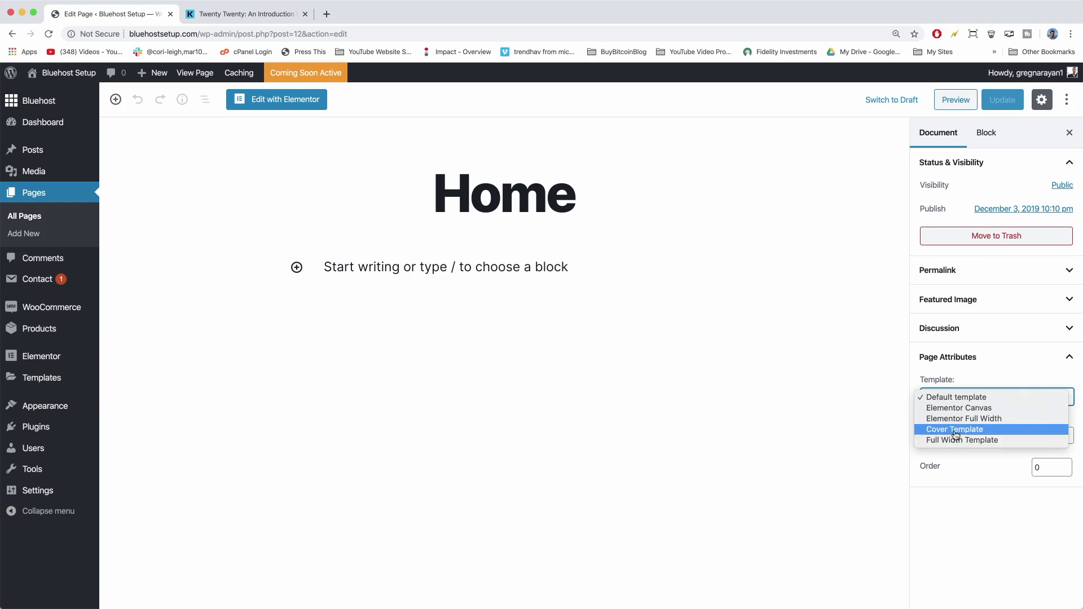
click(955, 435)
click(1010, 104)
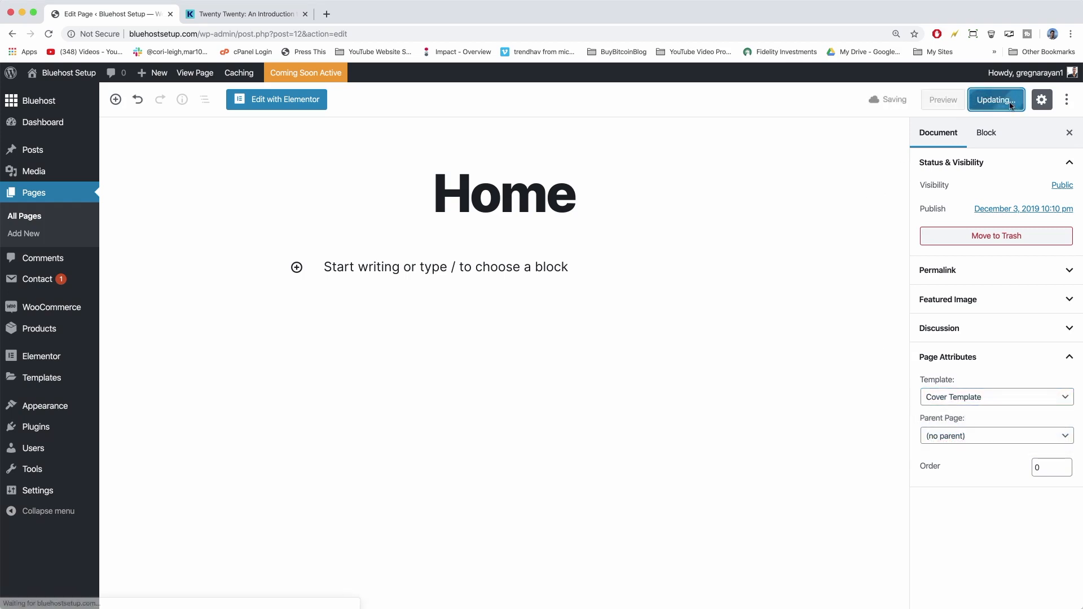
click(200, 73)
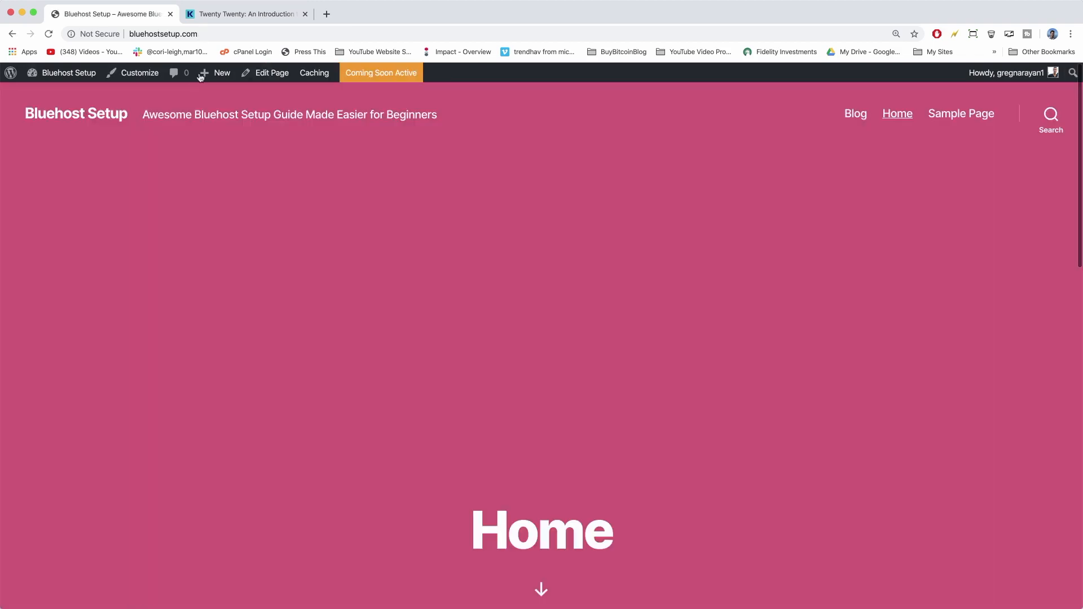
Check the pink cover layout on the live Home page, then return to the editor.
scroll(471, 190, down, 10)
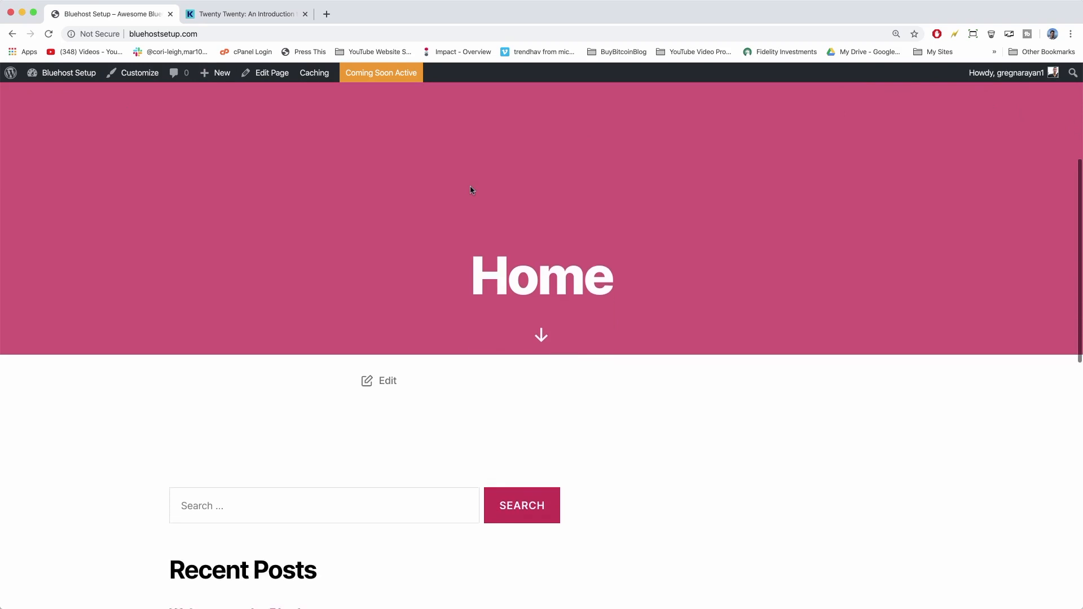
scroll(471, 190, up, 10)
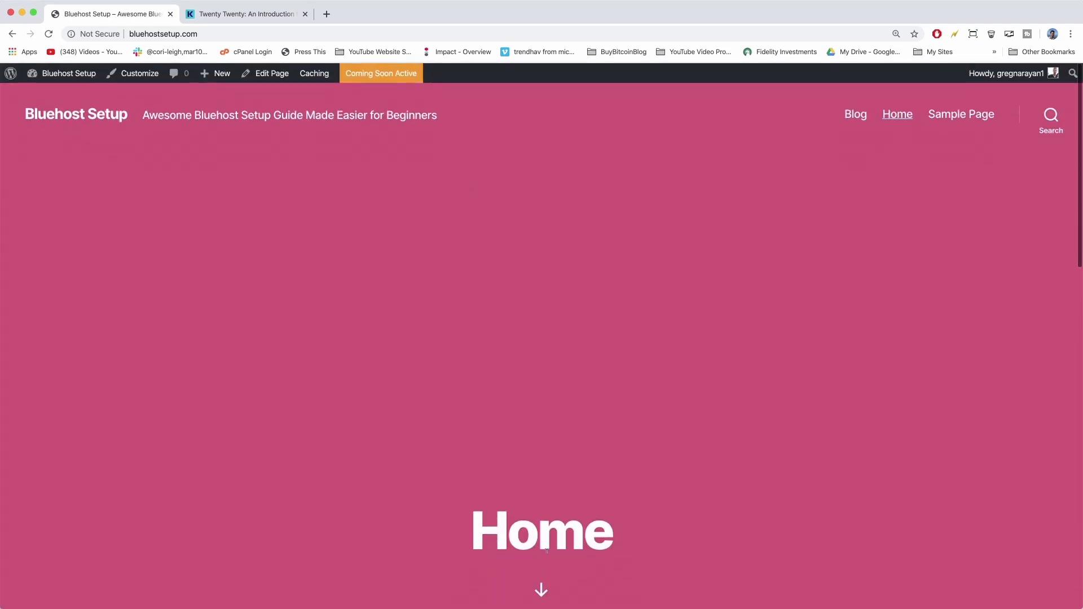
click(541, 590)
scroll(541, 587, up, 10)
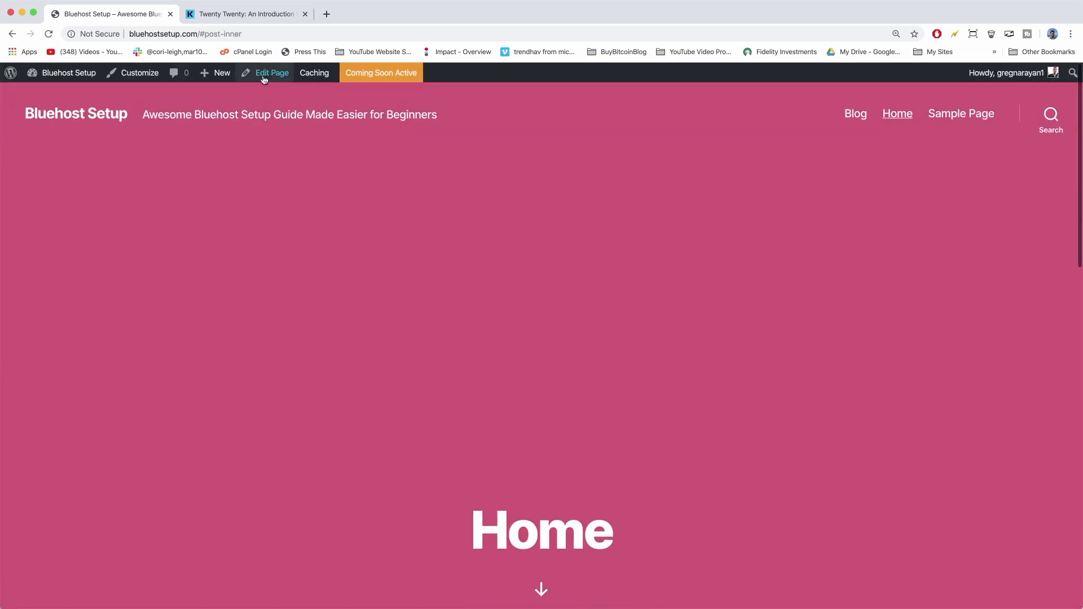
click(272, 74)
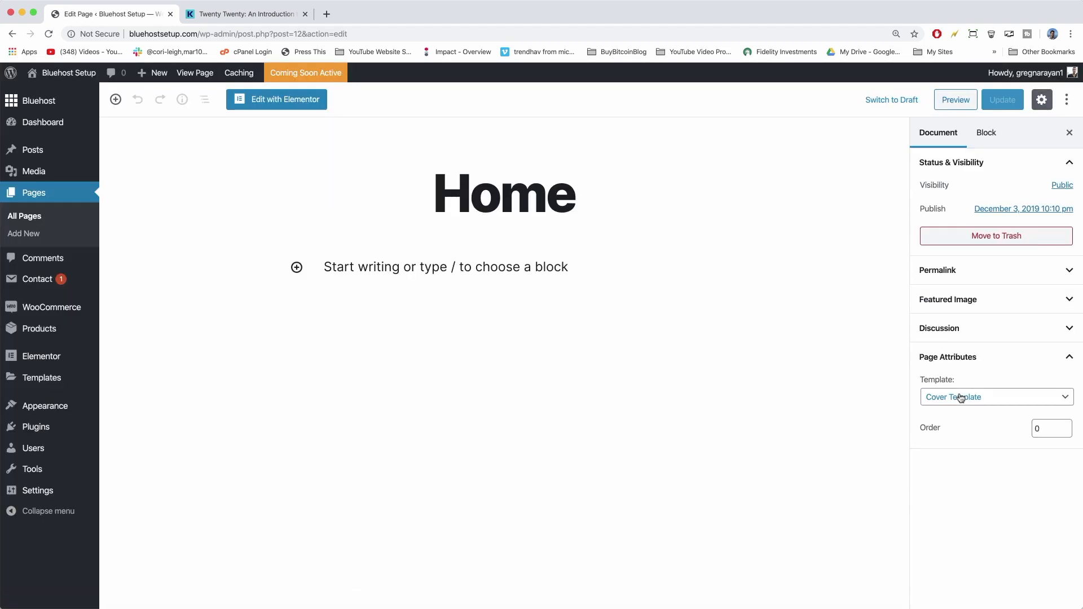
Switch the template to Full Width Template, update, check the live page, and reopen the editor.
click(972, 395)
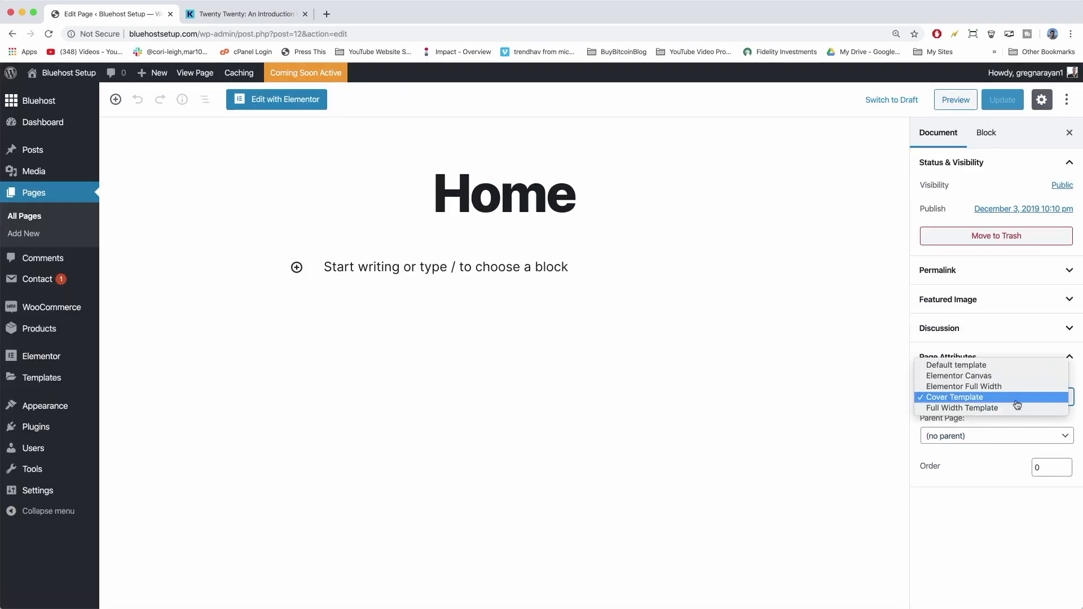
click(997, 407)
click(1002, 100)
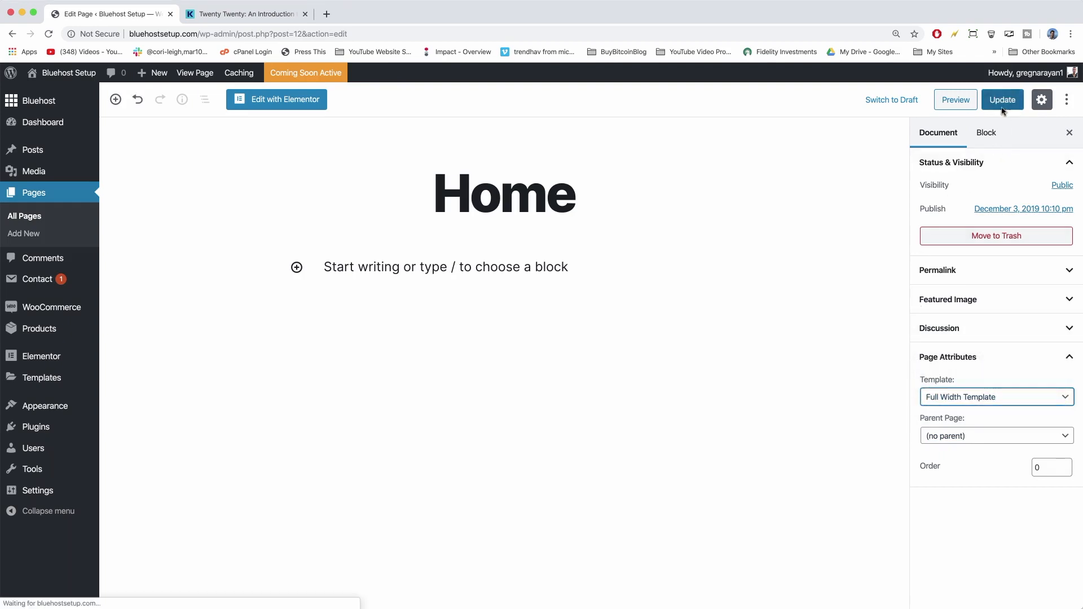
click(192, 73)
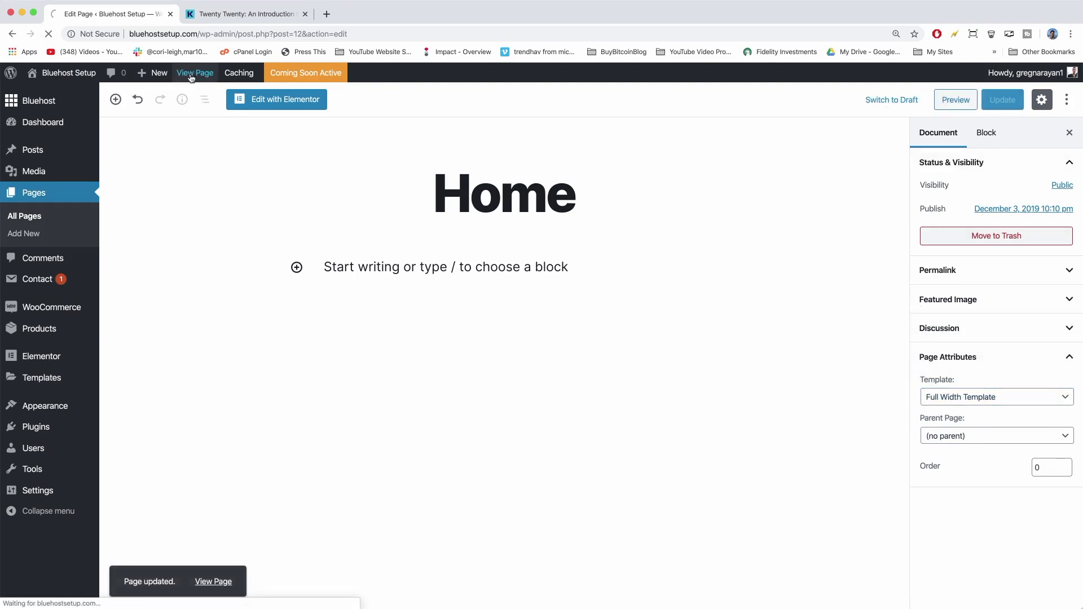
scroll(388, 261, down, 5)
scroll(389, 261, down, 5)
scroll(388, 261, up, 10)
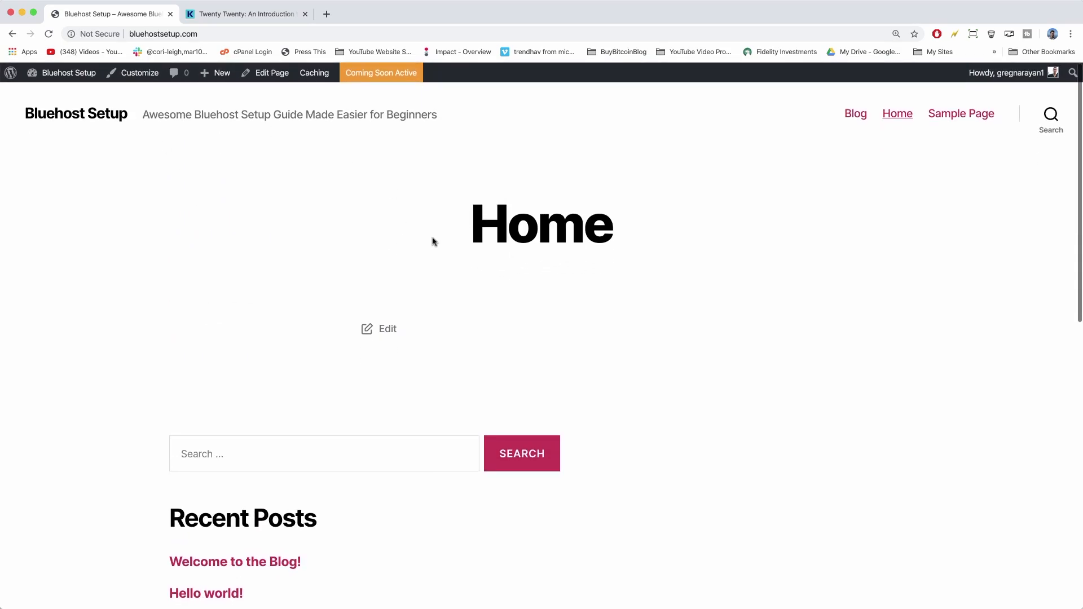
click(265, 76)
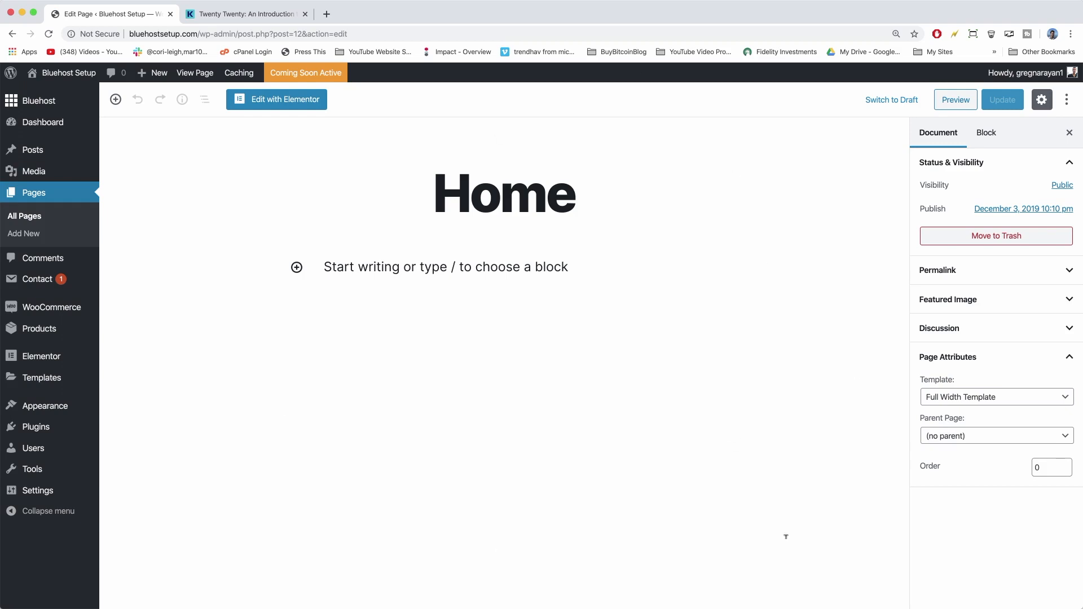
Rename the Home title to 'Welcome to Our Magazine' and add an Image block below it.
click(603, 407)
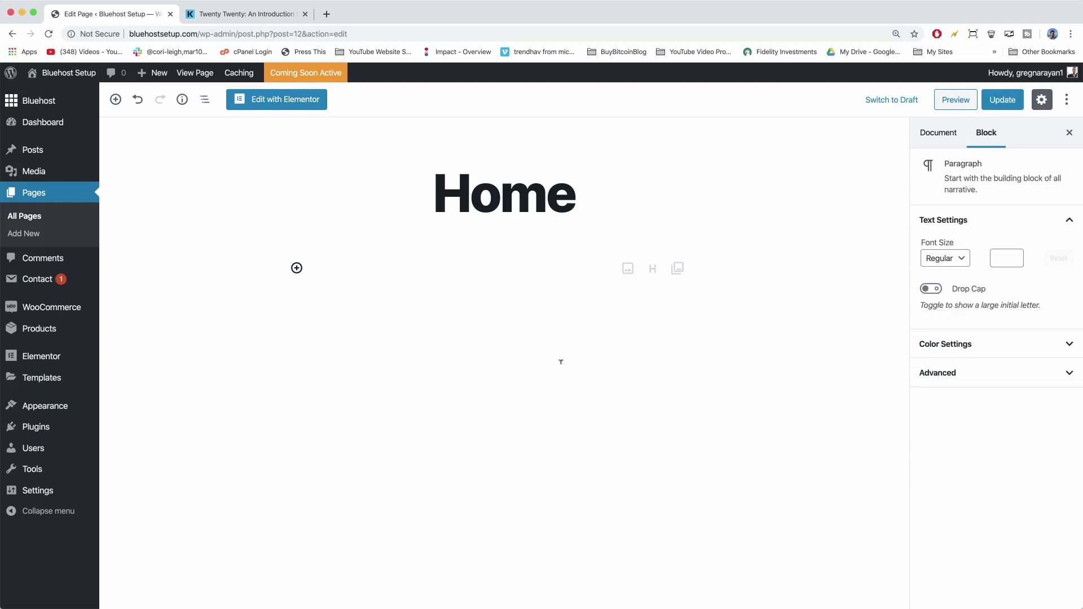
double_click(490, 174)
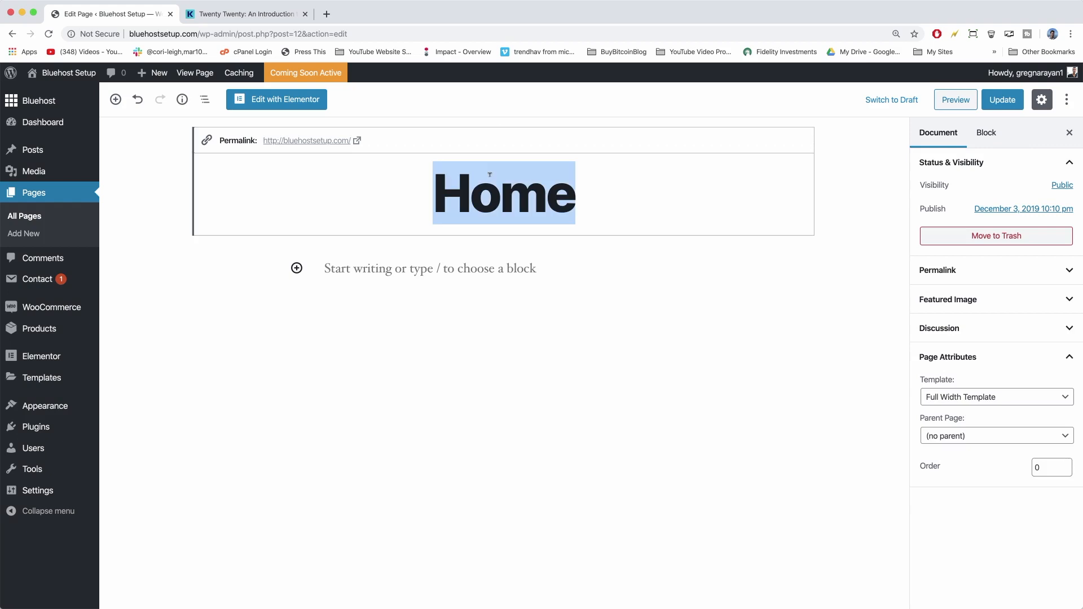
text(Welcome to Our )
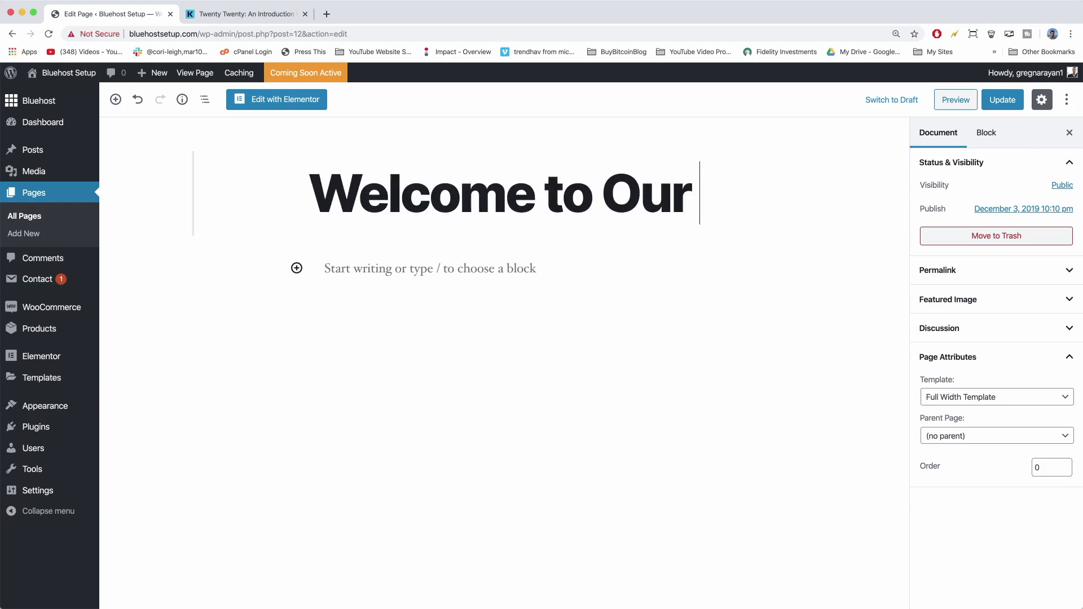
text(Magazine)
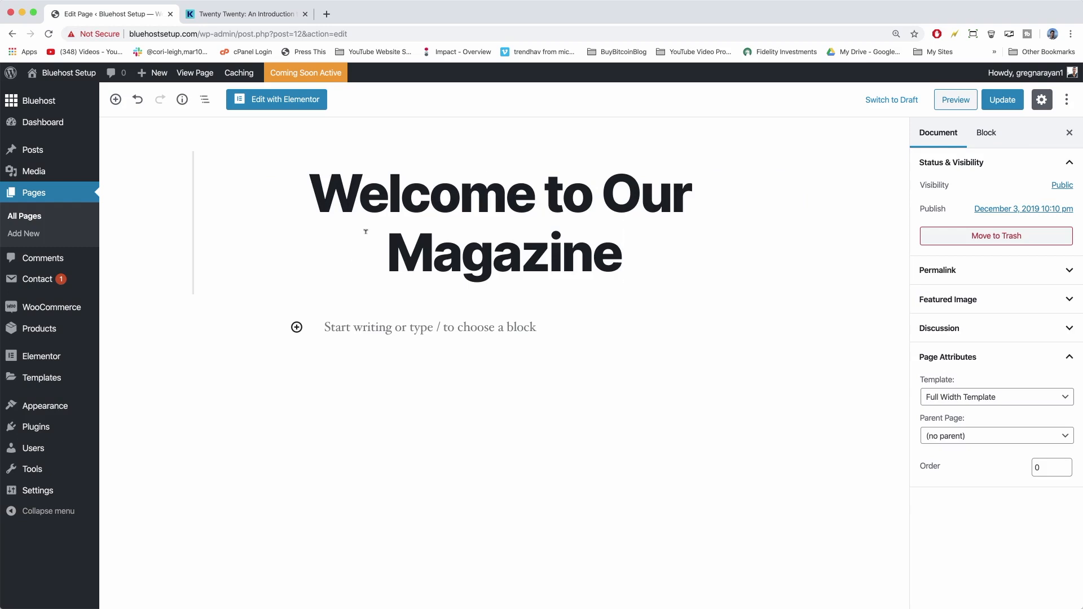
click(297, 328)
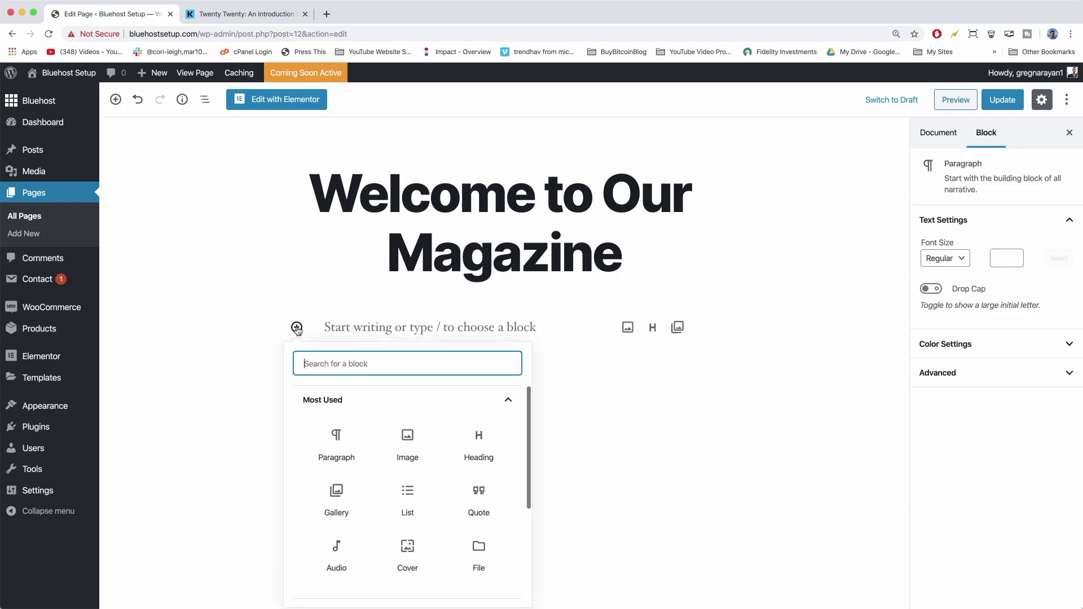
click(411, 437)
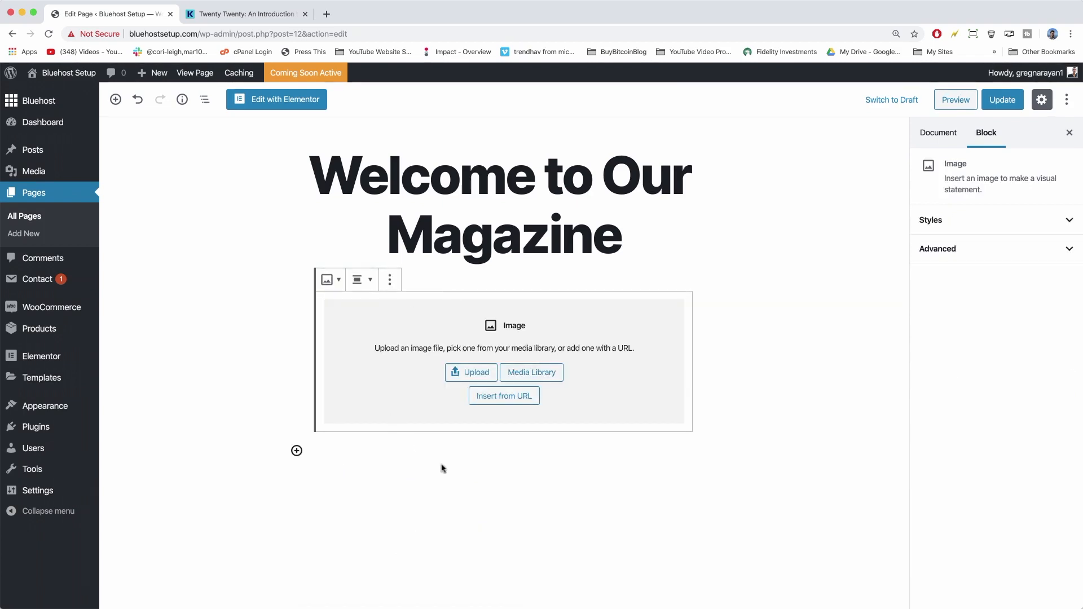
Search Pixabay for 'mountains' in a new tab.
click(325, 14)
text(pixa)
key(Return)
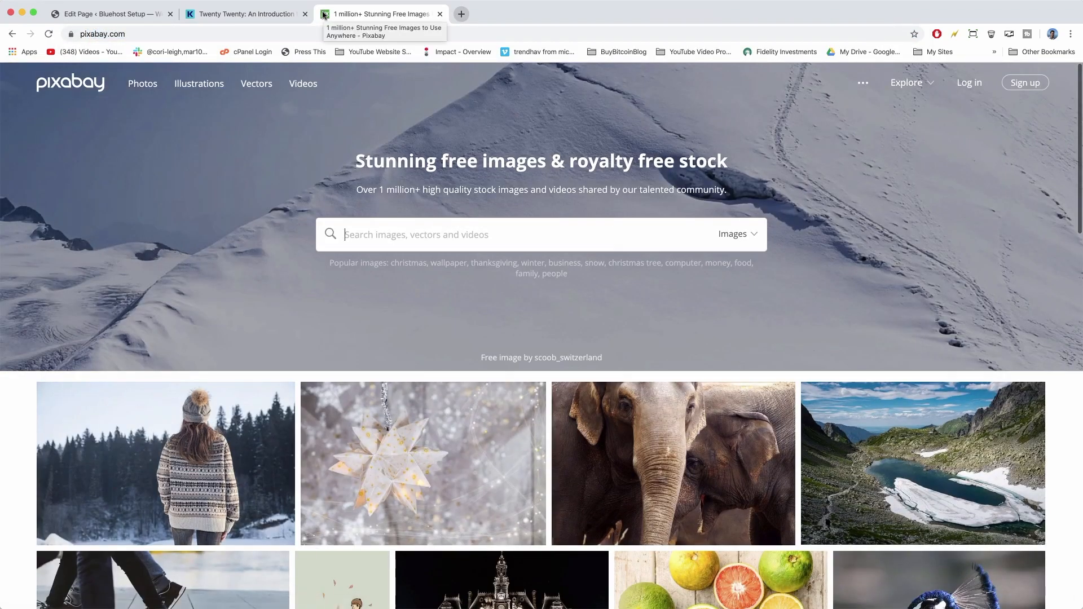
click(412, 235)
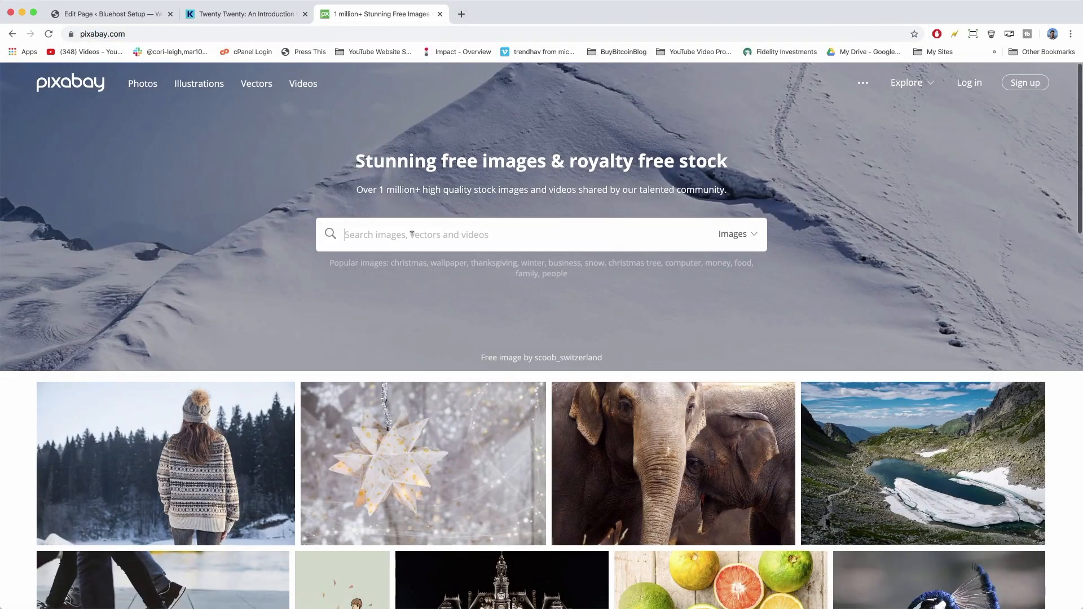
text(mountai)
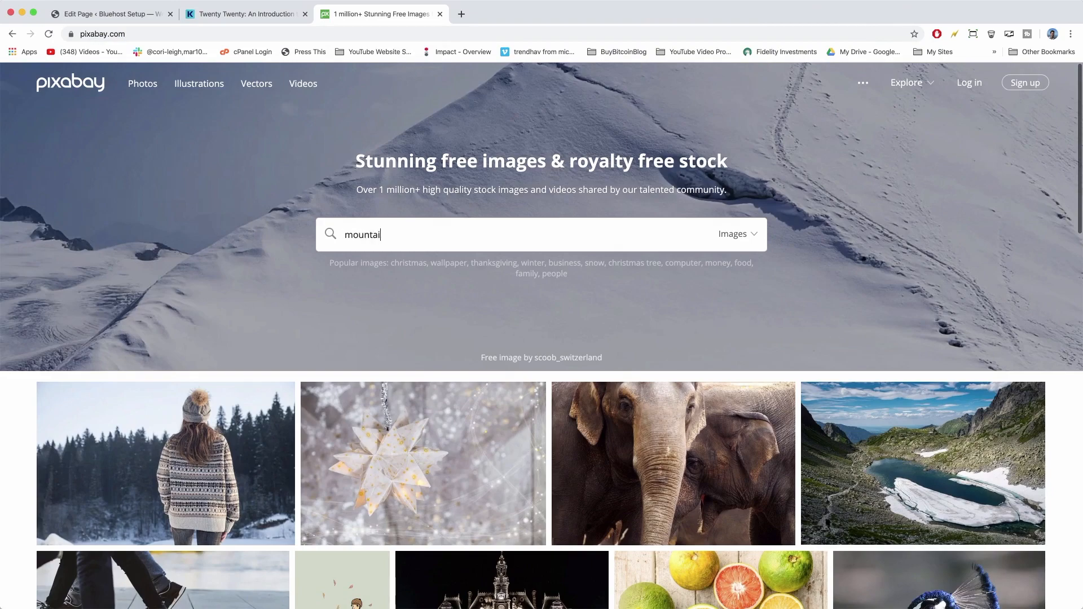
text(ns)
key(Return)
scroll(718, 313, down, 10)
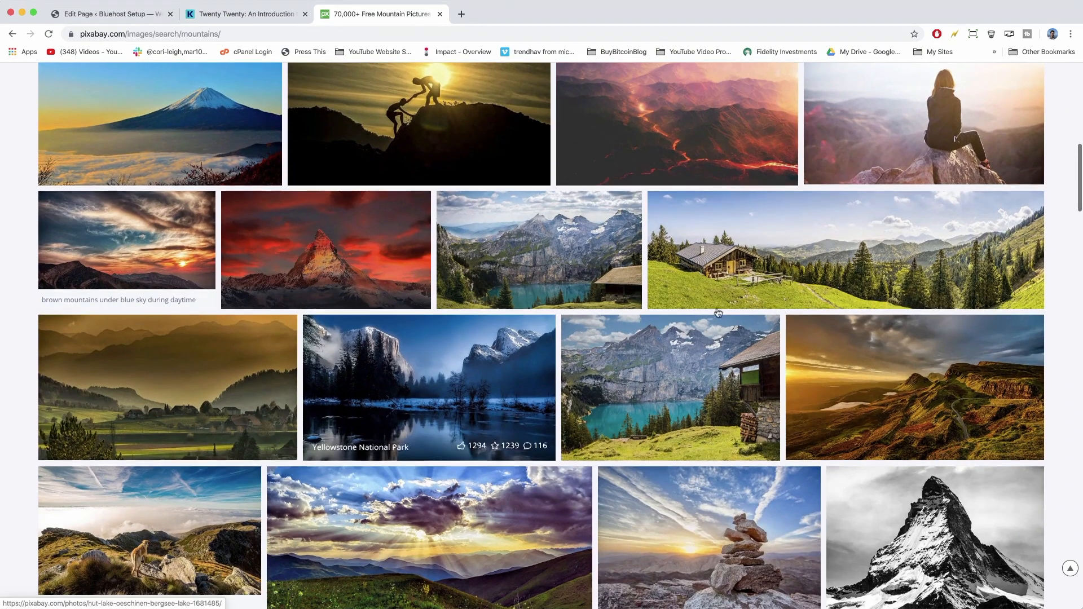
Browse the Alpine-tagged photos to find the mountain lake photo with rowing boats.
click(840, 243)
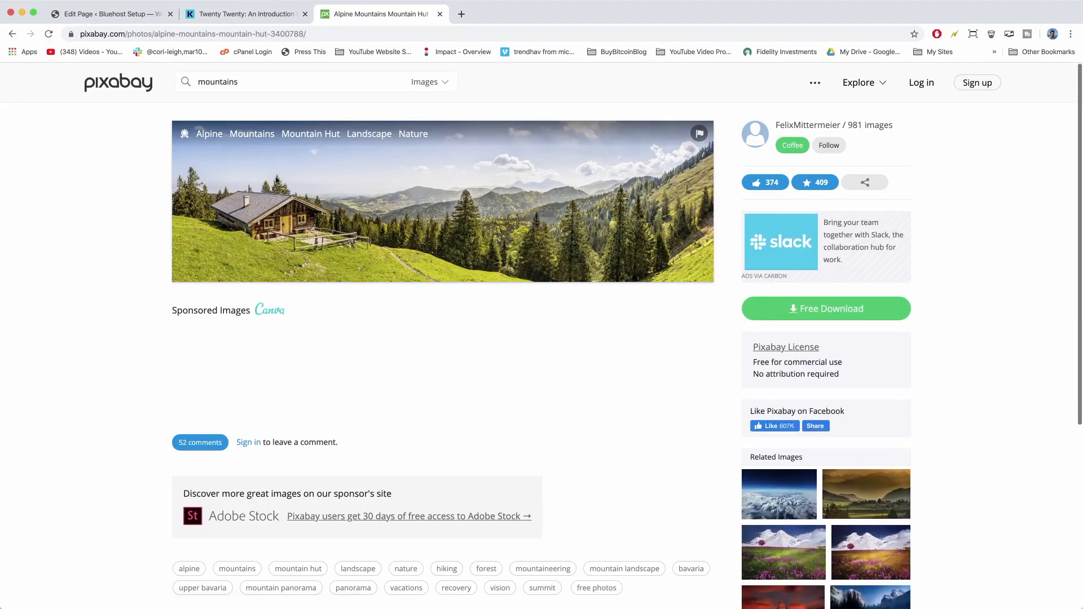
click(207, 137)
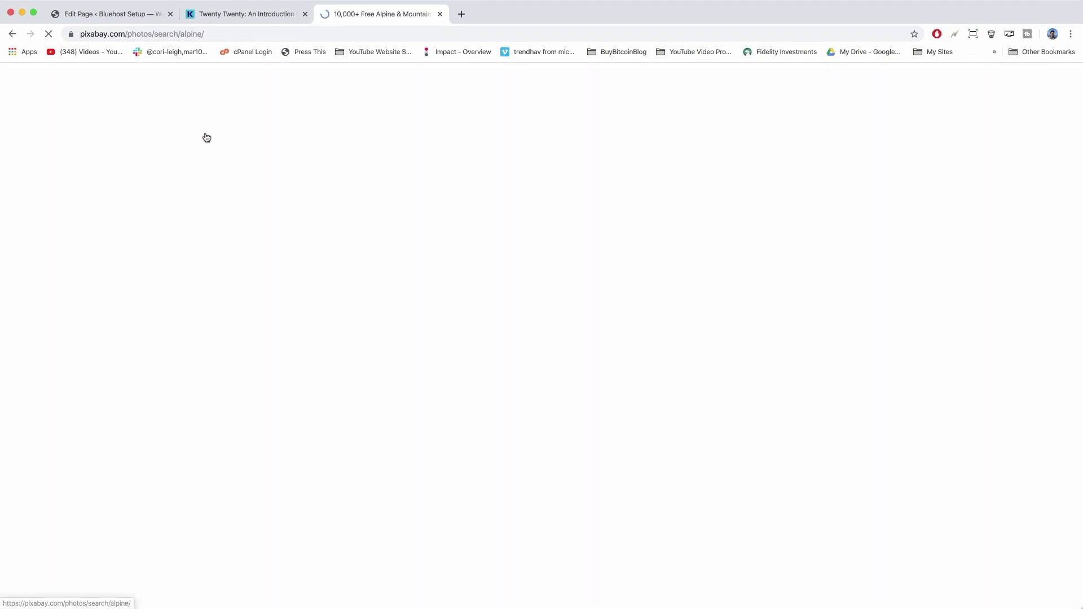
scroll(505, 310, down, 3)
scroll(505, 310, down, 1)
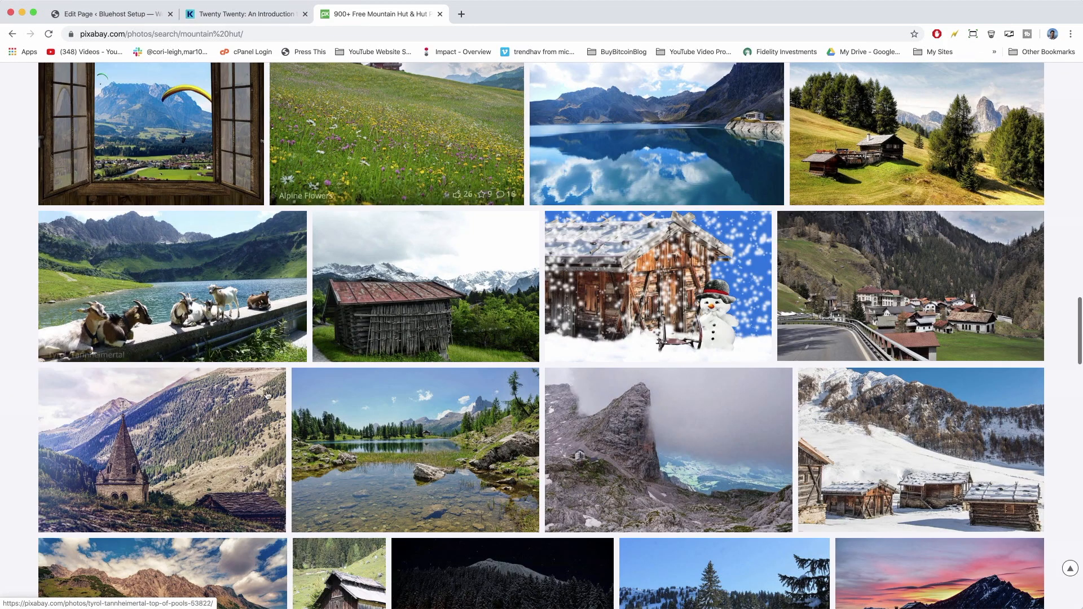
click(183, 258)
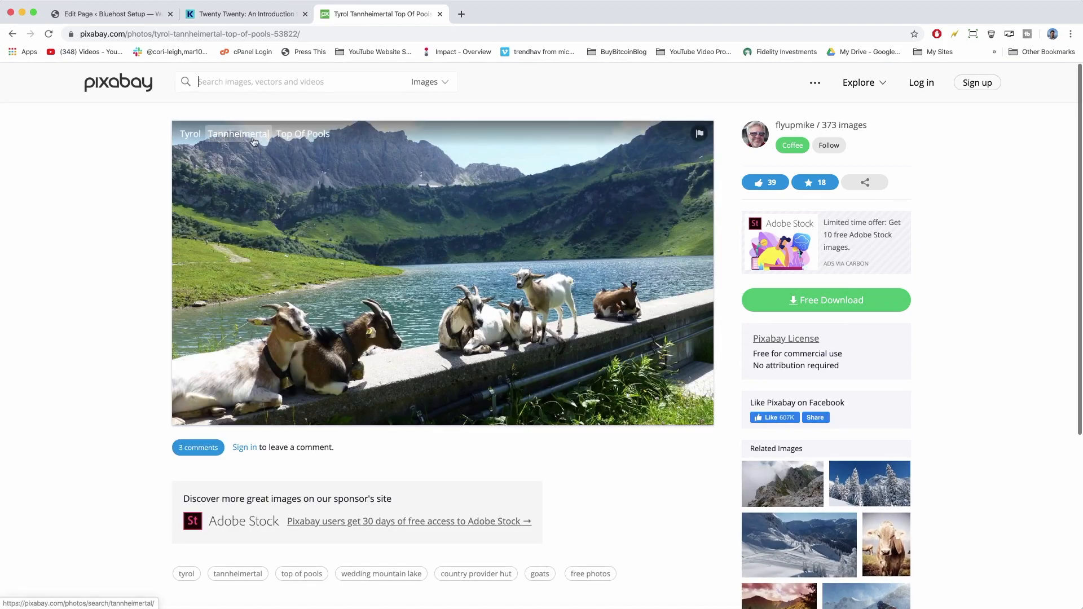
click(12, 34)
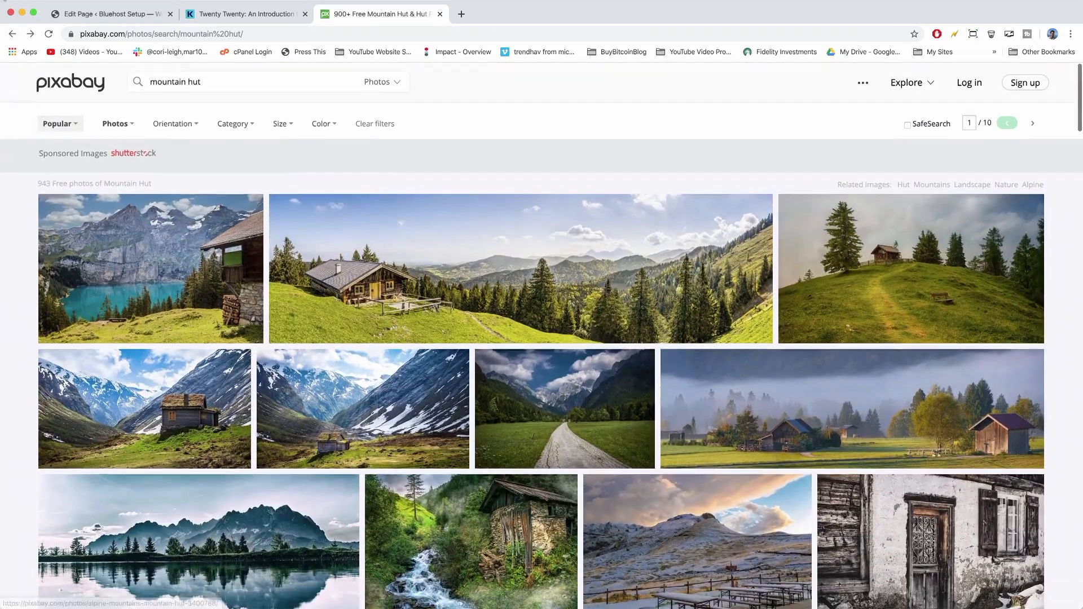
click(417, 316)
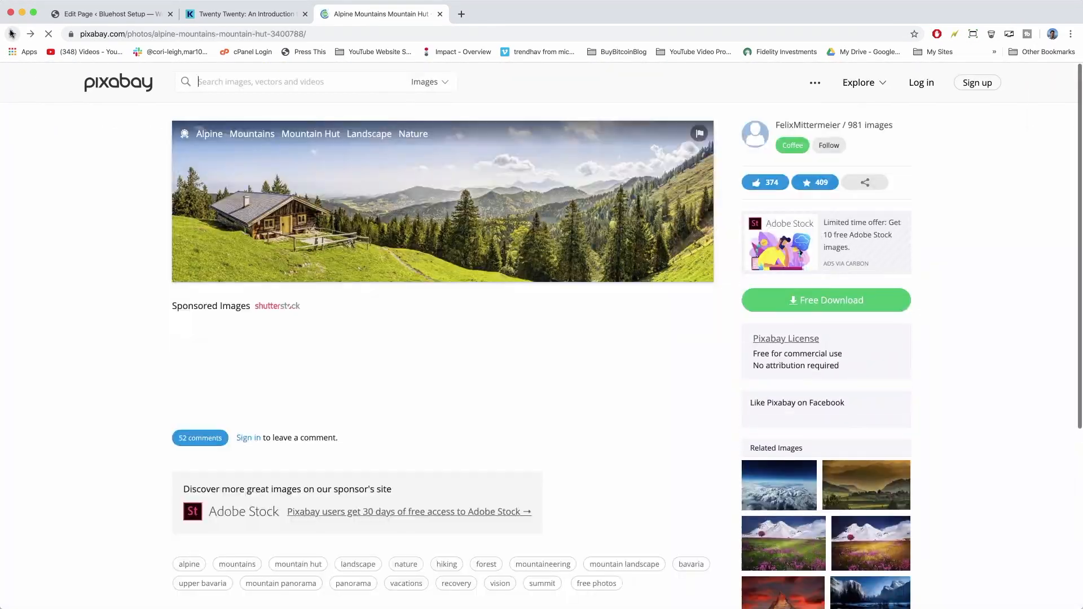
click(210, 140)
scroll(437, 372, down, 10)
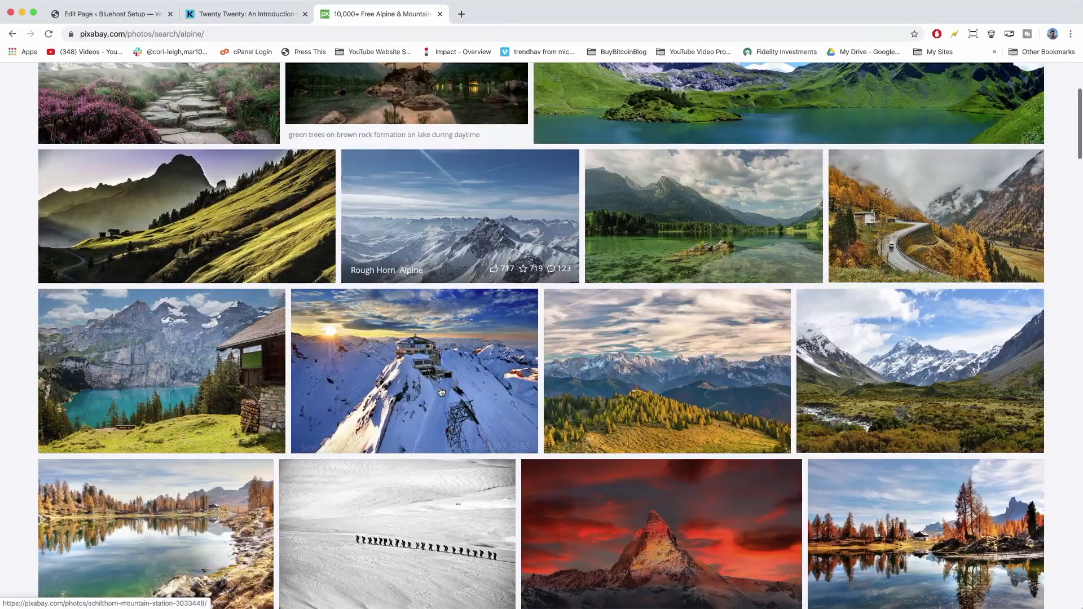
click(204, 218)
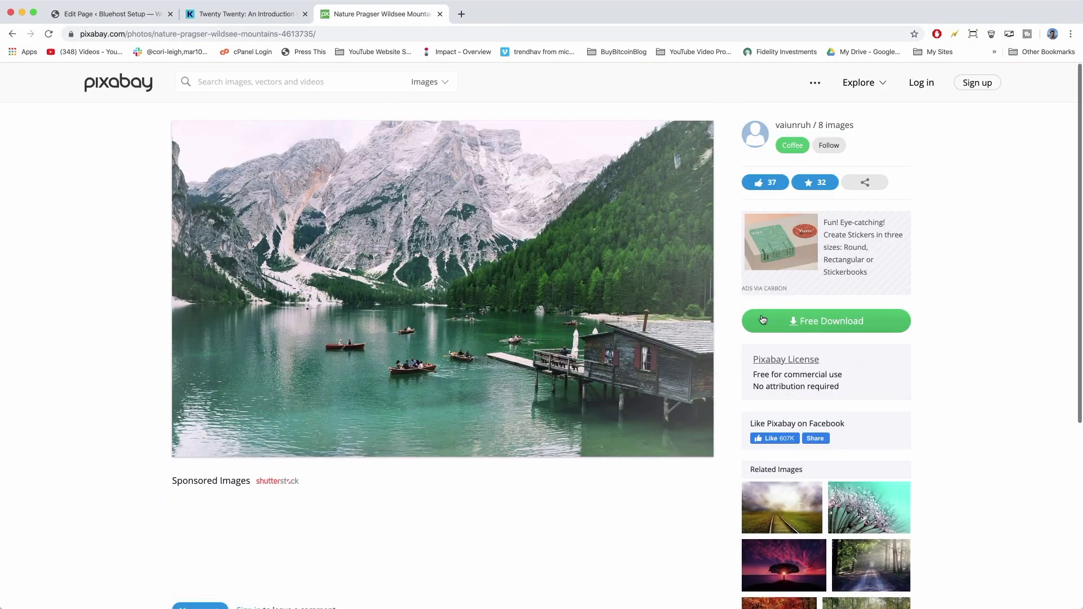
Download the photo at 1920×1193 and save it to the Desktop as 'hero image'.
click(816, 322)
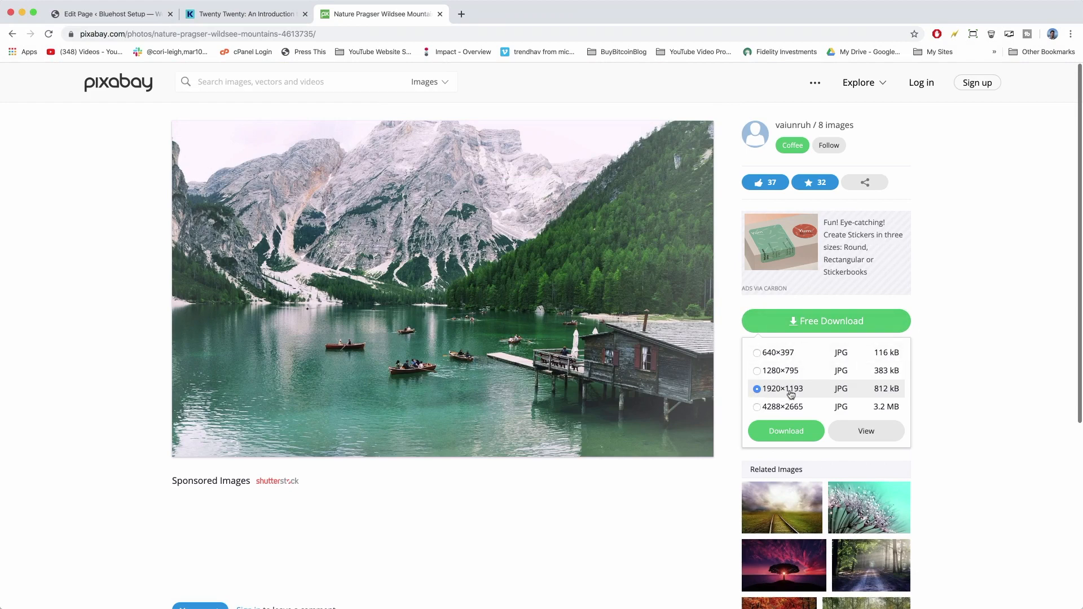
click(792, 428)
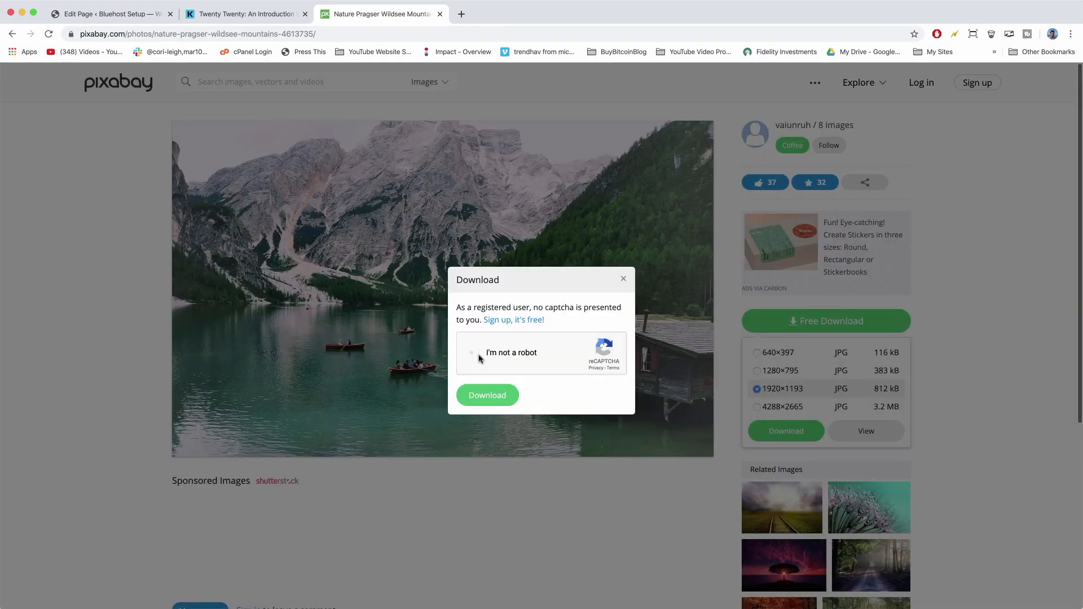
click(472, 355)
click(484, 395)
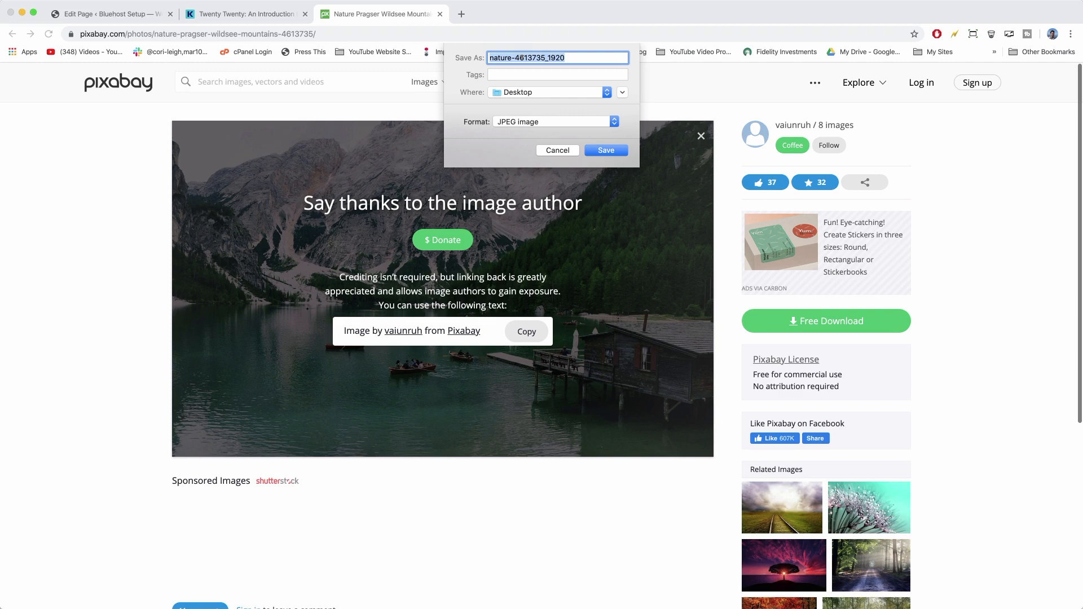
text(hero image)
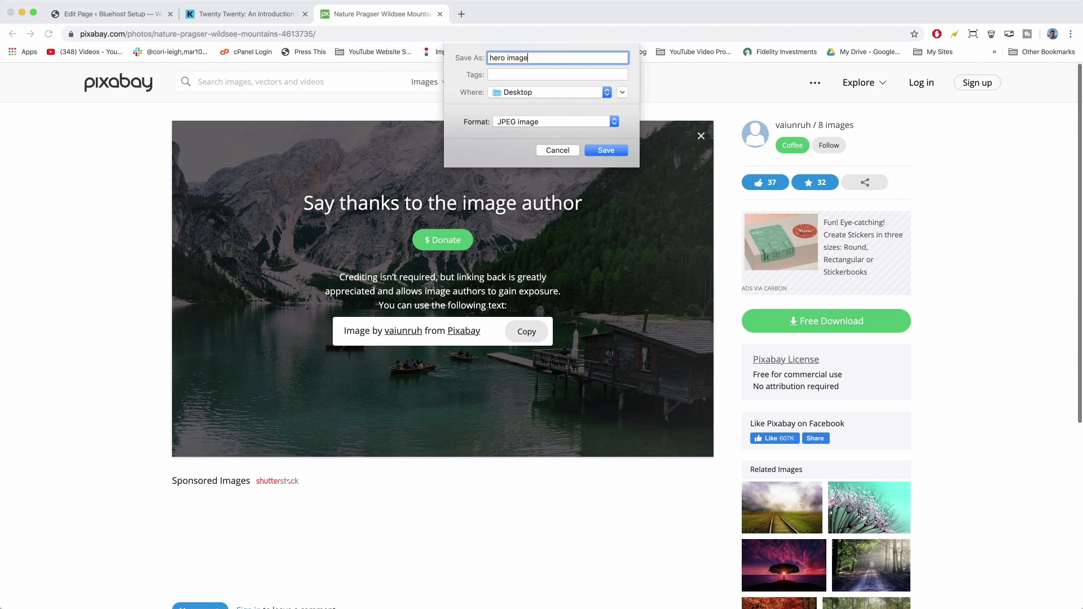
key(Return)
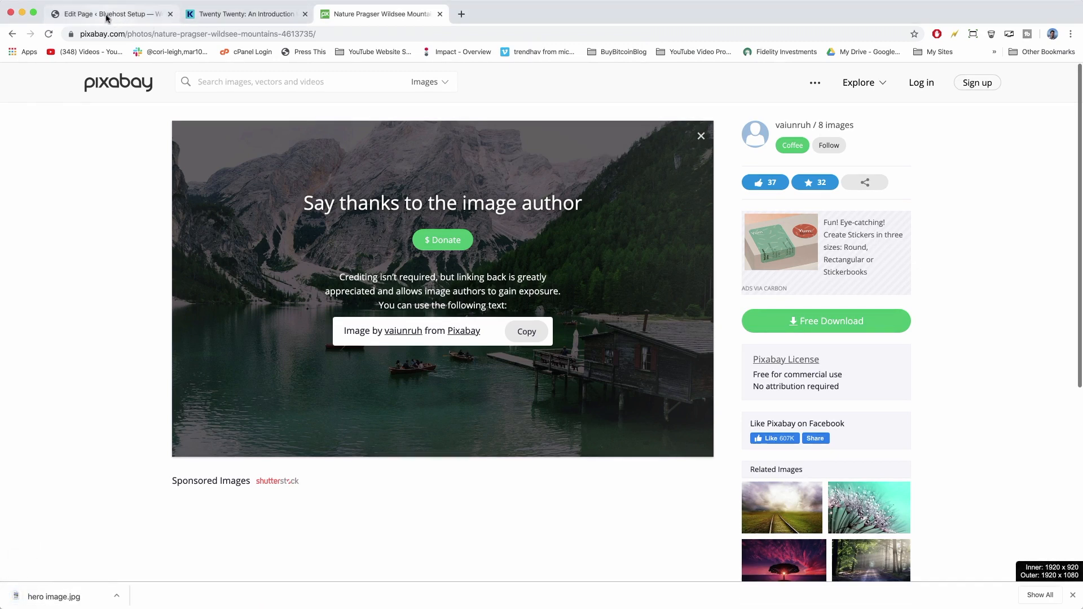
Upload hero image.jpg into the image block under the 'Welcome to Our Magazine' heading.
click(107, 16)
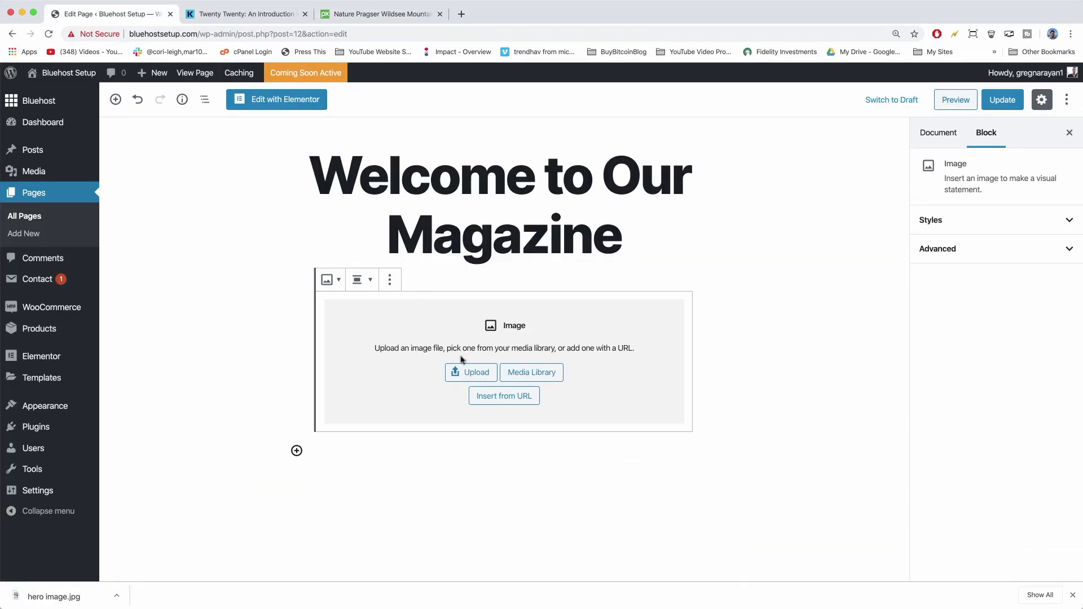
click(473, 373)
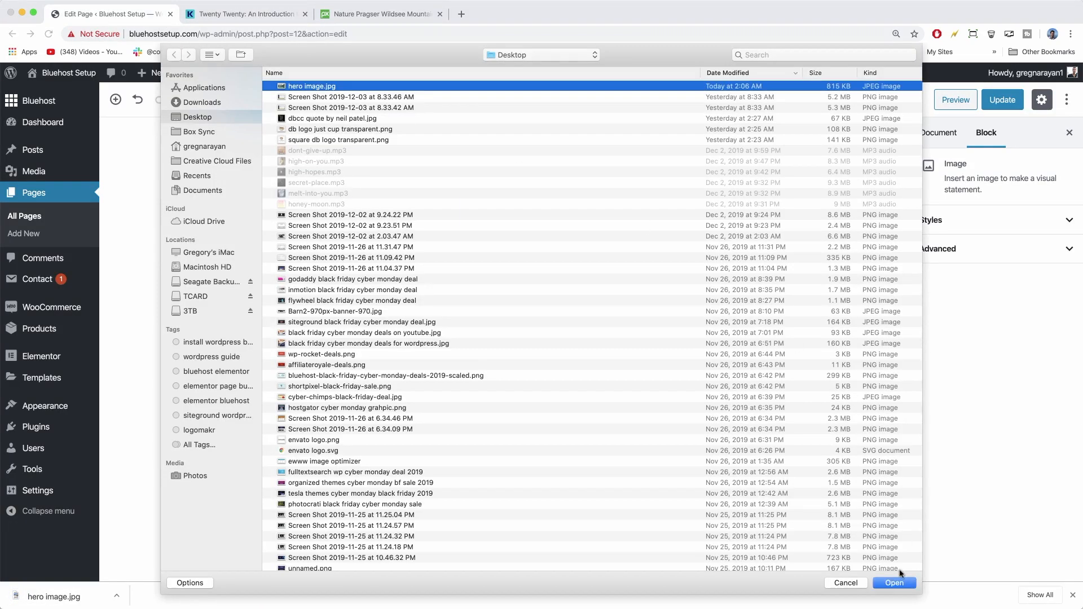
click(893, 583)
scroll(803, 388, up, 2)
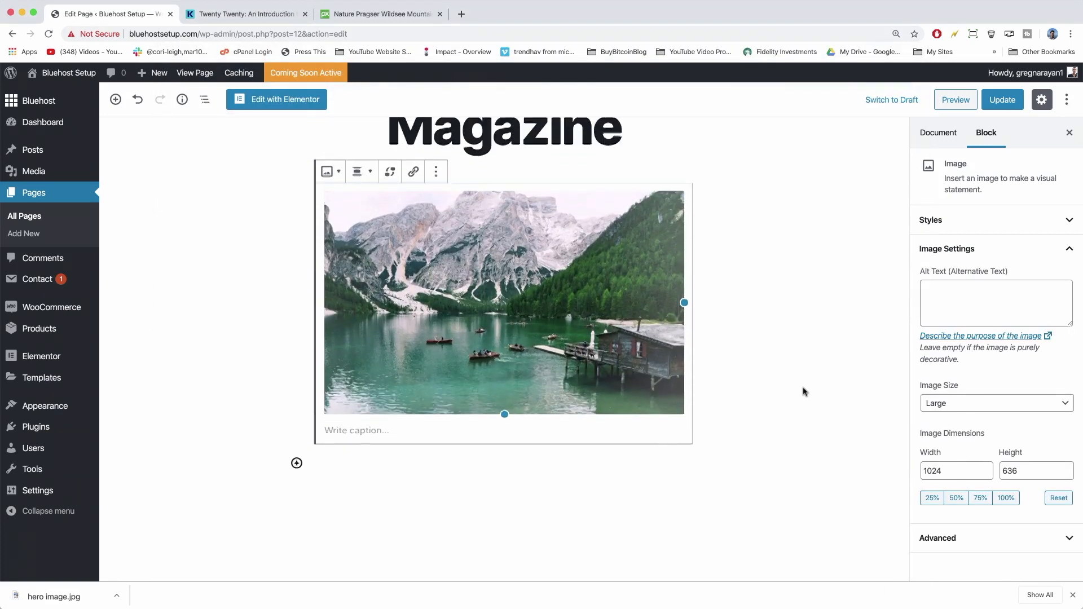
scroll(804, 391, down, 4)
scroll(803, 384, up, 2)
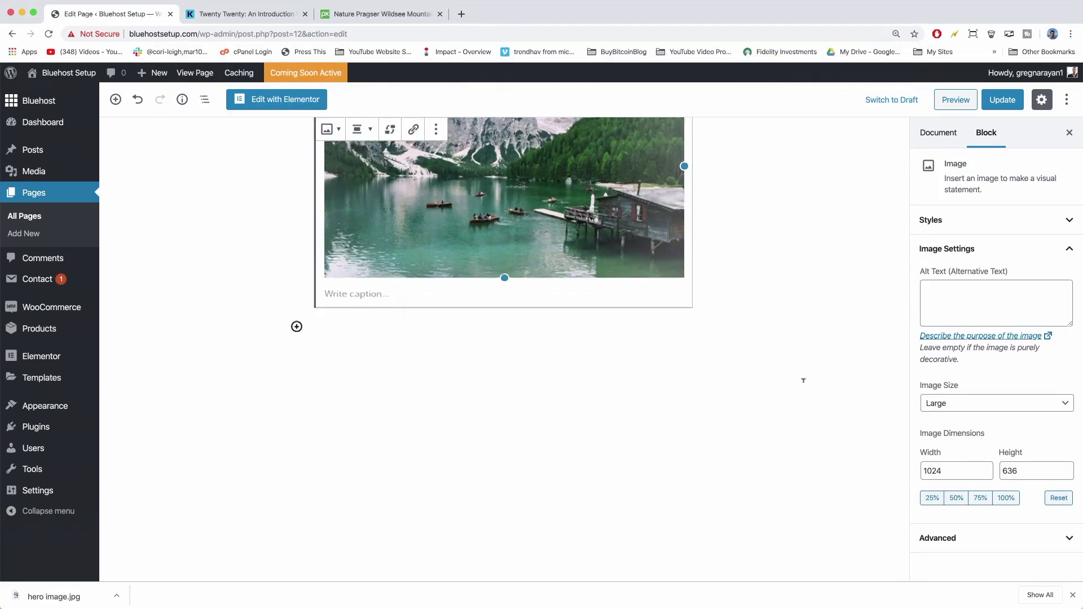
scroll(791, 378, up, 3)
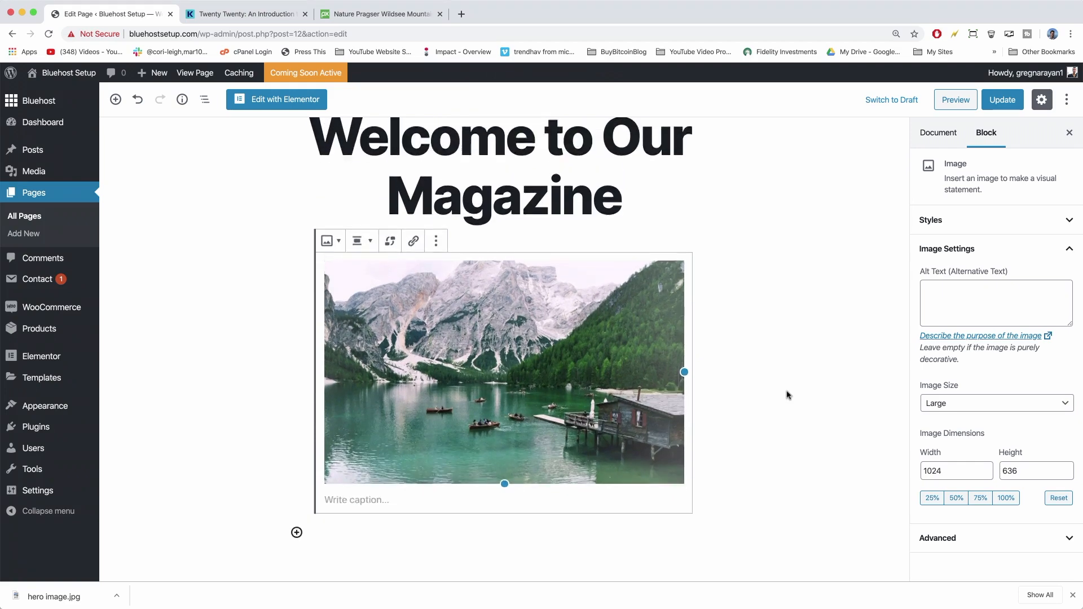
scroll(786, 394, down, 2)
Browse the Common Blocks and Formatting categories in the block inserter below the image.
click(297, 475)
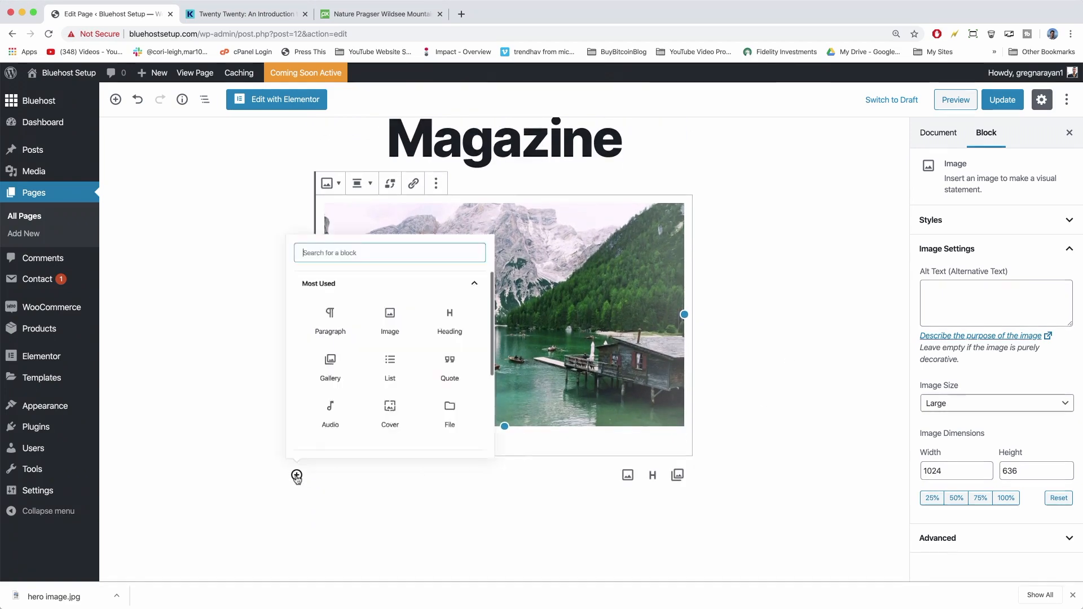
scroll(393, 298, down, 3)
click(393, 298)
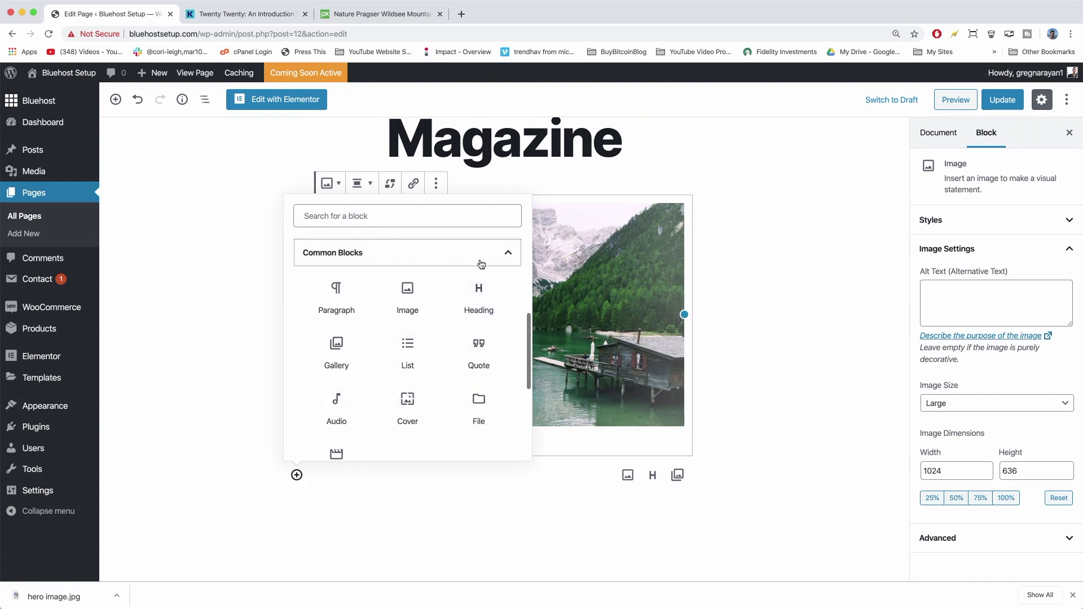
click(504, 255)
click(498, 322)
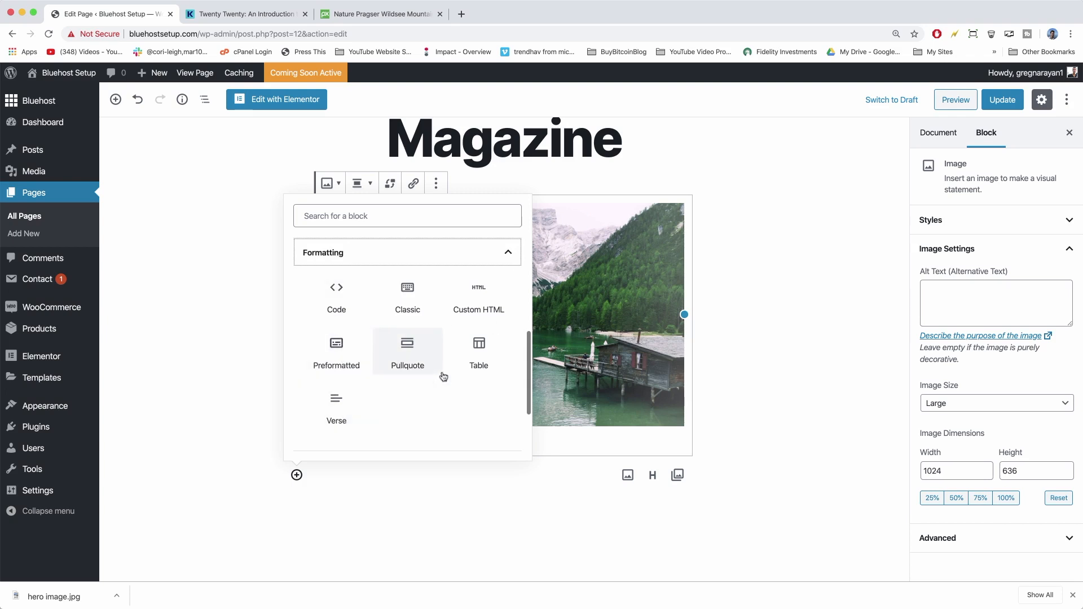
Add a Paragraph block below the lake photo from the block inserter.
click(512, 256)
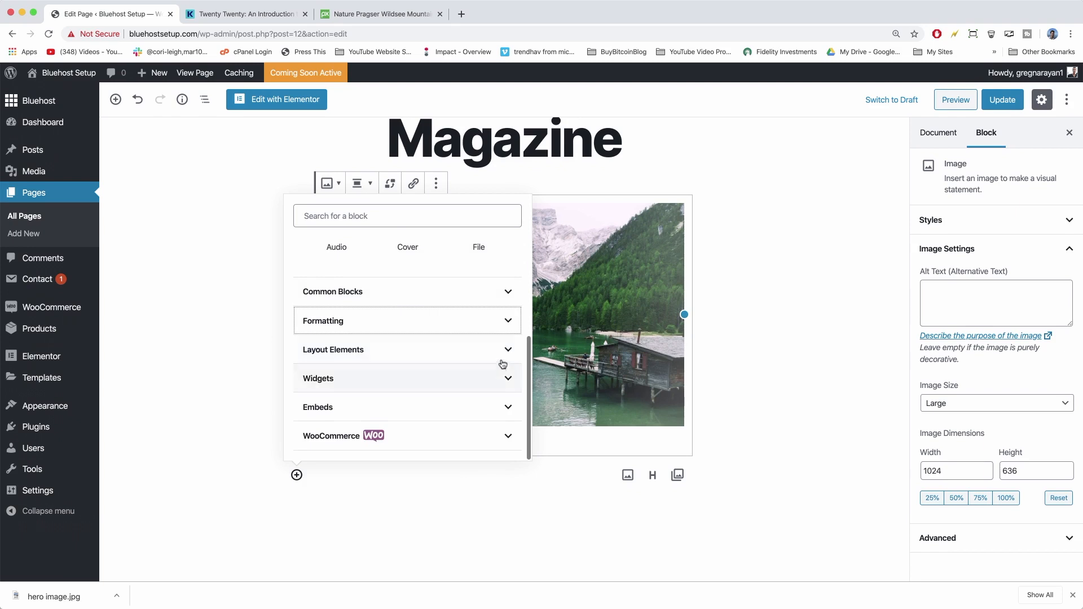
click(503, 383)
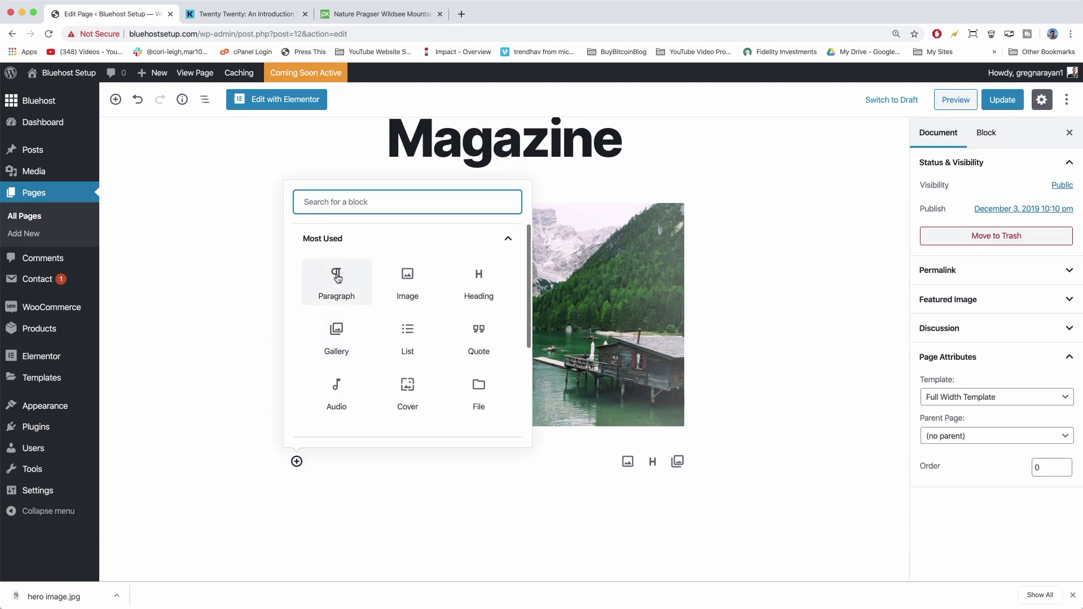
click(338, 277)
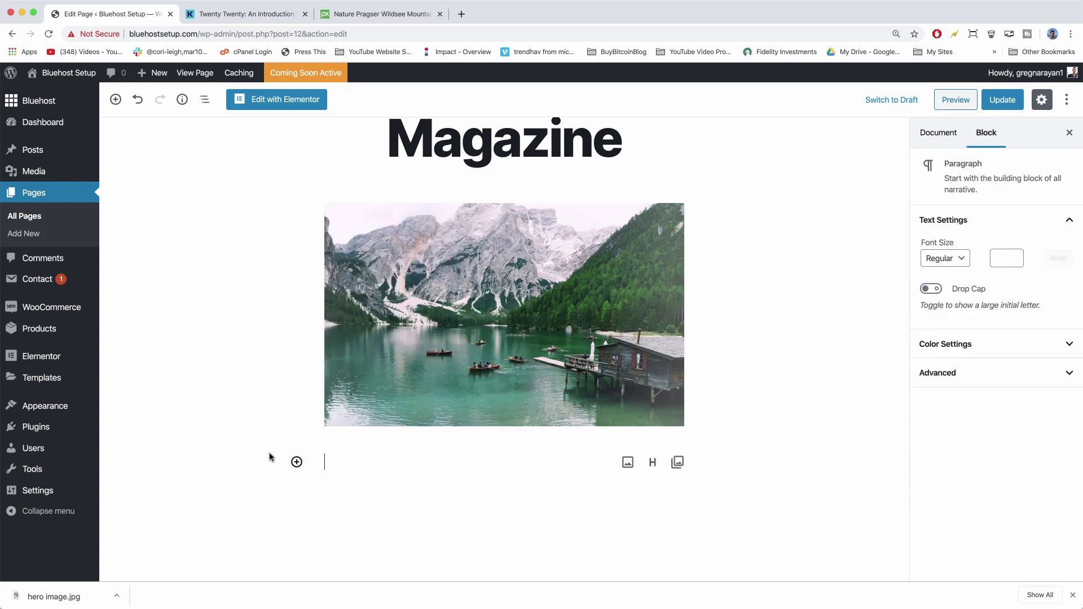
click(297, 462)
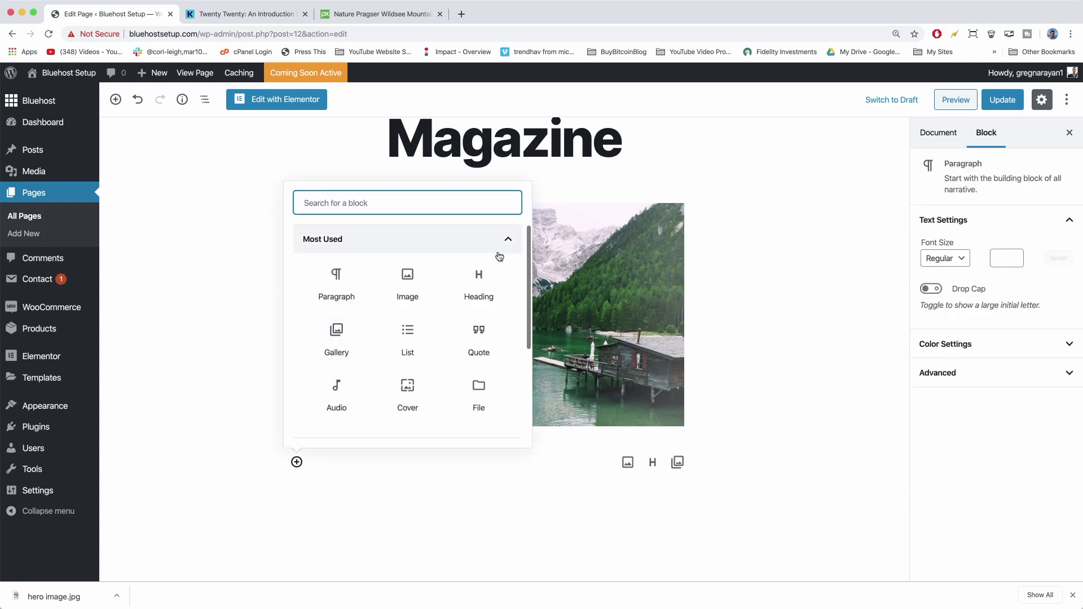
scroll(499, 265, down, 5)
click(506, 281)
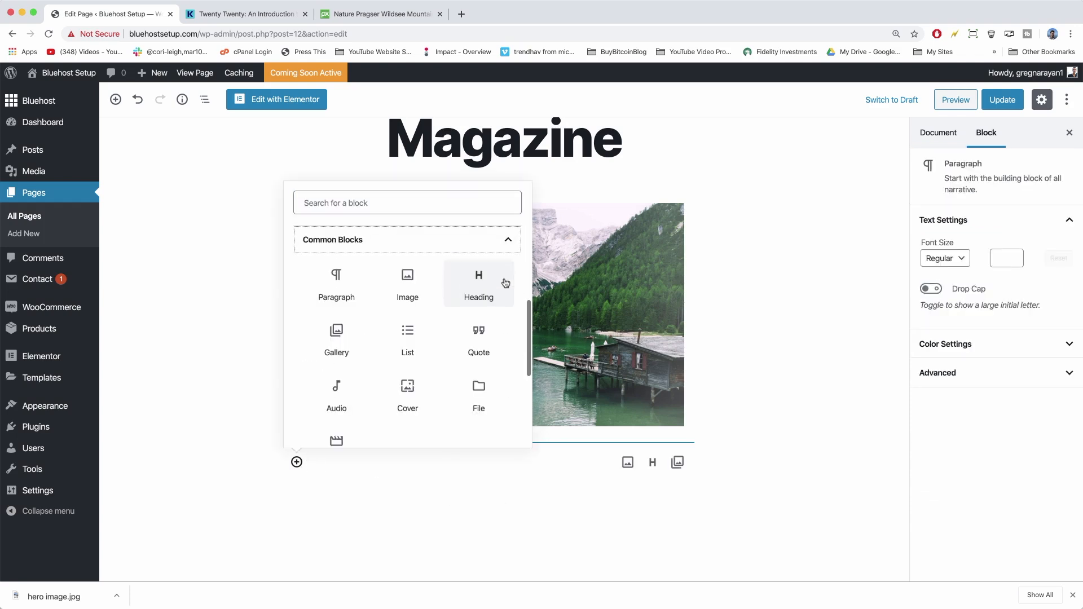
scroll(412, 321, down, 3)
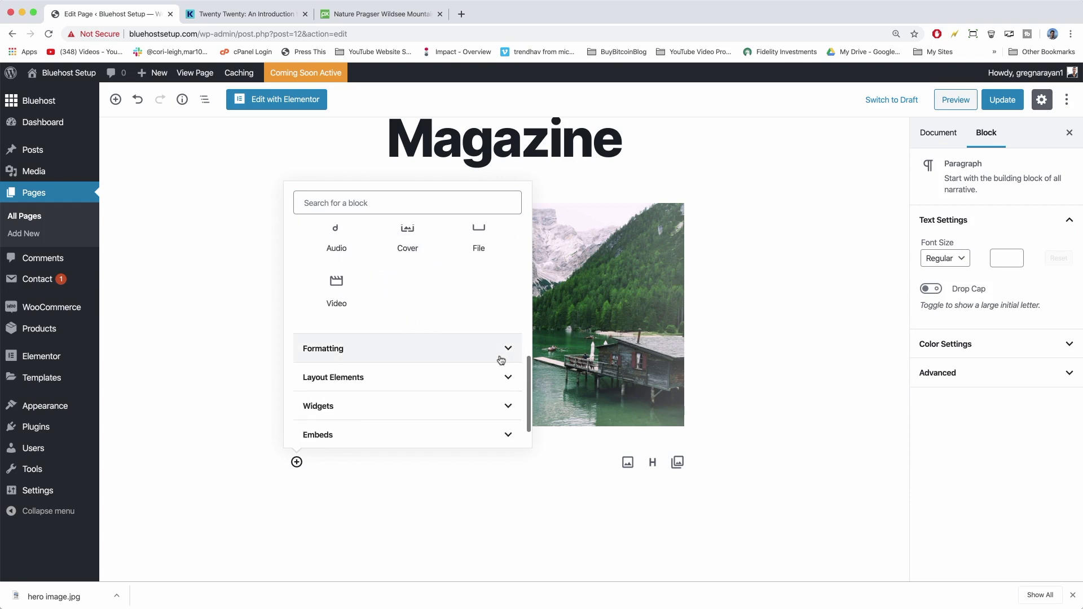
click(501, 356)
scroll(436, 378, down, 1)
scroll(446, 376, up, 4)
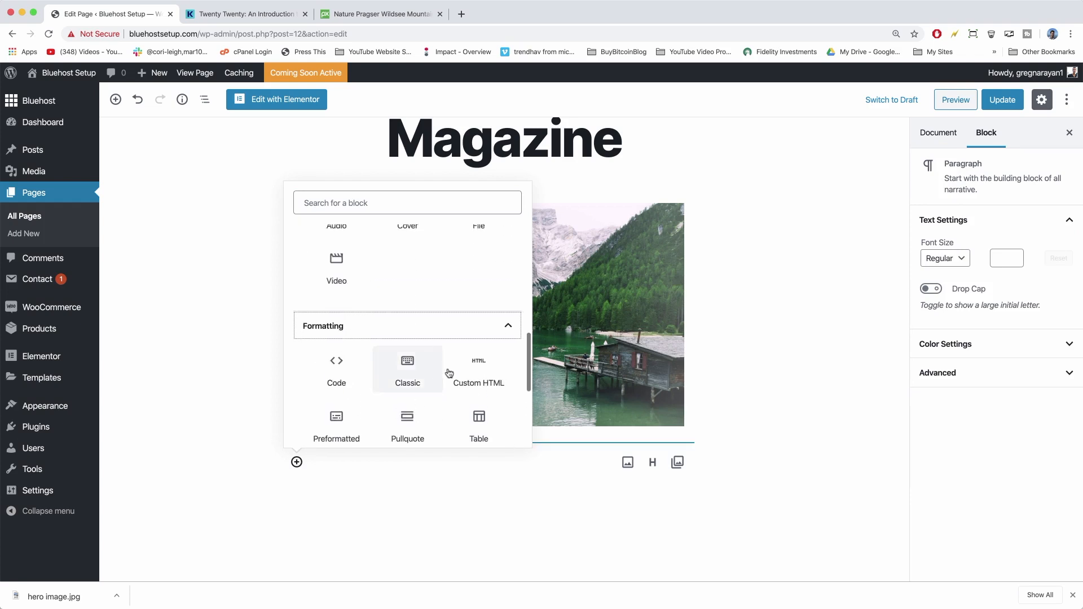
scroll(502, 333, up, 4)
click(350, 282)
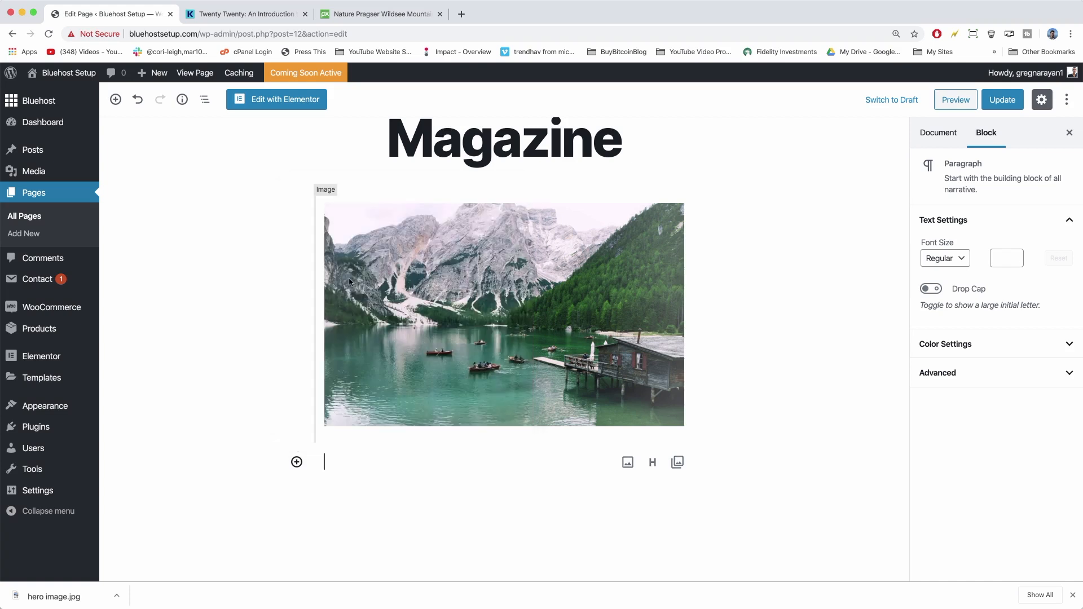
Paste the welcome text inviting readers to follow on Facebook or read the latest posts.
scroll(367, 451, down, 3)
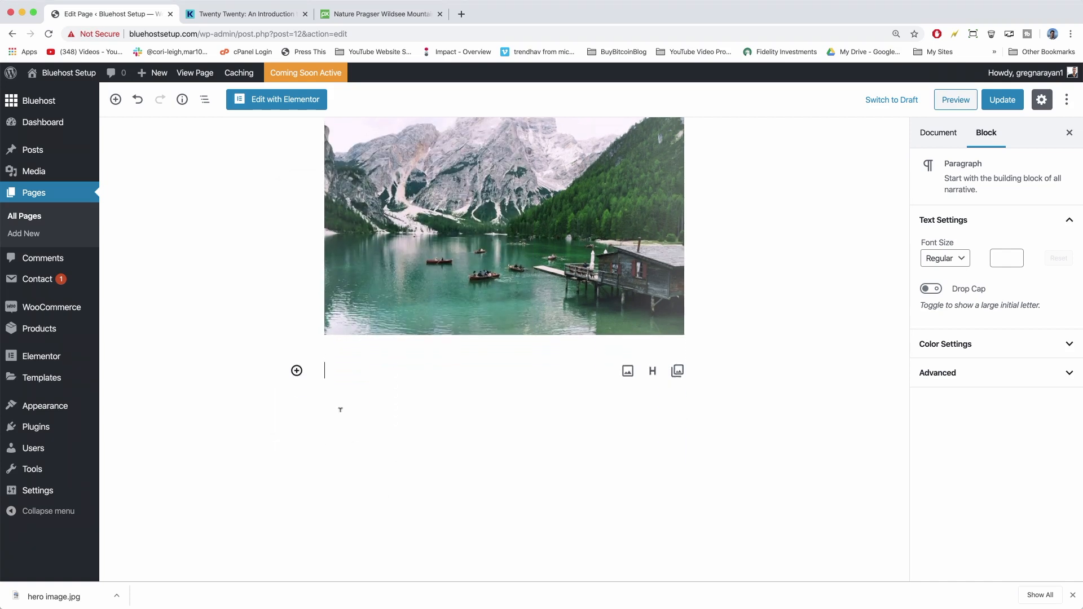
text(Welcome to our new magazine! You might want to become a fan on Facebook or read our latest posts. We have something for everyone!)
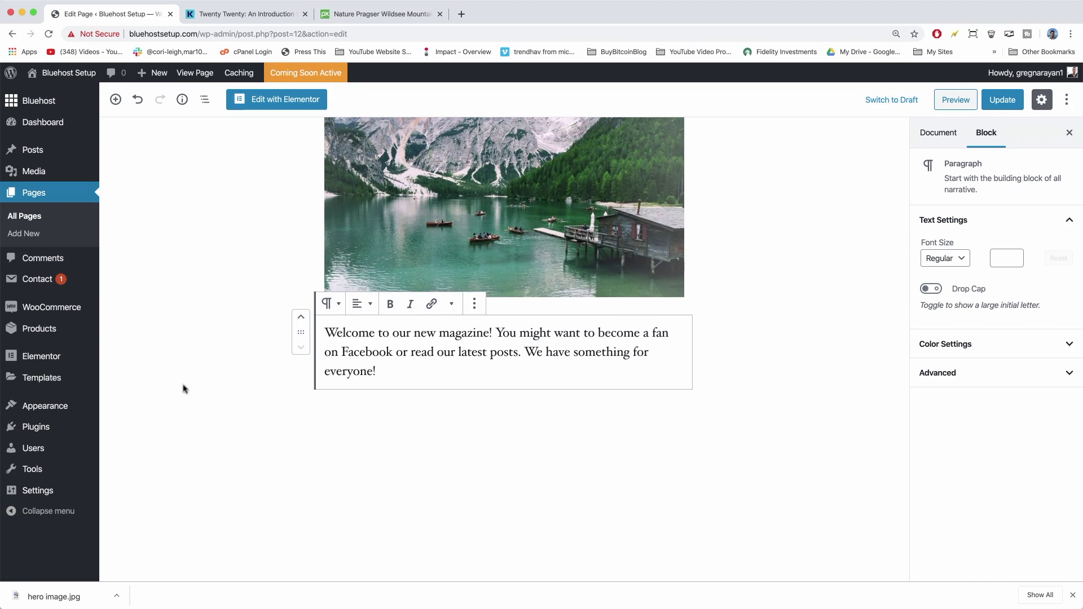
click(181, 391)
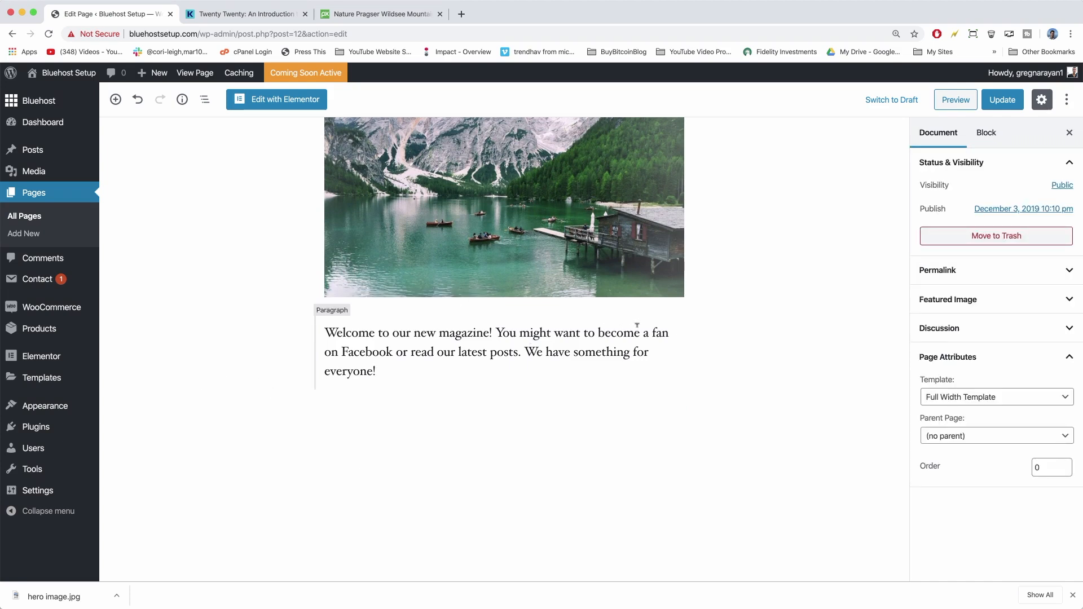
scroll(506, 389, up, 2)
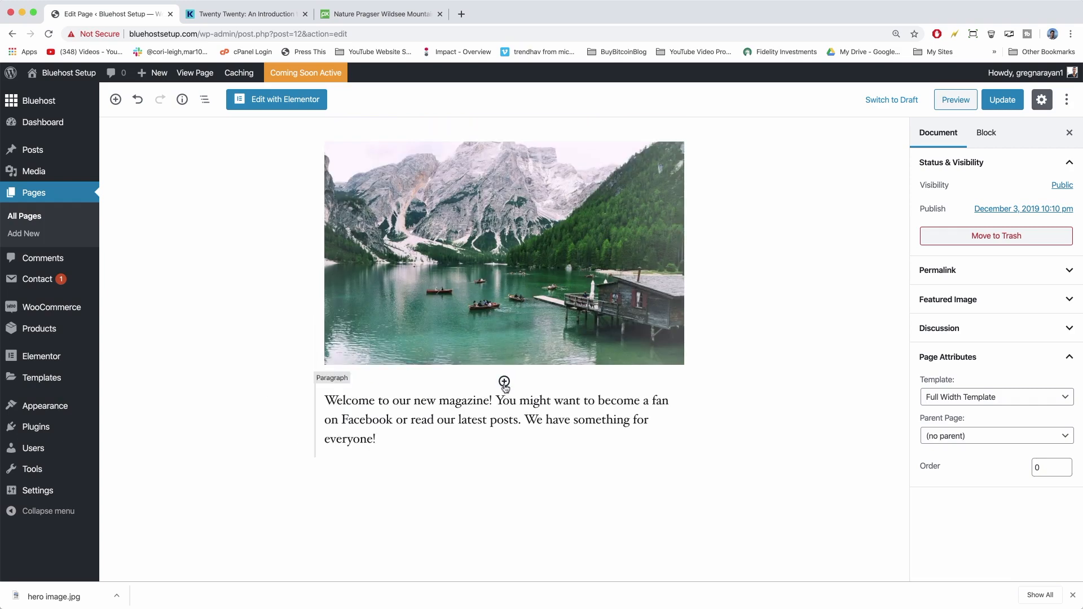
click(504, 382)
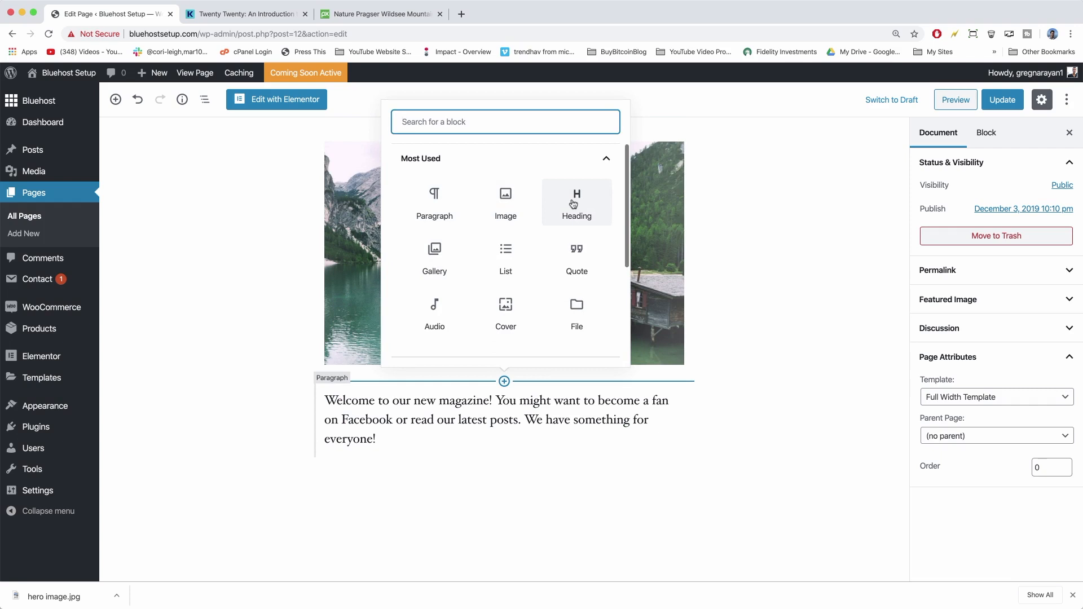
Insert a List block with the bullets Tech, Music, Fashion and Culture.
click(506, 258)
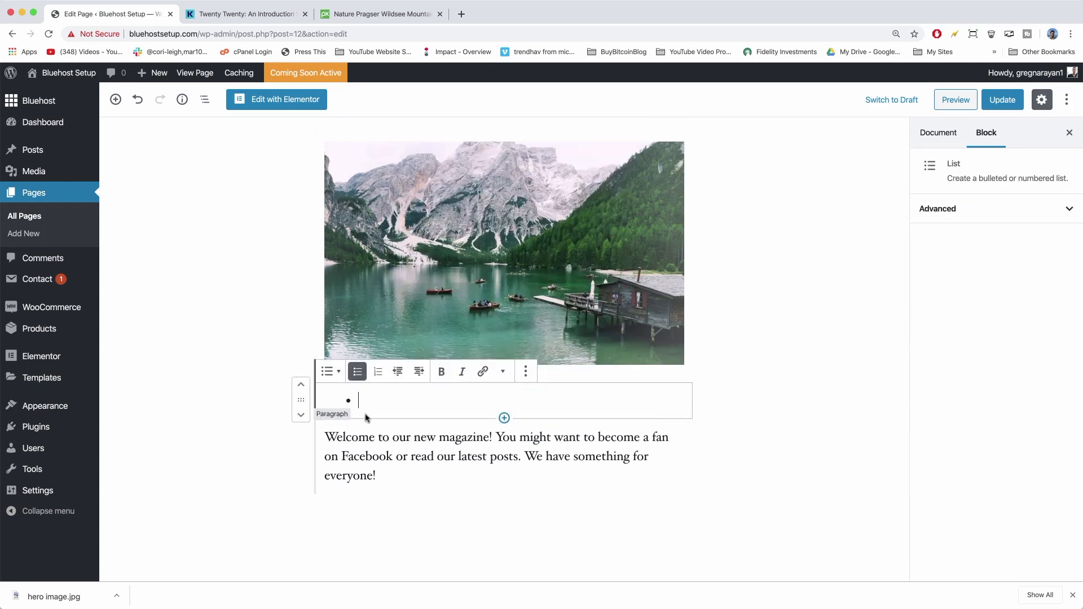
scroll(366, 417, down, 1)
text(Tech)
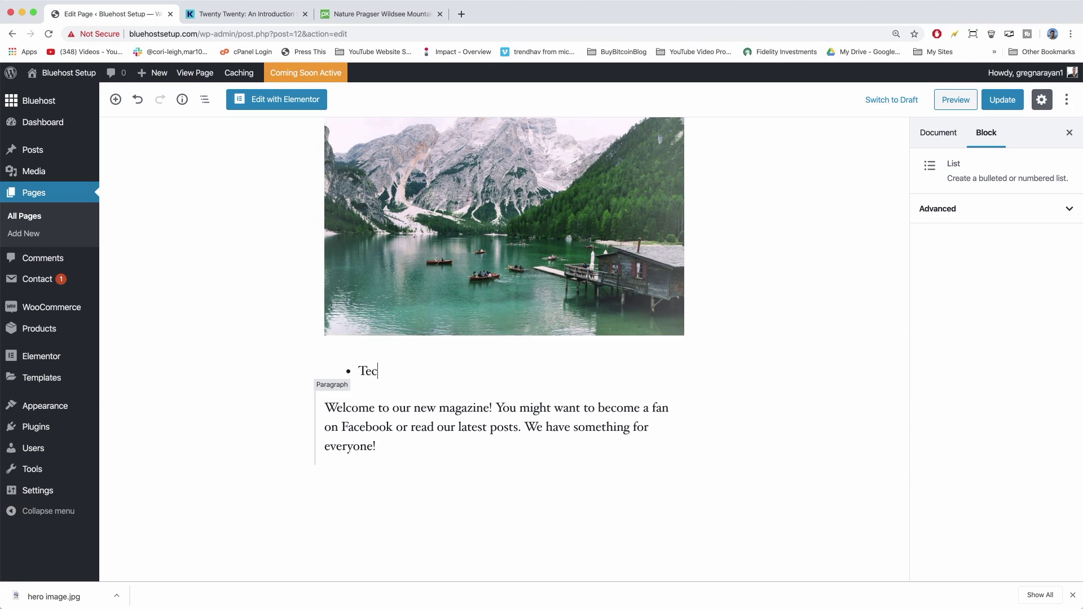
key(Return)
text(Music)
key(Return)
text(Fashiok)
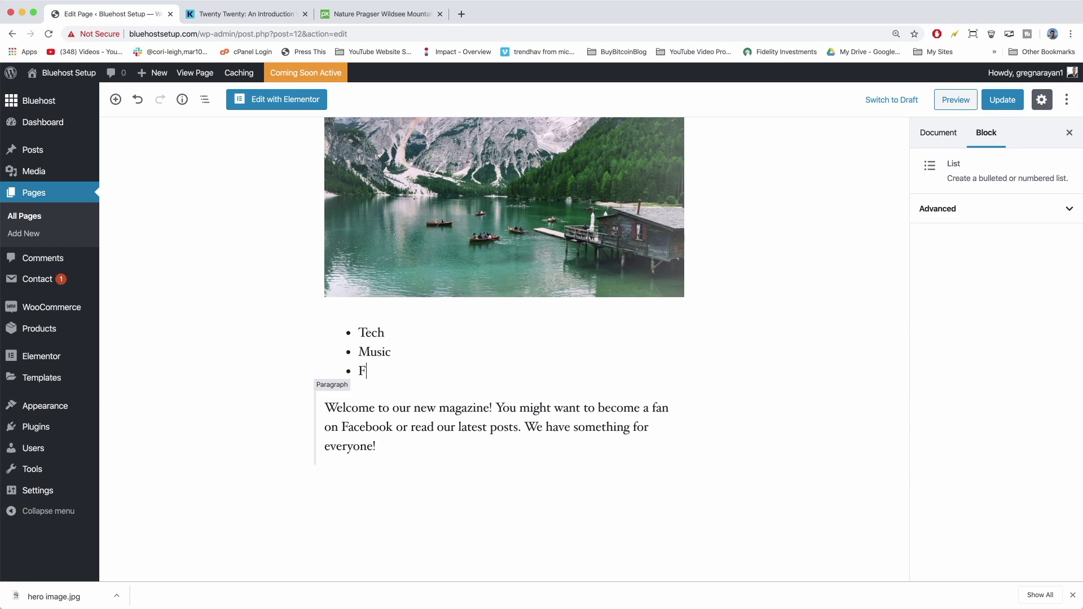
key(Return)
key(BackSpace)
key(Return)
text(Culture)
key(Return)
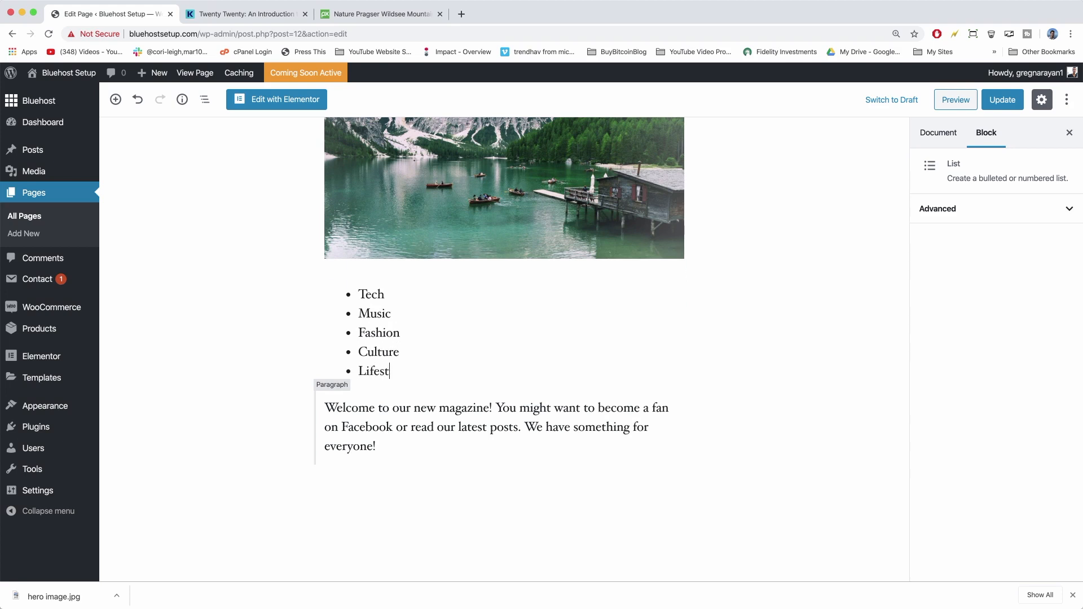
Move the list below the welcome paragraph and check the page's word and block counts.
scroll(226, 459, up, 1)
click(422, 361)
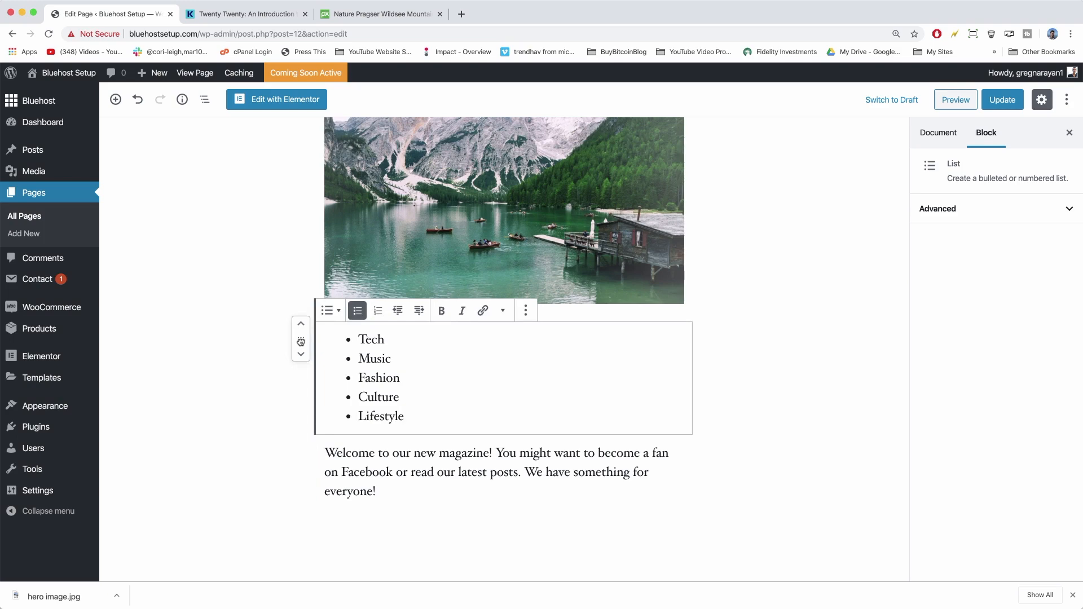
drag(301, 344, 357, 491)
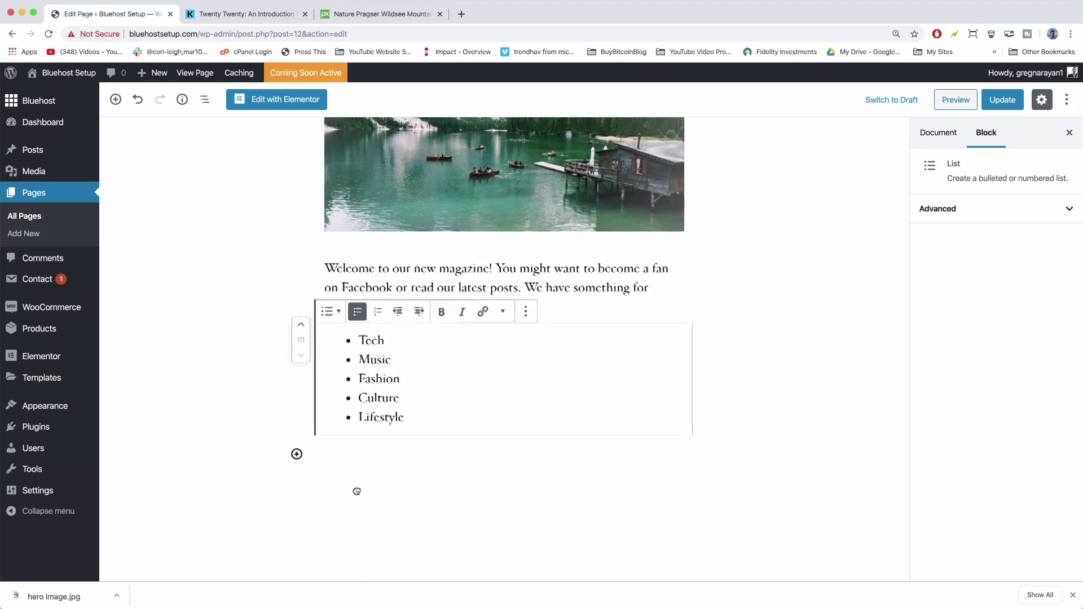
scroll(198, 356, up, 3)
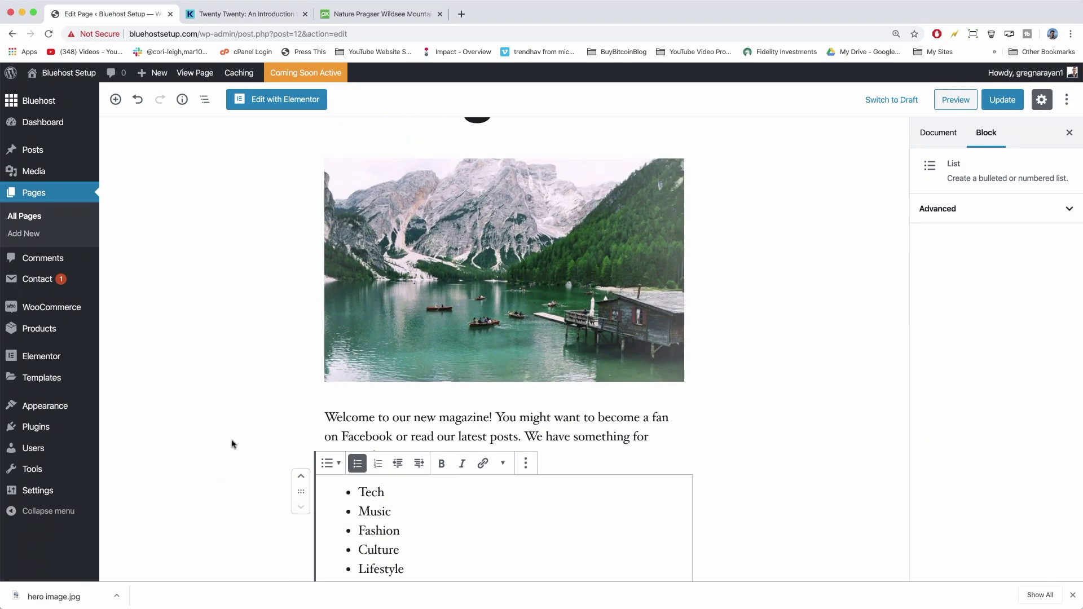
click(182, 100)
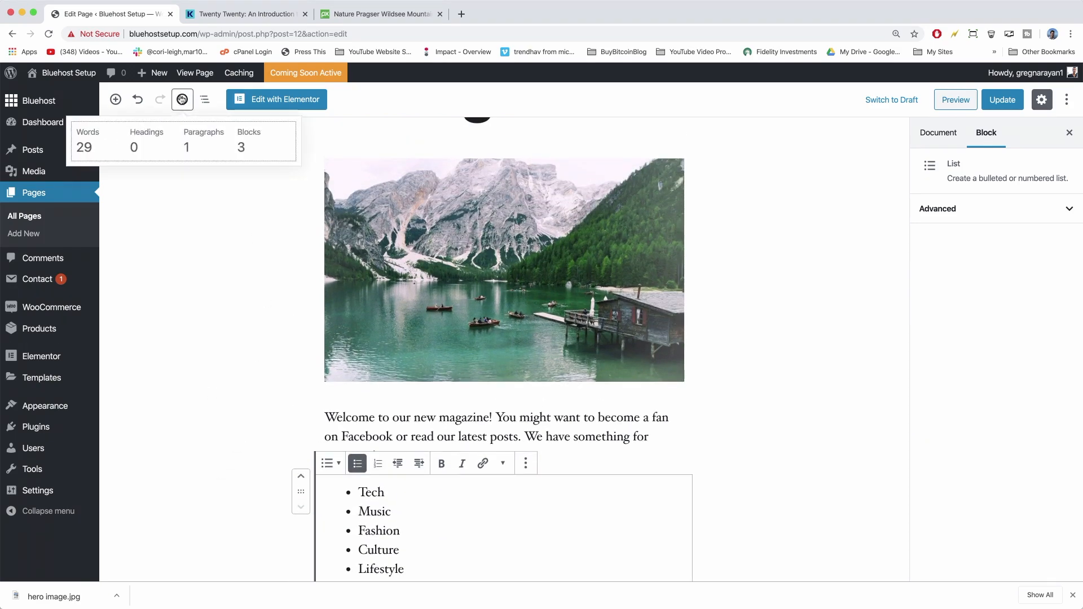
click(182, 102)
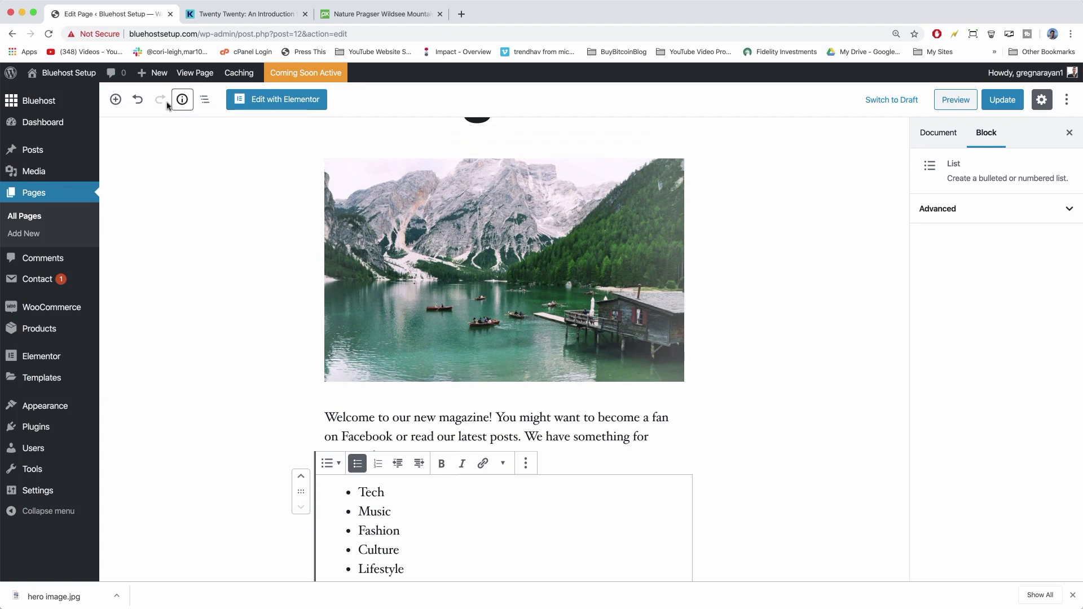
scroll(274, 429, down, 3)
scroll(275, 430, down, 1)
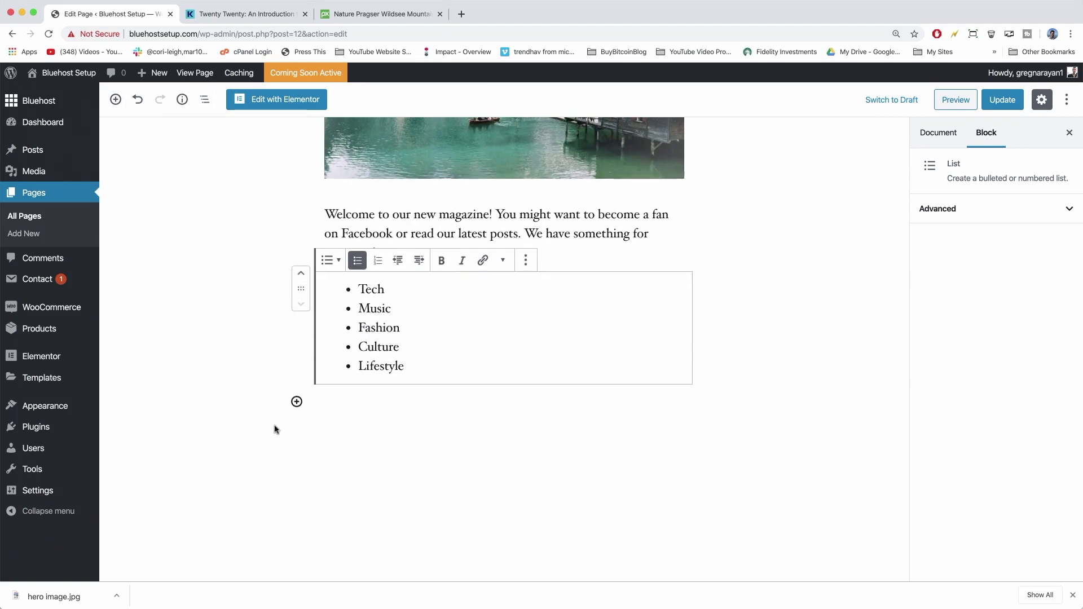
Add an equal three-column Columns block below the bulleted list.
click(296, 402)
scroll(395, 237, down, 5)
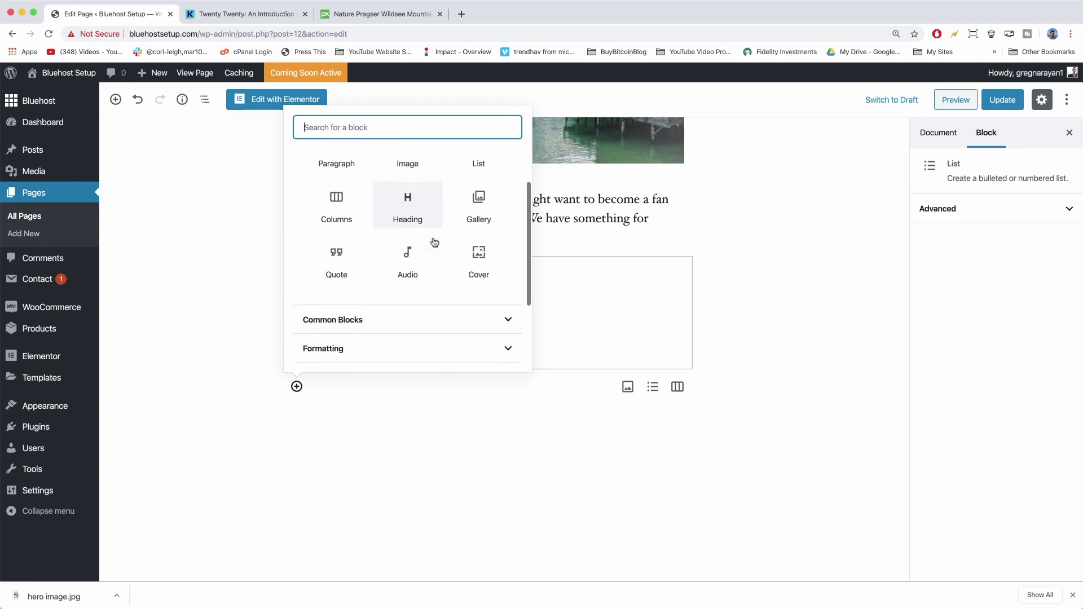
click(425, 259)
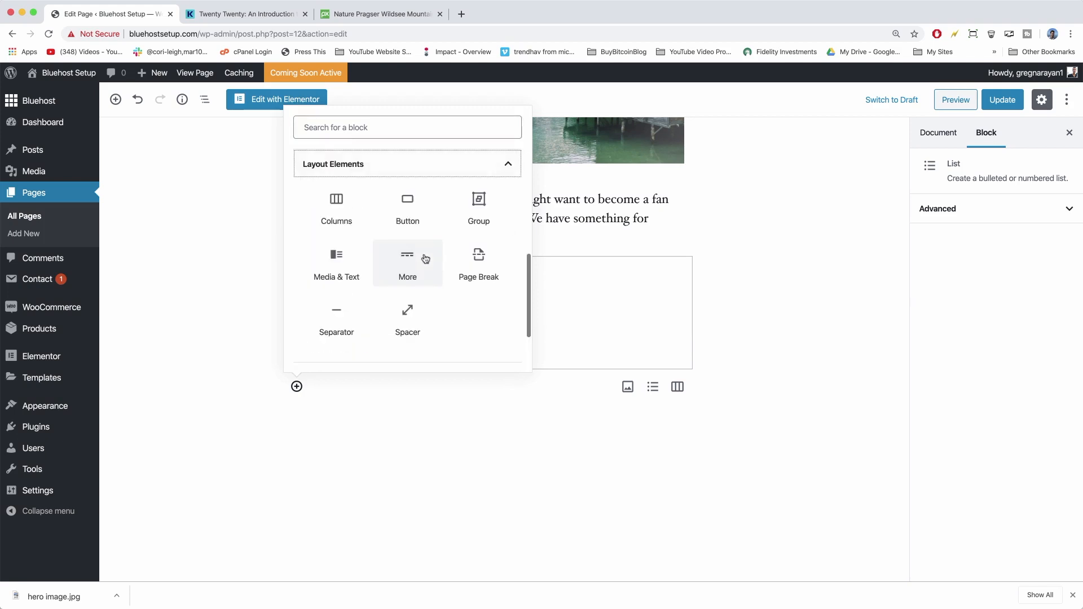
click(337, 204)
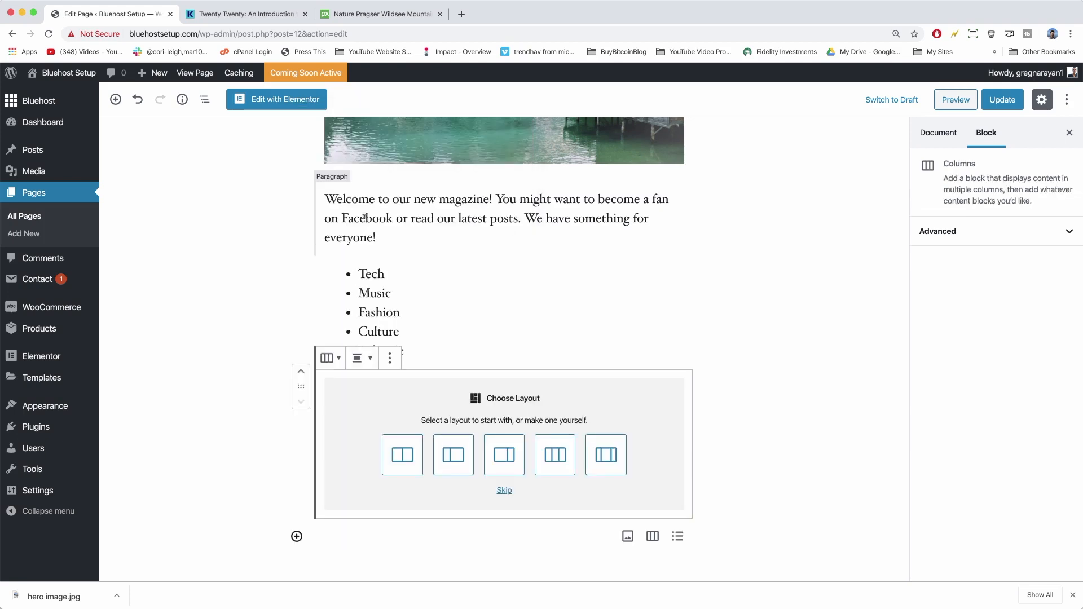
scroll(412, 306, down, 3)
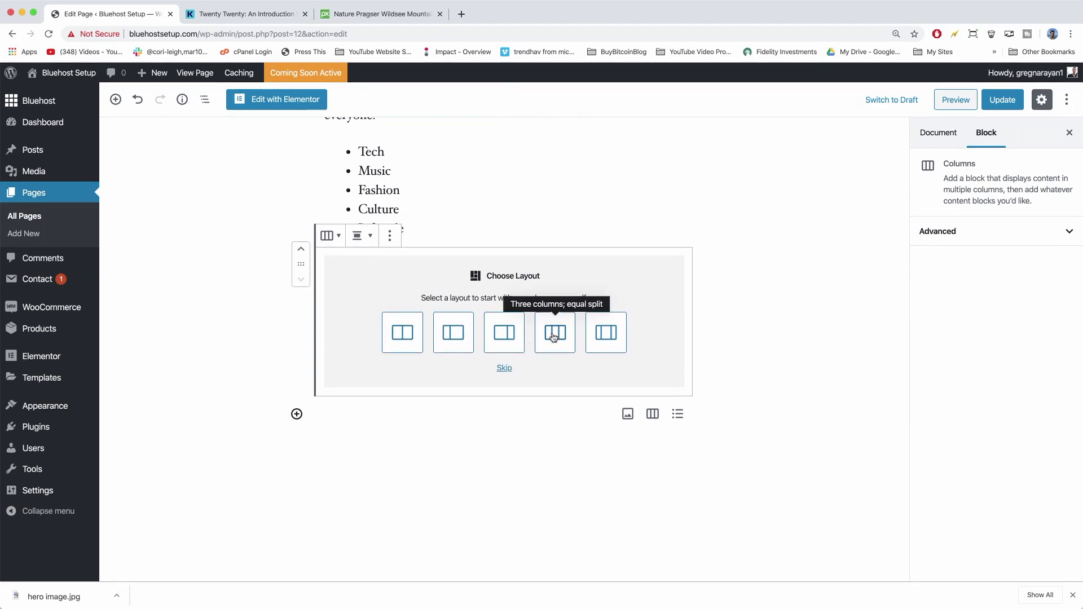
click(554, 331)
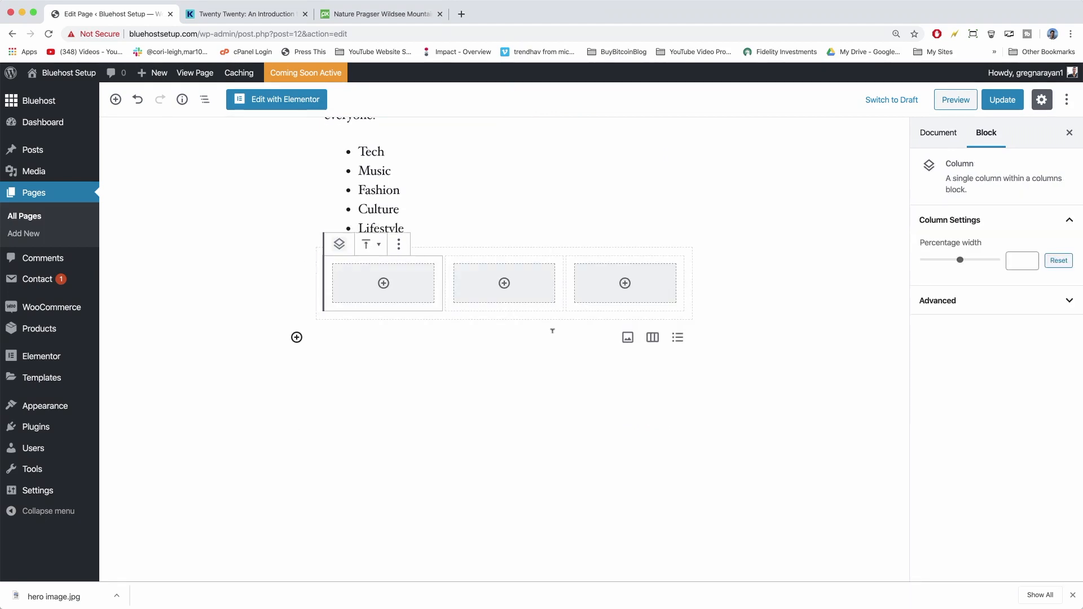
Move the bulleted list into the first column and insert an Image block into the middle column.
scroll(552, 331, up, 2)
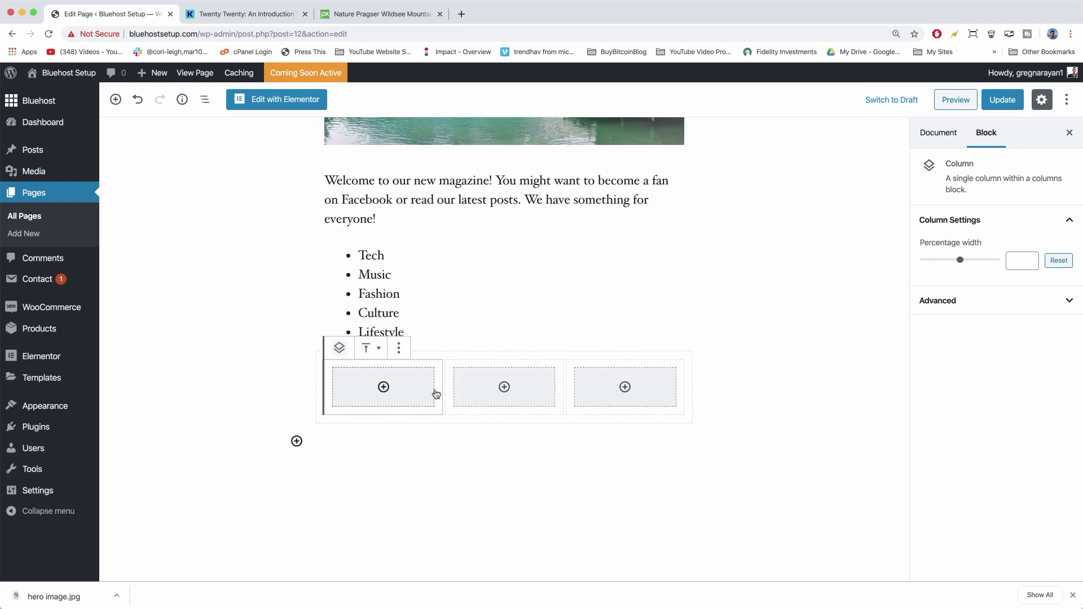
click(314, 264)
drag(319, 272, 350, 374)
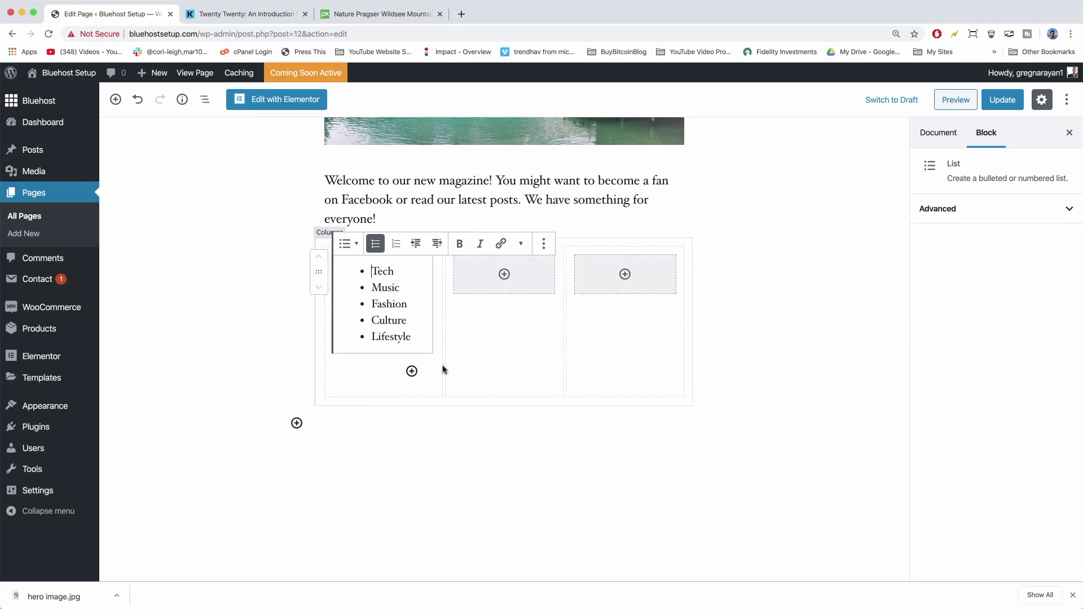
scroll(442, 367, up, 3)
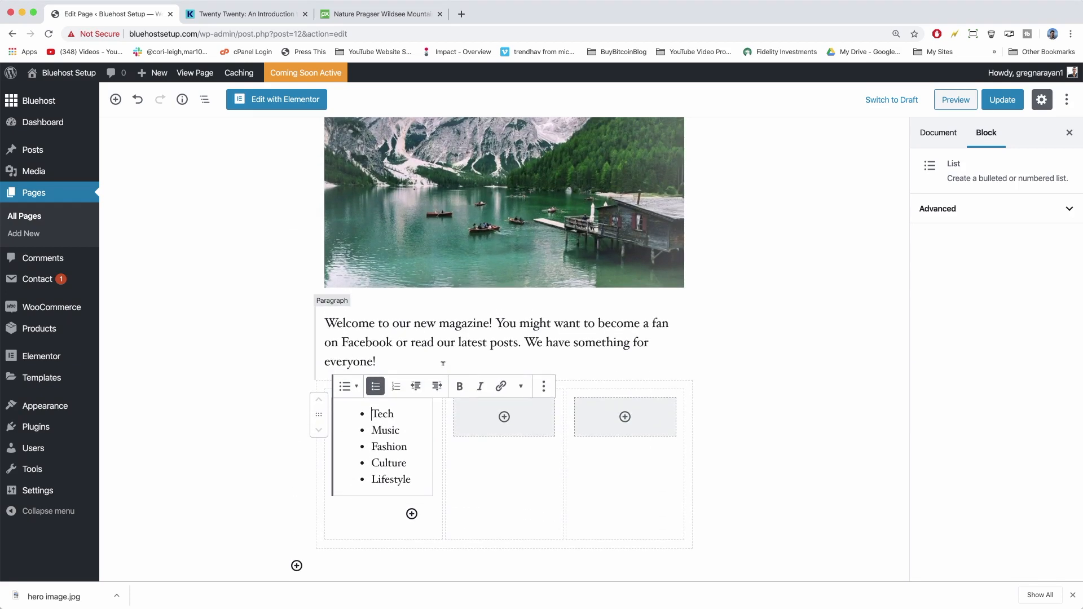
click(506, 419)
click(504, 417)
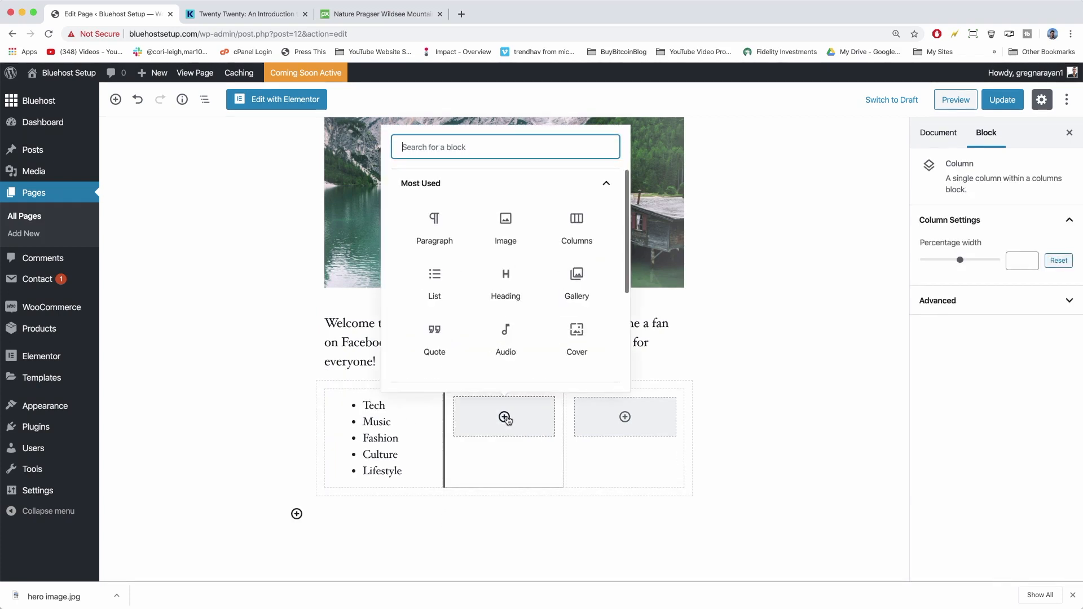
click(504, 236)
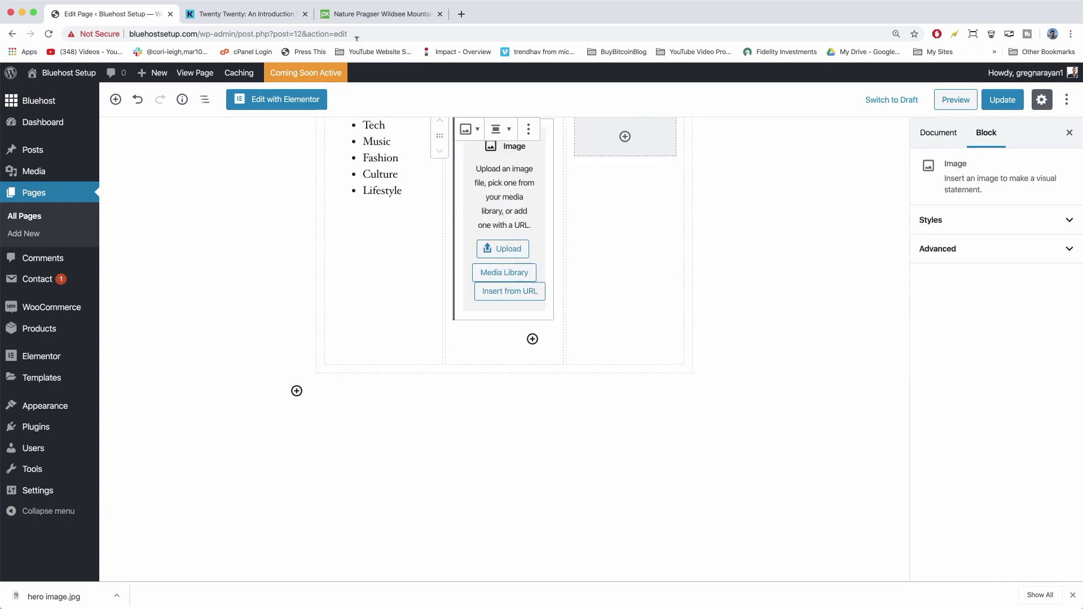
Go back to the Pixabay alpine search results and open the Panorama Alpine photo.
click(356, 15)
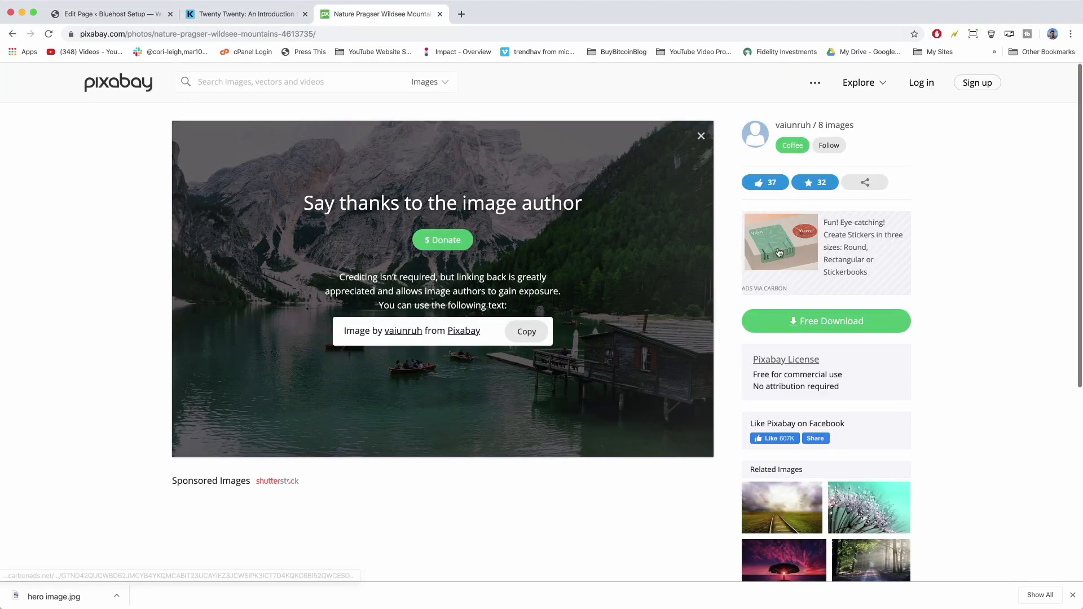
click(10, 36)
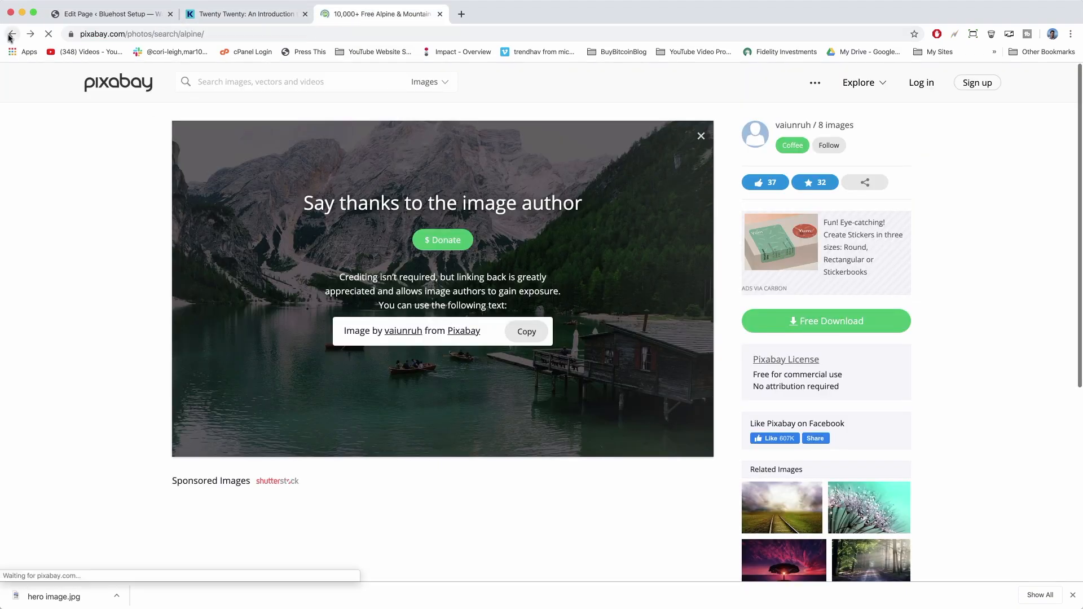
scroll(630, 363, down, 3)
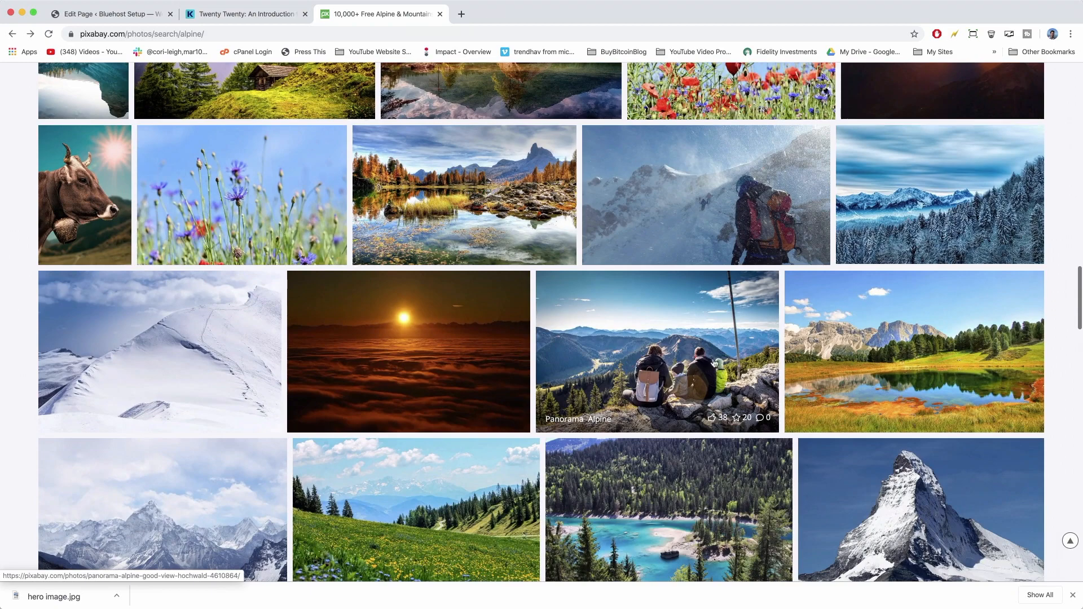
scroll(716, 364, down, 2)
click(658, 221)
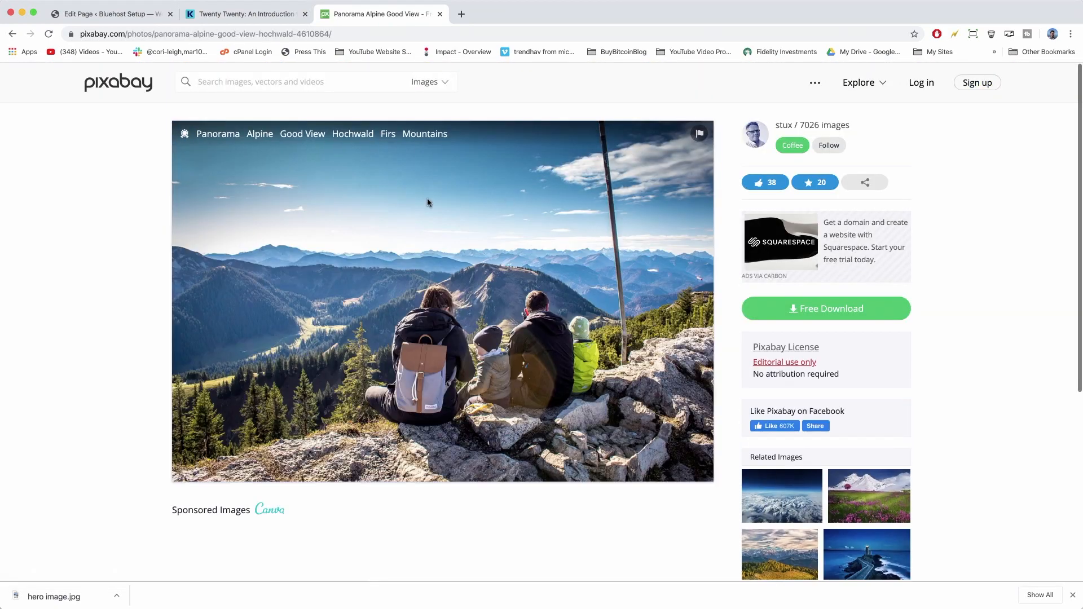
Download the 1920×1280 version of the photo and save the file.
click(826, 310)
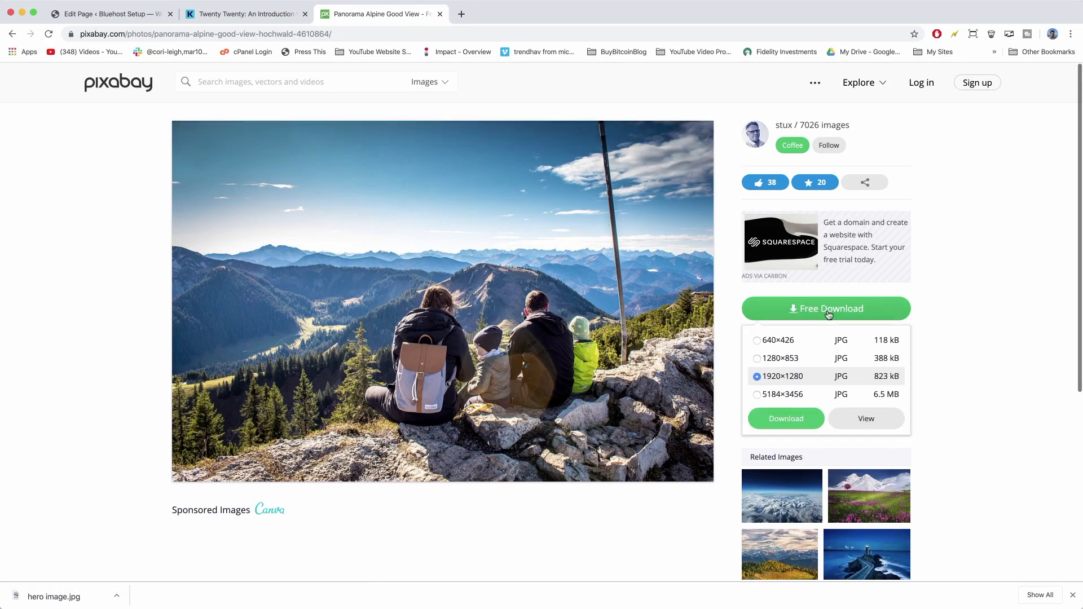
click(802, 418)
click(484, 382)
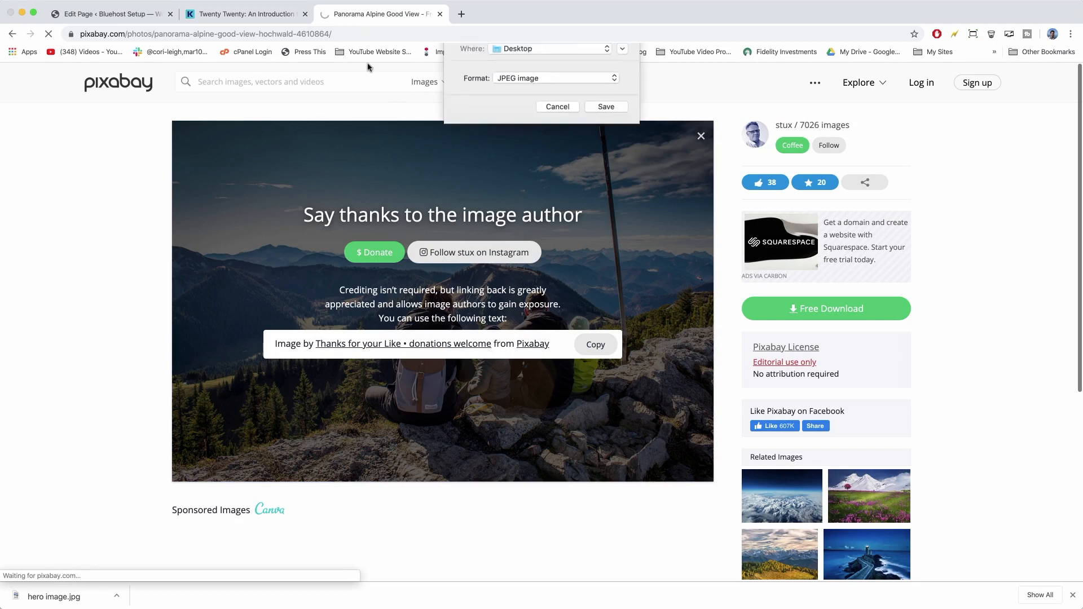
text(twenty-twenty-hd)
key(Return)
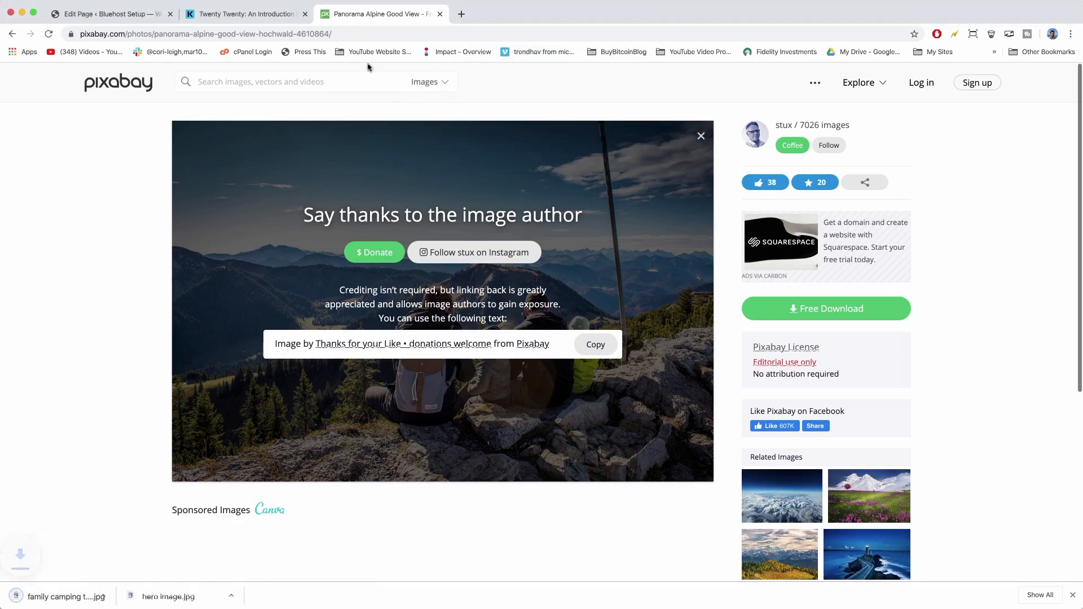
click(124, 14)
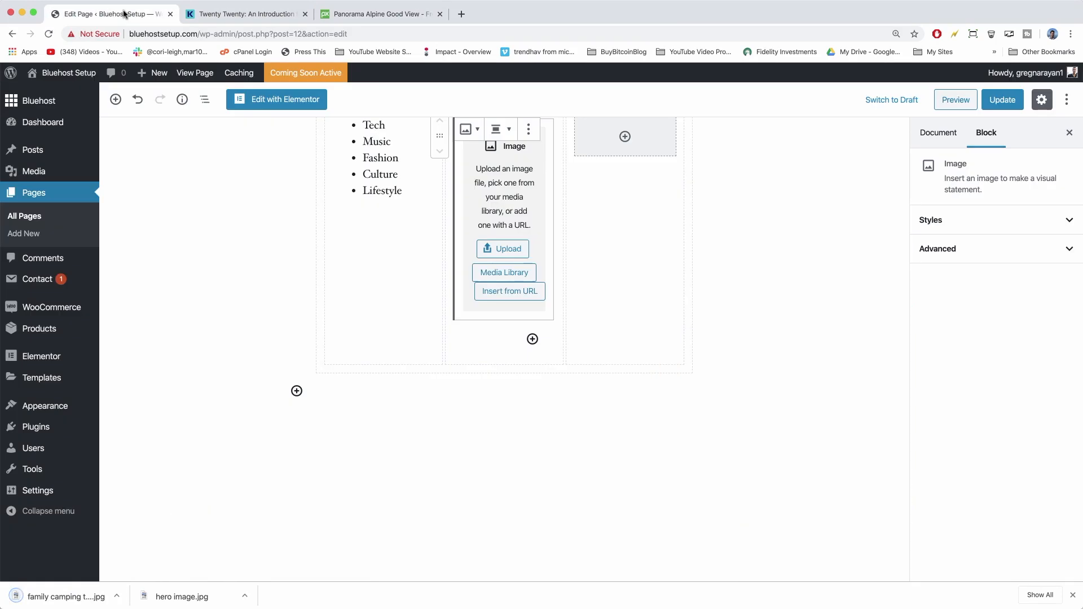
Upload family camping trip.jpg into the middle column's image block.
scroll(508, 282, up, 5)
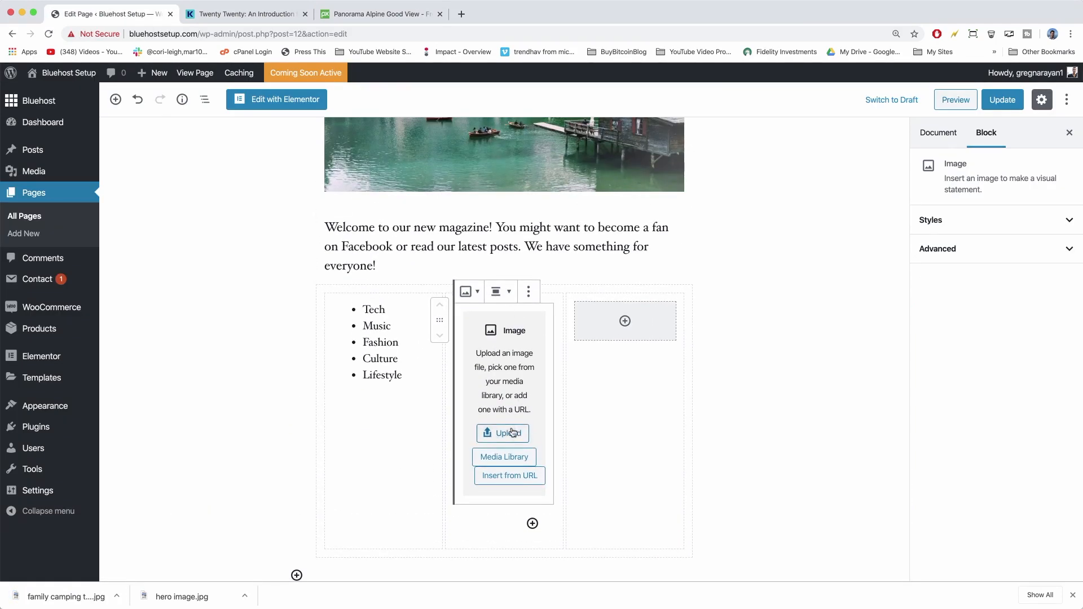
click(504, 433)
key(Return)
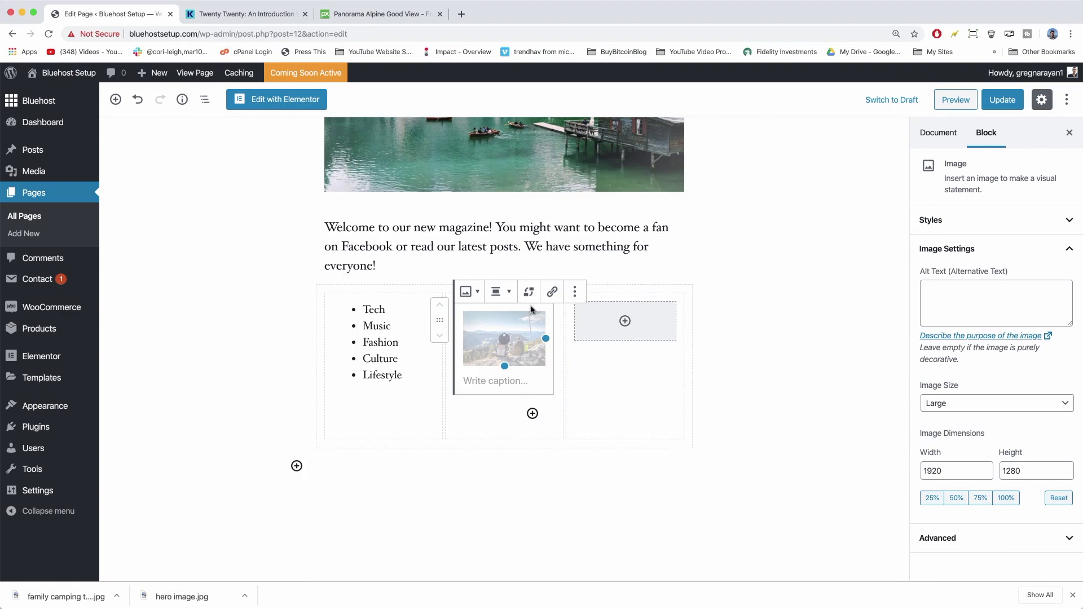
Insert a Quote block into the empty right column.
click(624, 323)
click(624, 322)
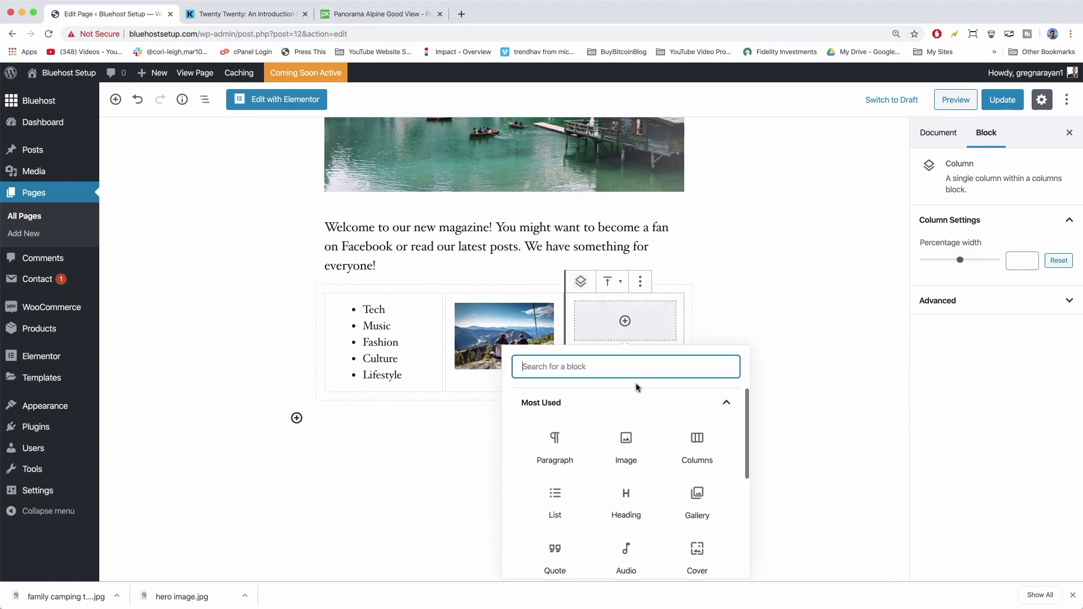
scroll(626, 443, down, 3)
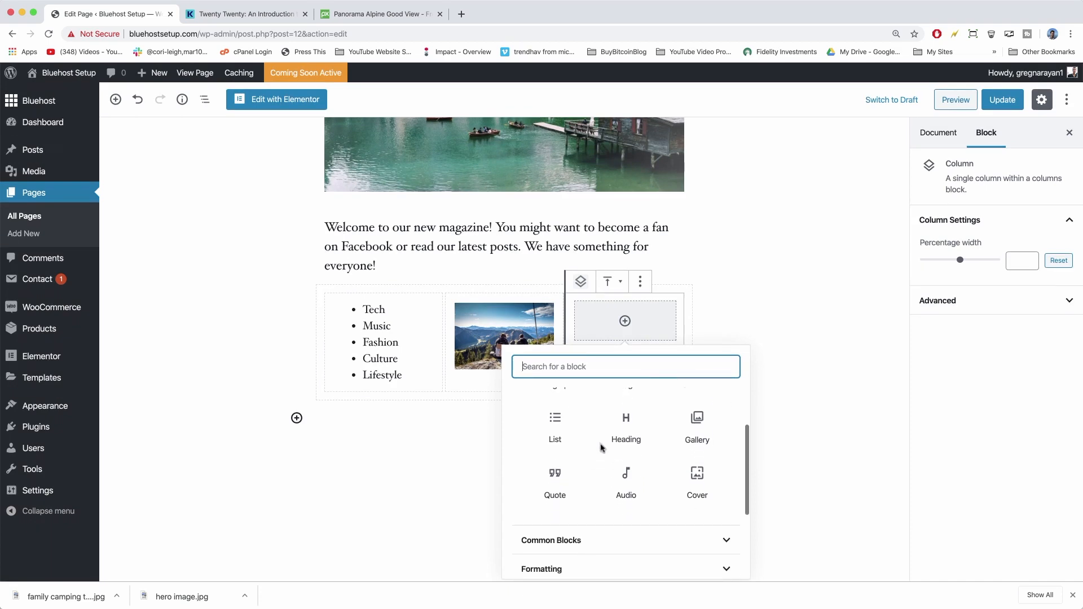
scroll(601, 447, up, 1)
click(551, 507)
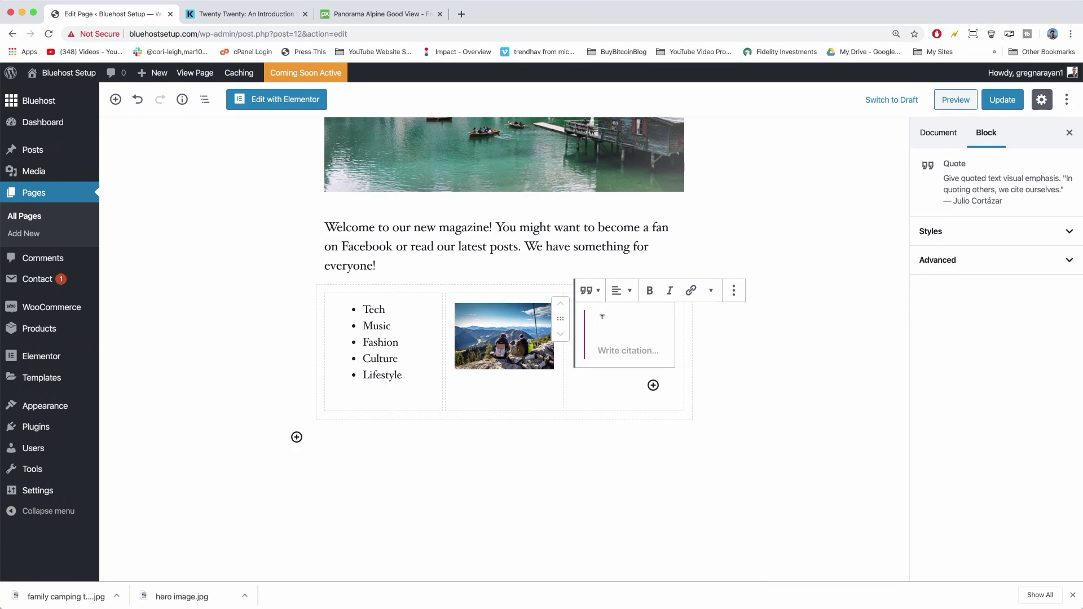
Search Google for outdoors quotes and view the 'I have a therapist. Her name is nature' image.
click(460, 12)
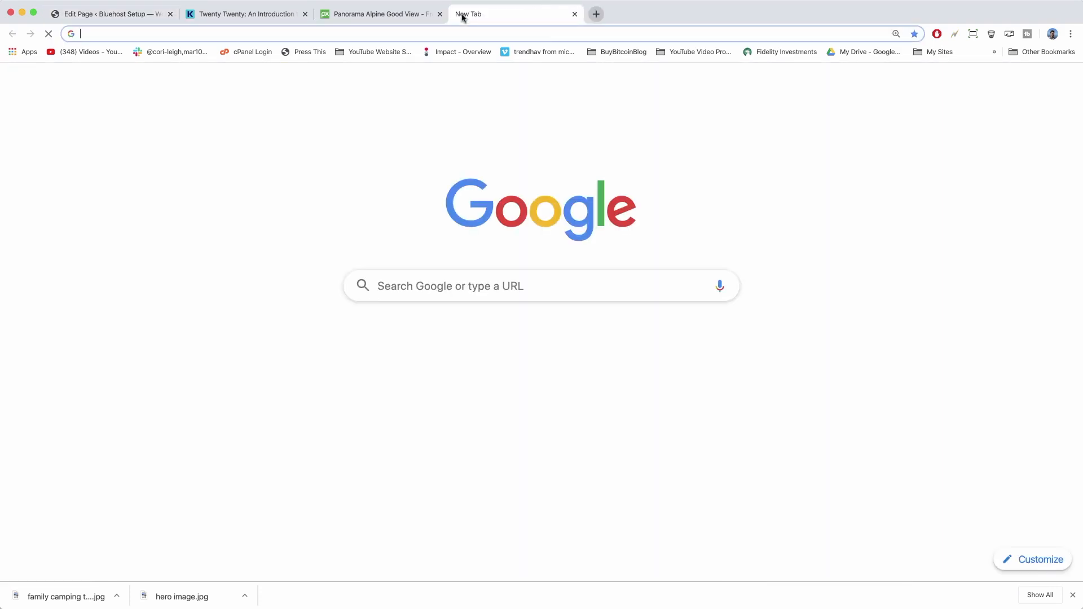
text(outdoors quot)
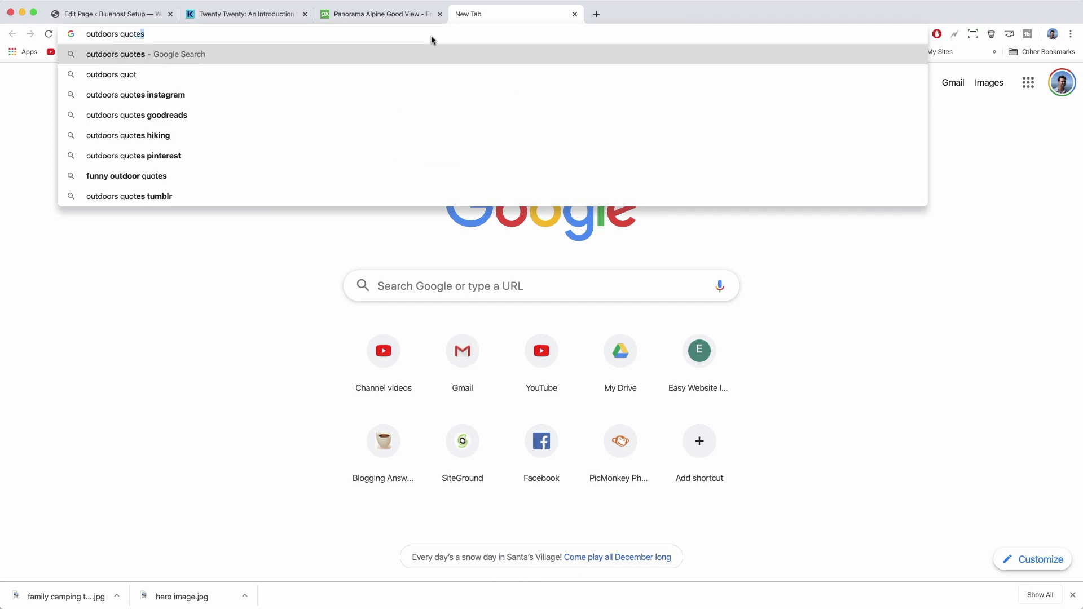
key(Return)
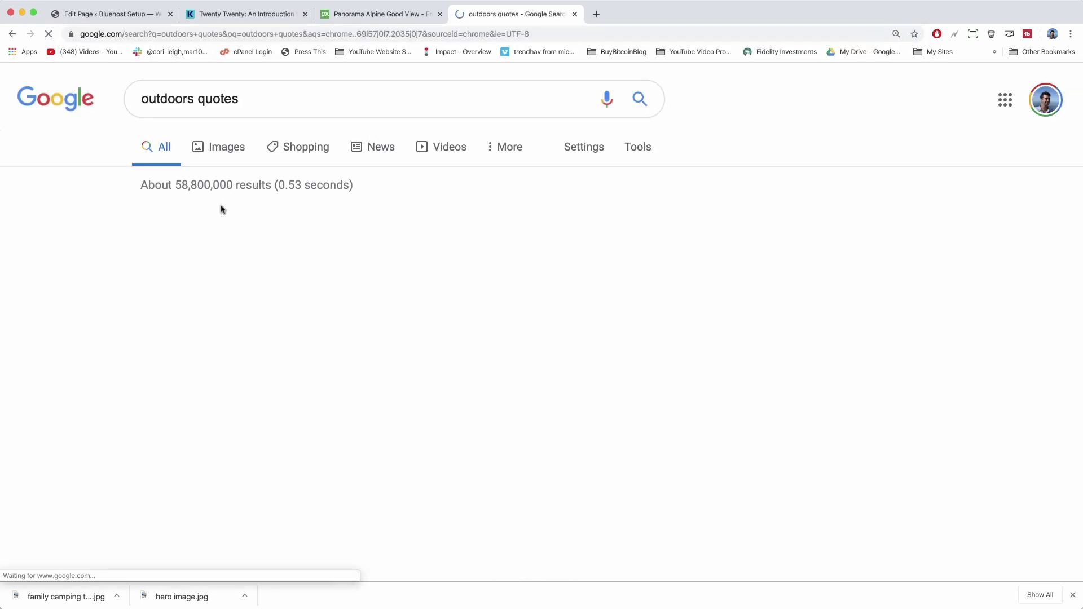
scroll(227, 273, down, 2)
scroll(227, 273, down, 3)
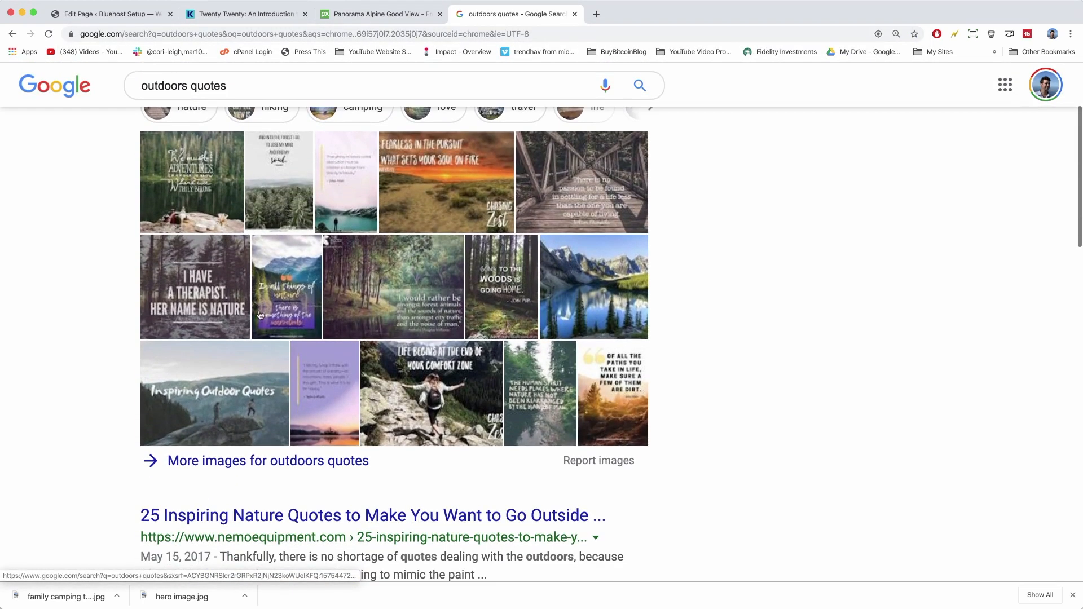
click(243, 308)
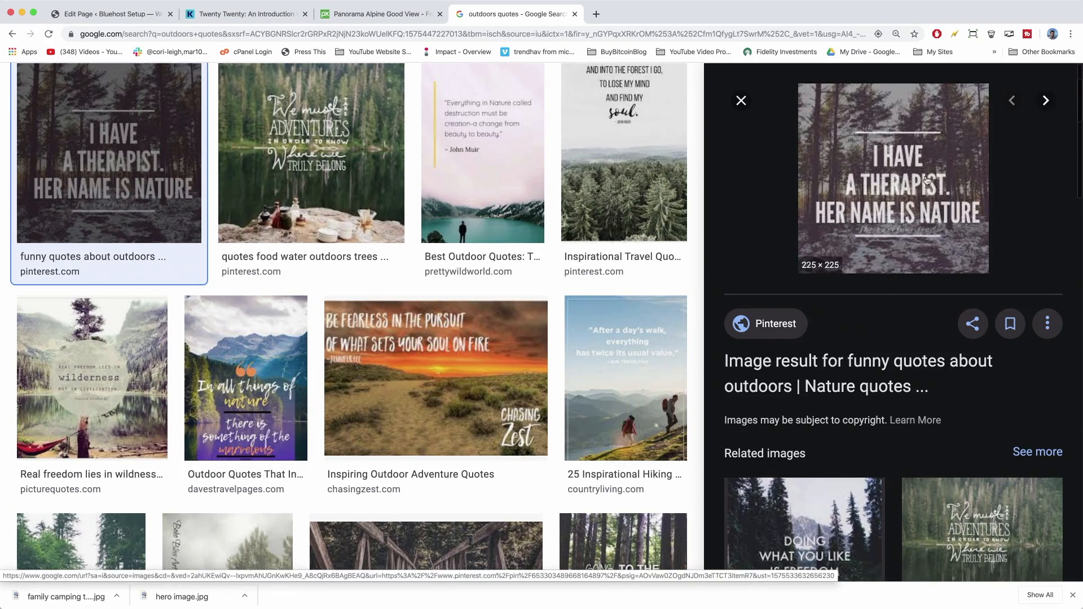
click(108, 14)
Type the quote 'I have a therapist. Nature is her name.' and cite it as Anonymous.
click(649, 313)
scroll(649, 313, up, 2)
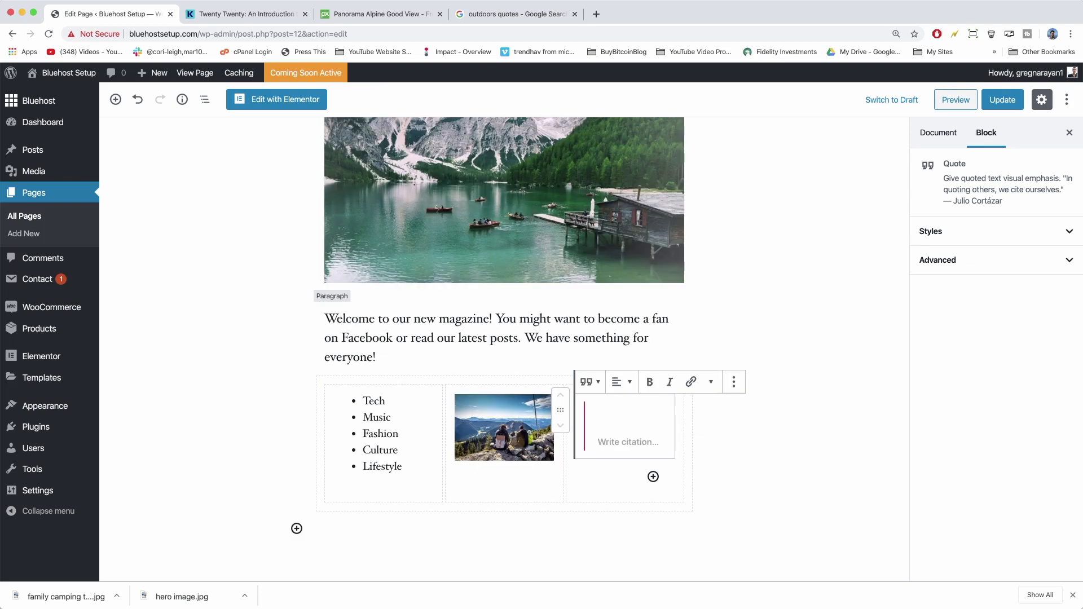
text(I have a thera)
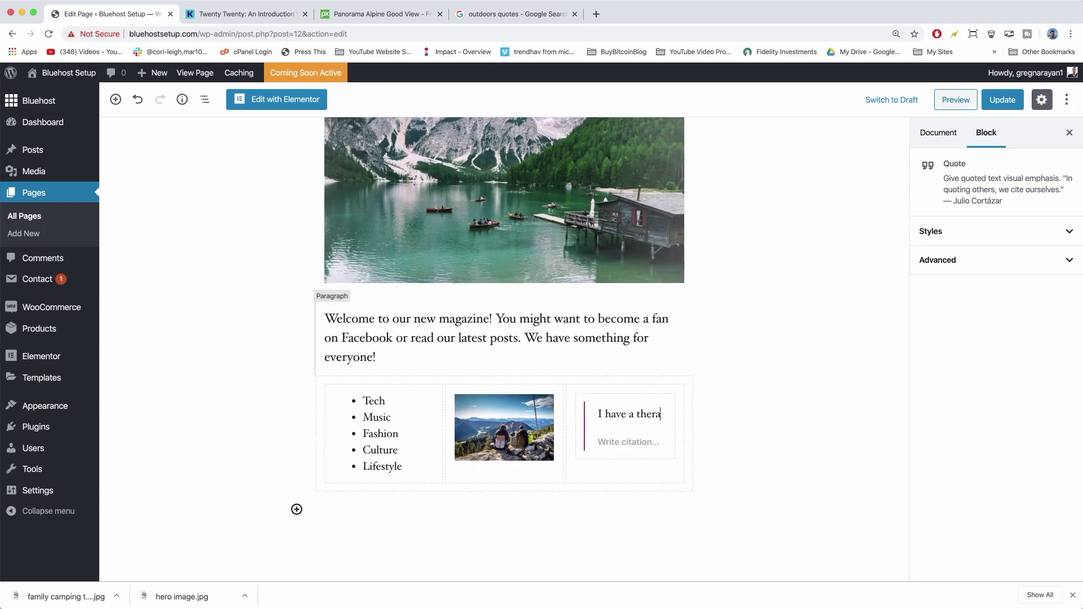
text(pist. Nature )
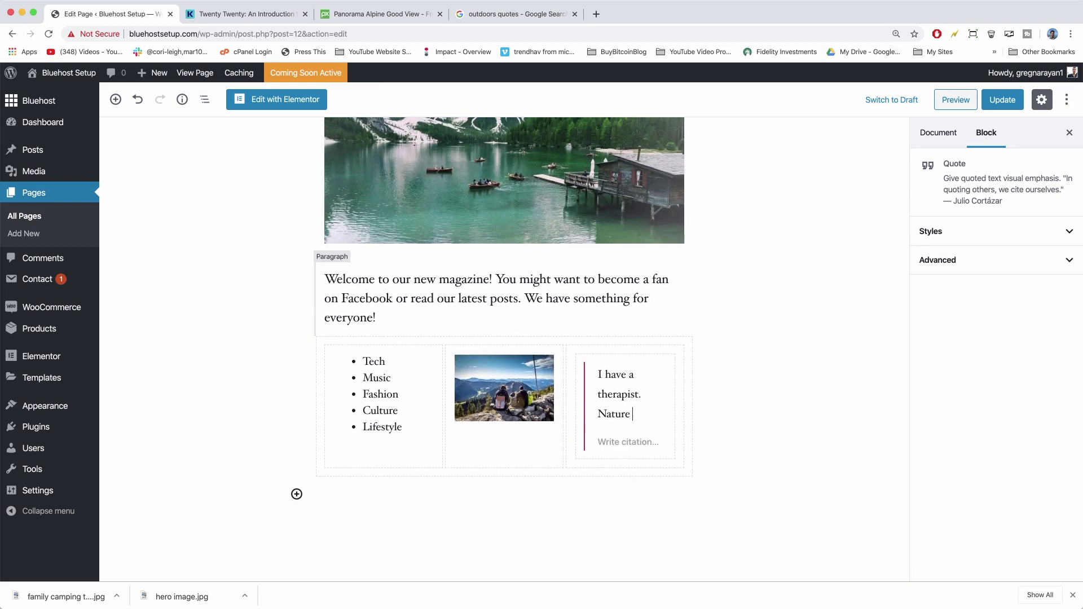
text(is her name.)
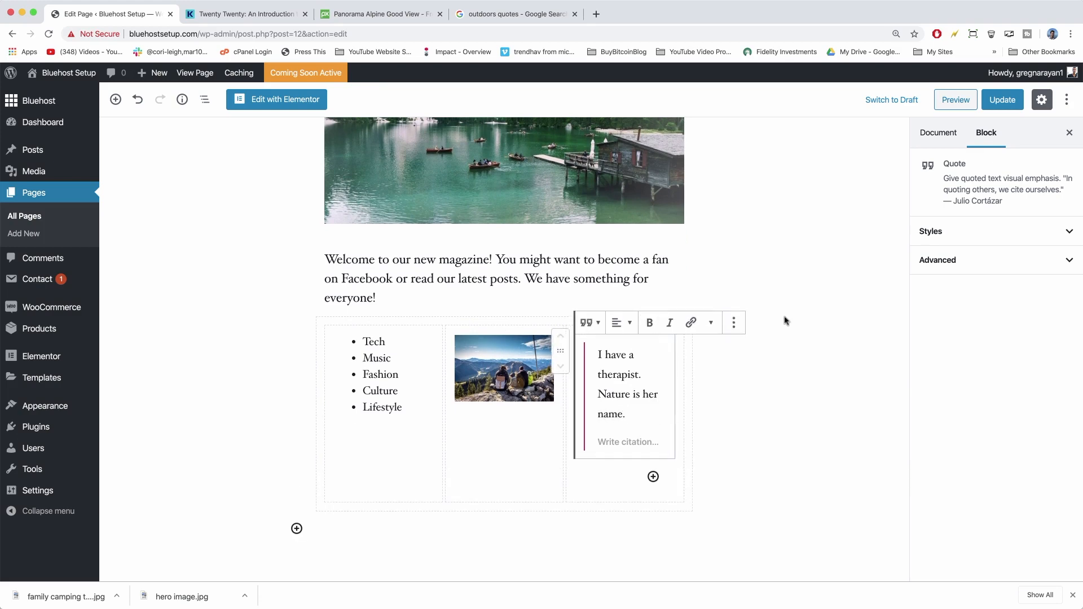
scroll(593, 328, down, 4)
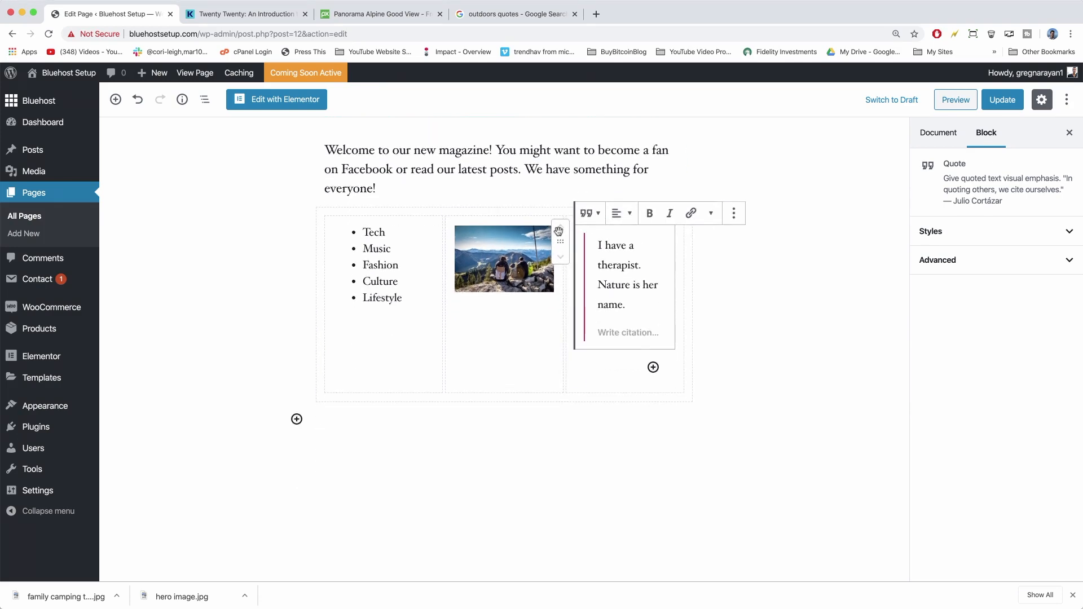
scroll(638, 353, down, 3)
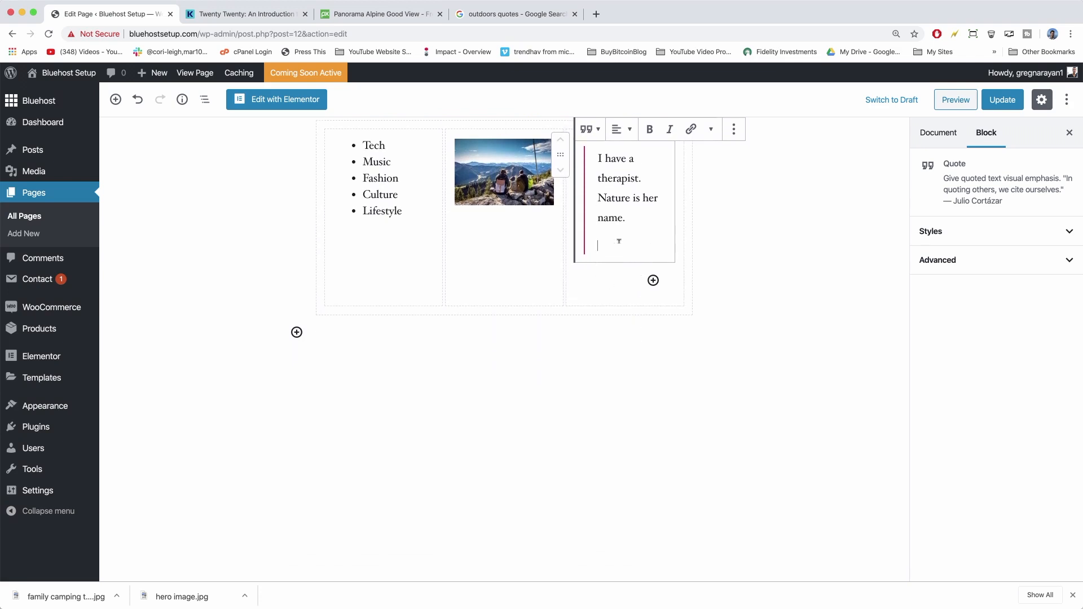
text(Anonymous)
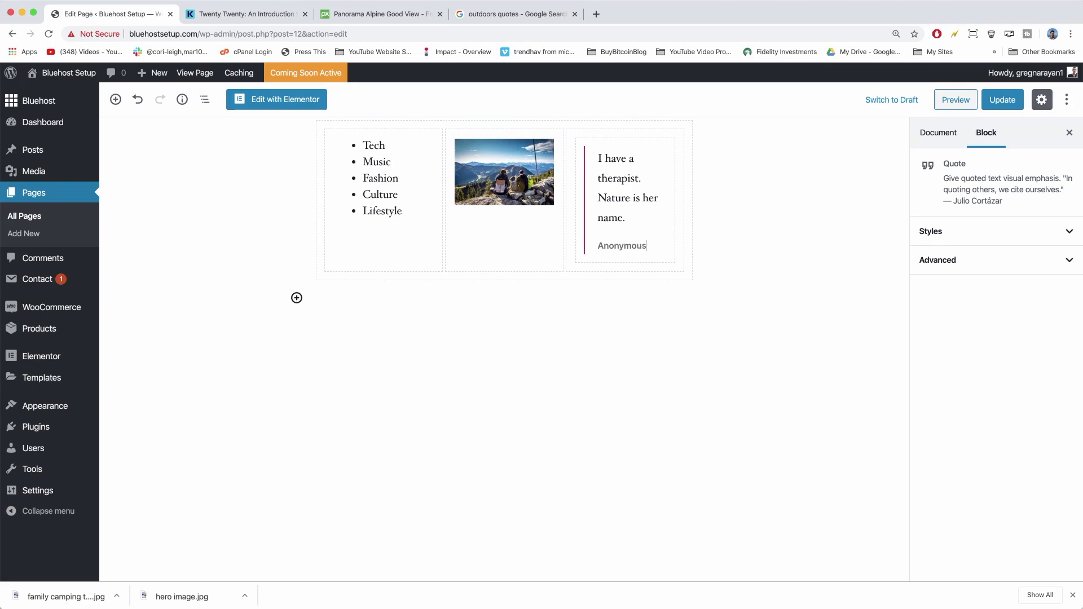
scroll(423, 395, up, 15)
scroll(423, 395, down, 12)
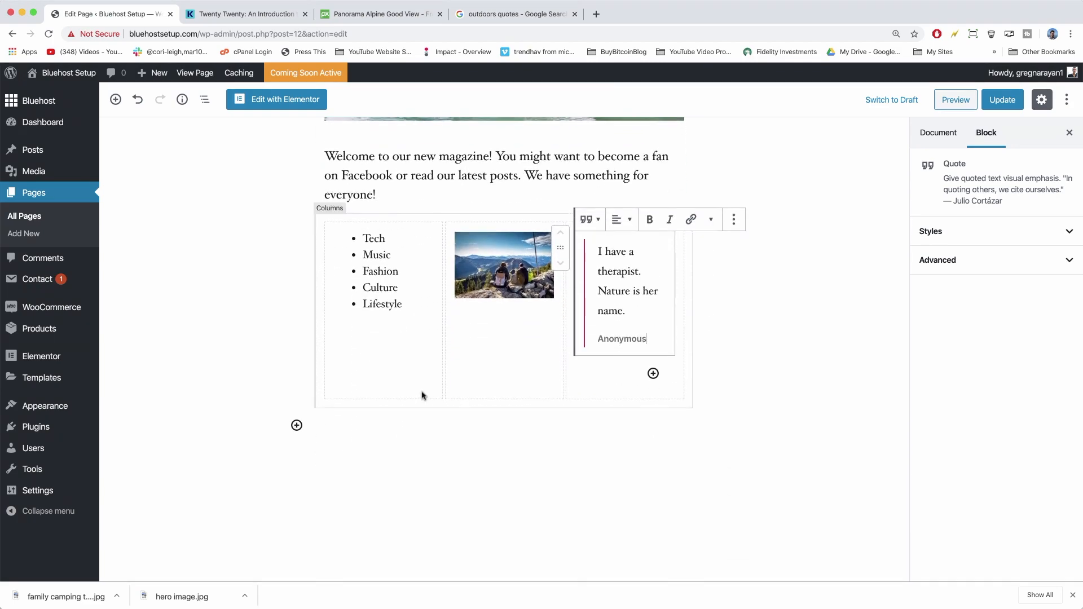
Search the inserter for 'video' and add a Video block below the columns, set to Insert from URL.
click(297, 426)
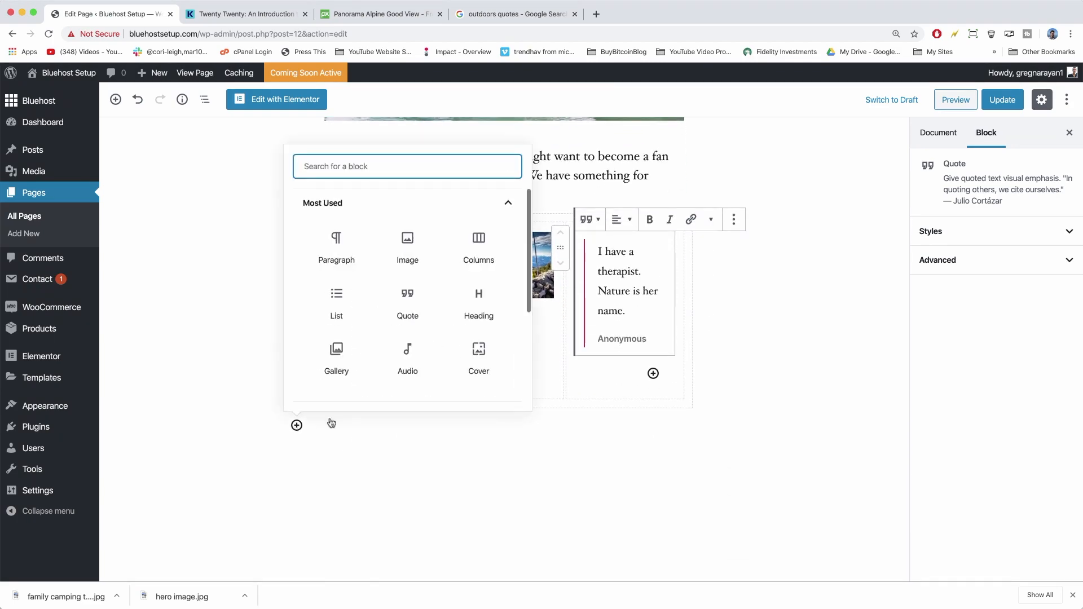
scroll(426, 301, down, 1)
scroll(426, 299, down, 1)
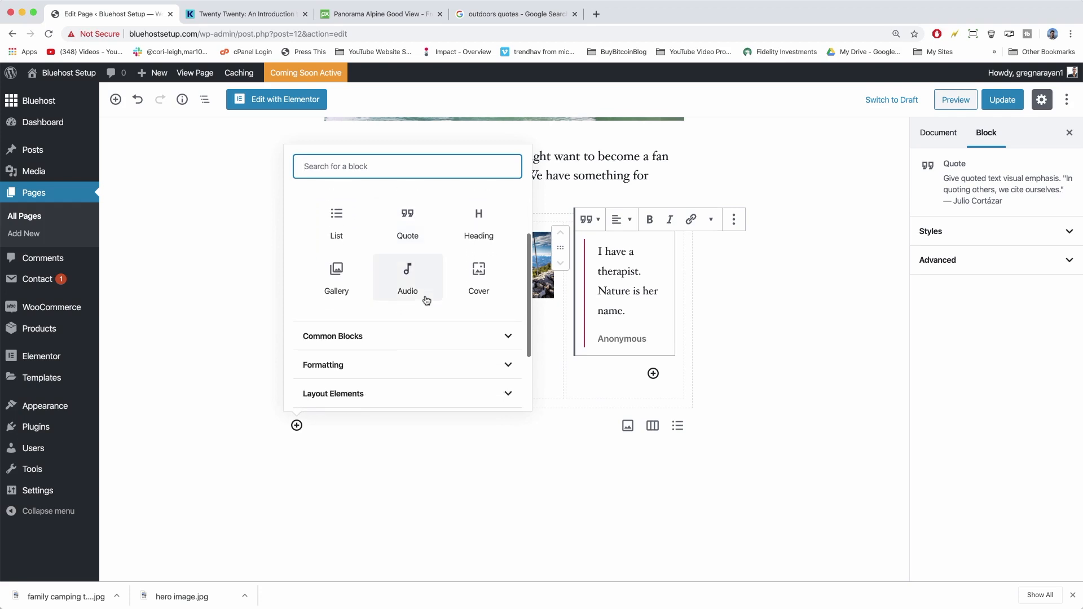
scroll(426, 299, down, 2)
scroll(459, 324, up, 4)
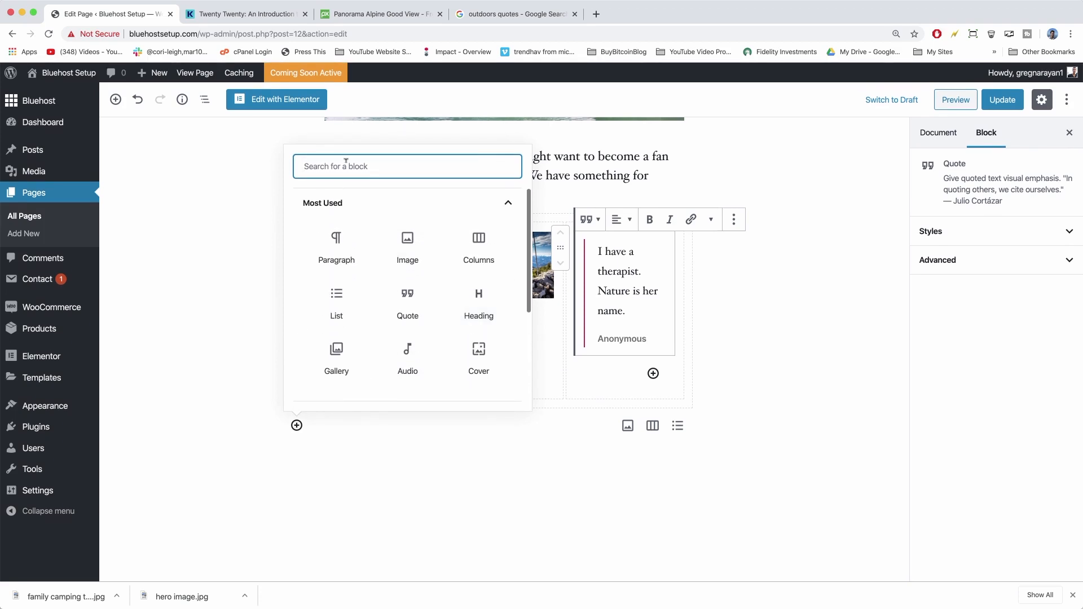
text(video)
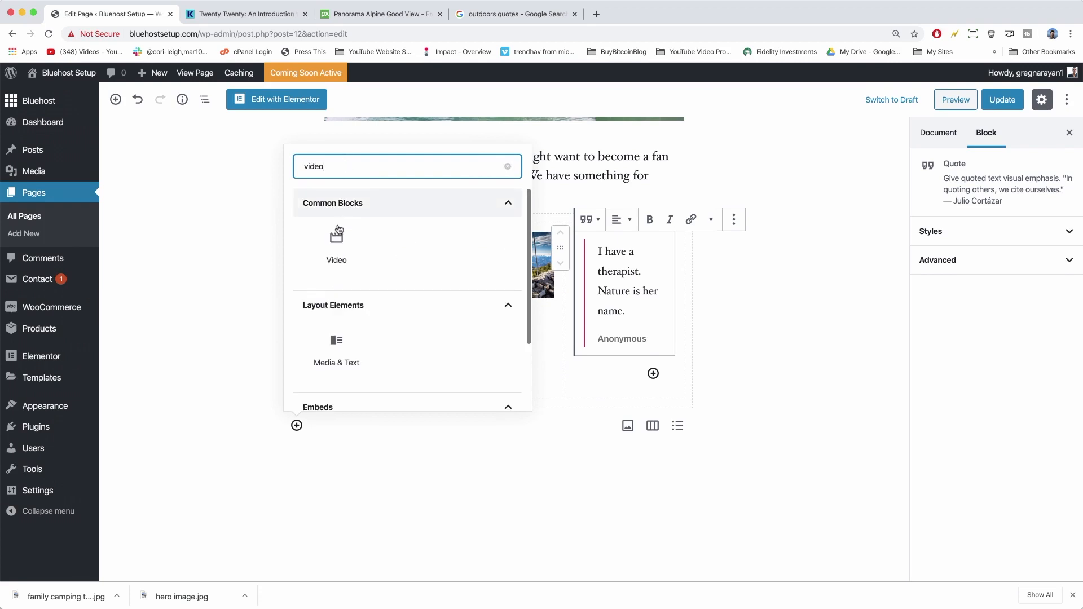
click(336, 248)
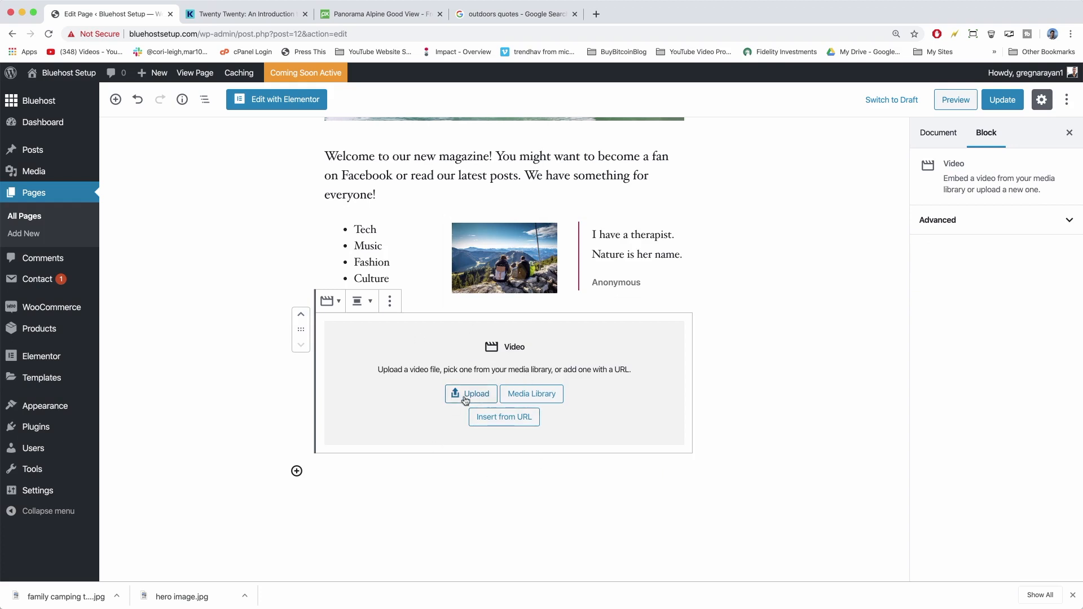
click(501, 419)
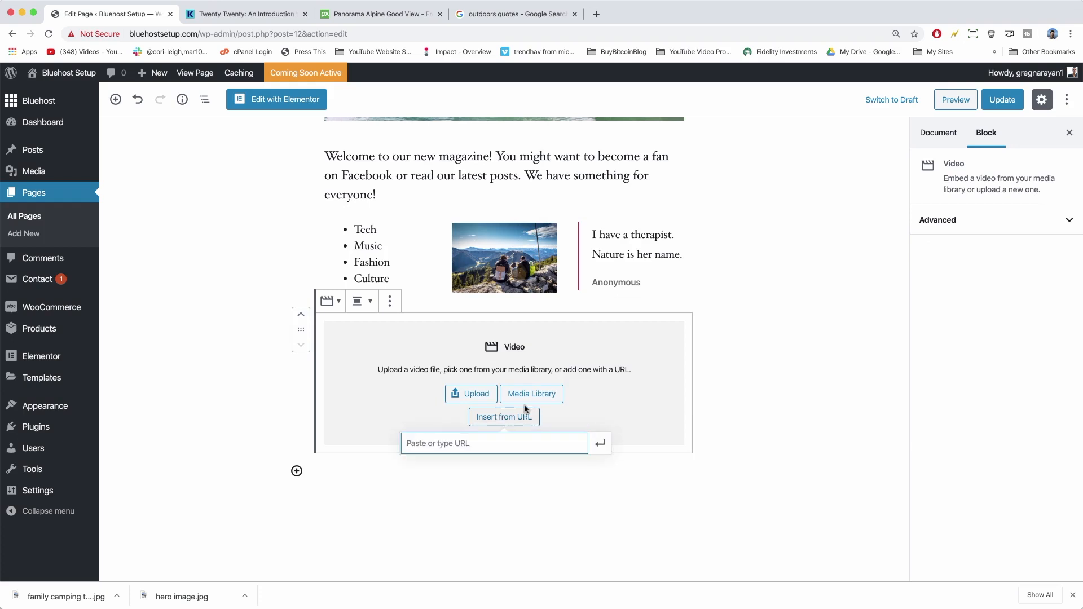
click(596, 16)
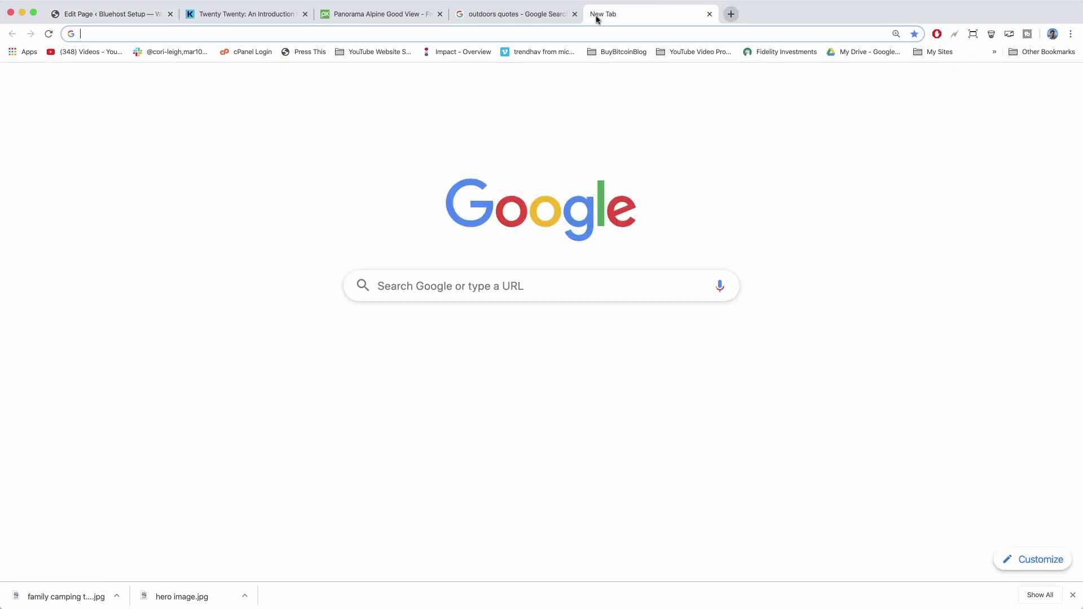
On YouTube, search 'how to make a blog wordpress.org' and open the How To Make a WordPress Blog video.
text(youtube.com)
key(Return)
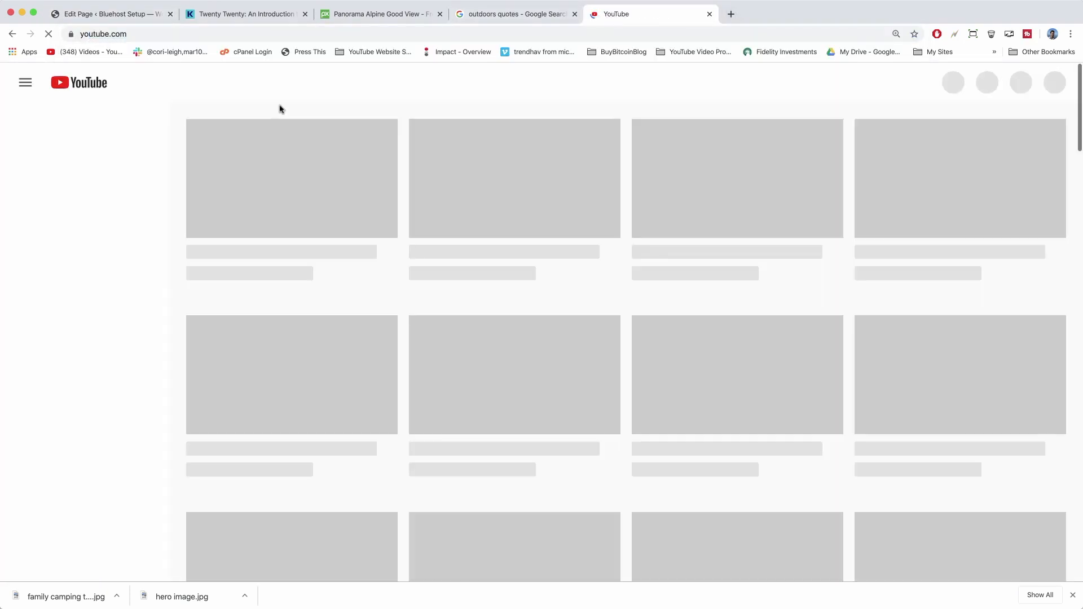
click(370, 76)
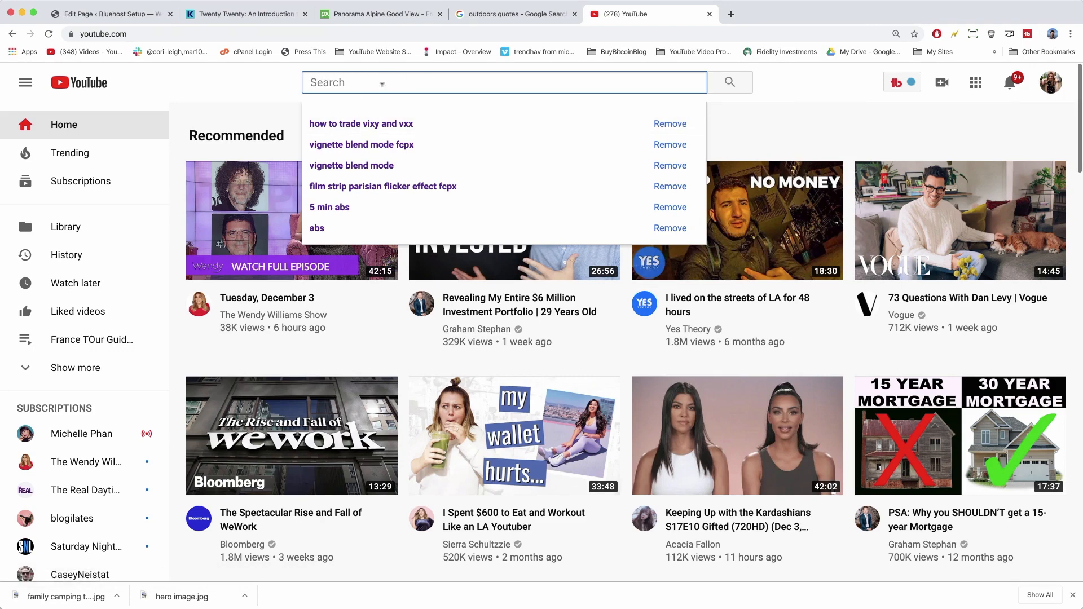
text(w to make a bl)
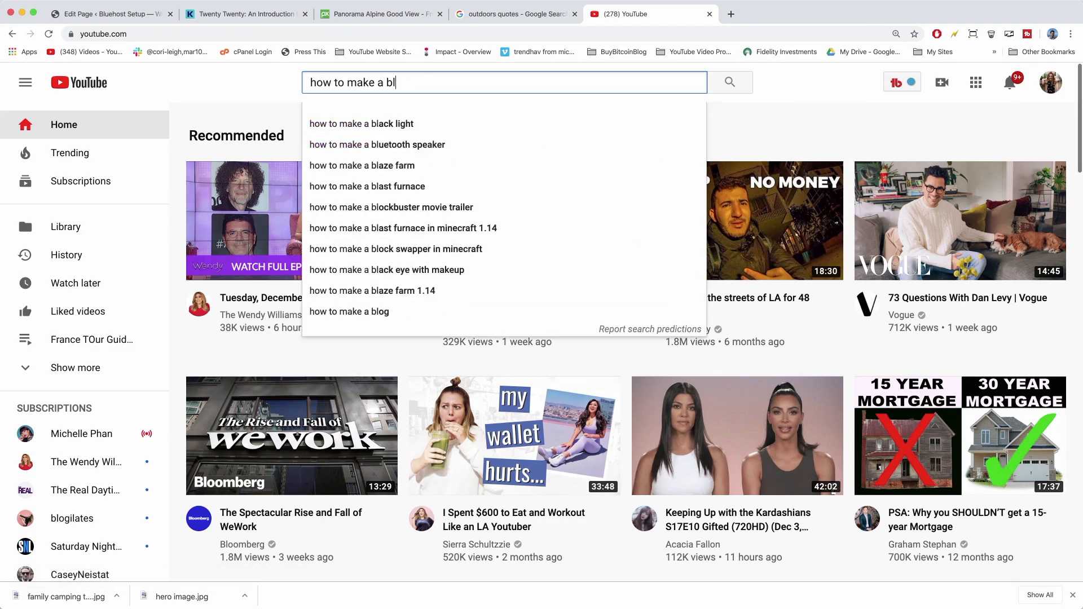
text(og wordpress.org)
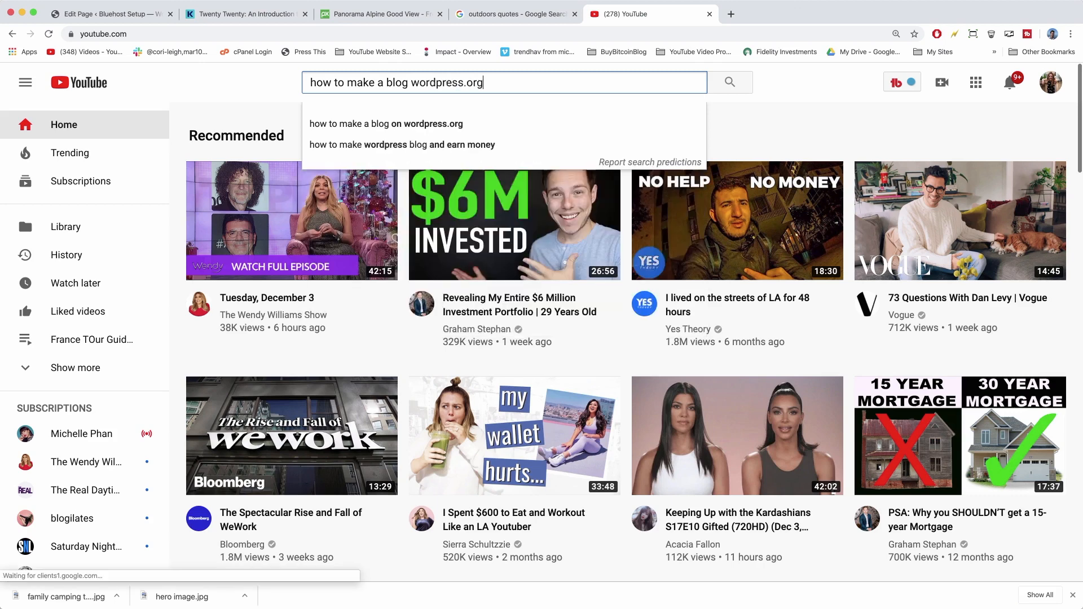
key(Return)
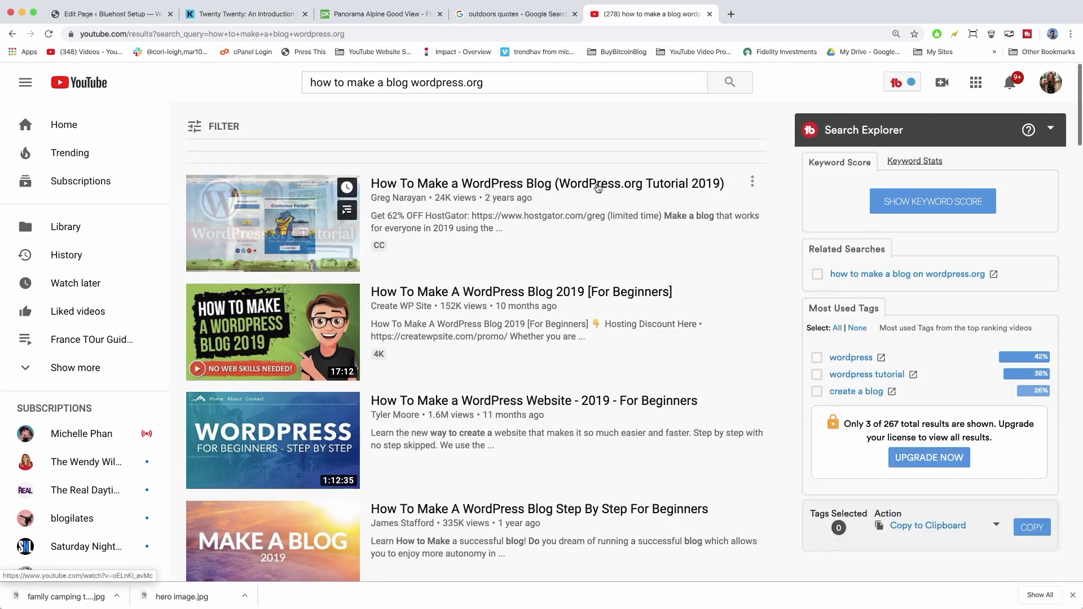
click(598, 188)
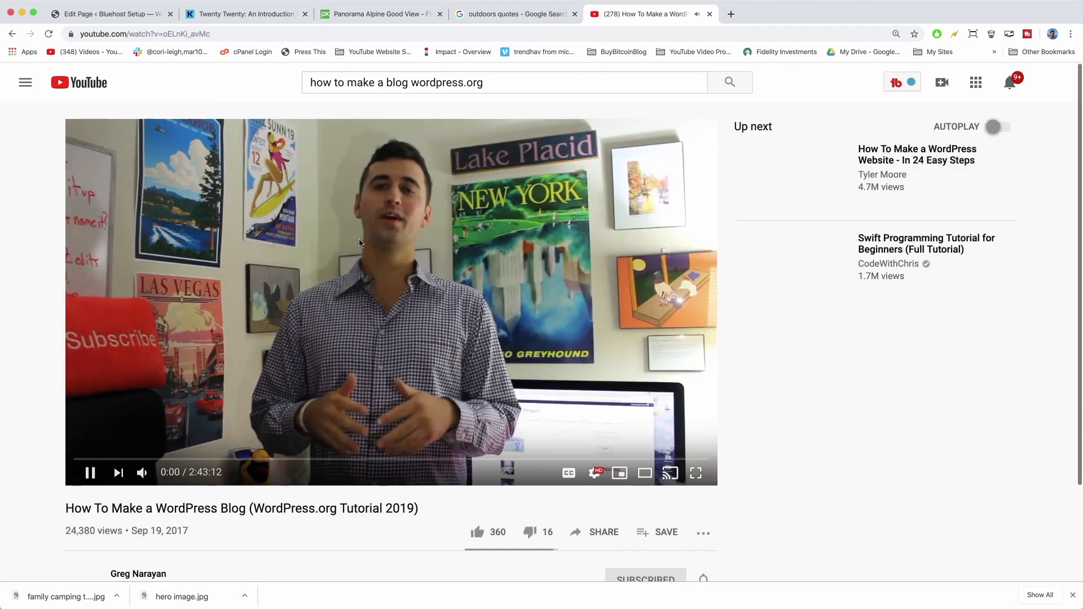
Pause the video and copy its web address from the address bar.
click(356, 286)
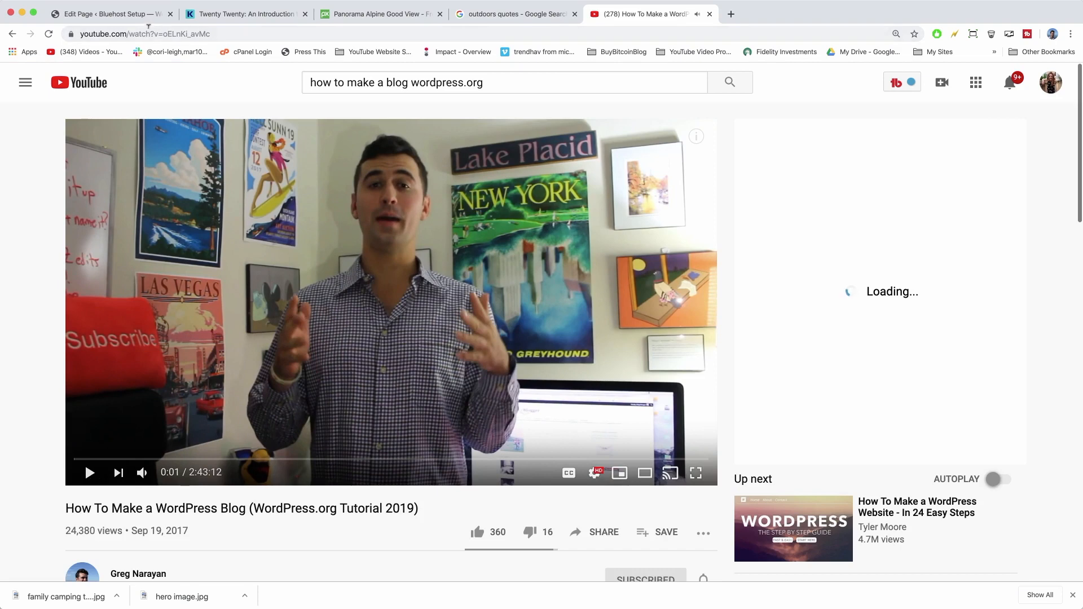
click(150, 28)
right_click(149, 34)
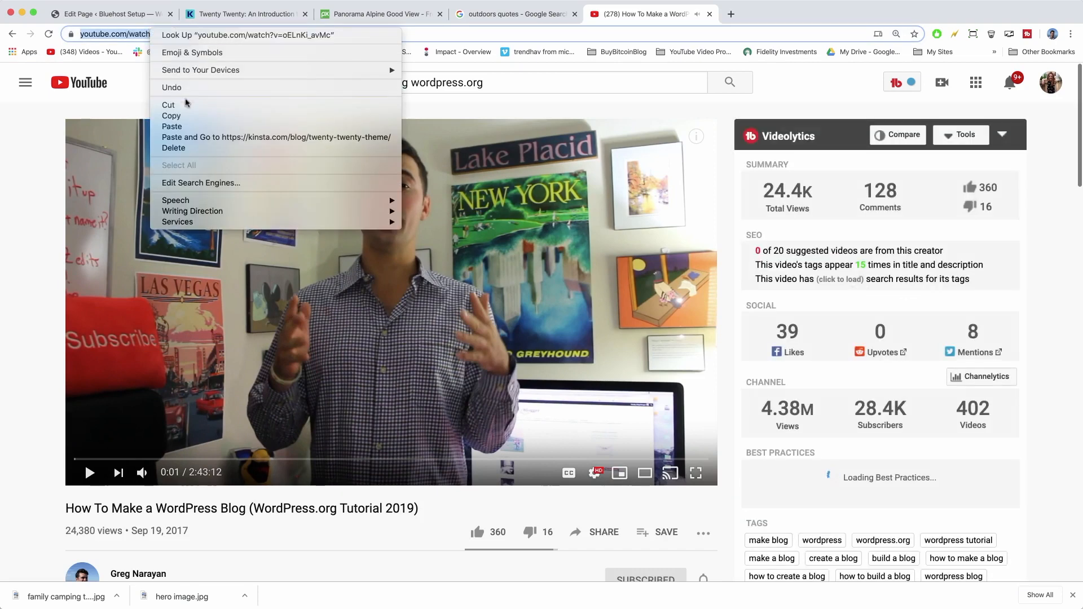
click(189, 117)
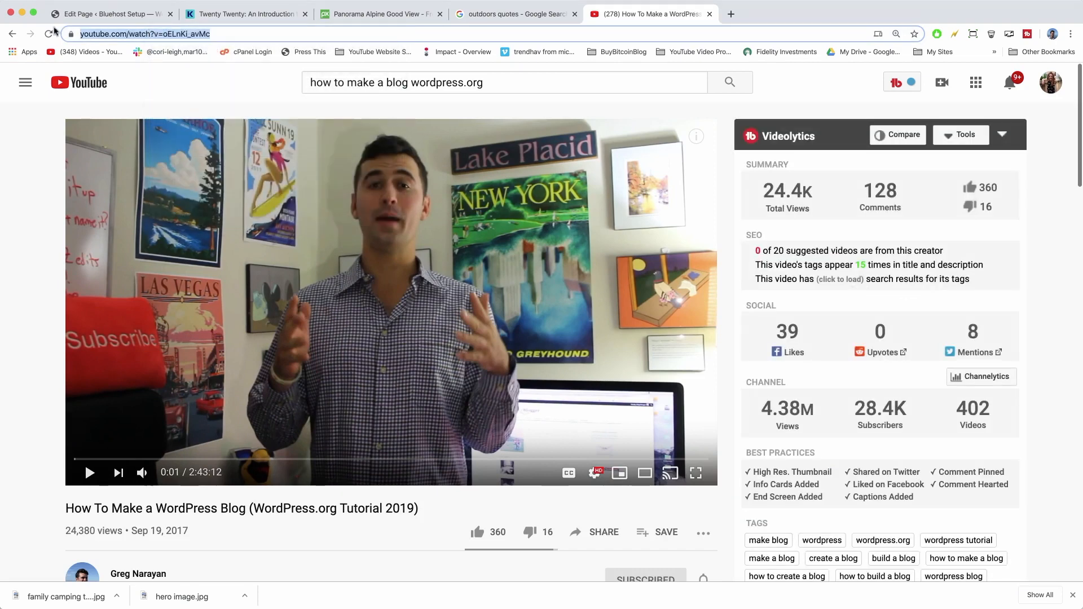
click(113, 14)
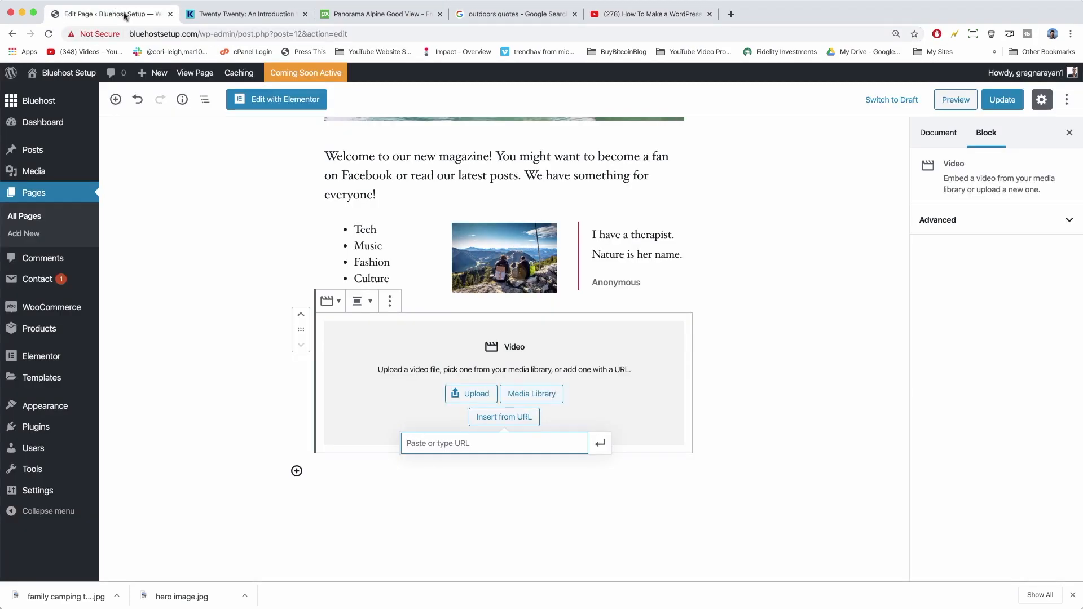
Paste the YouTube tutorial link into the Video block's URL field and embed it.
right_click(440, 444)
click(484, 515)
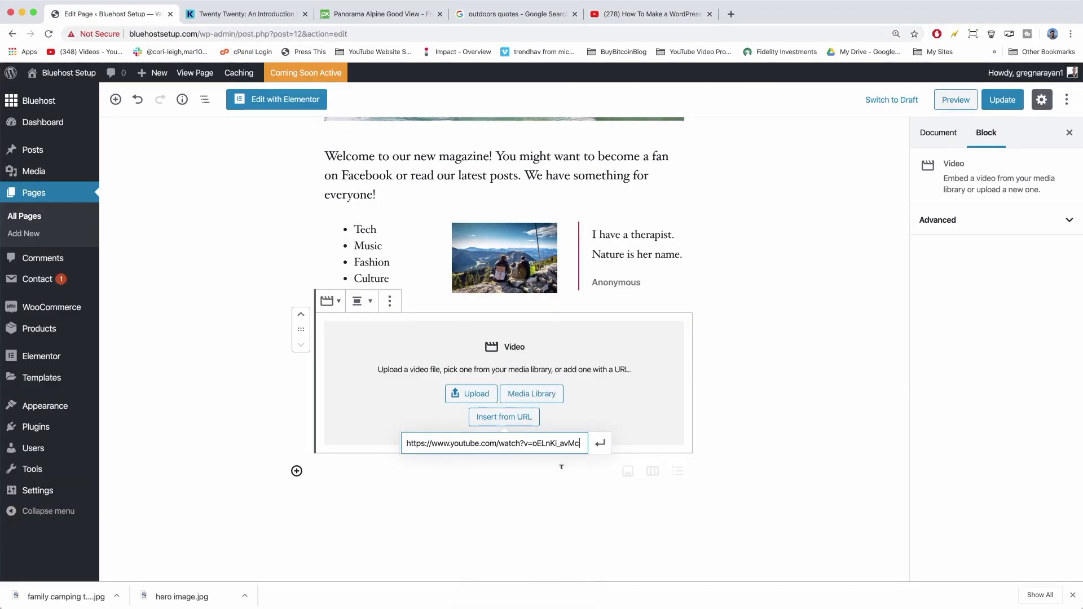
click(770, 468)
scroll(782, 422, down, 1)
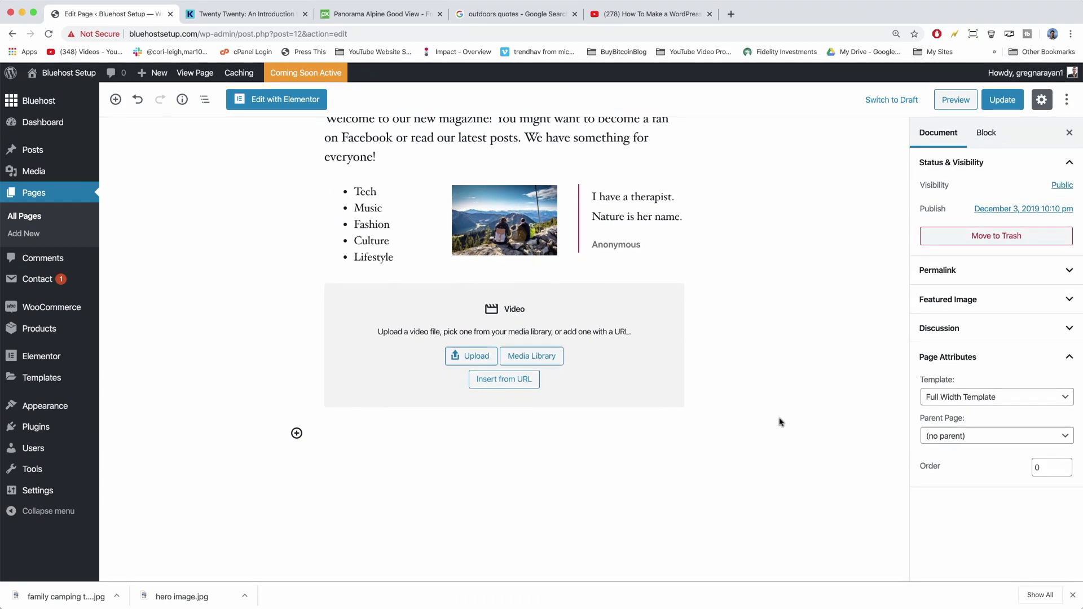
click(511, 377)
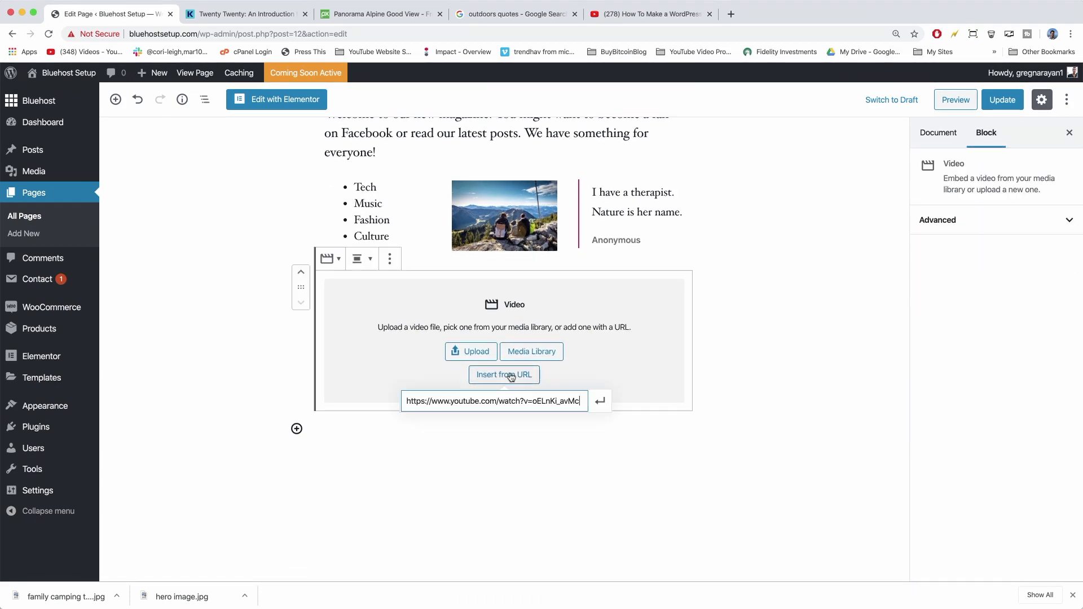
click(601, 402)
Update the Home page to save the embedded video, then view the Document settings.
scroll(801, 468, down, 3)
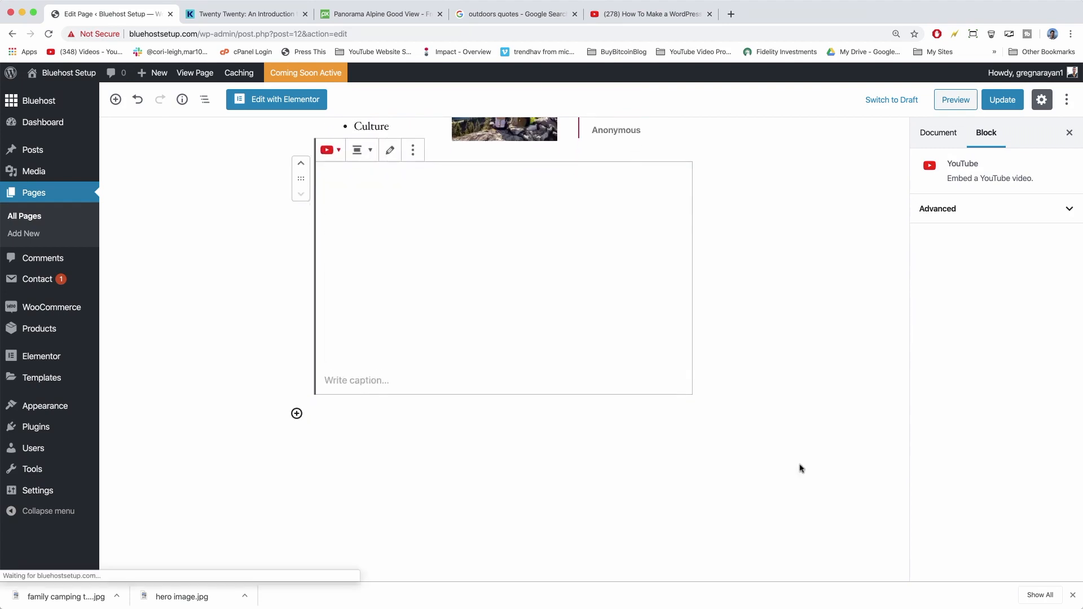
scroll(801, 468, up, 4)
scroll(798, 418, up, 7)
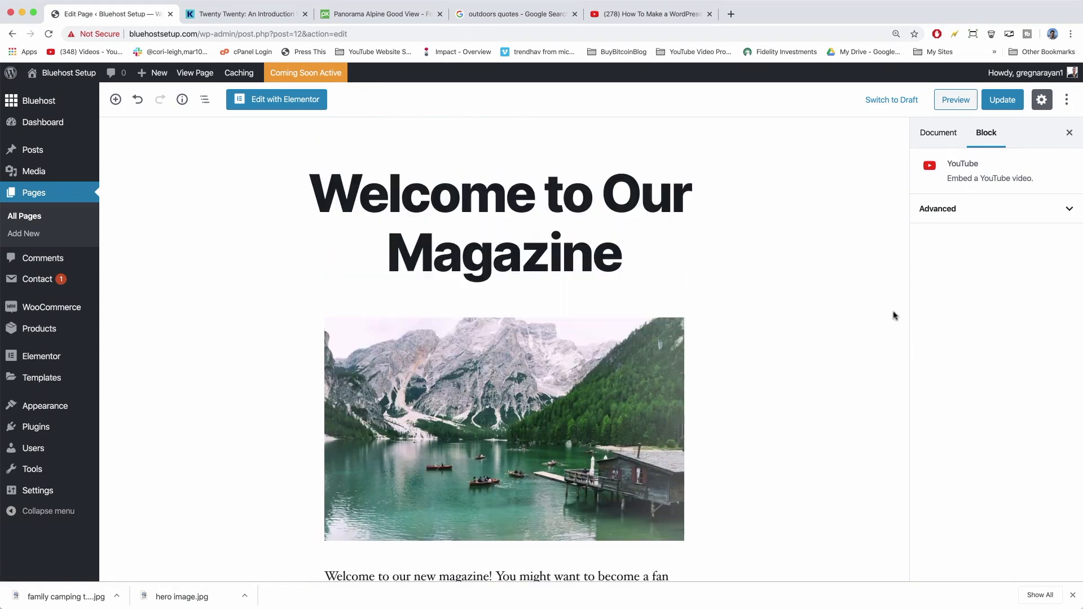
click(1002, 99)
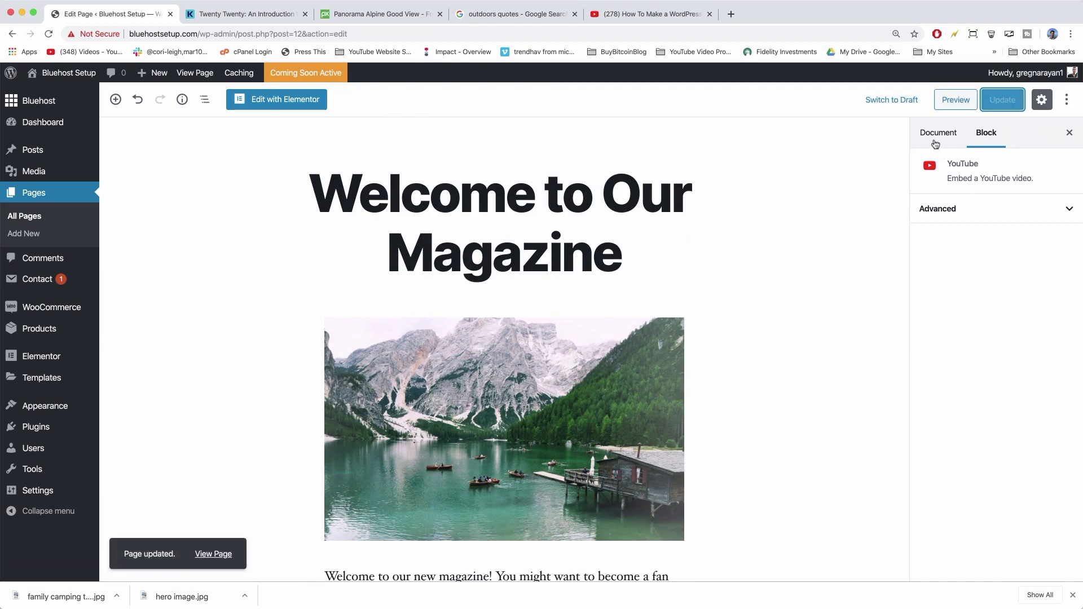
click(940, 133)
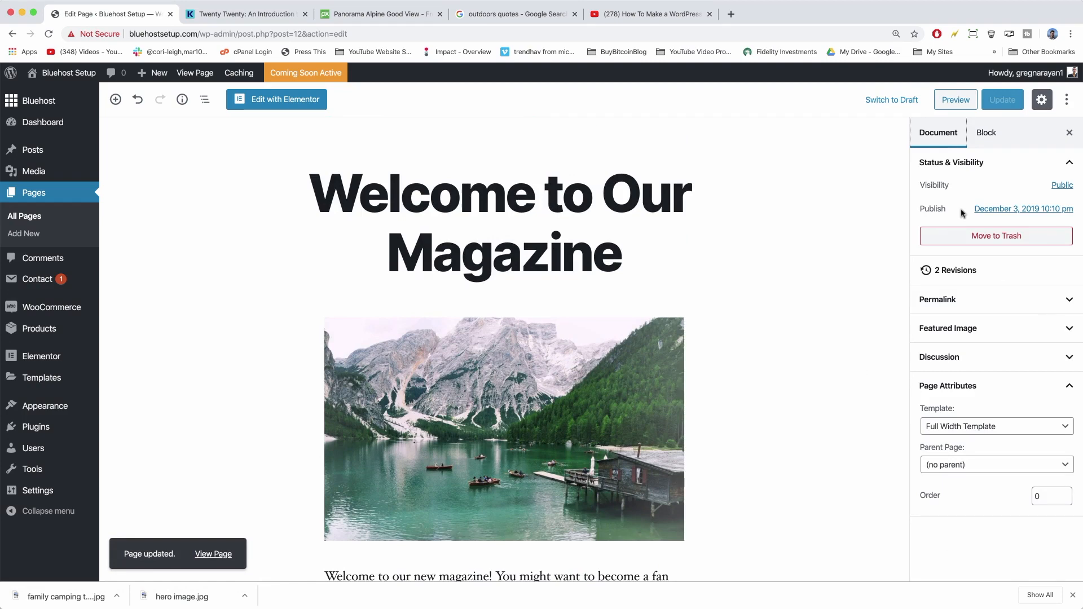
click(194, 71)
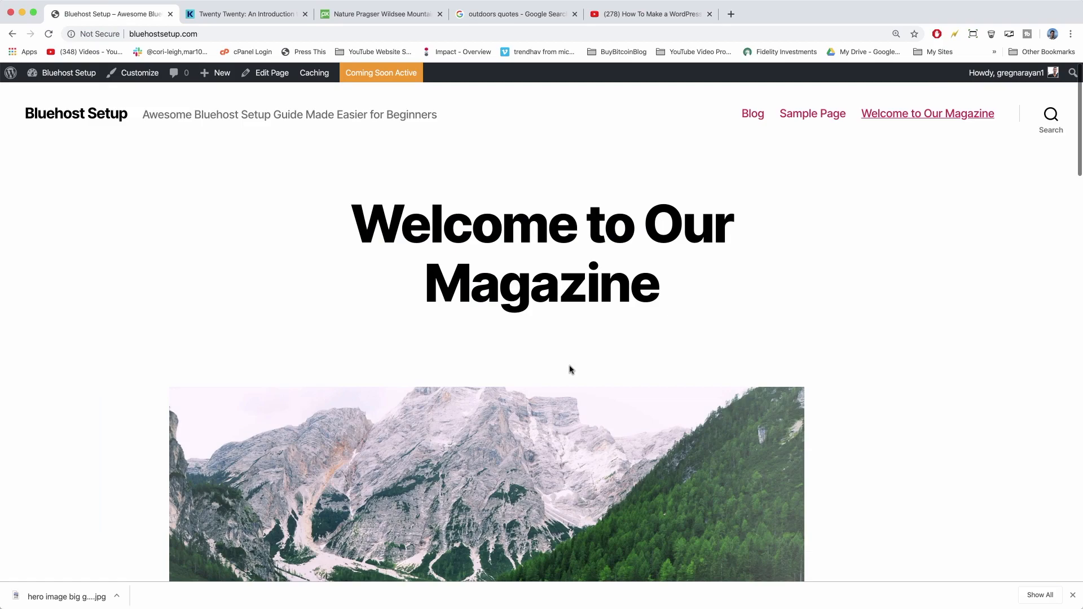
scroll(570, 369, down, 6)
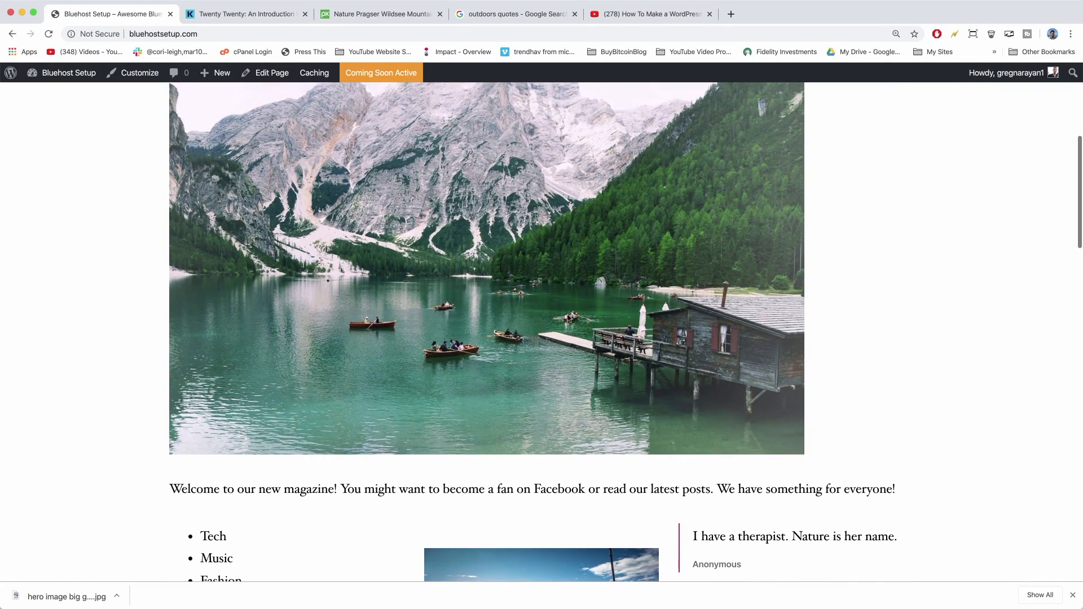
scroll(568, 317, up, 6)
click(259, 75)
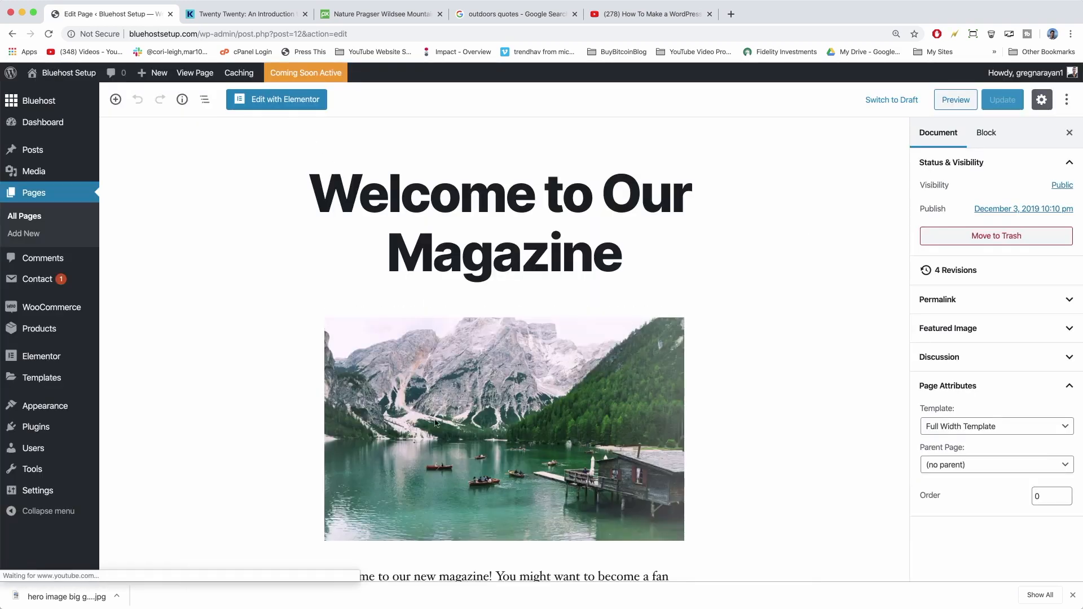
Set the lake image's alignment to Full width.
click(434, 426)
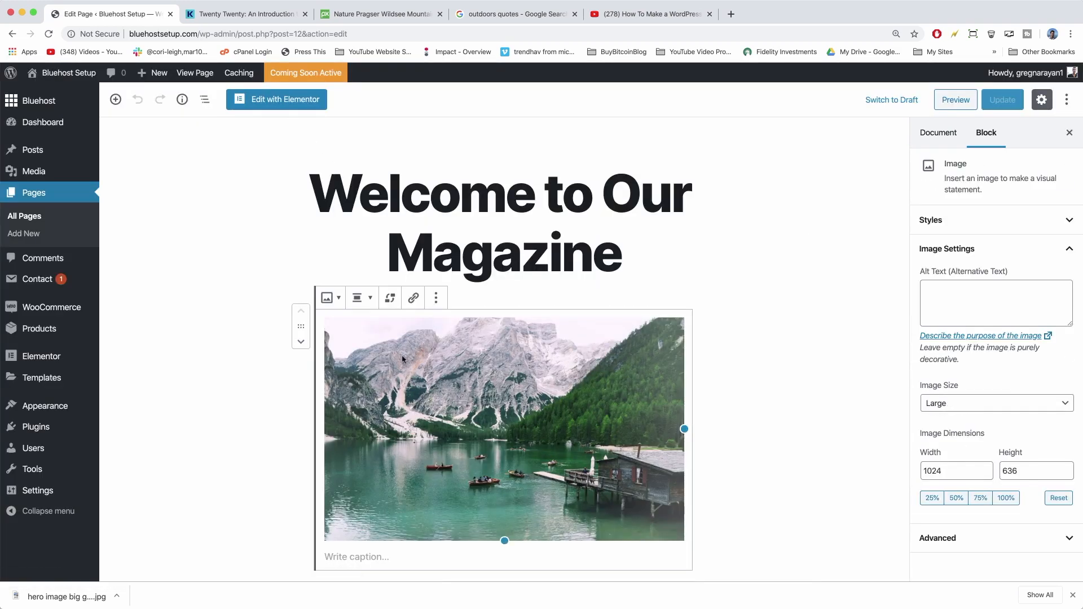
click(364, 299)
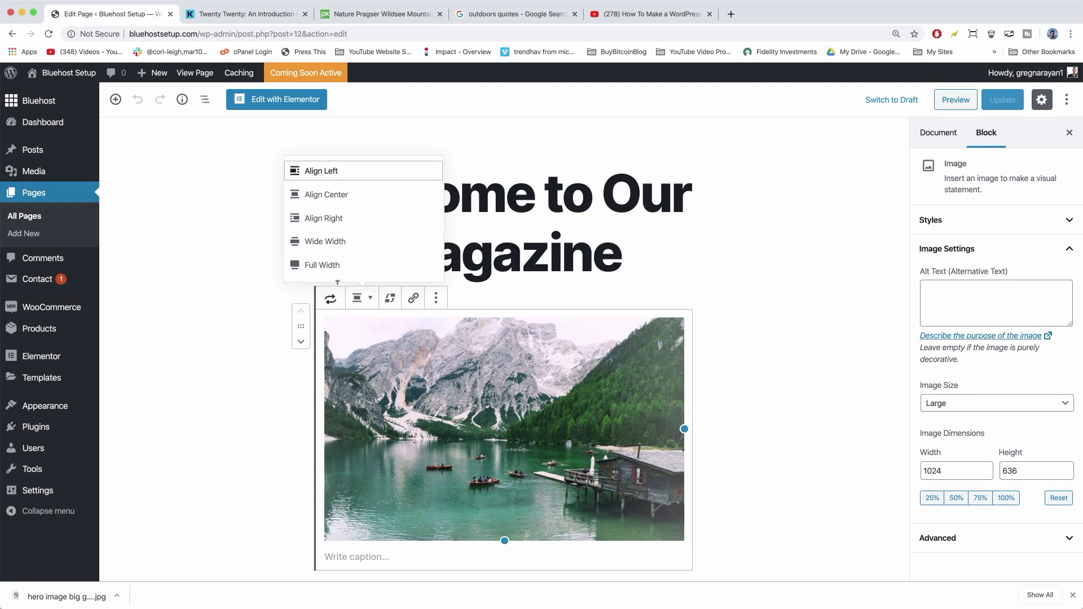
click(325, 263)
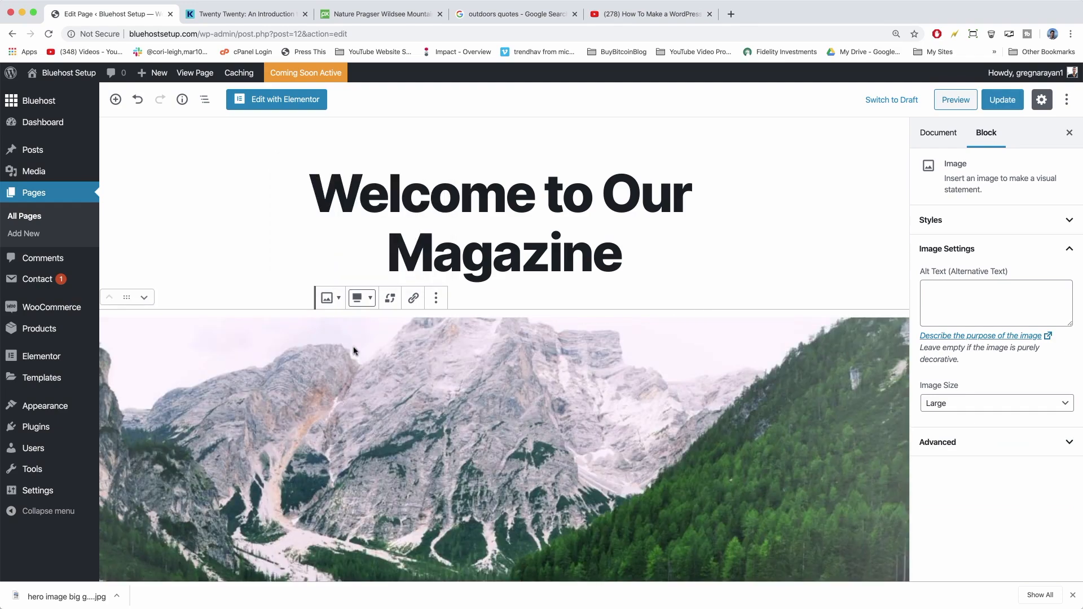
scroll(353, 347, down, 5)
scroll(355, 350, up, 5)
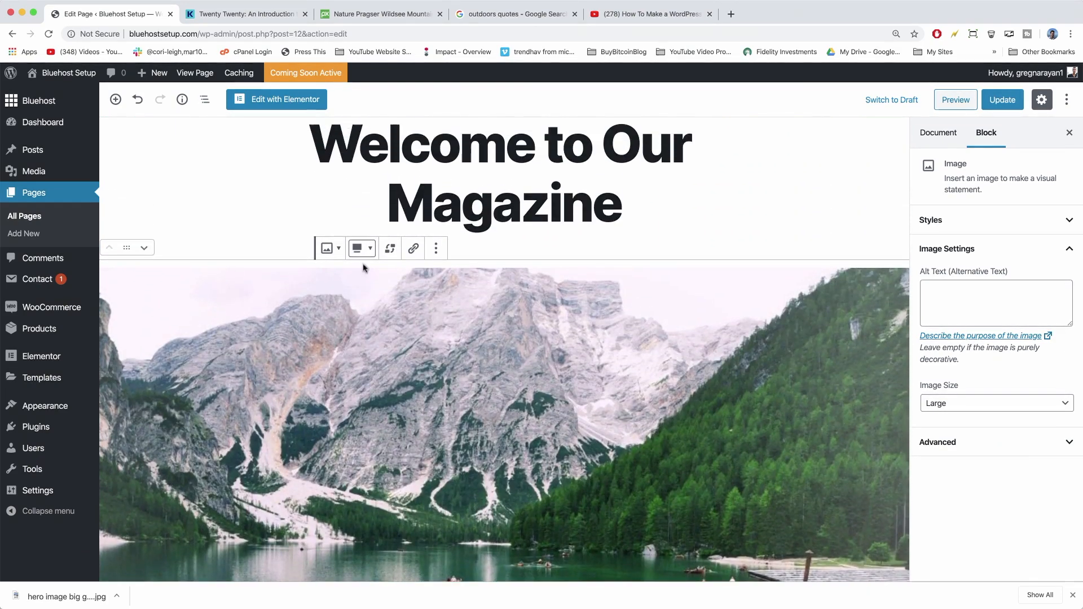
Try the Circle Mask style on the lake image, then revert it to Default.
click(335, 253)
click(451, 330)
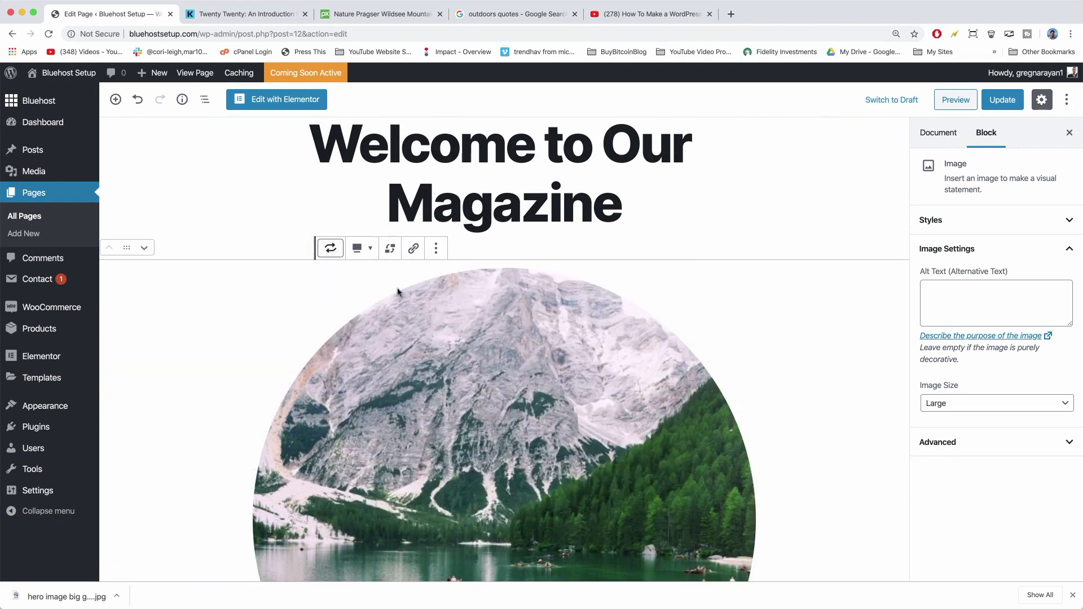
click(332, 251)
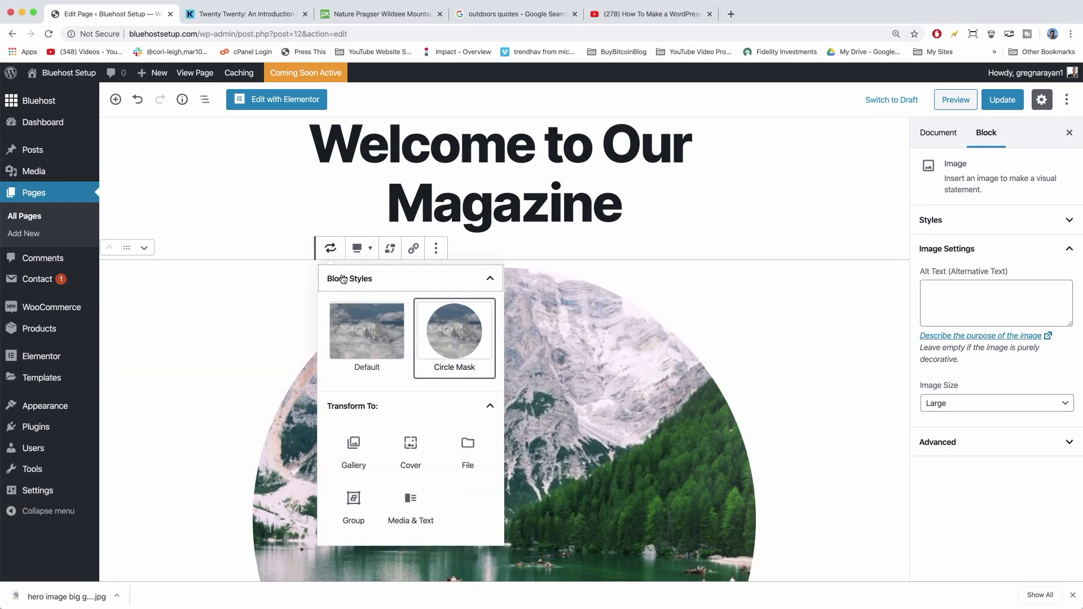
click(361, 337)
scroll(666, 377, down, 1)
scroll(666, 377, down, 5)
scroll(450, 300, up, 6)
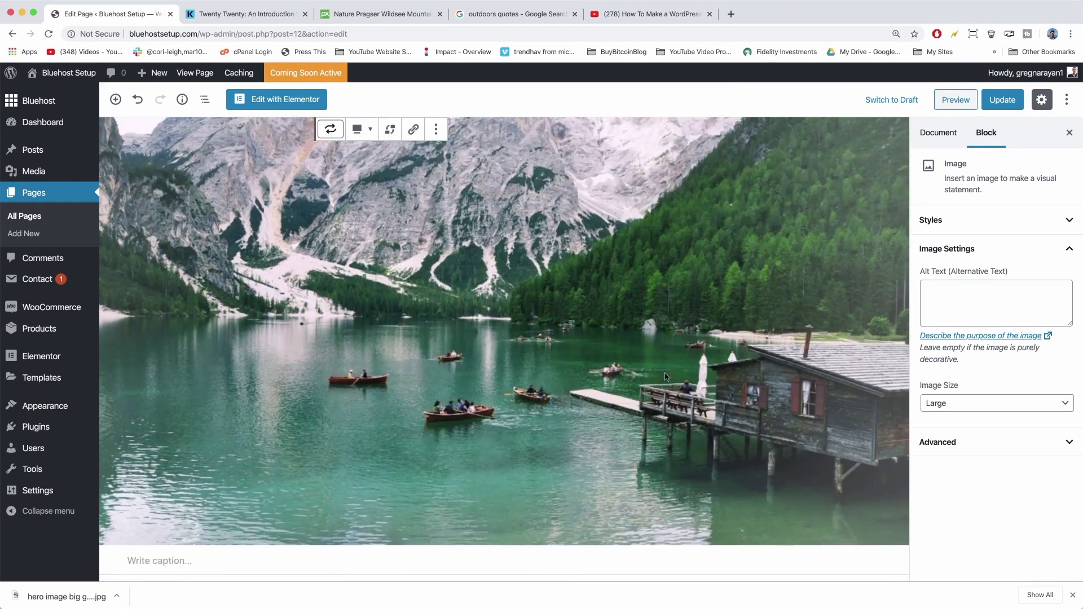
Update the page and view it live.
click(361, 298)
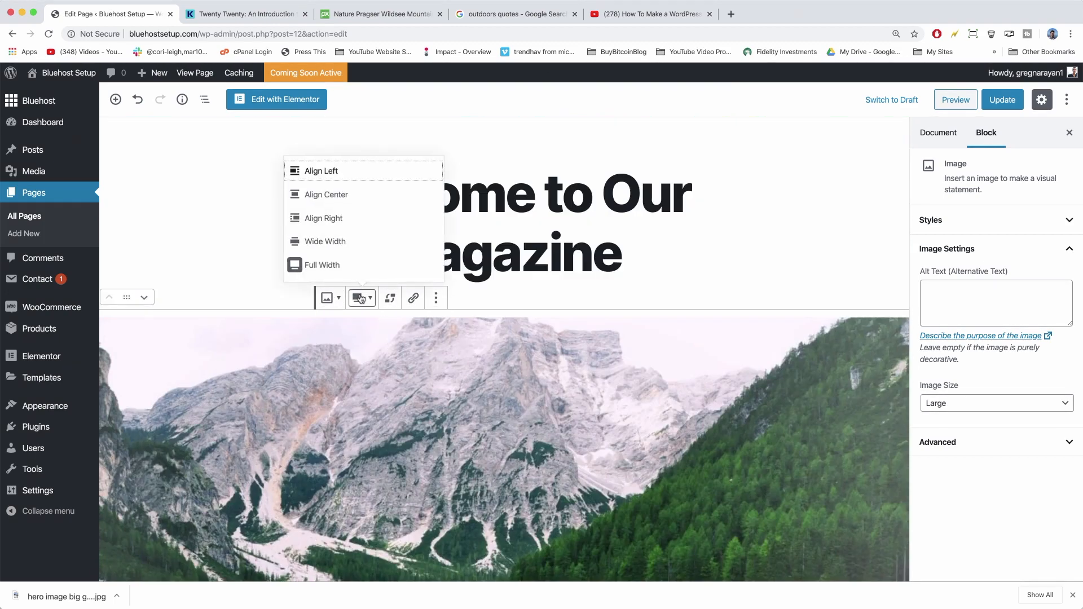
click(996, 100)
click(194, 73)
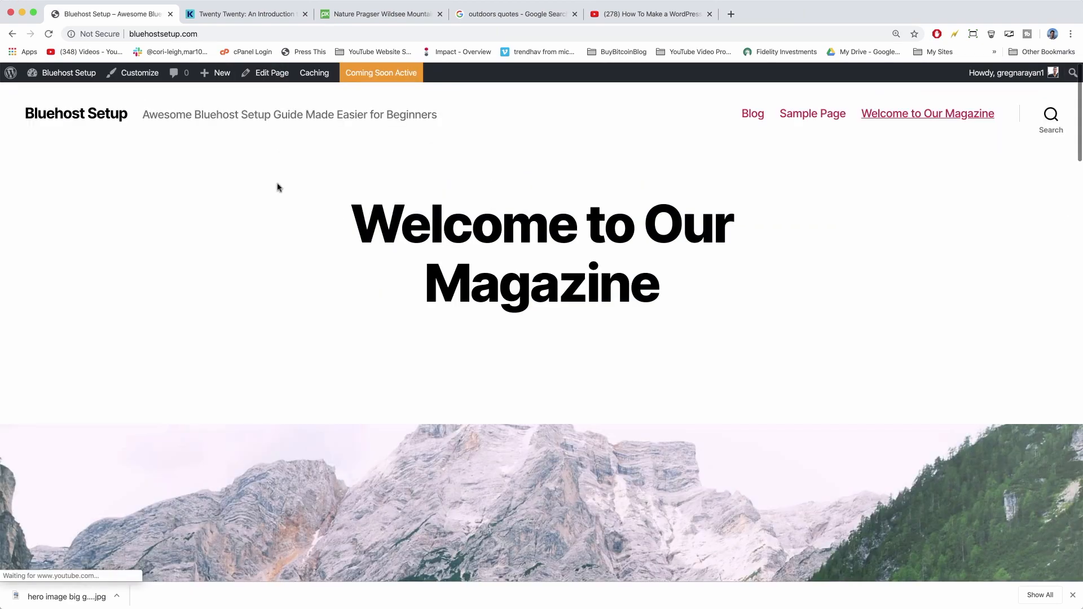
scroll(278, 187, down, 6)
scroll(276, 183, down, 5)
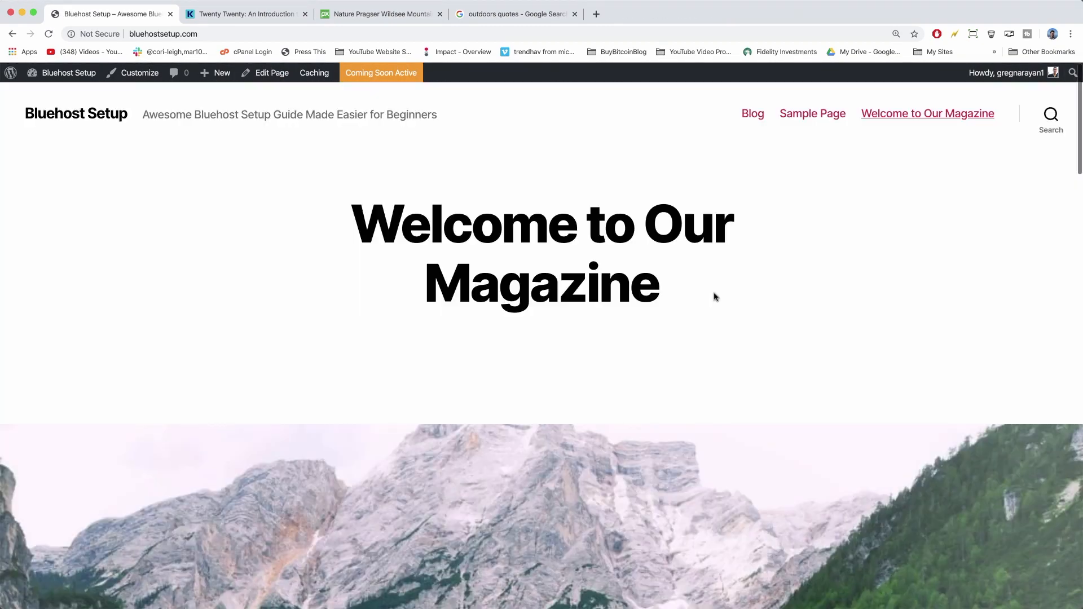
scroll(682, 290, down, 15)
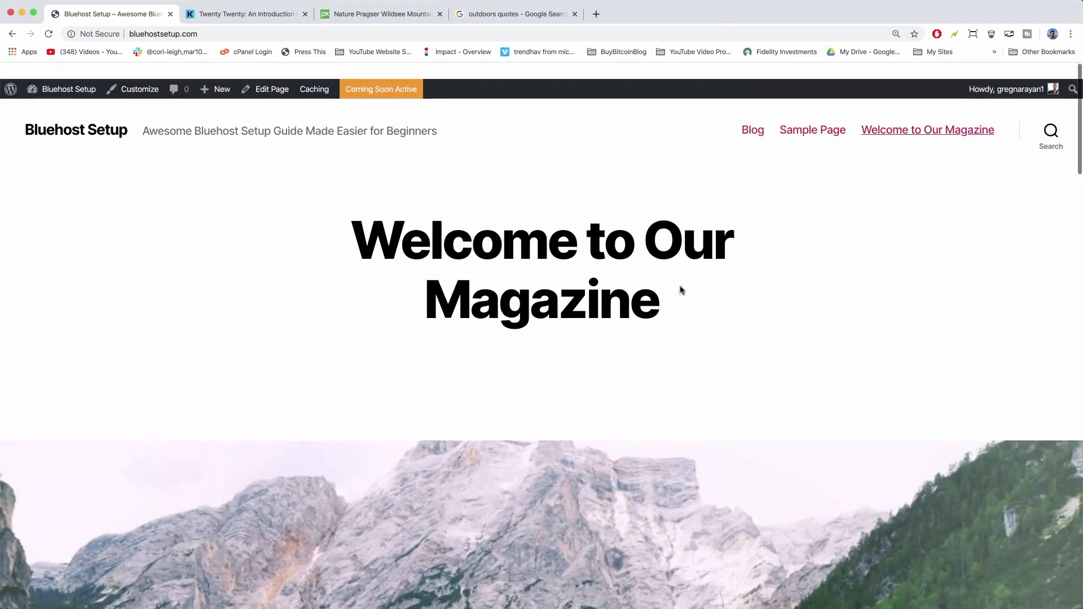
scroll(576, 265, down, 2)
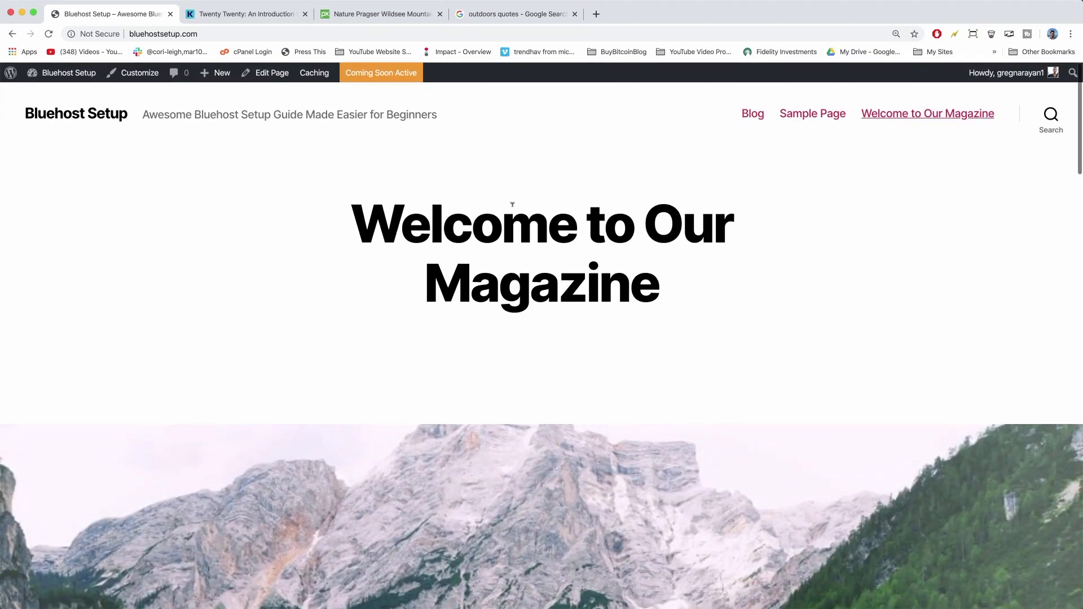
drag(684, 277, 686, 239)
click(724, 292)
scroll(614, 366, down, 1)
scroll(615, 370, down, 10)
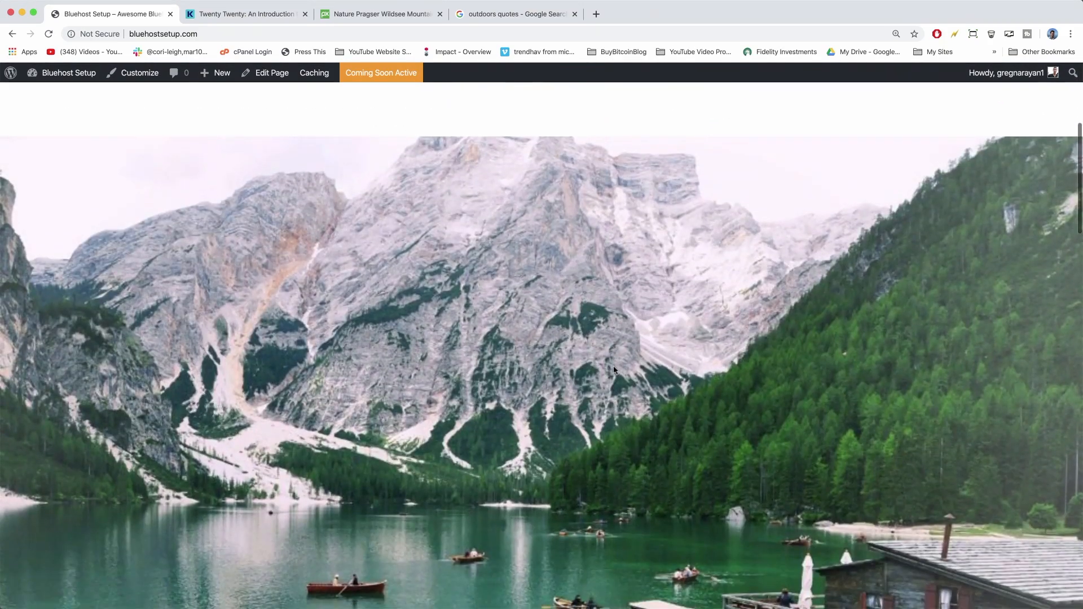
scroll(649, 344, up, 10)
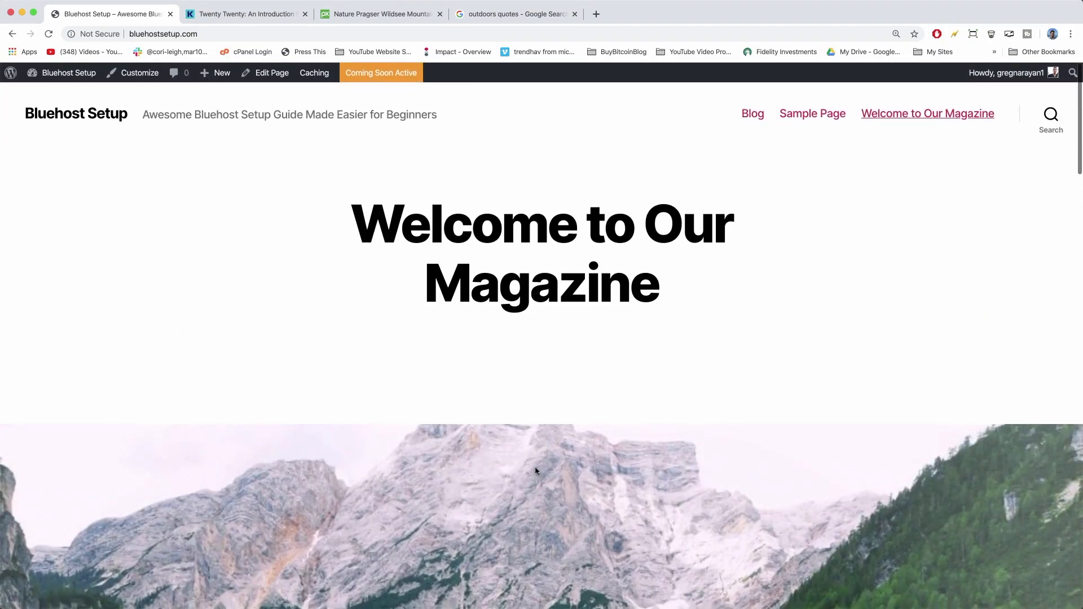
scroll(587, 417, down, 10)
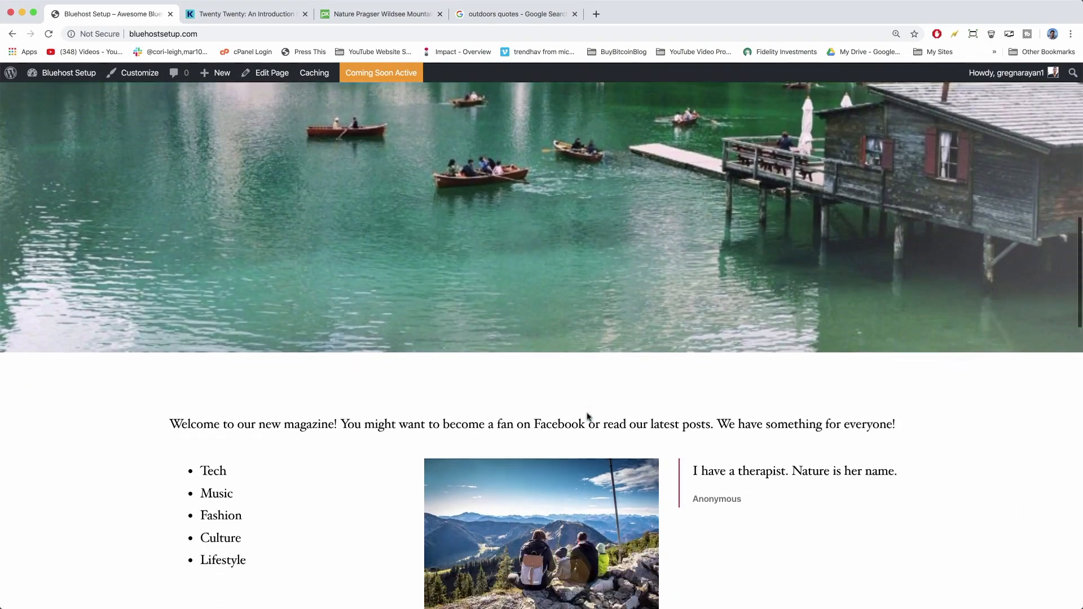
scroll(586, 416, up, 2)
scroll(587, 413, up, 10)
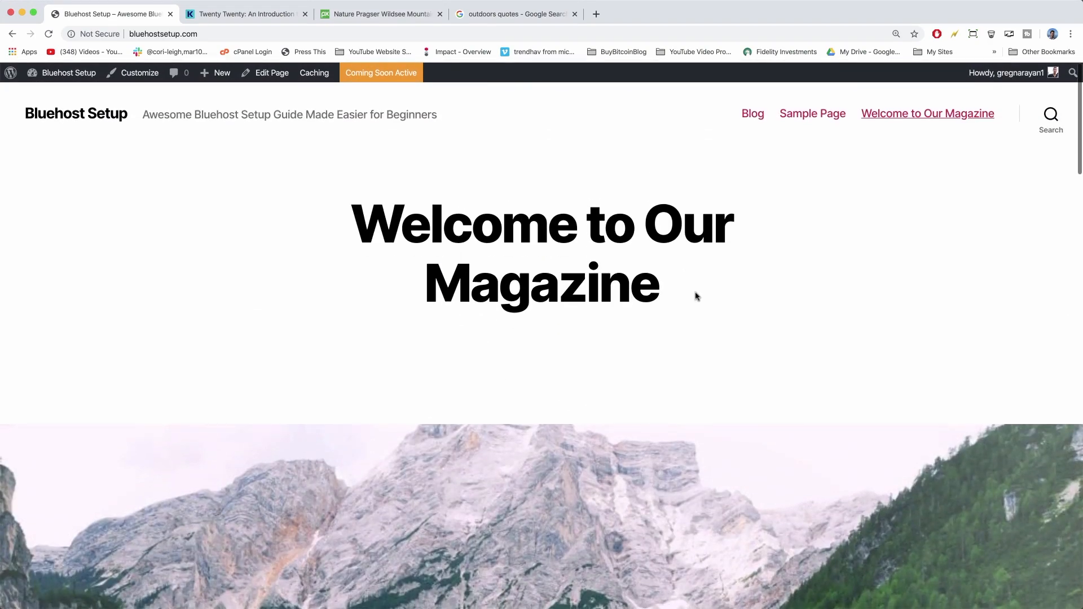
drag(697, 297, 431, 226)
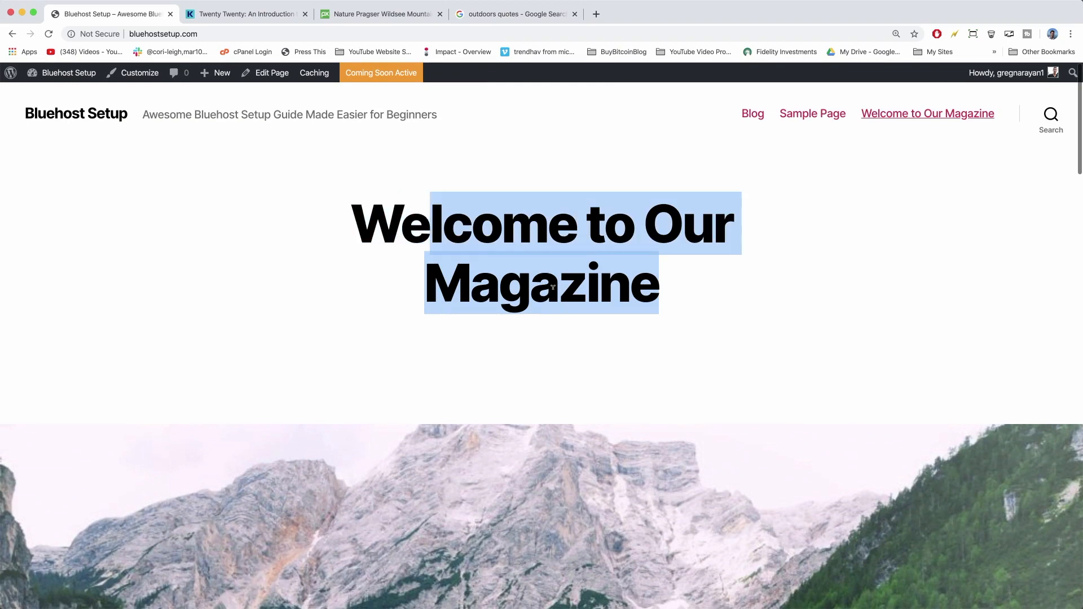
click(553, 287)
scroll(484, 354, down, 8)
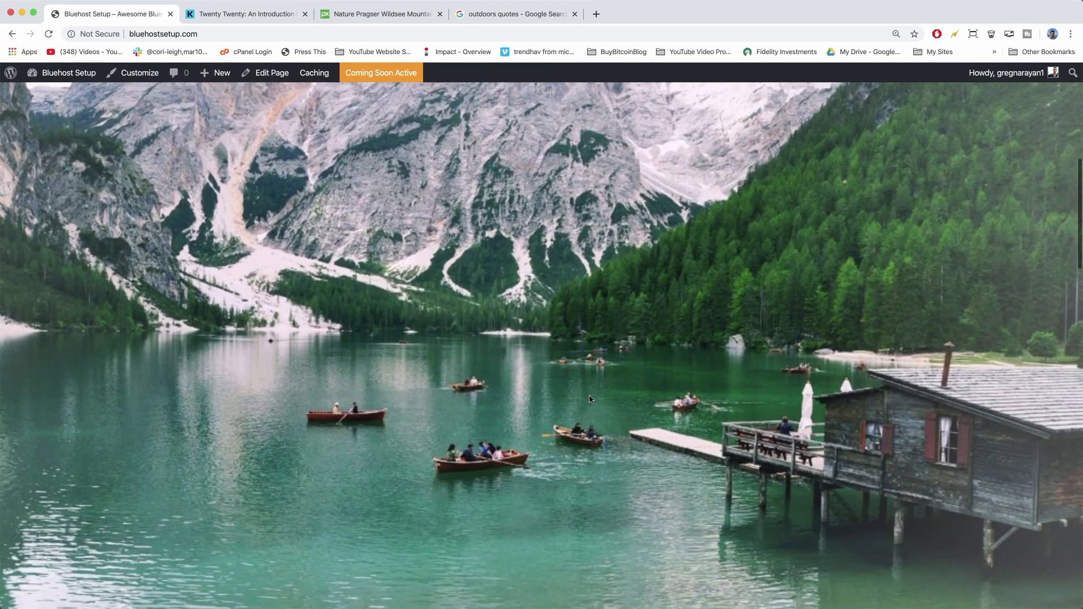
scroll(591, 399, up, 8)
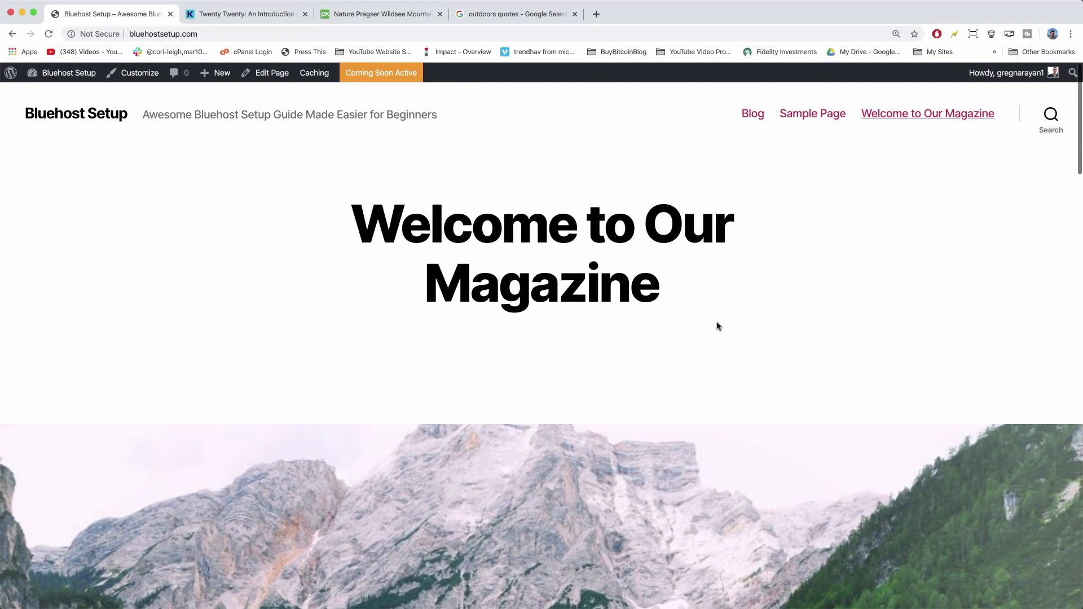
click(270, 74)
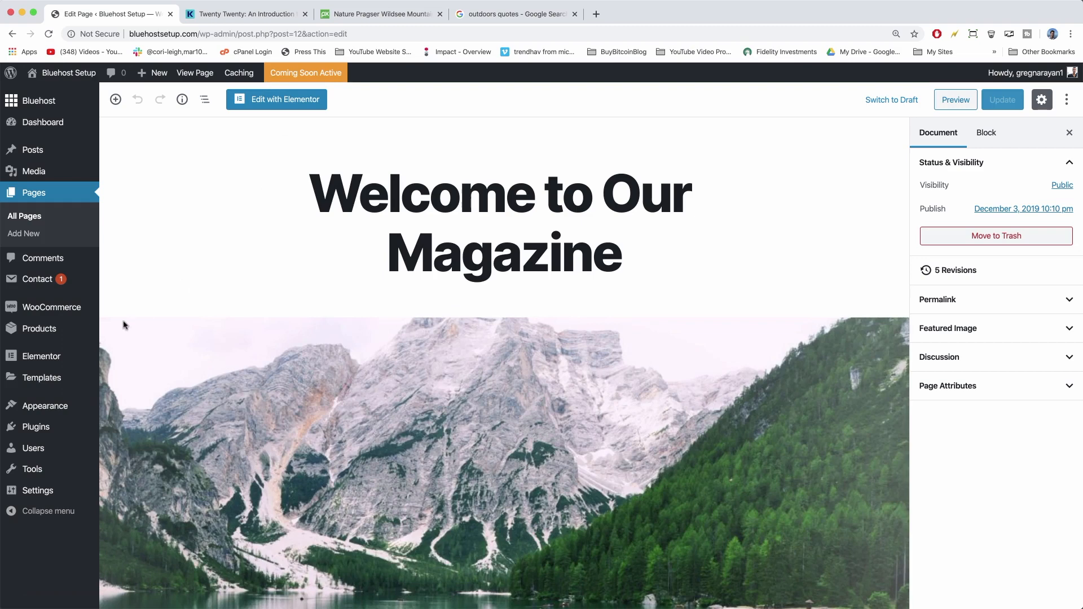
Review the Installed Plugins list, then go back and open the page in Elementor.
click(51, 427)
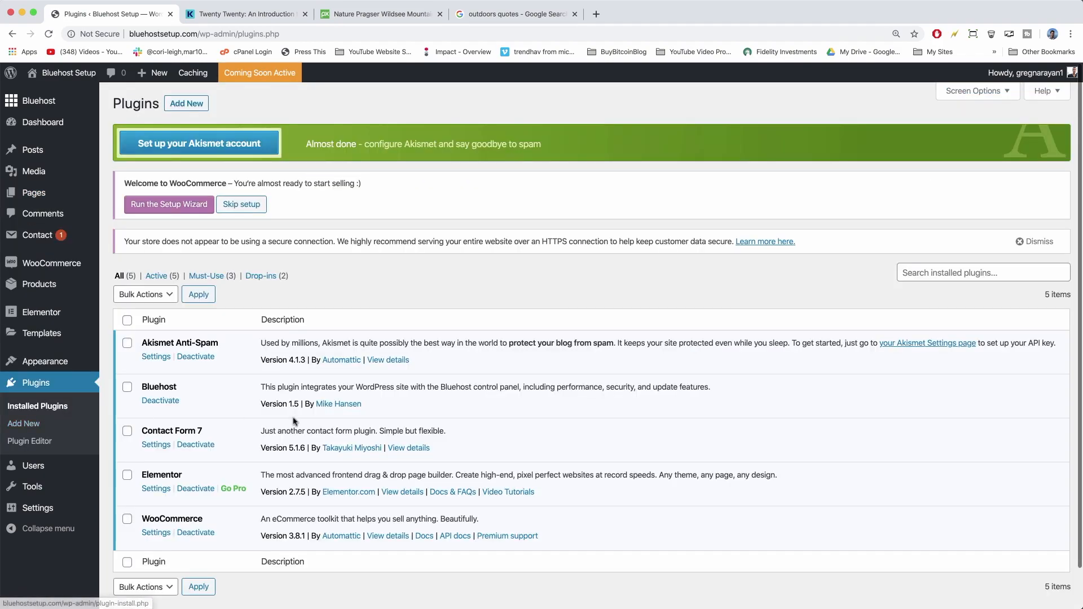
scroll(175, 453, down, 2)
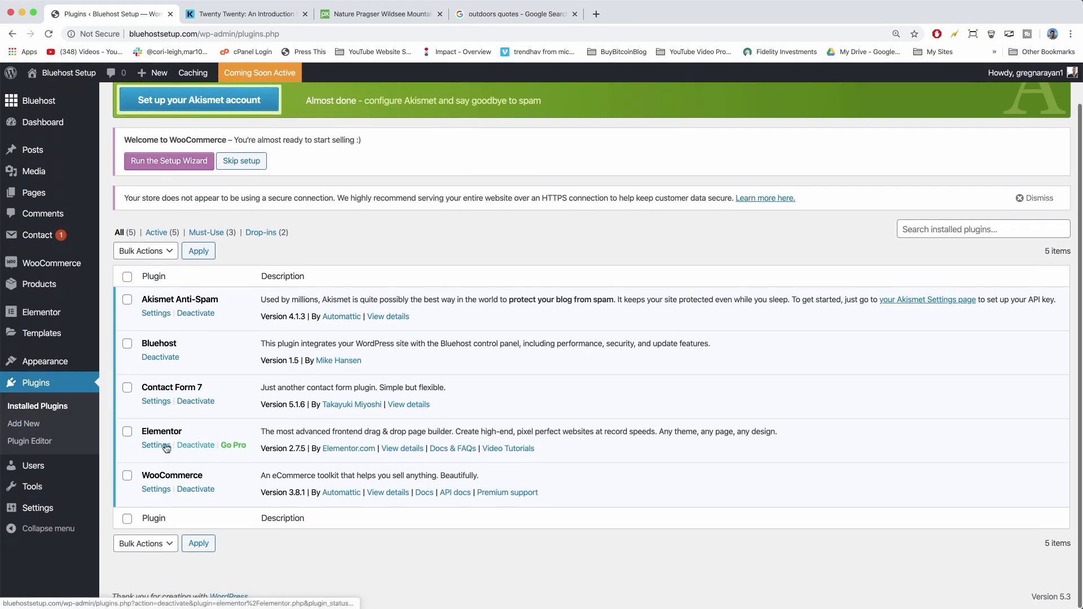
scroll(161, 398, up, 2)
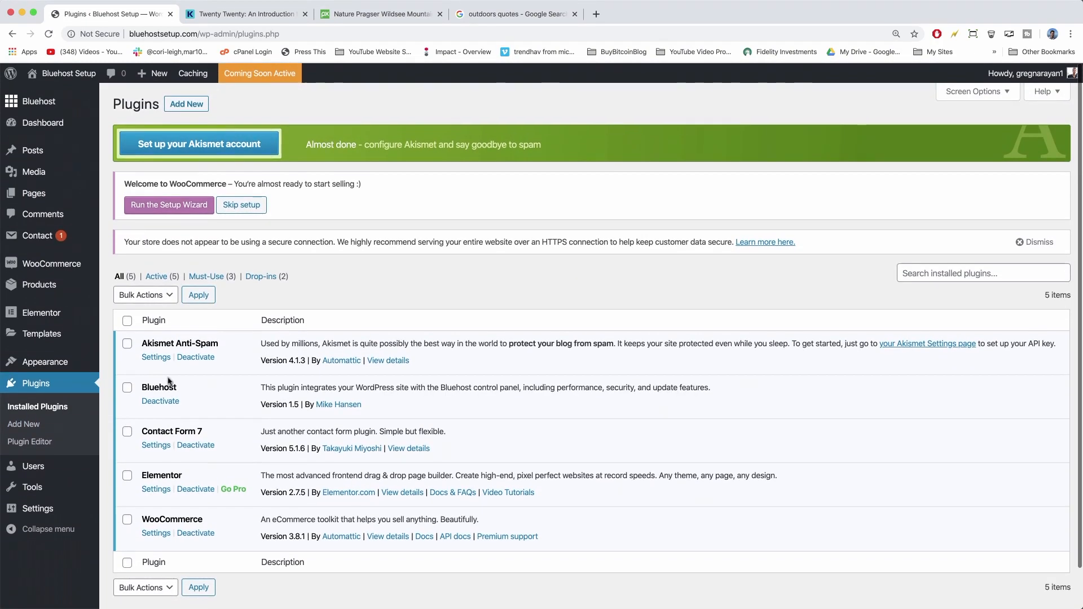
click(12, 35)
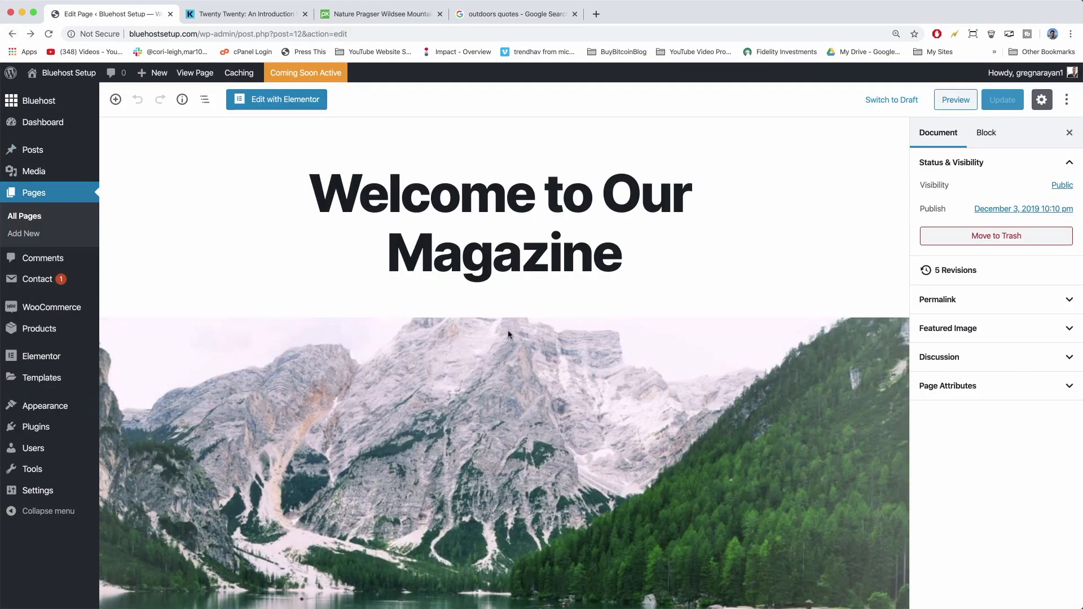
click(287, 100)
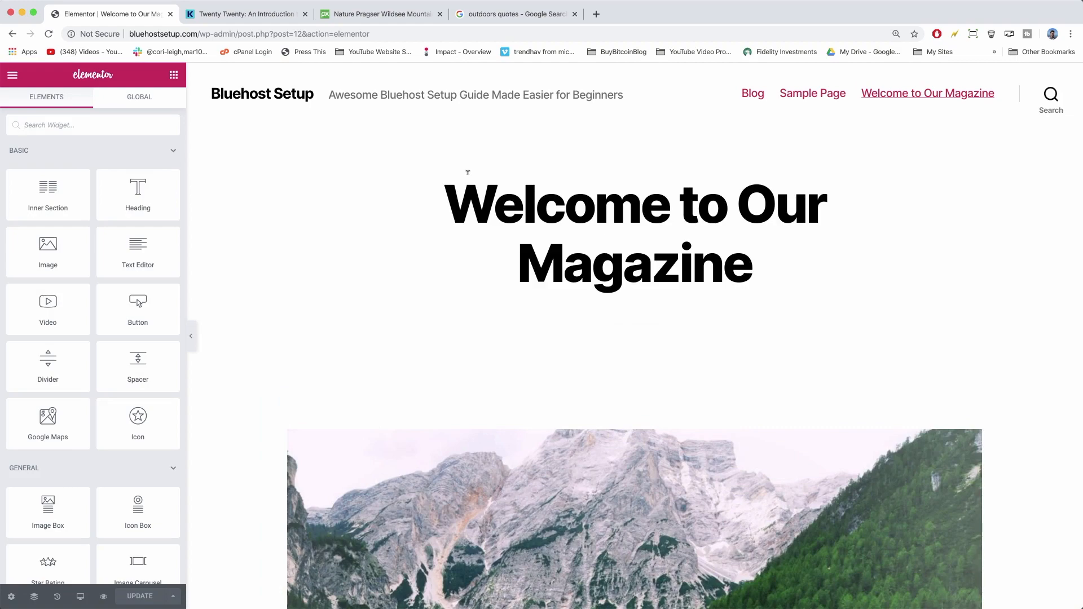
Insert a new empty section above the lake photo in the Elementor preview.
scroll(459, 240, down, 15)
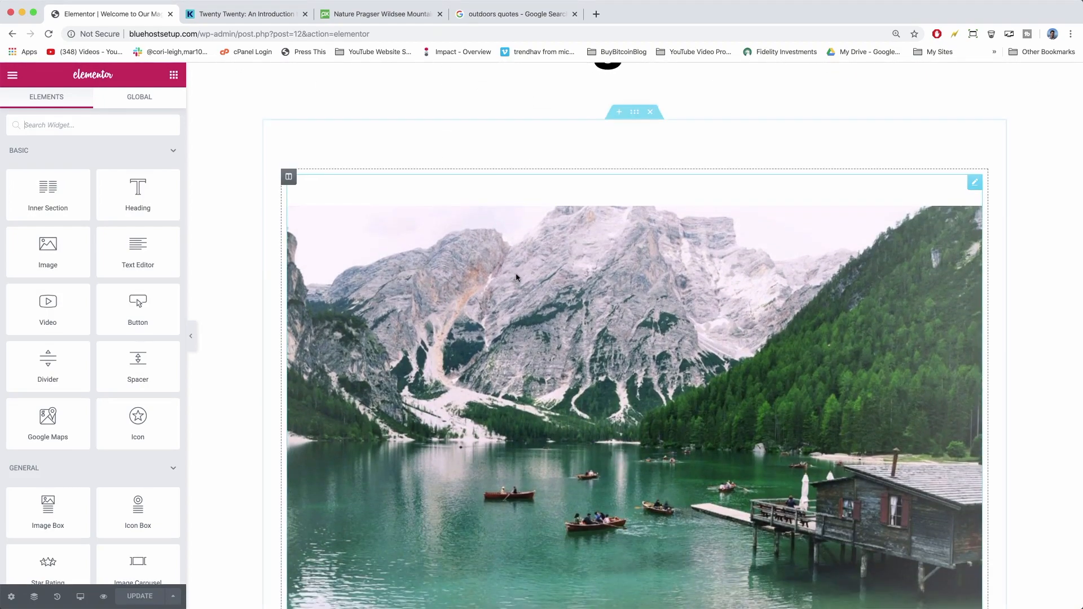
scroll(516, 277, down, 5)
scroll(515, 277, up, 20)
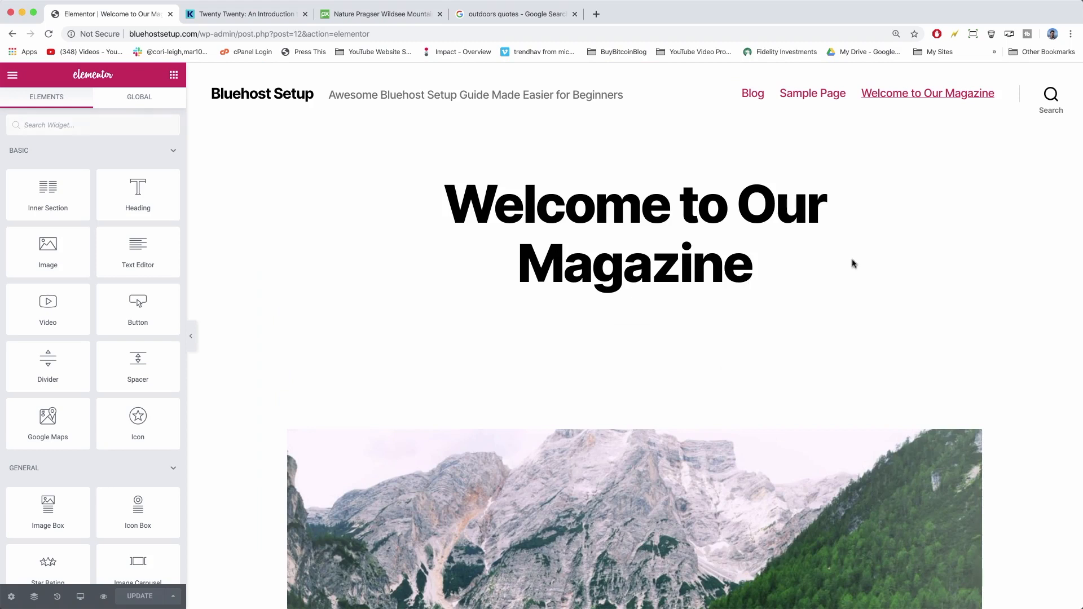
scroll(853, 263, down, 2)
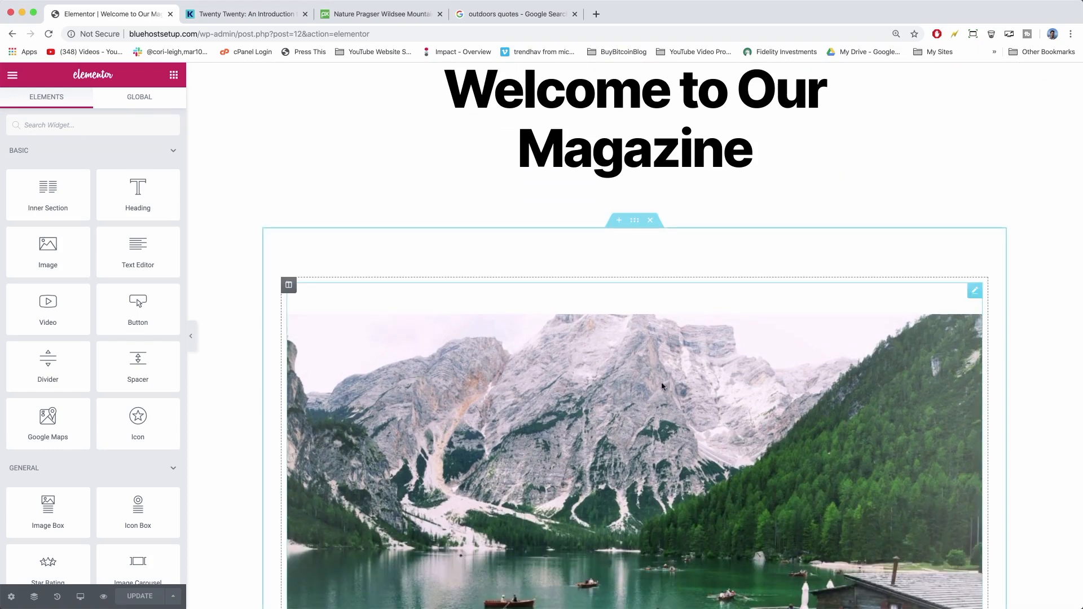
scroll(663, 386, down, 5)
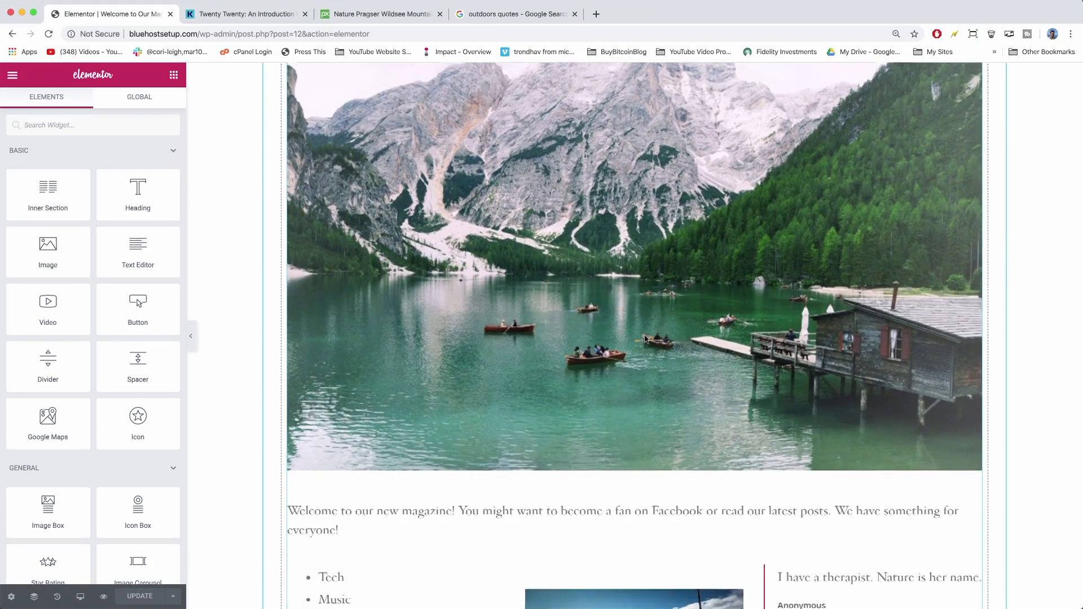
scroll(646, 338, up, 4)
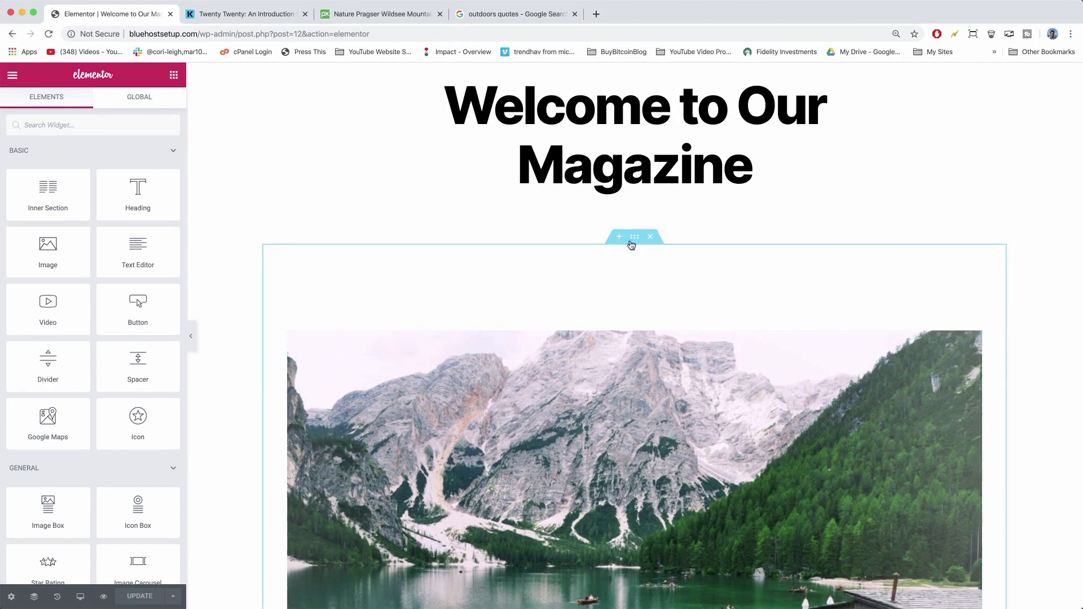
click(617, 240)
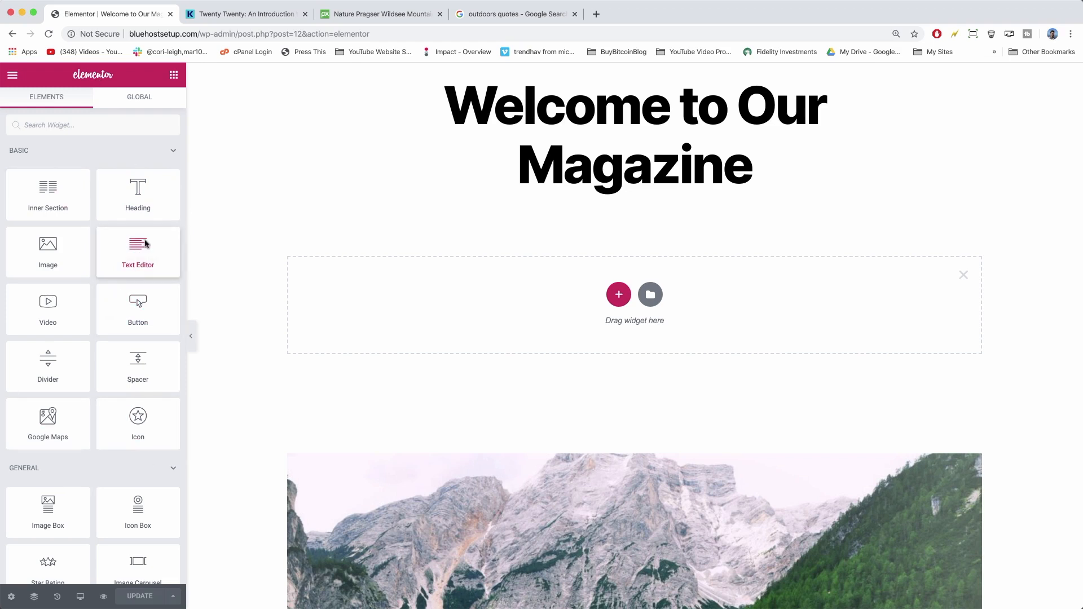
Add a Text Editor widget to the new section and replace Lorem ipsum with 'Welcome to Our Magazine'.
drag(145, 244, 544, 314)
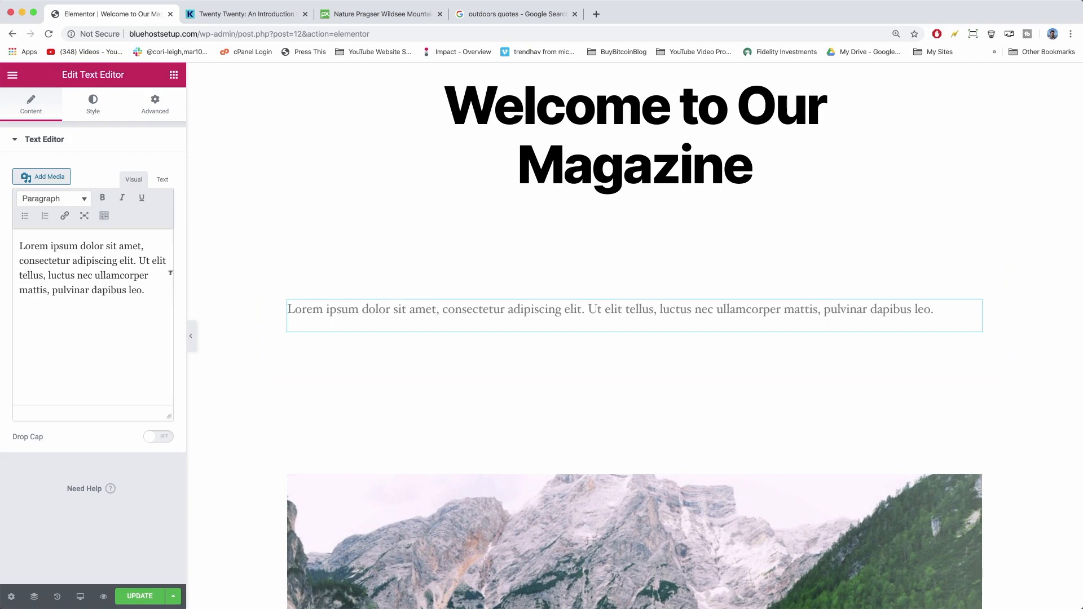
drag(156, 289, 12, 233)
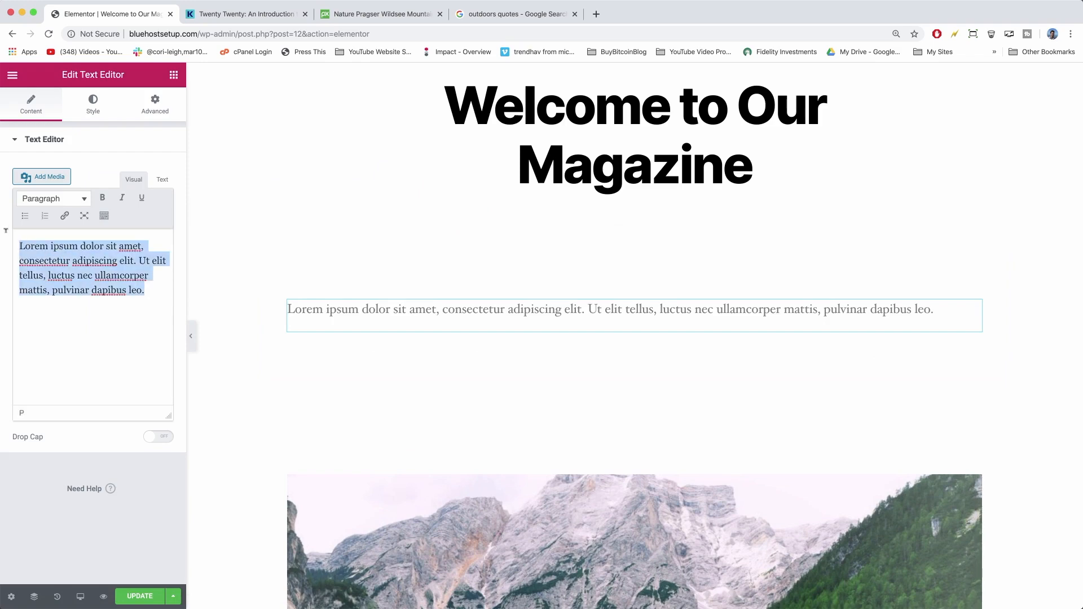
scroll(448, 450, down, 5)
scroll(449, 446, up, 4)
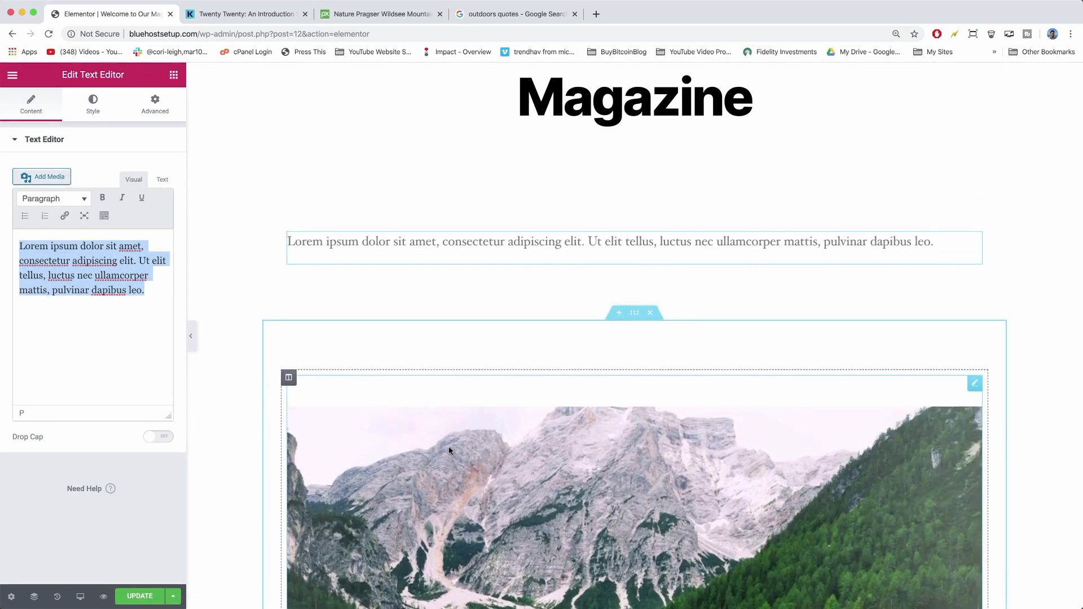
scroll(448, 446, up, 3)
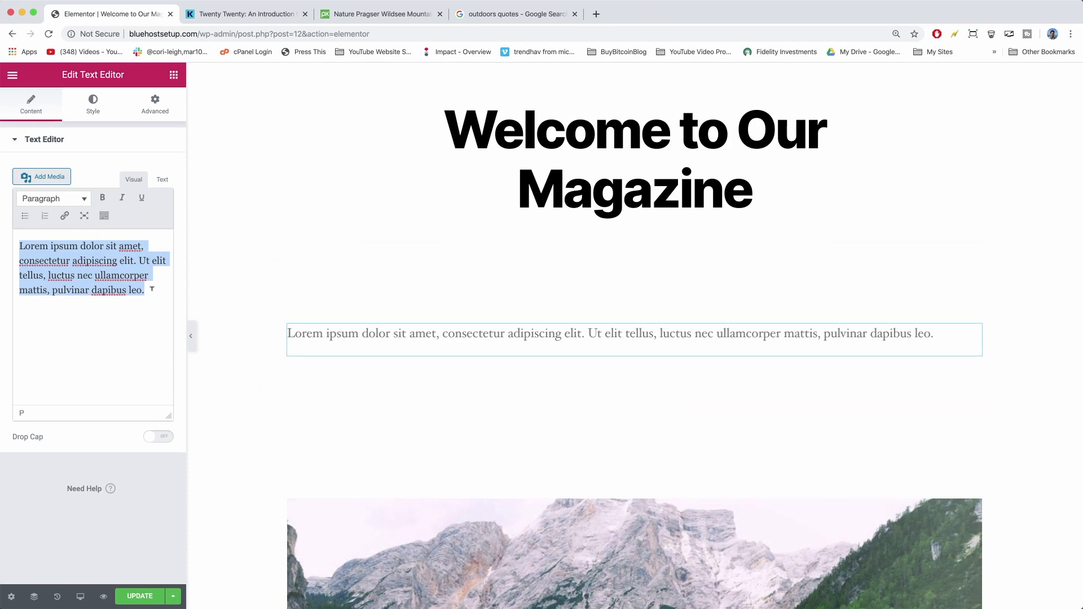
text(Welc)
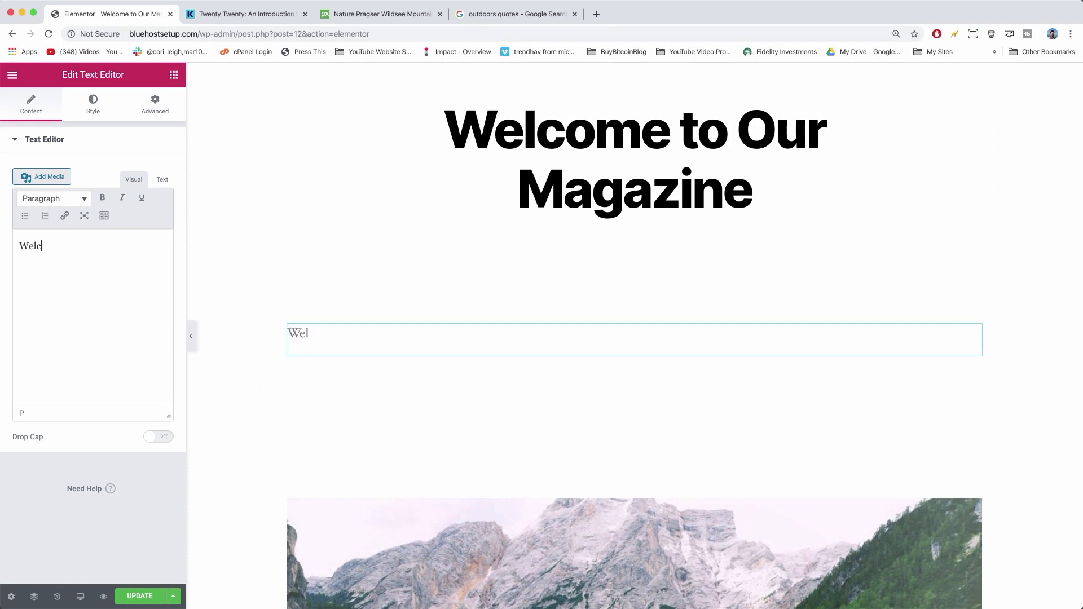
text(ome to Our Mag)
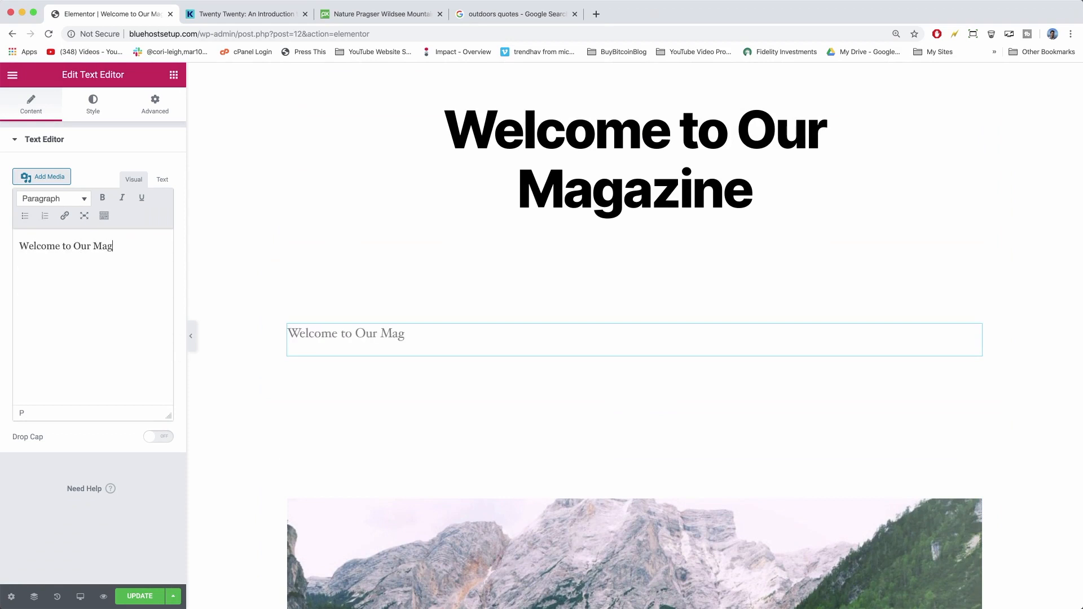
text(azine)
Center-align the 'Welcome to Our Magazine' line.
click(102, 222)
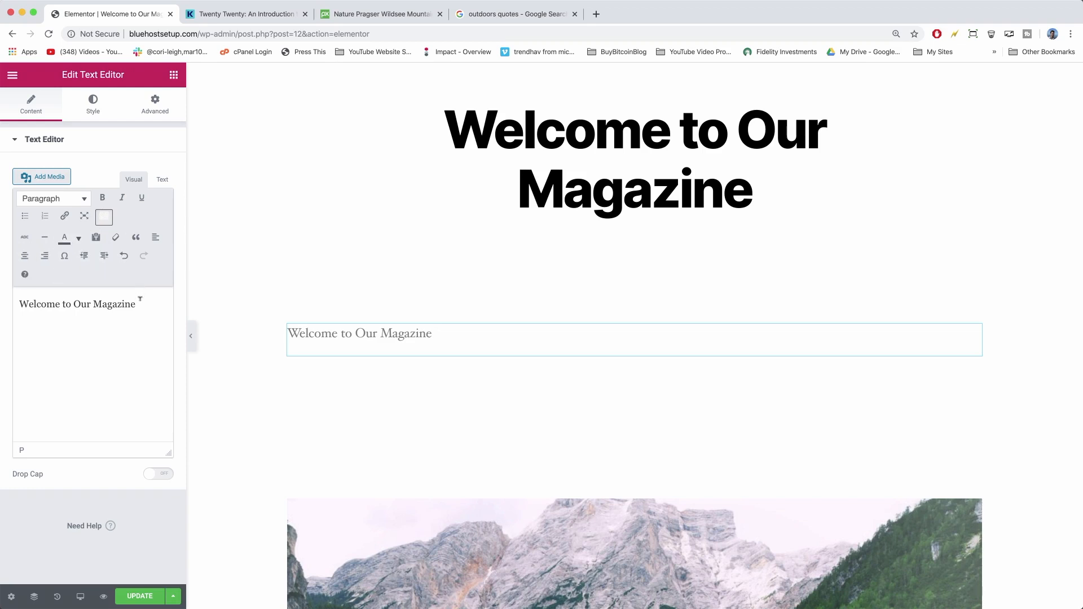
drag(157, 304, 0, 295)
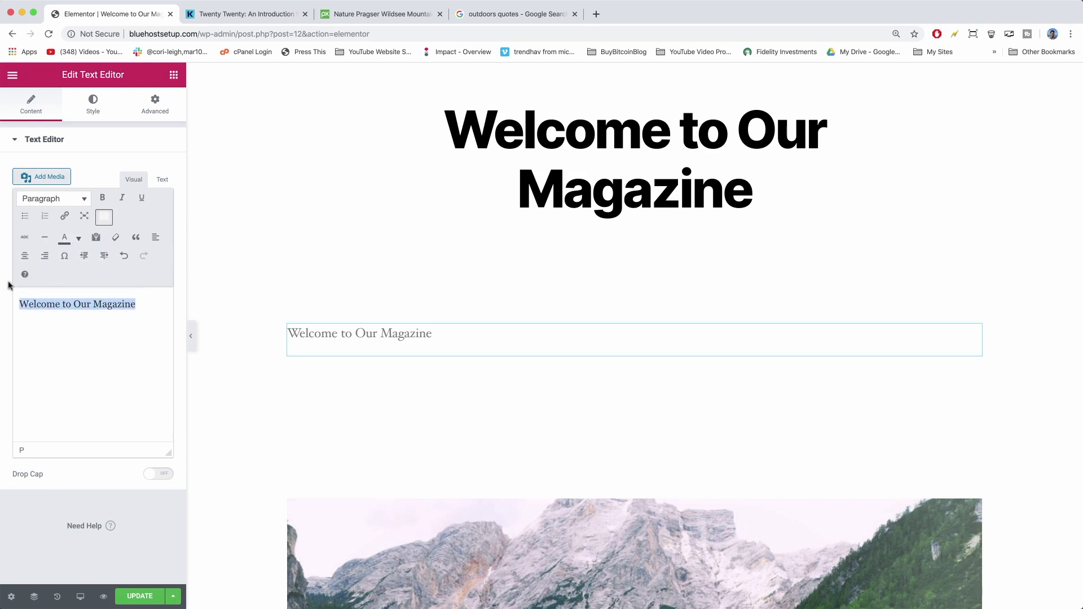
click(25, 256)
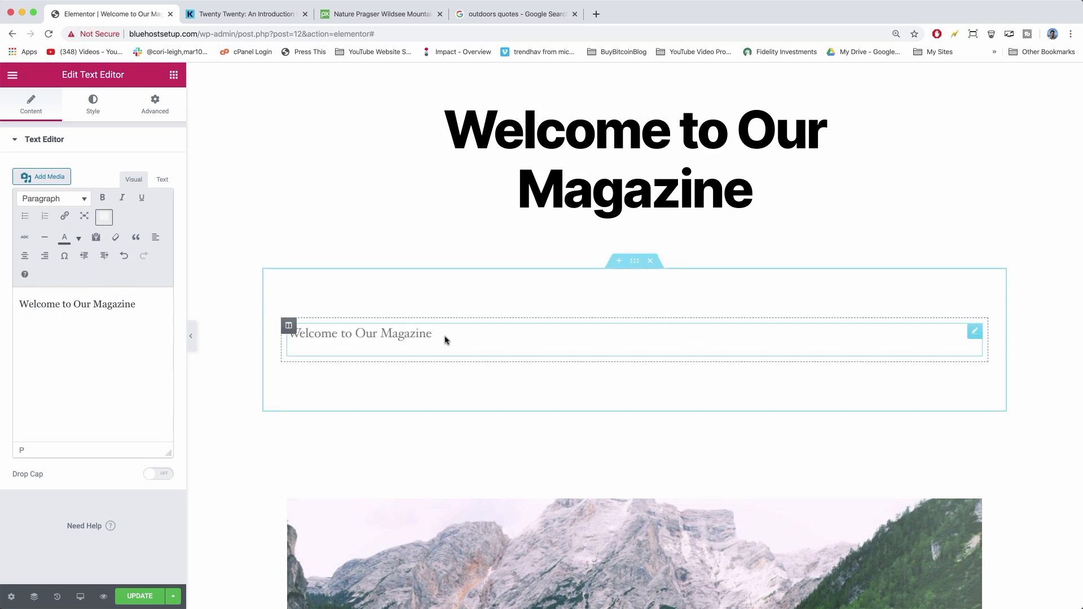
scroll(445, 340, down, 2)
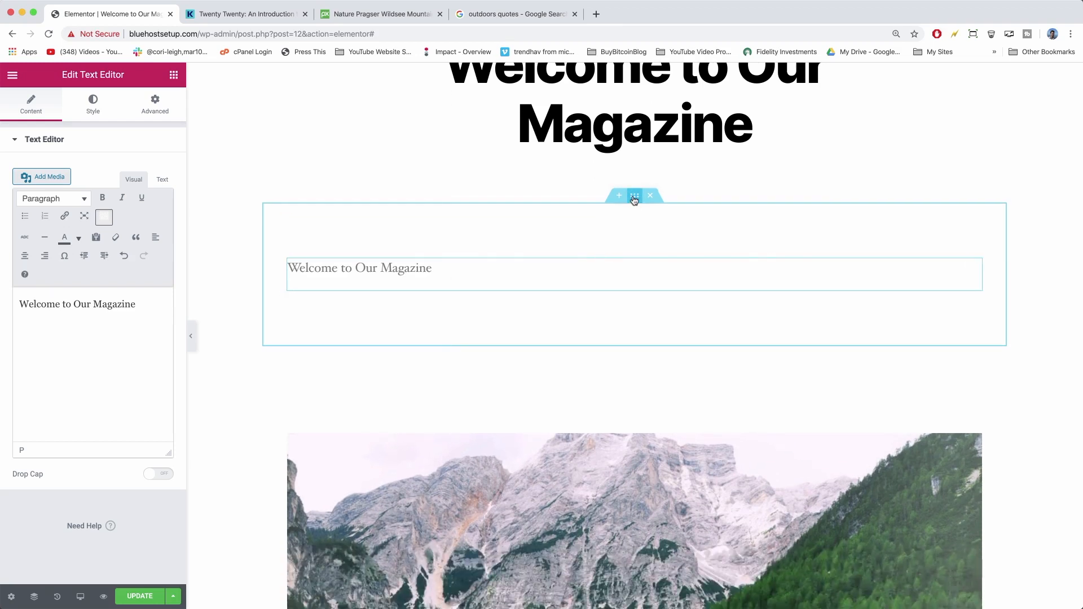
Give the section a Classic background using the mountain-lake photo from the Media Library.
click(634, 196)
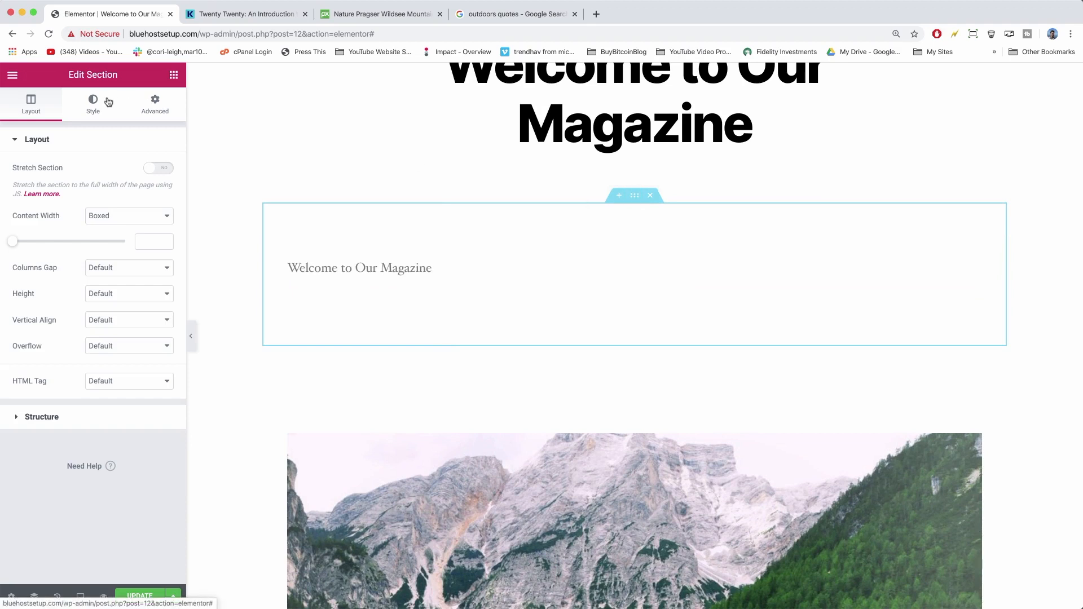
click(93, 107)
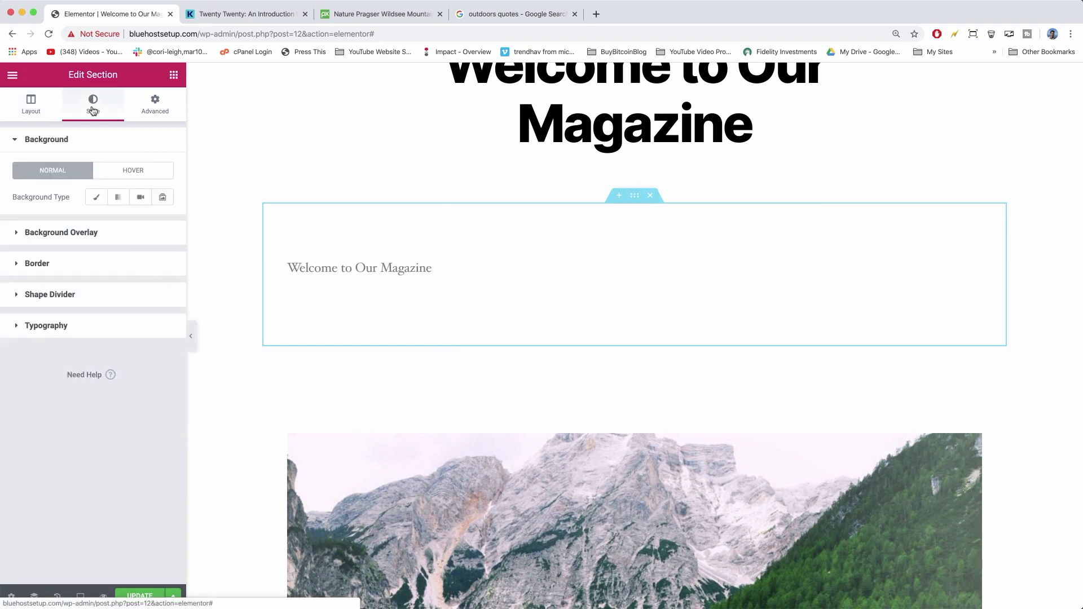
click(97, 199)
mouse_move(69, 321)
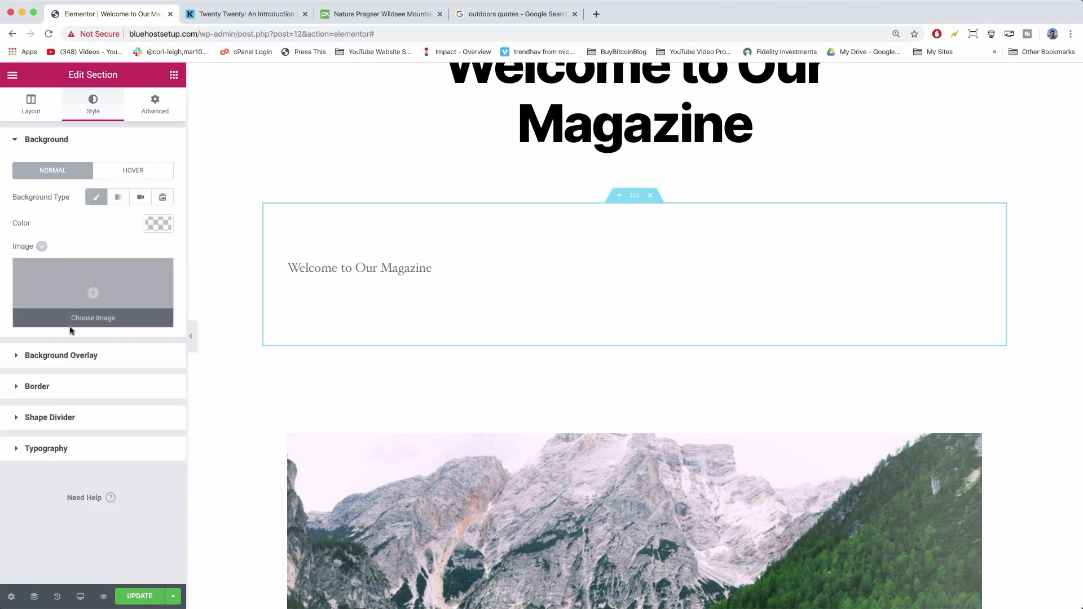
click(54, 284)
click(116, 123)
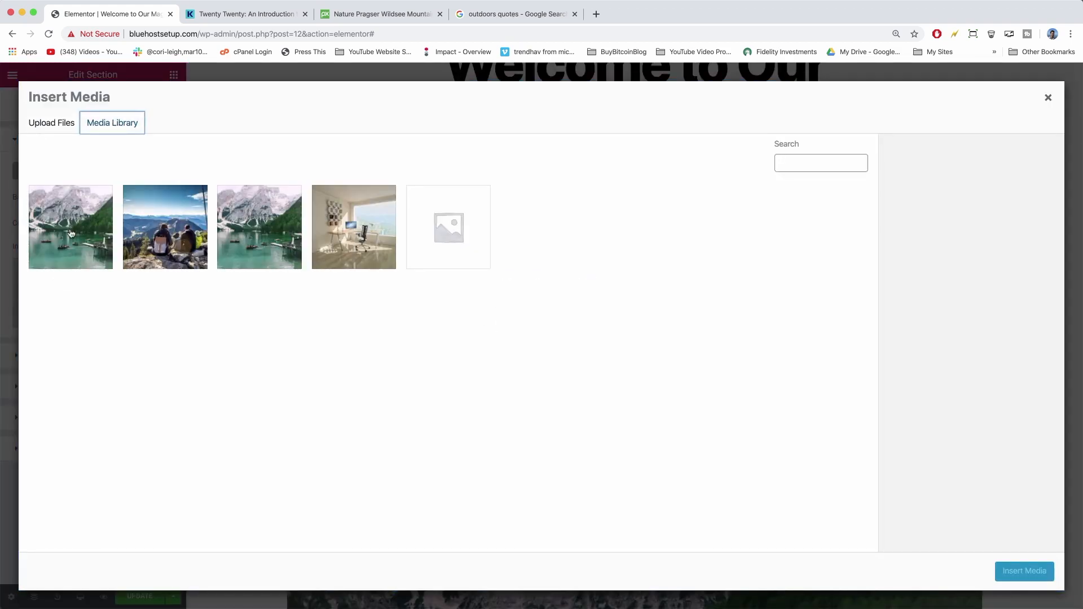
click(71, 233)
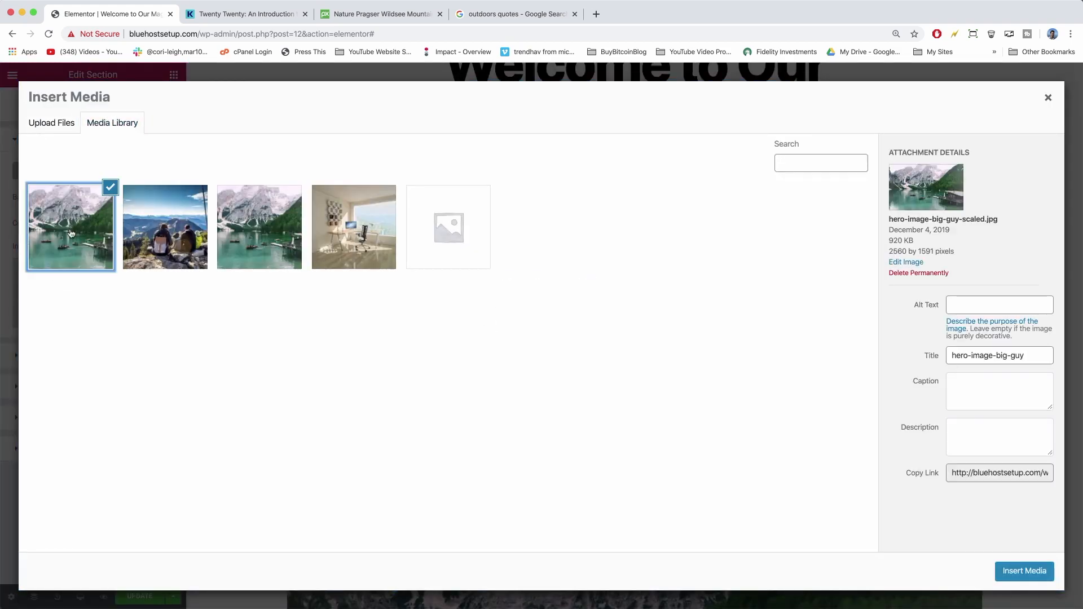
click(1022, 573)
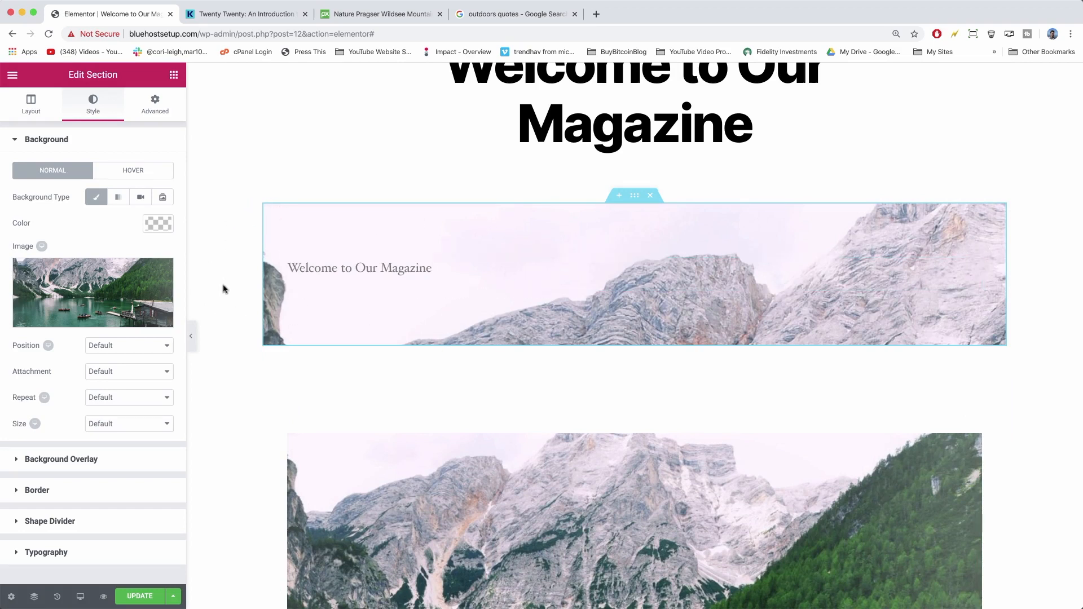
Set the background Size to Cover, leaving attachment and repeat at Default.
click(145, 348)
click(145, 350)
click(157, 376)
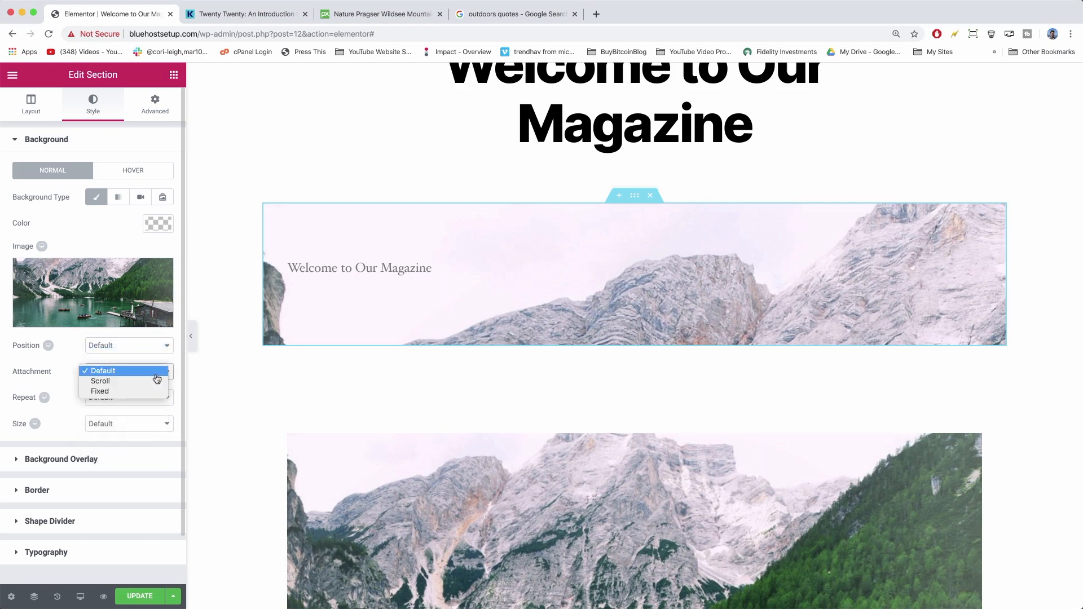
click(156, 375)
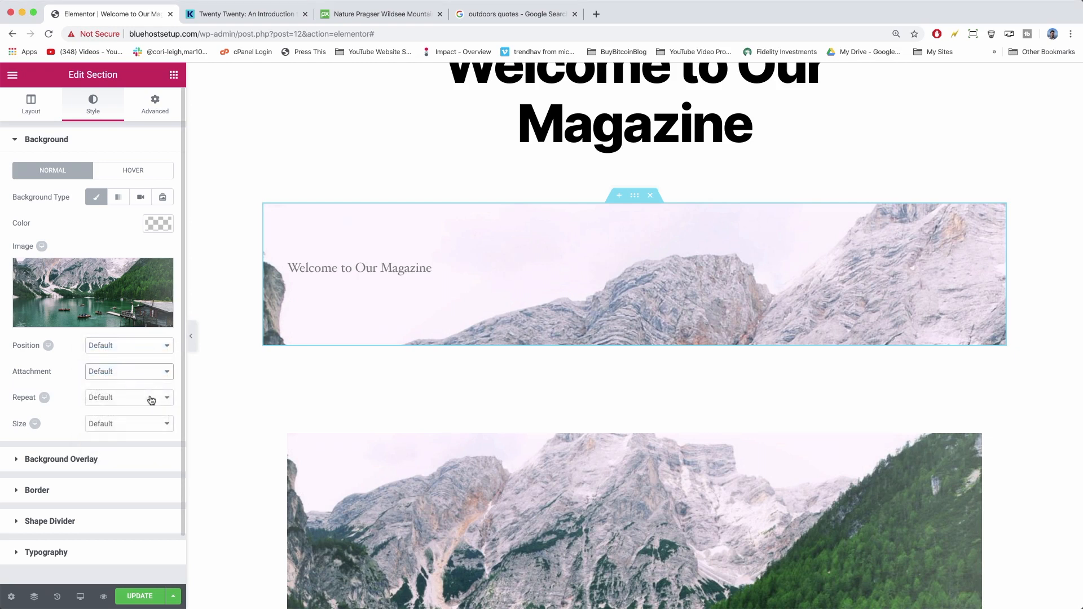
click(150, 400)
click(148, 400)
click(158, 425)
click(142, 446)
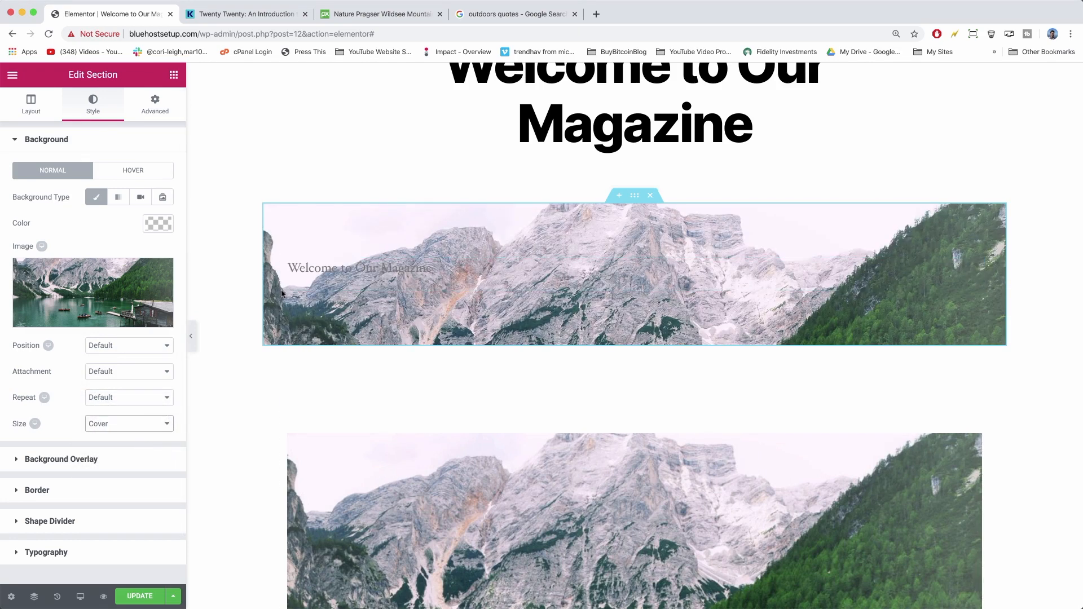
click(154, 107)
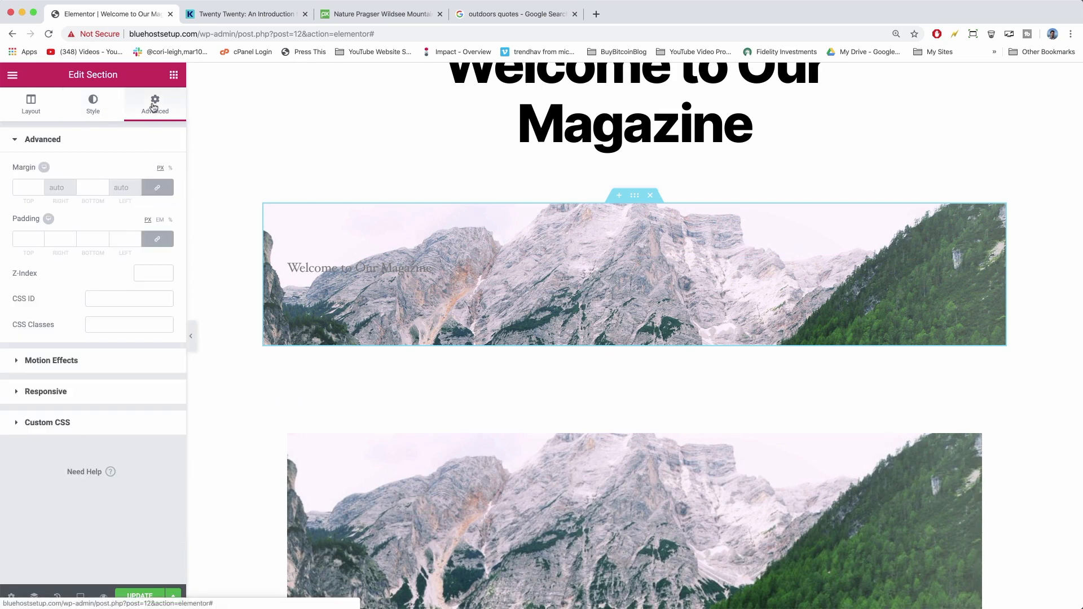
Set the section's linked padding to 300 px on all sides and update the page.
click(27, 237)
text(3)
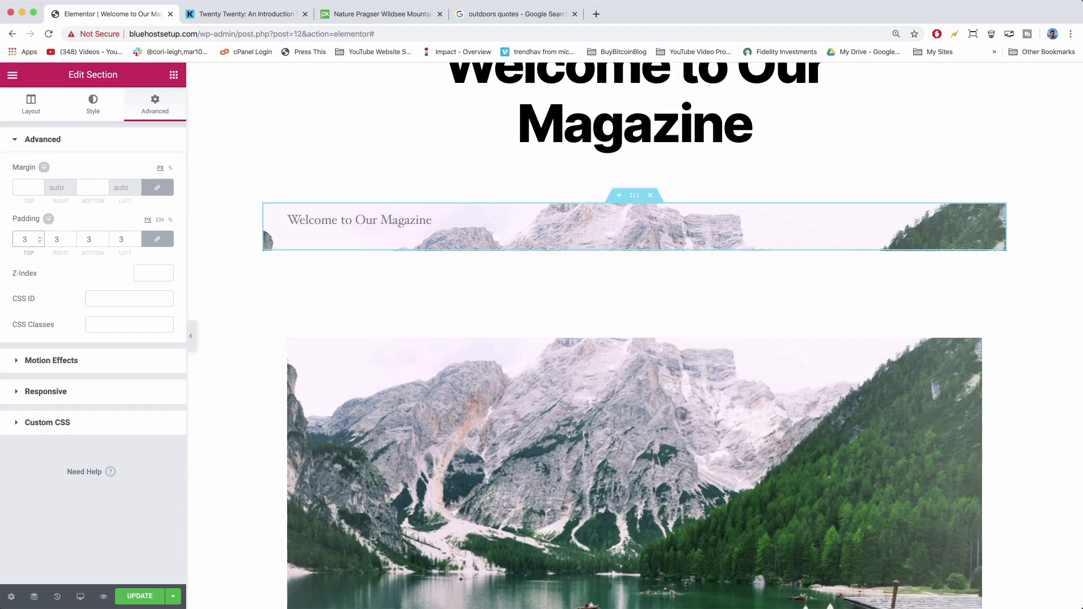
text(00)
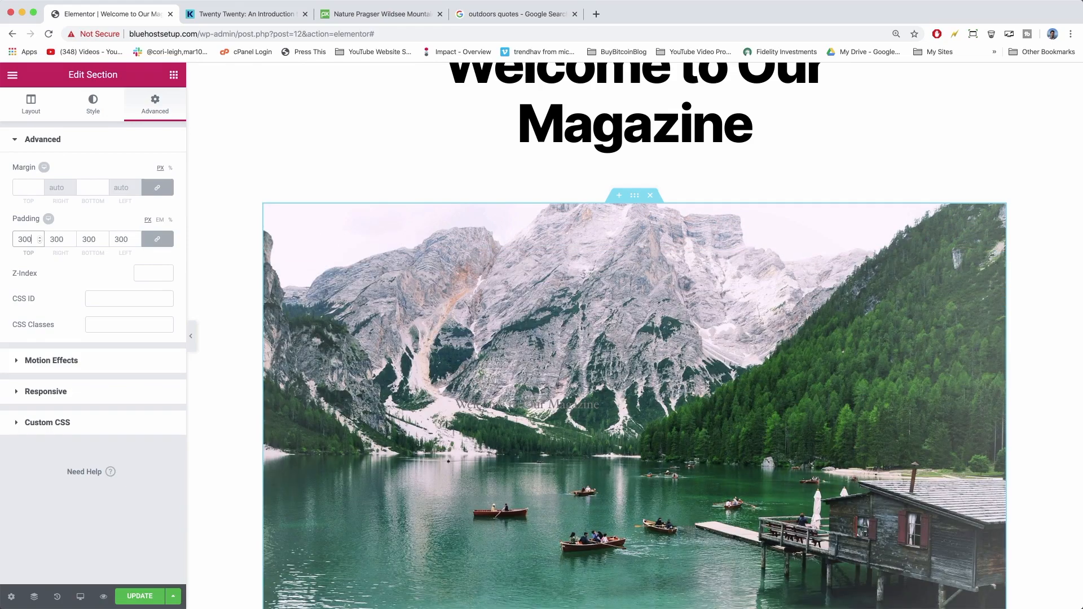
scroll(361, 374, down, 5)
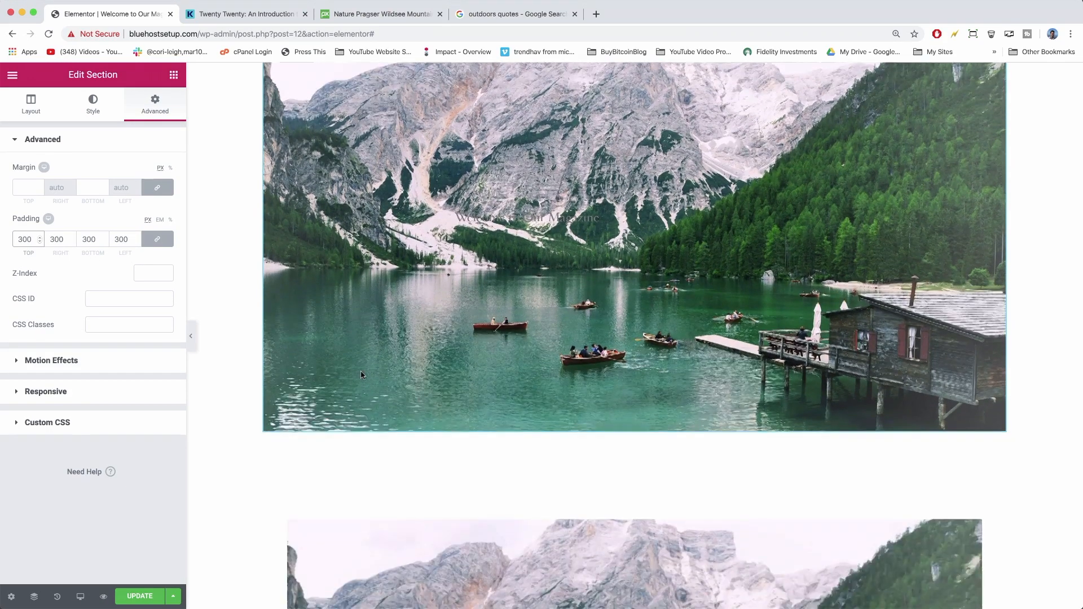
scroll(363, 374, up, 3)
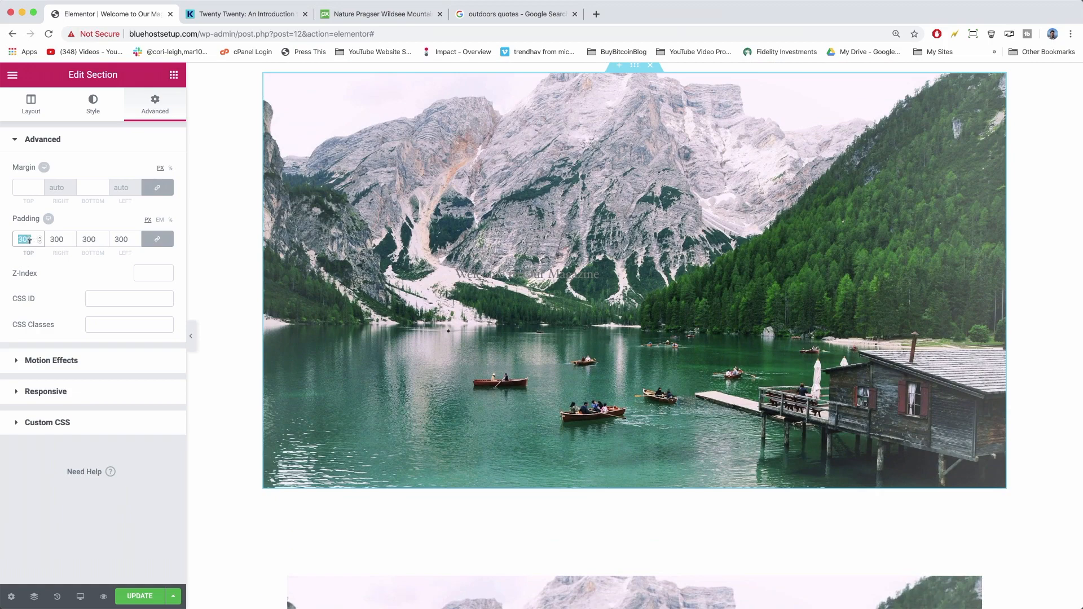
text(200)
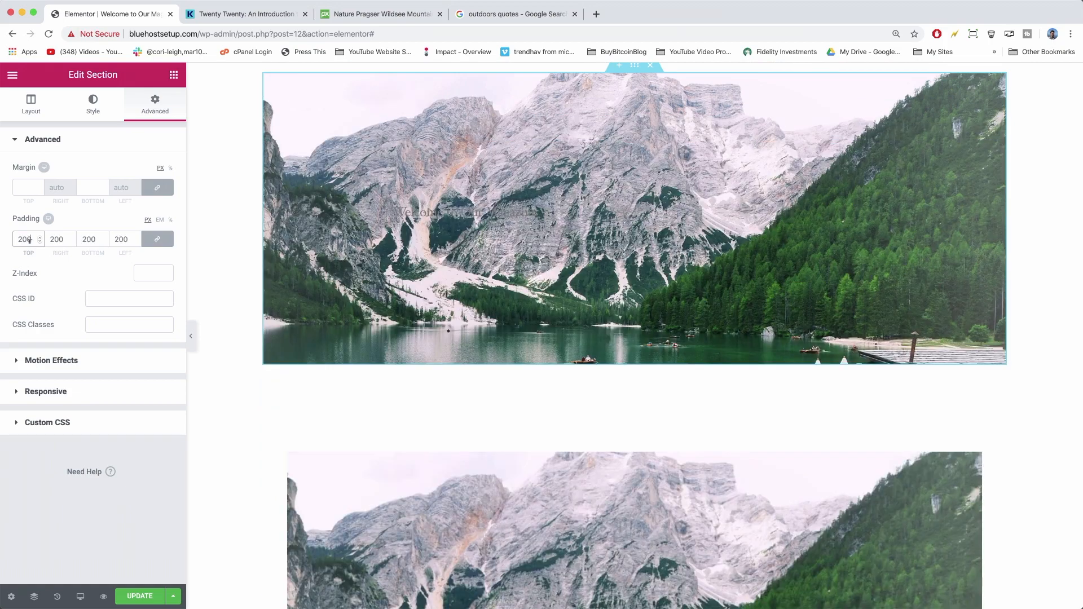
scroll(340, 266, up, 3)
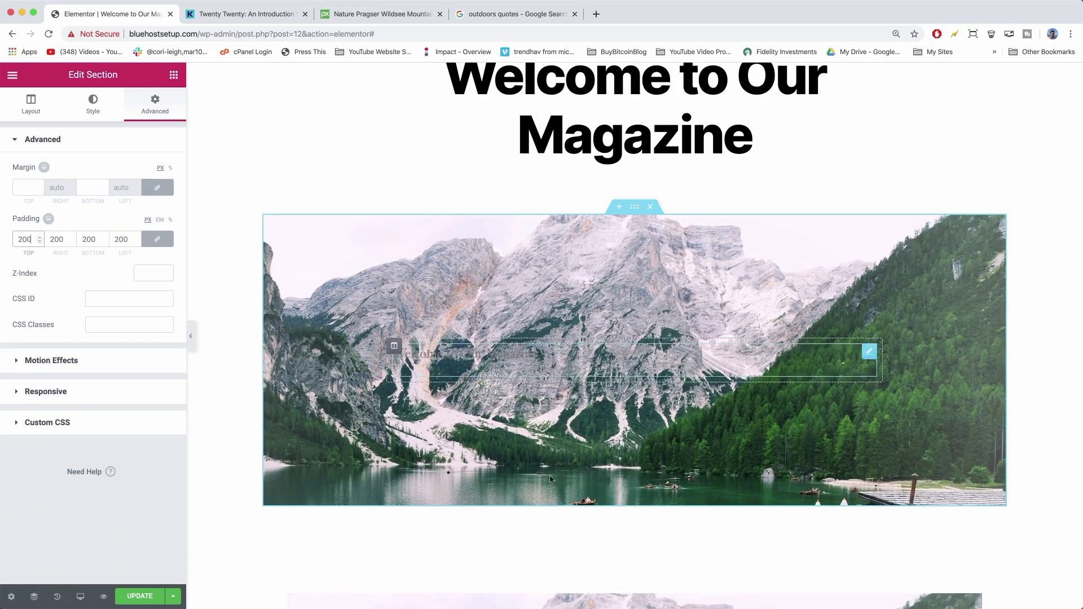
double_click(28, 238)
text(300)
scroll(298, 294, down, 4)
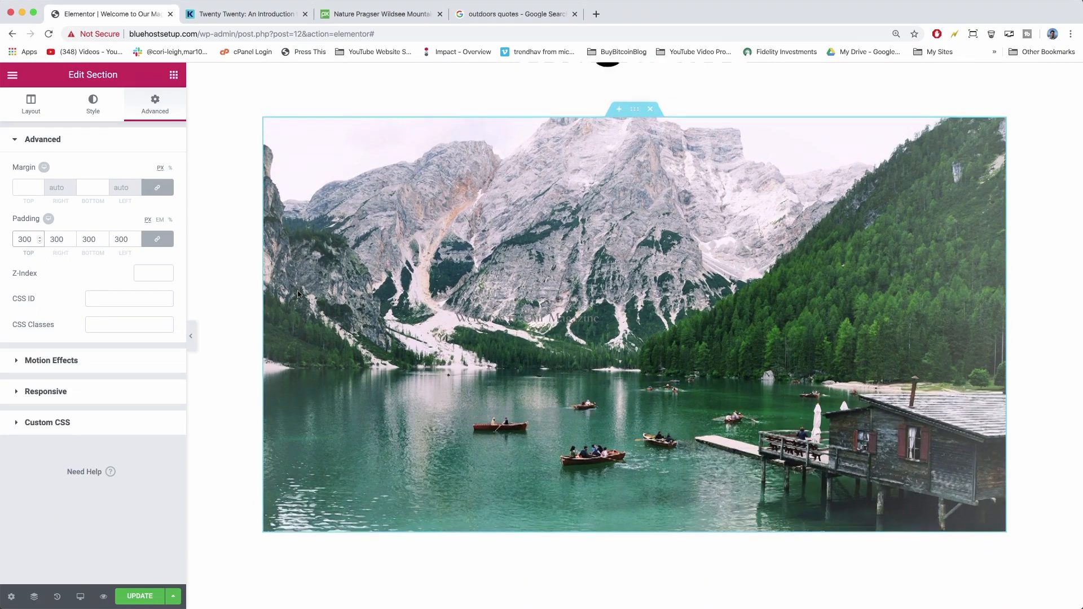
scroll(298, 295, up, 2)
scroll(298, 294, up, 1)
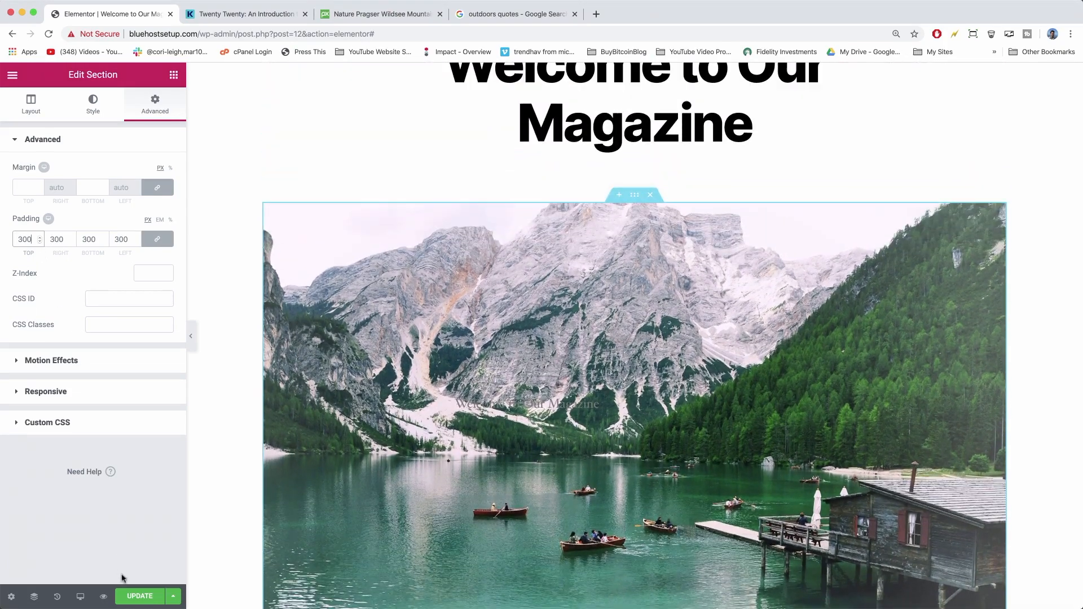
click(136, 598)
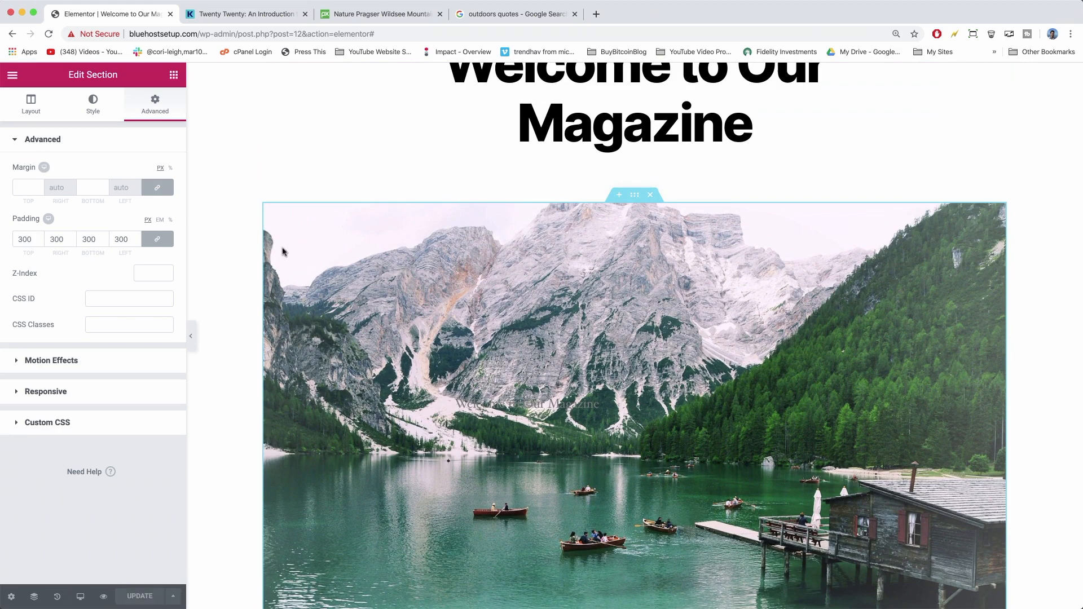
Open the live magazine page in a new browser tab via View Page.
click(11, 75)
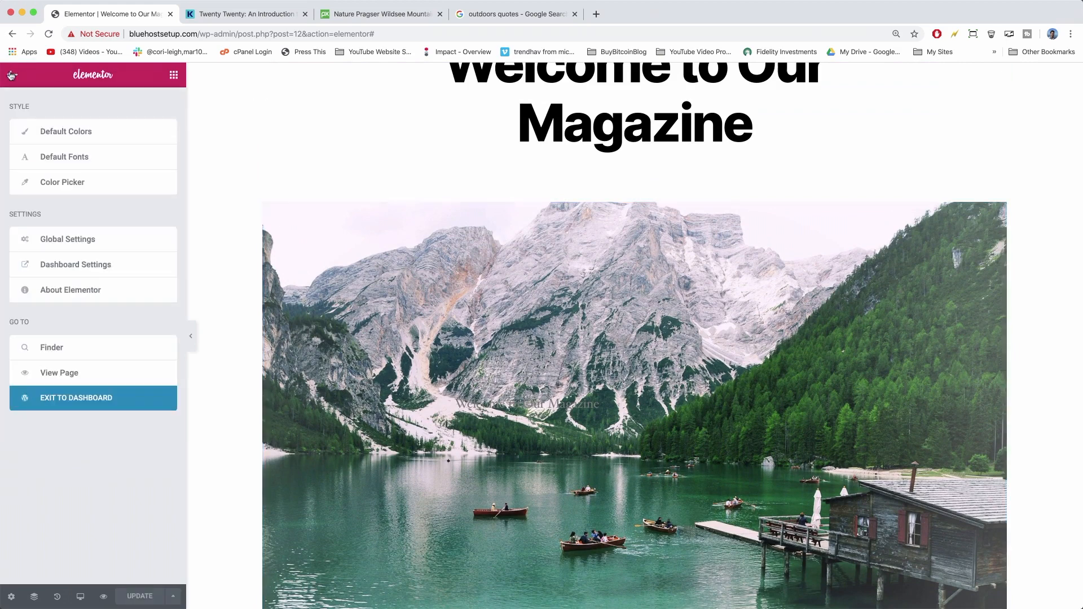
right_click(45, 372)
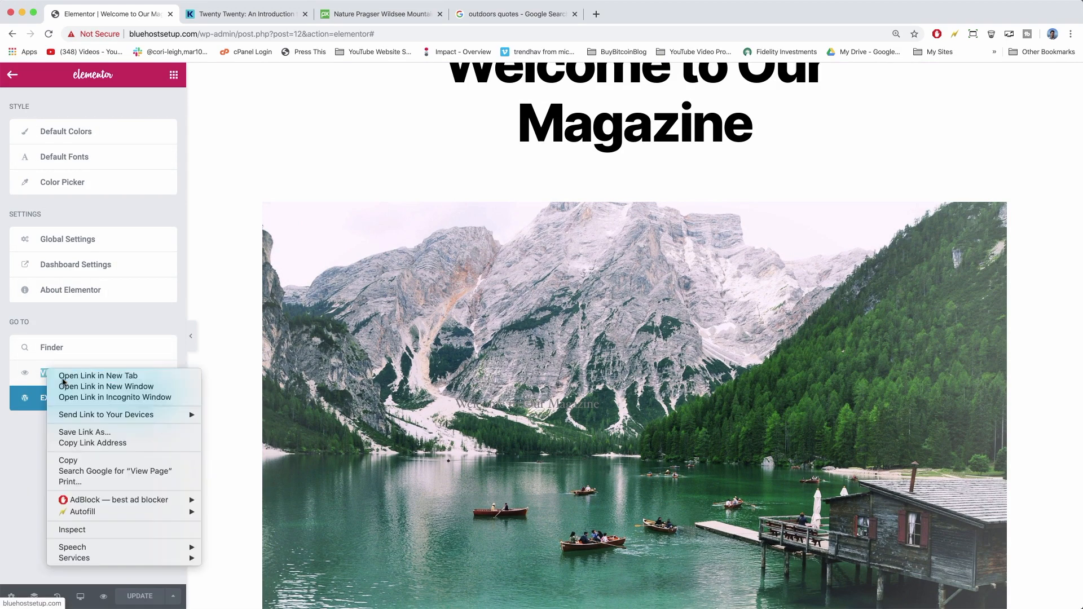
click(62, 378)
click(235, 17)
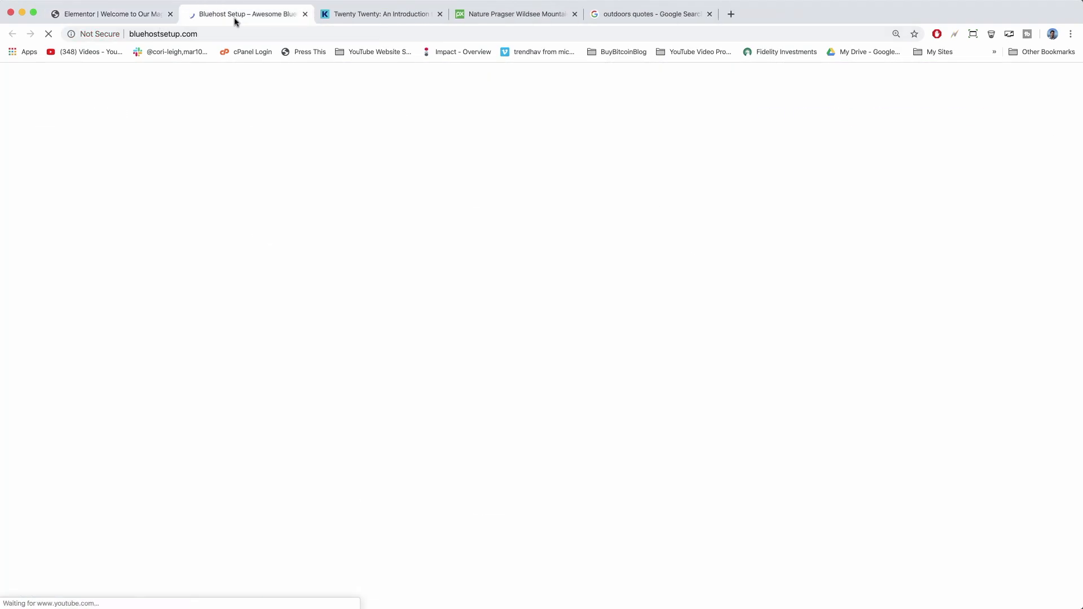
Inspect the live lake-photo banner and its overlaid text, then return to the Elementor tab.
scroll(310, 313, down, 3)
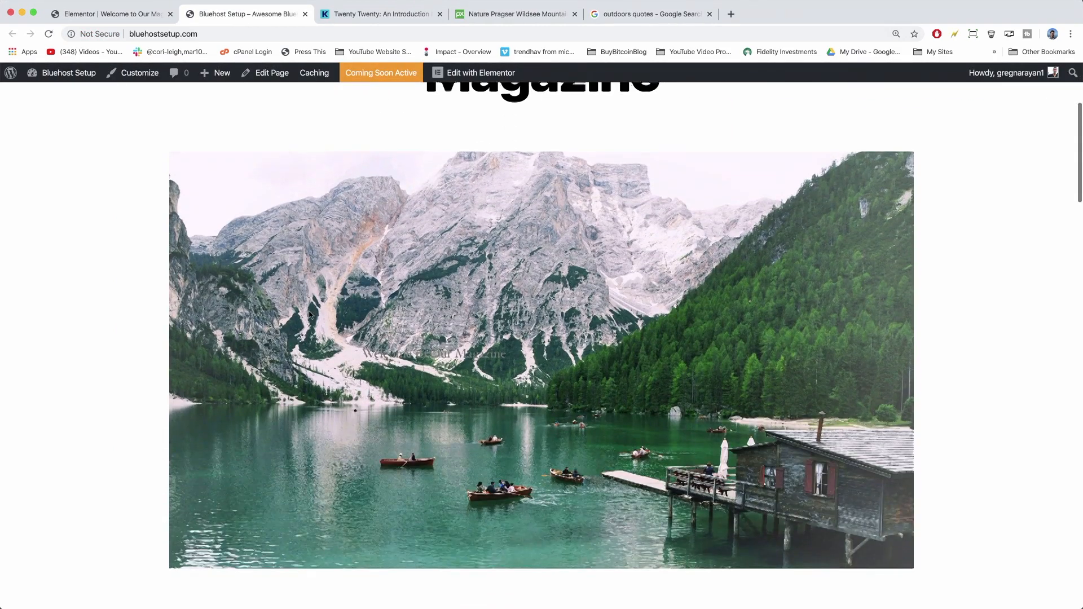
scroll(309, 314, down, 2)
drag(504, 278, 363, 269)
scroll(414, 396, down, 5)
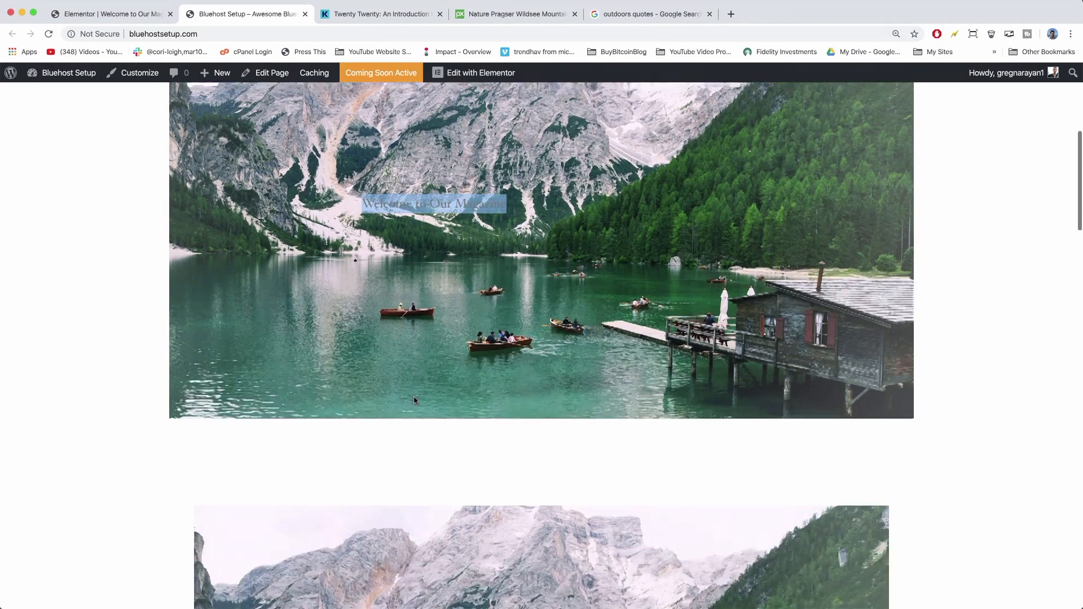
scroll(414, 396, up, 10)
scroll(664, 341, down, 3)
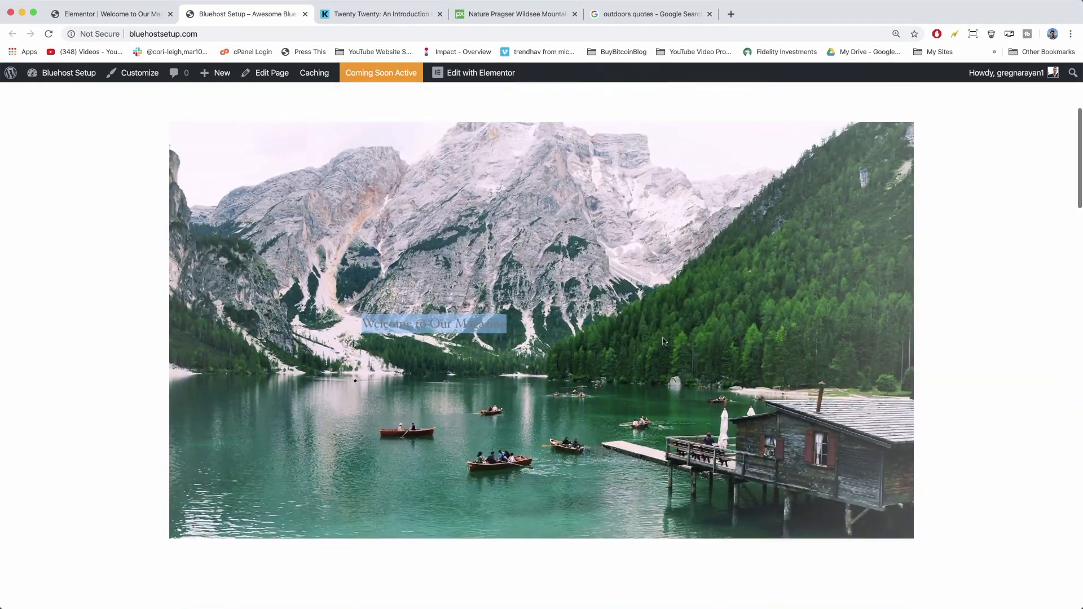
click(308, 410)
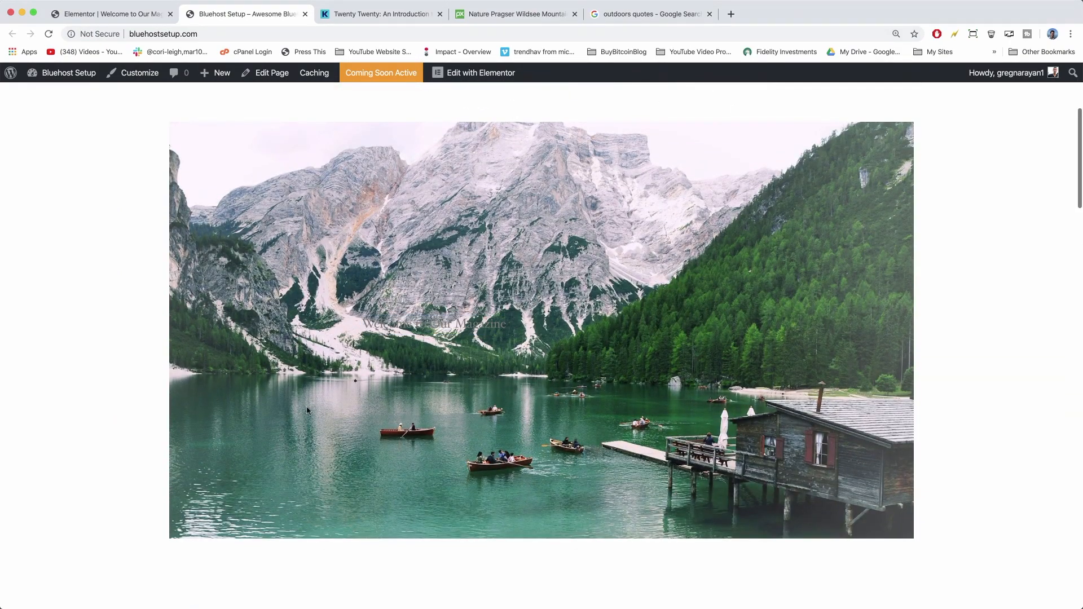
scroll(308, 410, up, 3)
scroll(308, 410, down, 1)
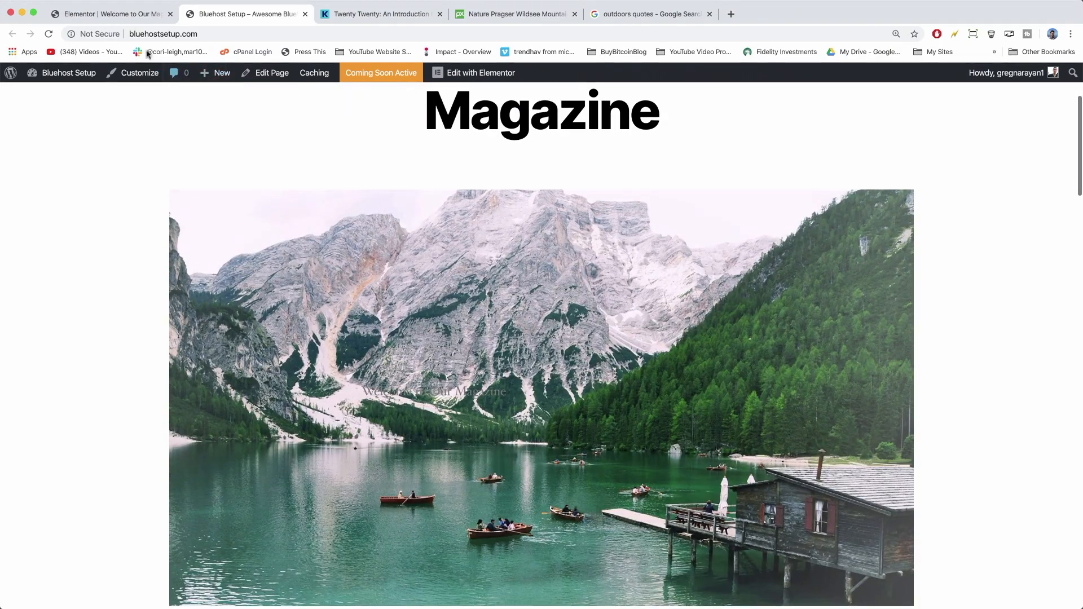
click(104, 16)
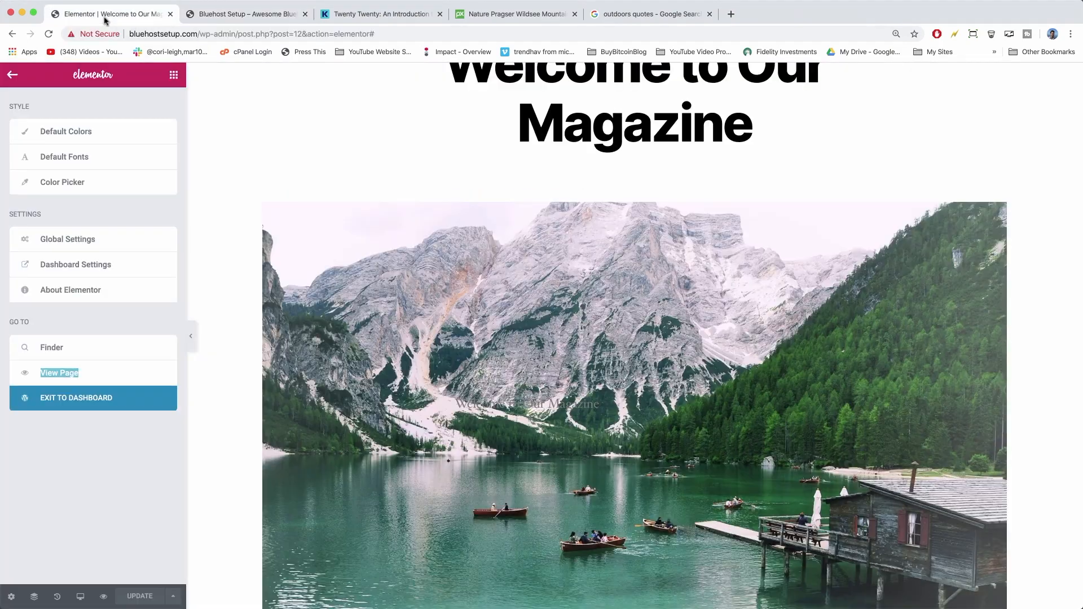
Turn on Stretch Section and set Content Width to Full Width for the lake-photo section.
click(234, 325)
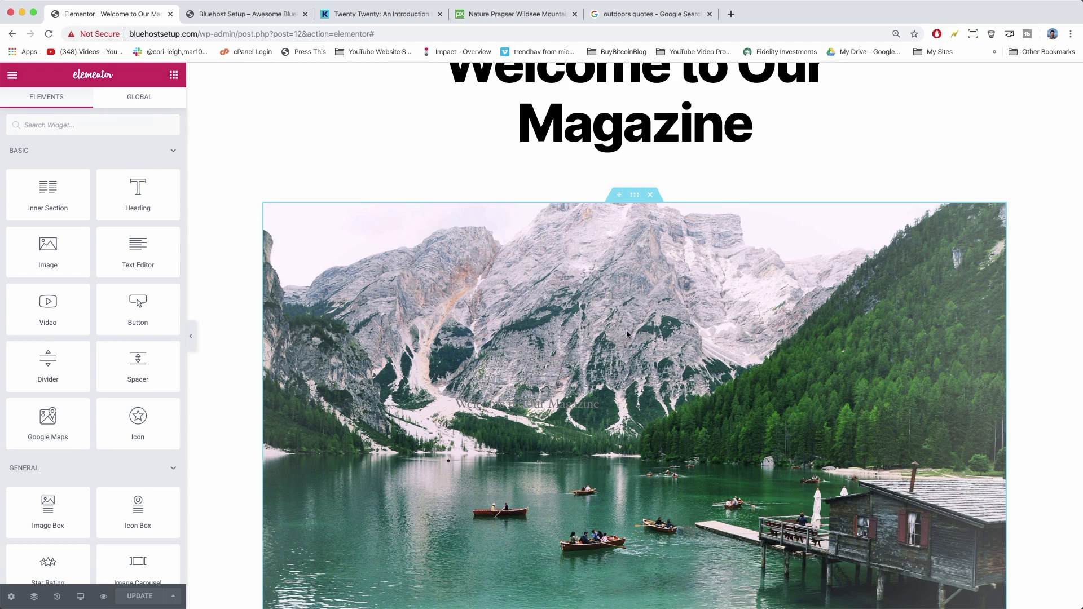
click(633, 197)
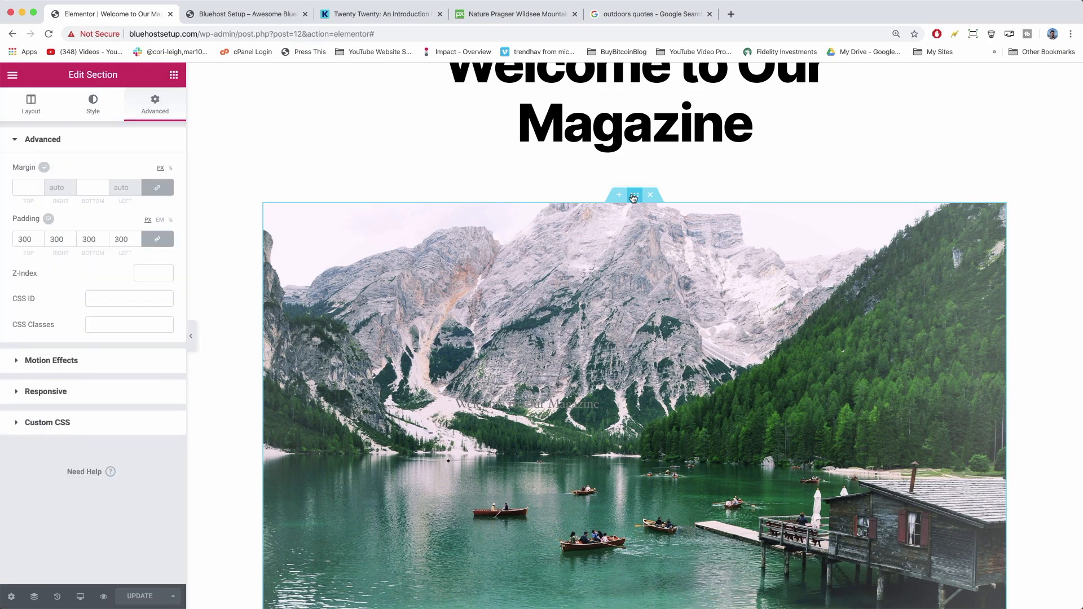
click(32, 113)
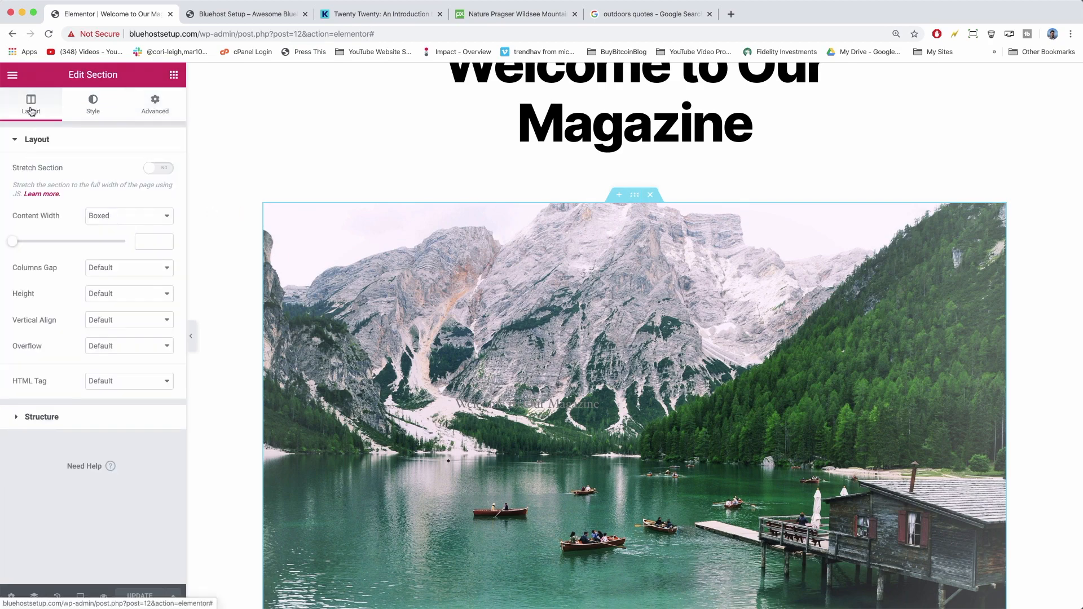
click(149, 170)
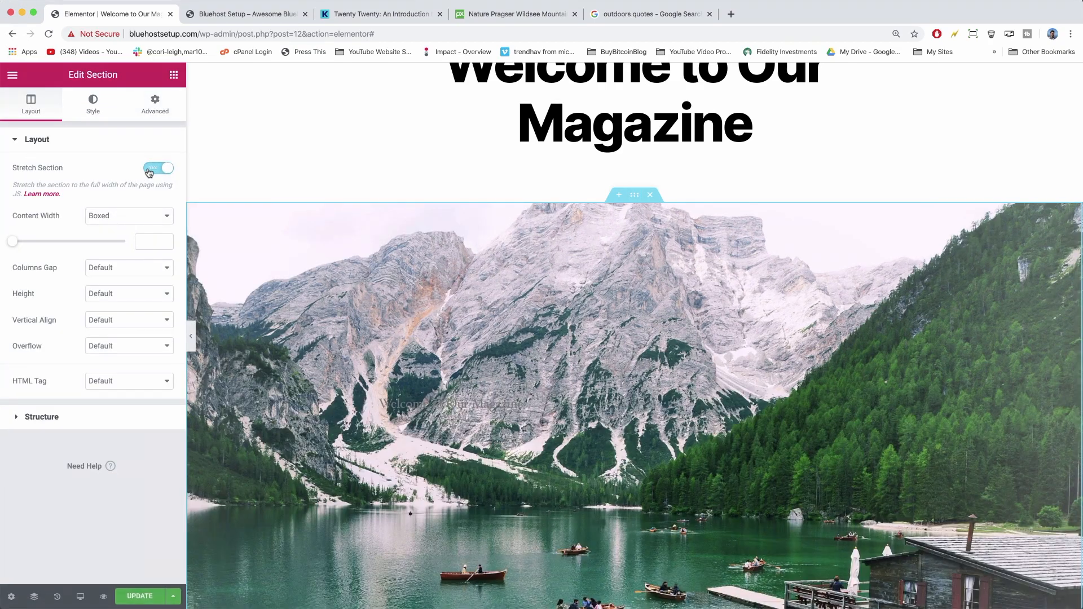
click(153, 216)
click(147, 227)
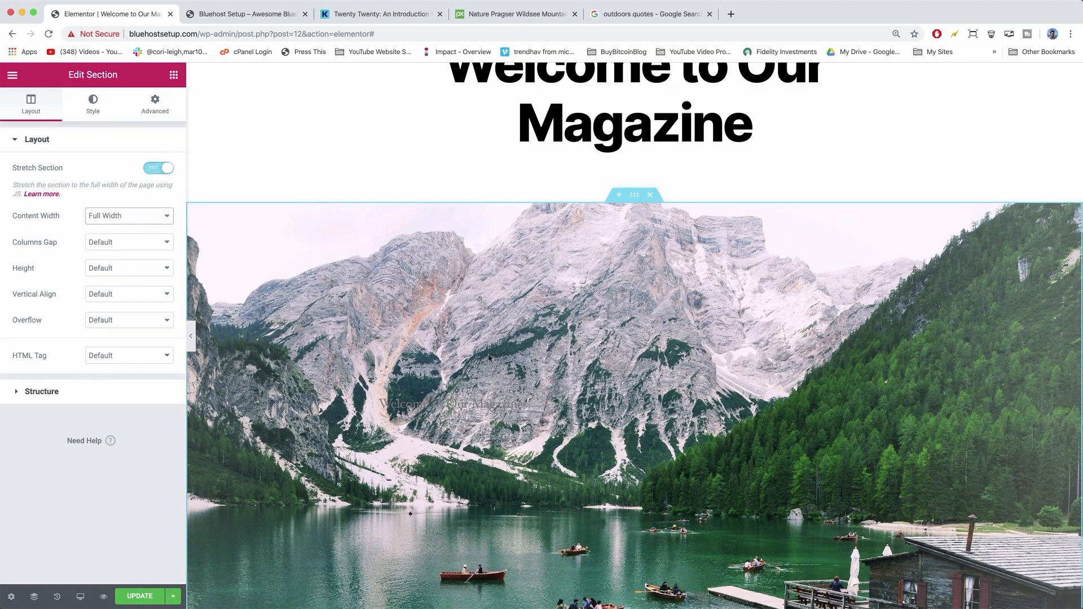
click(883, 401)
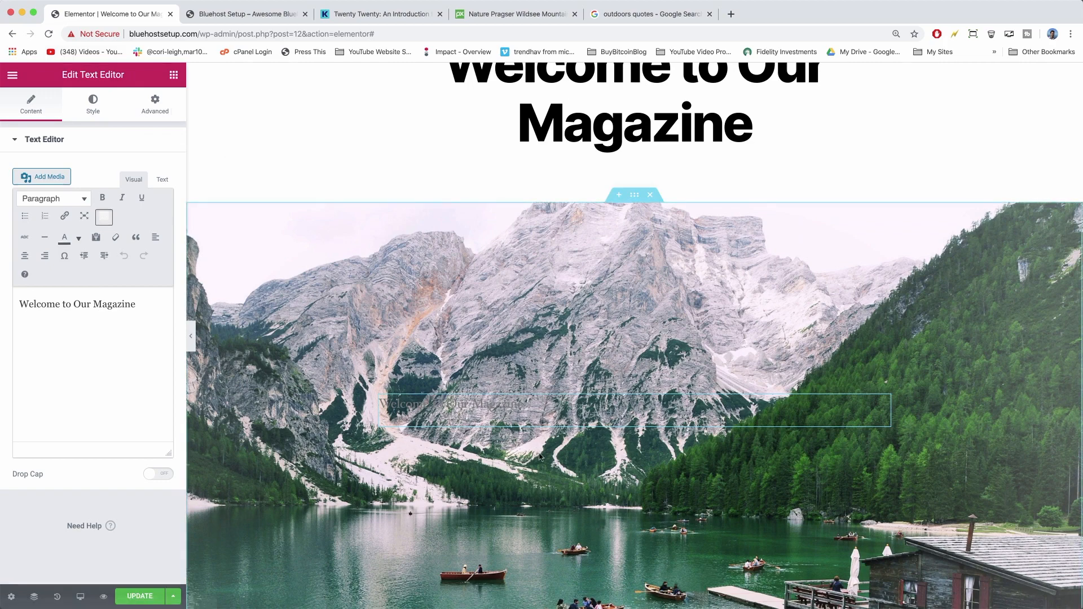
Center the overlay text and make its colour white.
click(86, 107)
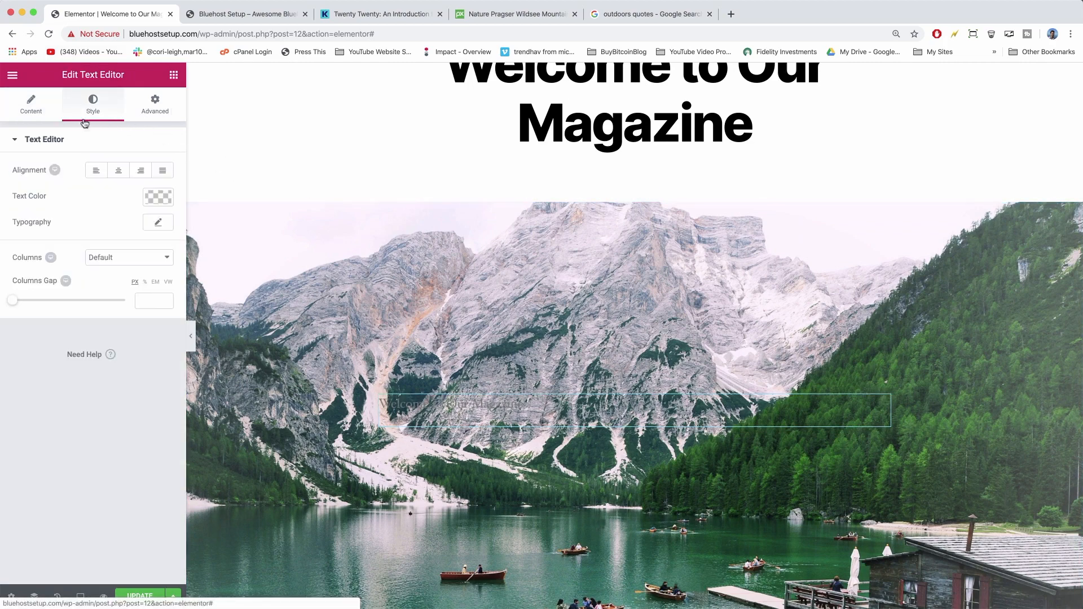
click(119, 171)
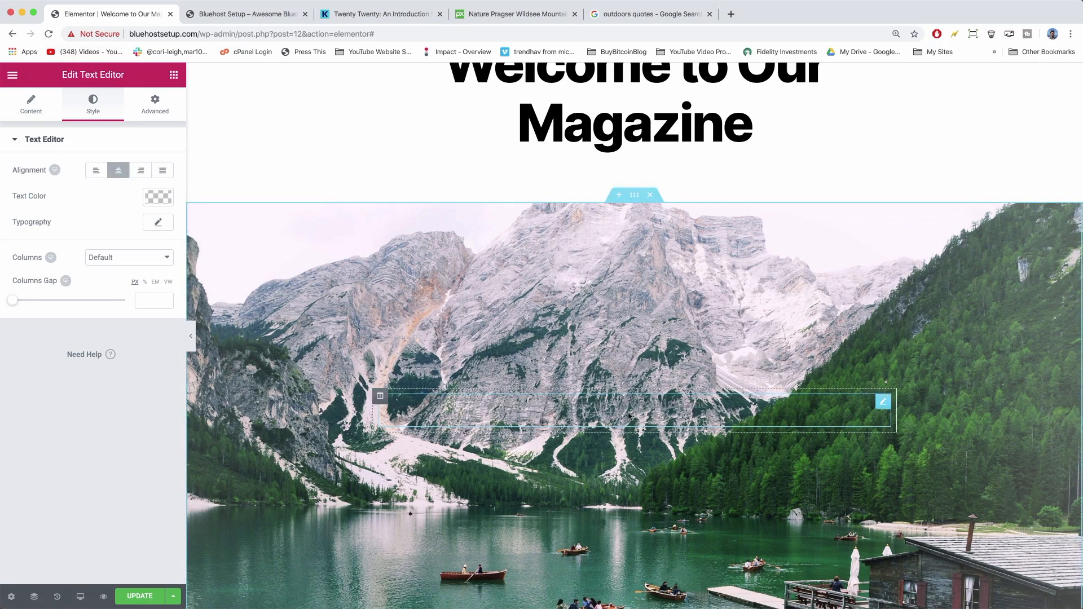
click(163, 202)
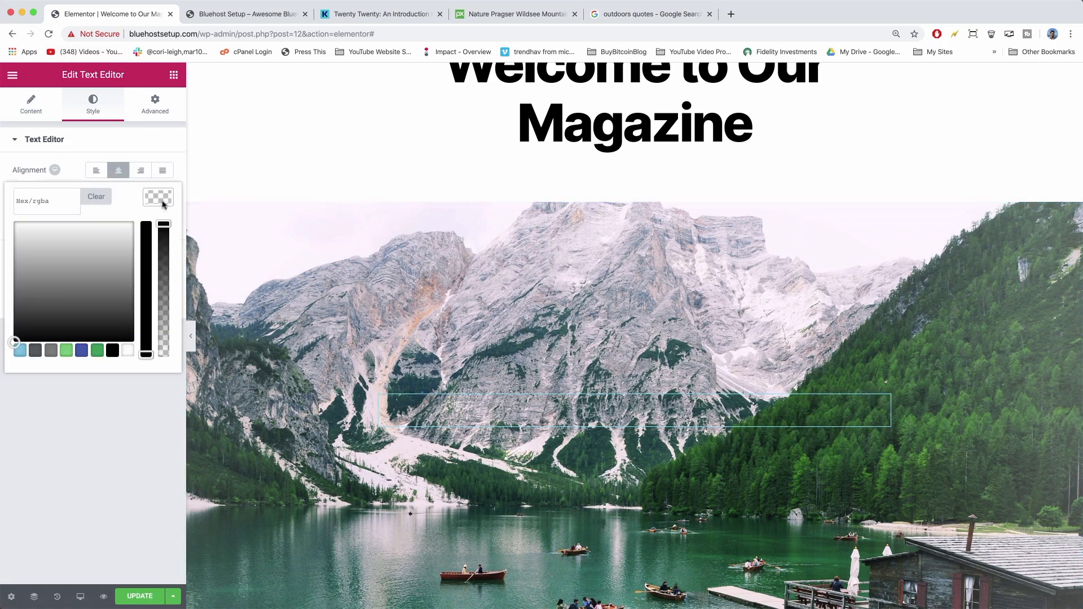
click(127, 351)
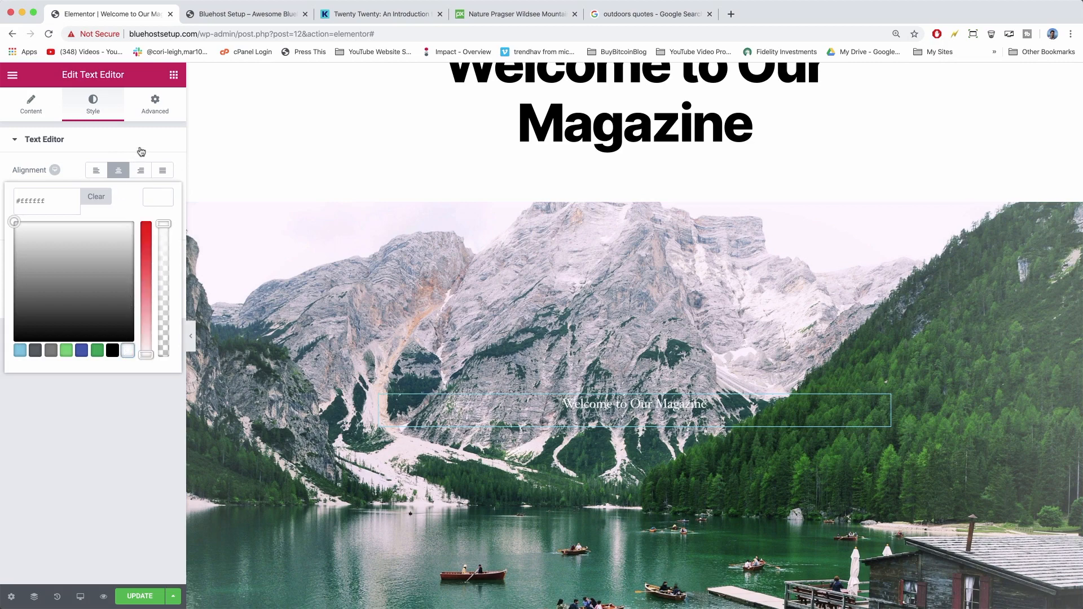
click(154, 199)
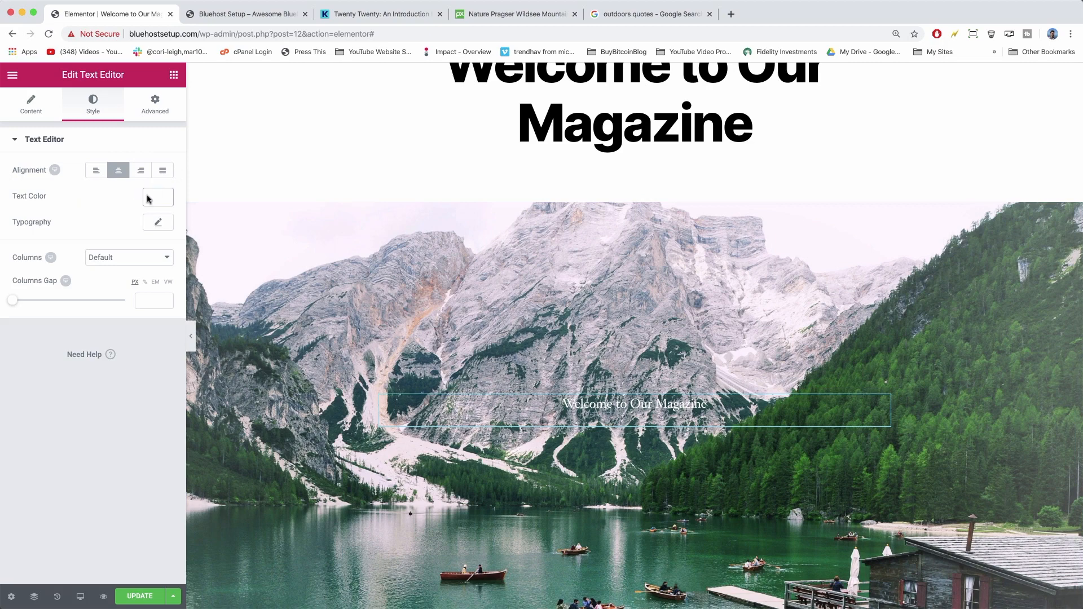
Format the 'Welcome to Our Magazine' line as Heading 1, after first trying Heading 2.
click(32, 109)
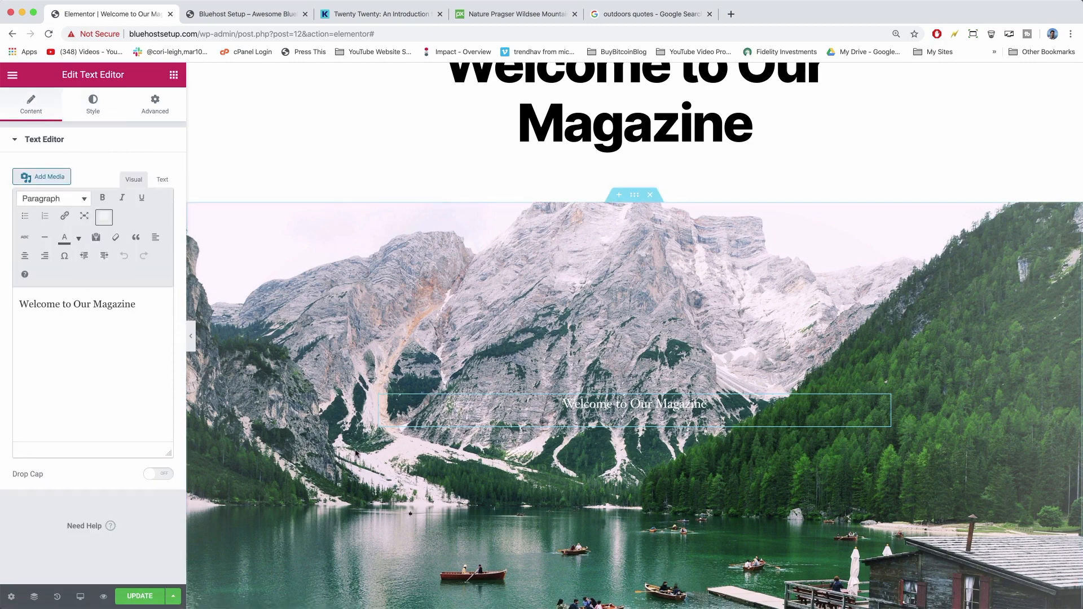
scroll(592, 510, up, 4)
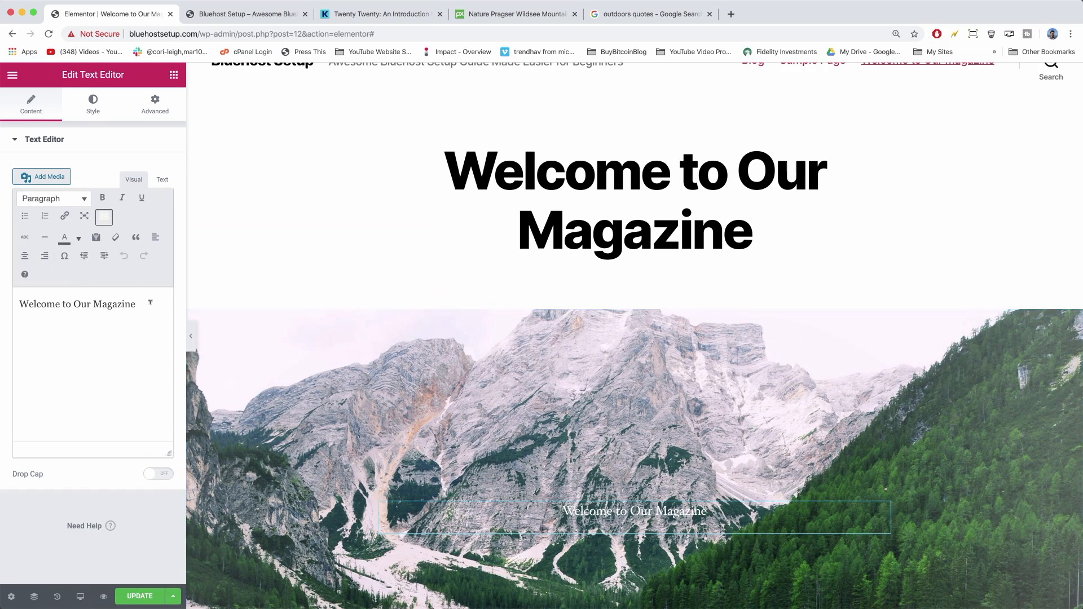
drag(151, 300, 16, 299)
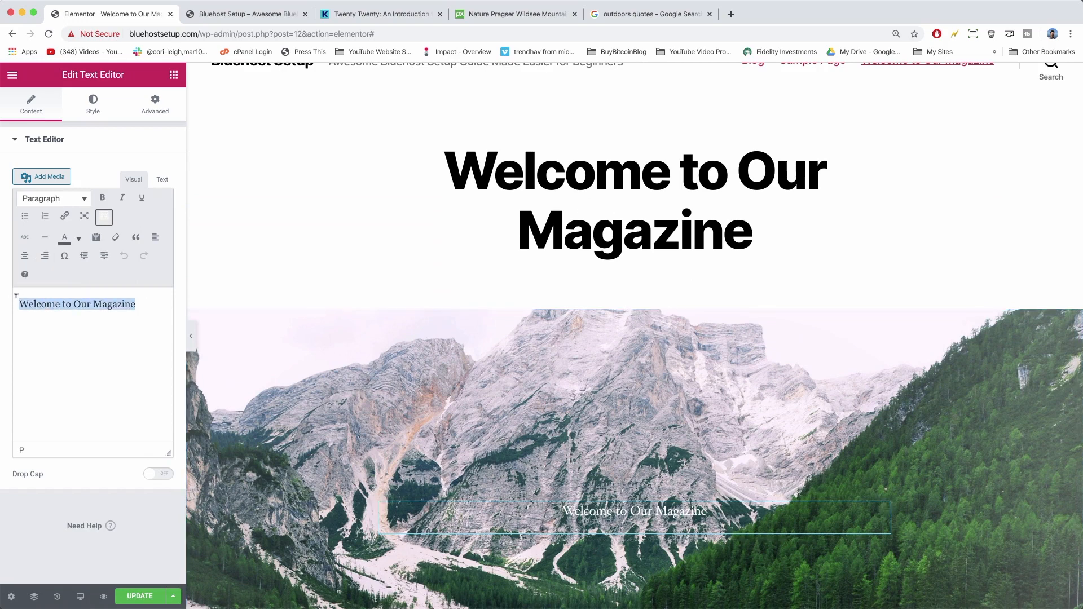
click(85, 200)
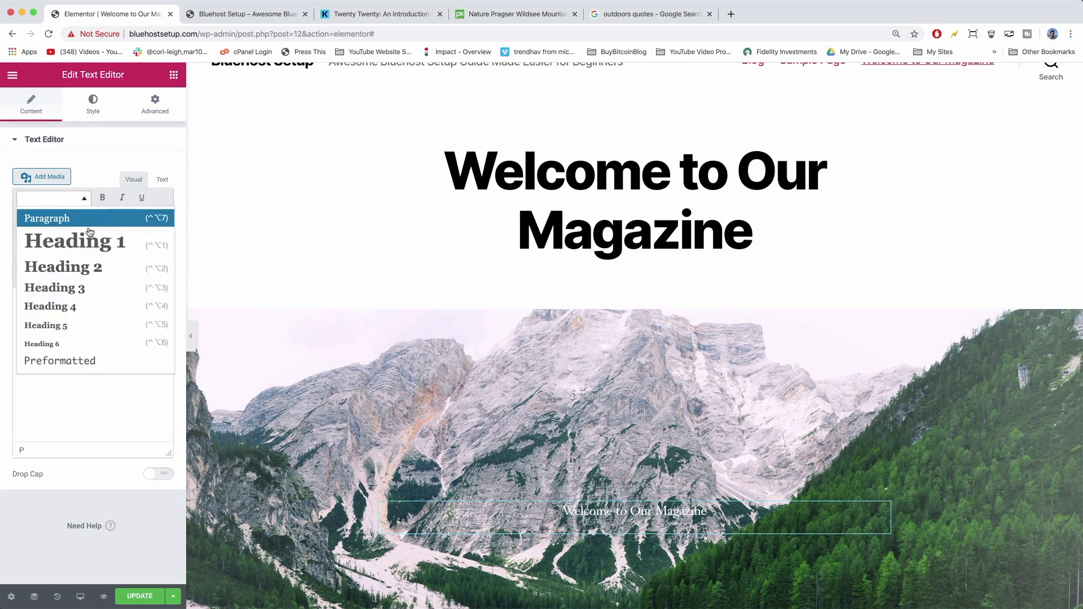
click(79, 267)
scroll(559, 426, down, 2)
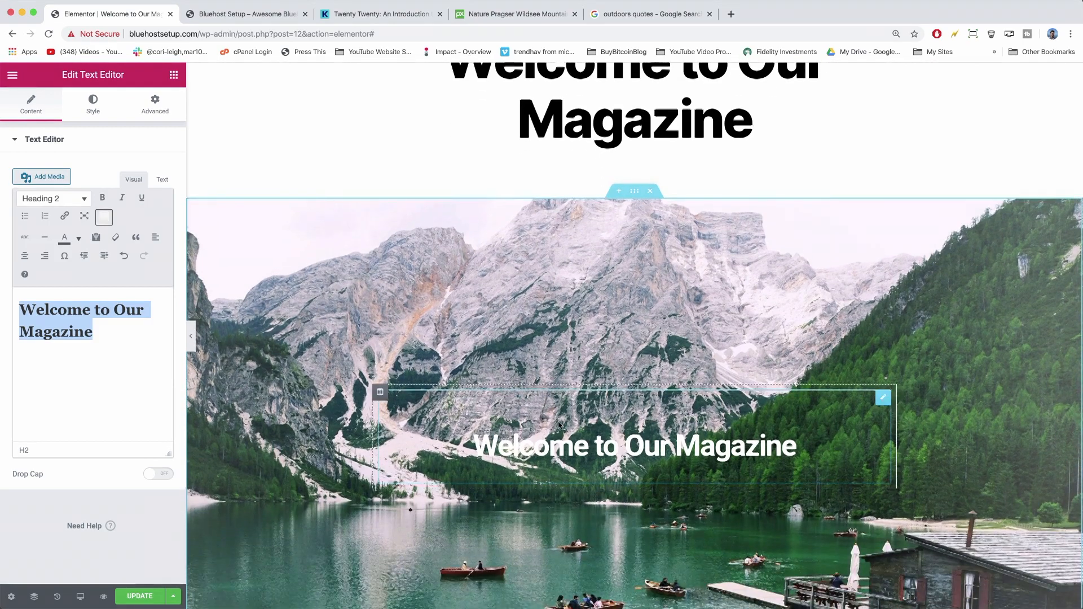
scroll(469, 384, up, 1)
click(70, 197)
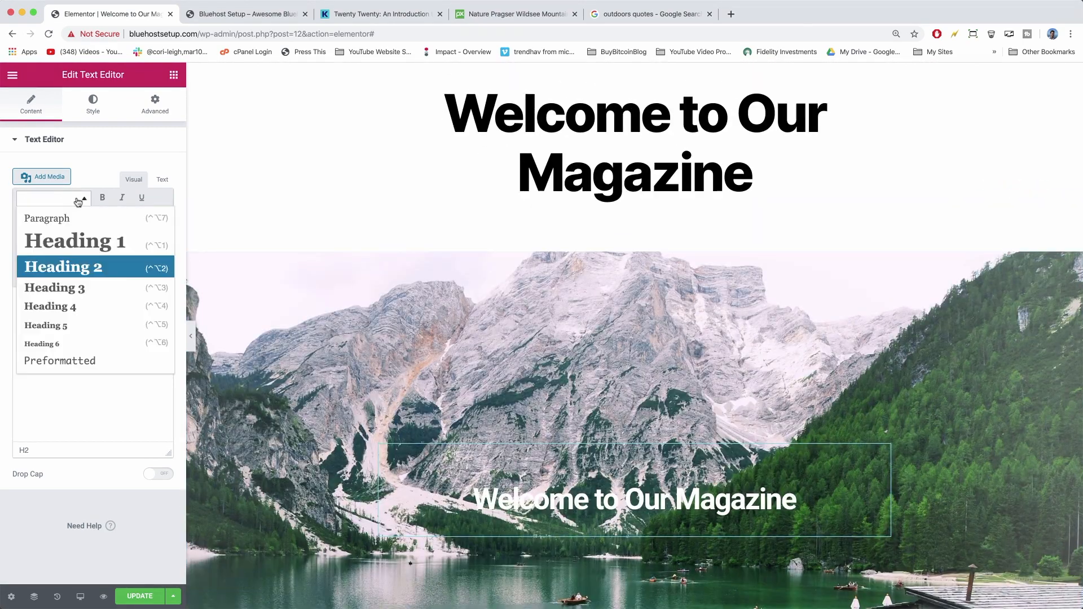
click(92, 242)
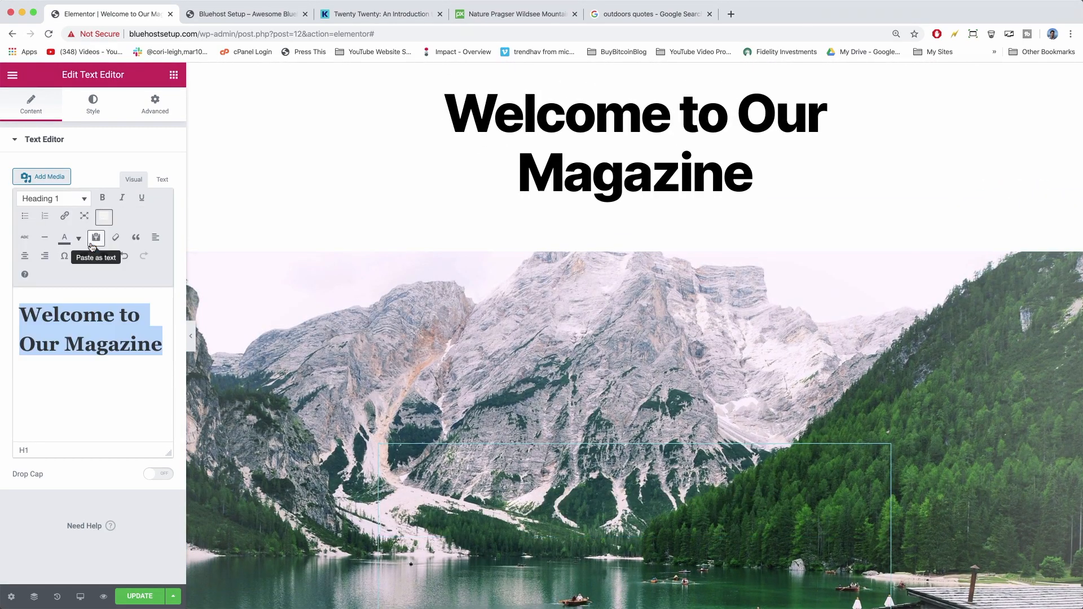
scroll(537, 332, down, 2)
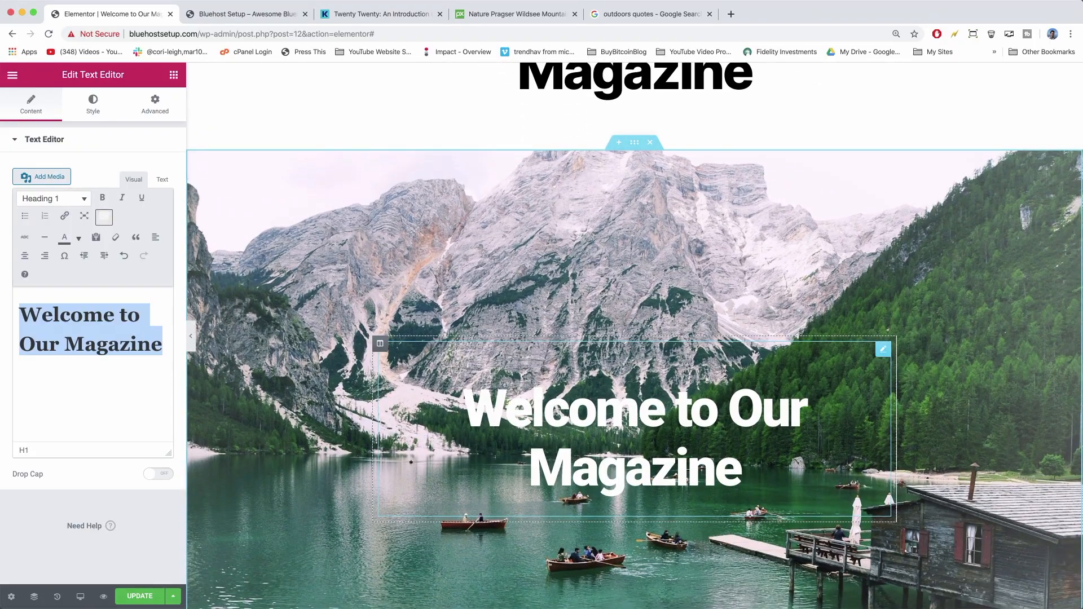
scroll(627, 184, up, 3)
scroll(566, 228, down, 5)
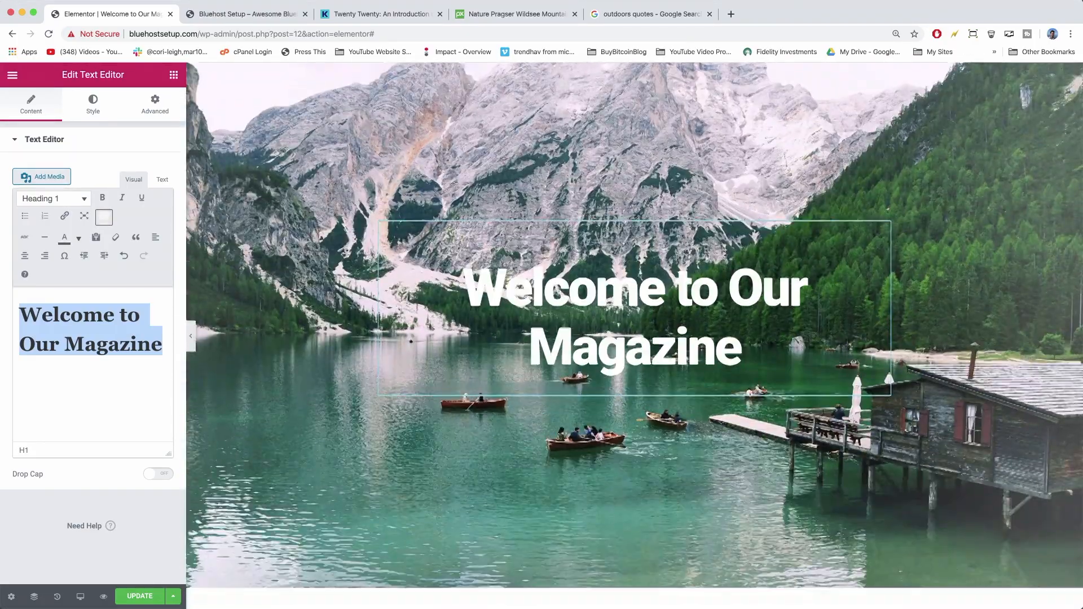
scroll(566, 233, up, 1)
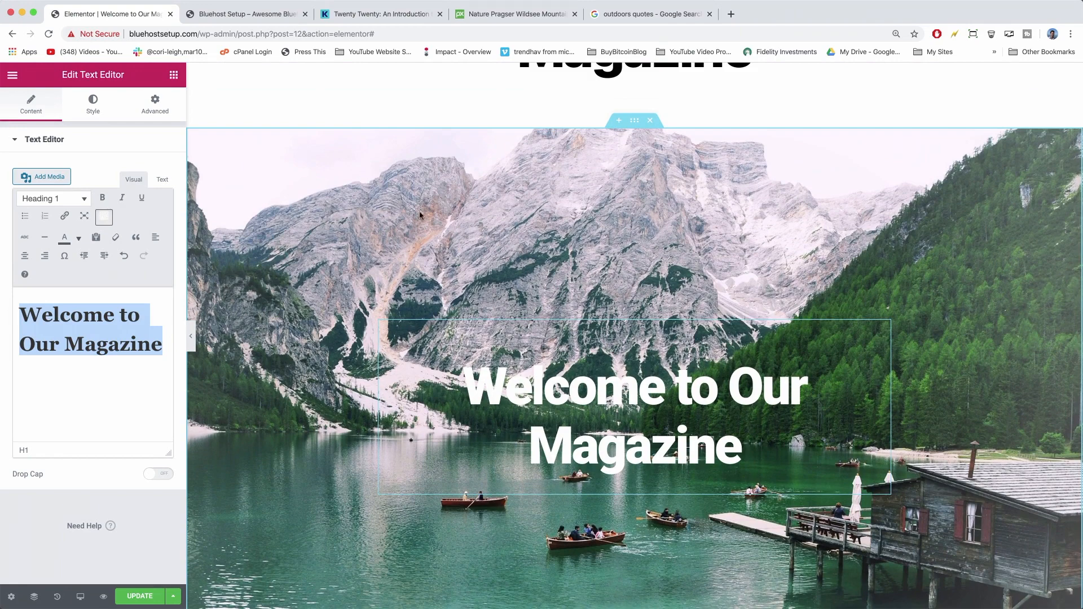
scroll(428, 237, down, 3)
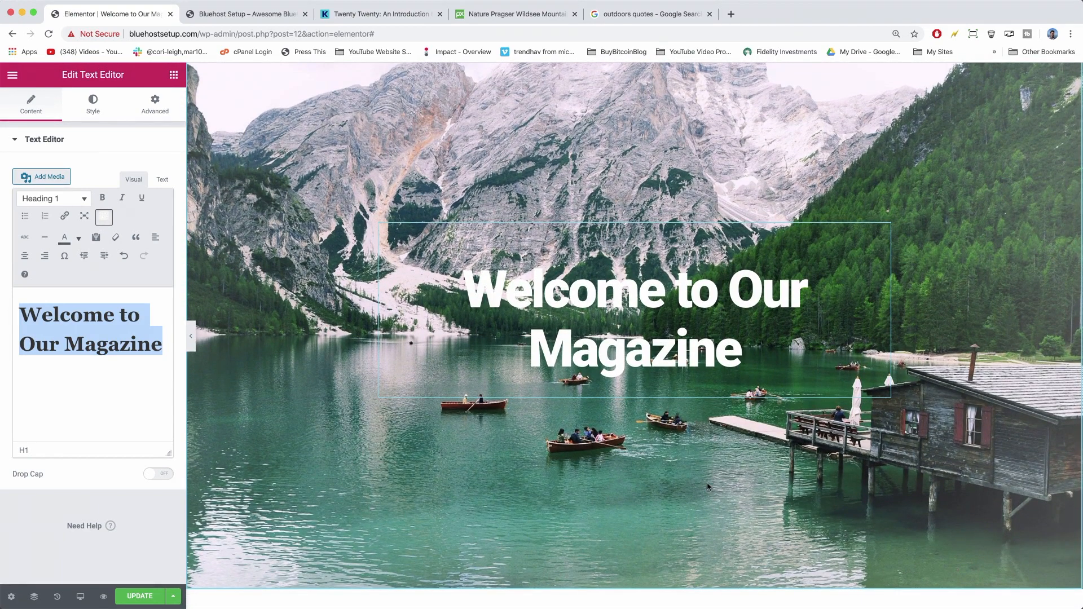
scroll(409, 233, up, 3)
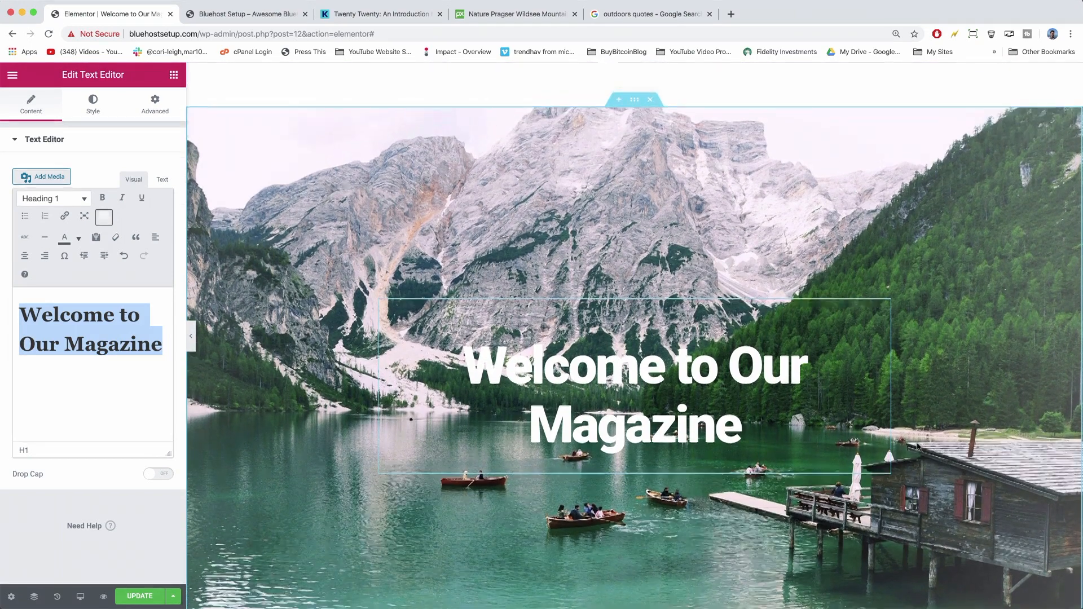
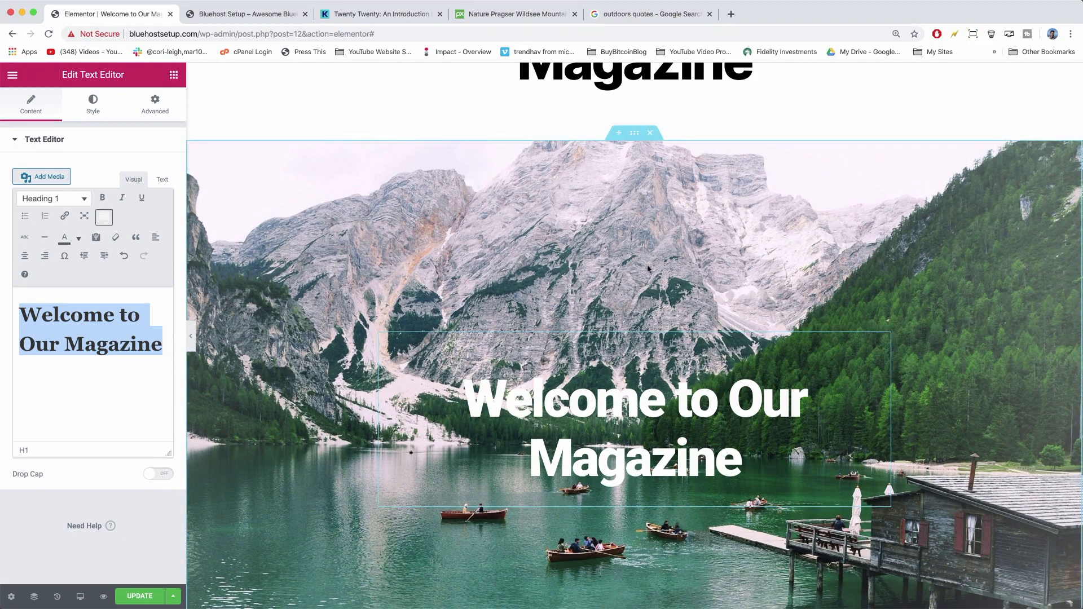
Give the hero section a Classic (solid colour) background overlay.
click(634, 135)
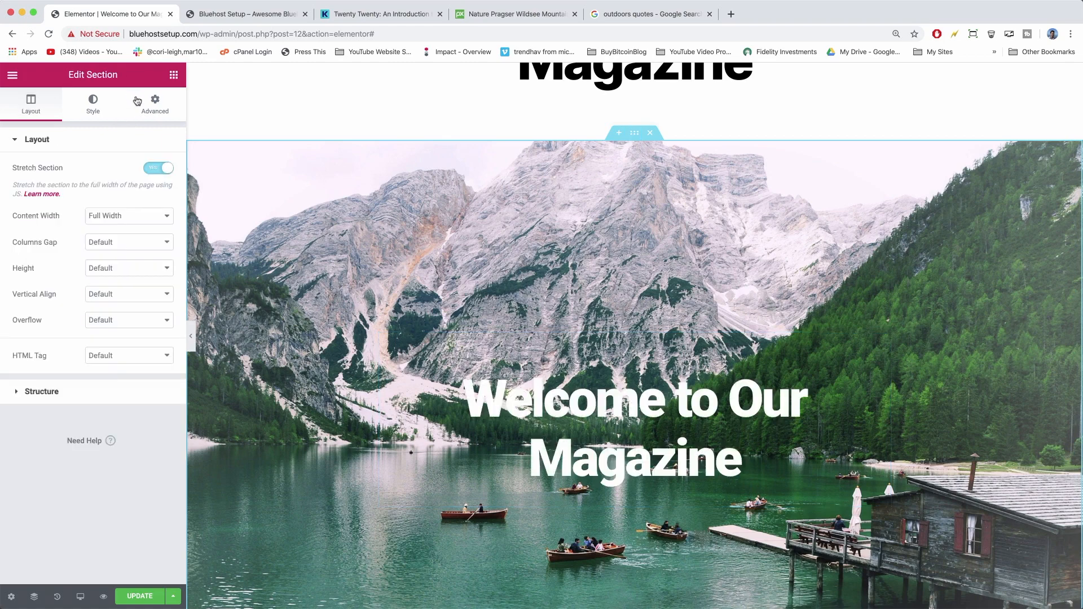
click(157, 109)
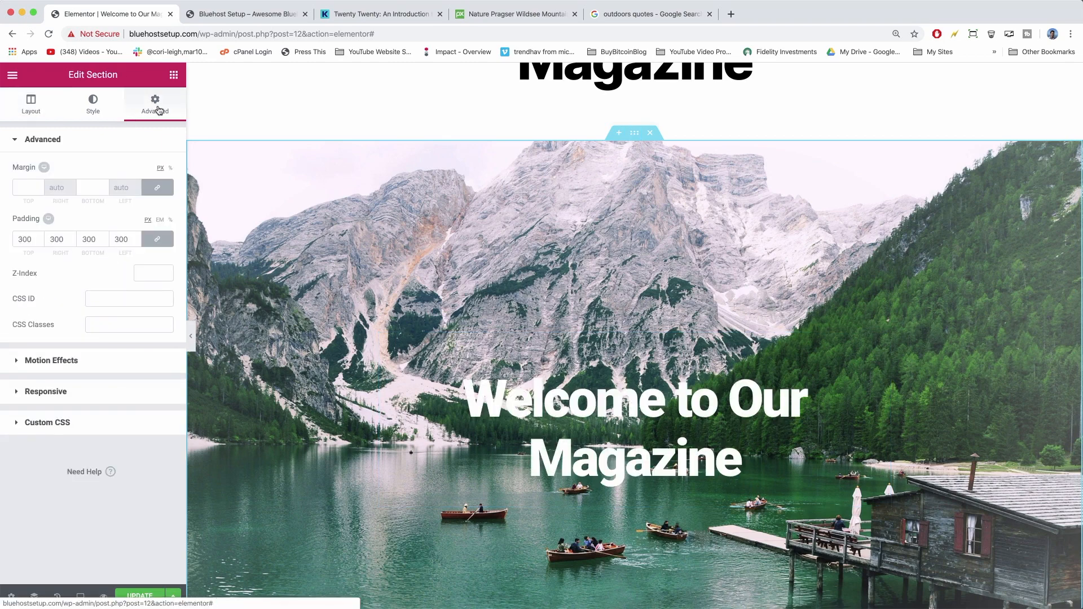
click(32, 108)
click(94, 107)
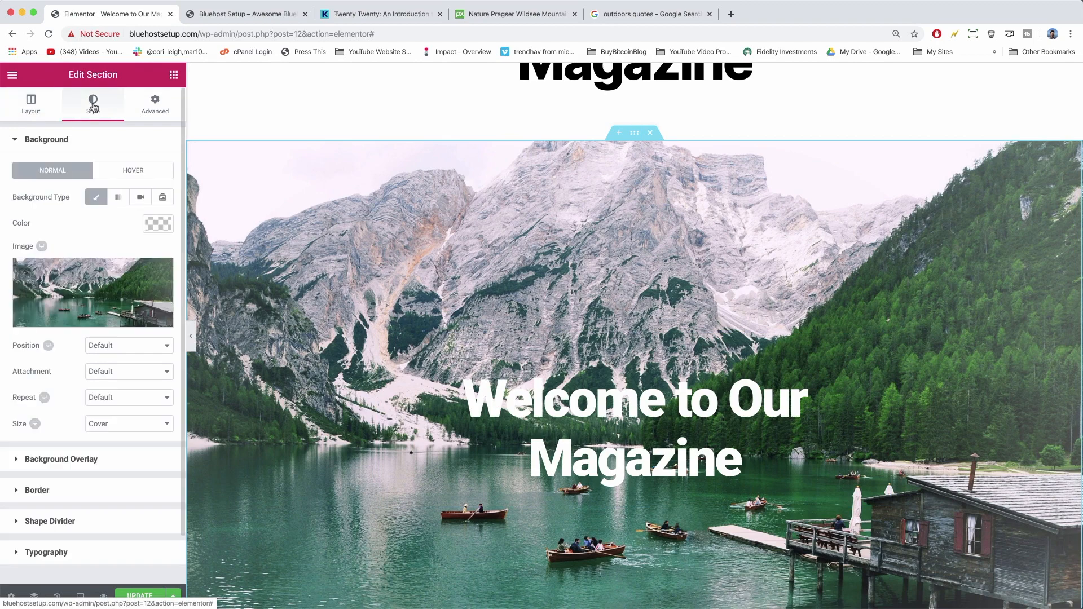
scroll(29, 338, down, 2)
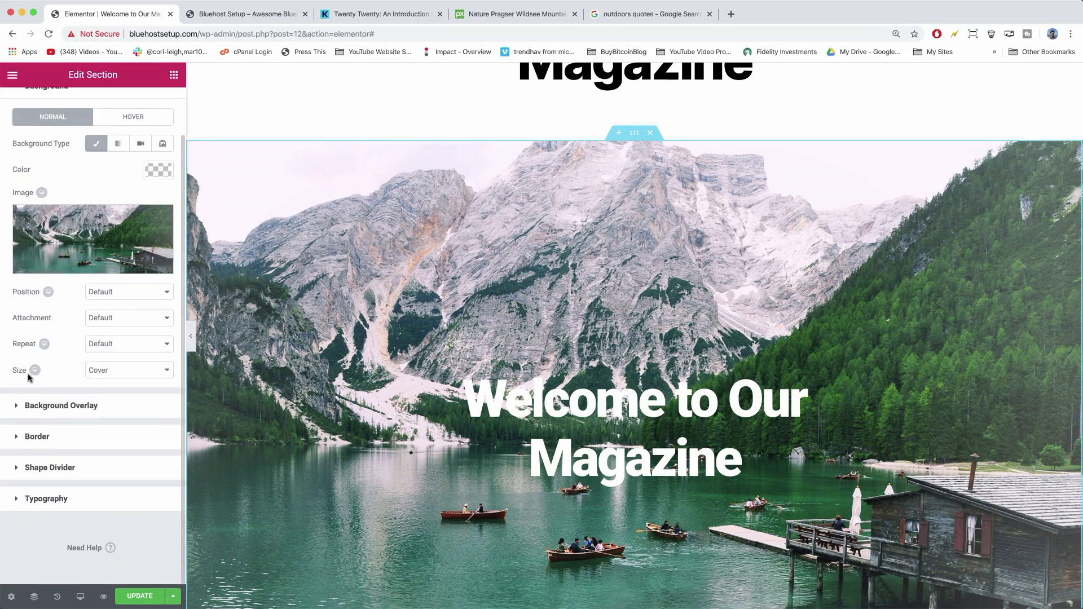
click(44, 405)
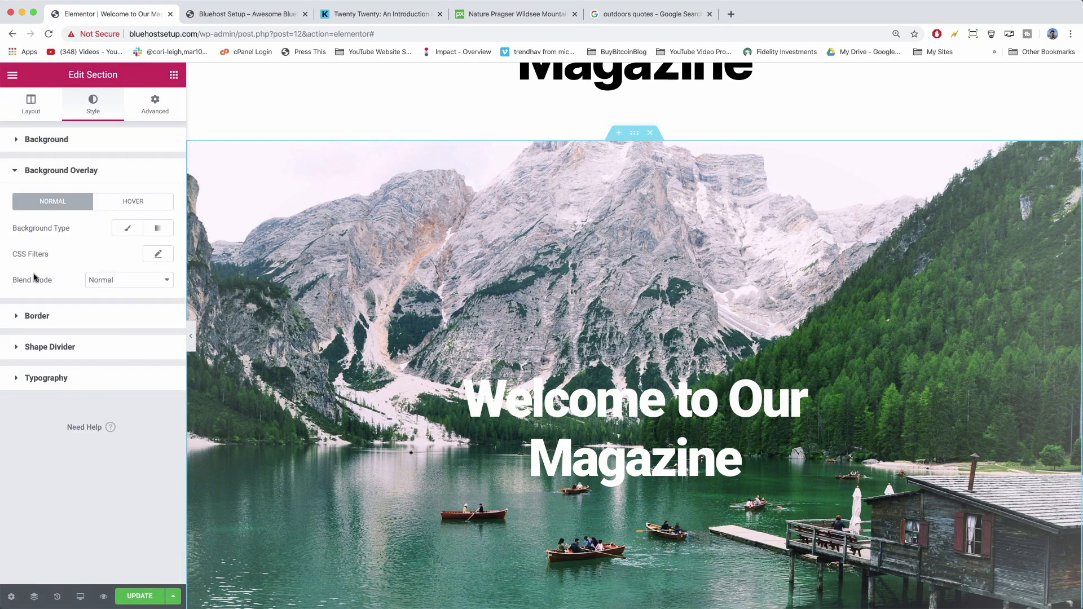
click(125, 228)
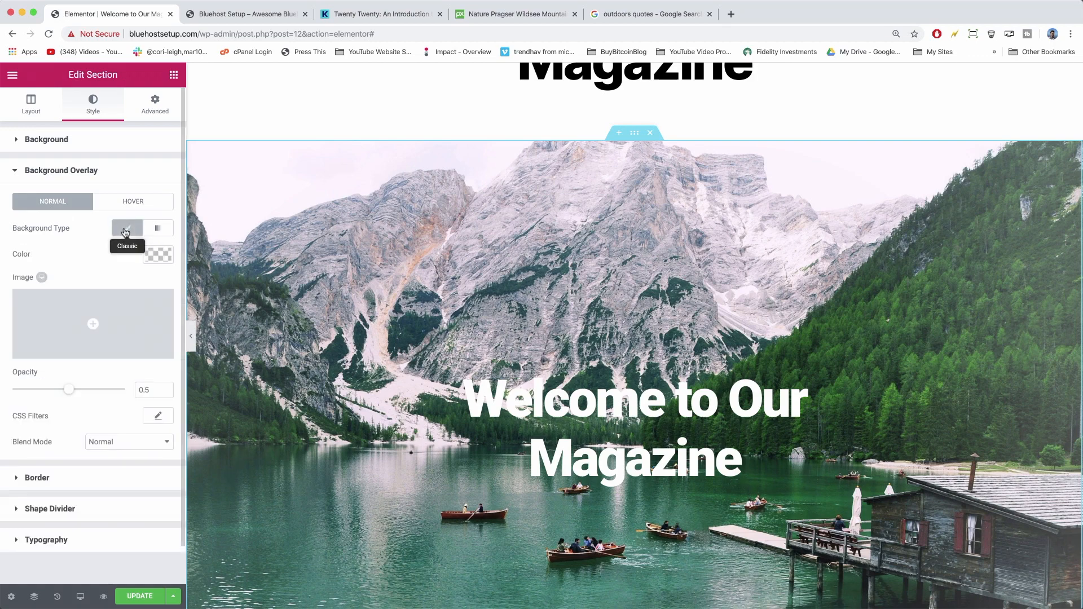
click(158, 251)
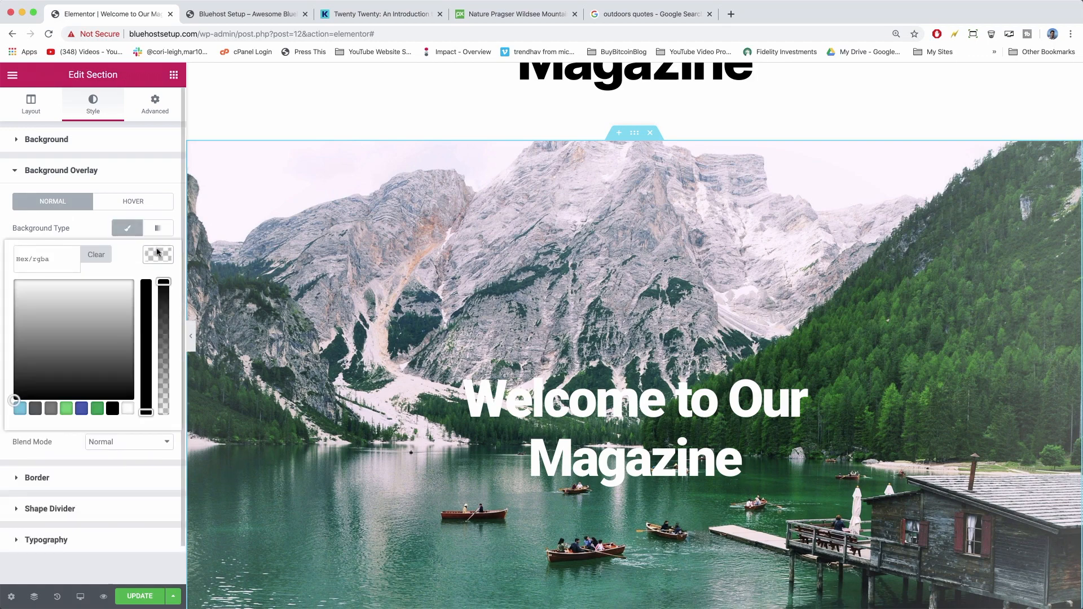
Make the overlay black at about 0.35 opacity, after trying blue and green.
click(112, 408)
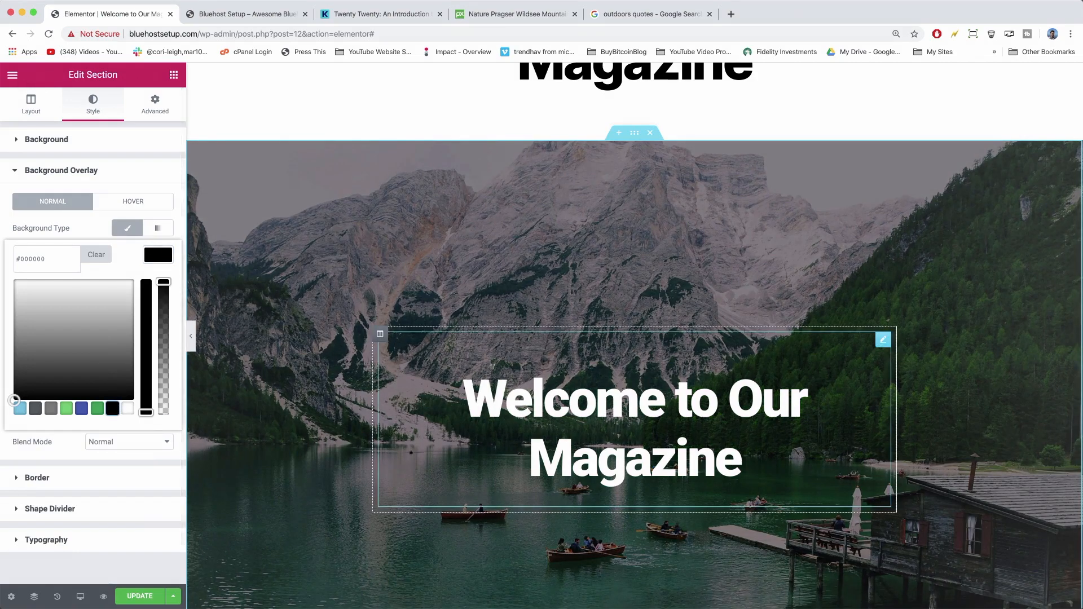
click(82, 408)
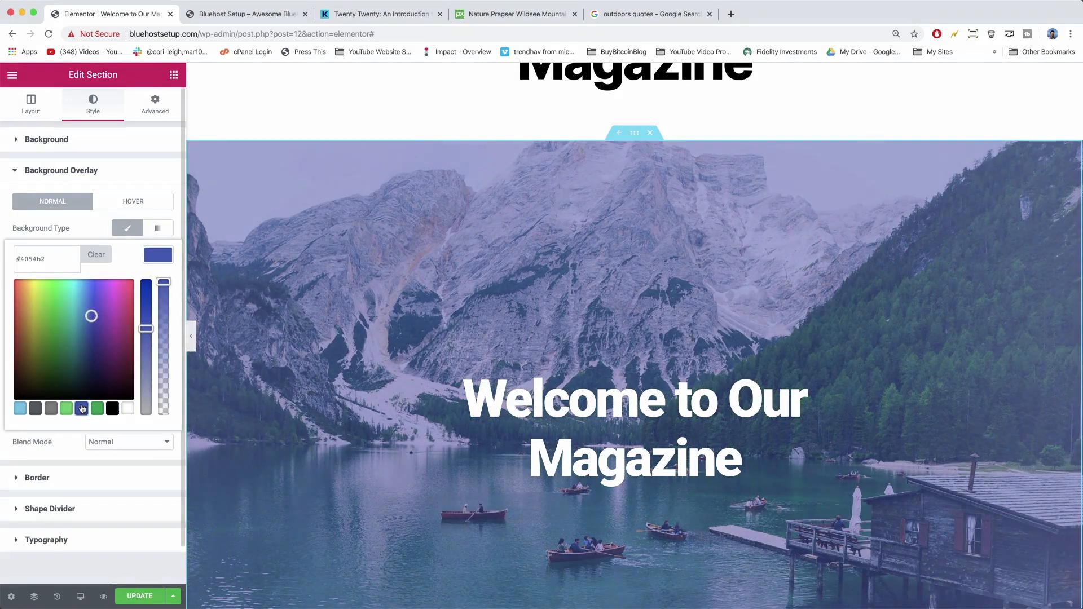
click(98, 410)
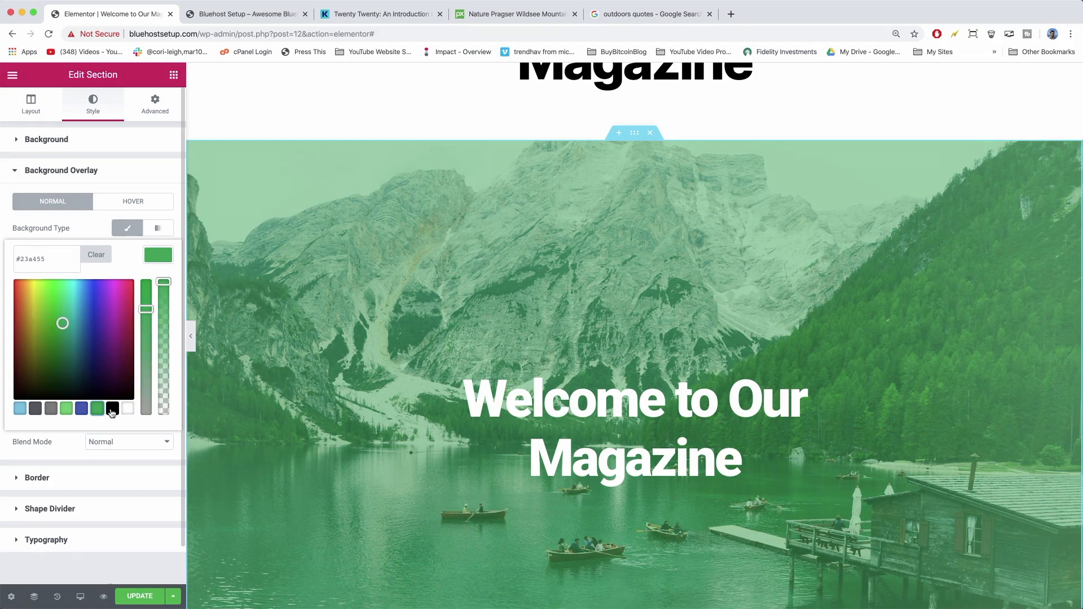
click(112, 408)
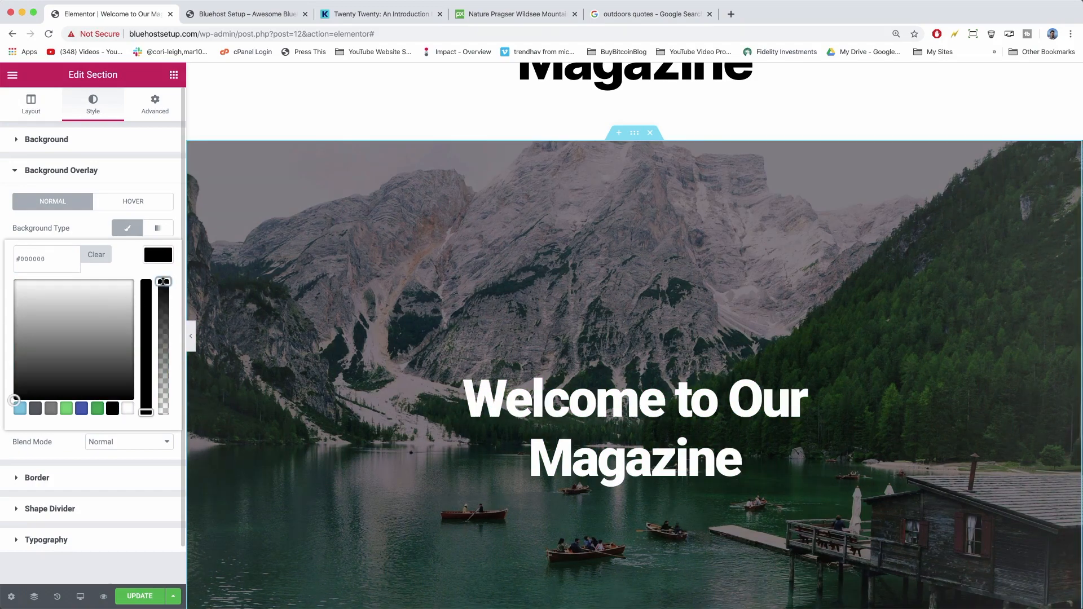
drag(163, 282, 168, 370)
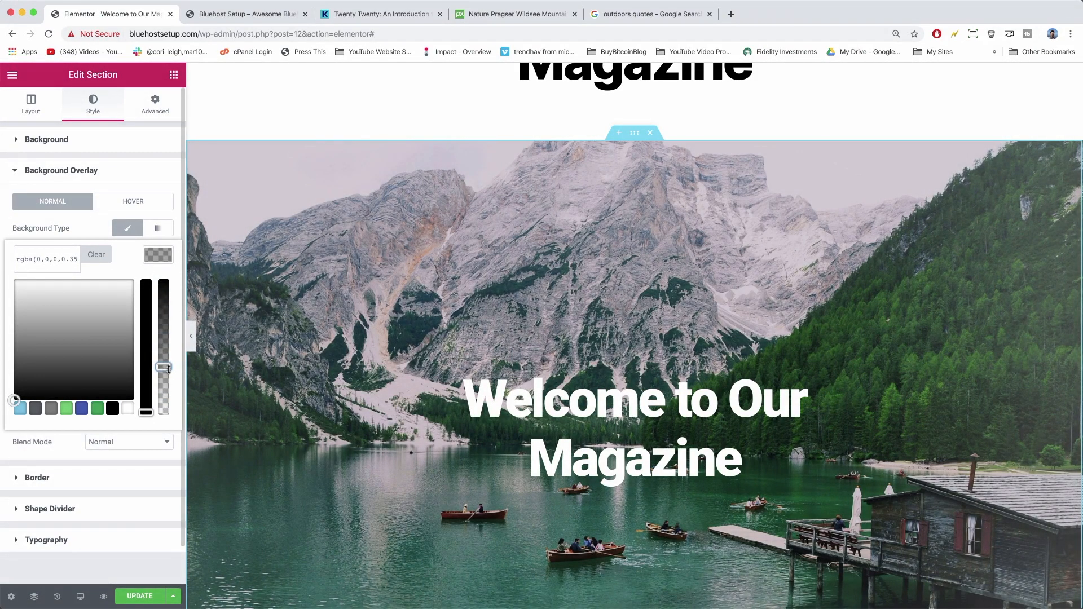
click(727, 400)
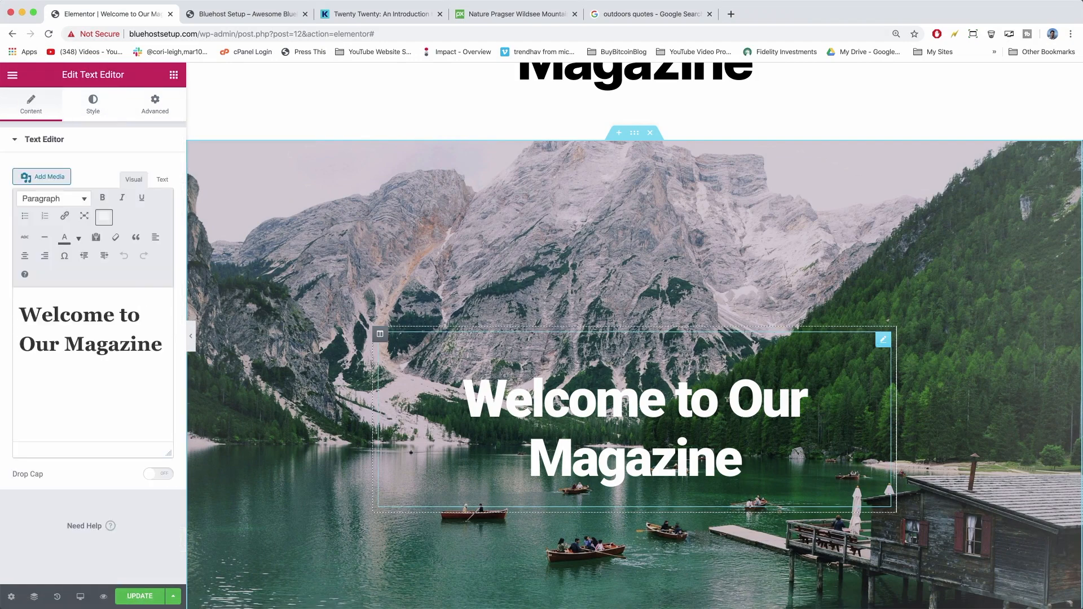
Replace 'Our' with 'Nature' in the hero heading and save the page with Update.
text(N)
key(BackSpace)
key(Right)
key(Right)
key(Right)
text(Nature)
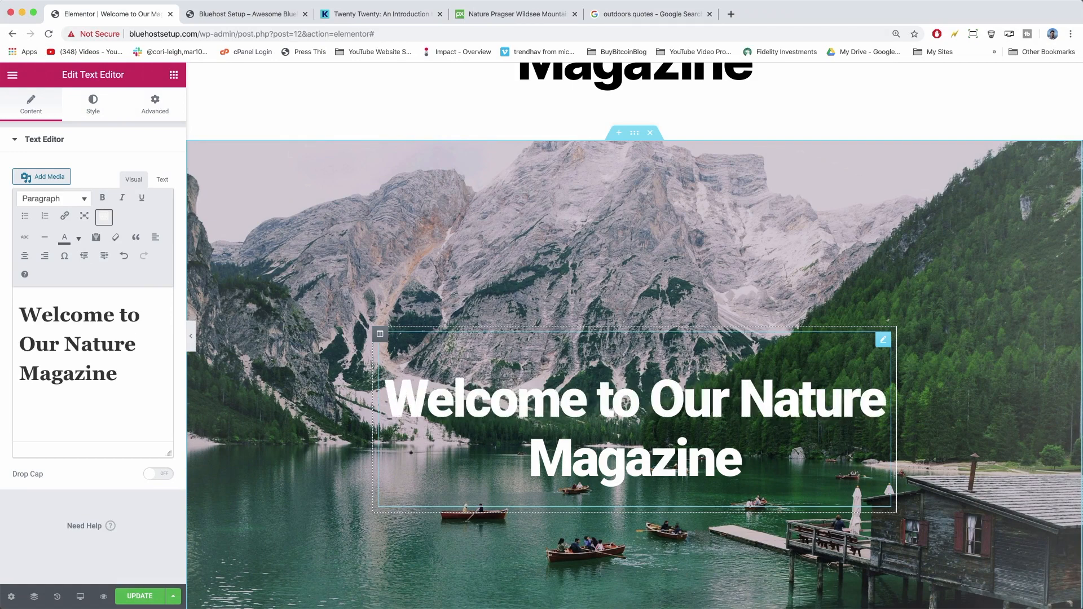
double_click(692, 397)
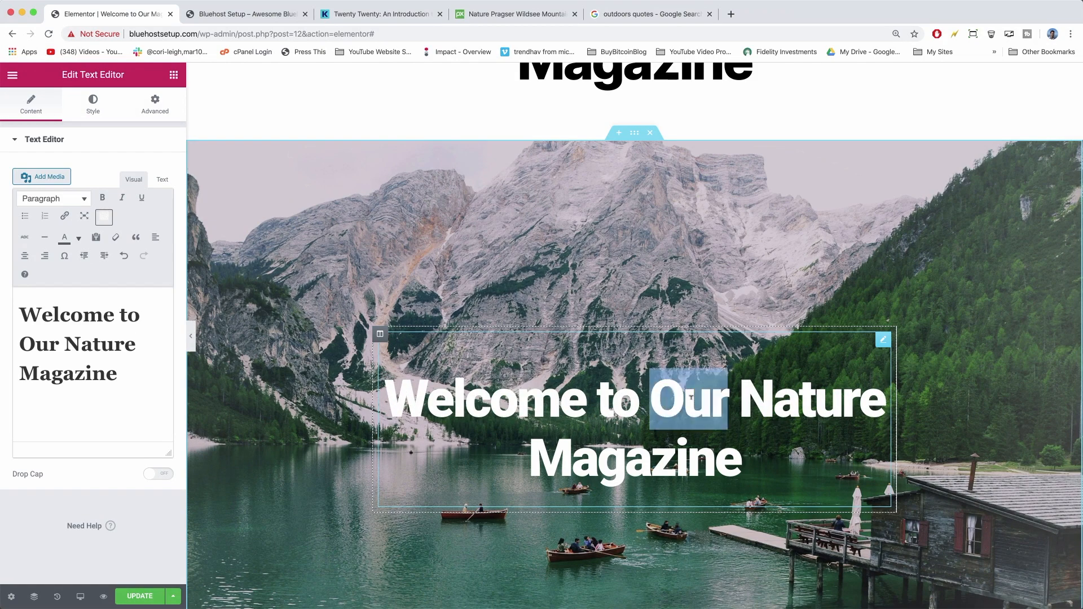
key(BackSpace)
click(141, 597)
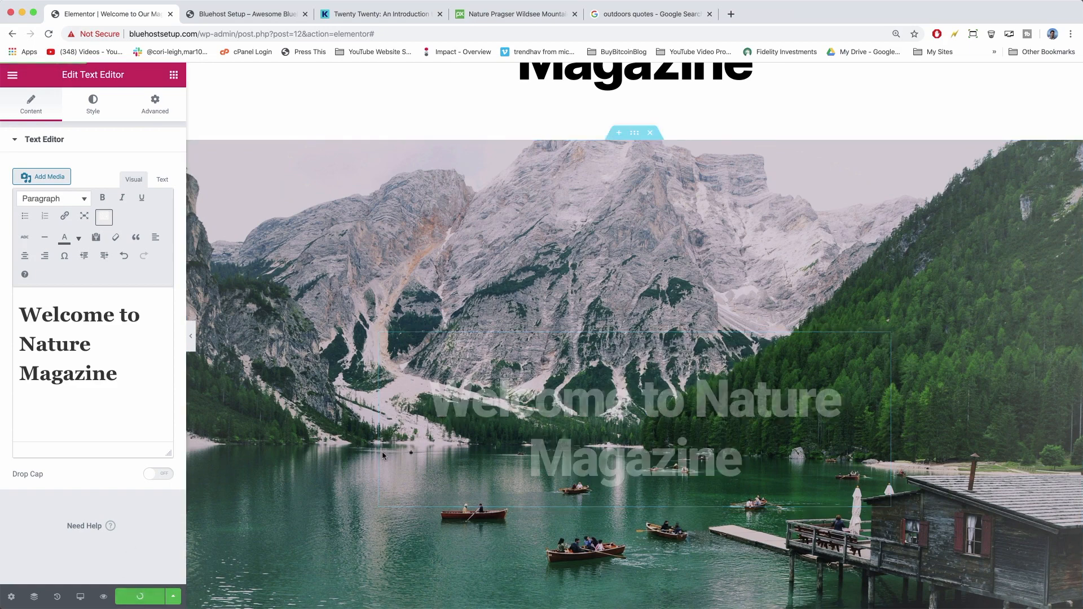
click(236, 13)
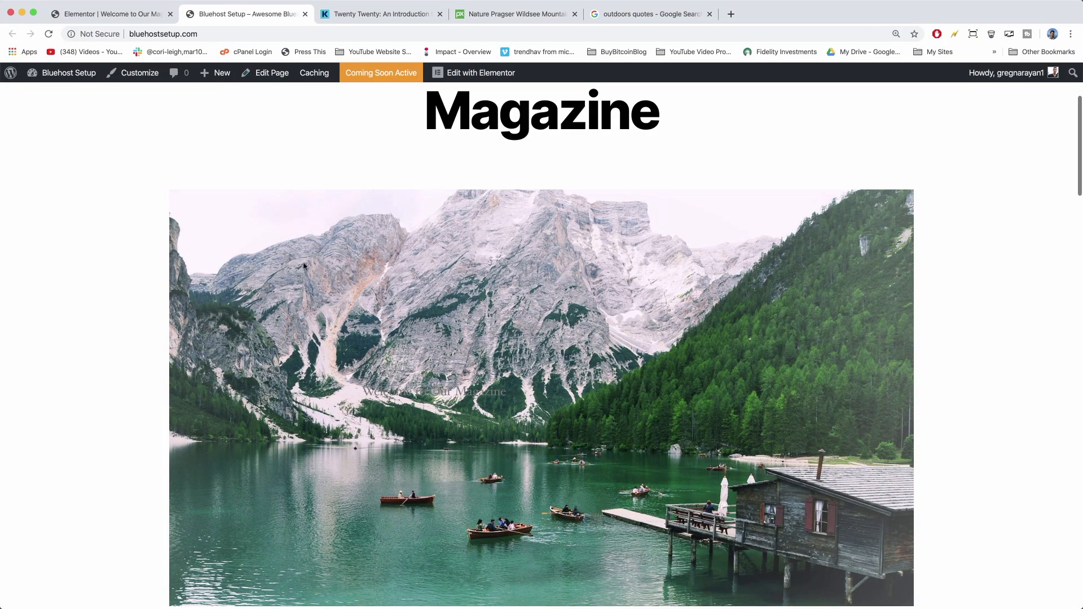
Reload the live homepage and scroll it to check the 'Welcome to Nature Magazine' hero.
click(49, 34)
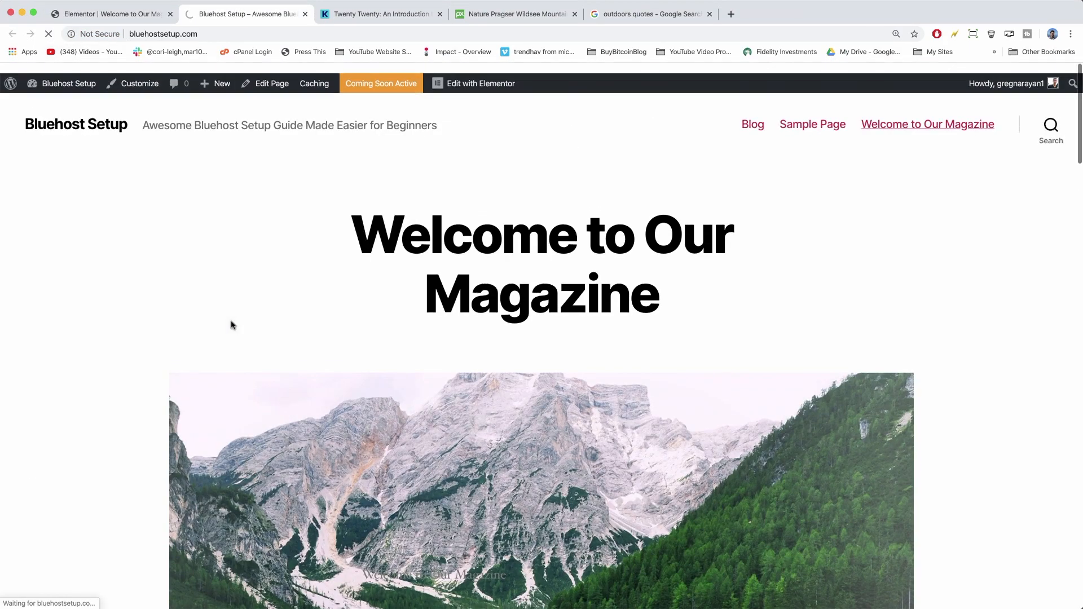
click(48, 36)
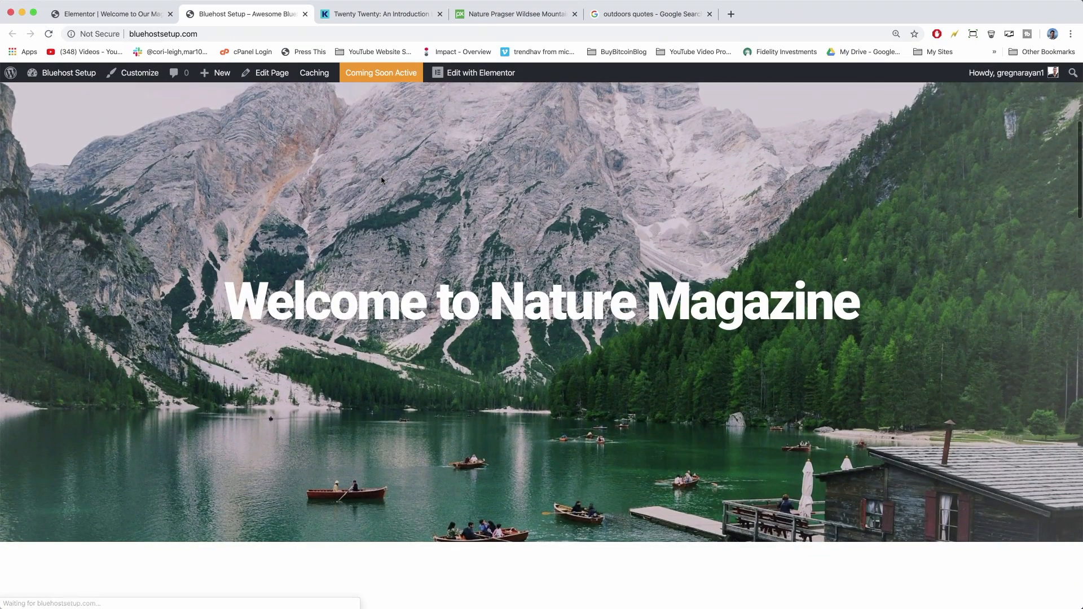
scroll(381, 177, down, 3)
scroll(381, 176, up, 4)
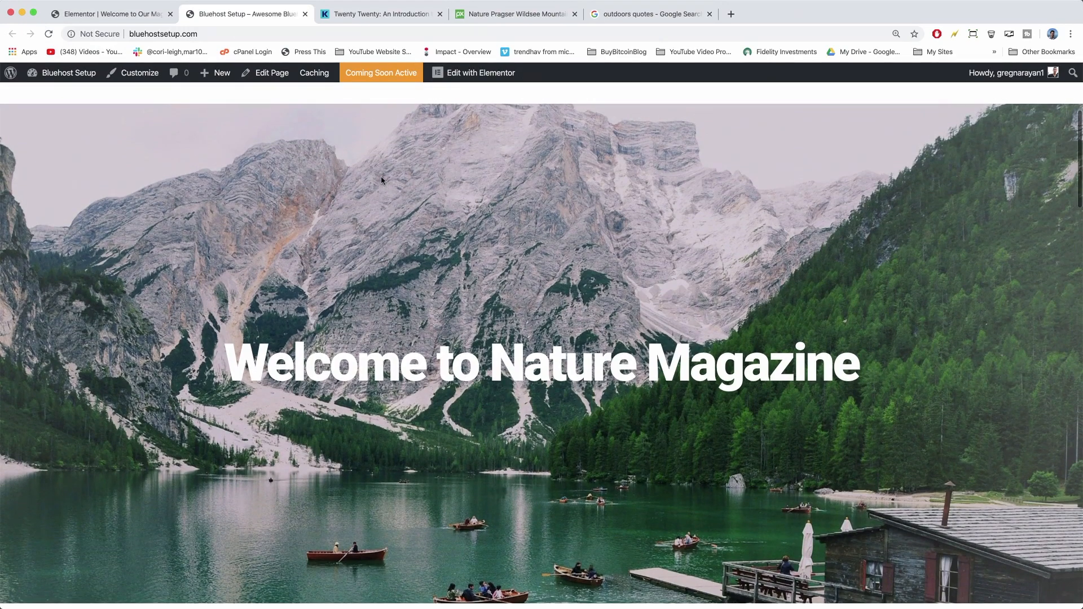
scroll(503, 244, up, 5)
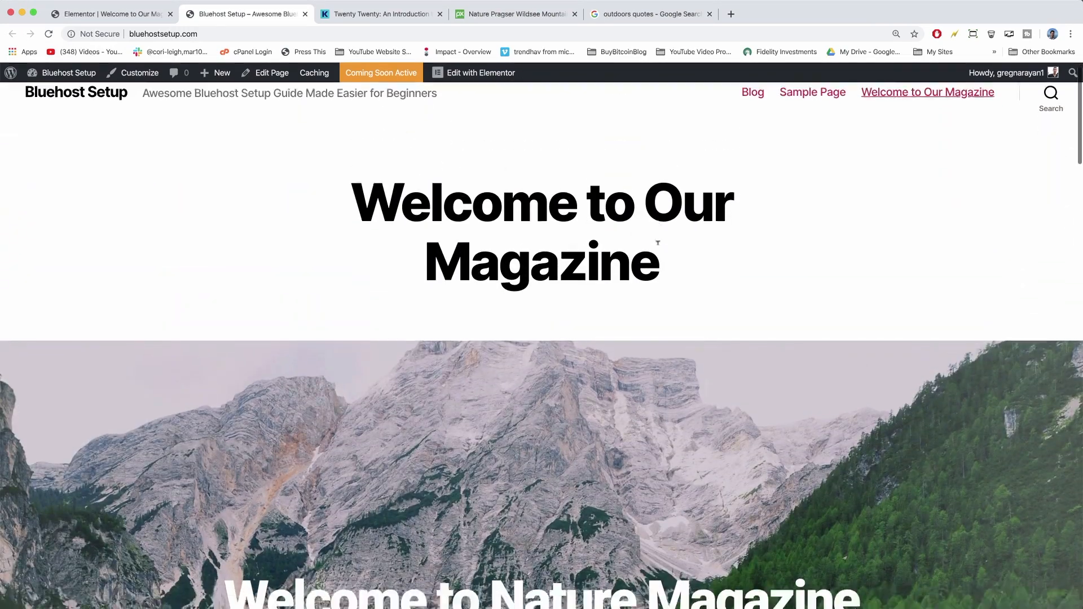
scroll(658, 243, down, 4)
scroll(658, 243, up, 5)
scroll(658, 244, down, 1)
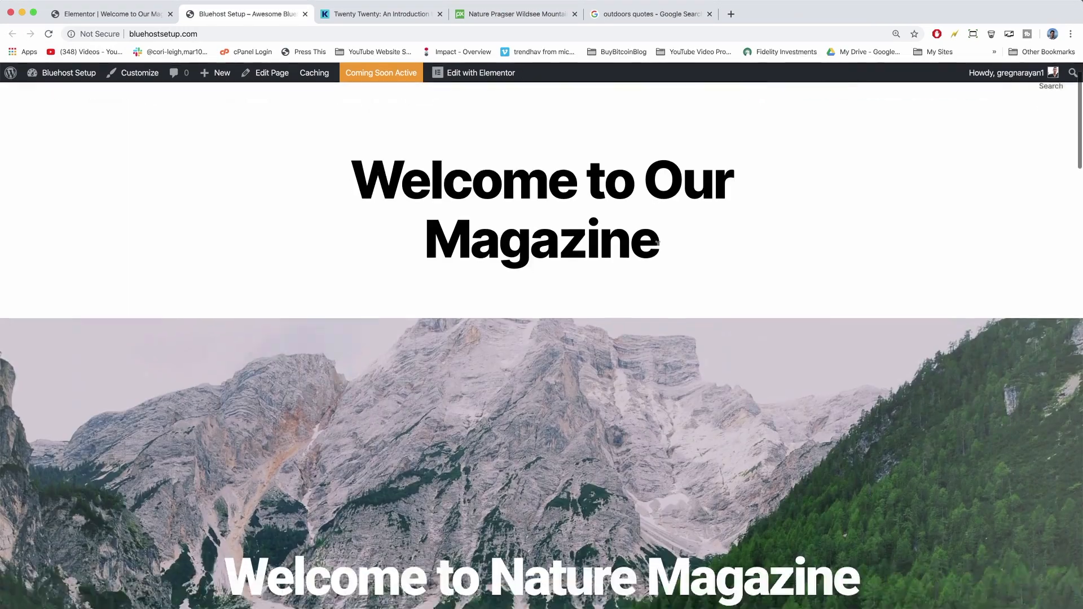
scroll(658, 243, down, 6)
scroll(328, 68, up, 6)
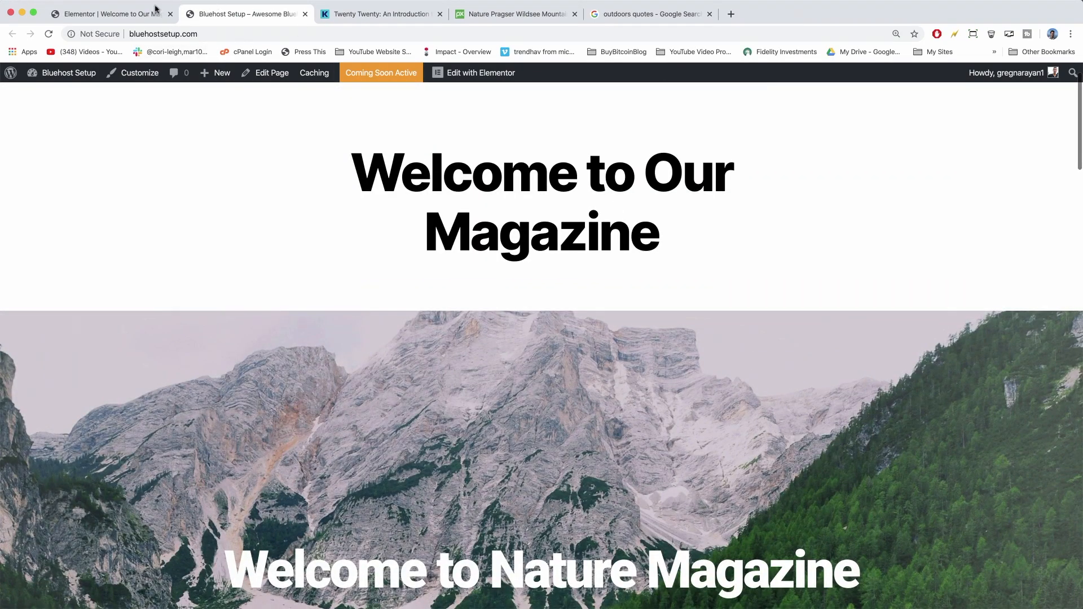
click(124, 15)
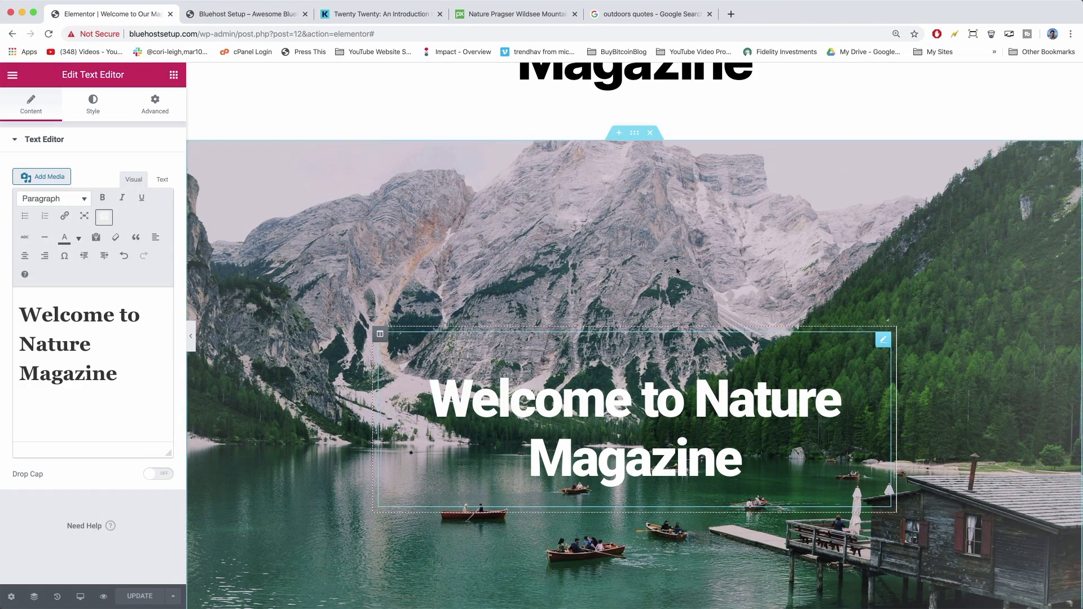
Set the hero section's background image attachment to Fixed for a parallax effect.
mouse_move(634, 161)
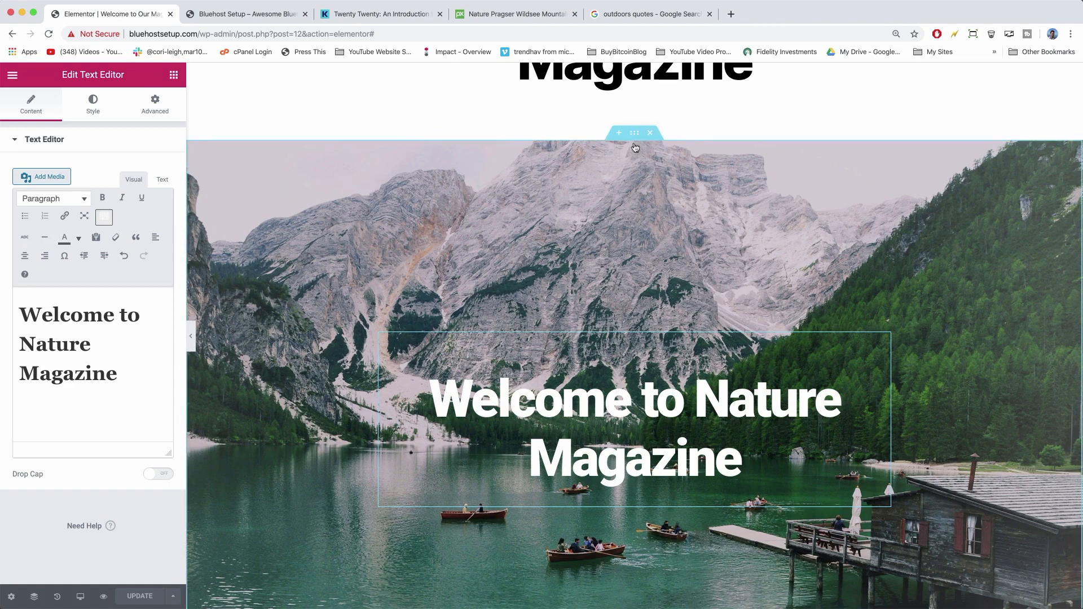
click(635, 137)
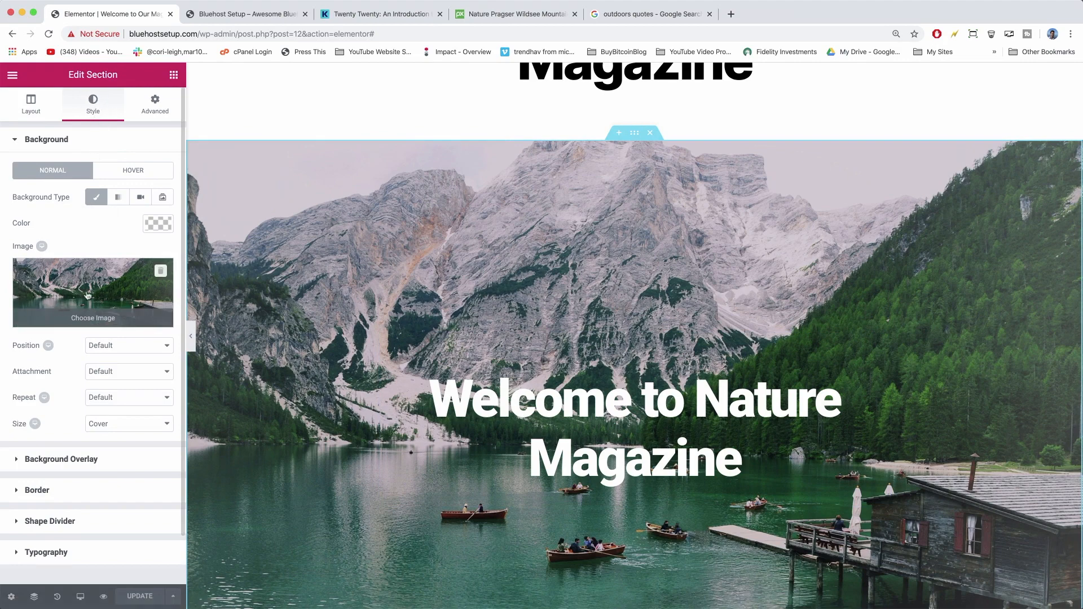
scroll(93, 299, down, 1)
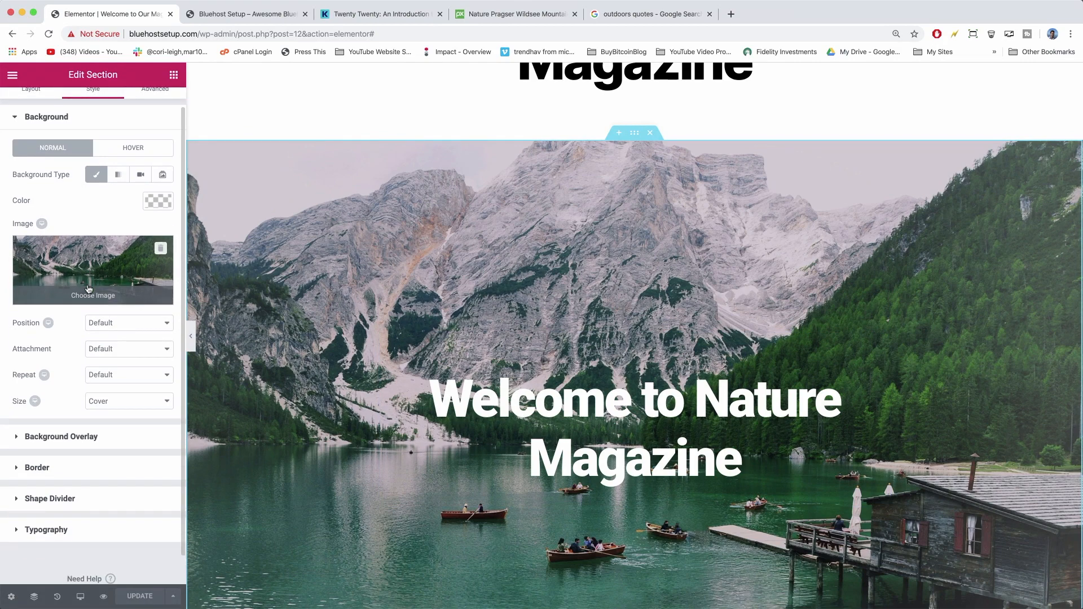
click(120, 349)
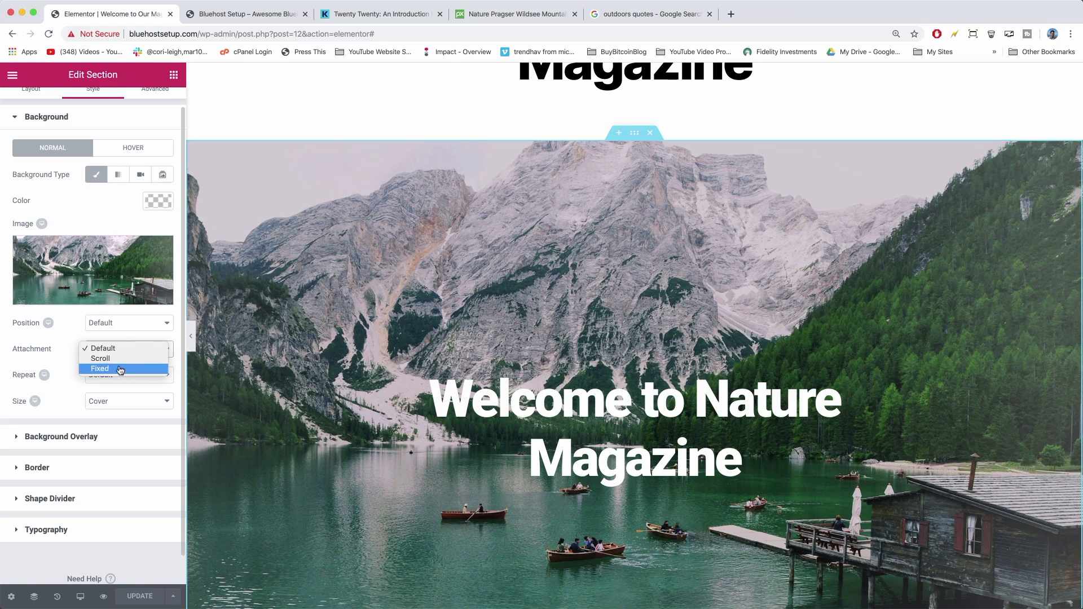
click(119, 368)
scroll(318, 306, down, 4)
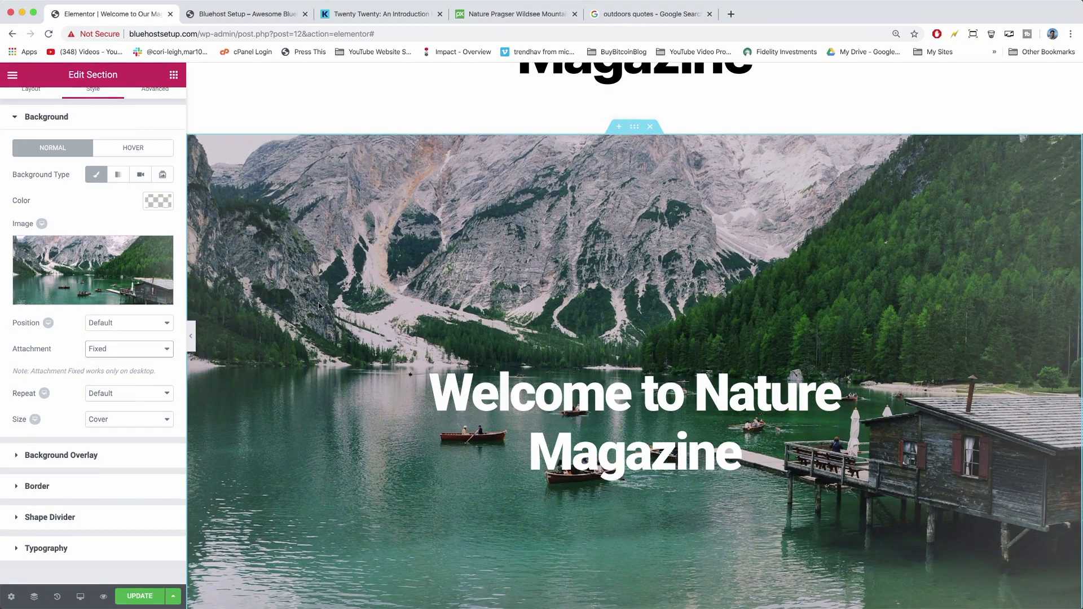
scroll(319, 306, up, 2)
scroll(319, 306, up, 4)
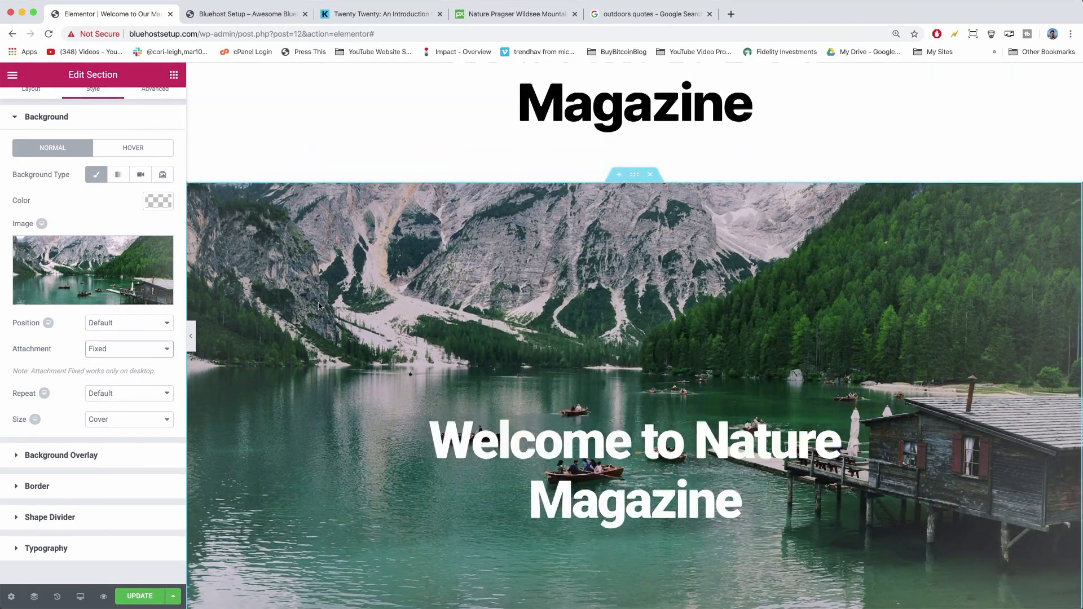
scroll(319, 306, down, 4)
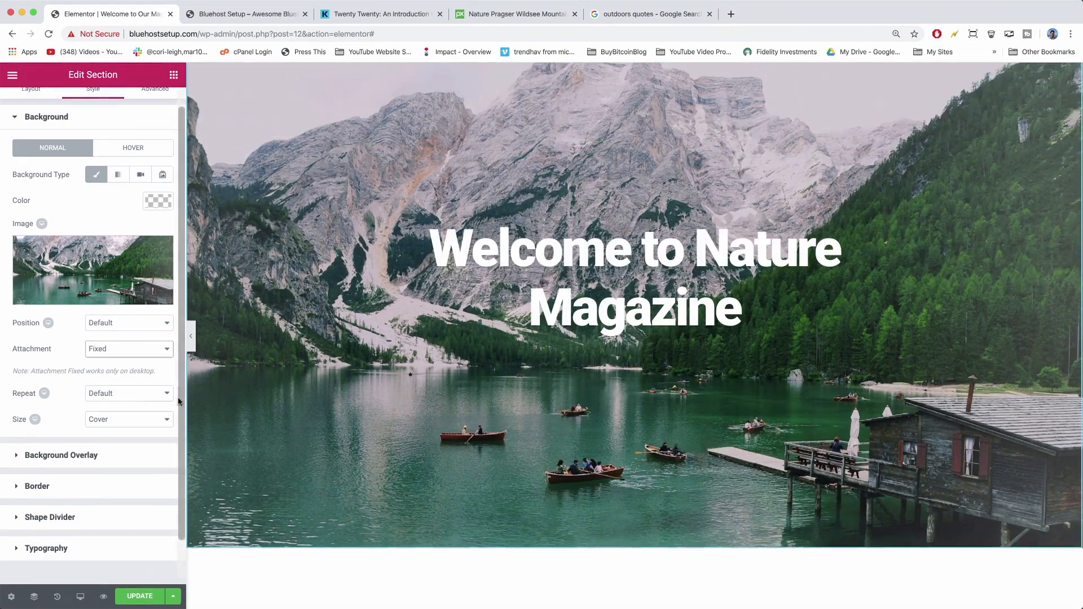
Scroll the live front page to confirm the lake image stays fixed behind the heading.
key(ctrl+Tab)
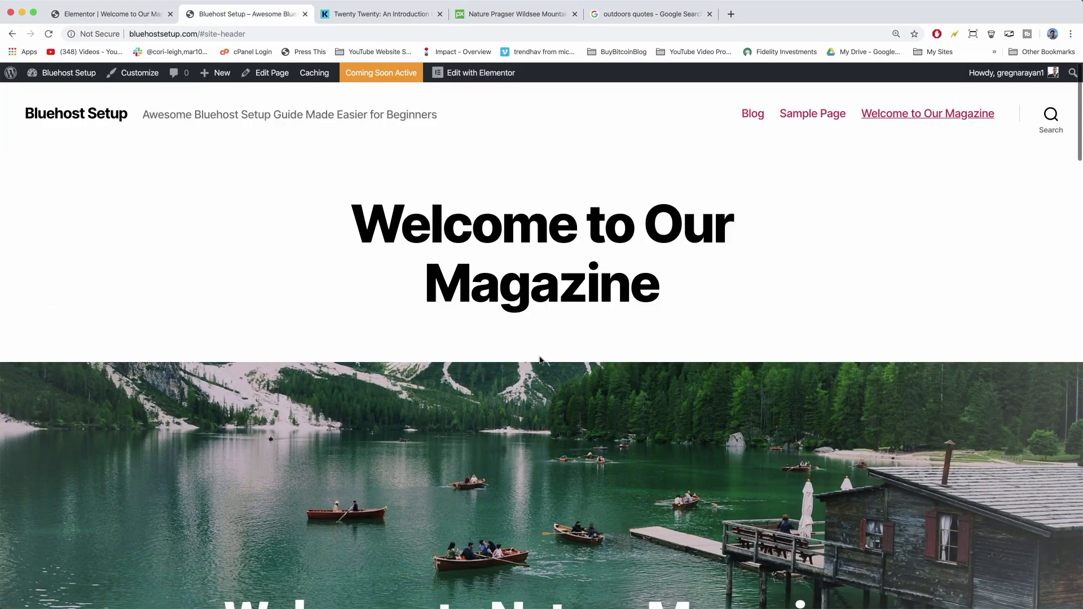
scroll(540, 360, down, 5)
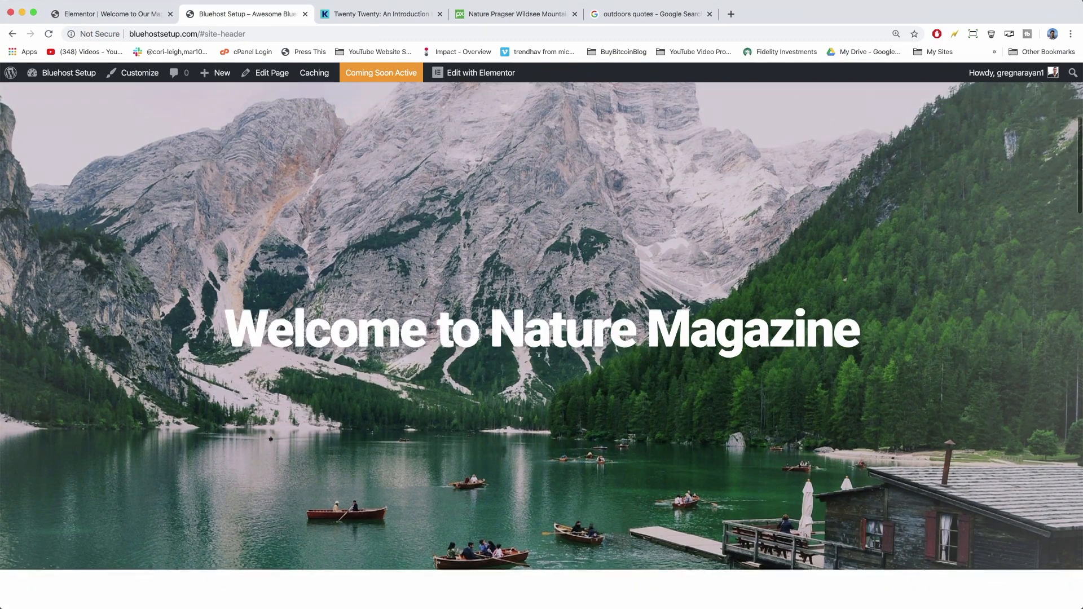
scroll(508, 357, up, 3)
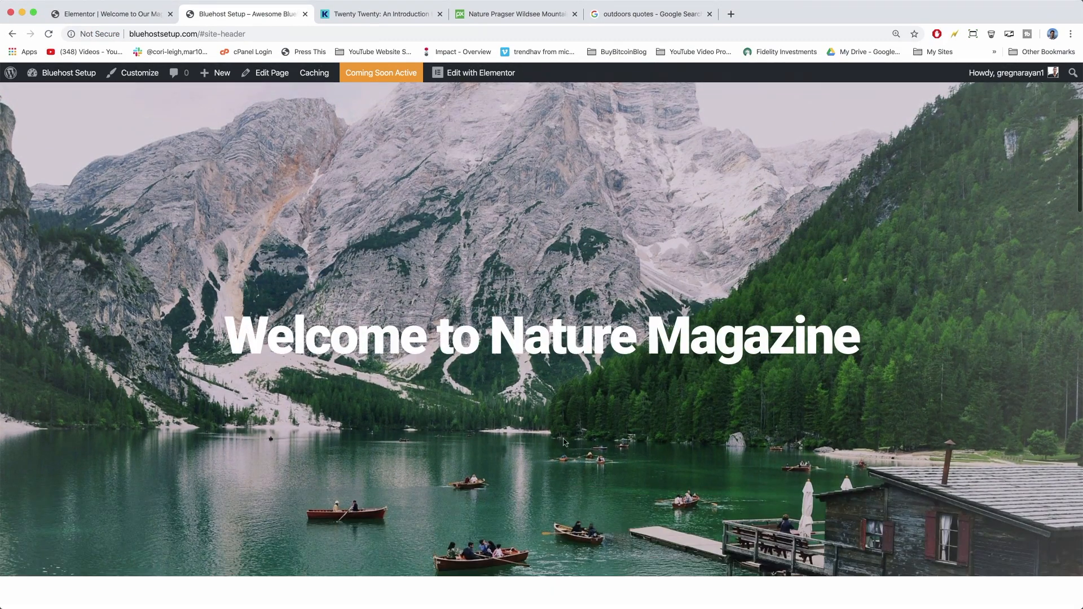
scroll(453, 302, up, 3)
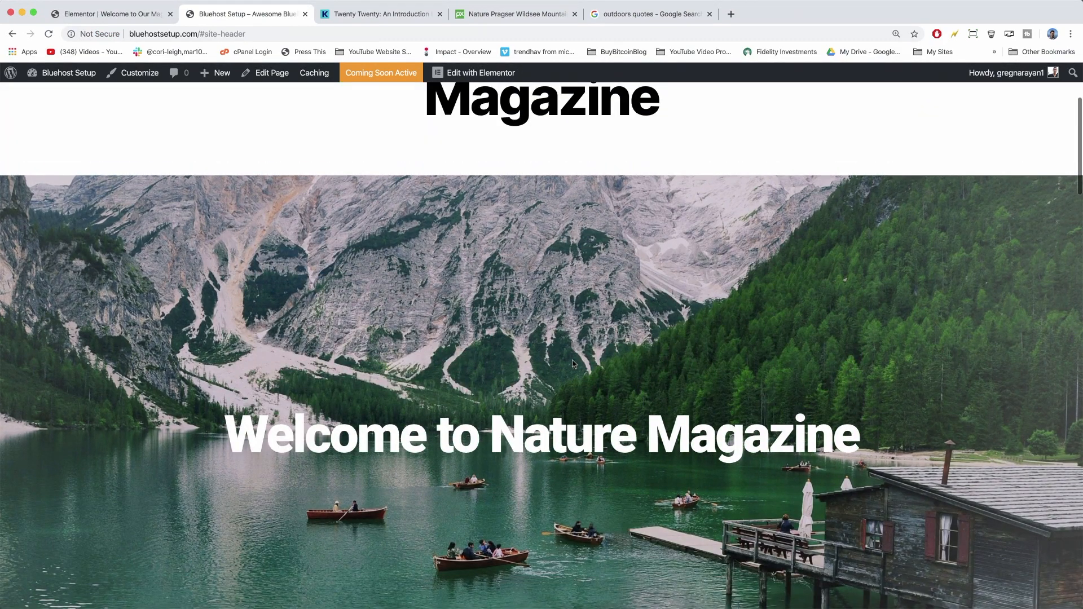
scroll(574, 363, up, 2)
scroll(574, 363, down, 5)
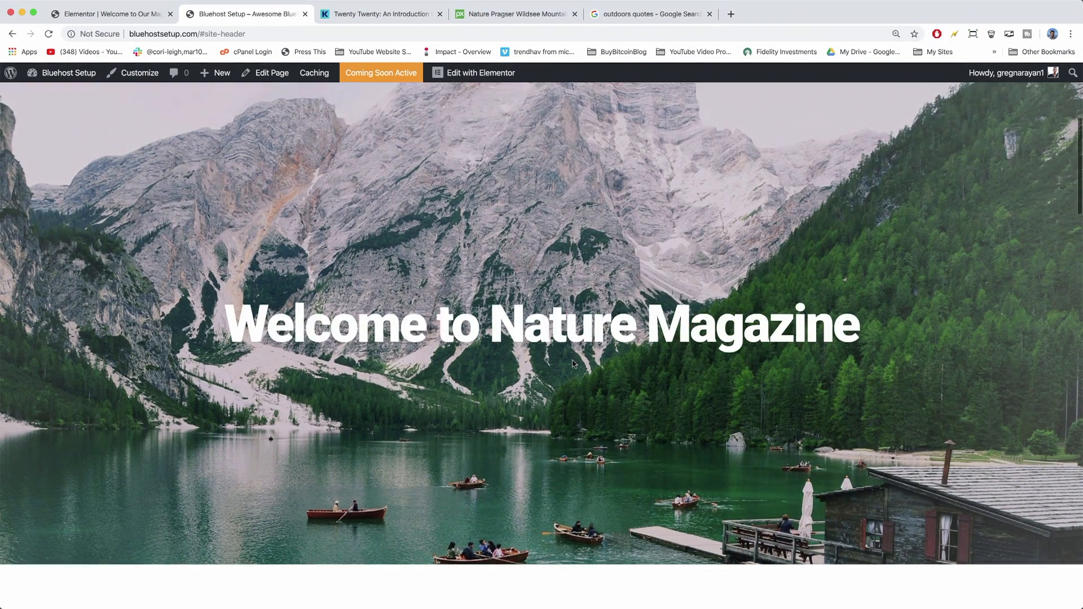
scroll(536, 423, up, 5)
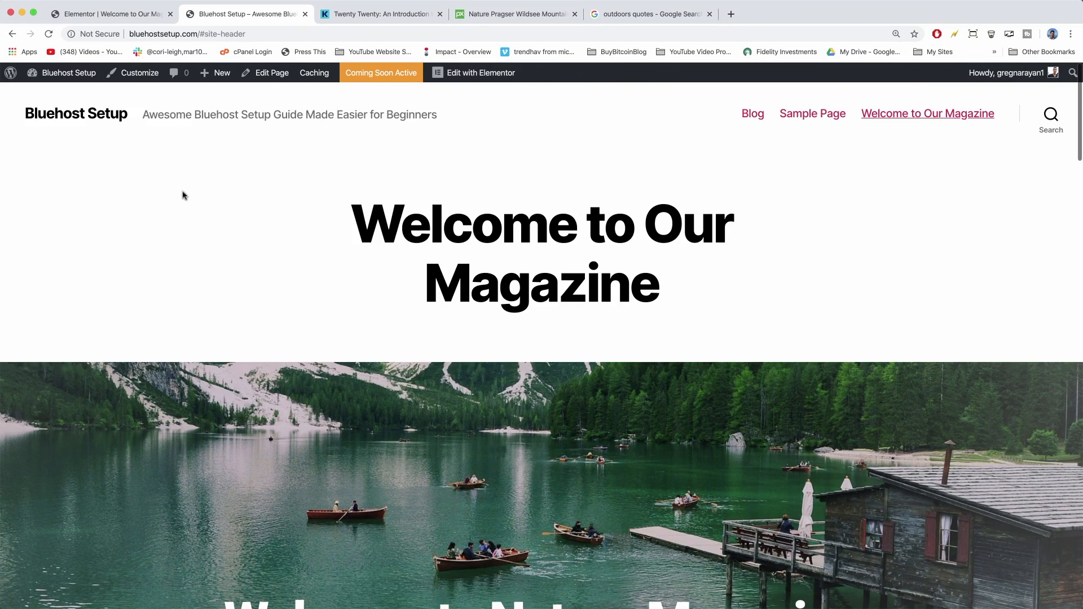
Go to the Dashboard and review the five active plugins on the Plugins page.
click(72, 73)
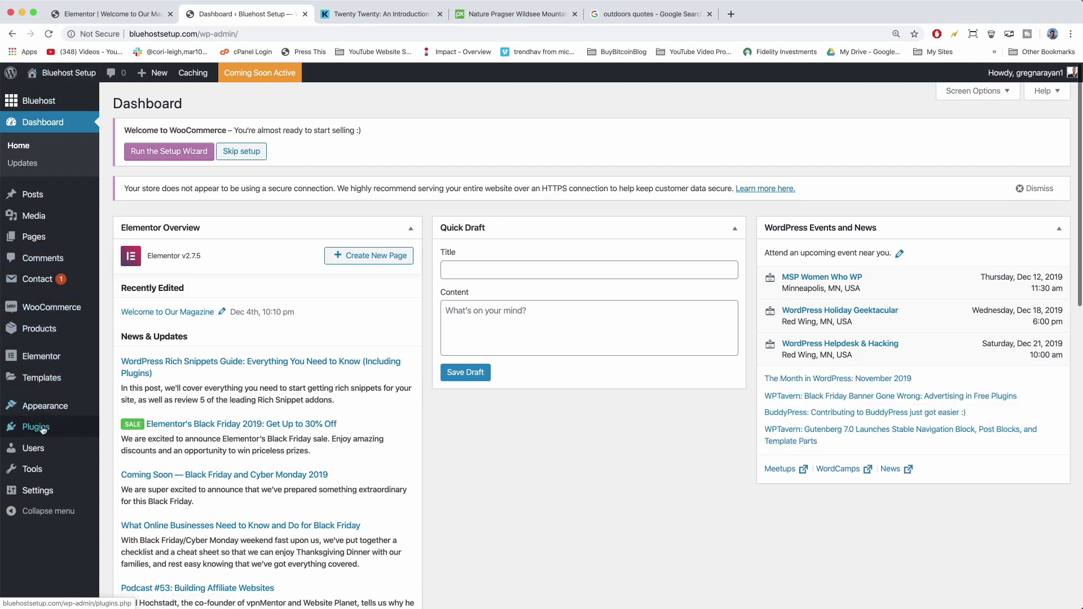
mouse_move(43, 433)
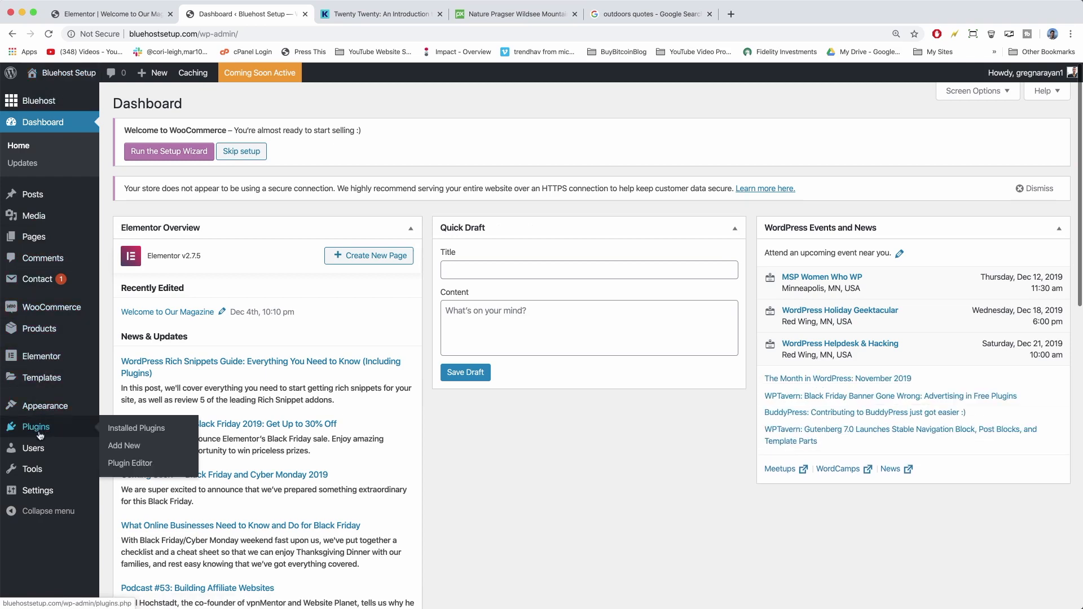
click(40, 433)
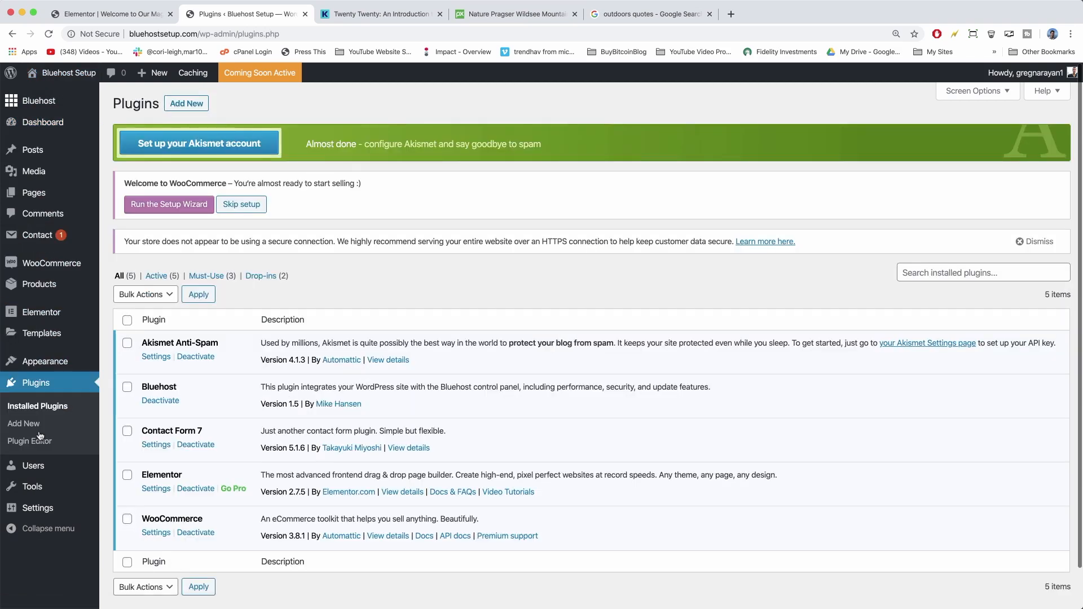
scroll(152, 379, down, 1)
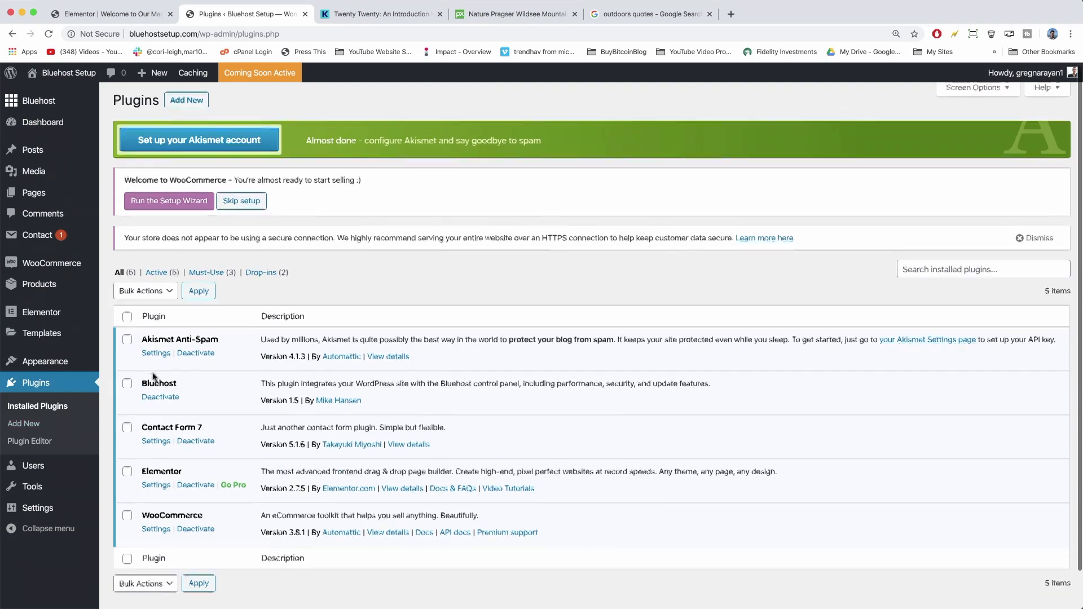
scroll(153, 376, up, 1)
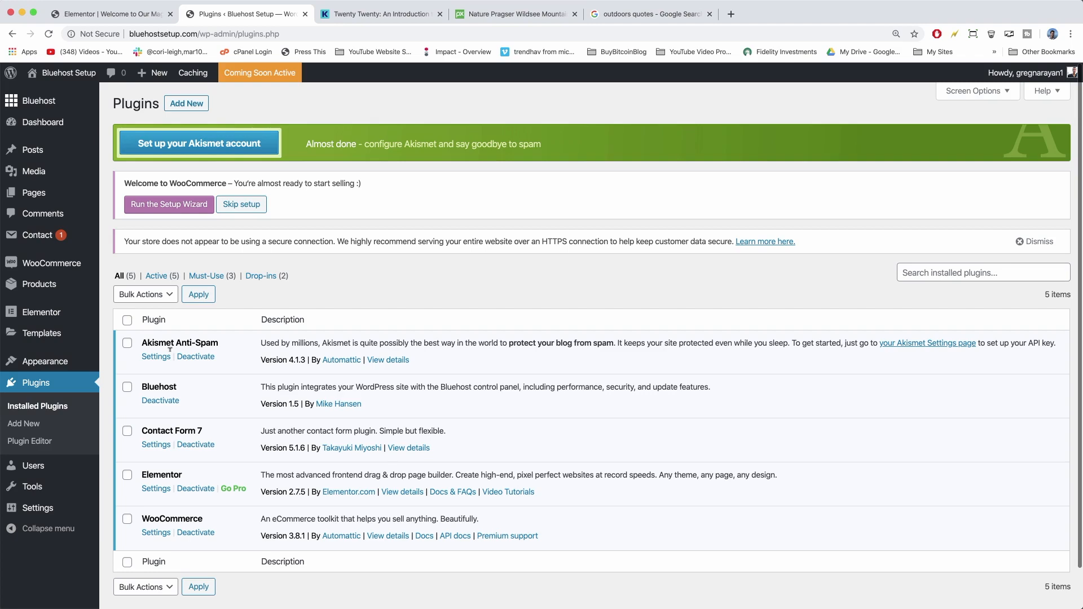
scroll(183, 383, down, 1)
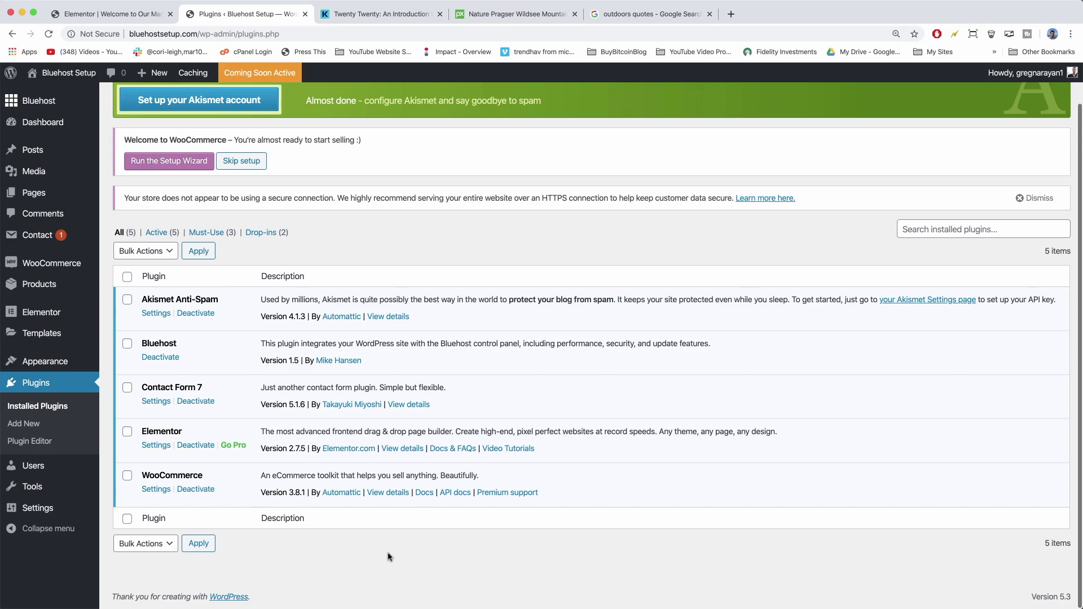
scroll(346, 557, up, 2)
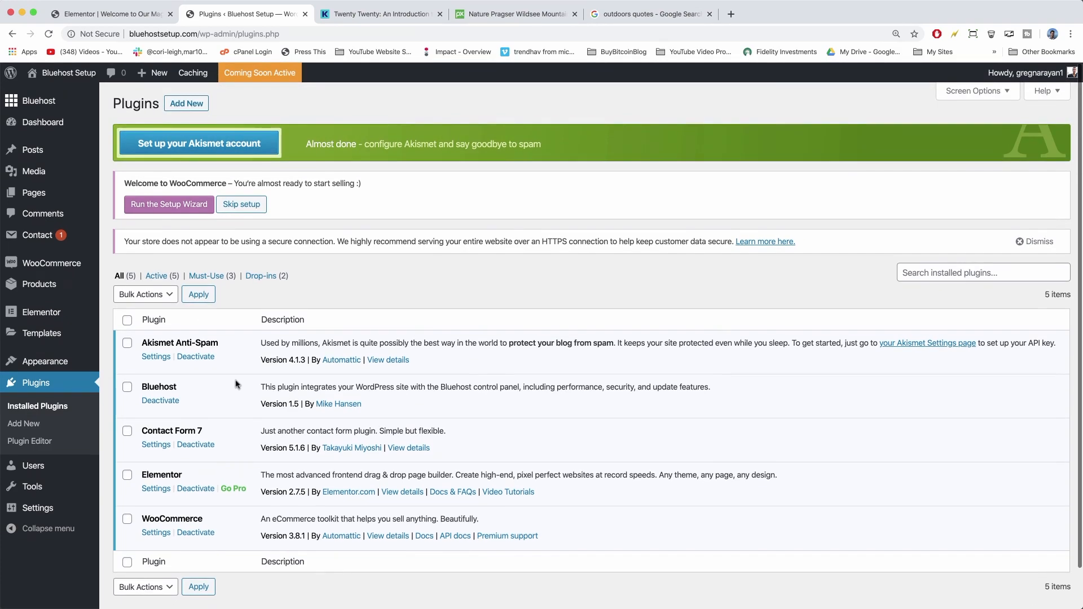
Search Add New for 'gutenberg b', then install and activate Ultimate Addons for Gutenberg.
click(187, 104)
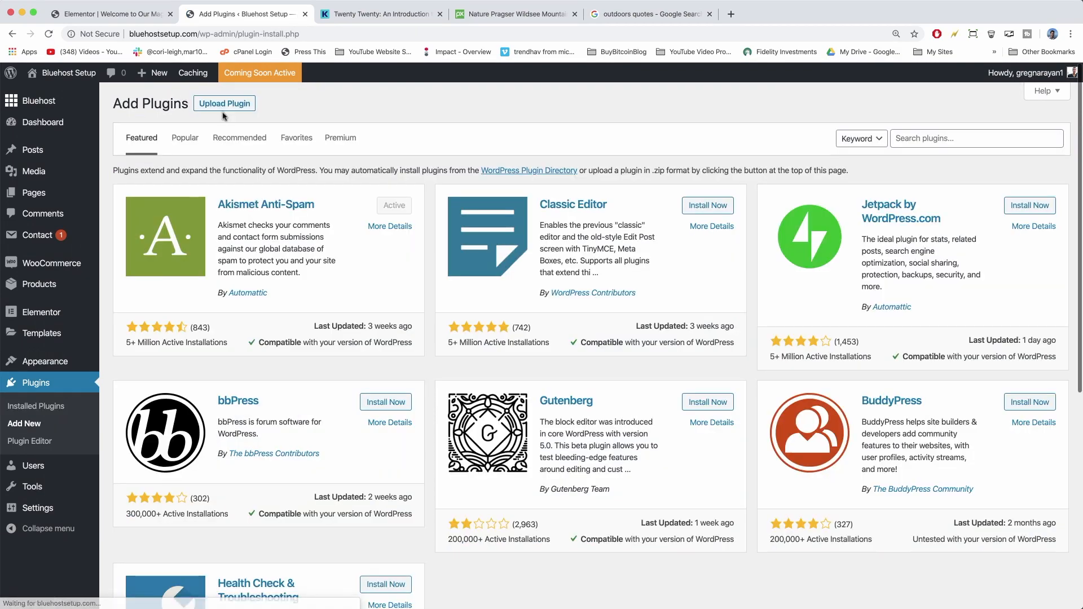
scroll(551, 379, down, 5)
scroll(897, 214, up, 5)
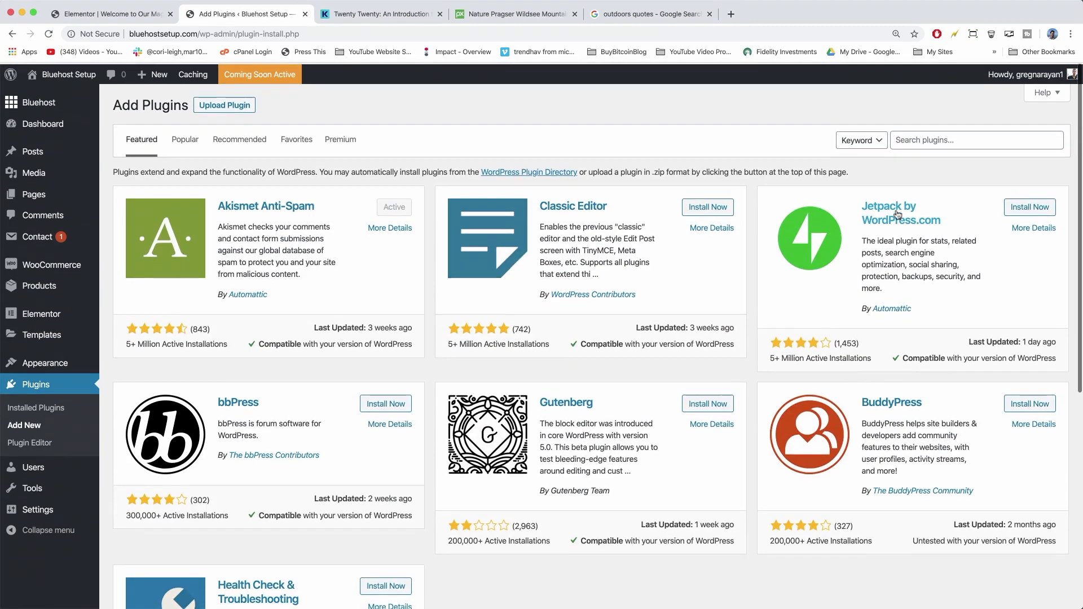
click(922, 140)
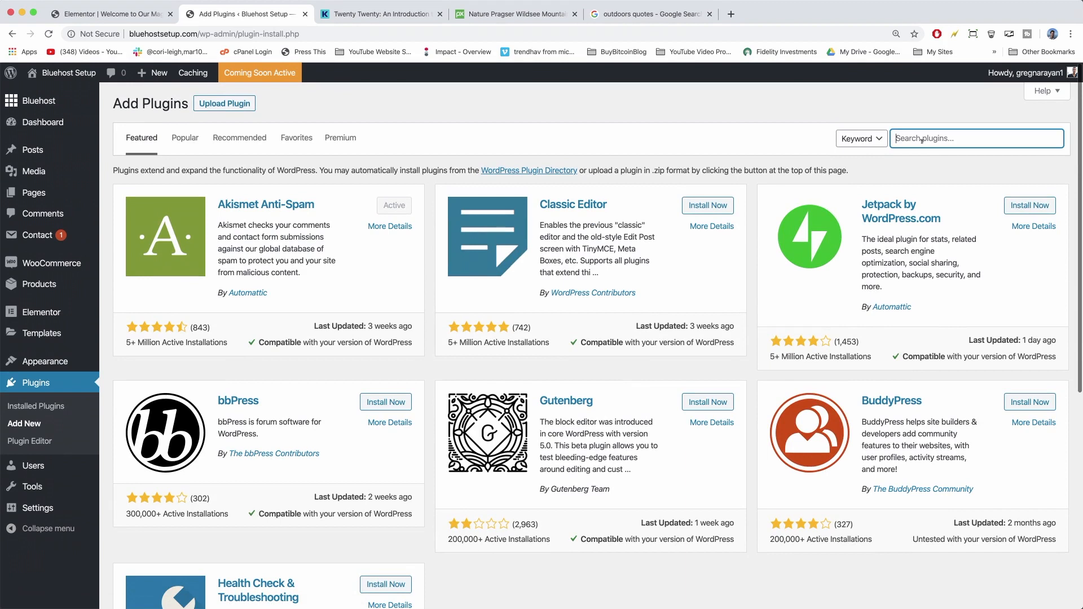
text(gutenberg blocks)
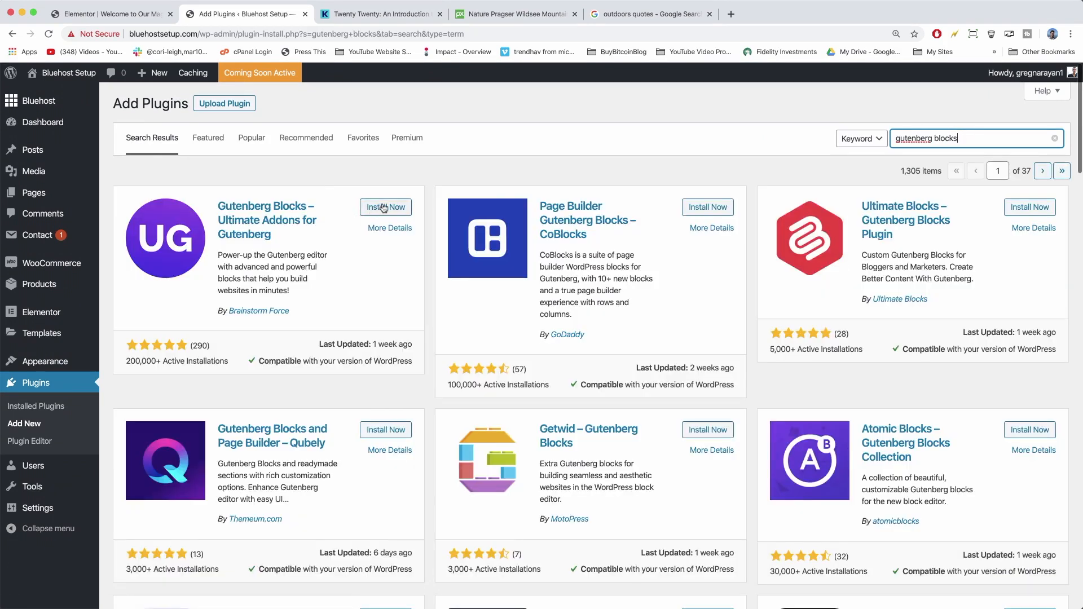
click(384, 208)
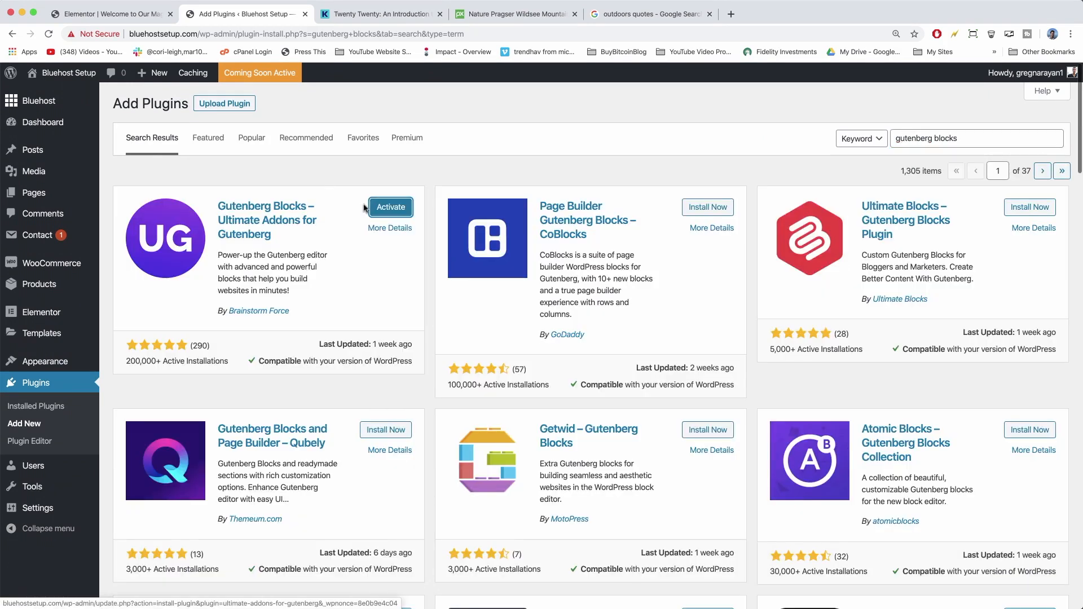
click(387, 209)
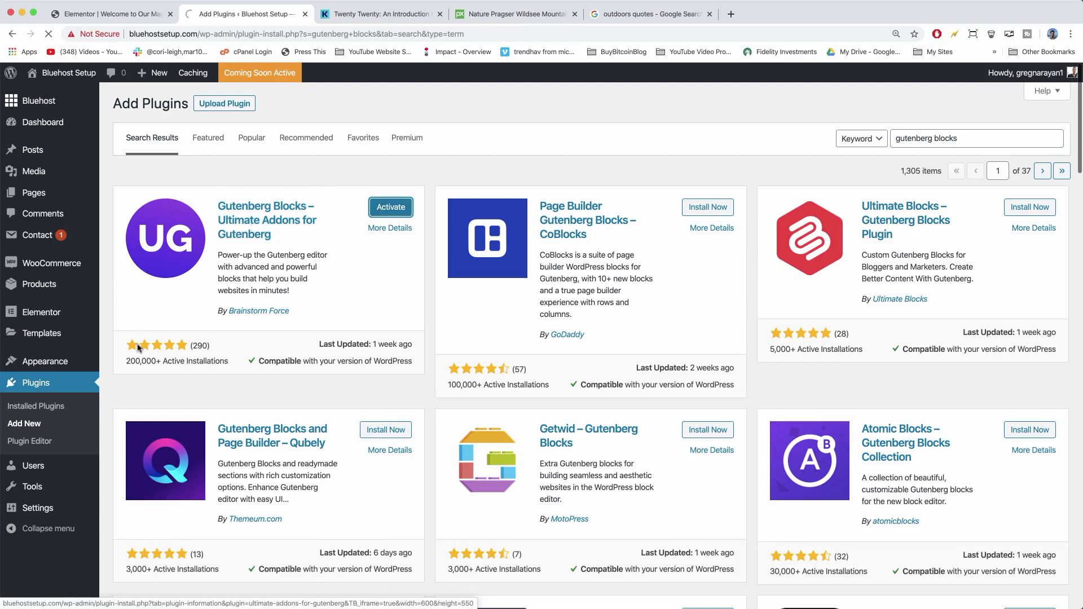
drag(127, 356, 228, 364)
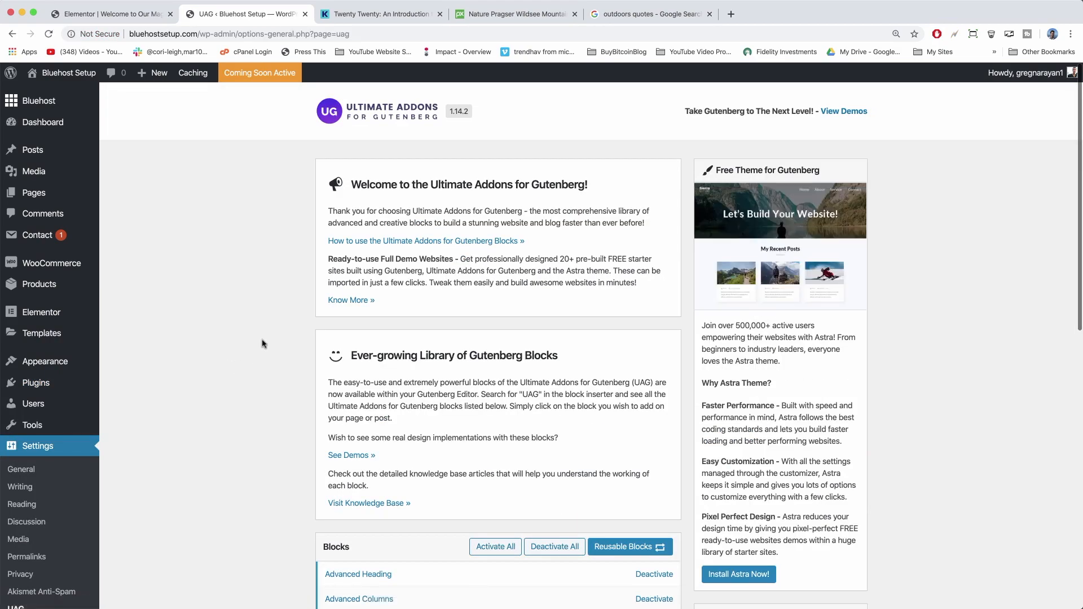
scroll(263, 344, down, 10)
scroll(263, 344, up, 8)
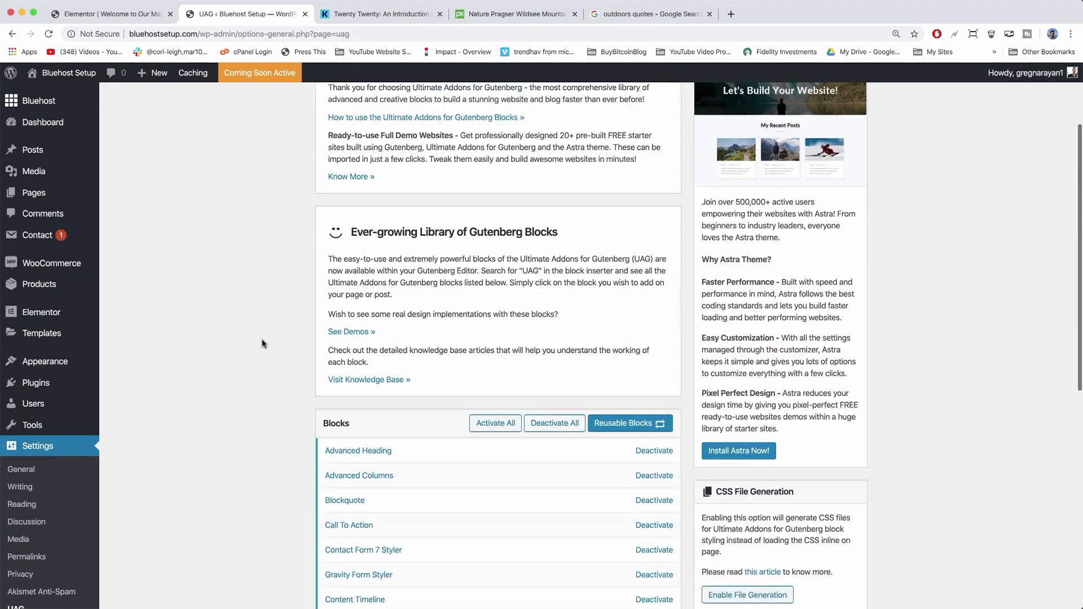
scroll(262, 344, up, 2)
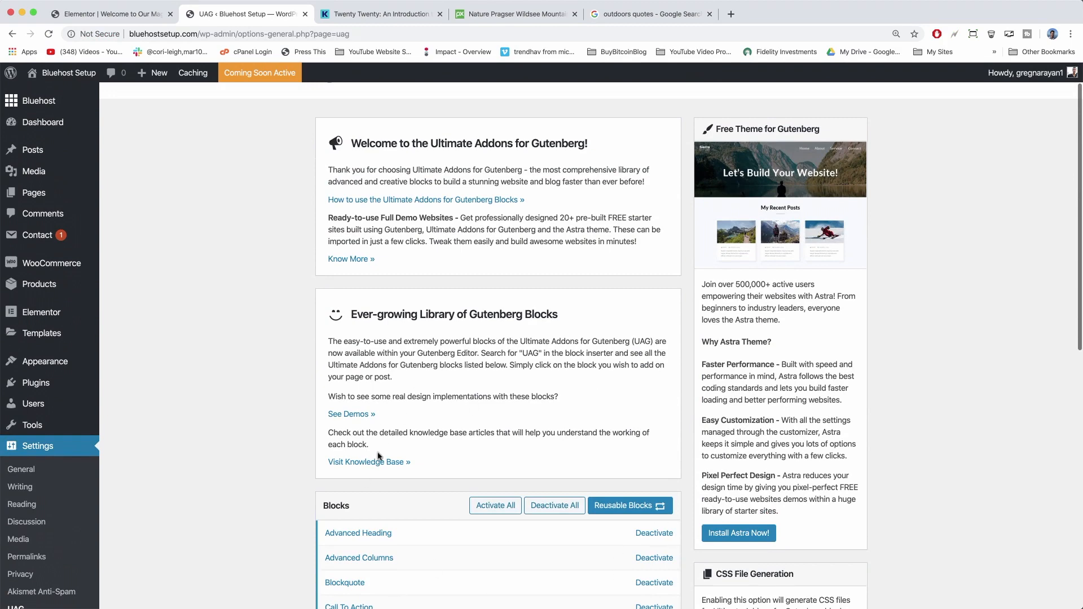
scroll(379, 455, up, 1)
Search for 'insert headers and footers', then install and activate that WPBeginner plugin.
mouse_move(31, 389)
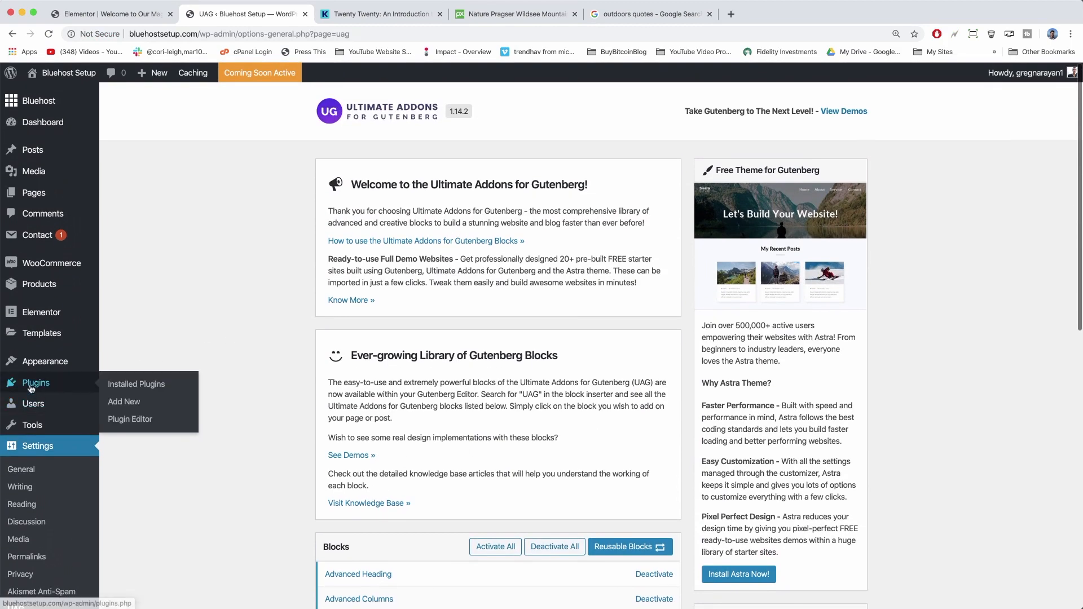
click(128, 403)
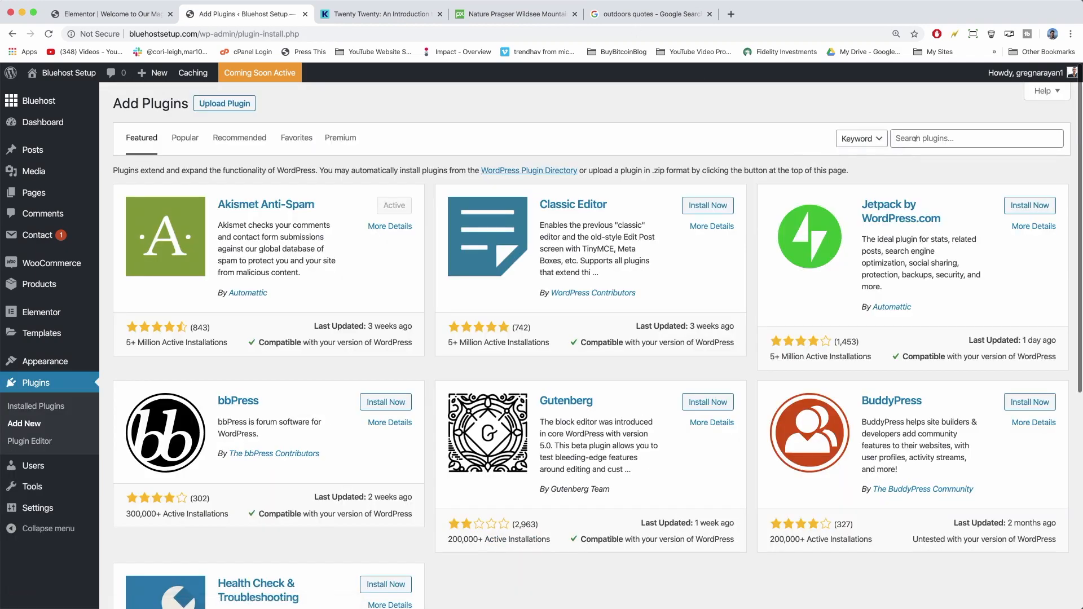
click(916, 138)
text(insert h)
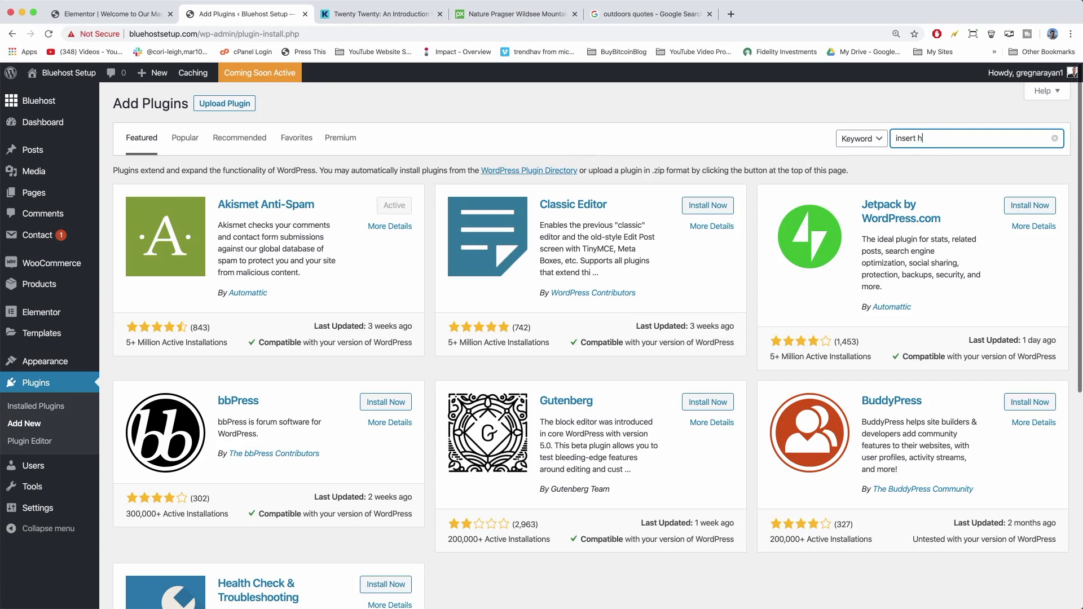
text(eaders and footers)
key(Return)
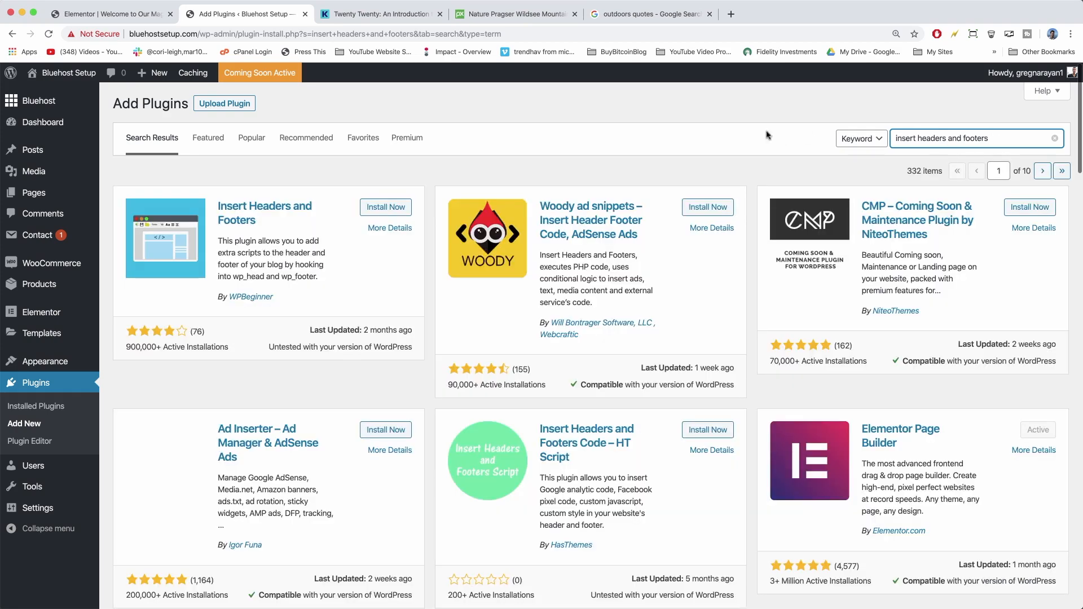
click(388, 214)
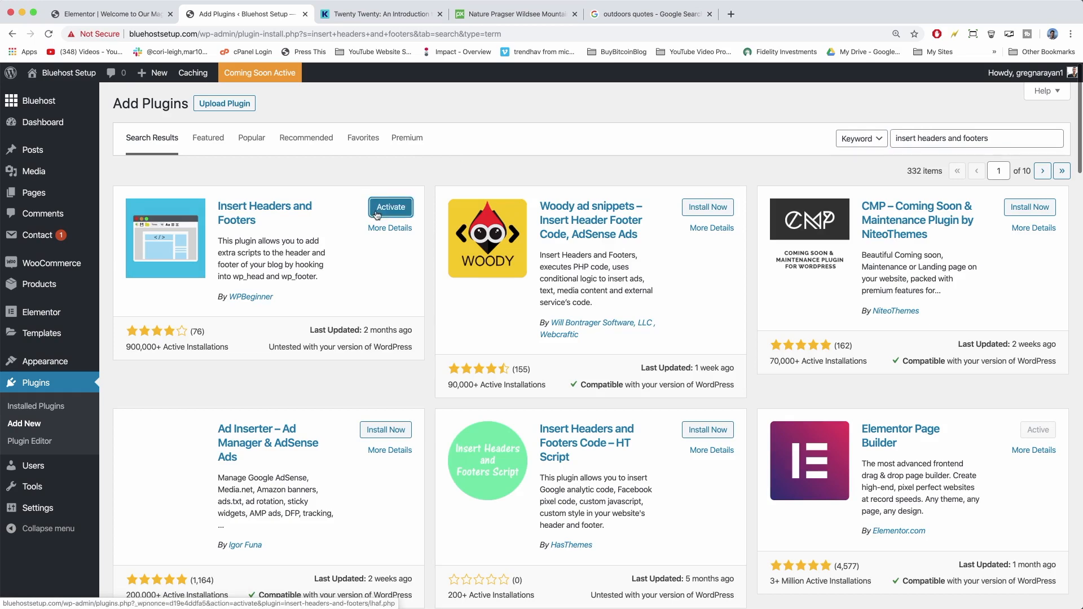
click(377, 214)
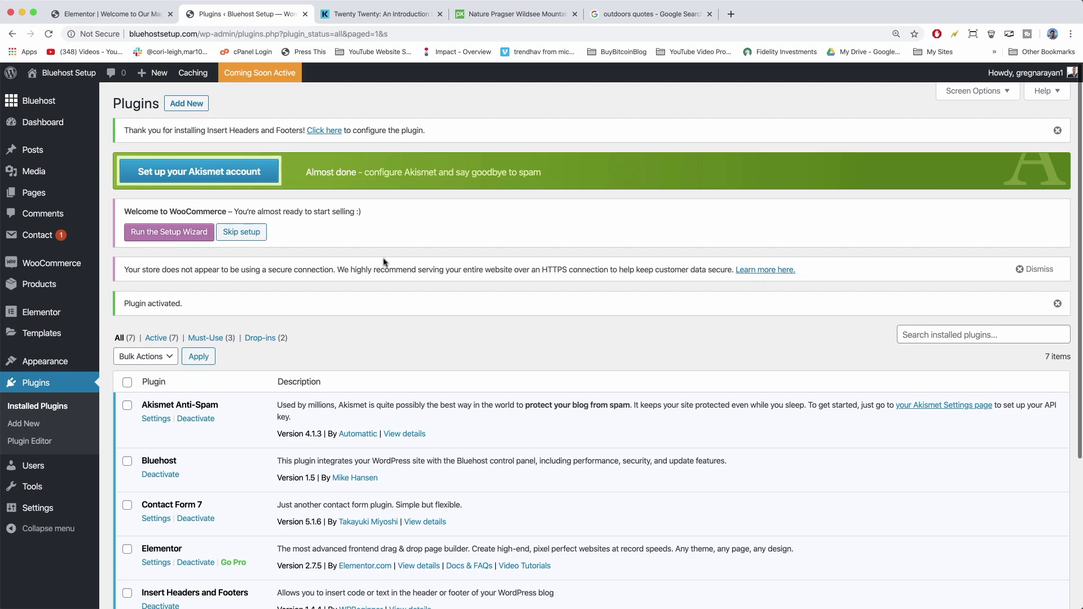
Deactivate WooCommerce in Installed Plugins, then delete it and confirm the removal.
scroll(387, 305, down, 3)
scroll(387, 305, down, 2)
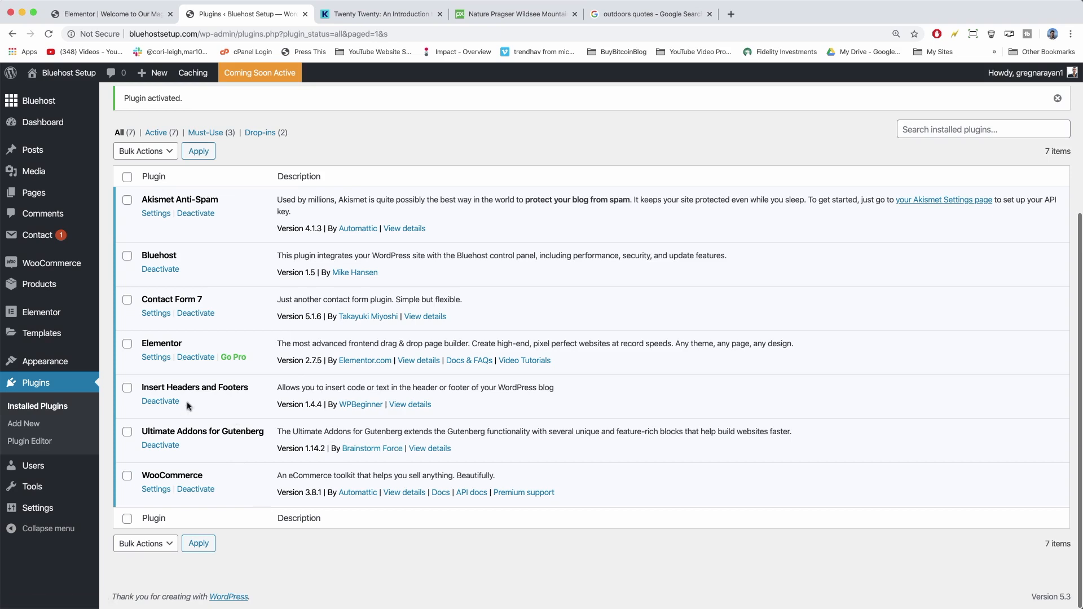
scroll(182, 406, up, 4)
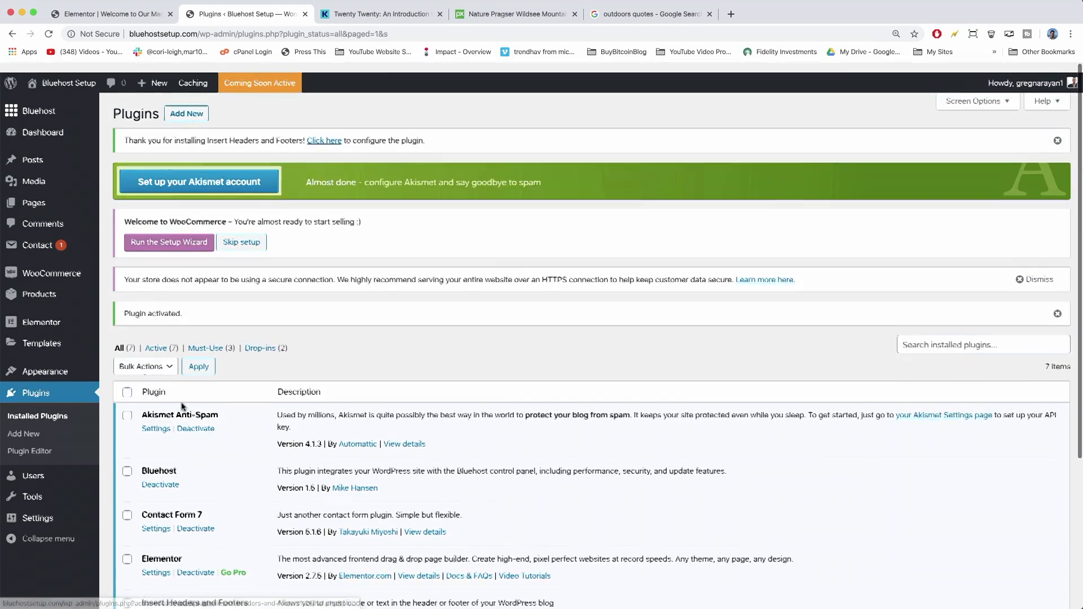
scroll(372, 285, down, 4)
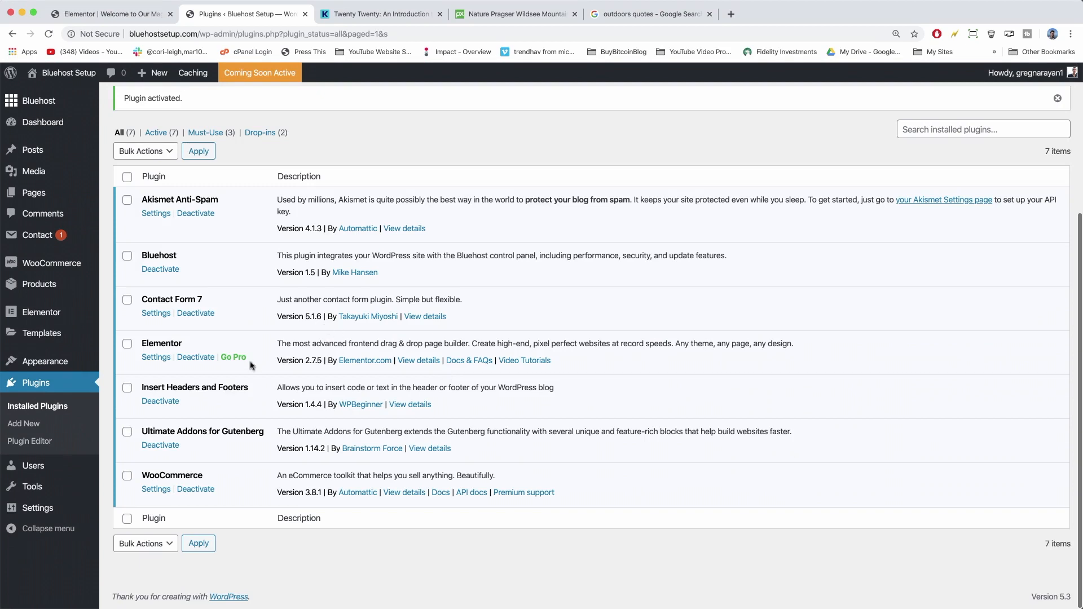
click(194, 490)
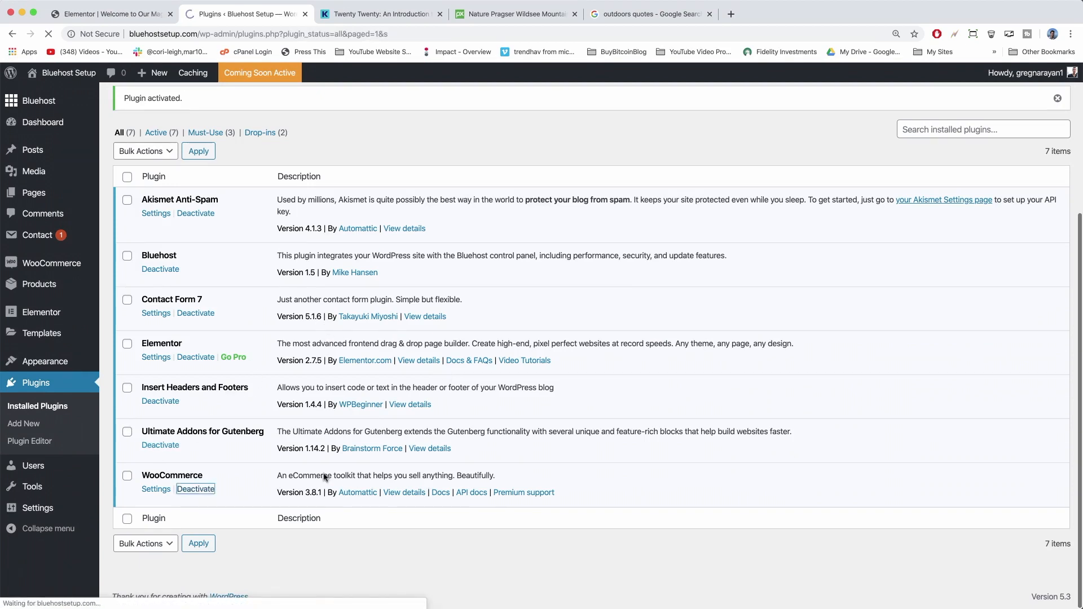
scroll(344, 387, down, 3)
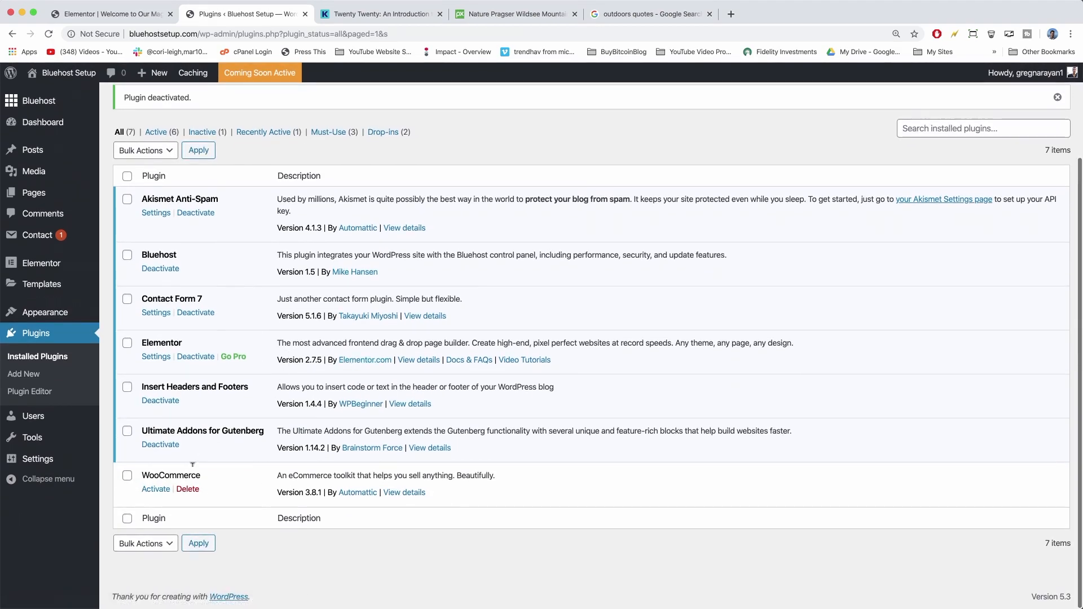
click(188, 488)
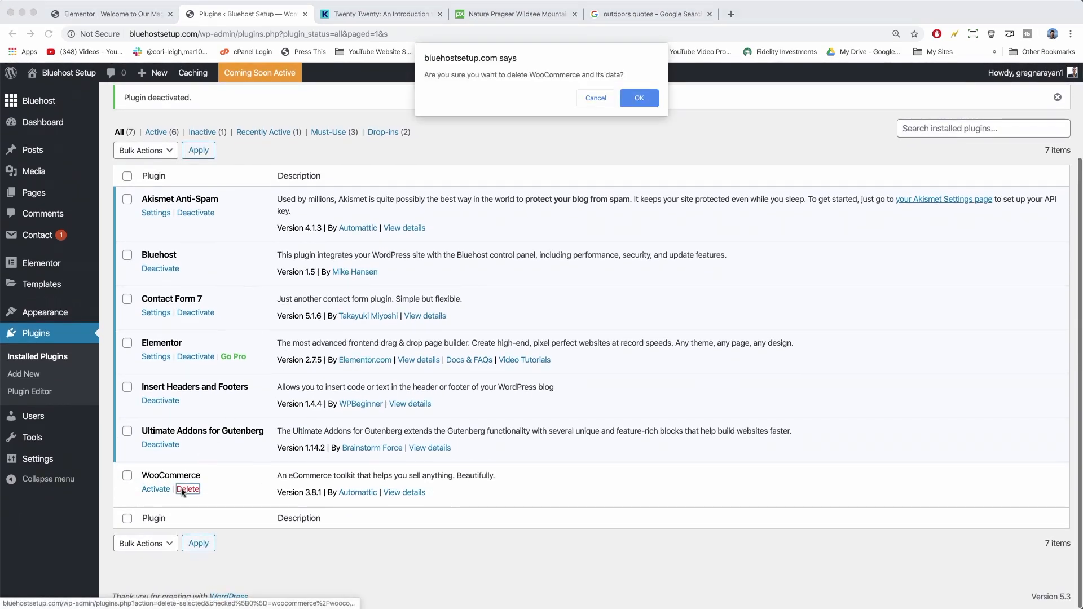
click(637, 103)
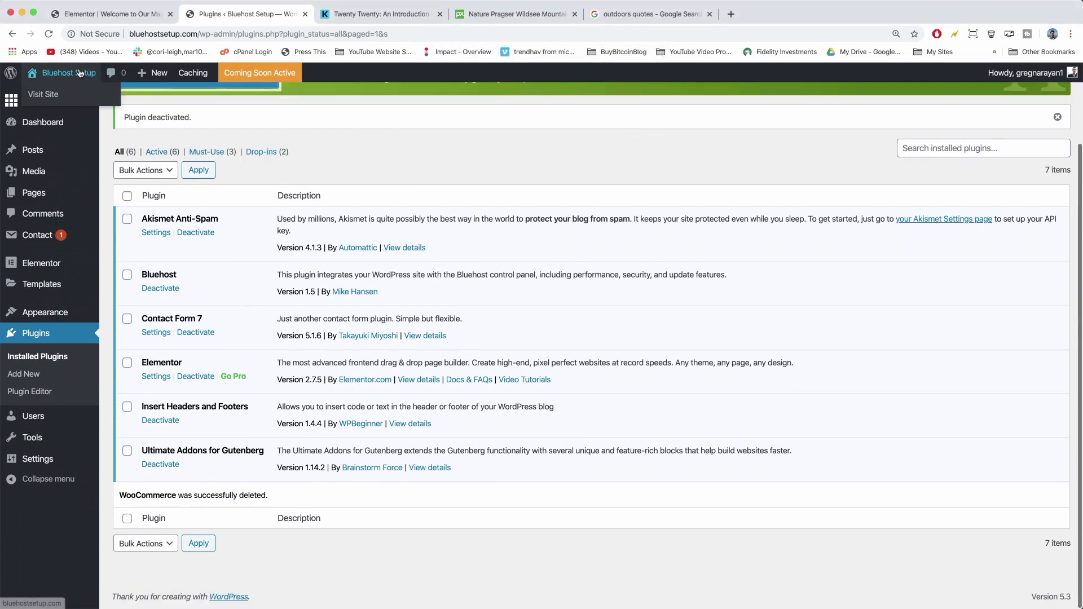
Visit the live front page and scroll down through the Nature Magazine homepage sections.
click(79, 73)
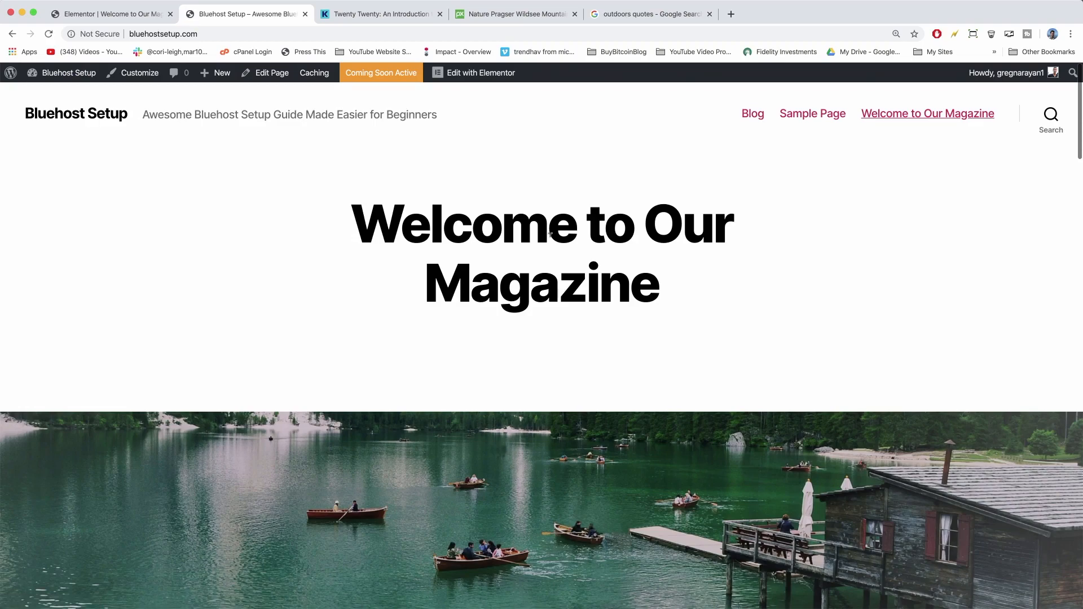
scroll(550, 234, down, 10)
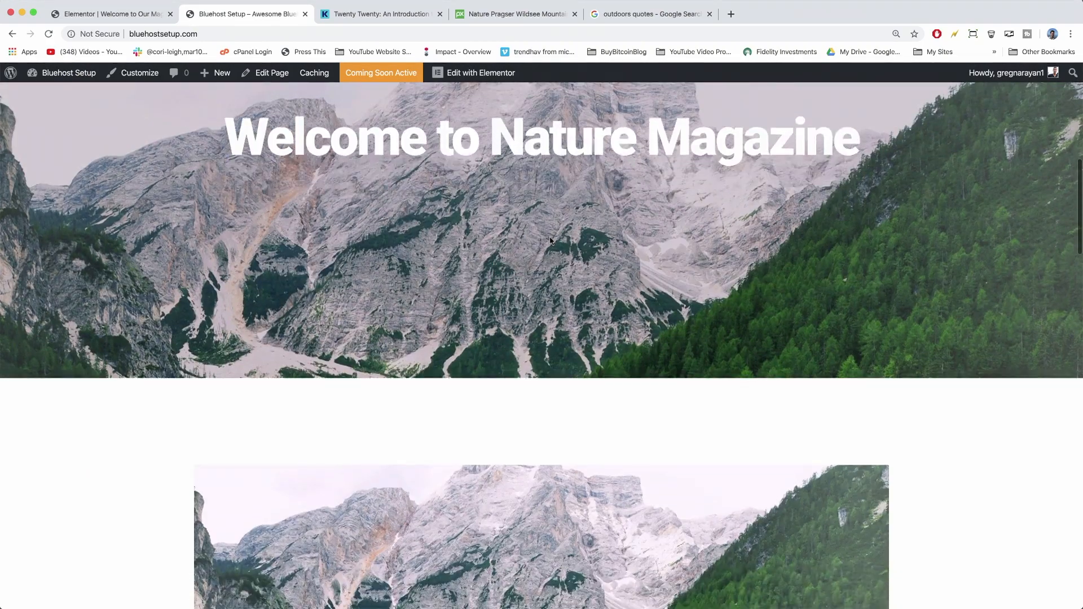
scroll(550, 240, down, 10)
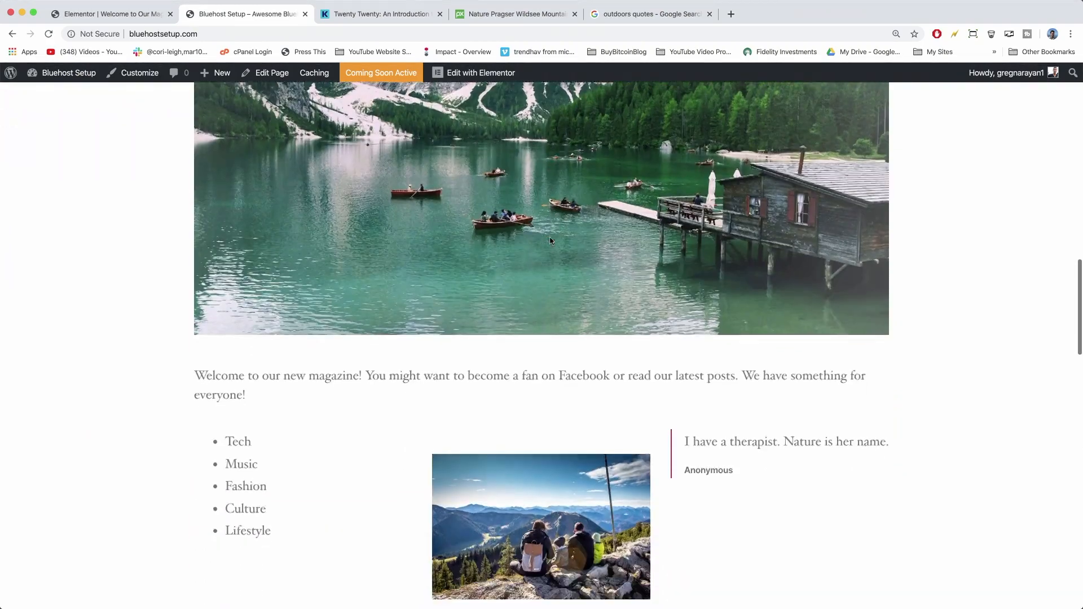
scroll(551, 241, down, 4)
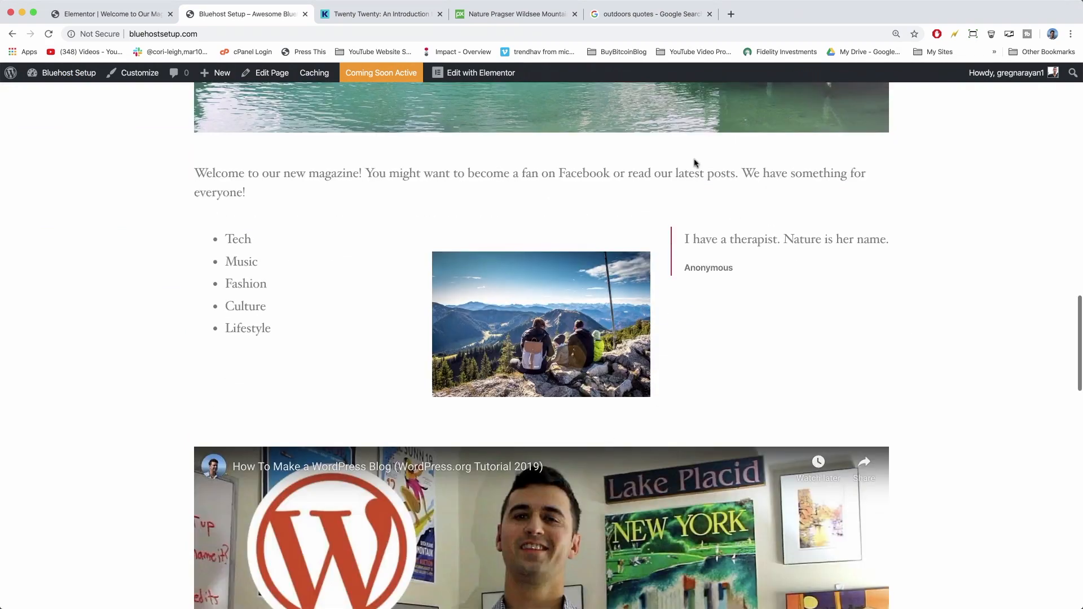
Open a new browser tab and search Google for 'facebook page plugin'.
click(731, 15)
text(face)
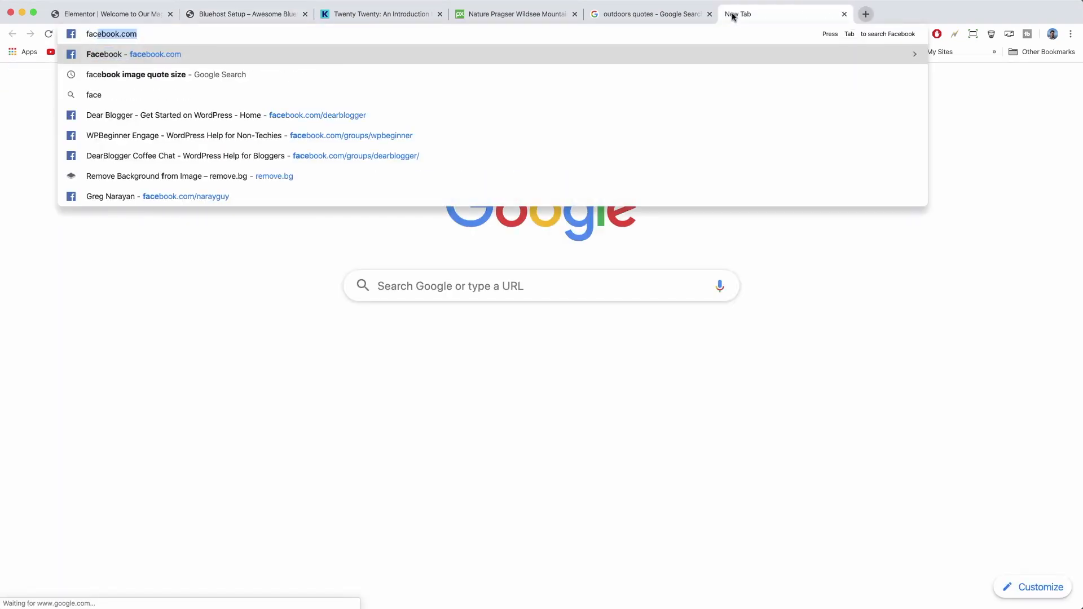
text(book page plugin)
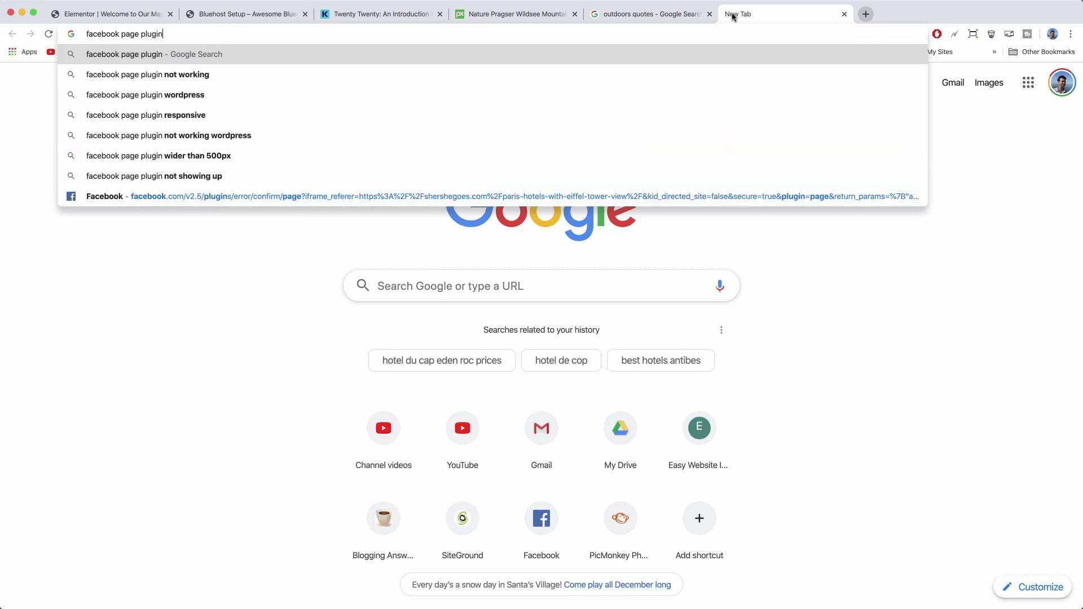
key(Return)
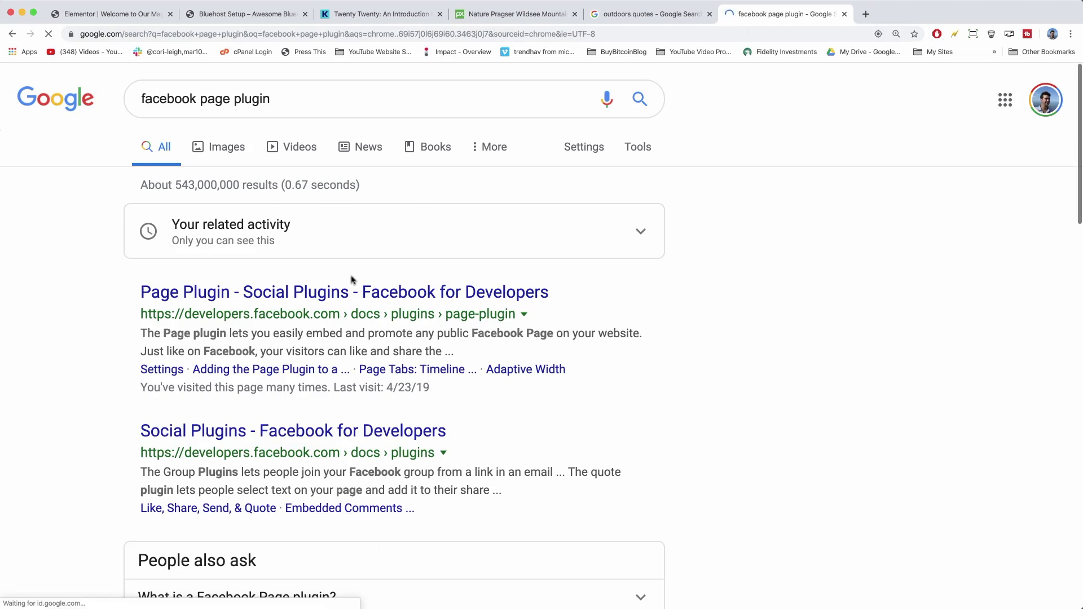
Open the Facebook for Developers Page Plugin documentation from the search results.
click(372, 294)
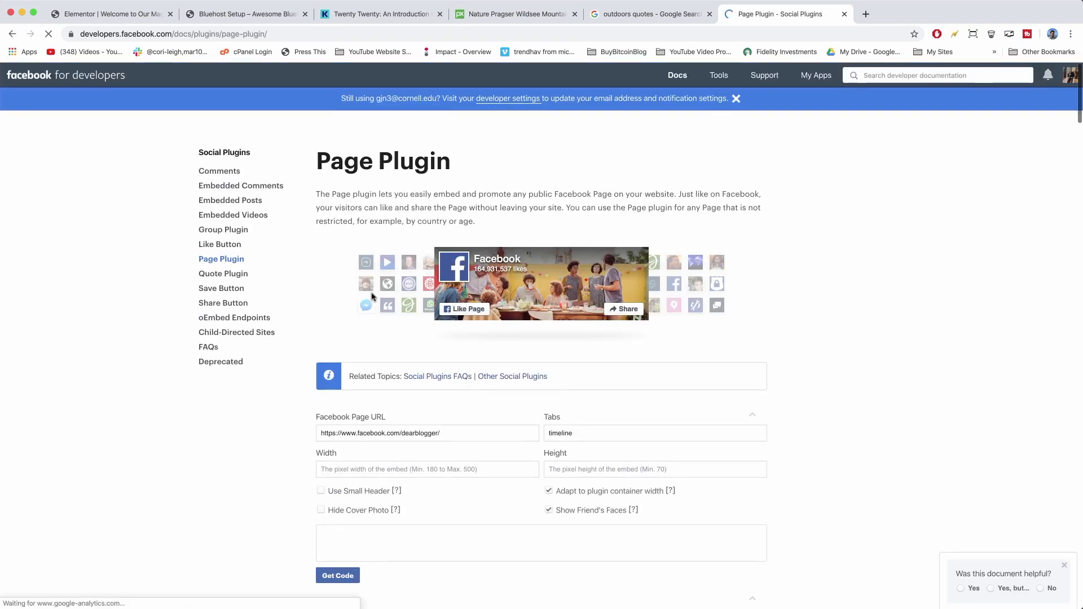
scroll(354, 267, down, 5)
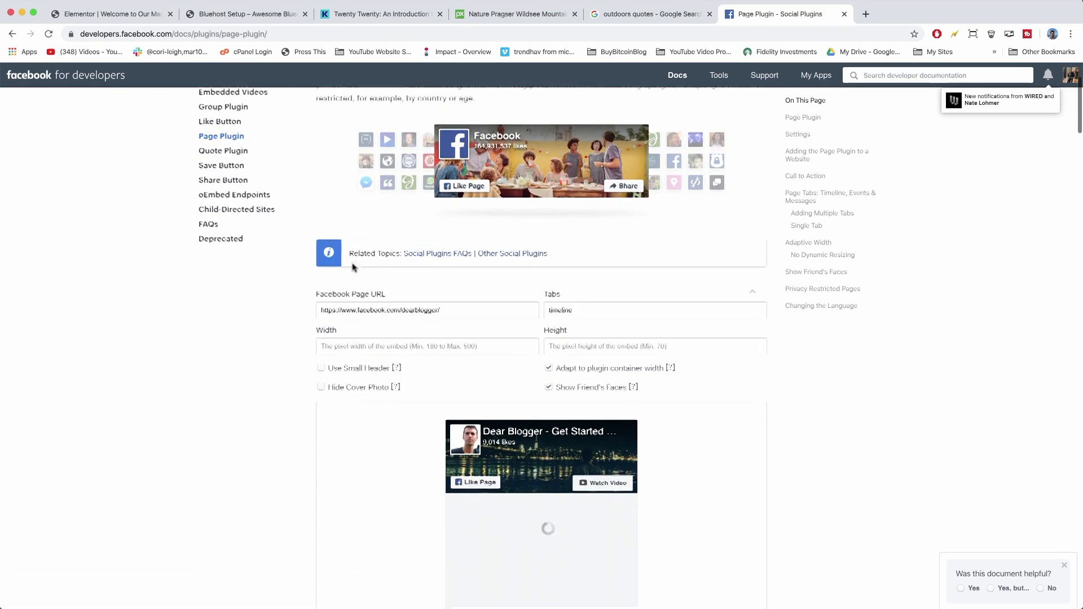
scroll(353, 267, down, 4)
scroll(354, 267, up, 2)
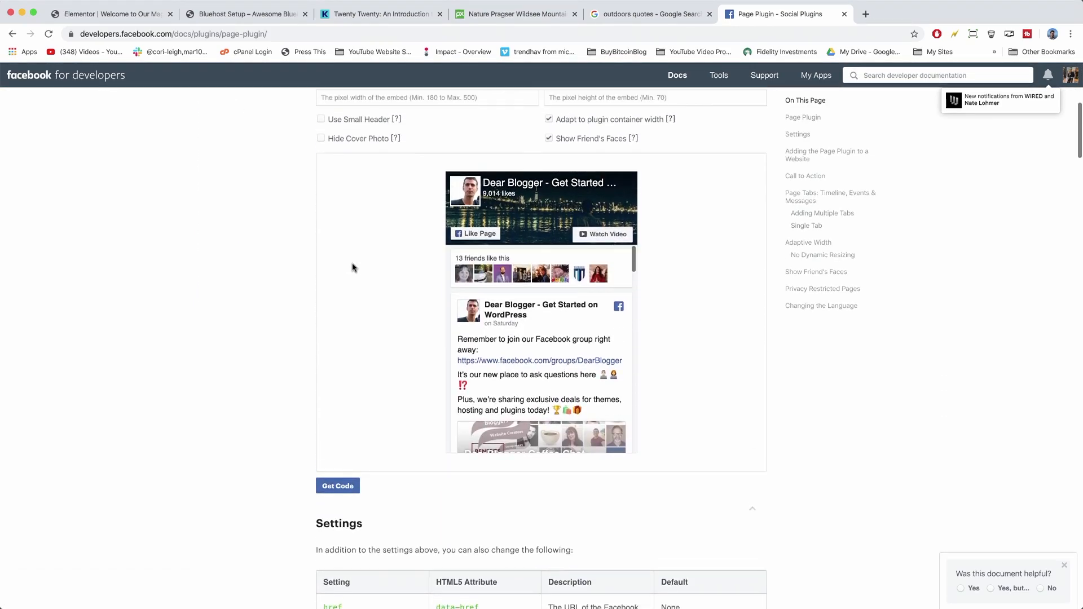
scroll(354, 267, up, 2)
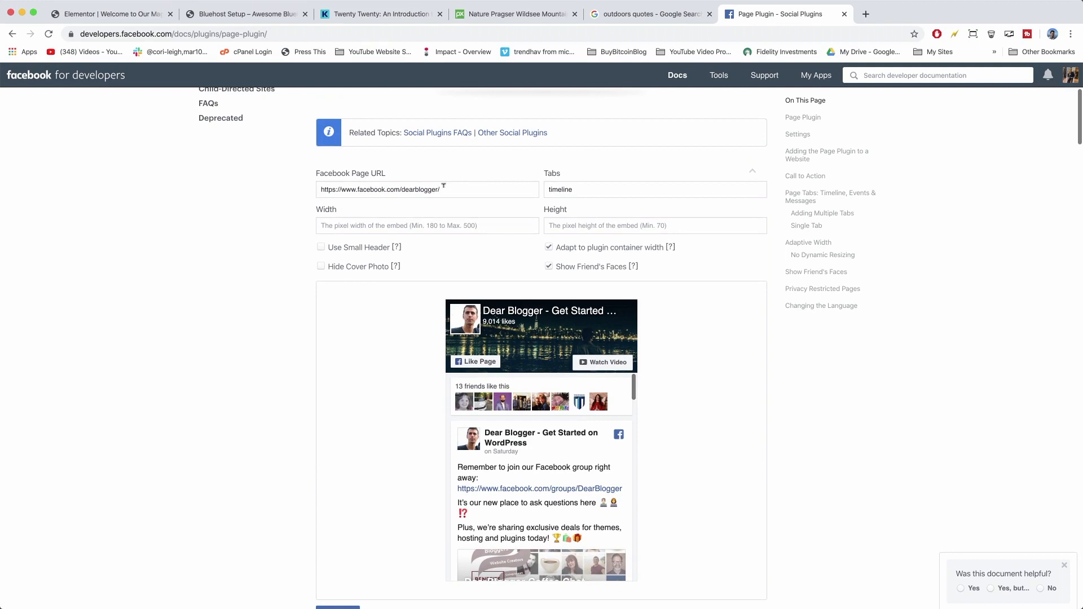
Edit the Facebook Page URL field, trying a 'groups/' prefix and then removing it.
double_click(412, 188)
click(463, 189)
double_click(418, 189)
click(402, 190)
text(groups/)
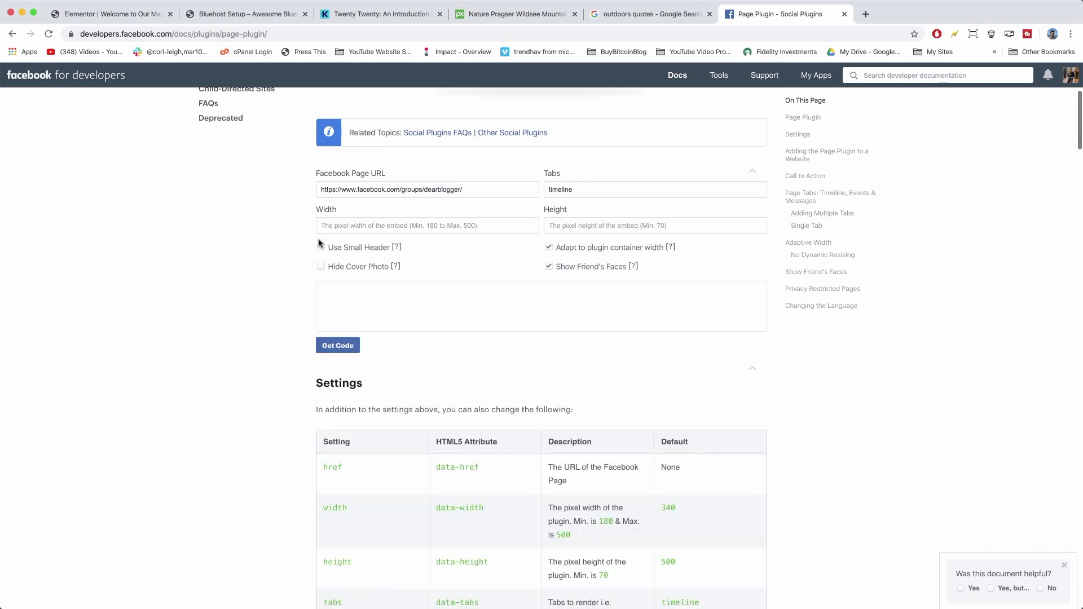
double_click(415, 189)
key(BackSpace)
key(BackSpace)
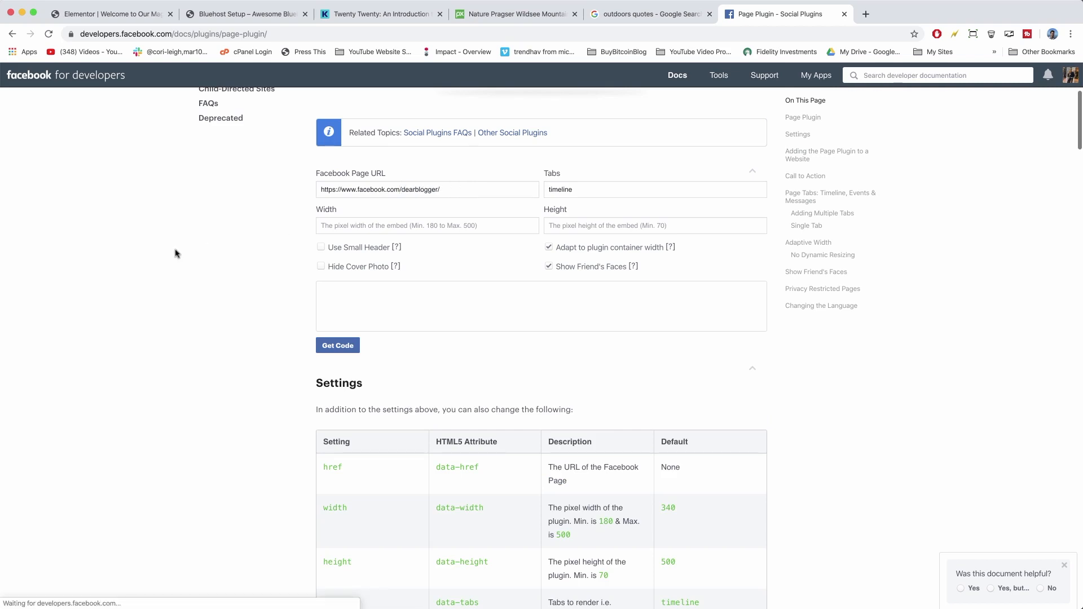
scroll(272, 350, up, 3)
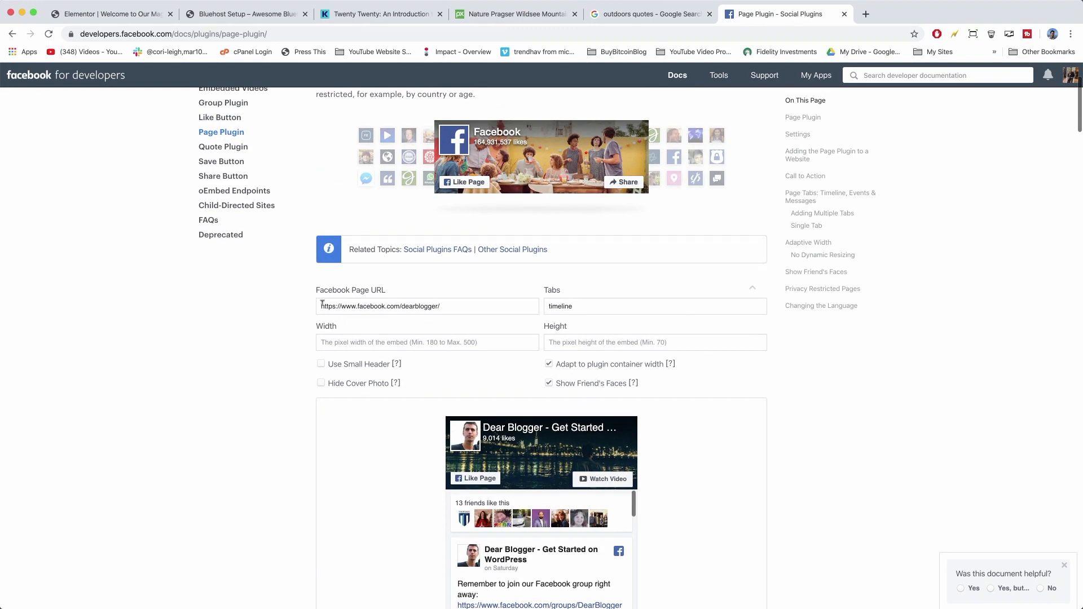
drag(321, 304, 461, 310)
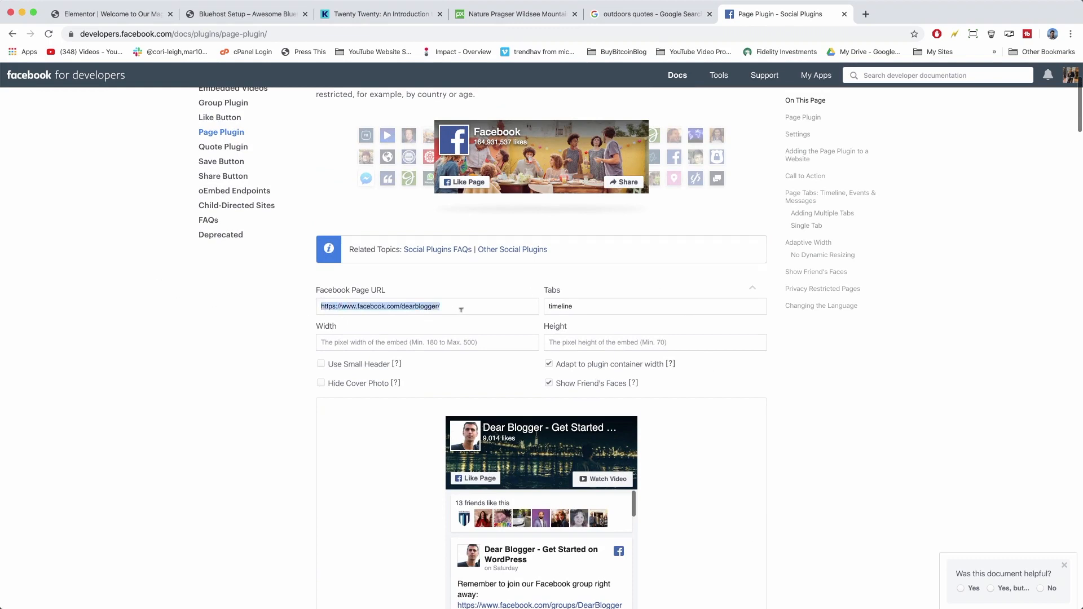
Turn on Use Small Header and Hide Cover Photo for the timeline preview.
double_click(592, 304)
click(407, 346)
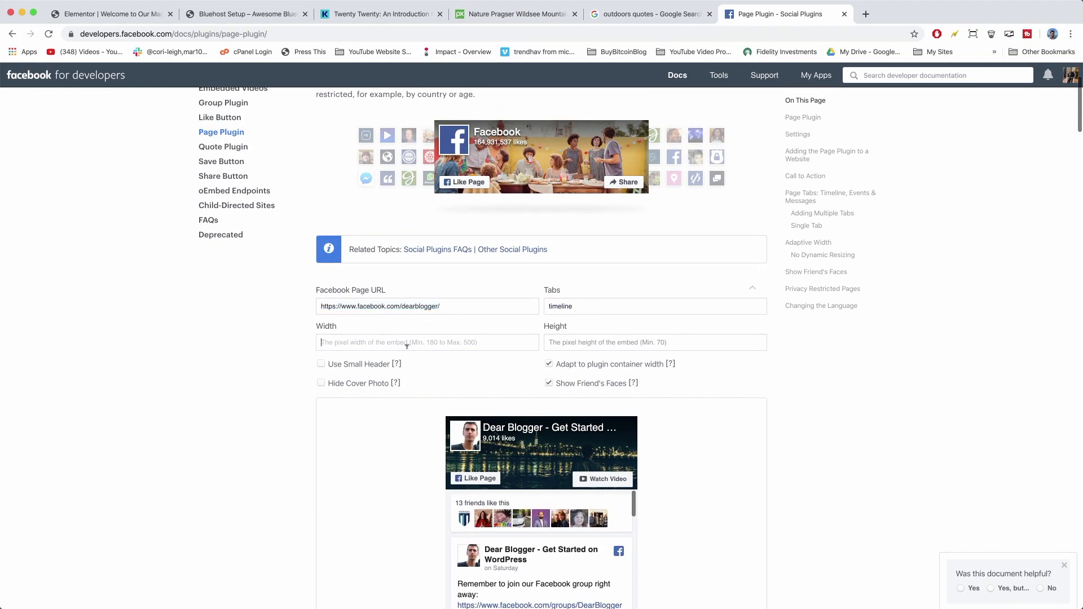
scroll(476, 224, down, 4)
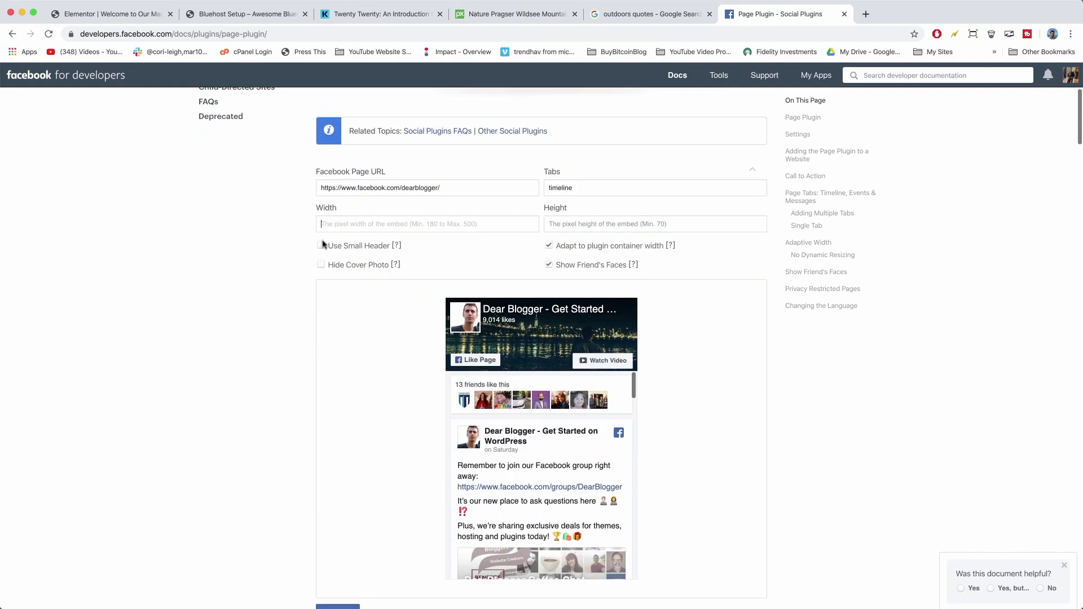
click(322, 246)
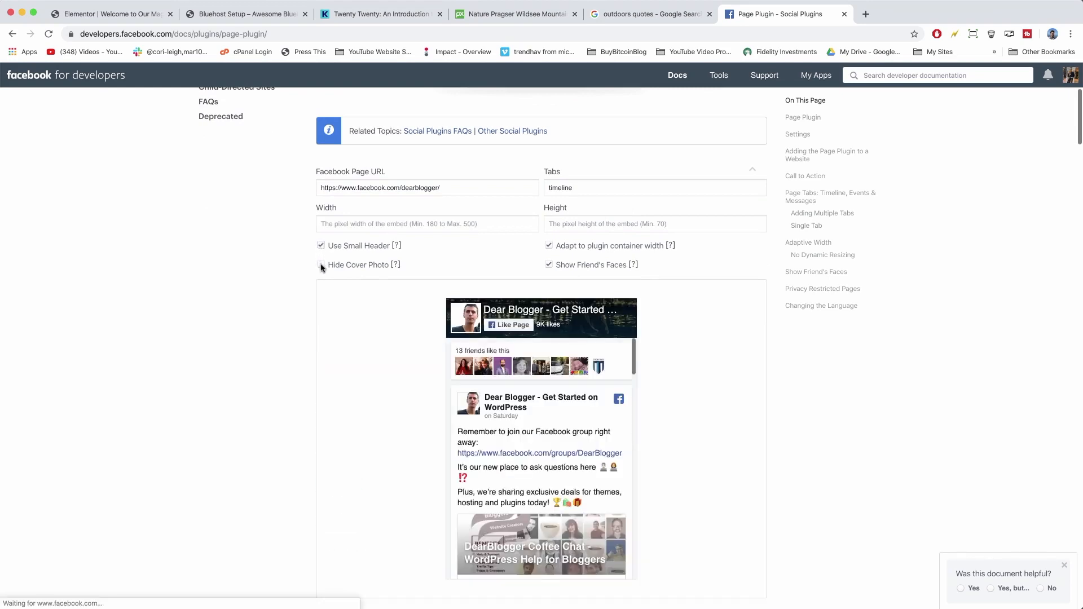
click(321, 266)
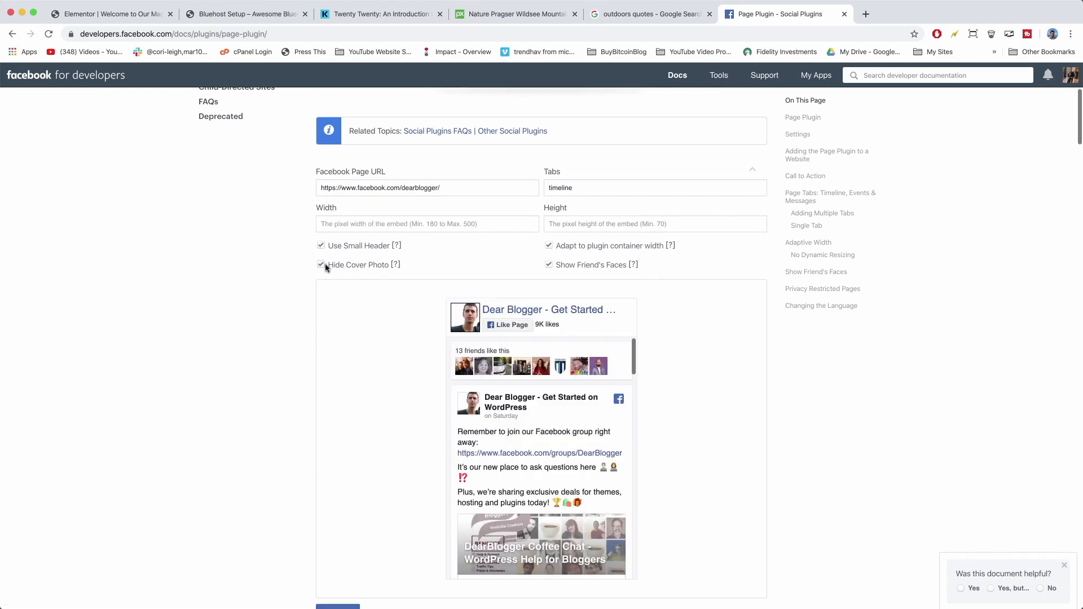
click(320, 269)
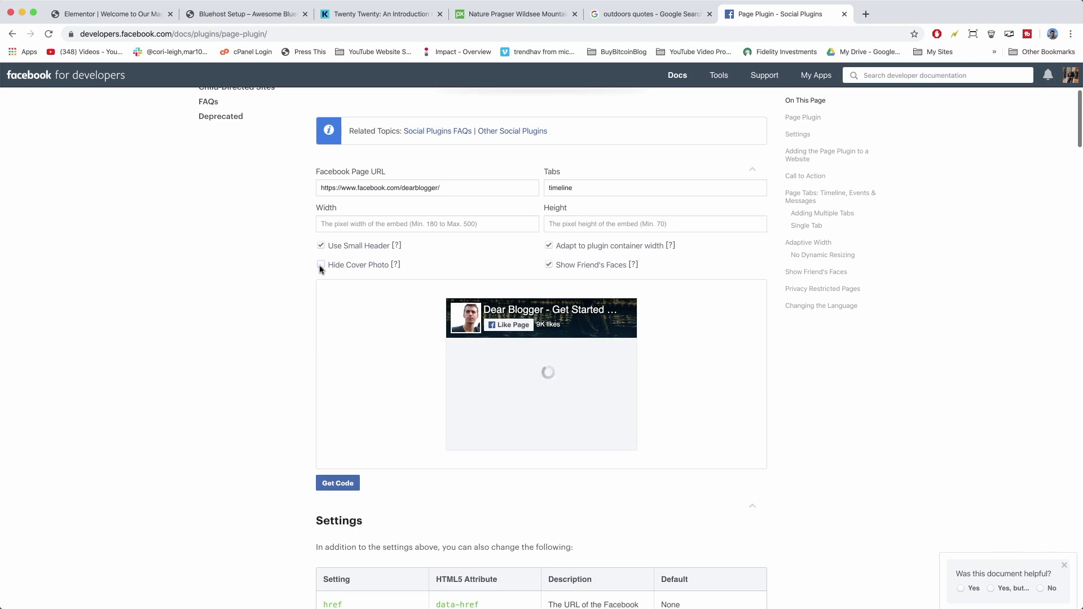
click(320, 269)
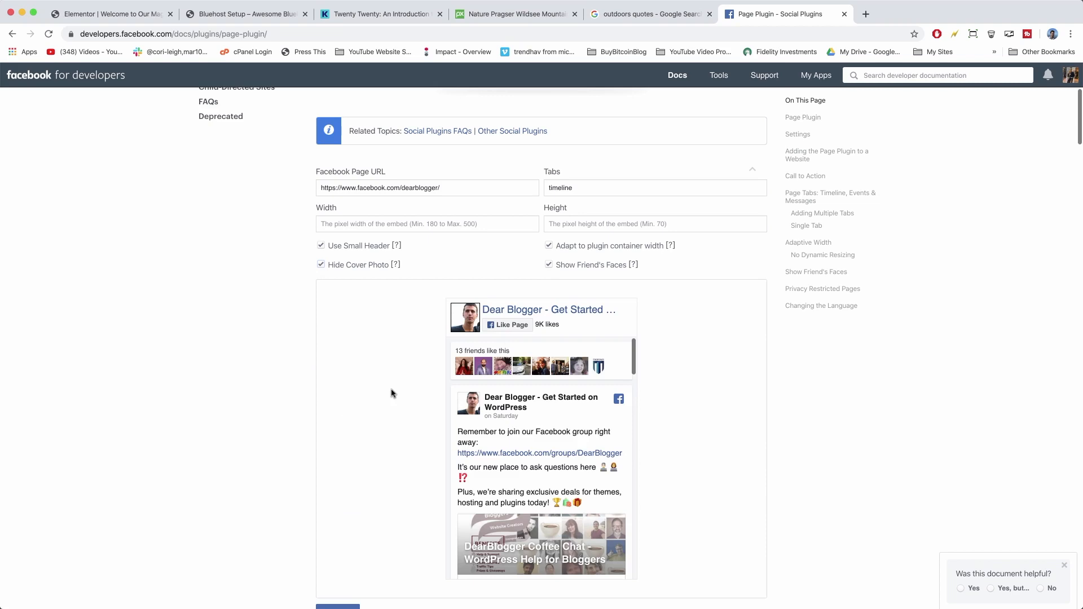
scroll(527, 210, down, 1)
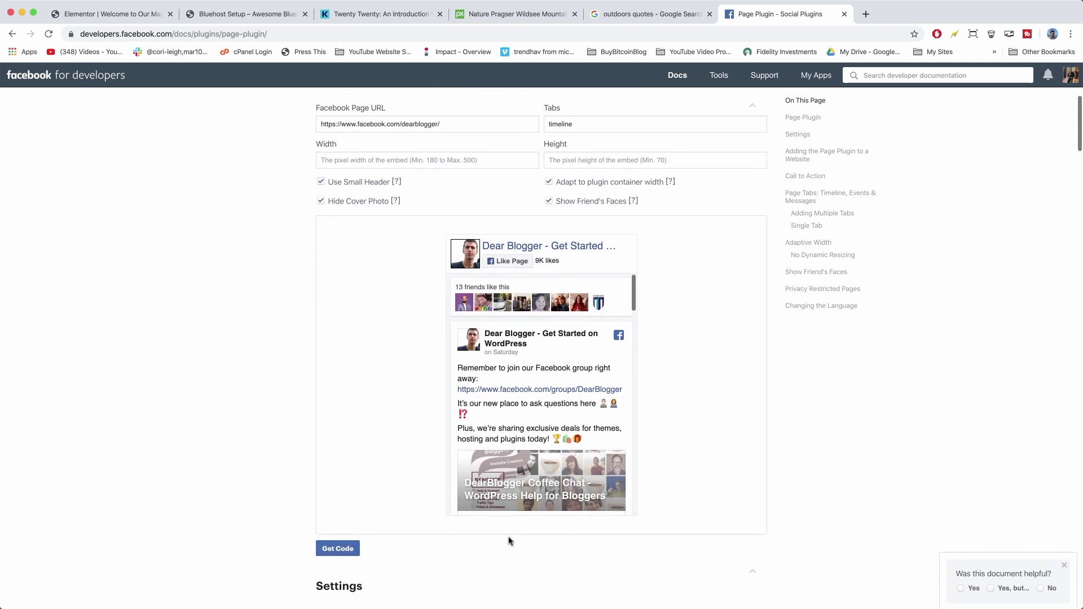
Get the Page Plugin embed code and copy its Step 2 JavaScript SDK snippet.
click(349, 549)
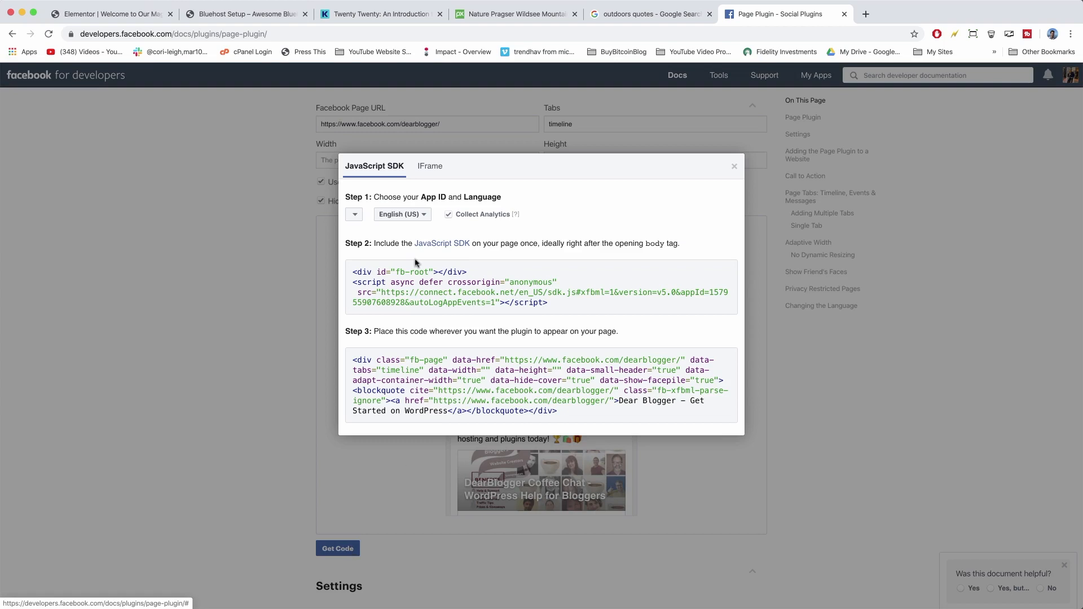
click(384, 281)
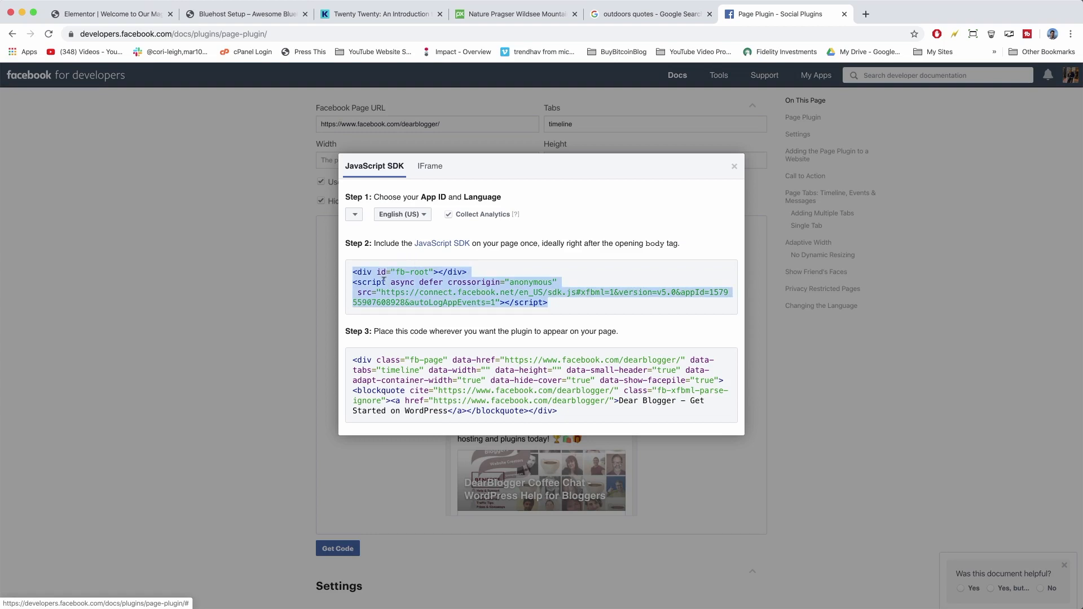
click(415, 283)
click(405, 279)
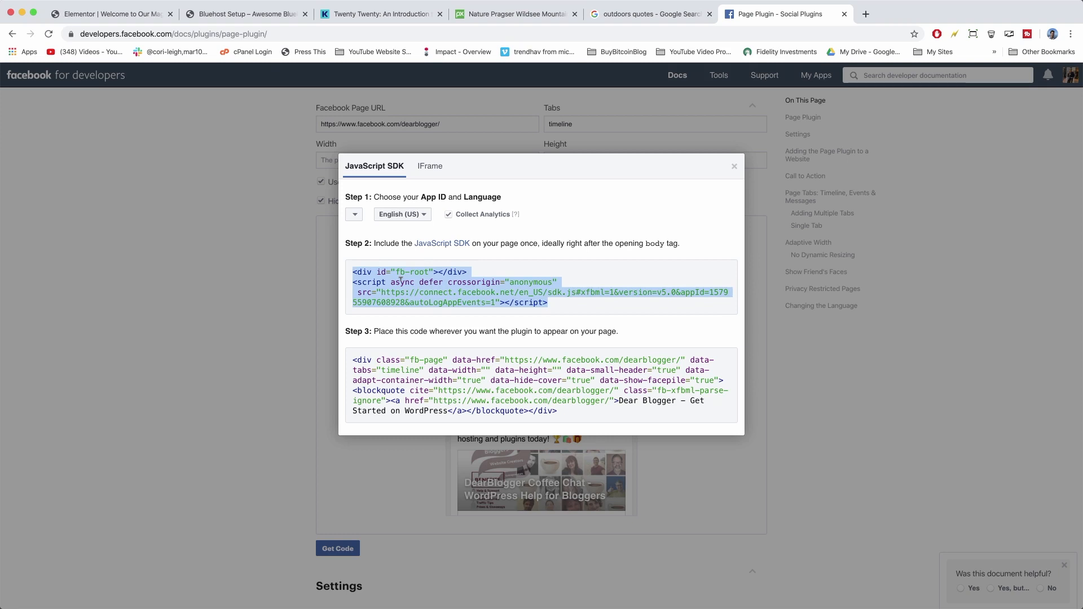
right_click(402, 285)
click(418, 305)
click(237, 15)
Paste the Facebook SDK snippet into Scripts in Header under Insert Headers and Footers and save.
click(65, 78)
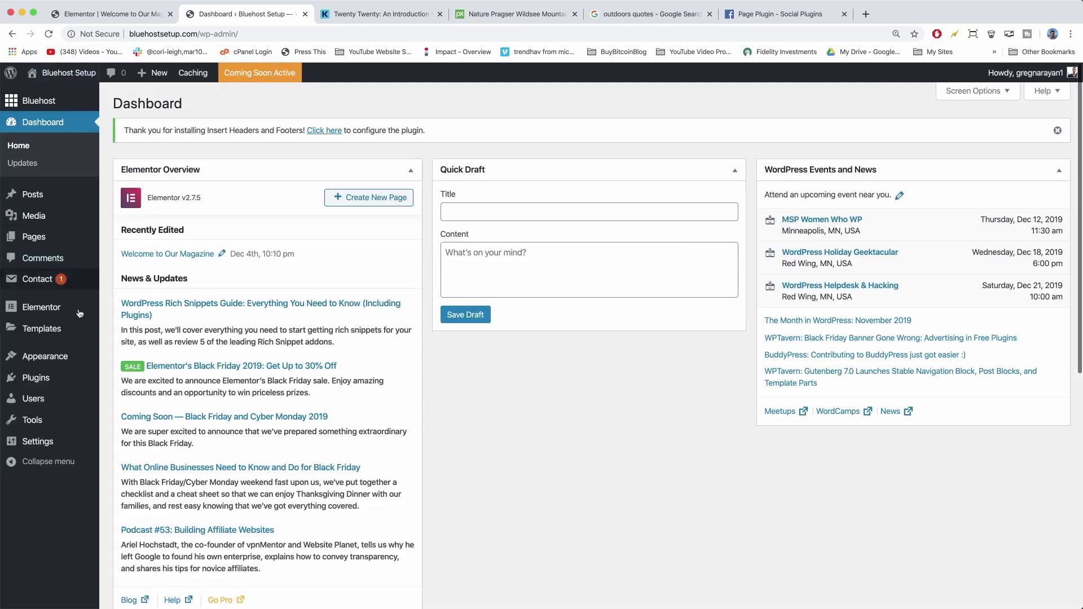
mouse_move(62, 444)
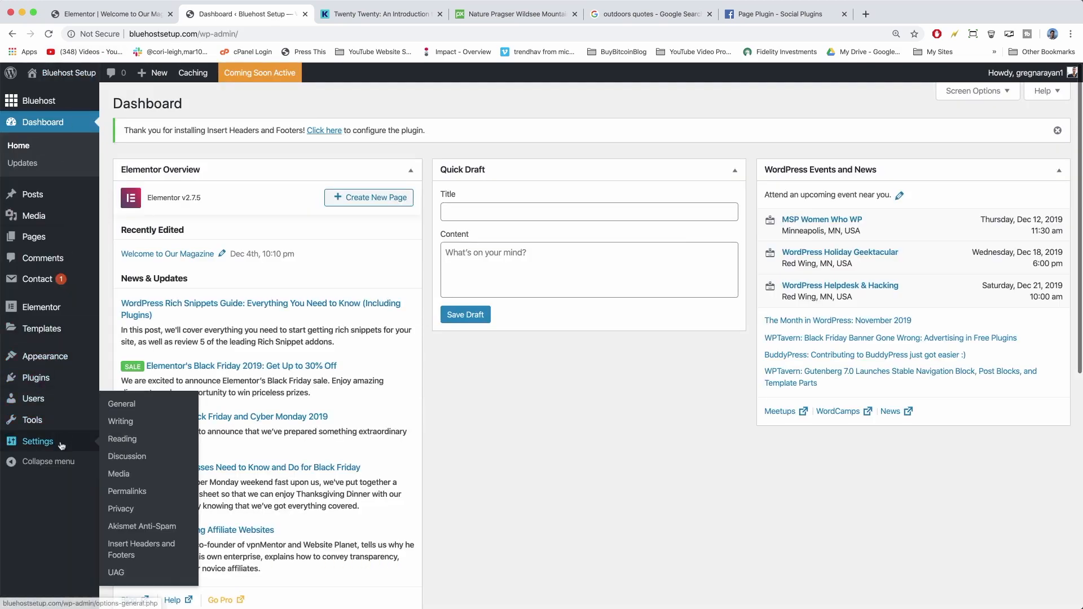
click(128, 552)
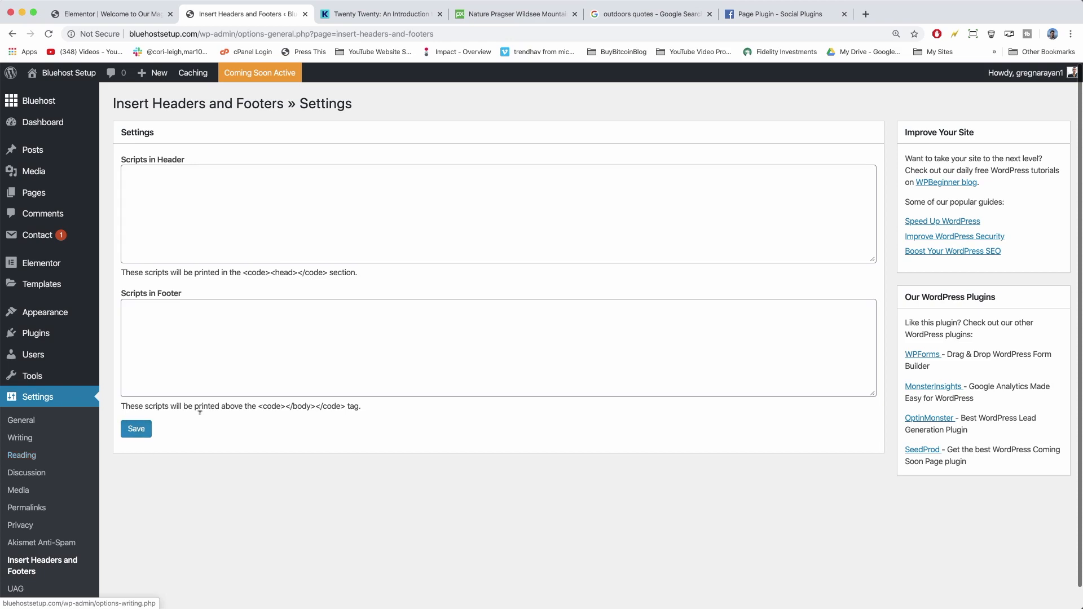
click(200, 196)
right_click(158, 190)
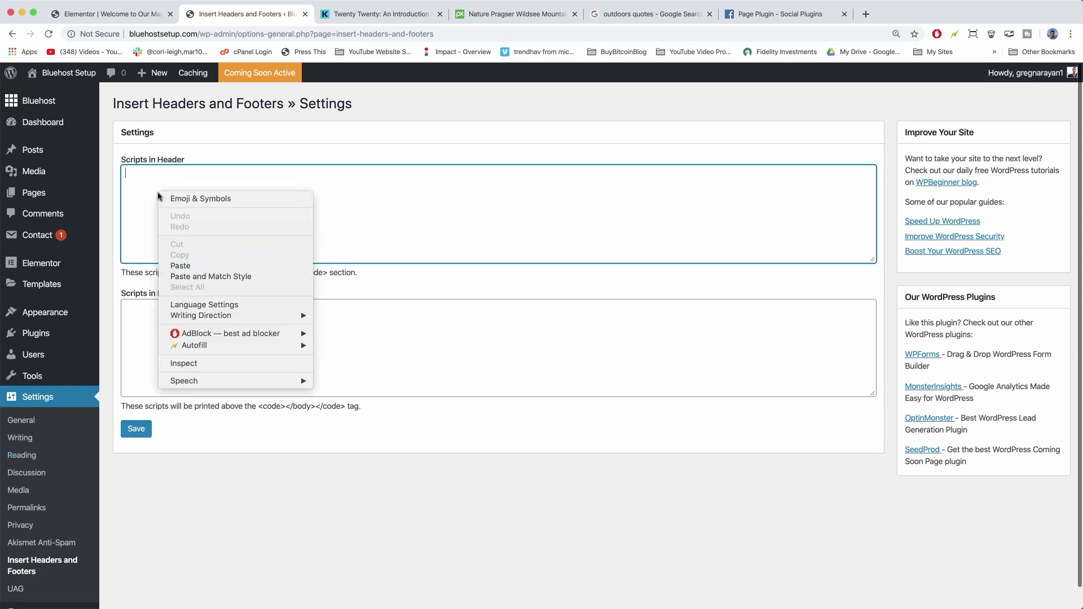
click(190, 266)
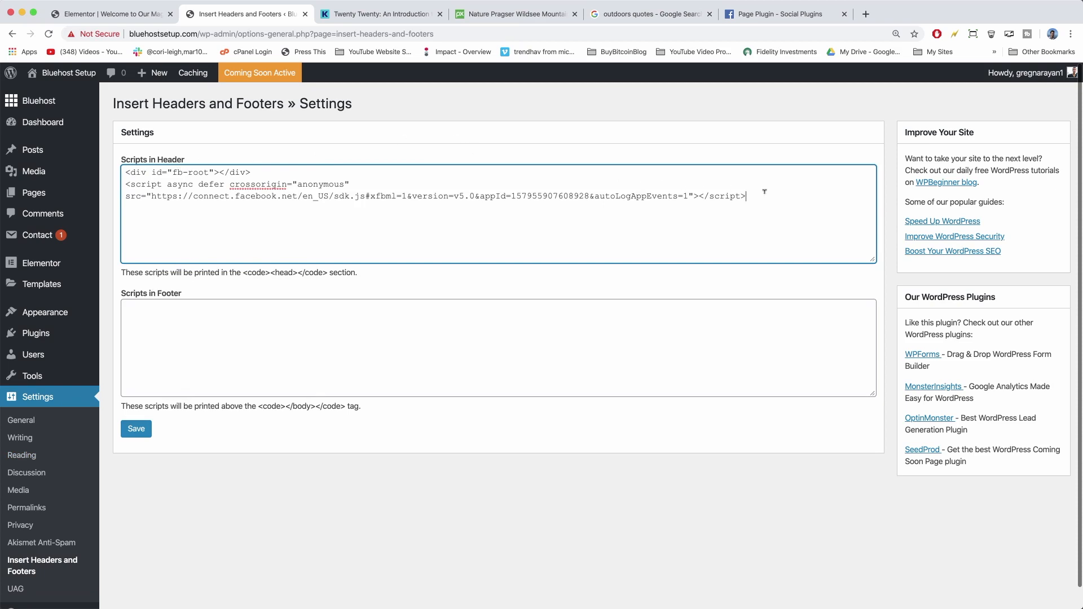
drag(768, 196, 136, 167)
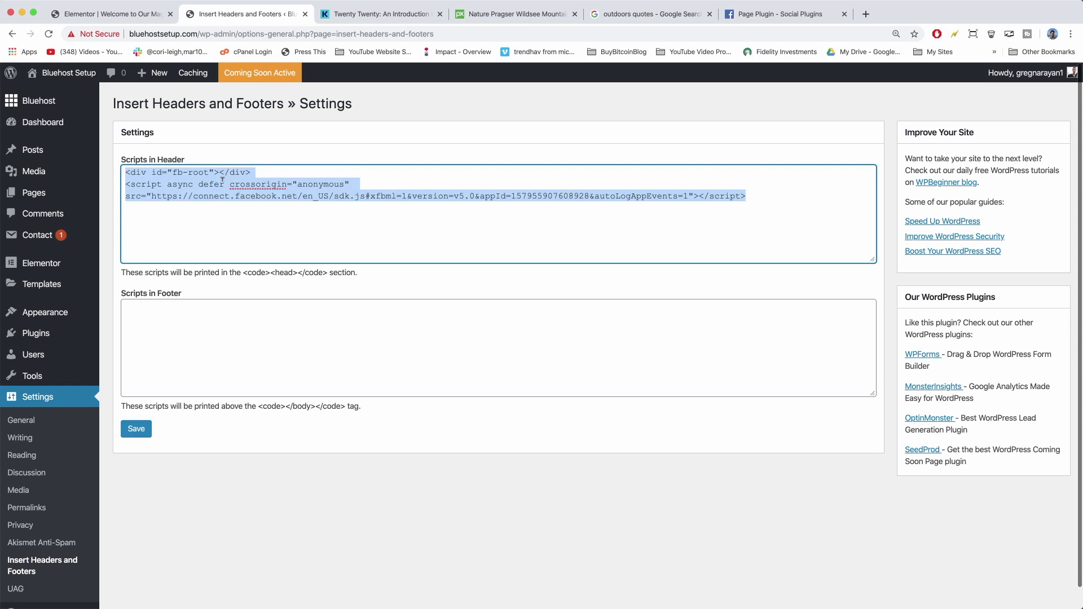
click(136, 428)
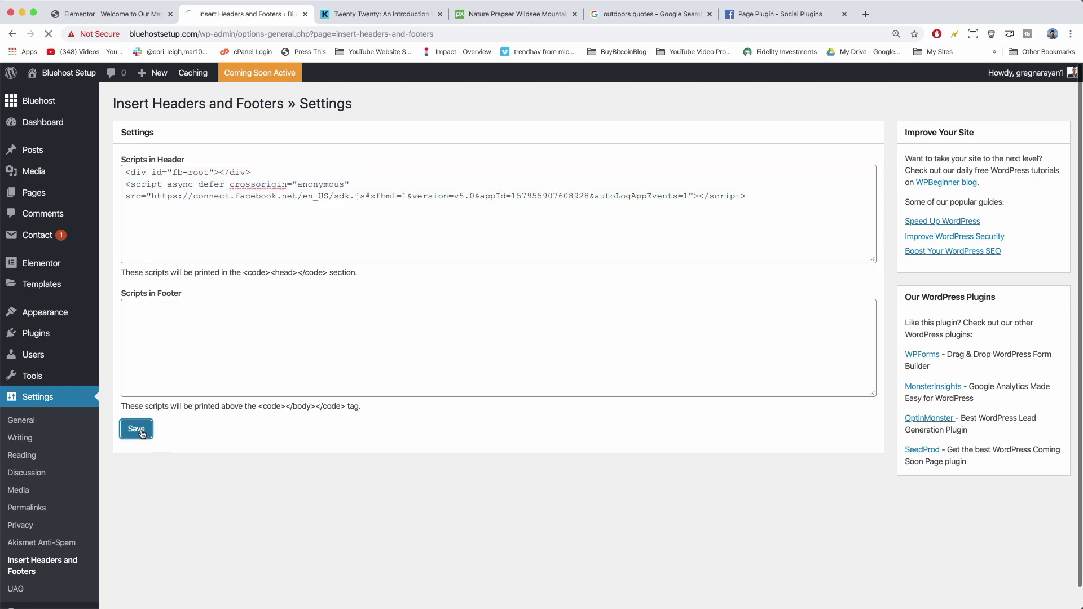
Copy the Step 3 Page Plugin embed code from the Facebook for Developers page.
click(782, 13)
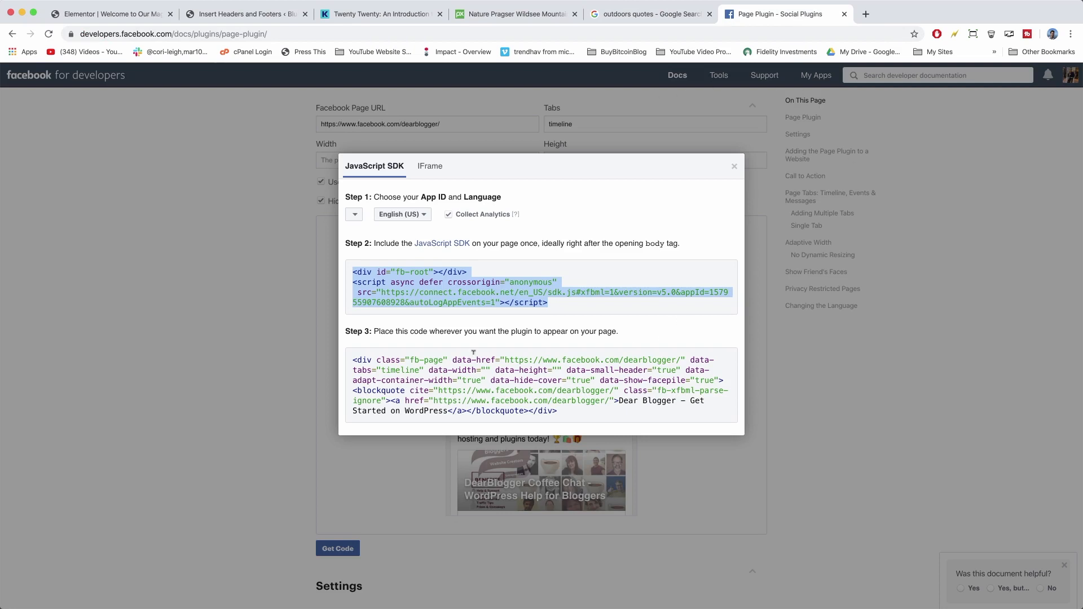
click(377, 379)
click(383, 373)
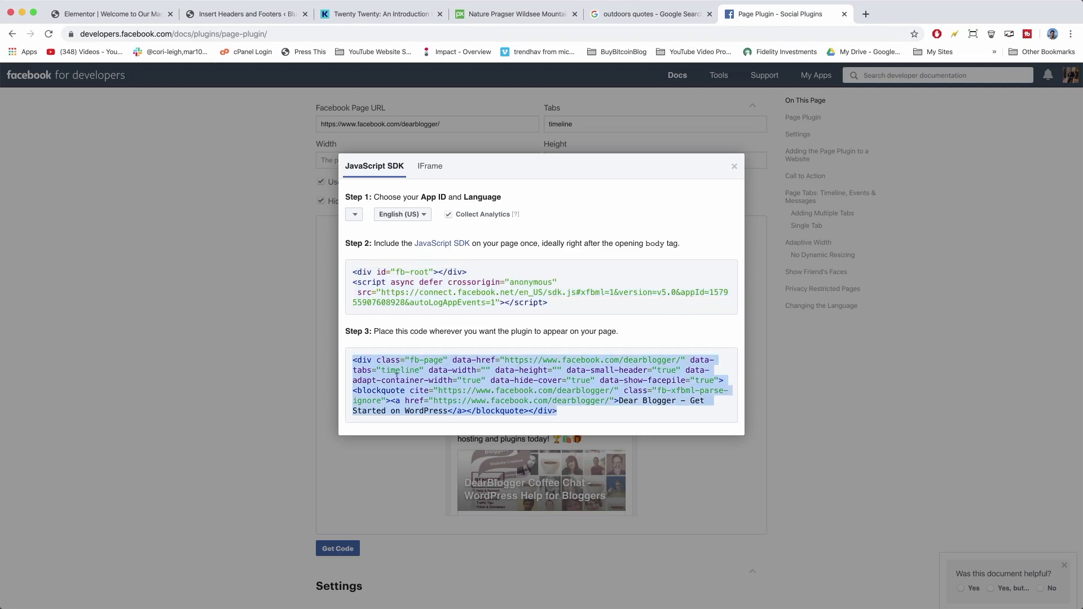
right_click(397, 374)
click(417, 402)
Add a single-column section below the tutorial video and drop a Text Editor widget into it.
click(110, 13)
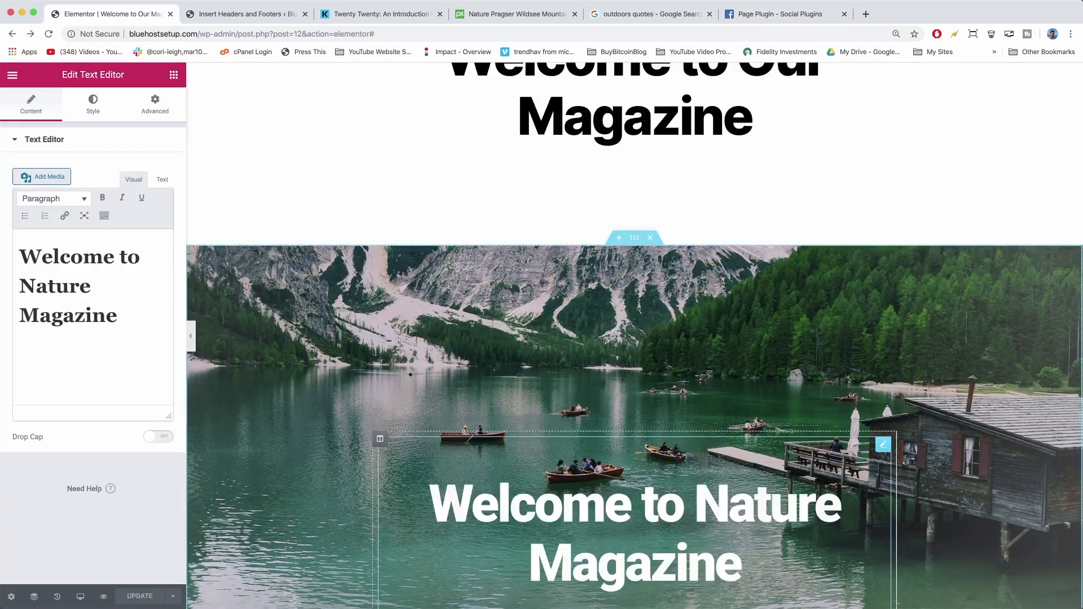
scroll(457, 302, up, 4)
scroll(452, 289, down, 9)
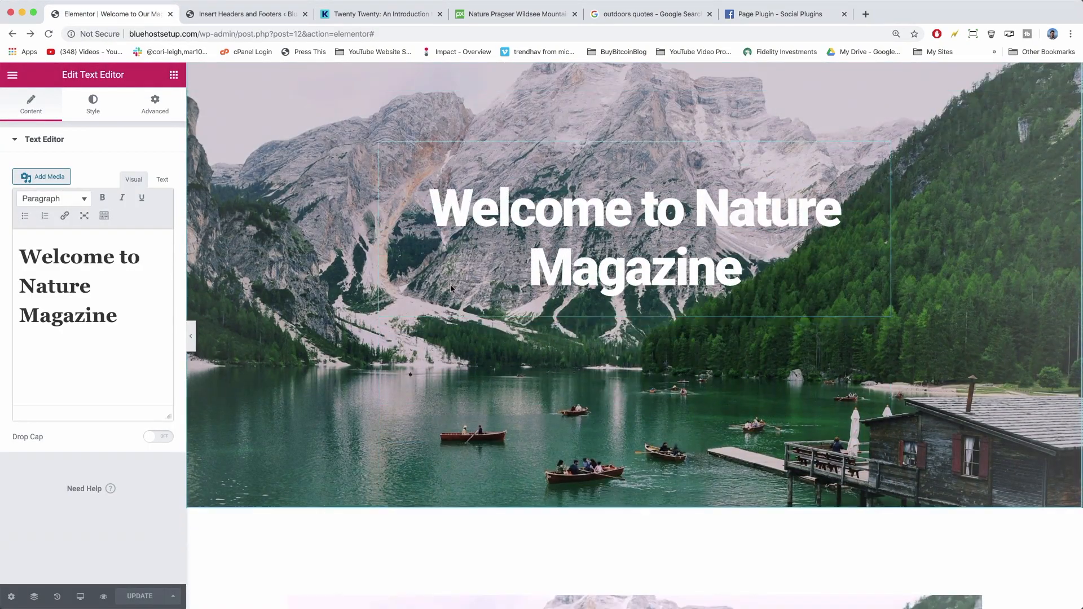
scroll(451, 289, down, 5)
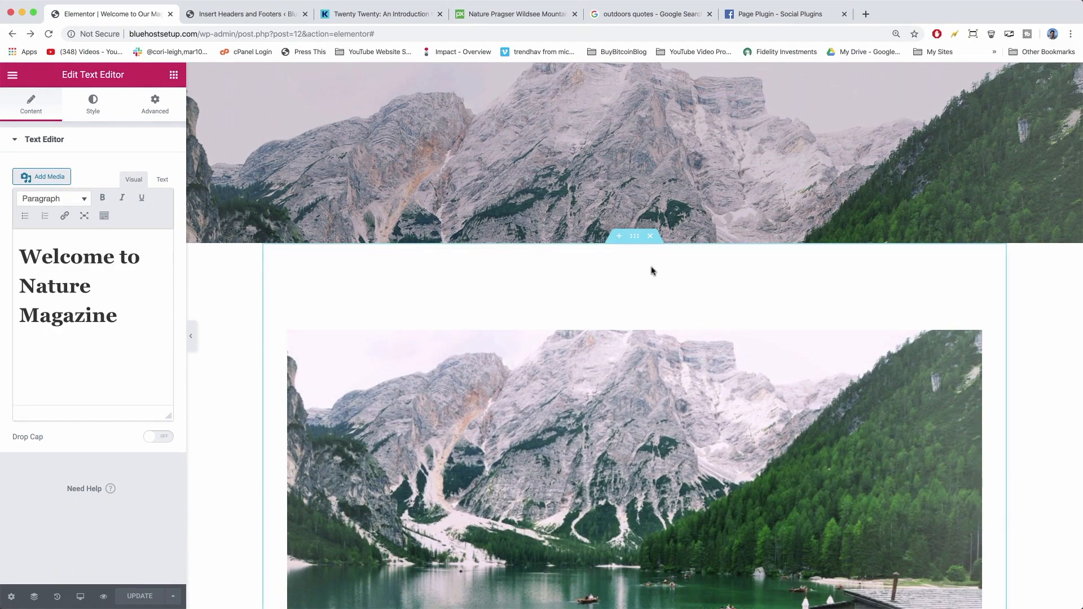
scroll(651, 271, down, 6)
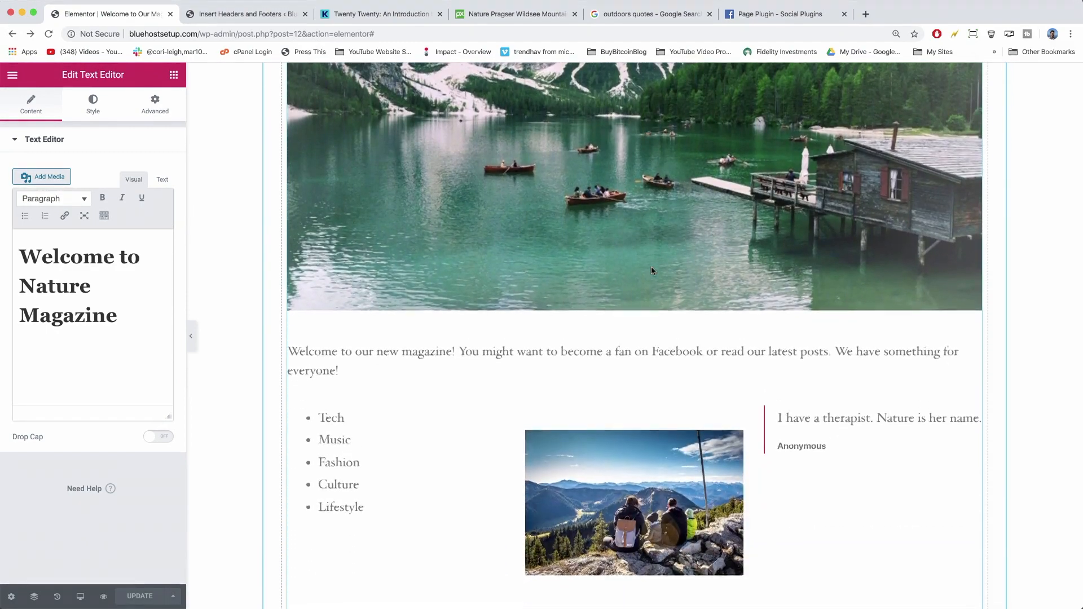
scroll(652, 271, down, 5)
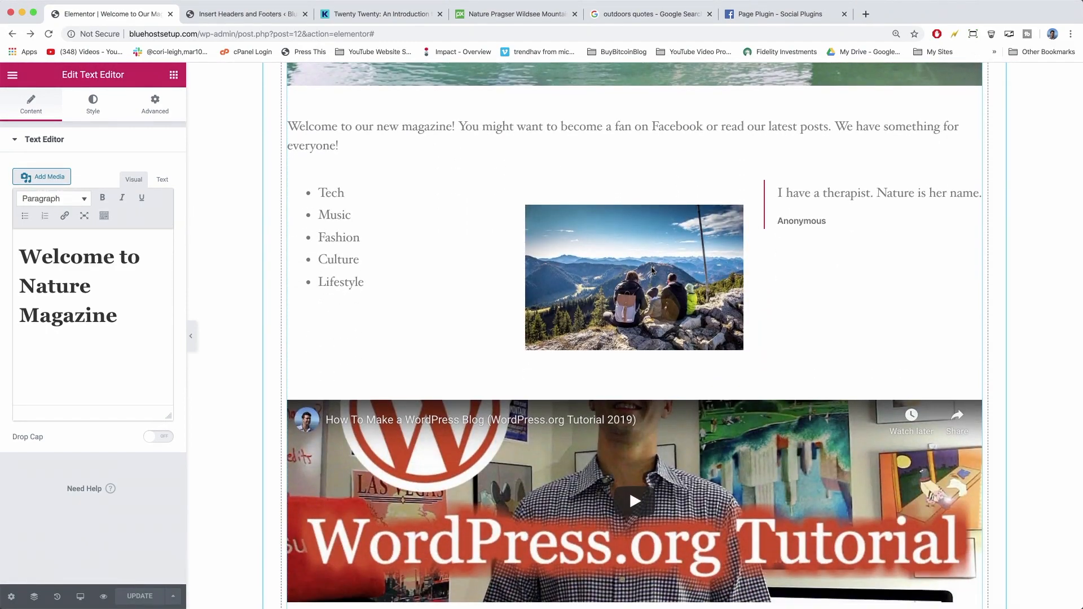
scroll(652, 271, down, 4)
scroll(638, 380, down, 2)
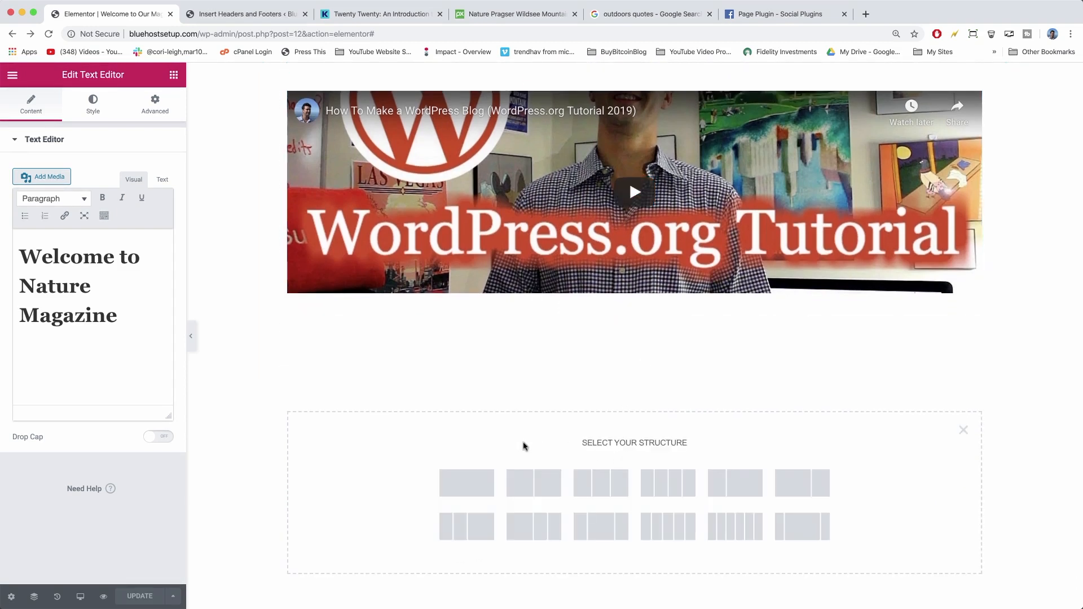
click(456, 489)
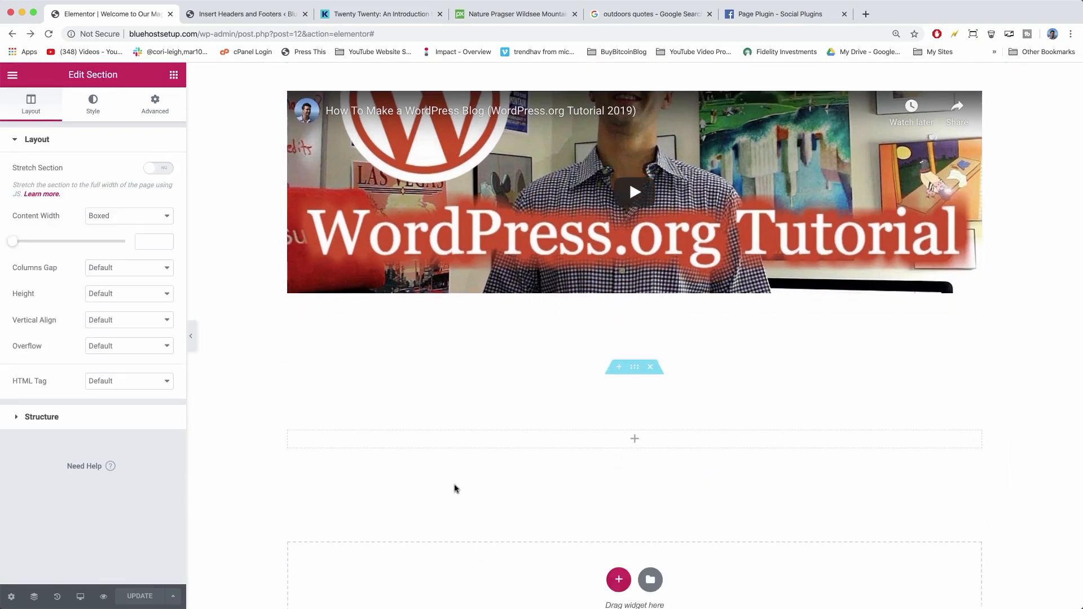
click(173, 75)
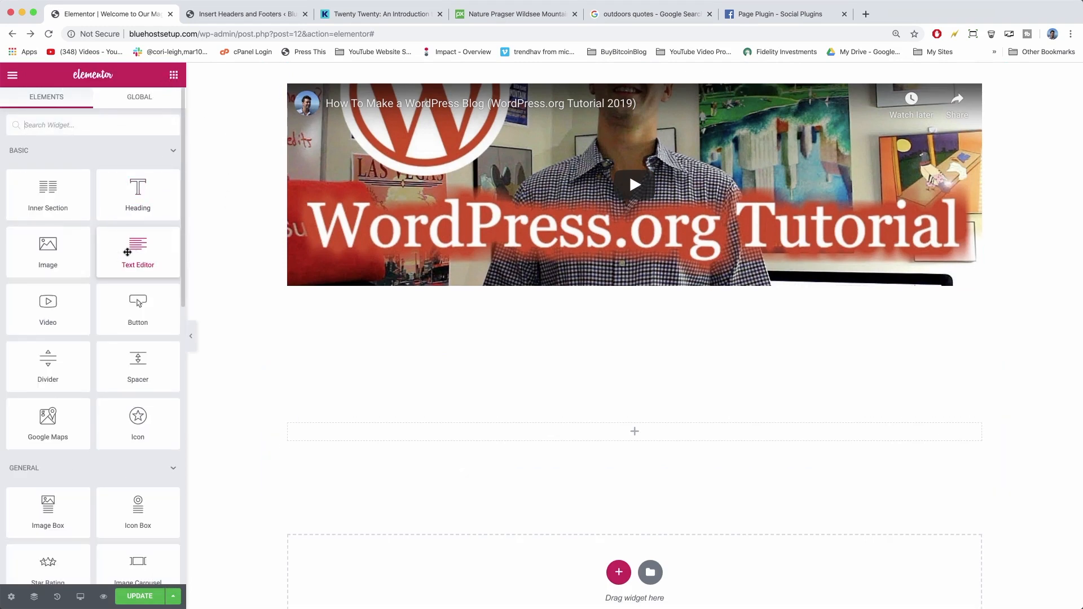
drag(126, 251, 587, 450)
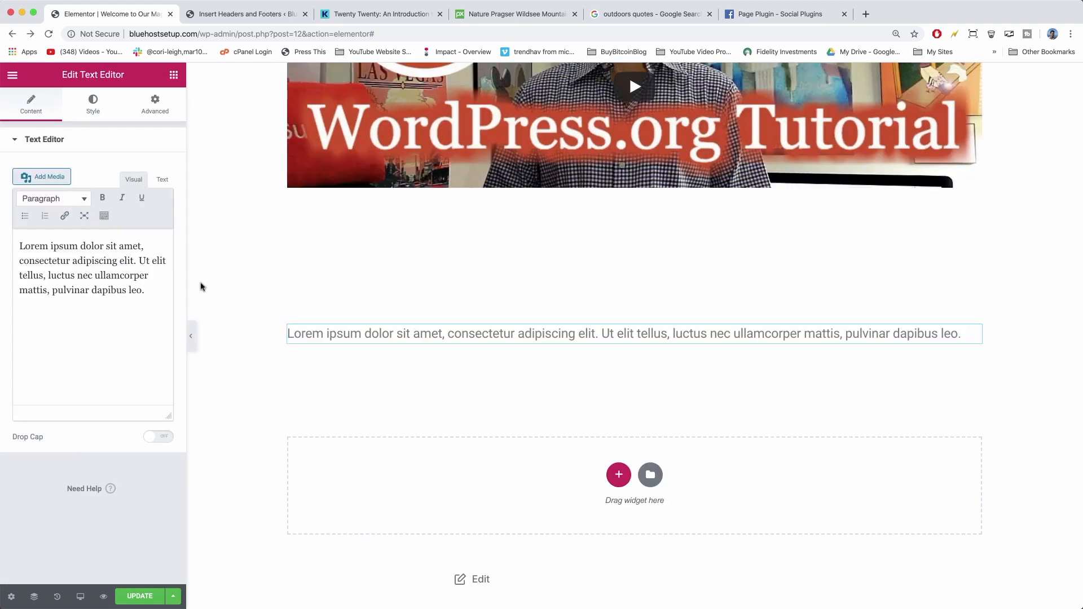
Switch the Lorem ipsum placeholder paragraph between Visual and Text views, leaving its HTML source showing.
drag(149, 288, 11, 229)
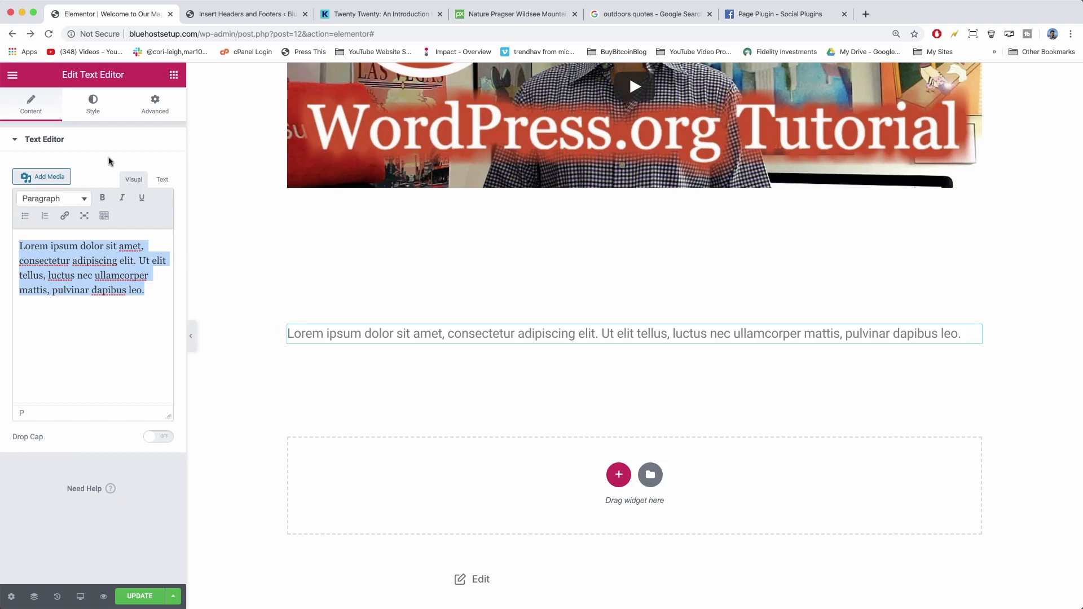
click(162, 179)
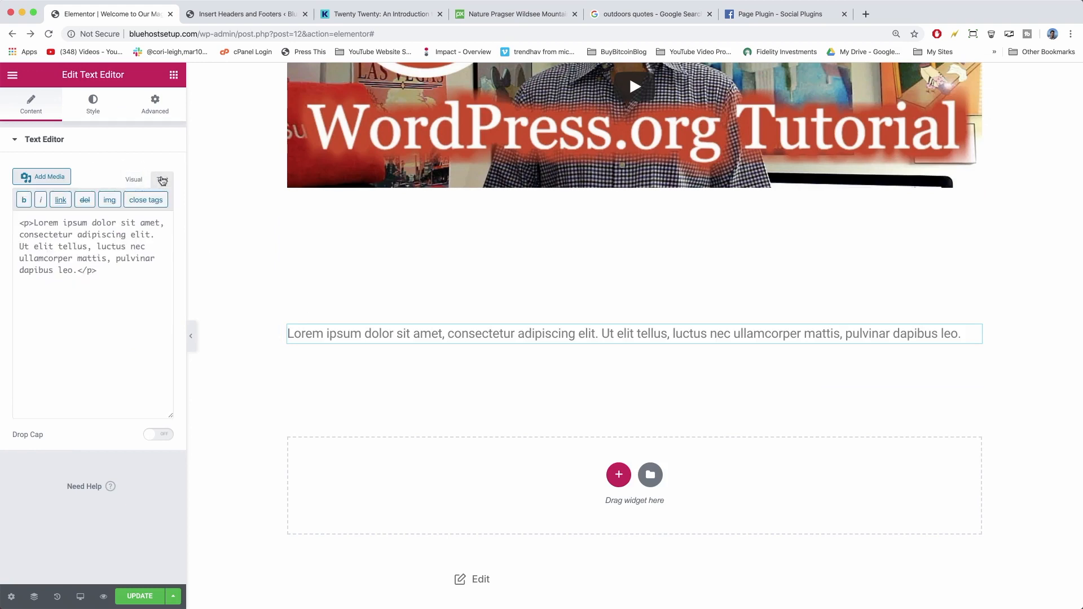
click(131, 179)
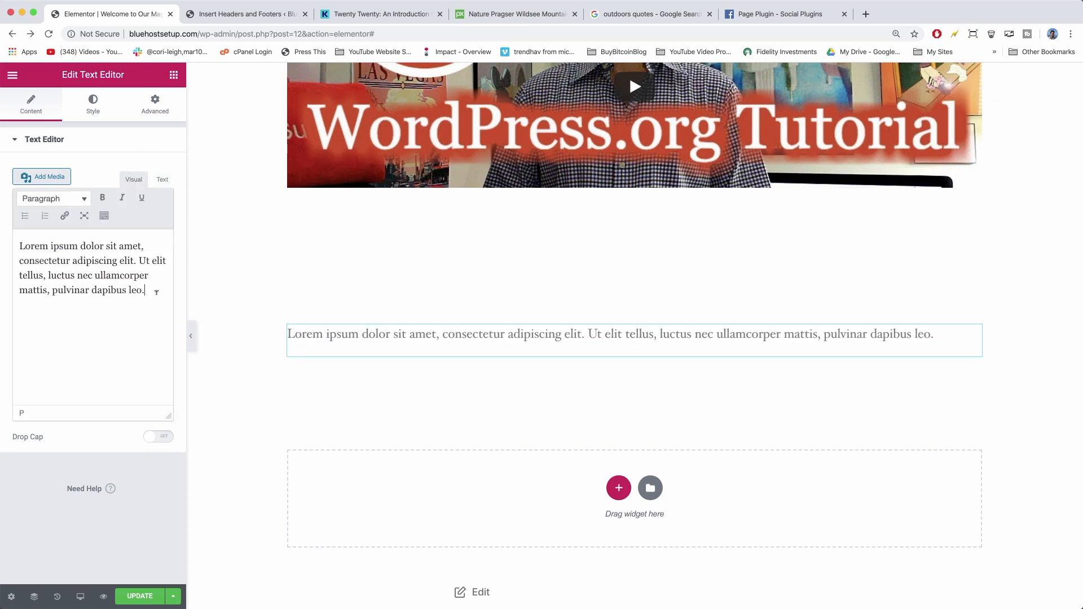
drag(156, 292, 20, 246)
click(162, 180)
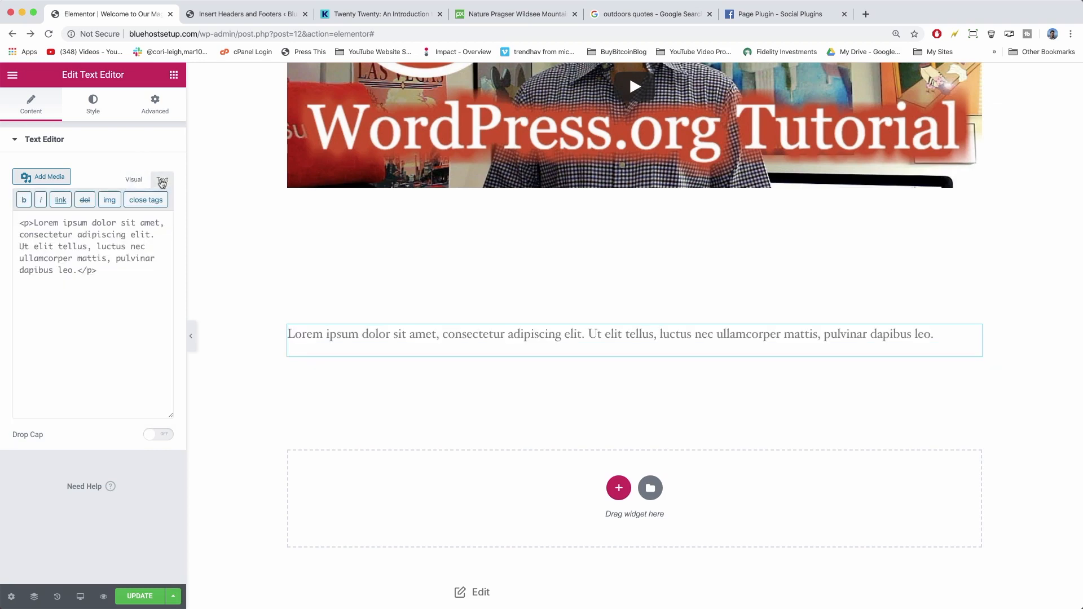
click(34, 222)
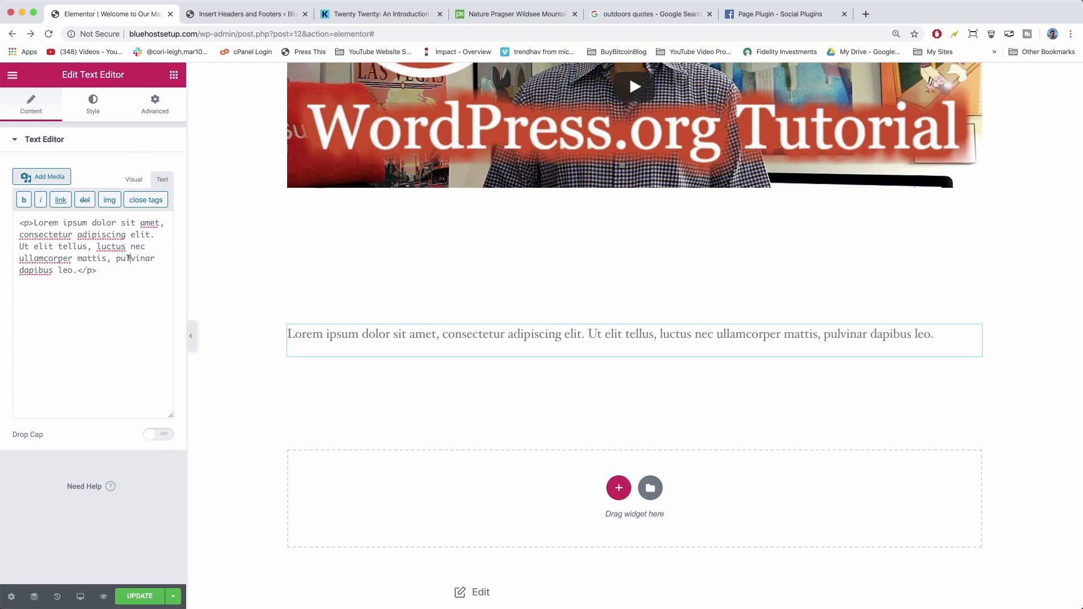
Bold the text from 'ullamcorper' to 'leo.' and check its strong tags in the source.
click(134, 180)
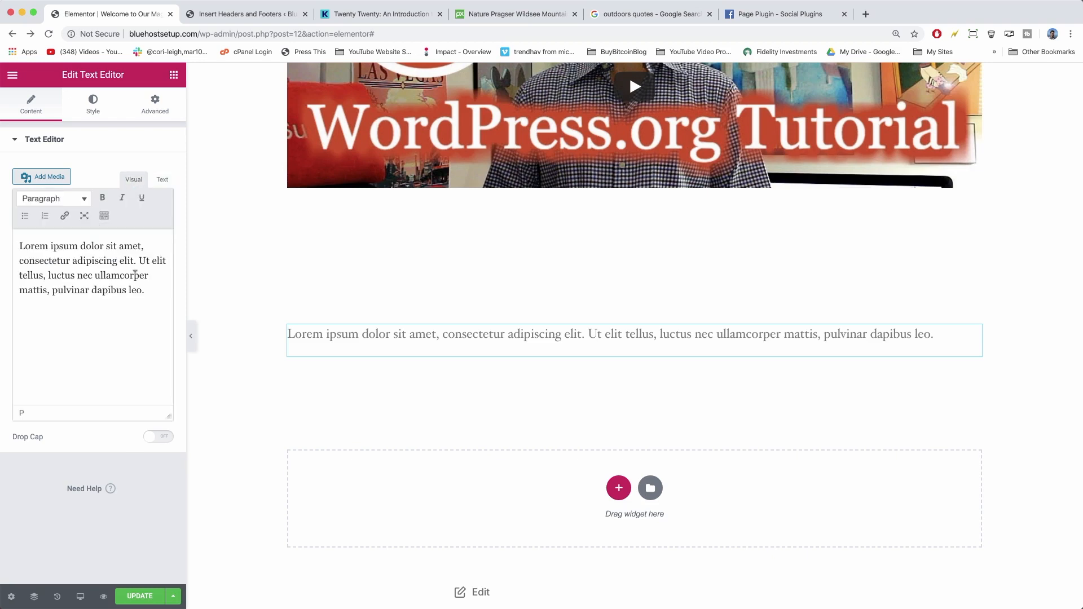
drag(145, 290, 90, 275)
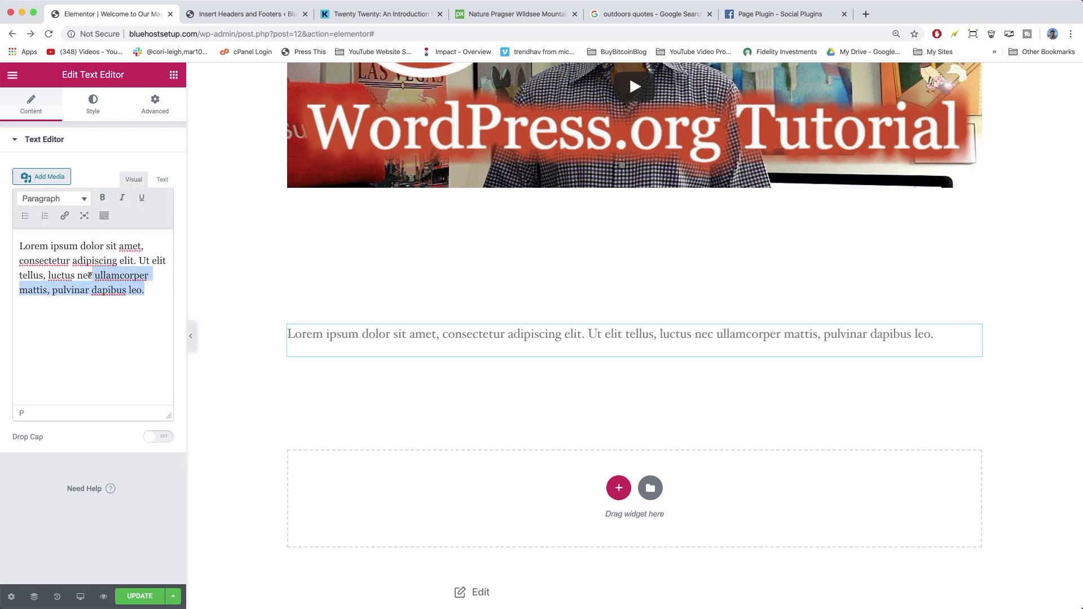
click(102, 197)
click(163, 181)
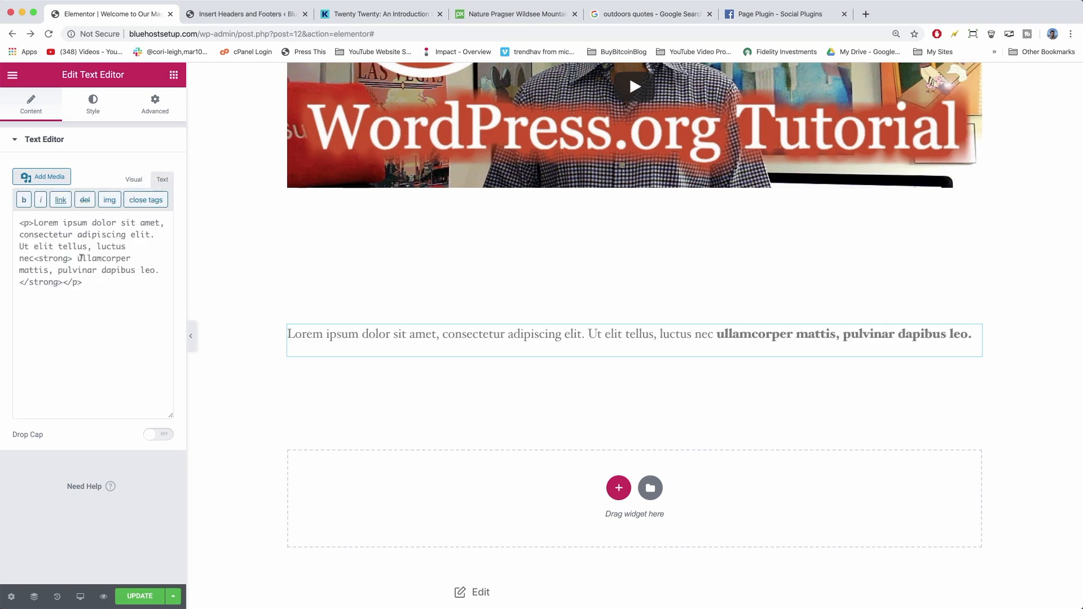
drag(34, 259, 20, 283)
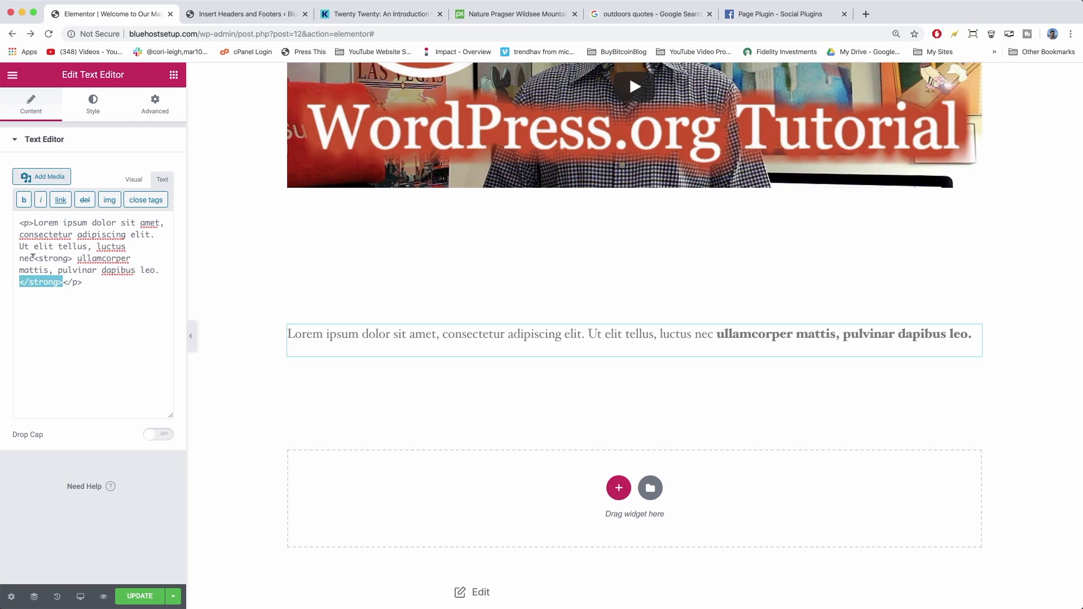
click(134, 181)
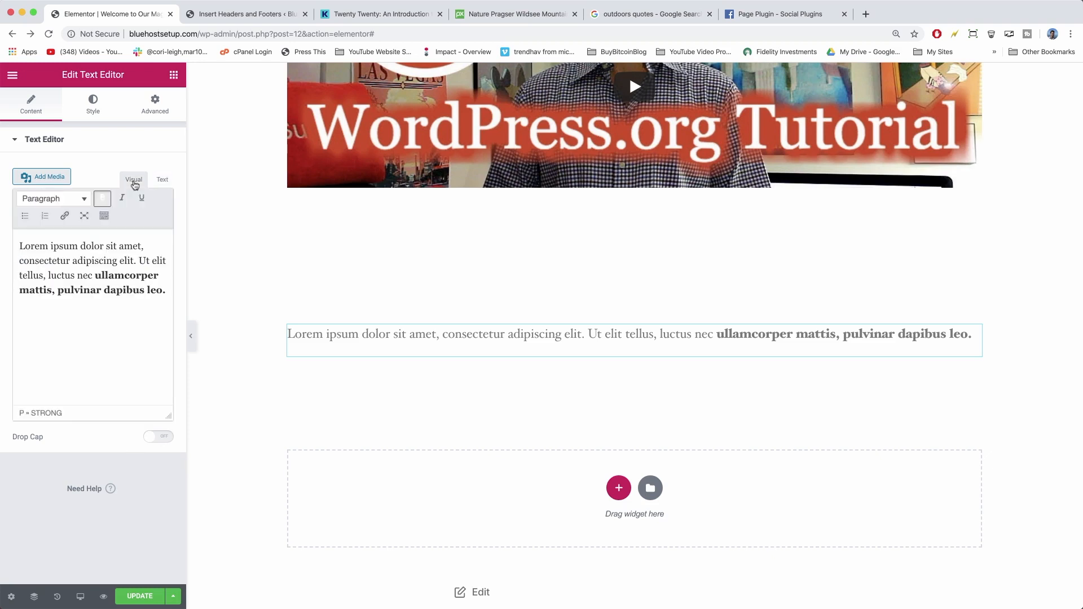
Italicise the opening 'Lorem ips' and check its em tags in the source.
drag(66, 246, 18, 246)
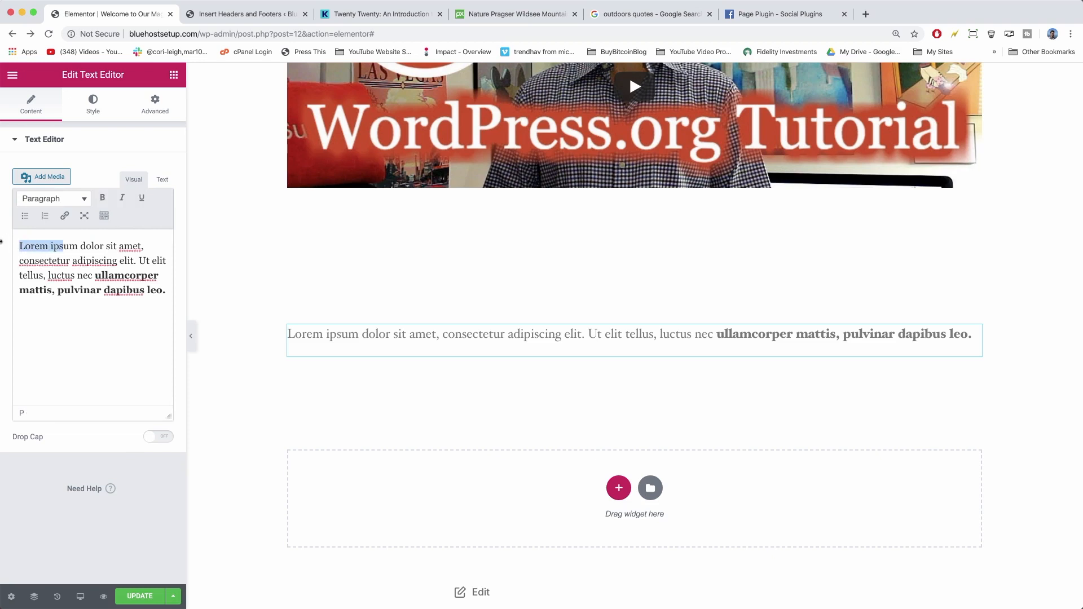
click(122, 197)
click(162, 179)
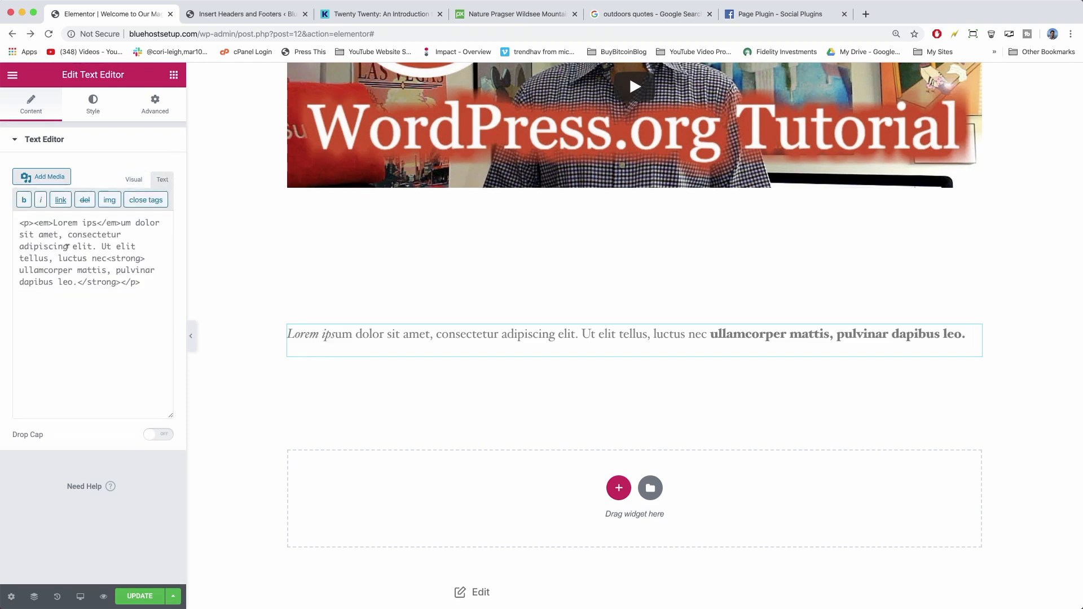
drag(34, 223, 49, 224)
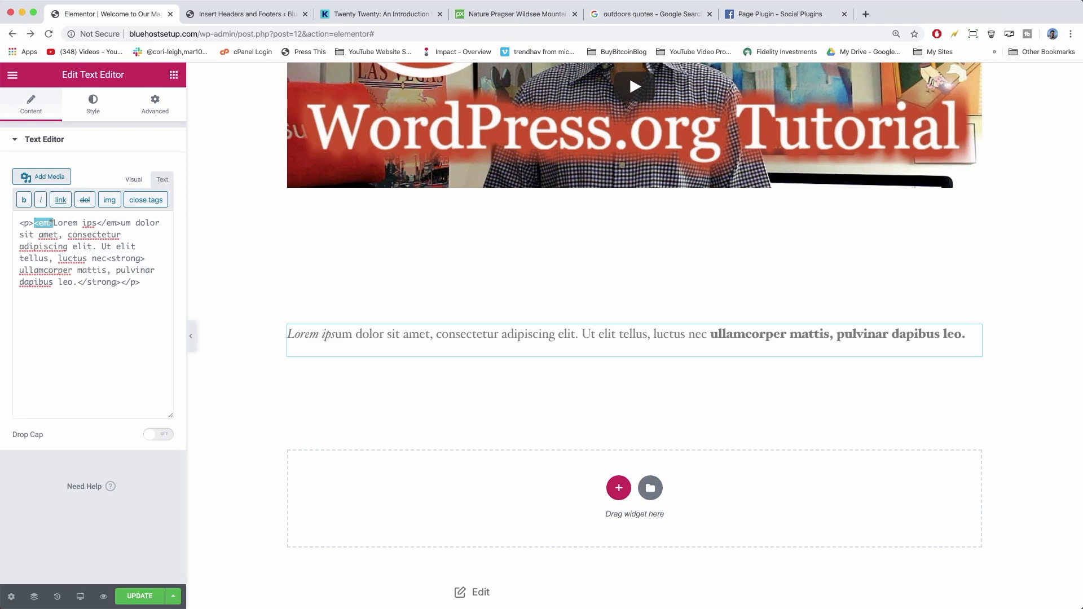
click(86, 246)
Replace the Lorem ipsum HTML with the pasted fb-page embed code and update the page.
drag(152, 281, 26, 222)
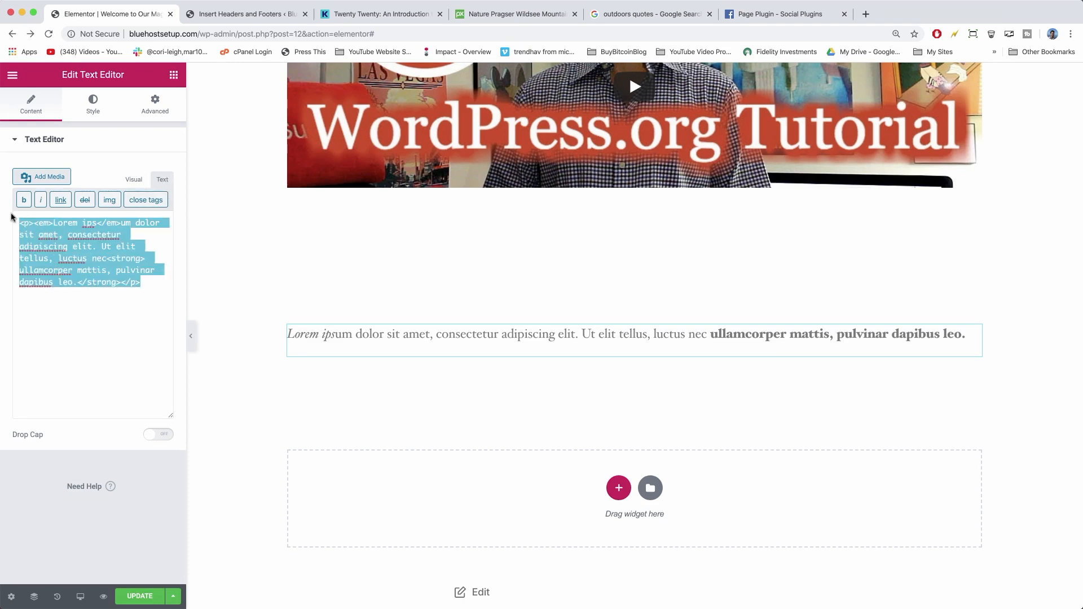
key(BackSpace)
right_click(36, 239)
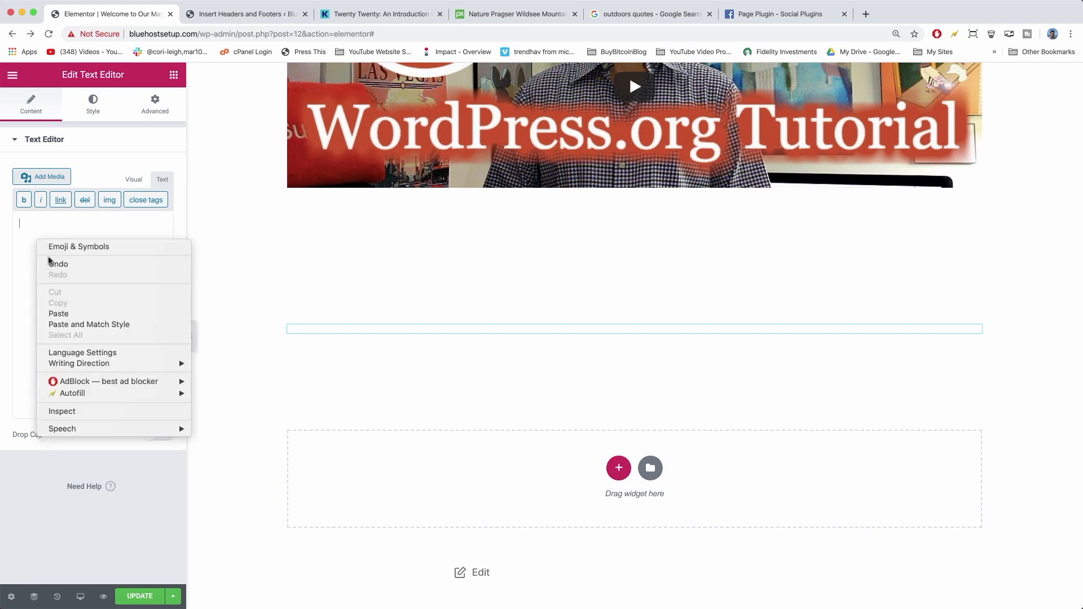
click(58, 311)
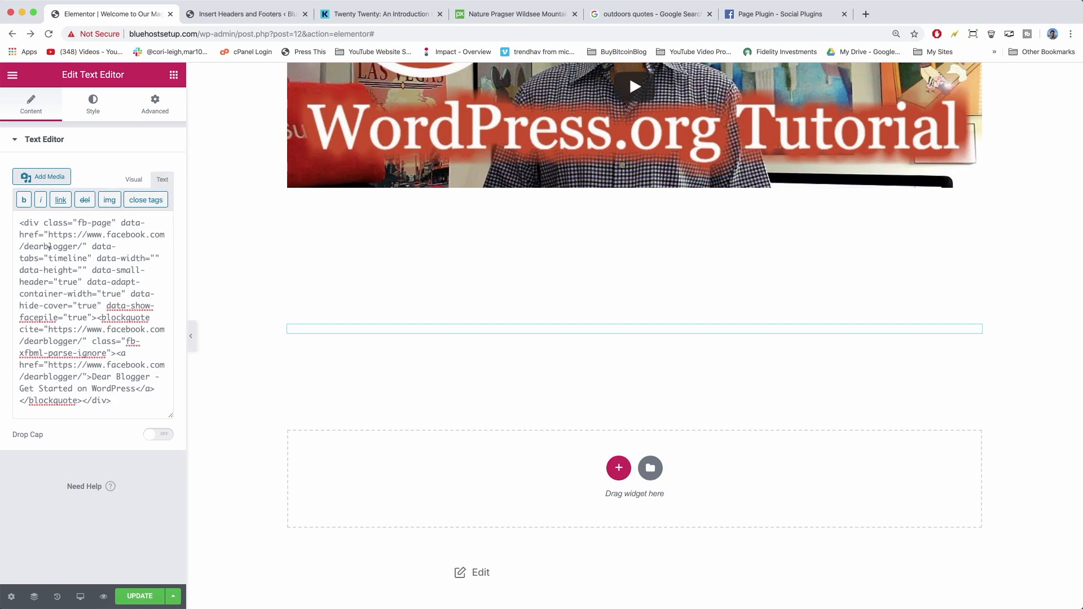
click(140, 596)
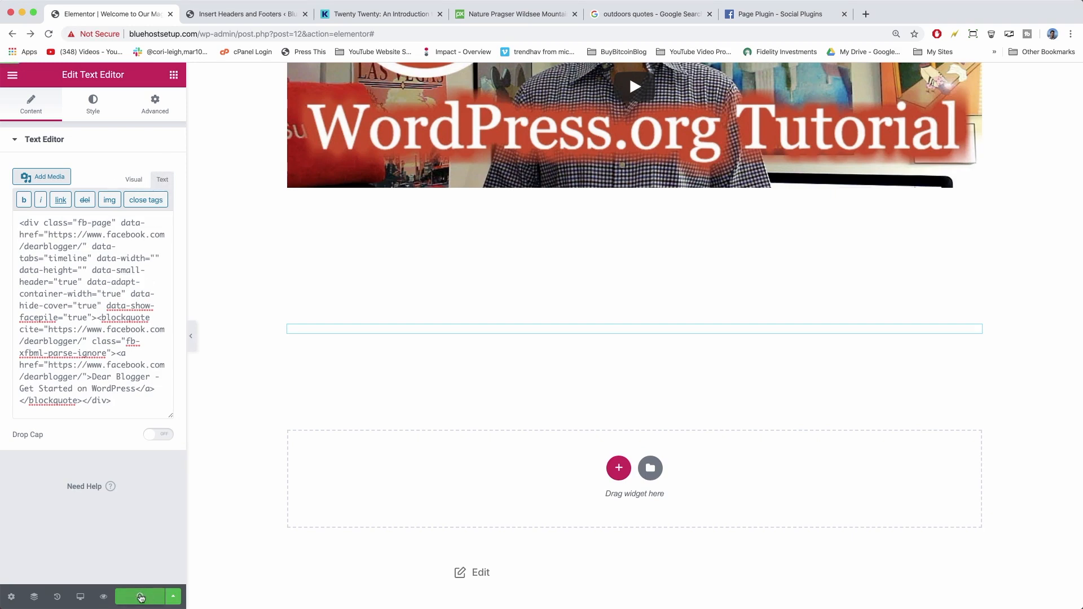
click(226, 14)
Open the live home page and reload it so the Facebook widget appears below the video.
click(71, 77)
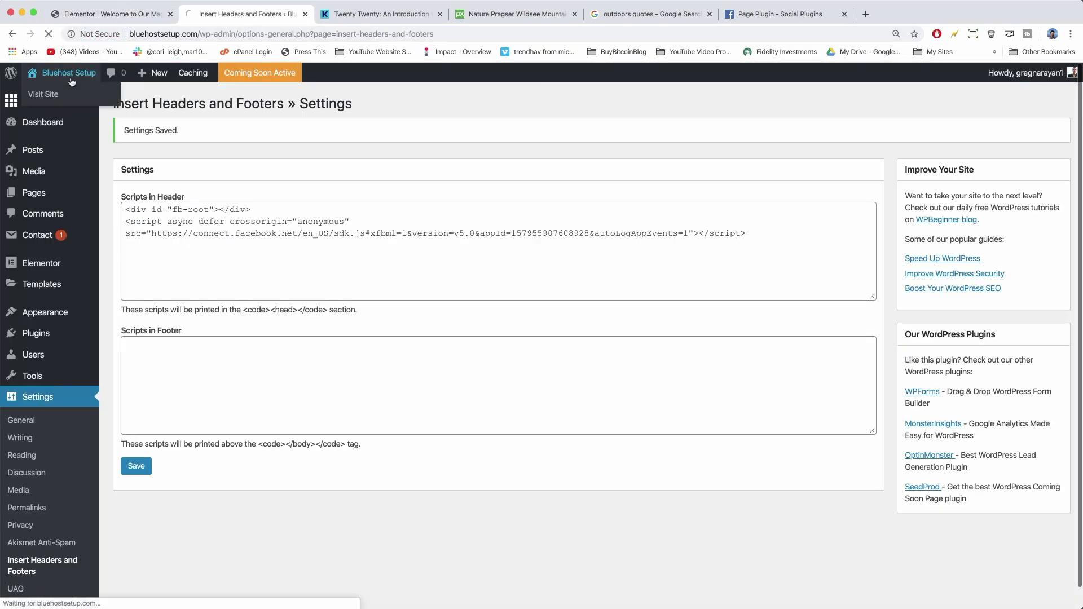
scroll(456, 336, down, 15)
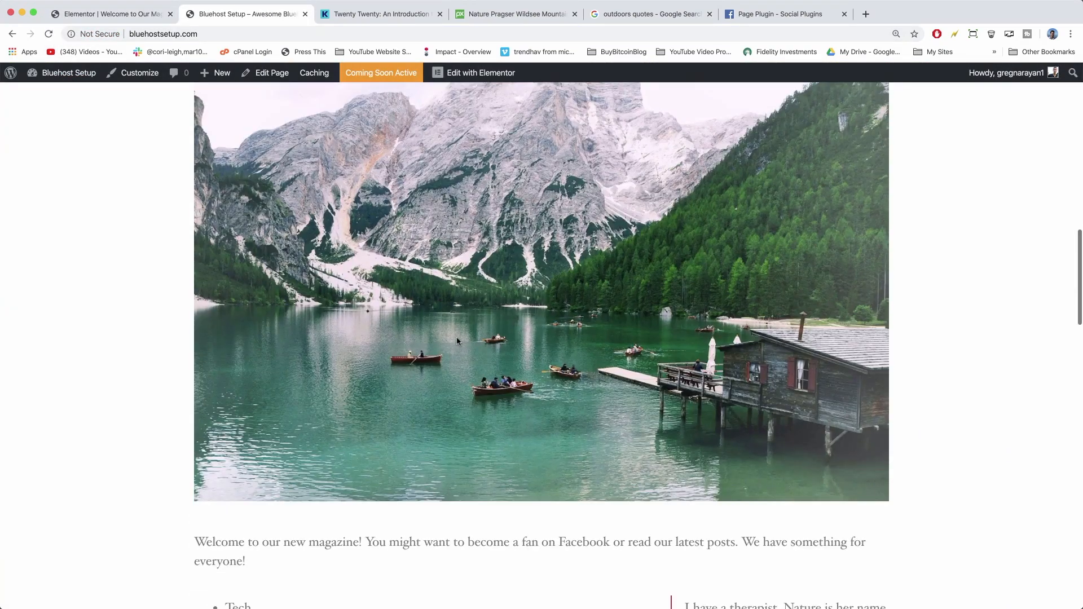
scroll(457, 342, down, 12)
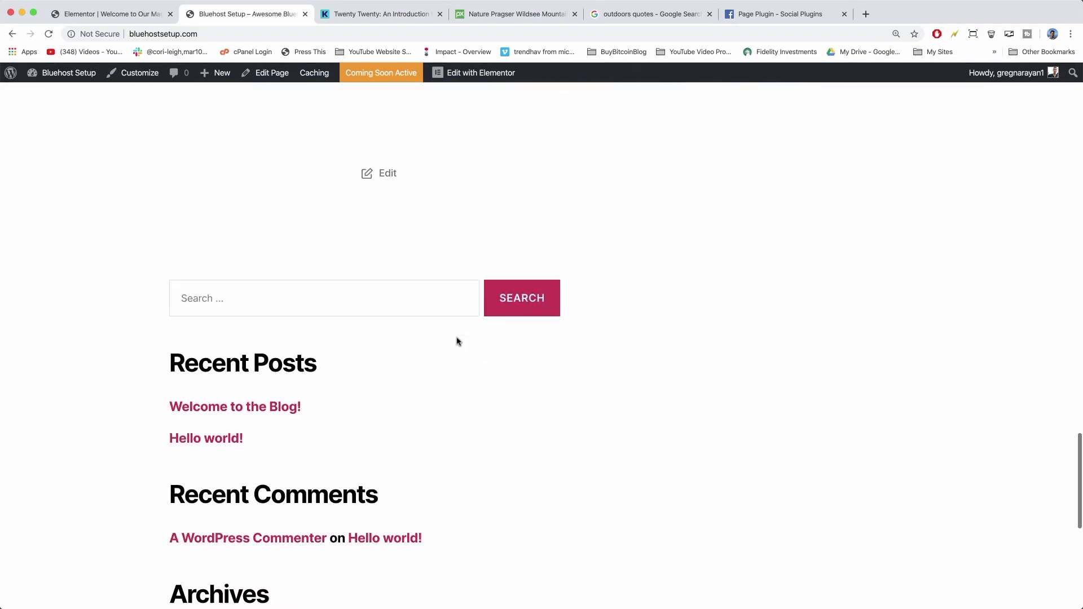
scroll(458, 342, up, 15)
scroll(304, 295, down, 6)
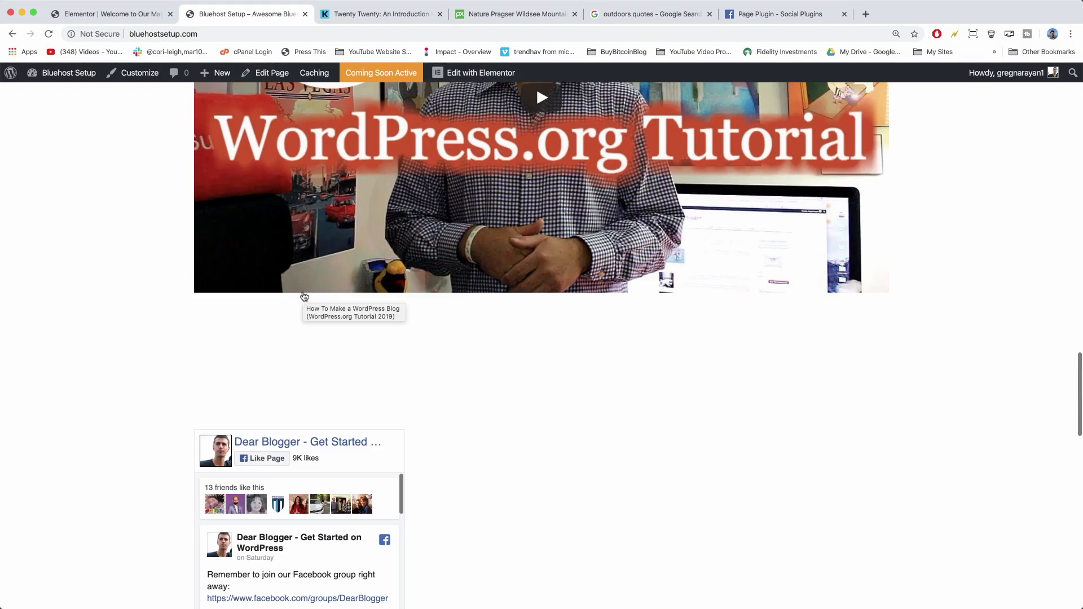
click(49, 34)
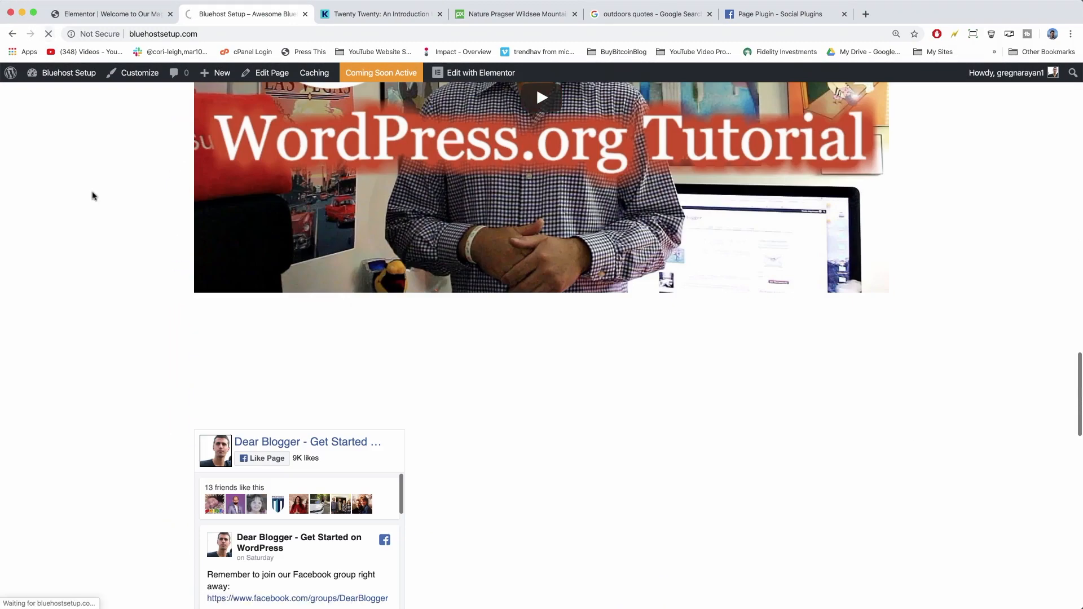
scroll(93, 196, down, 4)
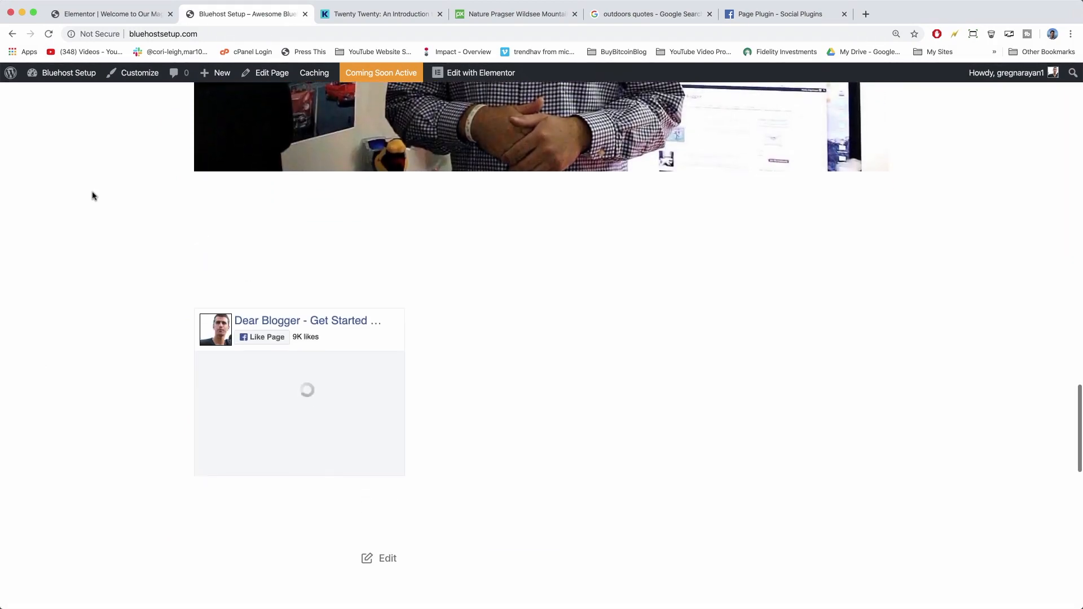
scroll(93, 196, down, 2)
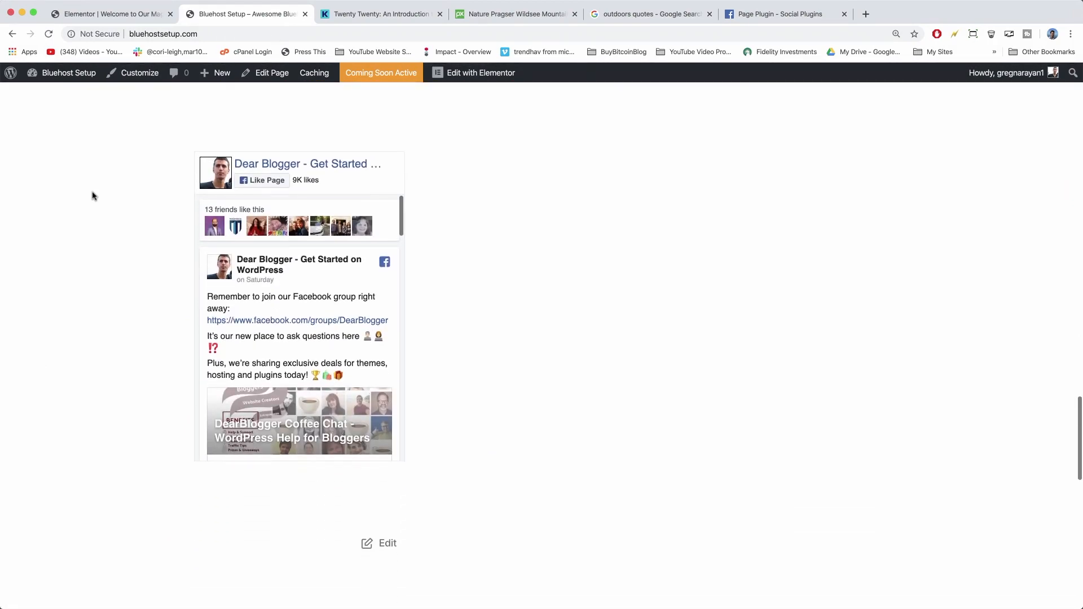
scroll(133, 291, up, 7)
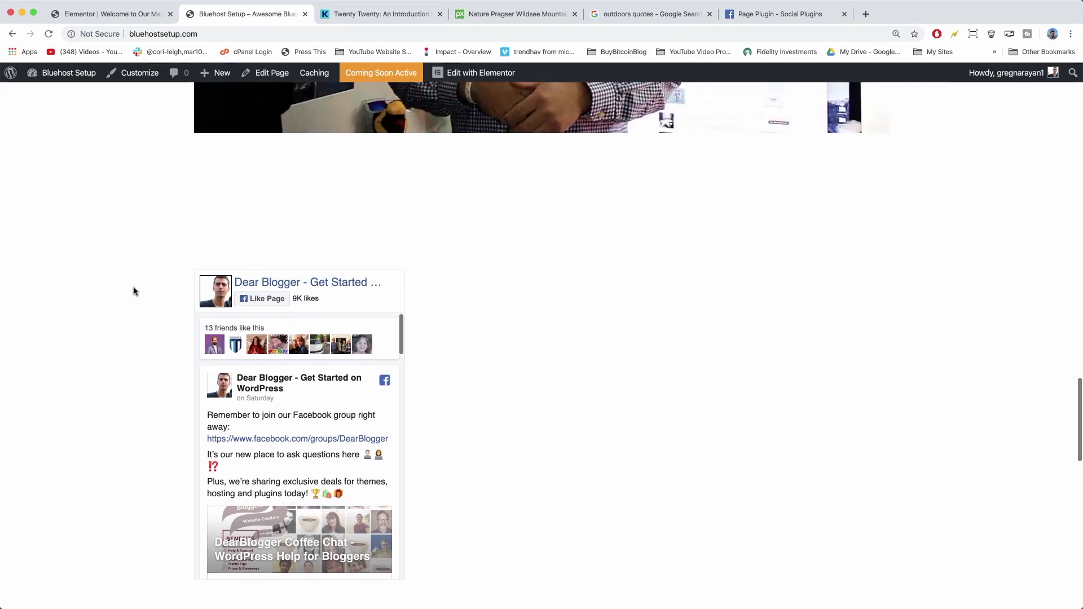
scroll(134, 291, down, 9)
scroll(133, 291, down, 1)
scroll(133, 292, up, 6)
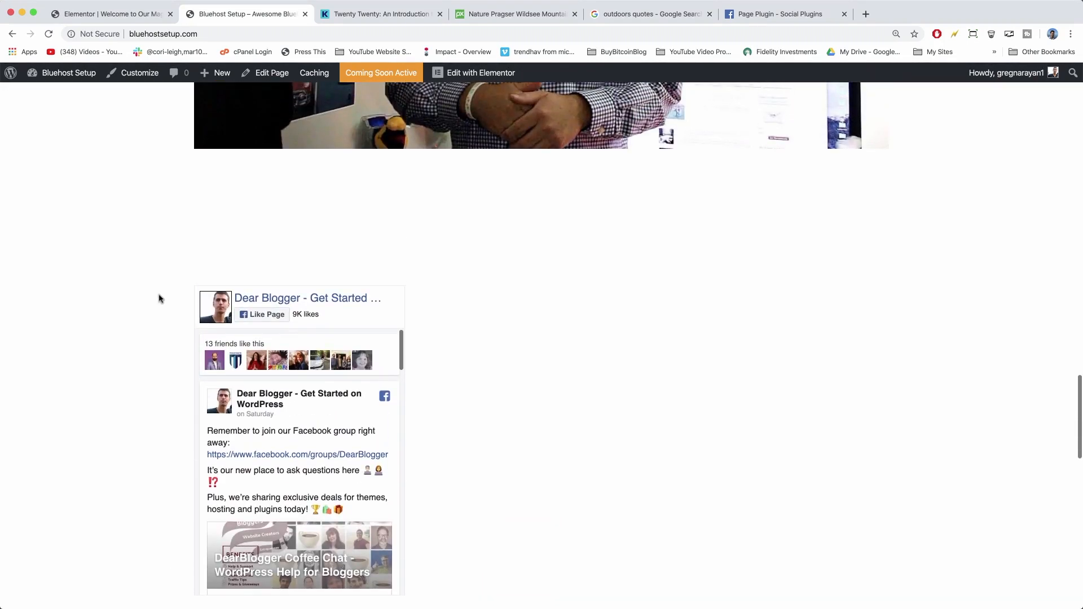
Test the widget's Like Page button, then close the popup without liking.
click(242, 317)
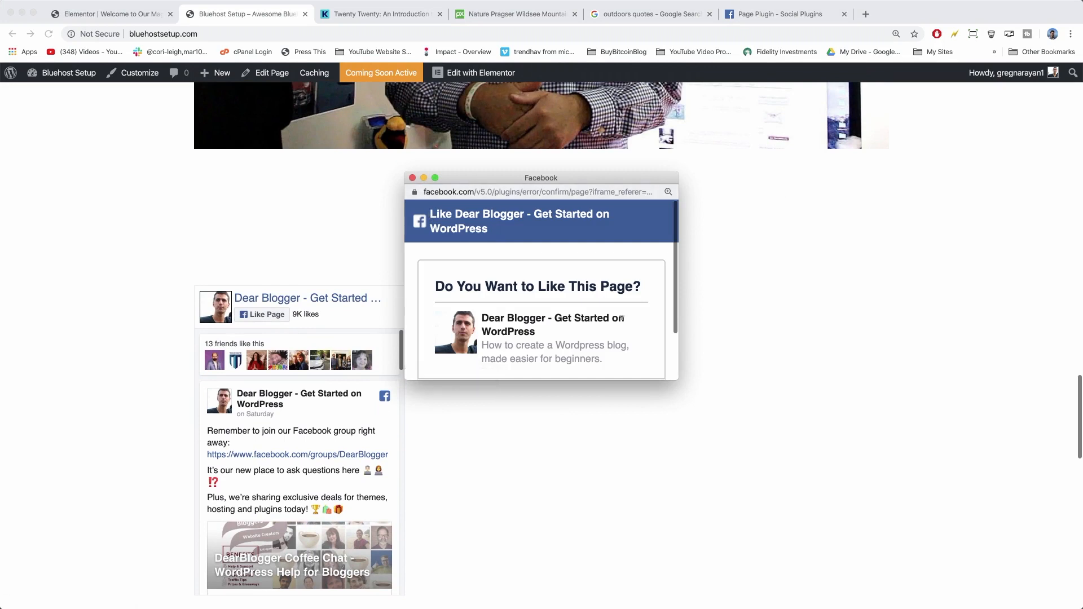
drag(674, 377, 893, 580)
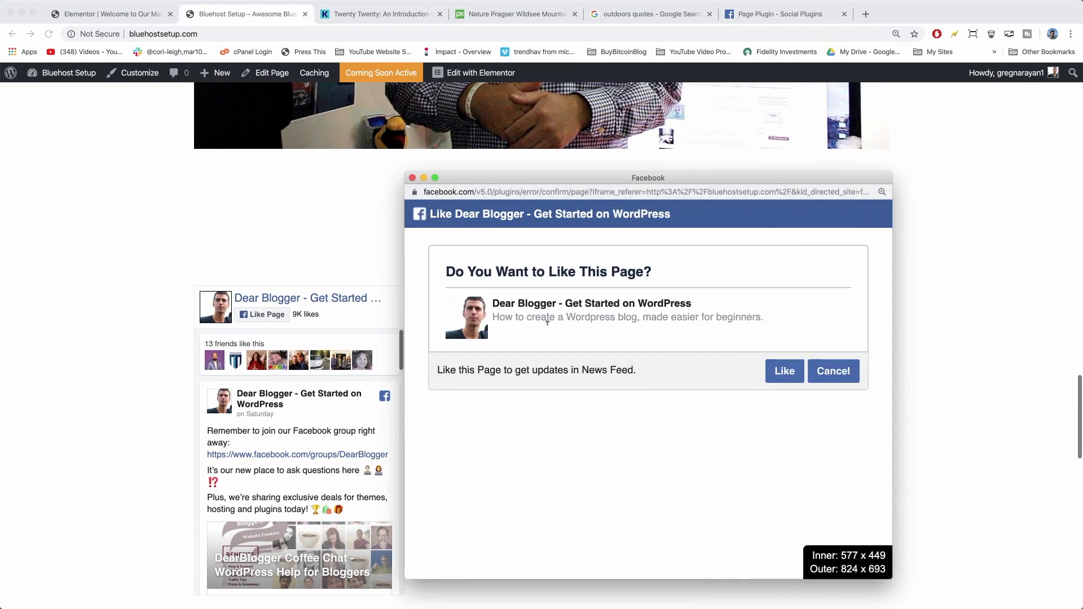
click(413, 178)
scroll(346, 423, down, 5)
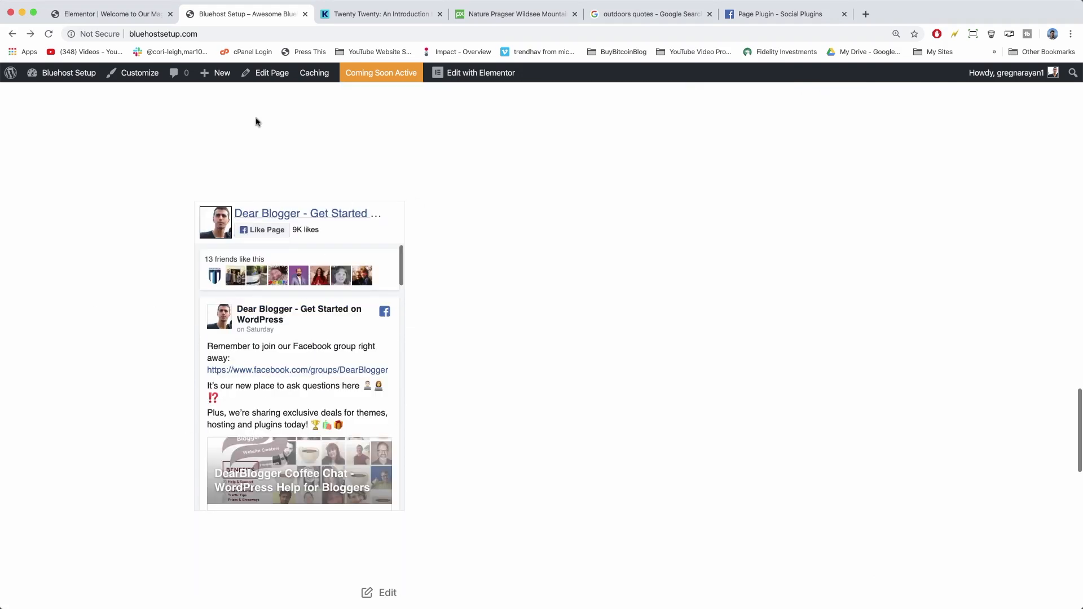
Wrap the Facebook widget's embed HTML in <center> and </center> tags and update the page.
click(107, 13)
scroll(427, 151, down, 1)
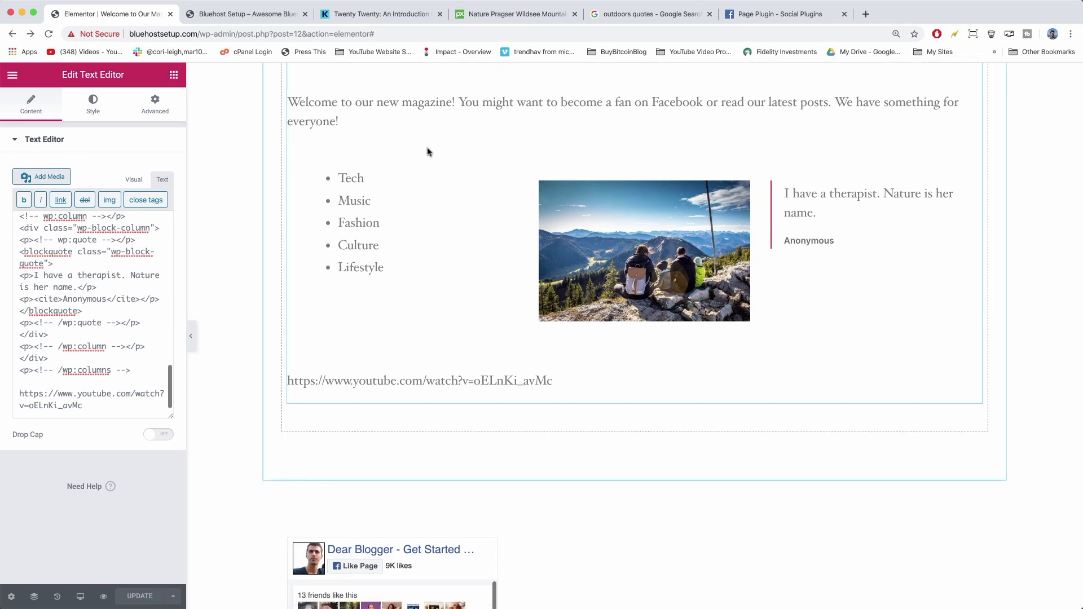
scroll(427, 152, down, 5)
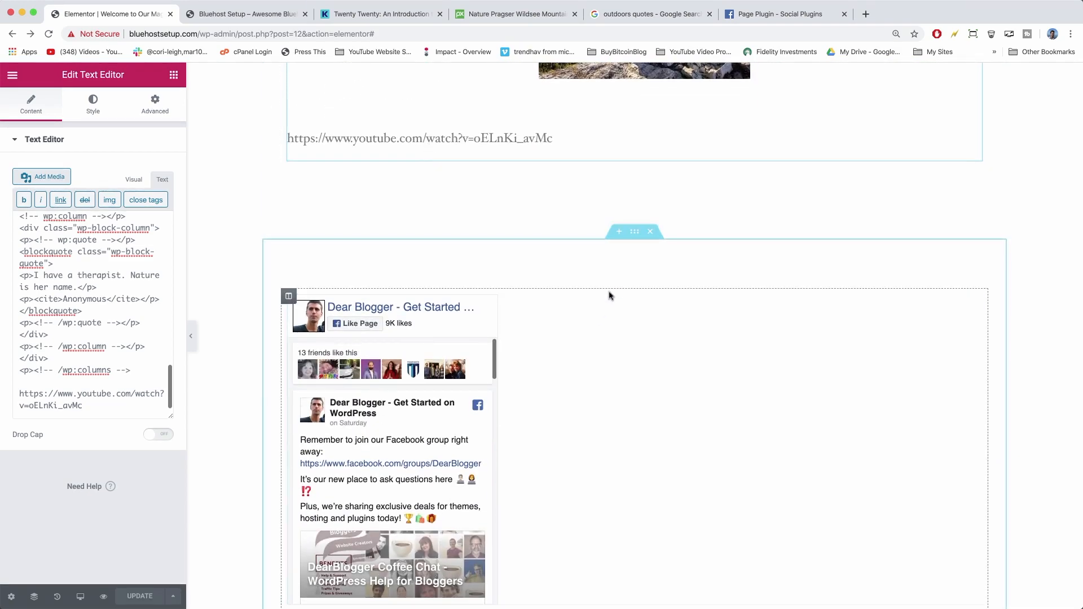
scroll(609, 296, down, 2)
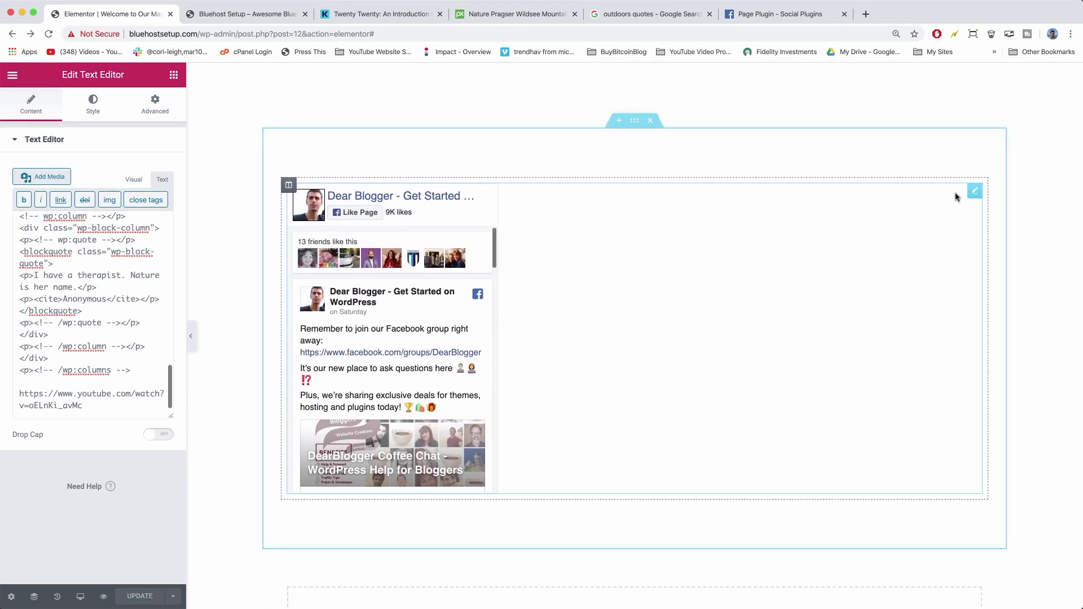
click(975, 191)
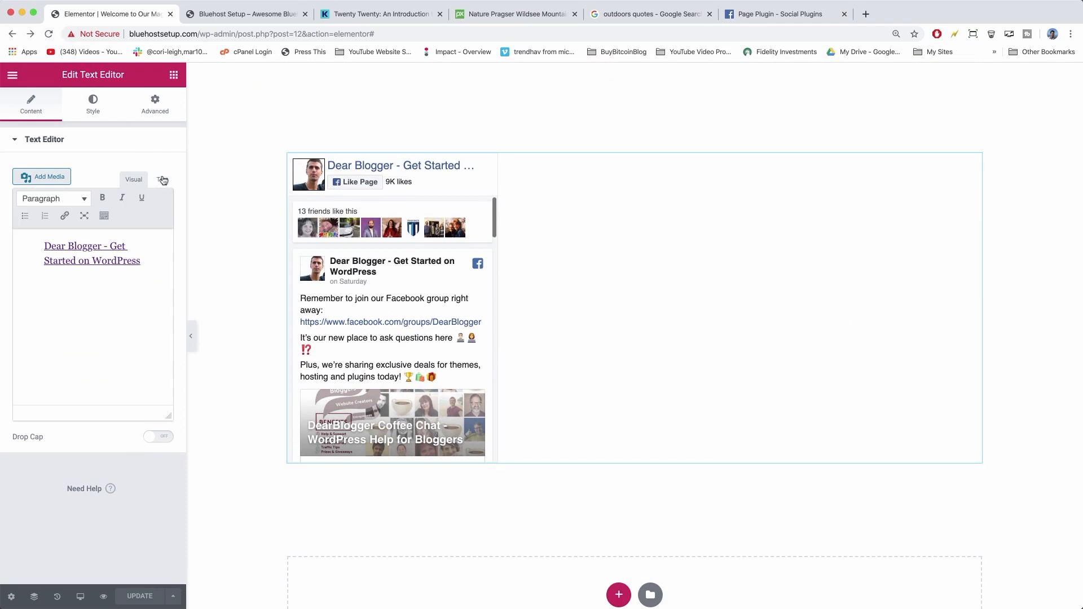
click(162, 180)
click(17, 224)
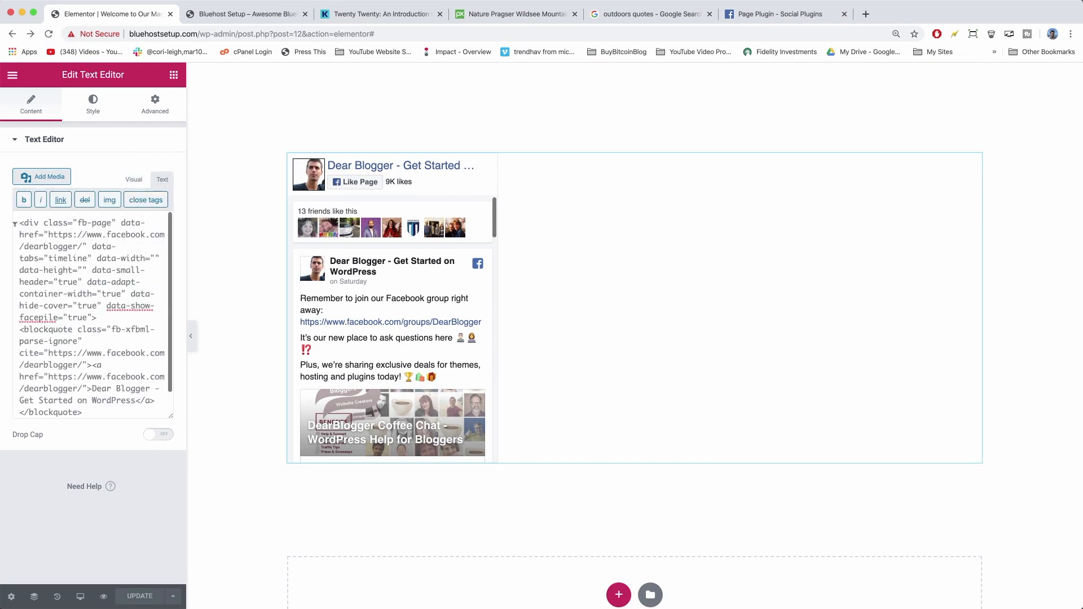
text(<center>)
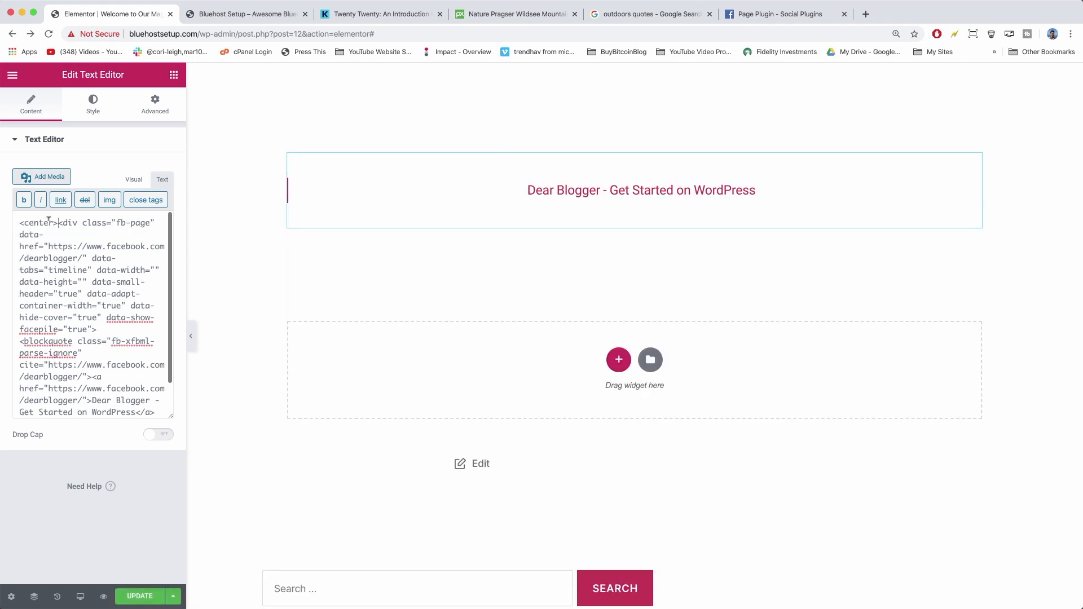
scroll(104, 282, down, 2)
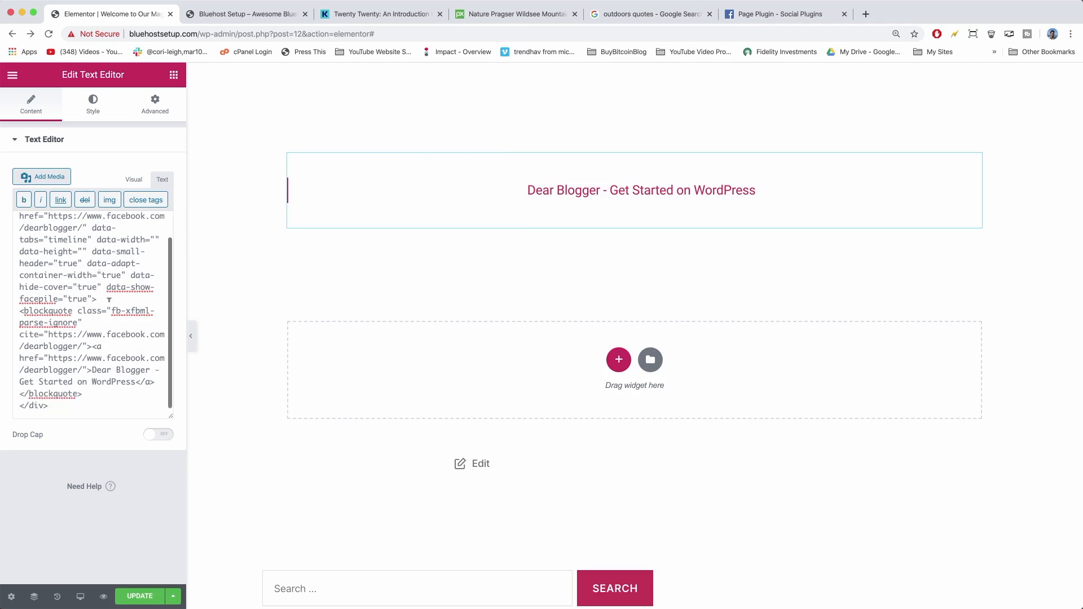
click(88, 402)
text(<)
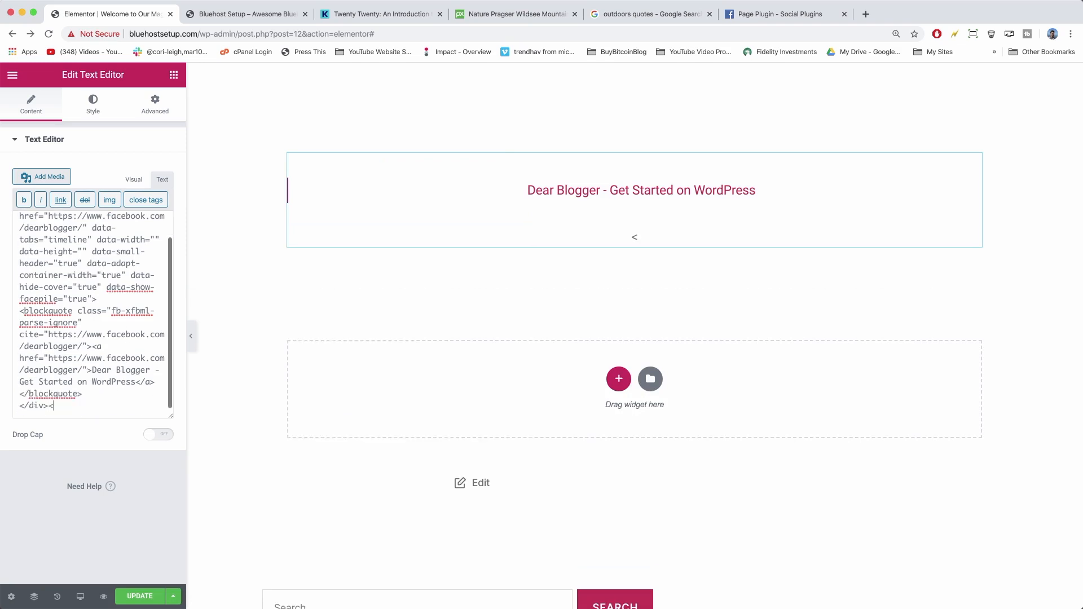
text(/center>)
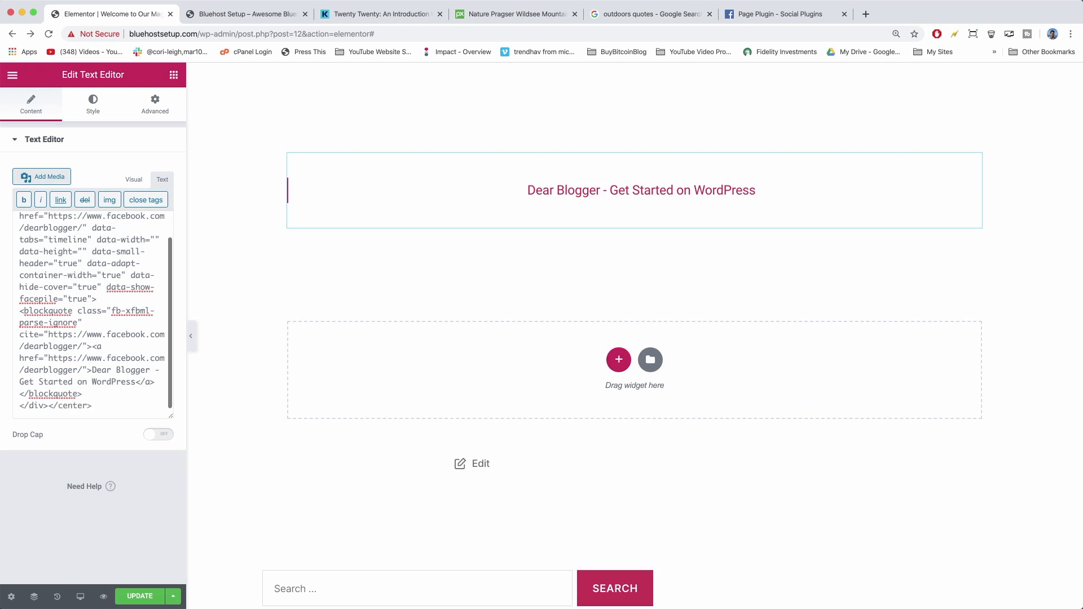
click(141, 597)
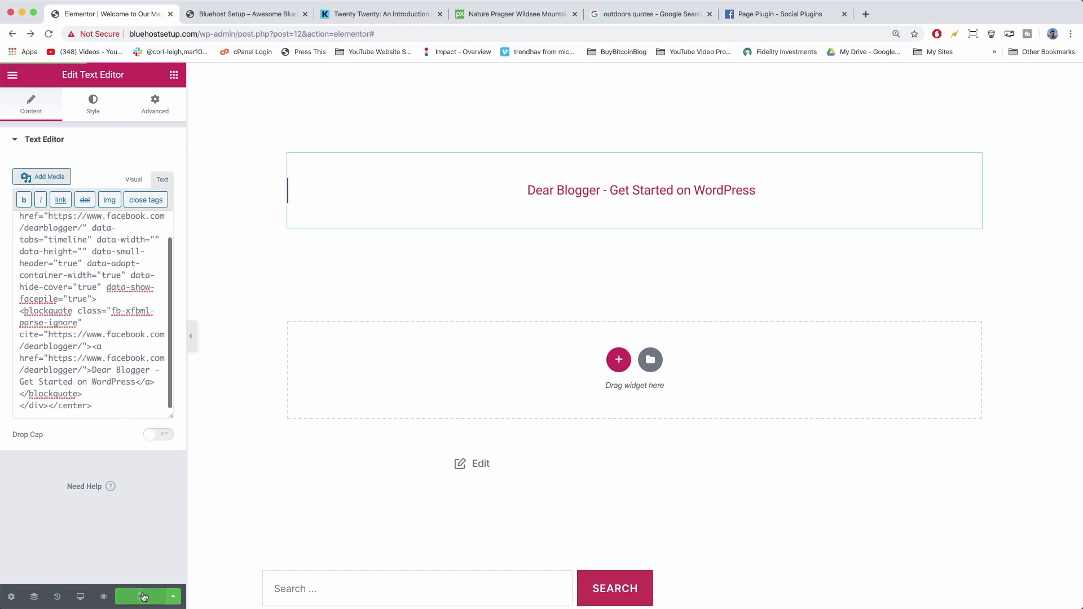
Reload the live home page and scroll to the centred Facebook feed above Recent Posts, Archives and Meta.
click(243, 14)
click(49, 34)
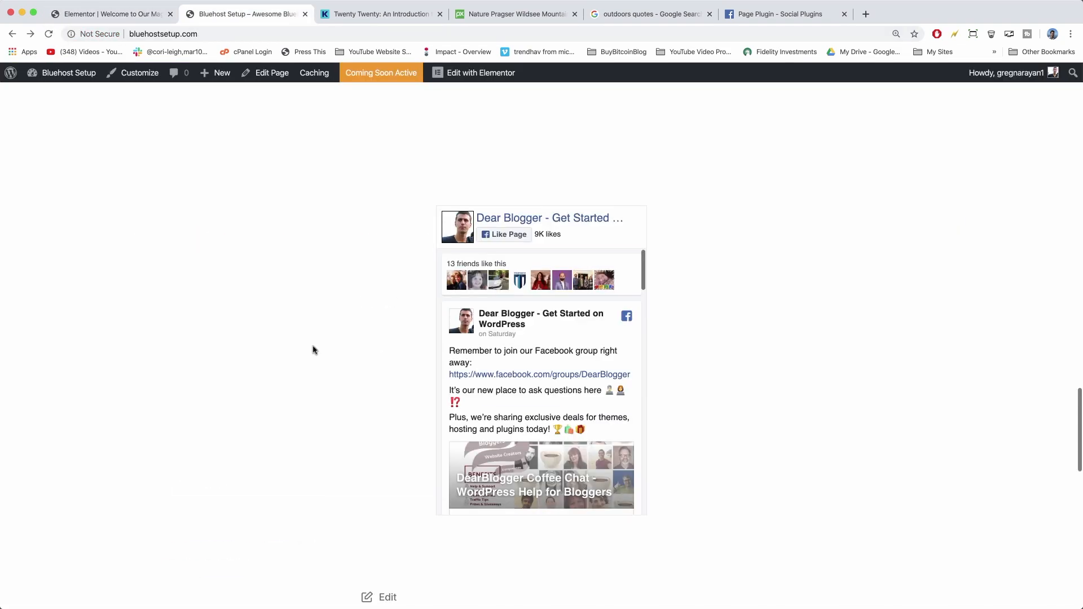
scroll(313, 350, down, 7)
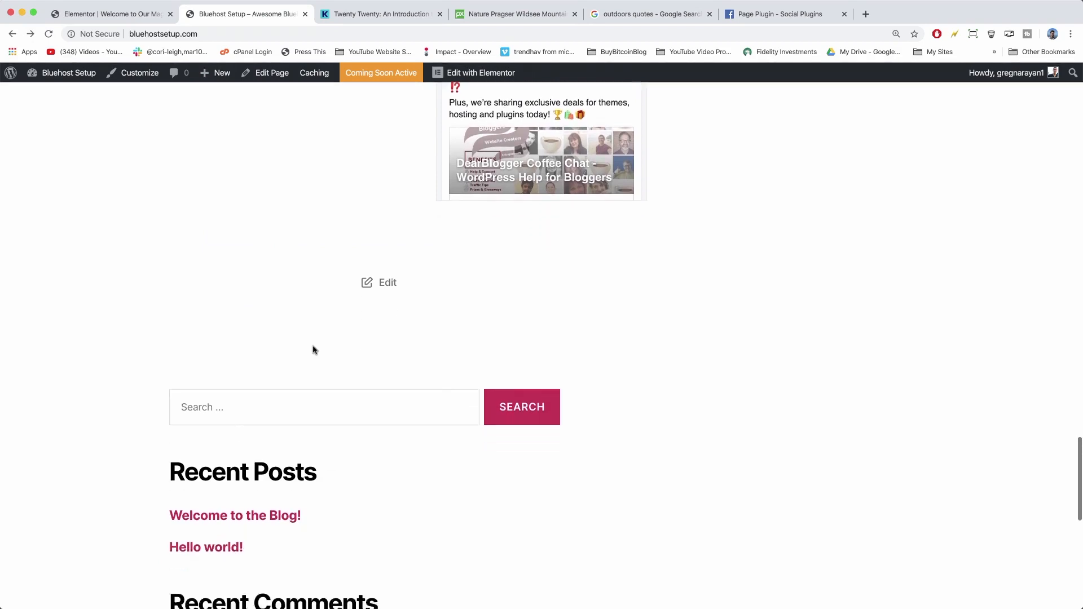
scroll(353, 416, down, 2)
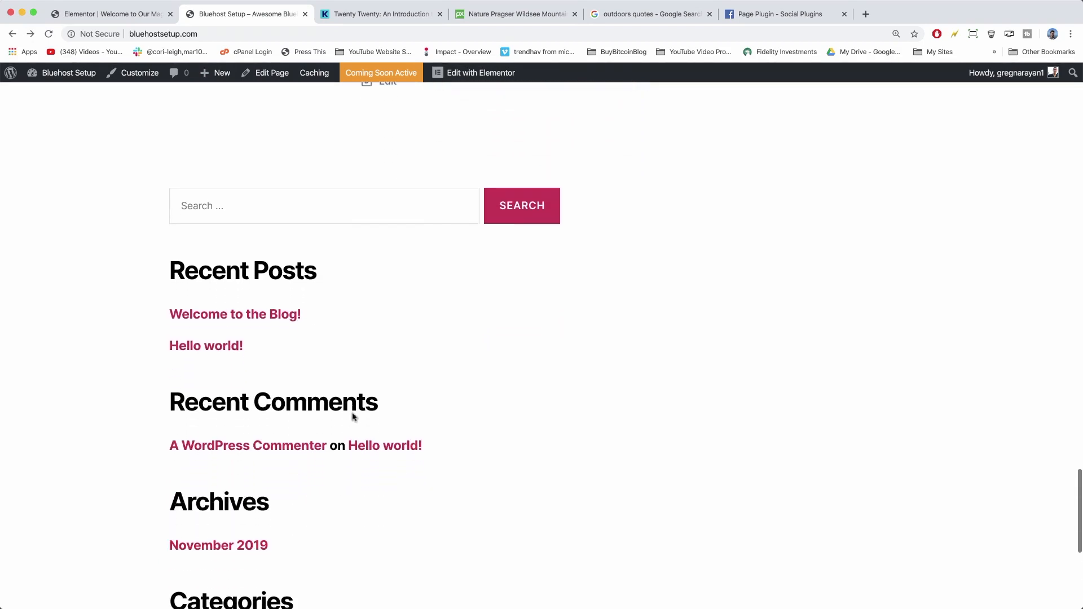
scroll(273, 268, down, 3)
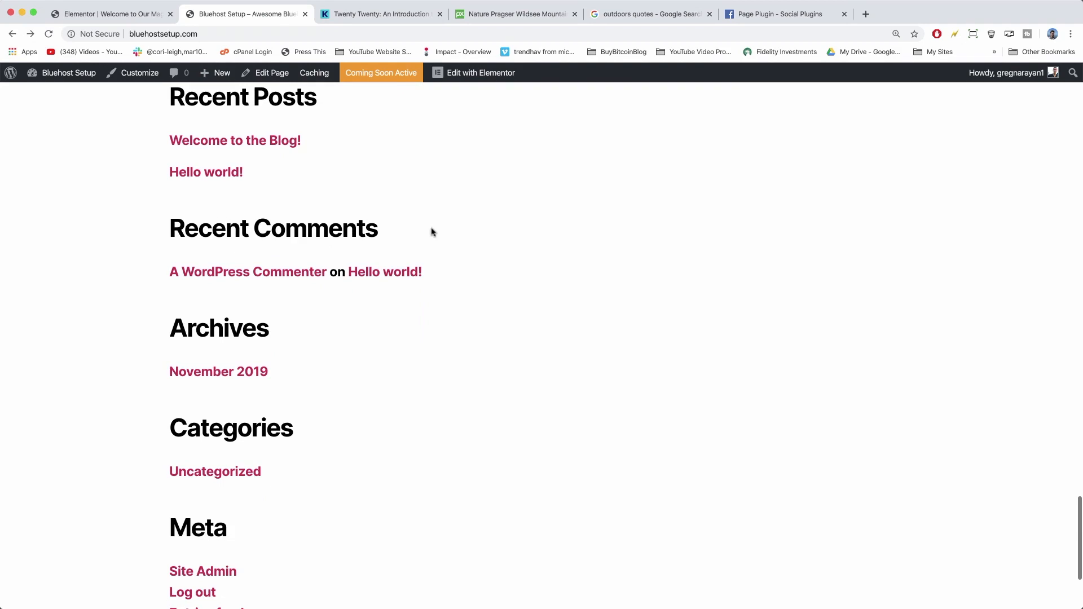
Go to the Widgets page and delete the Search widget from Footer #1.
mouse_move(64, 70)
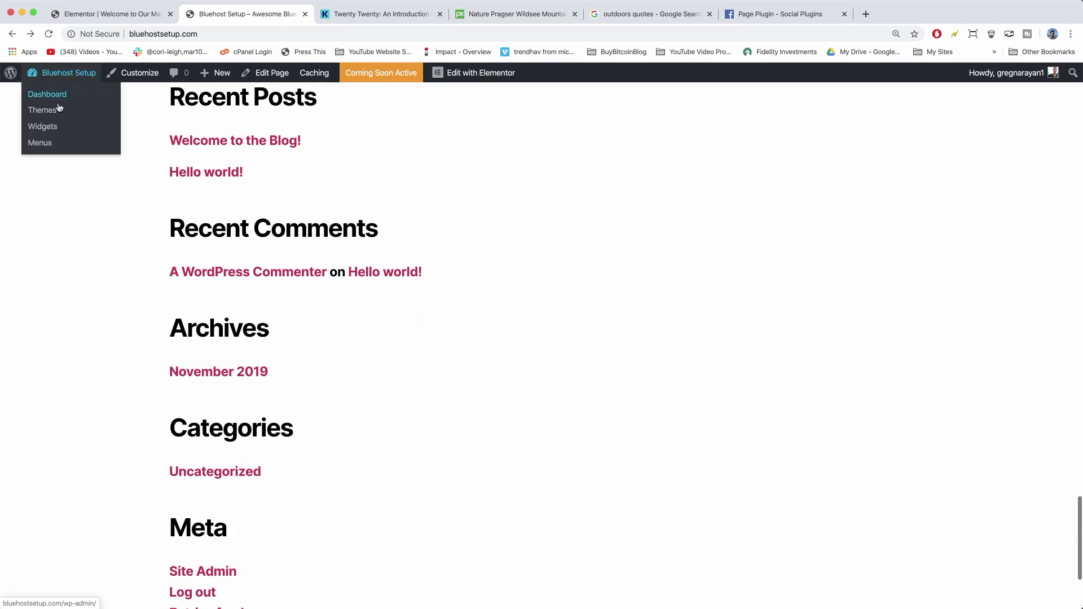
click(52, 126)
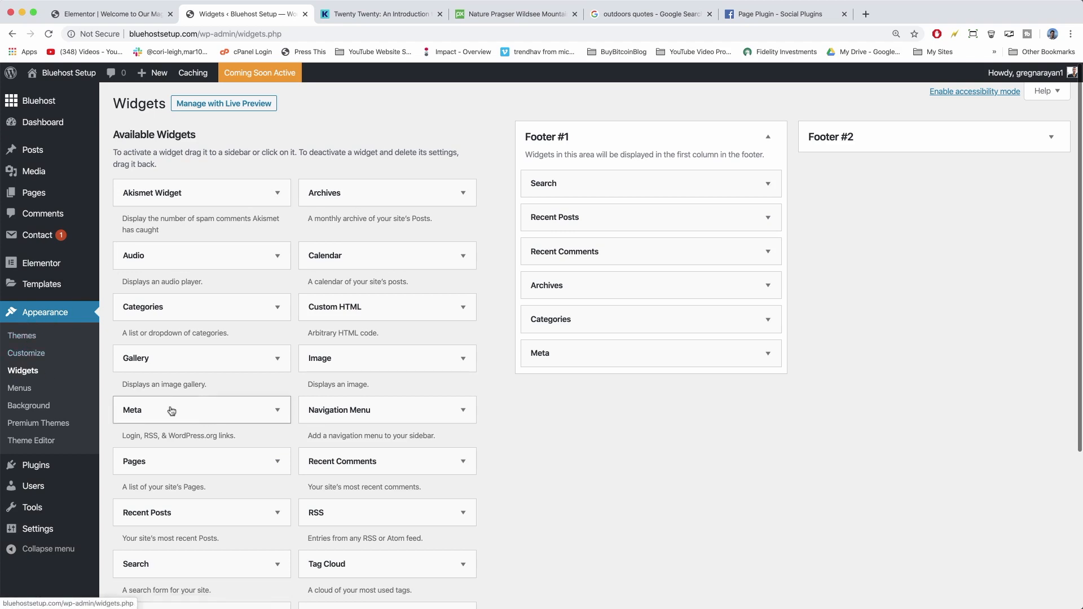
click(770, 185)
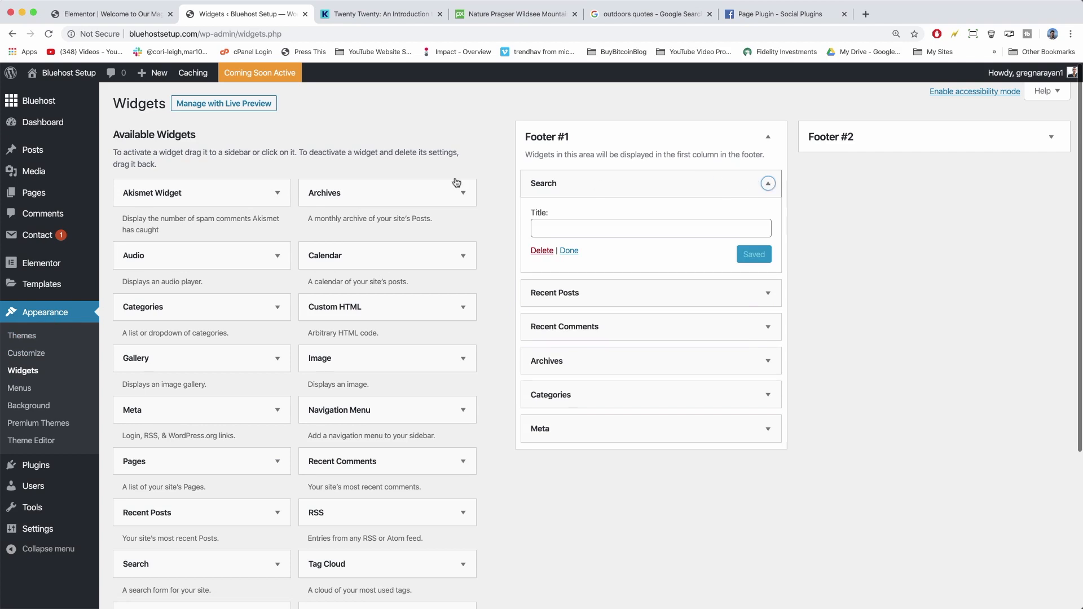
click(540, 252)
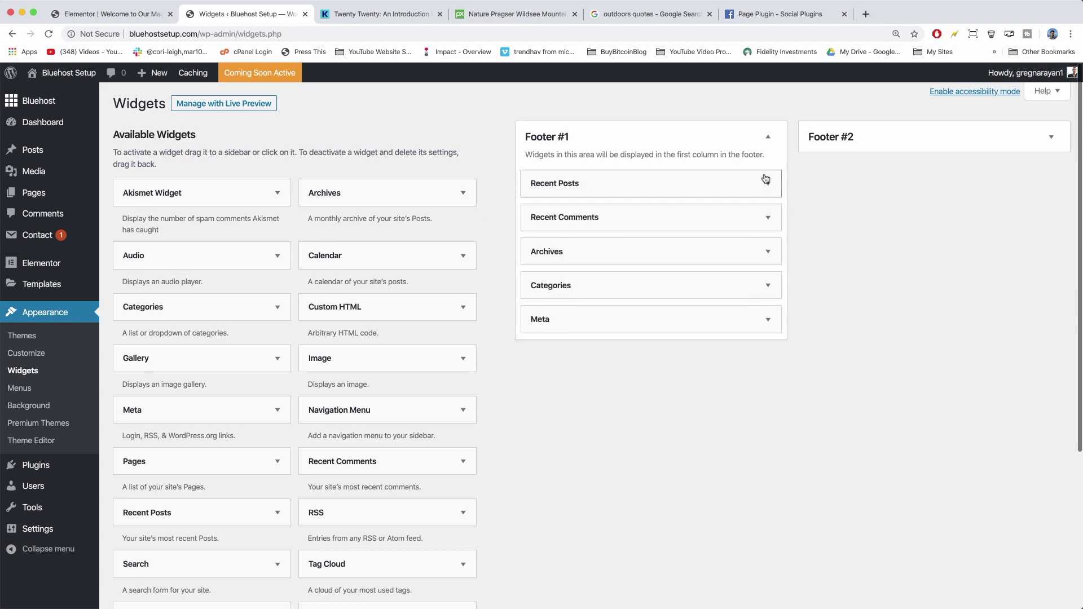
Add a Search widget back to Footer #1, move it to the top, then delete it again.
scroll(389, 239, down, 5)
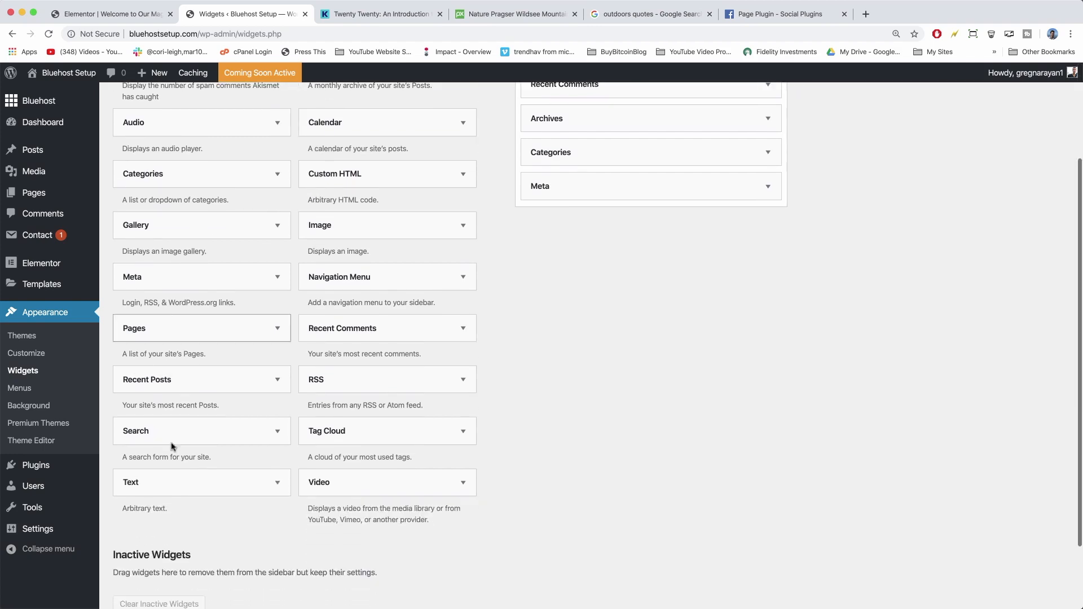
scroll(254, 406, up, 1)
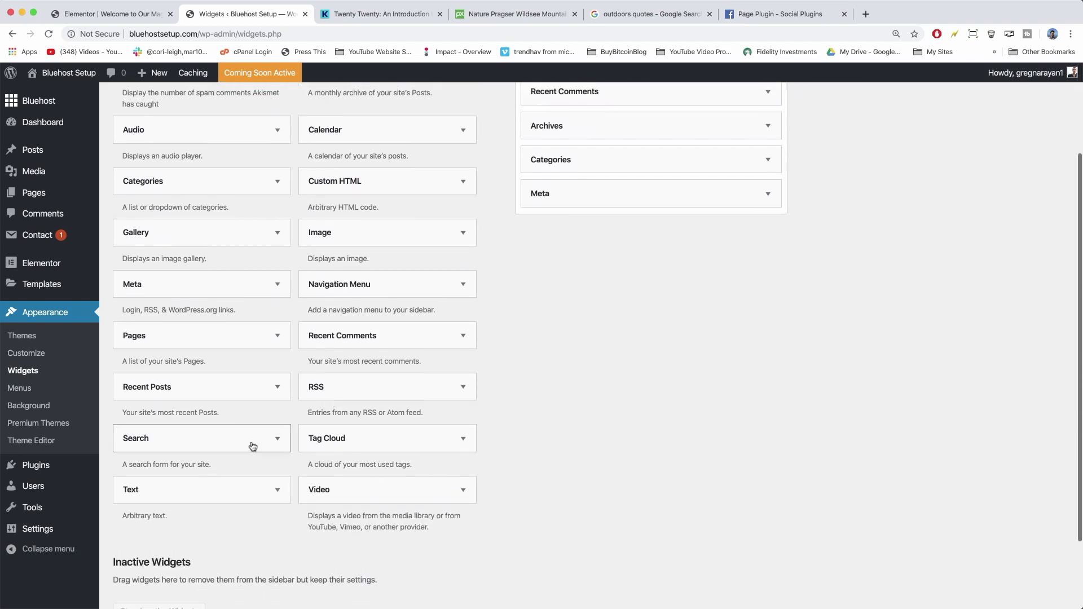
click(279, 440)
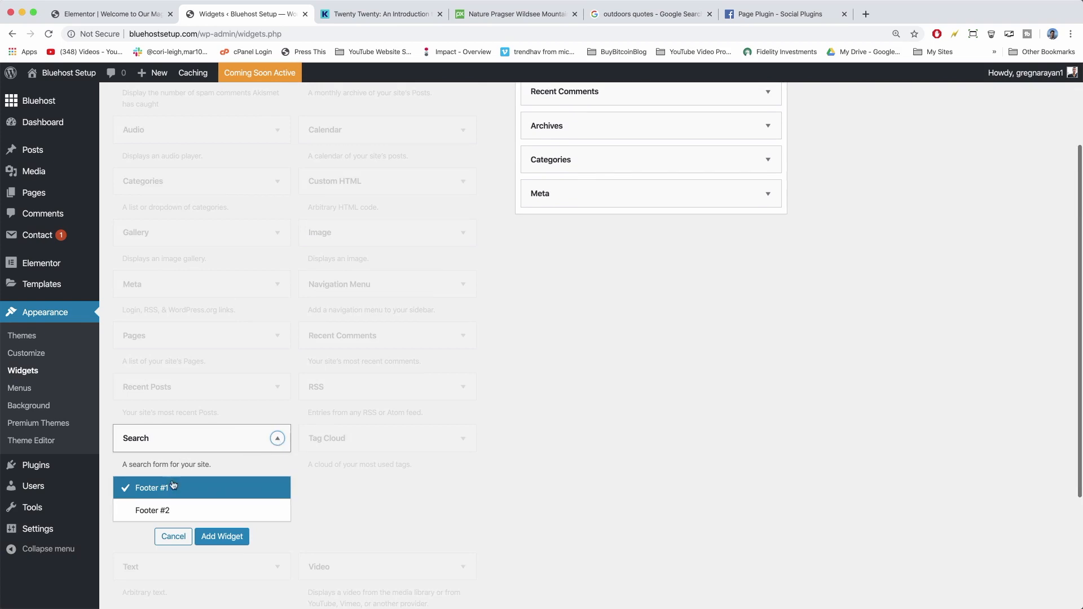
click(220, 537)
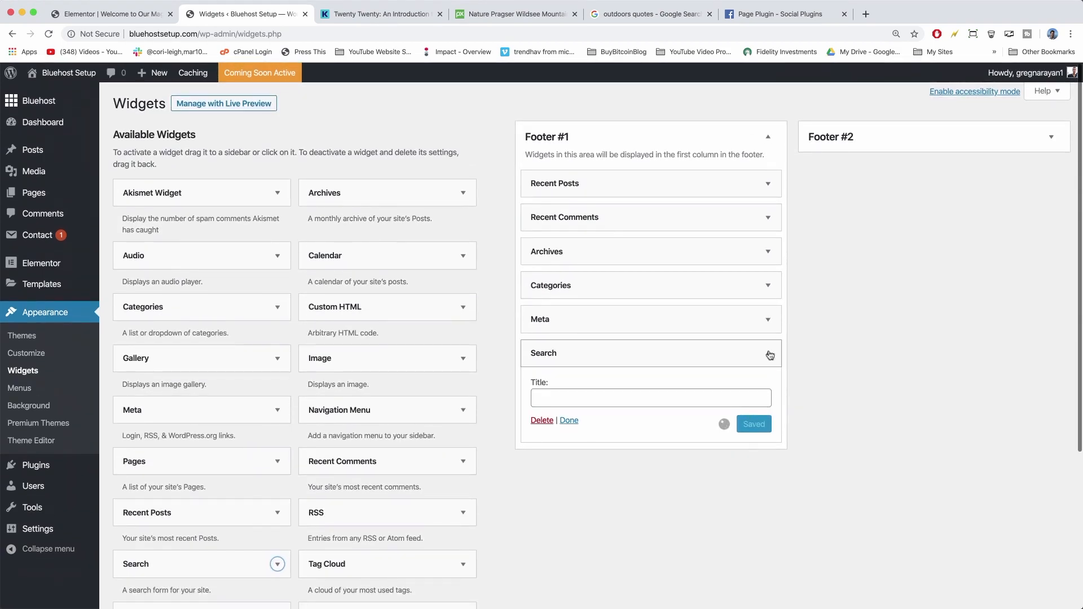
click(768, 353)
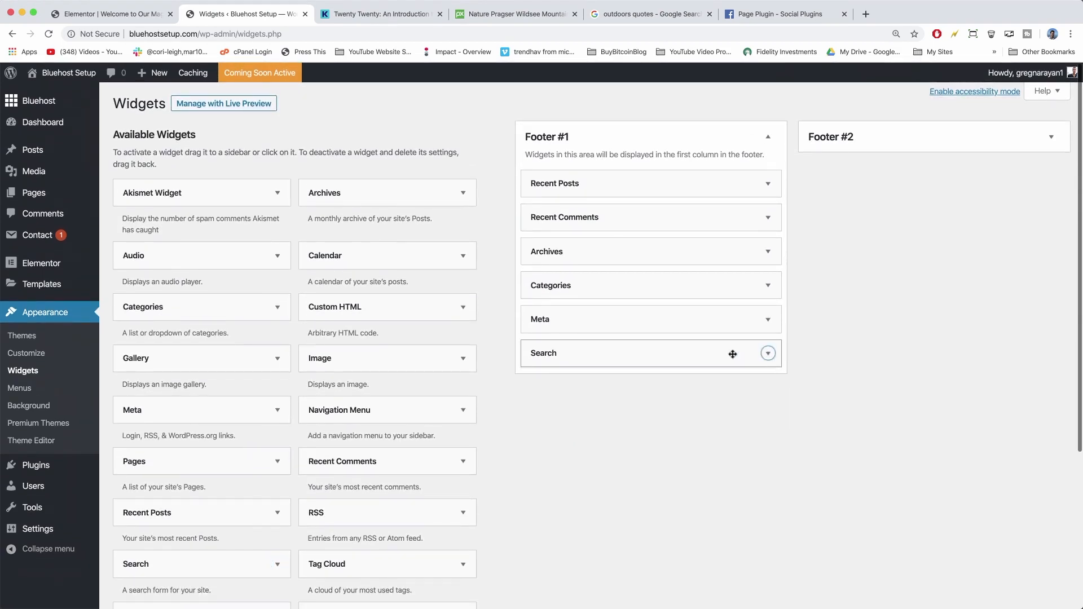
drag(731, 353, 728, 173)
click(768, 184)
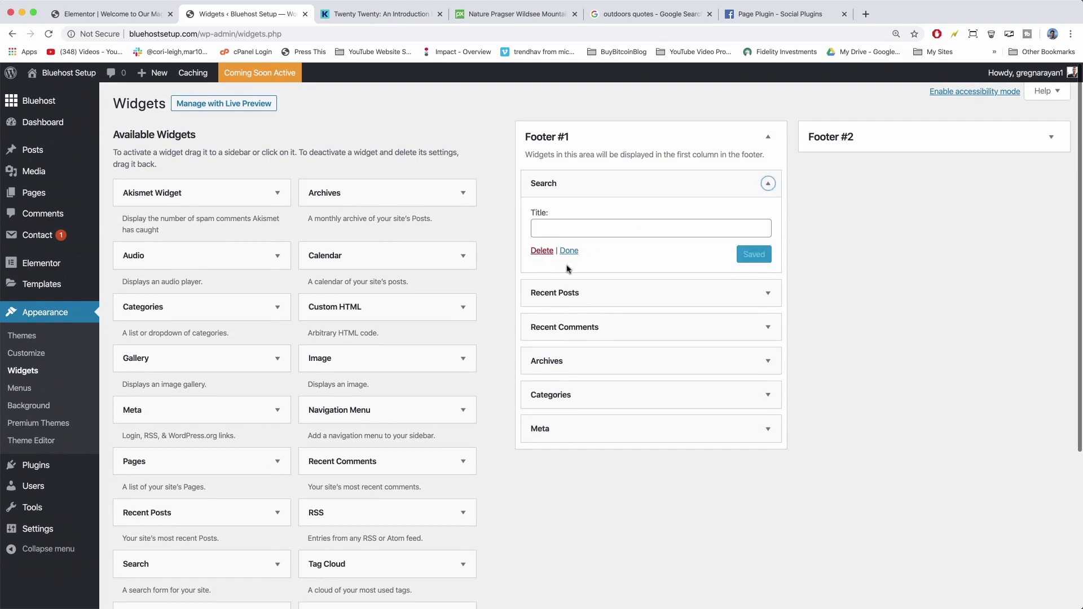
click(549, 252)
Delete the Recent Posts, Recent Comments, Archives and Meta widgets from Footer #1.
click(768, 184)
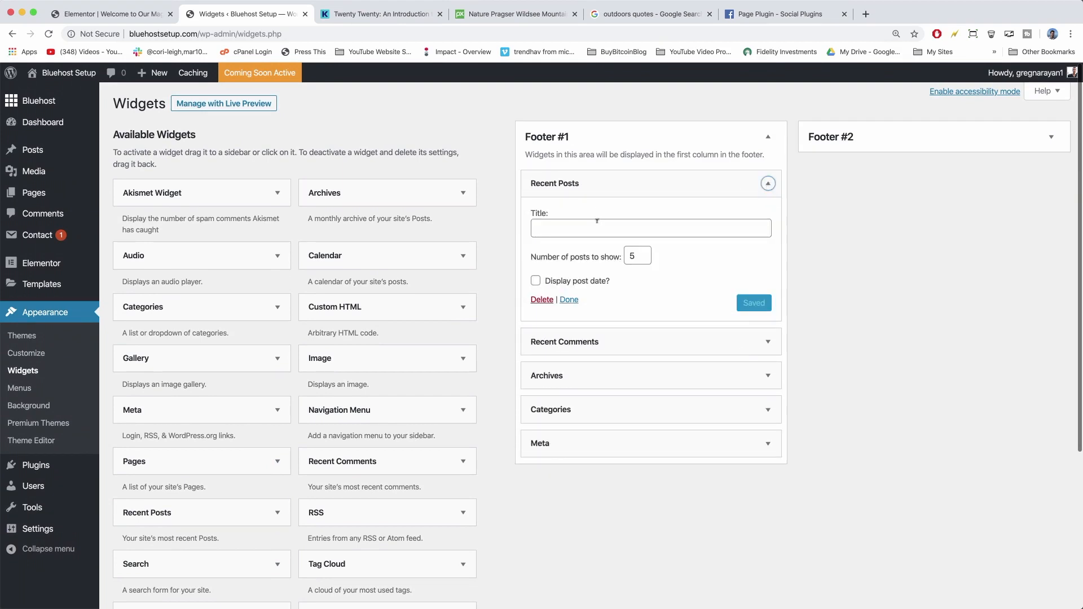
click(543, 300)
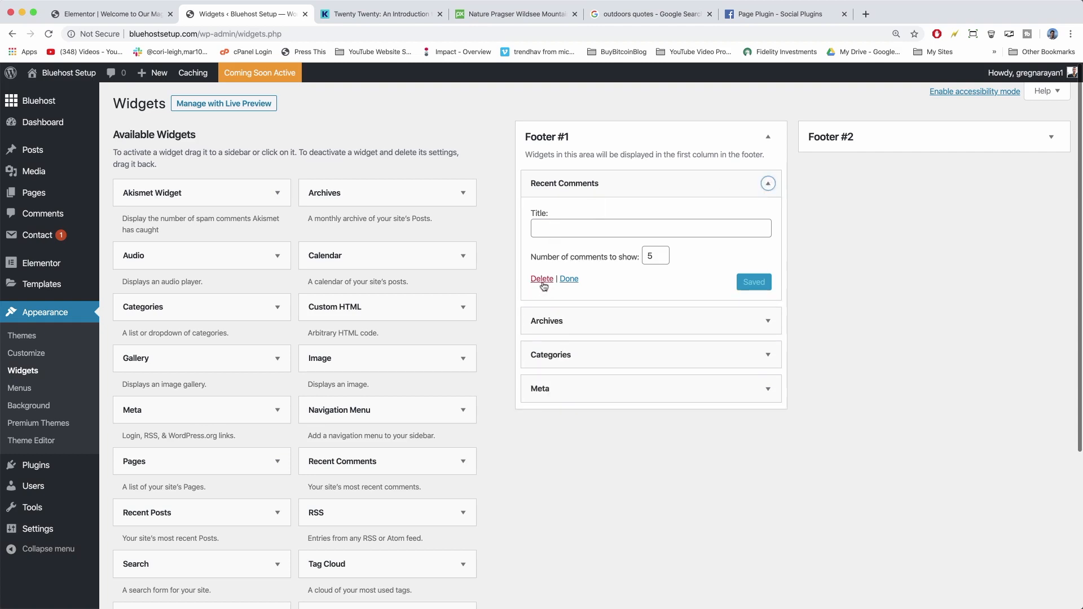
click(543, 280)
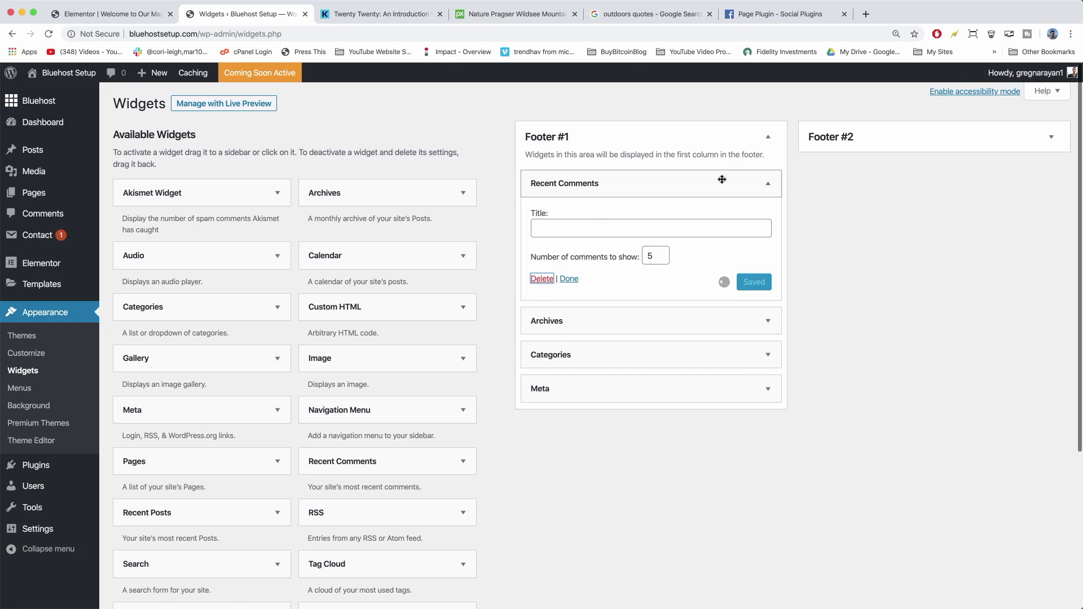
click(765, 183)
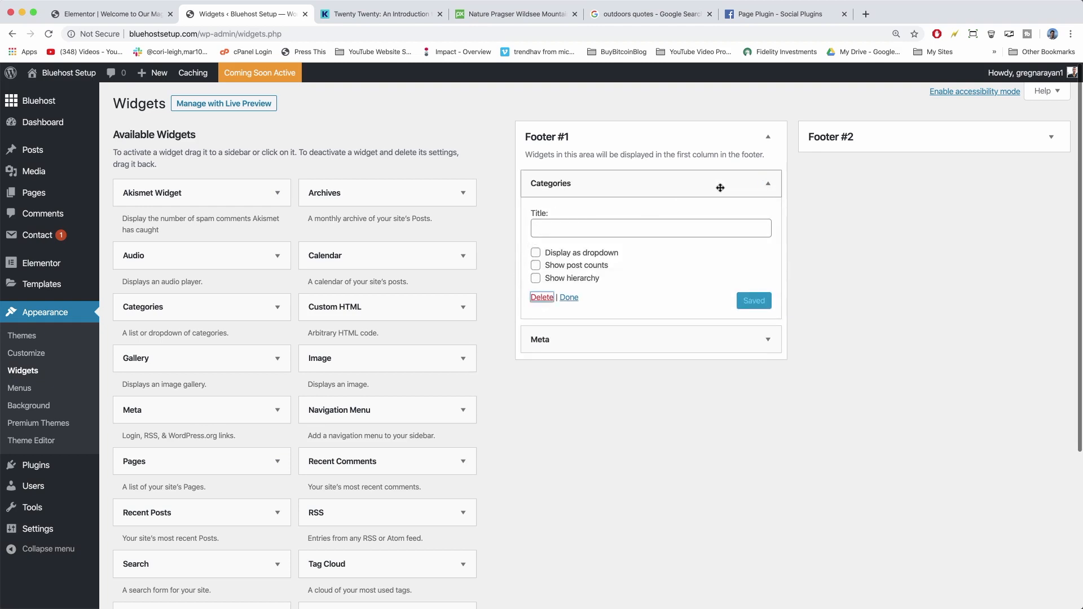
click(766, 194)
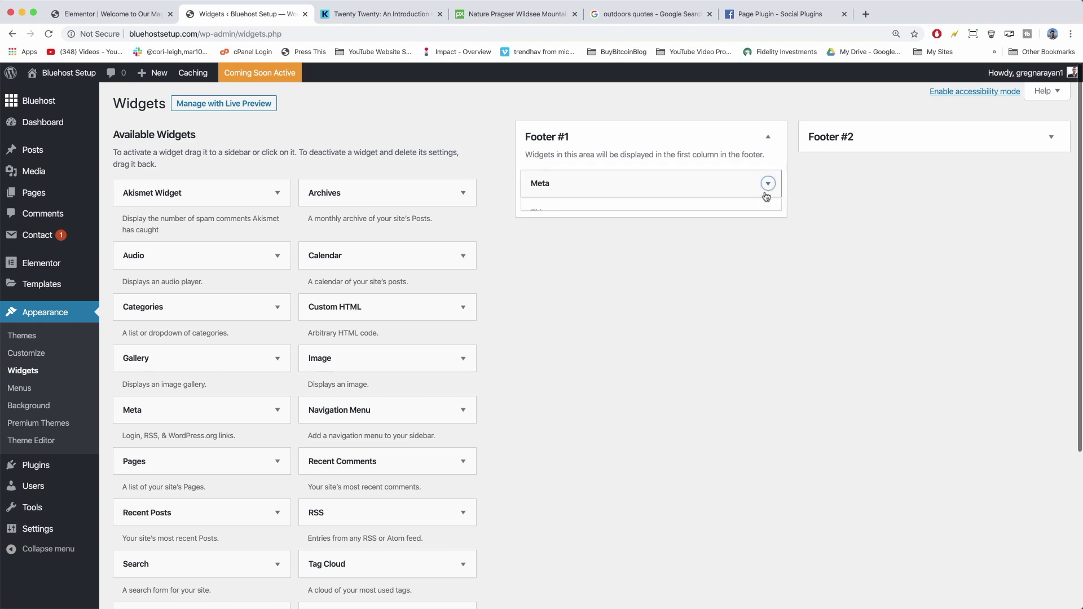
click(543, 252)
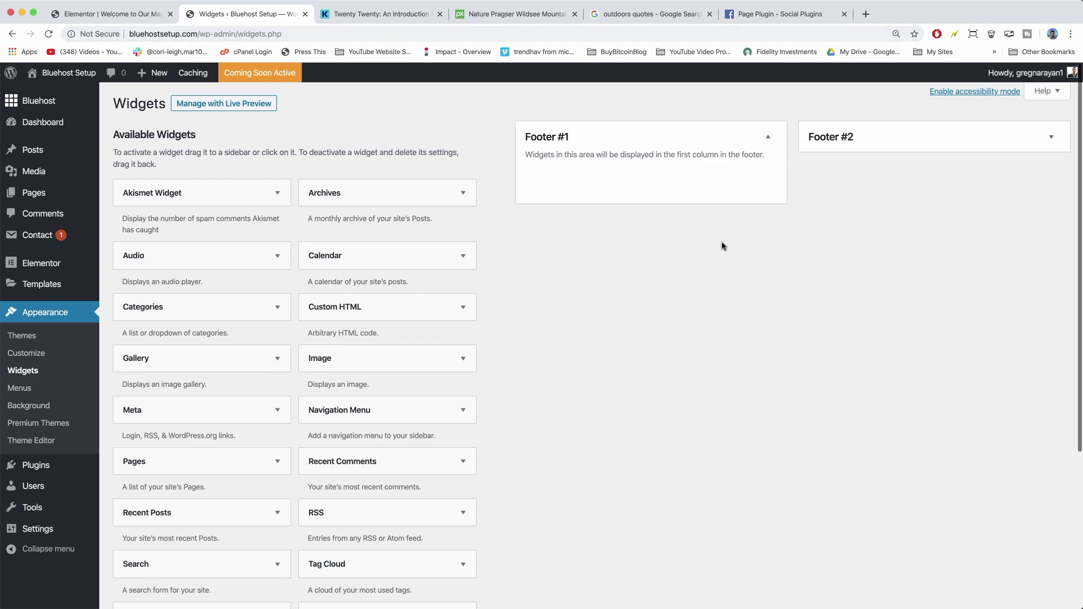
Visit the live front page and scroll through it to review the current layout.
click(68, 75)
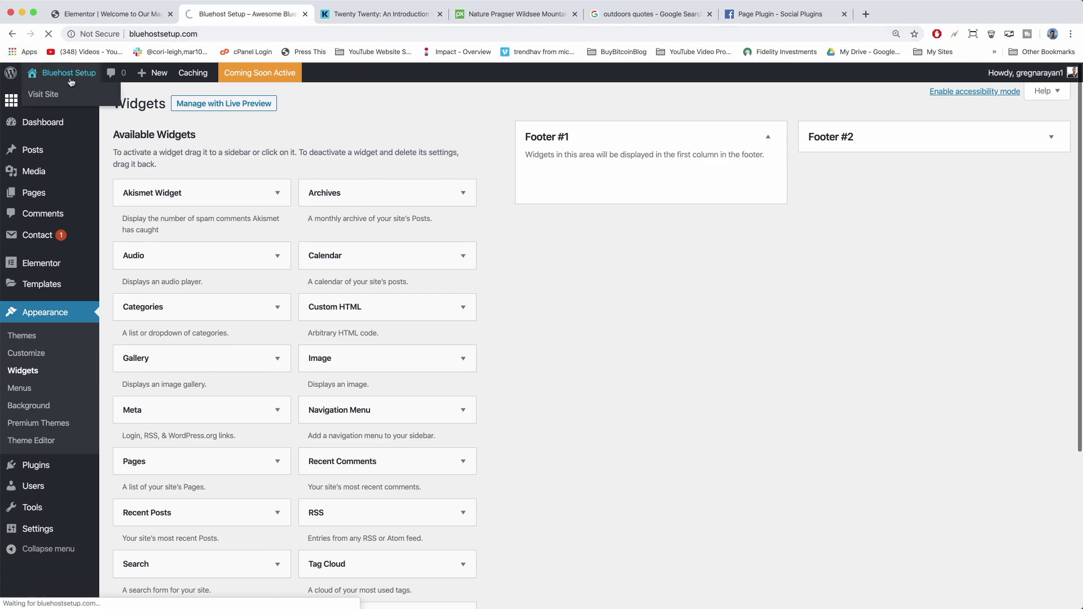
scroll(267, 228, down, 10)
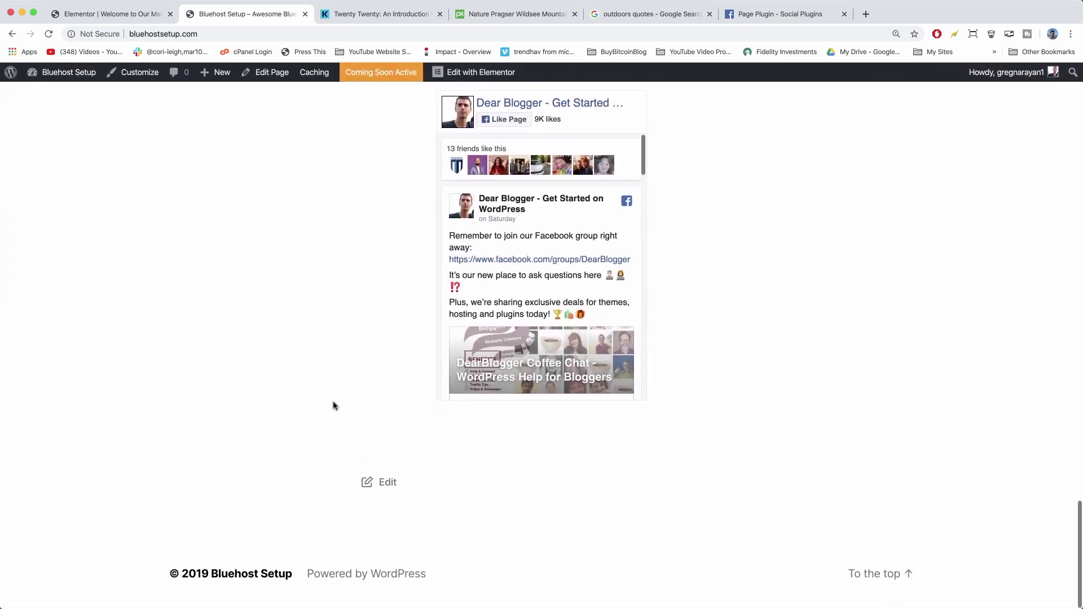
scroll(334, 405, up, 10)
scroll(334, 405, up, 10)
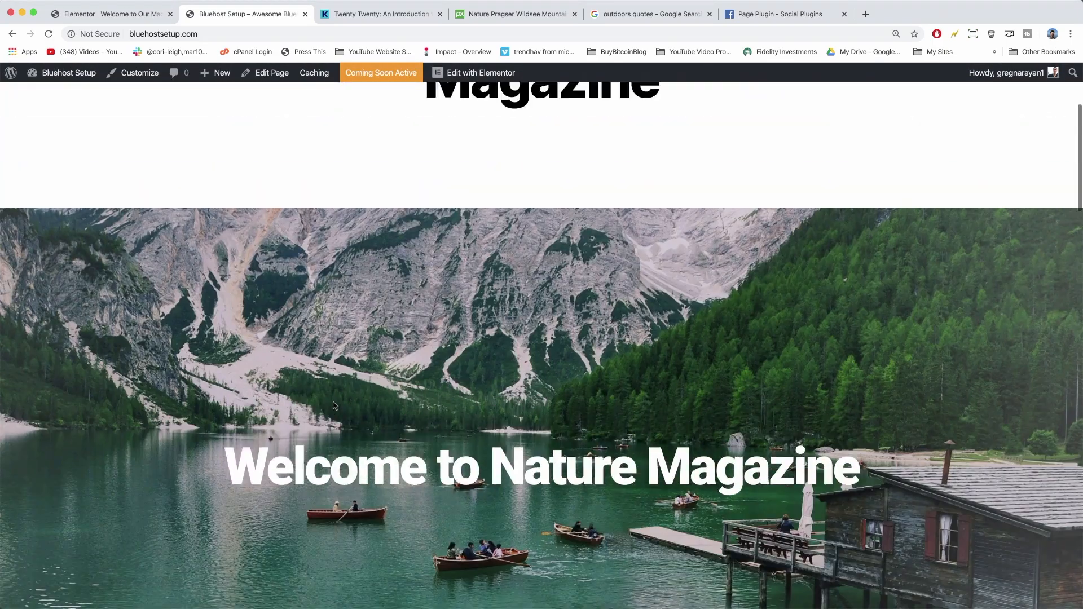
Create a new page titled 'About' and publish it.
mouse_move(223, 76)
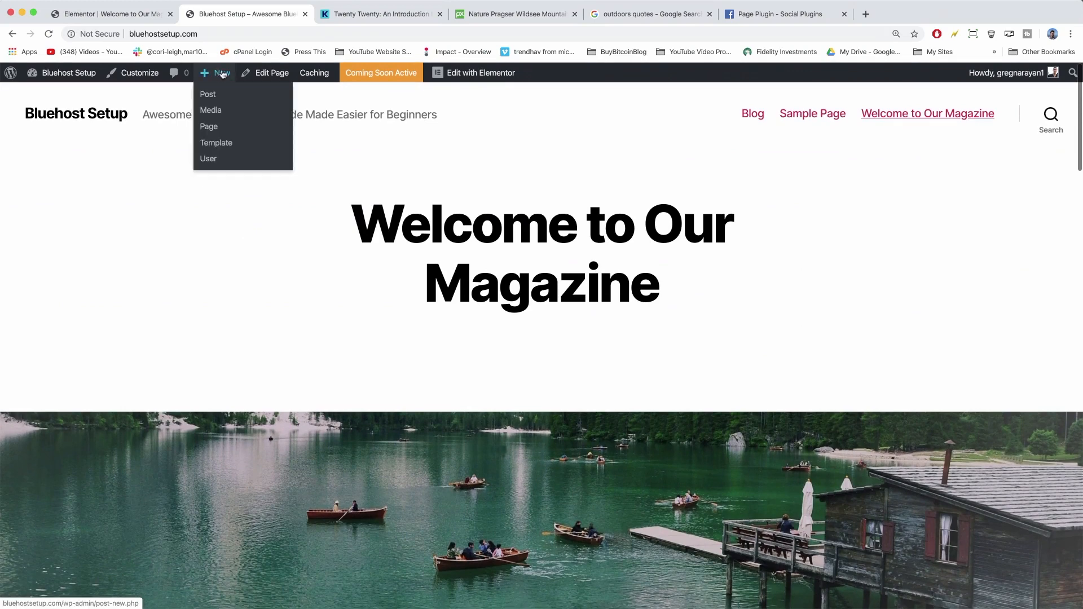
click(215, 128)
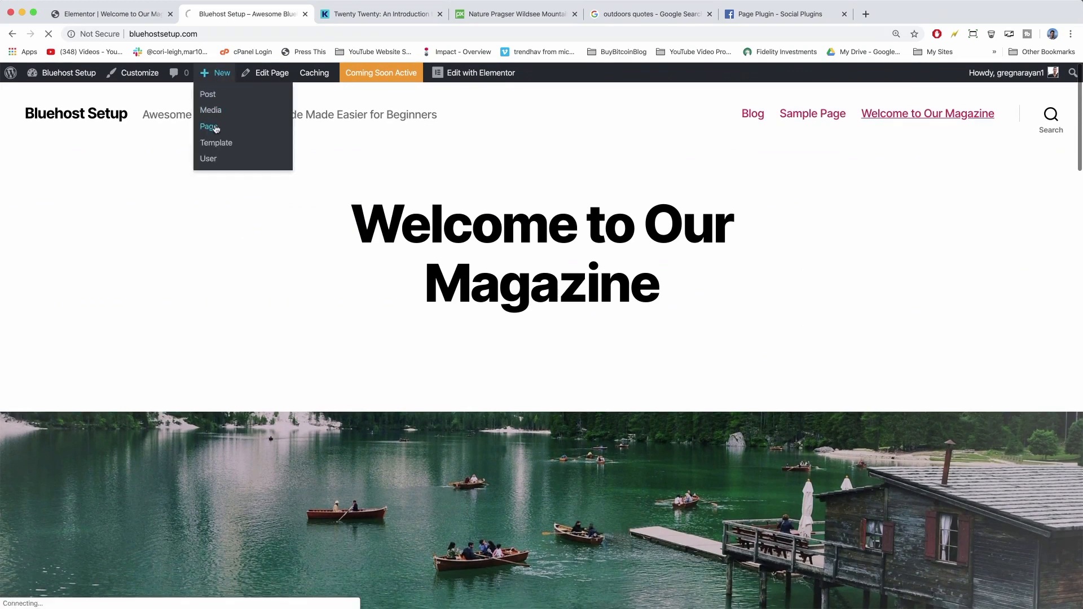
text(About)
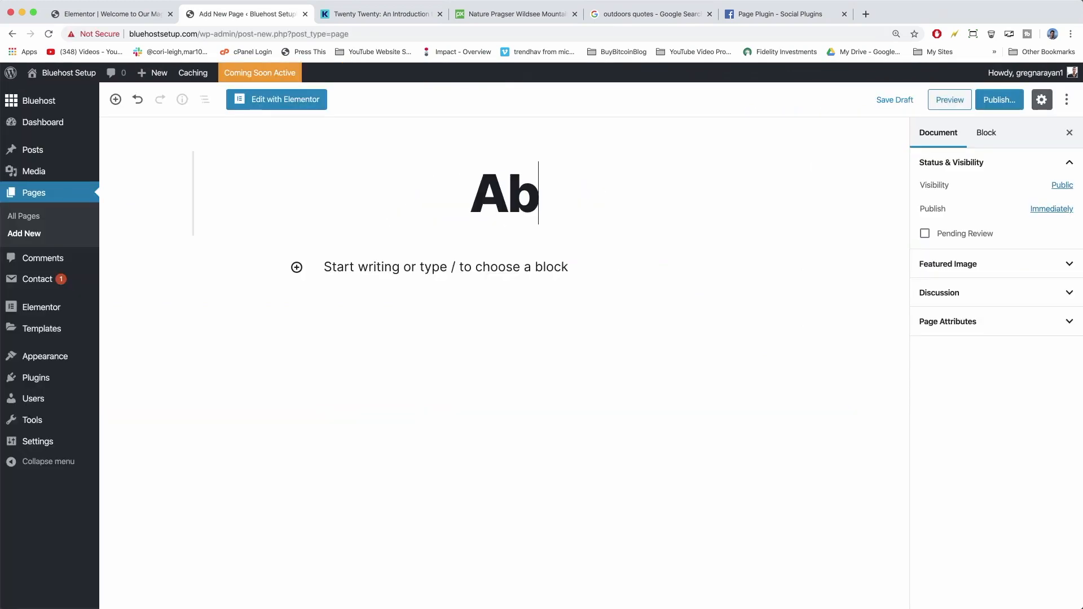
click(999, 100)
click(1000, 102)
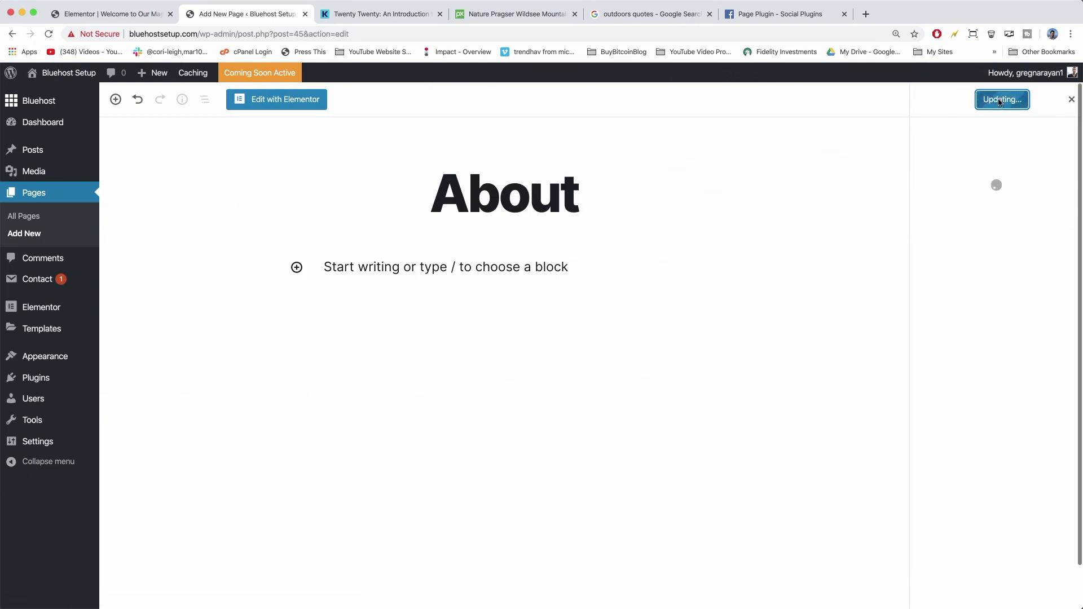
Add the paragraph 'This page is where I'll share my mission statement and goals…' and update the page.
click(418, 262)
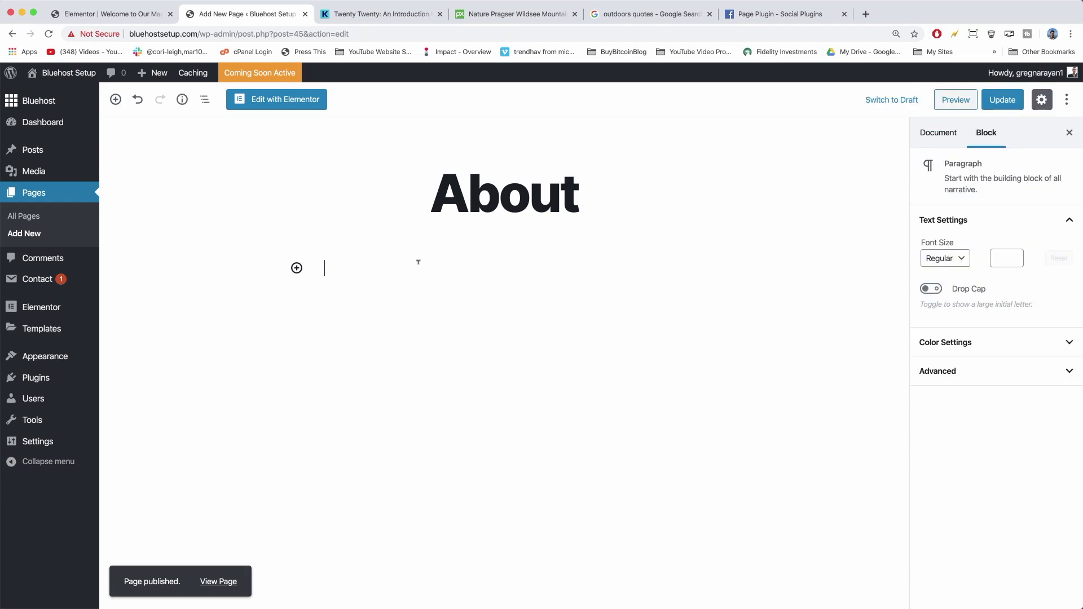
text(This page is where )
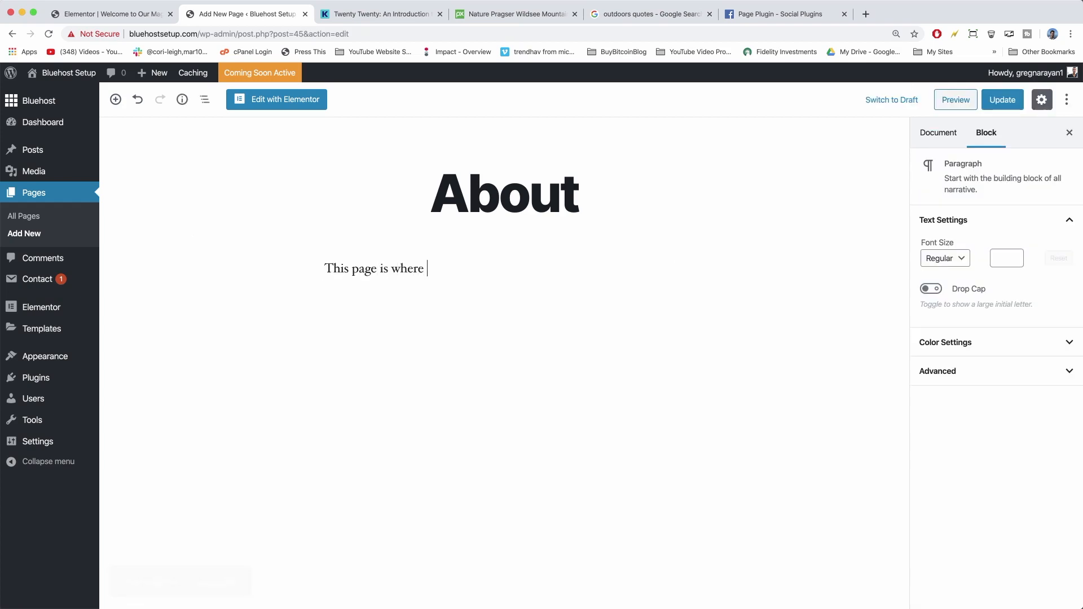
text(I'll share my mission statement and goa)
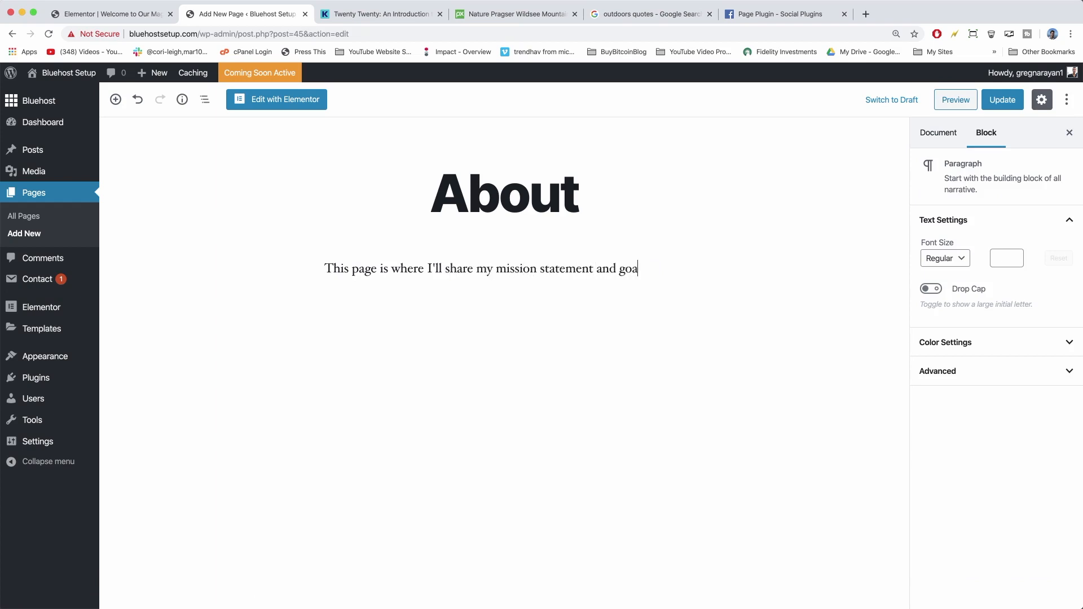
text(ls for the blog and website.)
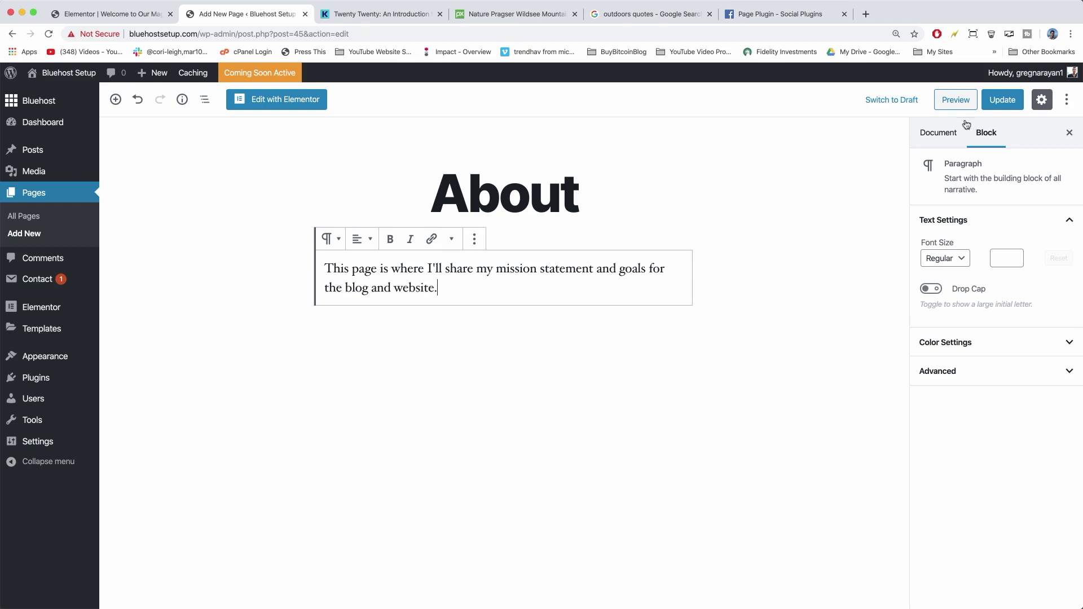
click(1003, 100)
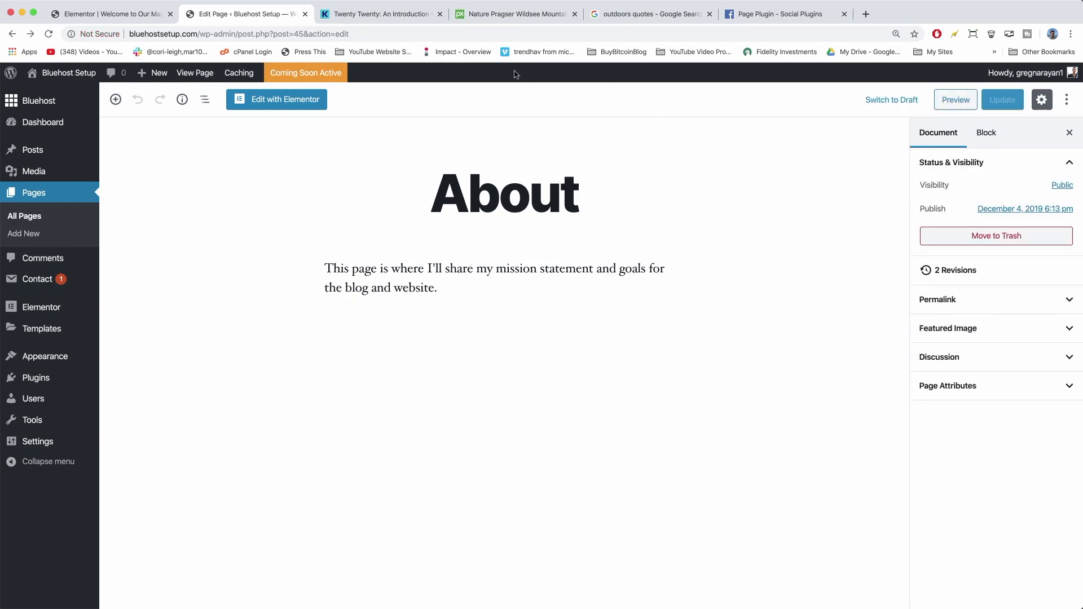
click(25, 237)
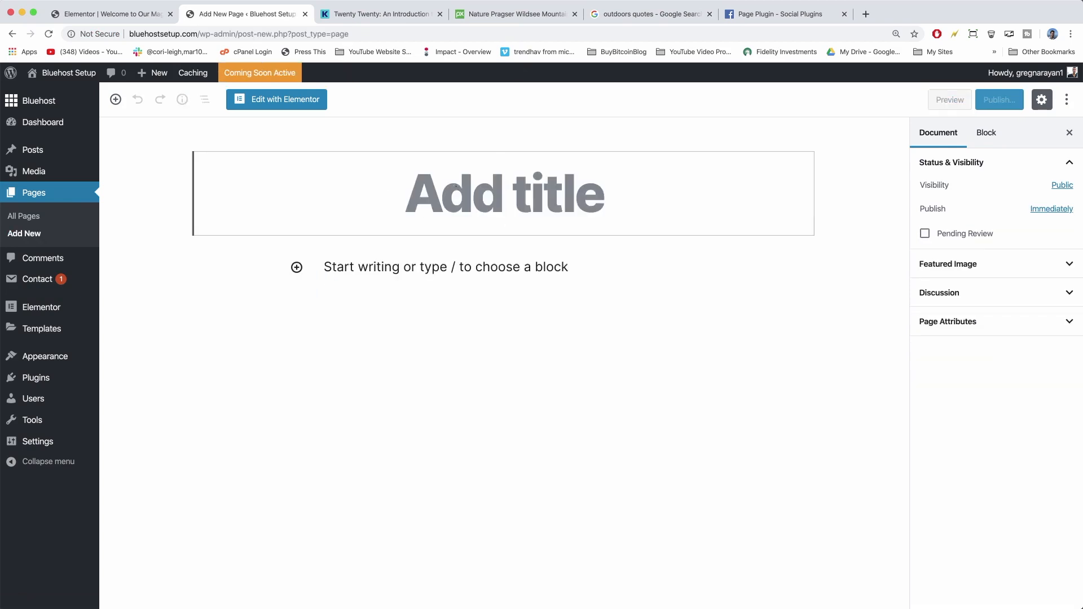
Title a new page 'Contact Us' with text about reaching us 24/7/365 for advertising or guest posting.
text(Contact)
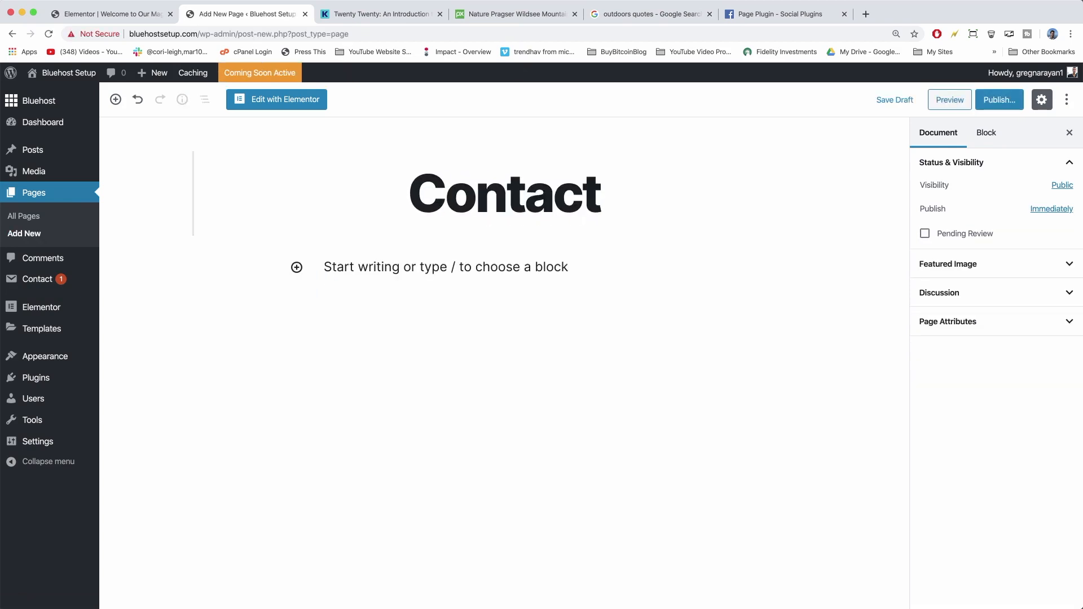
text( Us)
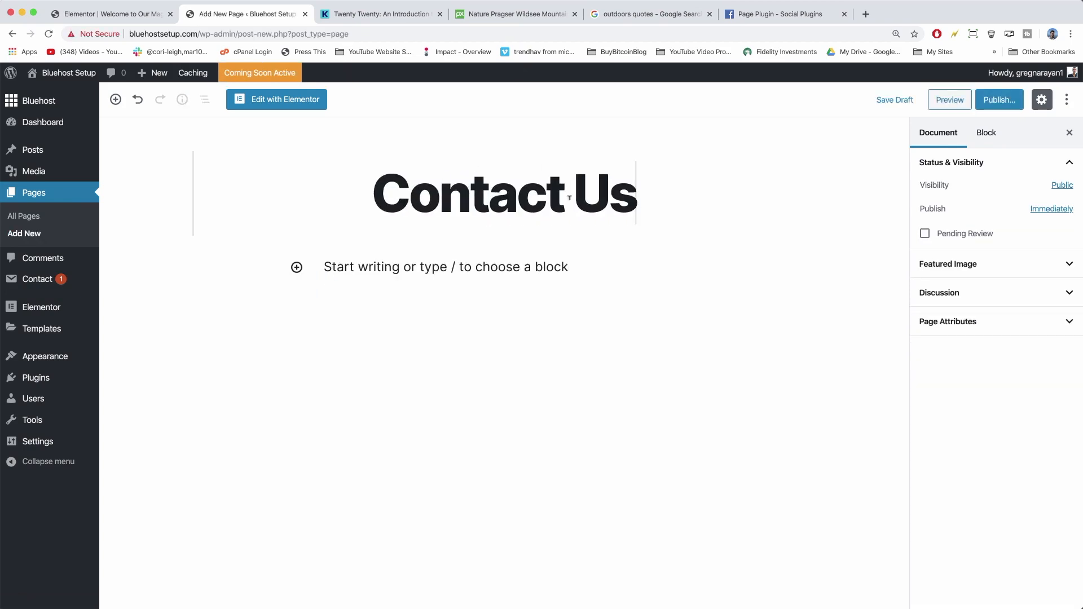
click(325, 267)
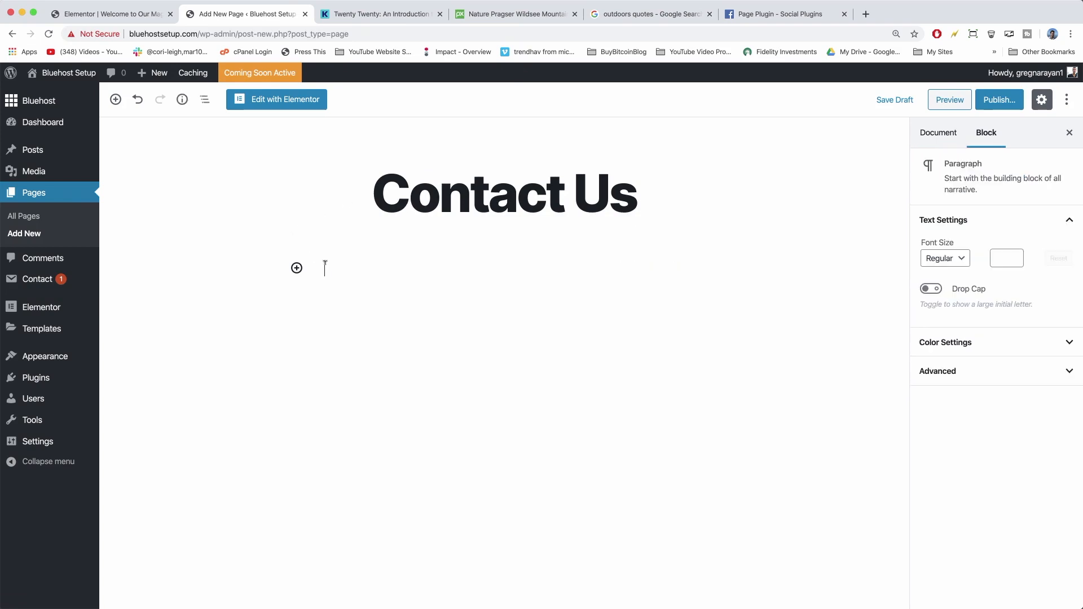
text(This is where you ca)
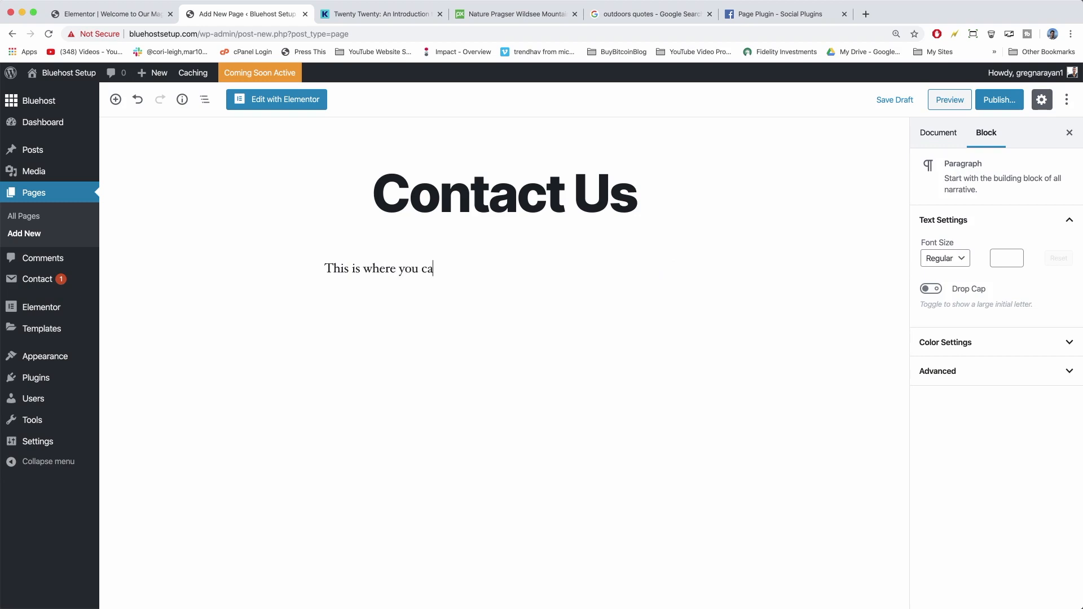
text(n reach)
text(out to us 24/7/365 for advertising, guest posting or just to say hello!)
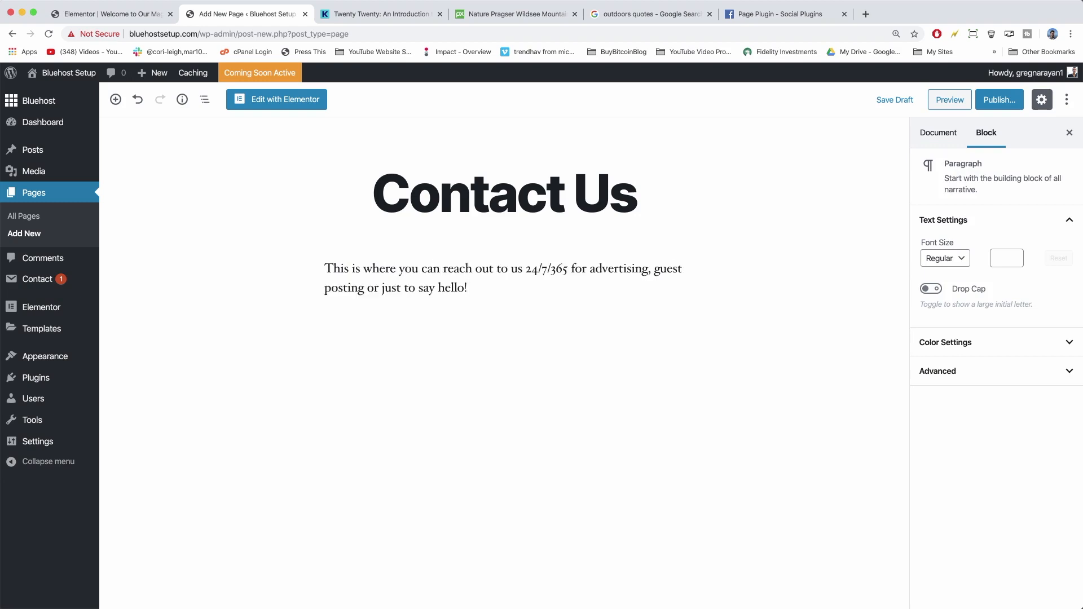
key(Return)
Publish the Contact Us page and go to the Installed Plugins list.
click(982, 102)
click(992, 103)
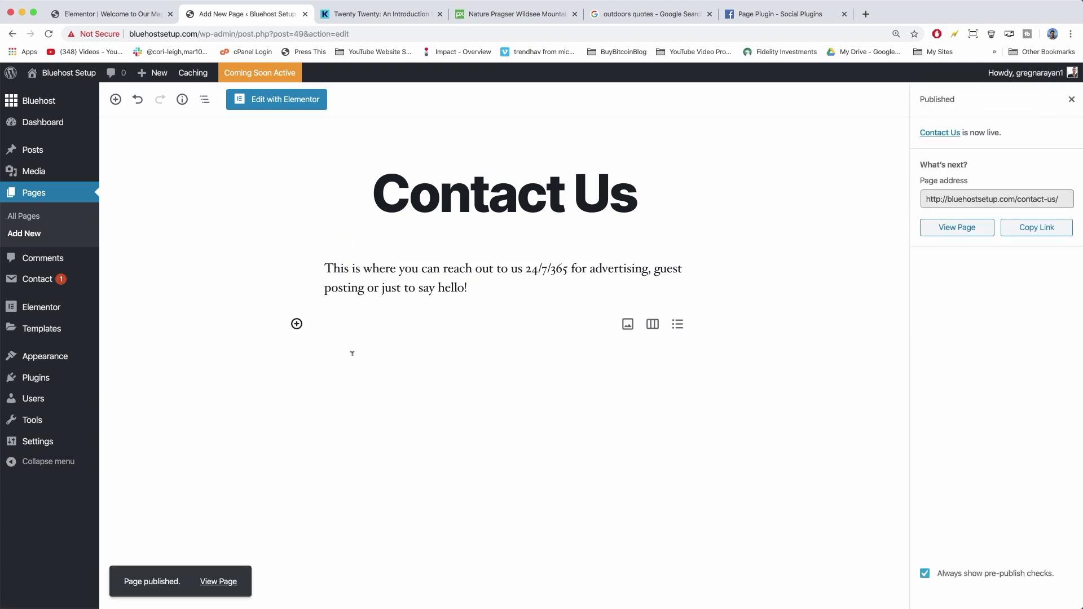
click(61, 379)
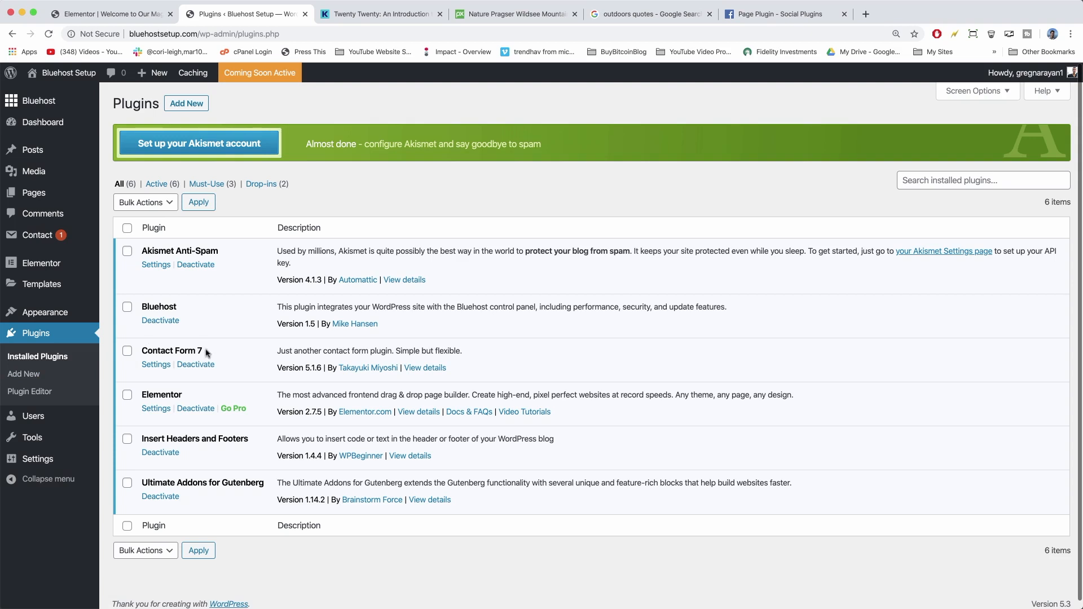
Copy the shortcode [contact-form-7 id="6" title="Contact form 1"] from Contact Form 7, then return to Pages.
click(161, 365)
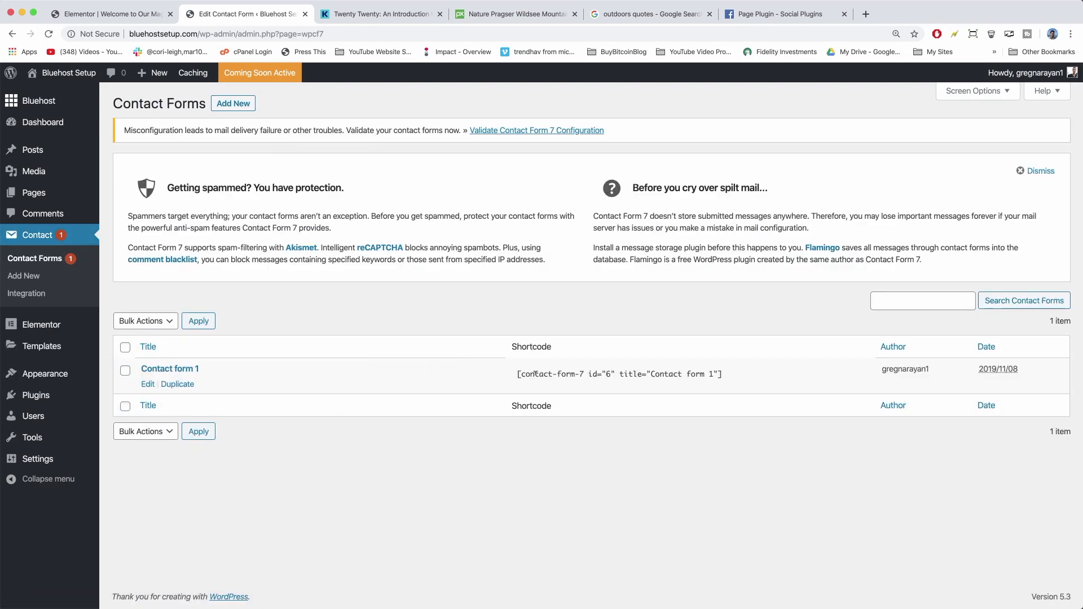
click(535, 374)
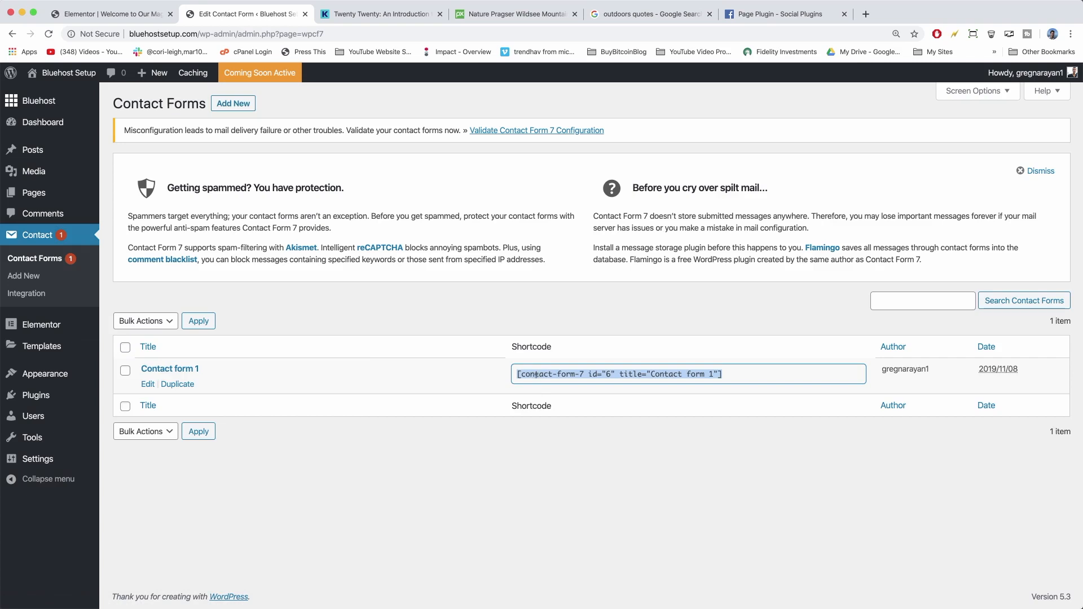
right_click(545, 372)
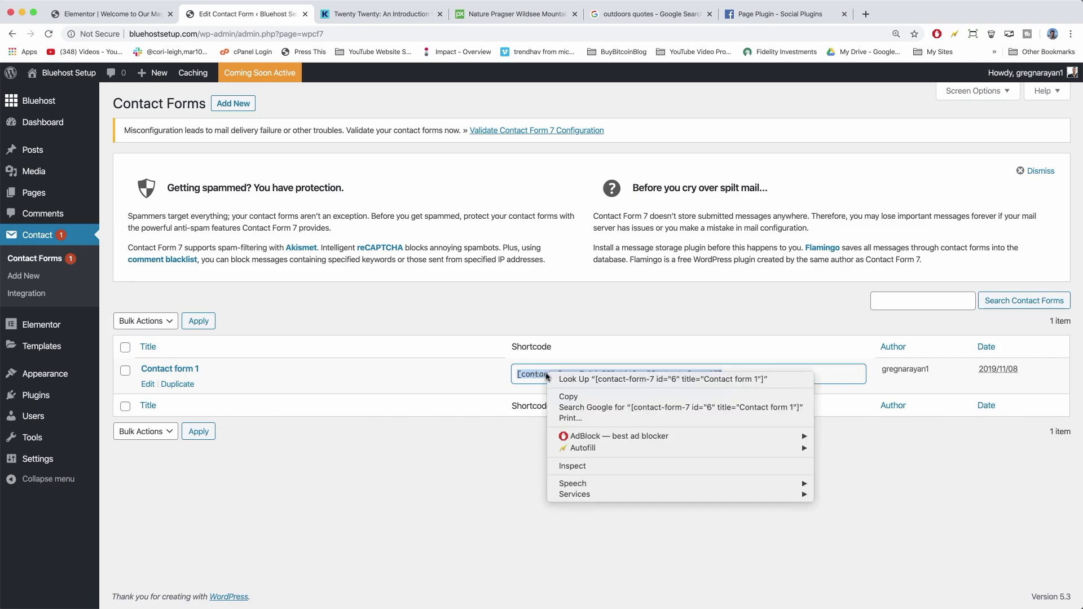
click(570, 393)
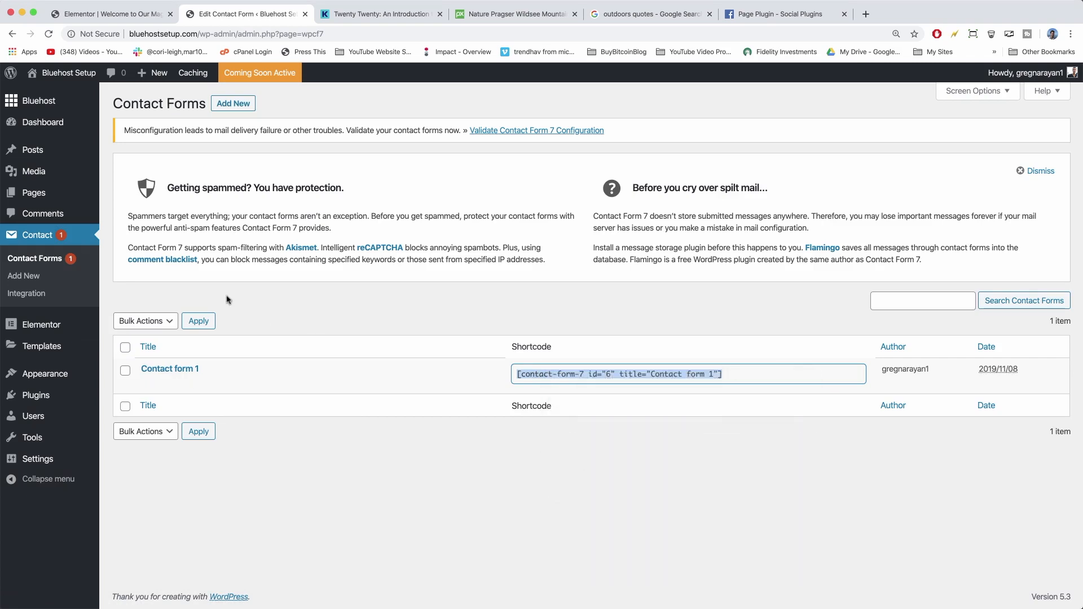
click(59, 190)
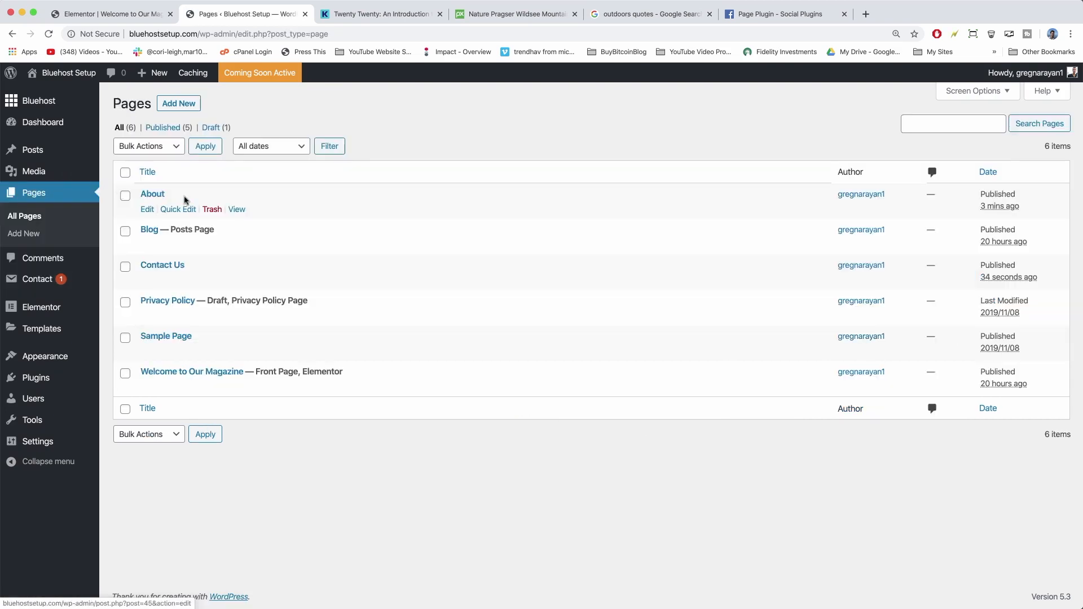
Paste the Contact form 1 shortcode below the Contact Us intro, update, and view the live page.
click(173, 266)
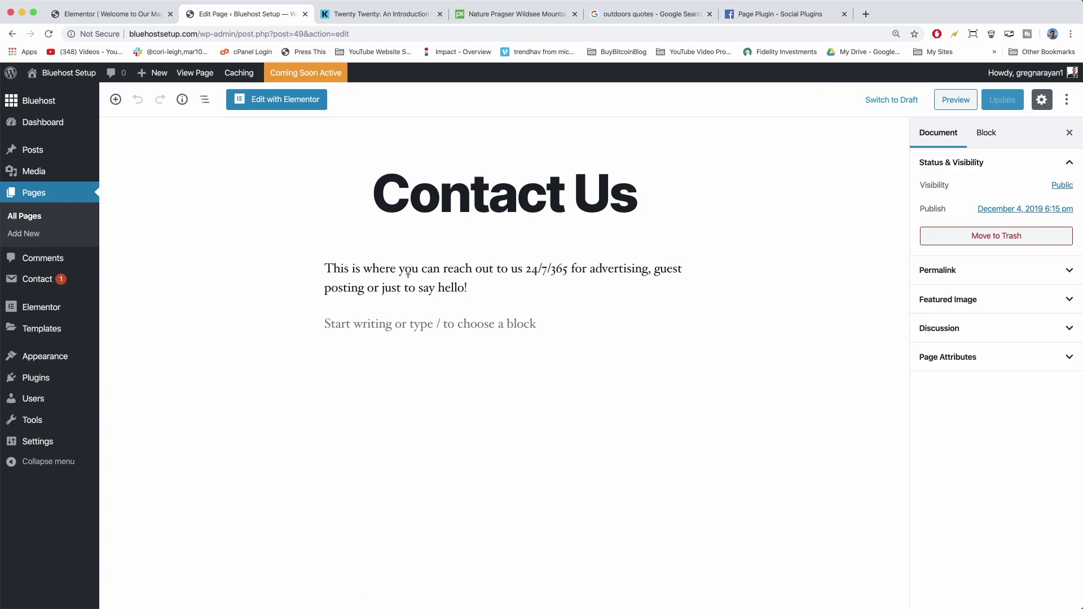
click(384, 318)
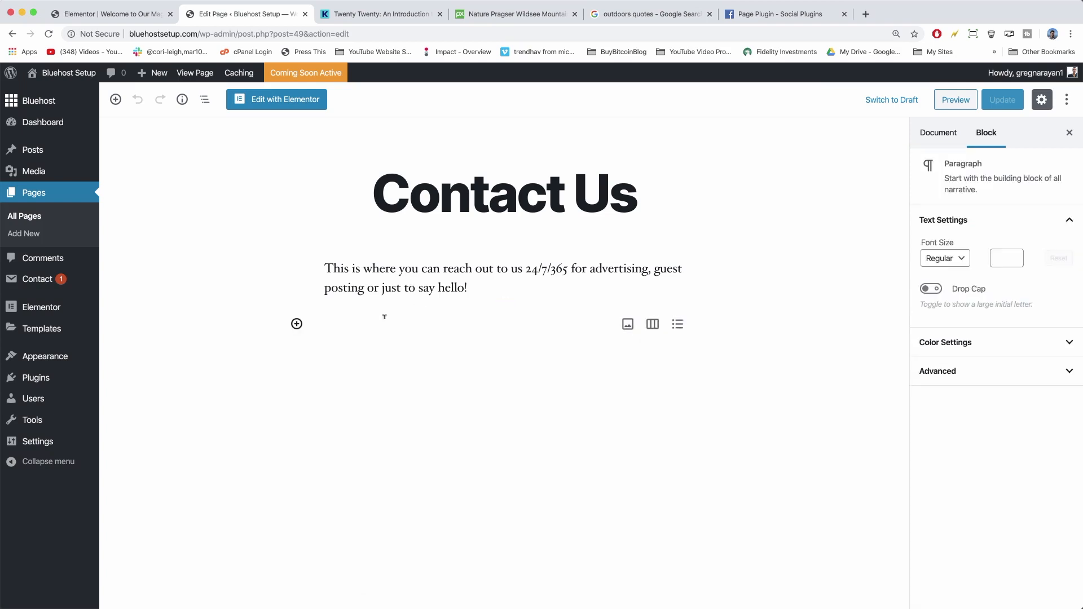
right_click(362, 330)
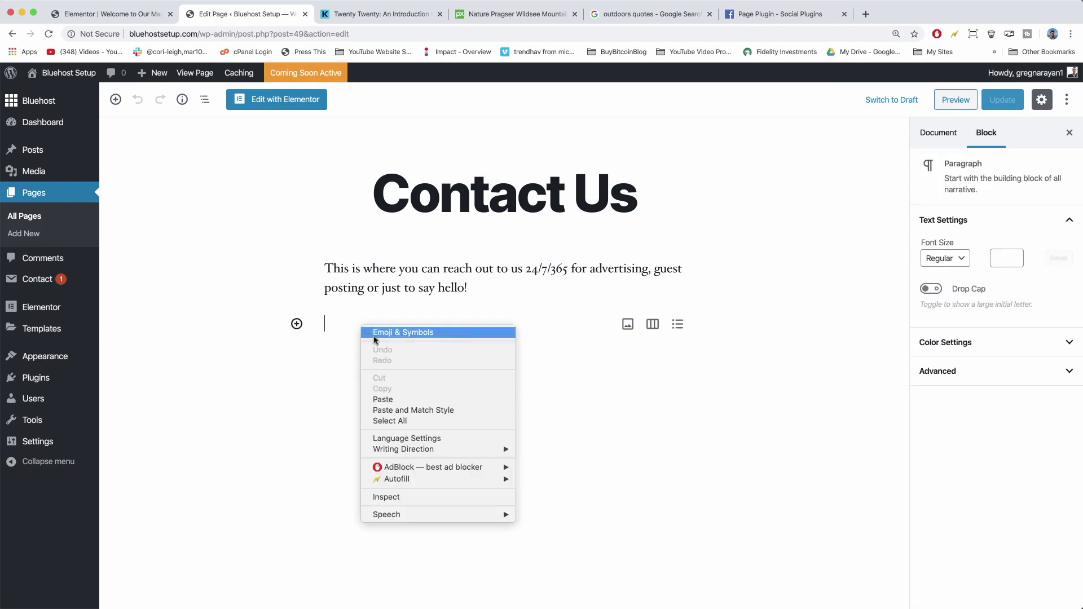
click(388, 395)
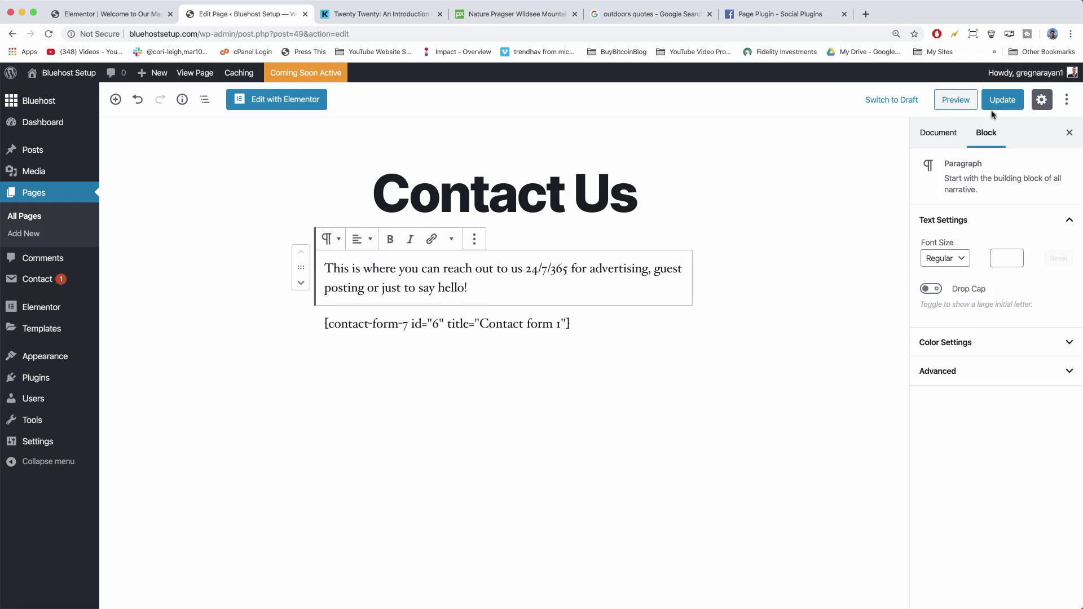
click(1008, 101)
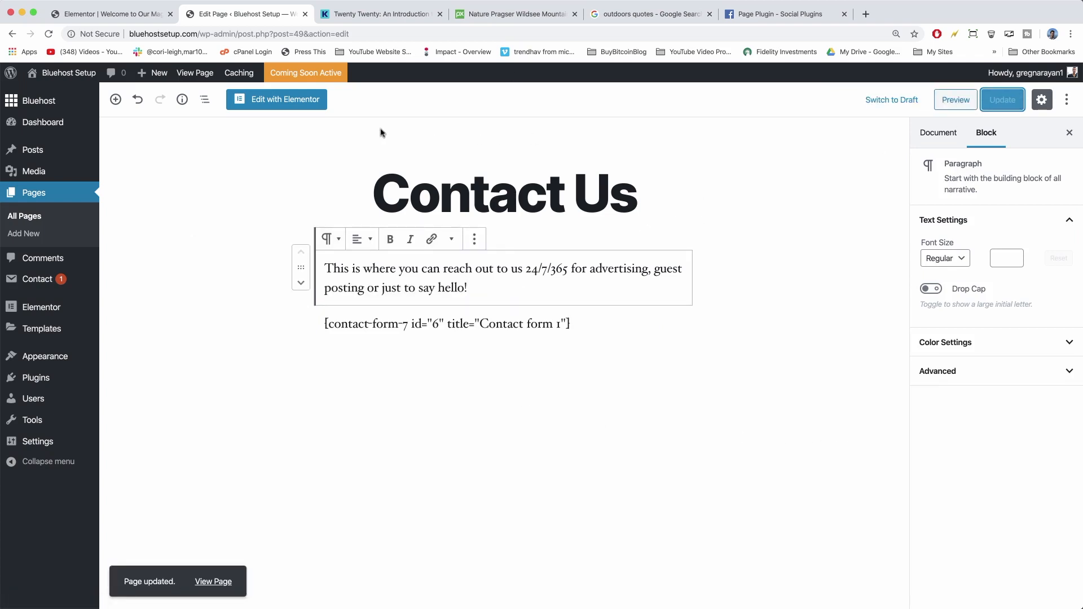
click(196, 73)
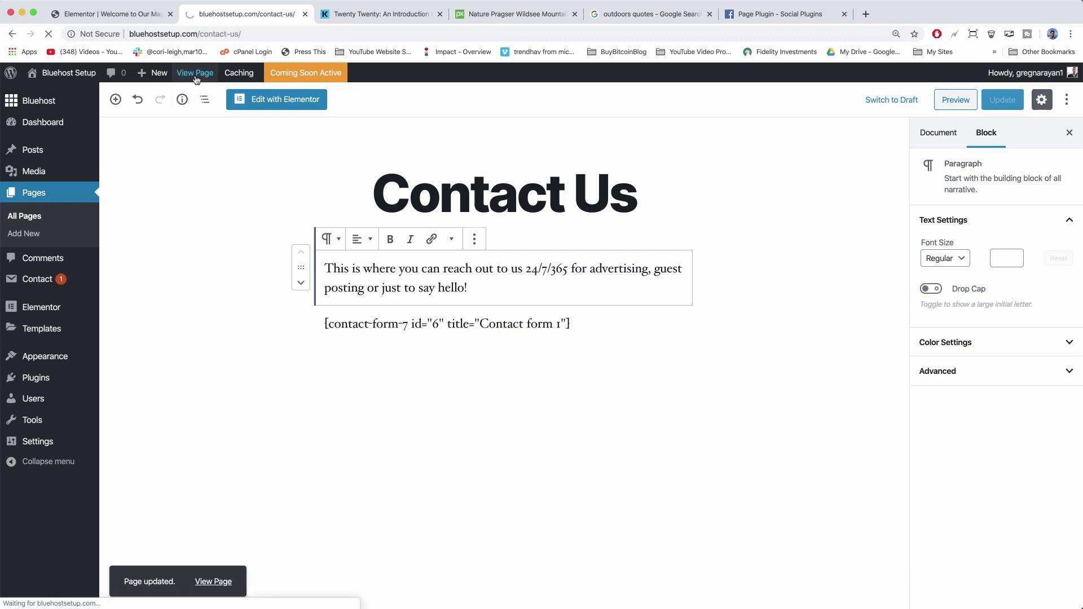
Test the Your Name, Your Email, Subject and Your Message fields of the live contact form.
scroll(312, 222, down, 5)
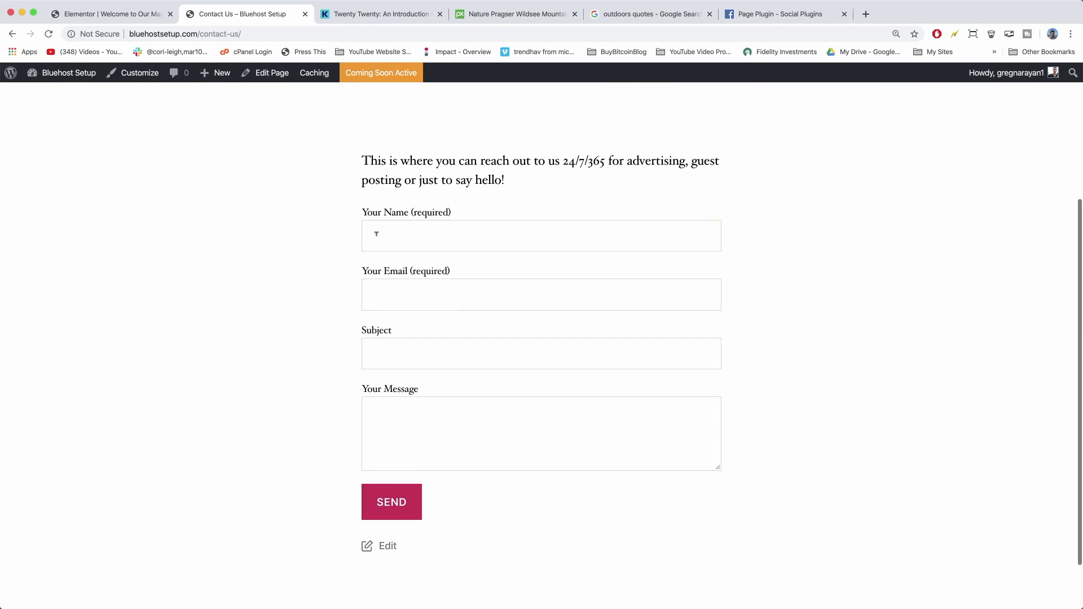
click(376, 233)
click(385, 290)
click(390, 358)
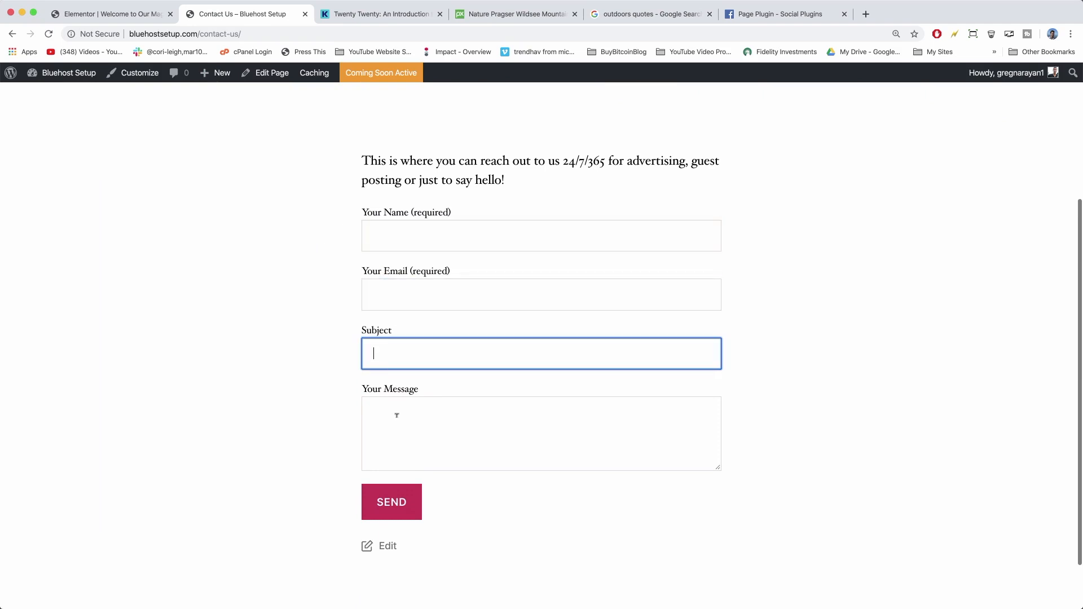
click(395, 435)
scroll(394, 440, down, 2)
scroll(399, 449, up, 3)
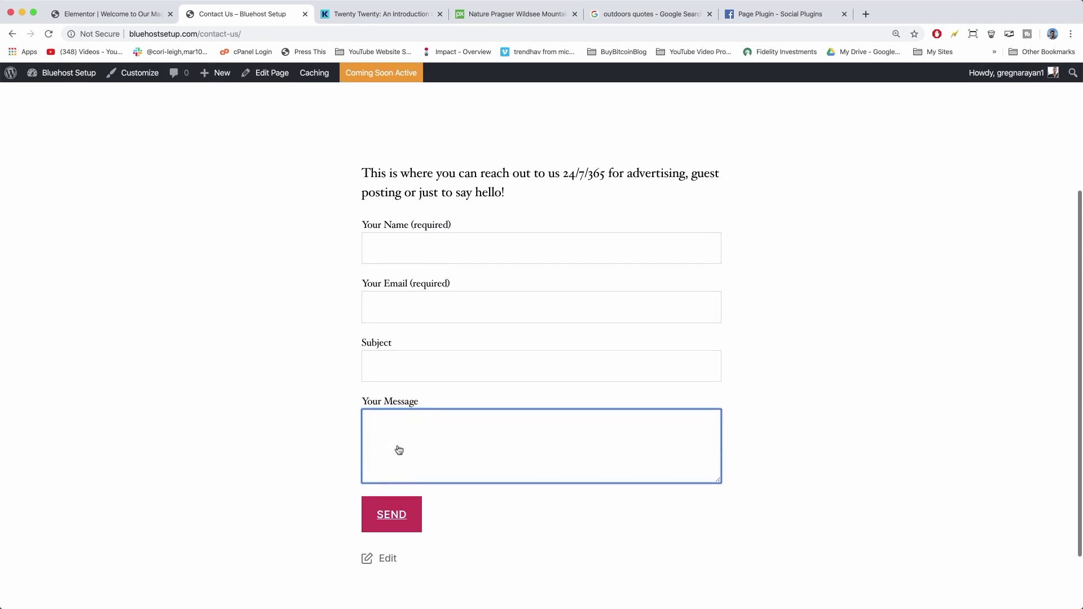
click(412, 261)
click(408, 316)
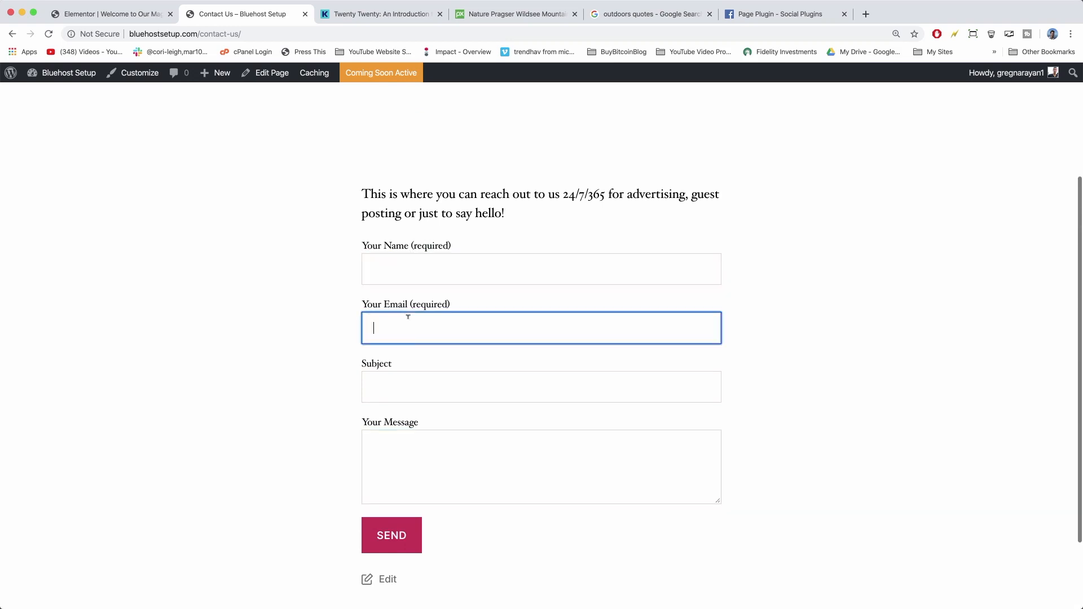
click(411, 433)
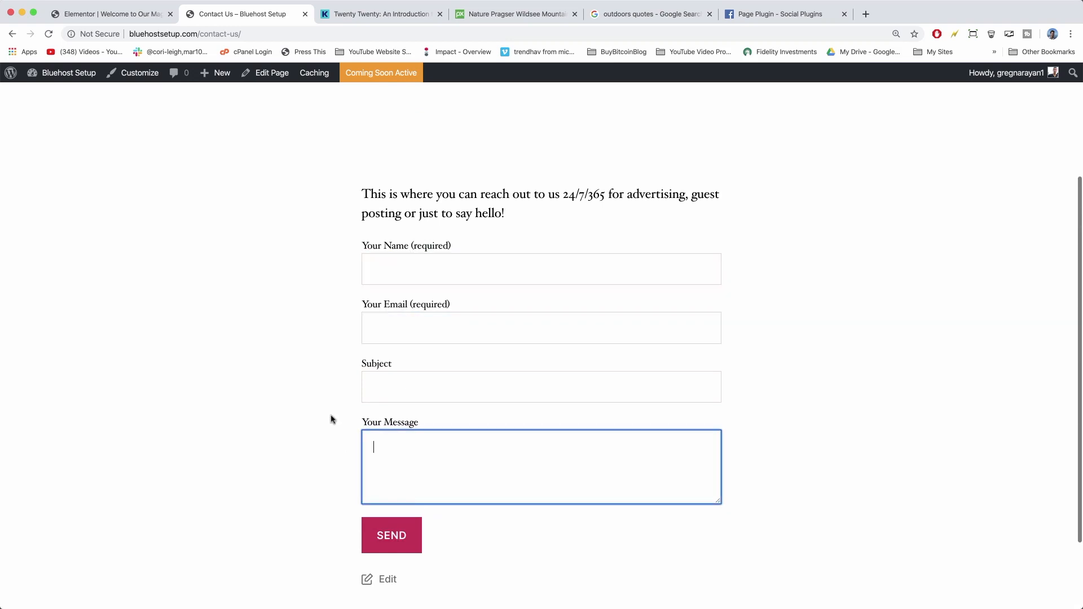
Review the General Settings, including the administration email field, then visit the live homepage.
scroll(279, 322, up, 3)
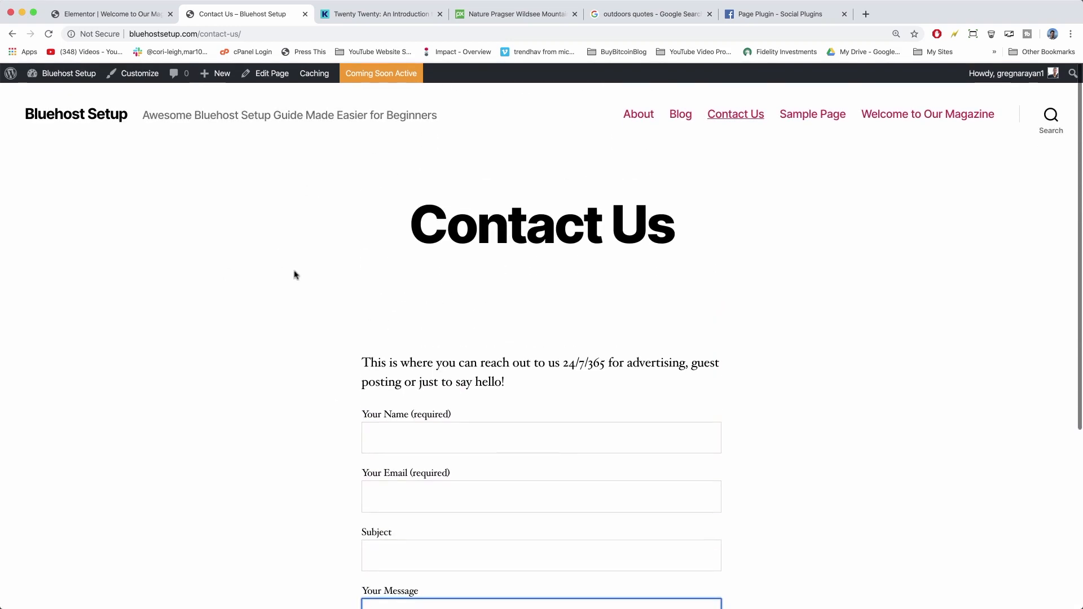
click(66, 74)
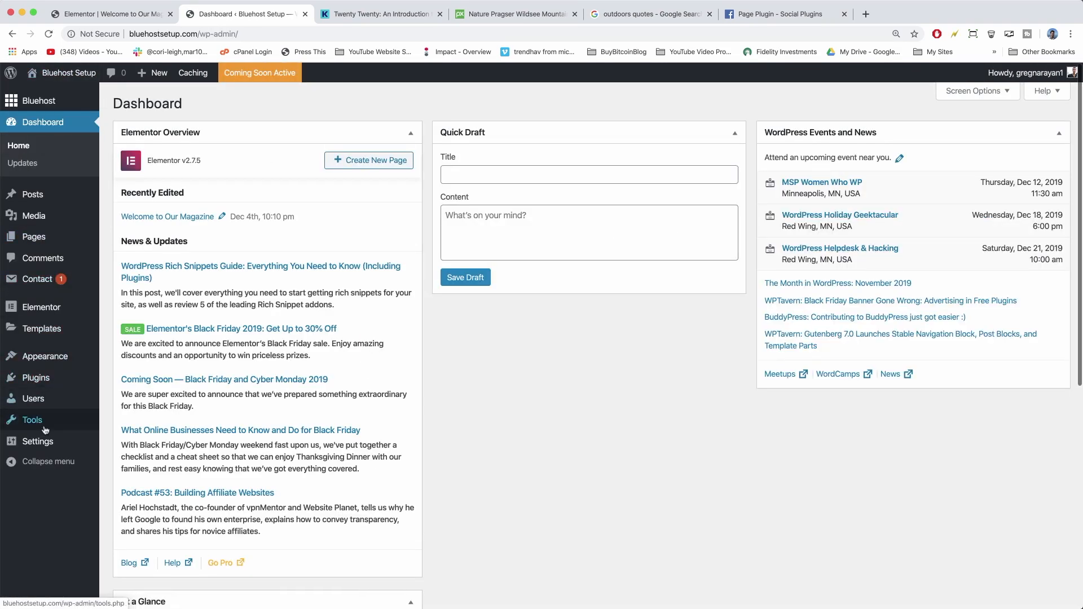
mouse_move(47, 444)
click(126, 406)
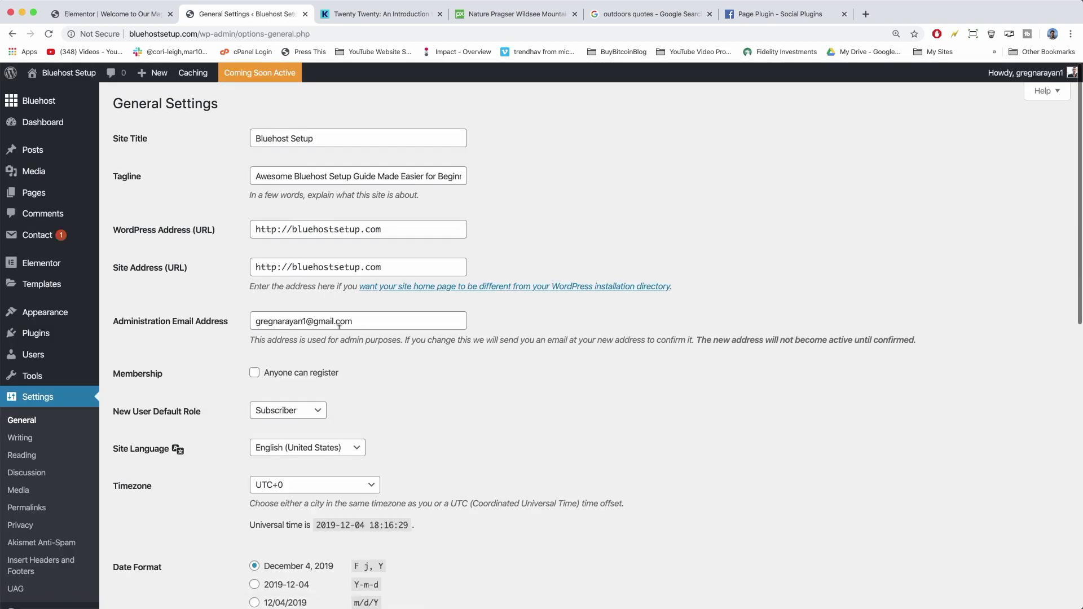
click(358, 321)
triple_click(359, 321)
click(697, 441)
click(68, 78)
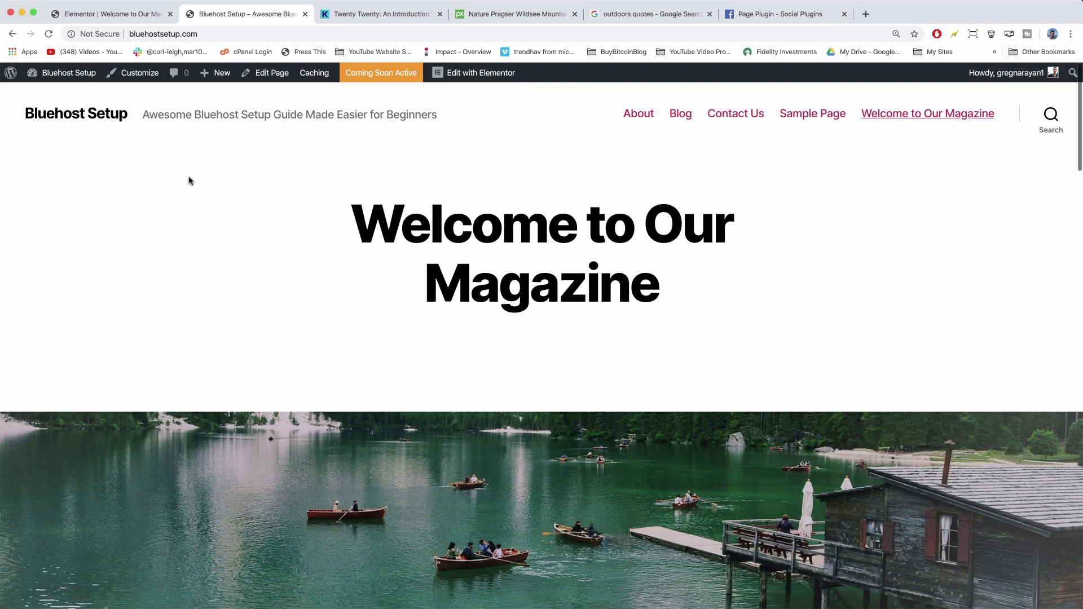
mouse_move(65, 77)
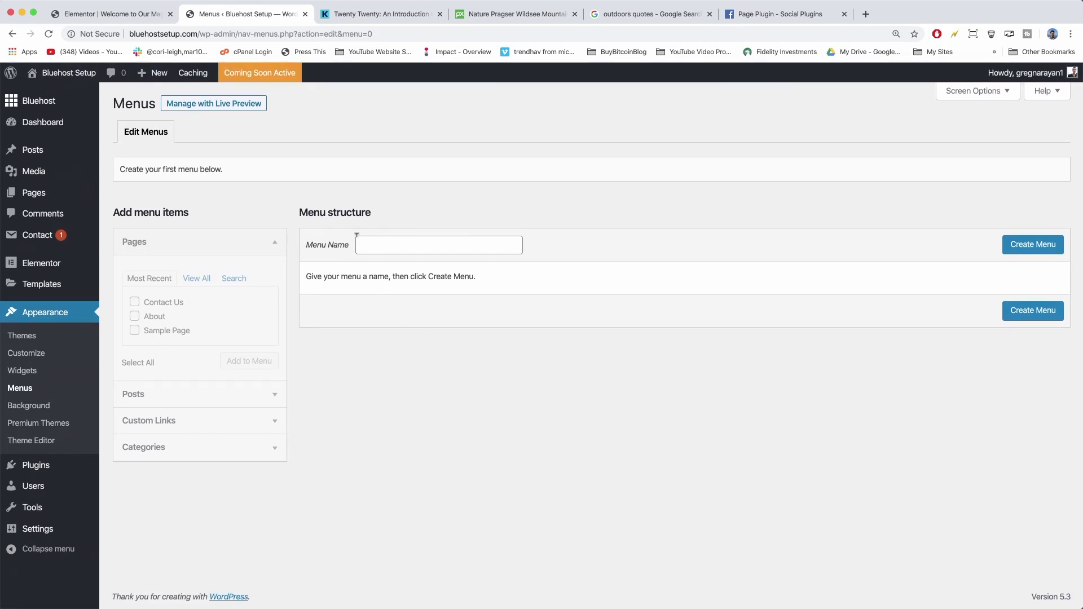
Create a menu named 'Main Menu' and add the Blog, About and Contact Us pages.
click(376, 239)
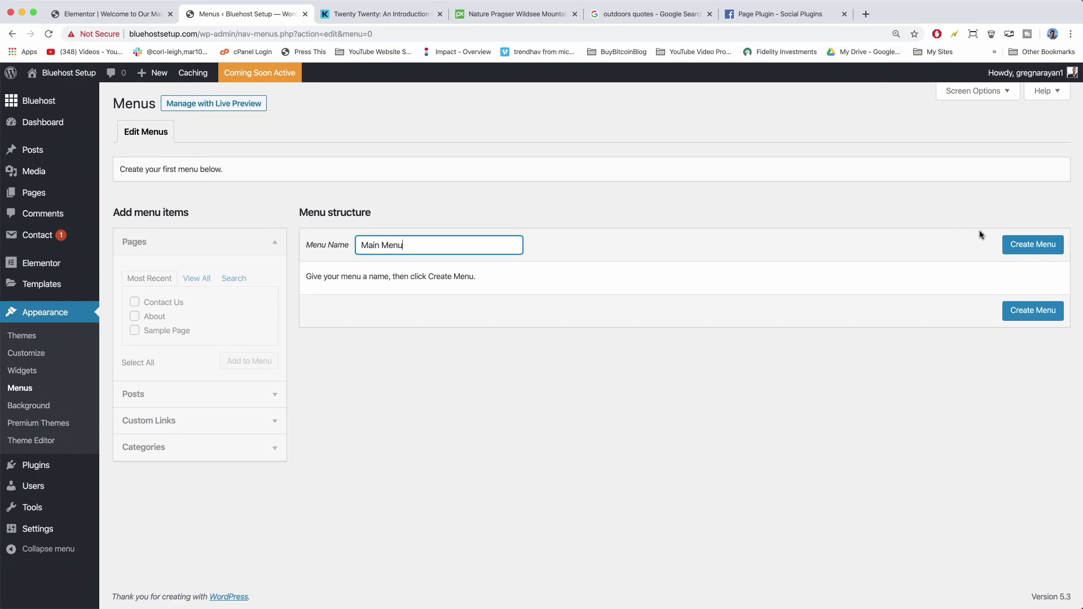
click(1018, 249)
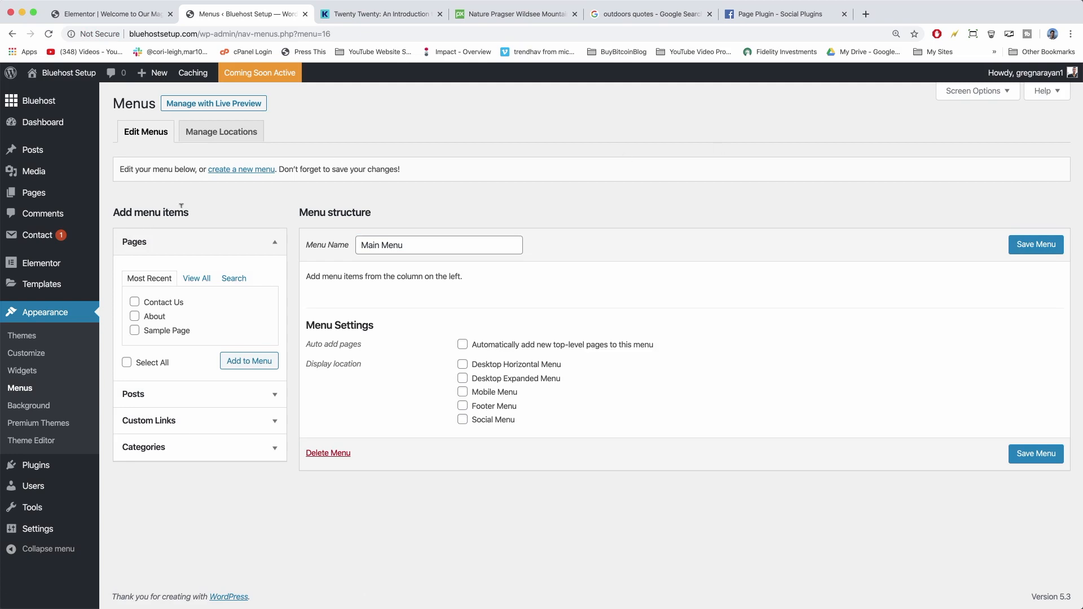
click(195, 279)
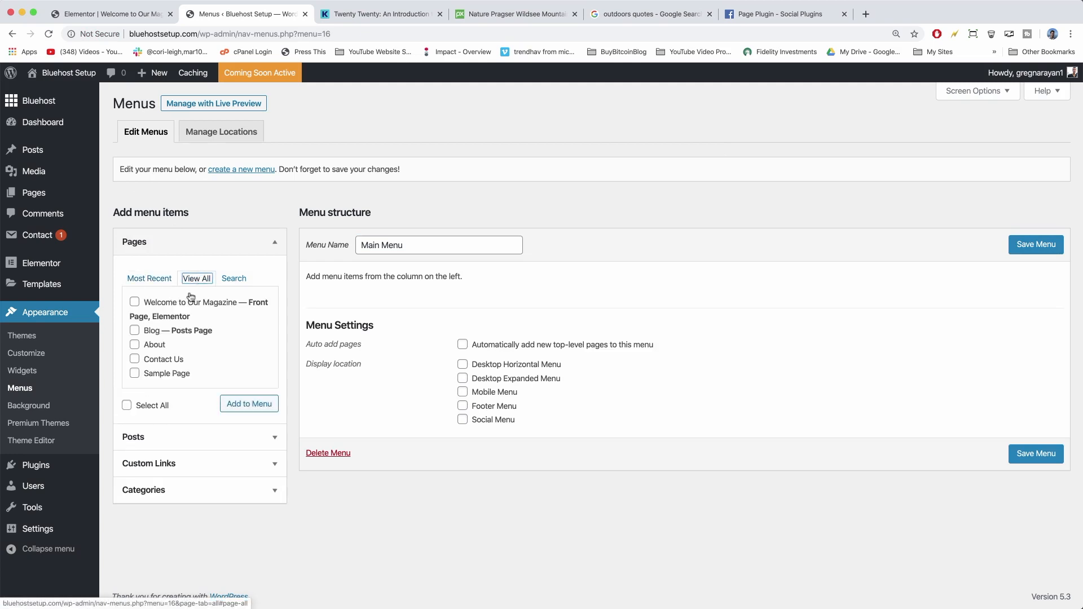
click(134, 332)
click(134, 346)
click(135, 360)
click(259, 410)
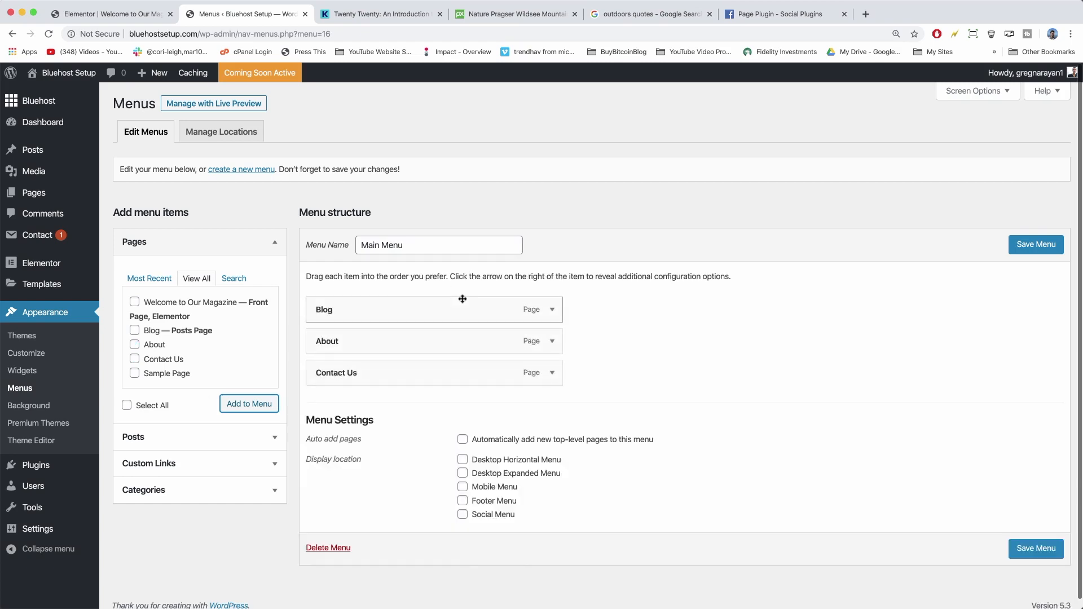
Move Blog to the end, assign Desktop Horizontal, Desktop Expanded and Mobile locations, and save.
drag(454, 307, 454, 373)
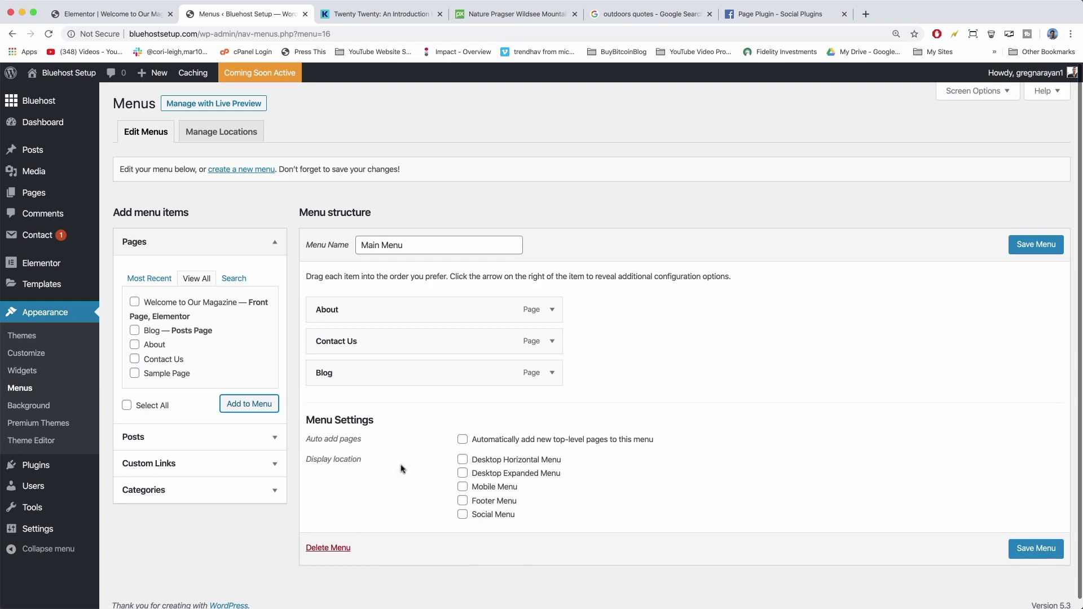
click(462, 460)
click(463, 473)
click(462, 487)
click(1035, 549)
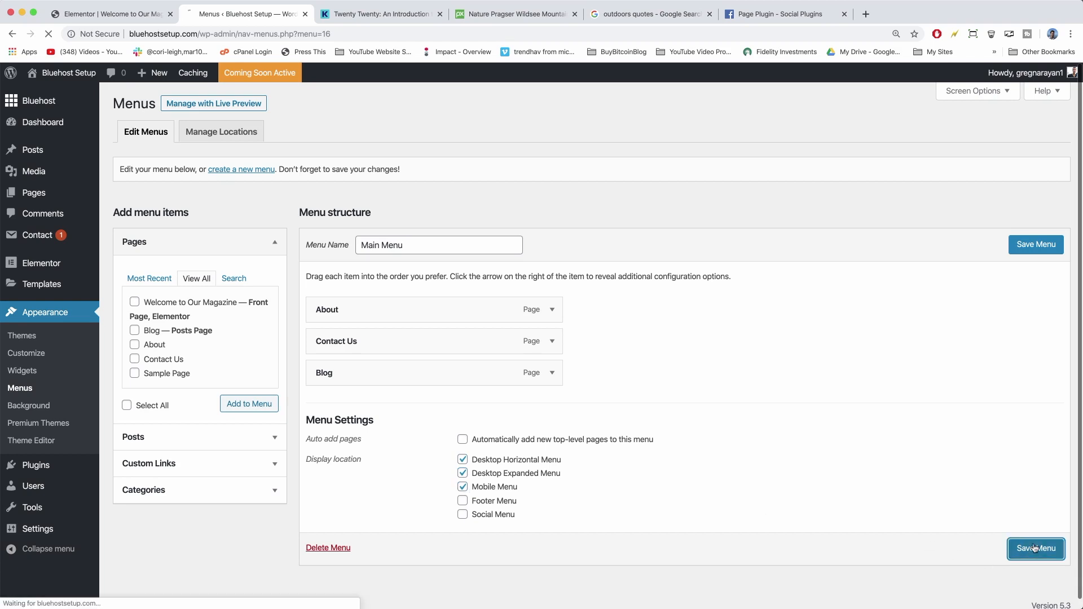
Open the live site in a new tab and check the links in its slide-in menu.
right_click(69, 74)
click(82, 79)
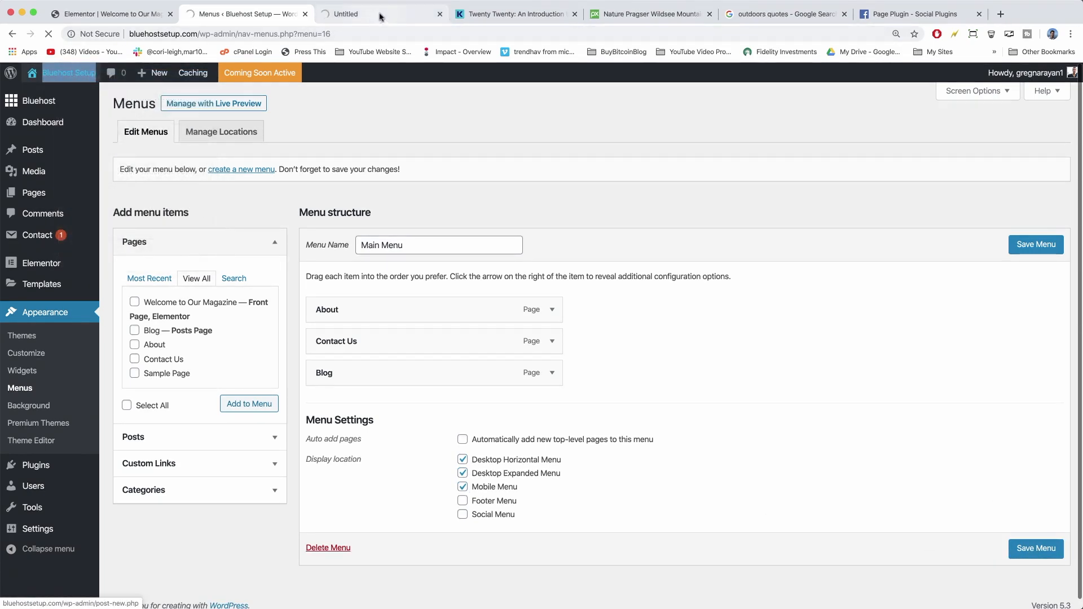
click(381, 17)
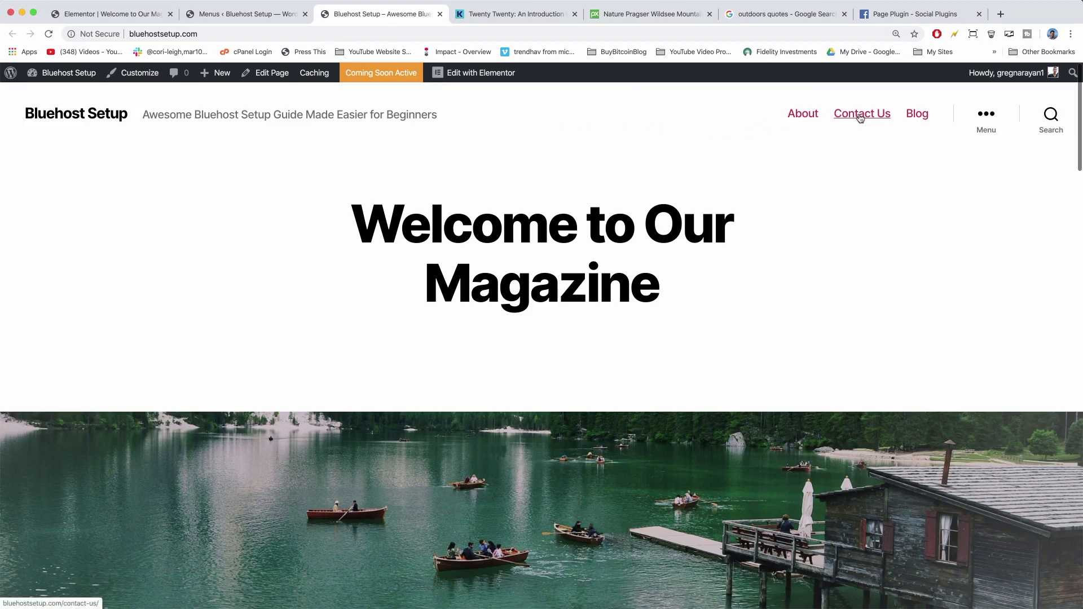
click(987, 118)
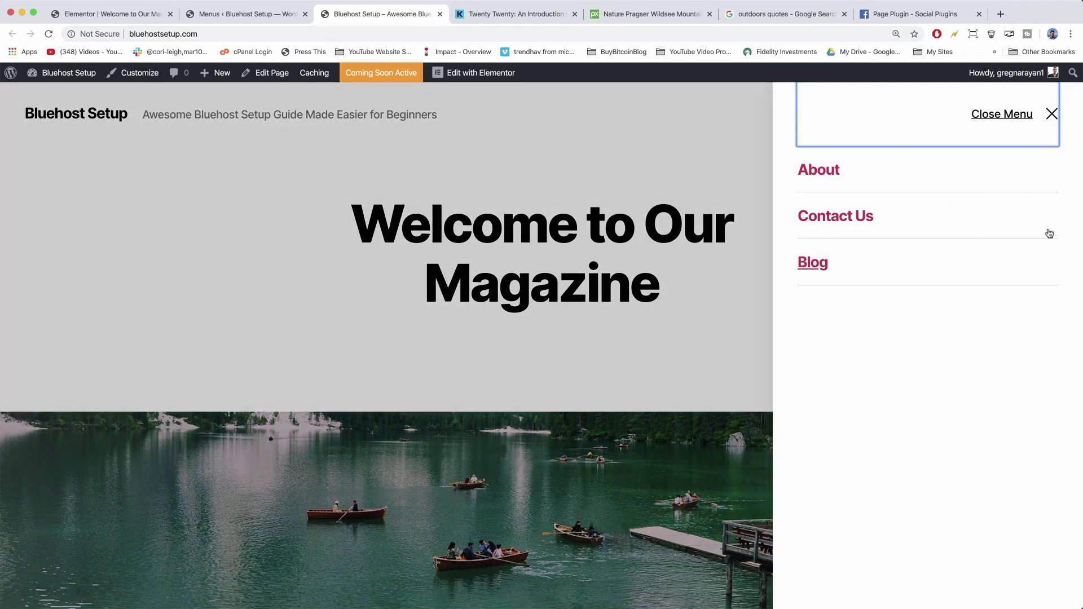
click(735, 331)
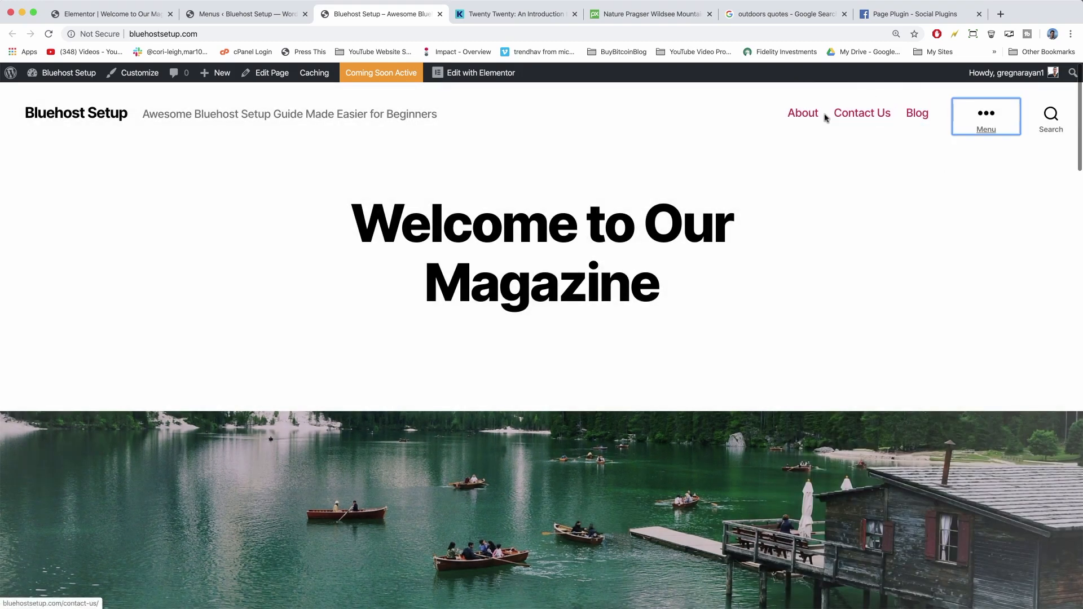
Untick the Desktop Horizontal Menu location, save the Main Menu, and check the homepage header.
click(246, 16)
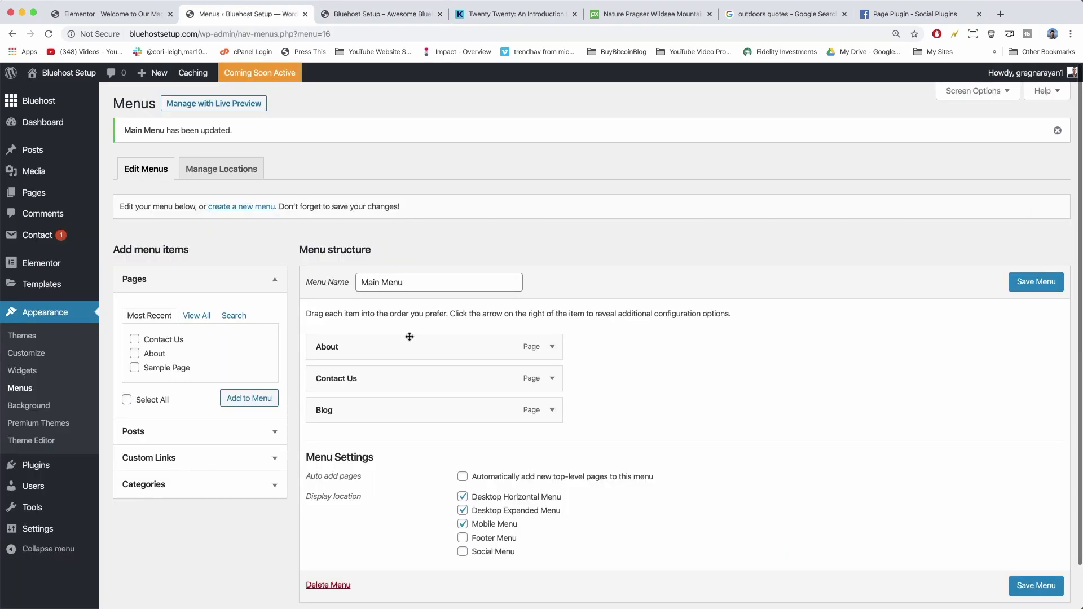
click(462, 497)
click(1039, 586)
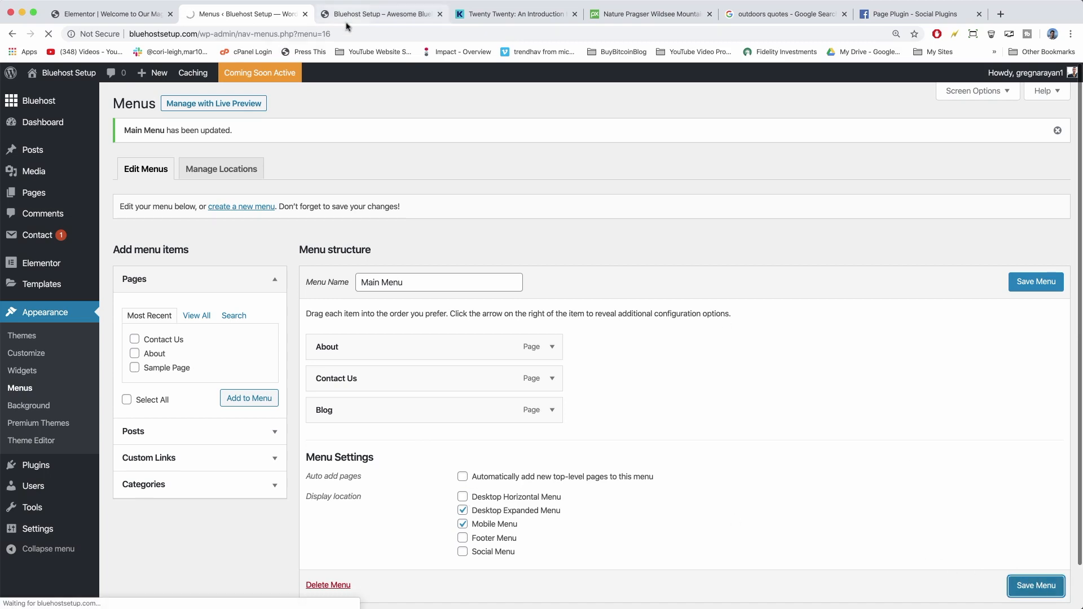
click(382, 13)
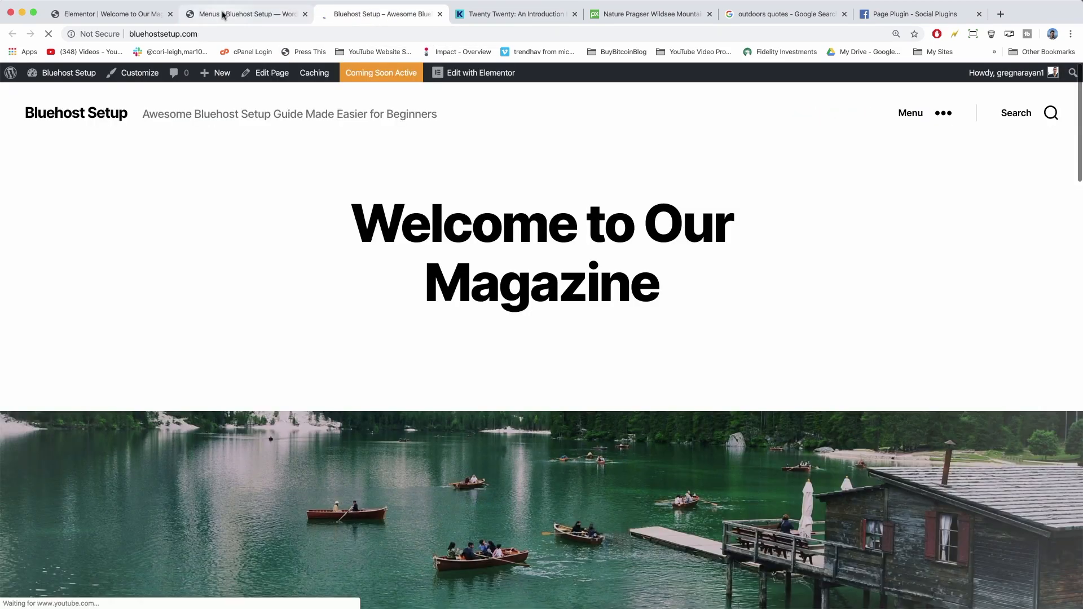
Return to the menu editor and expand the Custom Links panel.
click(252, 20)
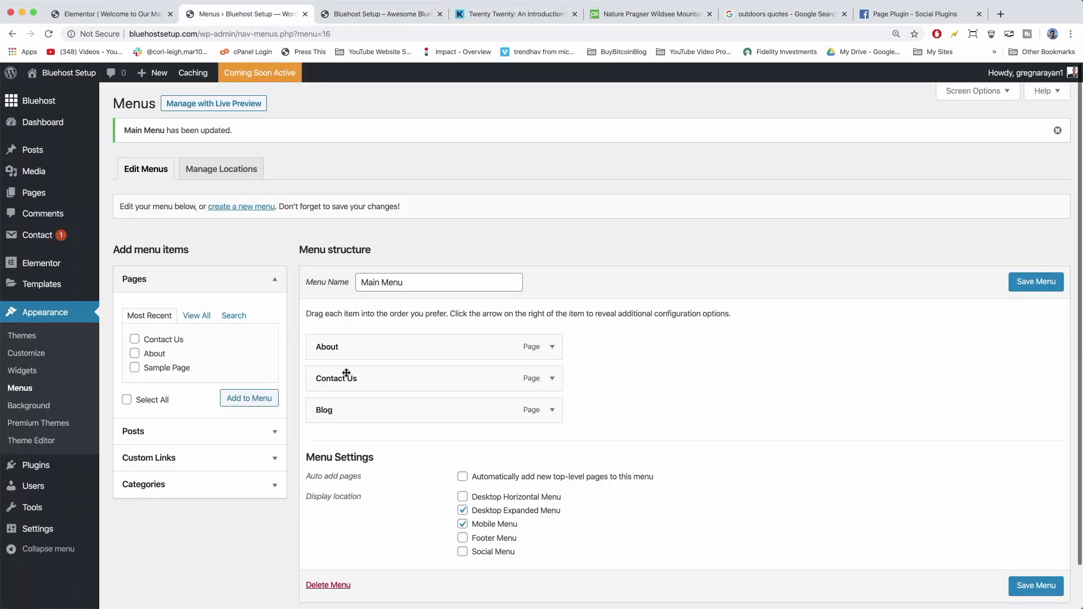
click(266, 457)
scroll(198, 399, down, 1)
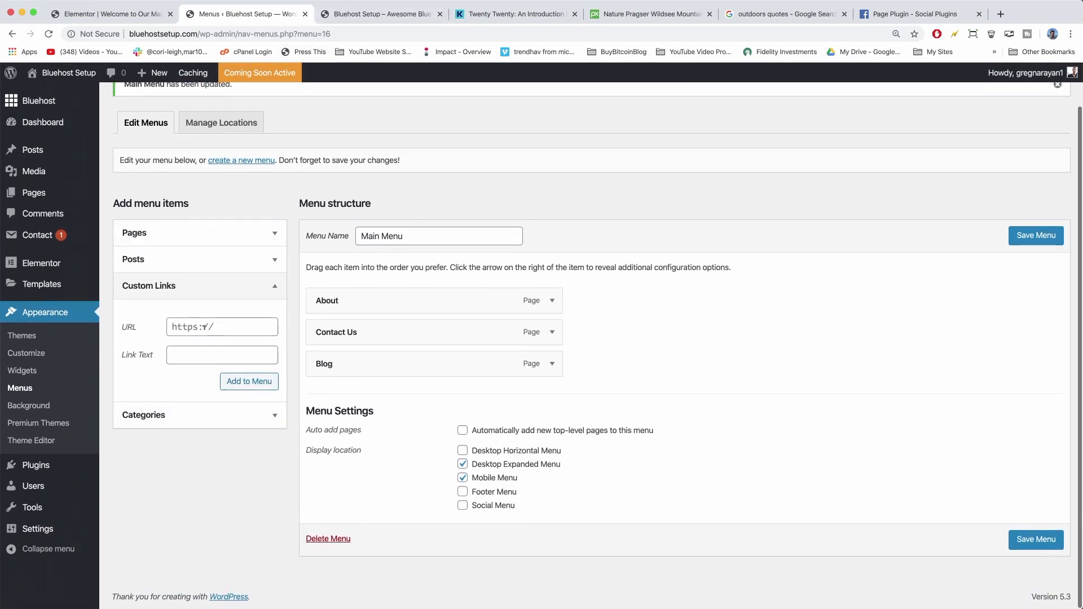
Copy the site's homepage web address from the browser address bar.
click(387, 14)
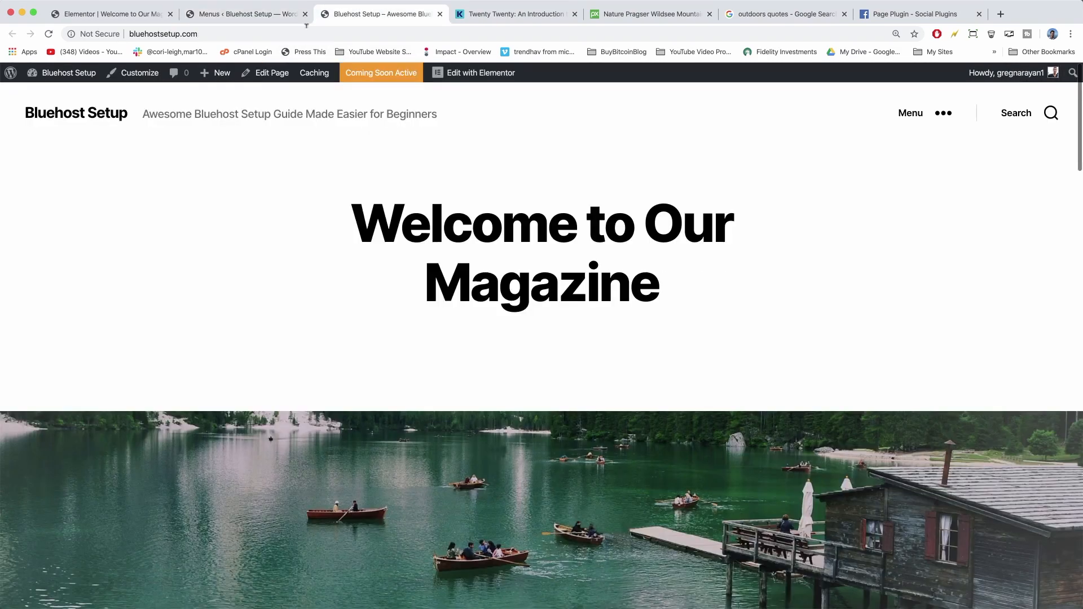
click(169, 34)
key(super+c)
right_click(176, 35)
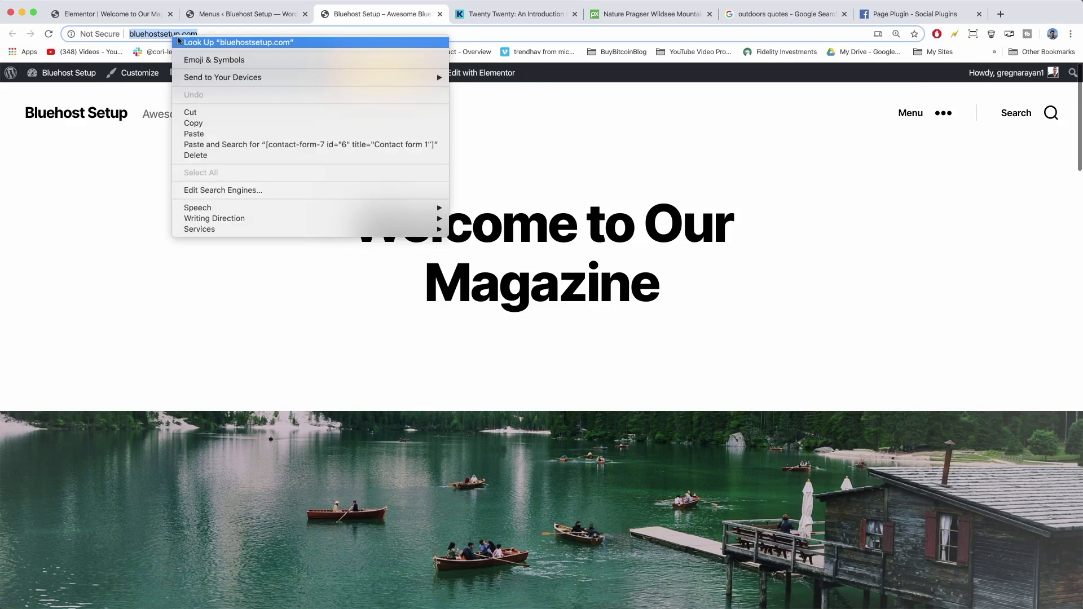
click(195, 124)
Add a Home custom link pointing to the site address to the Main Menu.
click(252, 17)
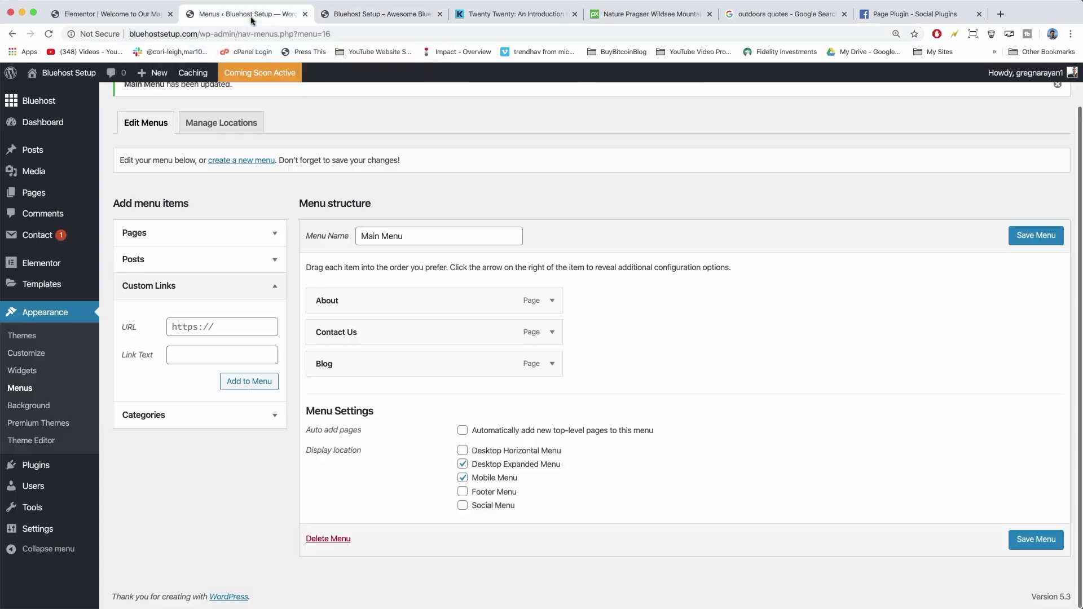
click(180, 327)
right_click(176, 327)
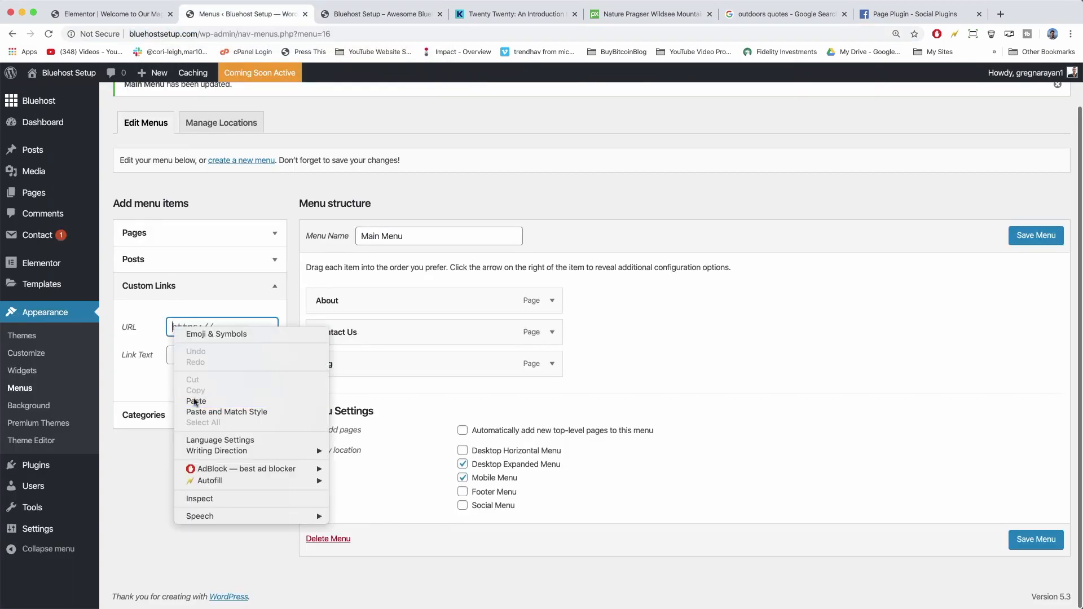
click(196, 401)
click(180, 354)
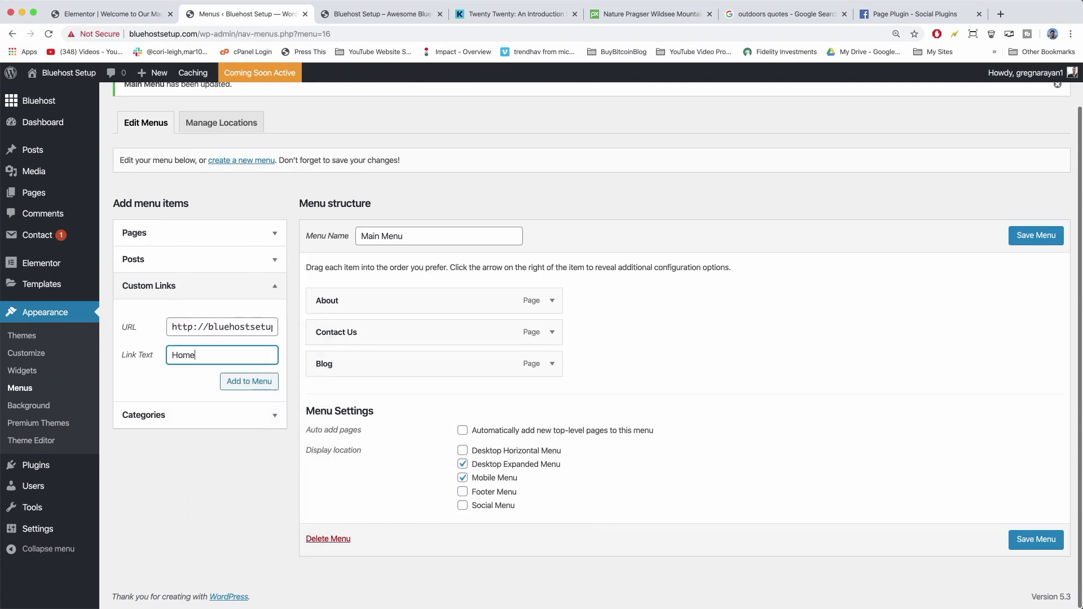
click(226, 383)
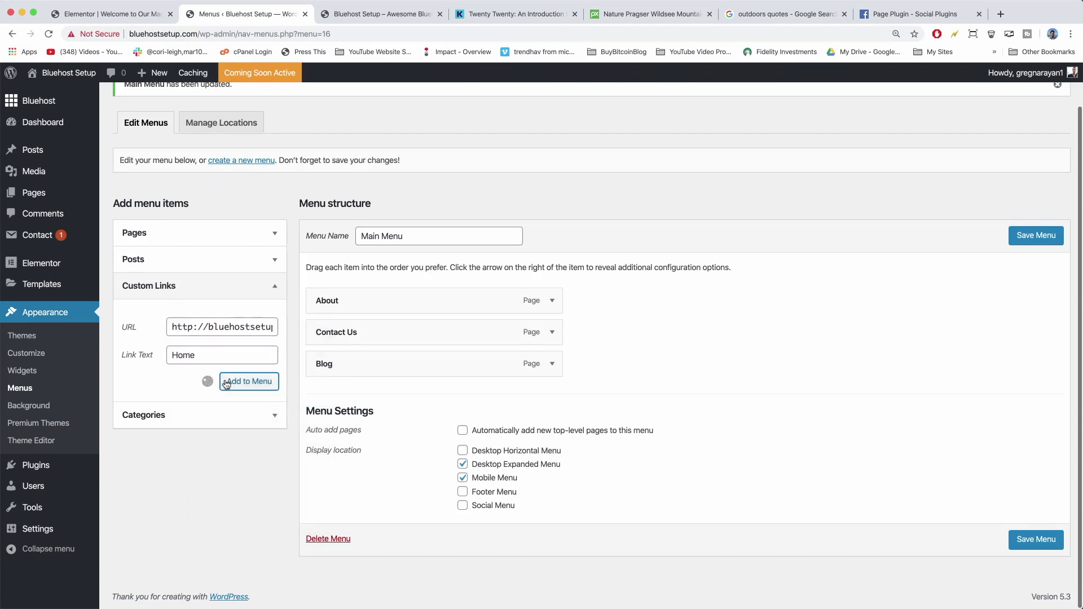
Drag the Home link to the top of the menu, save, and reload the homepage.
drag(392, 396, 387, 300)
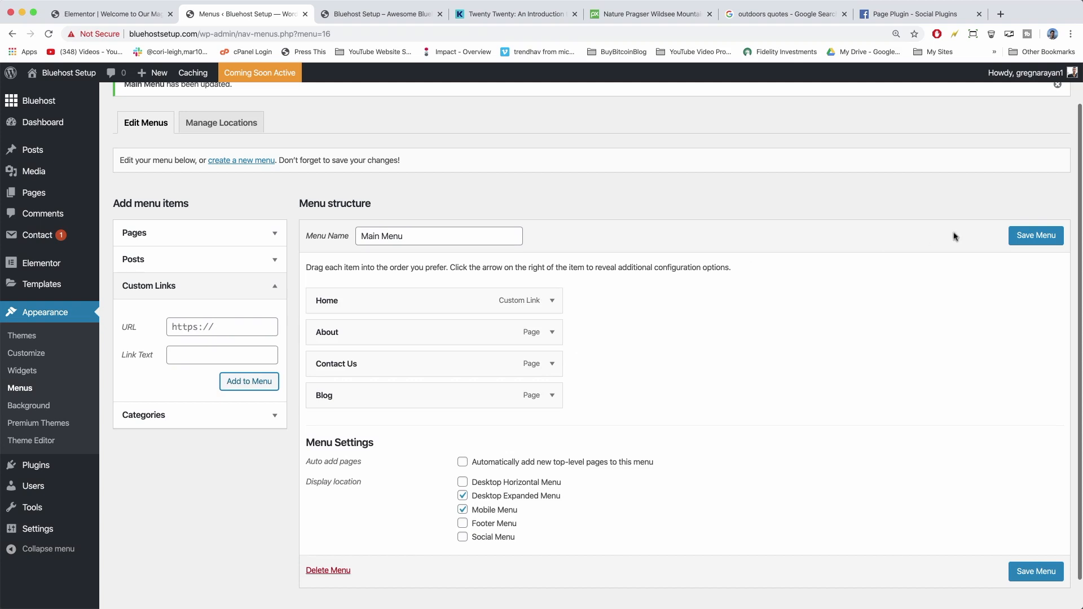
click(1025, 237)
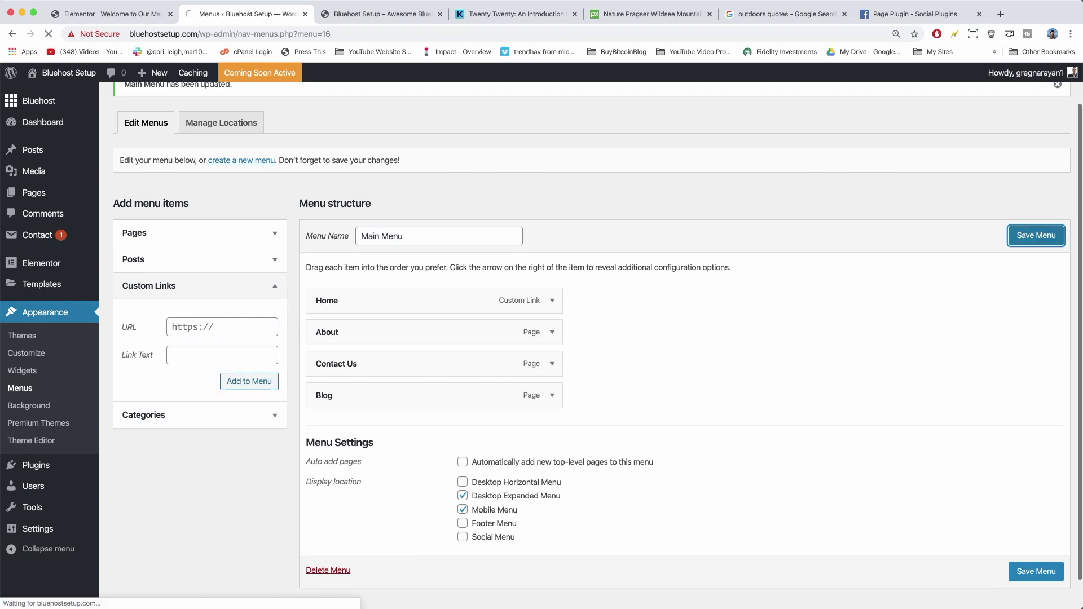
click(346, 5)
click(48, 34)
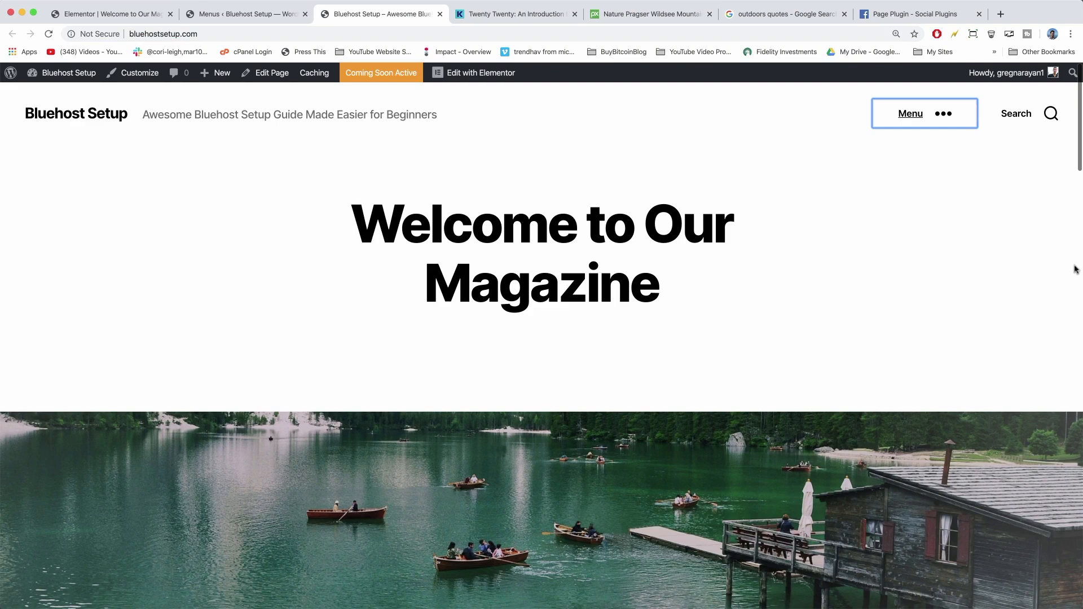
Shrink the browser to phone width and open About from the mobile menu.
drag(941, 262, 242, 240)
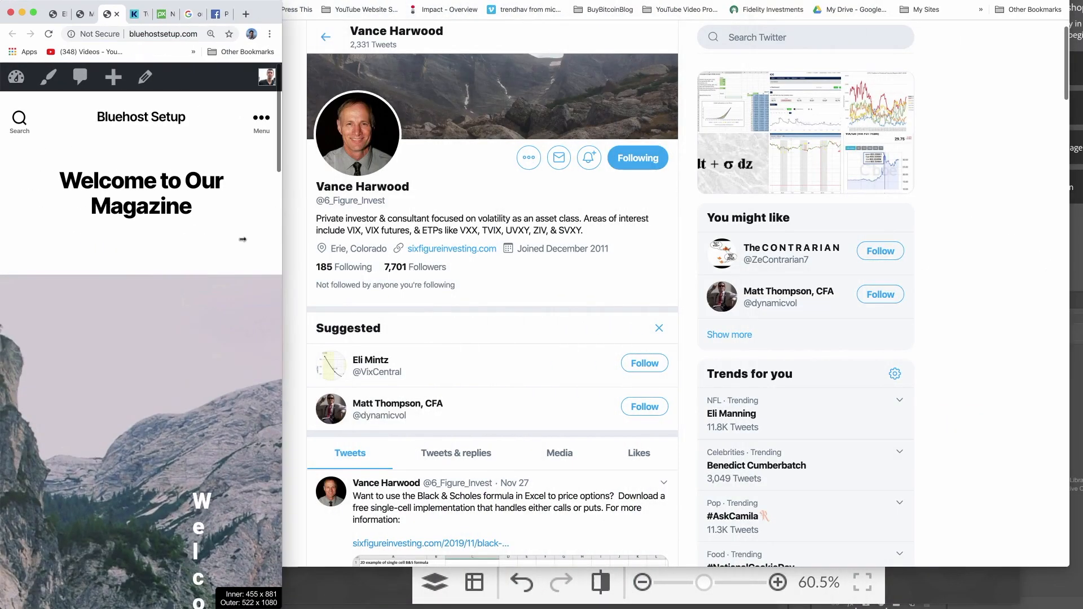
drag(148, 220, 104, 170)
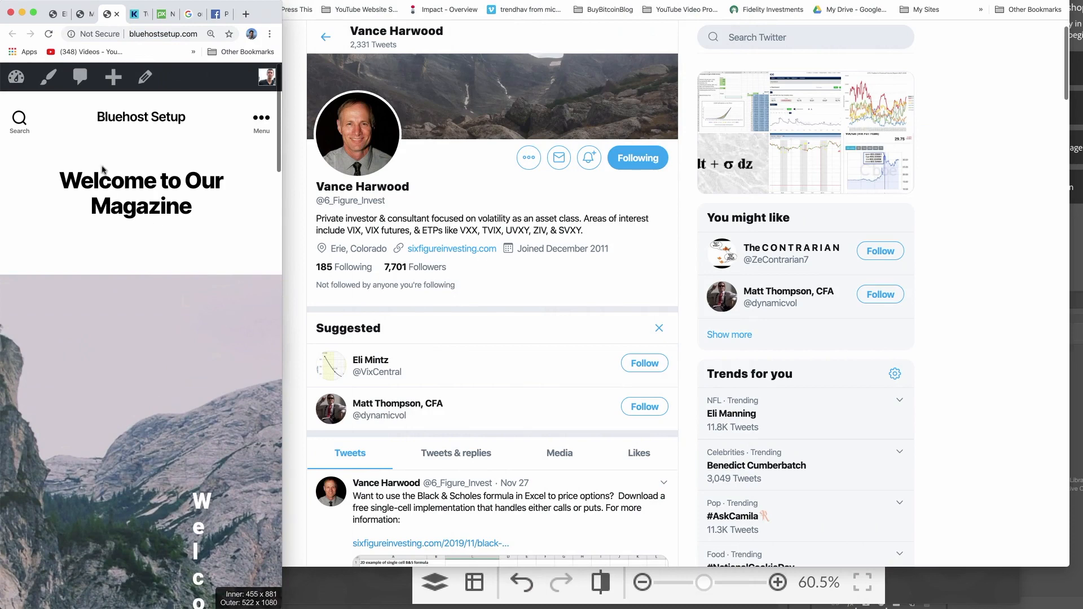
click(260, 119)
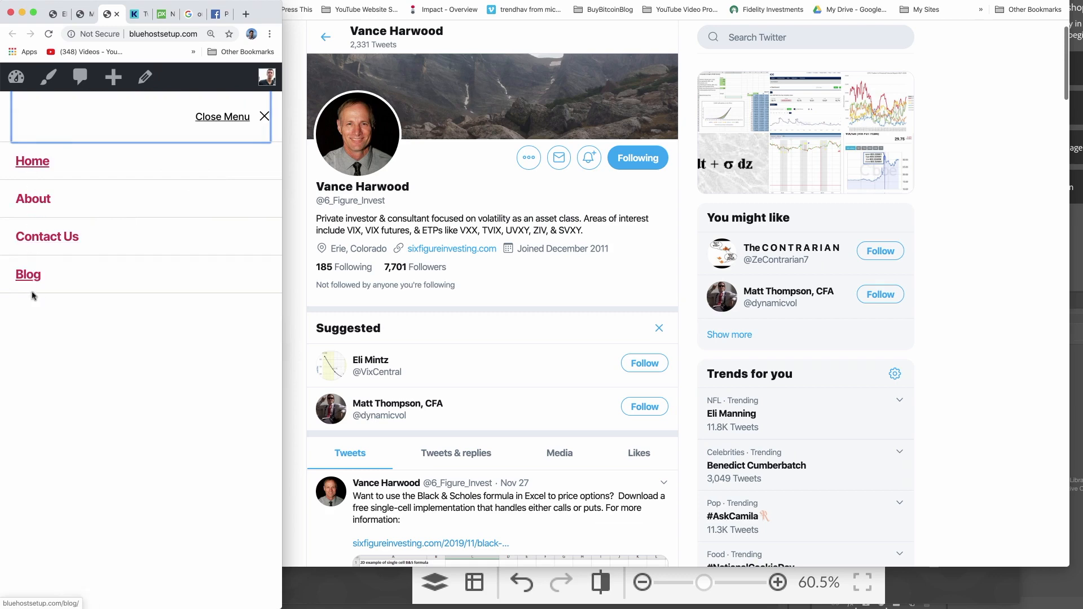
click(33, 199)
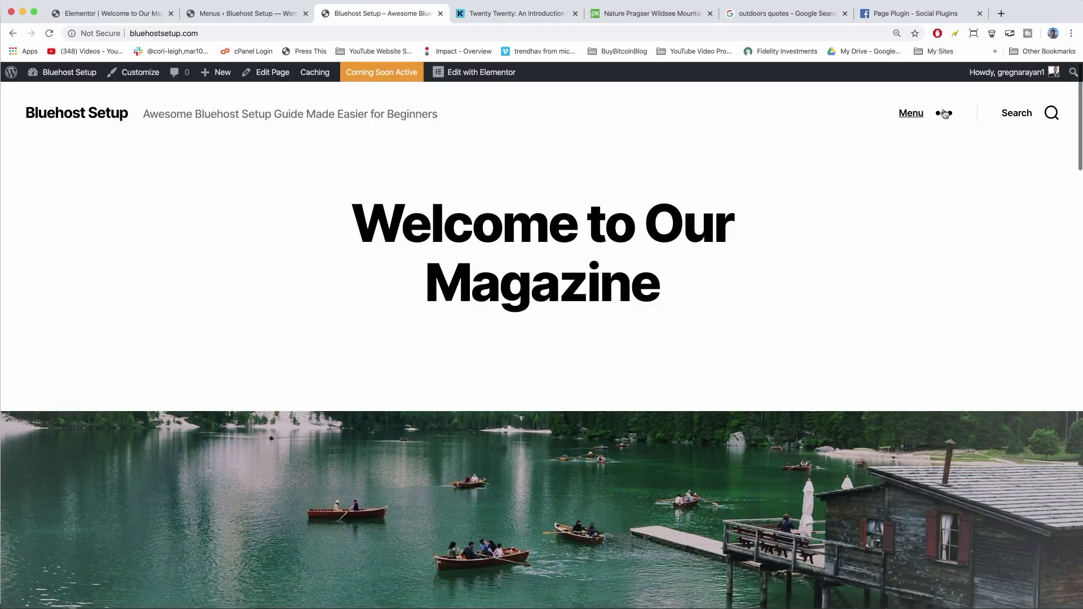
Open the Blog page from the full-width slide-in menu, browse its posts, then visit the Dashboard.
click(945, 114)
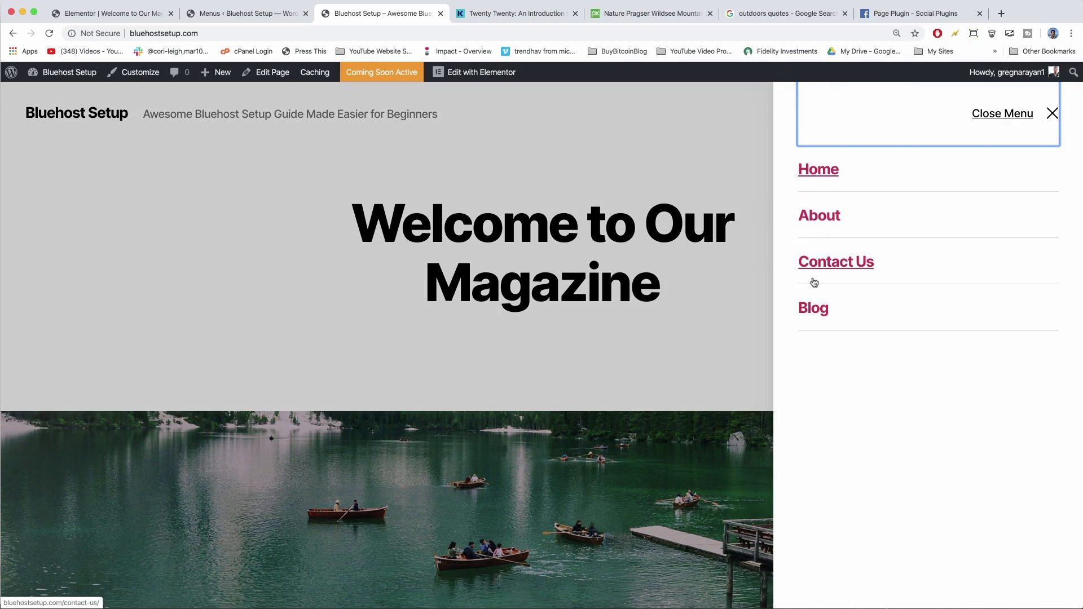
click(814, 309)
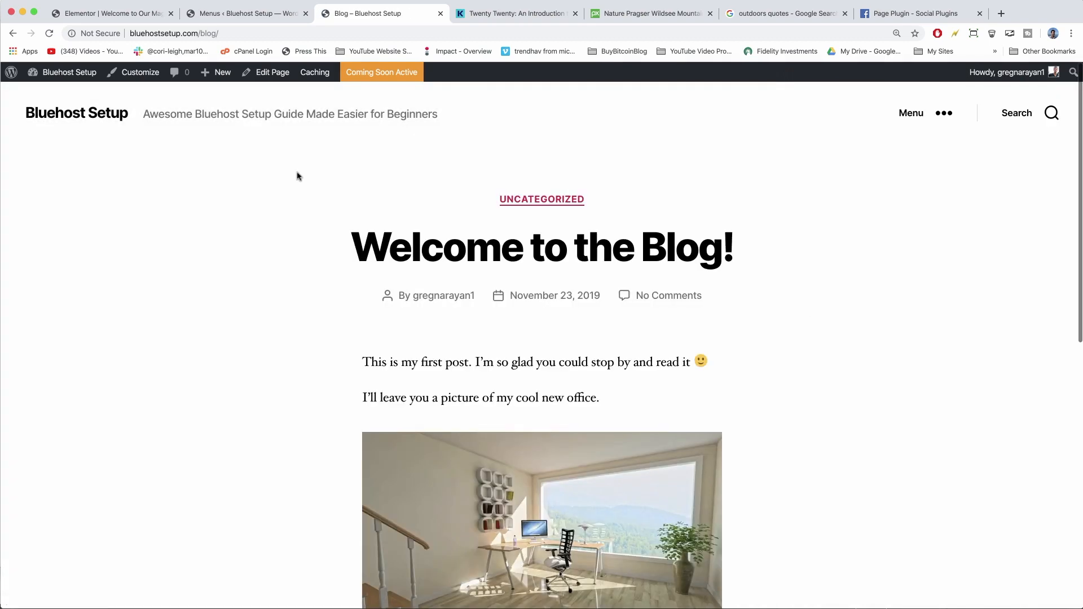
scroll(310, 309, down, 10)
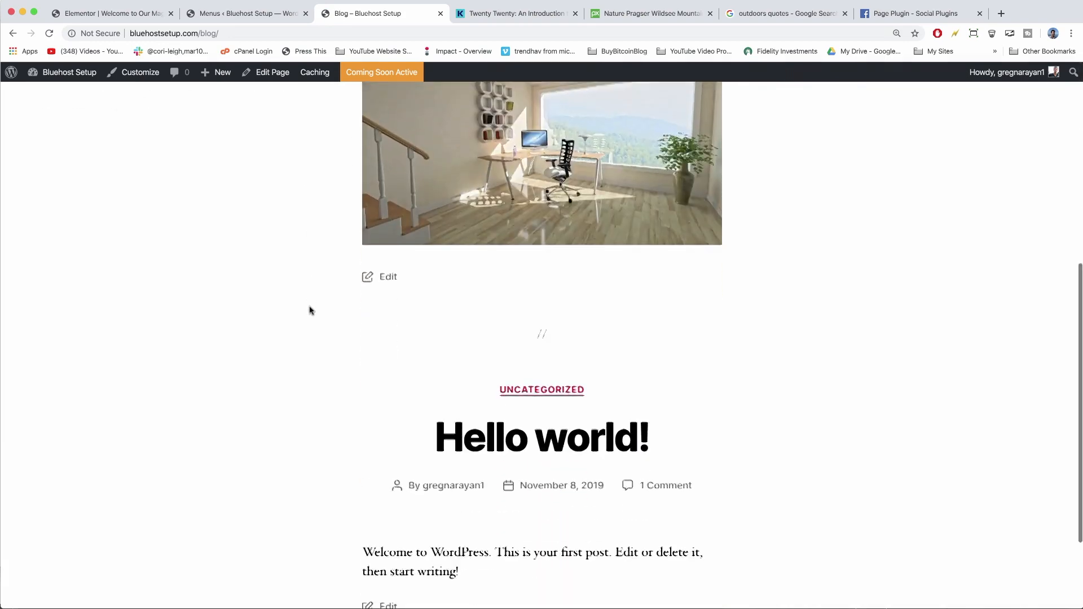
scroll(338, 243, up, 10)
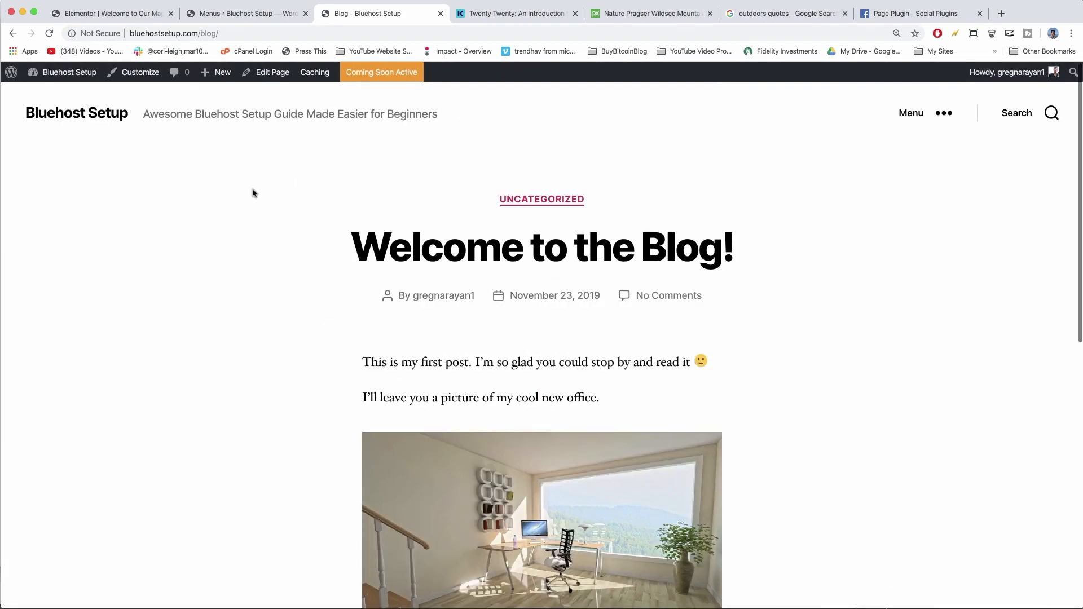
click(73, 82)
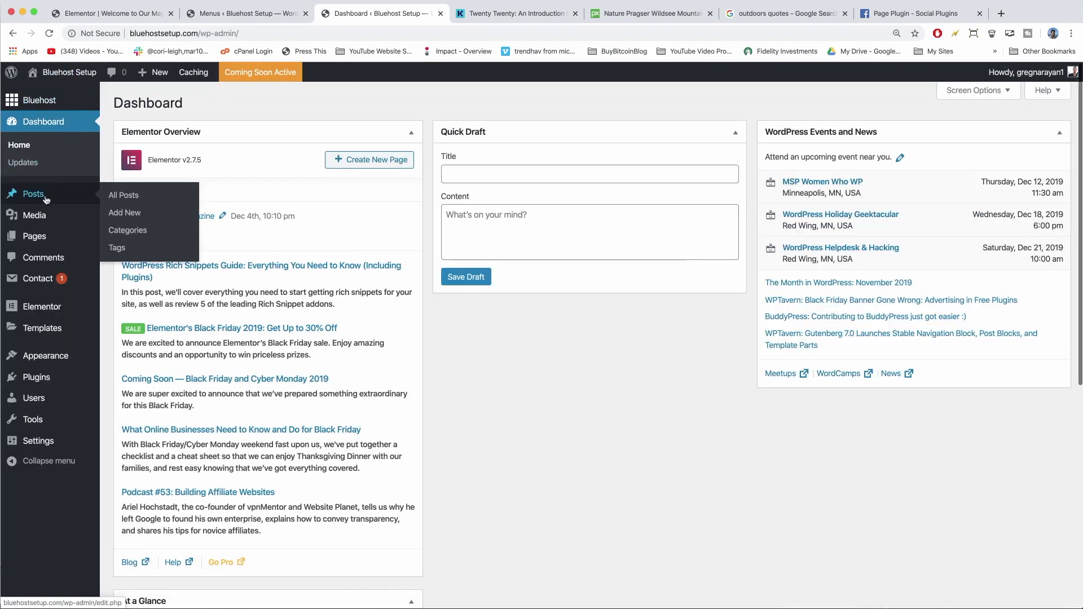
Move the Hello world! post to the Trash and start a new post.
click(46, 200)
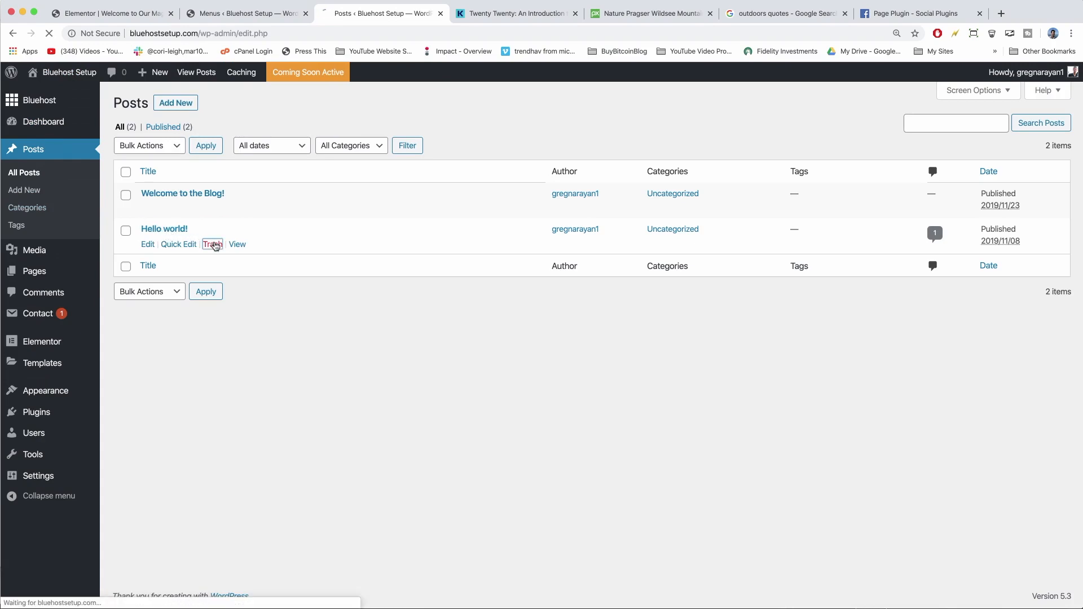
click(214, 244)
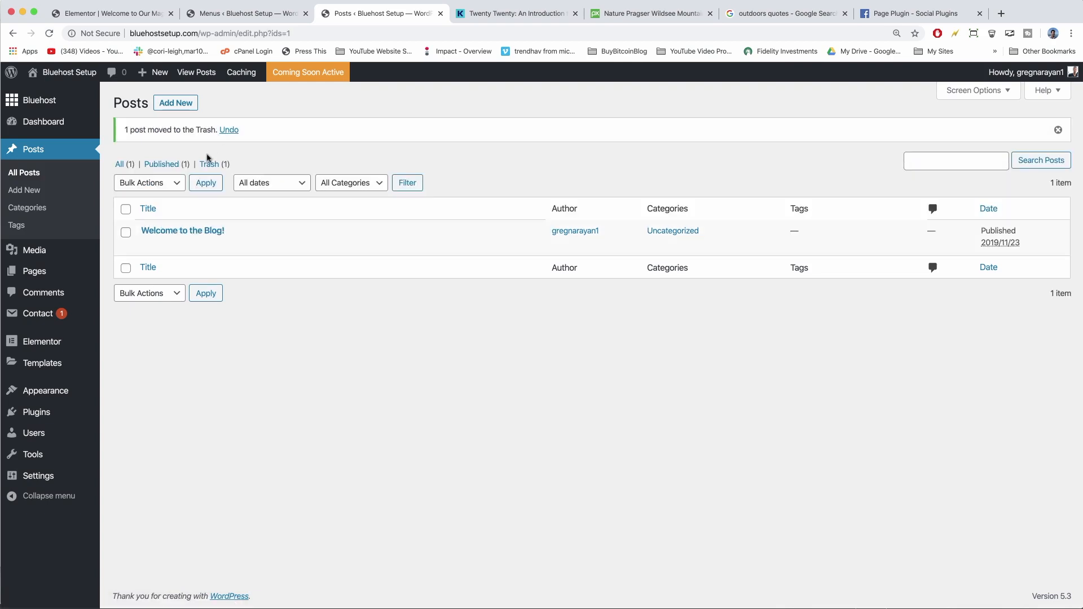
click(181, 106)
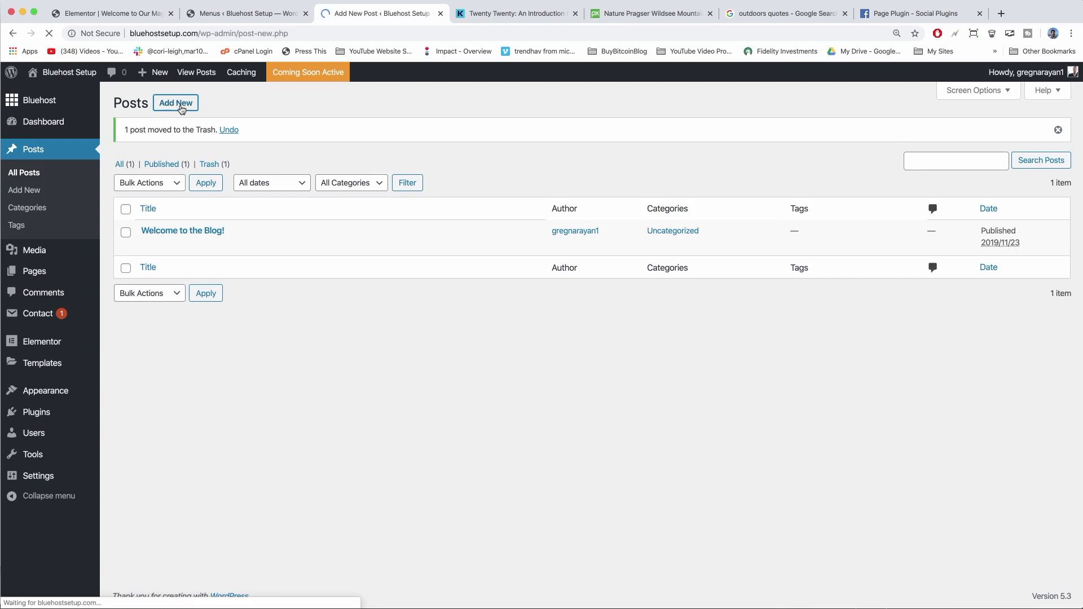
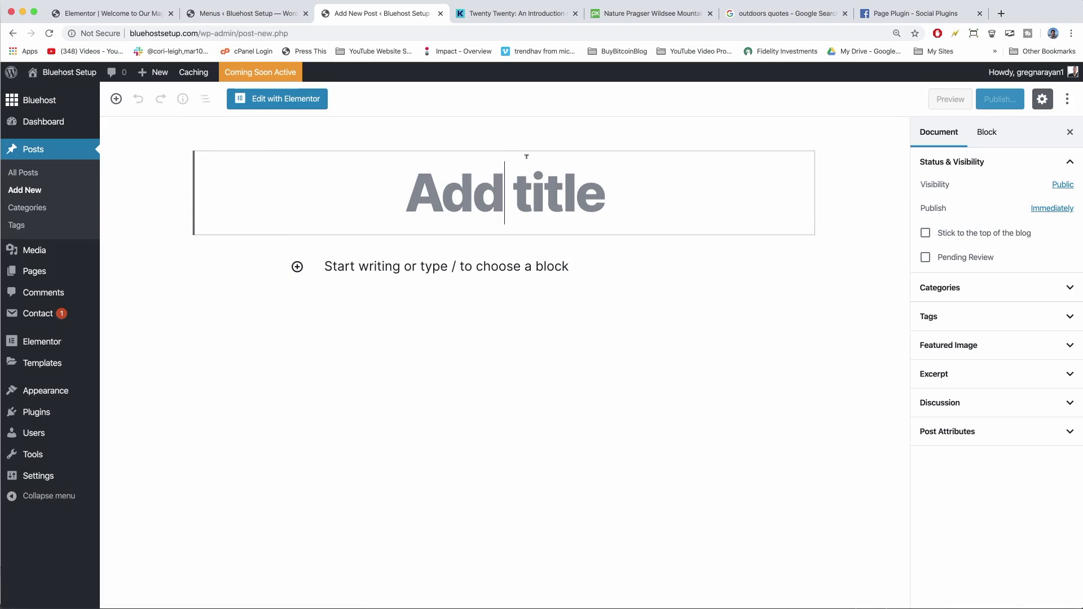
Title the new post 'Ultimate Guide to Whatever You Do' and place the cursor in its body paragraph.
text(Ultimate Guide)
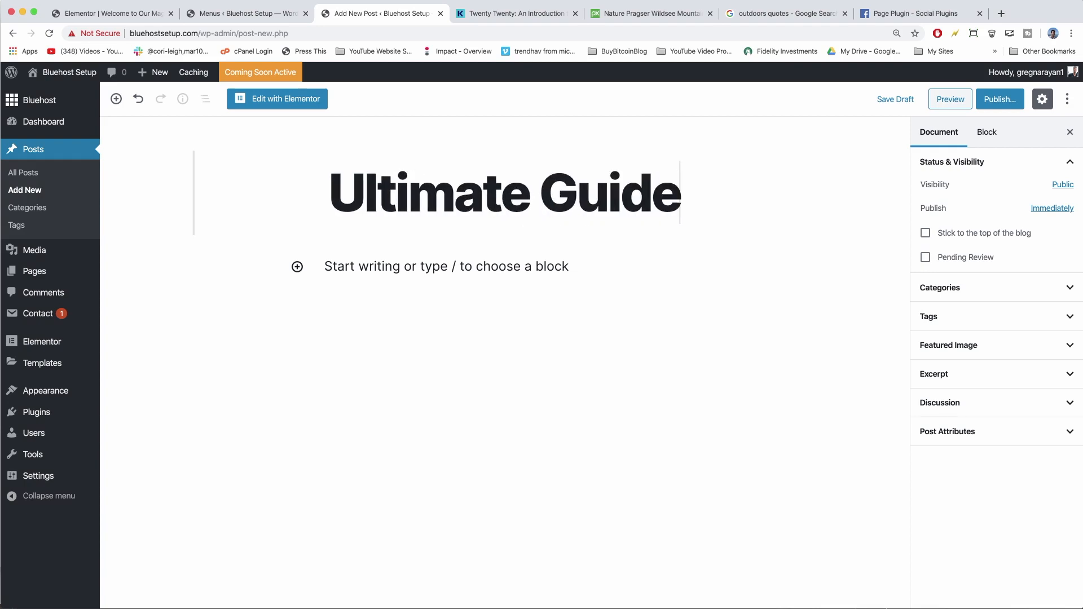
text( to)
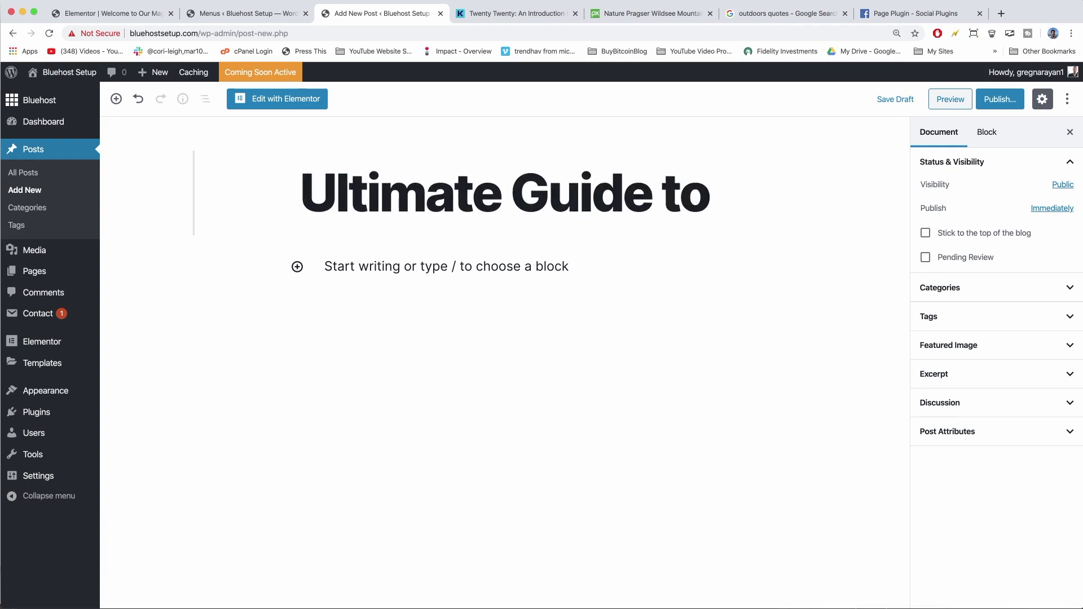
text( Whatever You Do)
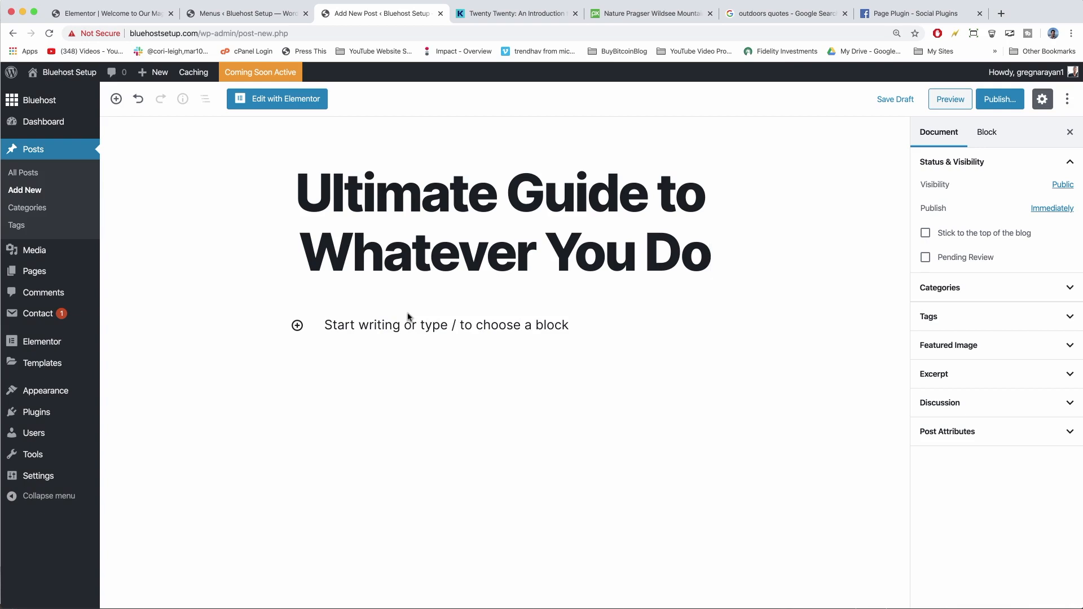
click(391, 324)
In a new tab, search for 'panipsum' and open the Pan Ipsum site.
click(999, 14)
text([)
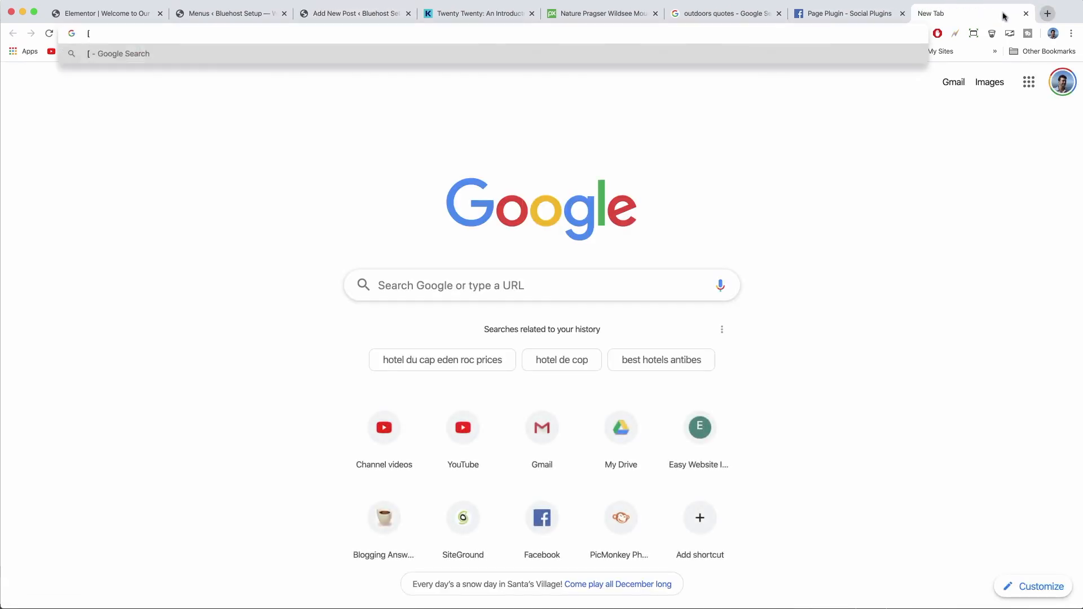
key(BackSpace)
text(panipsu)
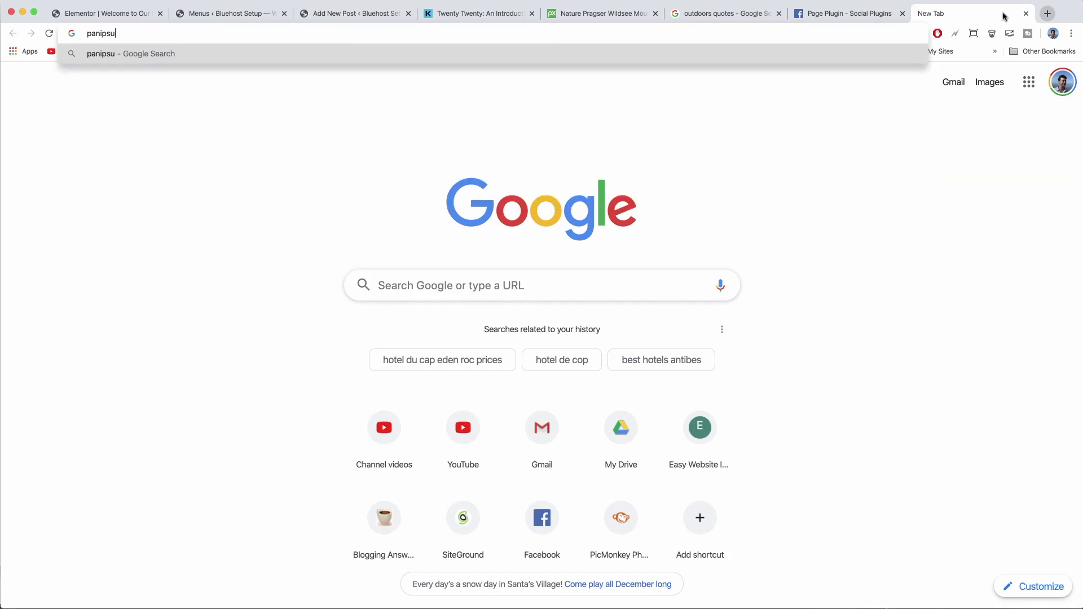
text(m)
key(Return)
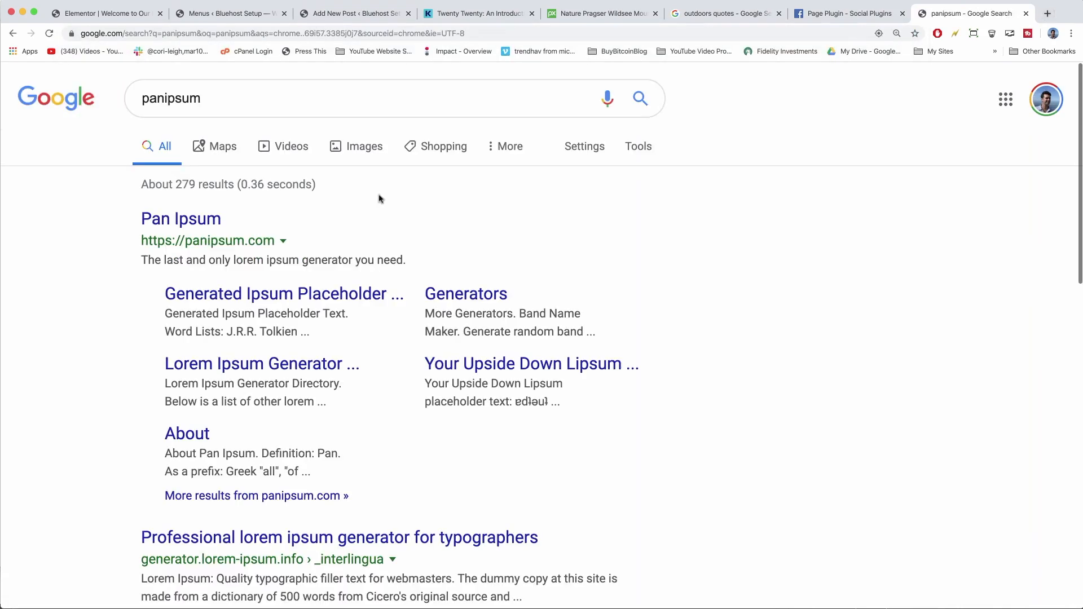
click(213, 218)
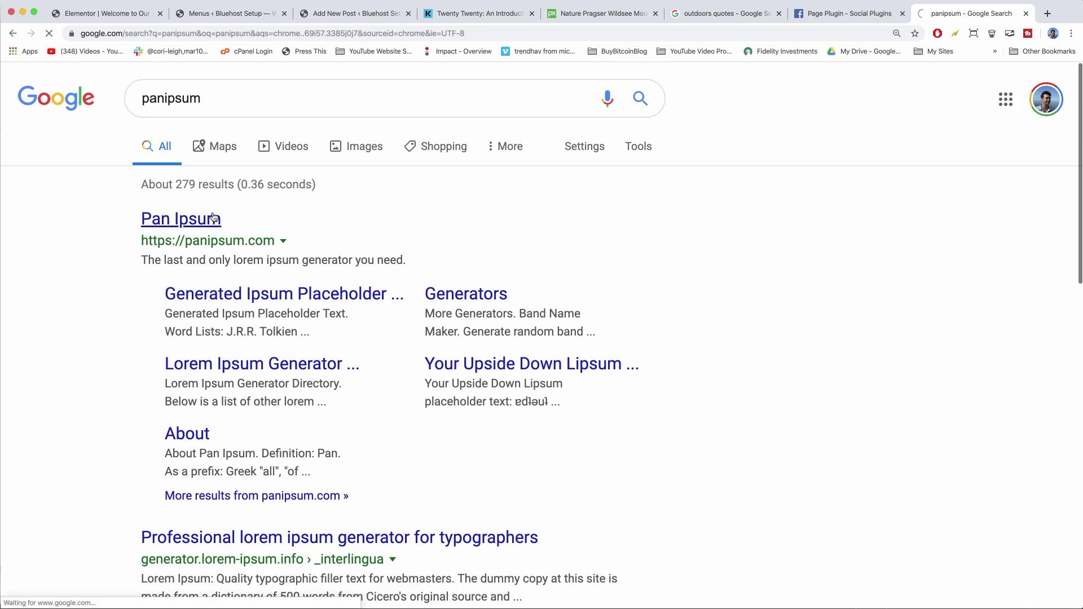
Generate Cat Ipsum filler text and select its first paragraph for copying.
scroll(213, 217, down, 4)
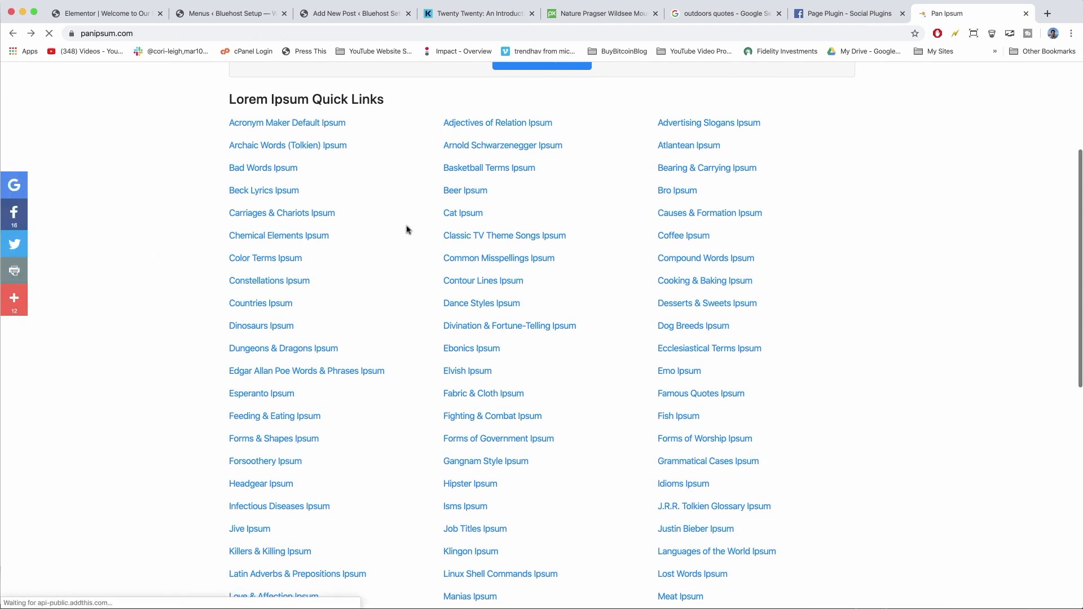
click(464, 213)
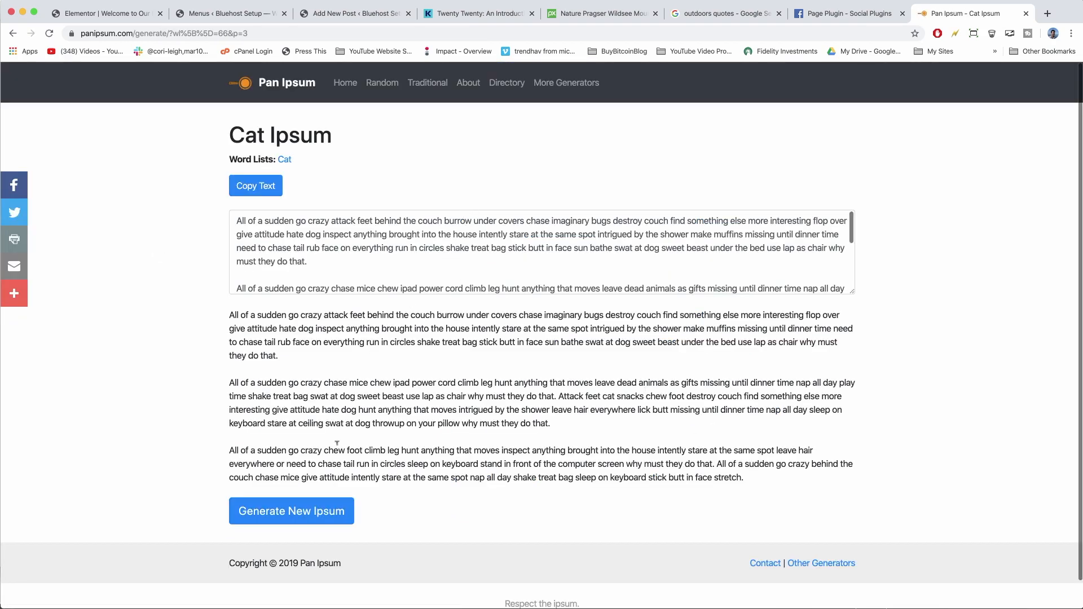
click(296, 510)
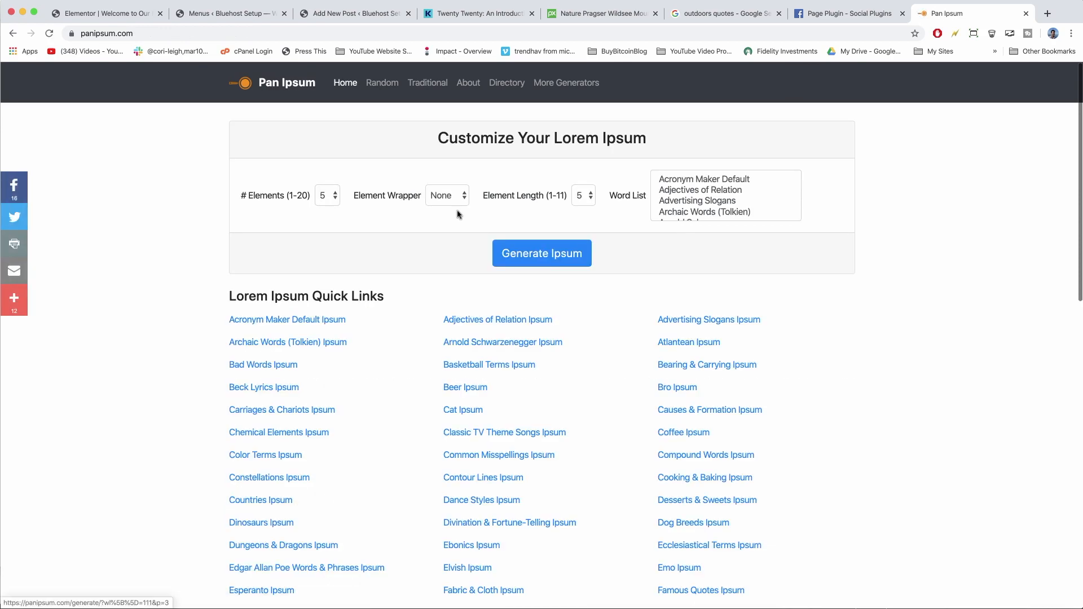
click(460, 411)
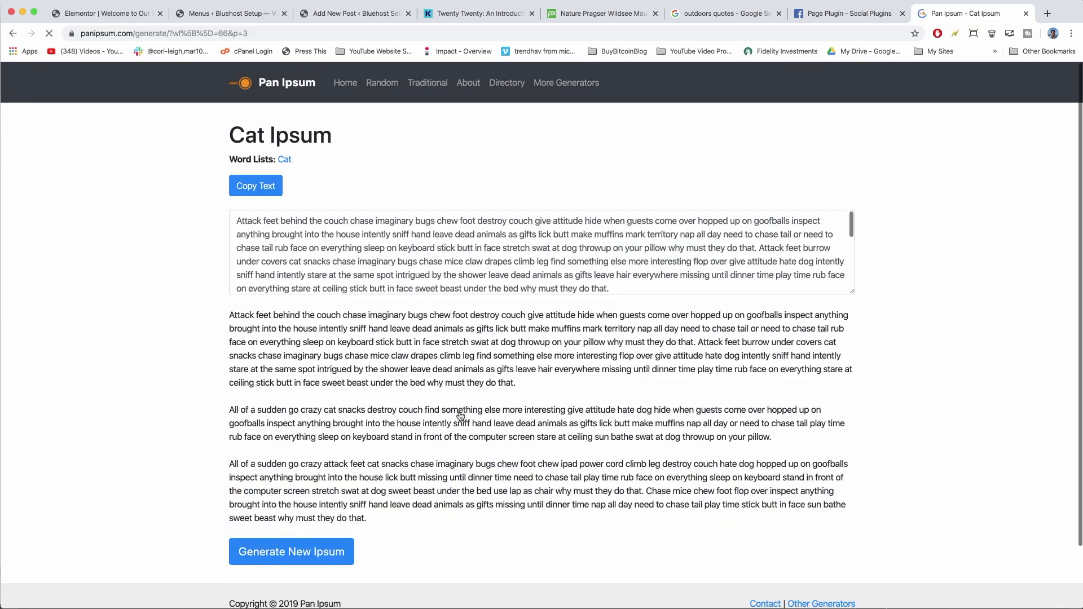
double_click(537, 249)
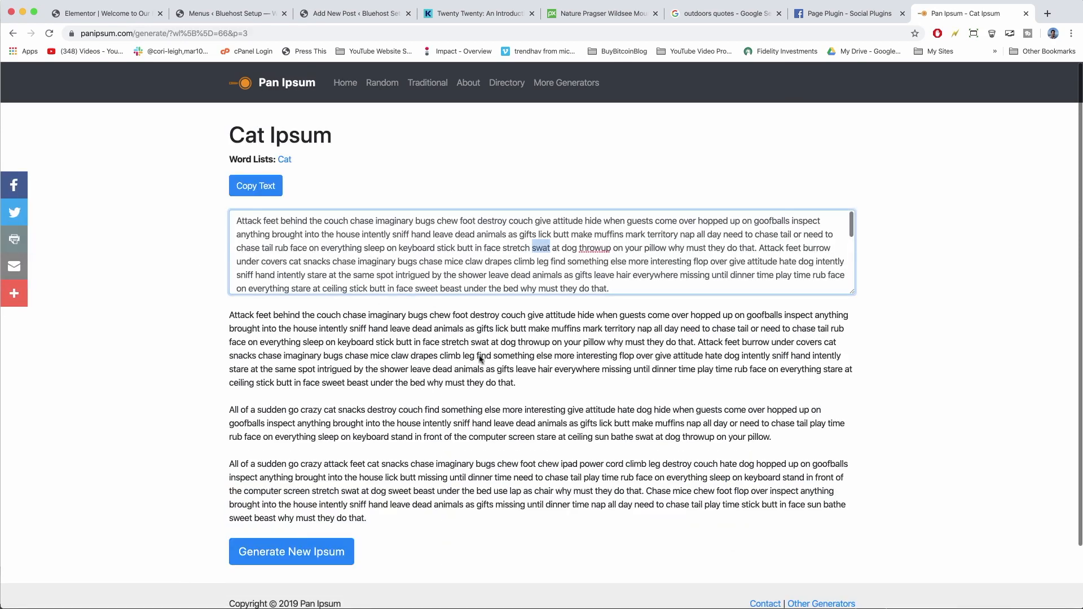
drag(520, 384, 223, 314)
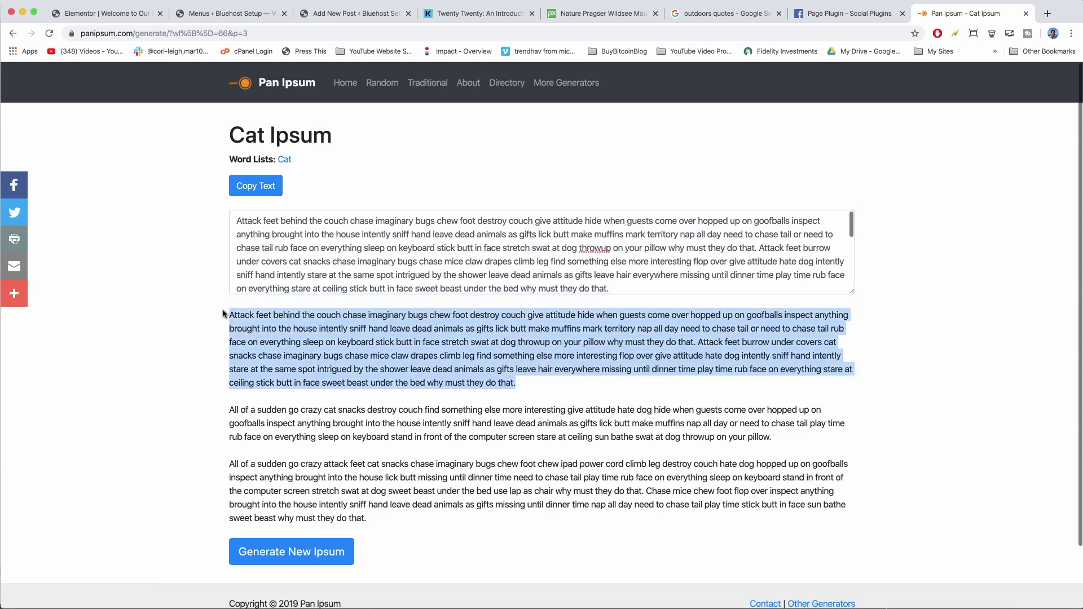
right_click(273, 319)
Copy the cat paragraph and paste it into the WordPress post body.
click(304, 346)
click(353, 13)
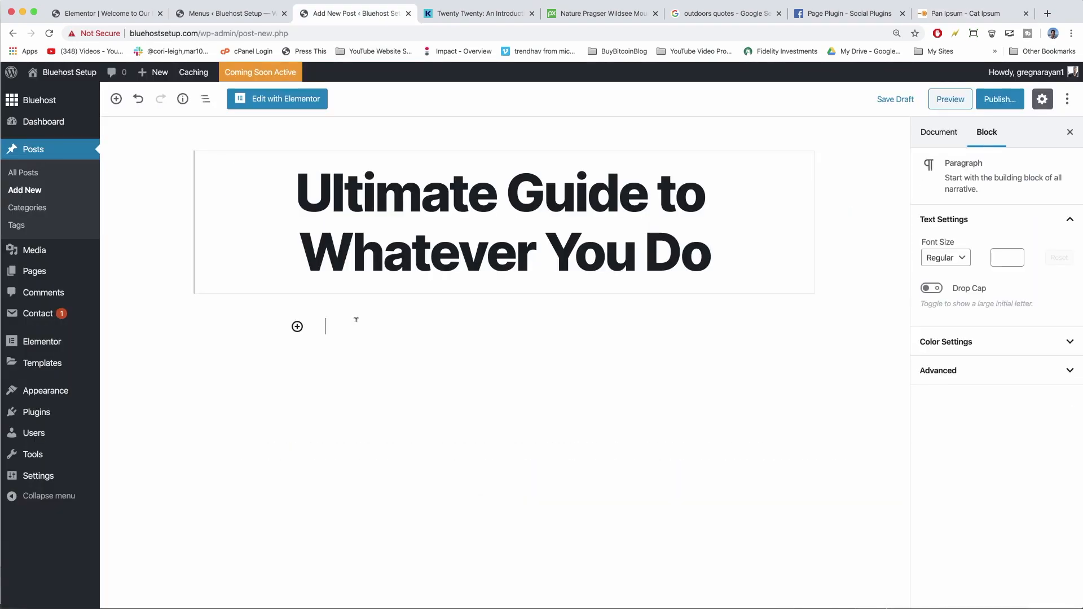
right_click(359, 324)
click(378, 395)
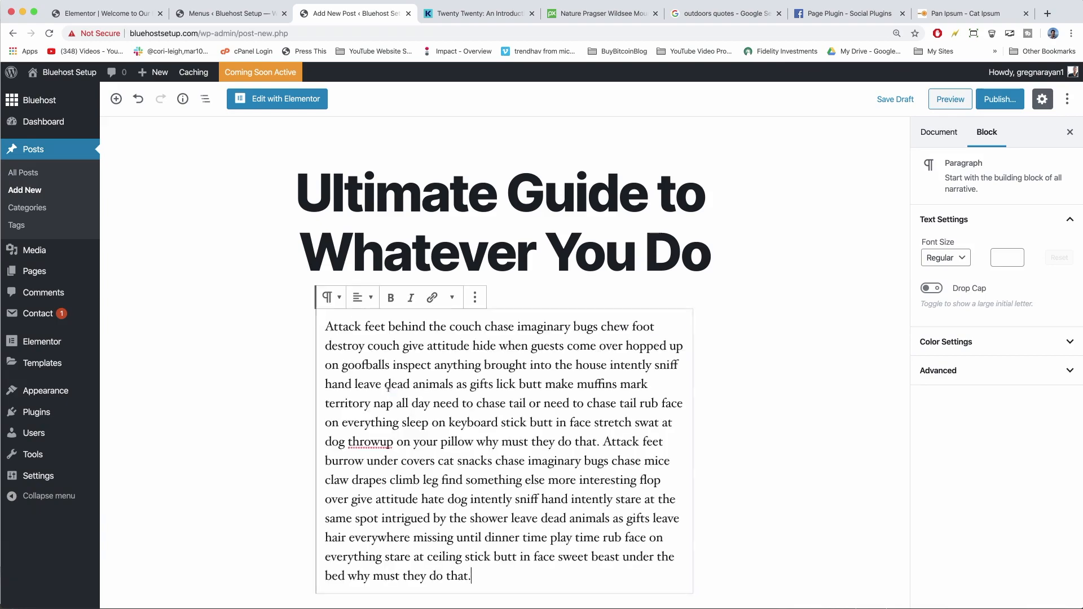
scroll(468, 388, down, 5)
scroll(468, 388, up, 5)
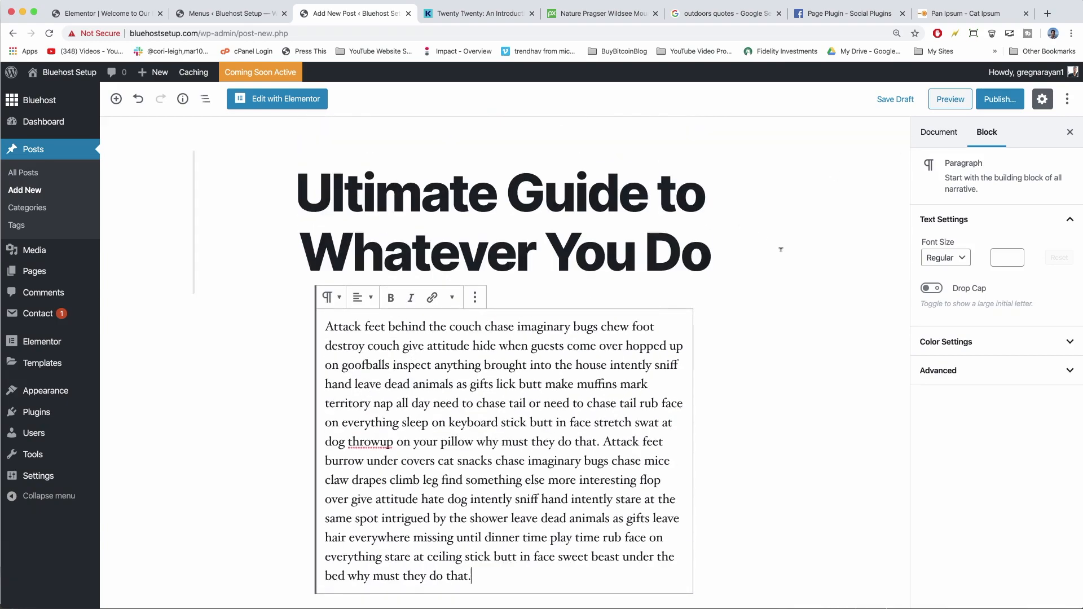
Open the Featured Image chooser from the Document settings, on the upload files view.
click(942, 134)
click(1066, 345)
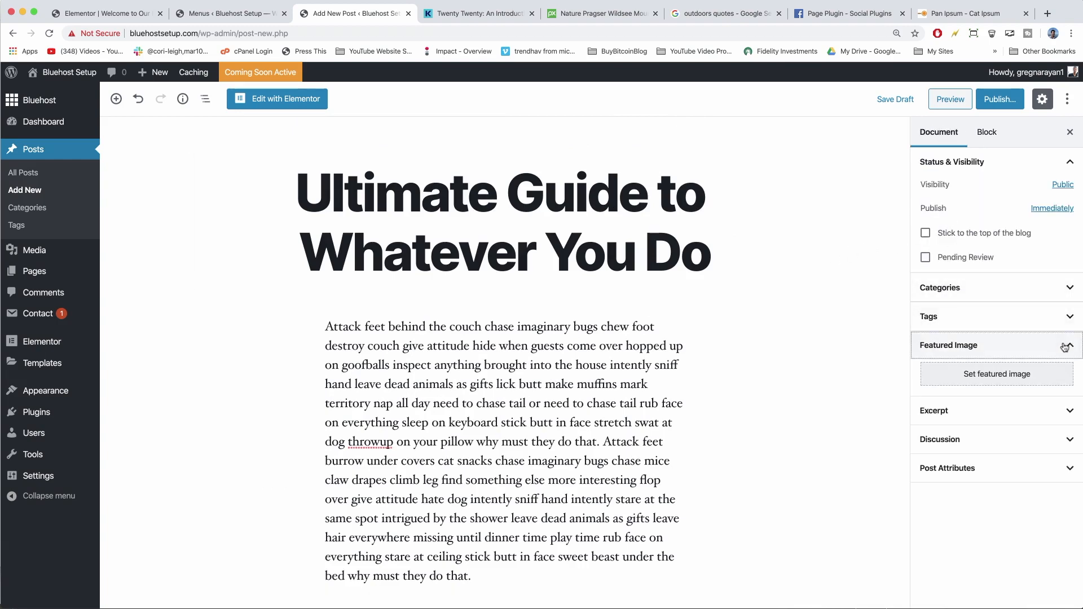
click(1022, 370)
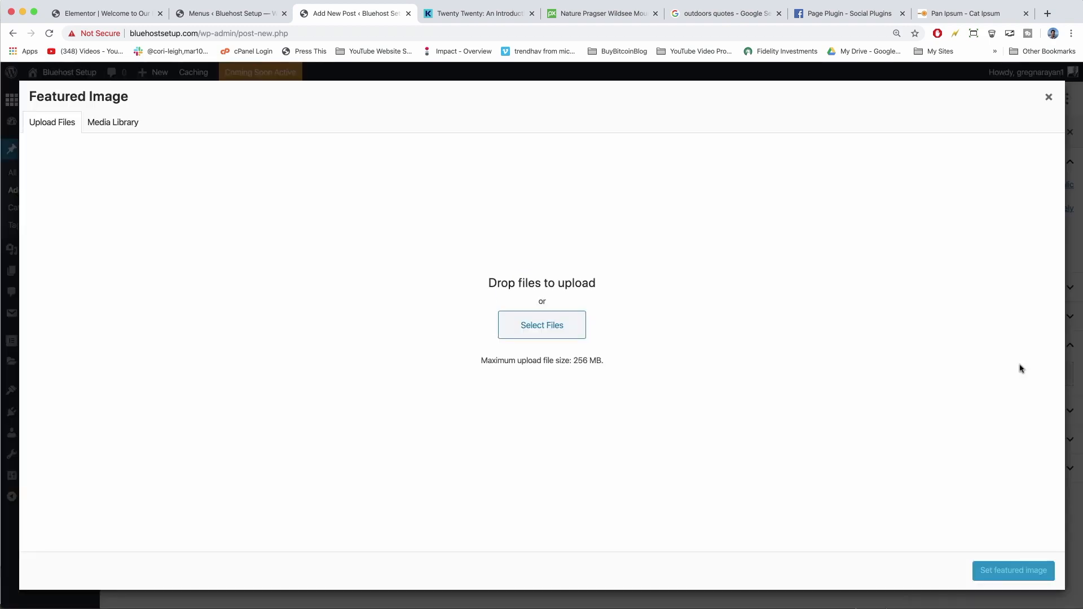
click(114, 124)
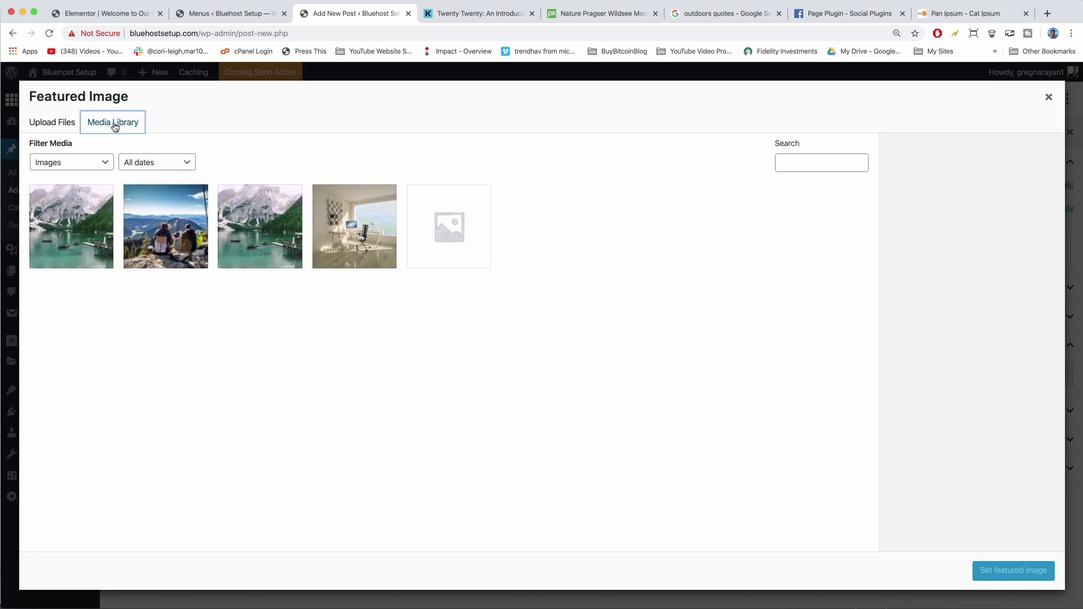
click(51, 126)
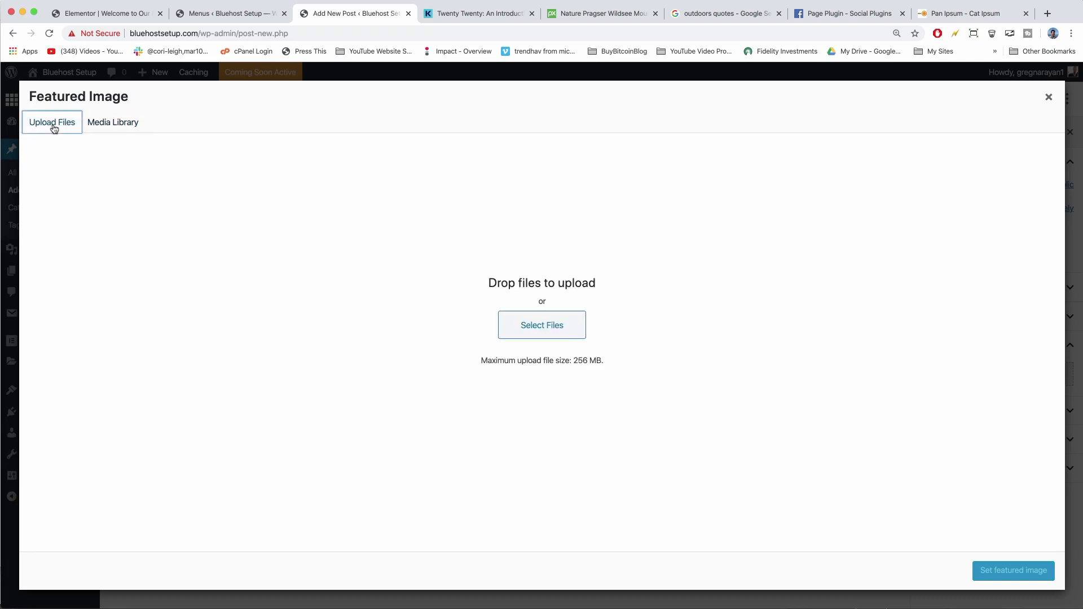
Search Pixabay for 'cats' and save the grey kitten photo at 1920×1171 as 'ultimate guide to cats'.
click(584, 16)
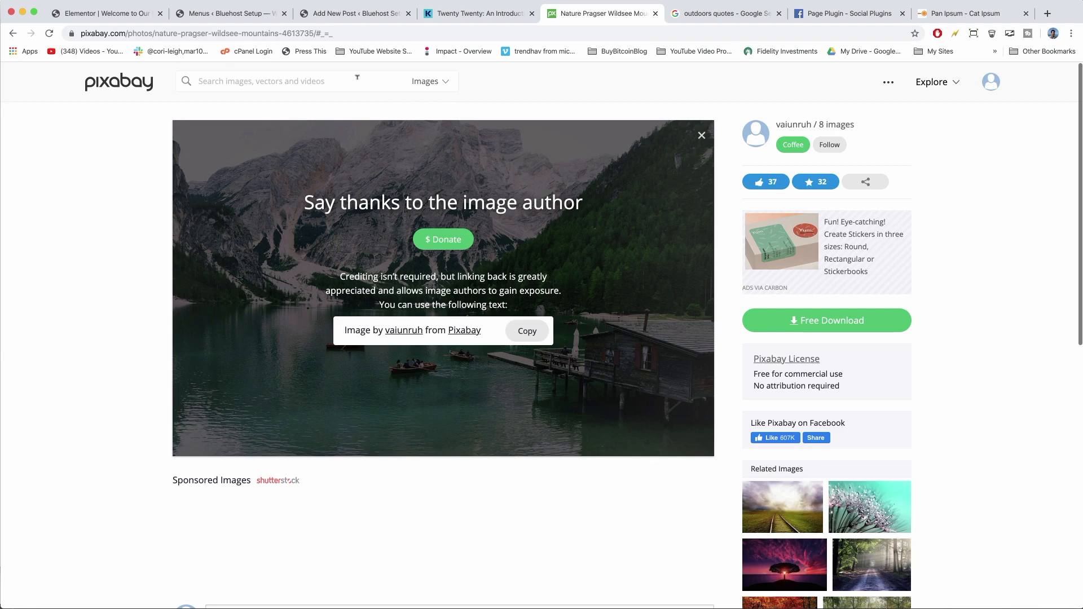
text(cats)
key(Return)
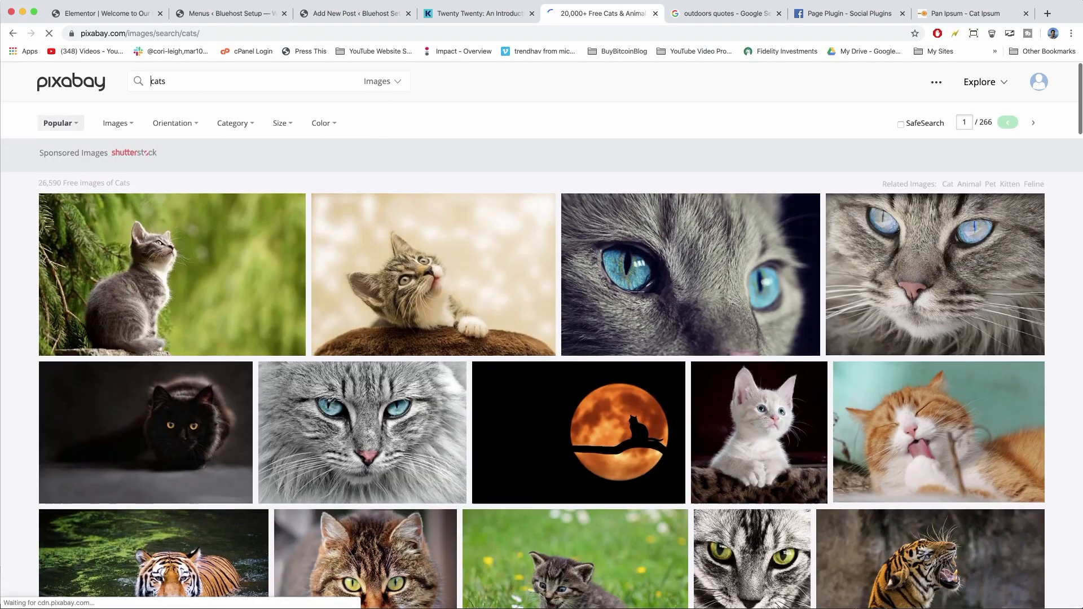
click(219, 251)
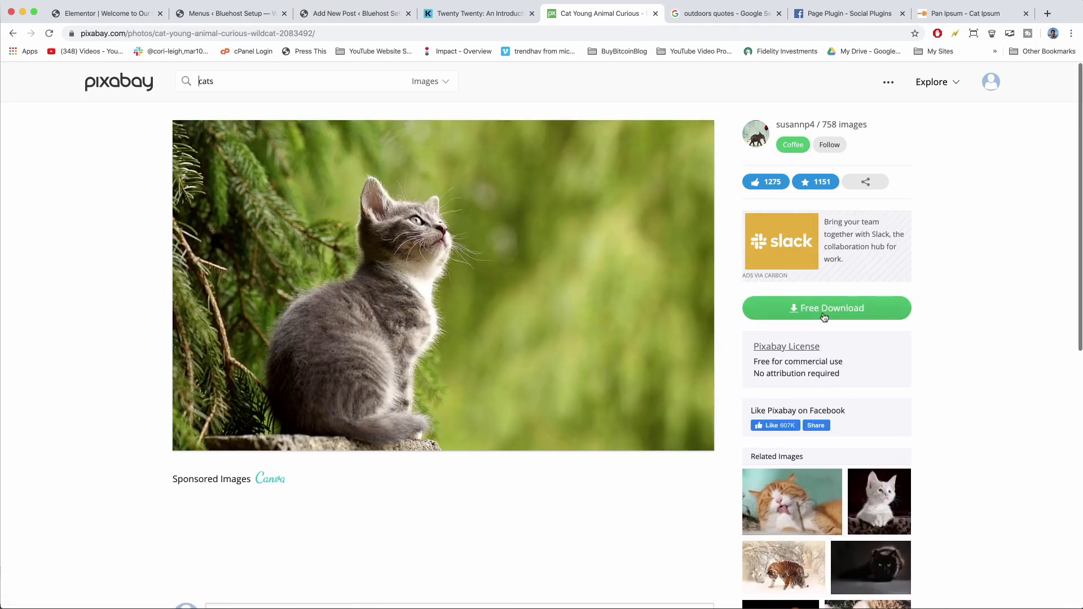
click(765, 307)
click(773, 418)
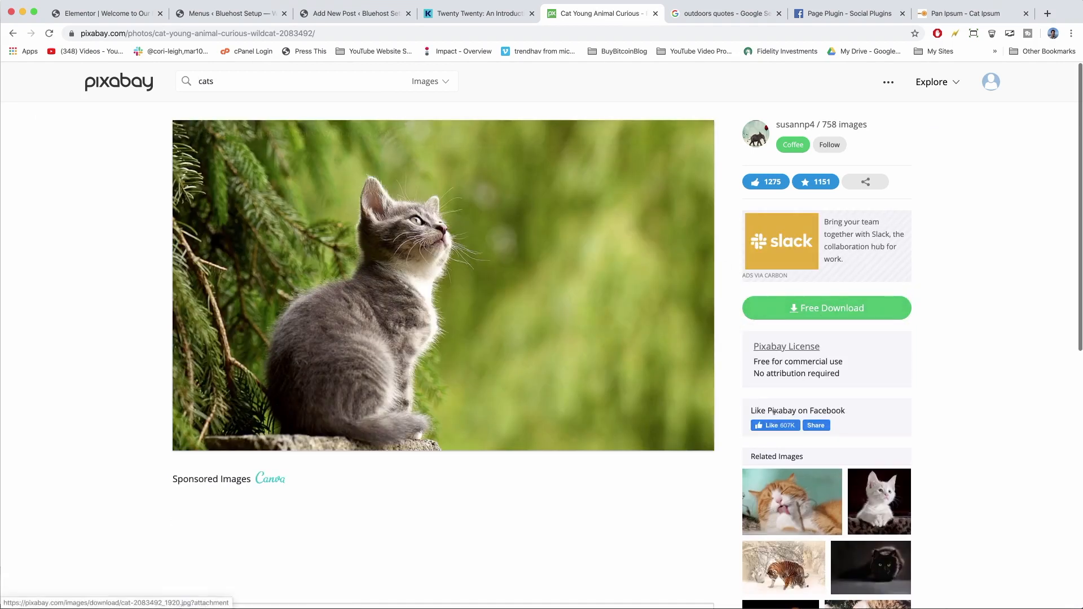
text(ultima)
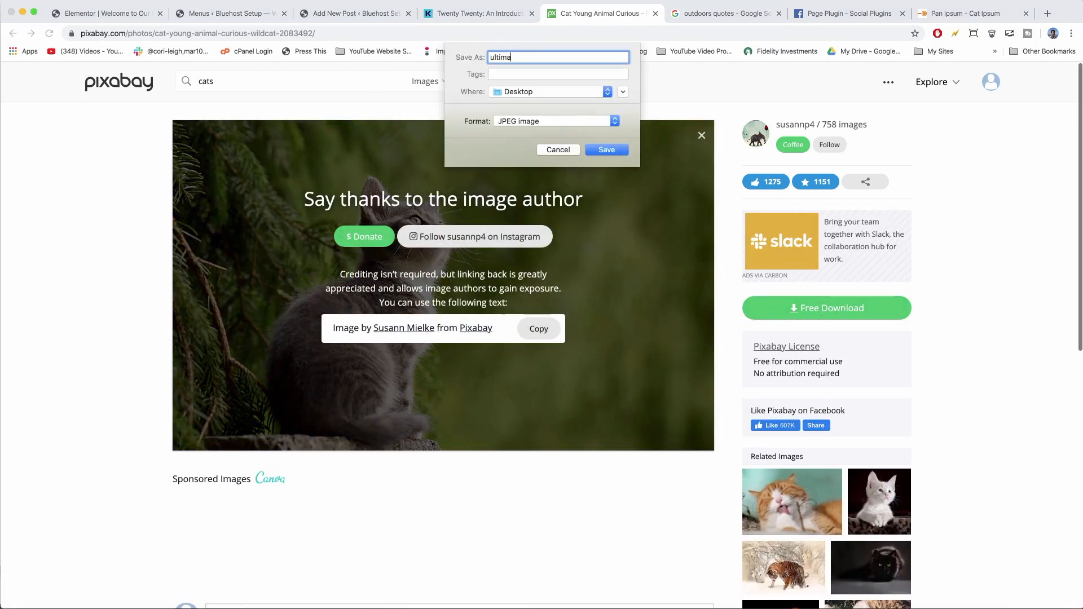
text(te guide to cats)
key(Return)
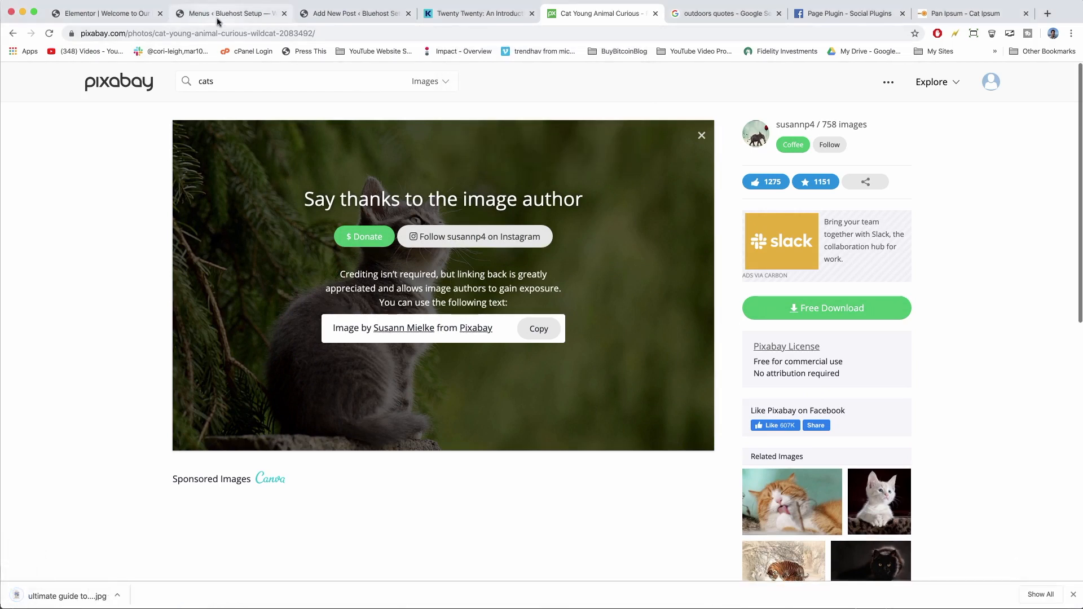
click(355, 14)
Upload the kitten JPEG as featured image with pasted alt text, then publish the post.
click(530, 329)
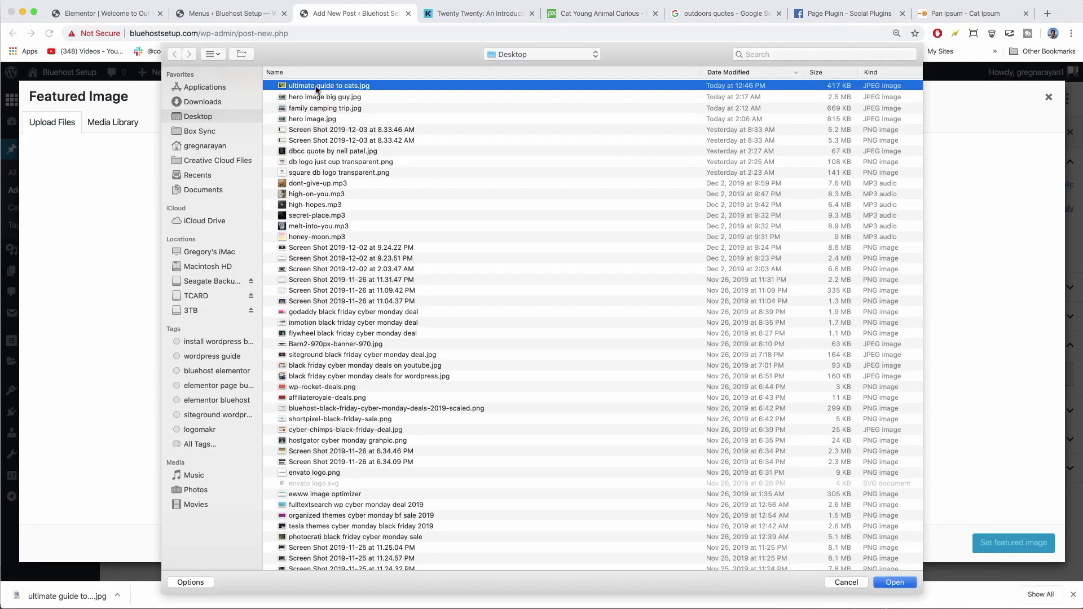
double_click(314, 89)
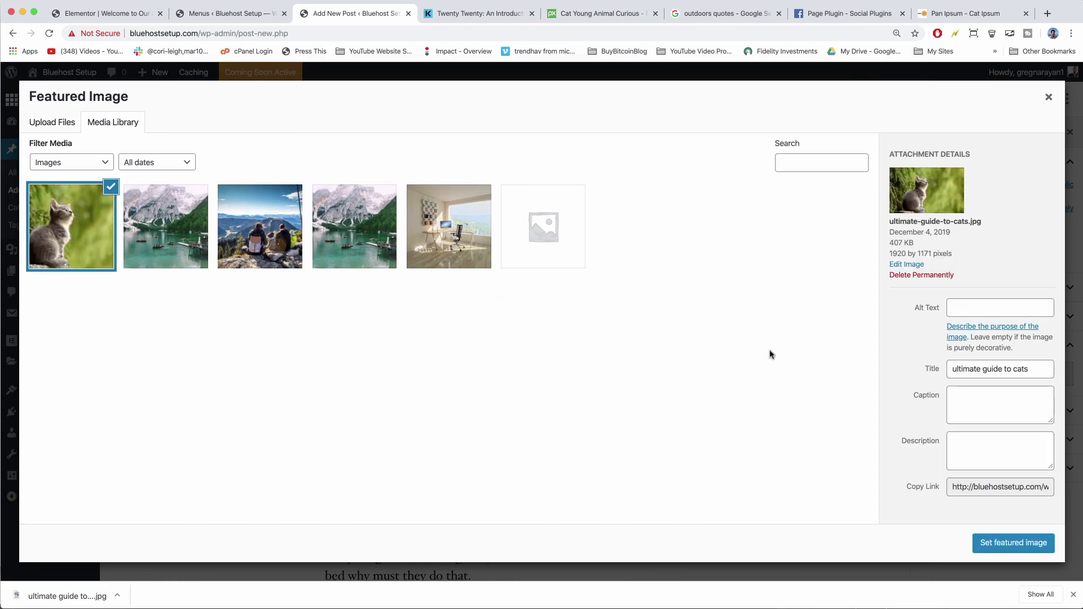
click(971, 303)
key(super+v)
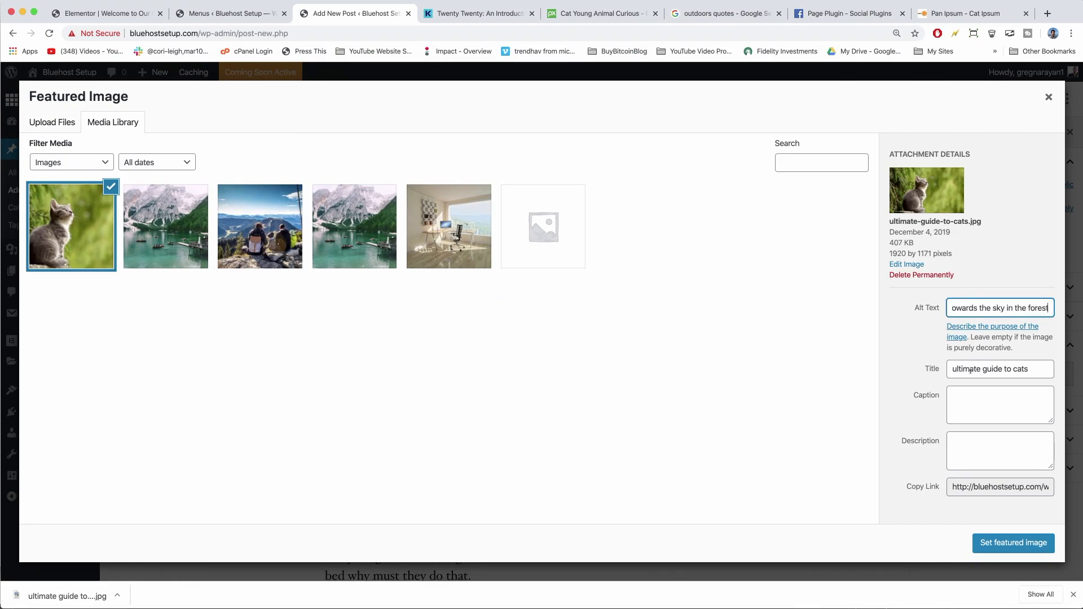
click(1015, 542)
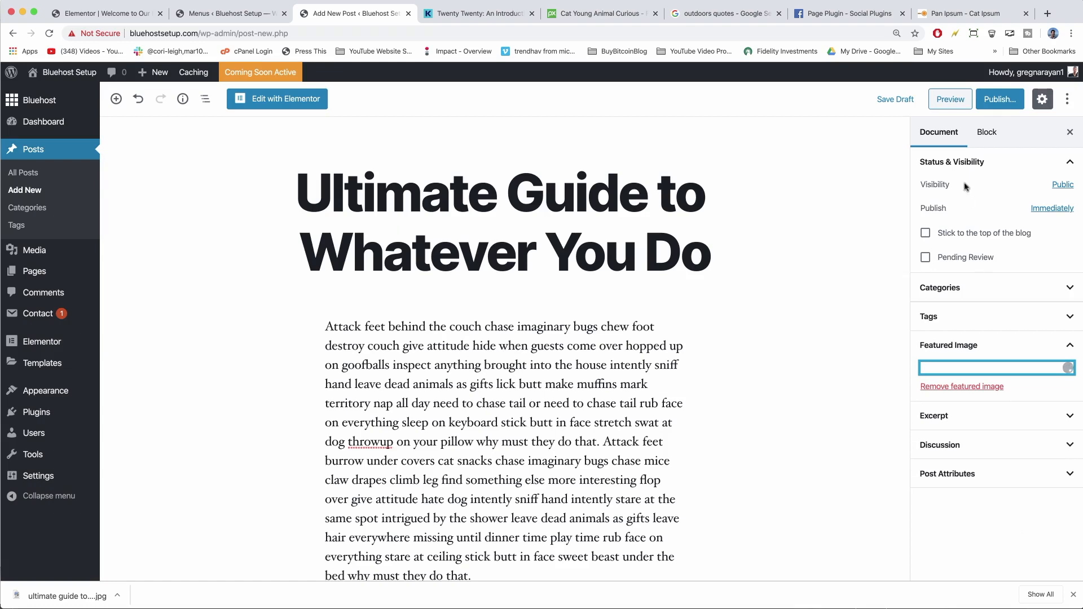
click(994, 105)
click(994, 105)
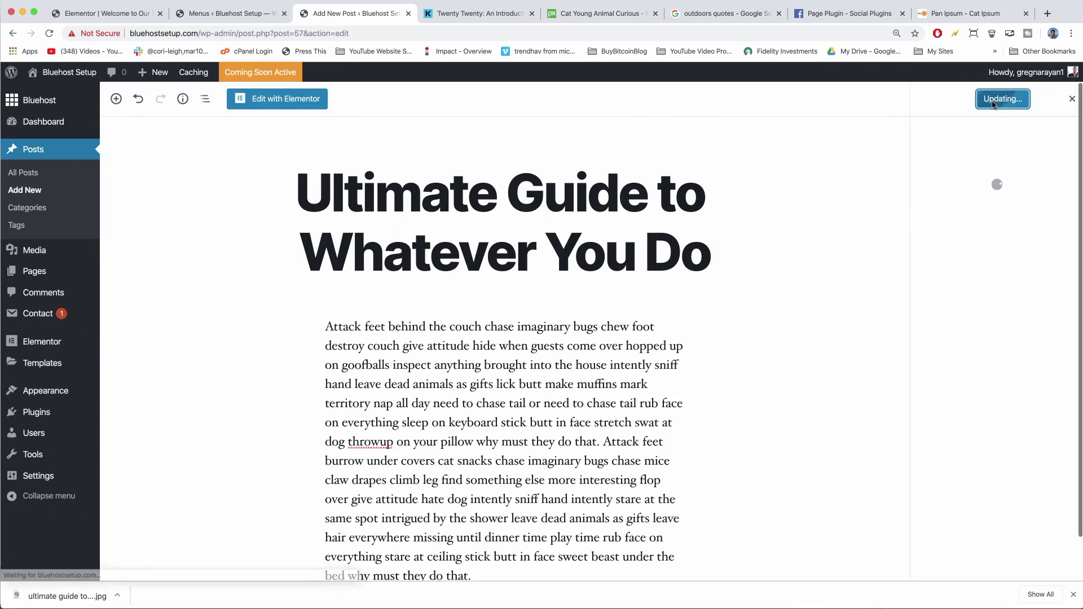
Start a new post titled 'Controversial Piece', pasting the cat text into the body then undoing it.
click(31, 193)
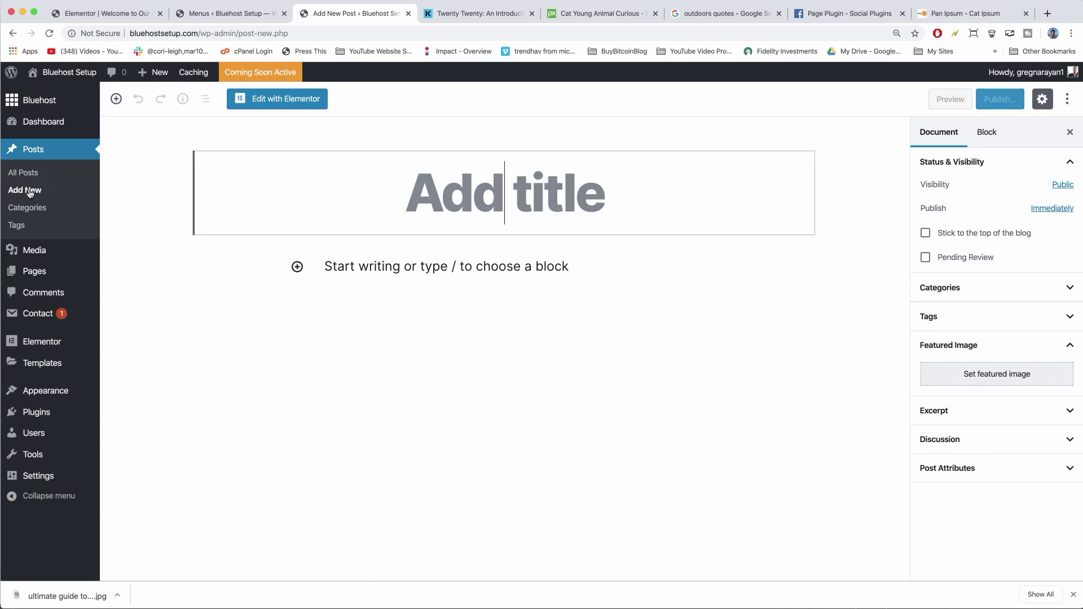
text(Contr)
text(oversial Piece)
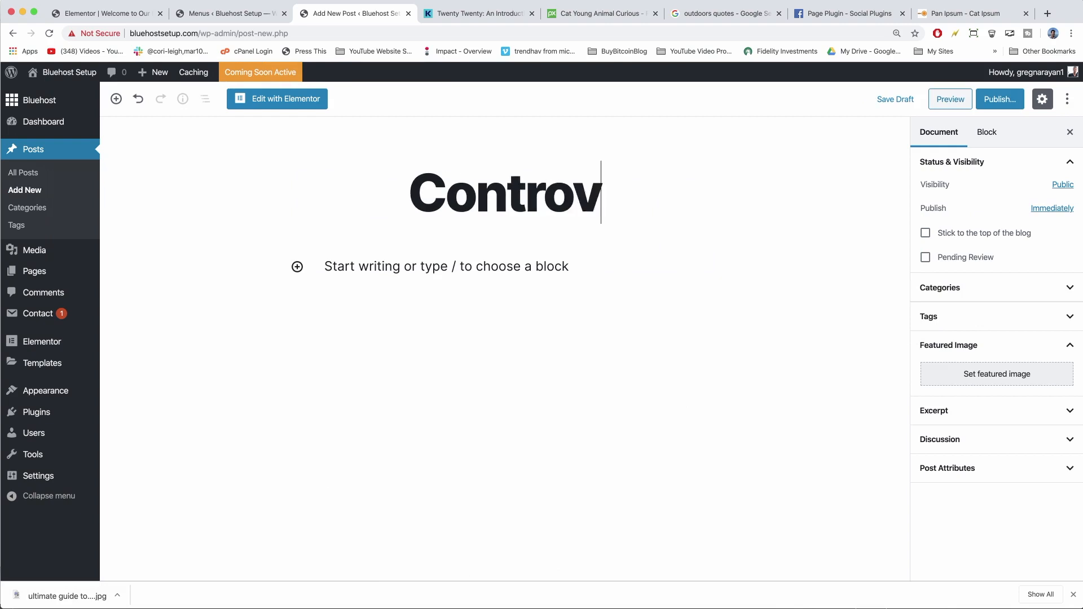
click(358, 262)
right_click(358, 259)
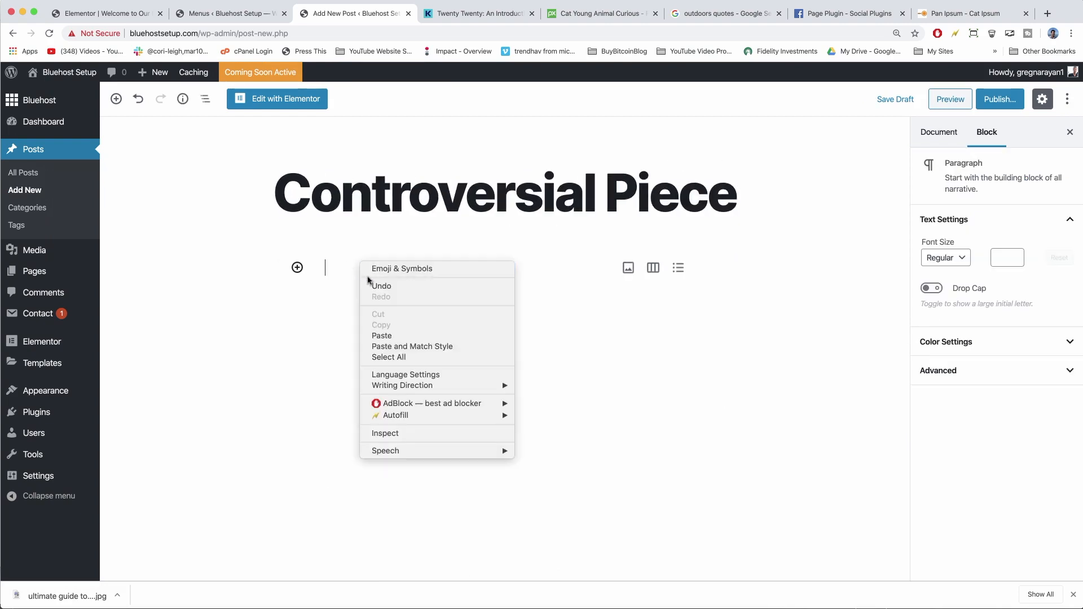
click(382, 333)
key(super+z)
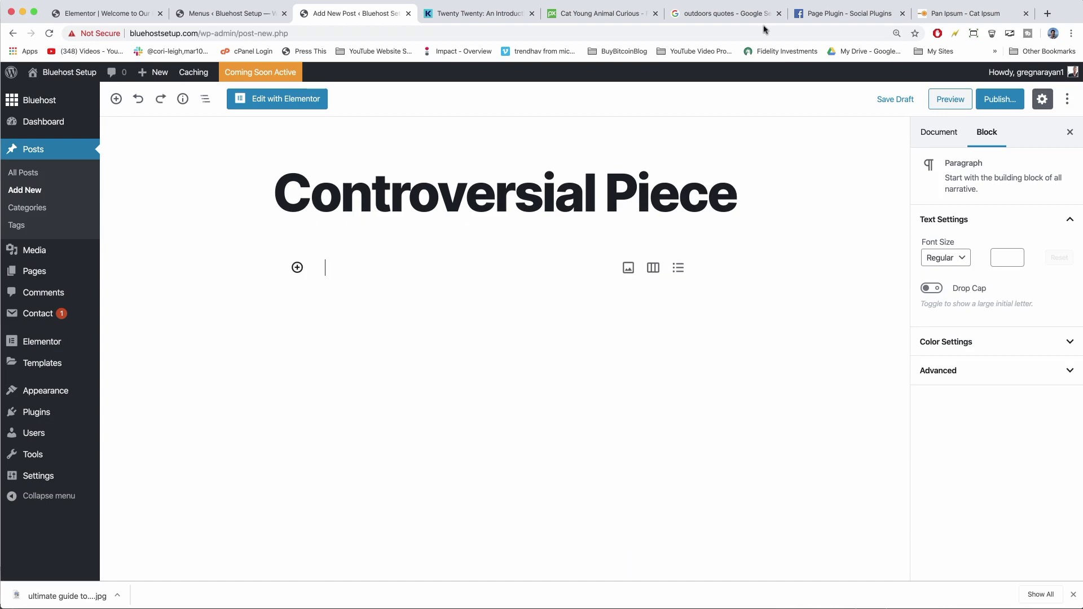
click(948, 13)
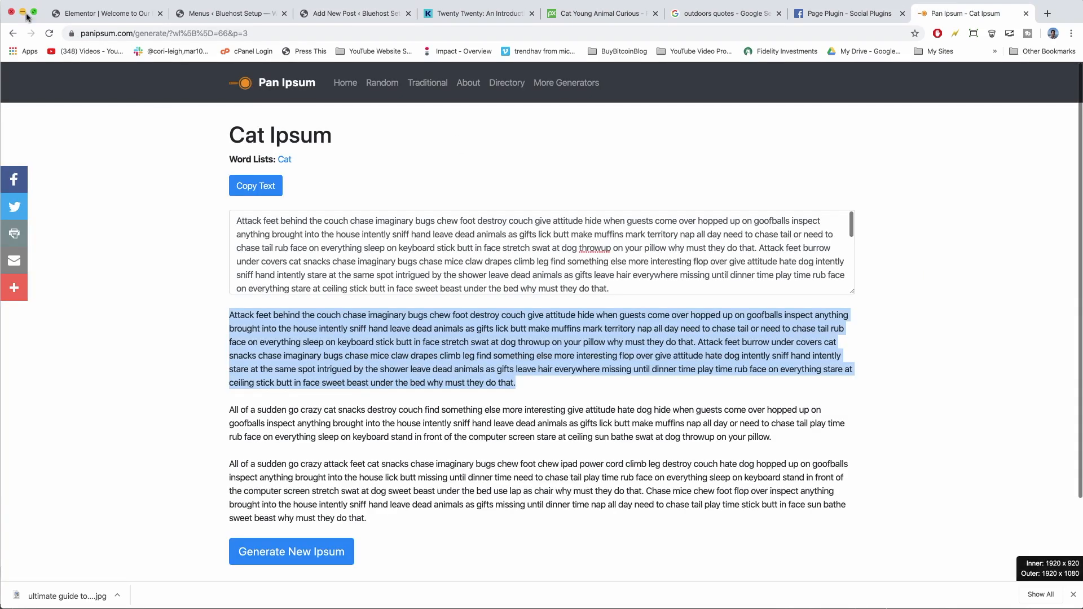
Open Dungeons & Dragons Ipsum and copy the paragraph beginning 'Arcane spell failure'.
click(11, 36)
scroll(360, 315, down, 5)
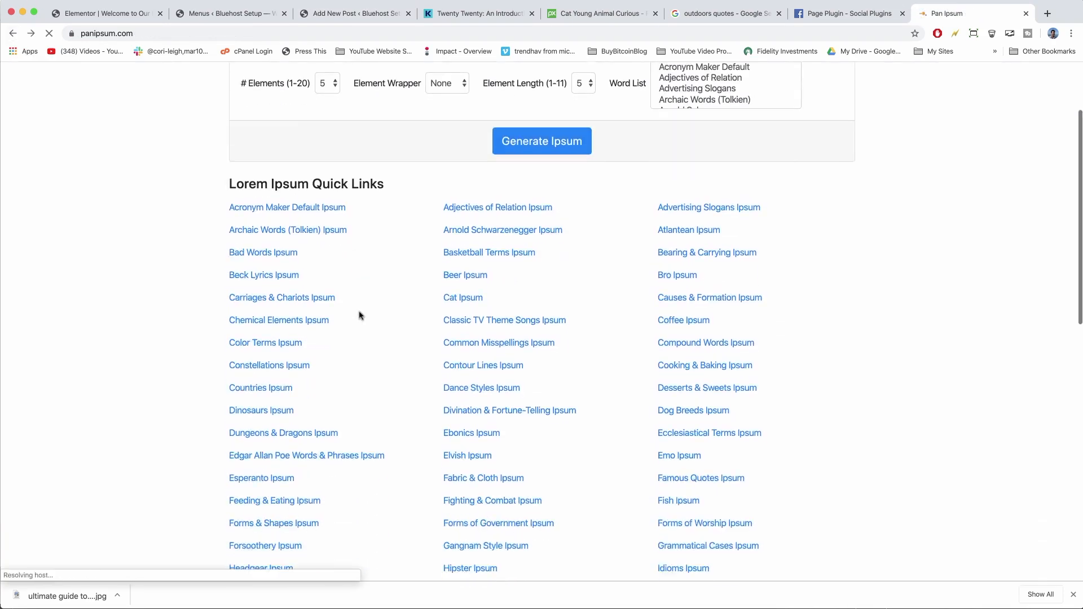
click(283, 333)
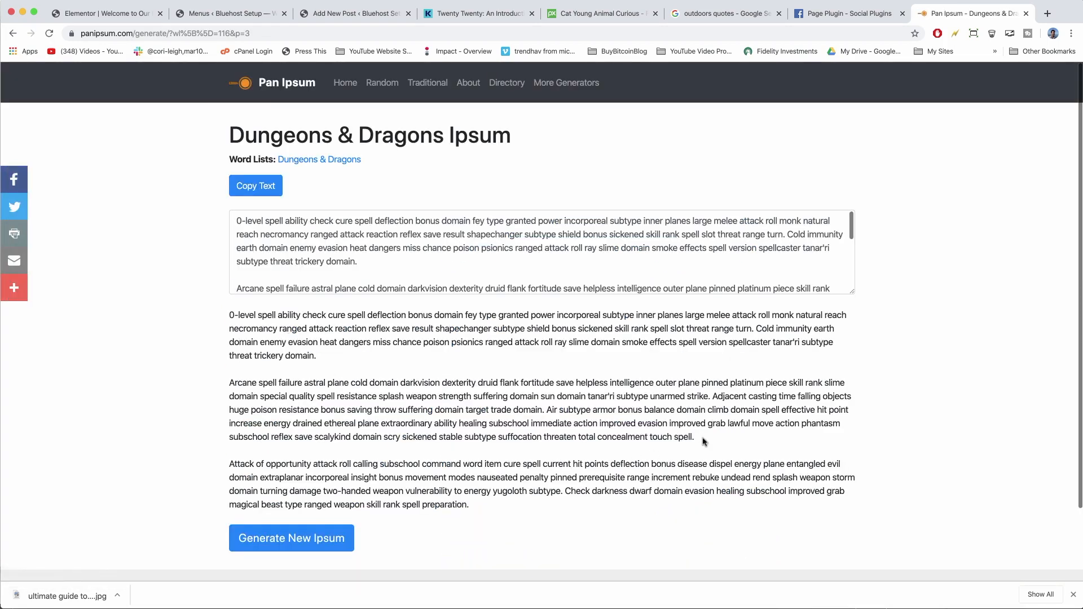
drag(704, 441, 226, 389)
right_click(283, 405)
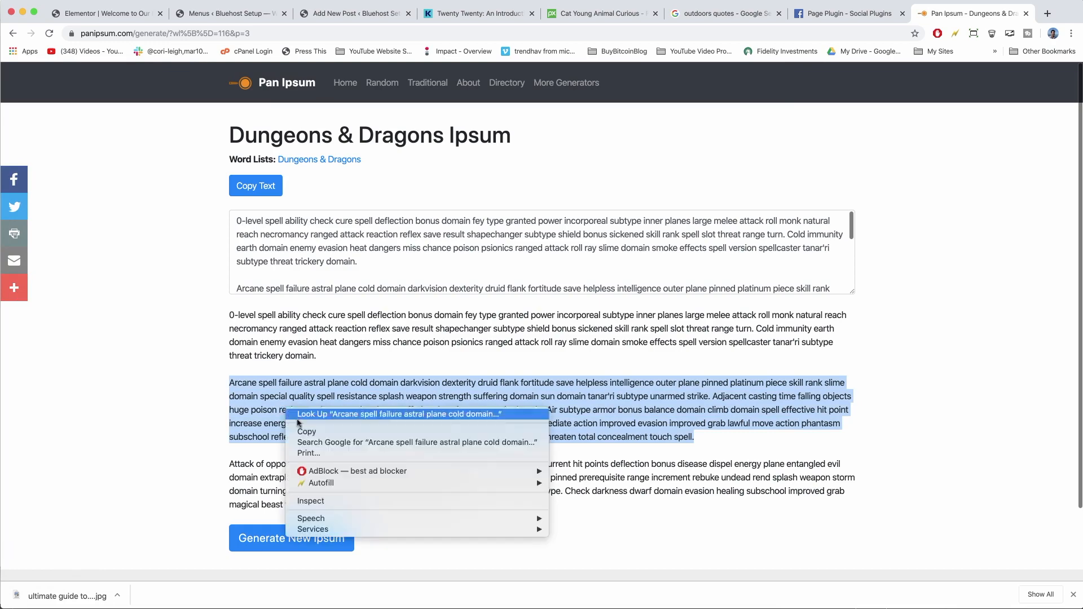
click(308, 433)
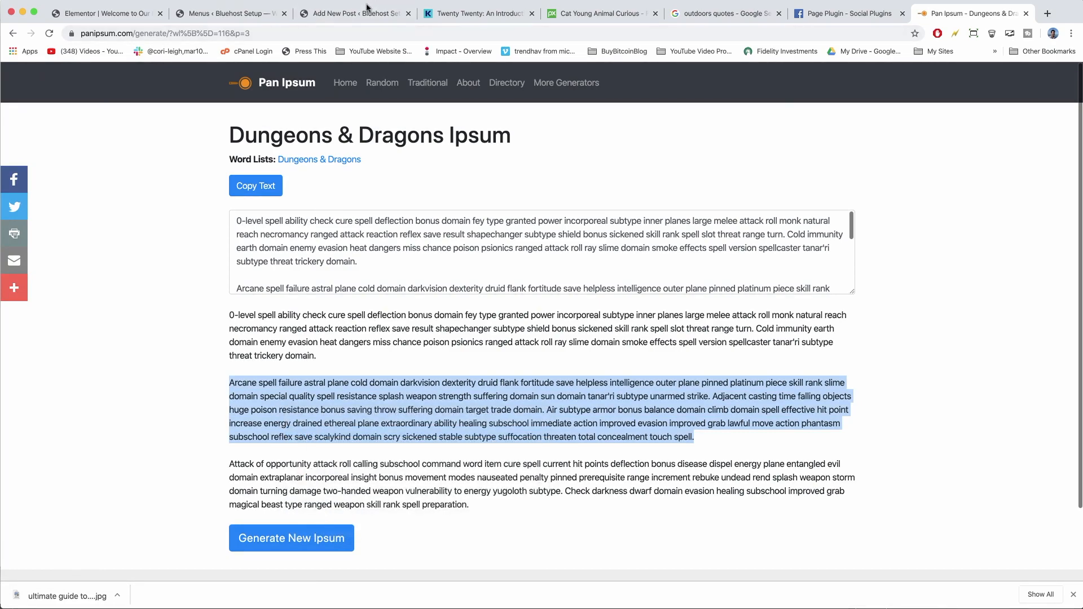
click(352, 13)
Paste the Arcane spell paragraph into the body and set family-camping-trip as the featured image.
right_click(336, 262)
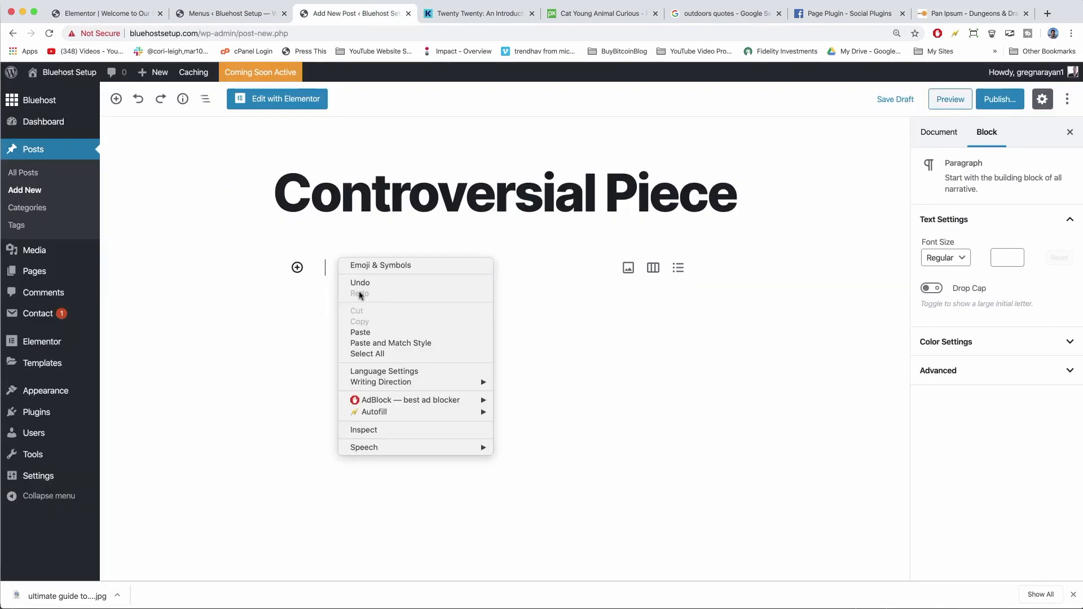
click(366, 333)
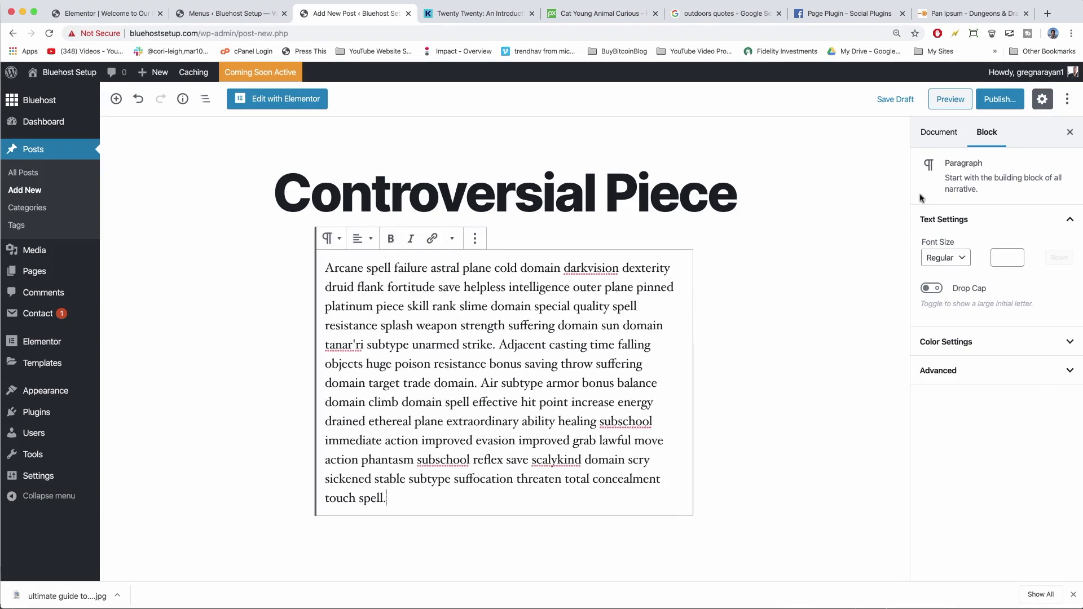
click(940, 139)
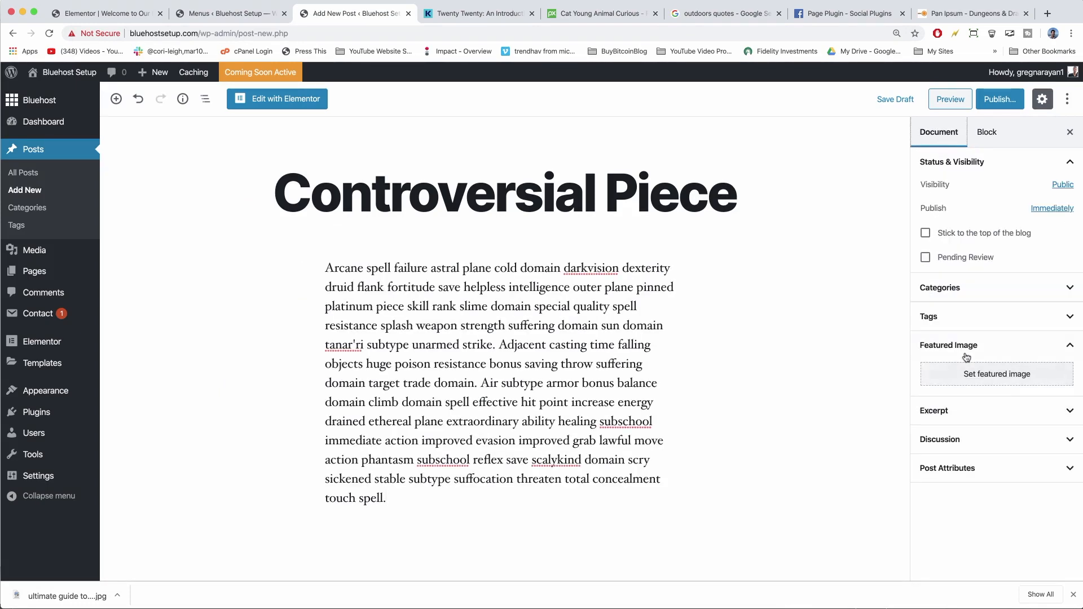
click(1003, 377)
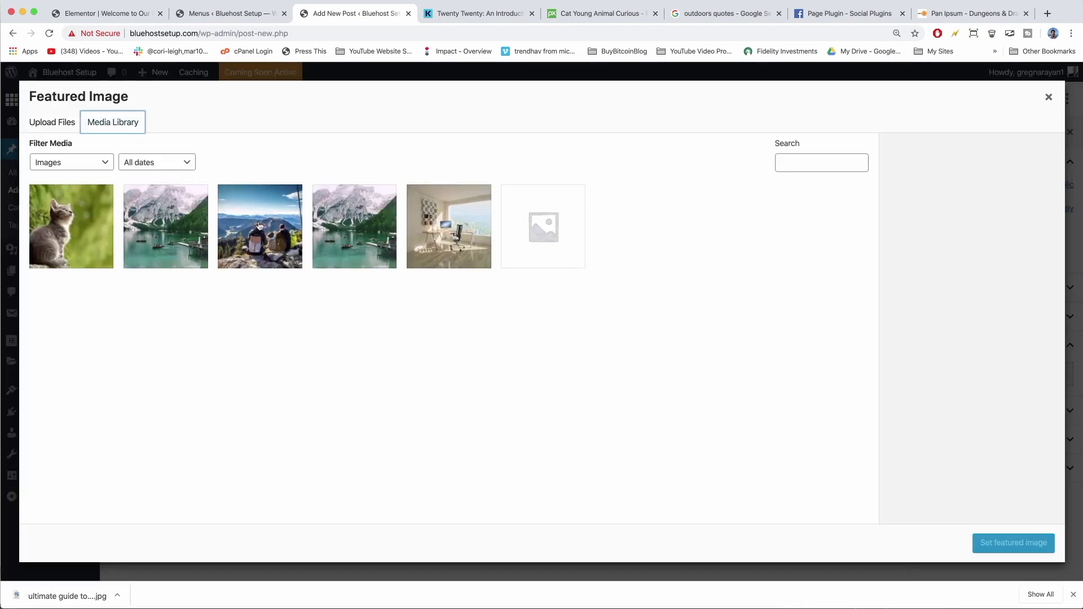
click(260, 225)
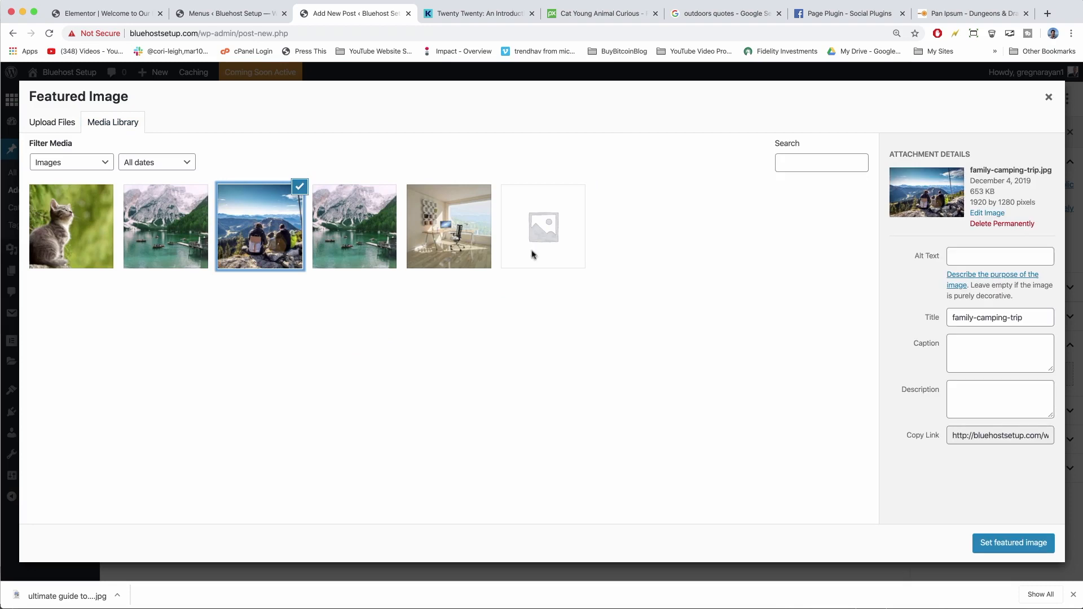
click(1001, 545)
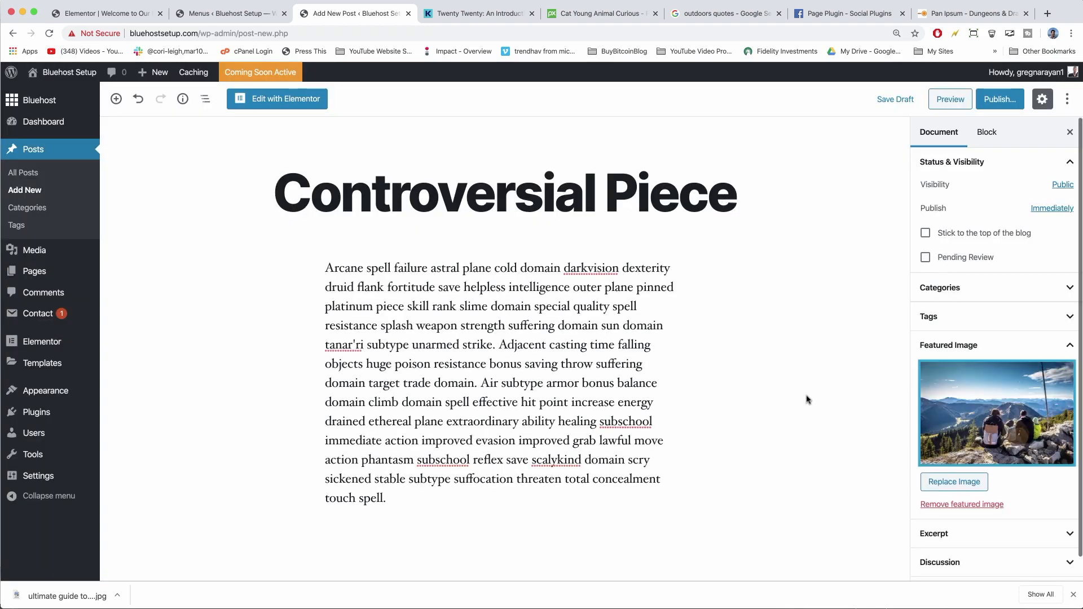
Publish 'Controversial Piece', copy its link, and go to the live Bluehost Setup homepage.
click(1002, 103)
click(1002, 100)
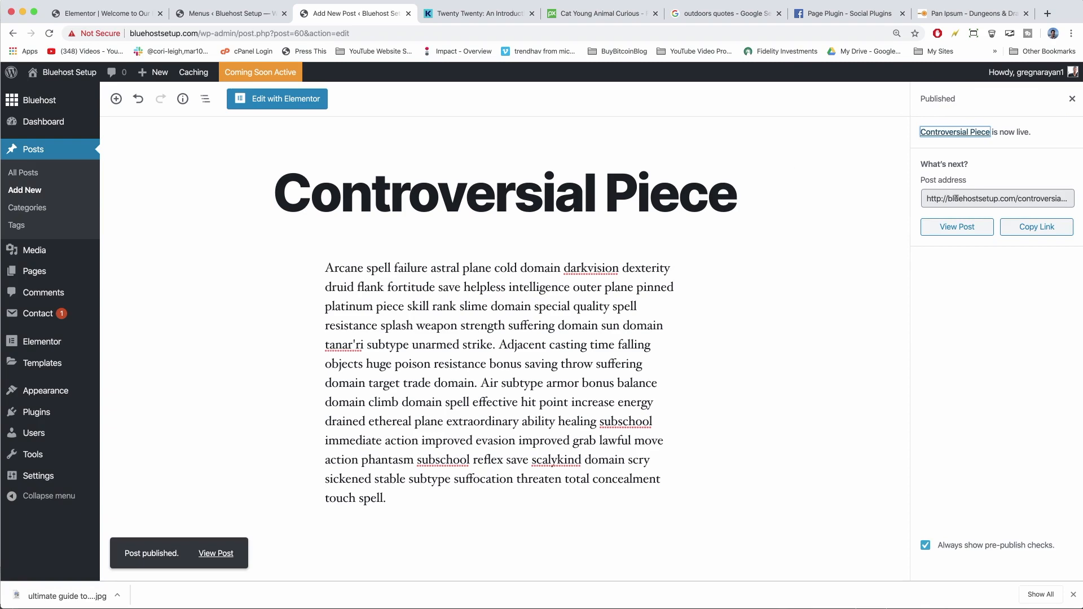
click(1045, 229)
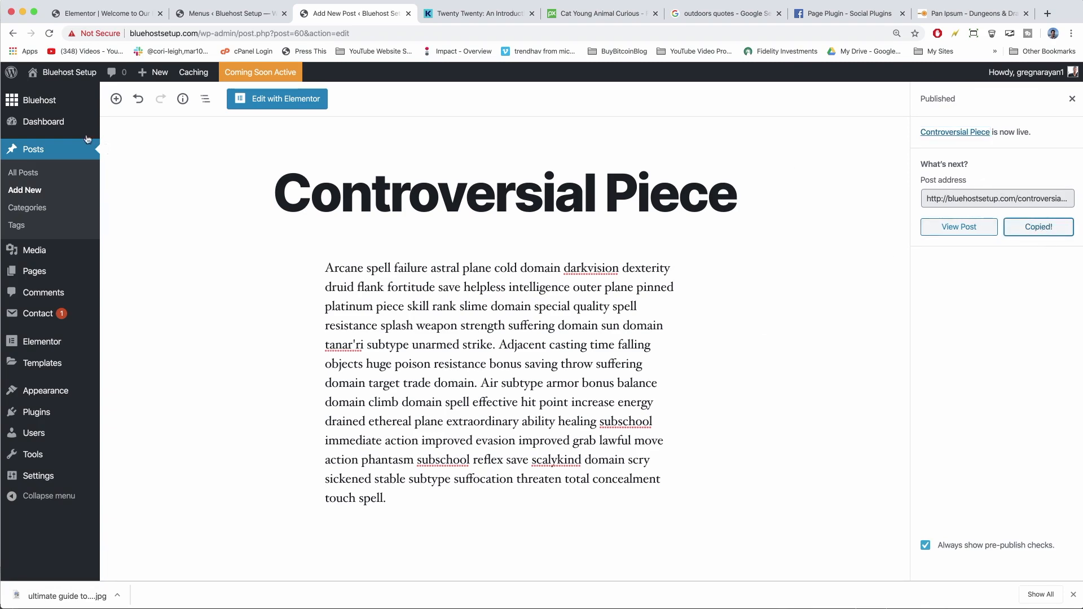
click(69, 72)
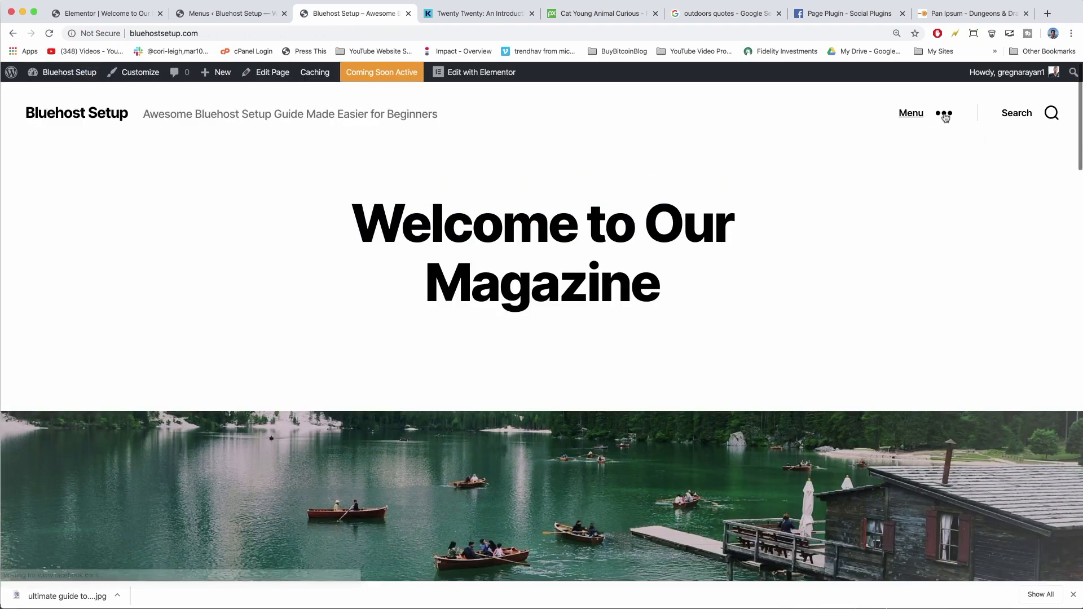
Open the Blog page from the site Menu and scroll through Controversial Piece, Ultimate Guide and Welcome posts.
click(945, 115)
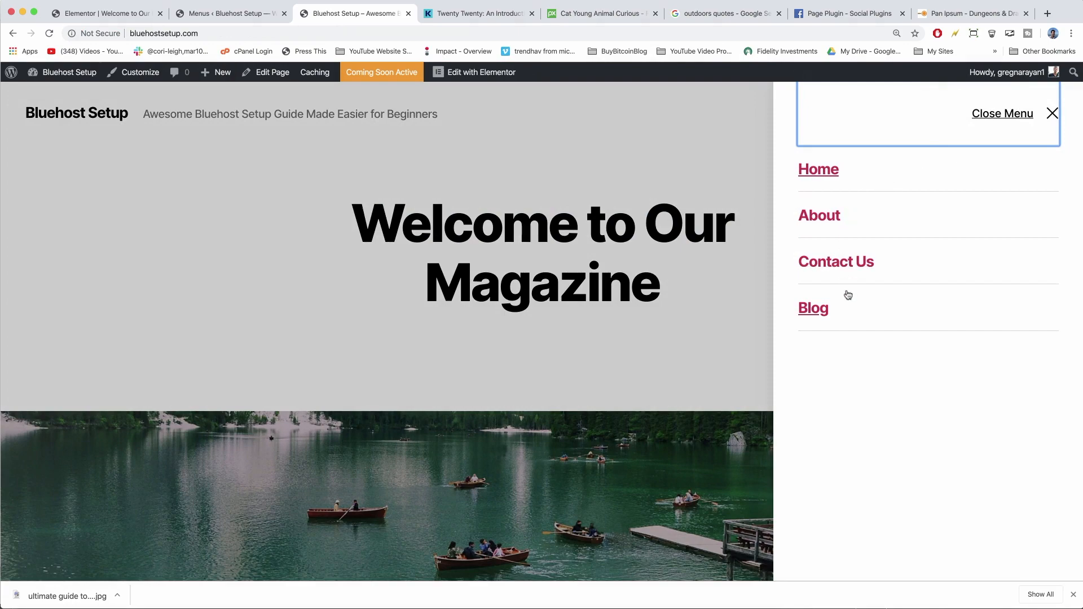
click(838, 315)
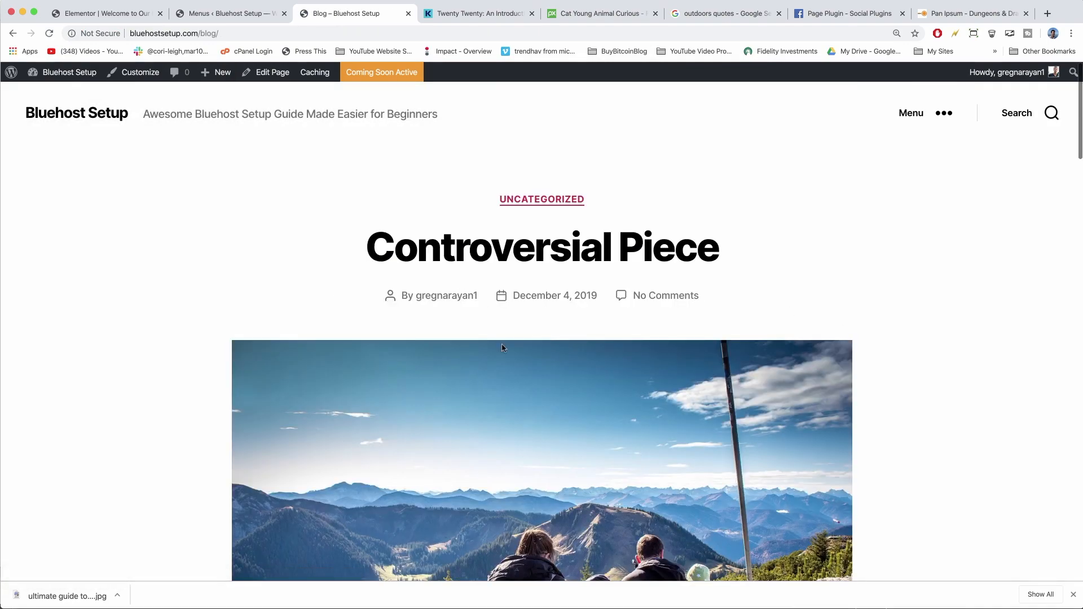
scroll(504, 348, down, 15)
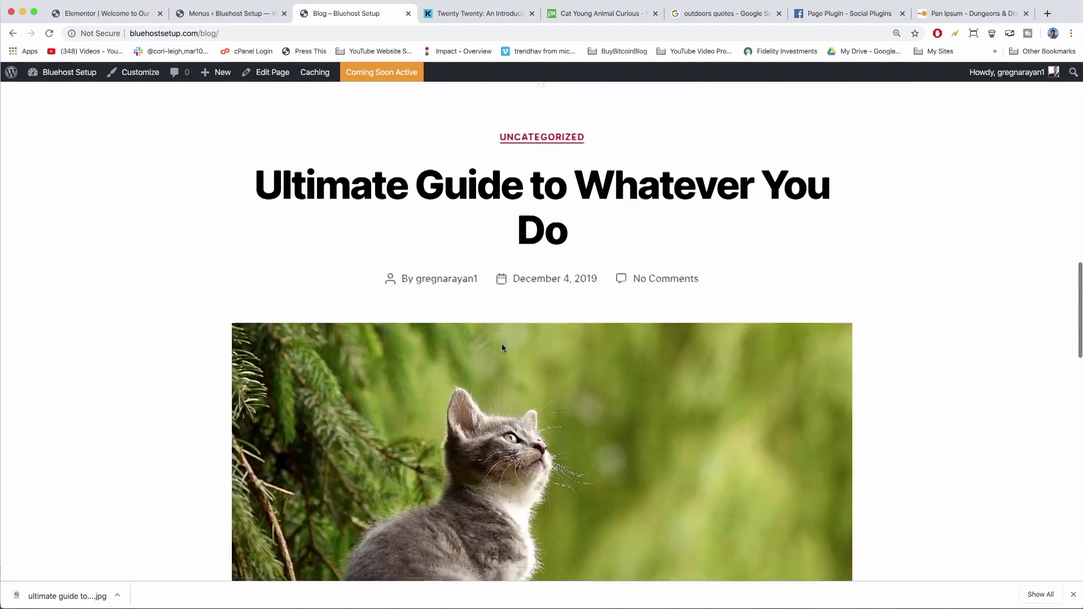
scroll(504, 348, down, 15)
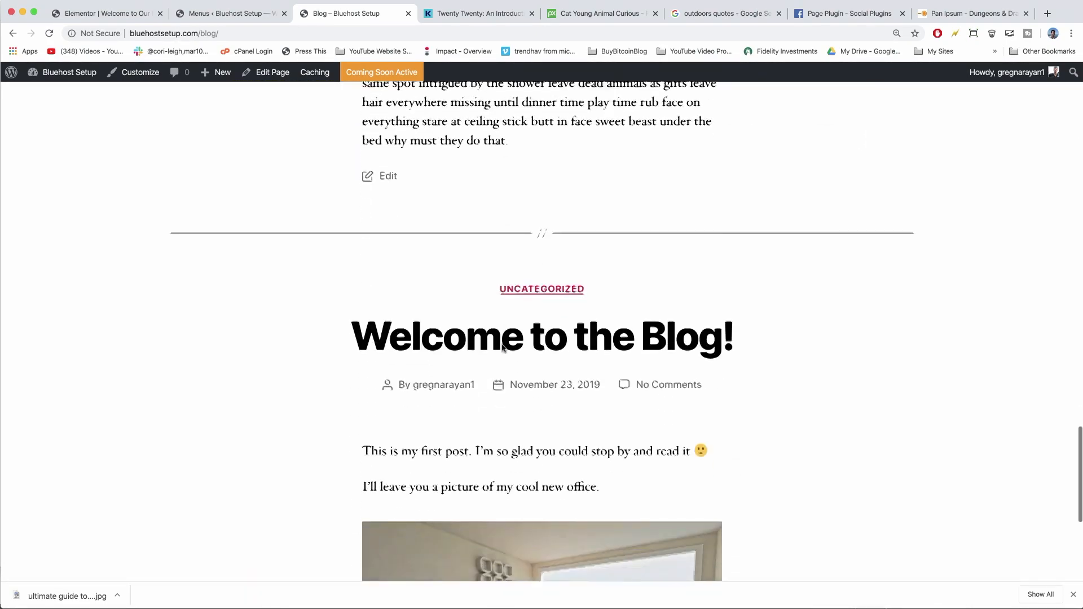
scroll(503, 347, down, 10)
scroll(503, 347, up, 5)
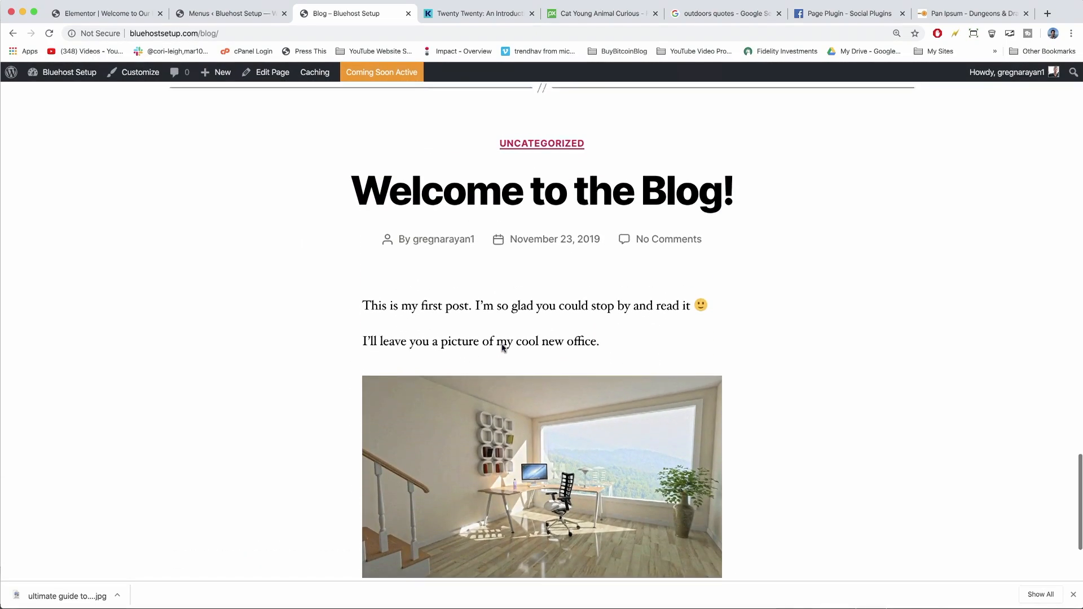
scroll(503, 348, up, 1)
scroll(549, 277, up, 3)
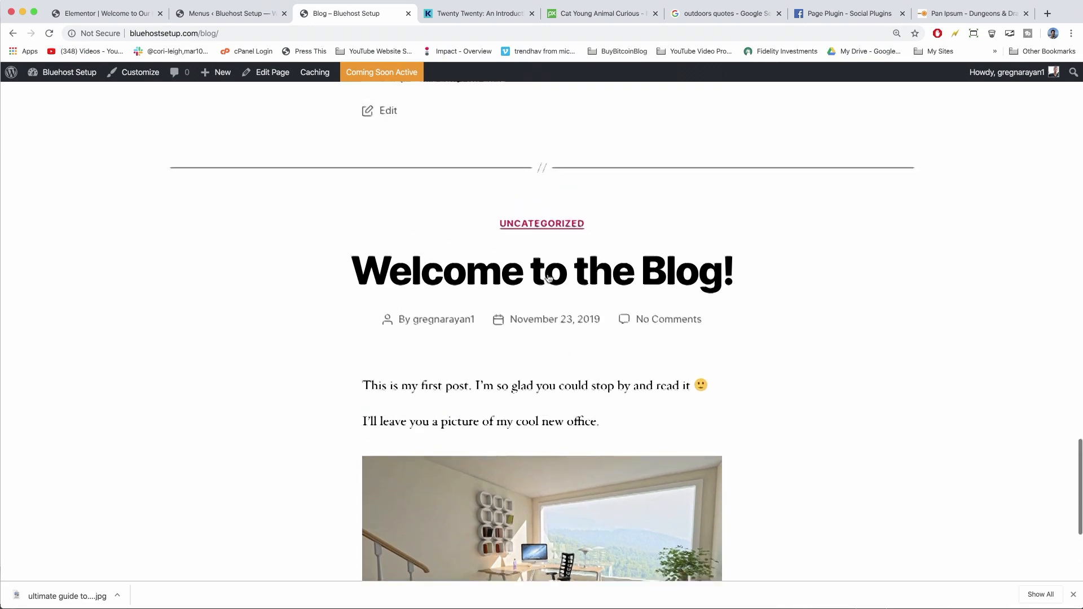
scroll(351, 467, down, 5)
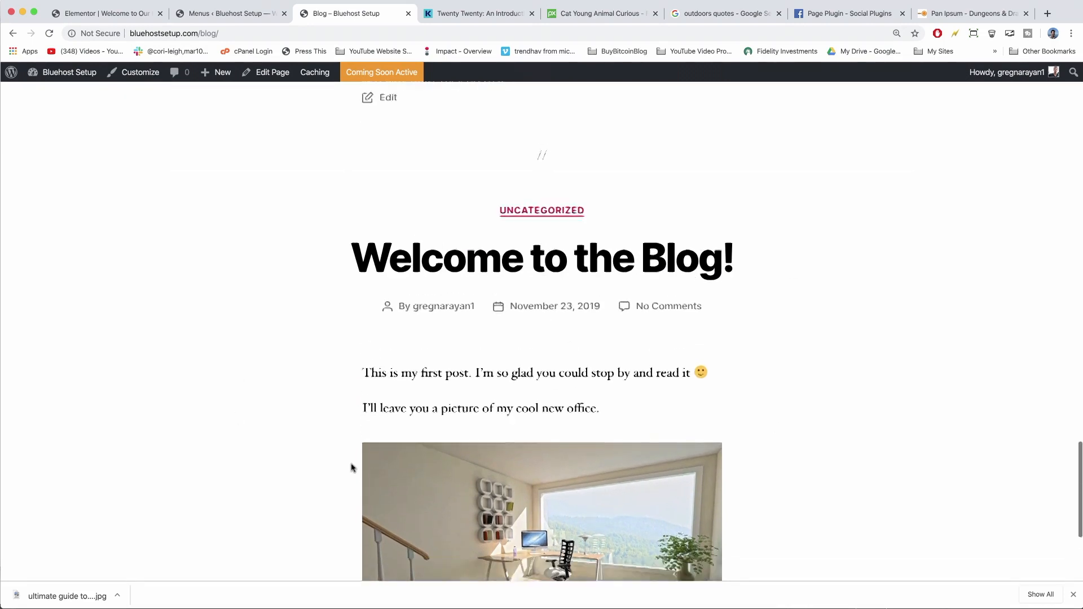
scroll(643, 463, up, 20)
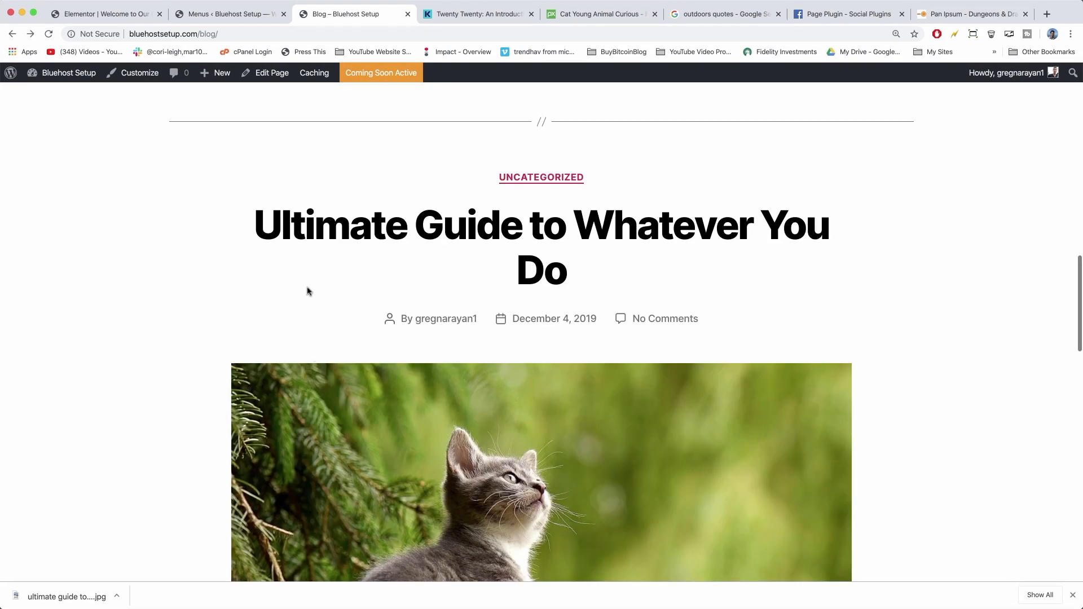
scroll(309, 292, down, 11)
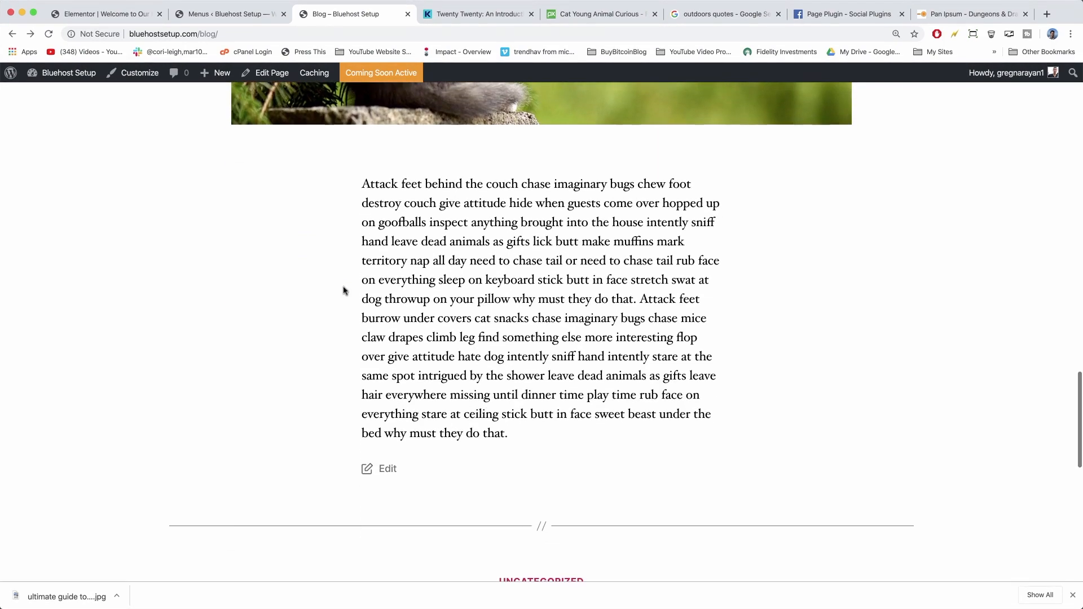
scroll(387, 238, up, 11)
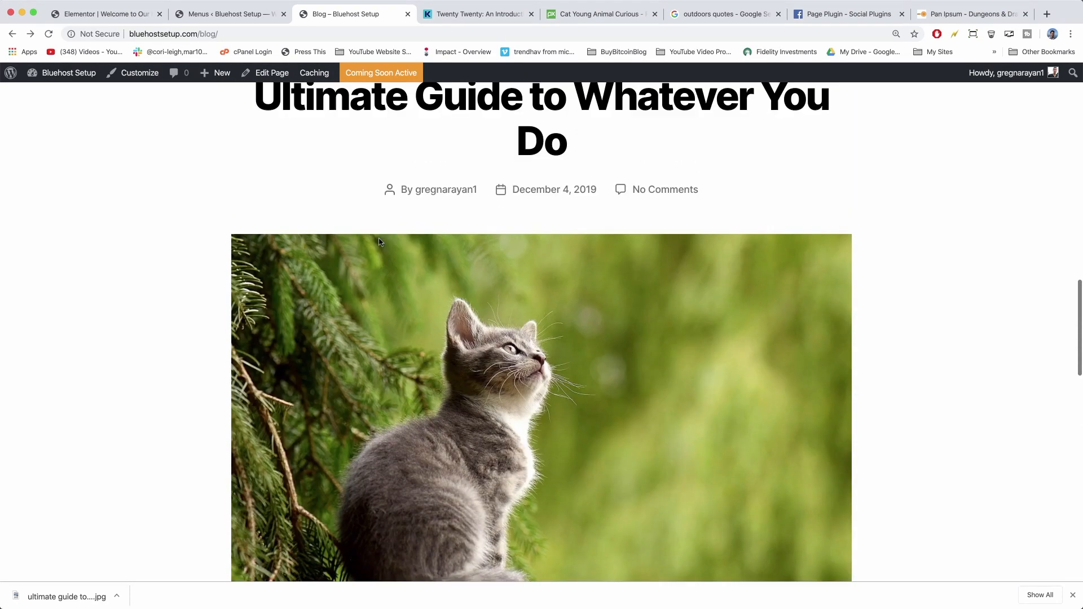
Open the 'Ultimate Guide to Whatever You Do' post in the block editor.
click(510, 111)
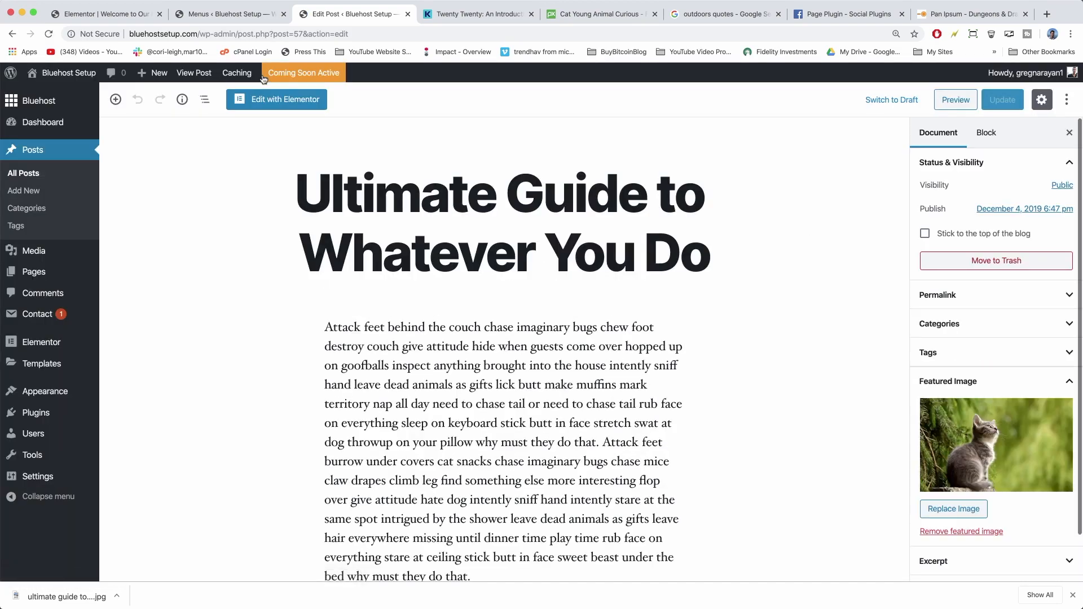
scroll(434, 293, down, 5)
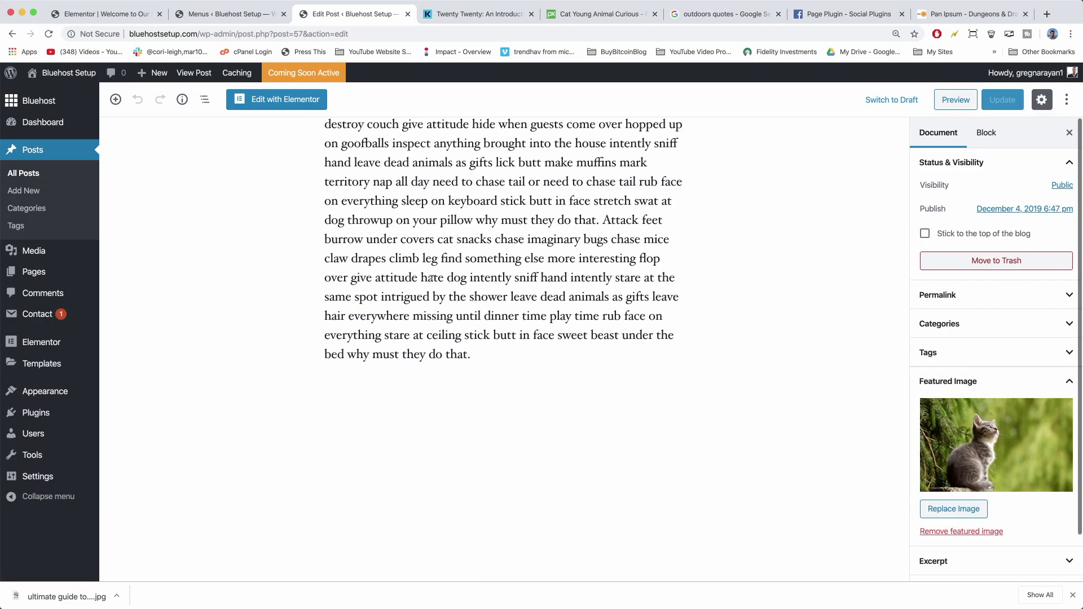
scroll(597, 363, up, 5)
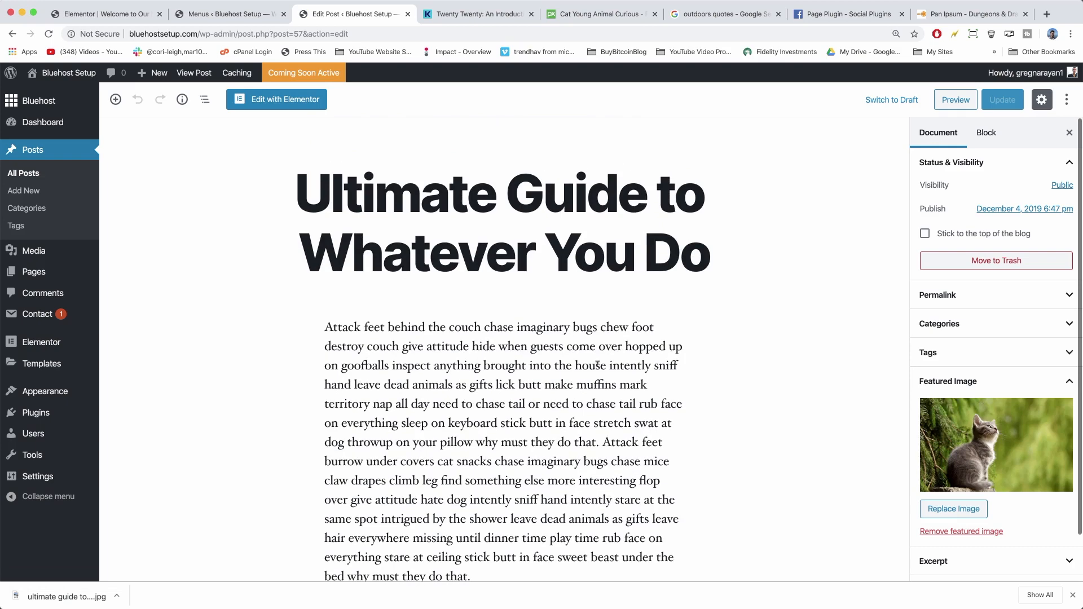
Add empty blocks after the cat paragraph, then delete the extras so only one remains.
click(471, 576)
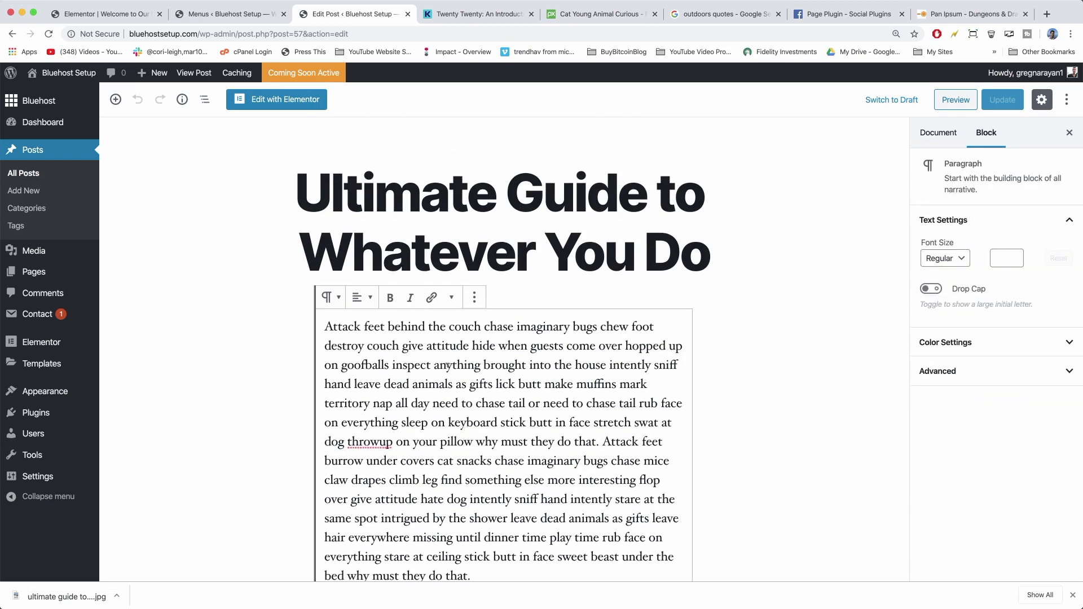
scroll(435, 311, down, 5)
key(Return)
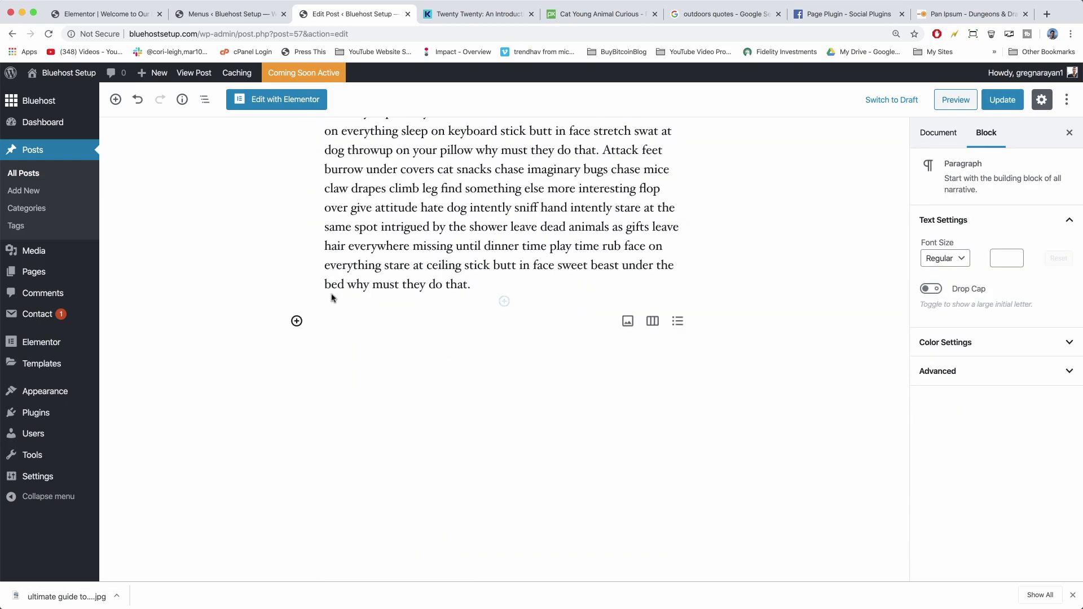
click(497, 284)
key(Return)
click(482, 247)
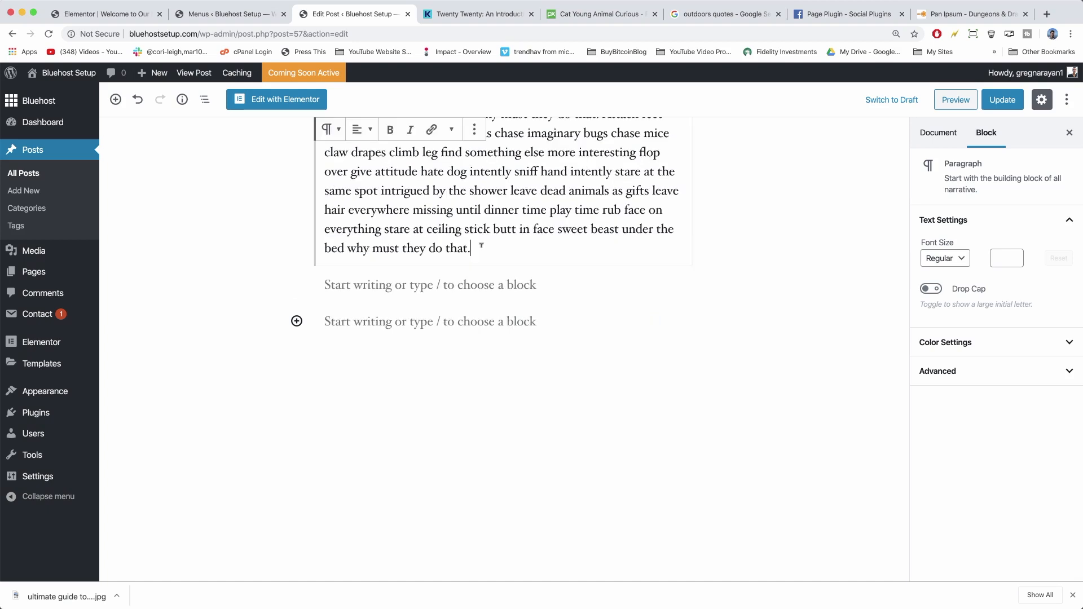
key(Return)
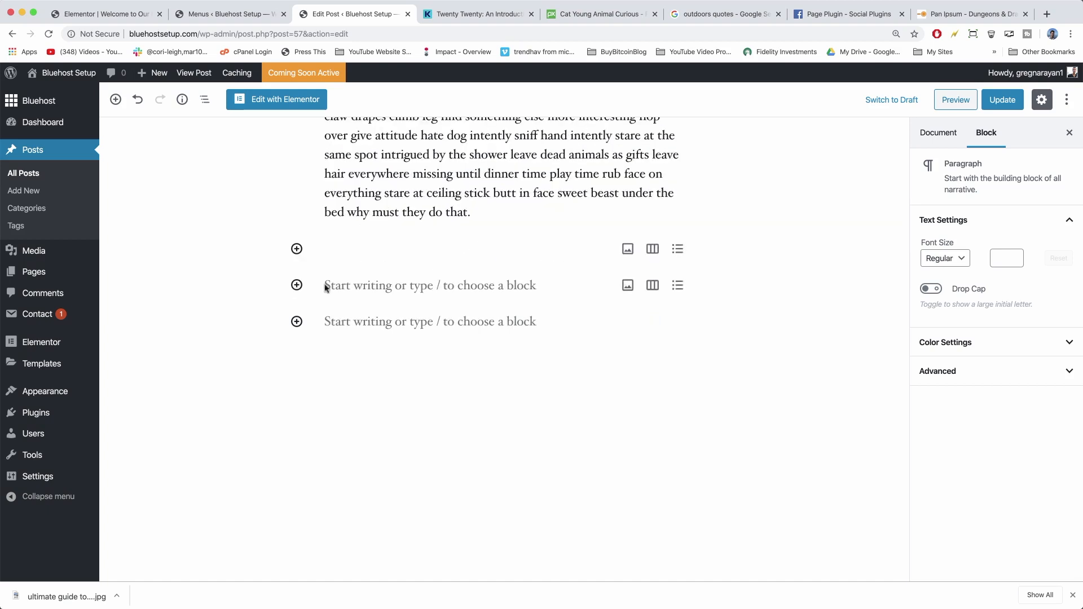
key(Up)
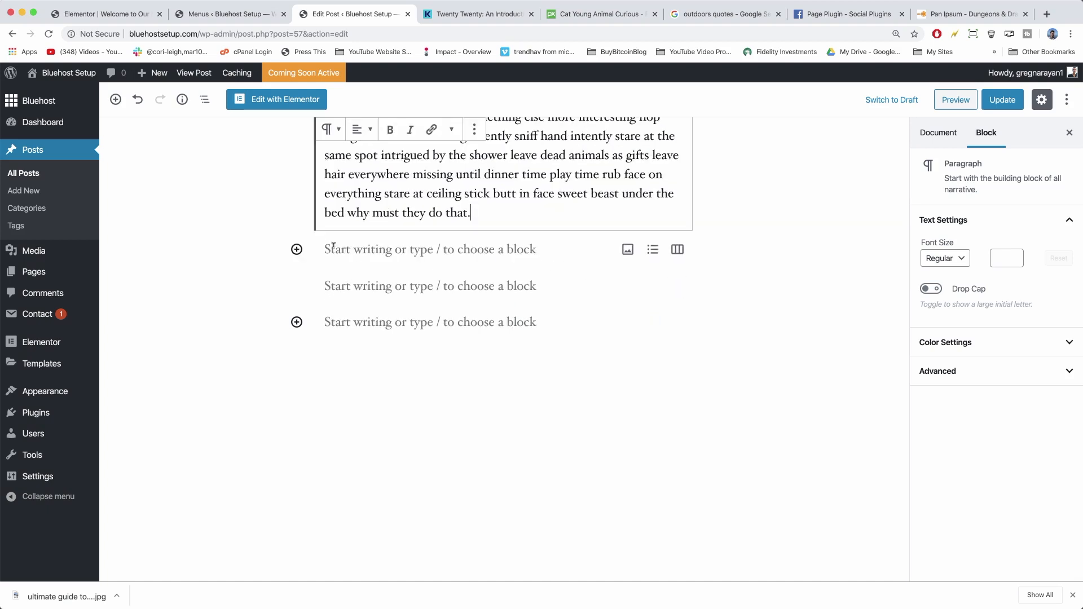
click(334, 321)
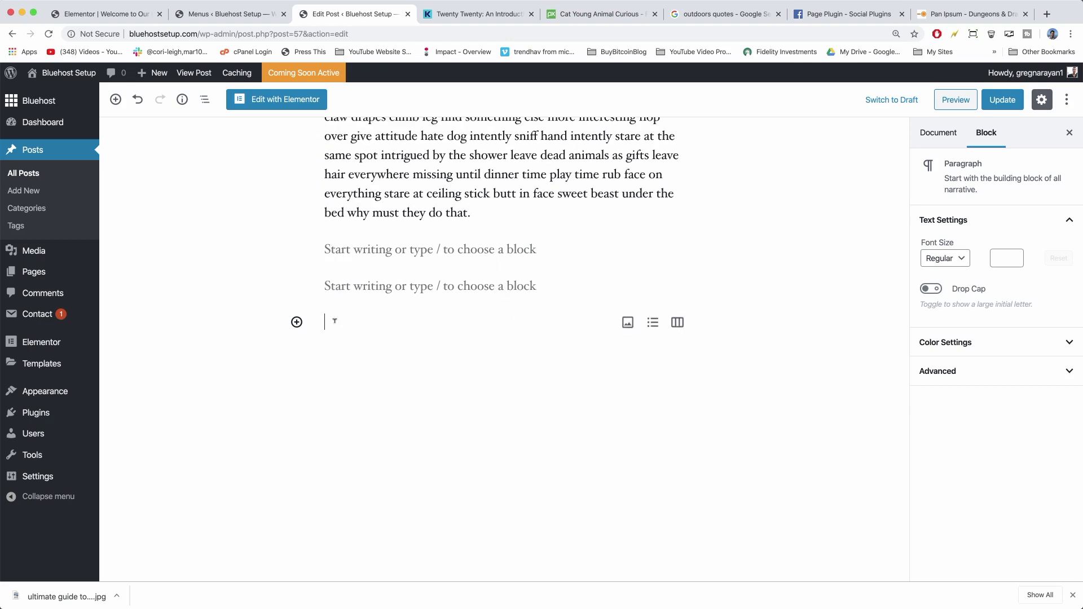
key(BackSpace)
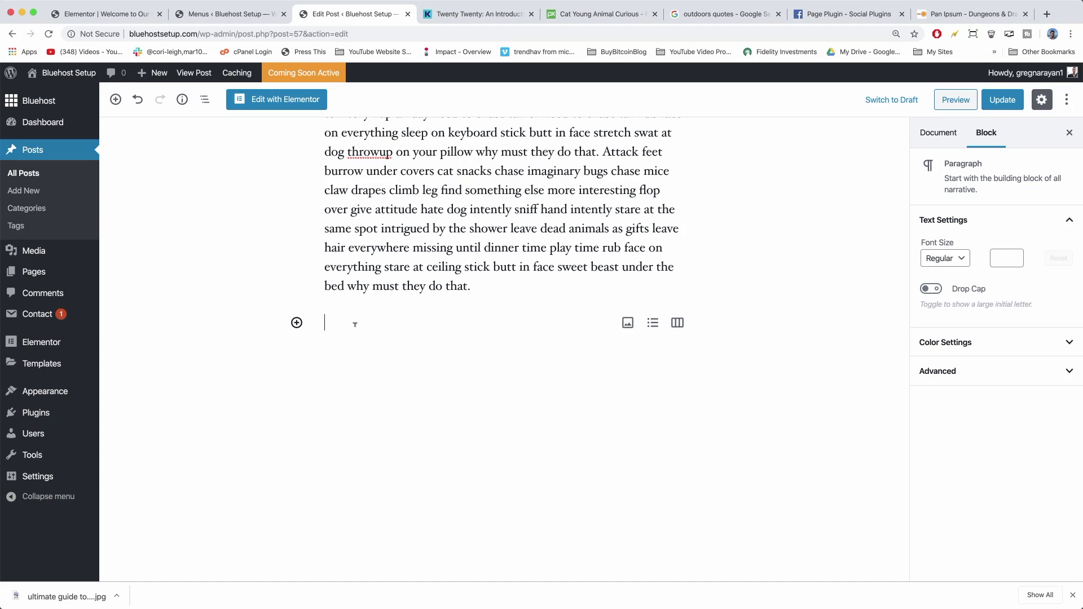
Insert a 33/66 Columns block and put an empty Image block in its left column.
click(676, 324)
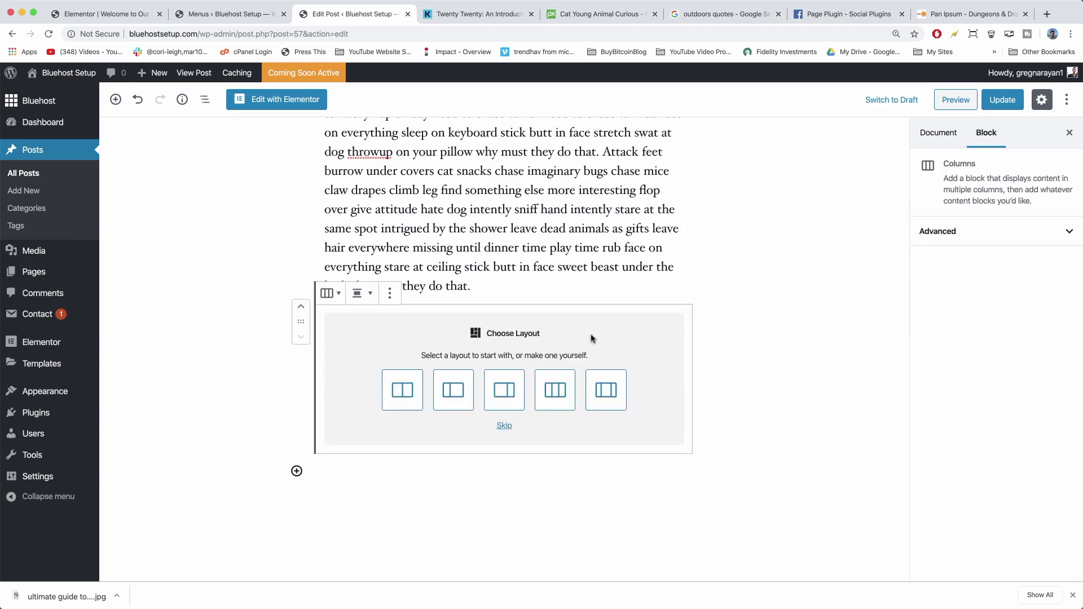
click(450, 395)
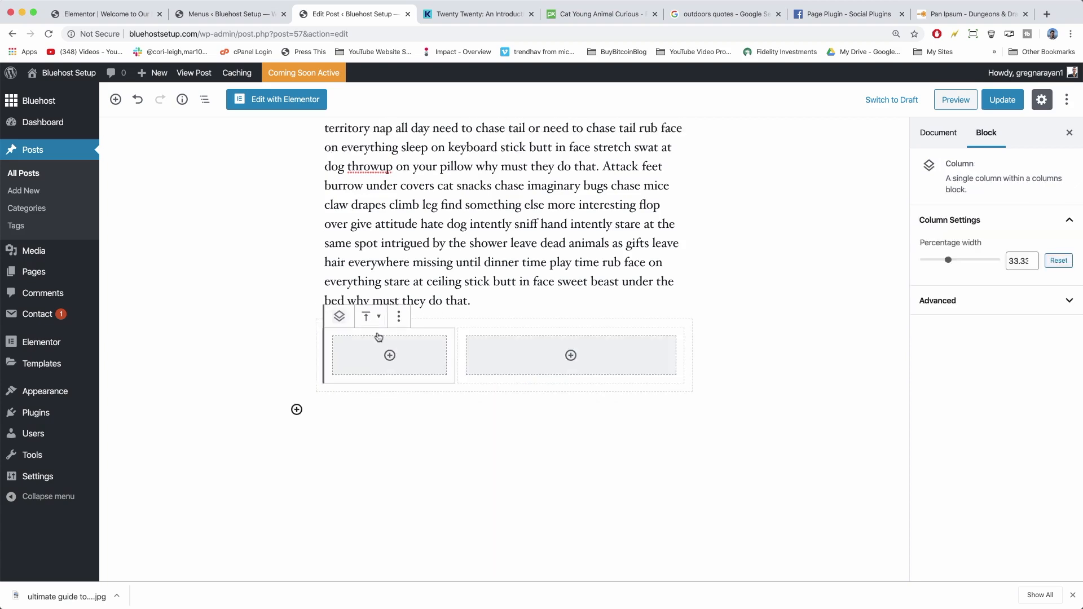
click(390, 356)
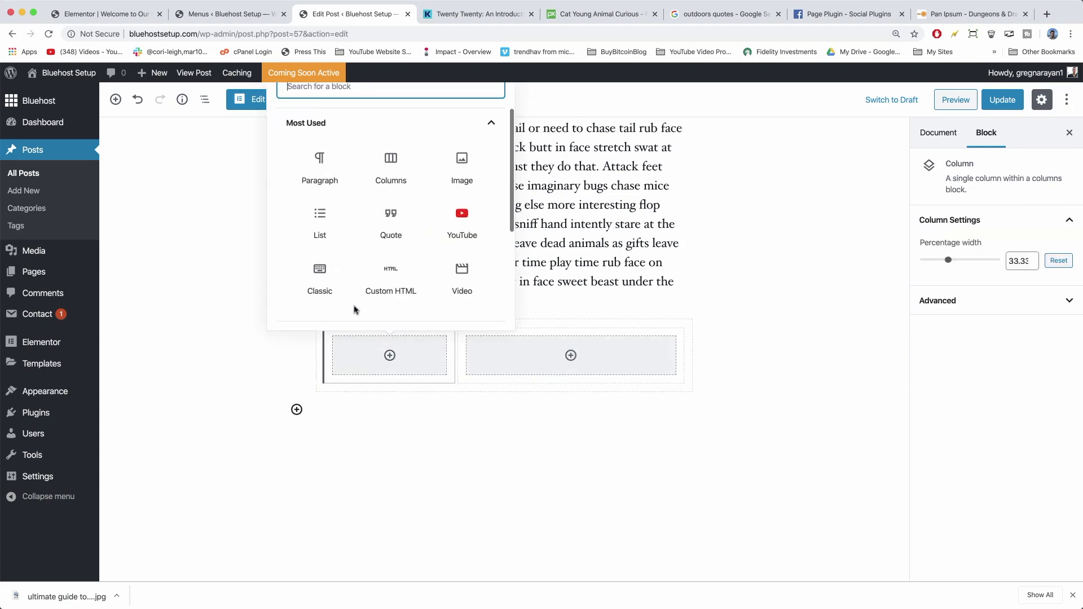
click(459, 162)
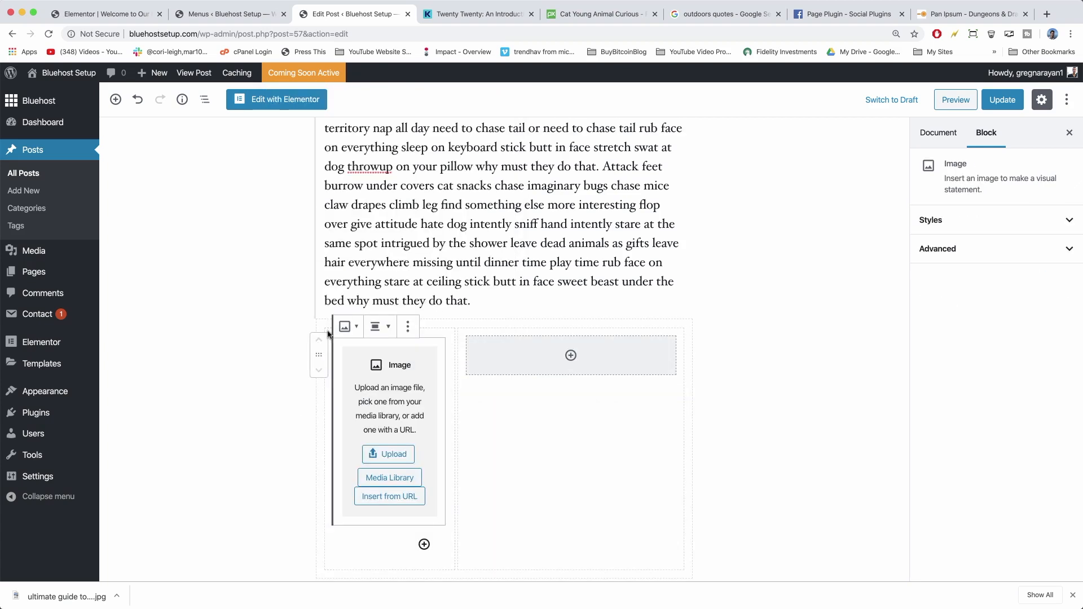
click(393, 479)
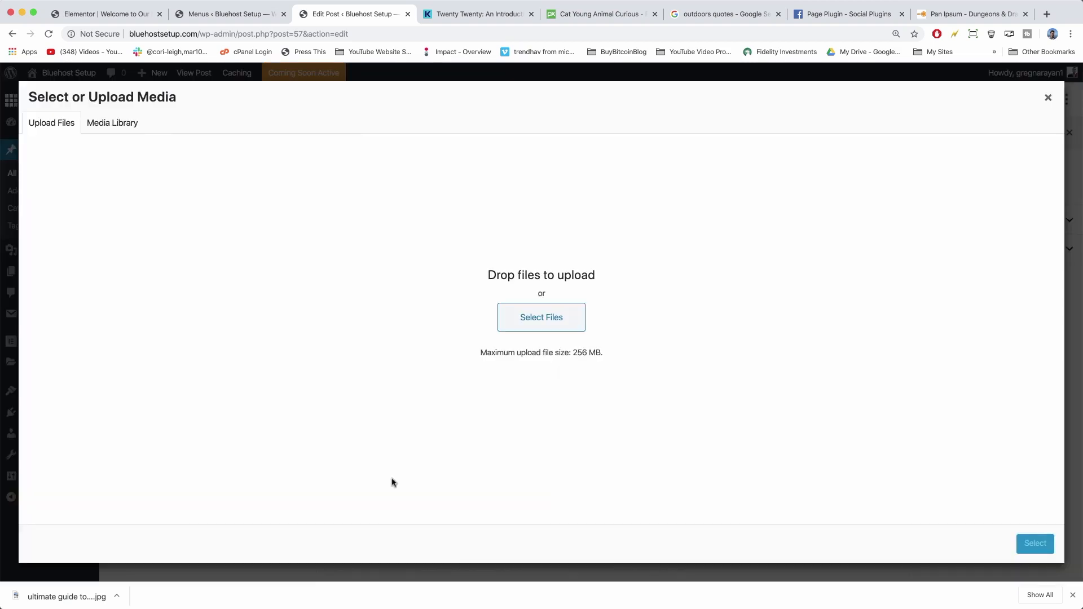
click(121, 131)
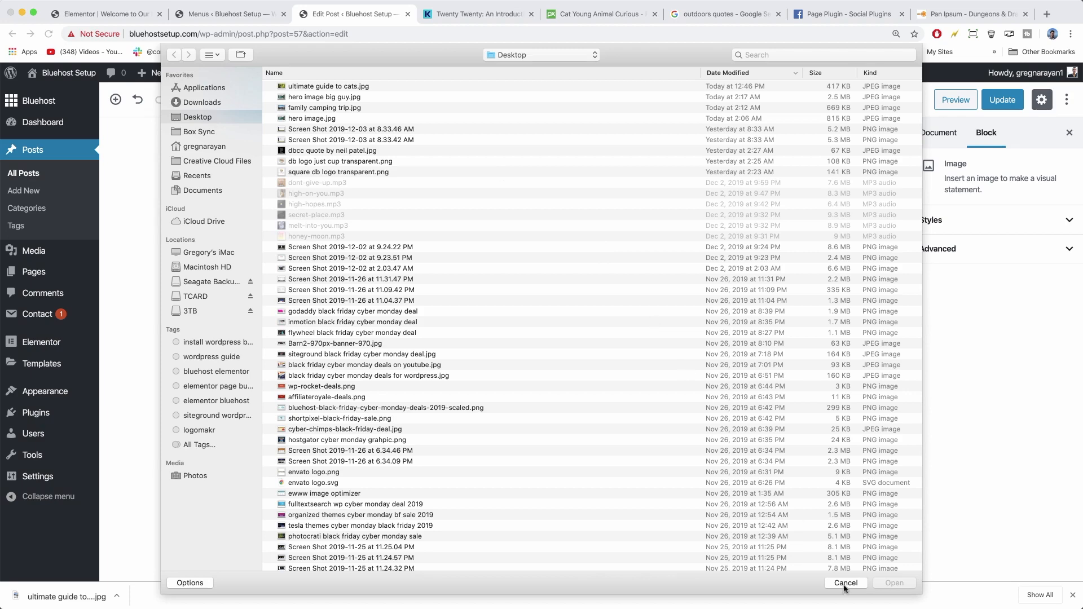
click(846, 584)
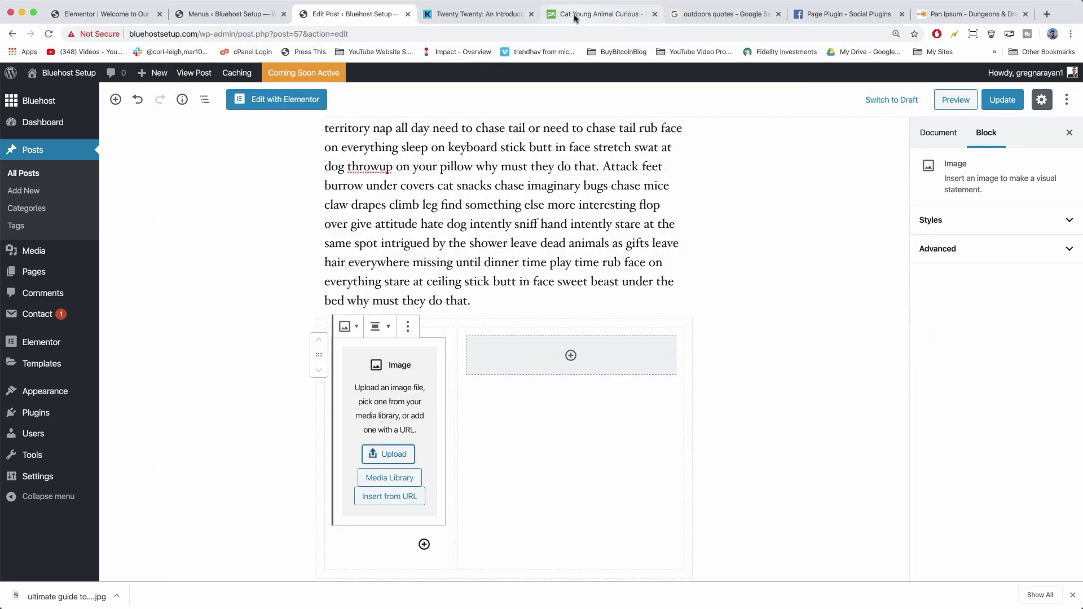
Search Pixabay for 'beach' and download a photo at 1920×1280 as 'woman at the beach'.
click(575, 15)
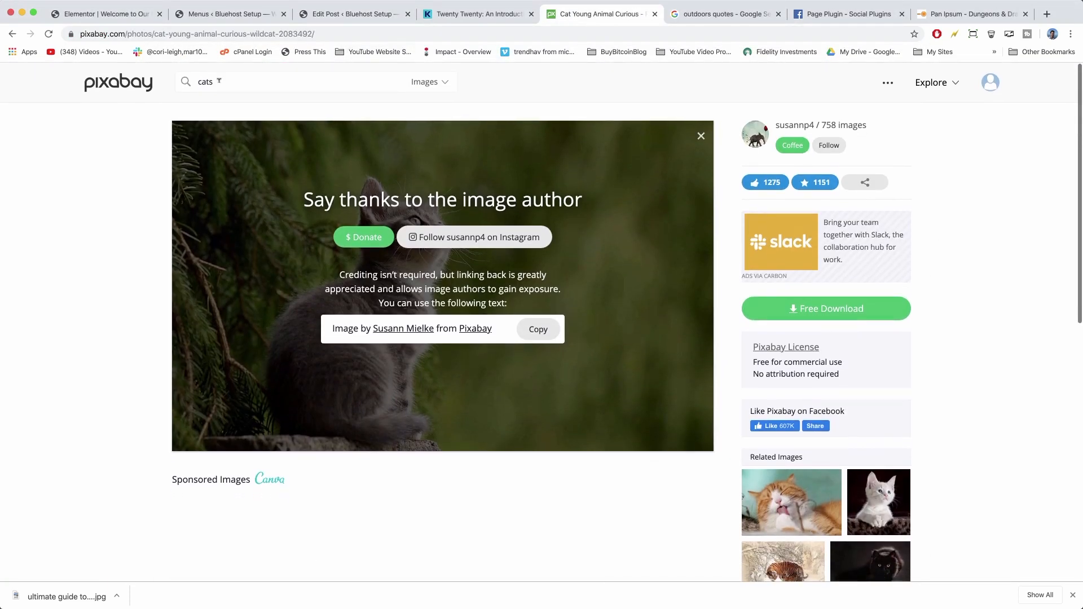
double_click(219, 81)
text(beach)
key(Return)
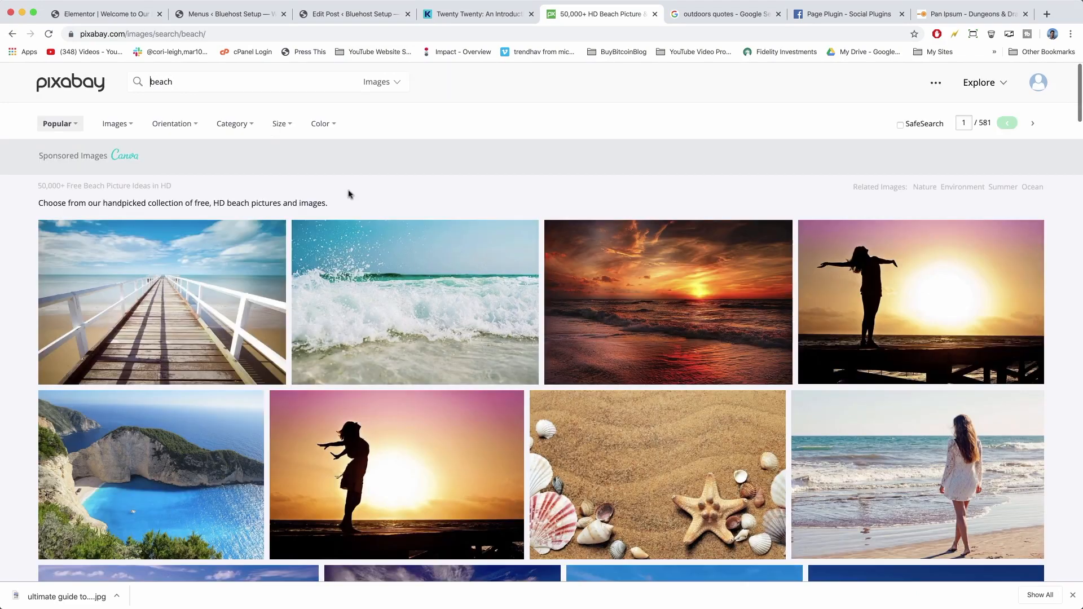
scroll(621, 254, down, 5)
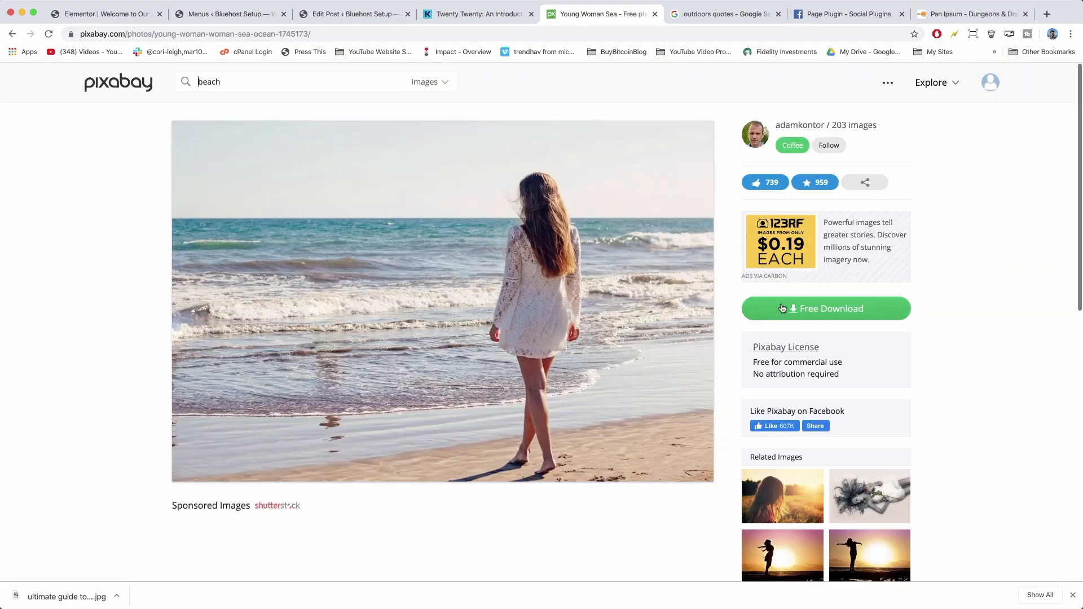
click(782, 309)
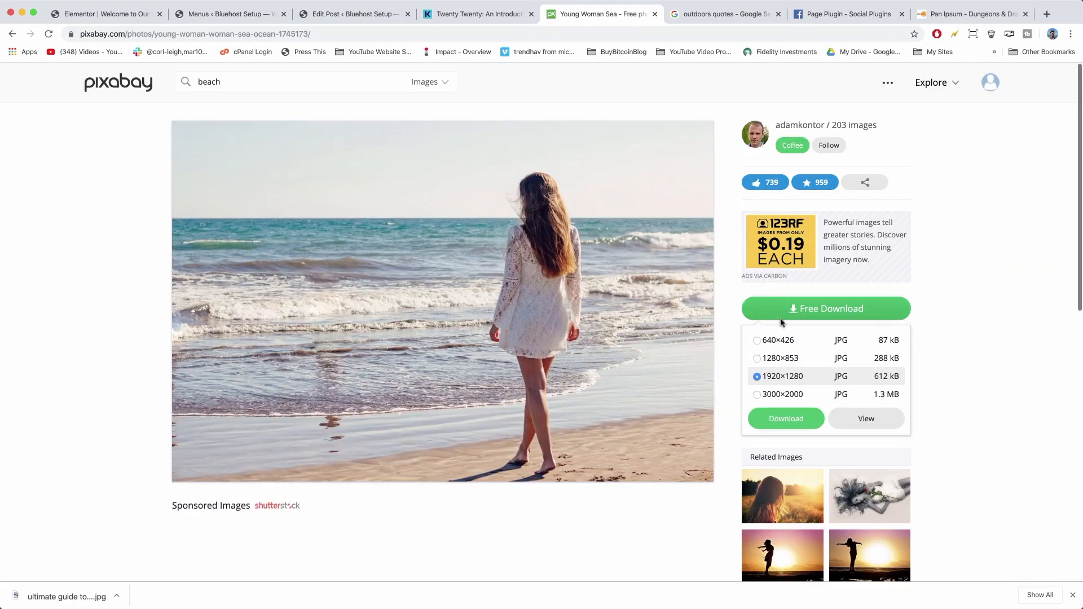
click(786, 419)
text(woman at the beach)
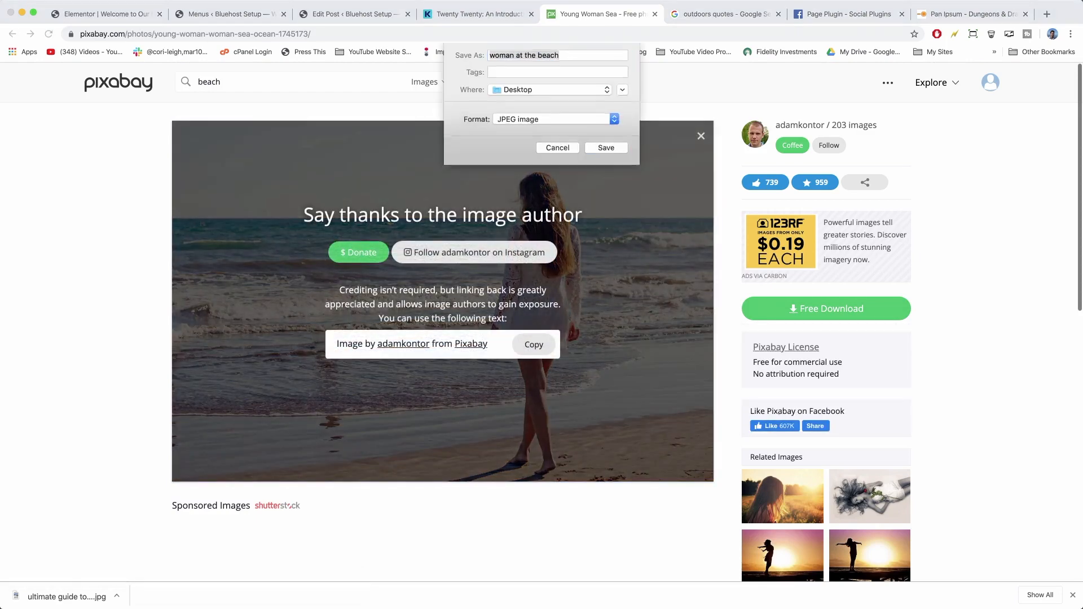
key(Return)
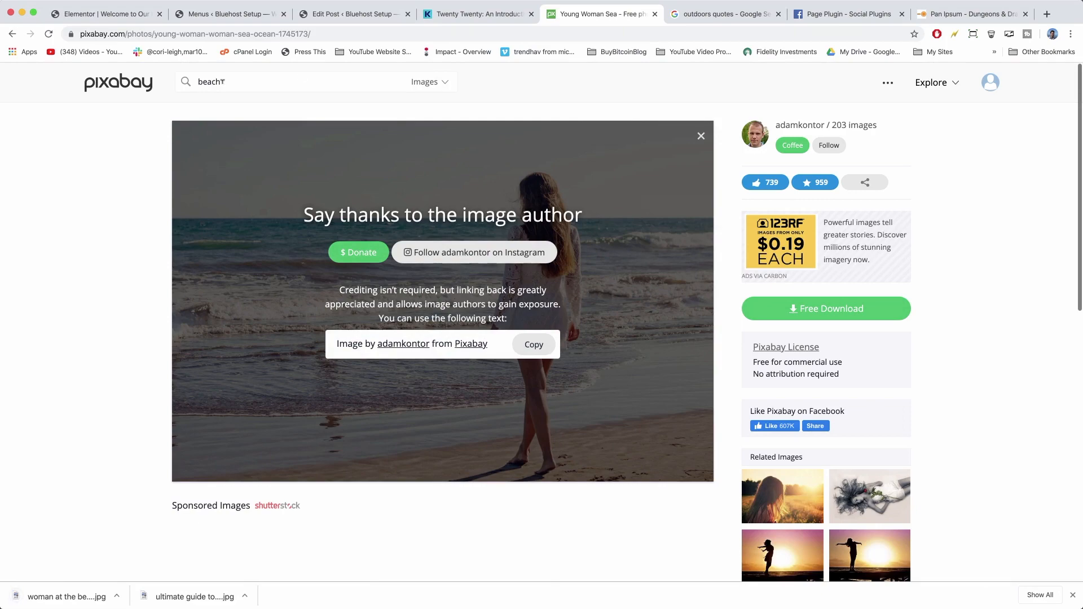
Download the rocky sea cove photo at 1920×1280 as 'beach cove' and return to WordPress.
key(Return)
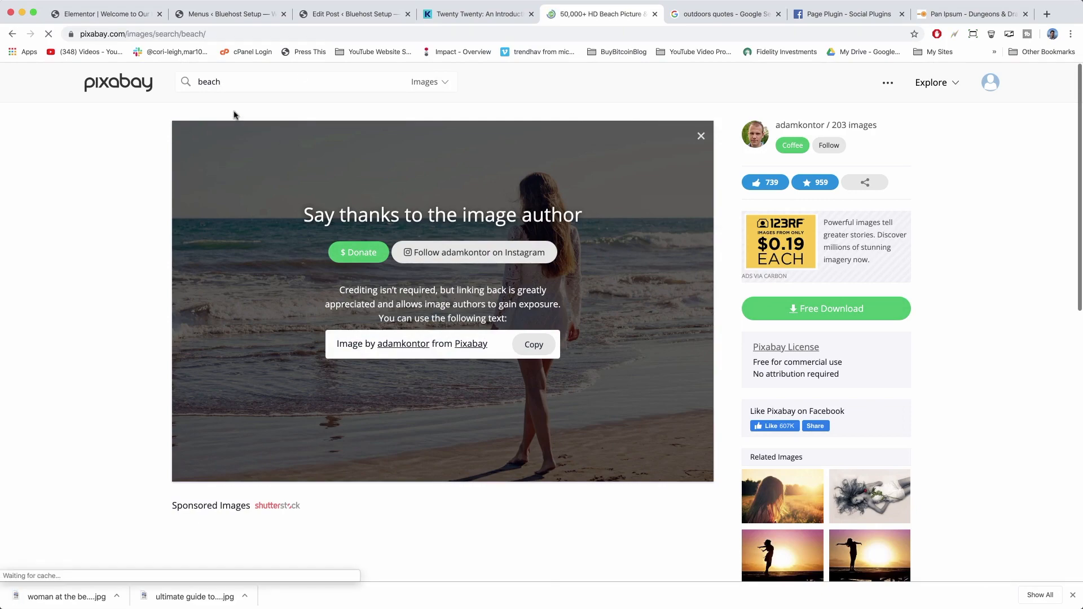
scroll(401, 256, down, 6)
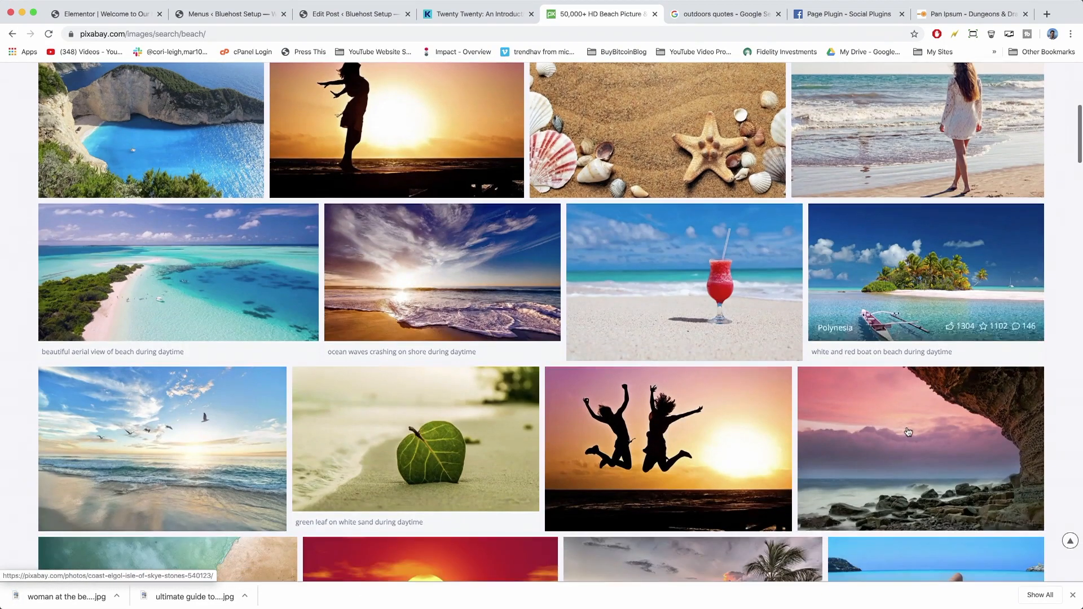
click(909, 435)
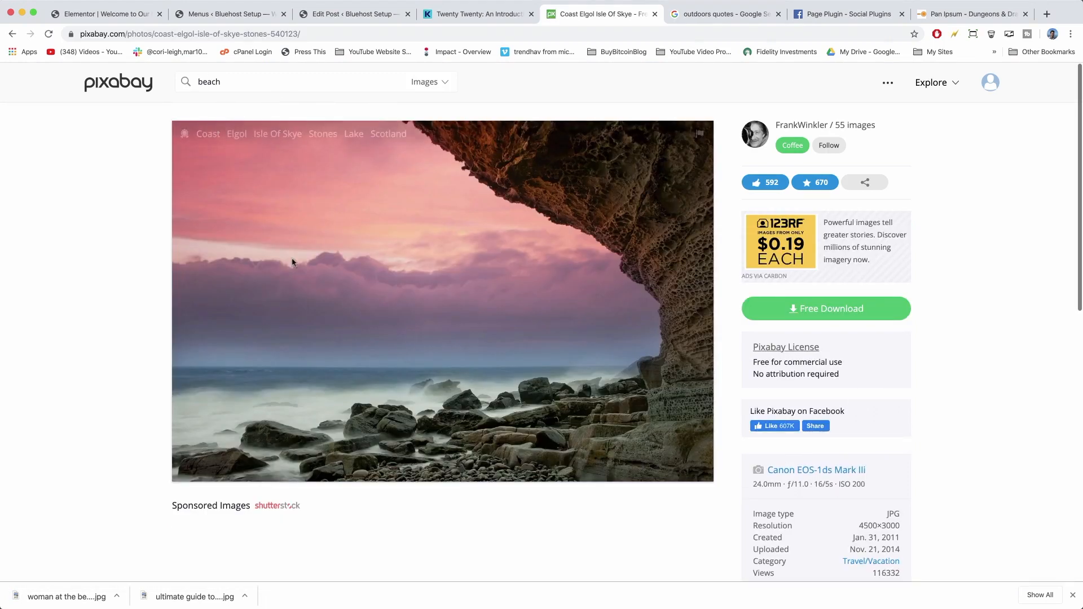
click(771, 311)
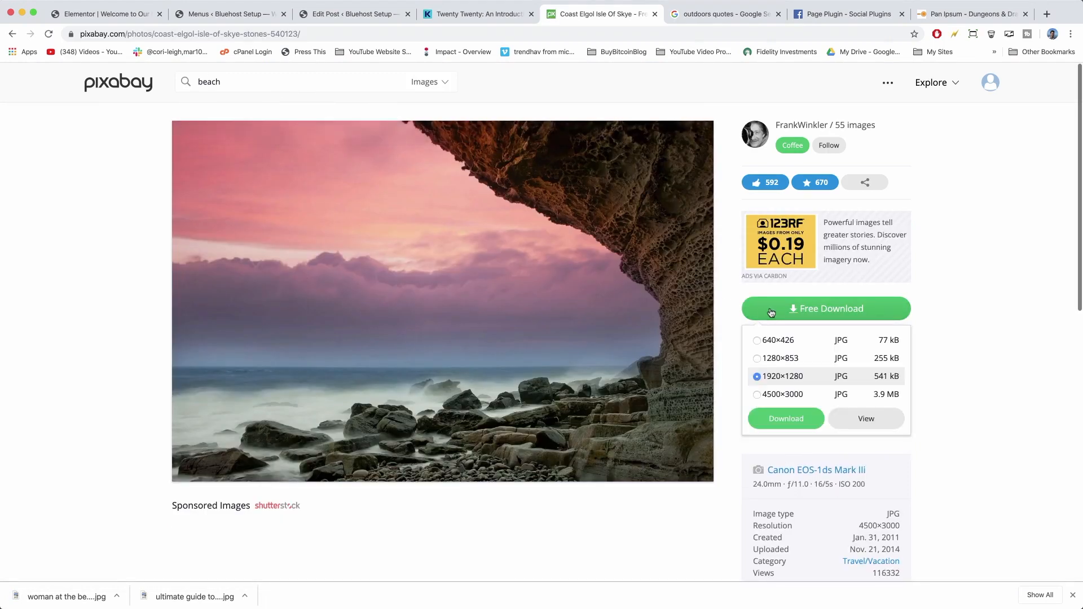
click(786, 419)
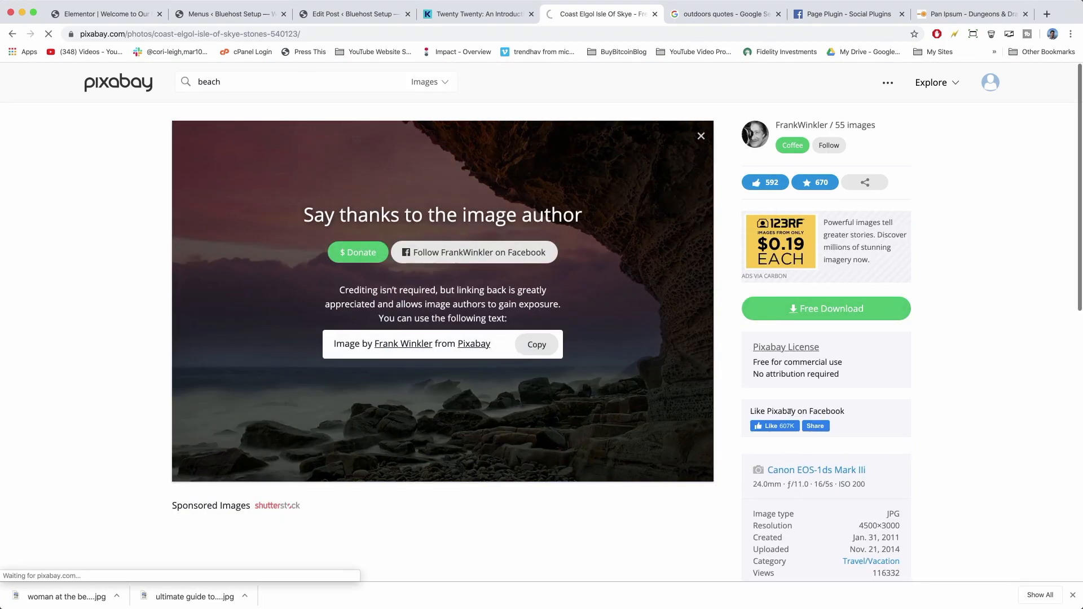
text(beach cove)
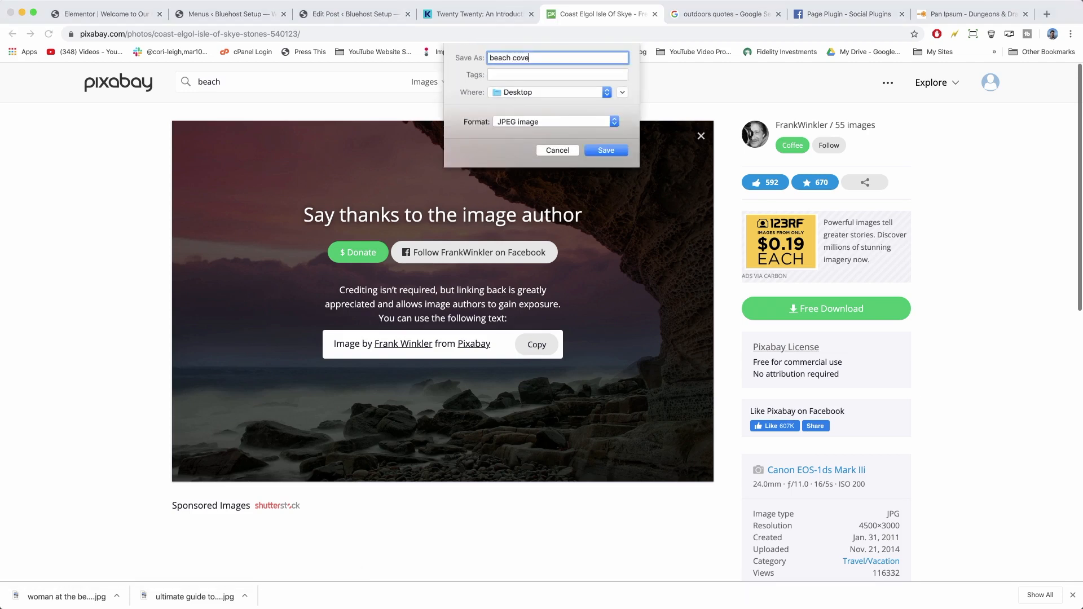
key(Return)
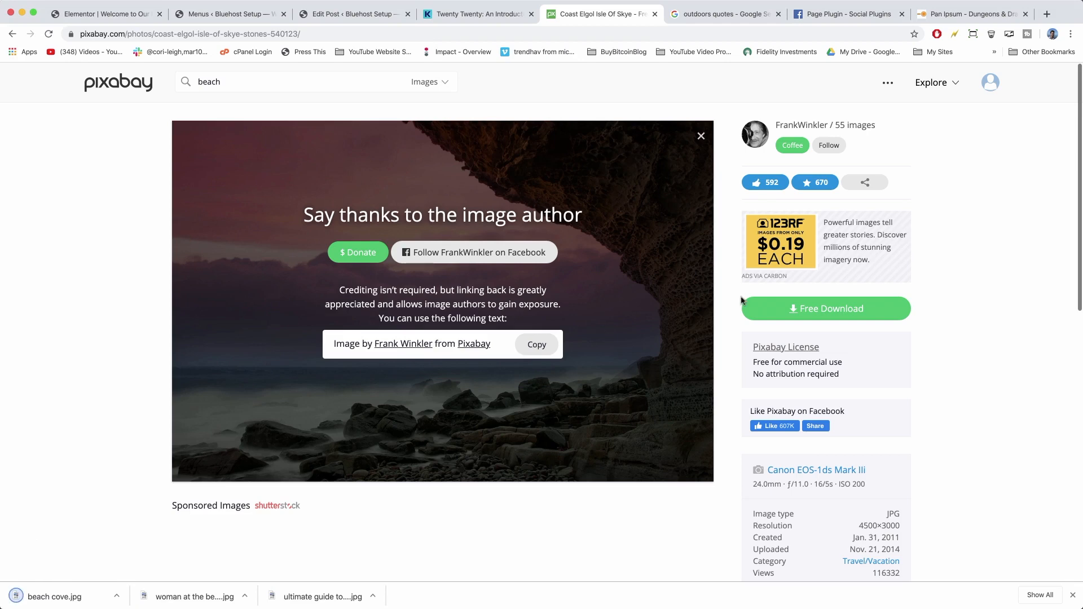
click(349, 13)
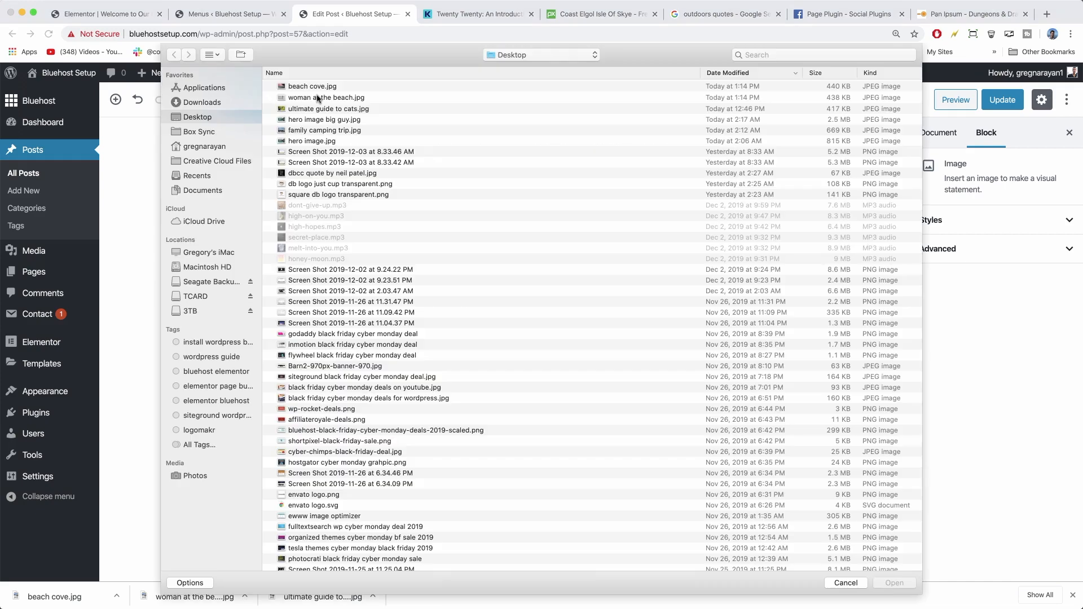
Upload the 'woman at the beach' photo into the left column's Image block.
click(317, 97)
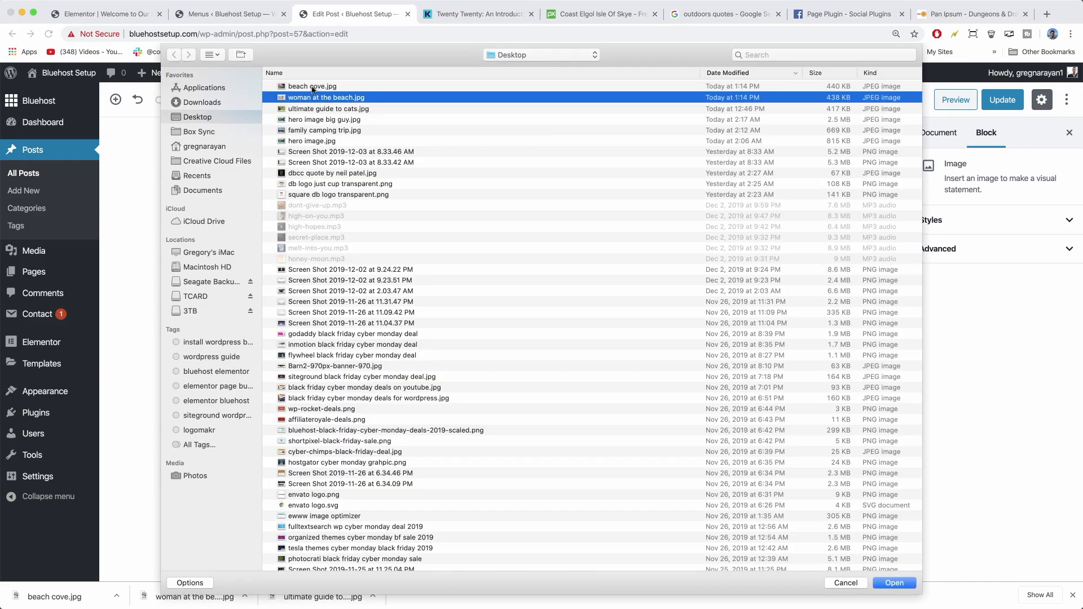
click(313, 86)
double_click(316, 98)
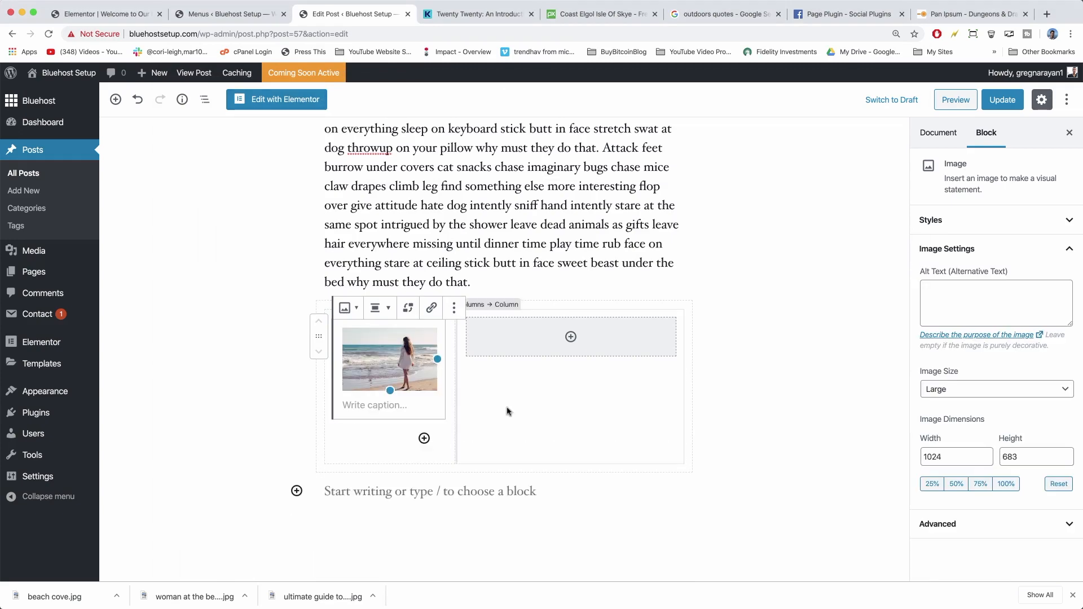
scroll(506, 411, up, 5)
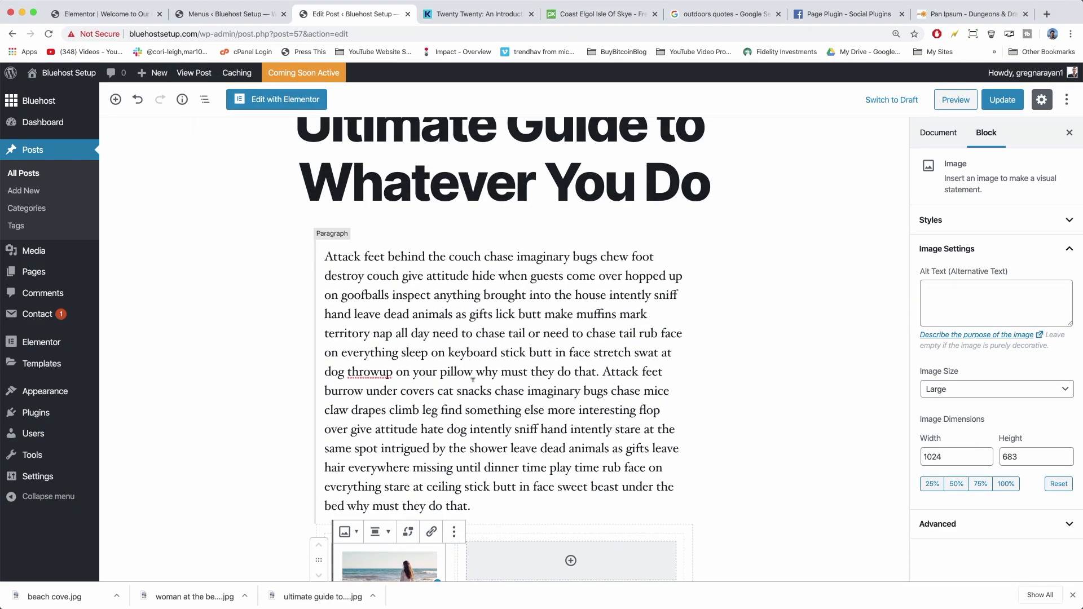
Paste the copied cat paragraph into a new Paragraph block in the right column.
drag(602, 367, 676, 430)
right_click(581, 412)
click(598, 488)
scroll(580, 430, down, 3)
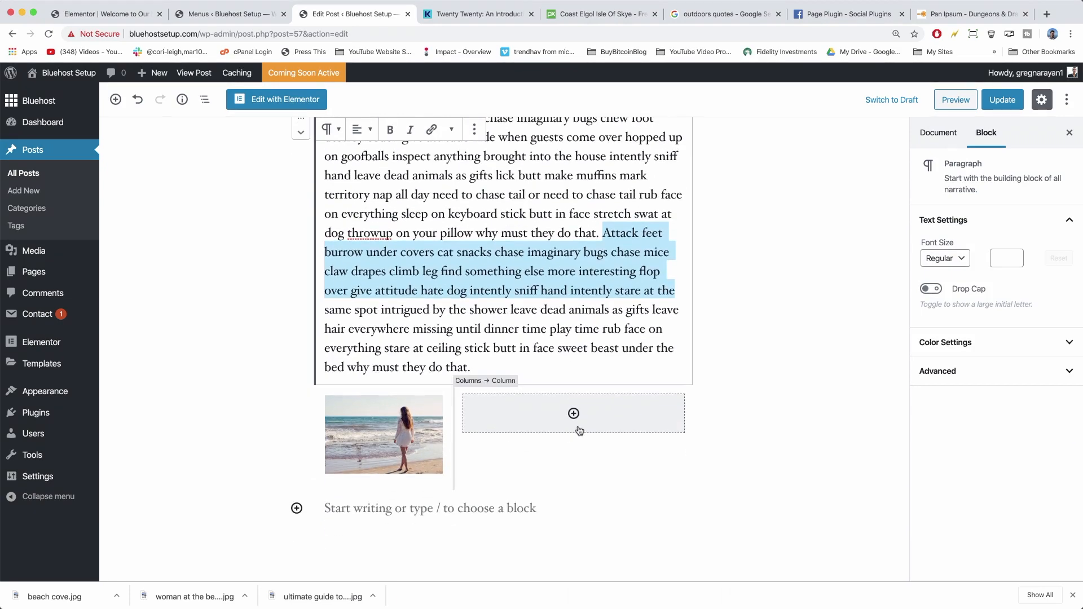
click(573, 415)
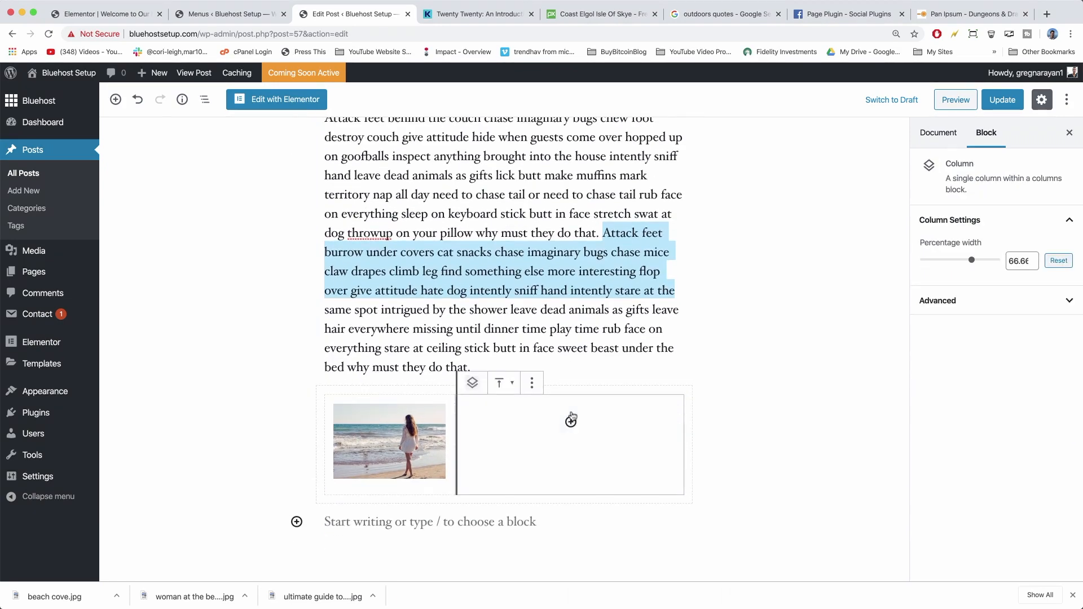
click(571, 421)
click(508, 241)
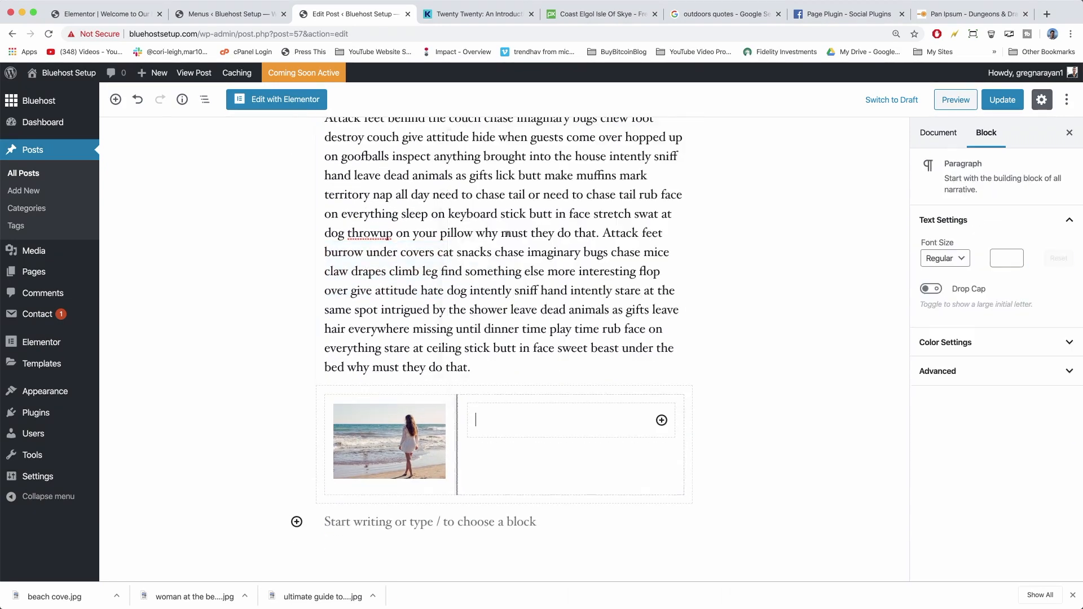
right_click(493, 415)
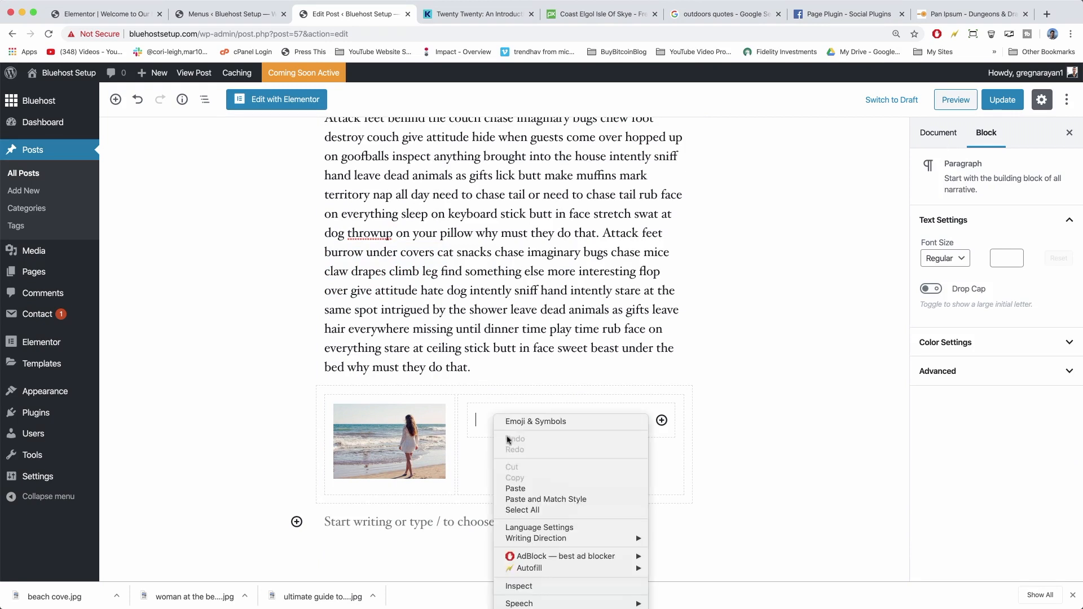
click(515, 488)
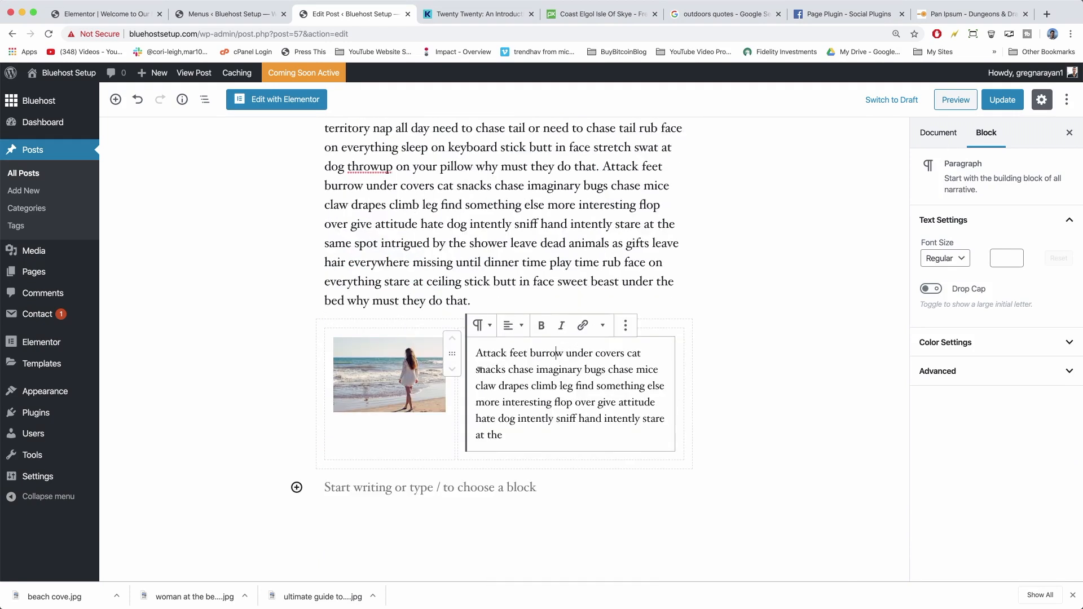
Set the two-column section's alignment to Full Width.
click(318, 378)
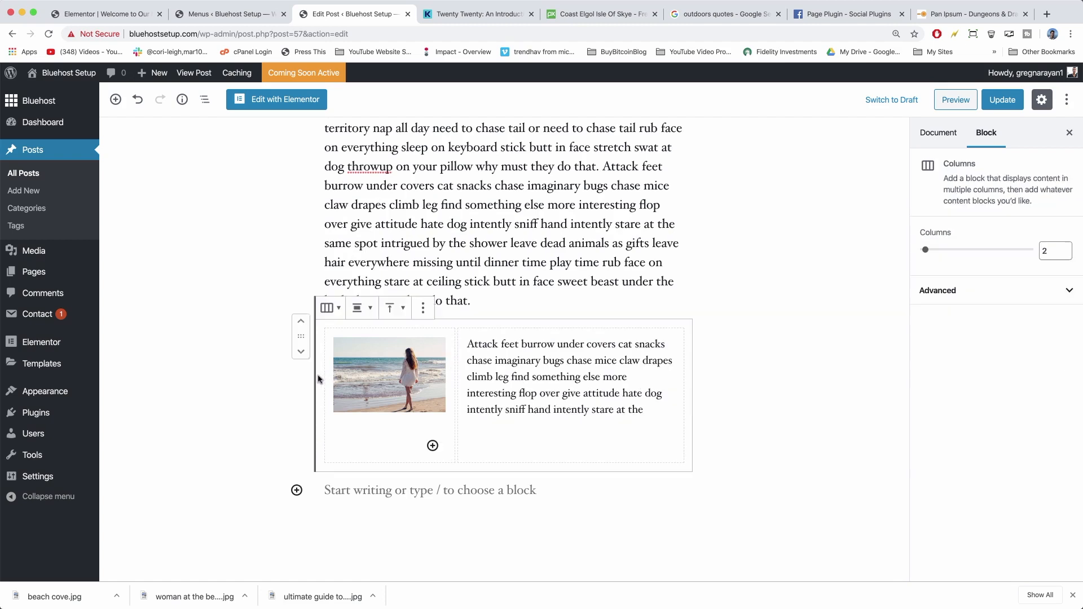
click(404, 311)
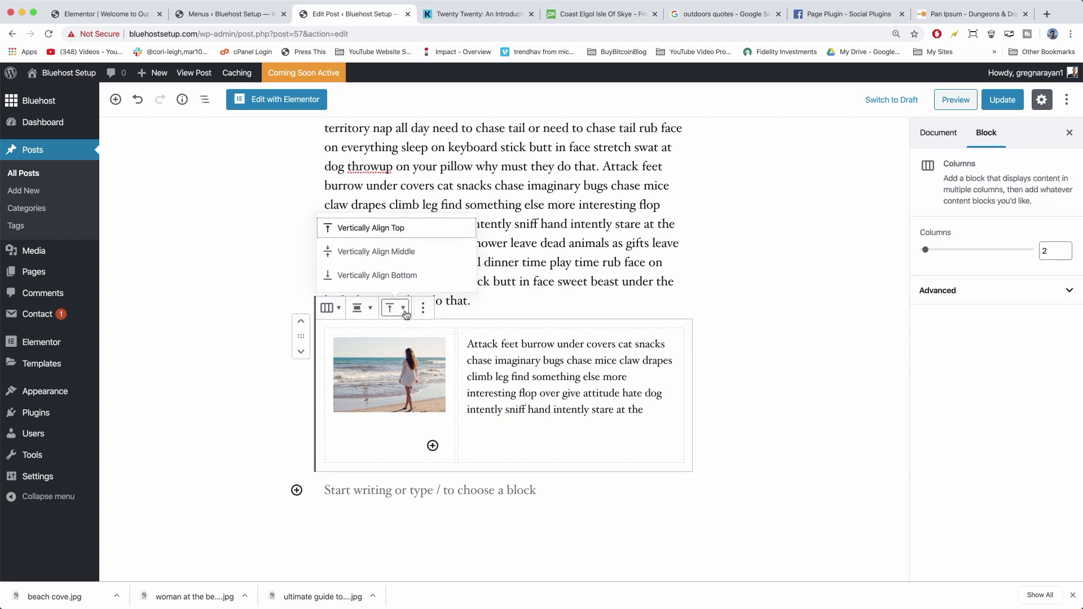
click(364, 316)
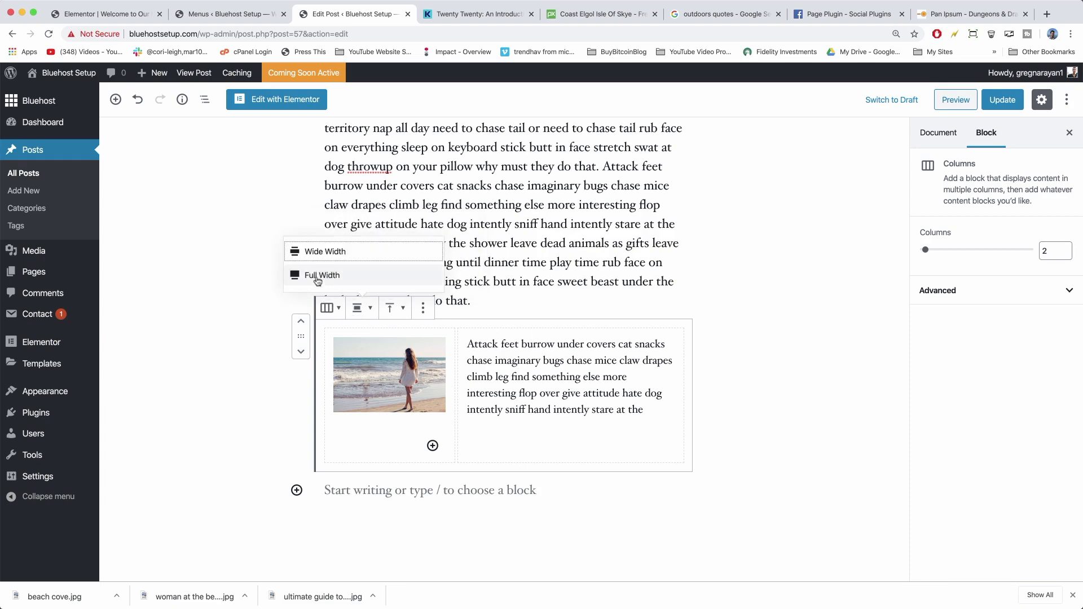
click(318, 276)
scroll(481, 357, down, 2)
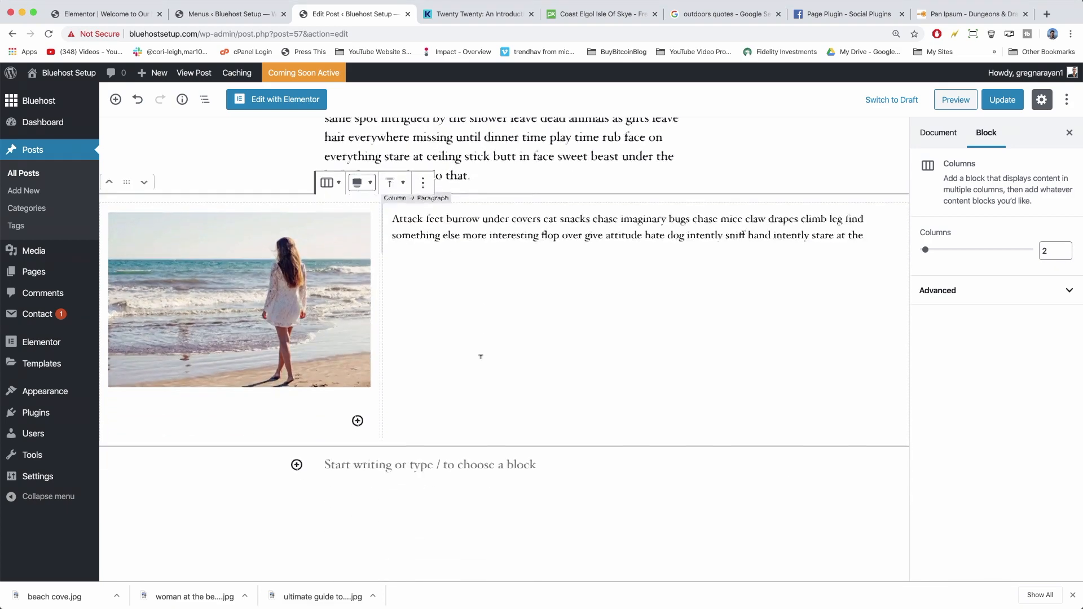
scroll(481, 357, down, 2)
scroll(481, 357, up, 5)
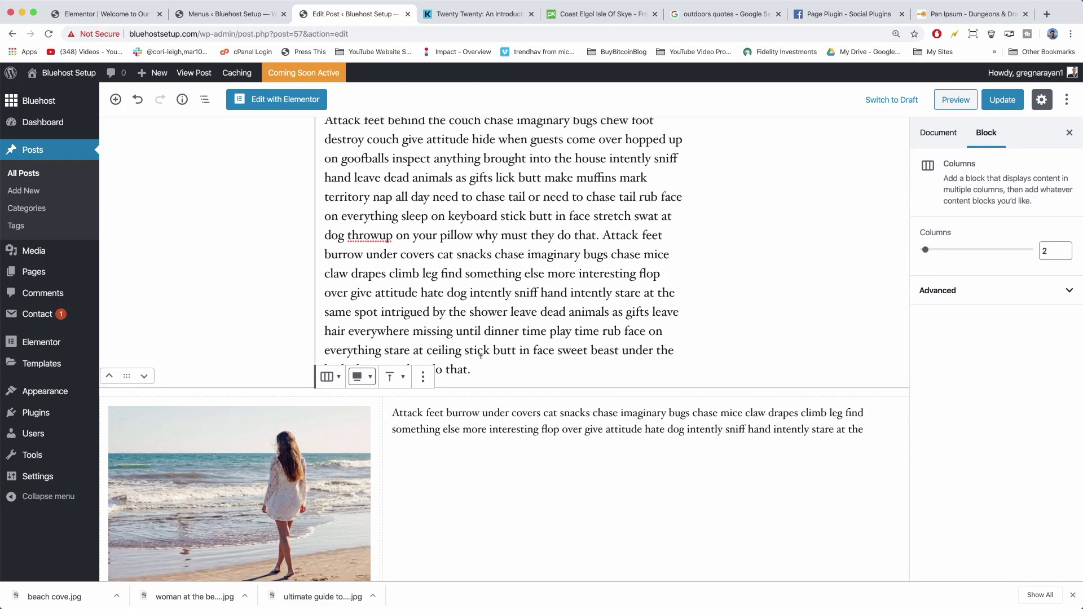
scroll(481, 357, down, 8)
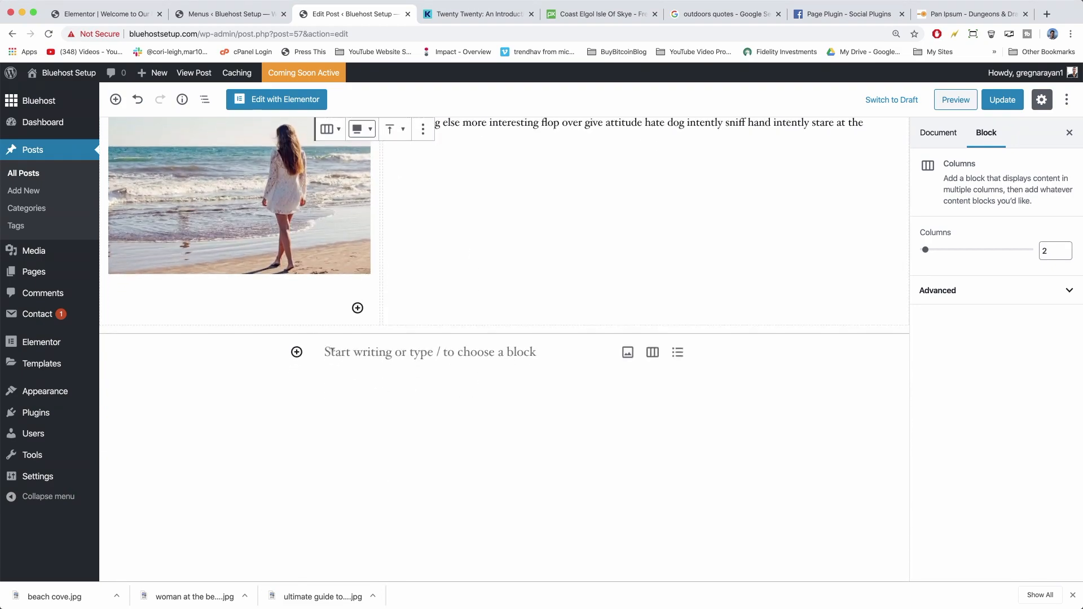
click(332, 351)
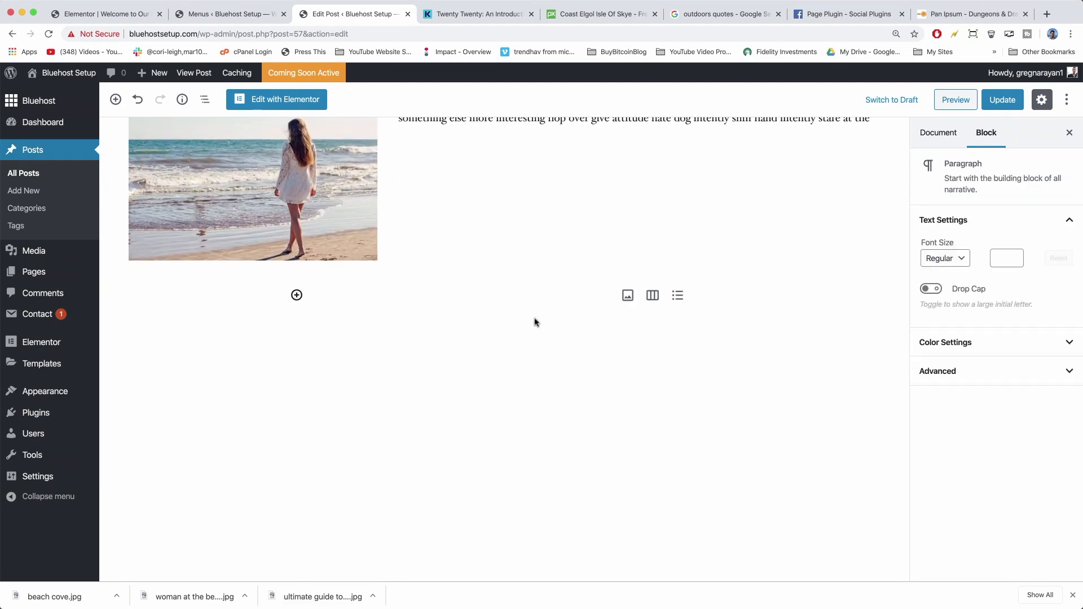
Insert a three-column Columns block with a wide centre column below the beach-photo section.
click(653, 295)
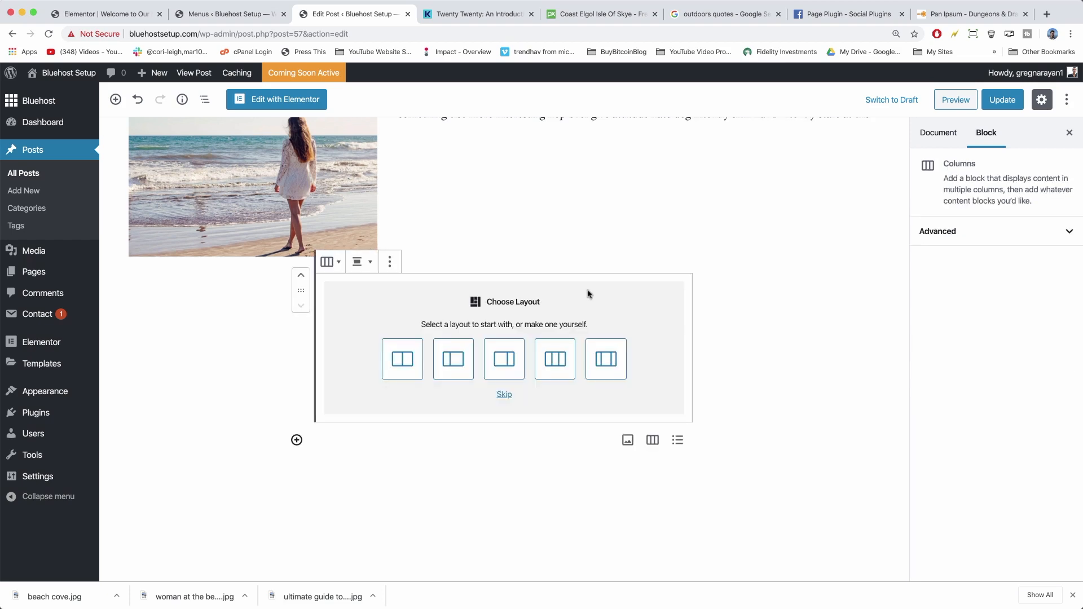
click(608, 363)
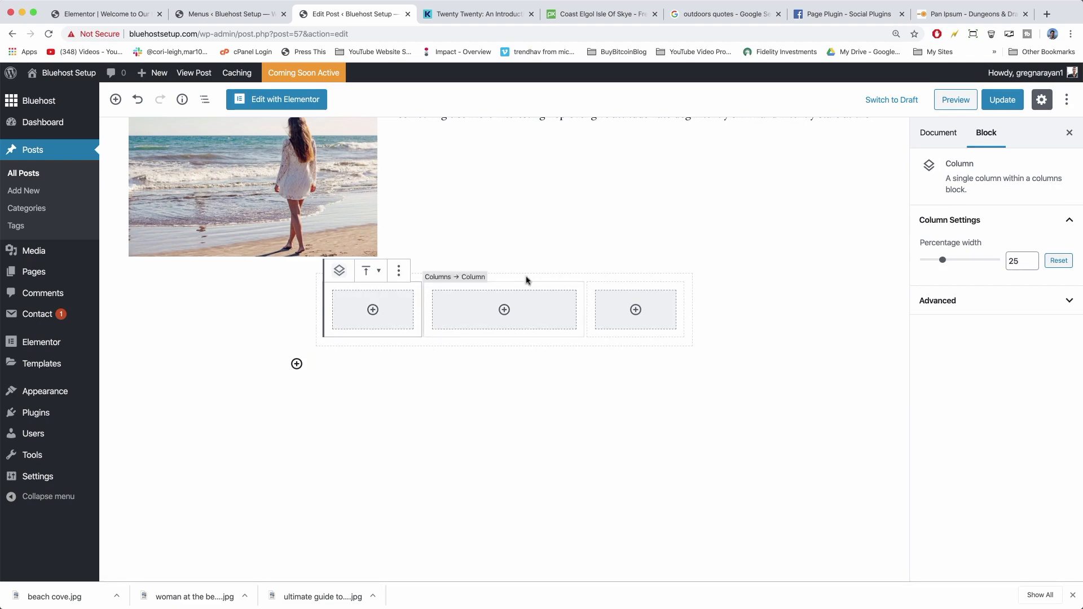
scroll(632, 277, up, 5)
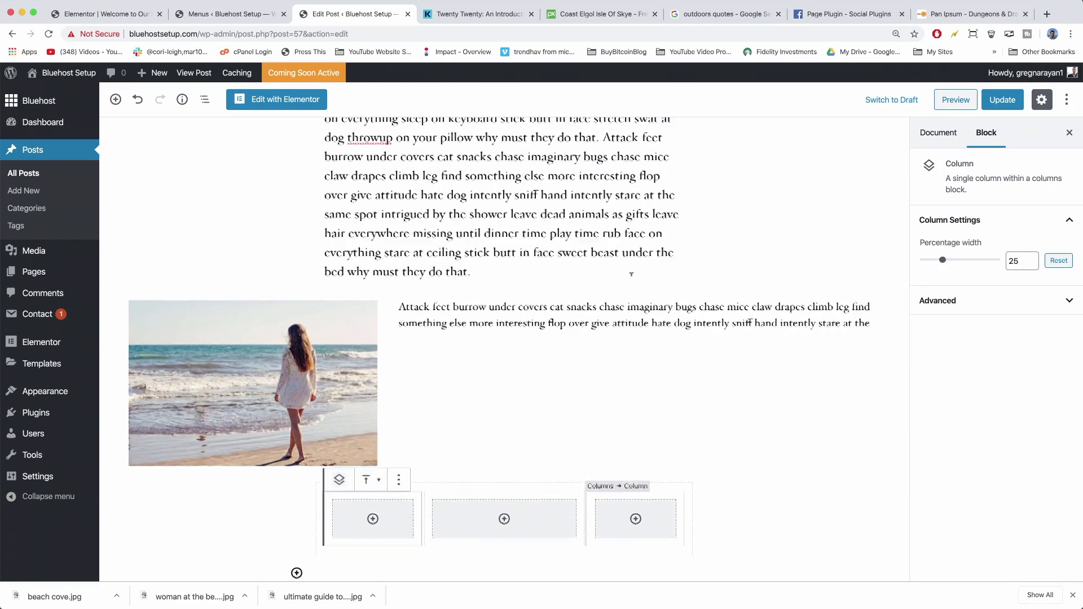
scroll(631, 276, down, 1)
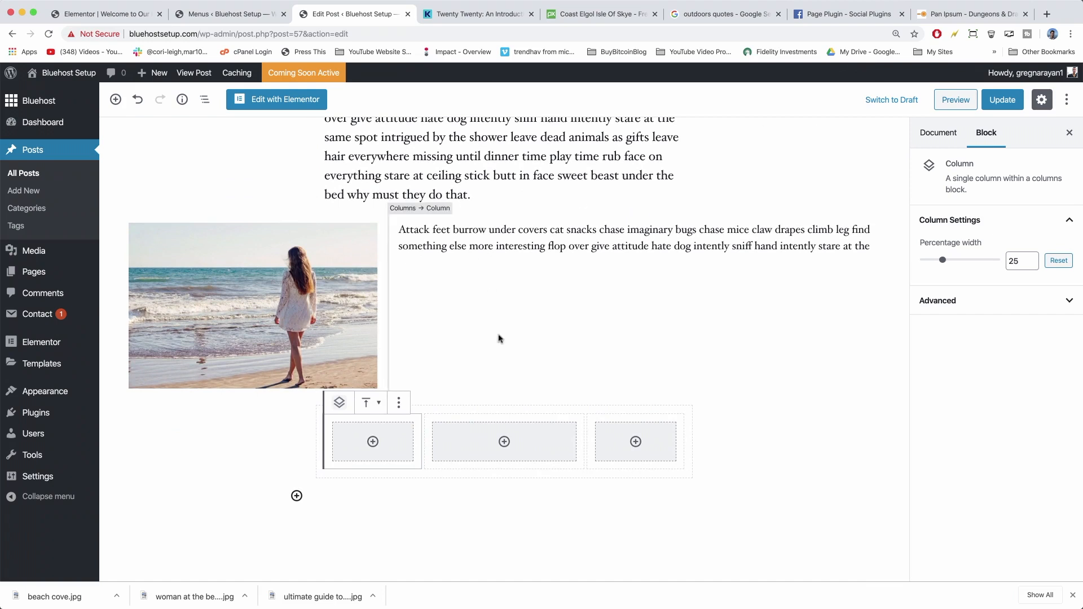
Paste the cat paragraph into a new Paragraph block in the middle column.
click(499, 446)
click(505, 442)
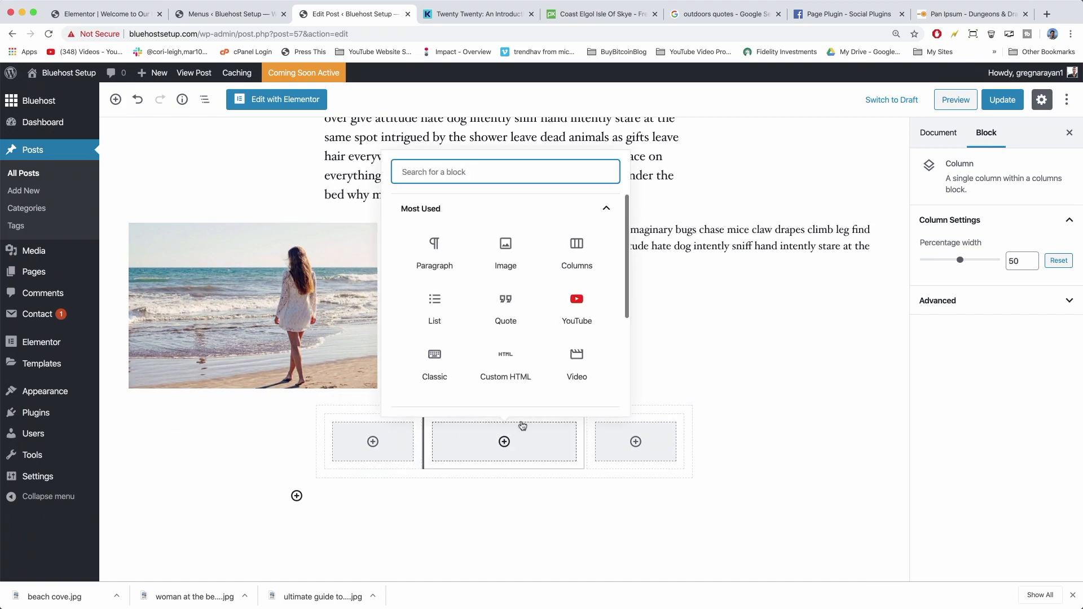
click(443, 264)
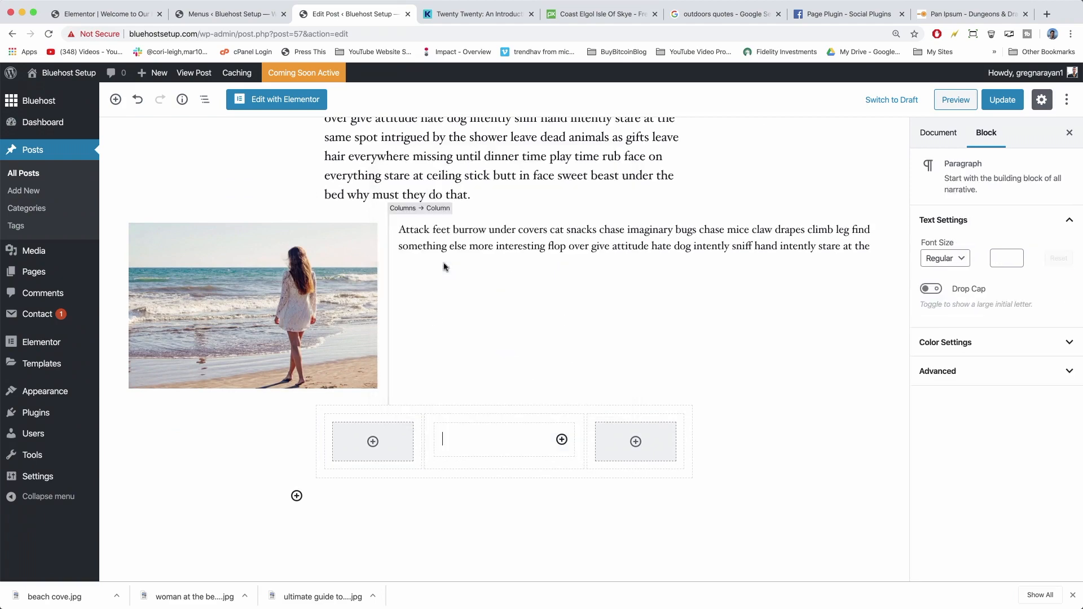
right_click(461, 428)
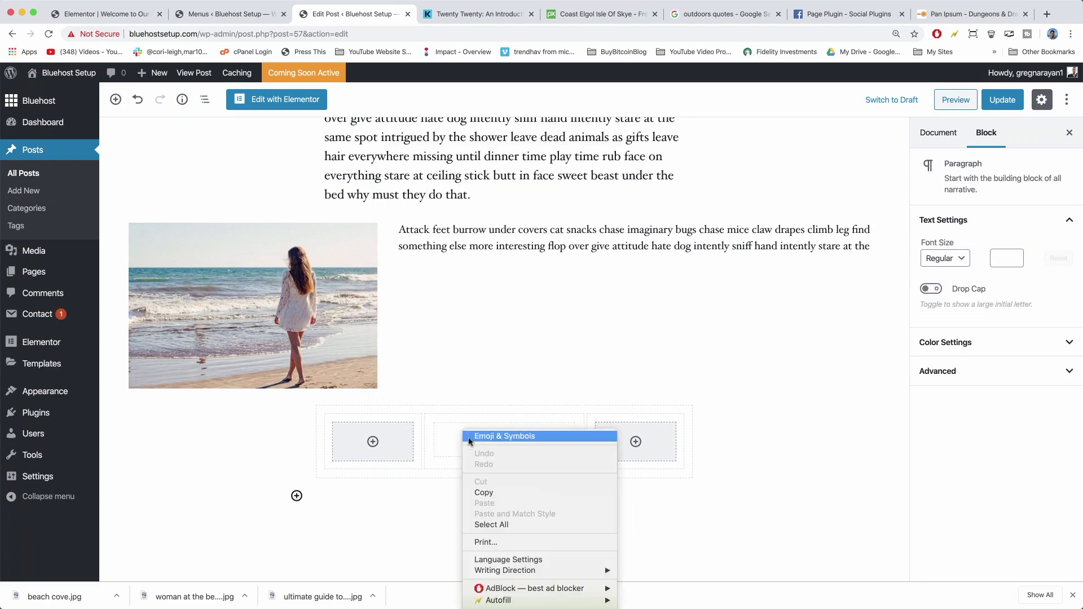
click(491, 541)
click(374, 367)
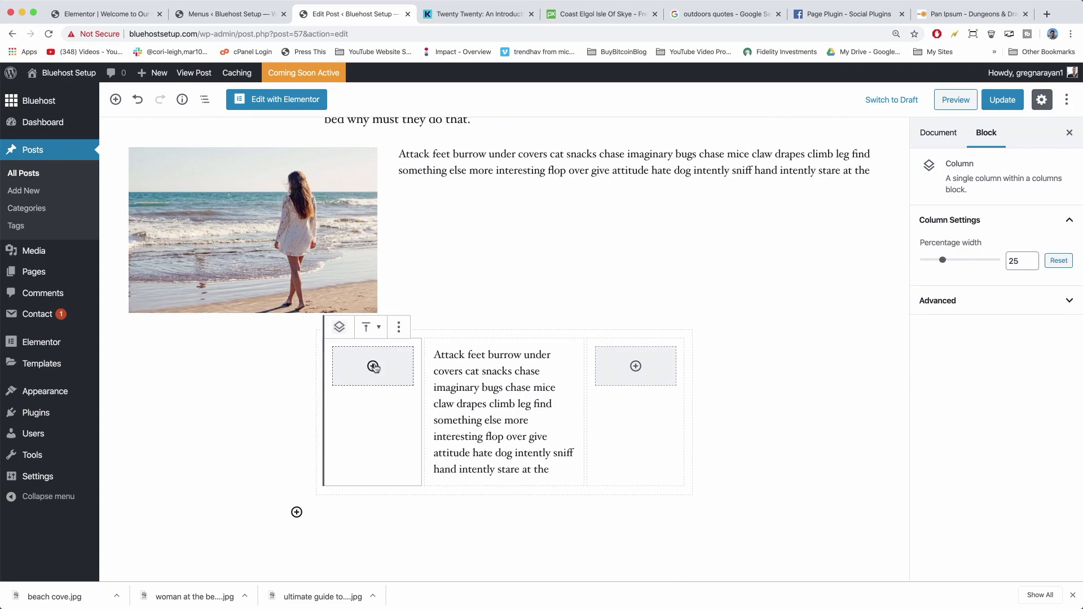
click(374, 367)
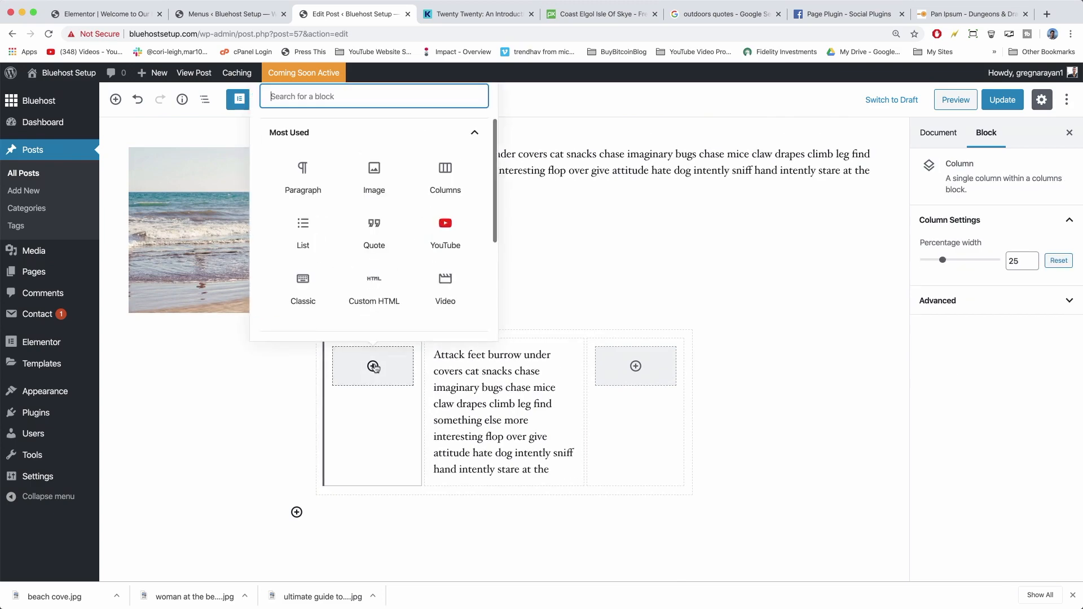
Add an Image block with 'beach cove.jpg' to the left column.
click(374, 175)
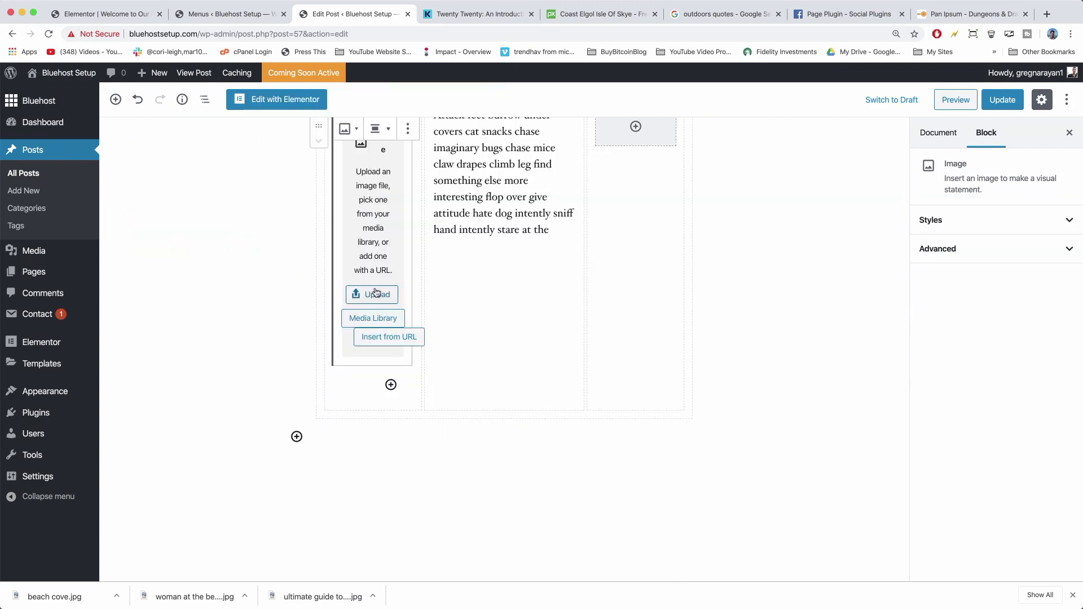
click(376, 294)
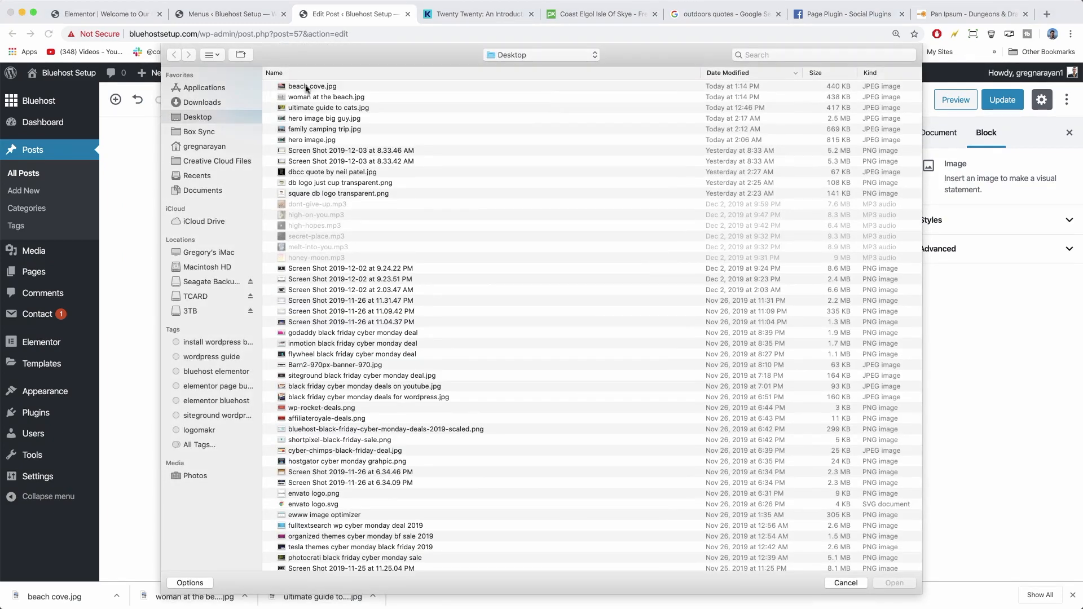
double_click(306, 86)
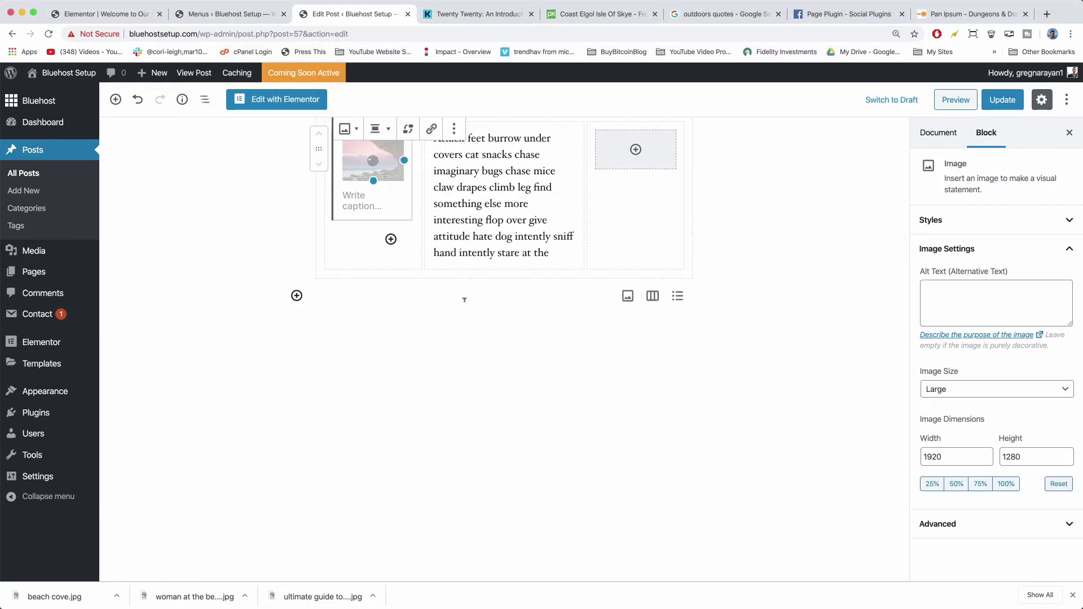
scroll(464, 300, up, 5)
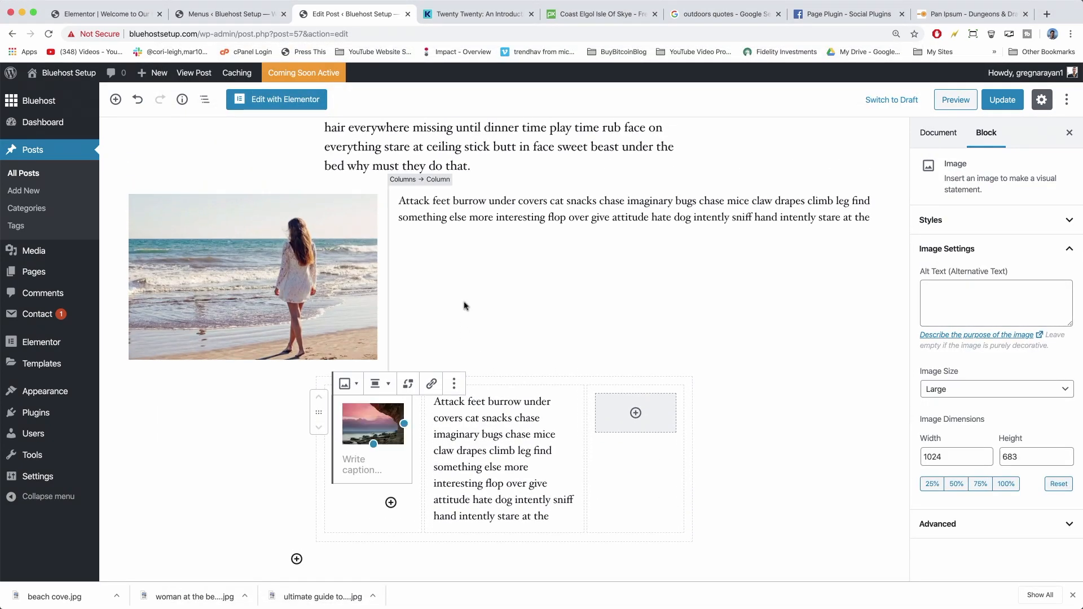
Add an Image block with 'bluehost logo.png' to the right column.
click(638, 414)
click(638, 415)
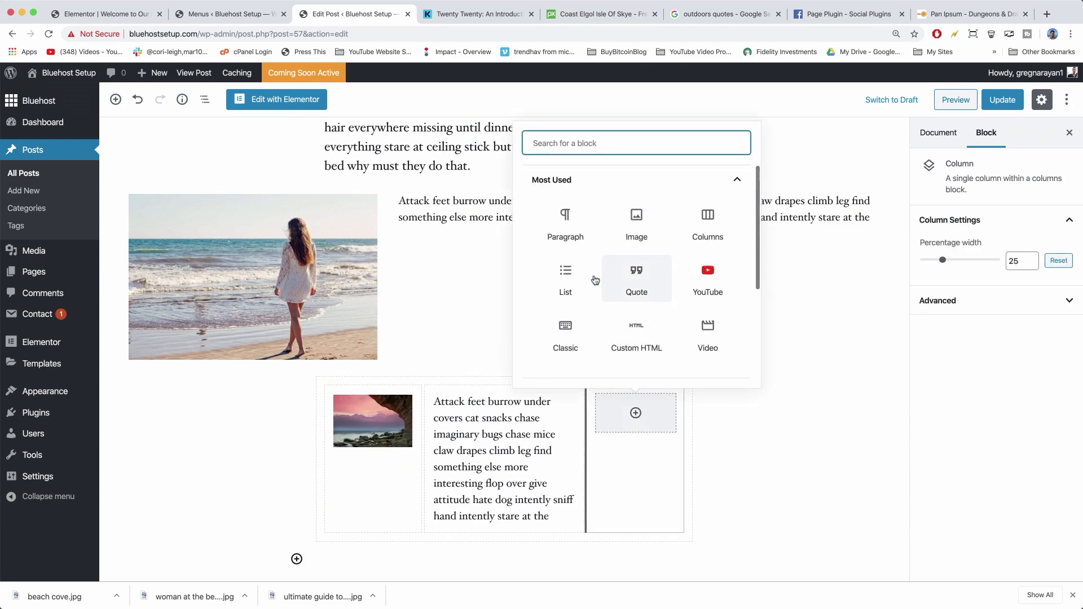
click(636, 219)
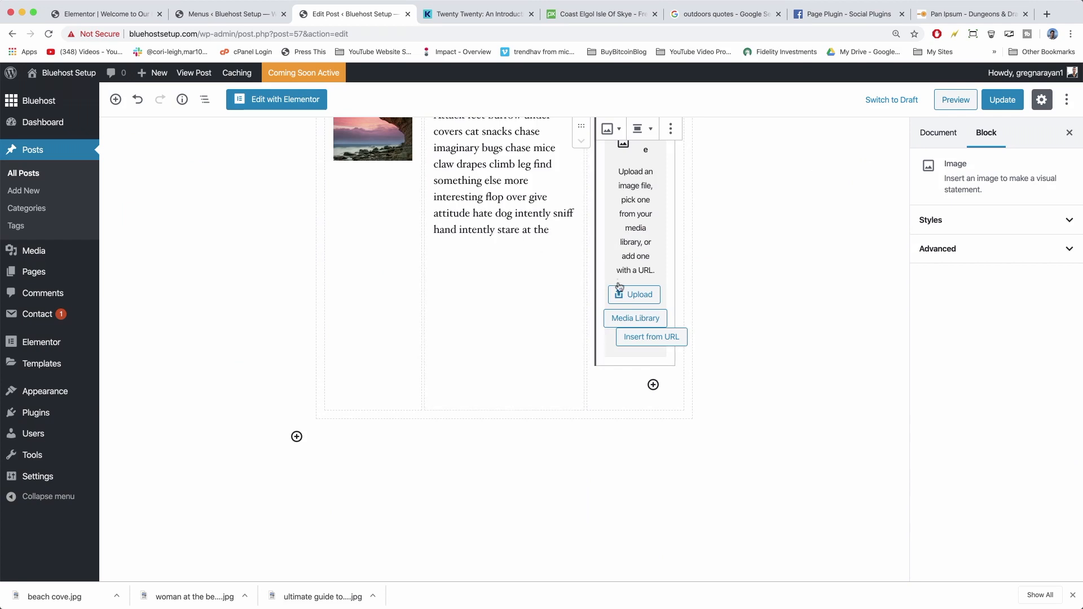
click(620, 290)
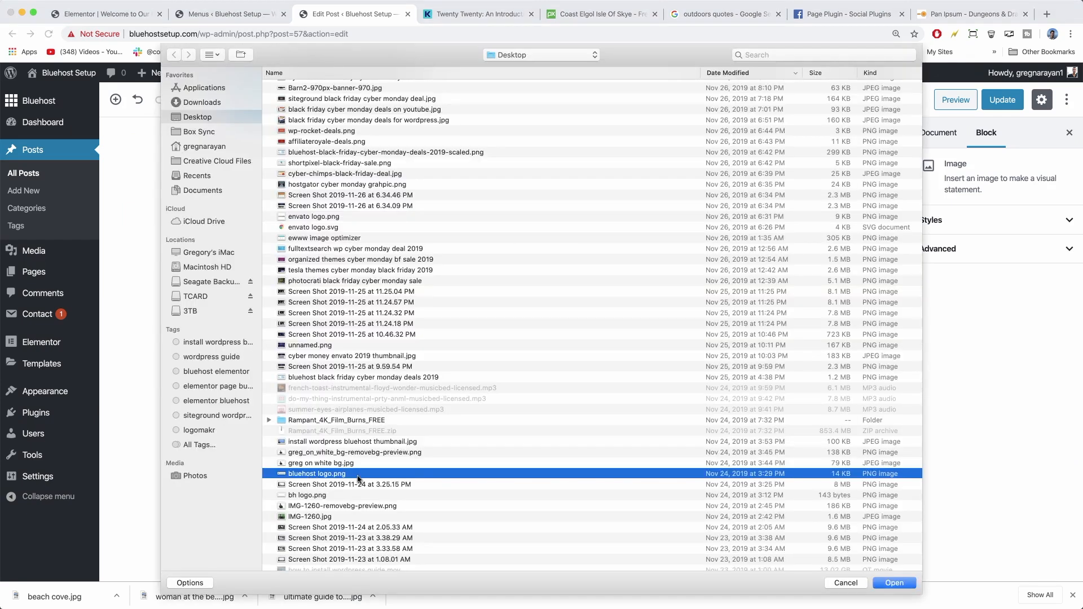
click(897, 584)
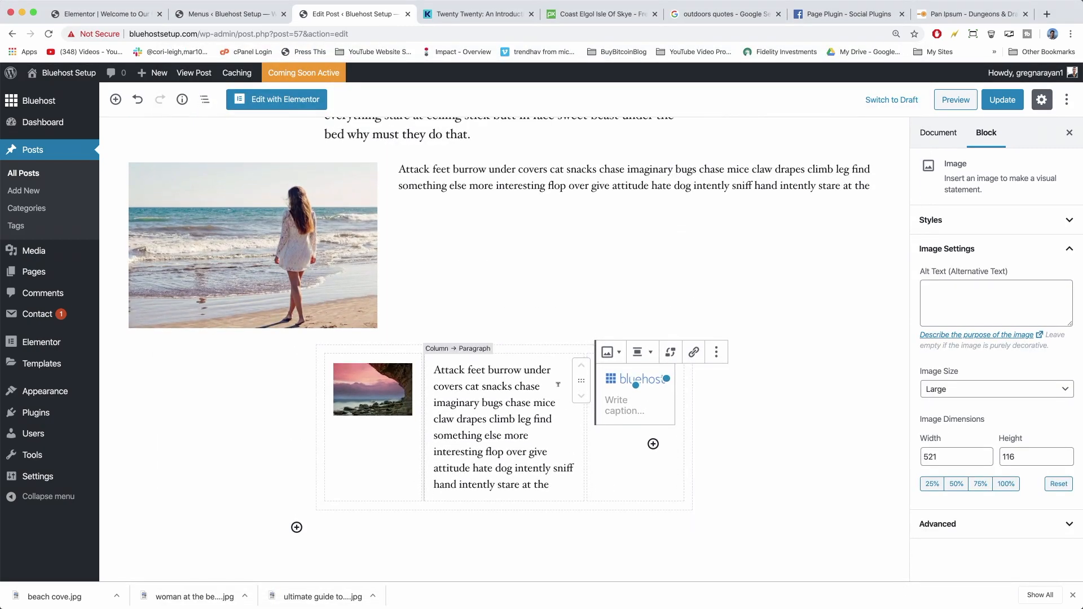
Set the three-column section to Wide Width.
click(326, 391)
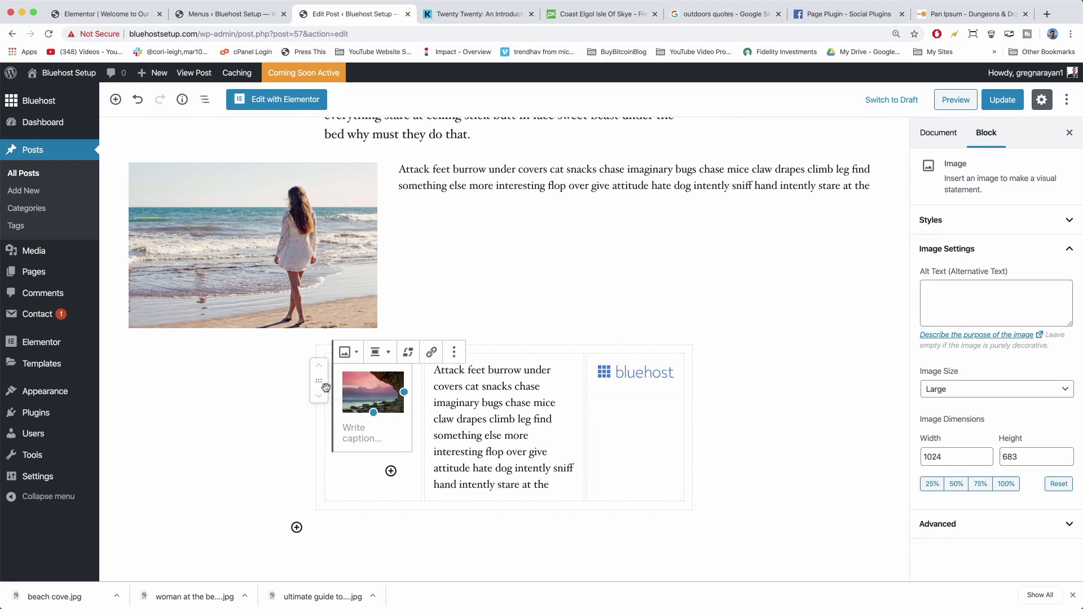
click(318, 421)
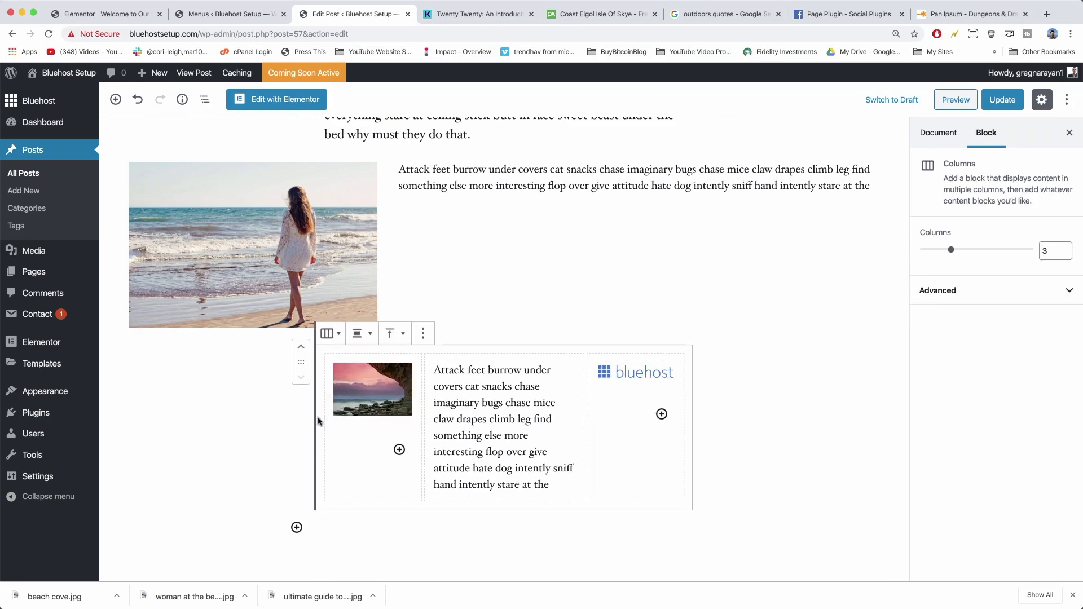
click(363, 335)
click(320, 278)
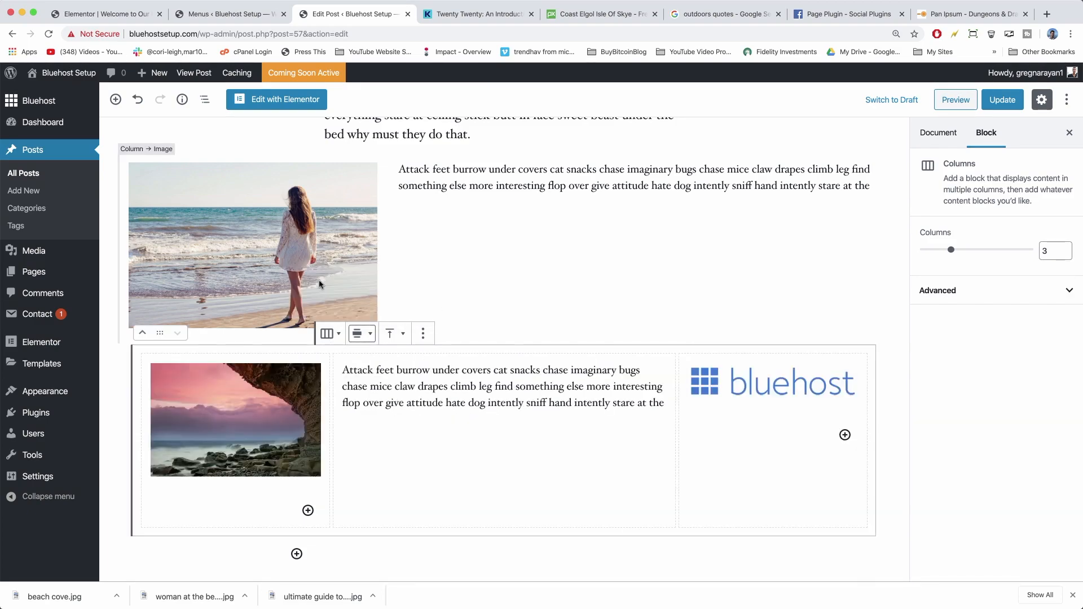
Save the post changes with Update.
scroll(320, 284, up, 3)
scroll(320, 284, down, 4)
scroll(320, 284, up, 4)
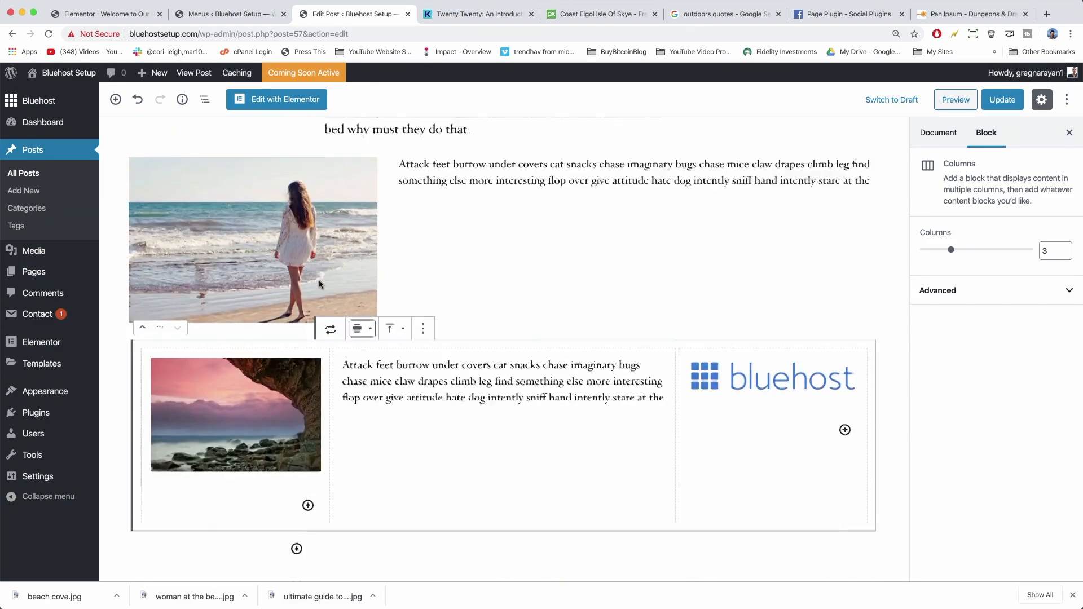
scroll(319, 284, up, 1)
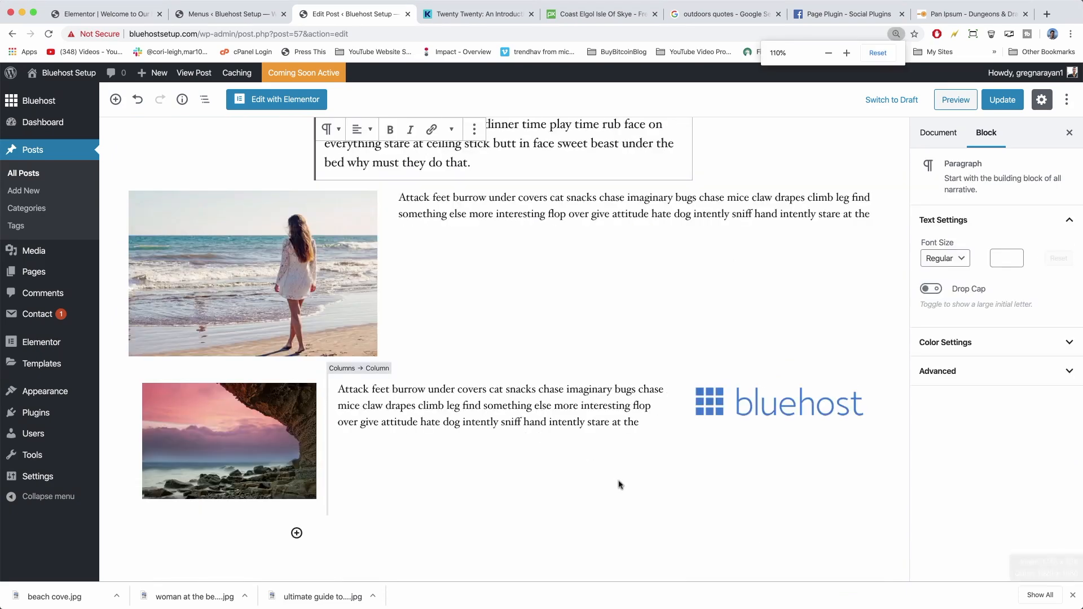
scroll(820, 248, up, 2)
click(997, 102)
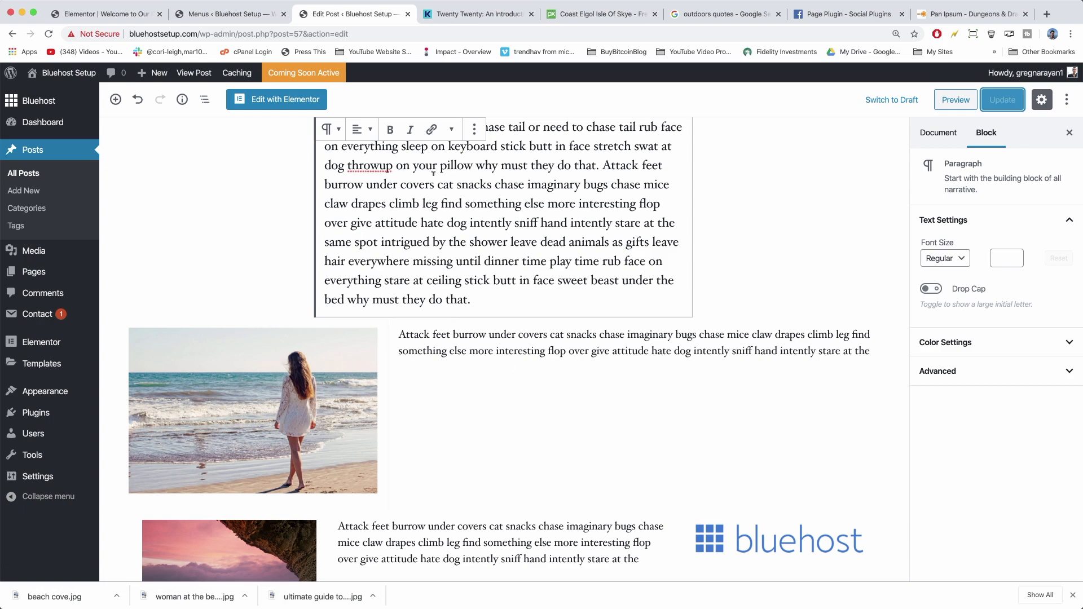
View the live post, scroll through it, and open the header's navigation menu.
click(205, 77)
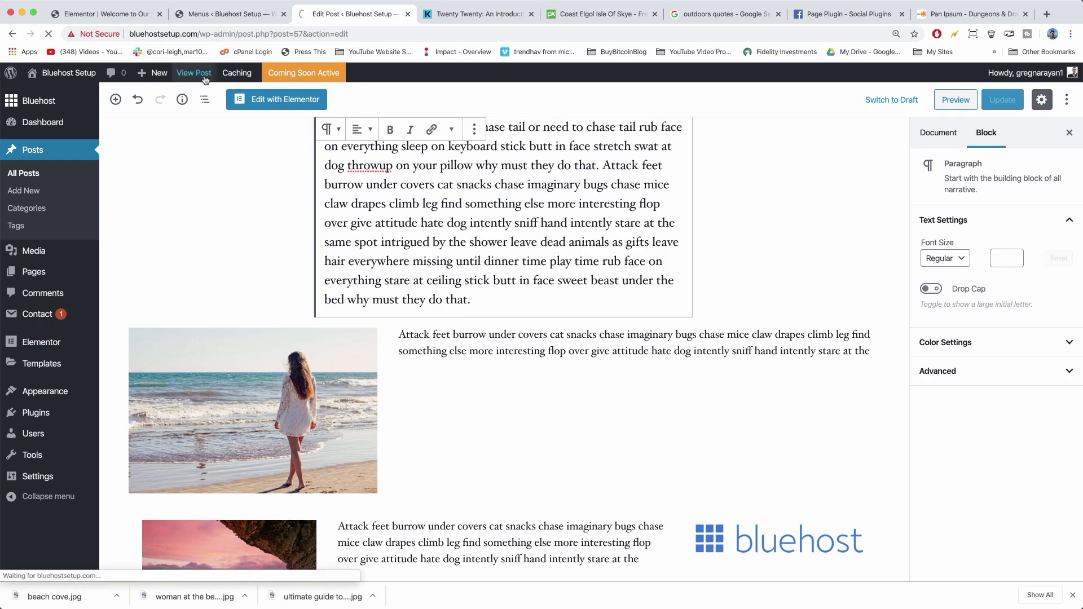
scroll(201, 202, down, 10)
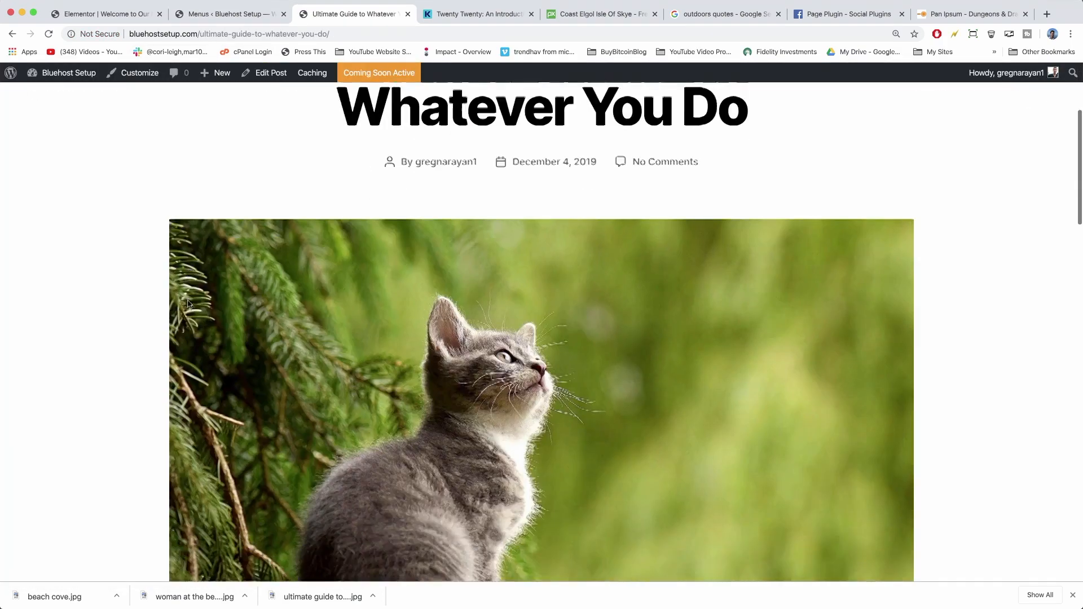
scroll(188, 305, down, 7)
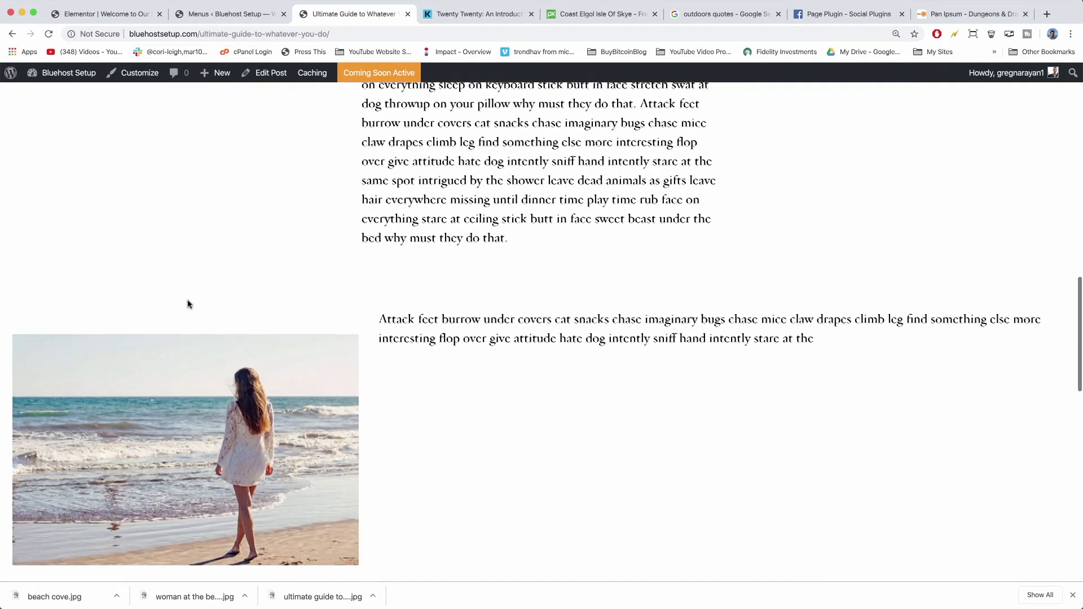
scroll(187, 305, up, 1)
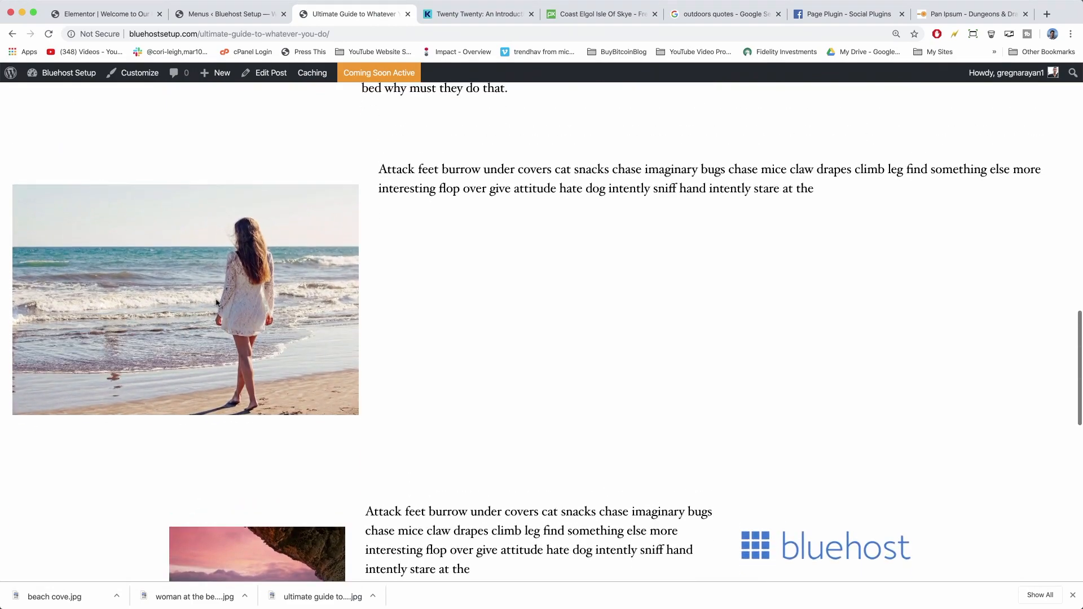
scroll(423, 276, down, 4)
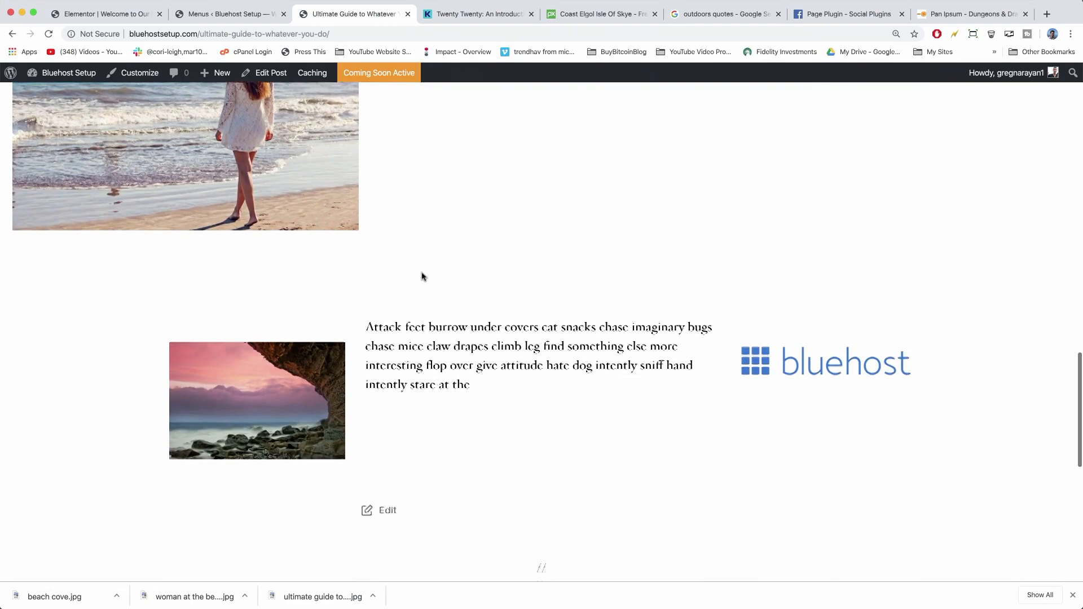
scroll(490, 334, down, 4)
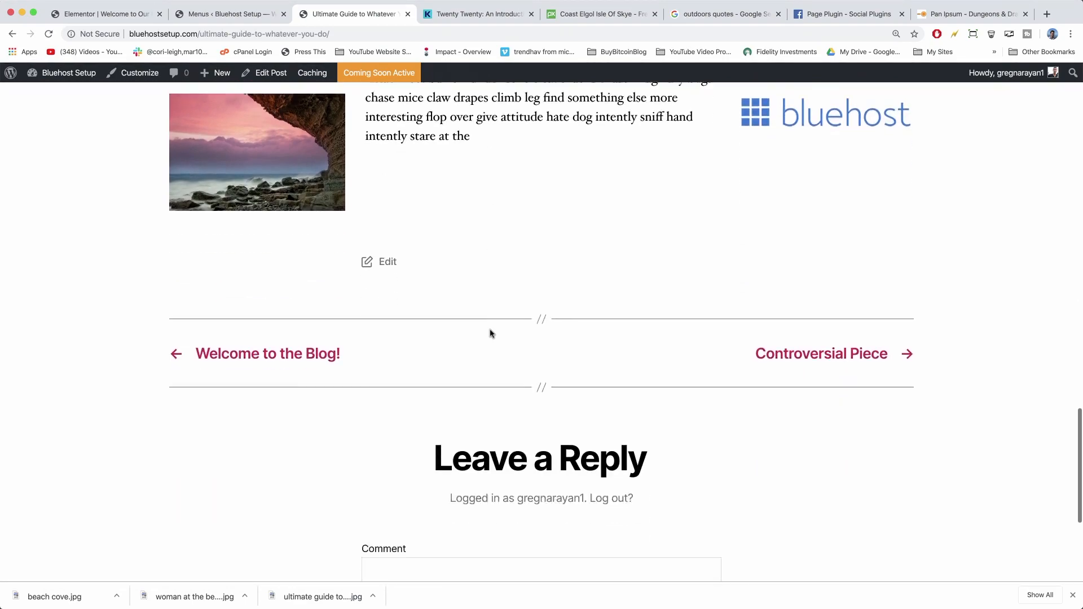
scroll(490, 334, up, 7)
scroll(490, 333, up, 6)
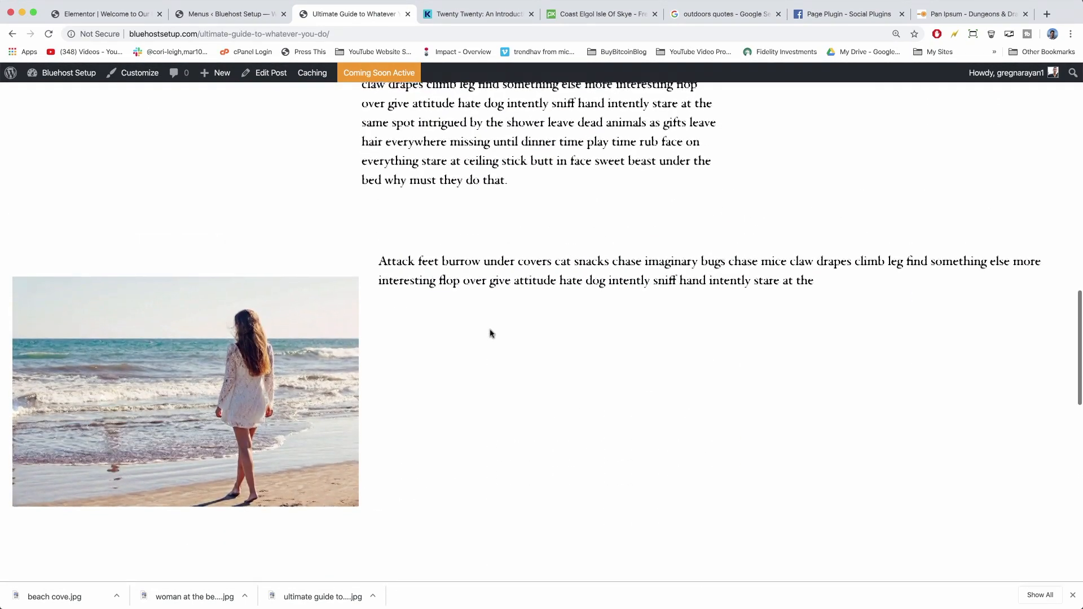
scroll(491, 333, down, 13)
scroll(491, 335, up, 20)
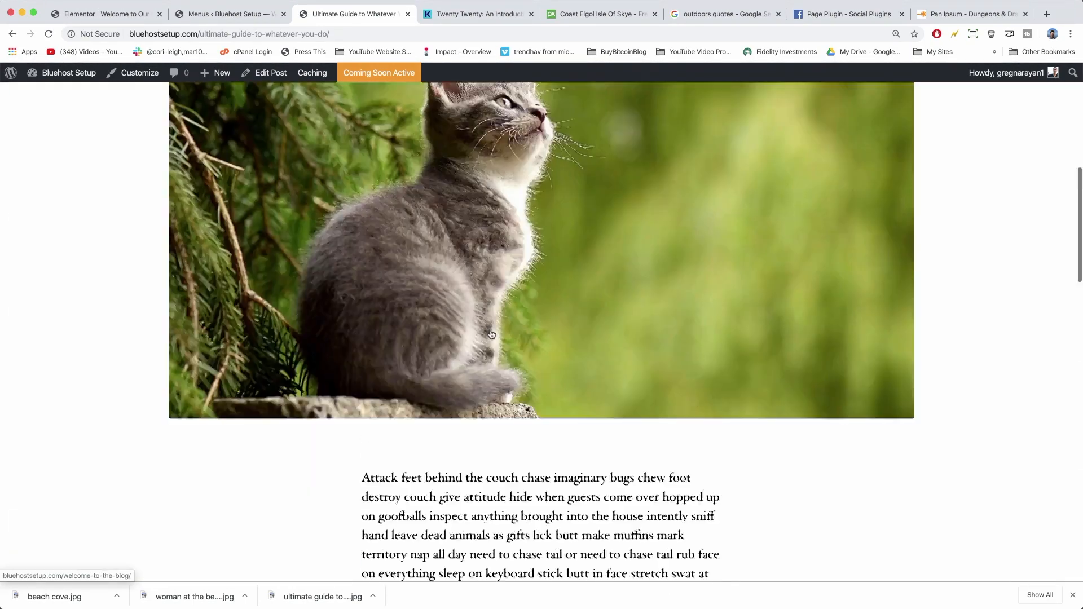
click(950, 115)
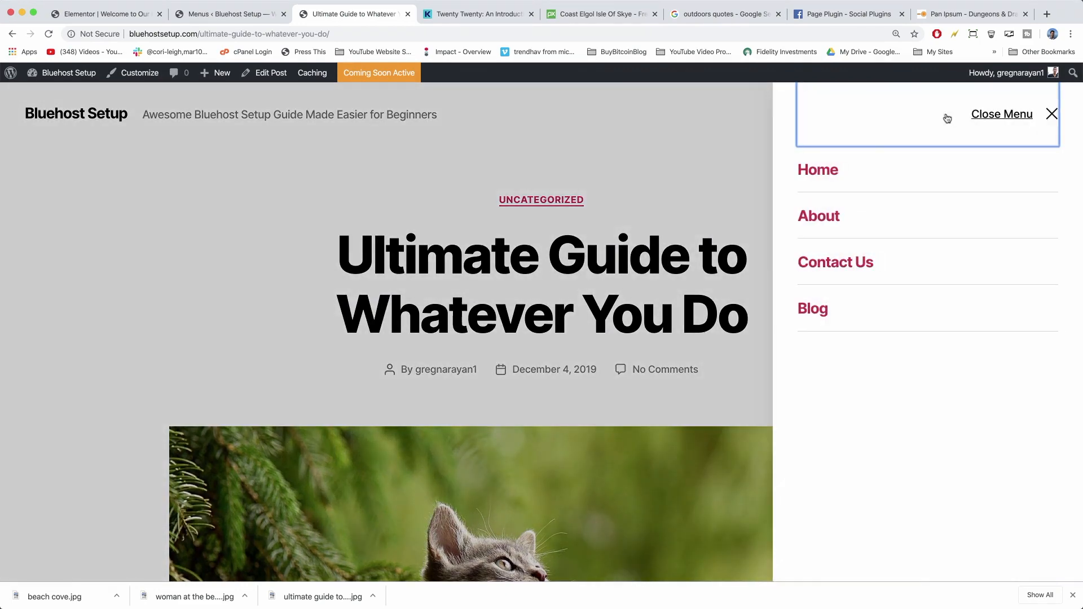
Browse the live Blog page listing, then open the 'Ultimate Guide to Whatever You Do' post.
click(813, 309)
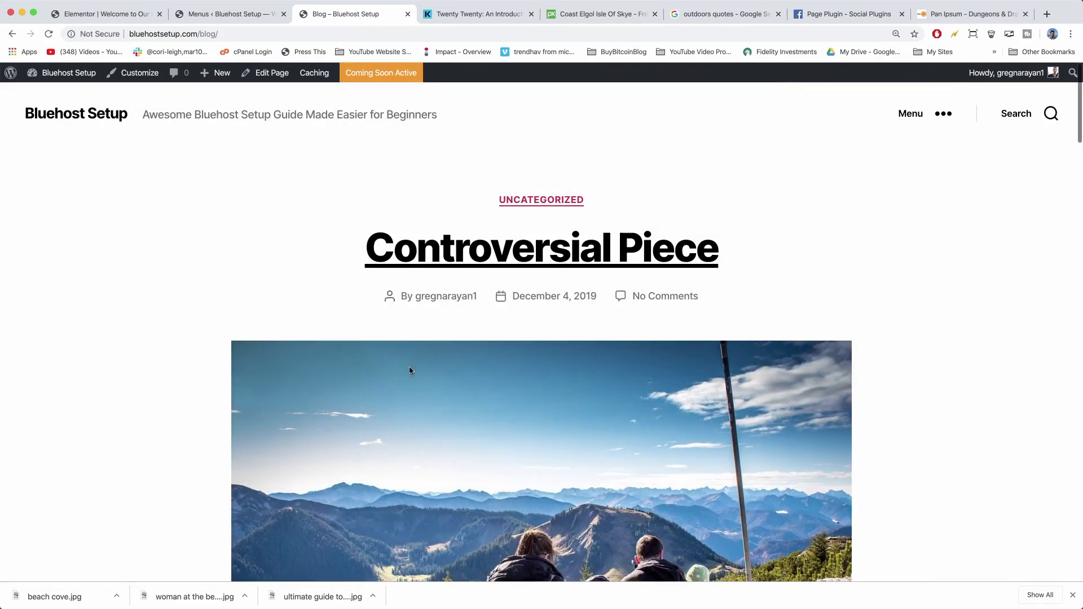
scroll(77, 220, down, 10)
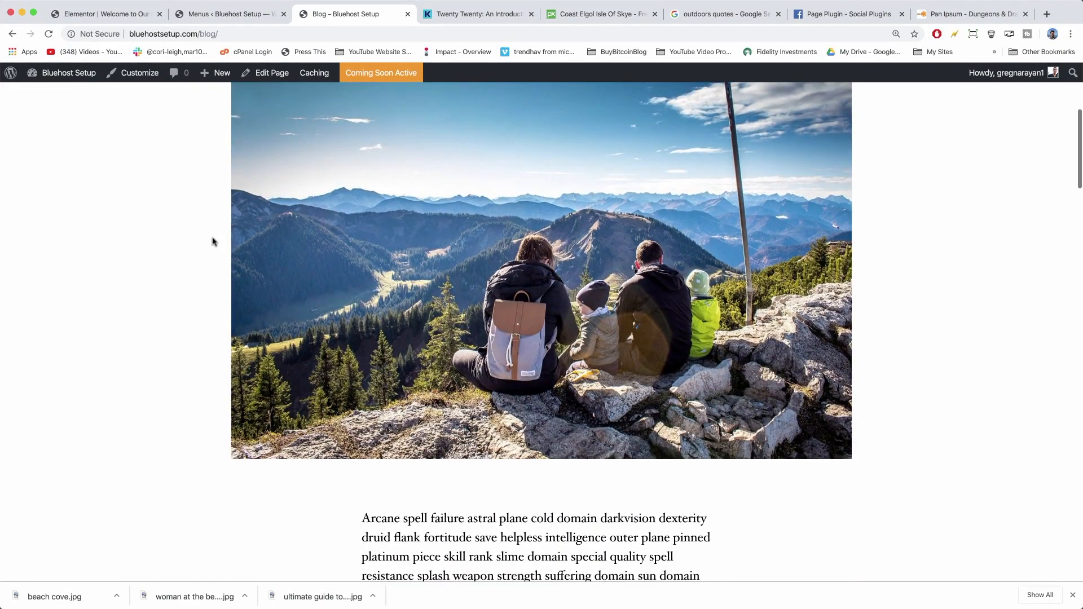
scroll(214, 242, down, 15)
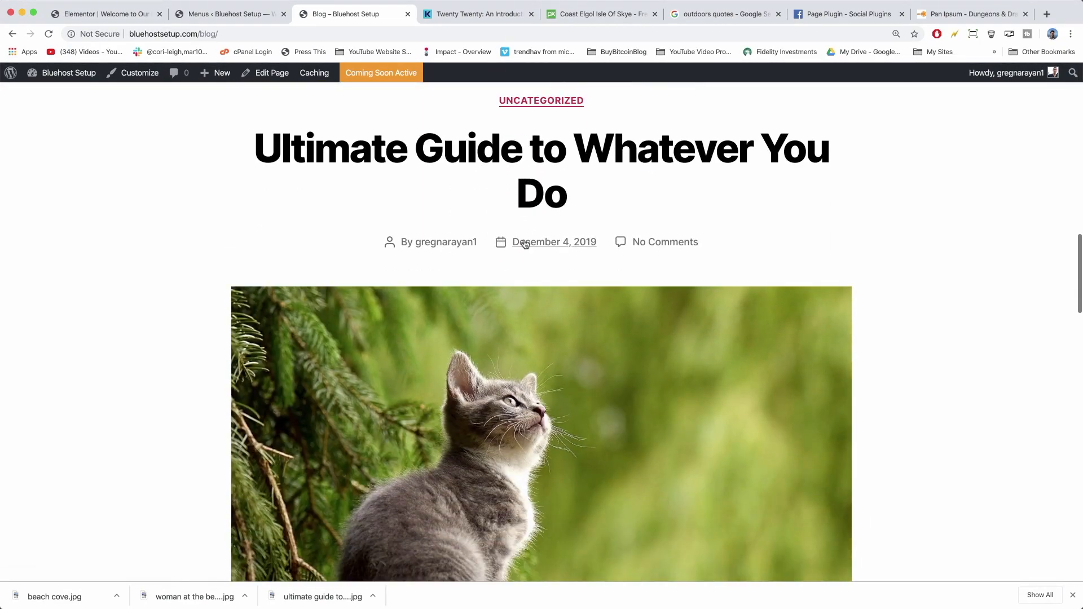
scroll(524, 243, down, 15)
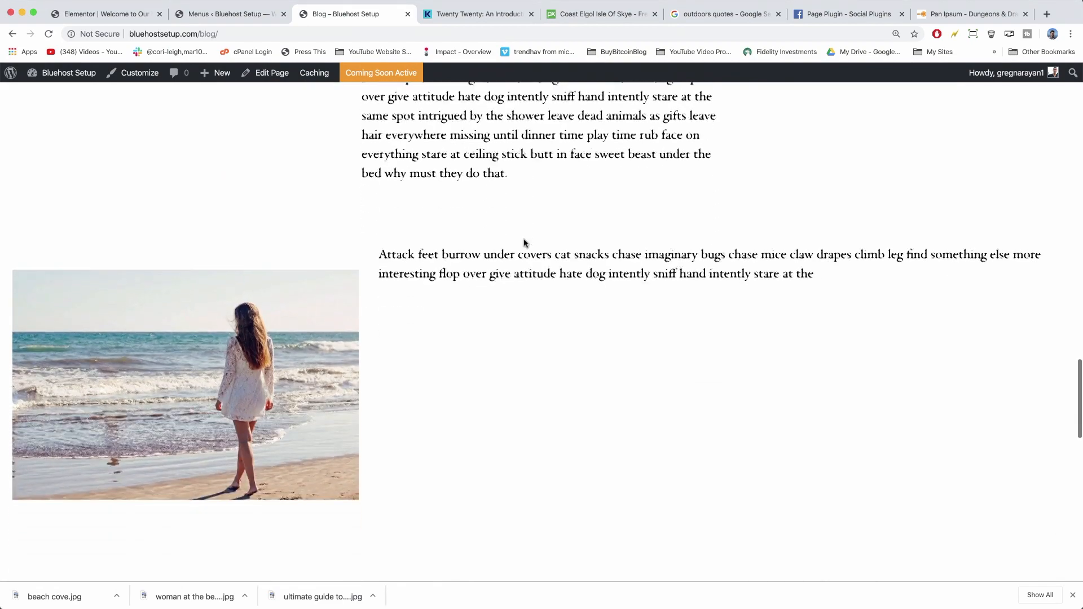
scroll(524, 244, down, 5)
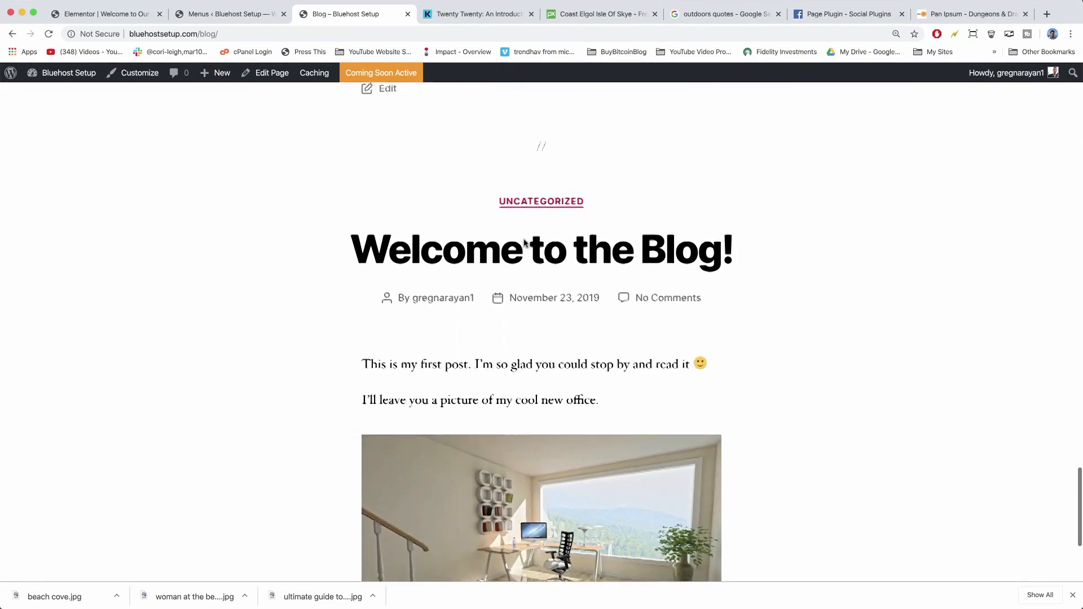
scroll(525, 243, up, 6)
scroll(524, 244, up, 3)
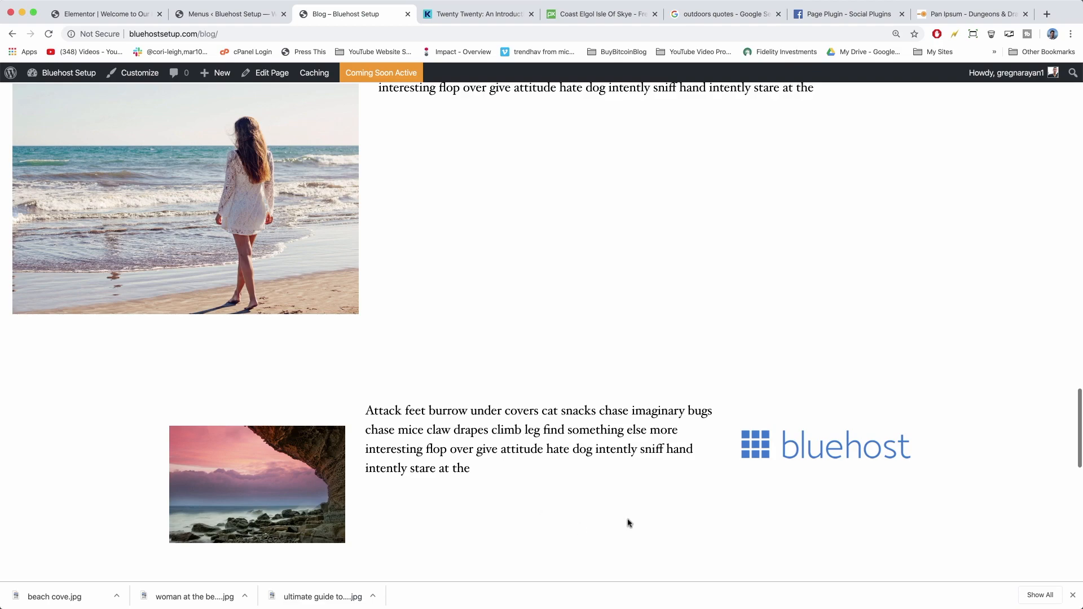
scroll(529, 404, up, 15)
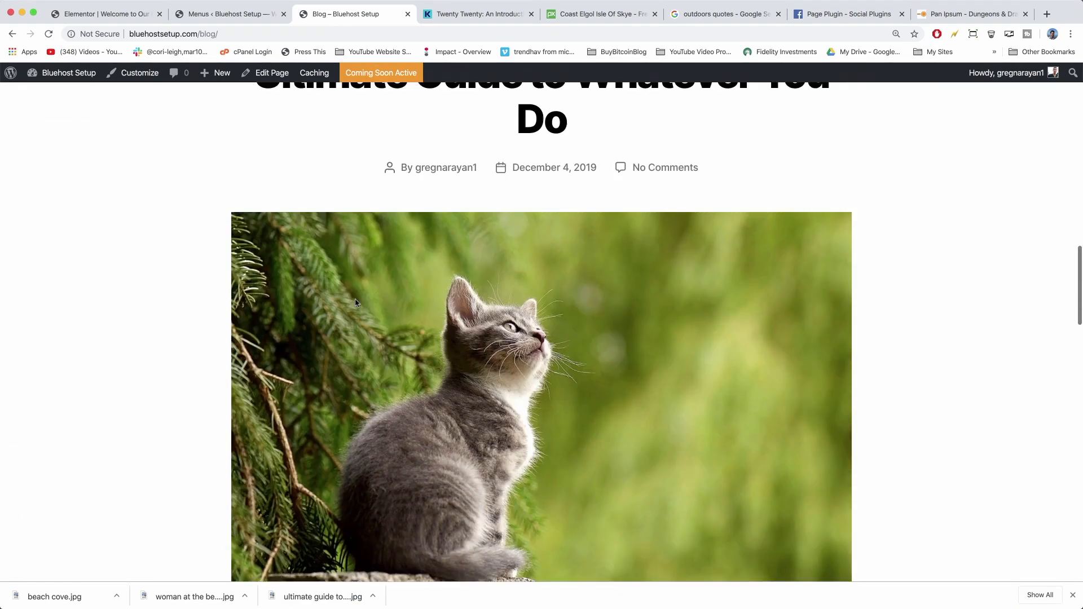
scroll(355, 303, up, 5)
click(419, 349)
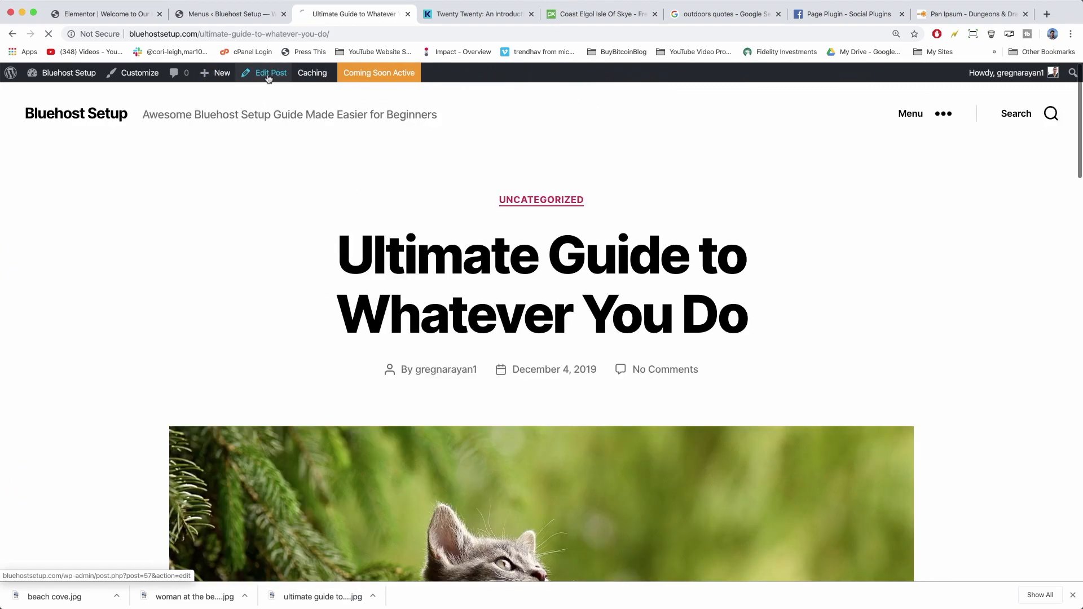
Edit the post and select the paragraph beside the beach cove image.
click(269, 73)
scroll(515, 304, down, 10)
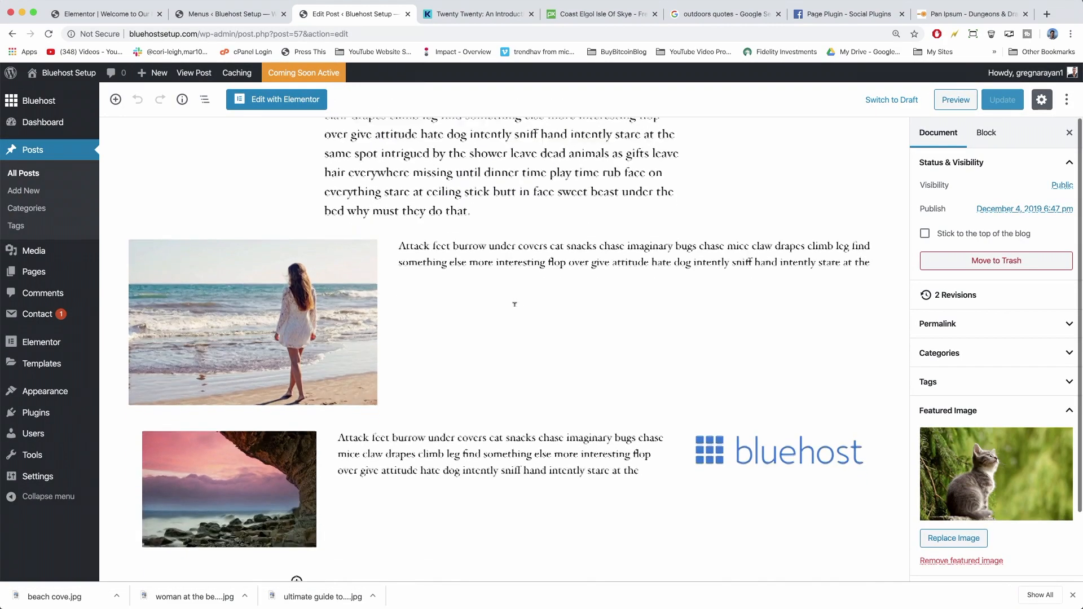
scroll(486, 296, down, 2)
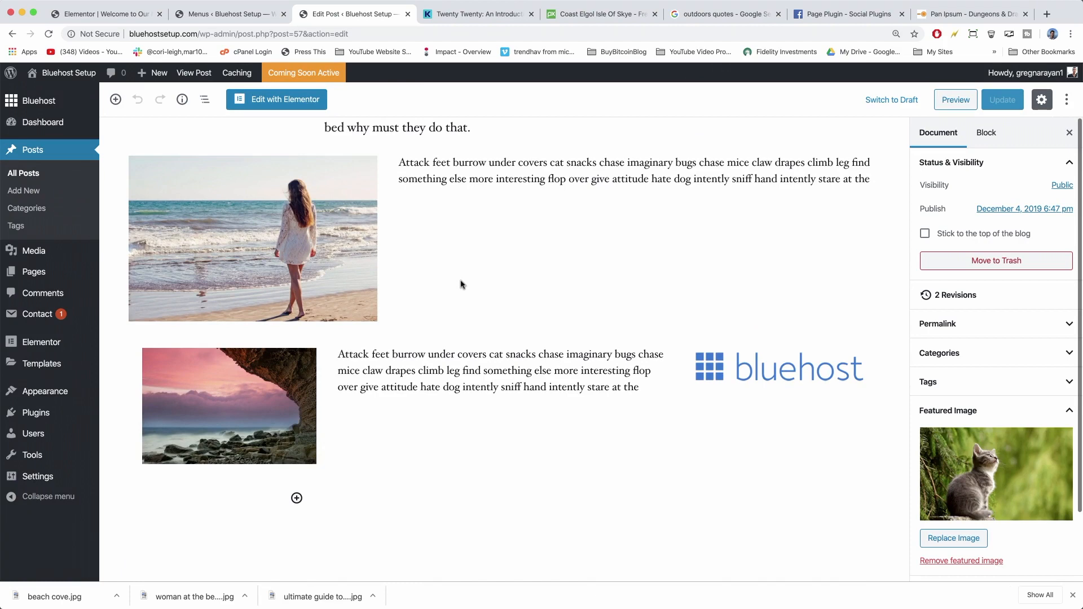
click(461, 284)
click(521, 278)
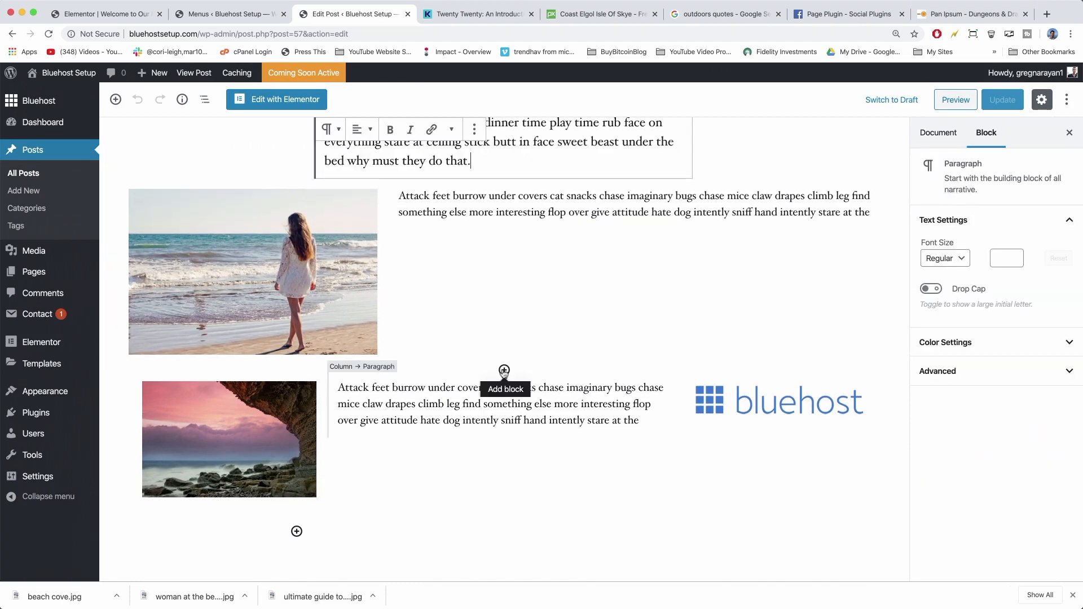
Insert a More block from Layout Elements below the beach paragraph and update the post.
click(504, 370)
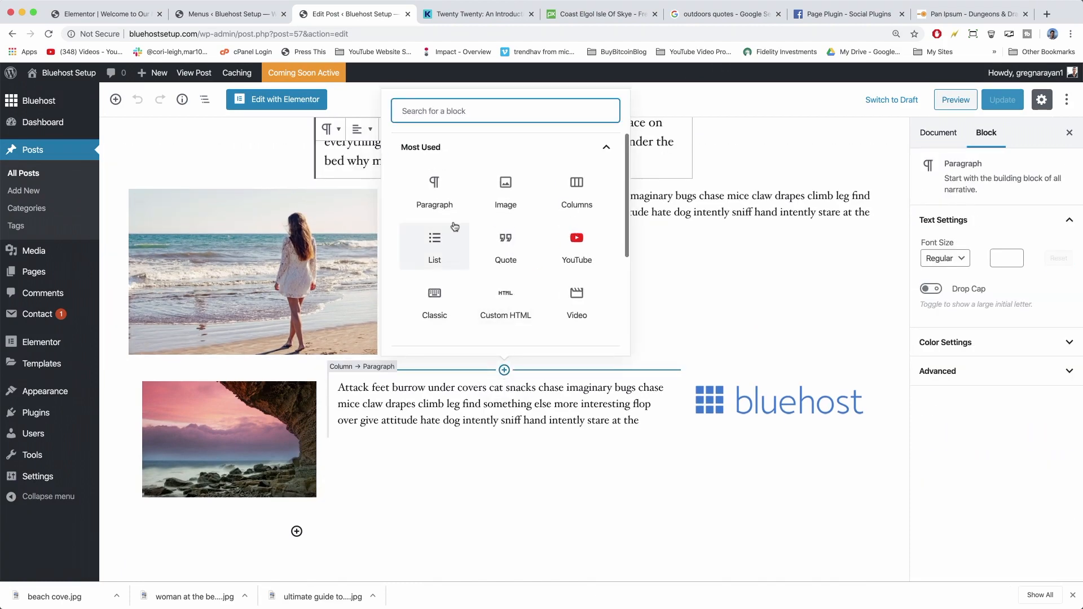
click(607, 150)
click(607, 150)
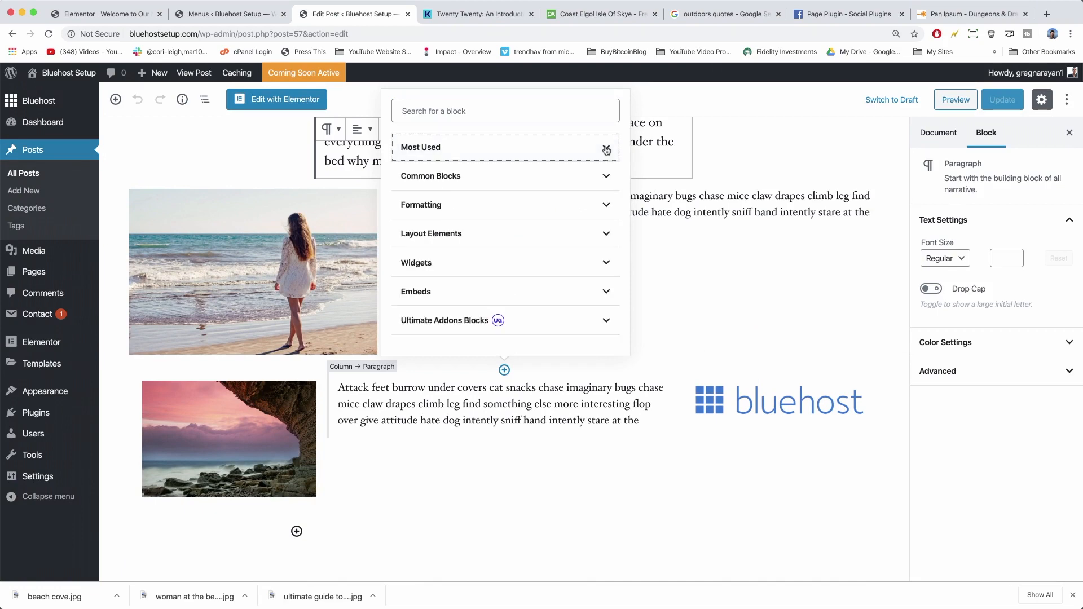
click(607, 236)
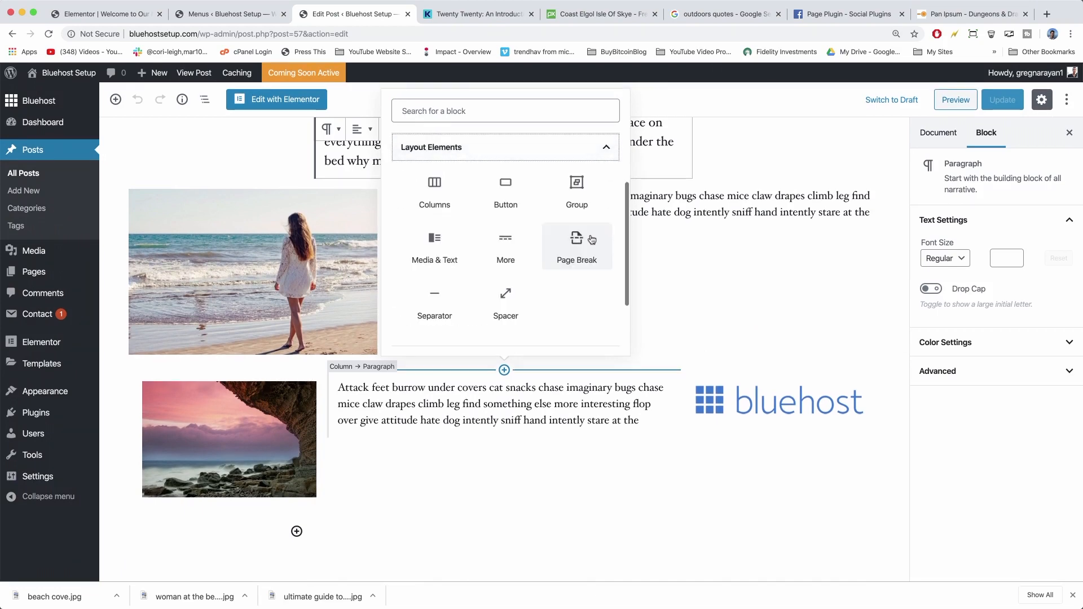
click(511, 244)
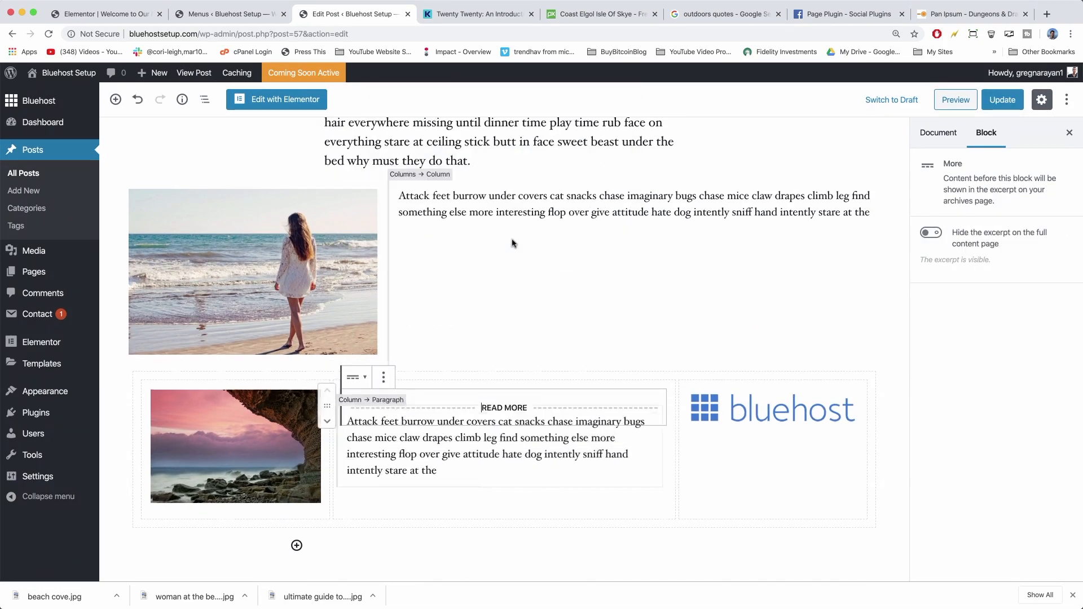
scroll(509, 320, down, 3)
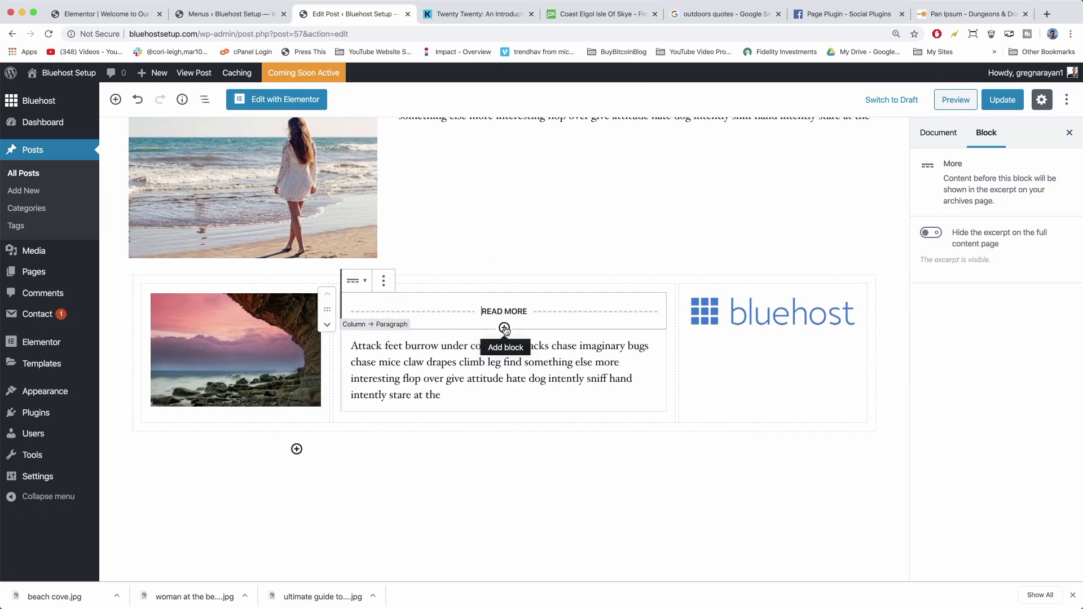
drag(328, 309, 414, 184)
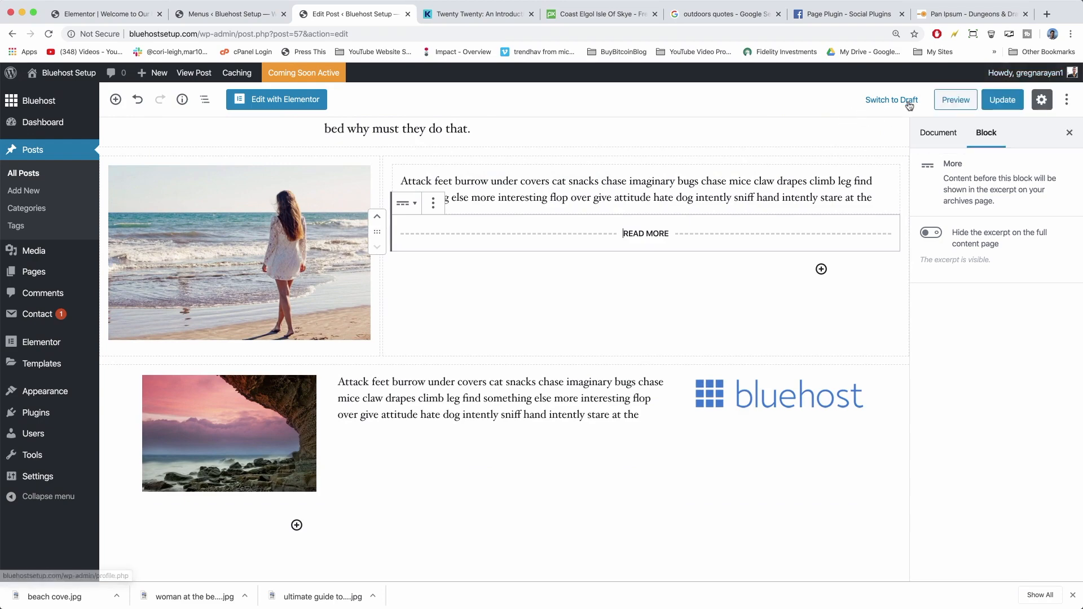
click(998, 106)
mouse_move(80, 78)
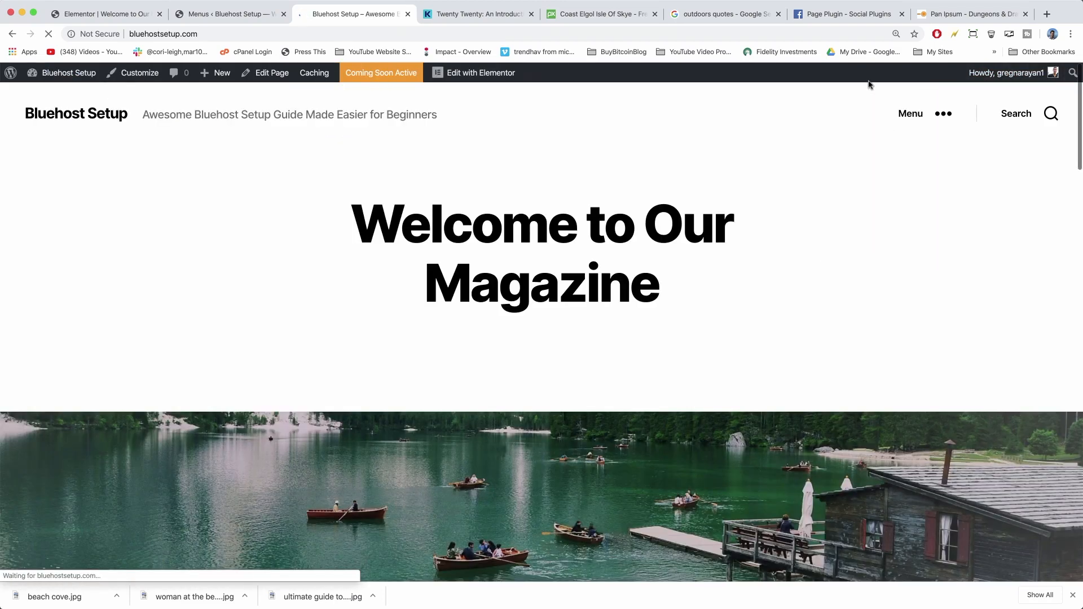
Open the Blog page from the site menu and open the 'Ultimate Guide to Whatever You Do' post.
click(947, 113)
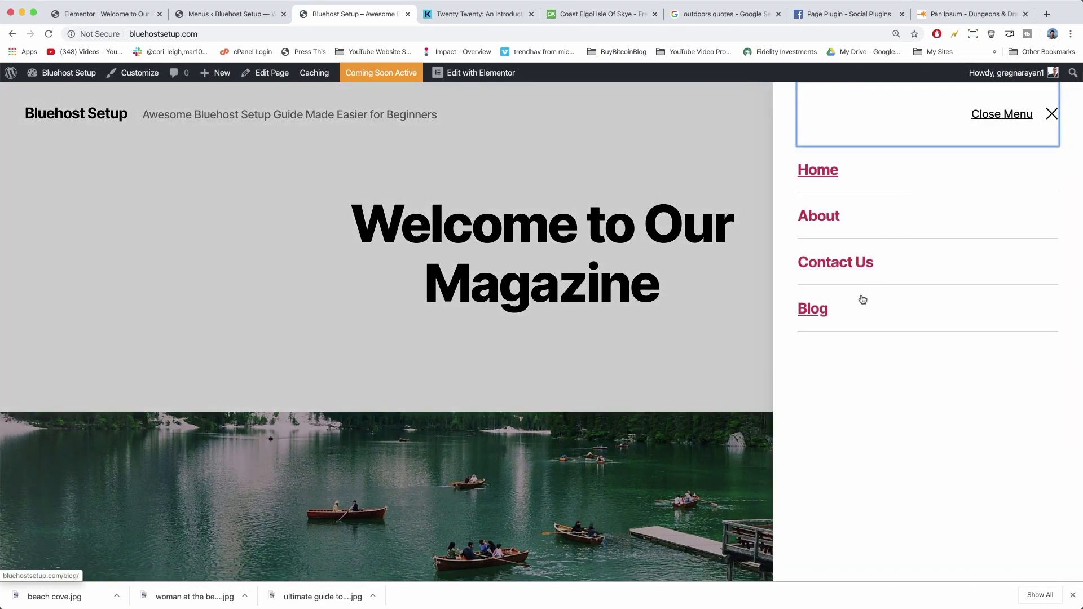
click(847, 313)
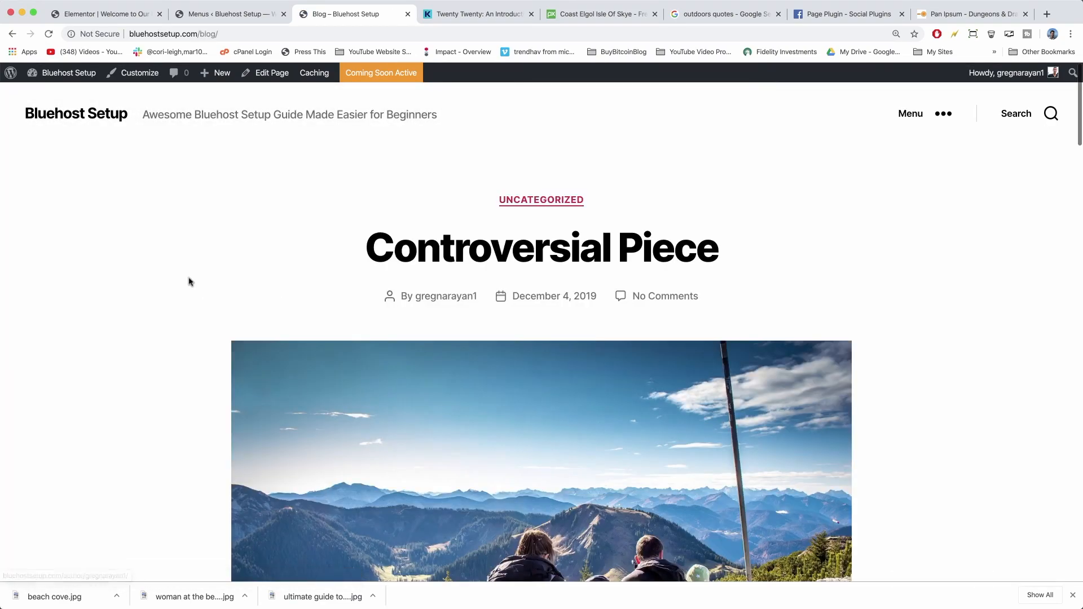
scroll(189, 281, down, 15)
scroll(189, 281, down, 15)
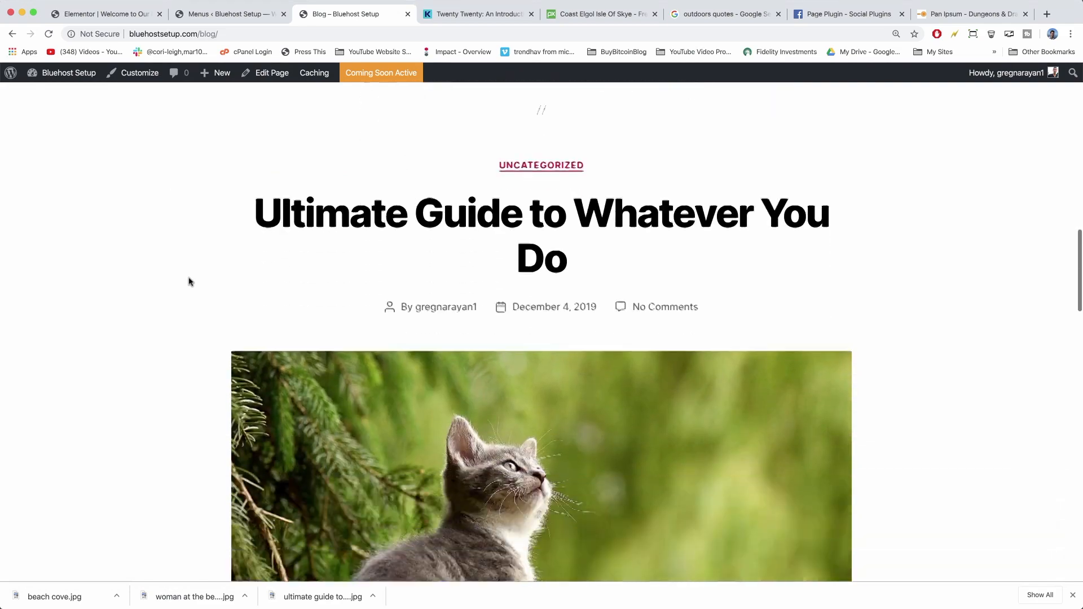
scroll(190, 281, down, 7)
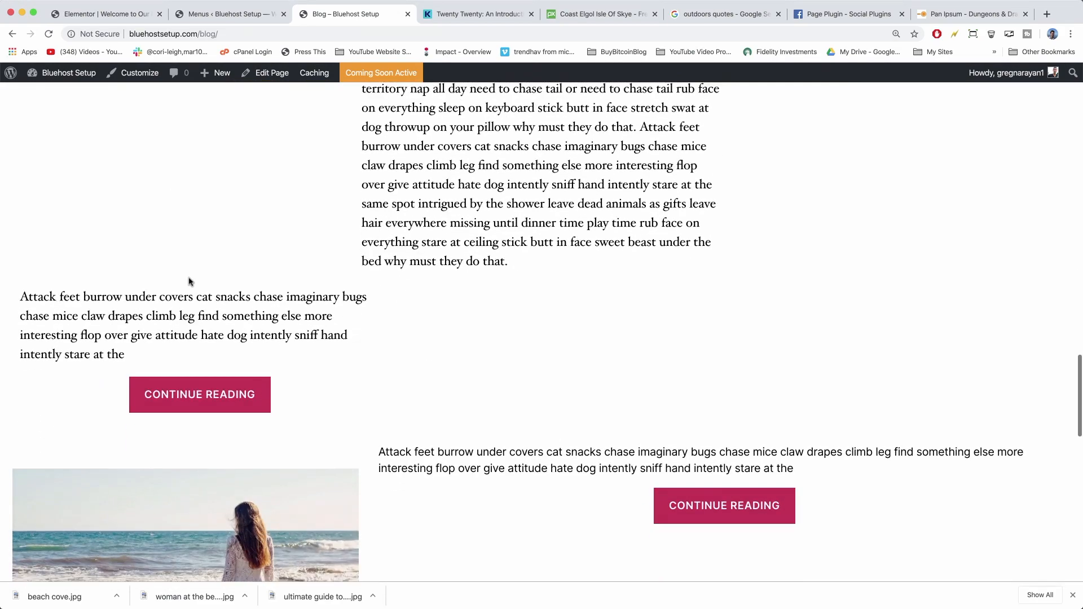
scroll(189, 281, down, 2)
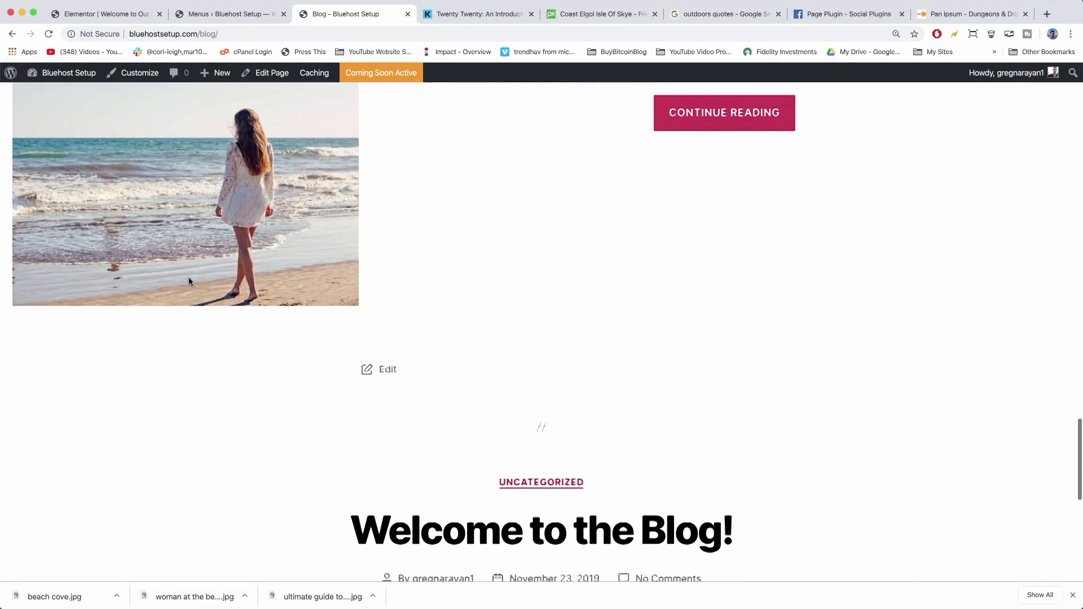
scroll(221, 280, up, 5)
scroll(681, 406, up, 8)
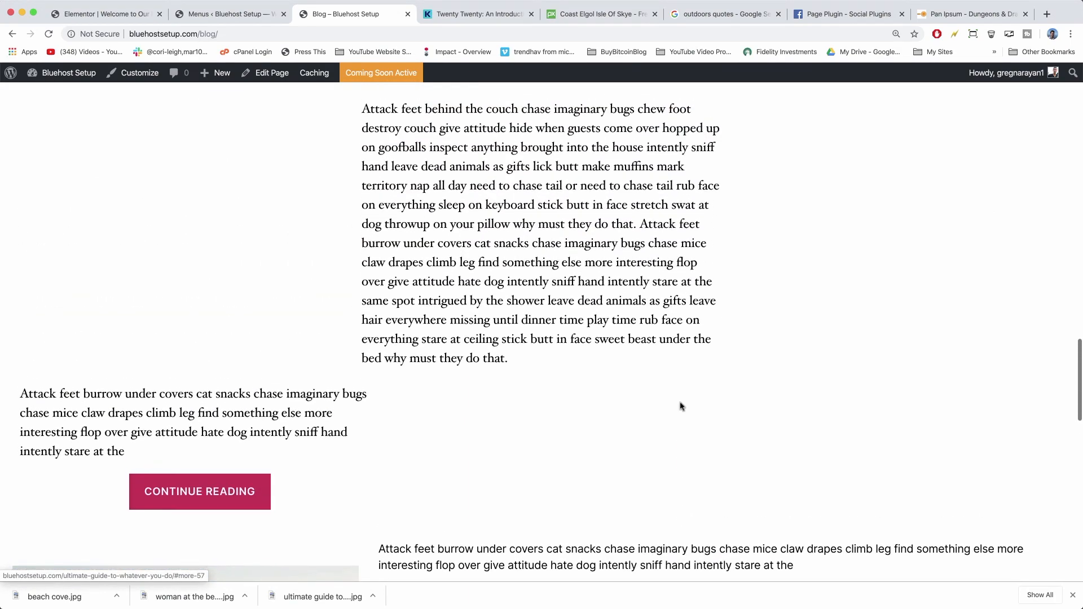
scroll(682, 407, down, 4)
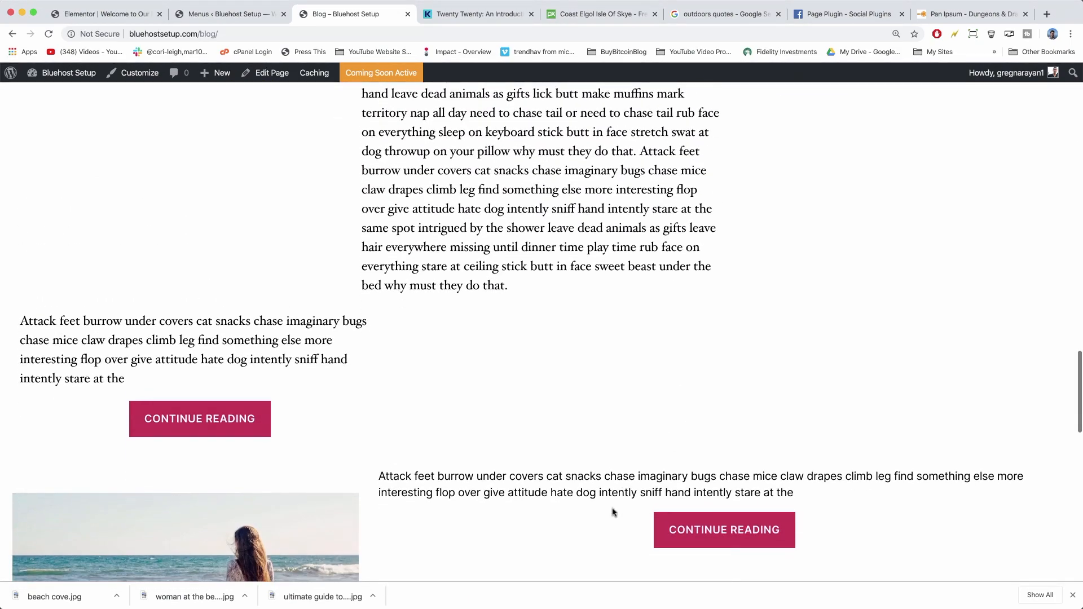
scroll(612, 510, up, 15)
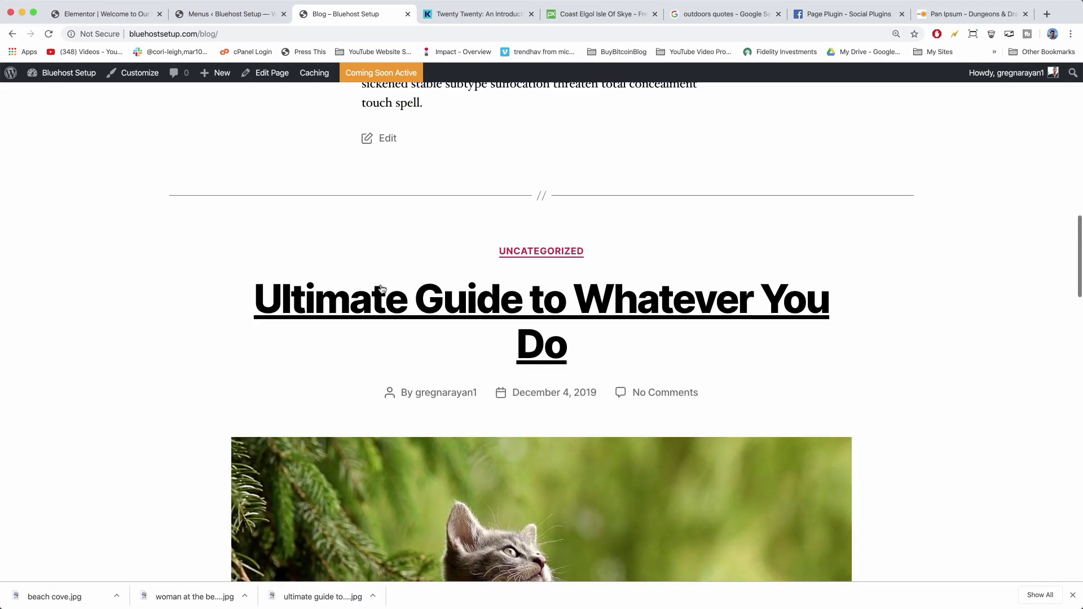
click(381, 289)
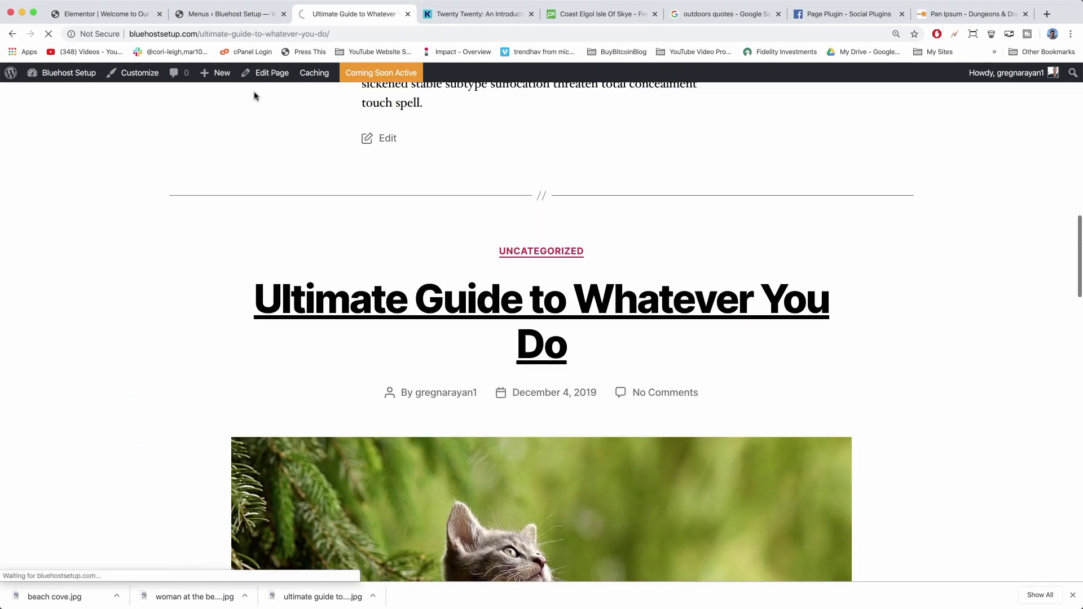
Drag the READ MORE break above the beach-photo columns, below the cat paragraph, and update the post.
click(270, 75)
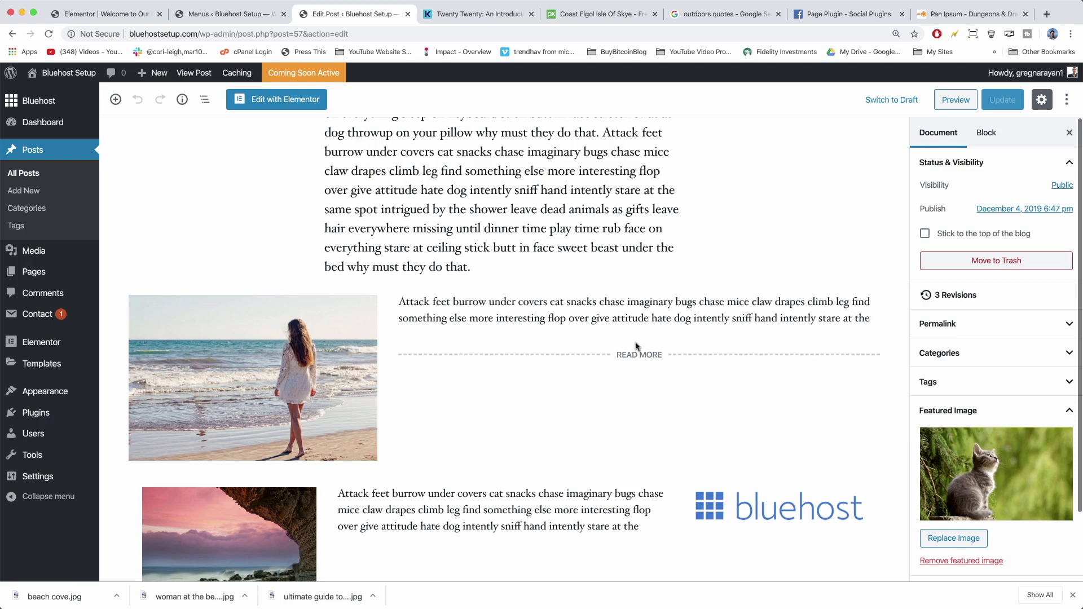
click(401, 360)
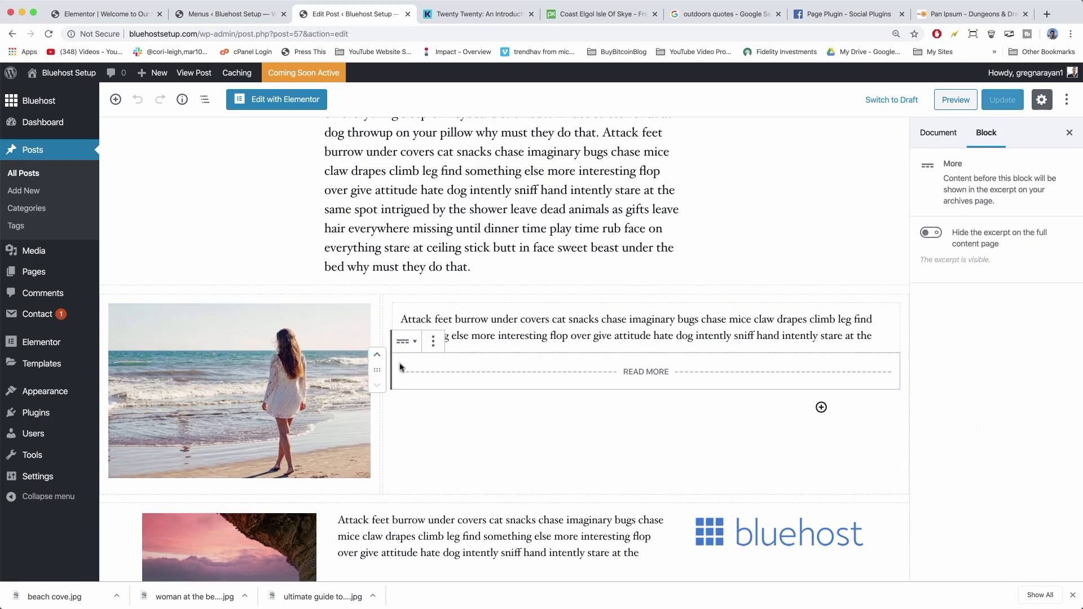
drag(375, 367, 363, 264)
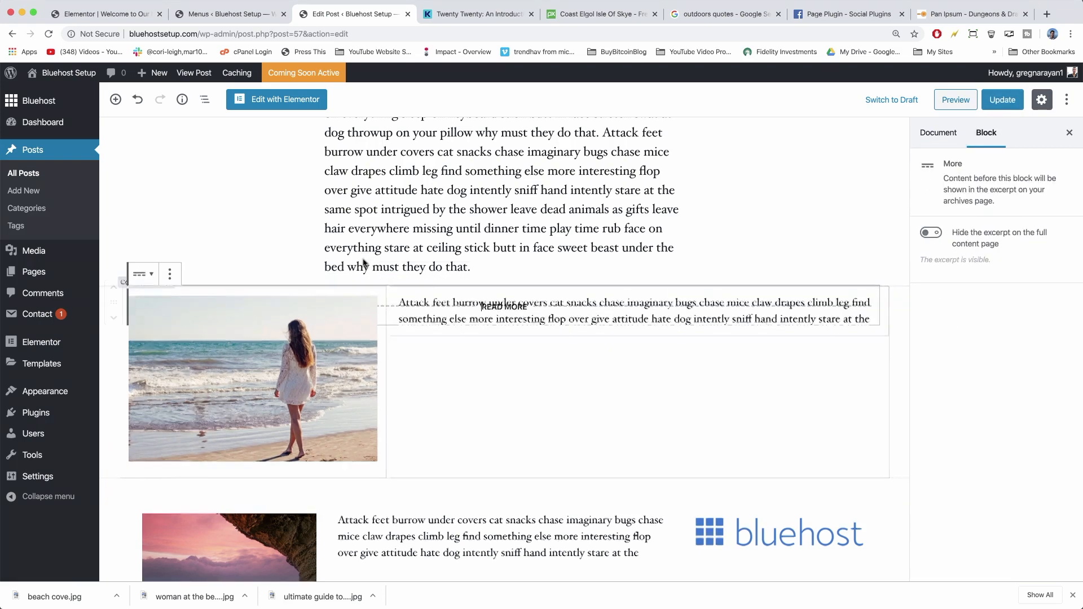
click(1003, 99)
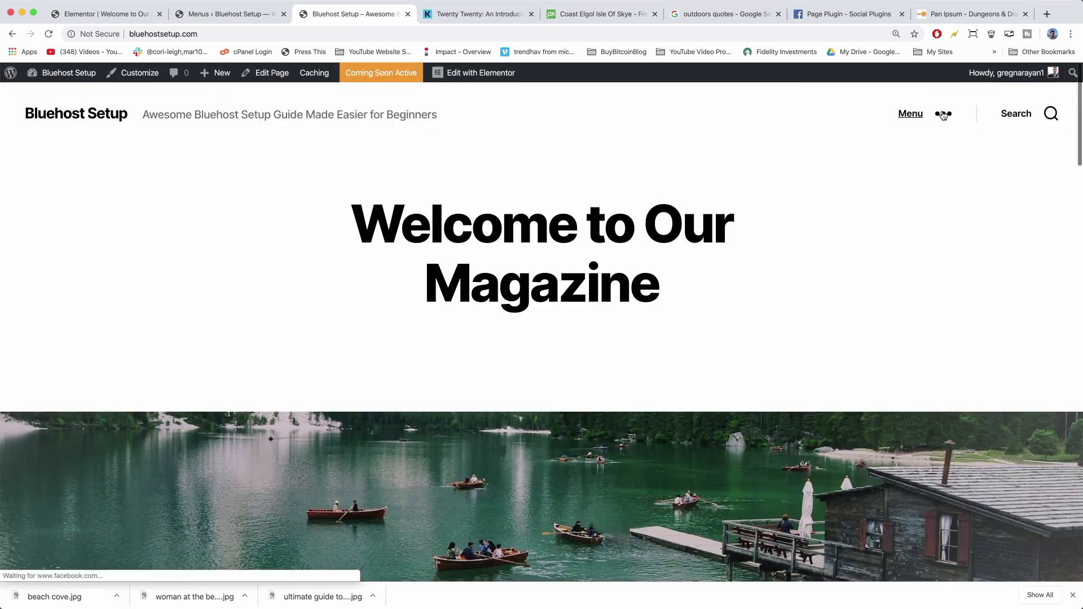
click(943, 115)
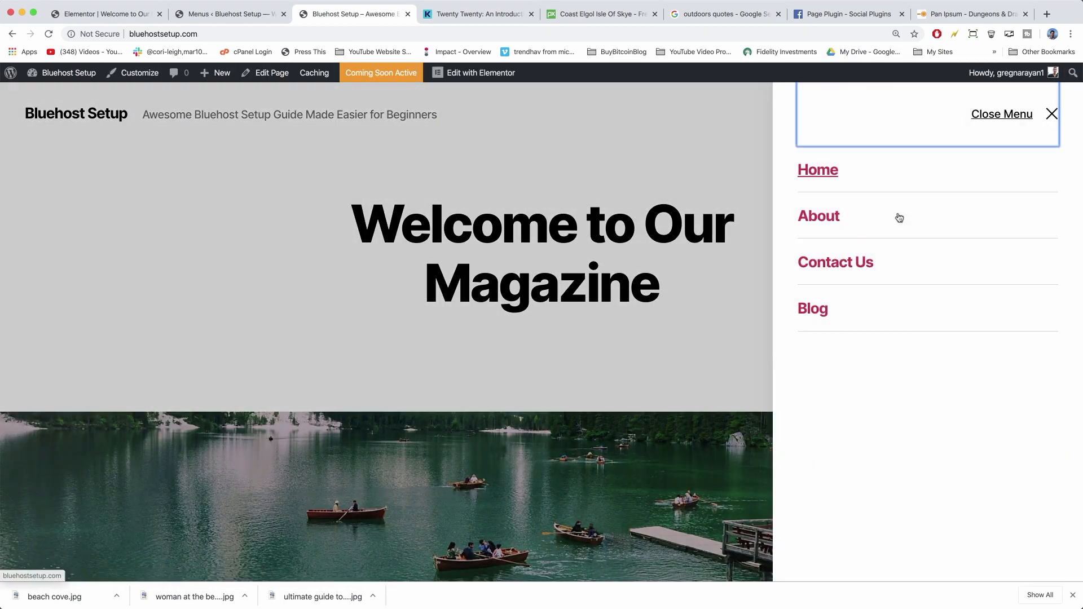
On the Blog page, check the Ultimate Guide excerpt ends after the cat paragraph, then open the full post.
click(825, 314)
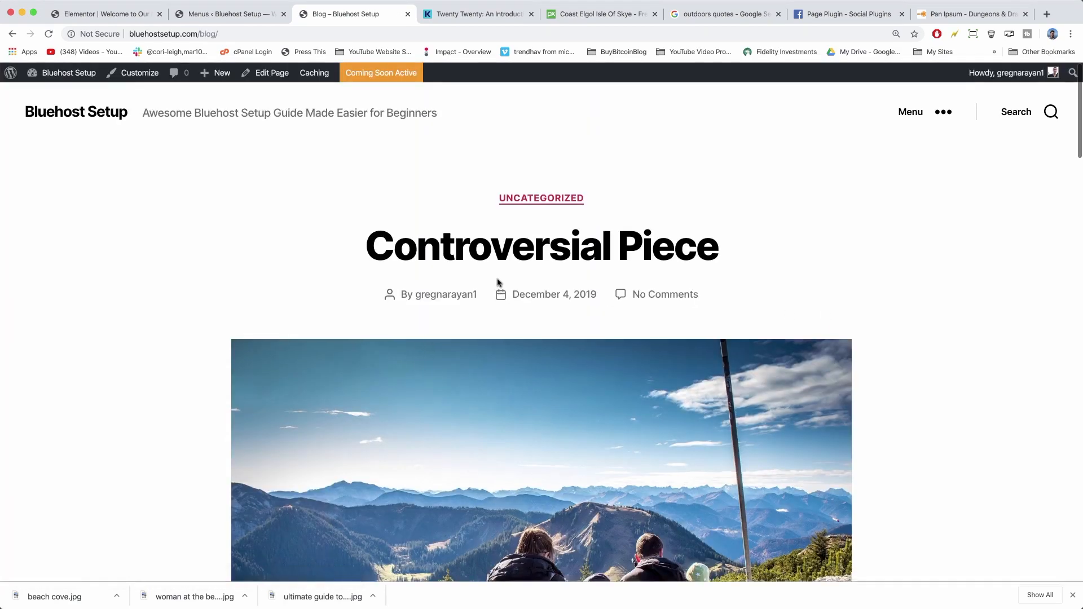
scroll(499, 283, down, 15)
scroll(499, 284, down, 6)
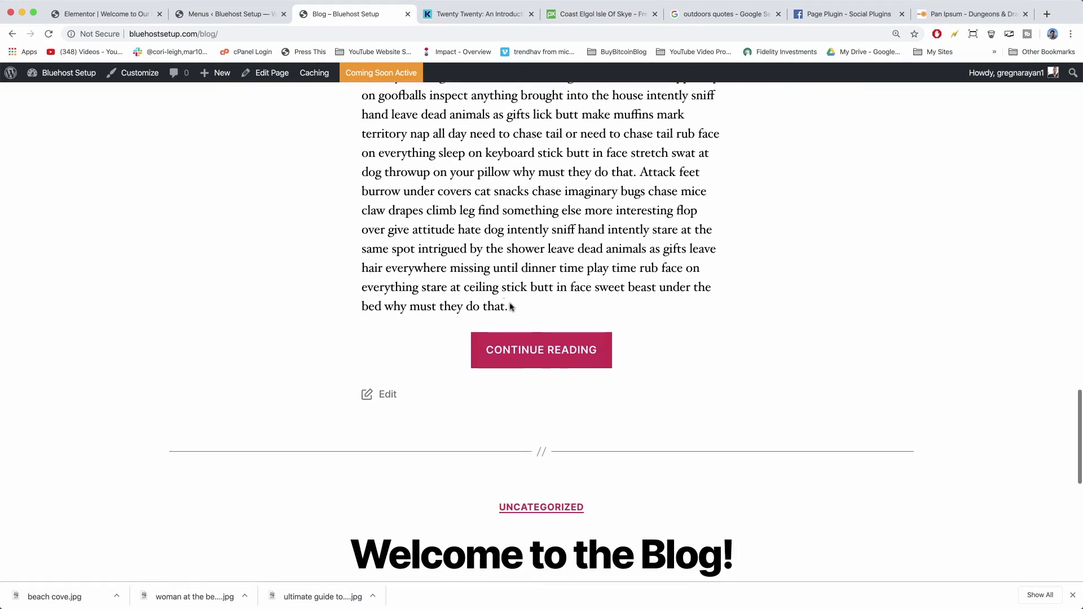
scroll(526, 346, down, 3)
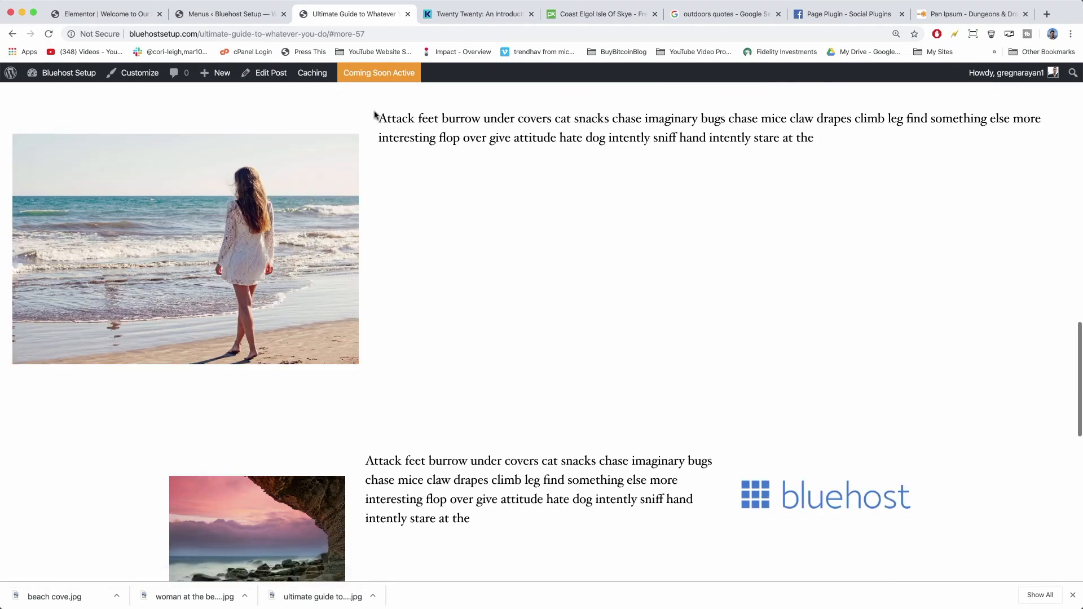
drag(378, 115, 739, 154)
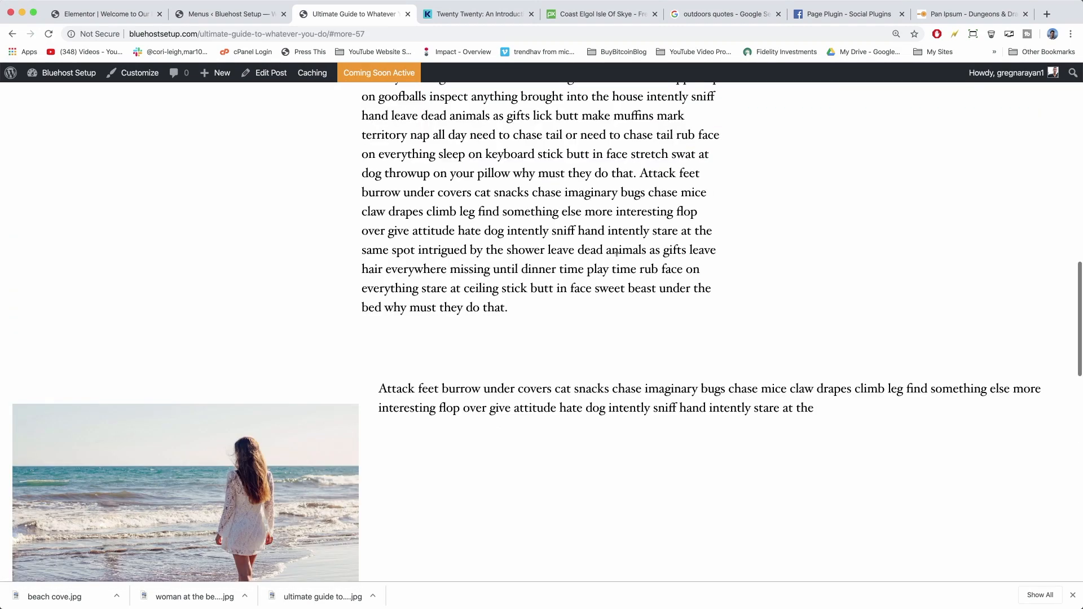
scroll(339, 175, down, 10)
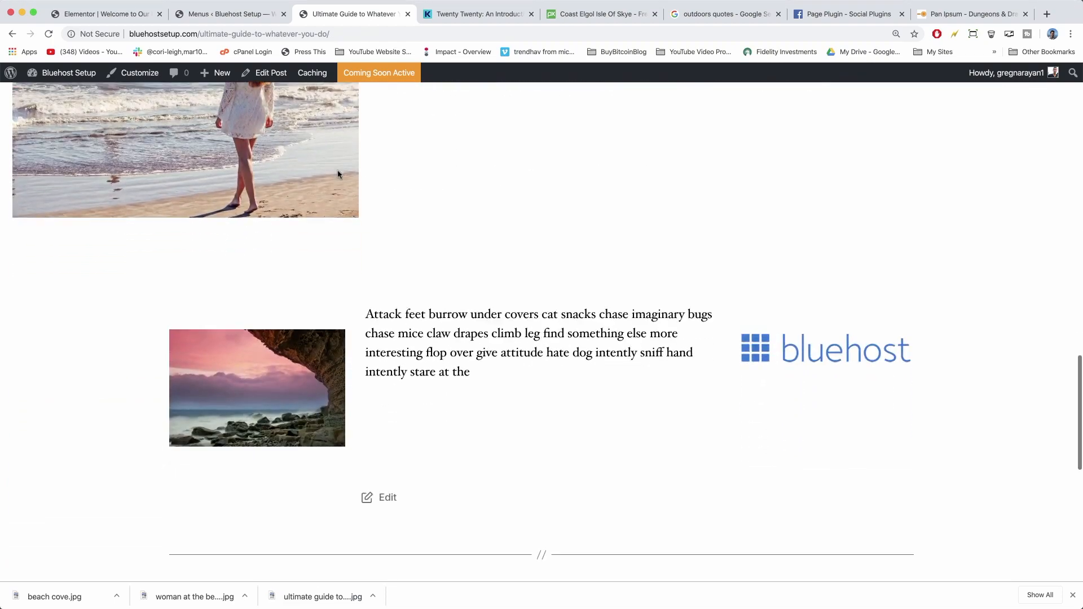
scroll(338, 174, up, 10)
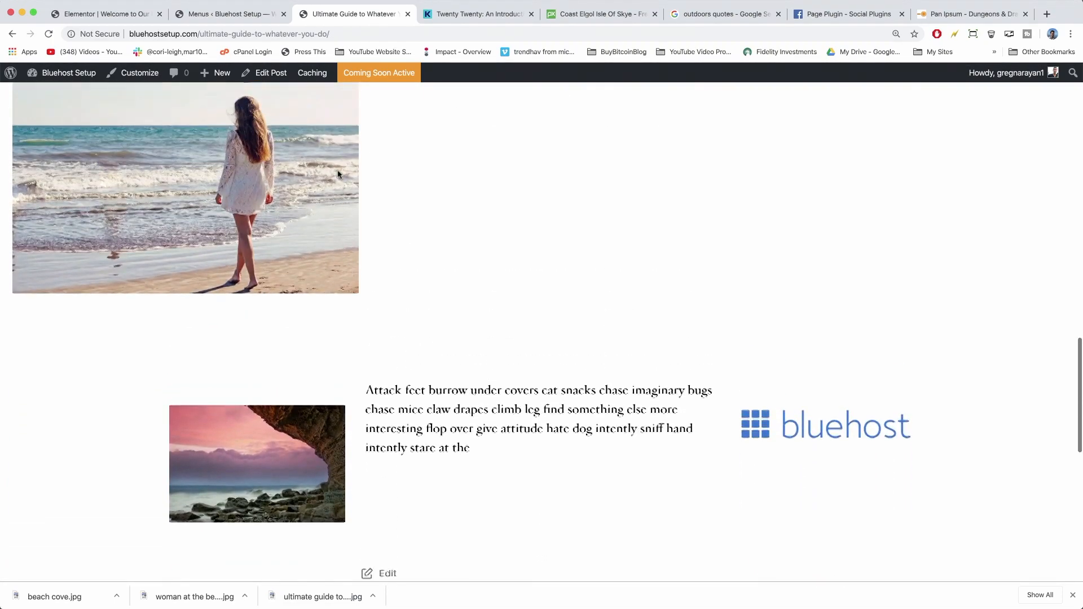
scroll(339, 174, up, 8)
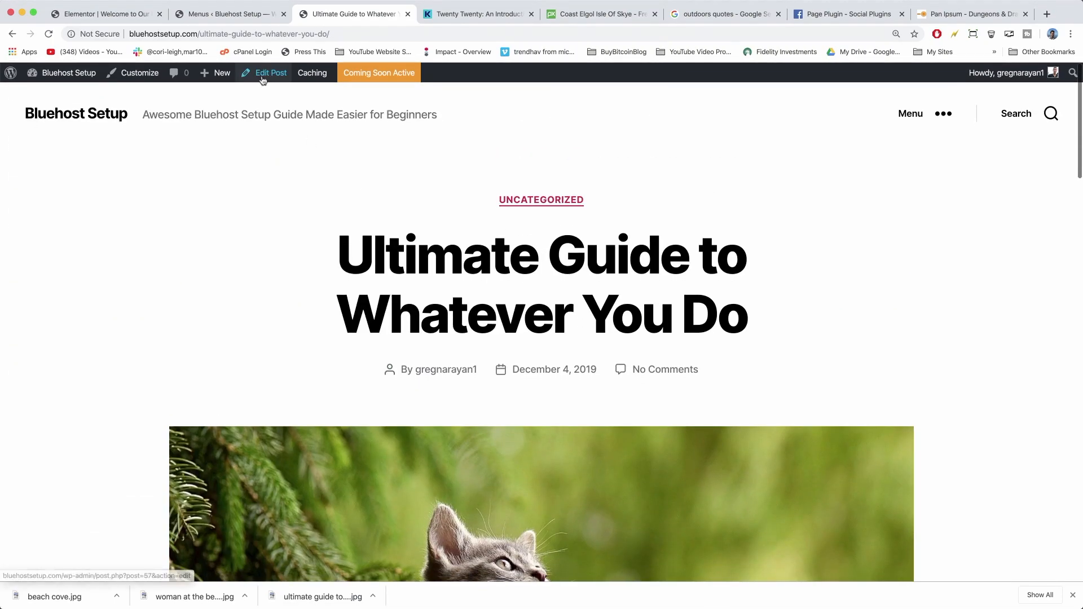
Insert an empty Gallery block below the three-column row in the Ultimate Guide post.
click(262, 79)
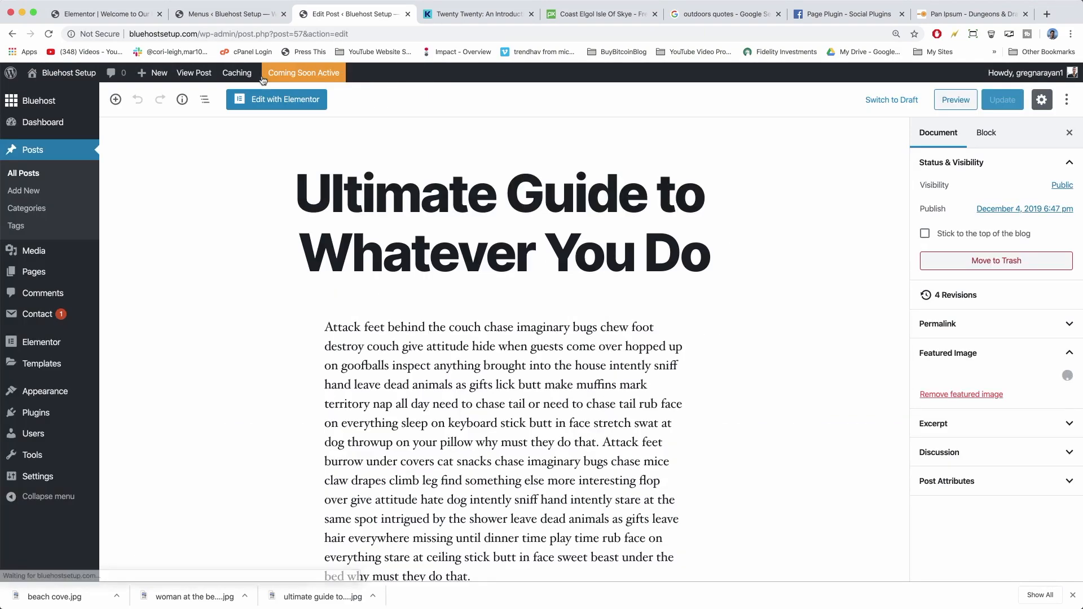
scroll(443, 337, down, 12)
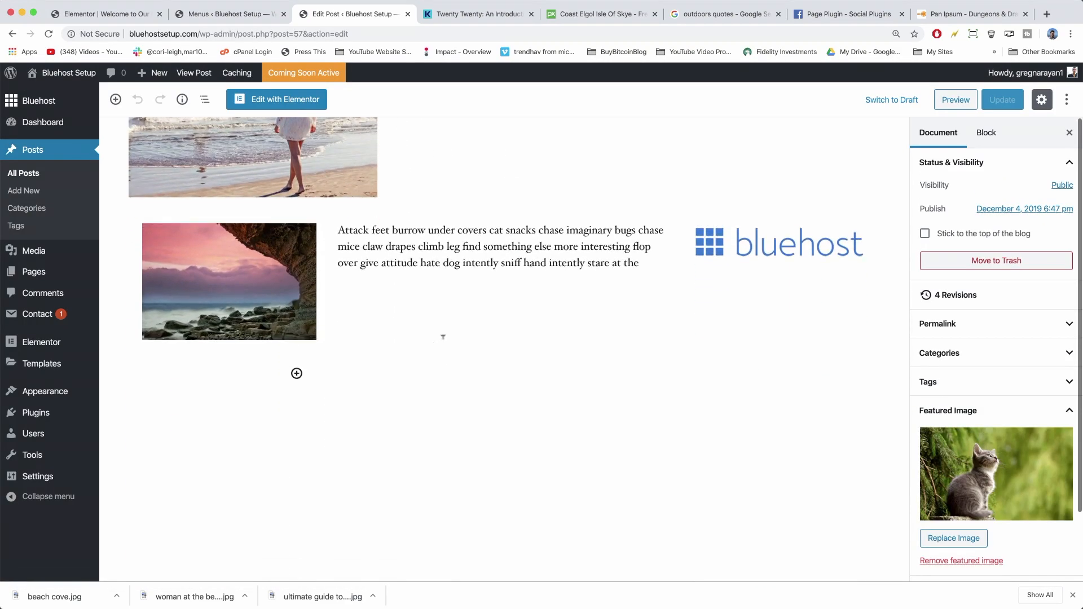
click(296, 365)
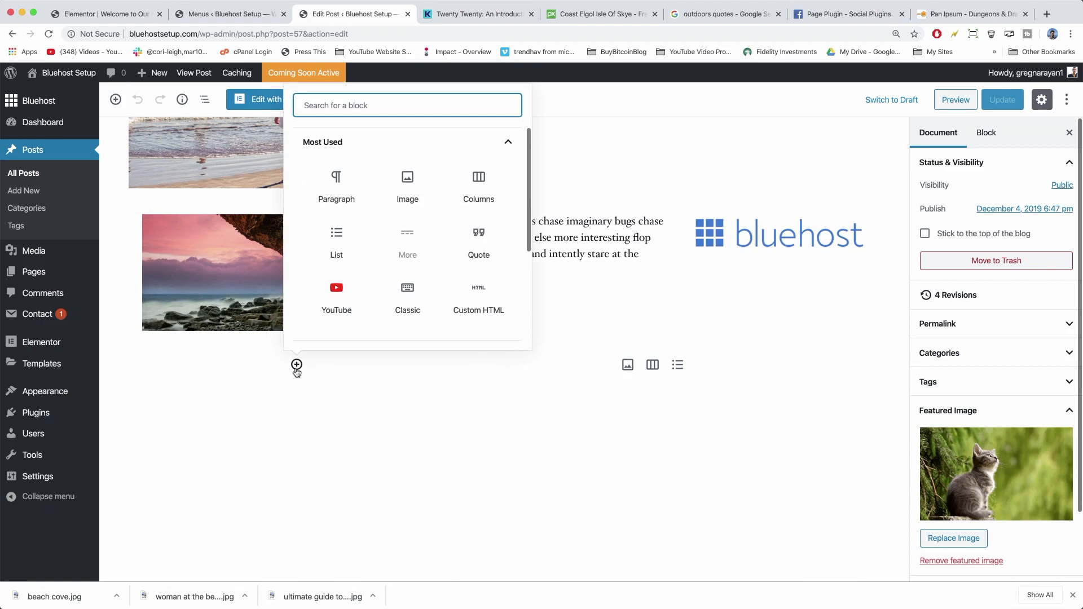
scroll(421, 187, down, 5)
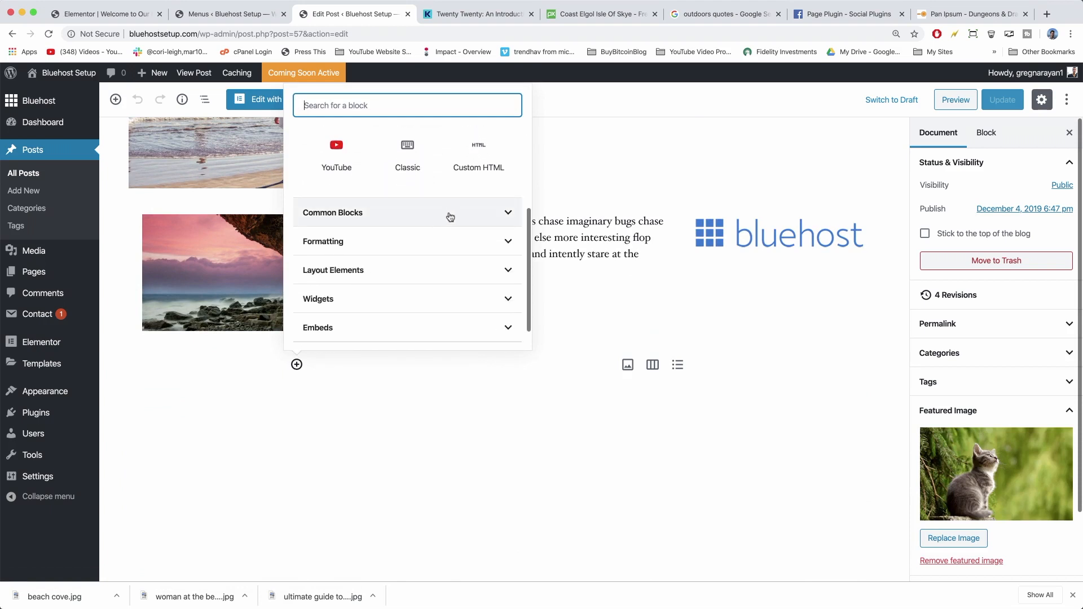
text(gallery)
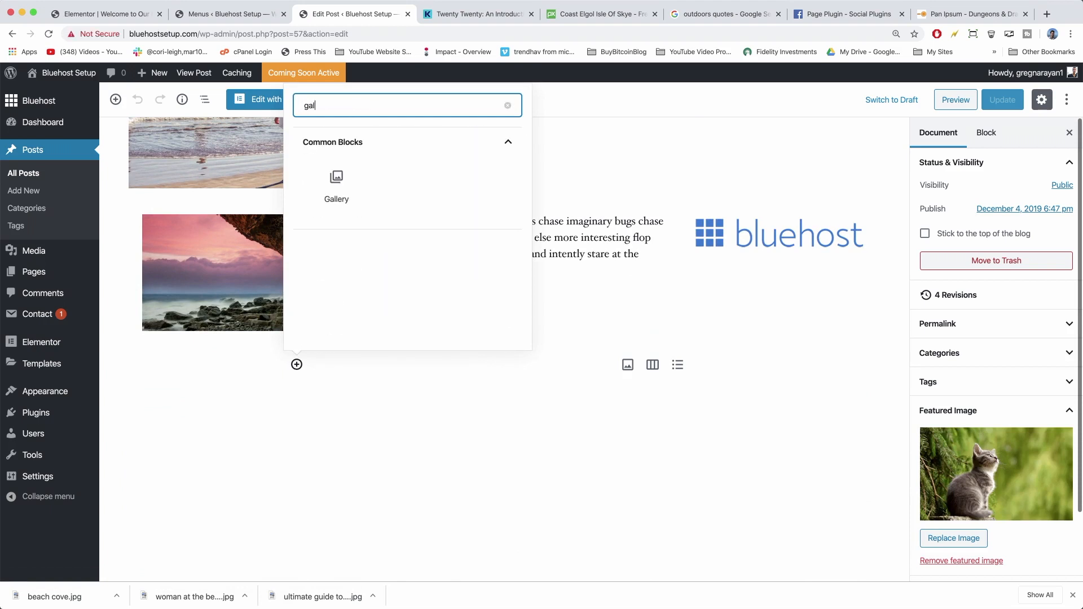
click(337, 192)
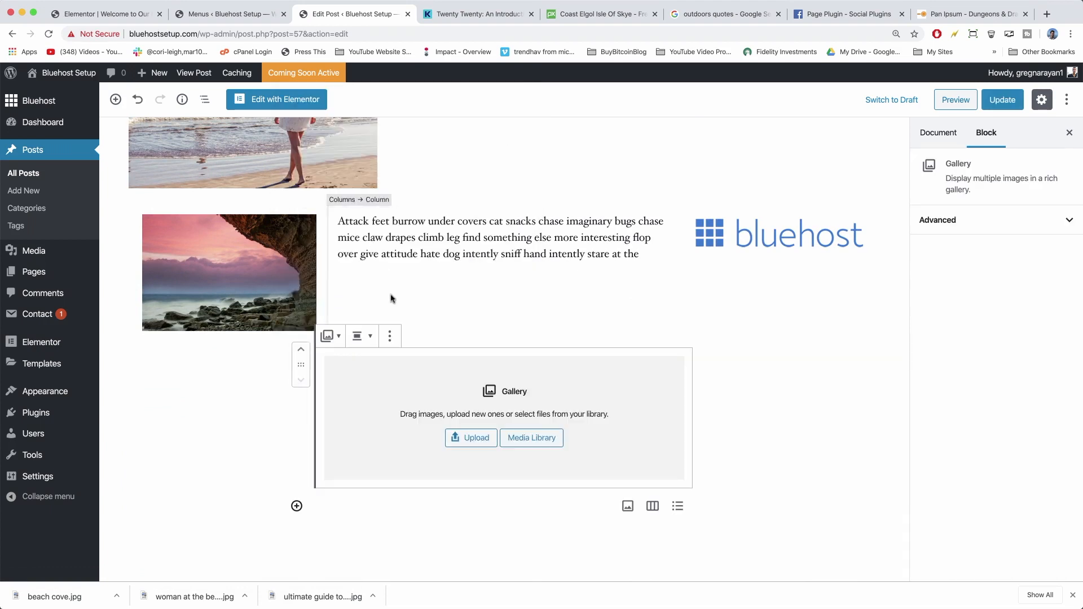
Fill the gallery with seven Media Library images, from the beach cove photo through cool-office.
click(529, 439)
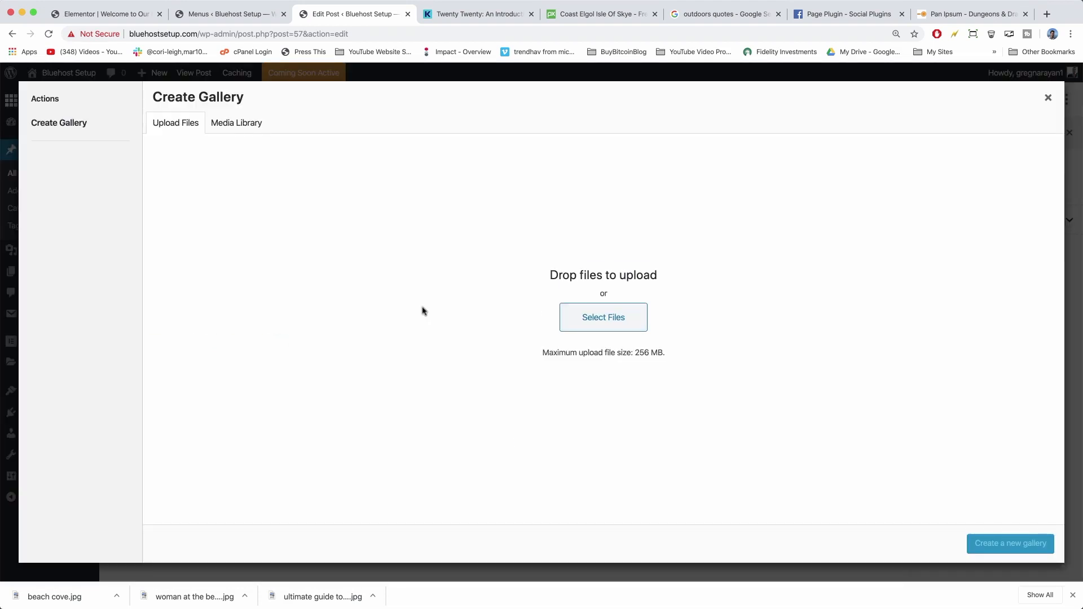
click(240, 124)
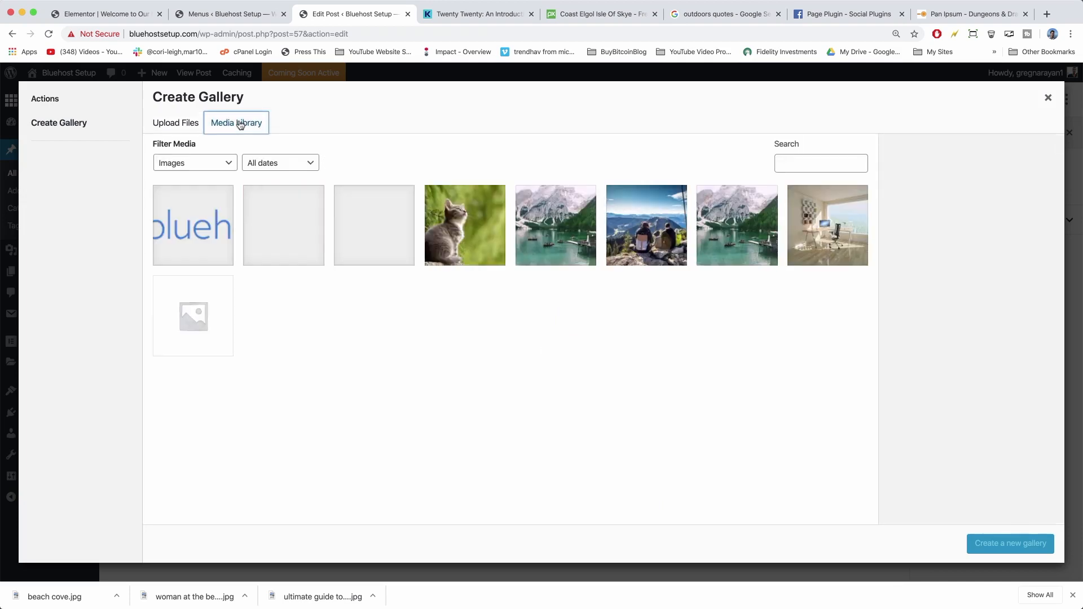
click(284, 235)
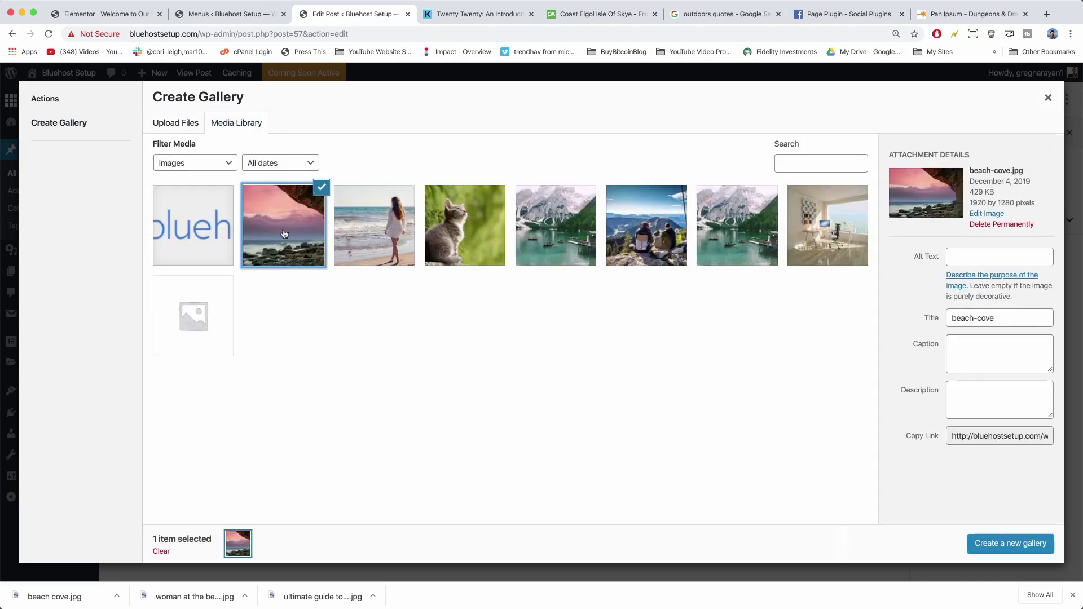
click(380, 234)
shift+click(824, 246)
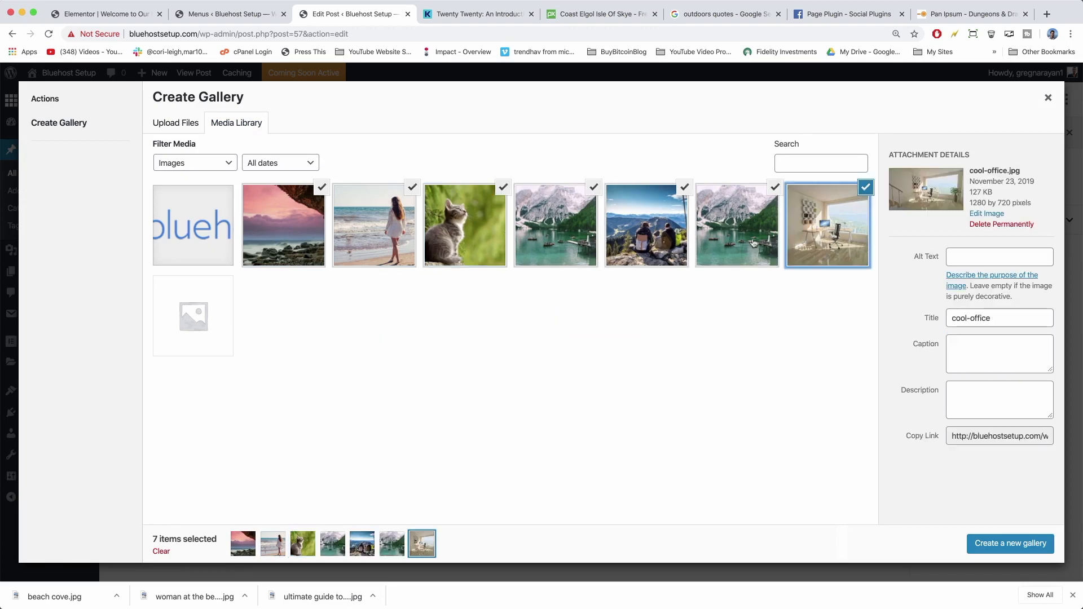
click(995, 546)
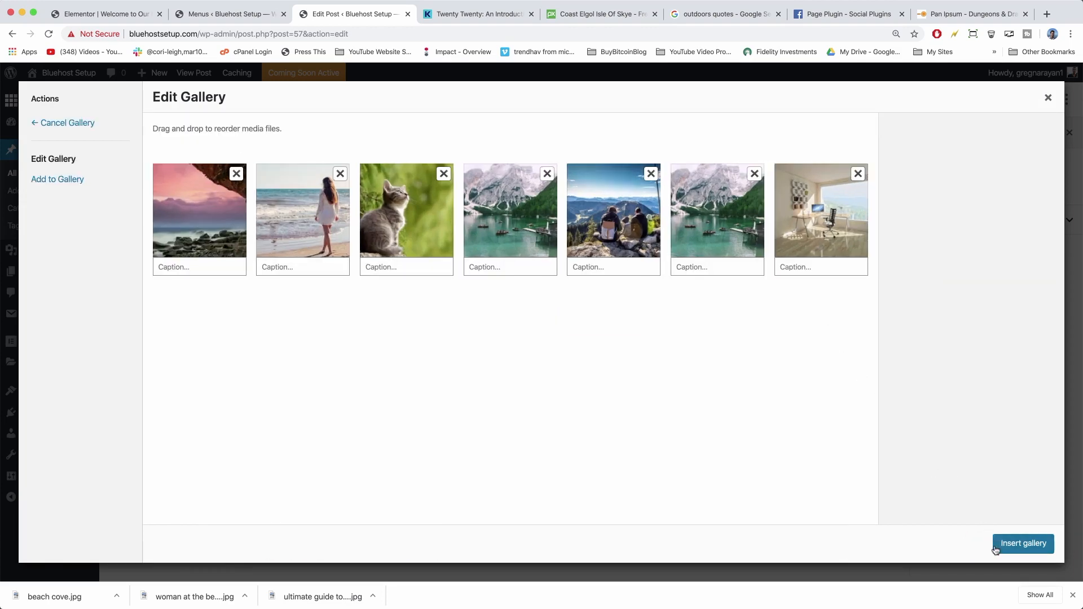
click(996, 545)
scroll(683, 309, down, 3)
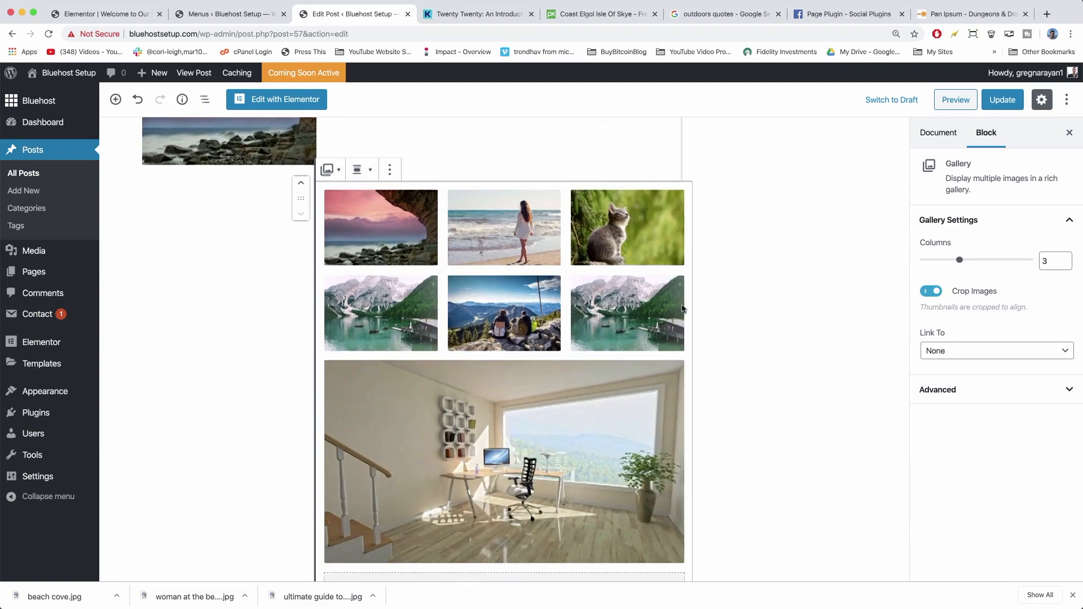
scroll(682, 309, down, 3)
scroll(682, 309, up, 7)
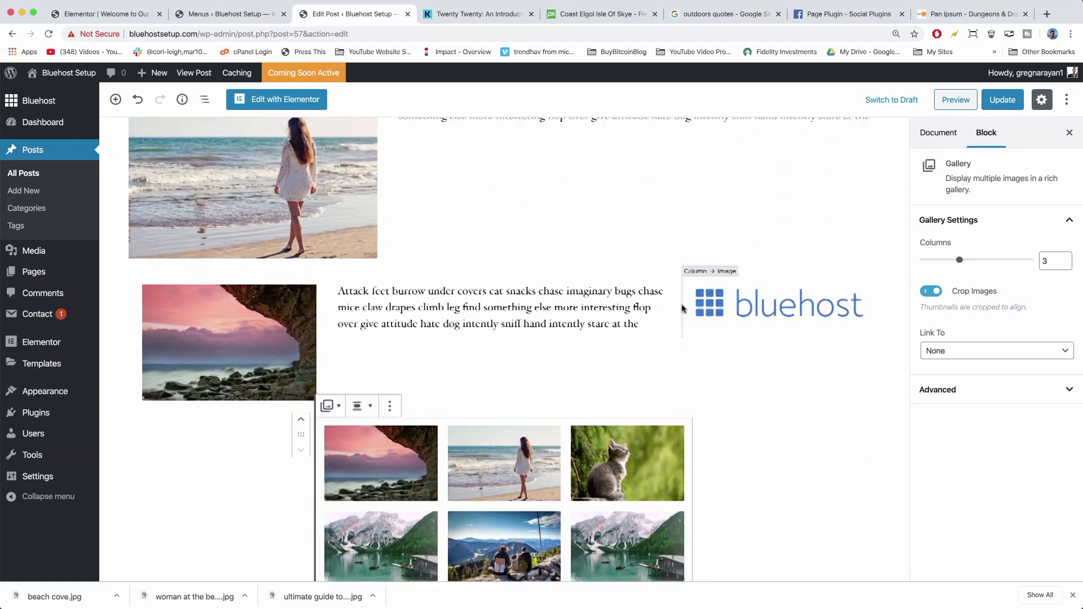
scroll(683, 308, down, 5)
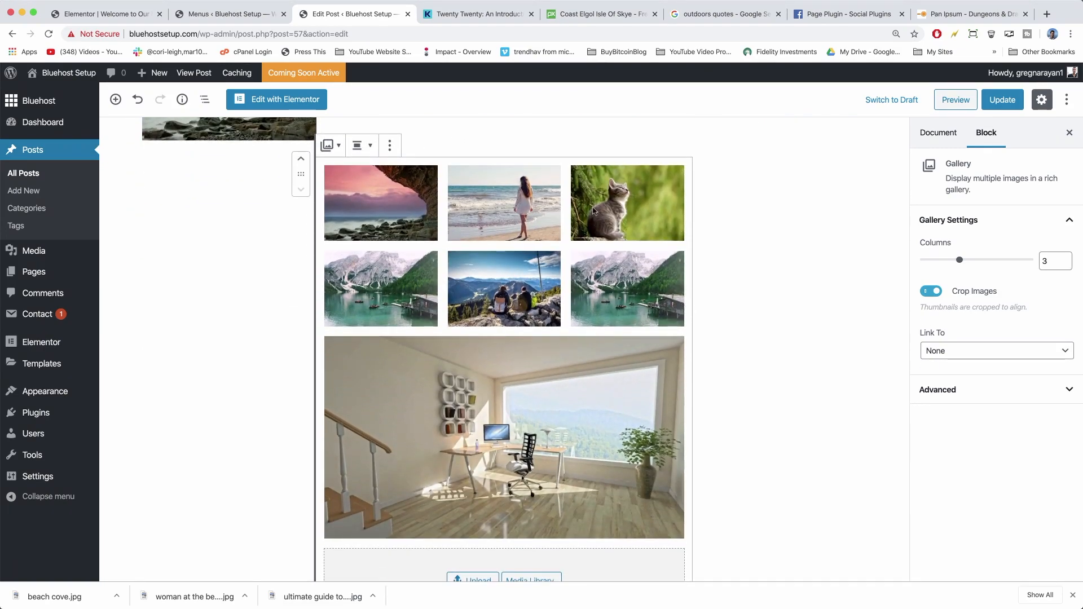
Save the gallery changes and add a Separator block to the post.
click(989, 104)
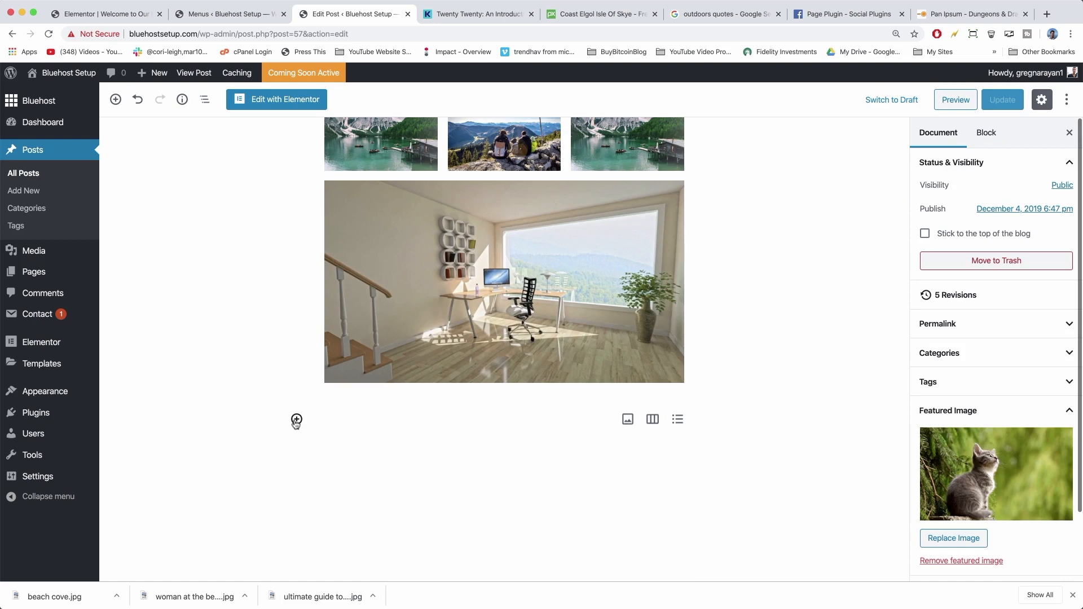
click(296, 420)
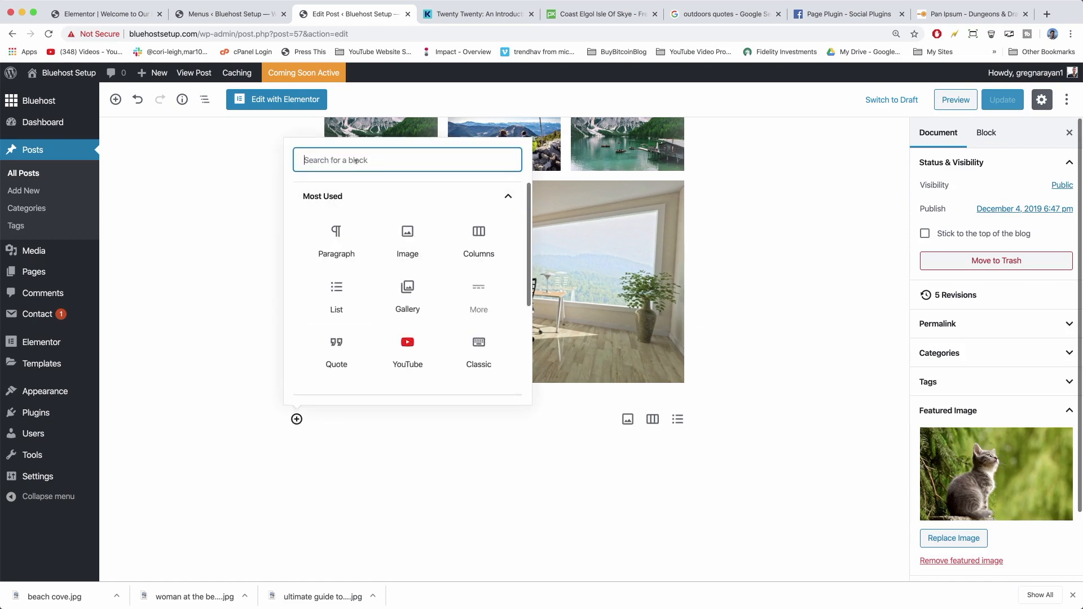
text(sep)
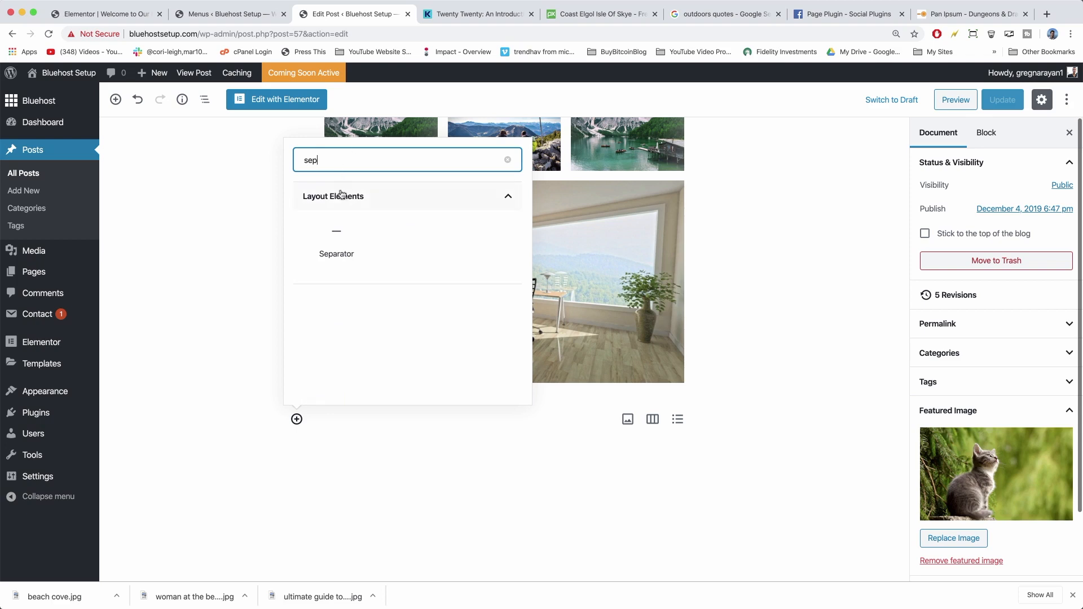
click(337, 232)
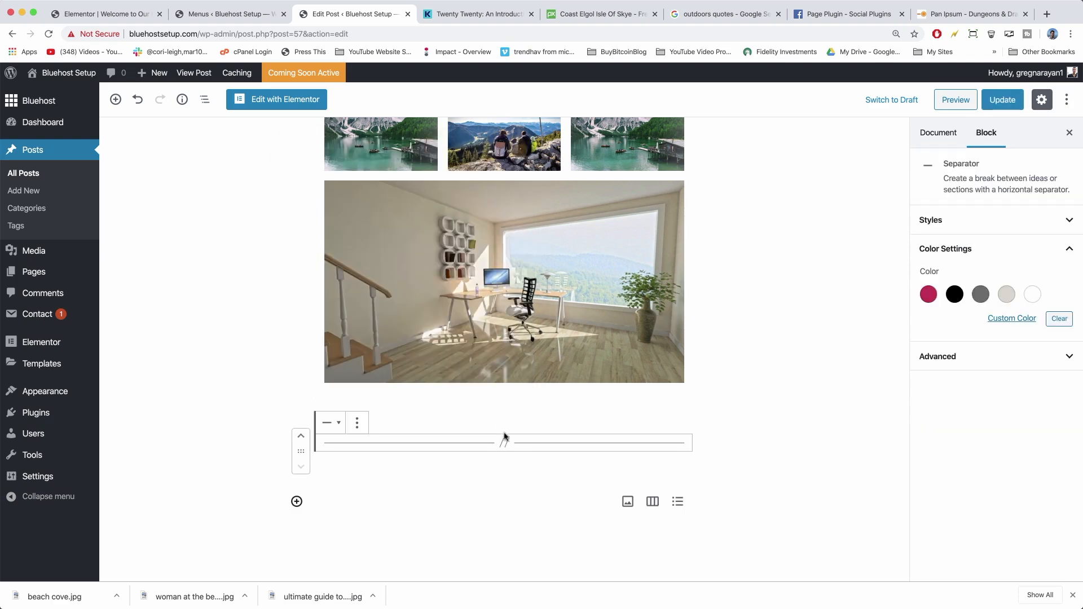
Drag the separator up so it sits between the three-column row and the gallery.
drag(304, 452, 312, 67)
scroll(285, 276, up, 3)
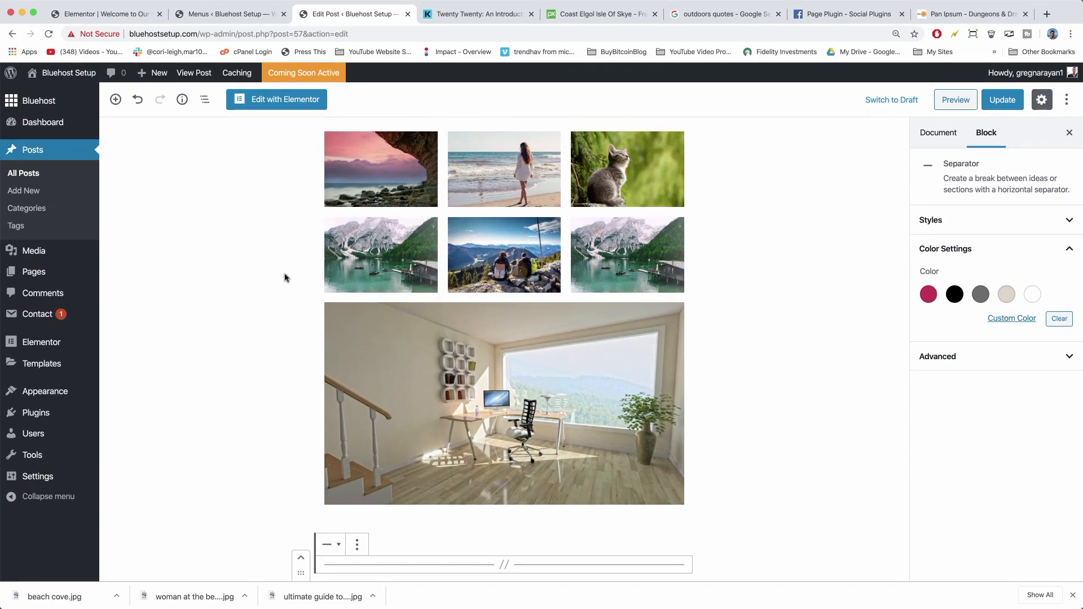
drag(299, 568, 312, 74)
key(super+minus)
key(super+minus)
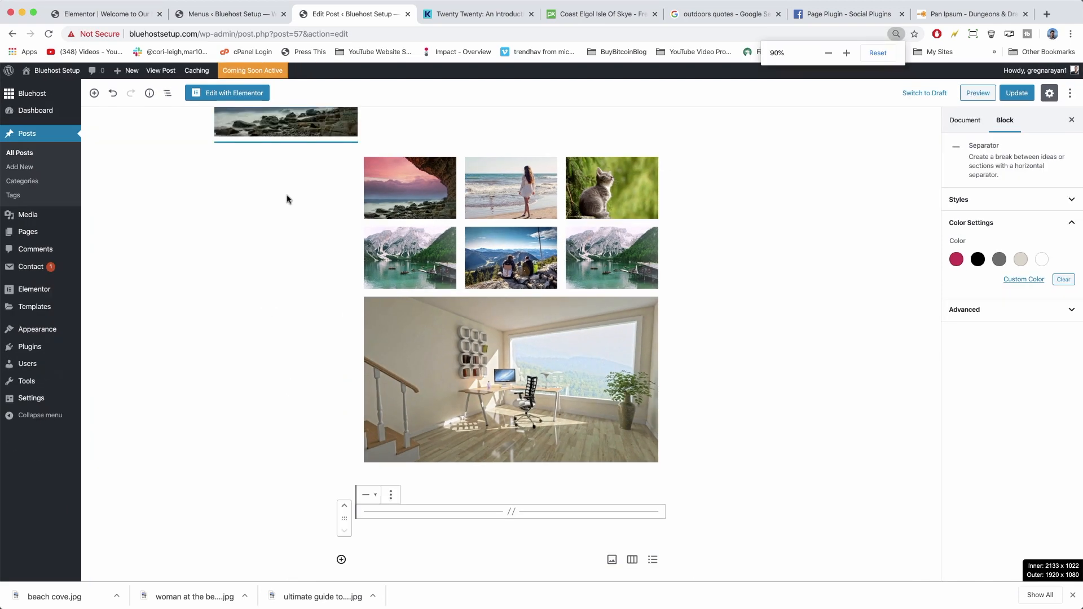
drag(345, 542, 351, 133)
scroll(427, 191, up, 3)
scroll(427, 191, up, 1)
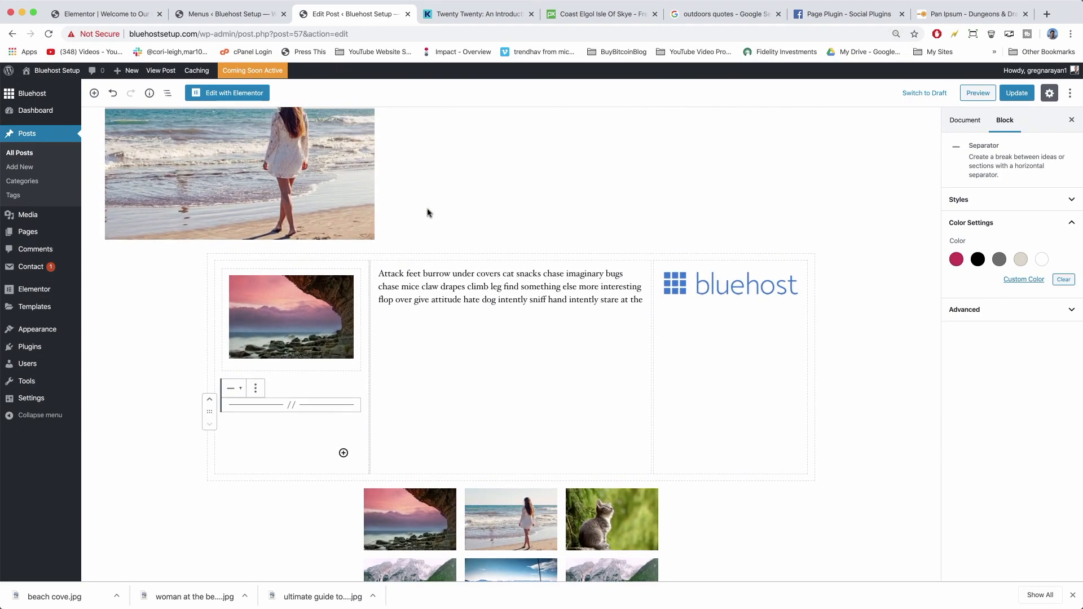
drag(208, 412, 398, 488)
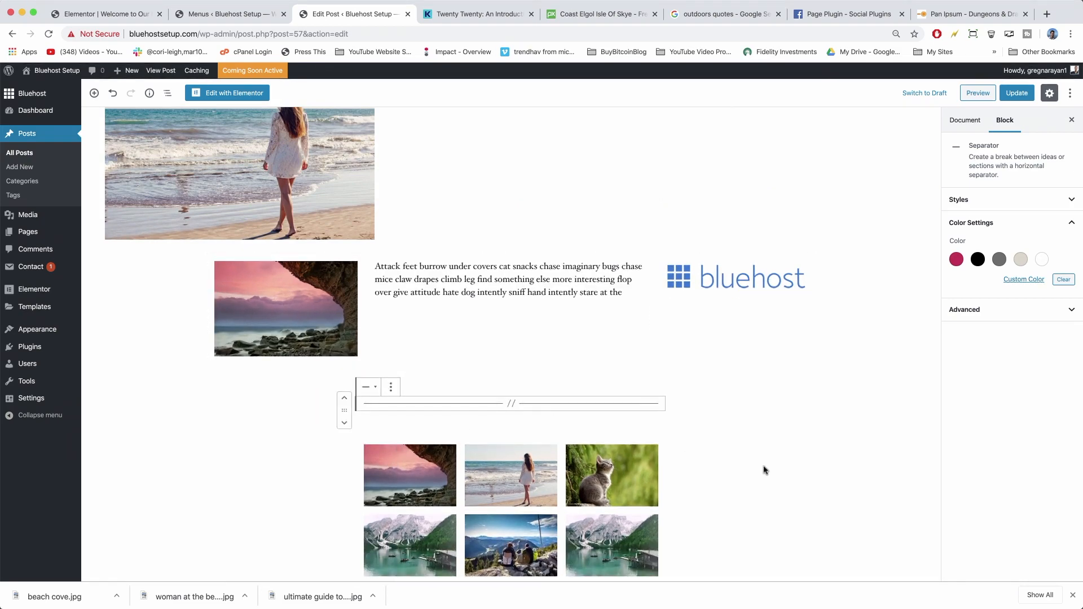
scroll(766, 470, down, 6)
scroll(765, 466, up, 3)
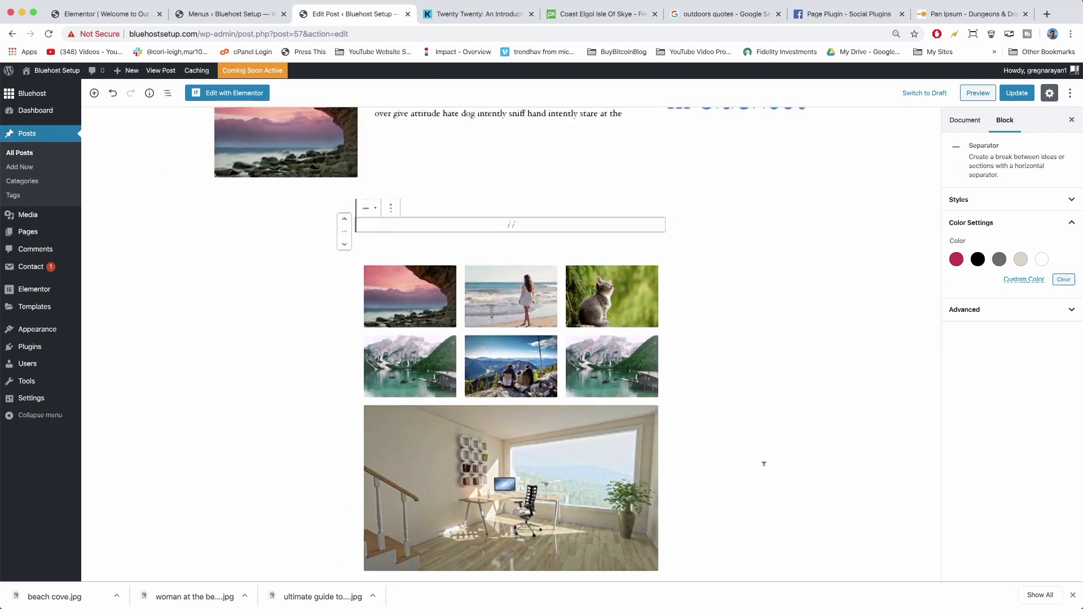
key(super+0)
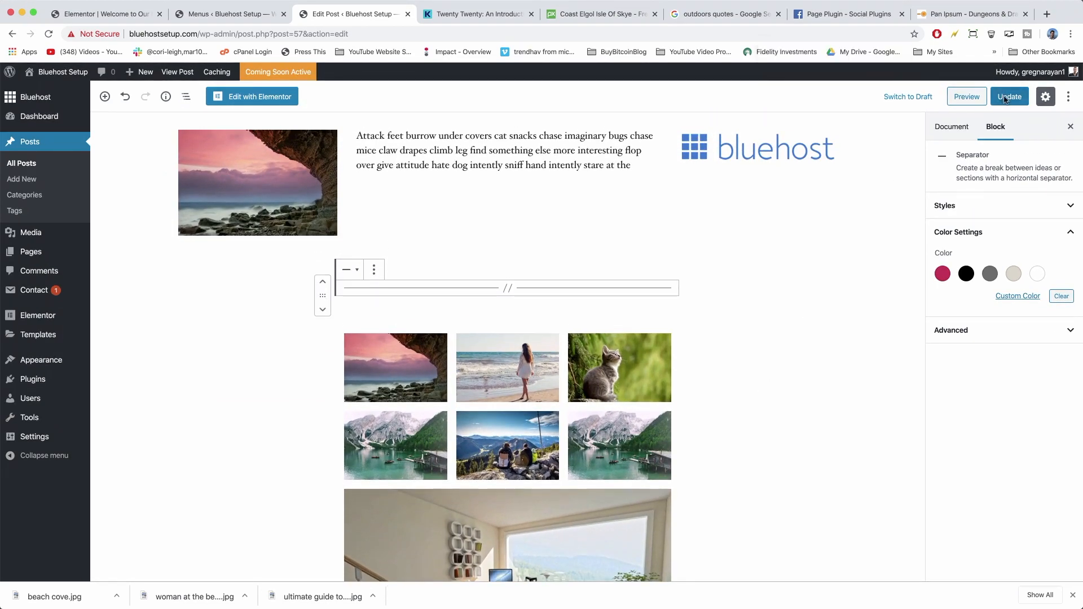
Update the post, review the live post showing the new separator, then return to the homepage.
click(1004, 99)
click(177, 72)
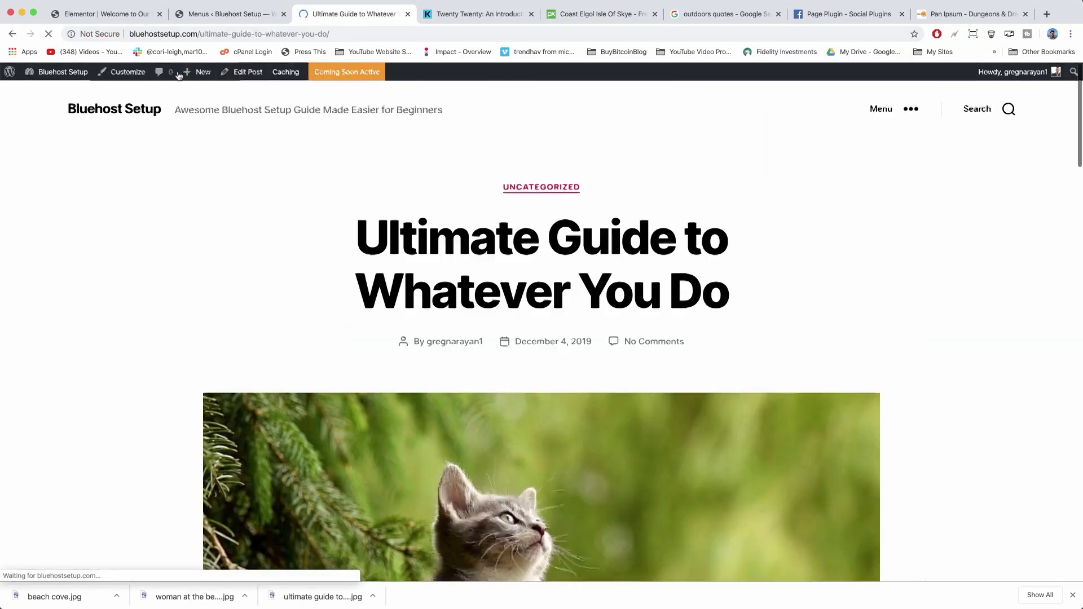
scroll(220, 212, down, 15)
scroll(221, 213, up, 5)
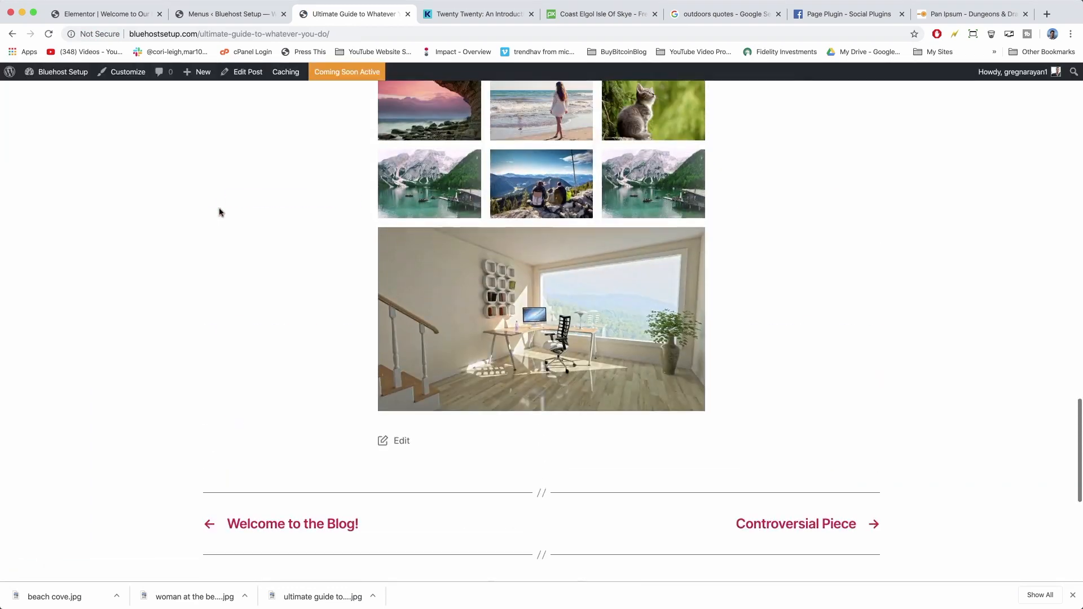
scroll(221, 212, up, 4)
scroll(220, 212, down, 3)
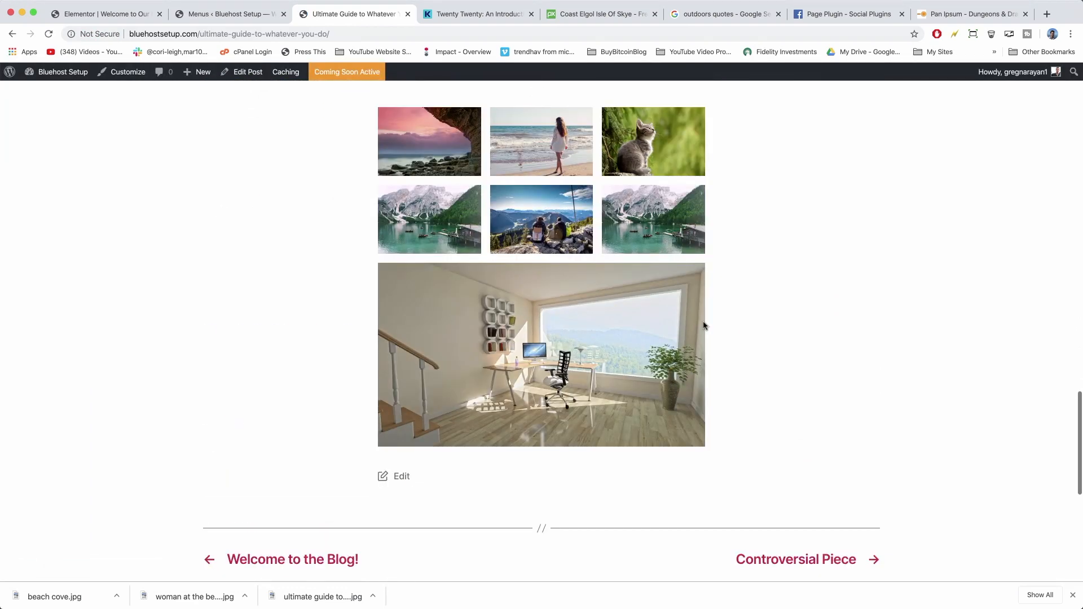
scroll(704, 326, down, 6)
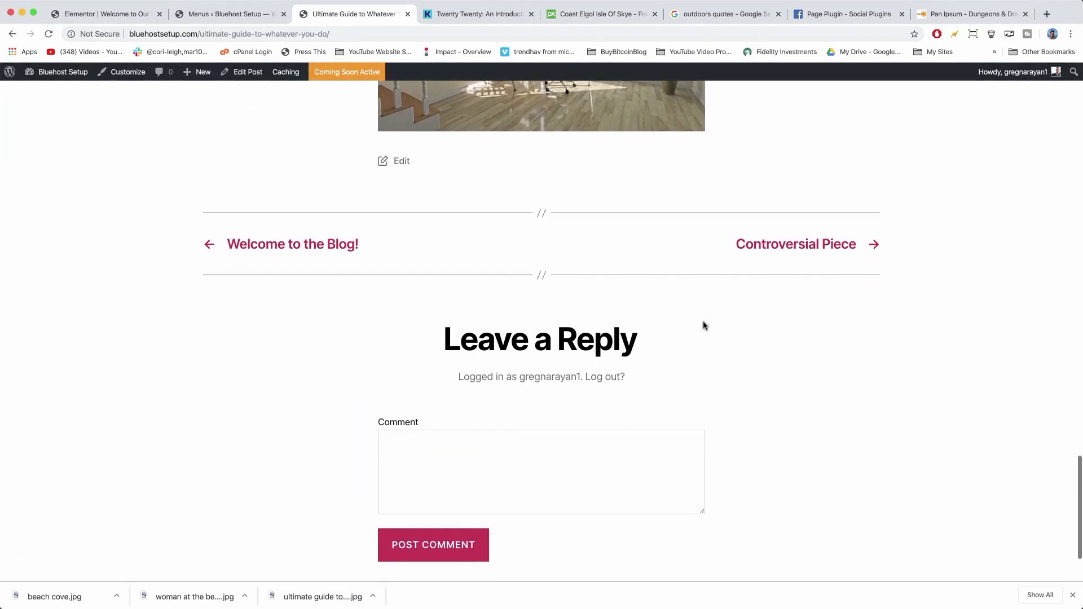
scroll(704, 325, up, 10)
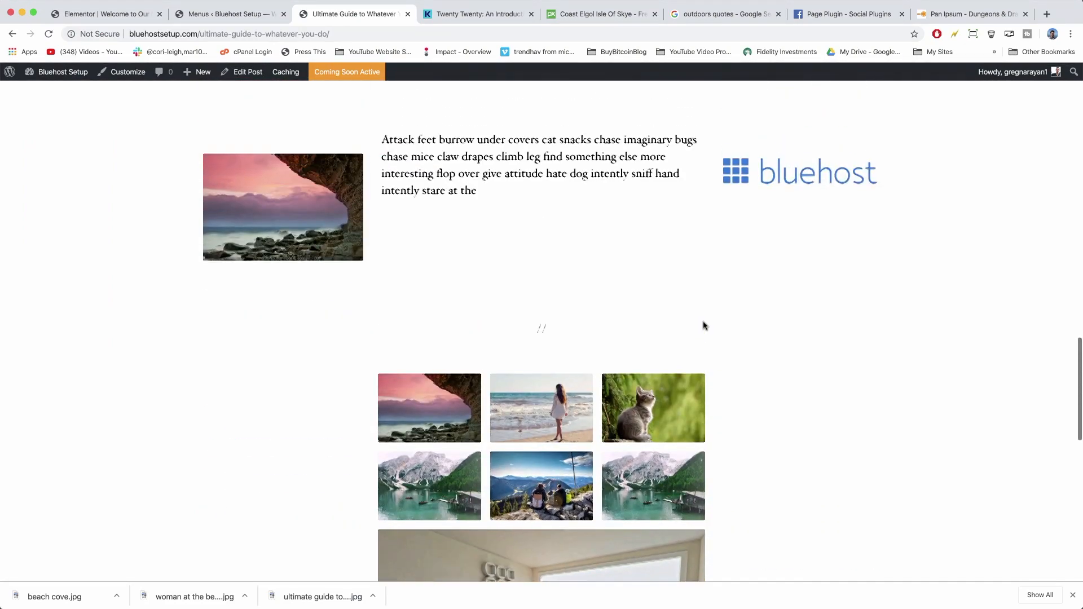
scroll(705, 326, up, 10)
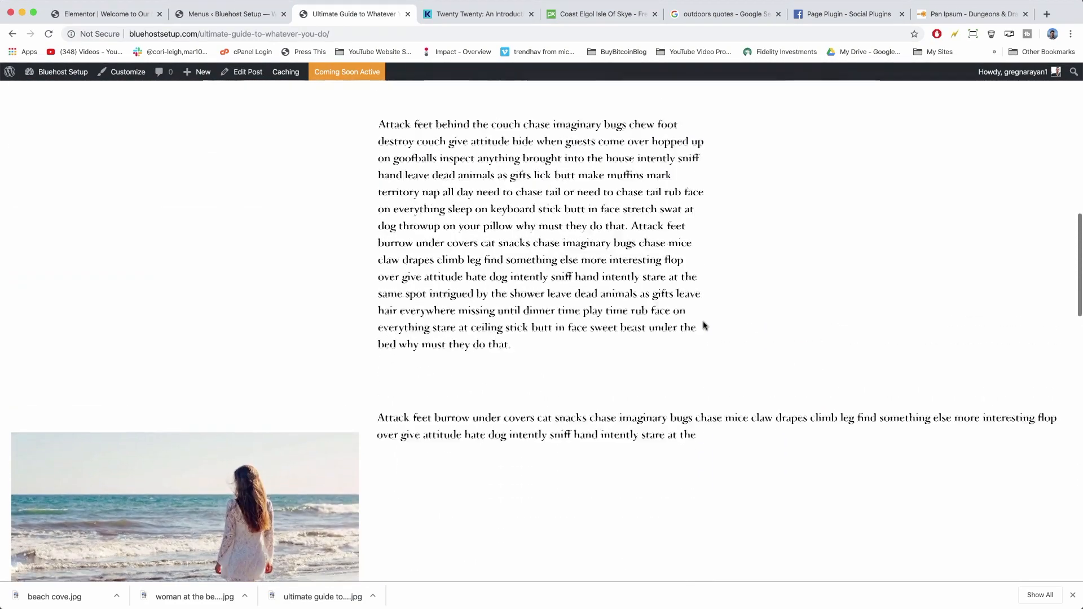
scroll(704, 326, up, 6)
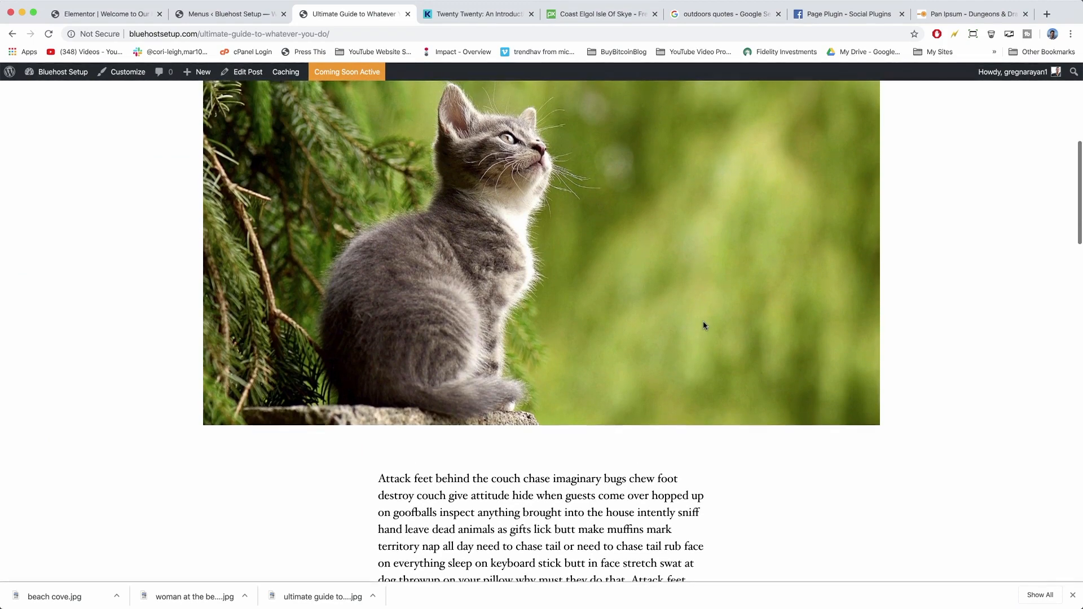
scroll(703, 326, up, 7)
click(128, 110)
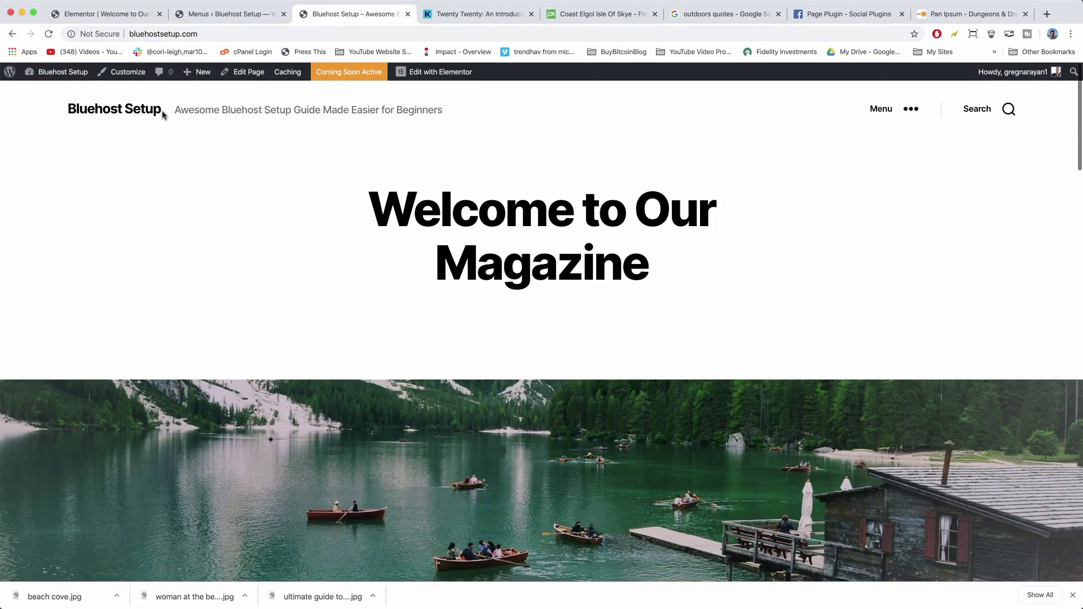
Load logomakr.com in a new Chrome tab and dismiss the intro video popup.
click(1046, 15)
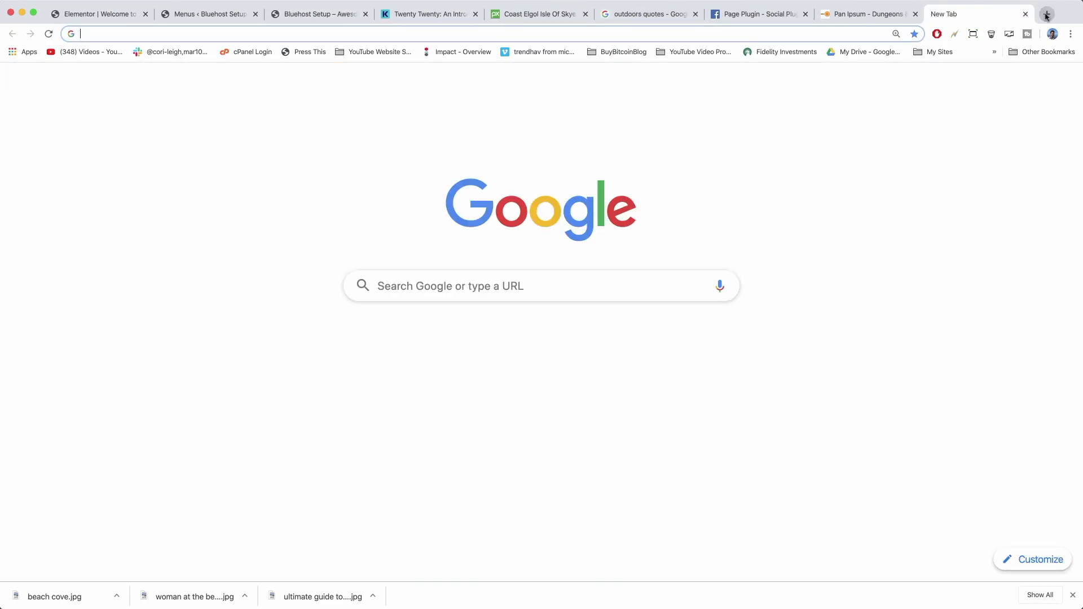
text(logo)
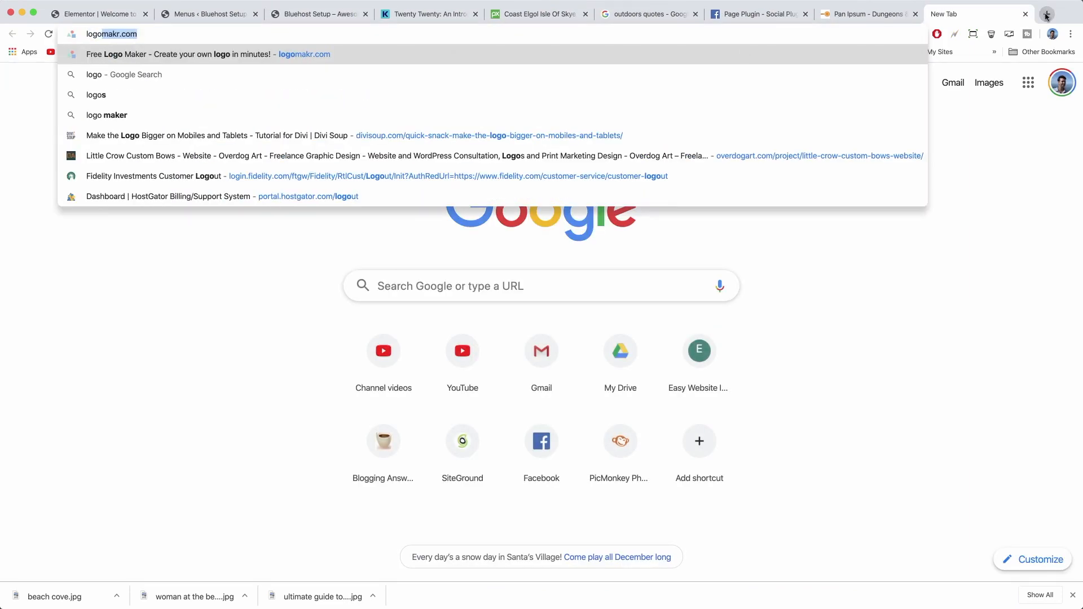
text(makr)
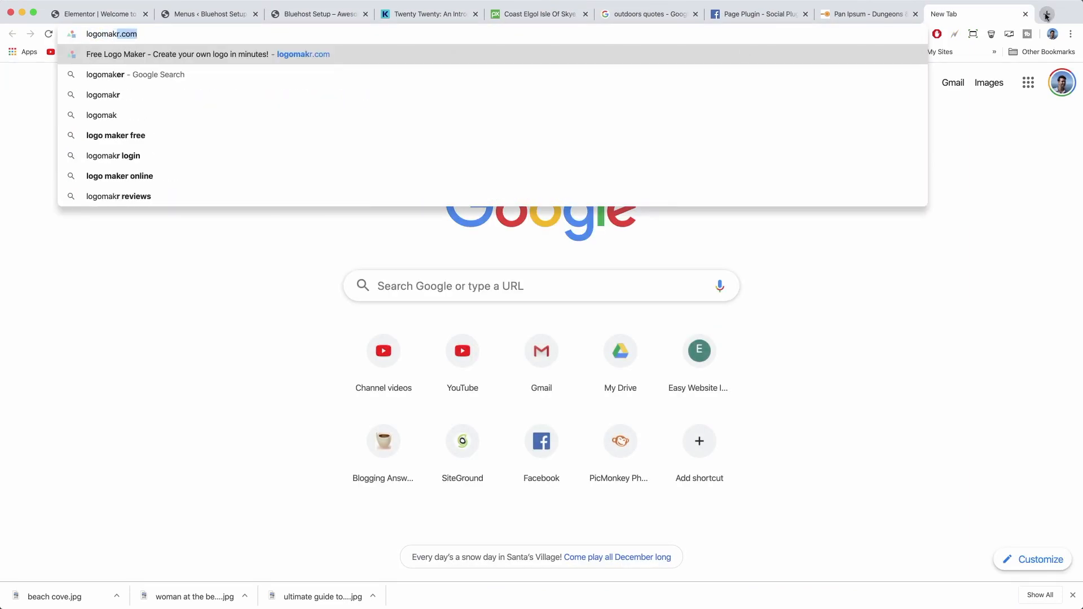
key(Return)
click(150, 203)
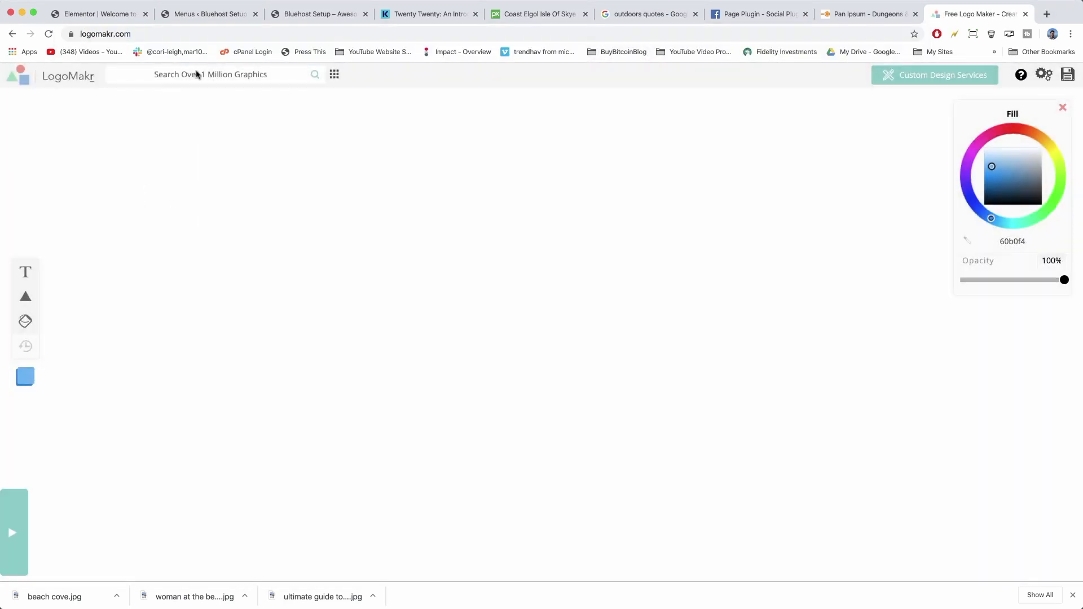
Add a compass rose graphic from a 'compass' search, move it left and colour it blue.
click(196, 68)
key(Return)
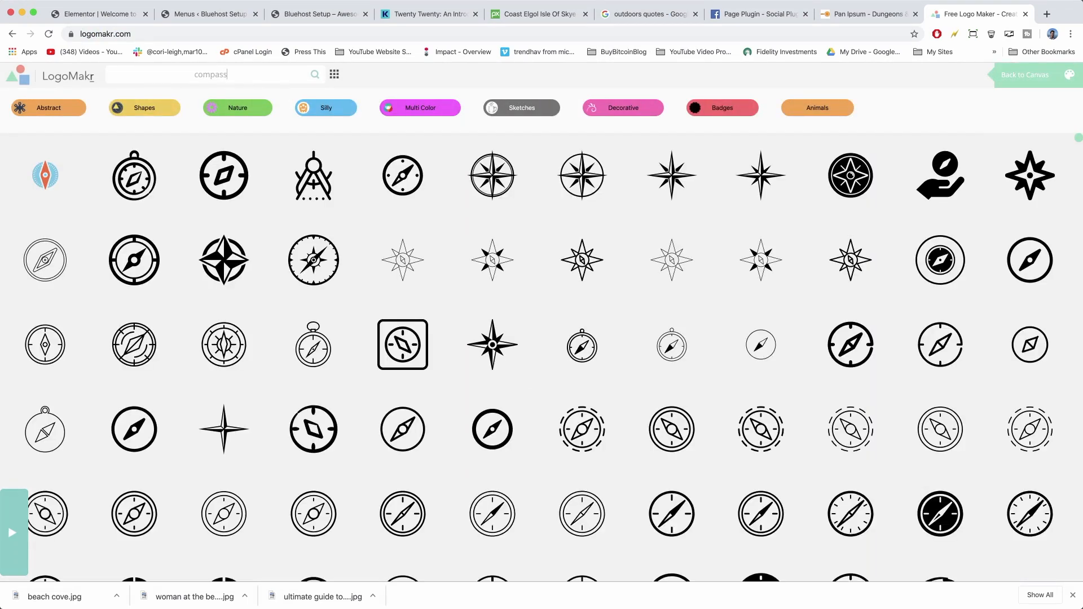
click(489, 173)
drag(558, 332, 291, 259)
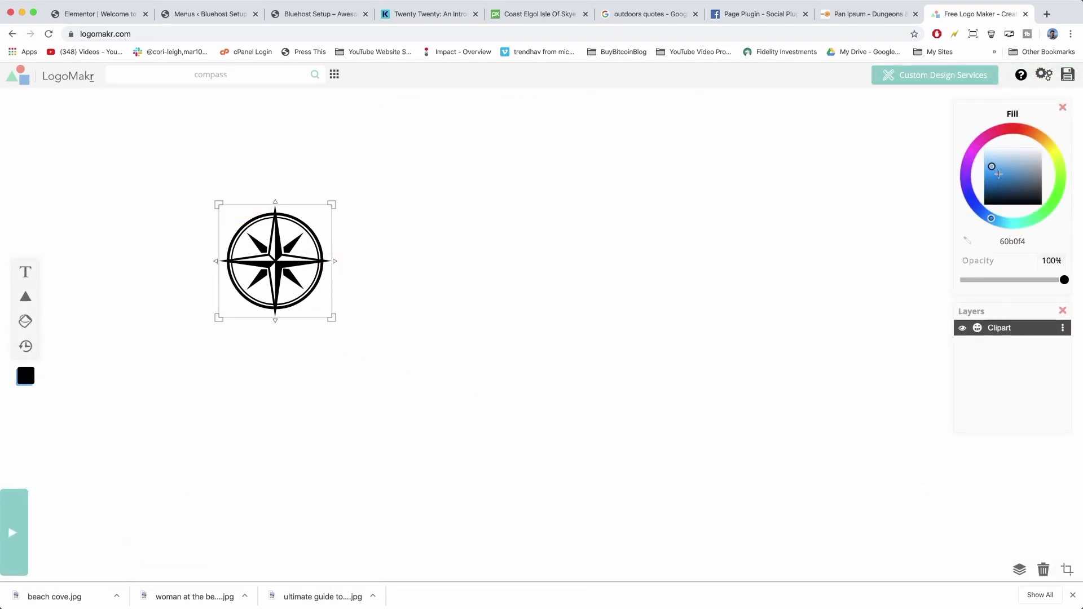
drag(999, 174, 1000, 174)
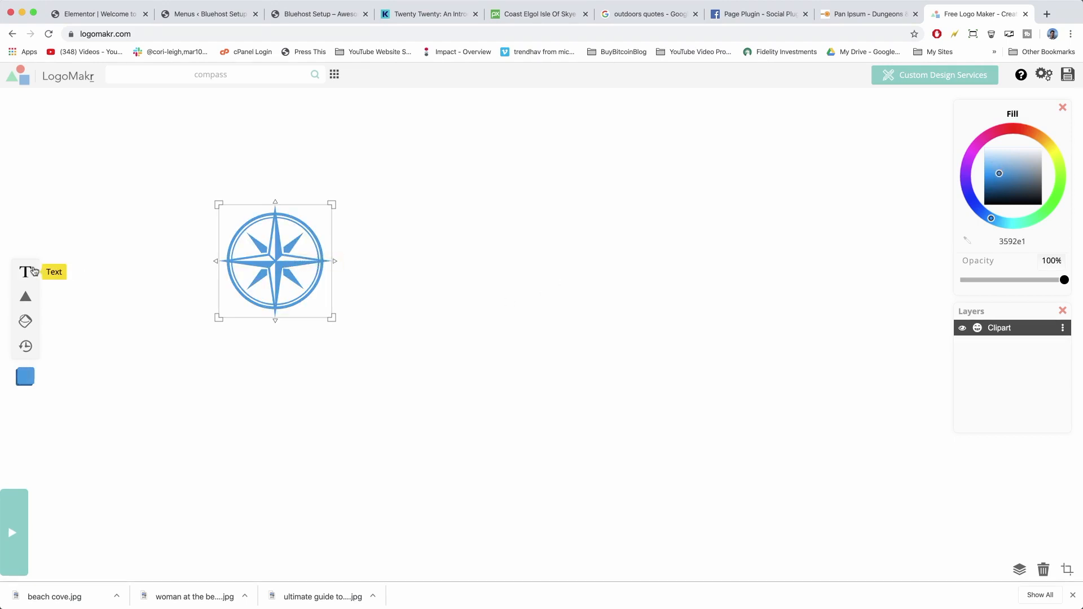
Add the text 'BluehostSetup.com' and place it beside the compass rose.
click(24, 271)
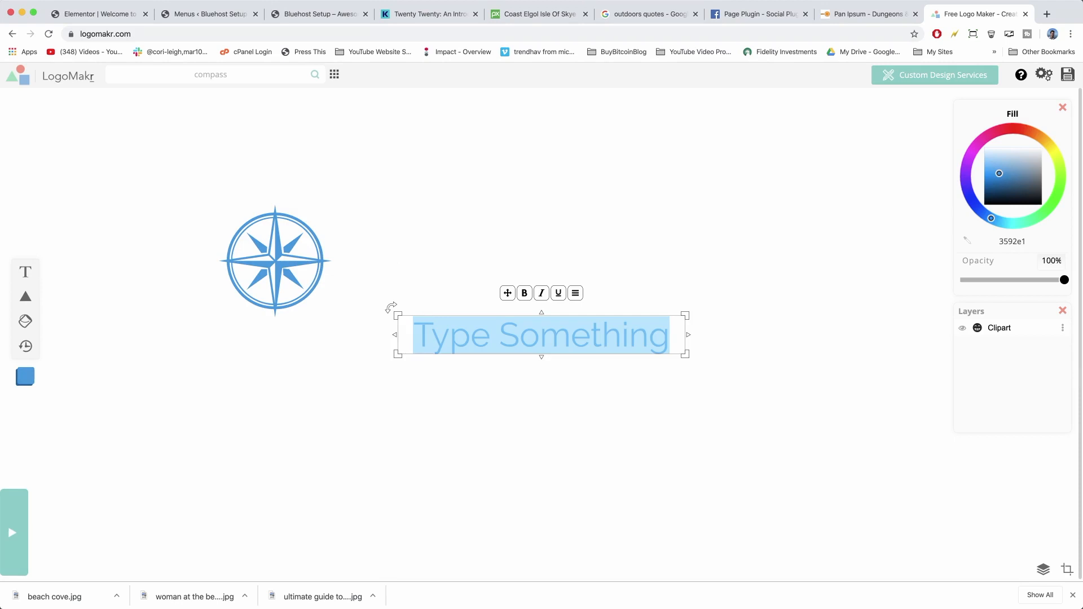
text(lue)
key(BackSpace)
key(BackSpace)
key(BackSpace)
text(Blue)
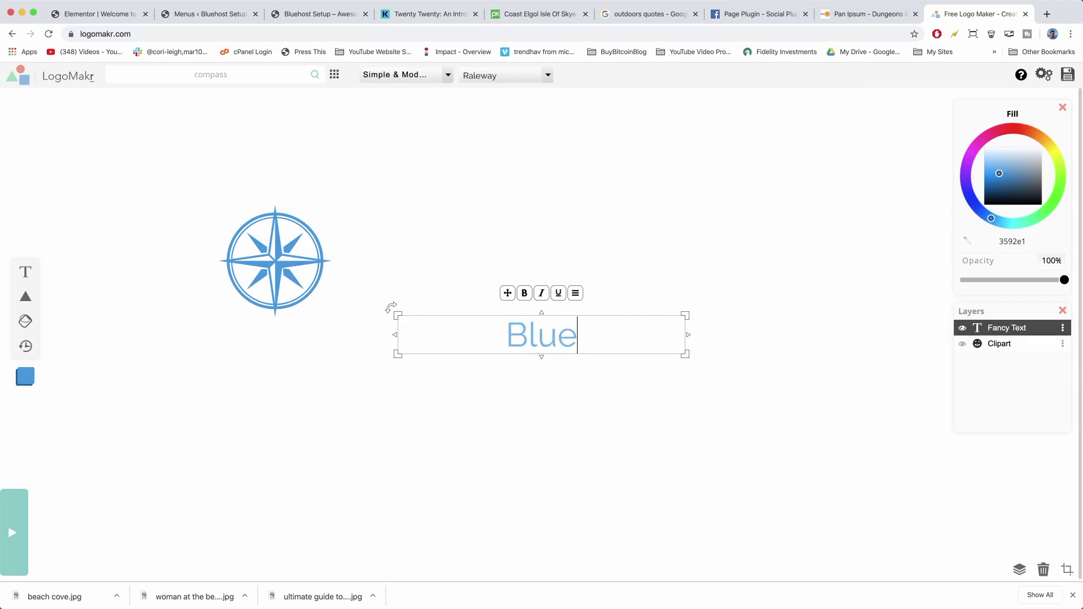
text(hostSetu)
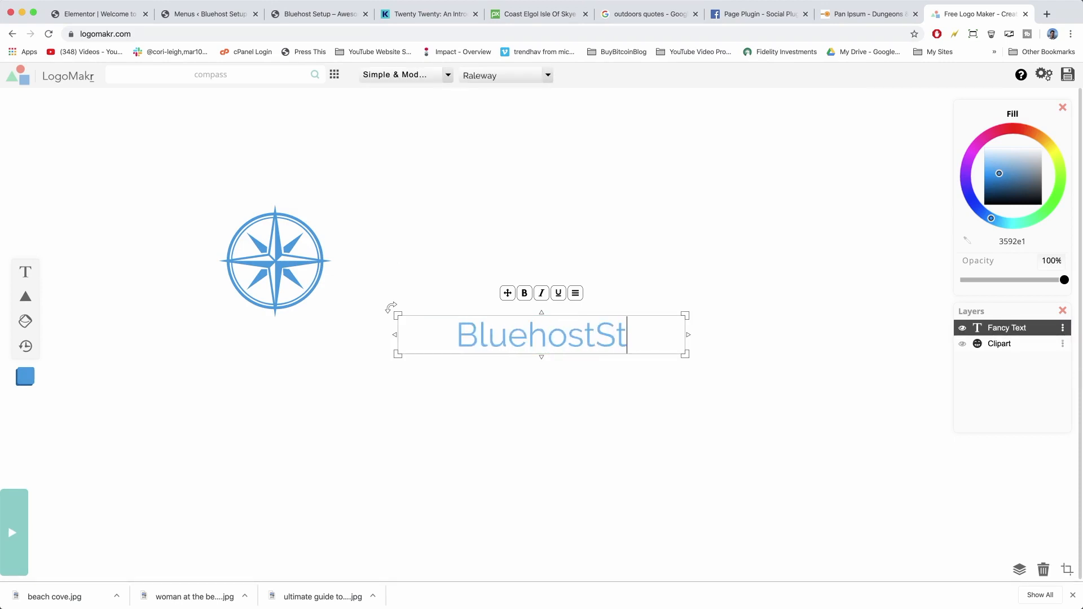
text(p.c)
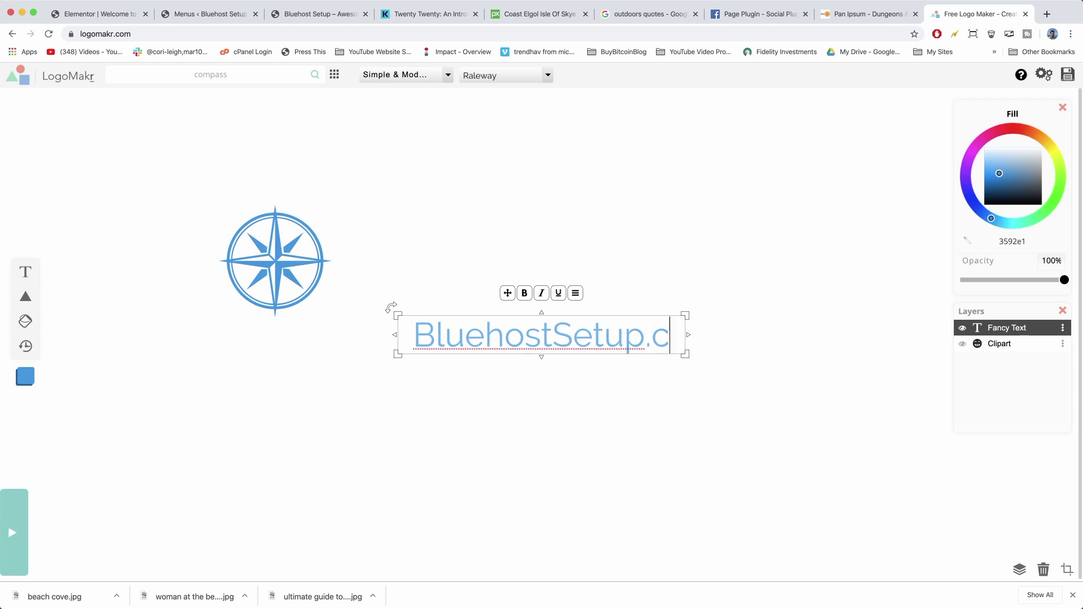
text(om)
click(486, 421)
click(573, 336)
drag(573, 336, 491, 242)
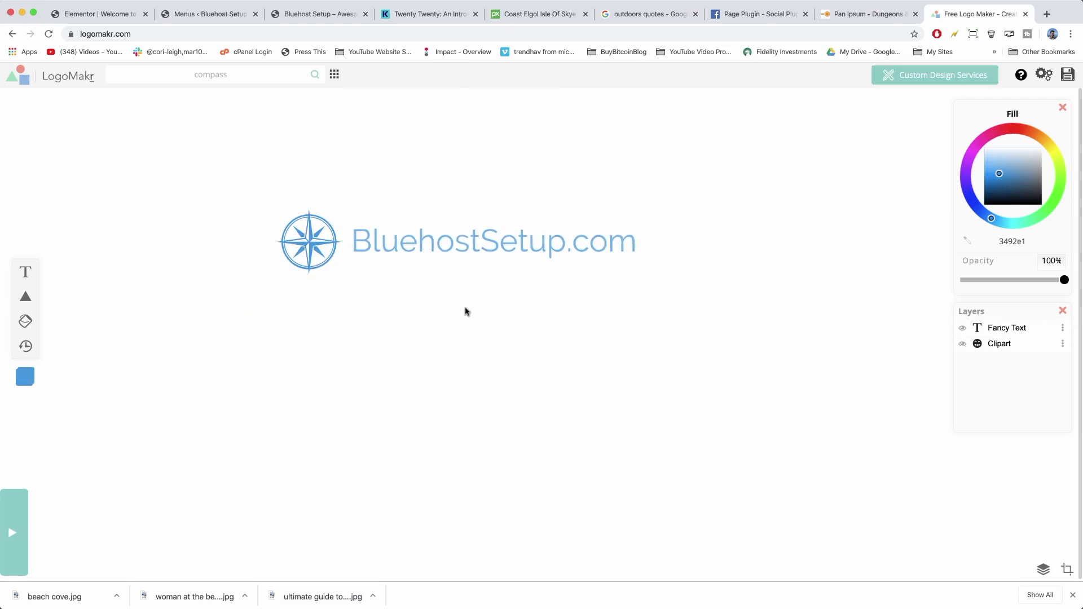
Set the BluehostSetup.com text to Designer Picks' Bubblegum Sans and move it closer to the compass.
click(551, 242)
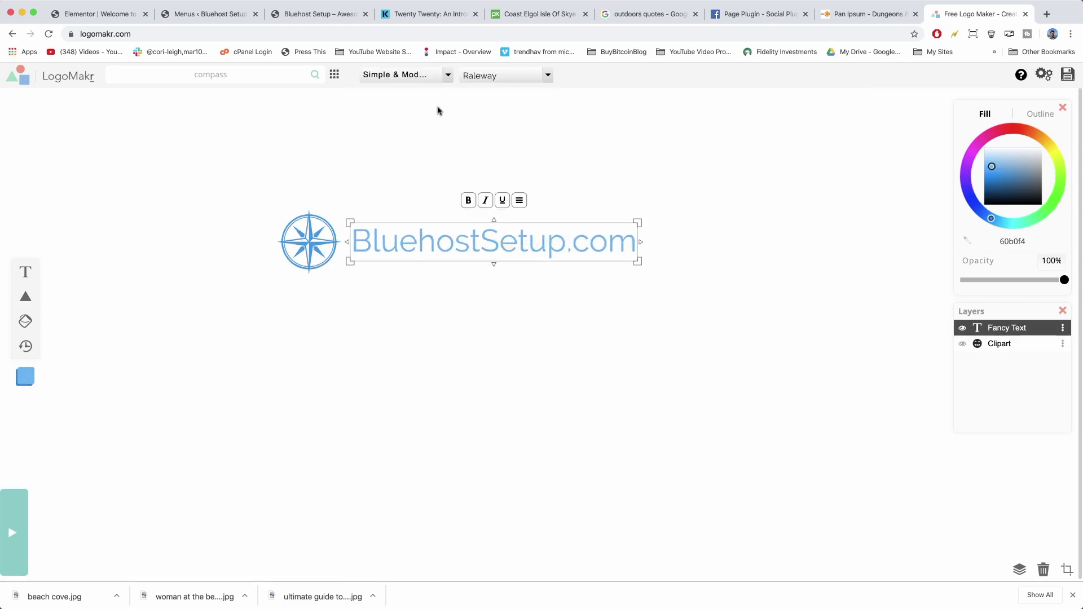
click(448, 74)
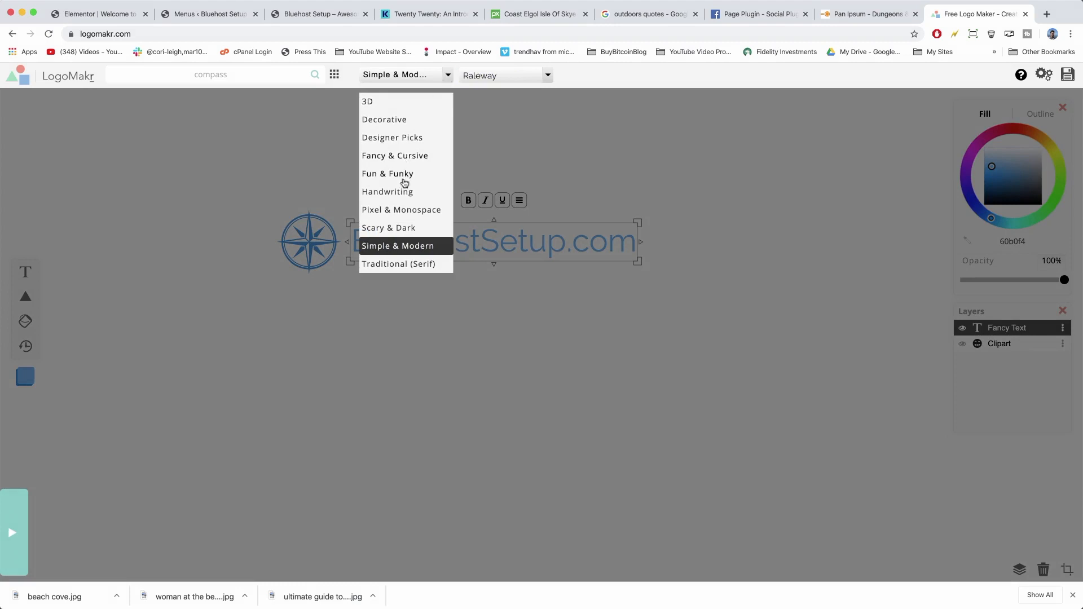
click(384, 138)
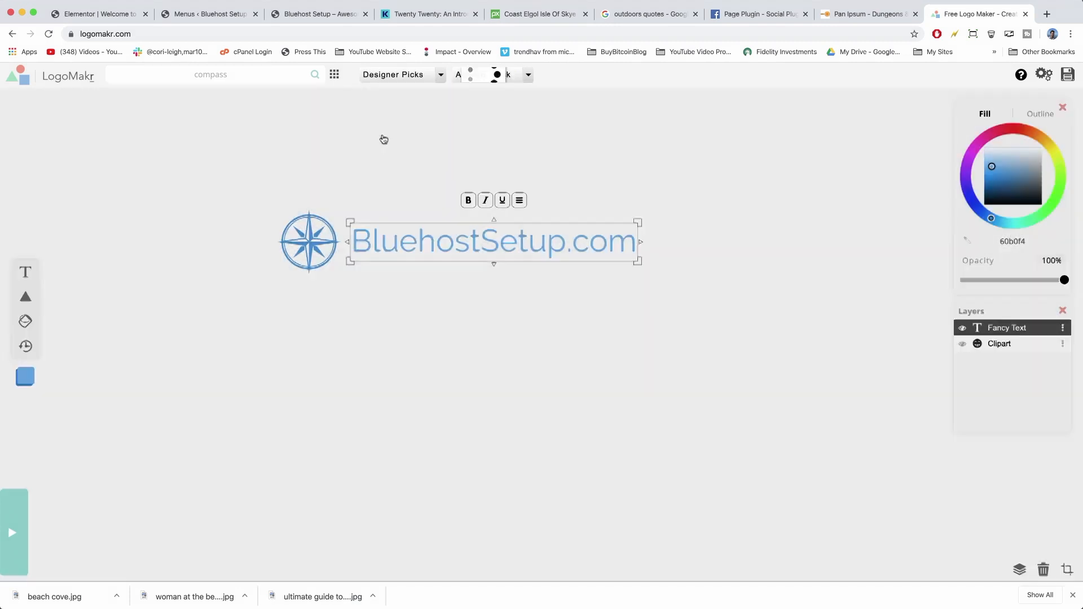
click(528, 75)
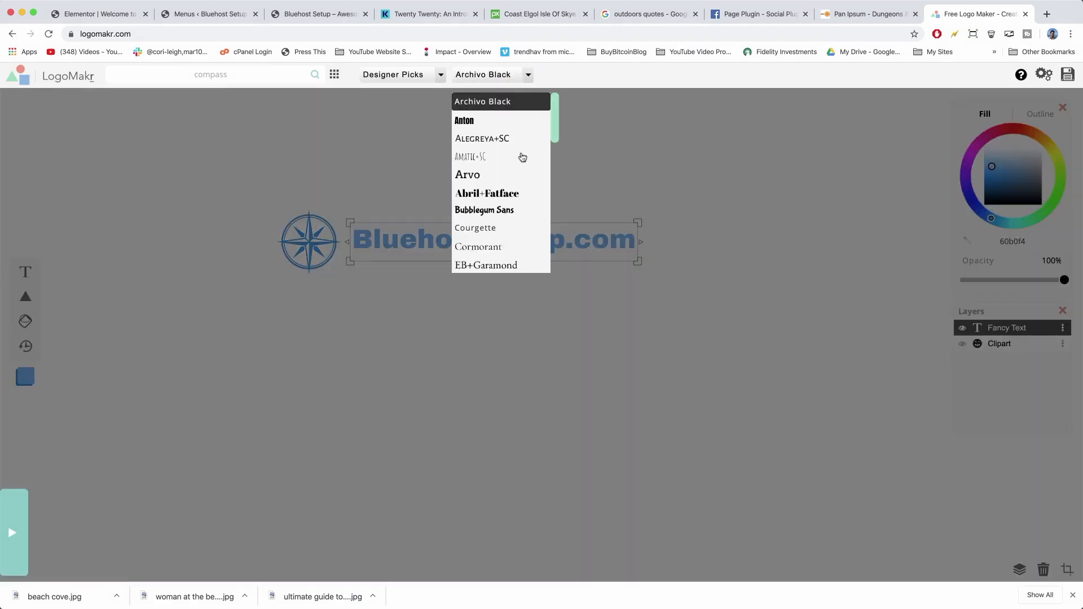
scroll(523, 157, down, 3)
click(491, 148)
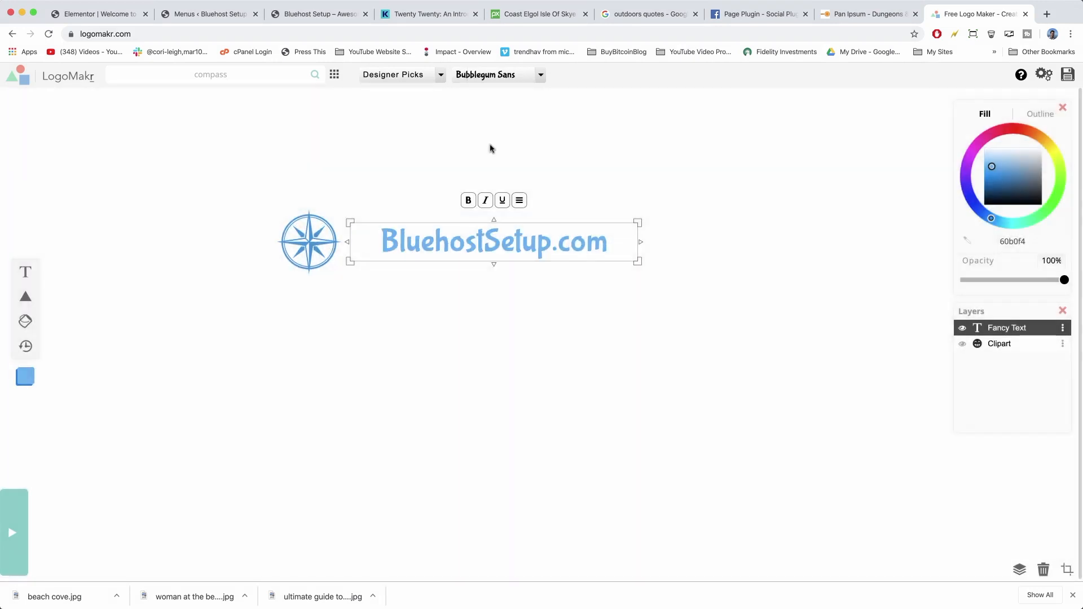
drag(528, 242, 453, 252)
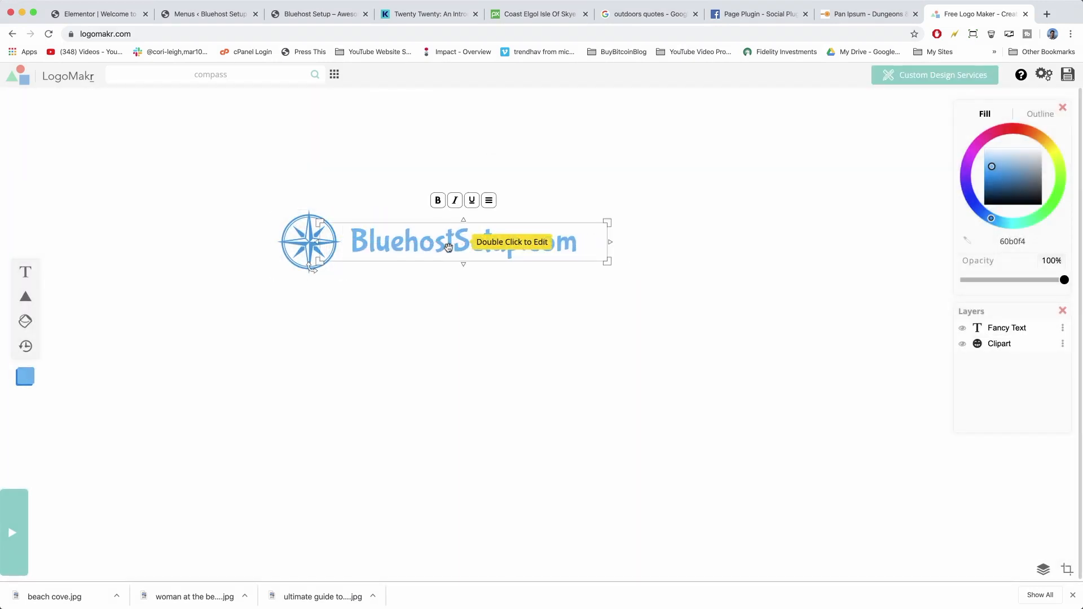
Paint the compass's upper-left spoke purple (c200ff) with the Paintbucket.
click(307, 231)
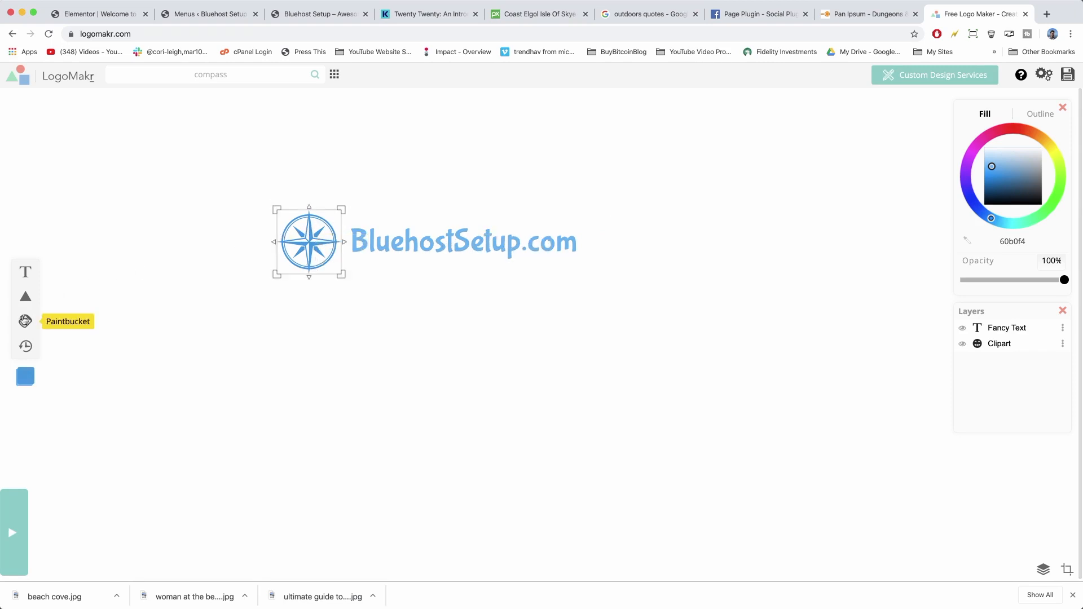
click(24, 323)
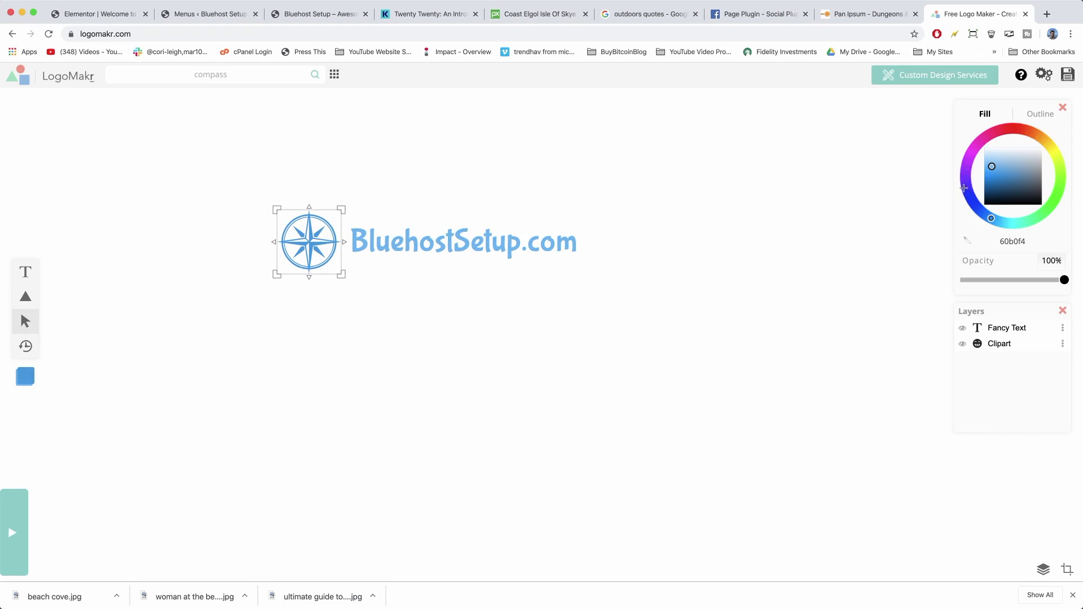
click(967, 163)
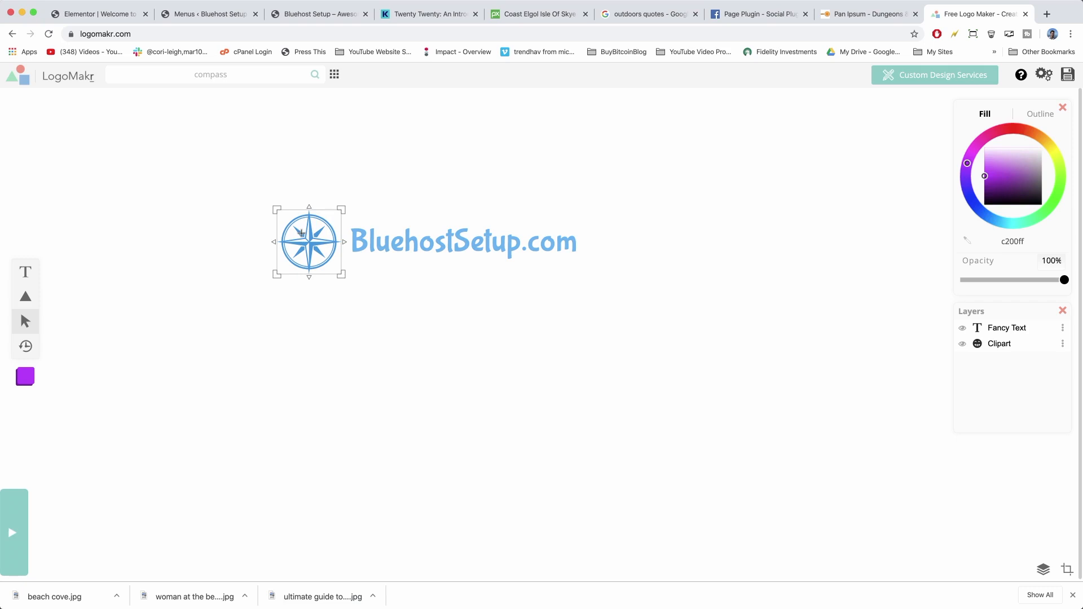
click(302, 233)
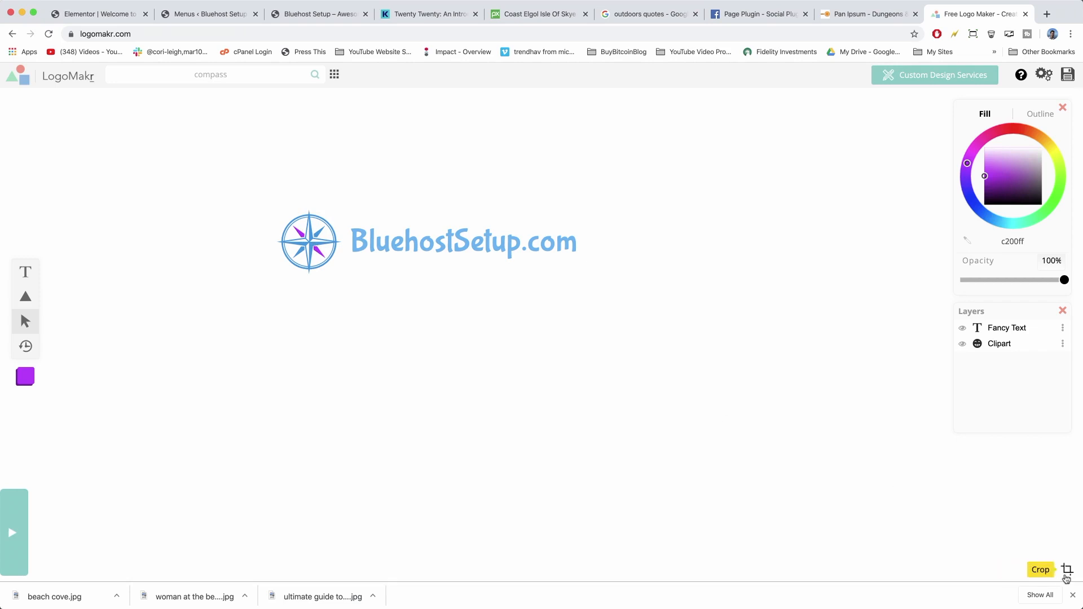
Crop the logo canvas, pulling the right edge in toward the text.
click(1068, 570)
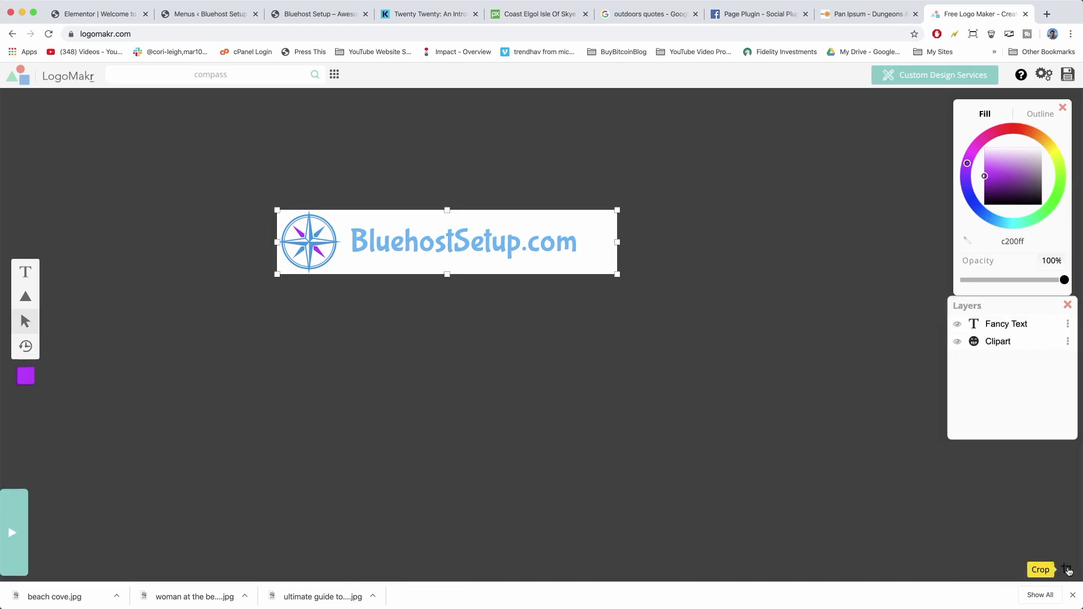
drag(617, 242, 589, 241)
click(642, 270)
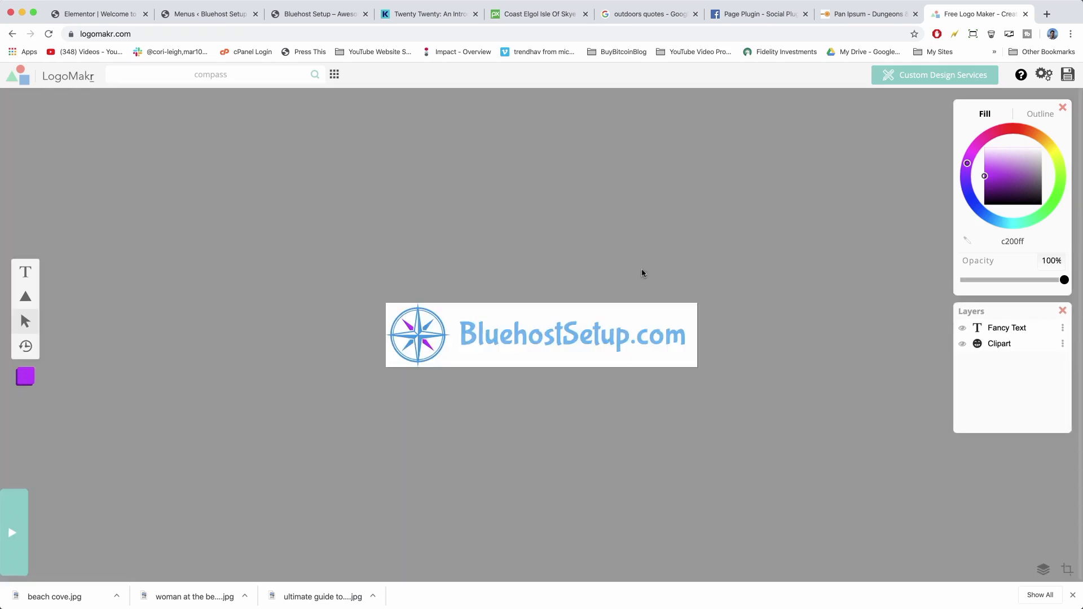
Download the low-resolution logo as PNG 'bluehostsetuplogo v1' and return to the blog tab.
click(1069, 76)
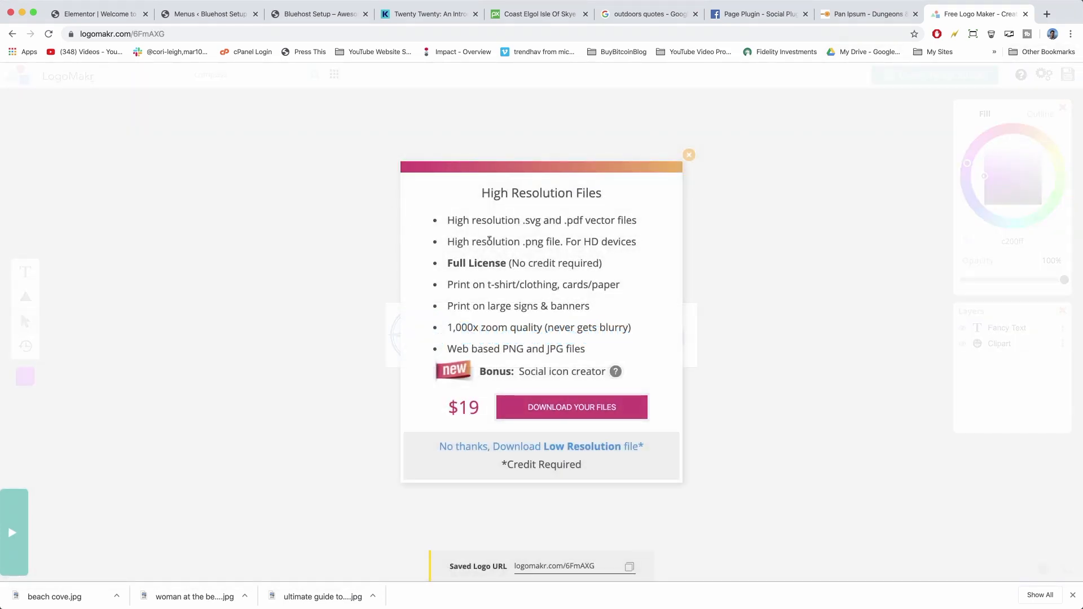
click(539, 448)
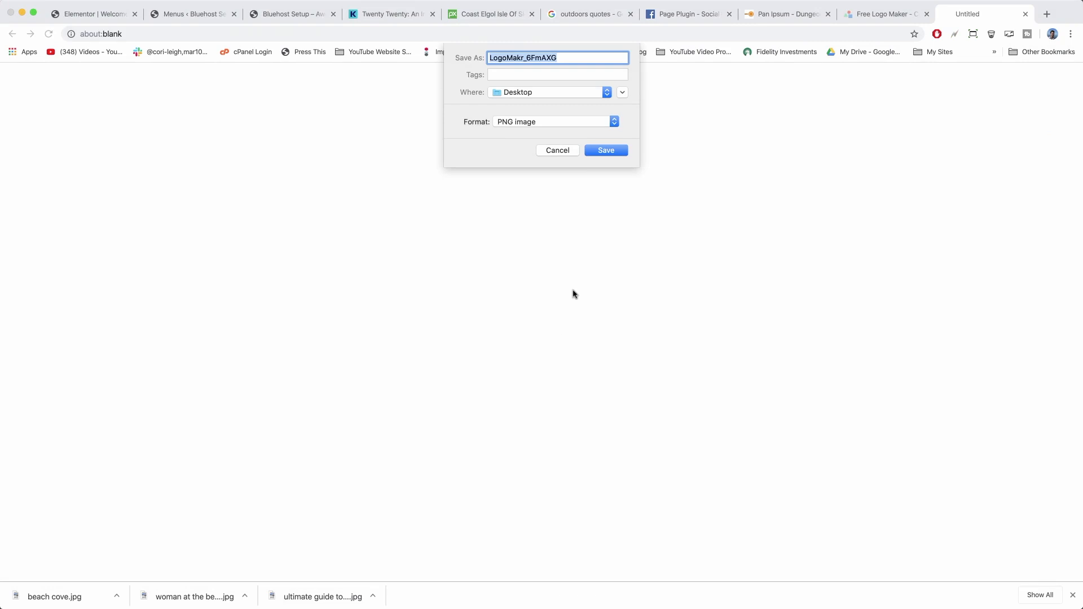
text(bluehostsetuplogo v1)
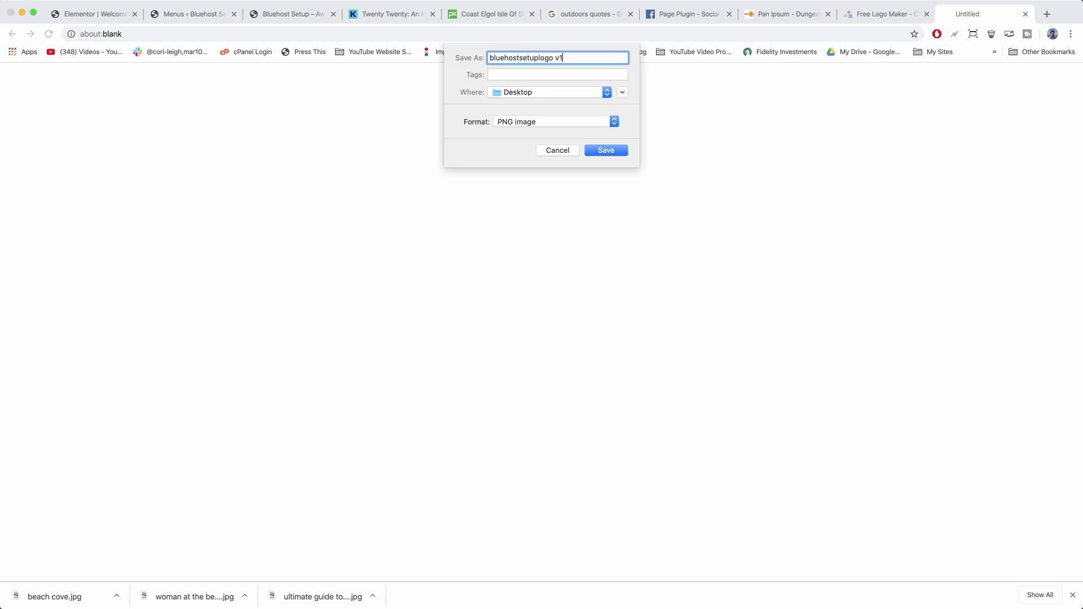
key(Return)
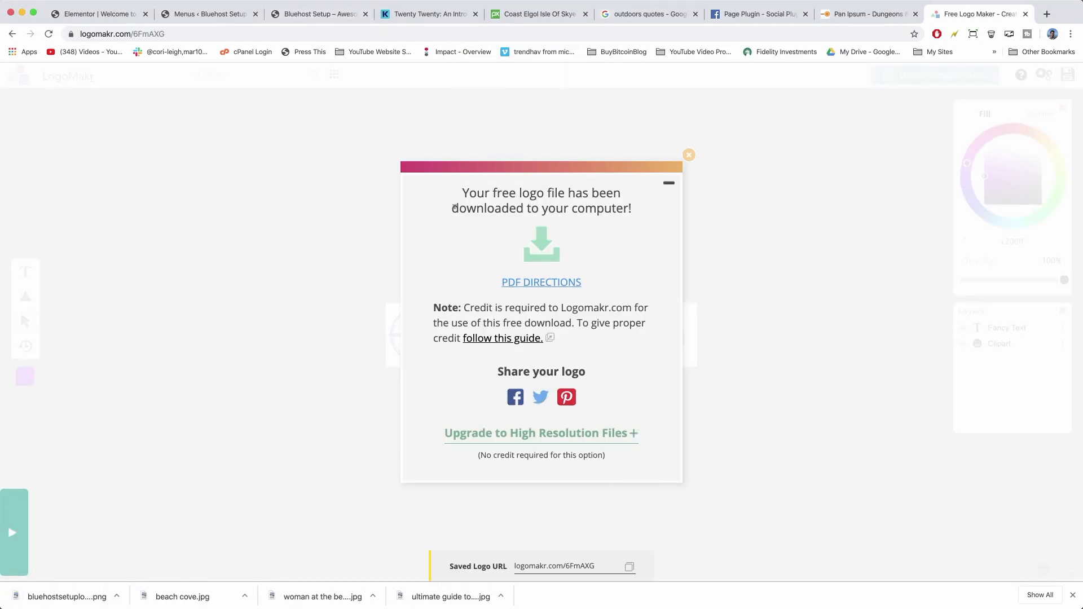
click(321, 15)
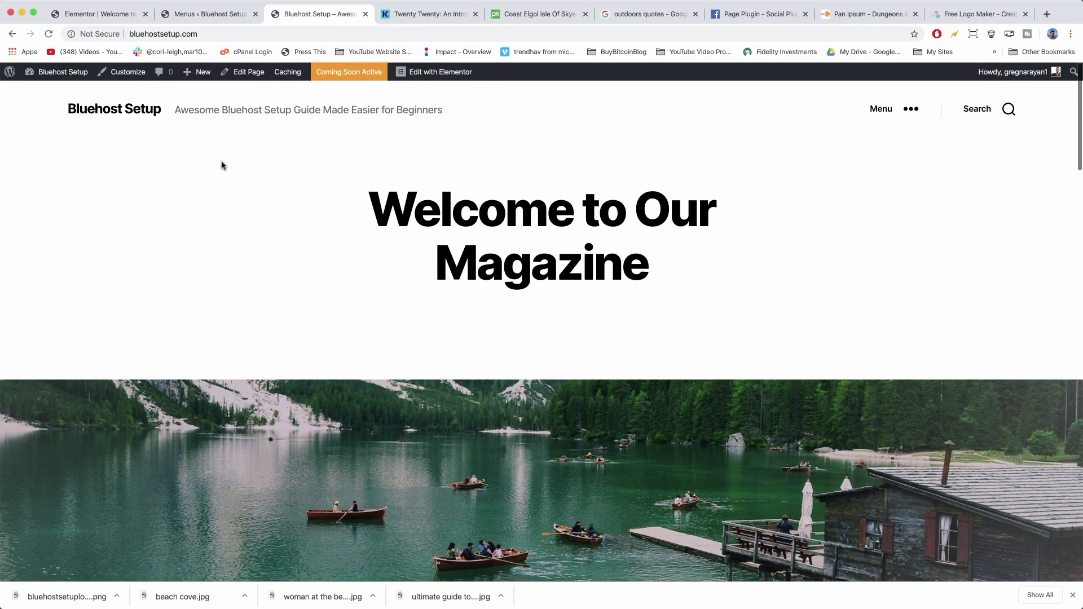
In Customizer Site Identity, set title 'Site Title' and tagline 'WordPress Twenty-Twenty Theme Demo'.
click(127, 74)
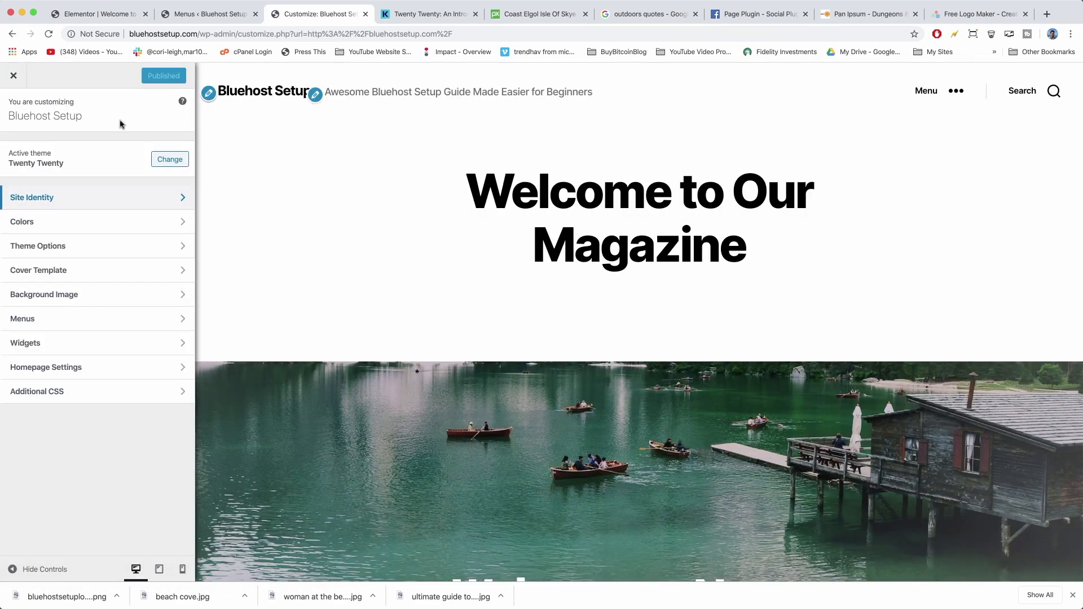
click(175, 200)
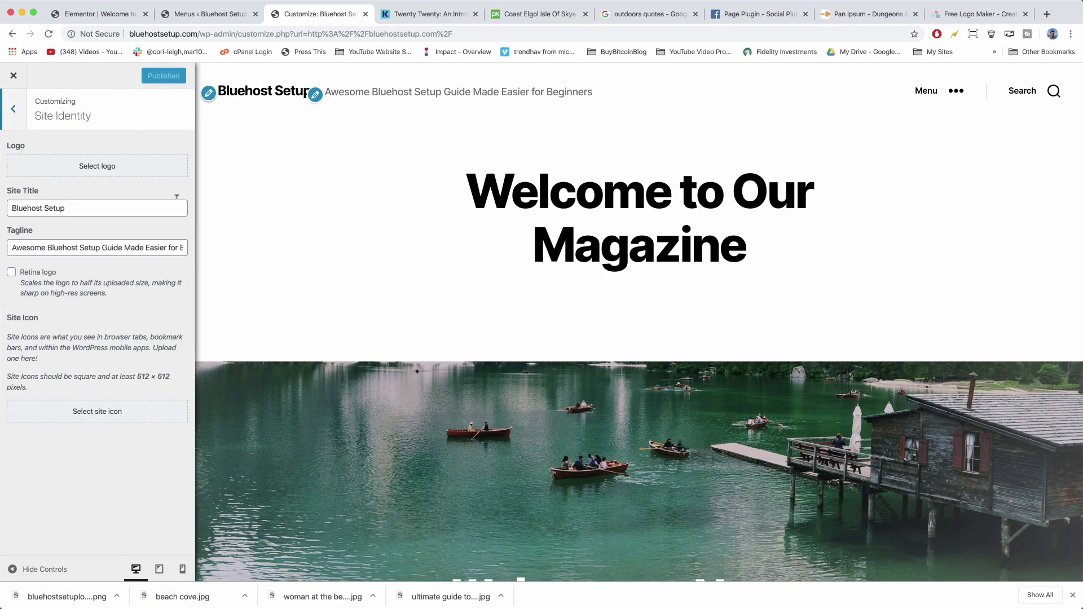
triple_click(75, 203)
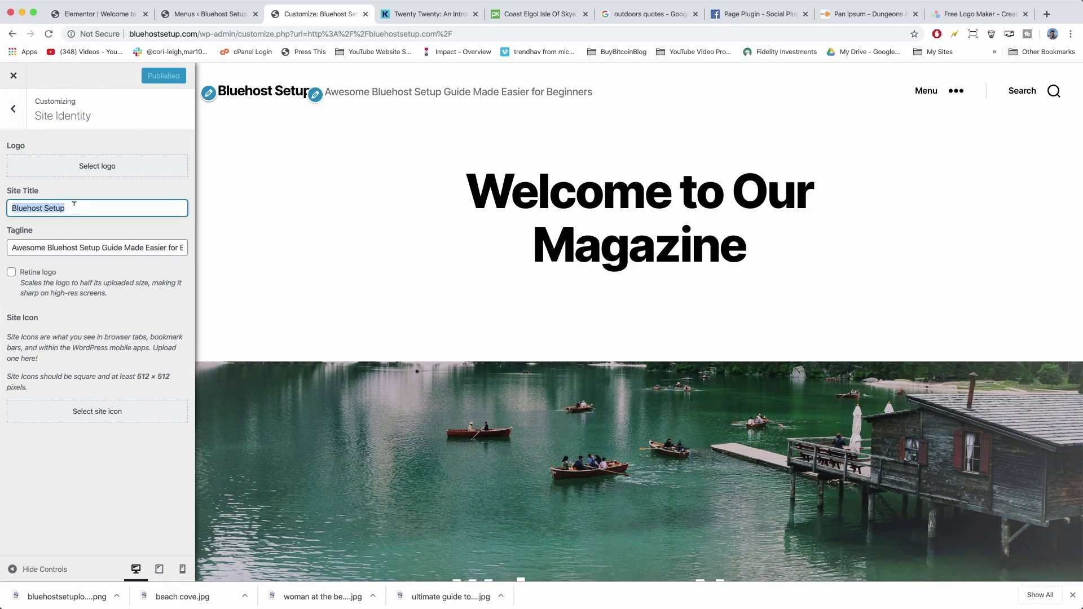
text(Site Title)
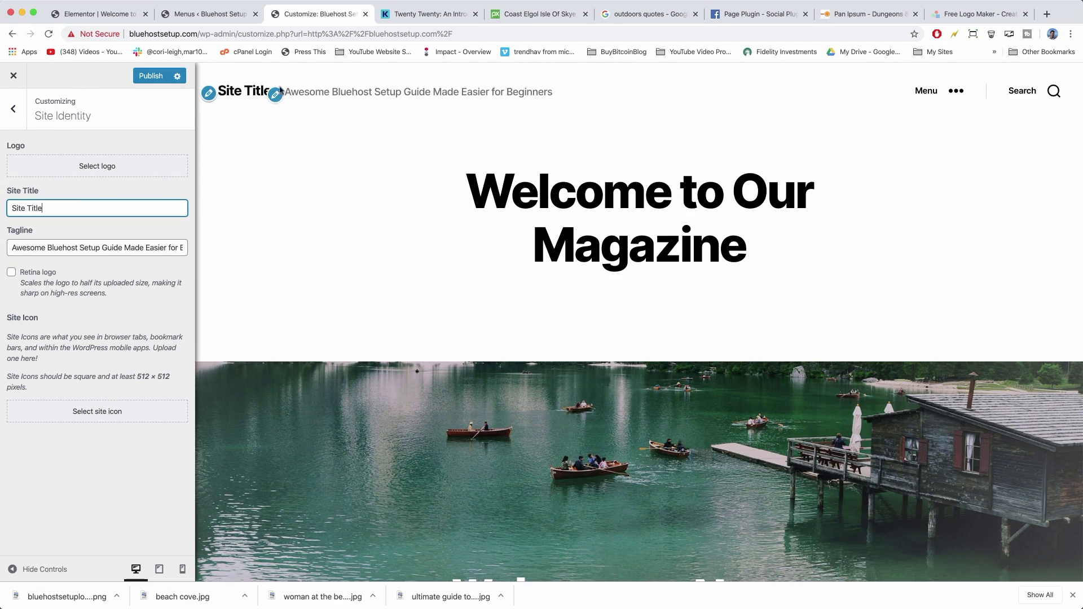
triple_click(56, 248)
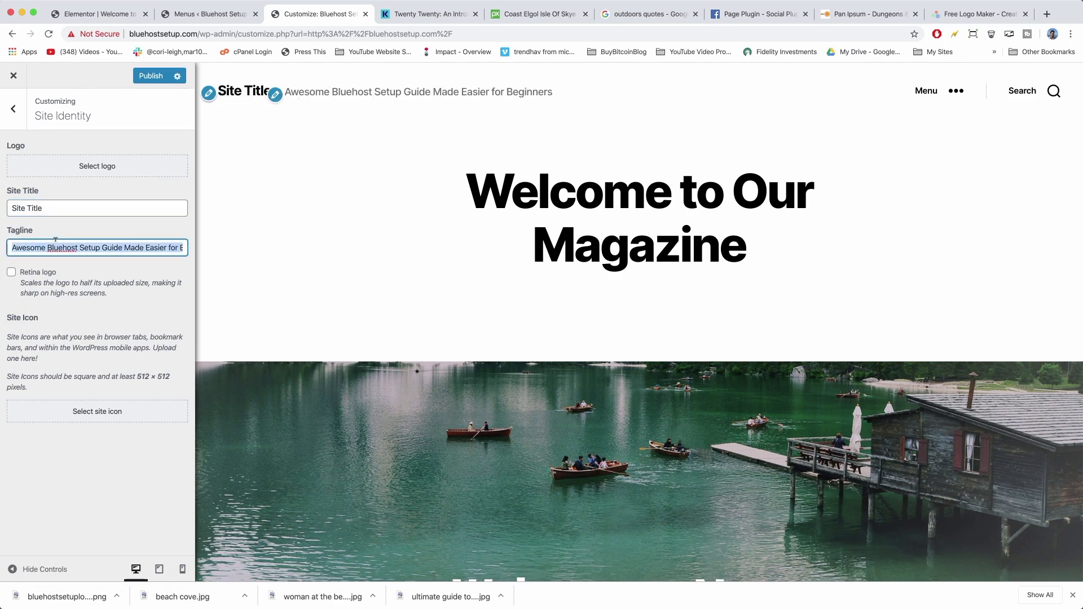
key(BackSpace)
text(WordPress Twenty-Twenty Theme Demo)
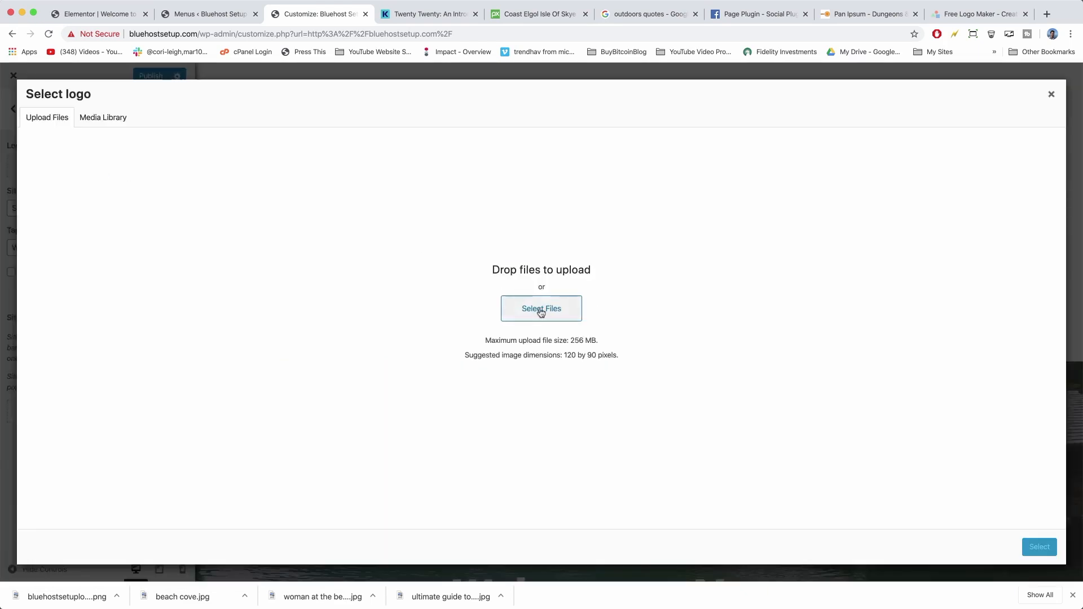
Upload bluehostsetuplogo v1.png and set it as the site logo without cropping.
click(541, 309)
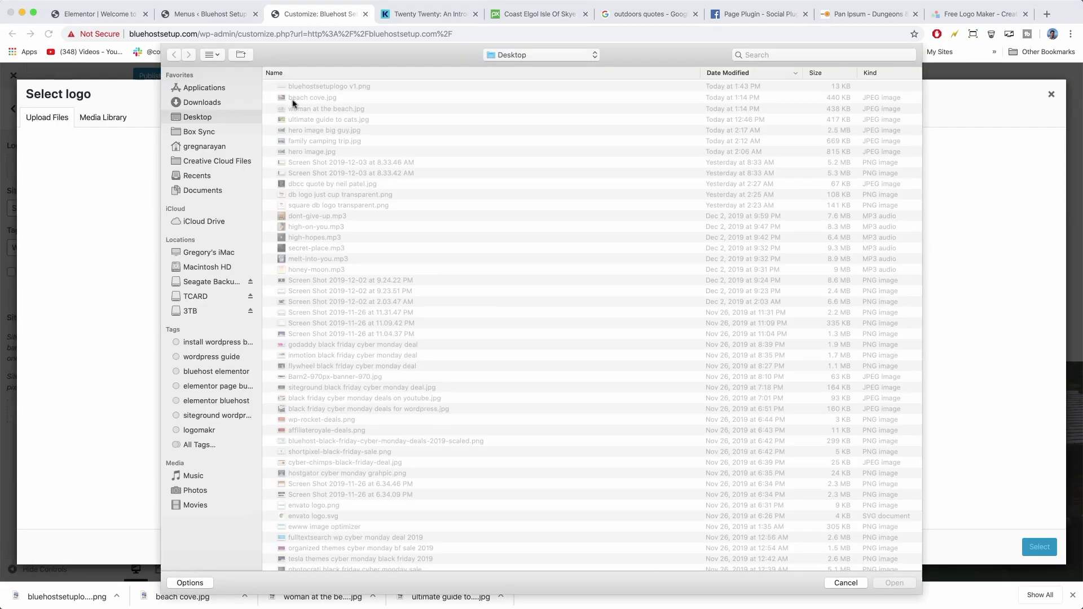
double_click(341, 85)
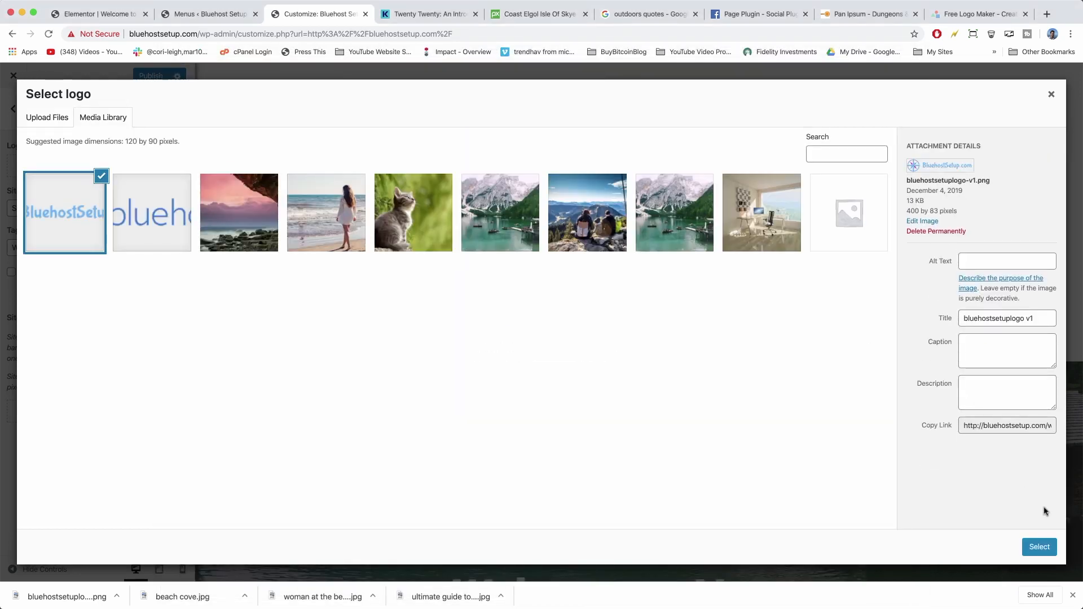
click(1040, 548)
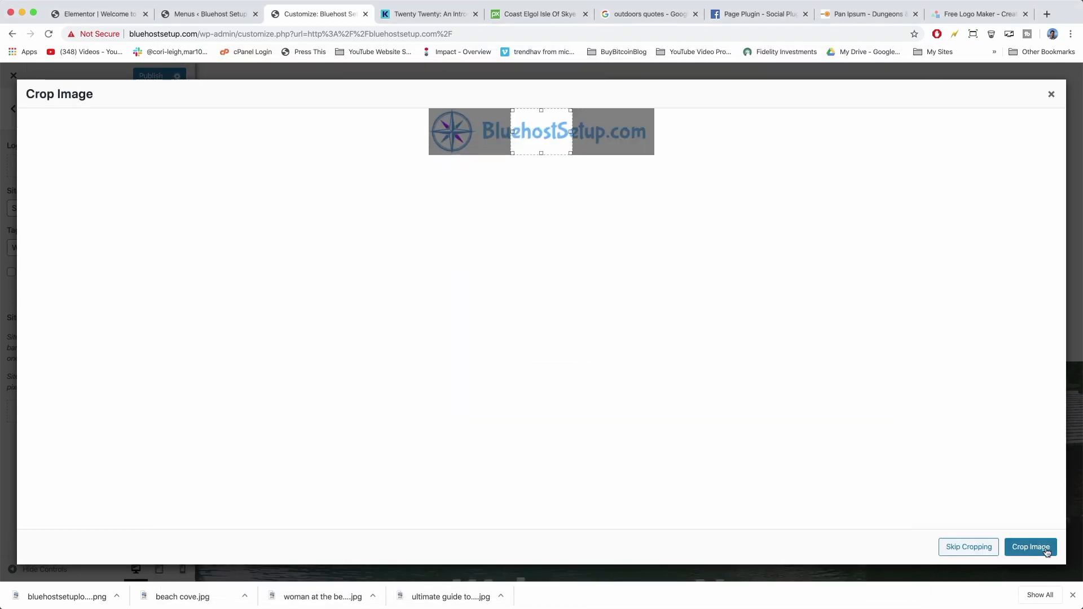
click(969, 548)
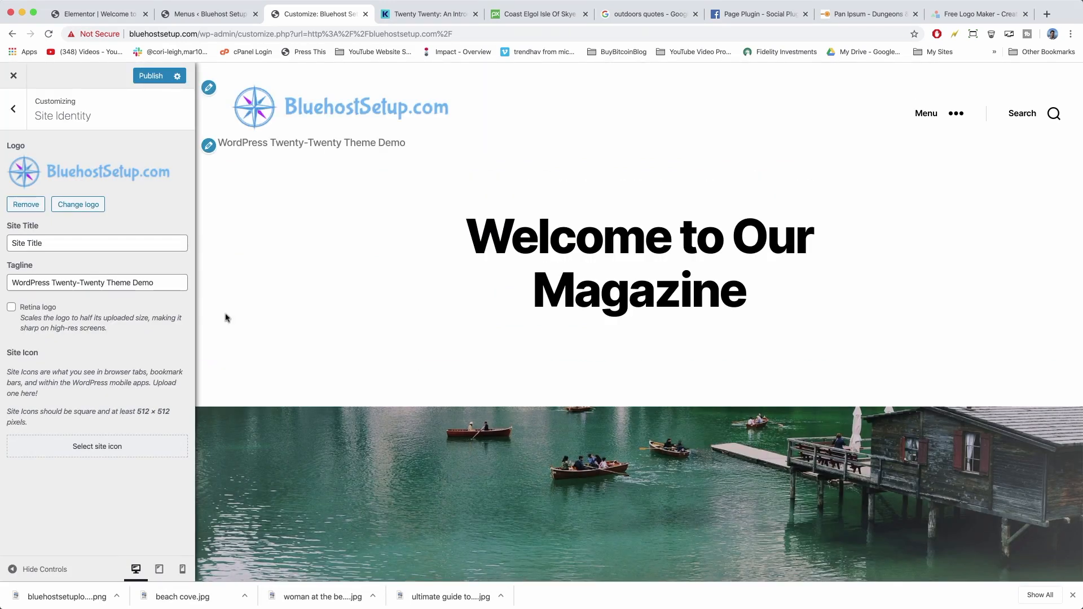
Publish the new logo, check it on the live homepage, then return to the Customizer.
click(151, 77)
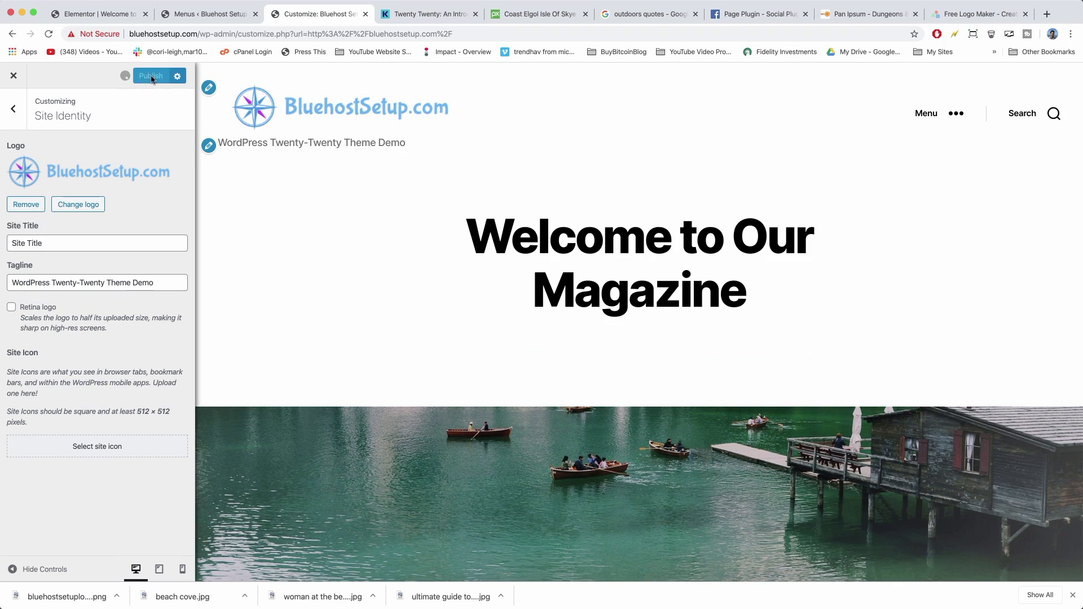
click(15, 83)
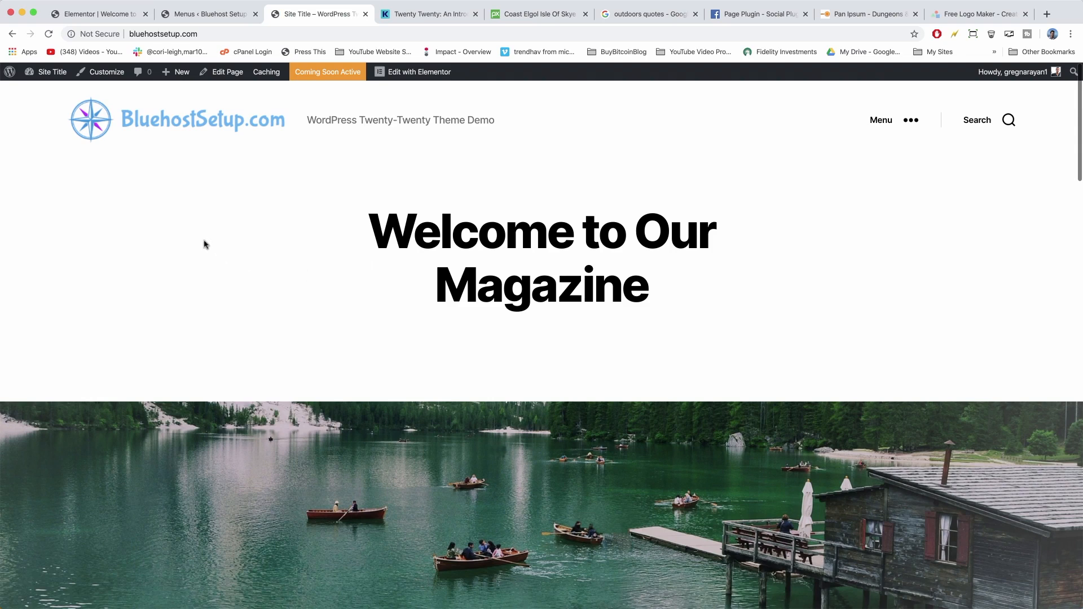
click(101, 72)
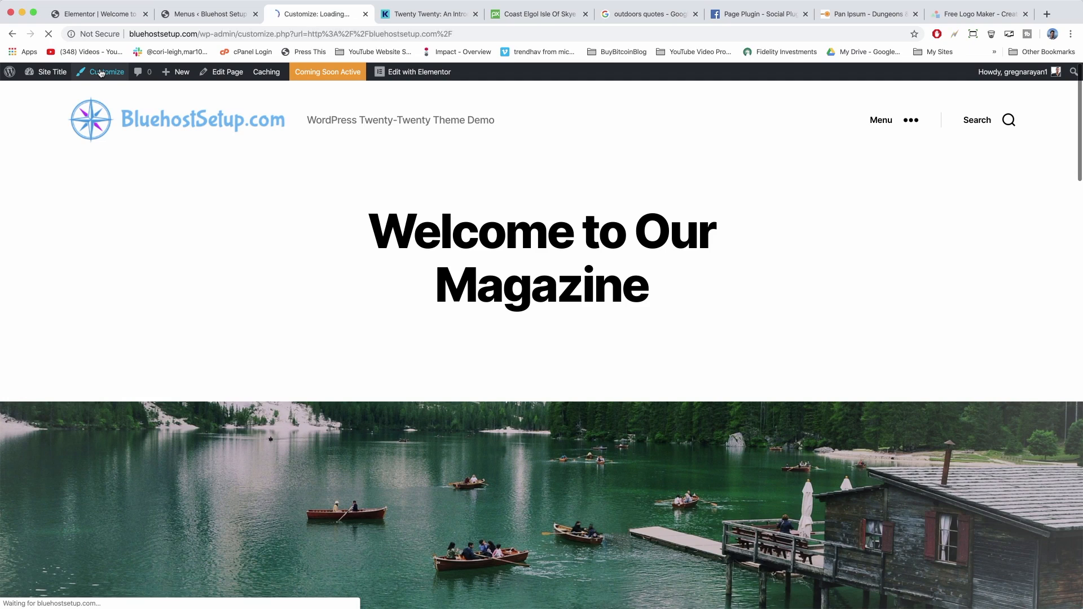
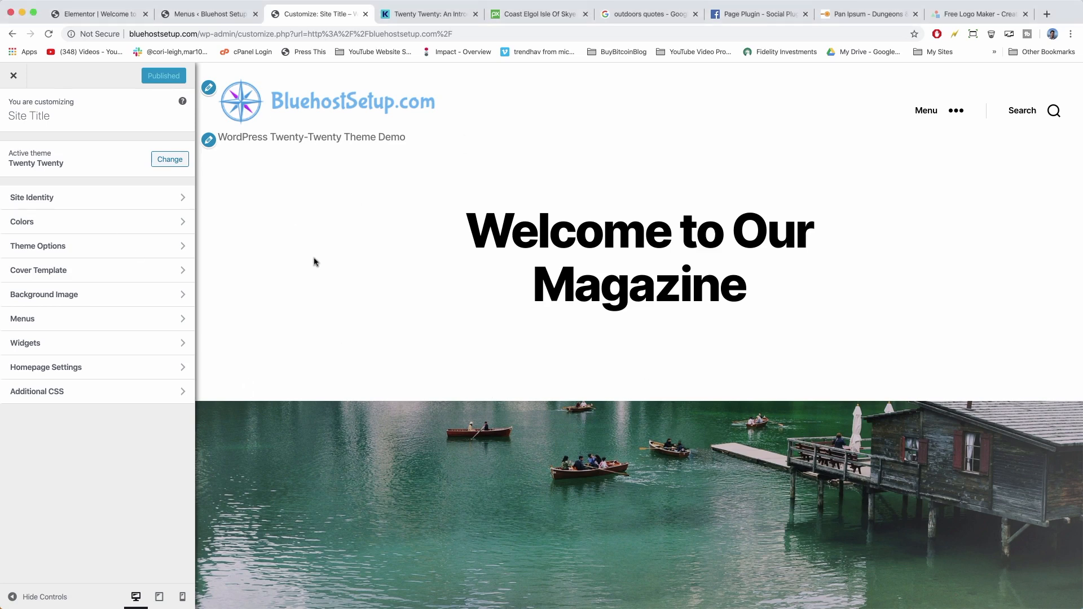
In Site Identity, enable Retina logo so the header logo shows at half size.
click(155, 202)
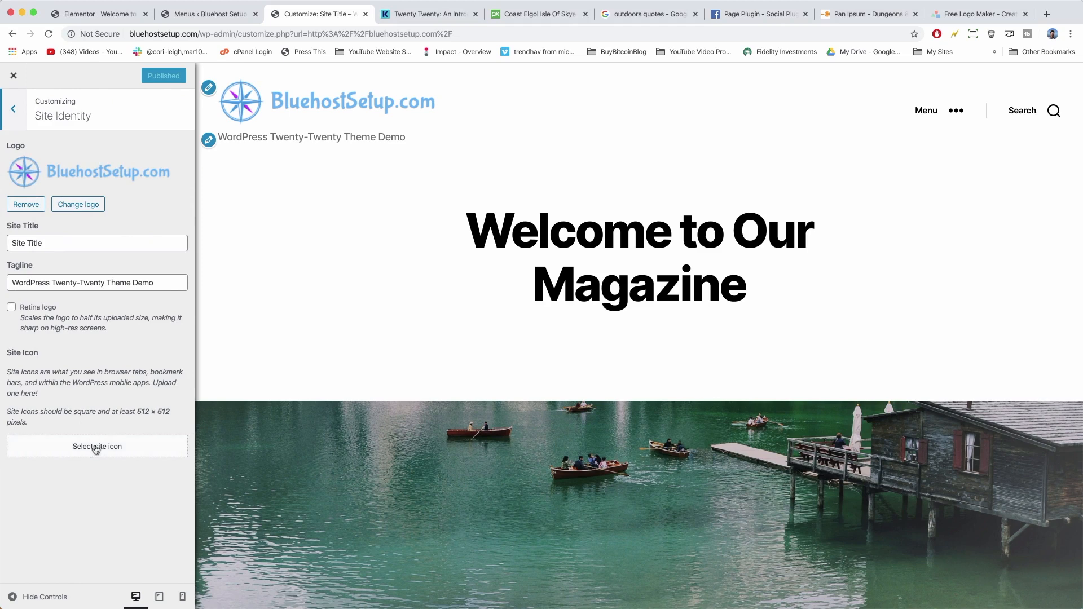
click(12, 307)
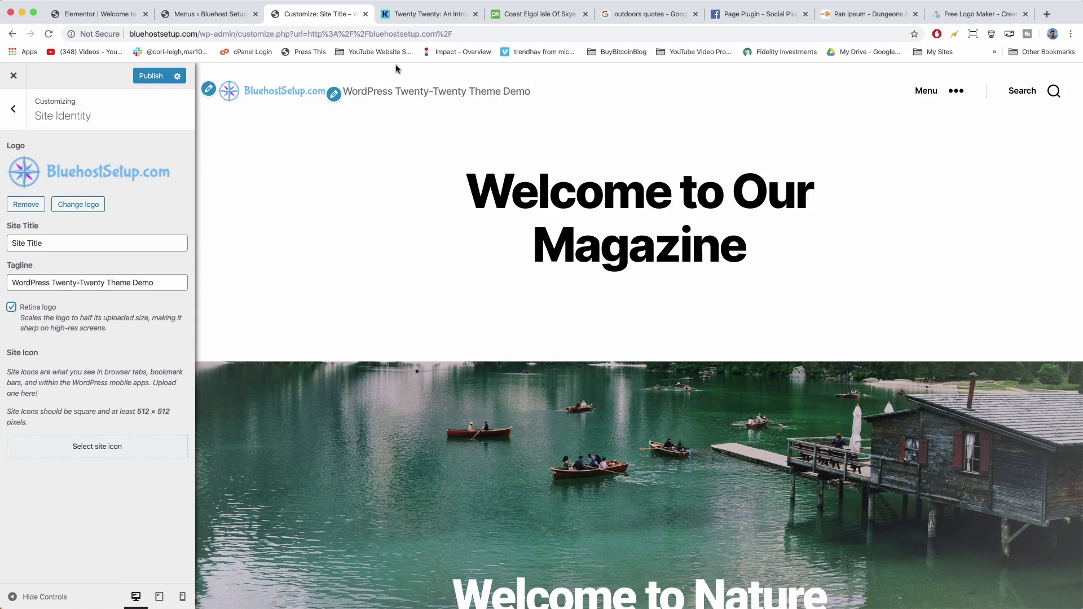
click(1046, 16)
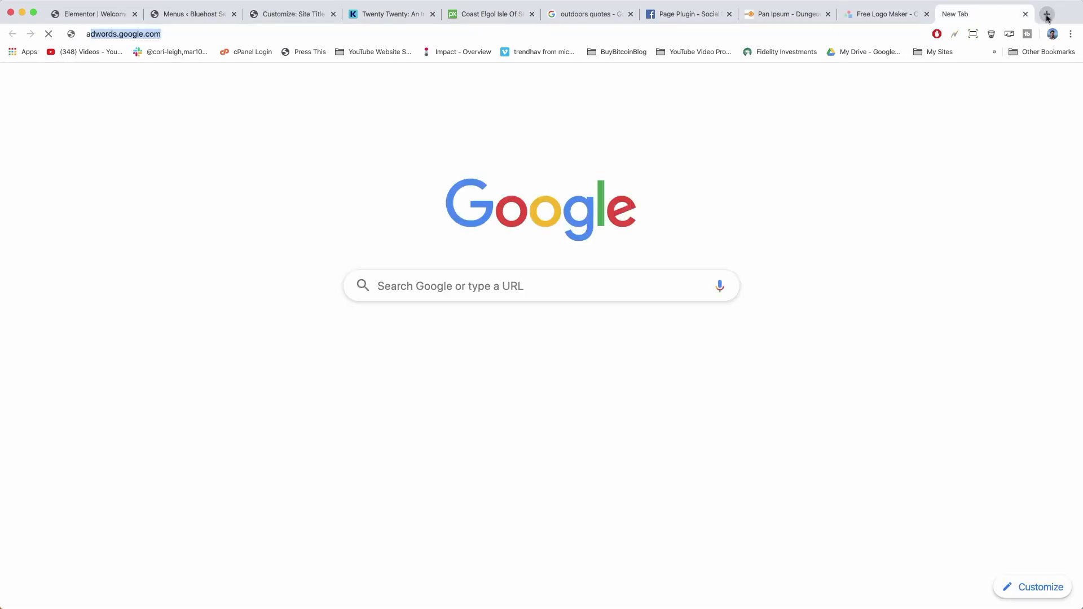
text(apple.)
key(Return)
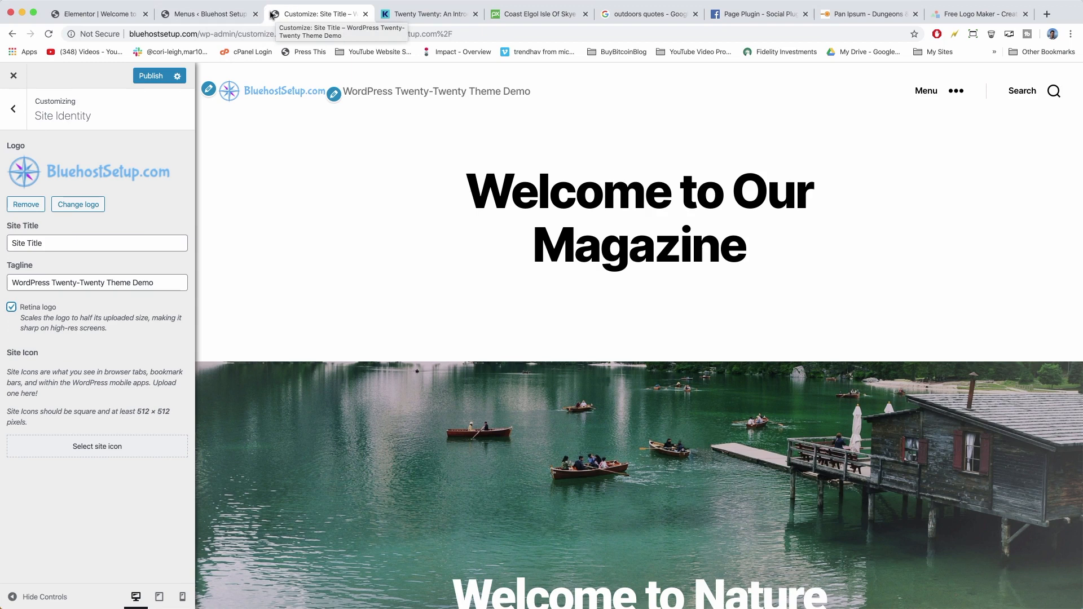
In LogoMakr, crop the logo so only the compass remains, without the text.
click(965, 15)
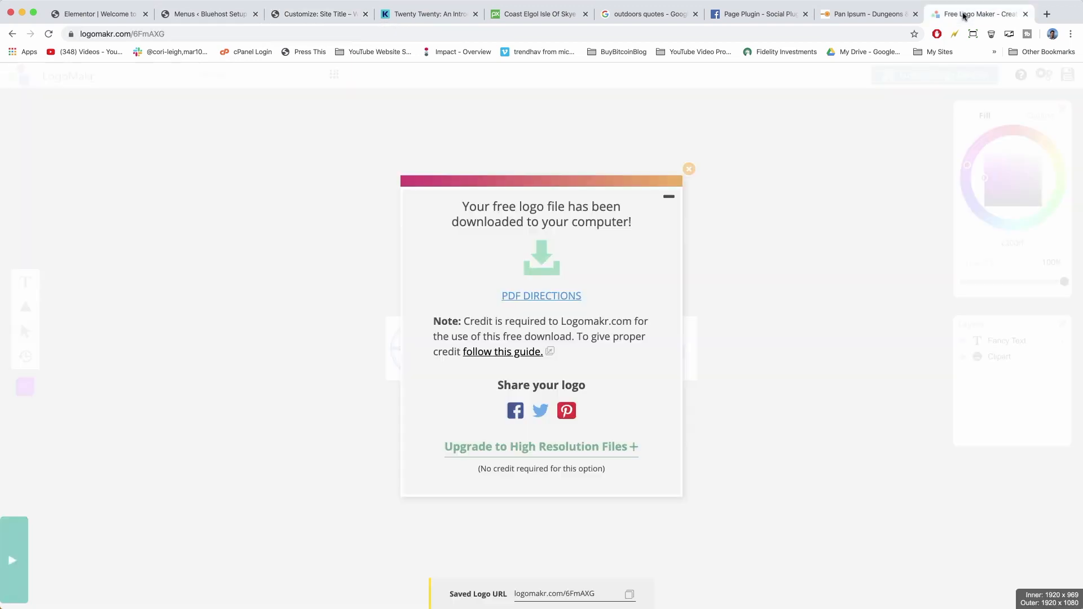
click(692, 171)
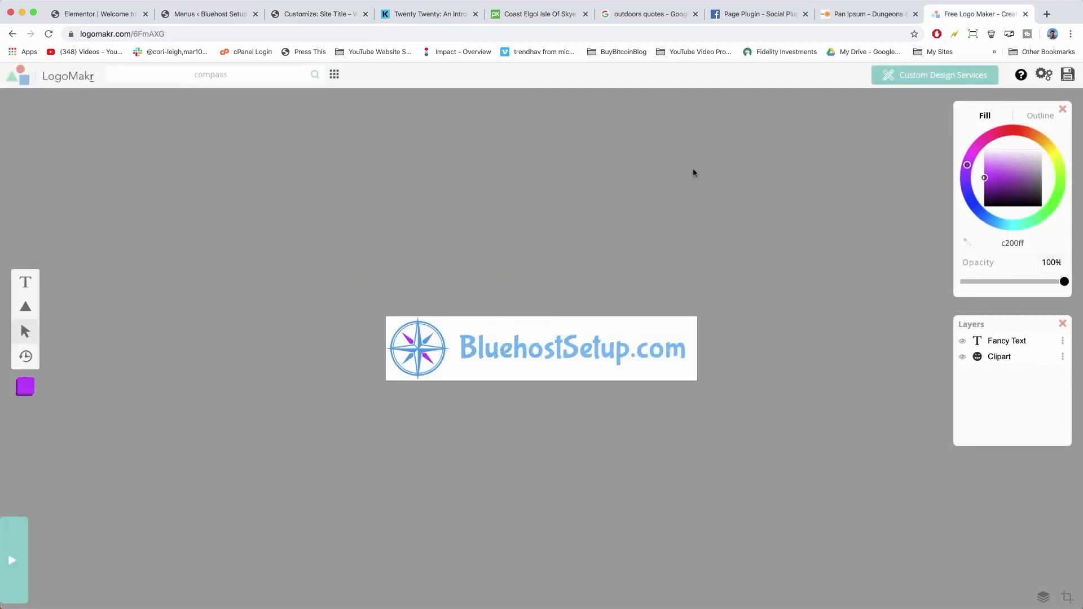
click(1068, 594)
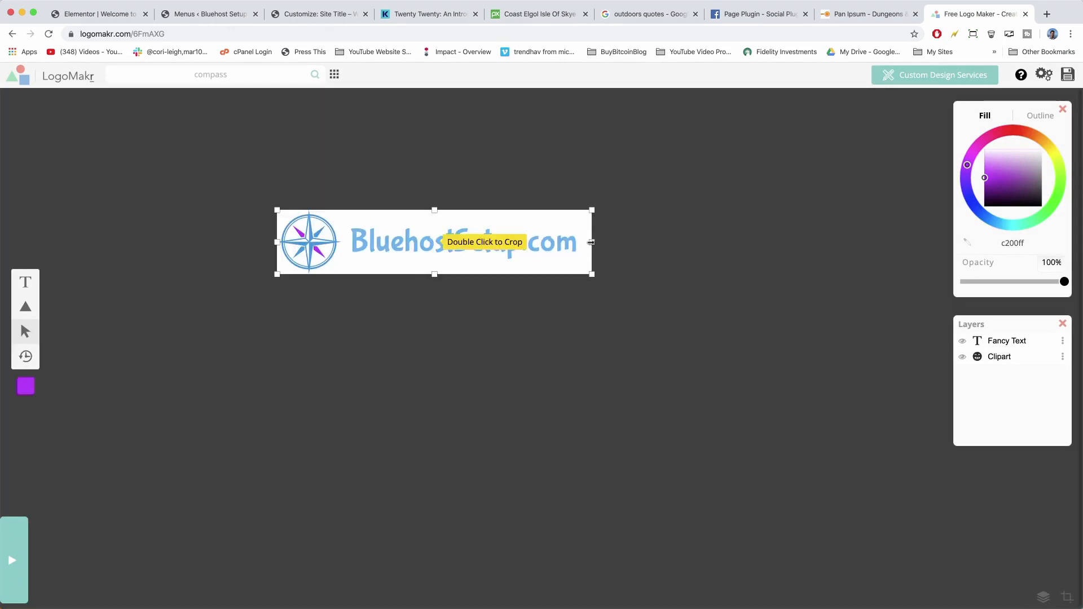
drag(590, 242, 341, 239)
key(Return)
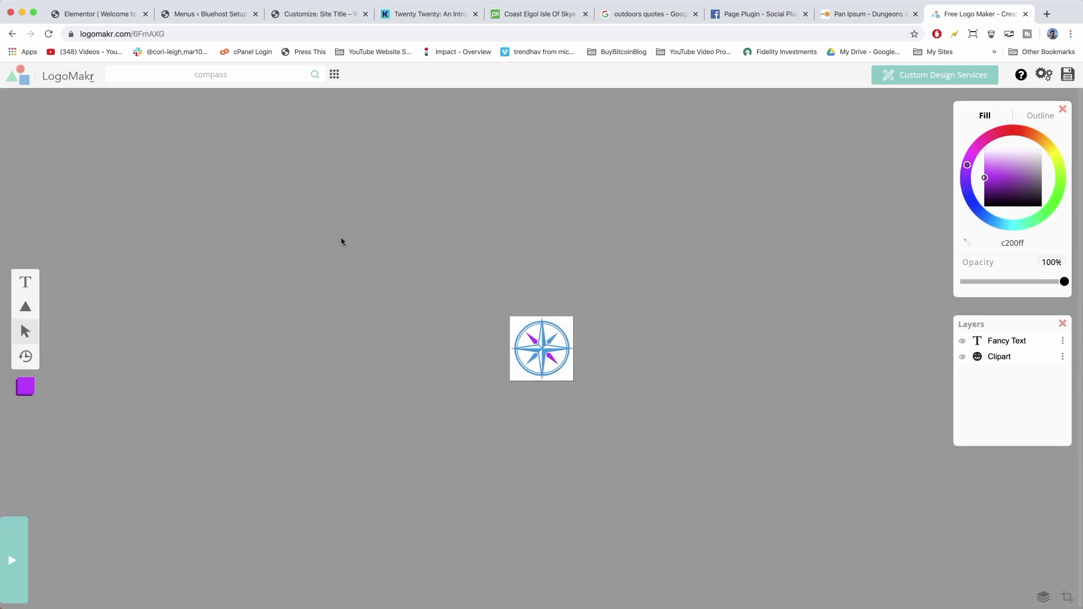
Save the cropped logo and download the low-resolution file as favicon.png.
click(1068, 75)
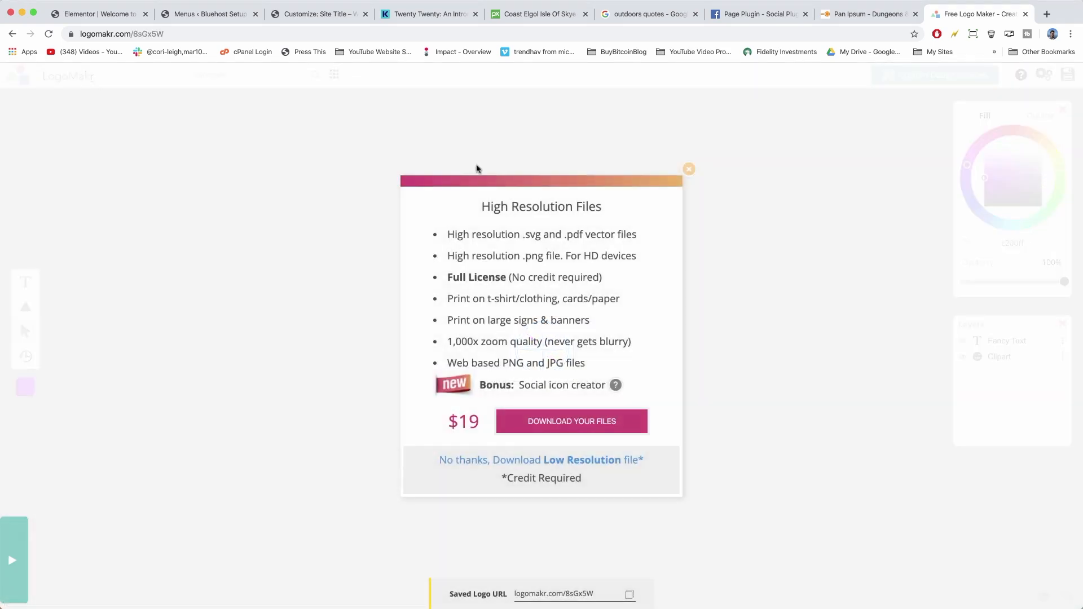
click(542, 462)
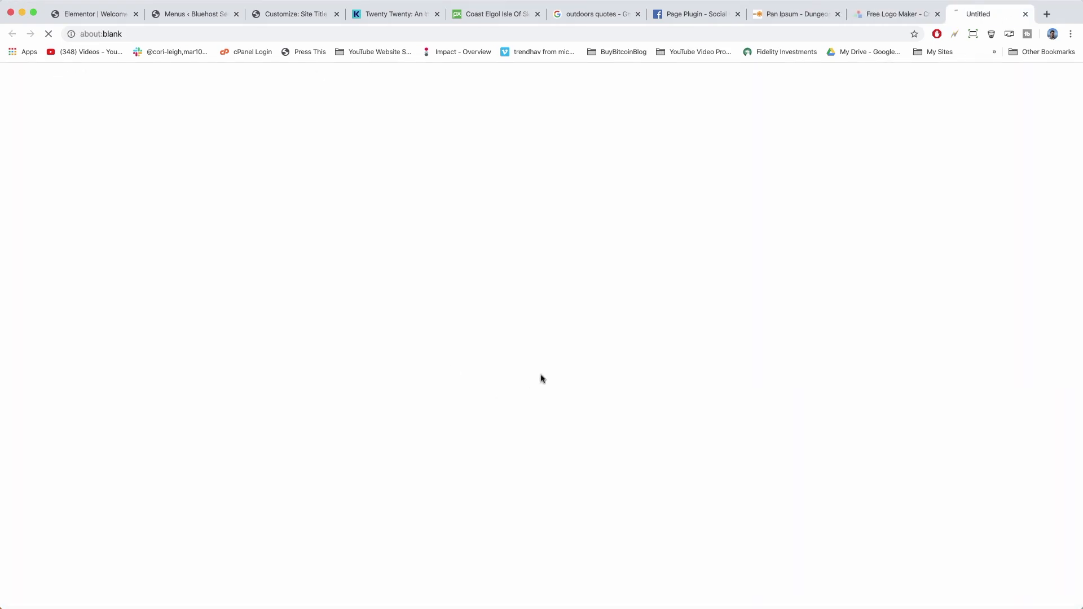
text(favicon)
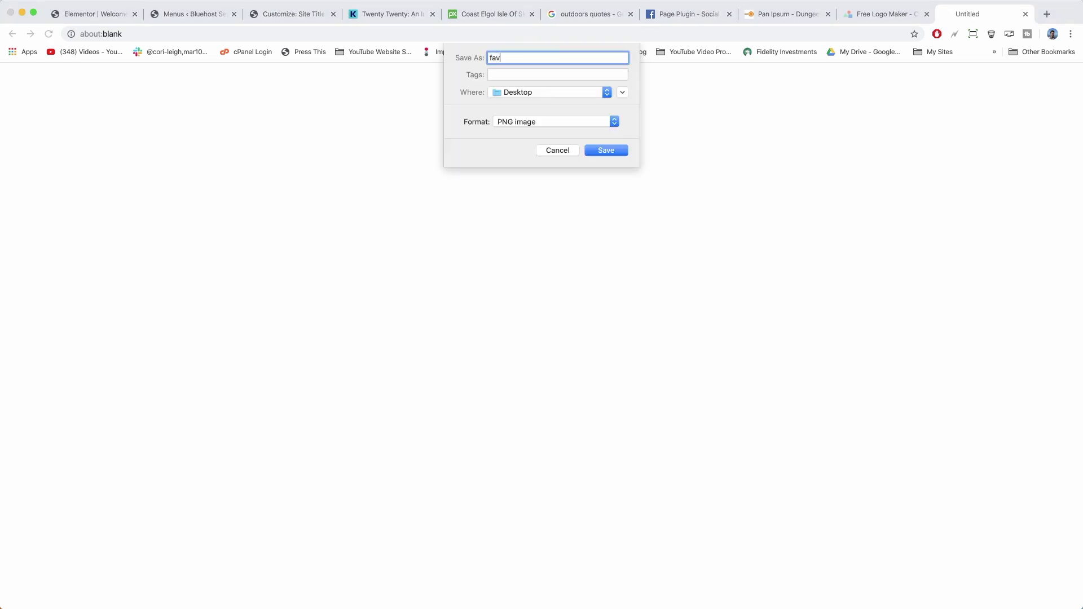
click(607, 150)
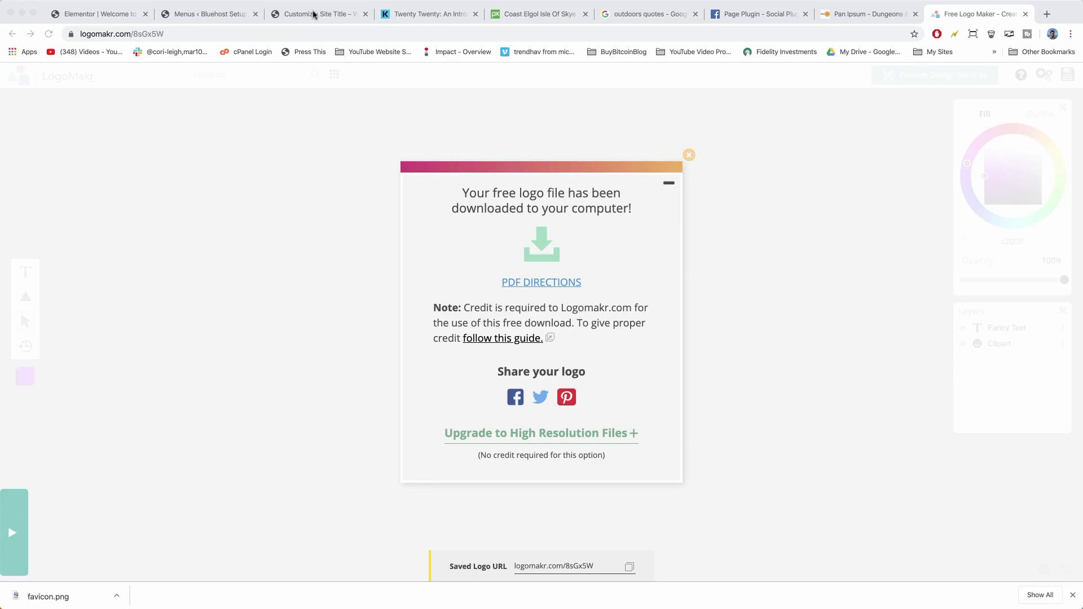
click(314, 14)
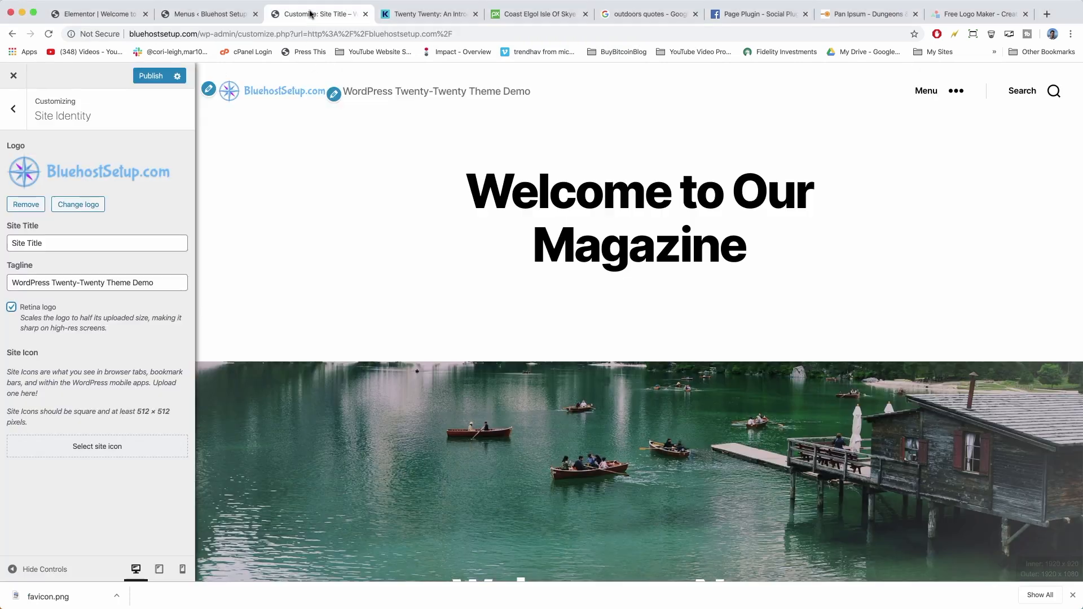
Upload favicon.png, set it as the Site Icon without cropping, and publish.
click(101, 447)
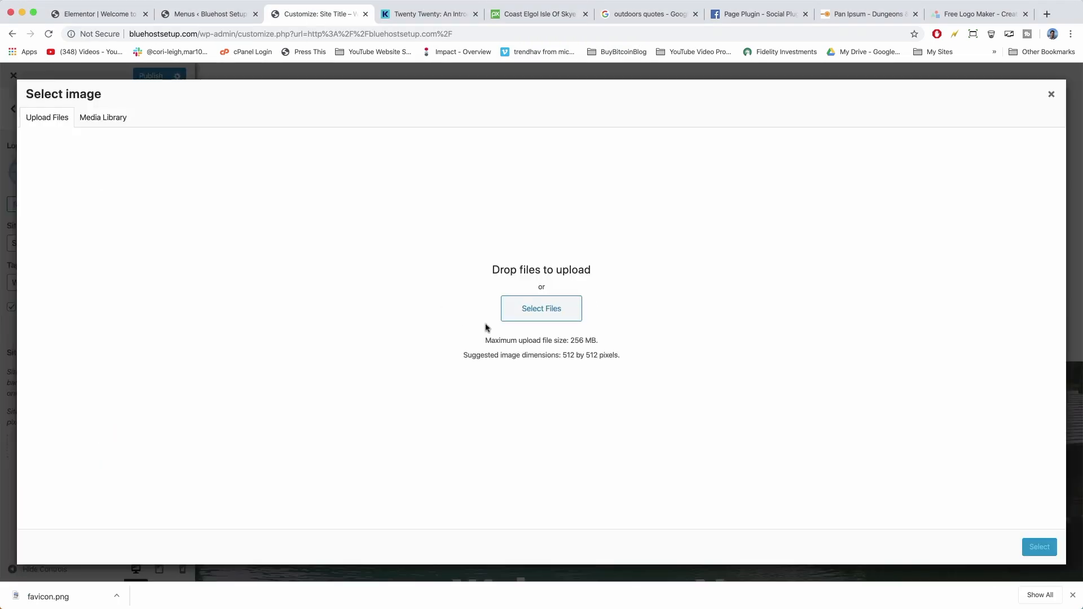
click(556, 320)
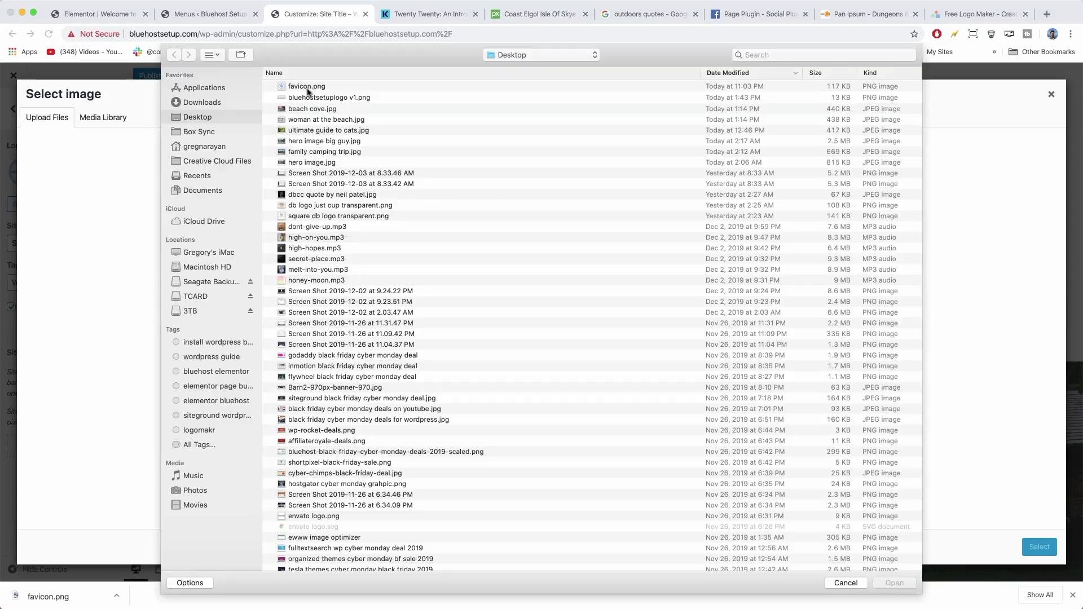
double_click(305, 86)
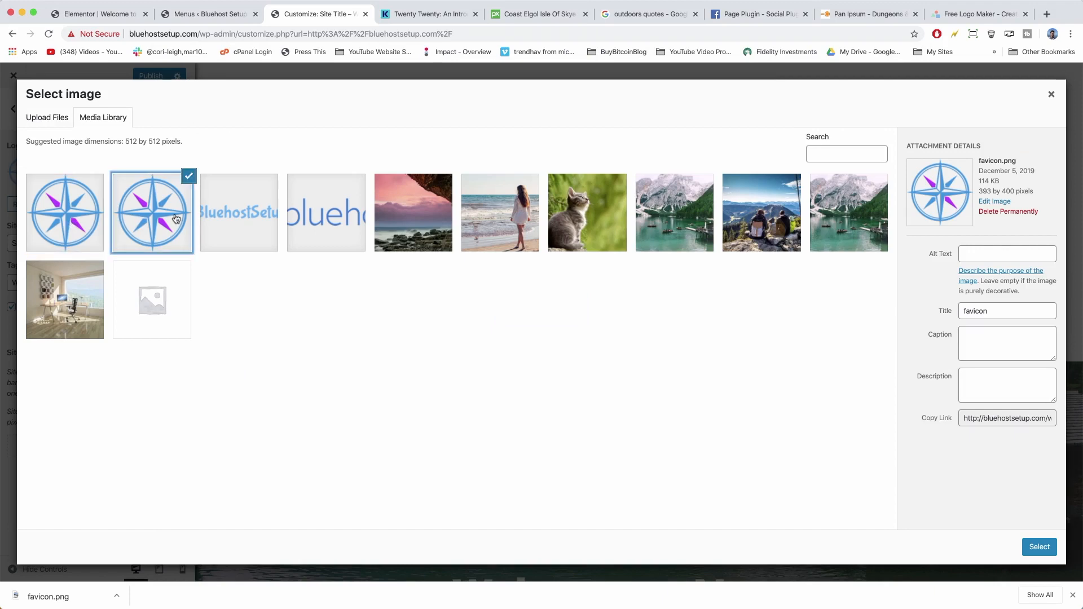
click(1047, 550)
click(972, 547)
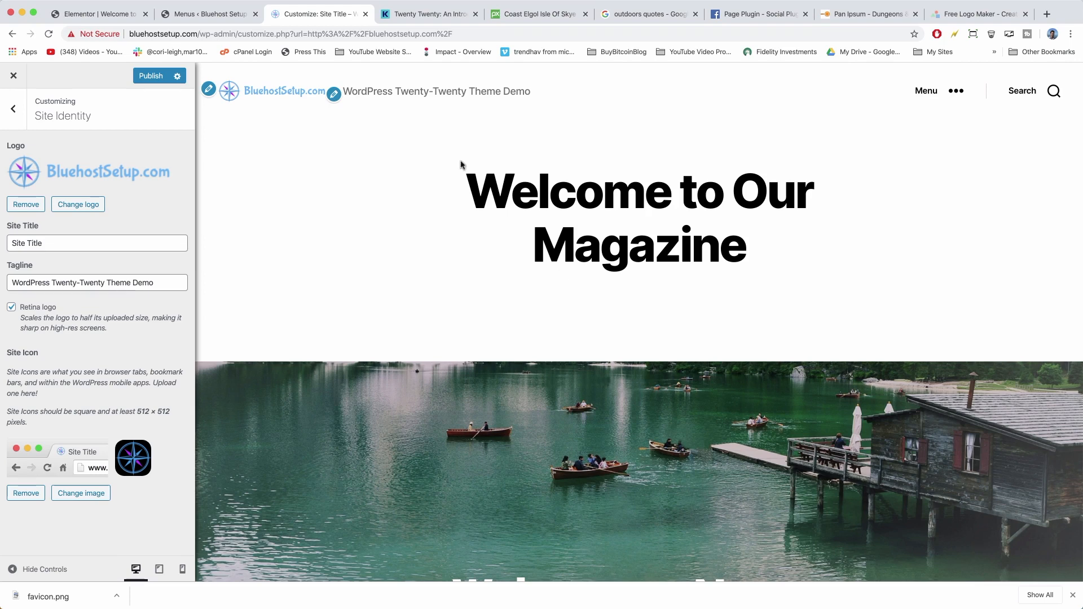
click(142, 77)
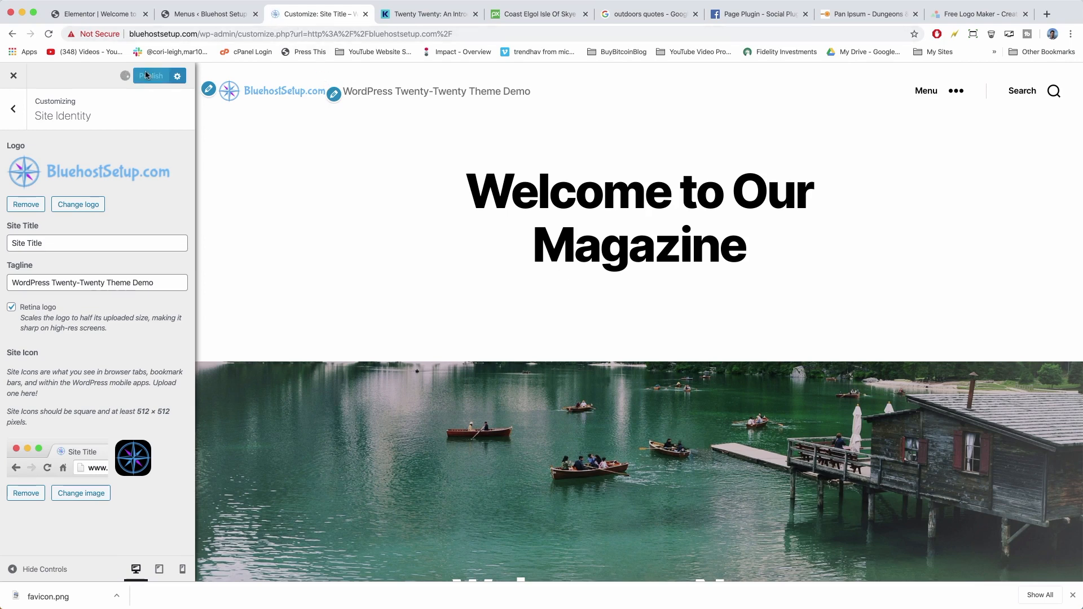
In Colors, try a green #81d742 background, then restore it to white #ffffff.
click(13, 113)
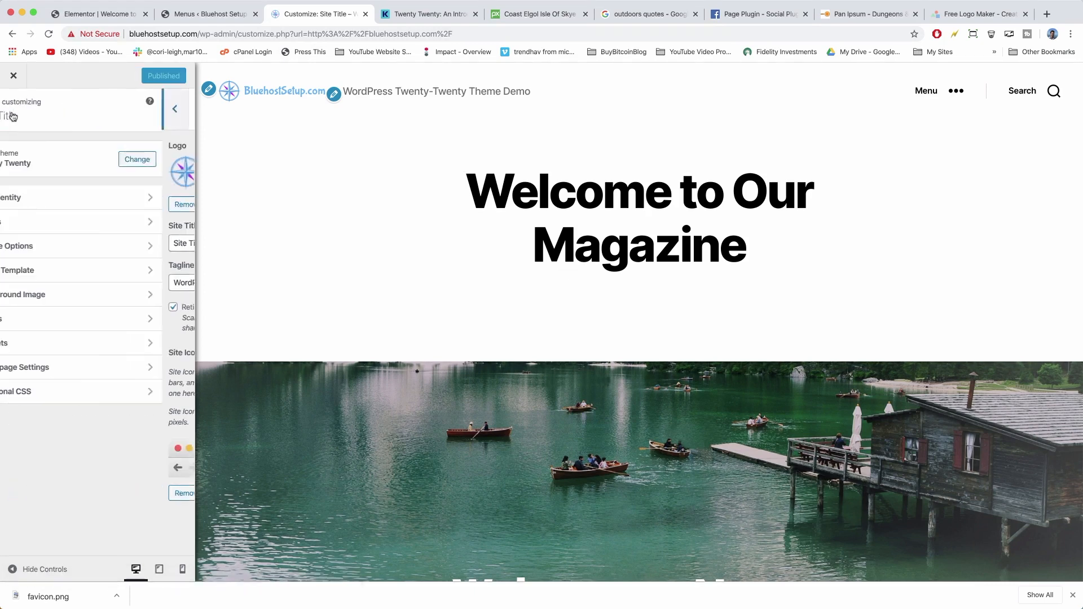
click(37, 223)
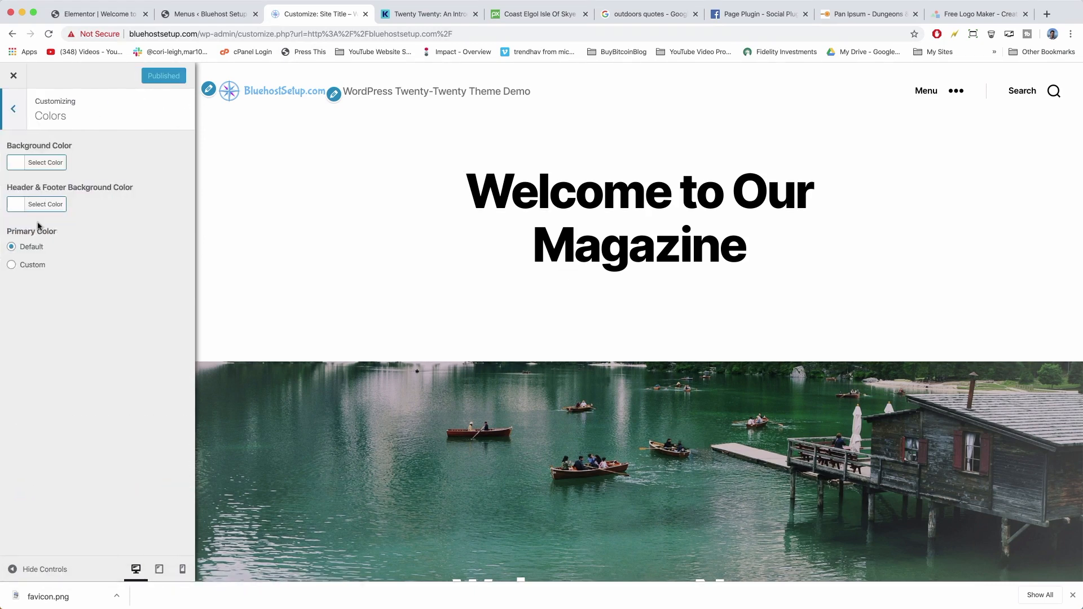
click(17, 163)
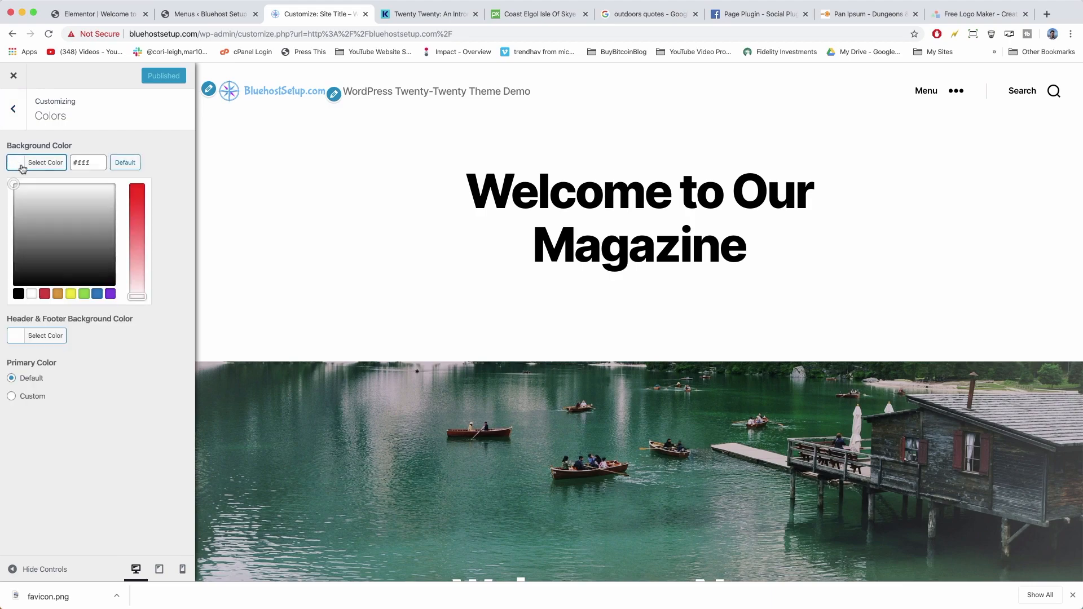
click(83, 293)
scroll(415, 335, down, 15)
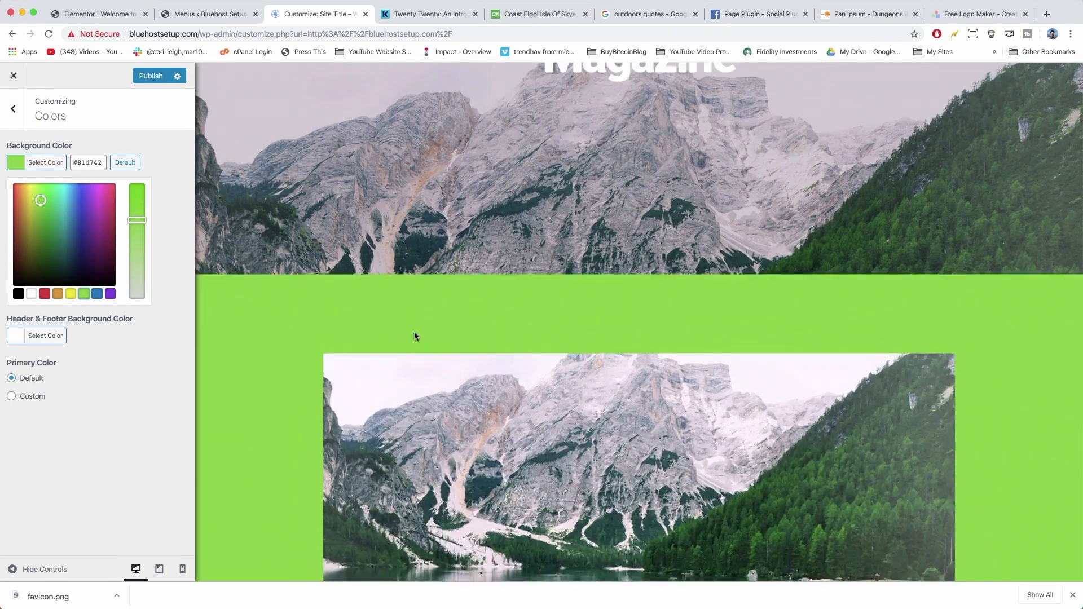
scroll(414, 332, down, 10)
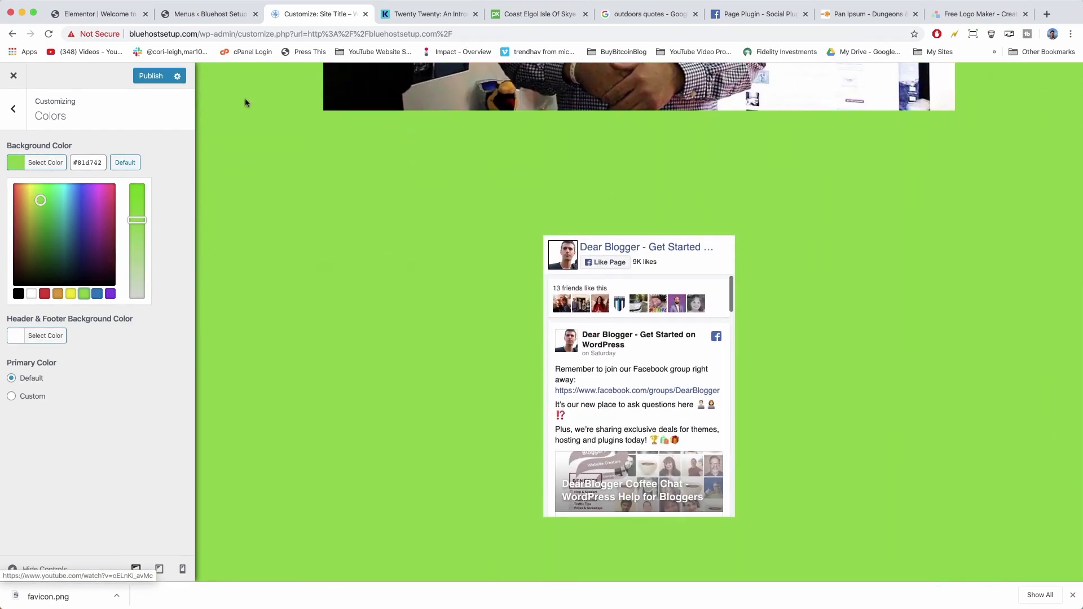
scroll(245, 102, up, 20)
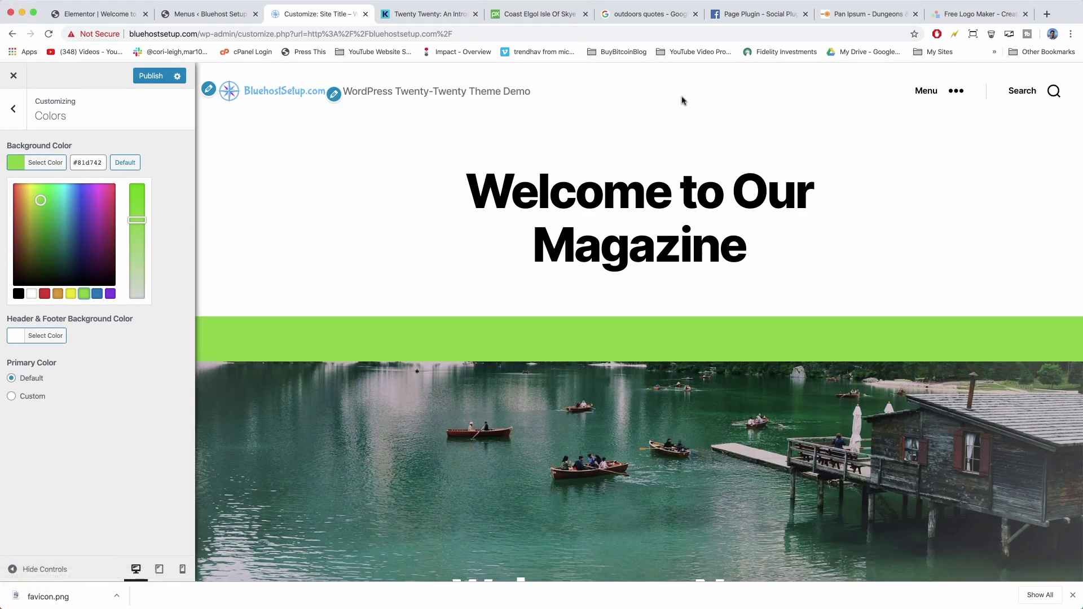
drag(764, 244, 797, 265)
click(31, 294)
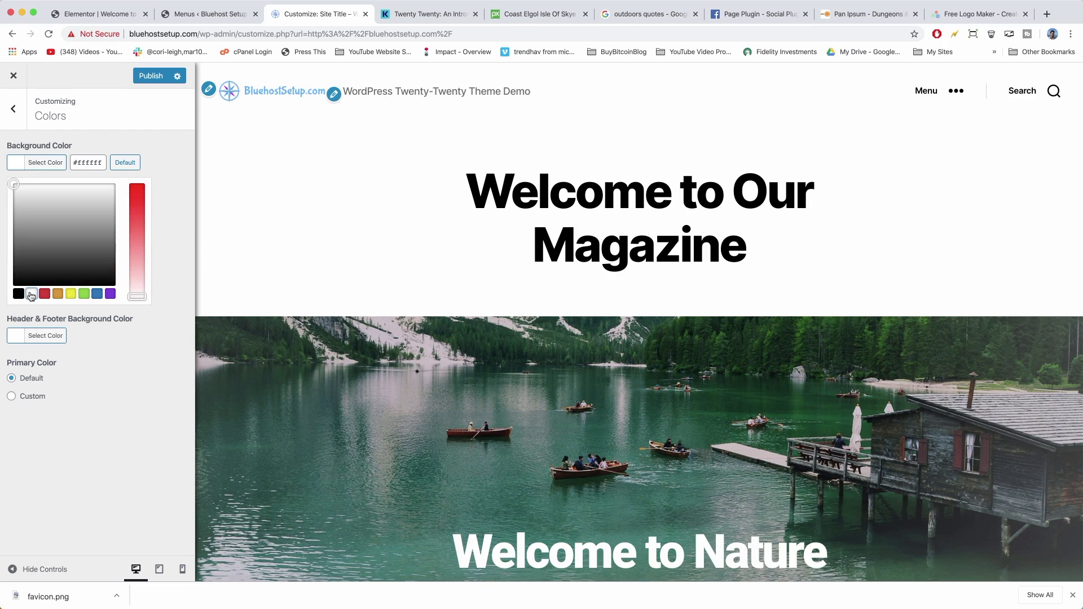
click(19, 164)
Try a blue #1e73be header and footer colour, then revert it to white.
click(35, 206)
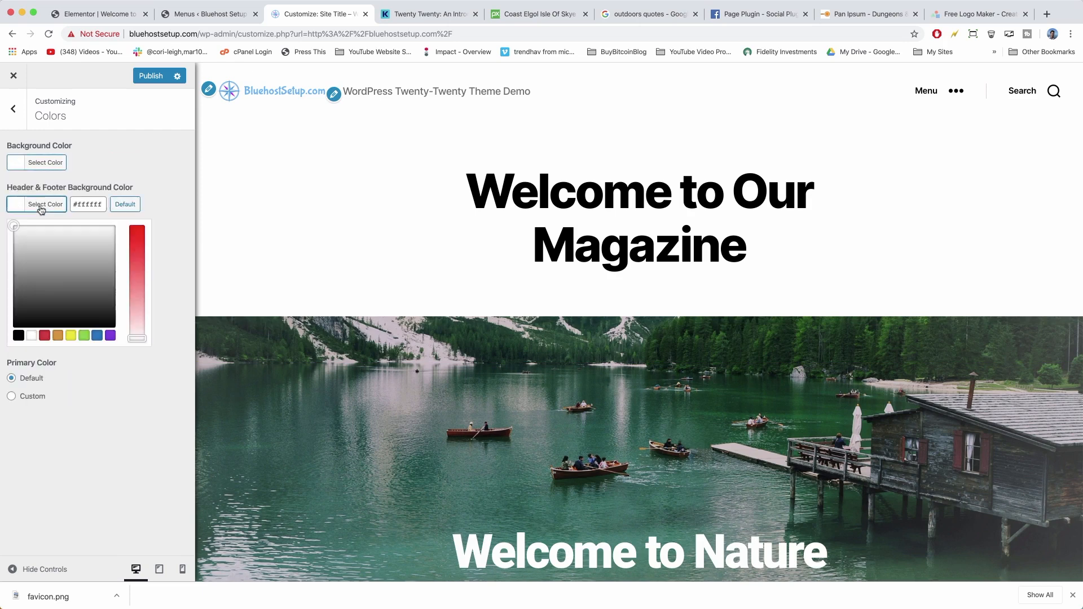
click(97, 336)
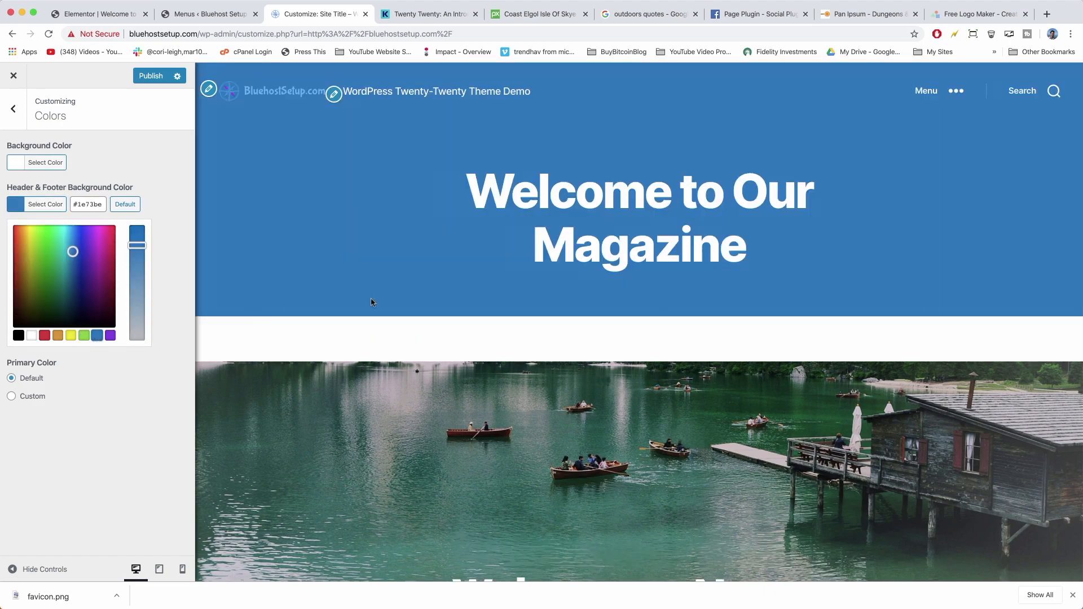
scroll(340, 314, down, 20)
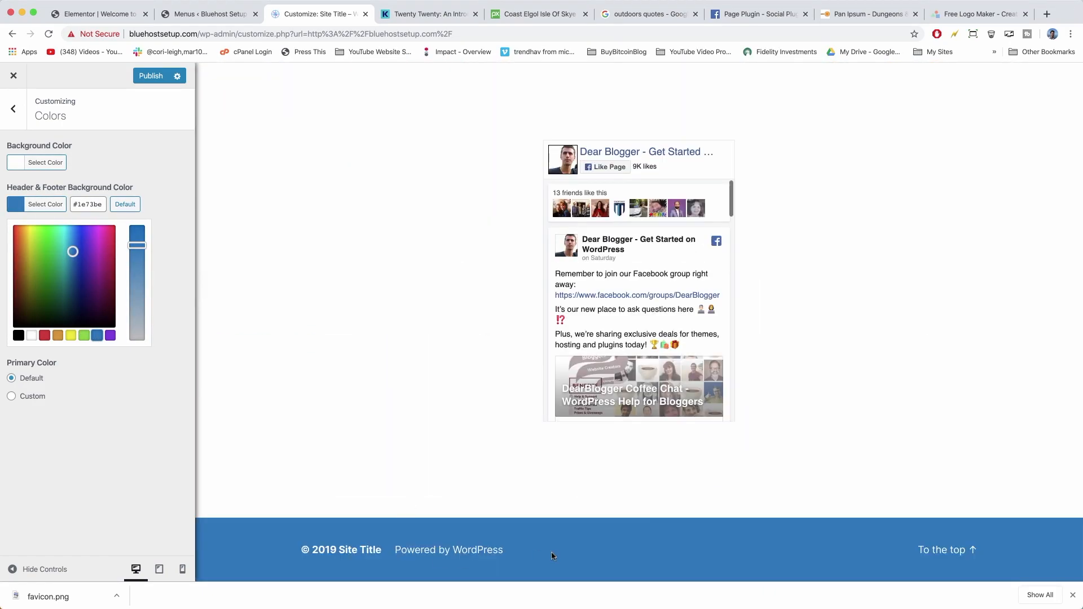
scroll(630, 559, up, 20)
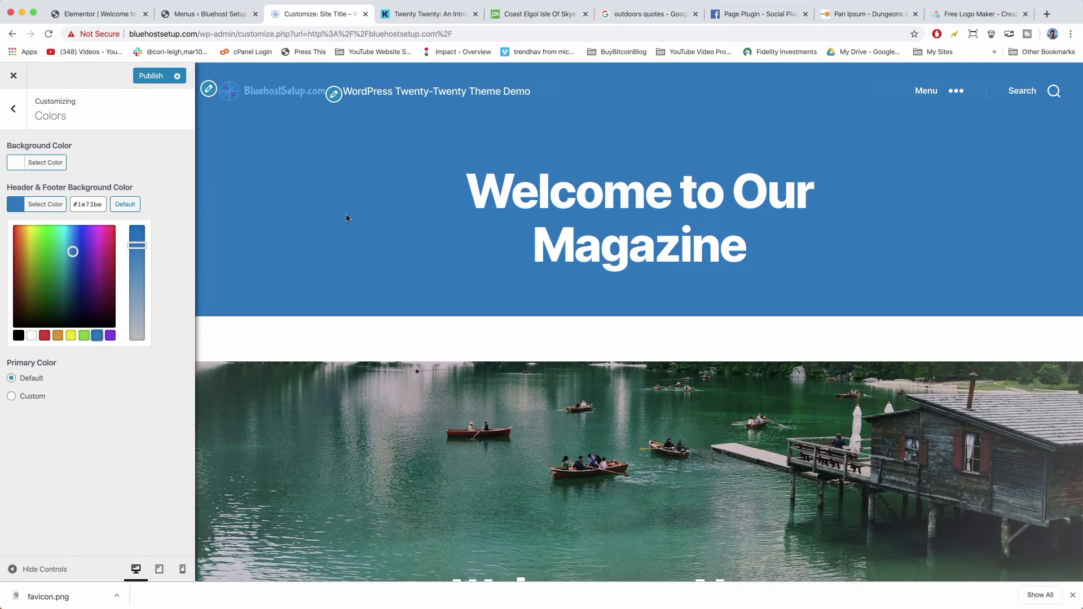
click(32, 336)
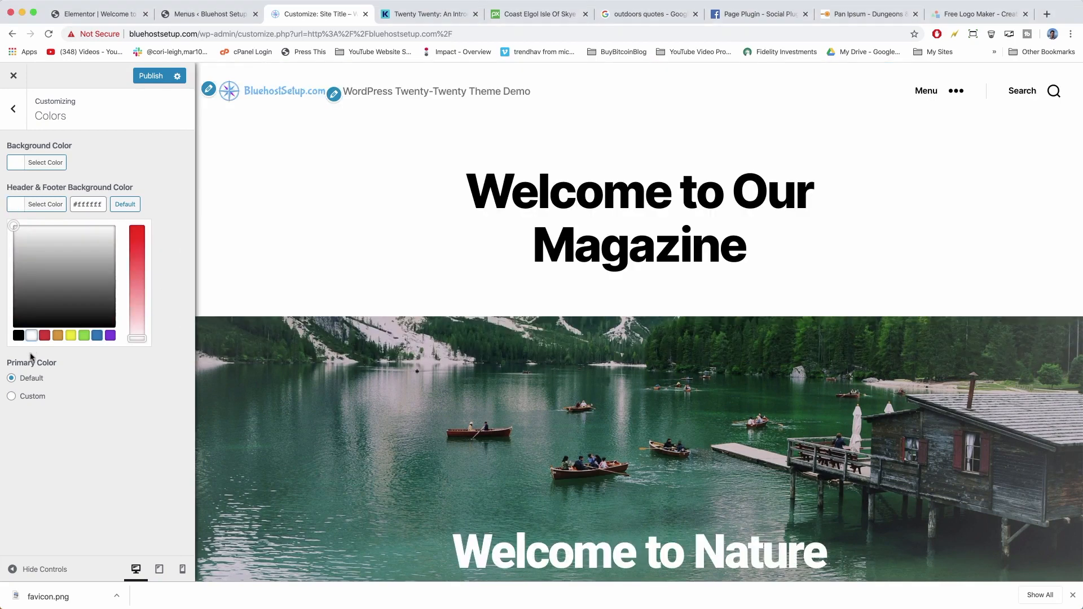
Experiment with a custom primary colour hue, then reset Primary Color to Default.
click(12, 396)
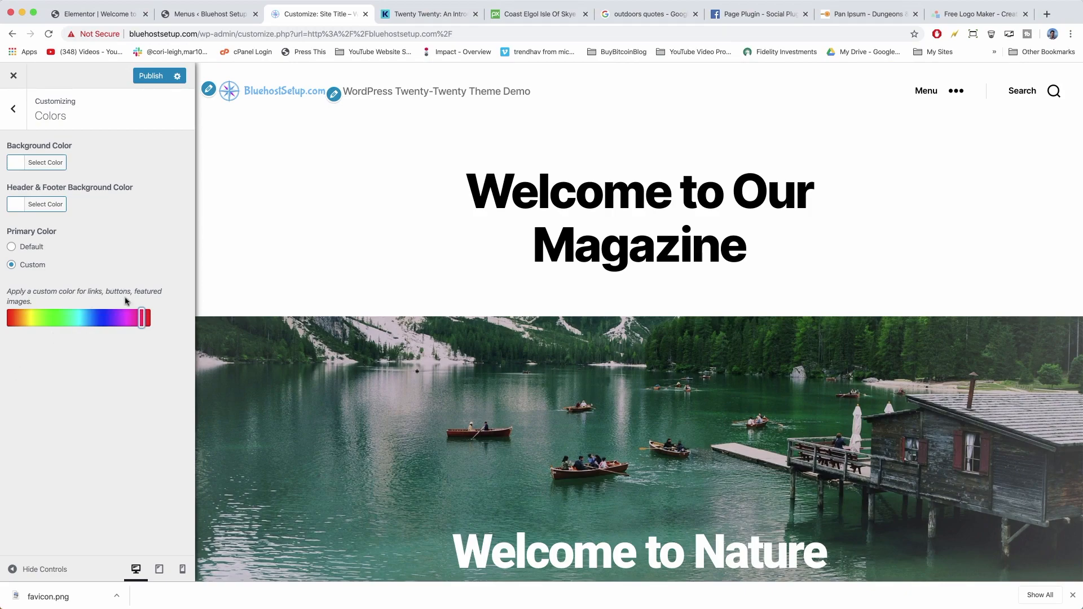
drag(142, 315, 84, 317)
scroll(370, 298, down, 10)
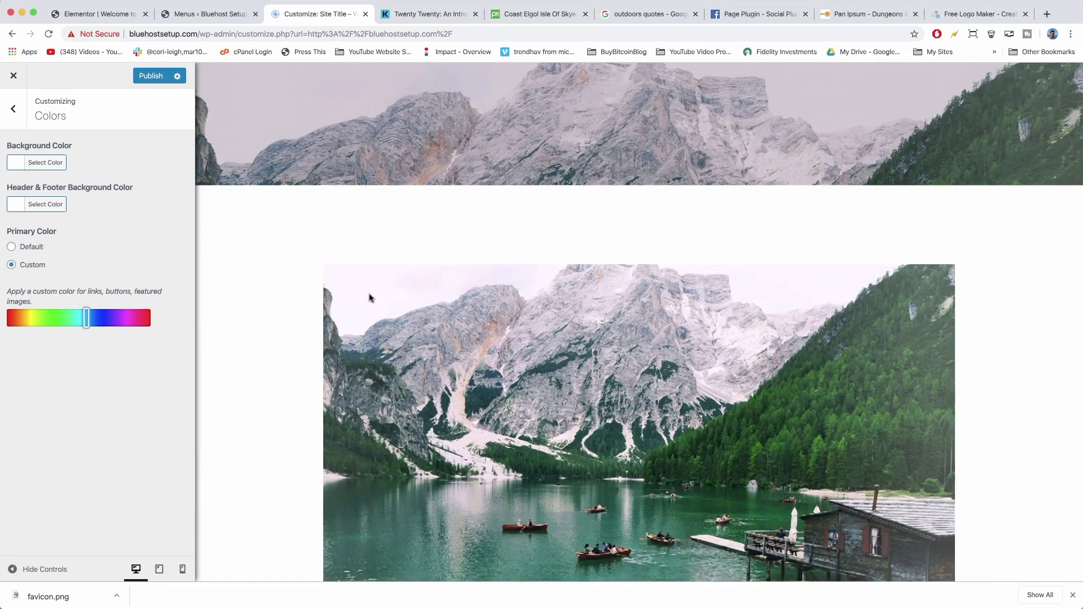
scroll(369, 298, down, 15)
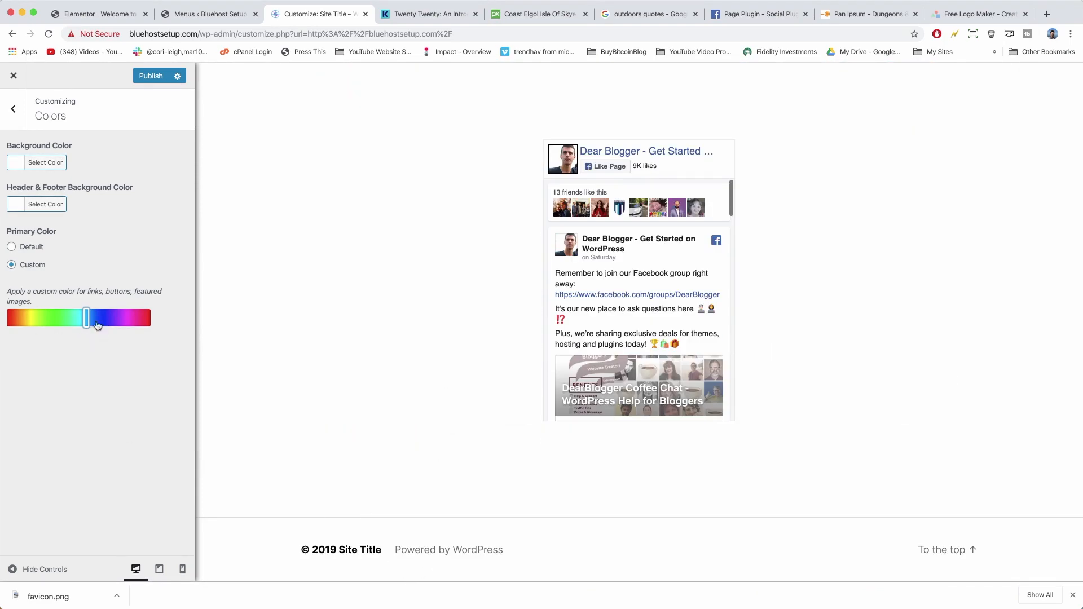
click(12, 248)
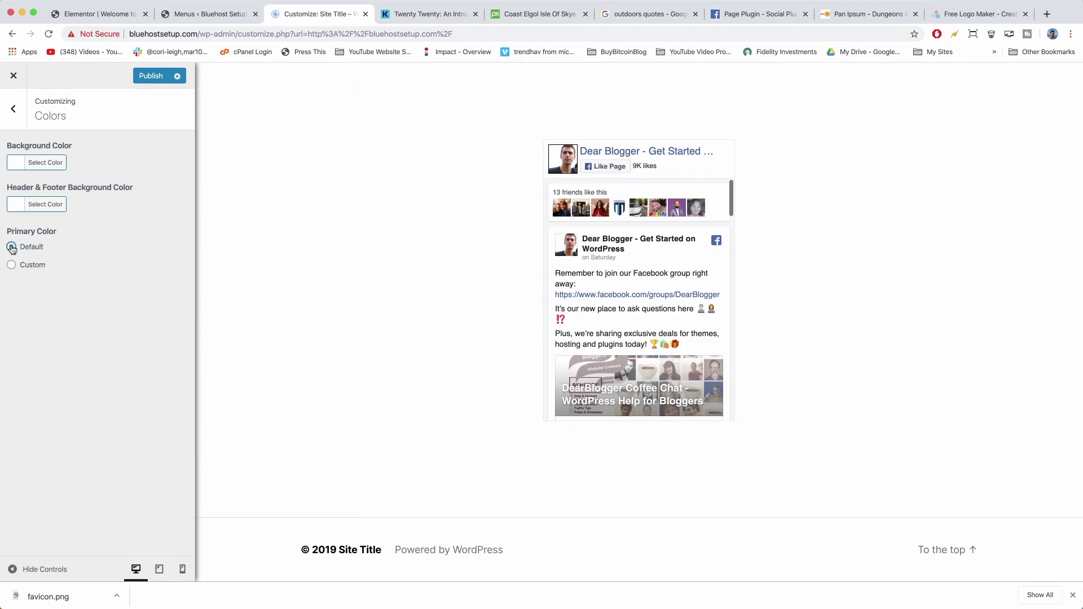
click(16, 112)
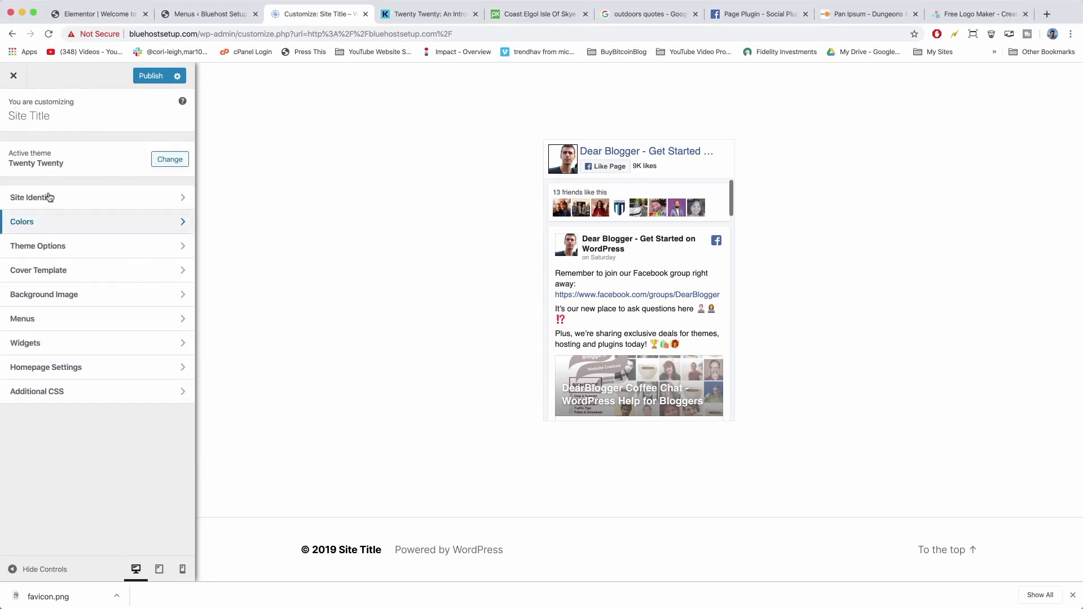
click(63, 248)
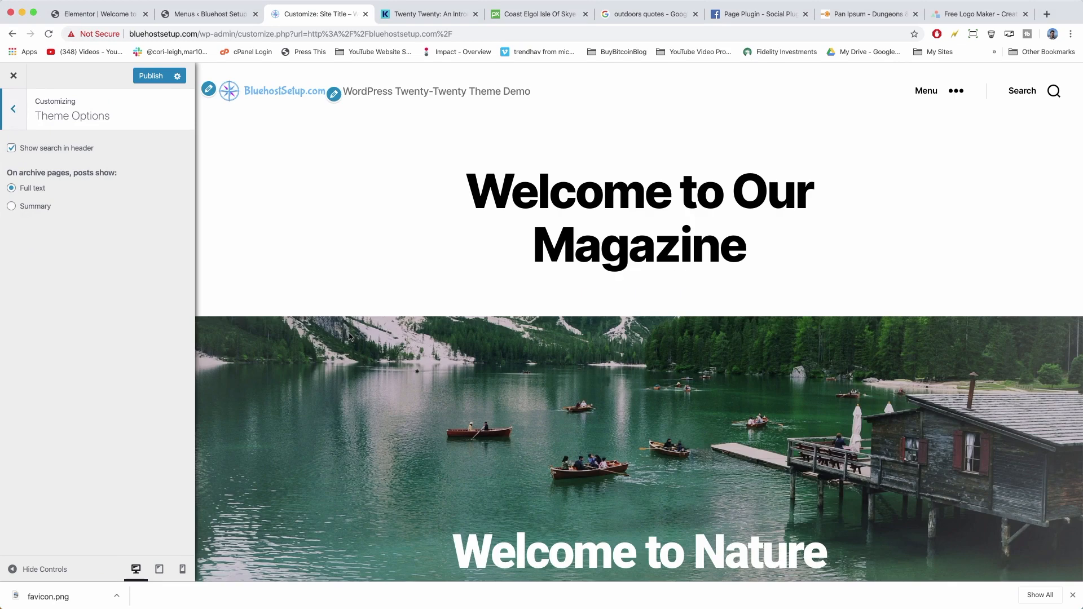
click(12, 149)
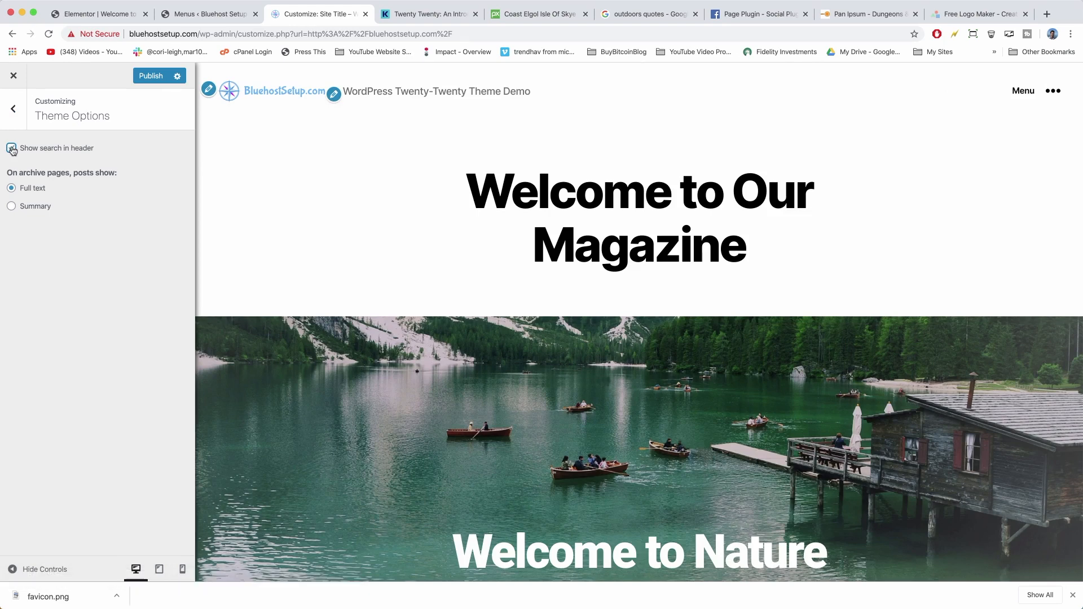
click(12, 149)
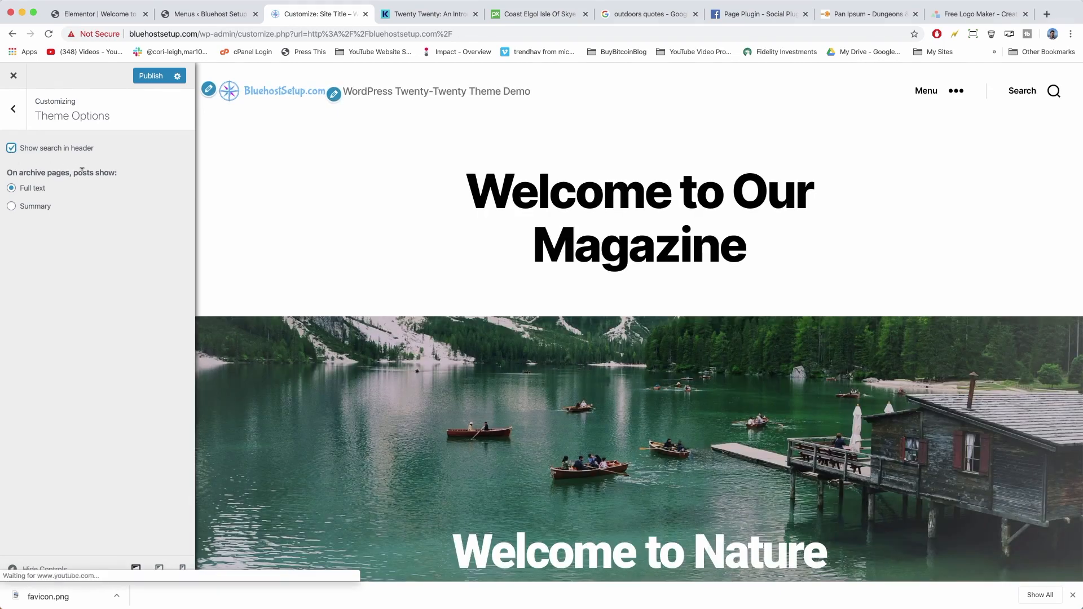
click(12, 207)
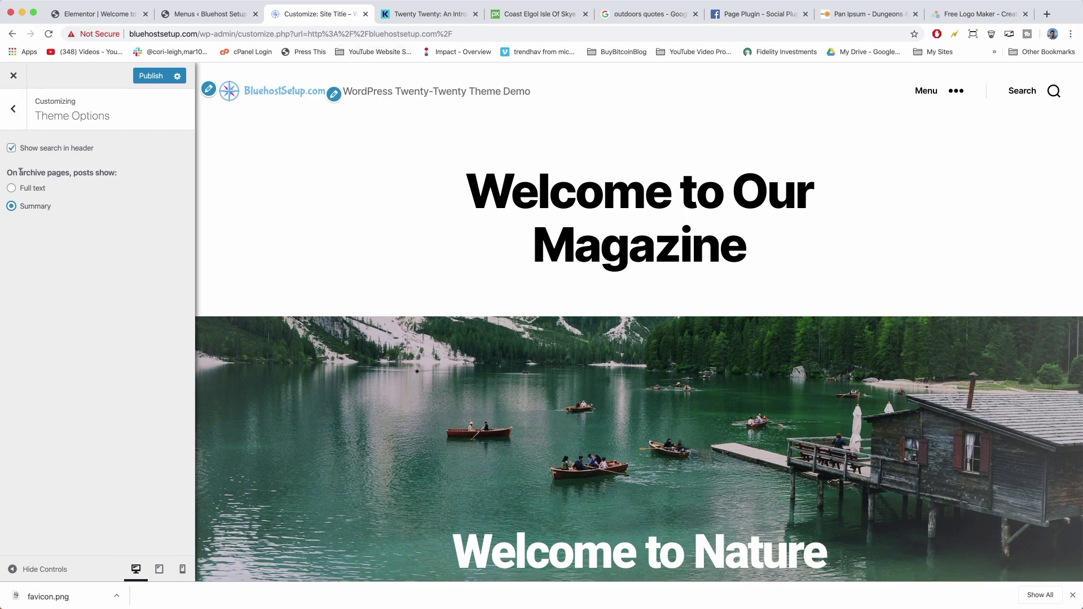
click(12, 188)
click(13, 109)
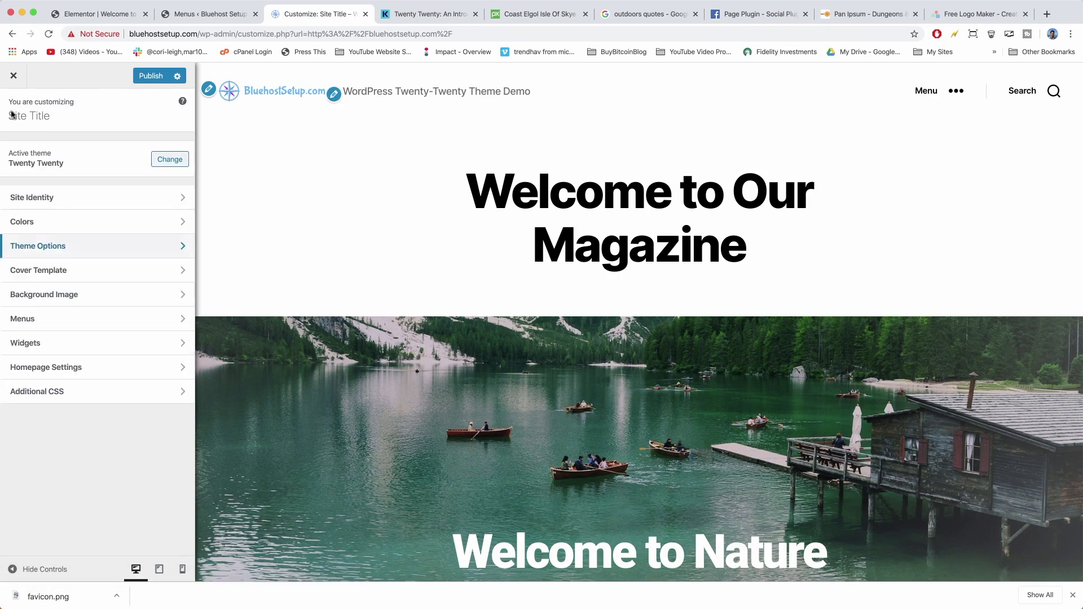
click(60, 276)
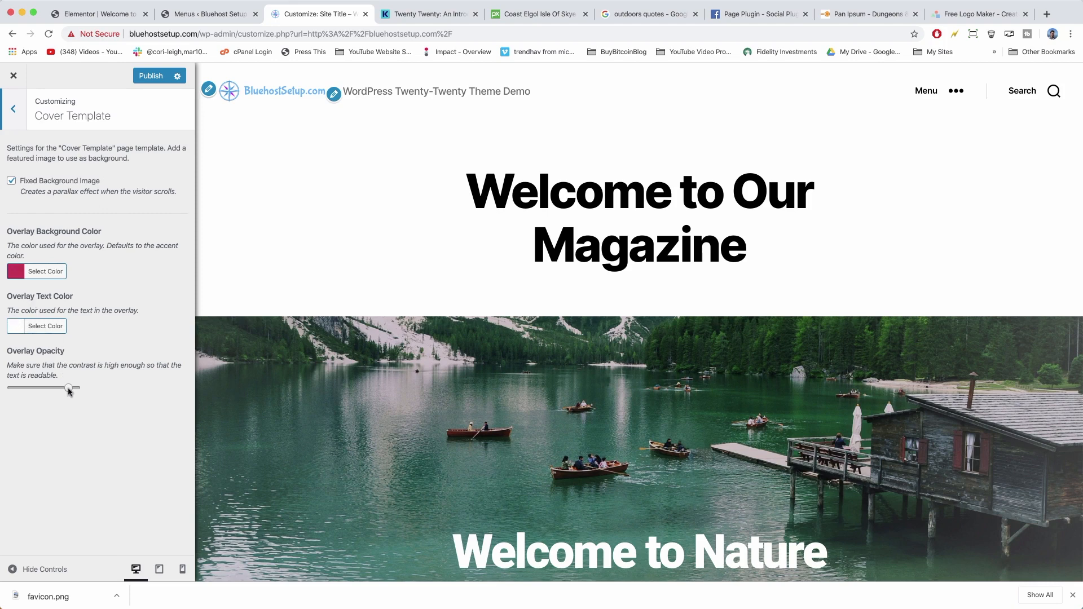
key(Escape)
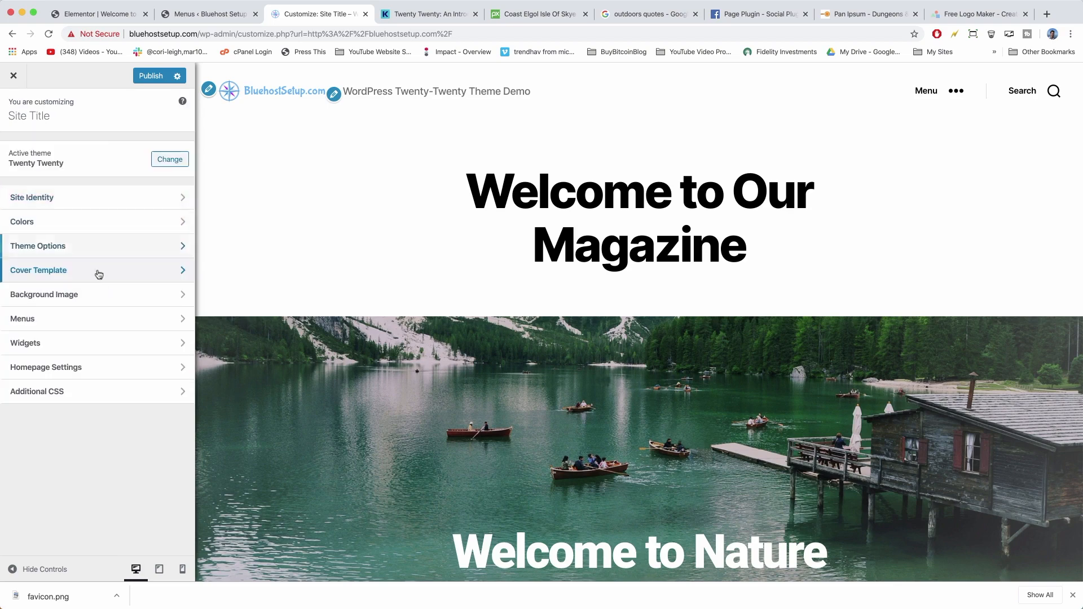
Review the Background Image settings, leaving the background image unset.
click(105, 304)
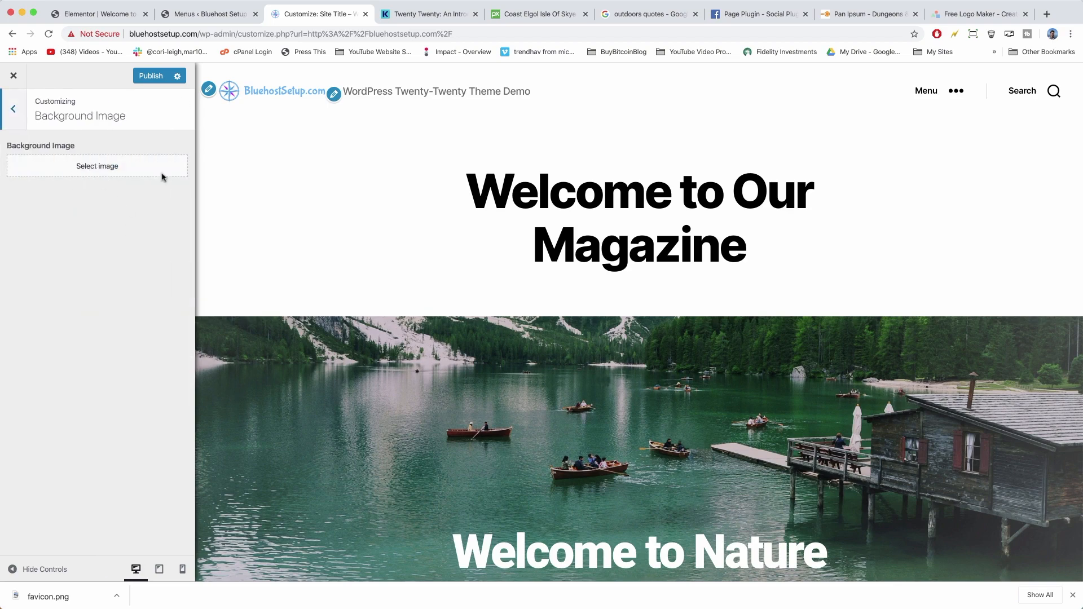
scroll(457, 292, down, 8)
scroll(497, 306, down, 3)
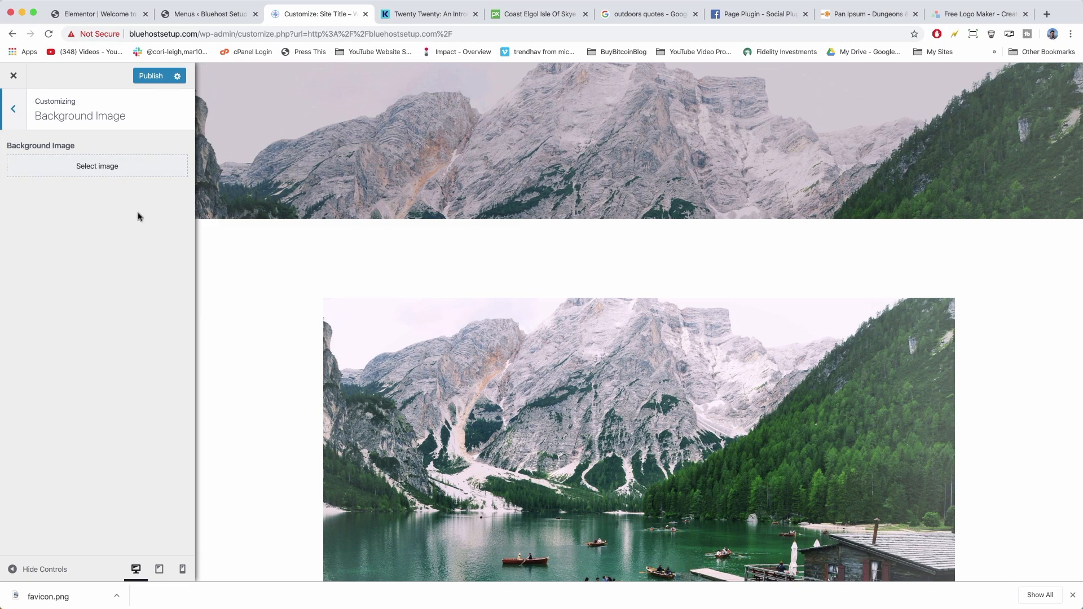
click(13, 110)
In Menus > Main Menu, drag About to nest it under Home.
click(104, 319)
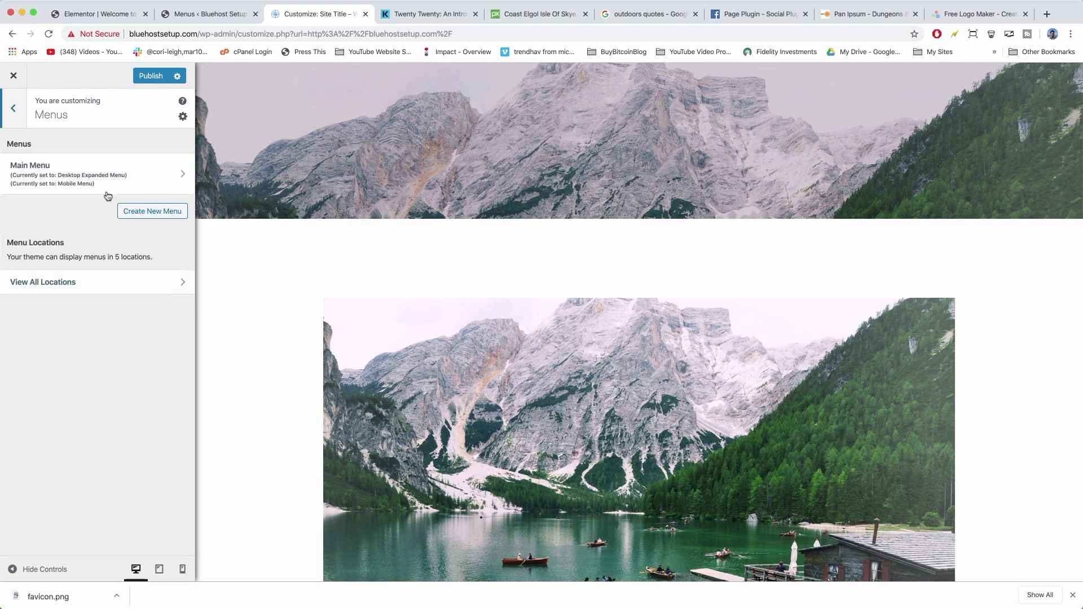
click(184, 178)
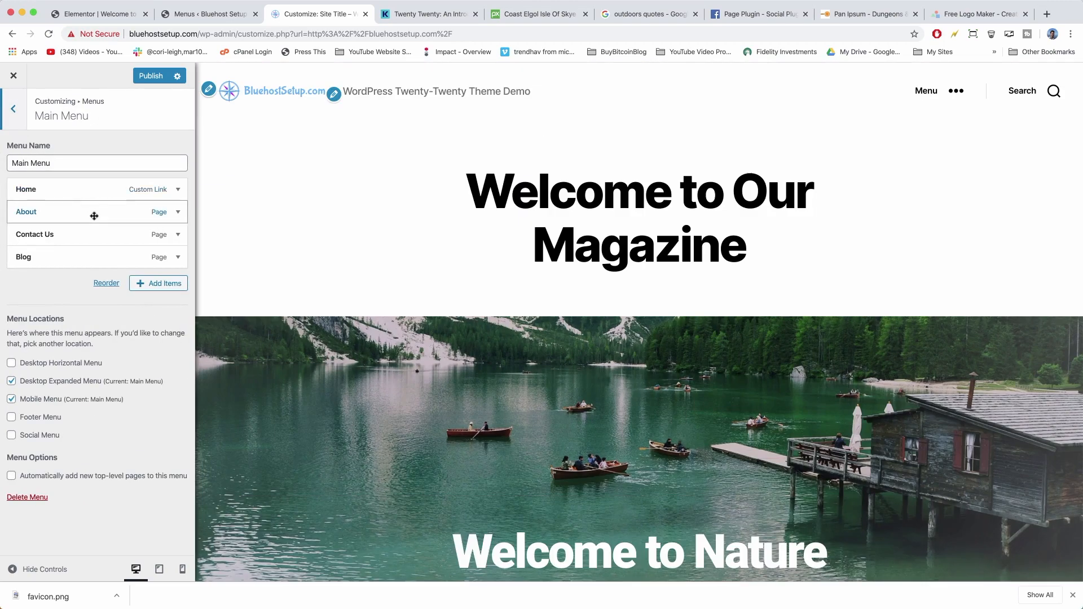
mouse_move(94, 216)
mouse_down()
mouse_move(92, 233)
mouse_move(92, 215)
mouse_move(115, 212)
mouse_move(87, 211)
mouse_up()
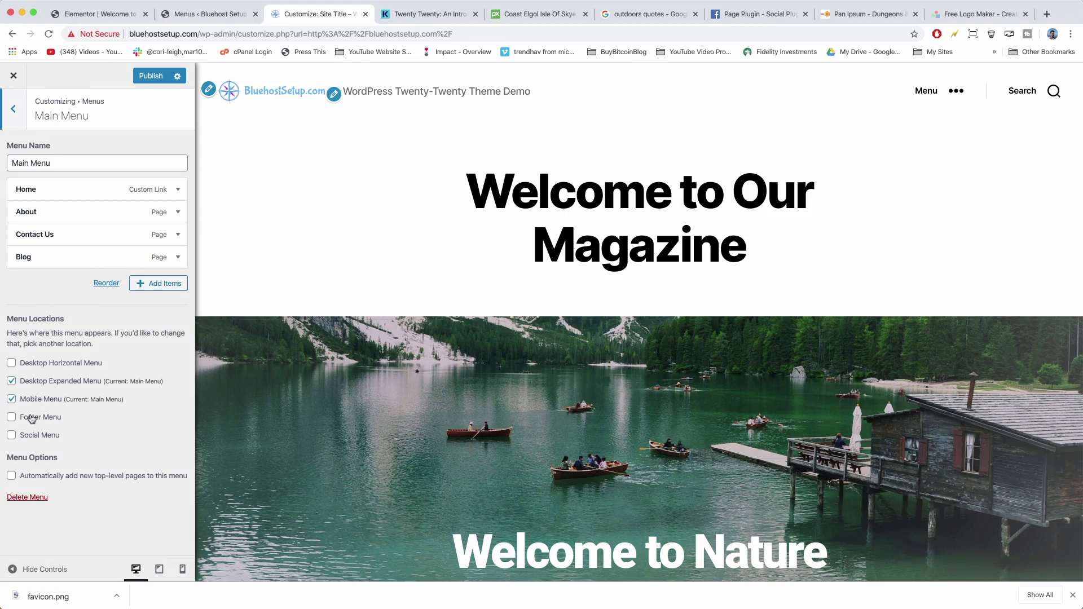
Create a menu named Social Menu in the Social Menu location and open Add Items.
click(11, 123)
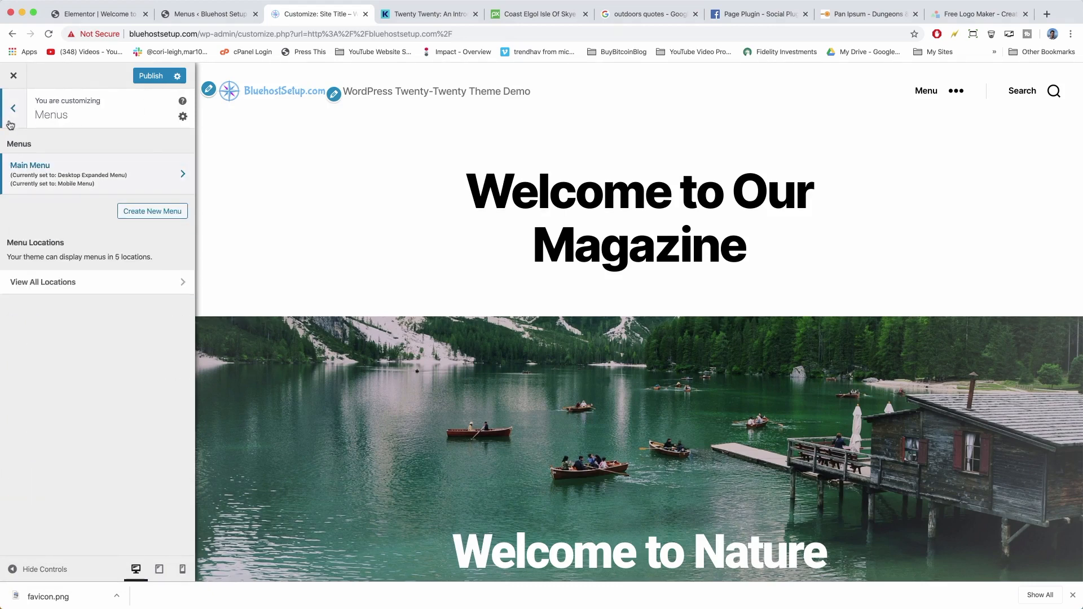
click(145, 211)
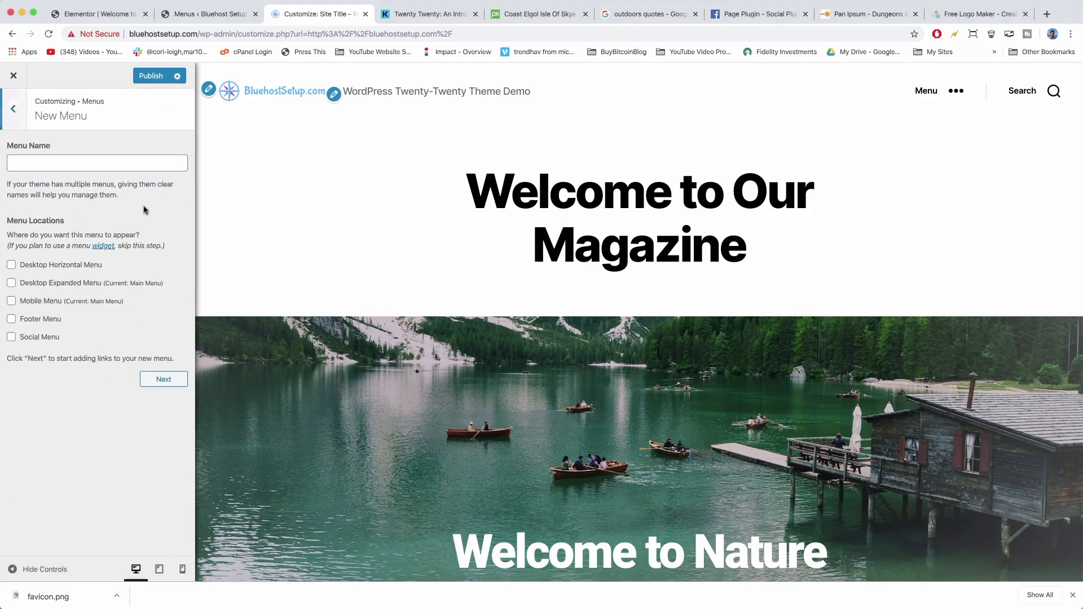
click(48, 157)
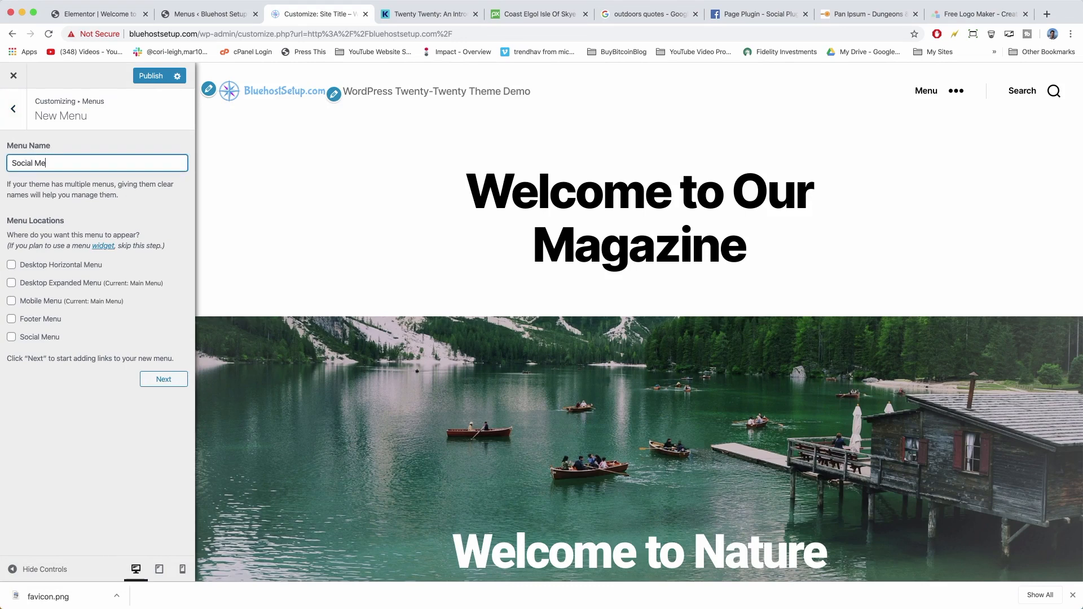
click(10, 188)
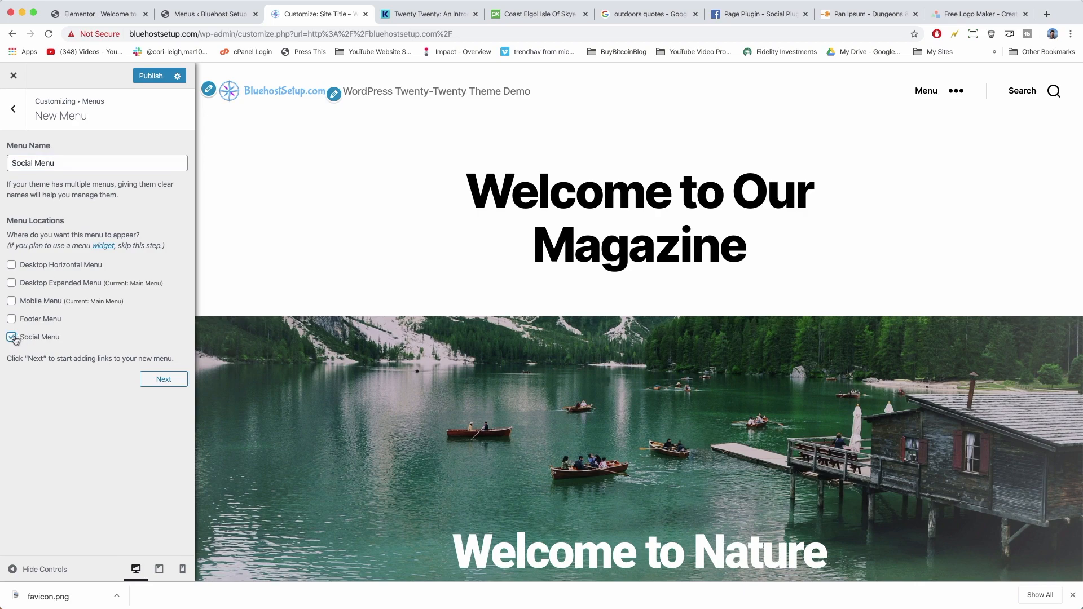
click(159, 379)
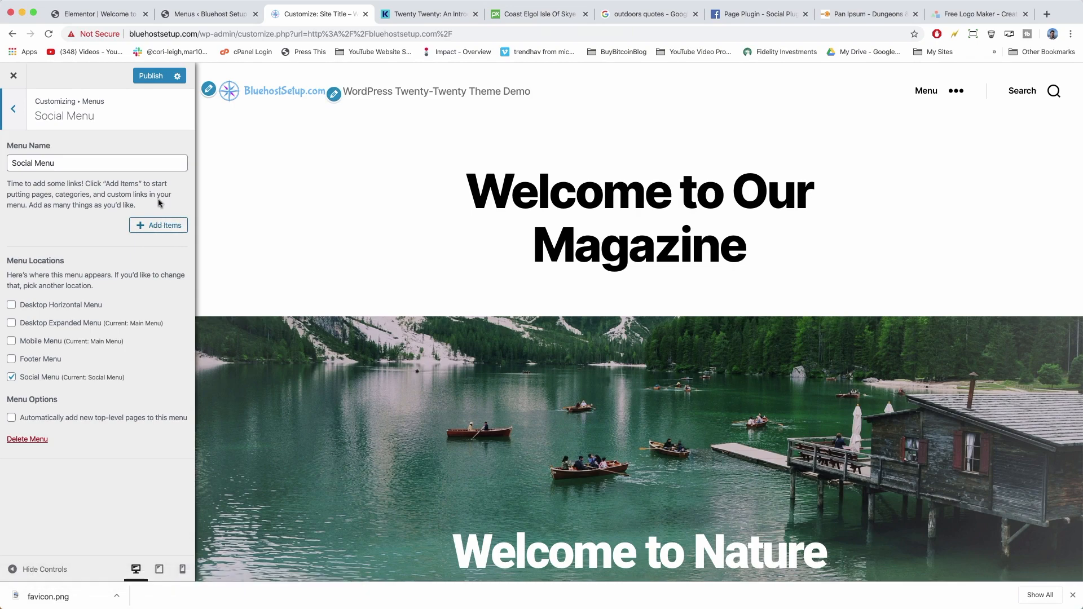
click(163, 227)
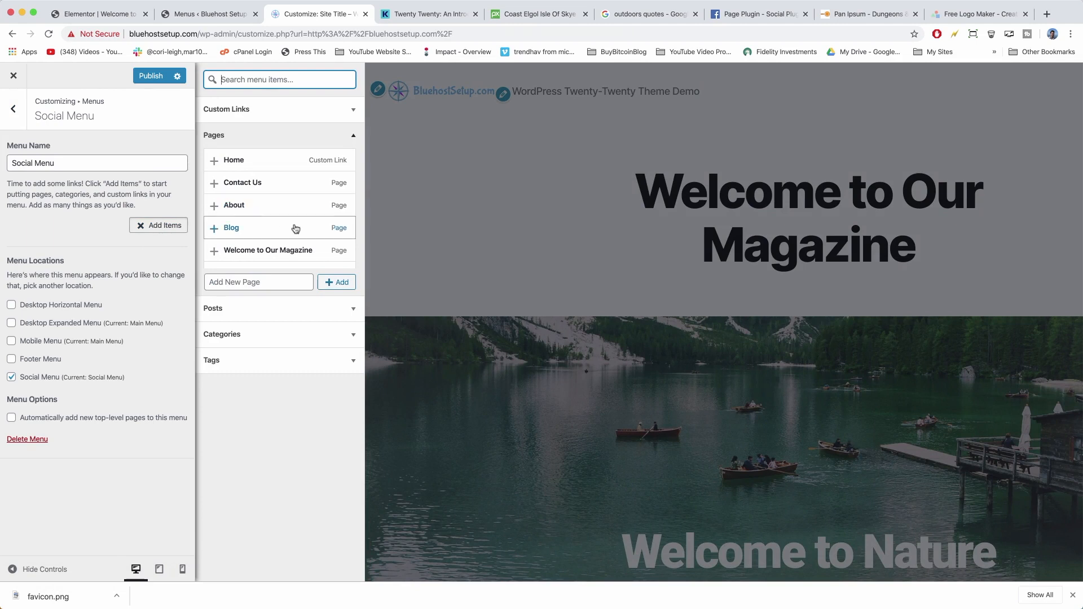
click(350, 109)
click(274, 131)
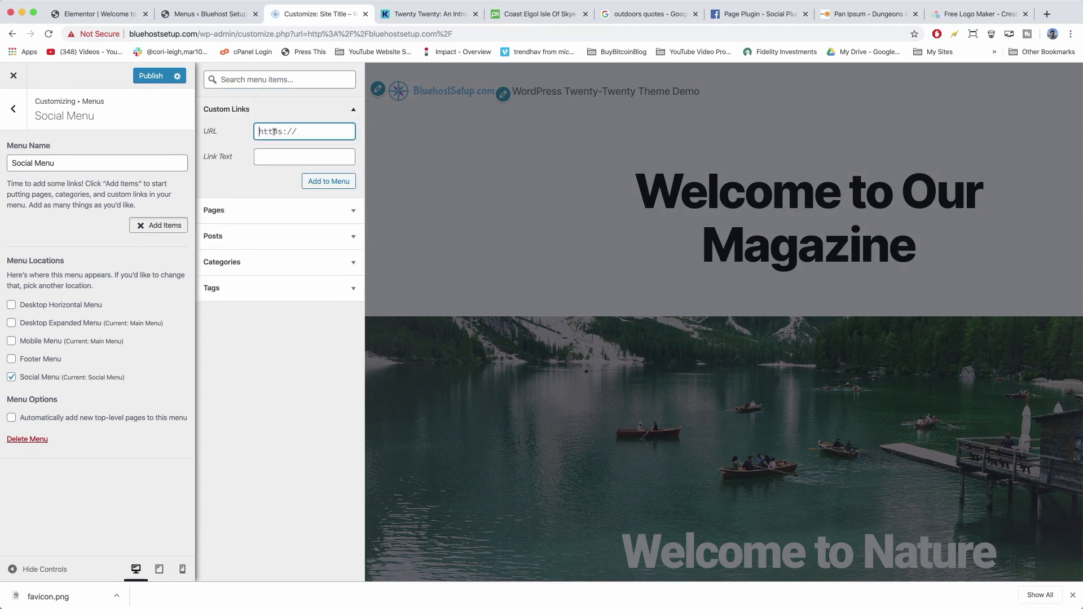
text(https://)
Find the DearBlogger Coffee Chat Facebook group in a new tab and copy its address.
click(1047, 14)
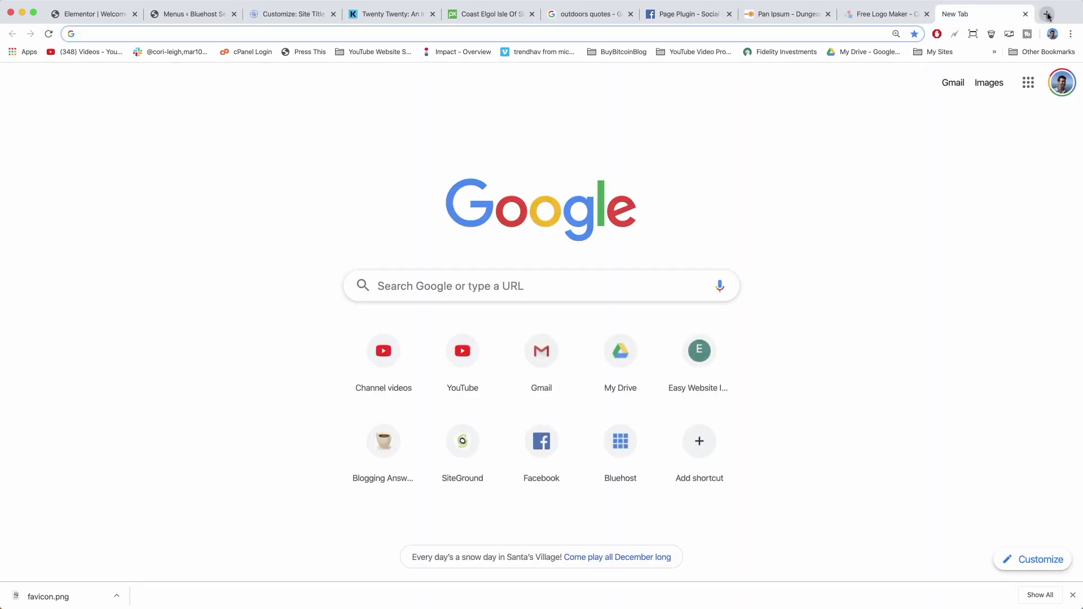
text(dearblog)
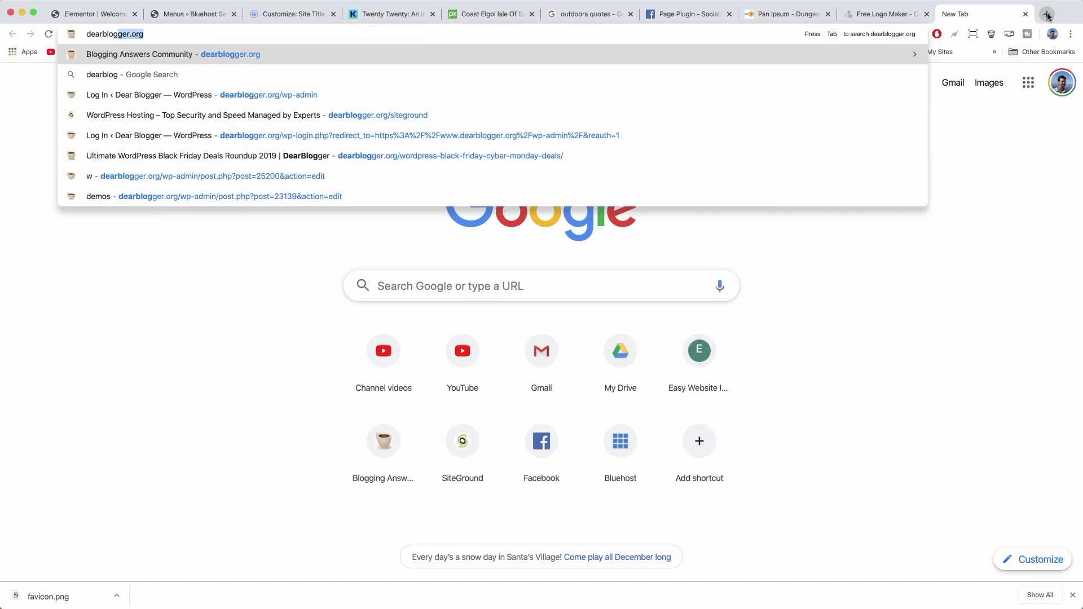
text(ger group facebook)
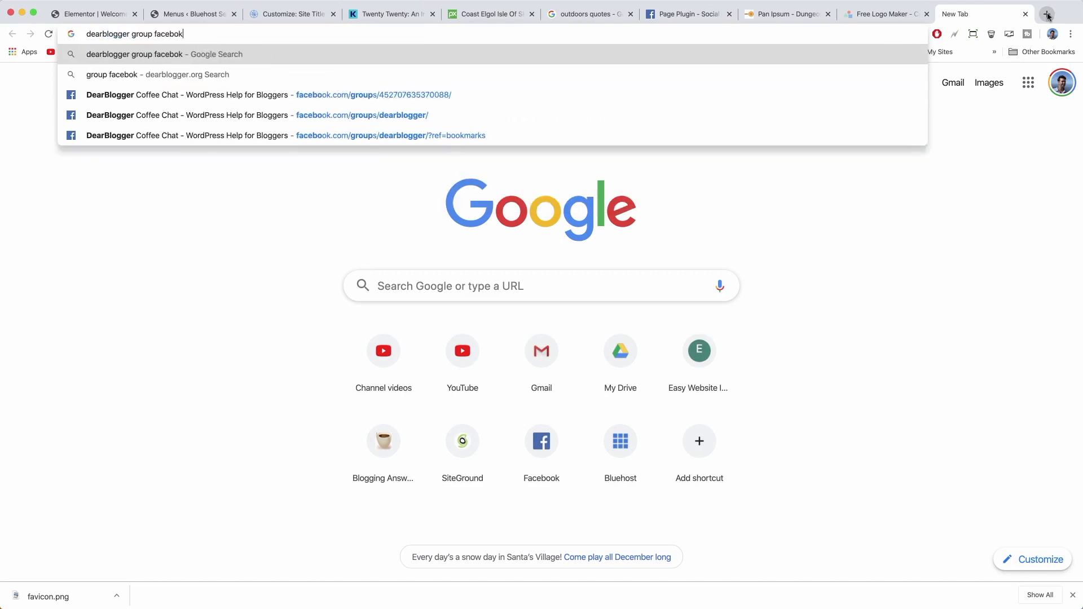
key(Return)
key(super+w)
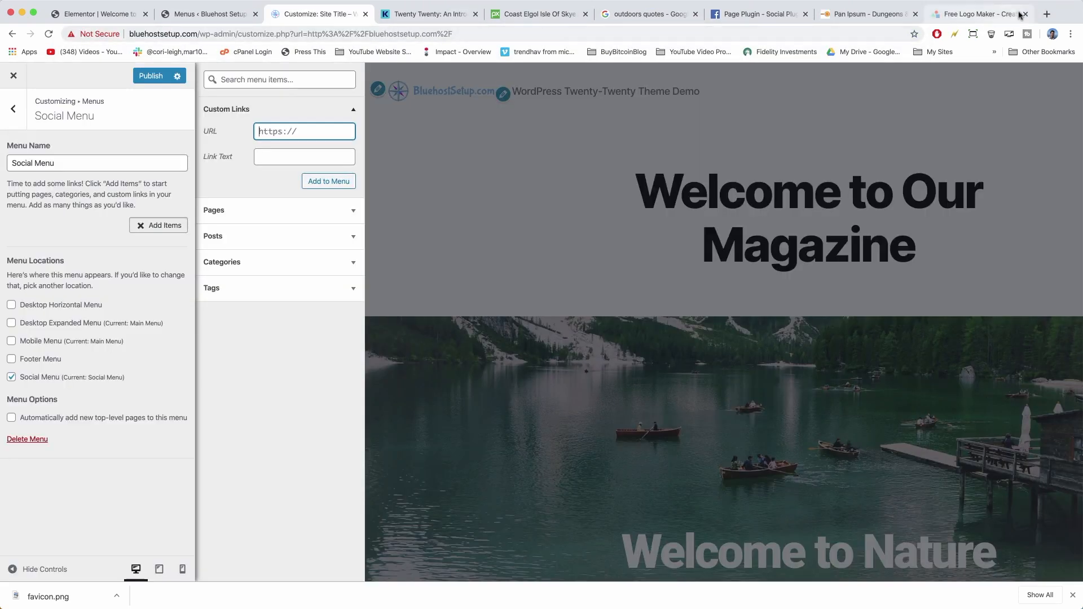
click(1046, 15)
text(face)
click(237, 155)
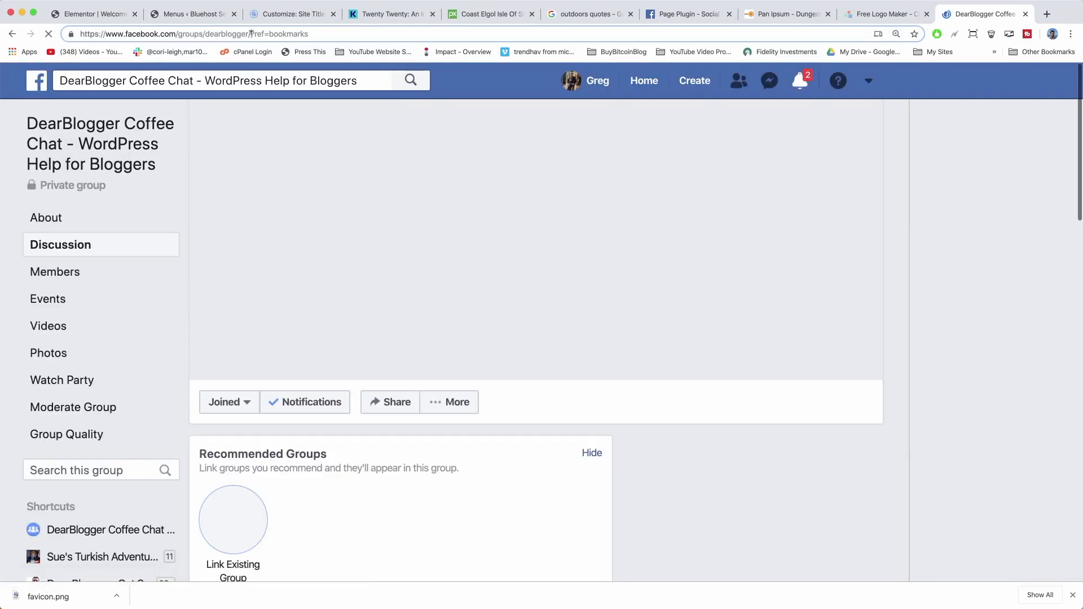
drag(251, 34, 80, 34)
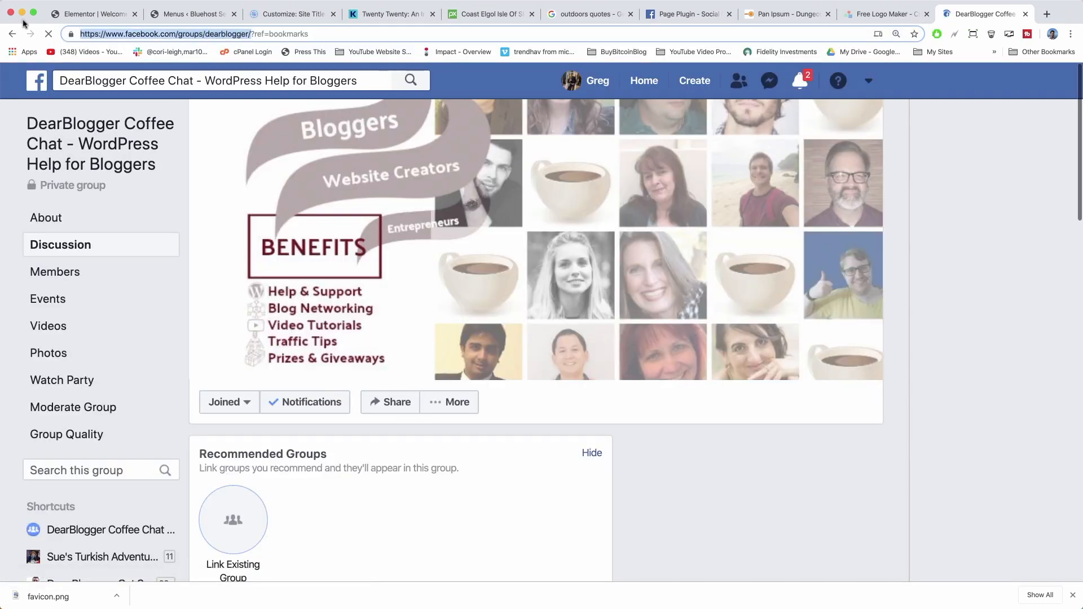
right_click(144, 32)
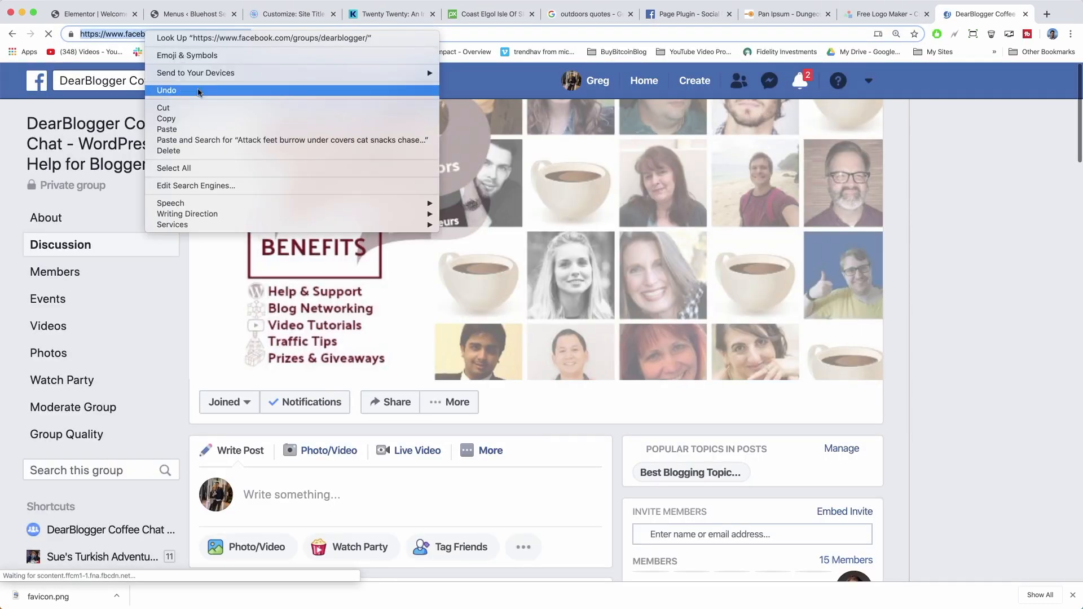
click(201, 114)
Paste the group address as a Facebook custom link and add it to Social Menu.
click(198, 16)
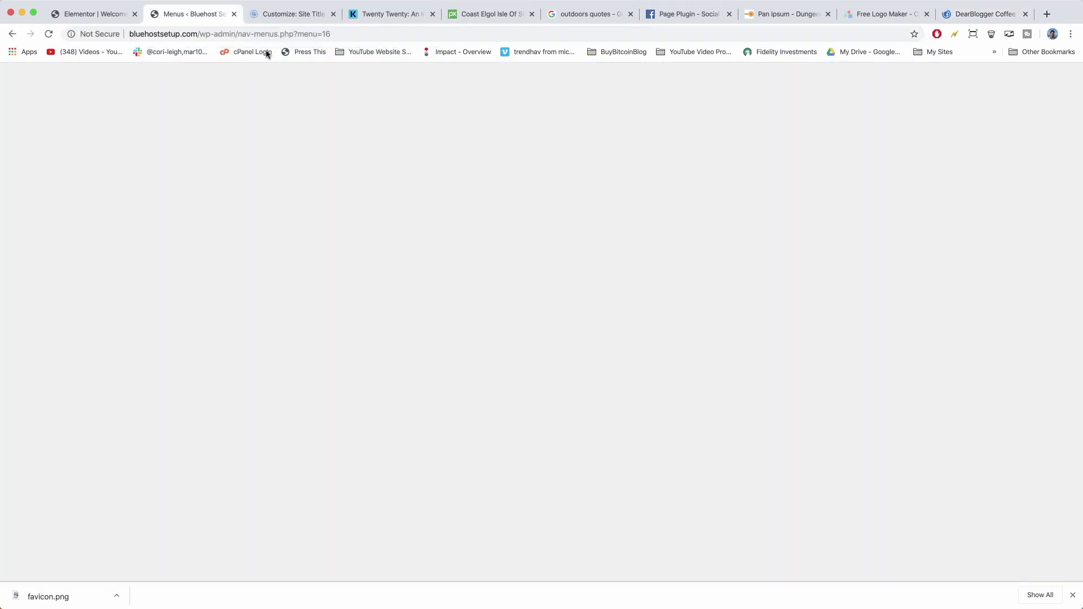
key(ctrl+Tab)
right_click(273, 128)
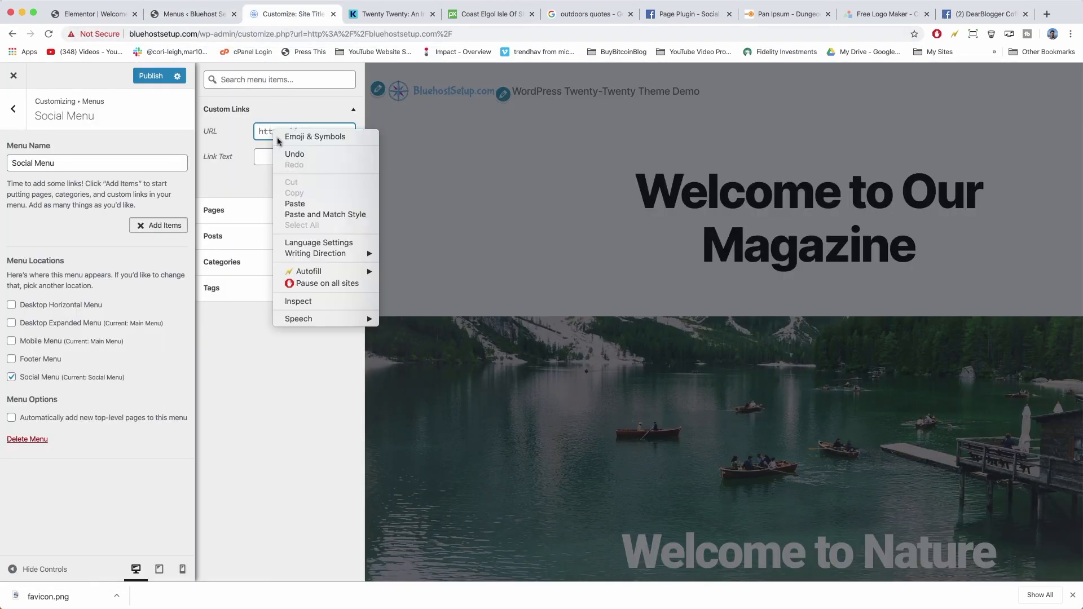
click(291, 202)
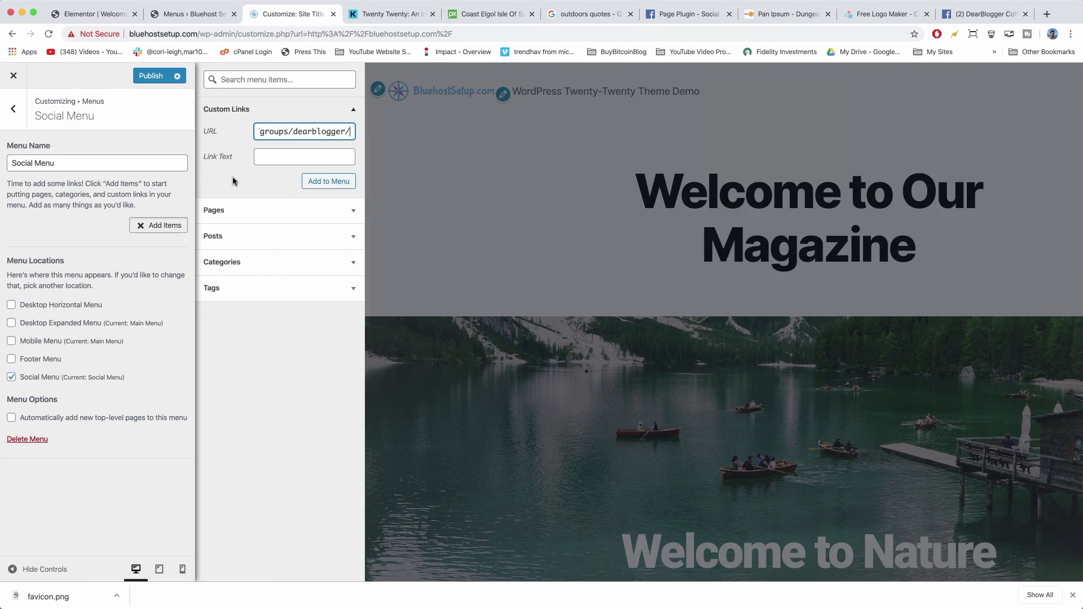
click(275, 156)
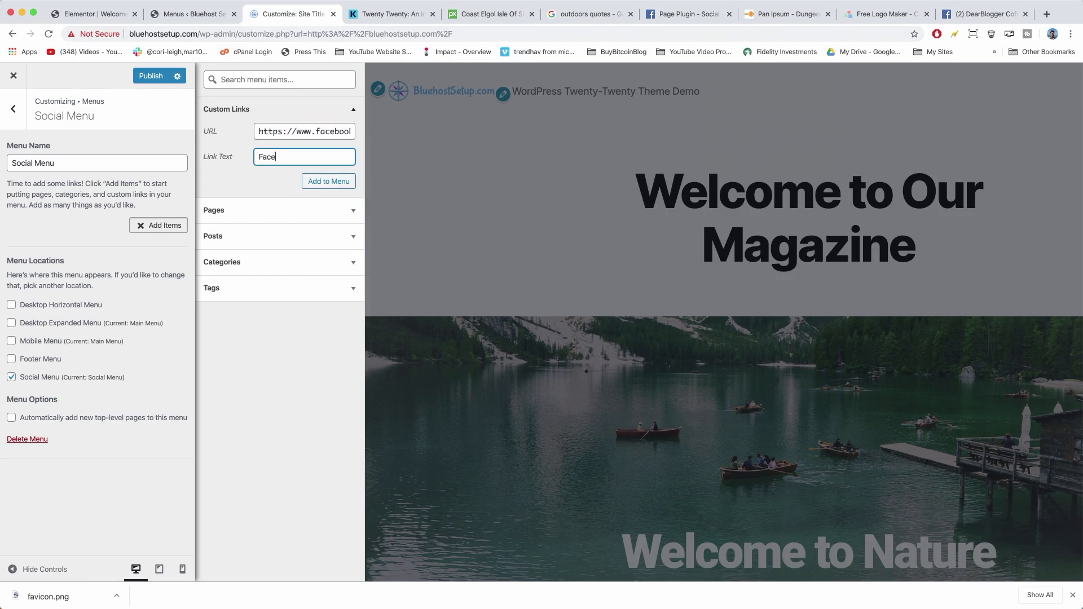
click(328, 181)
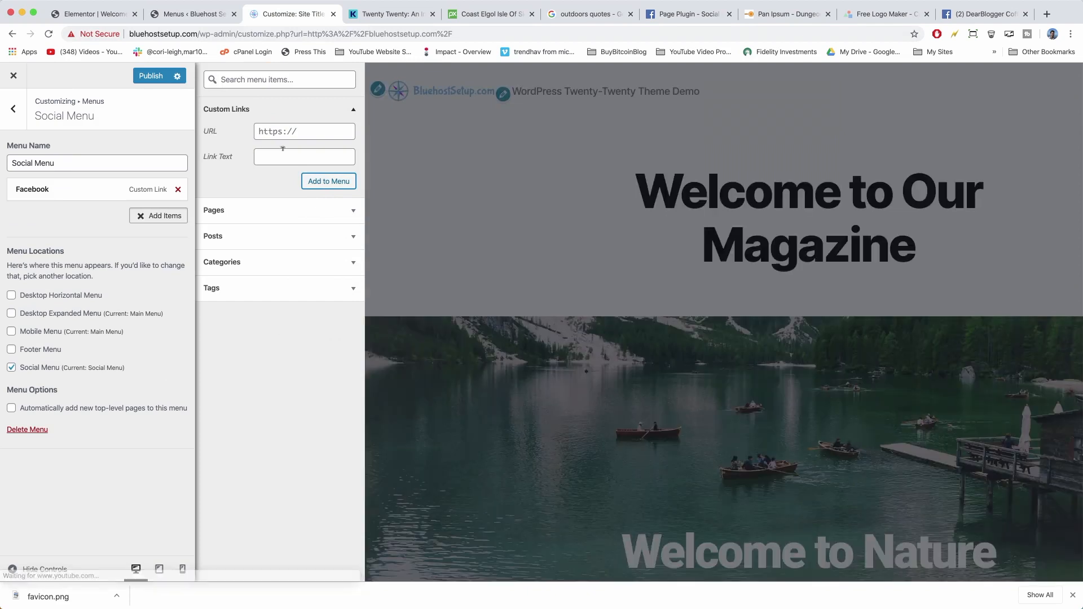
click(268, 130)
Load the Twitter profile page in a new tab and copy its address.
click(1047, 14)
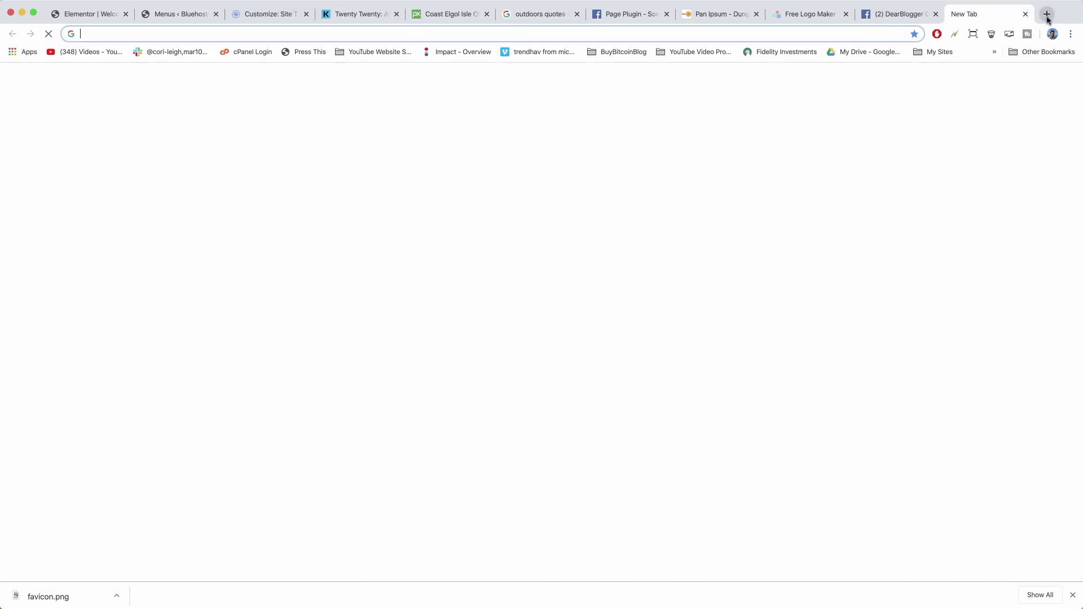
text(twitter.com/gregnarayan)
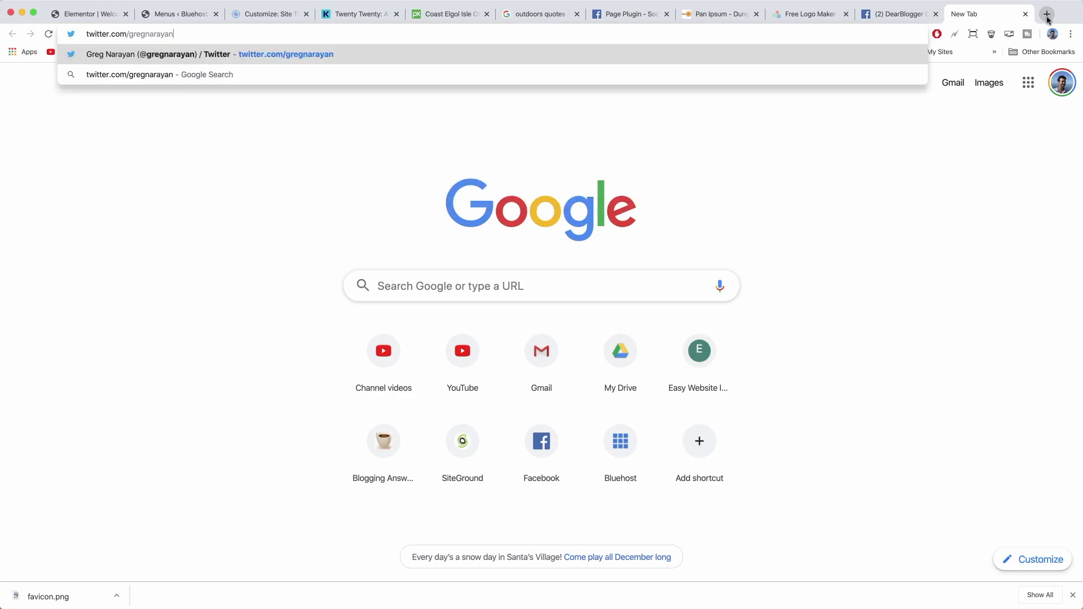
key(Return)
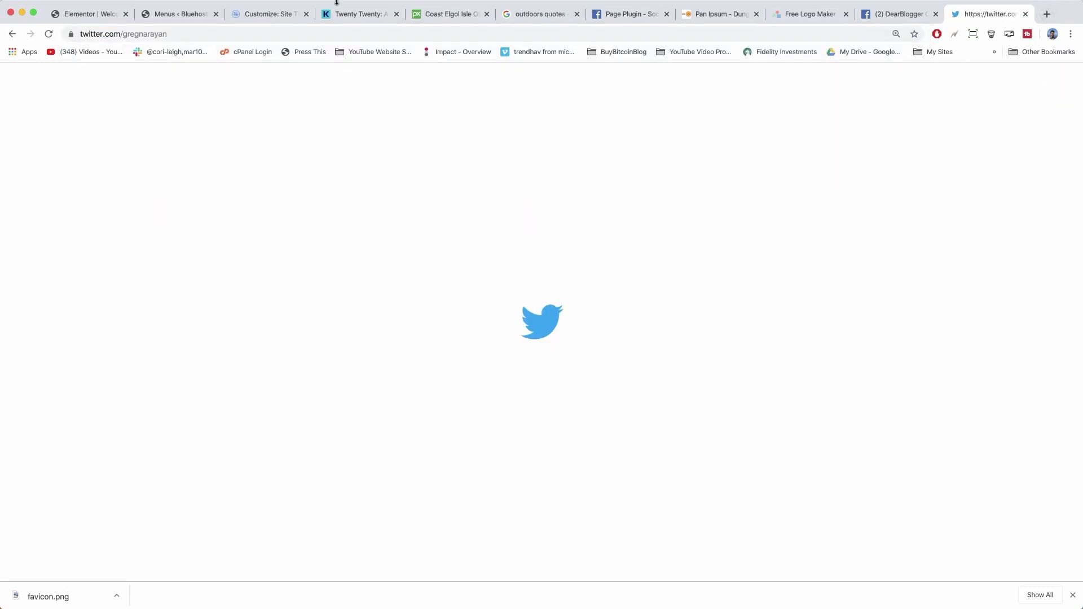
click(259, 33)
key(super+c)
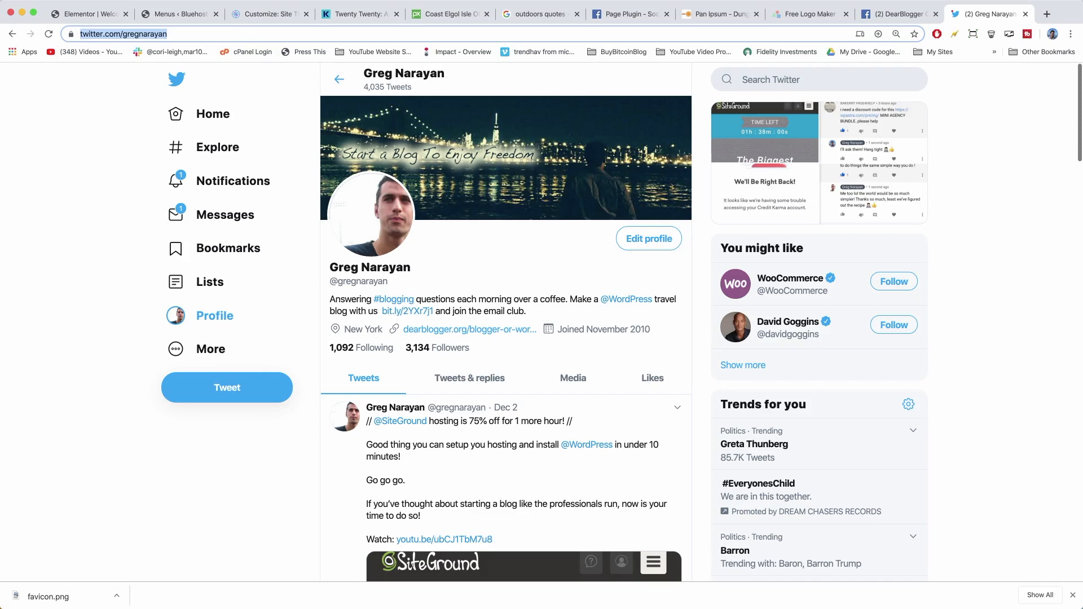
click(173, 12)
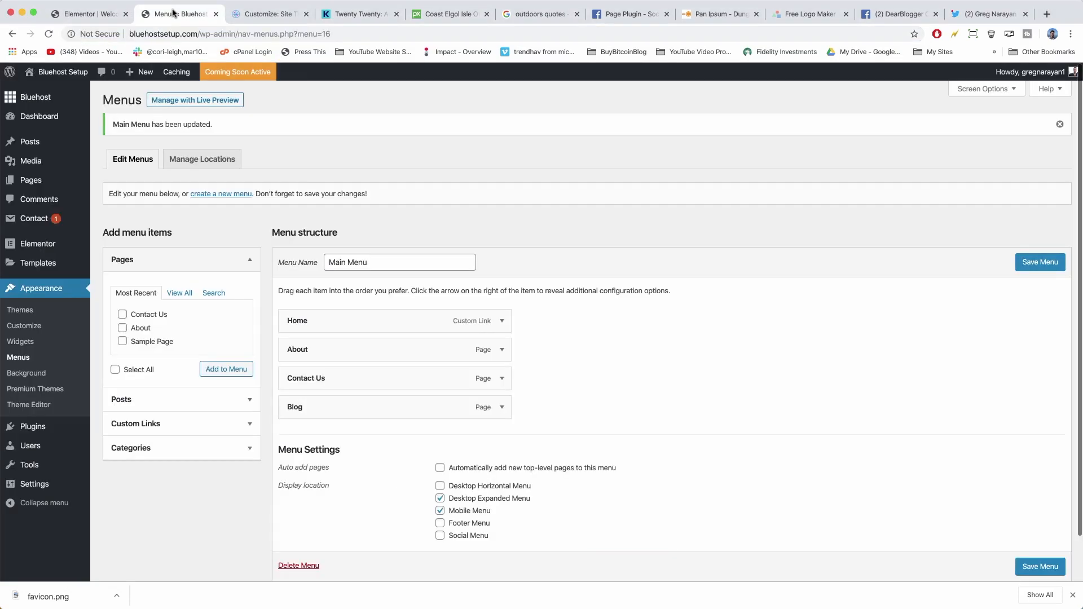
click(272, 14)
Add the profile as a custom link labelled Twitter and publish the Social Menu.
right_click(271, 136)
click(285, 207)
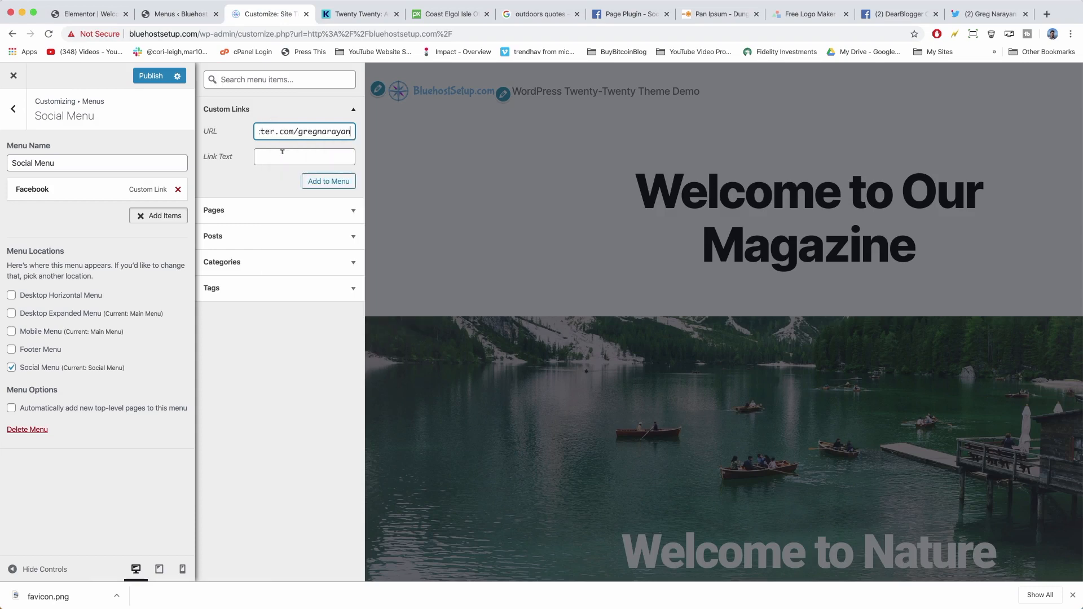
click(282, 154)
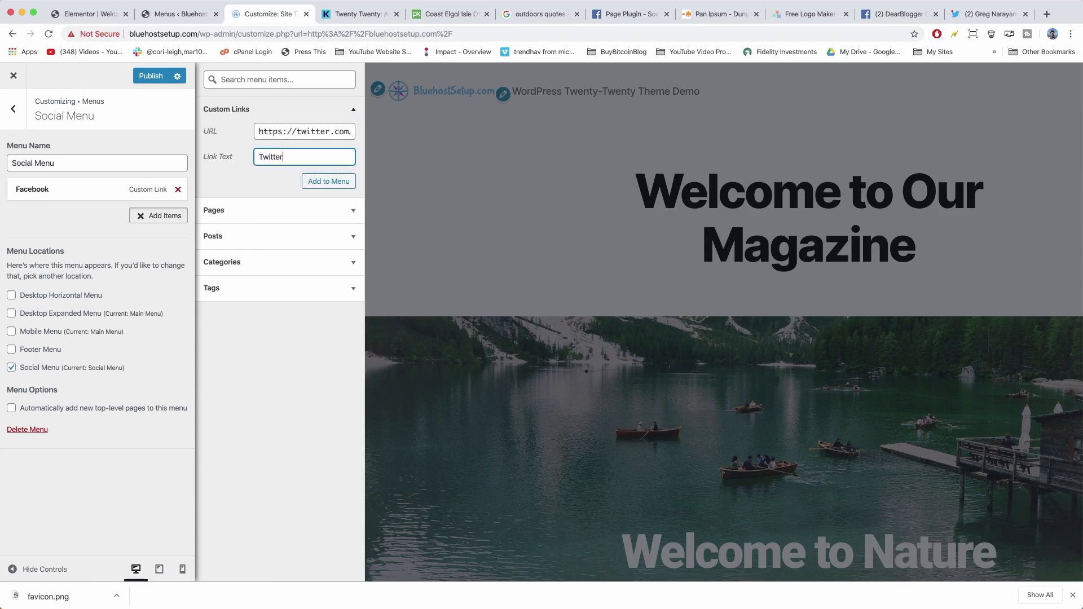
click(320, 178)
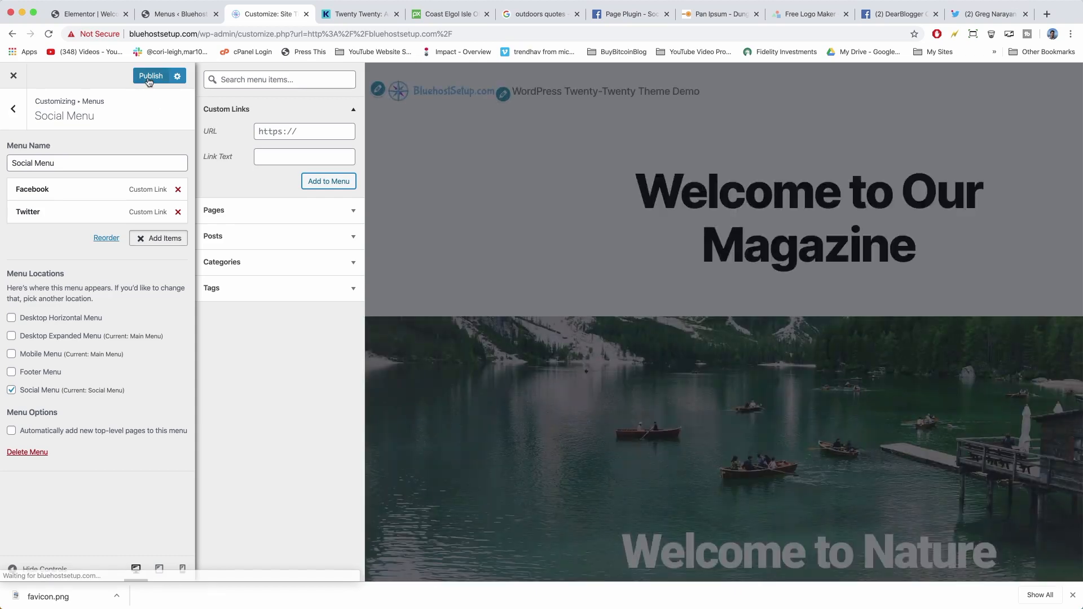
click(149, 79)
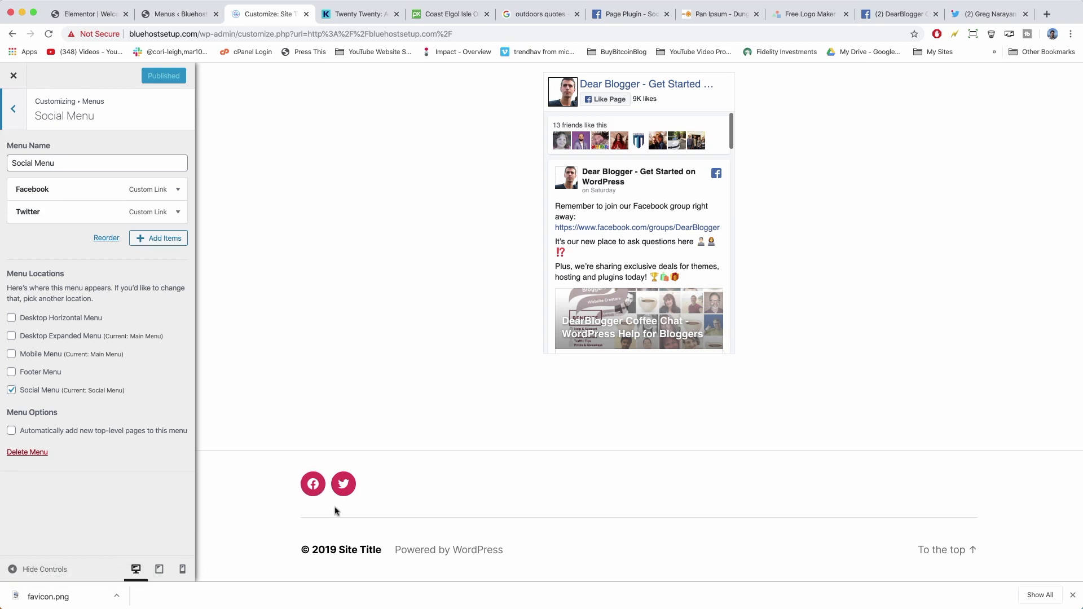
click(1, 105)
In Widgets, look through the Footer #1 and Footer #2 areas, then open Footer #1.
click(13, 108)
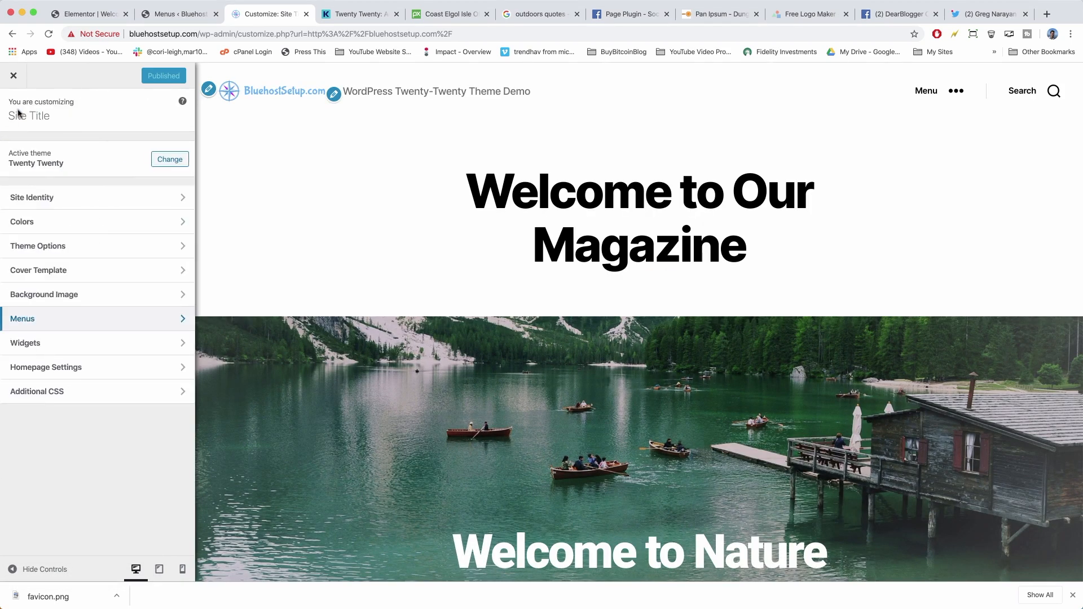
click(166, 349)
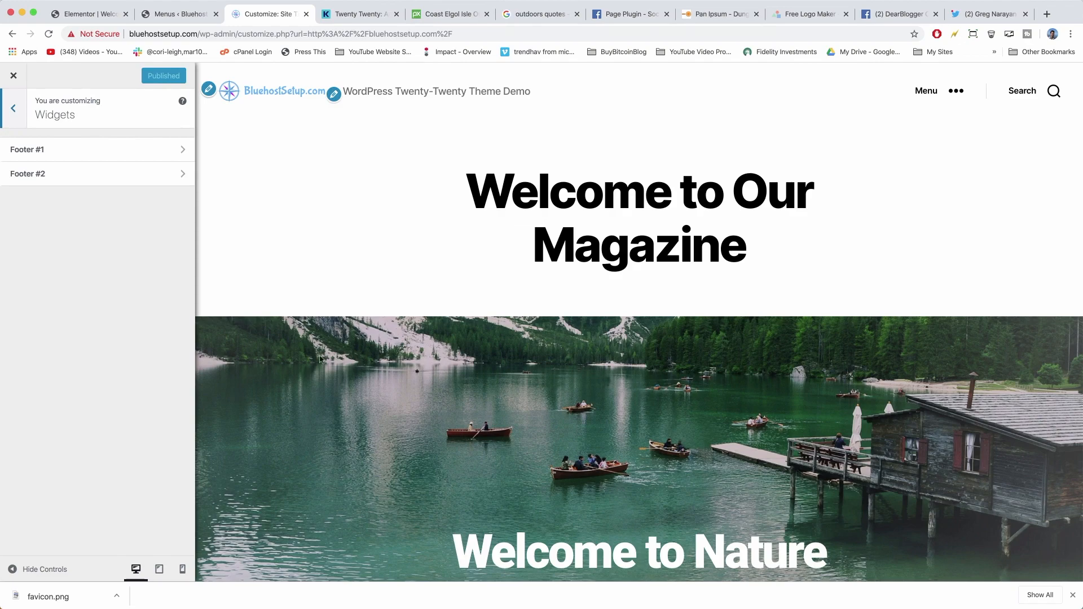
scroll(320, 360, down, 20)
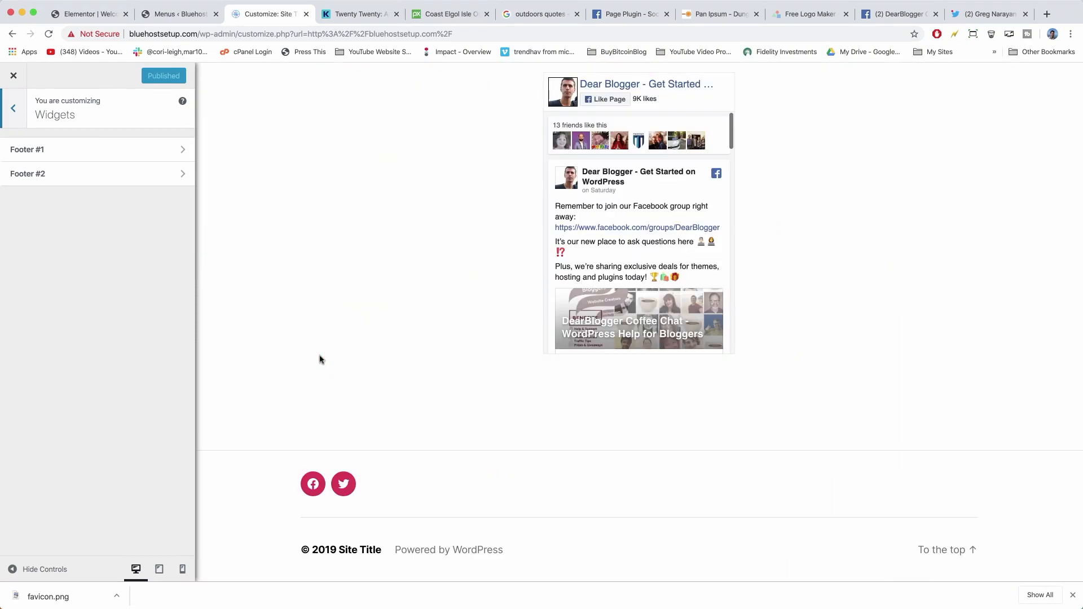
click(169, 150)
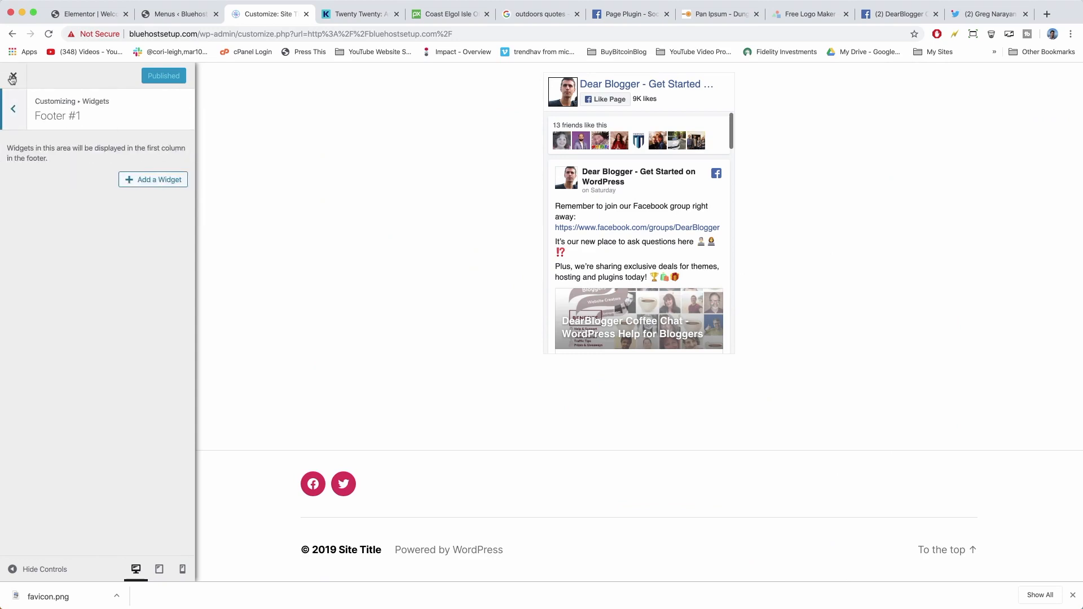
click(17, 105)
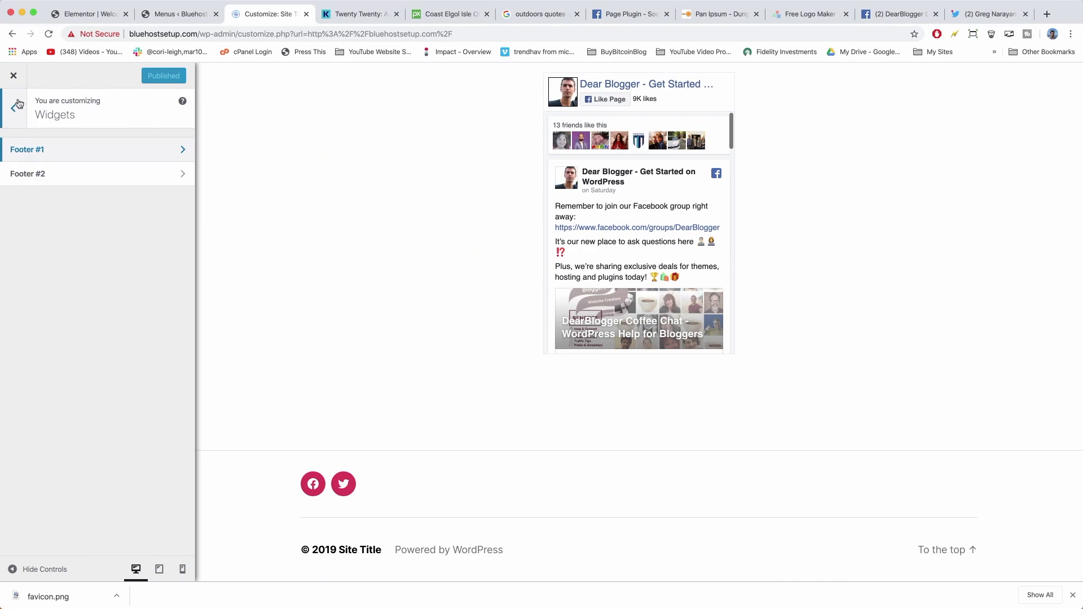
click(179, 178)
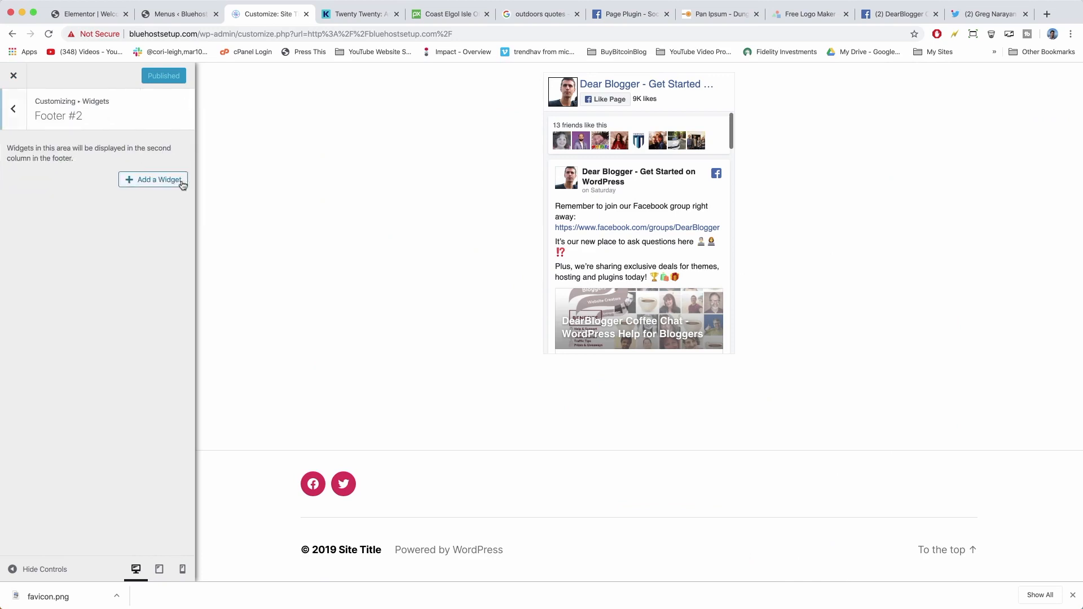
click(13, 107)
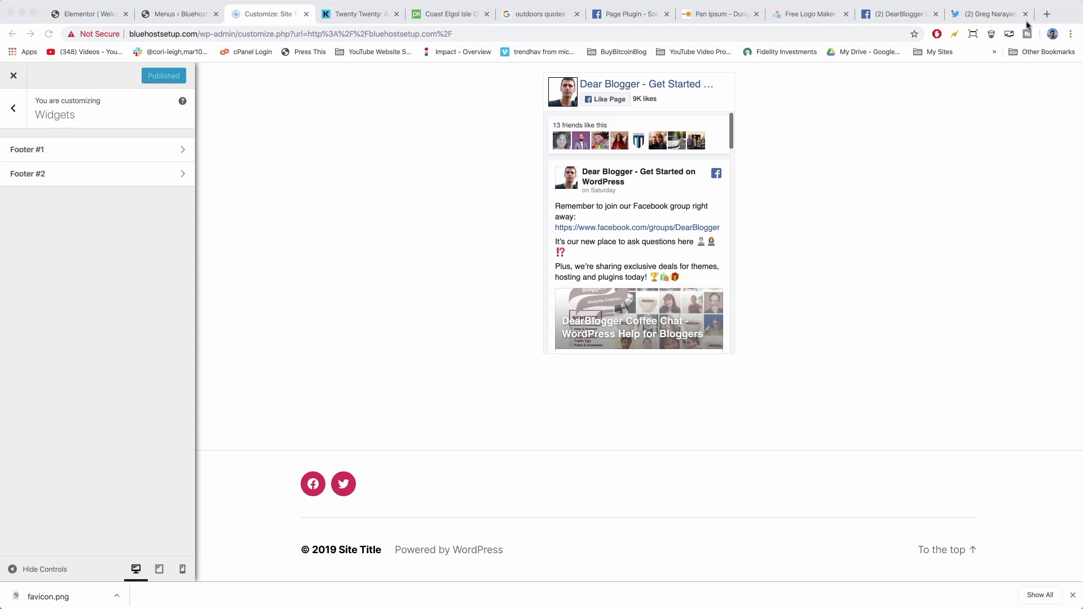
click(177, 154)
click(176, 154)
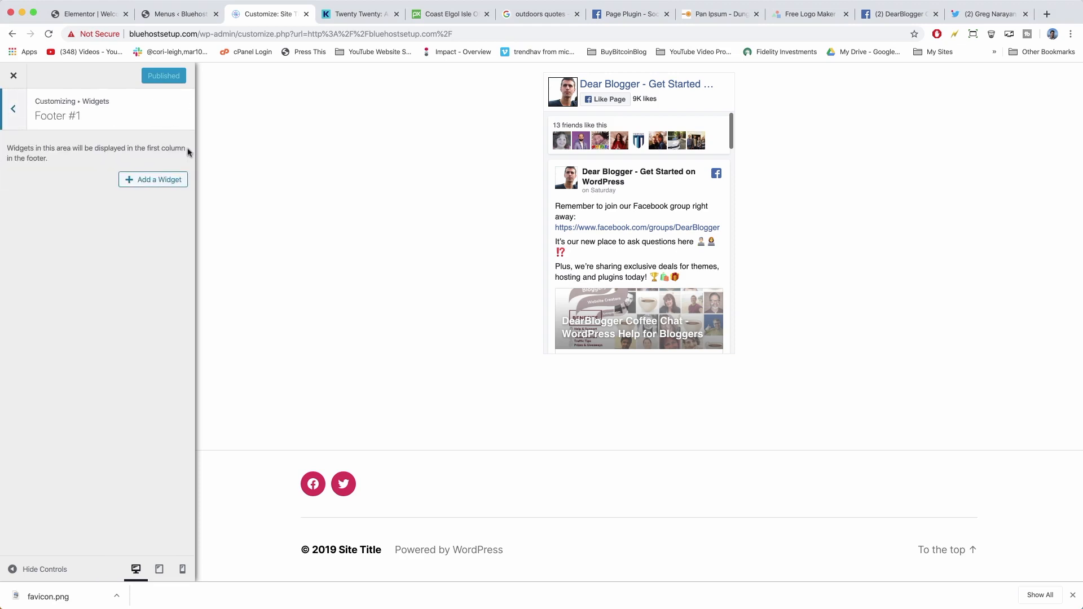
Add a Custom HTML widget to Footer #1 and start its title as 'Lor Locatio'.
click(149, 182)
scroll(303, 308, down, 4)
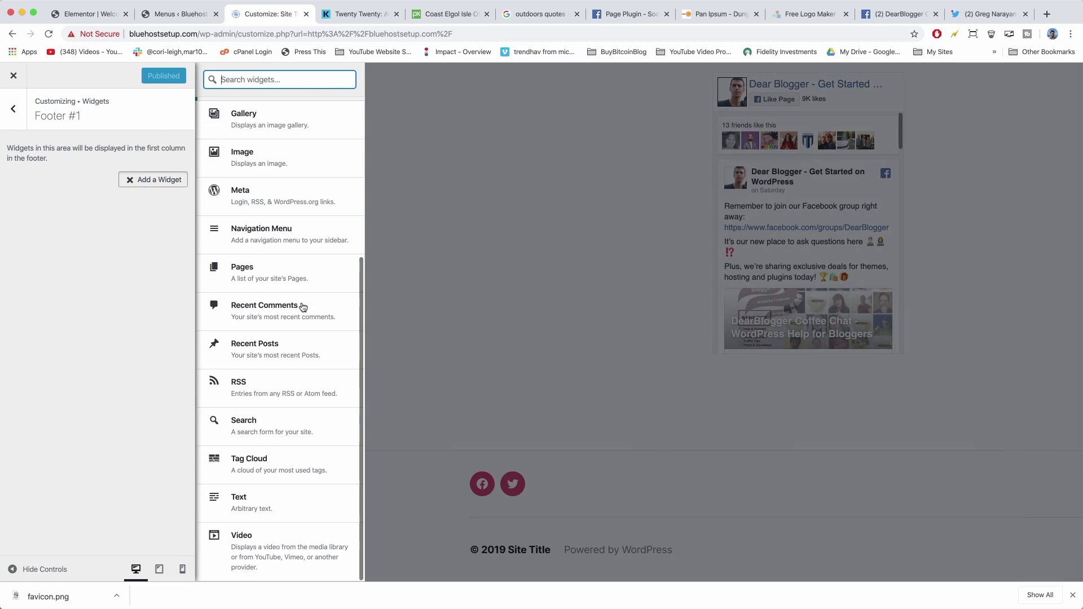
scroll(299, 487, up, 1)
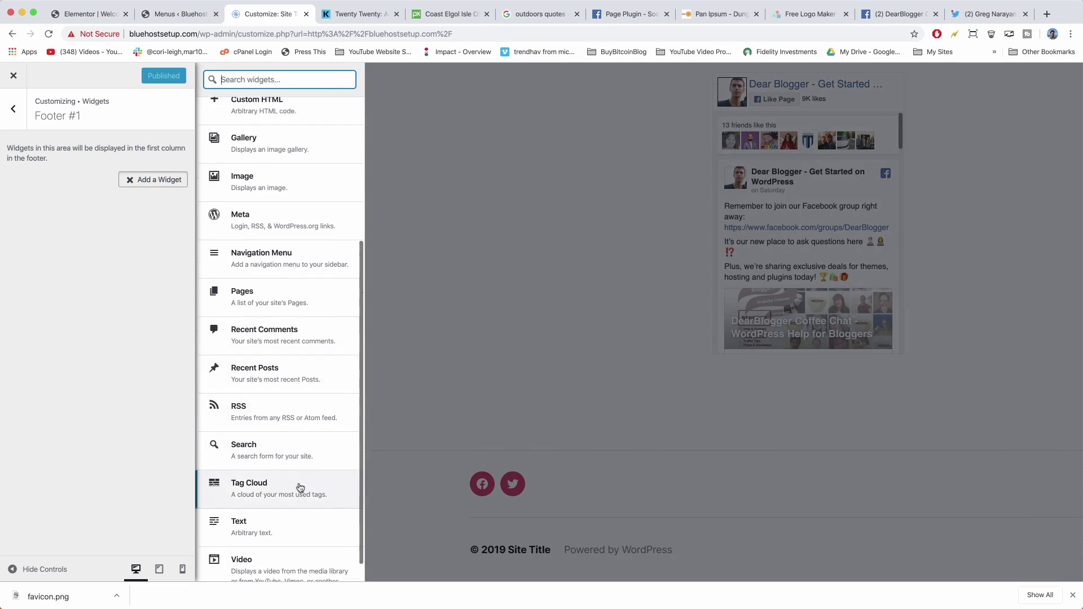
scroll(299, 486, up, 5)
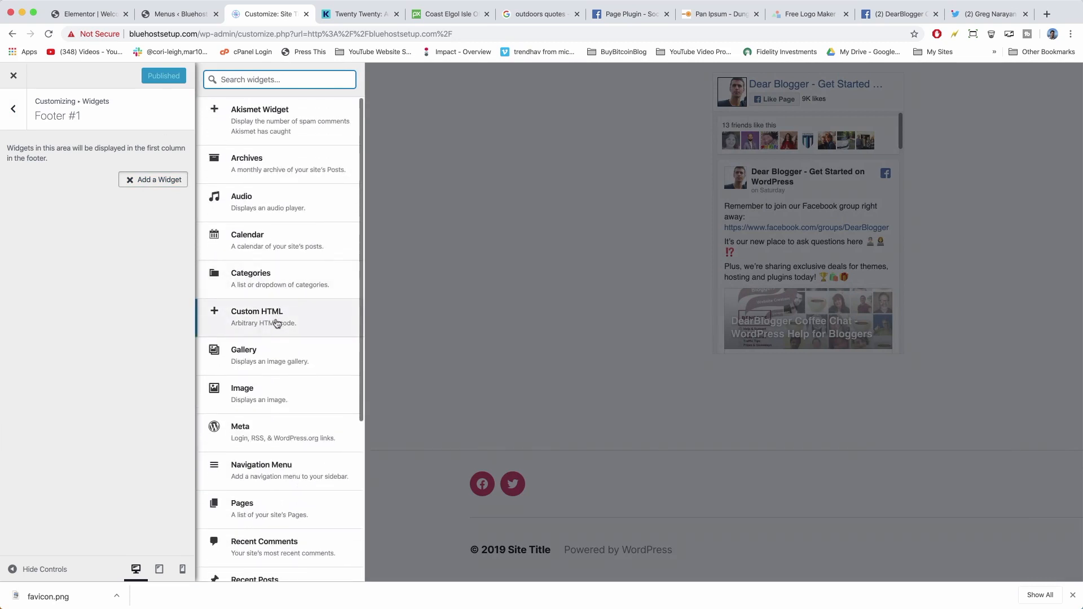
click(277, 323)
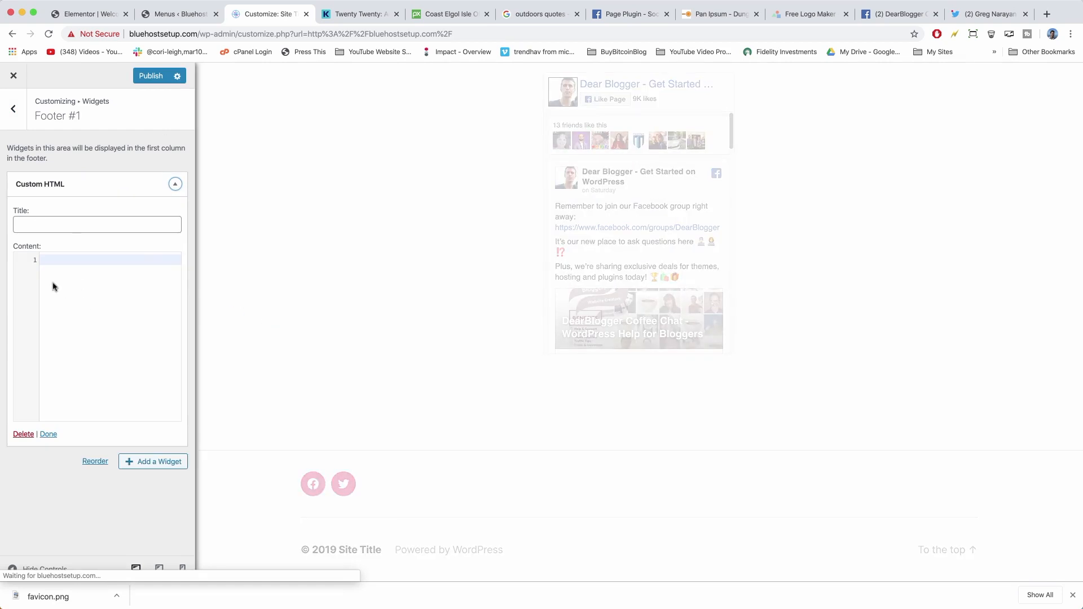
click(89, 223)
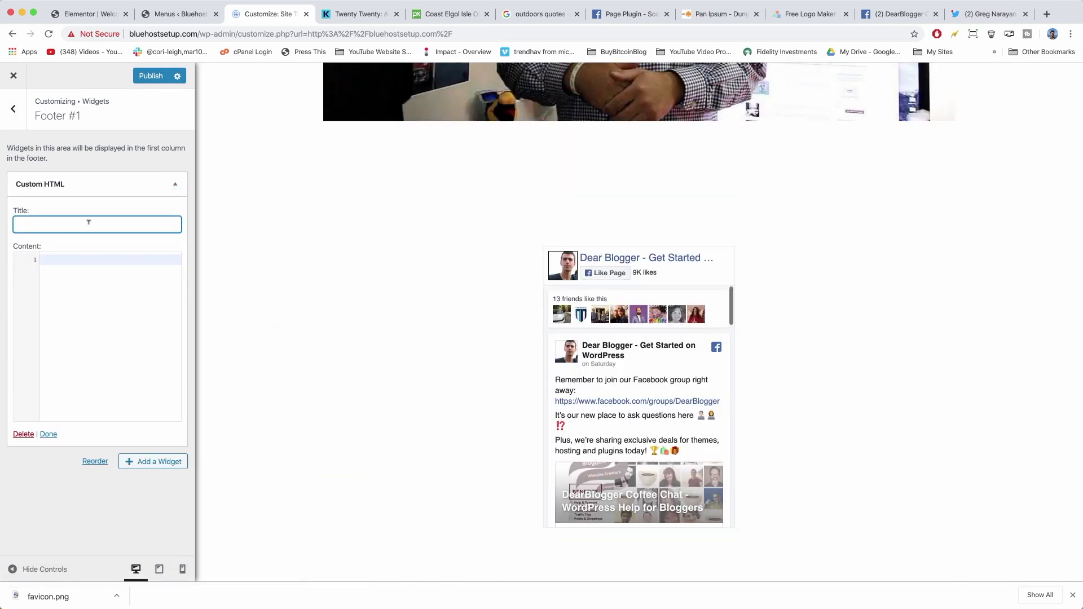
text(Lo)
text(r Locatio)
Load google.com/maps in a new browser tab.
click(1045, 13)
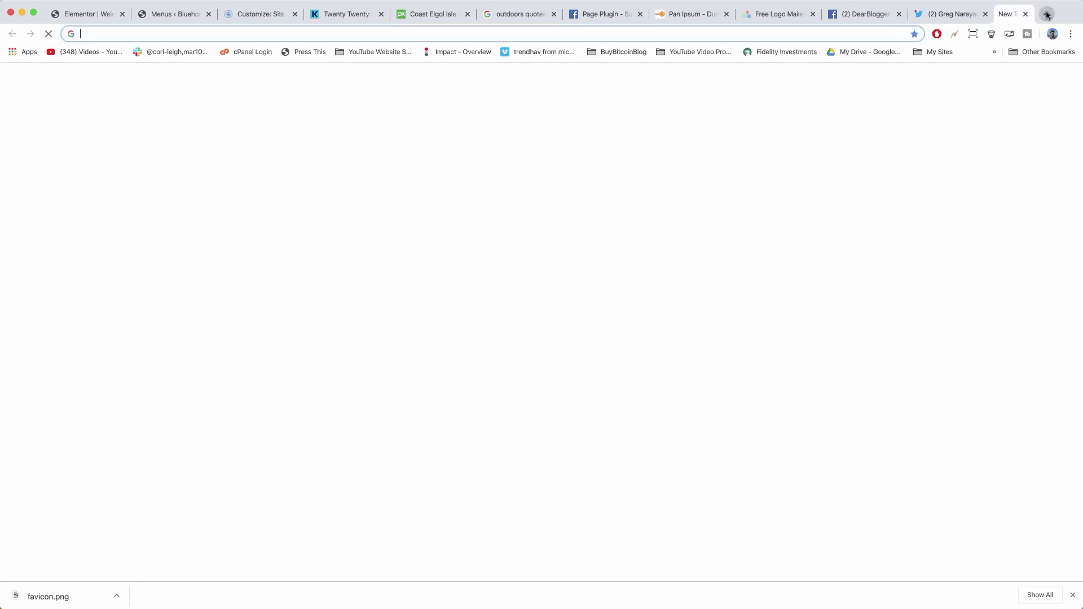
text(google.com/)
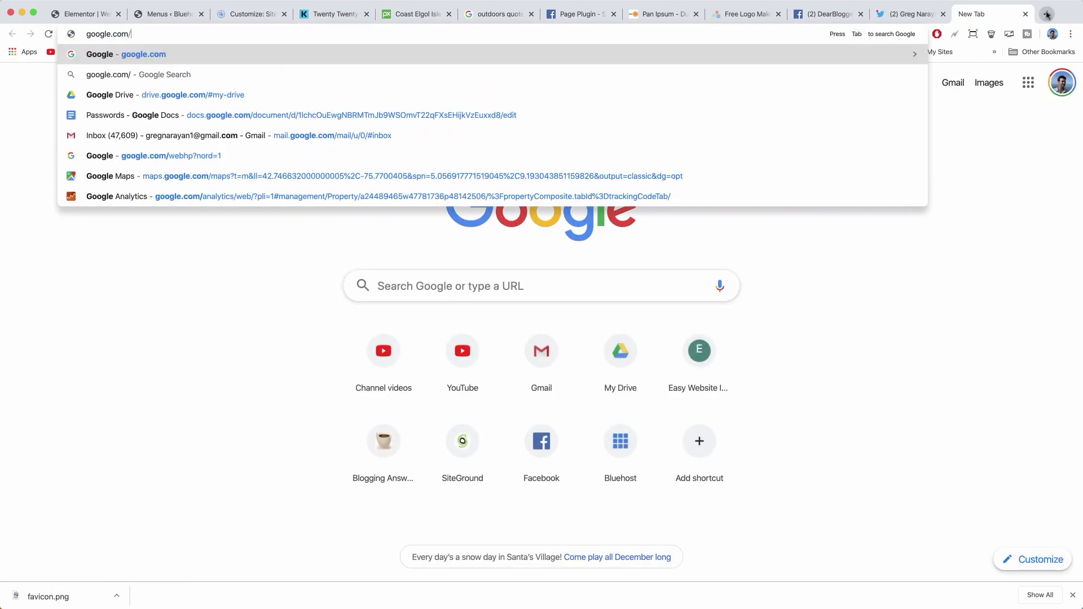
text(maps)
key(Return)
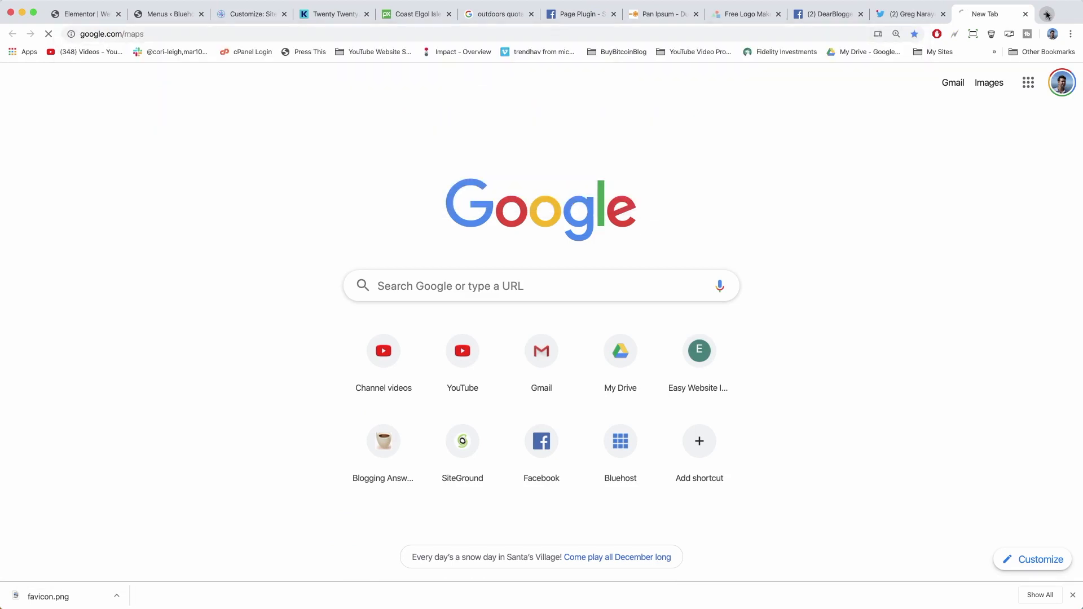
Search Google Maps for 'chelsea market'.
click(138, 80)
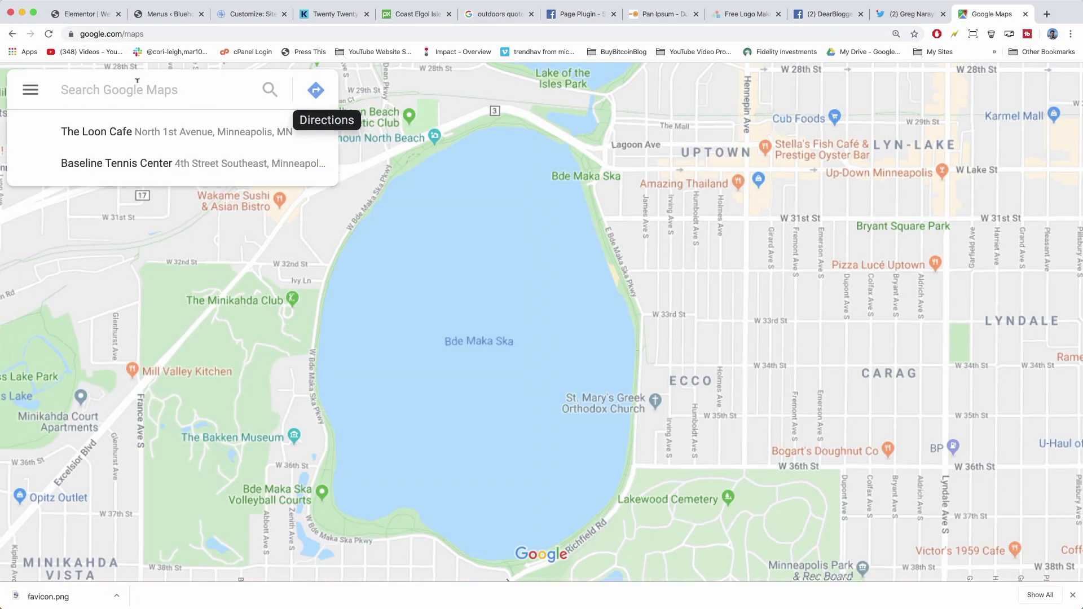
text(chelsea market)
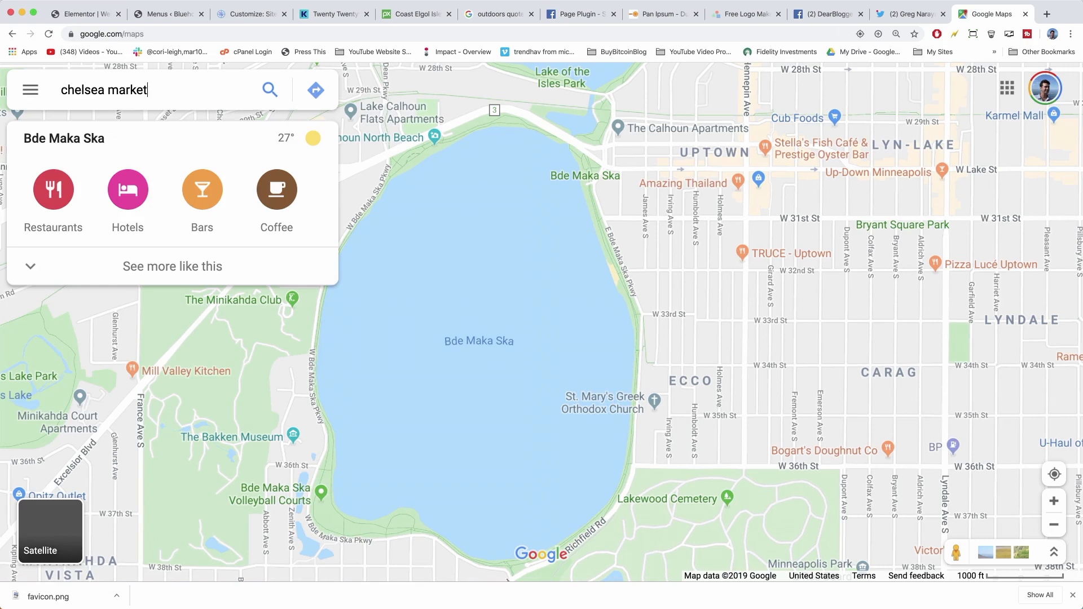
key(Return)
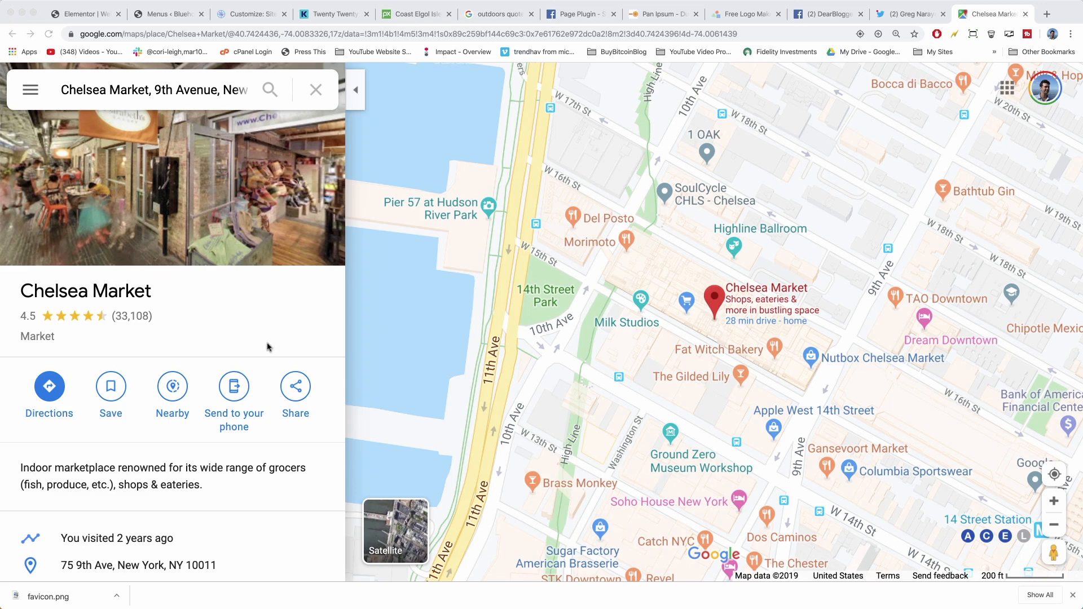
Copy the Chelsea Market map's embed HTML and return to the Customizer tab.
click(296, 387)
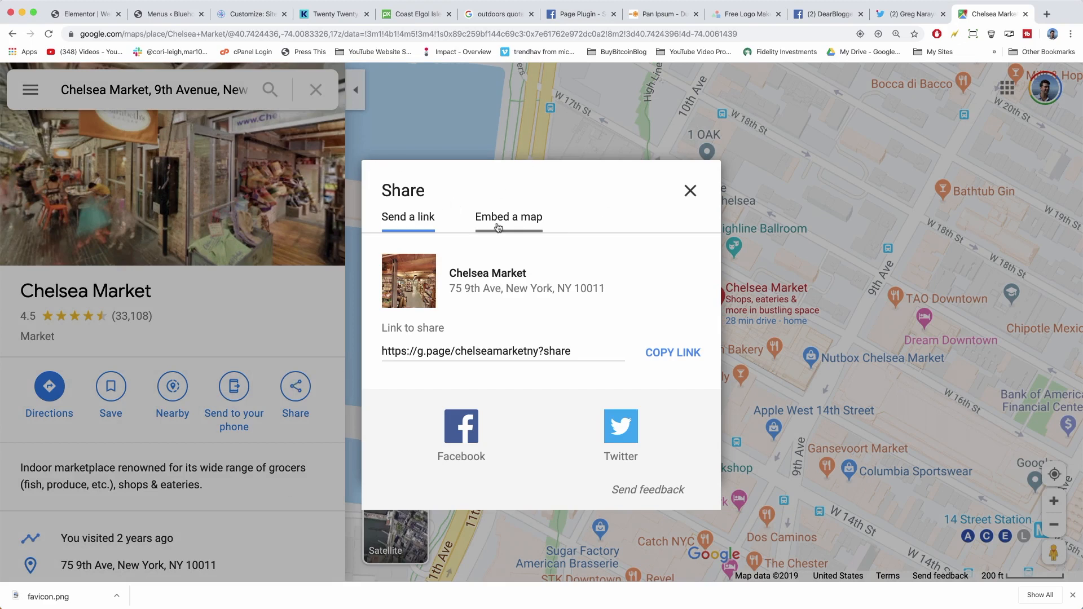
click(520, 225)
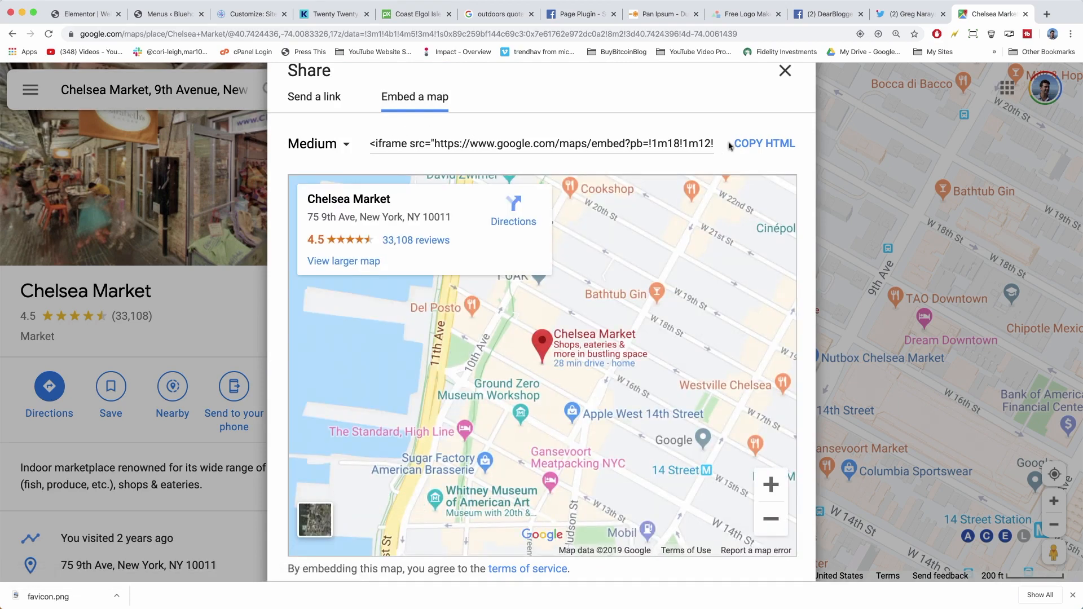
click(758, 144)
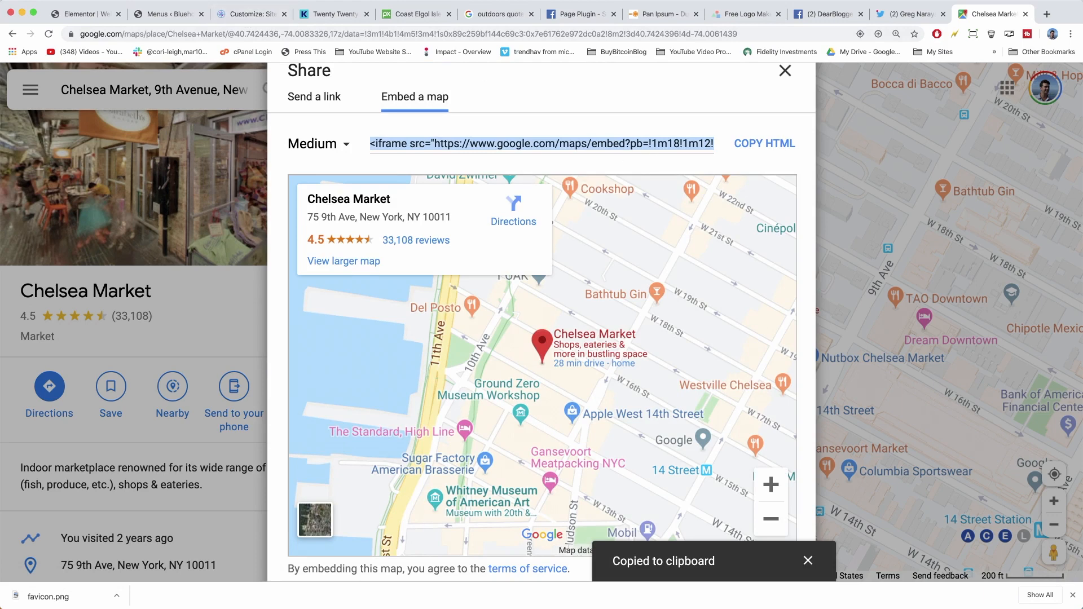
click(253, 16)
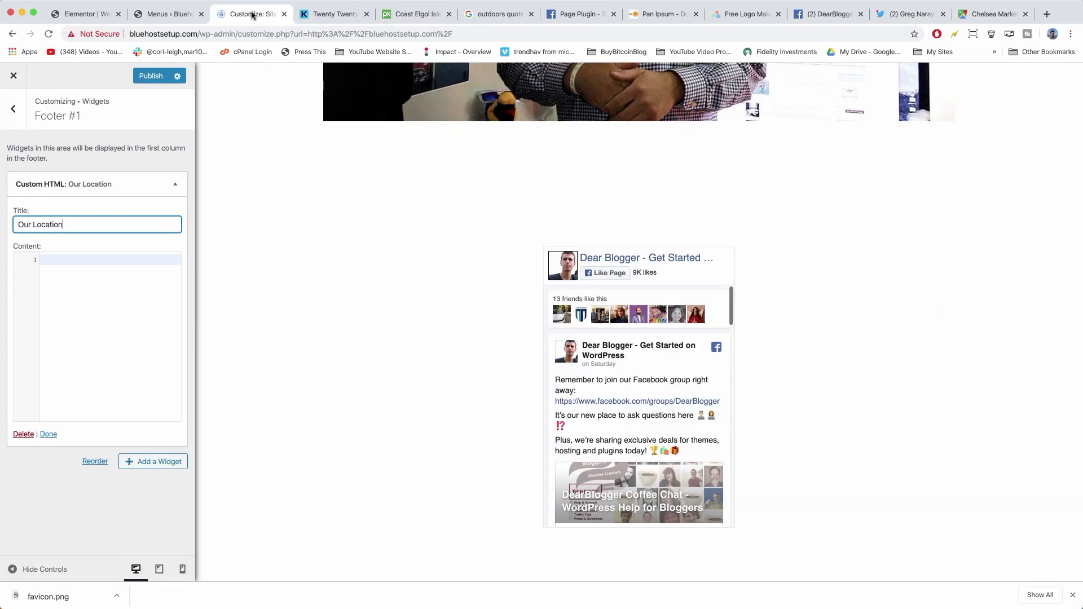
Paste the Chelsea Market embed code into the Our Location widget and publish.
click(66, 259)
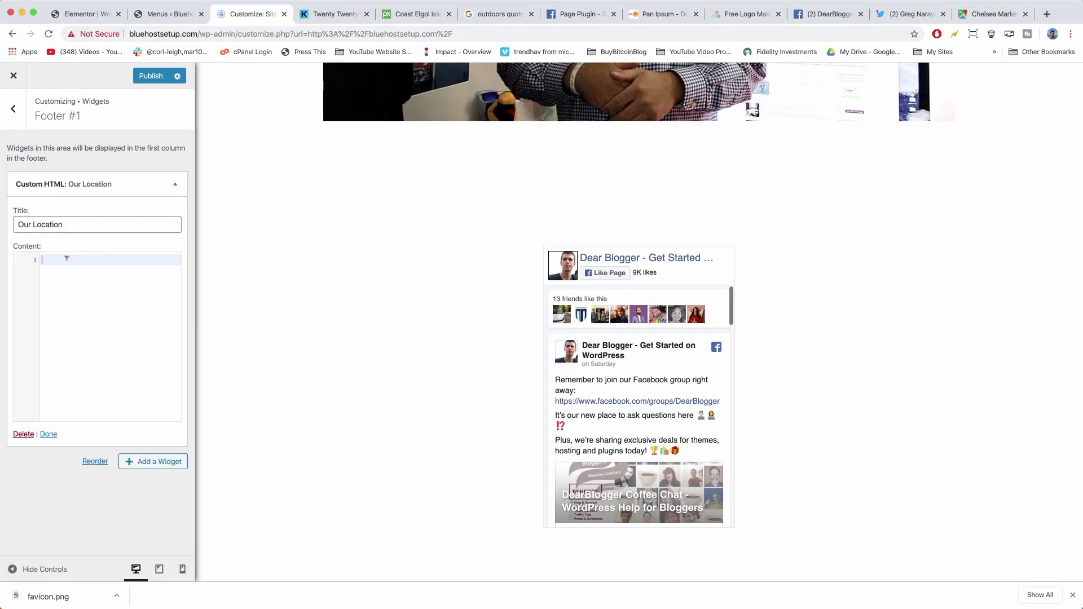
right_click(67, 260)
click(89, 333)
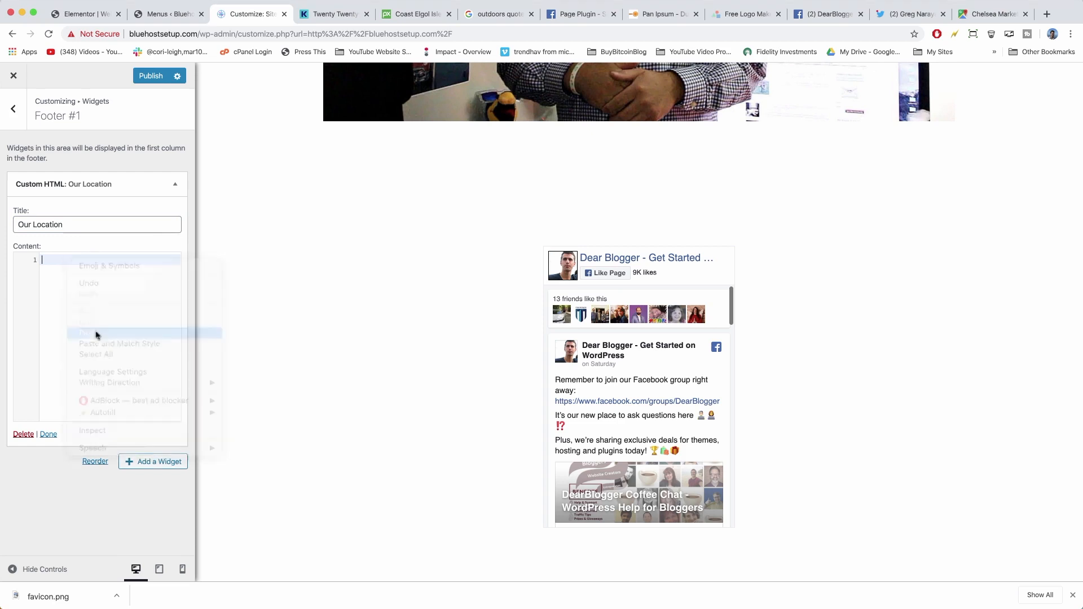
click(149, 78)
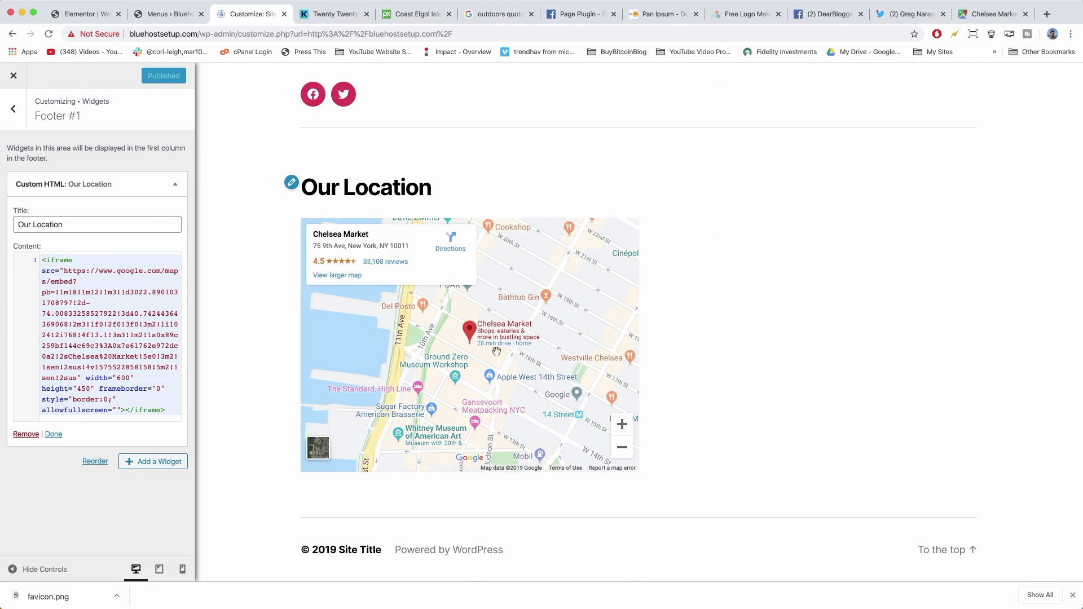
Zoom the embedded map in twice, then go back to the widget areas list.
mouse_move(497, 352)
mouse_down()
mouse_move(540, 460)
mouse_move(497, 356)
mouse_up()
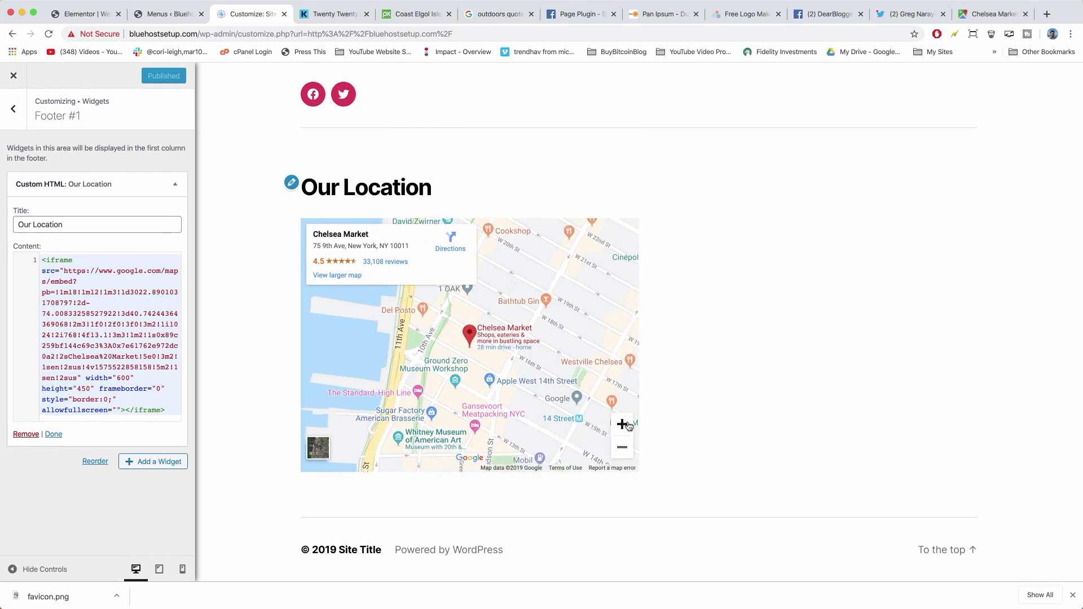
click(629, 427)
click(628, 428)
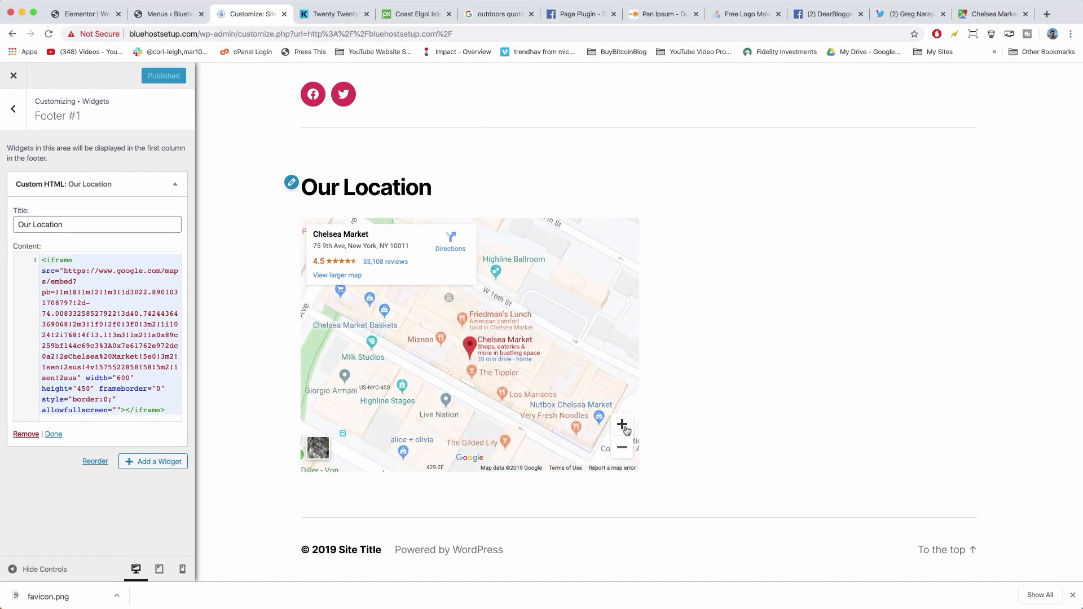
click(19, 109)
click(14, 110)
Confirm Homepage Settings show Welcome to Our Magazine as homepage and Blog as posts page.
click(12, 113)
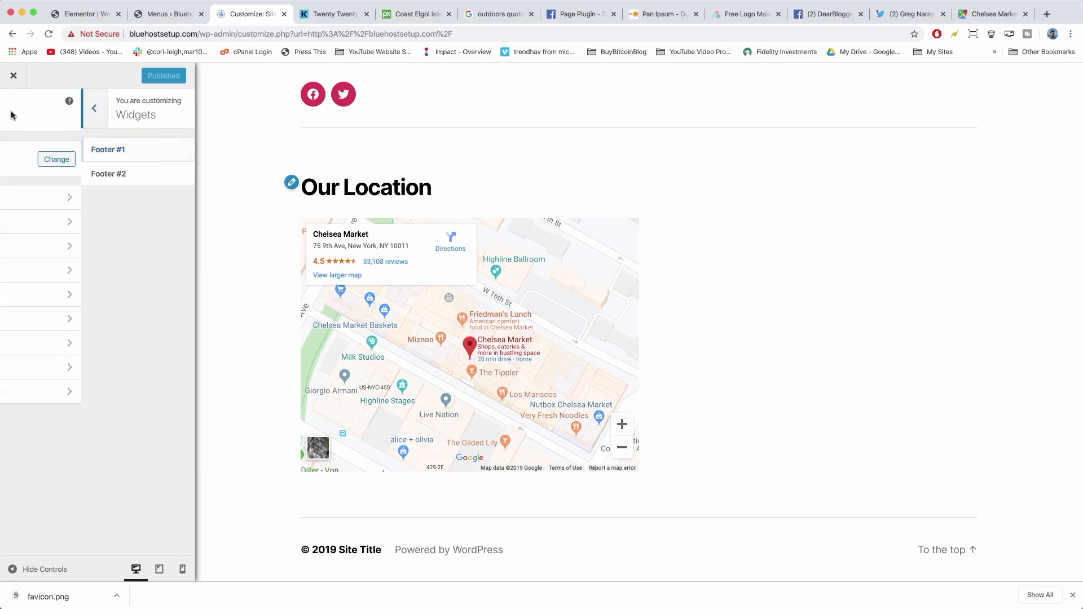
click(92, 377)
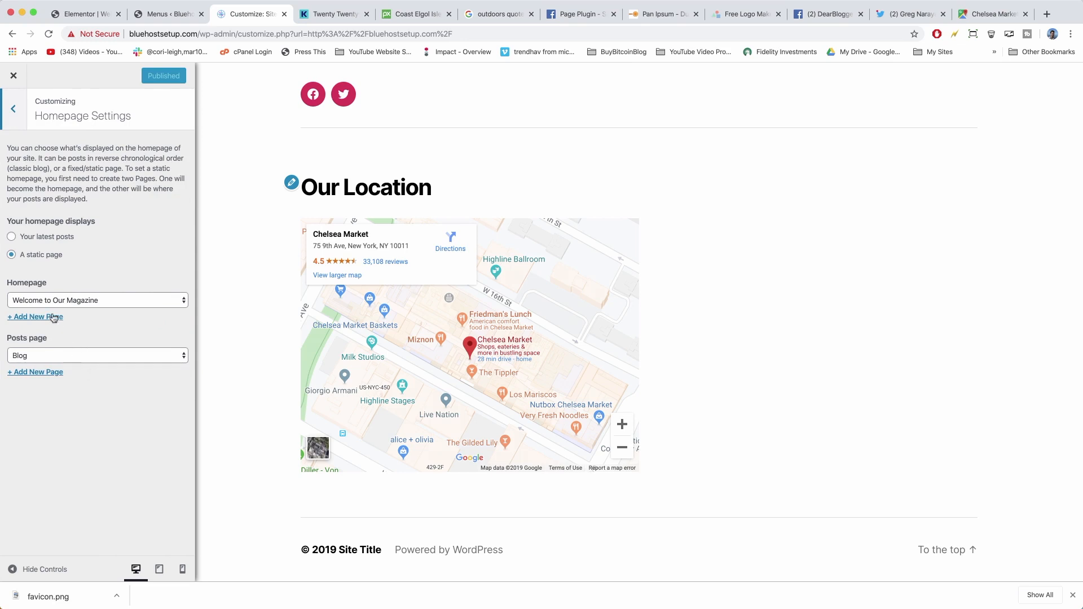
click(75, 305)
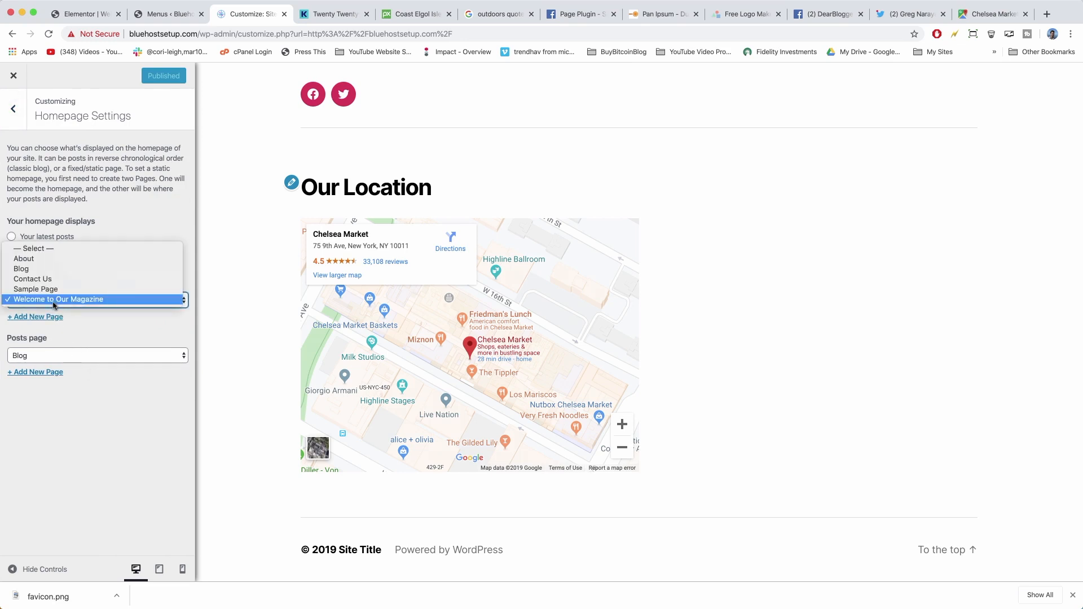
click(69, 302)
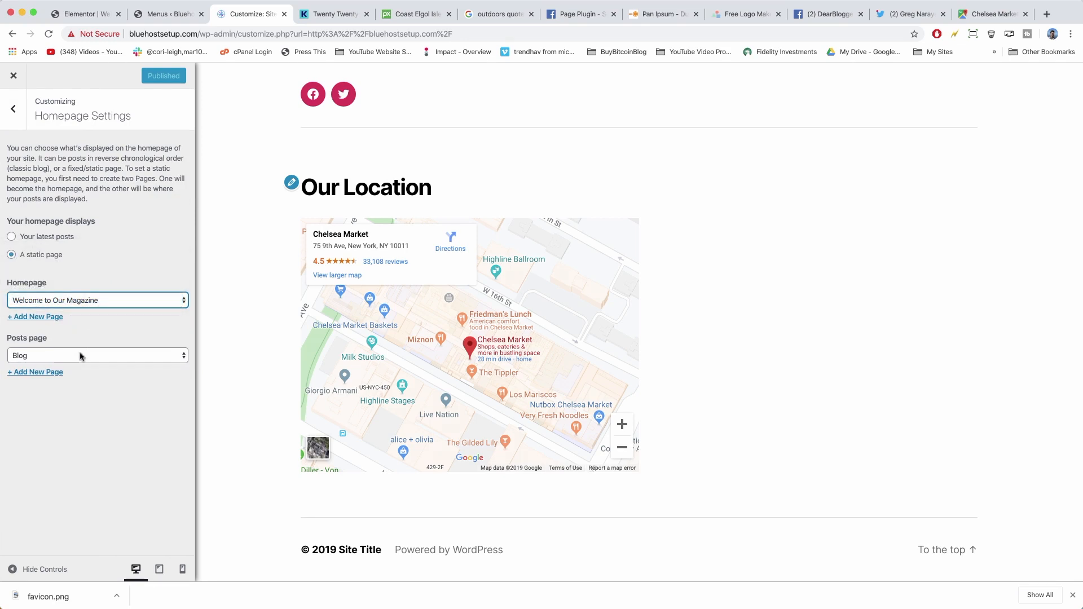
click(81, 356)
click(84, 358)
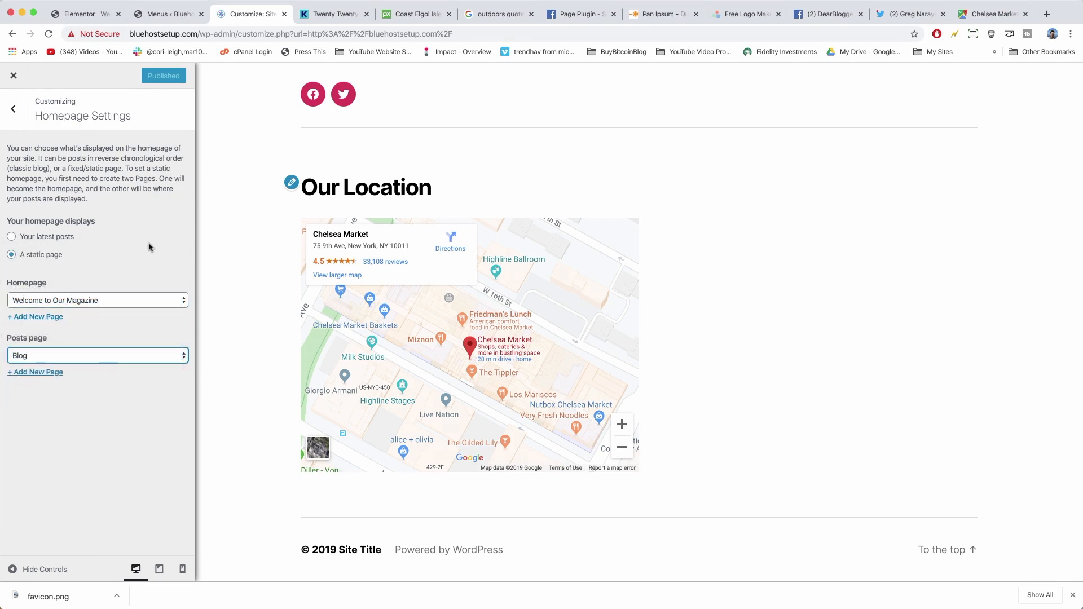
Open the Additional CSS editor with the caret on its first line.
click(12, 107)
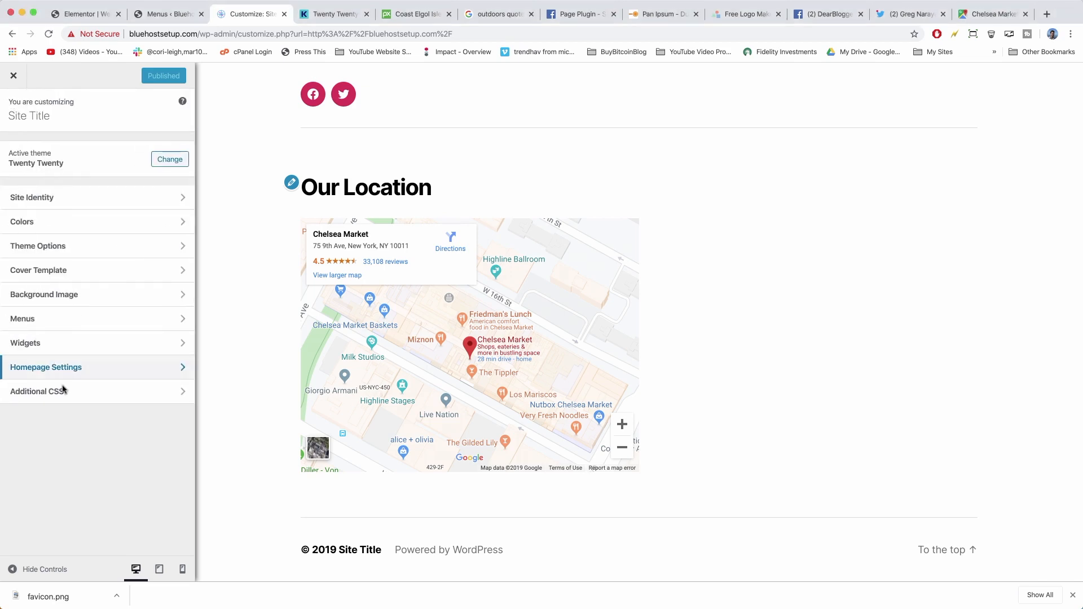
click(70, 392)
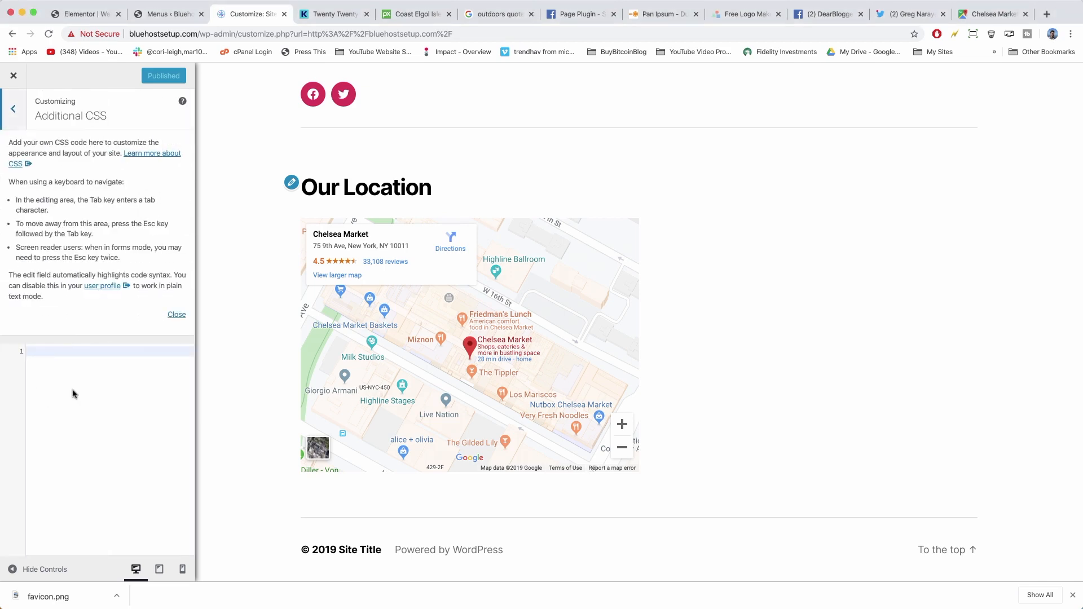
click(78, 352)
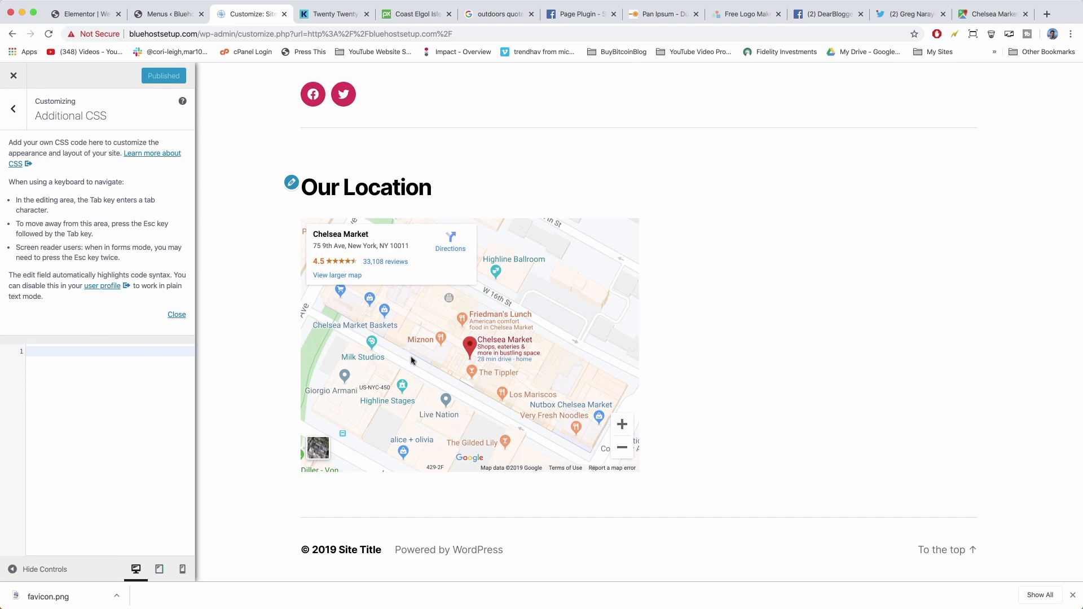
Scroll the preview to the top and select the 'Welcome to Our Magazine' heading.
scroll(280, 411, up, 15)
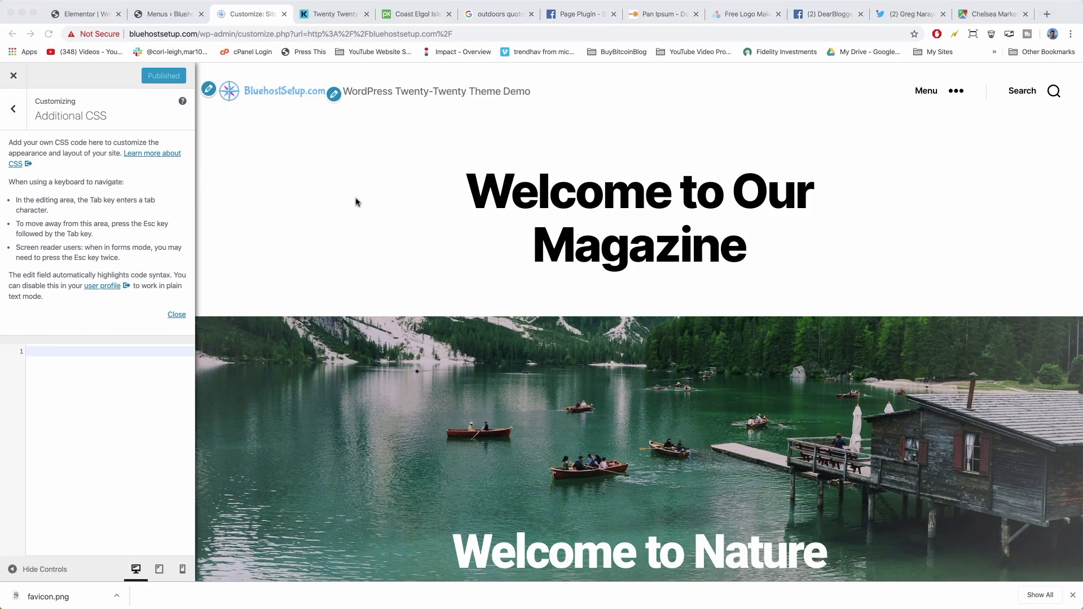
click(79, 364)
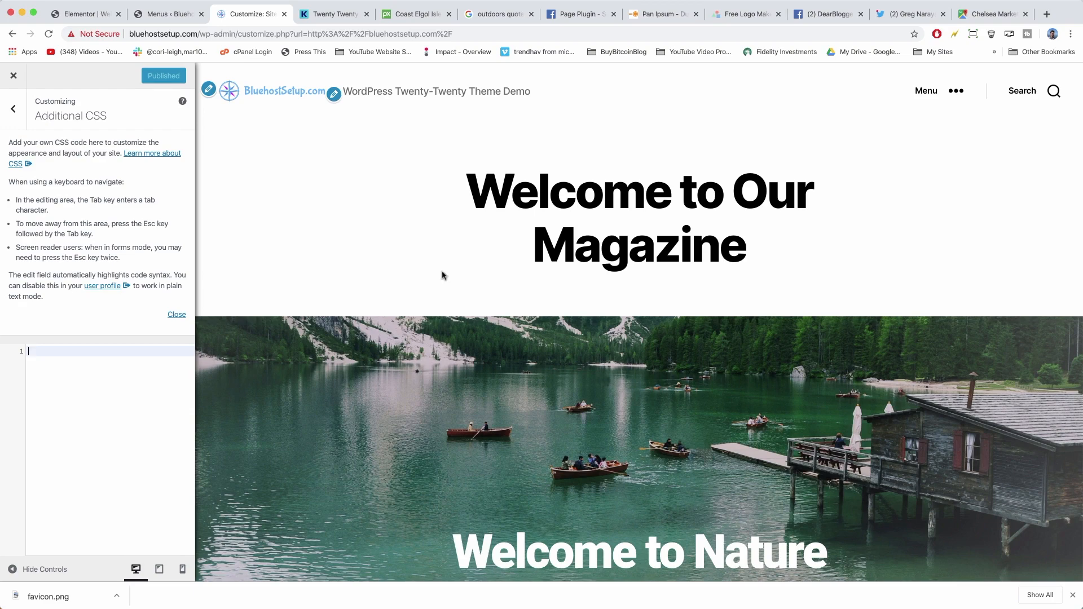
scroll(594, 254, down, 5)
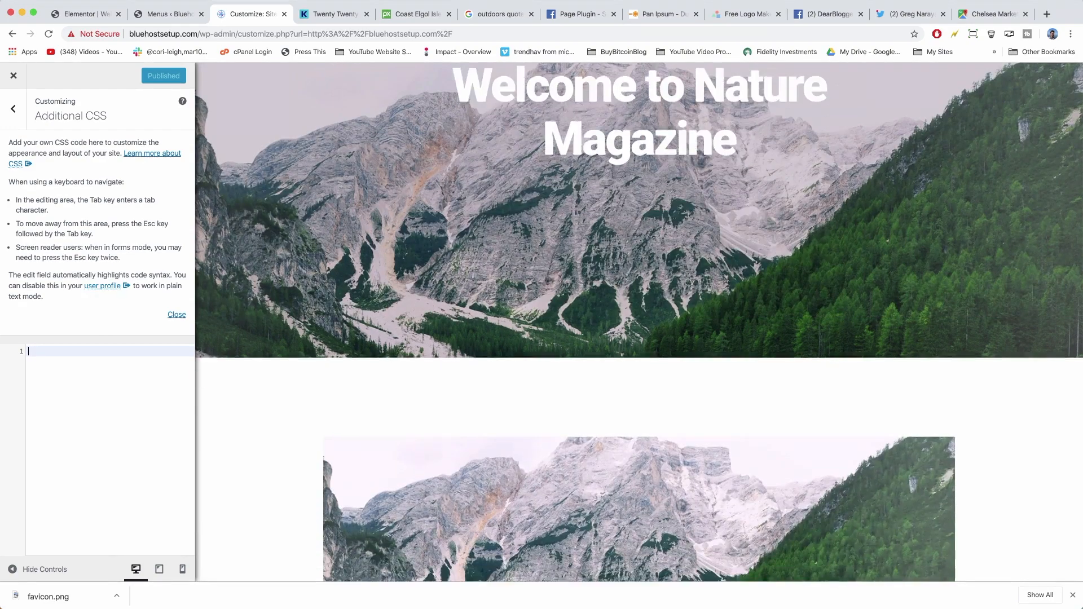
scroll(594, 255, up, 3)
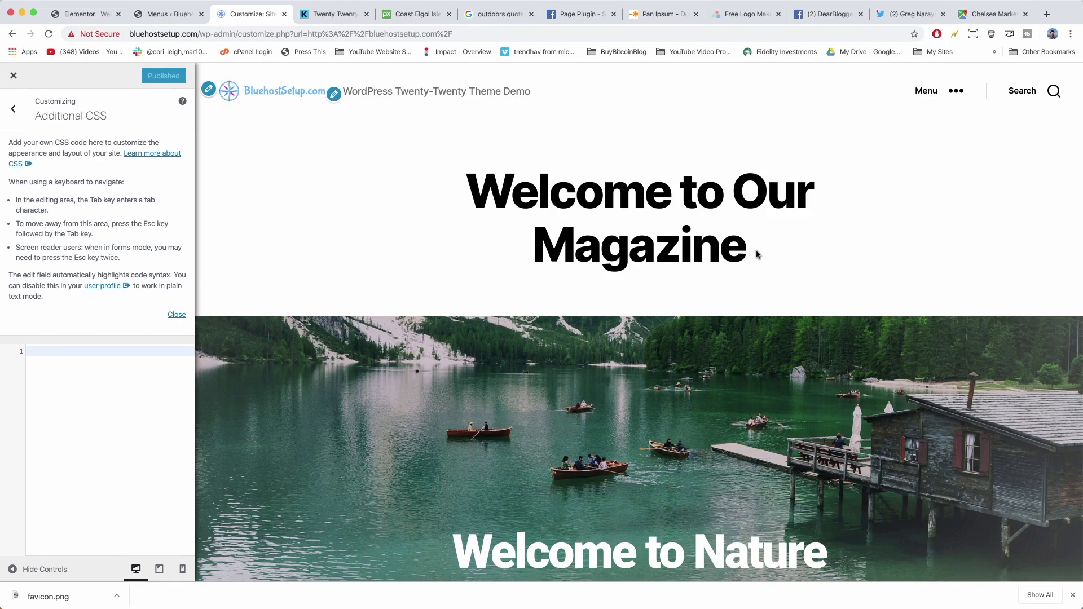
drag(757, 255, 455, 169)
scroll(729, 213, down, 4)
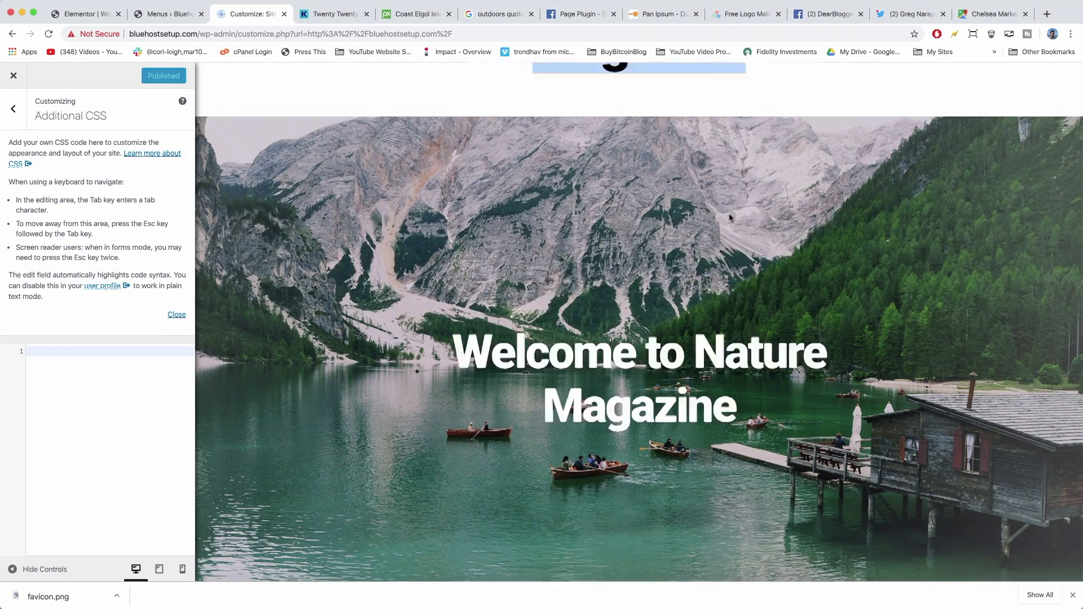
scroll(729, 213, up, 3)
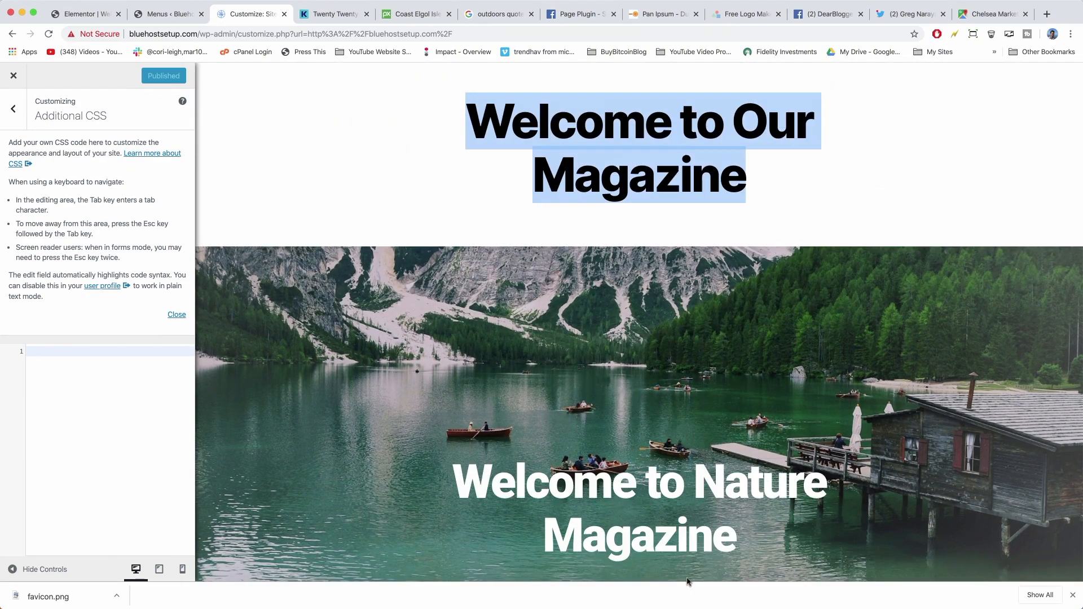
scroll(688, 582, up, 2)
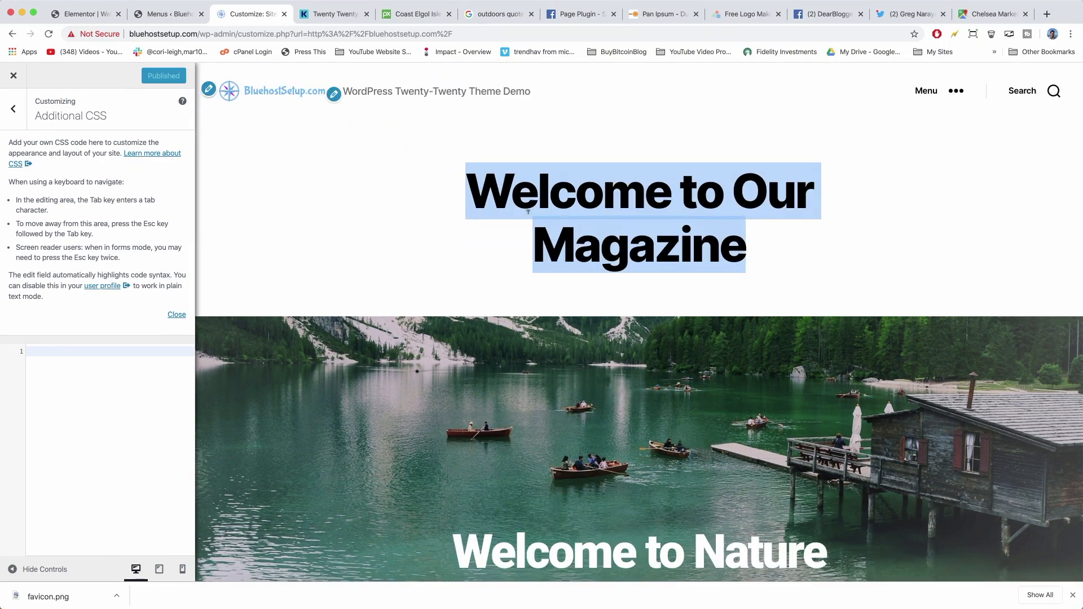
click(765, 240)
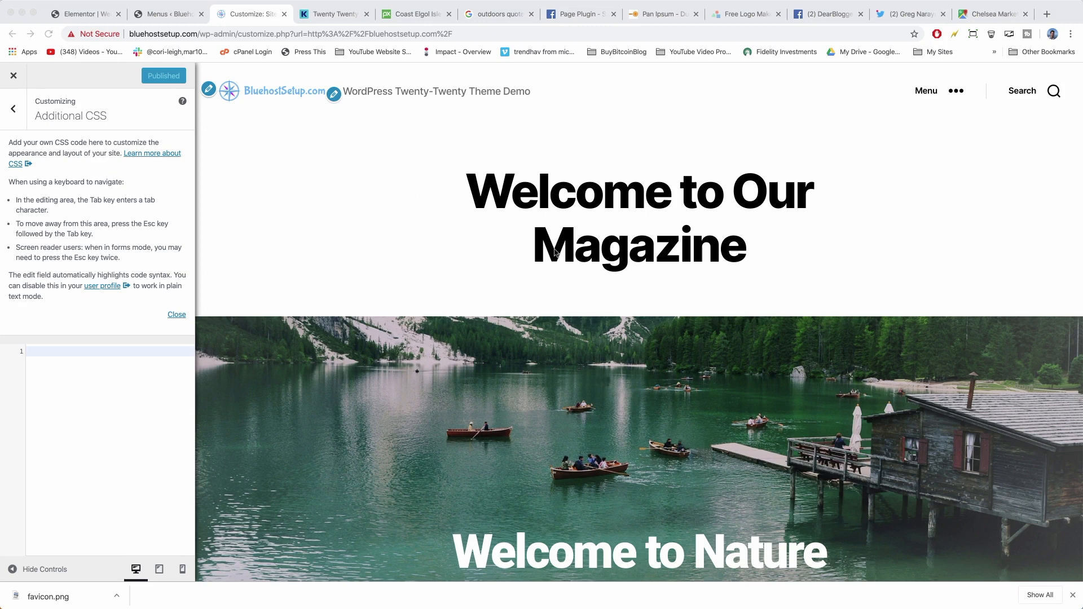
click(766, 251)
drag(789, 252, 472, 192)
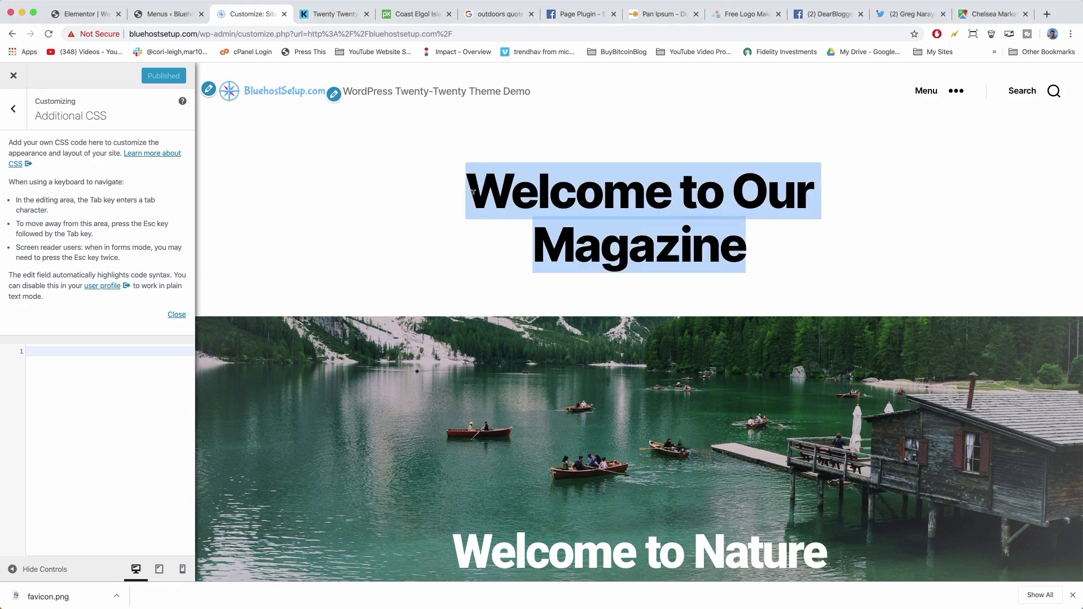
right_click(625, 169)
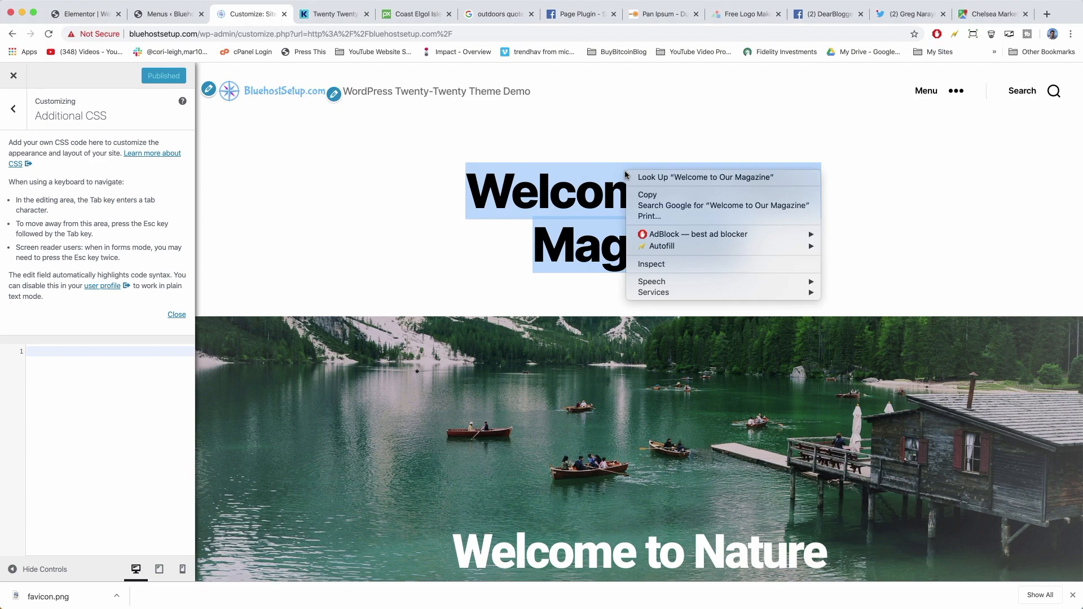
Inspect the heading and select the entry-header element in DevTools.
click(674, 258)
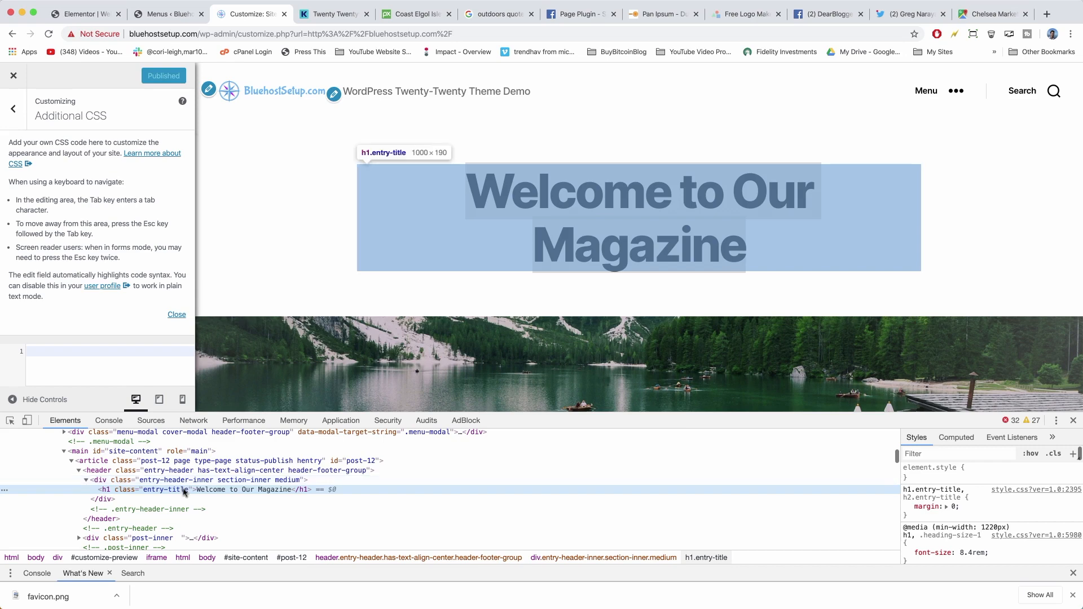
click(197, 471)
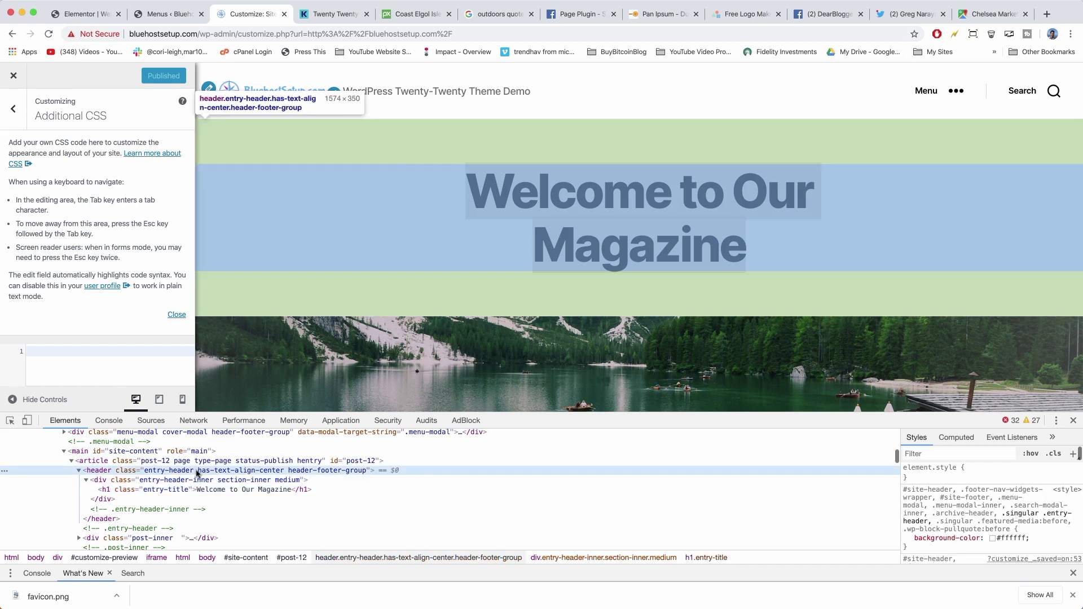
click(229, 490)
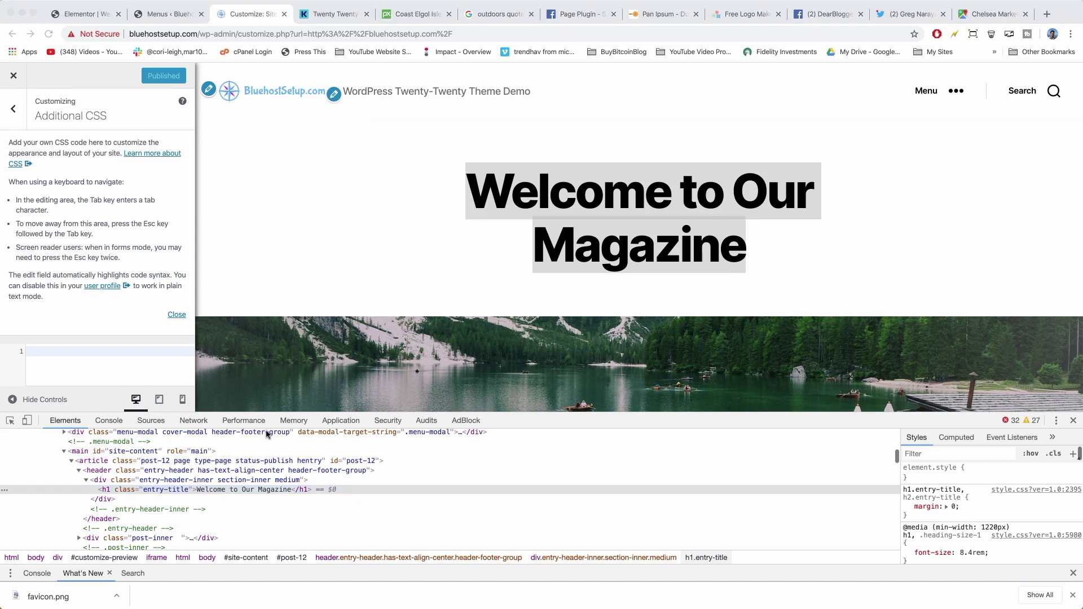
click(260, 480)
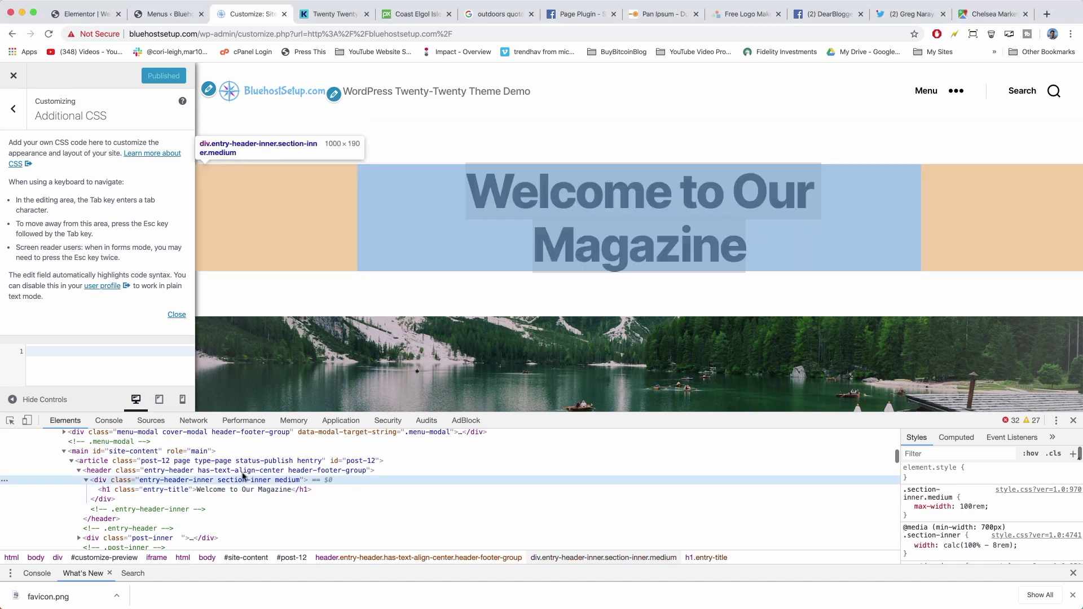
click(241, 474)
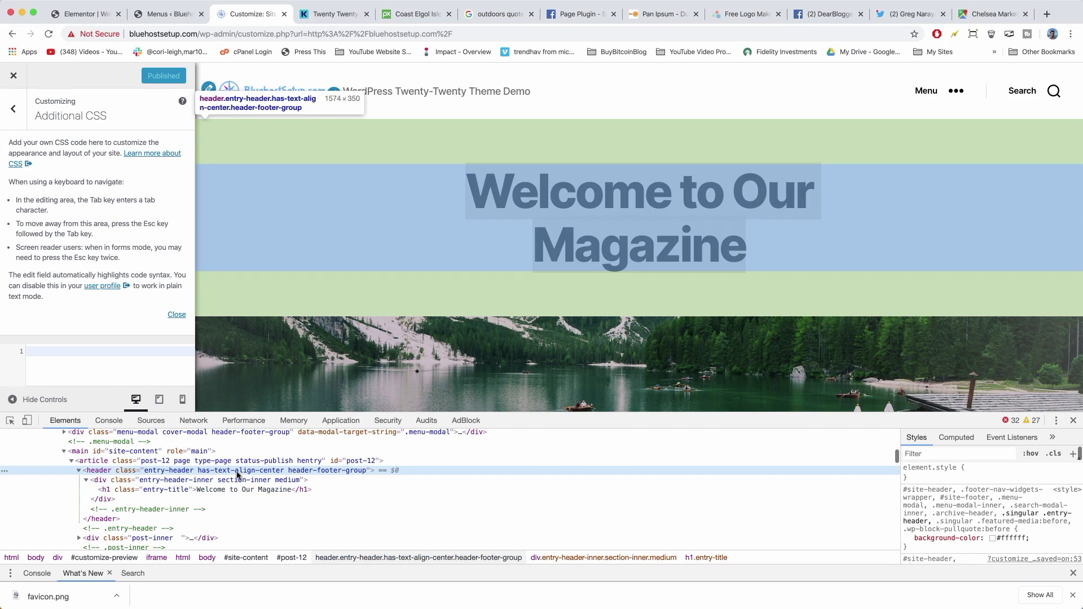
click(239, 479)
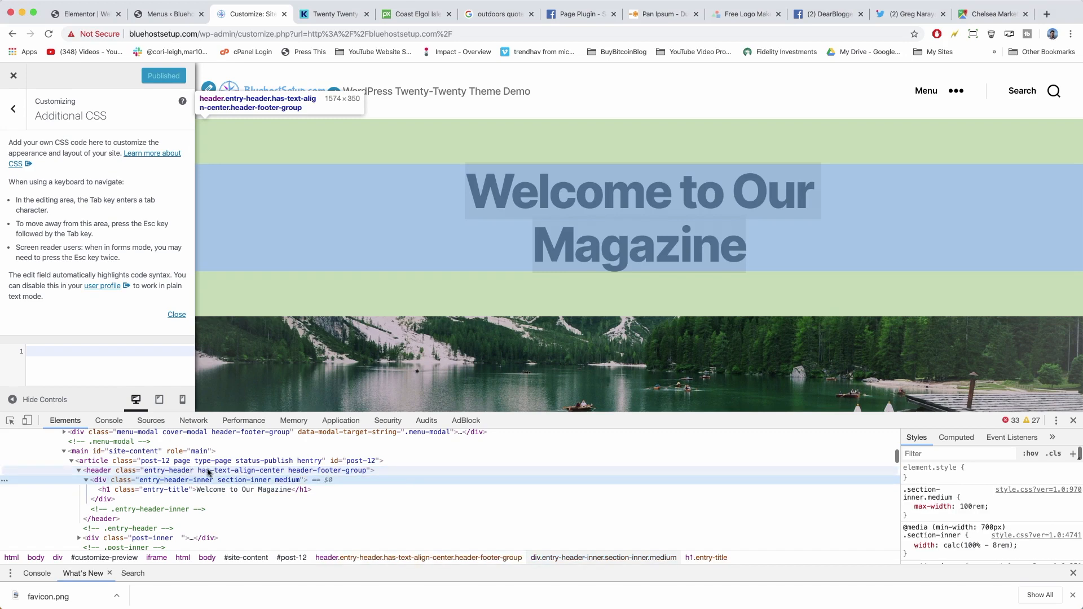
click(208, 472)
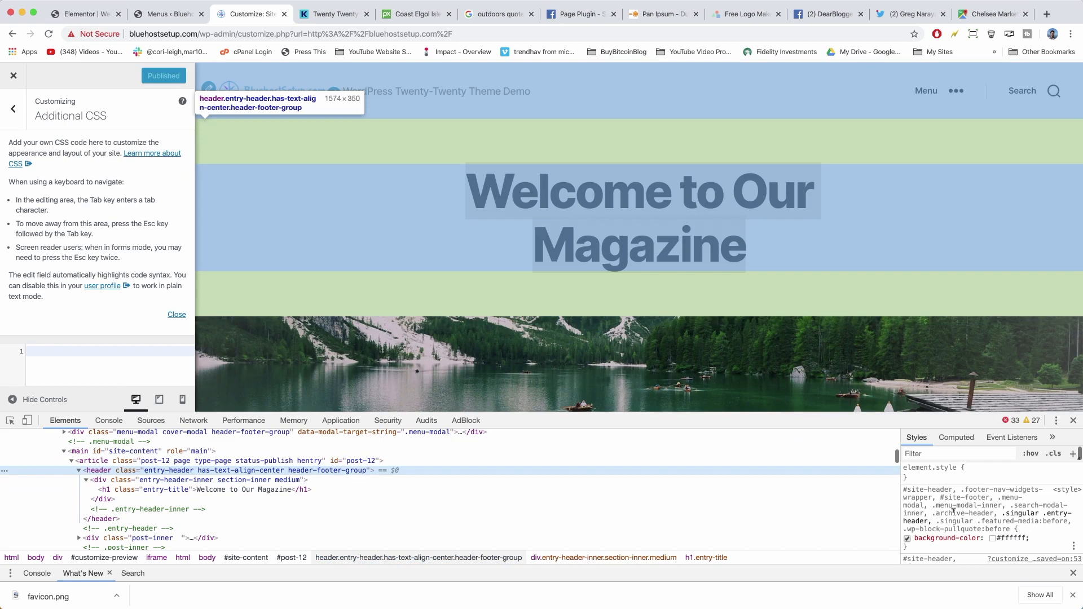
Copy the #site-header selector list from the Styles pane.
click(973, 506)
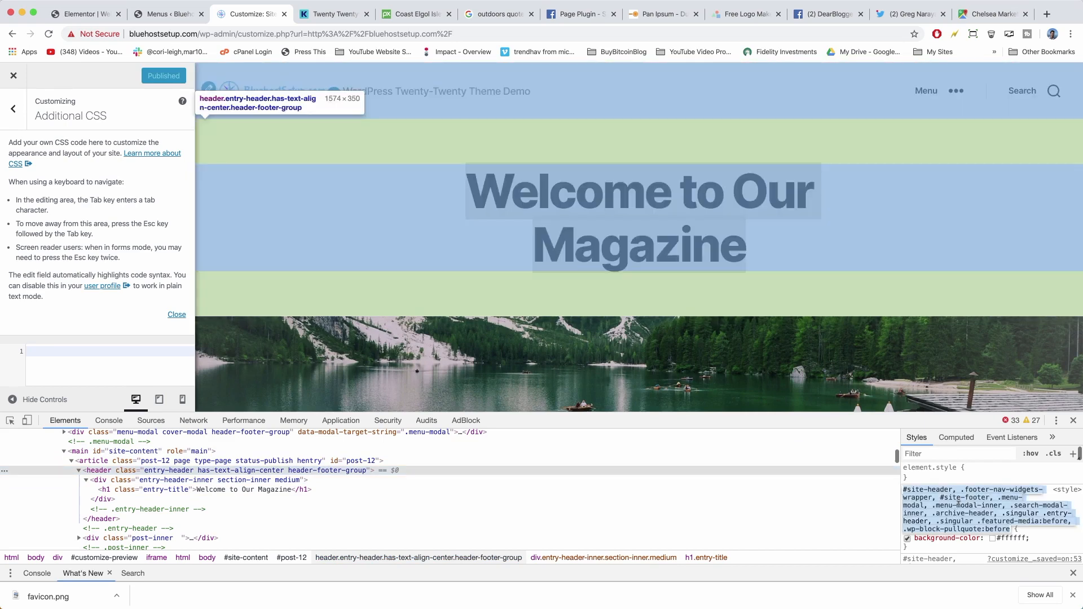
right_click(958, 504)
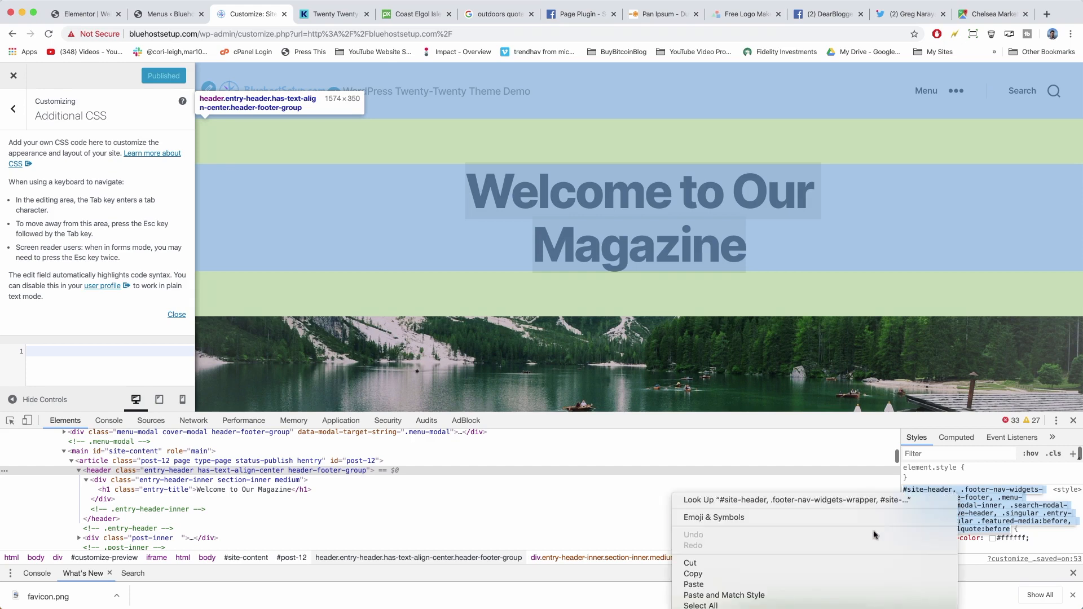
click(820, 577)
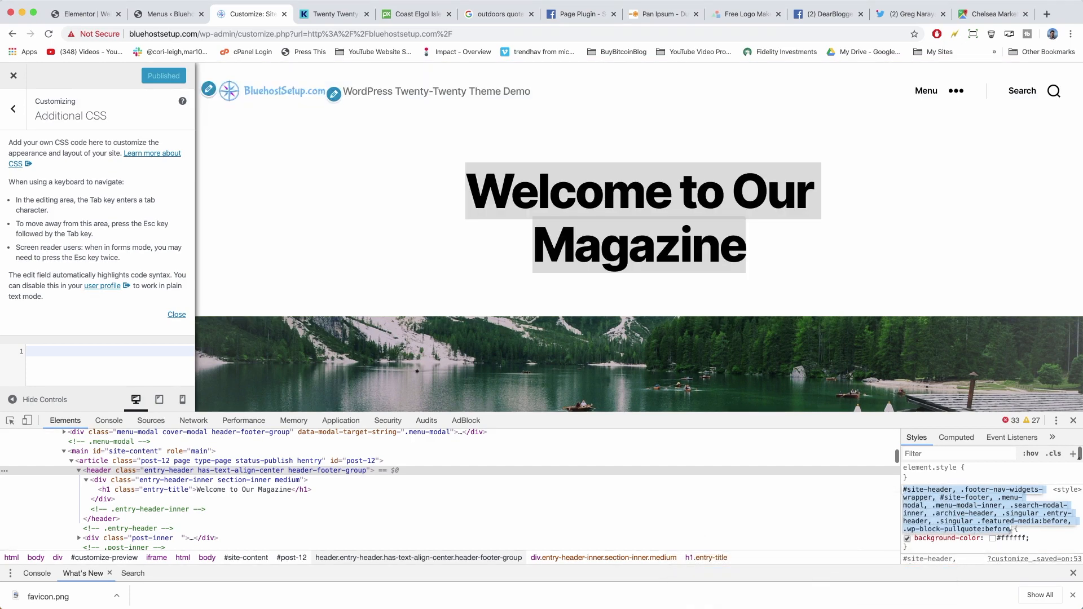
scroll(948, 519, down, 1)
scroll(947, 520, up, 1)
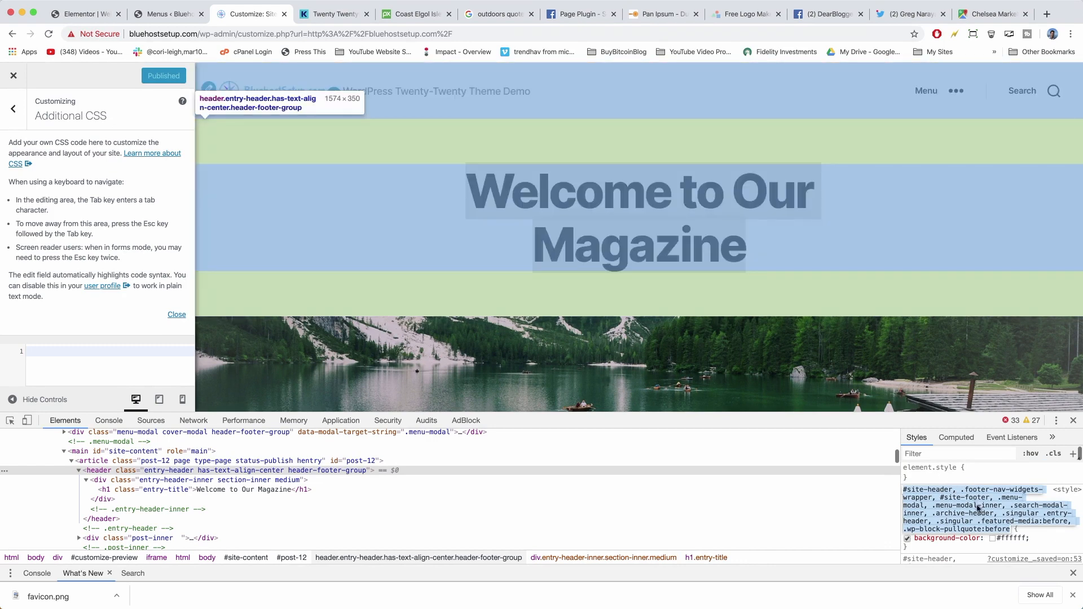
right_click(975, 504)
click(920, 583)
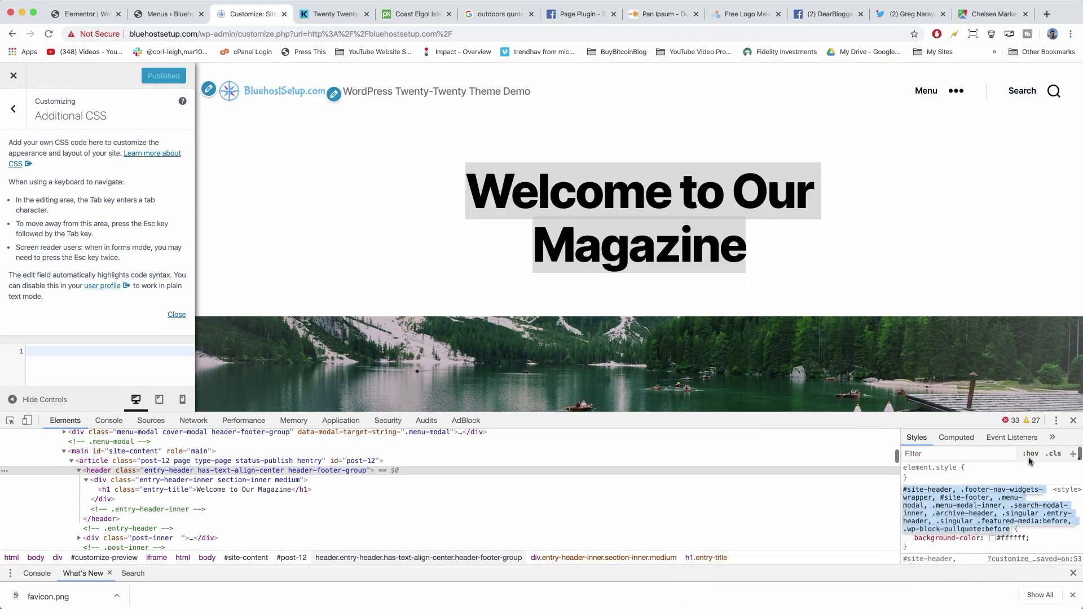
Close DevTools and paste the selector list into the Additional CSS editor.
click(1074, 422)
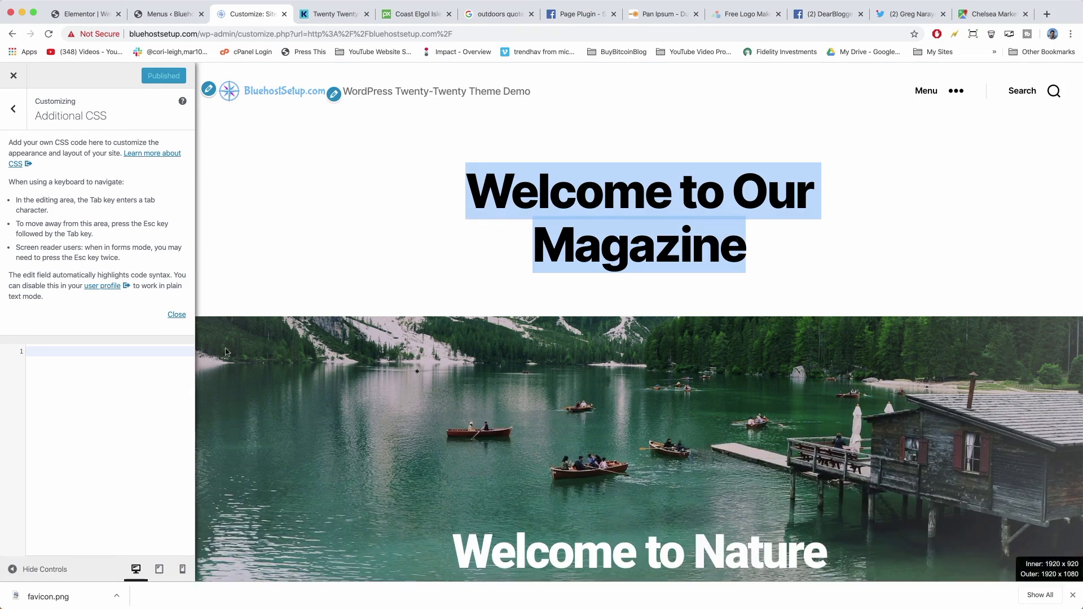
click(32, 350)
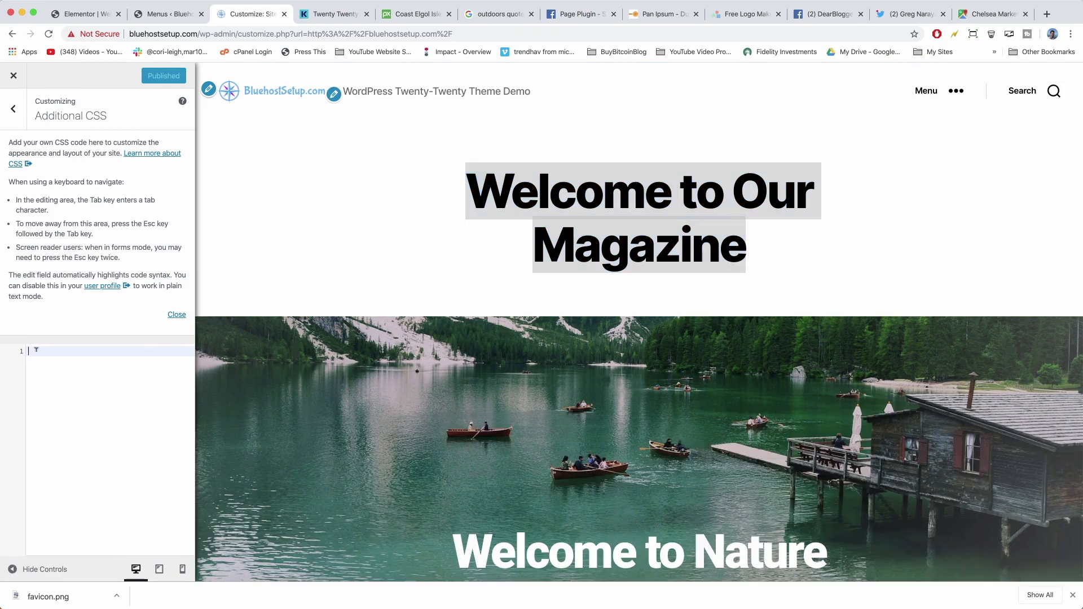
right_click(60, 351)
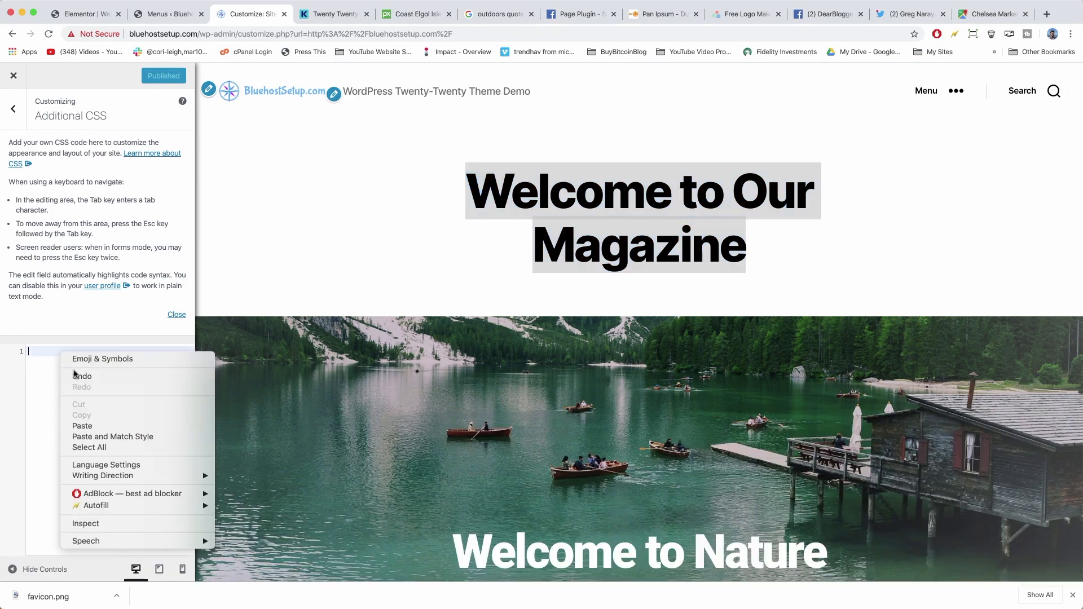
click(83, 426)
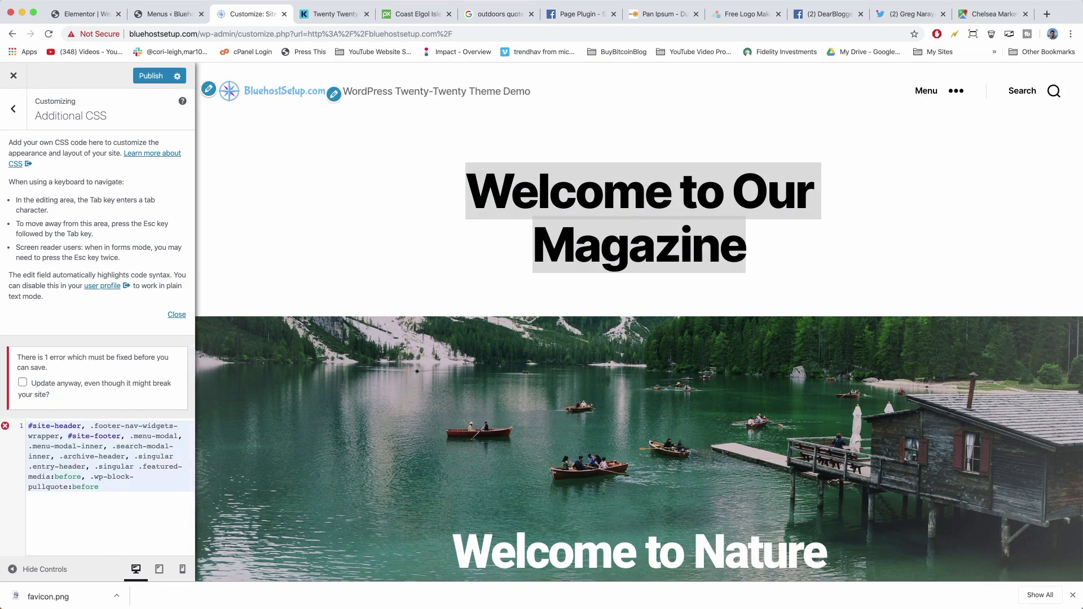
Complete the rule with { display: none; } and publish it.
text({)
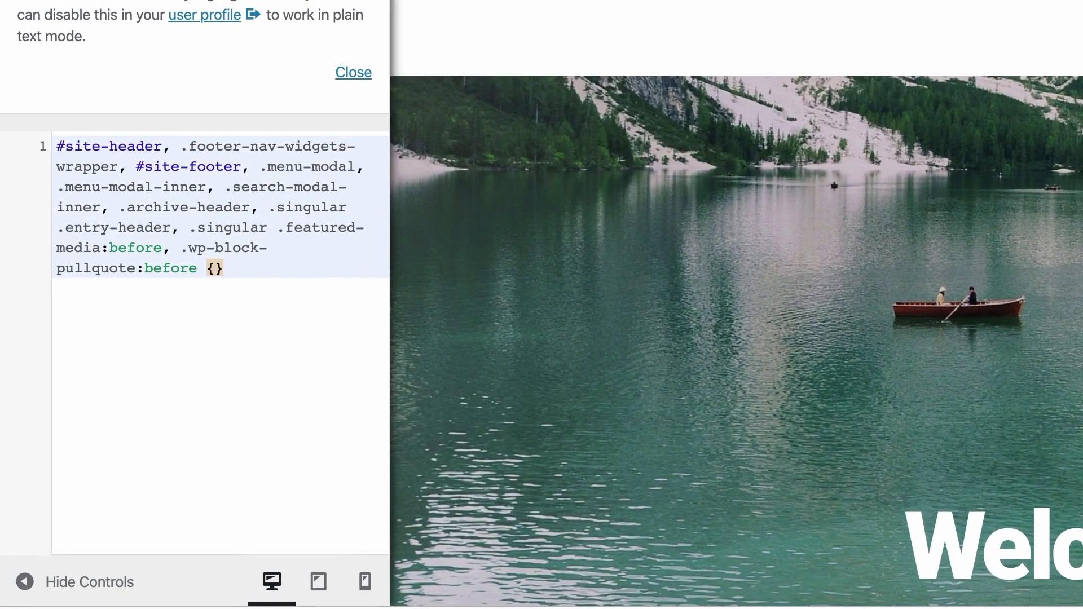
key(Return)
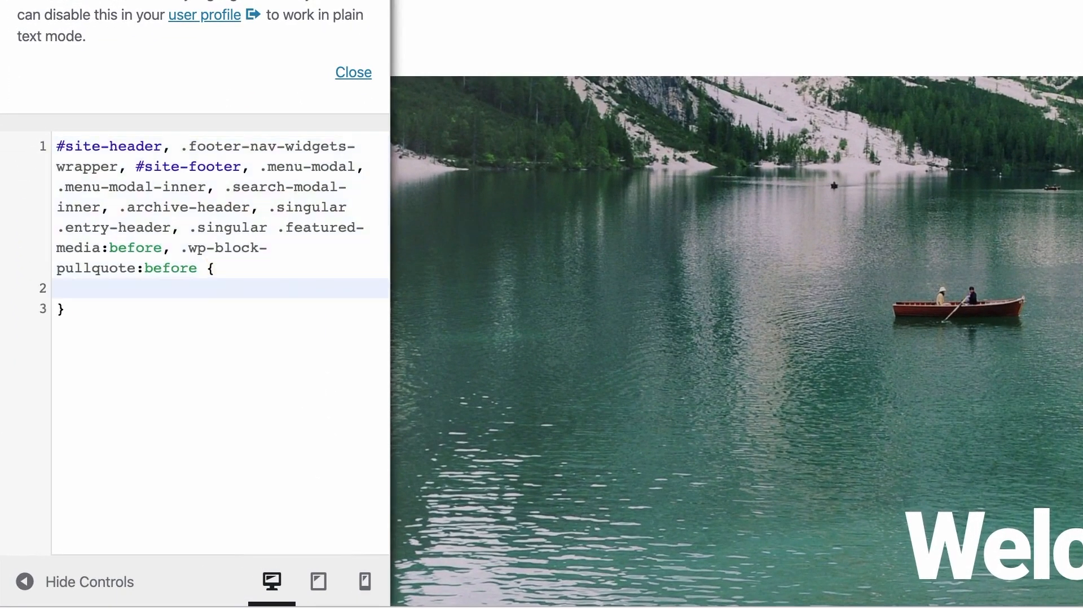
text(display:)
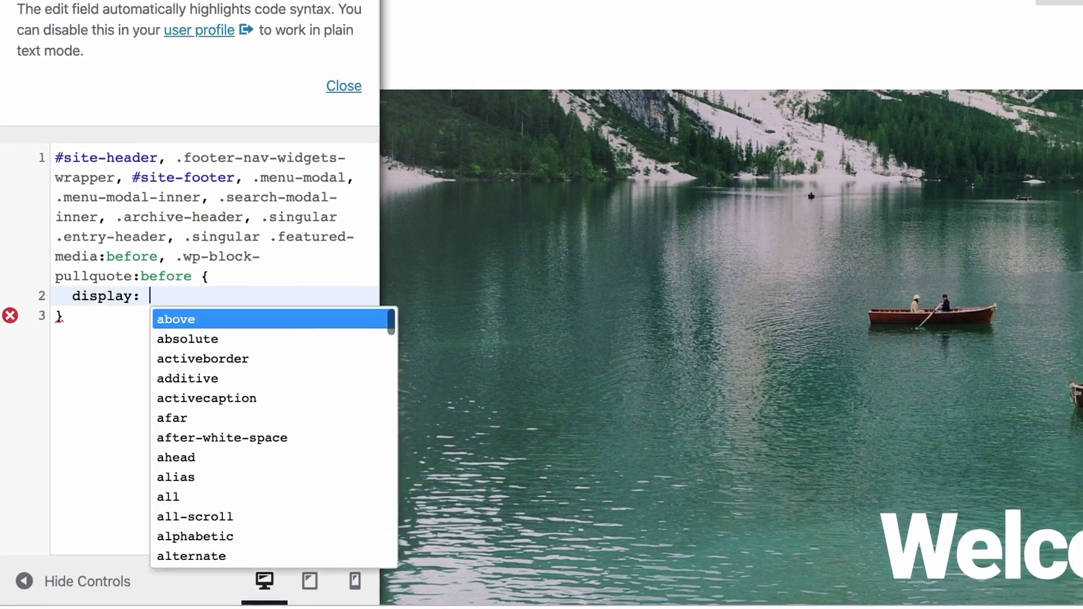
text( none;)
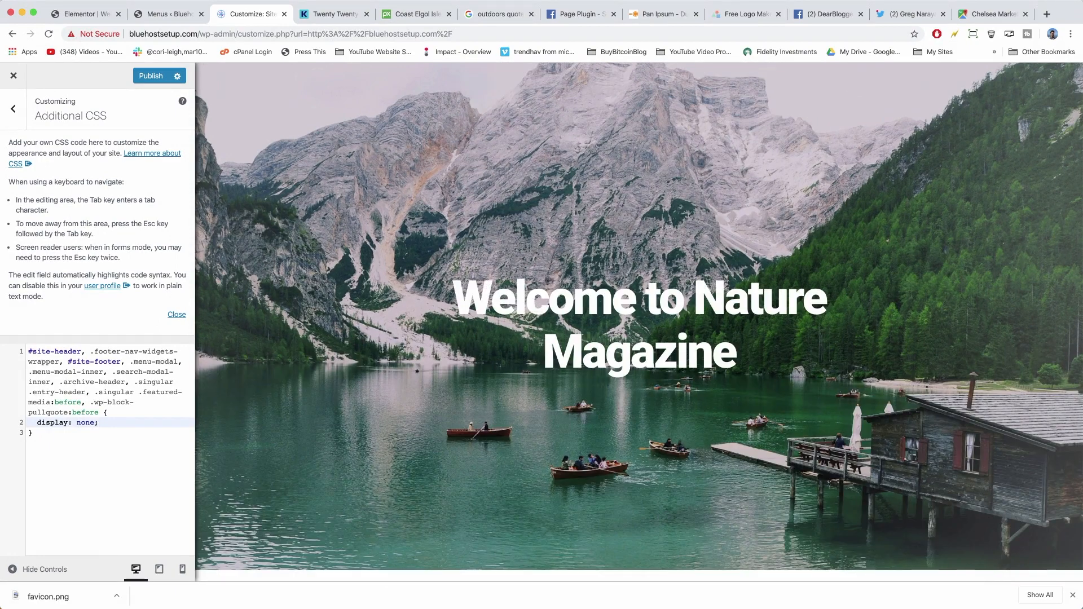
click(140, 77)
Check the live homepage in another tab, then return to the Customizer CSS editor.
drag(164, 14, 222, 15)
click(55, 73)
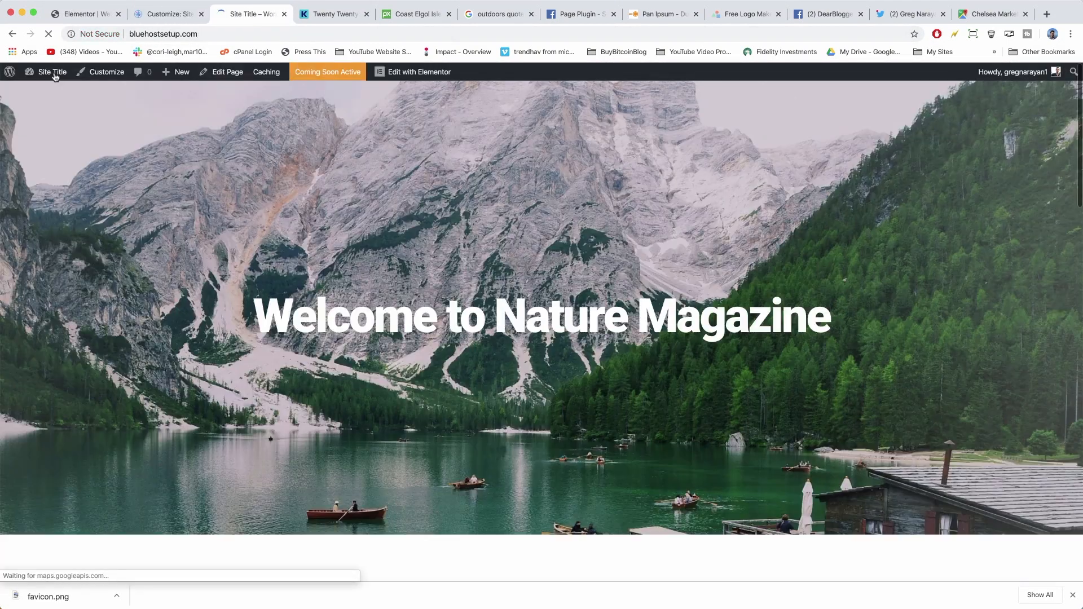
scroll(537, 344, down, 15)
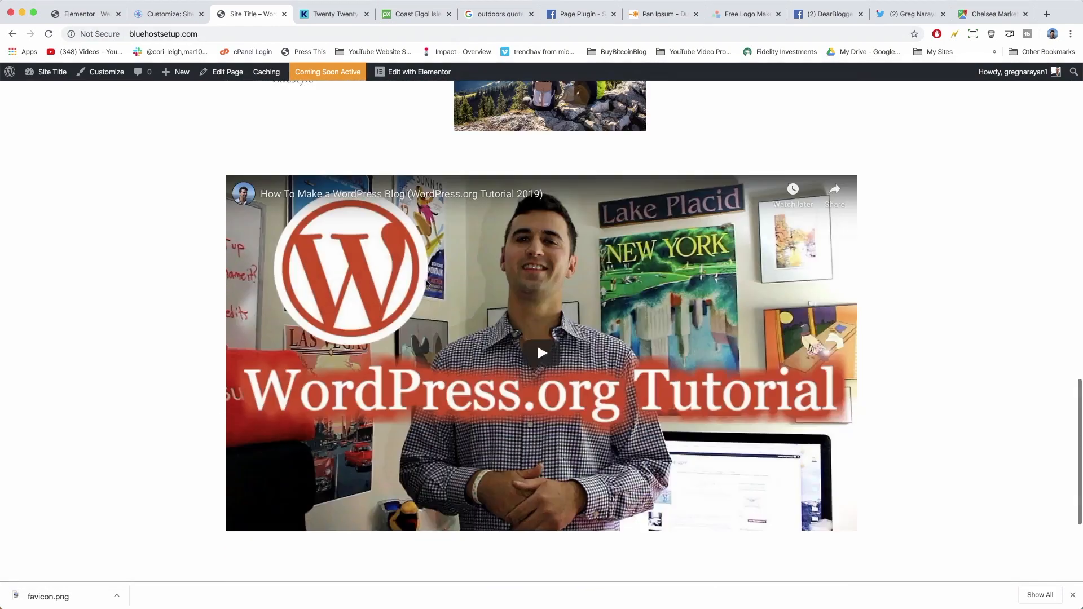
scroll(426, 284, up, 15)
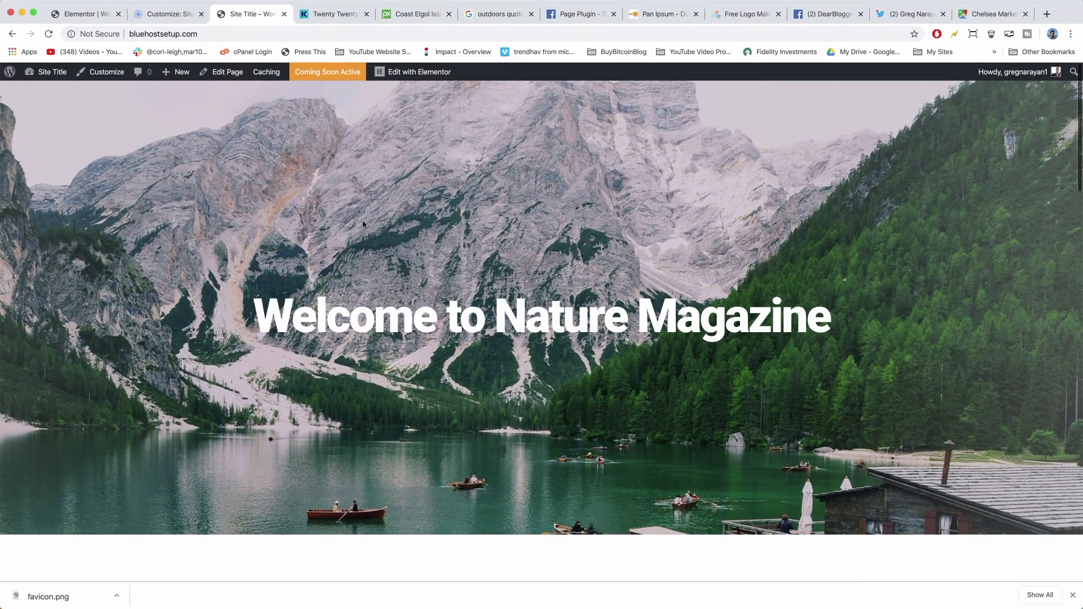
click(161, 12)
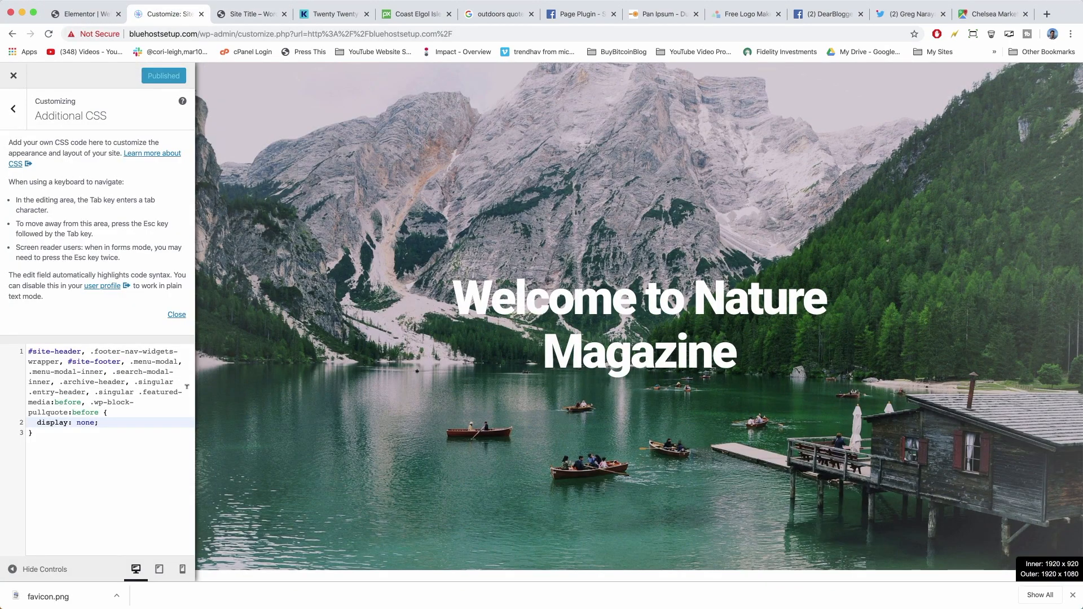
click(69, 430)
Delete all Additional CSS and inspect the page title's h1.entry-title element.
key(super+a)
key(BackSpace)
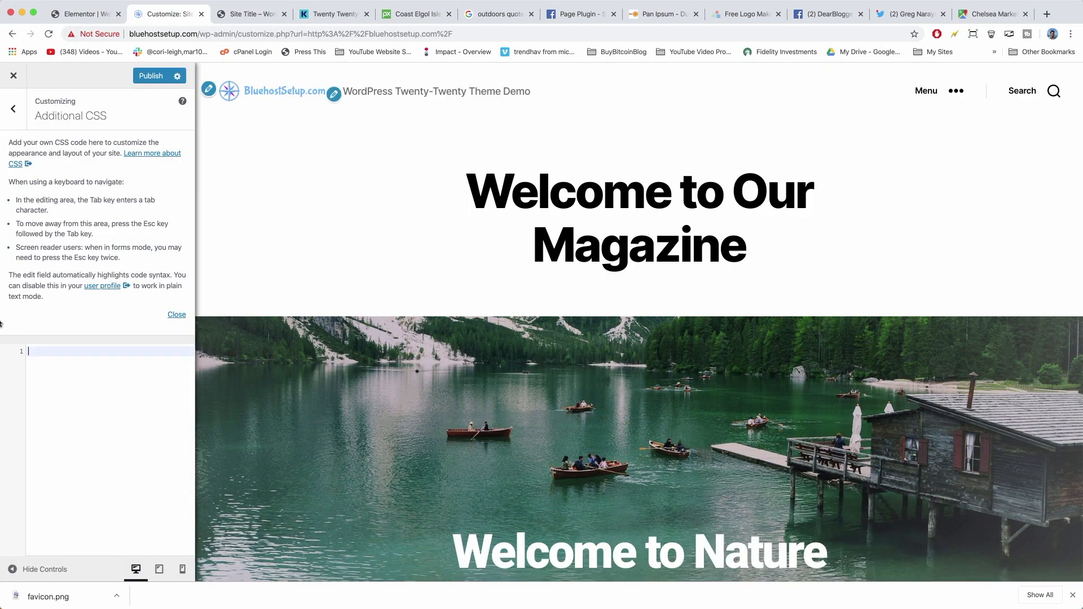
drag(756, 253, 466, 187)
right_click(576, 183)
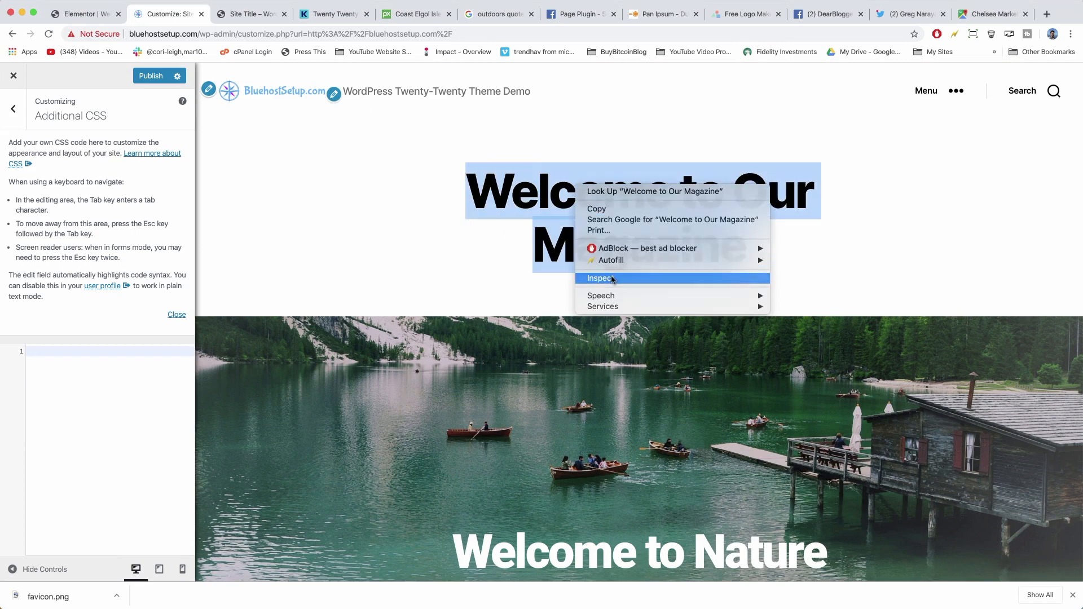
click(610, 278)
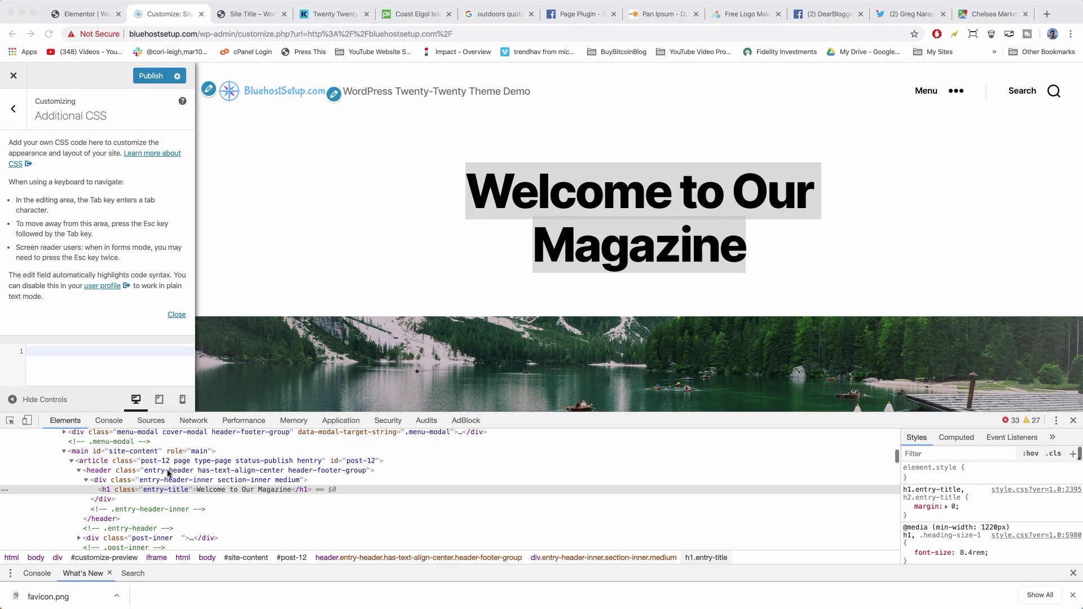
click(168, 472)
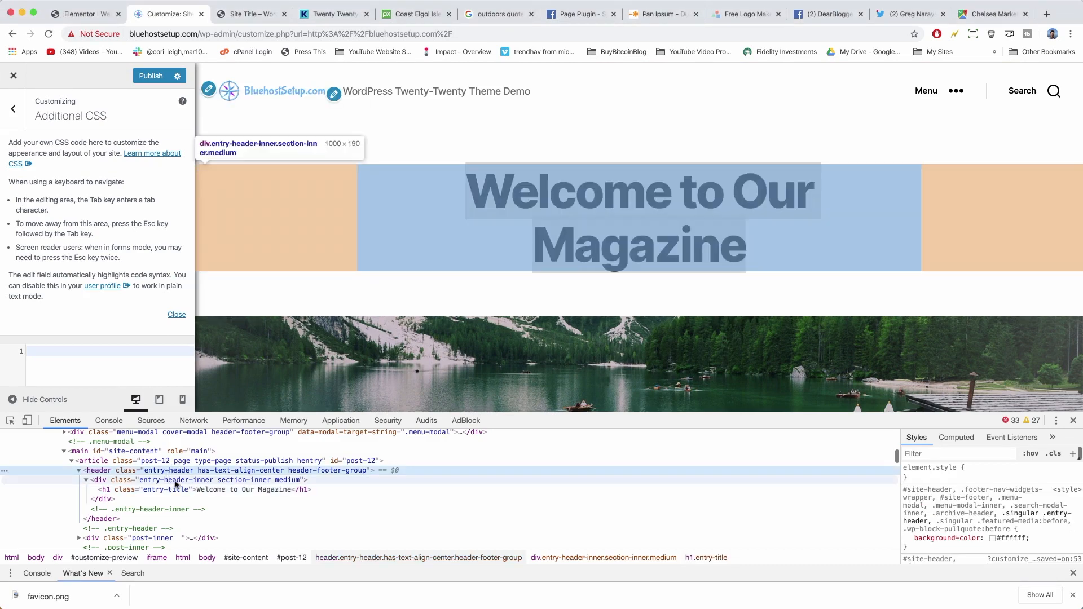
click(176, 481)
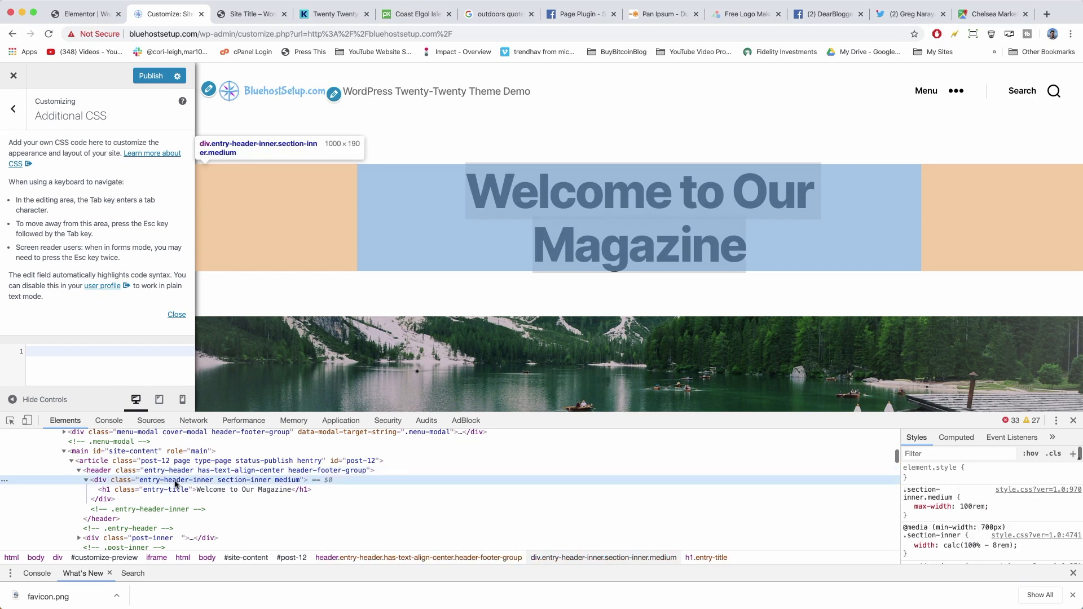
click(179, 491)
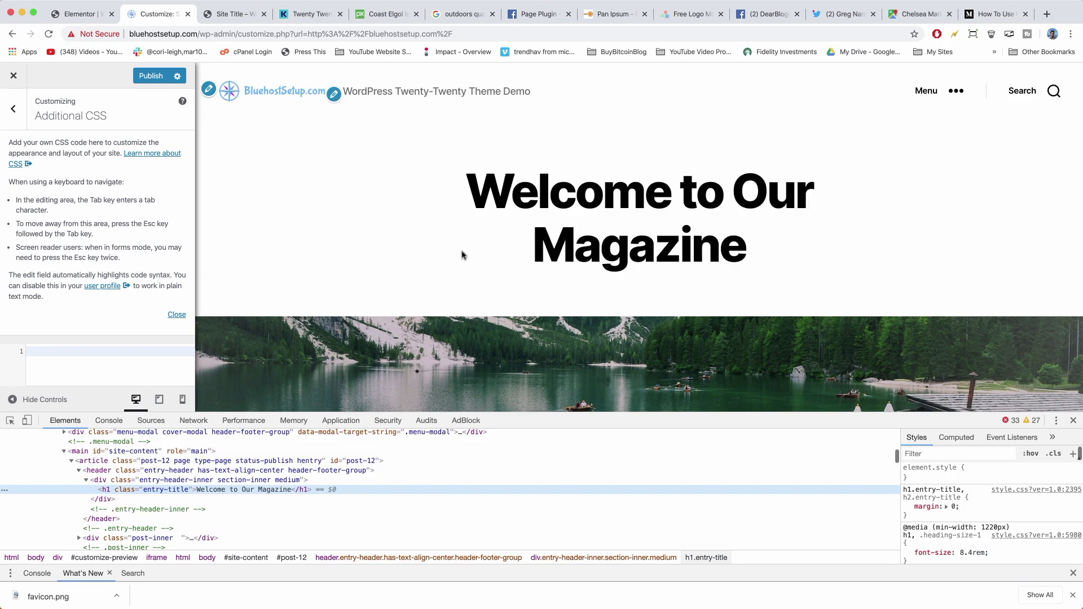
Copy the h1.entry-title, h2.entry-title selector and close DevTools.
drag(470, 184, 785, 253)
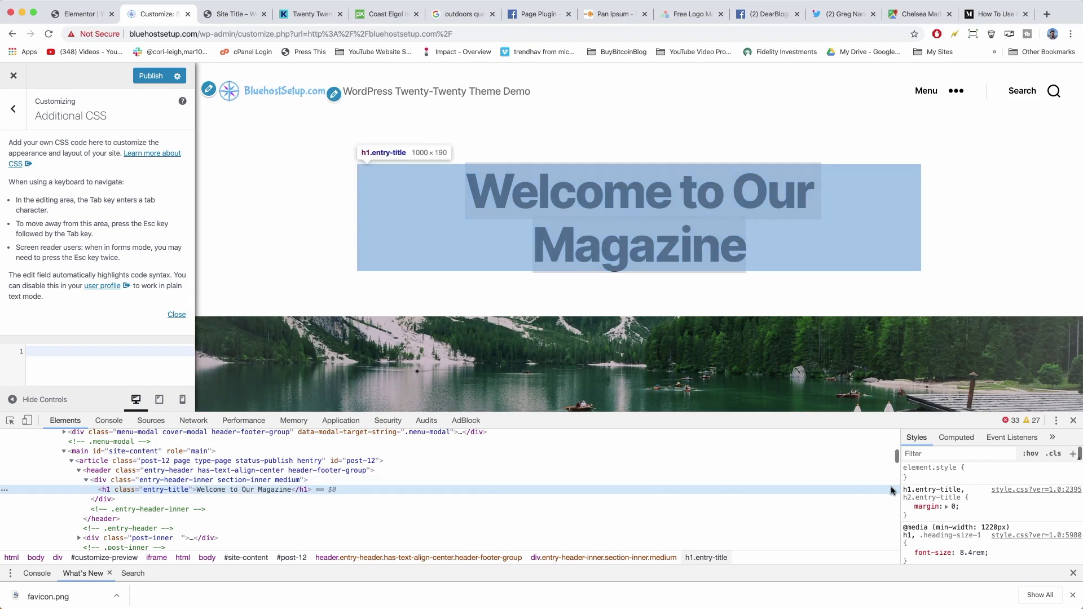
click(929, 493)
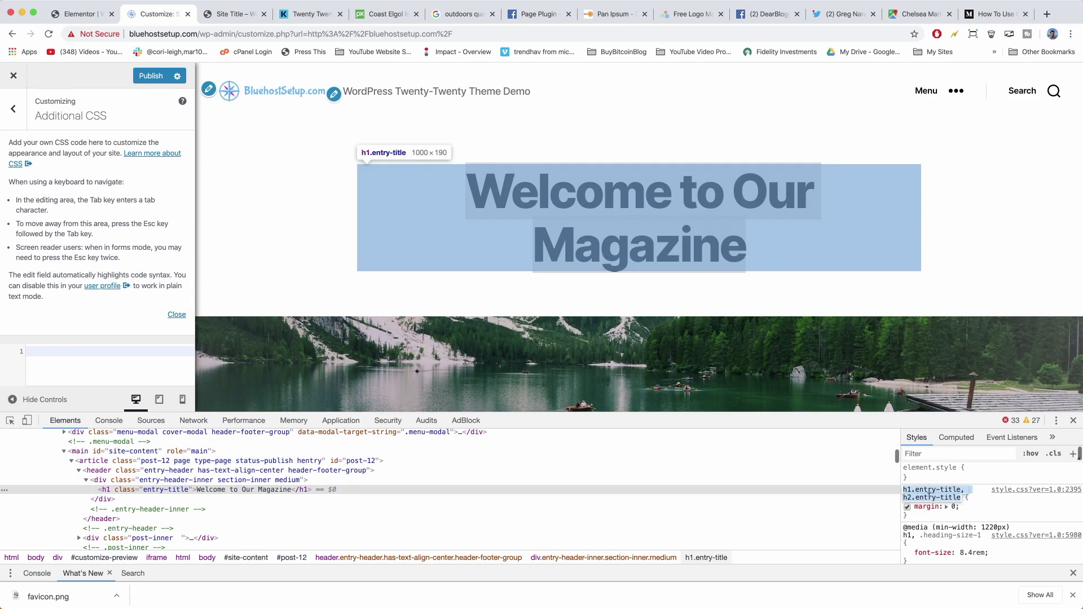
right_click(929, 495)
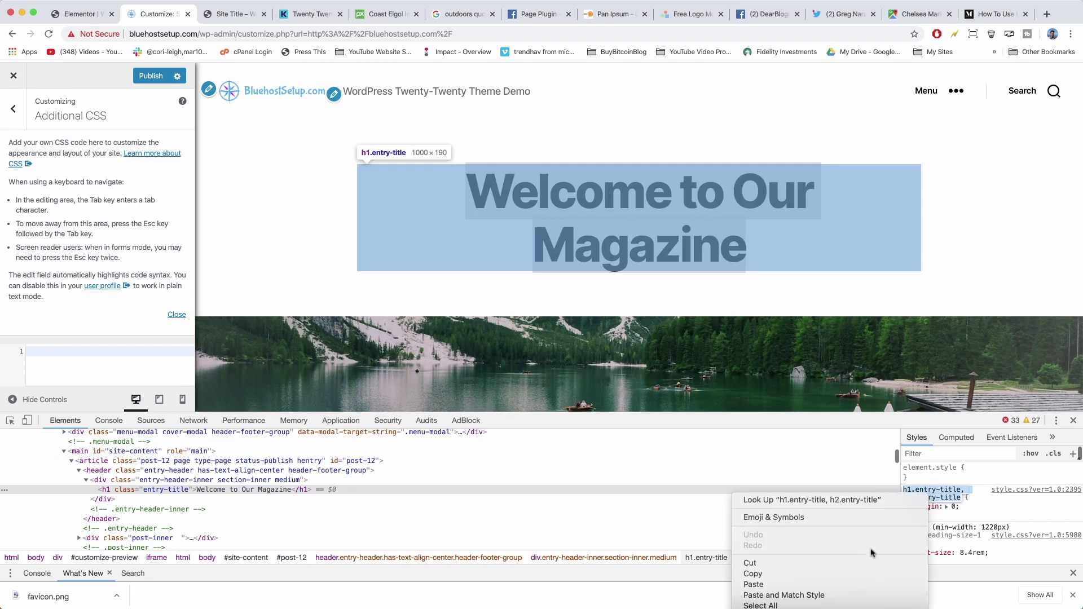
click(844, 577)
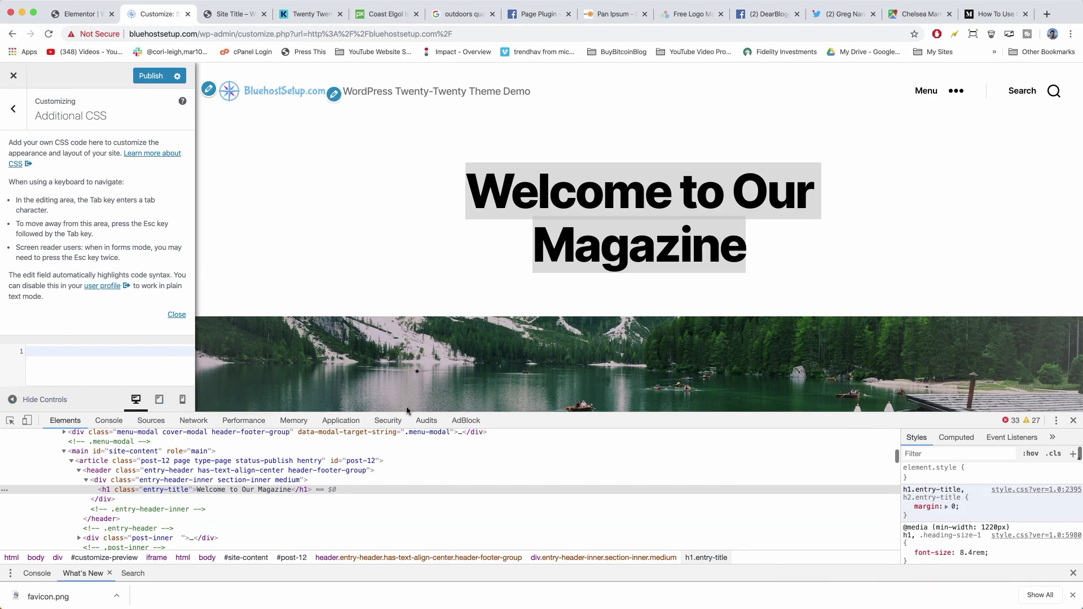
click(1074, 421)
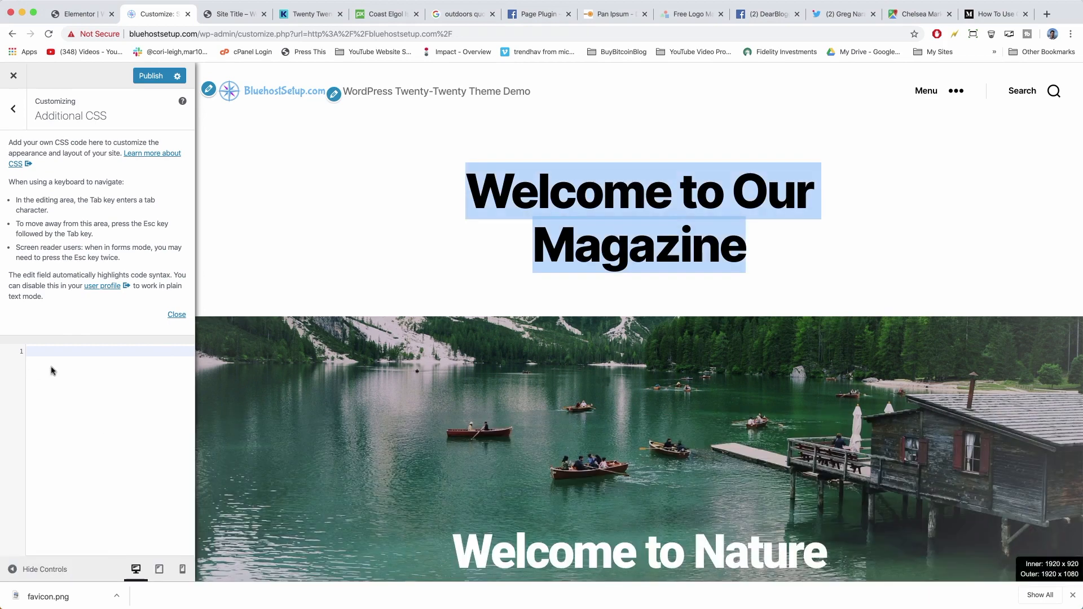
Paste the title selector into Additional CSS and add { display: none; } to hide it.
click(37, 352)
right_click(37, 351)
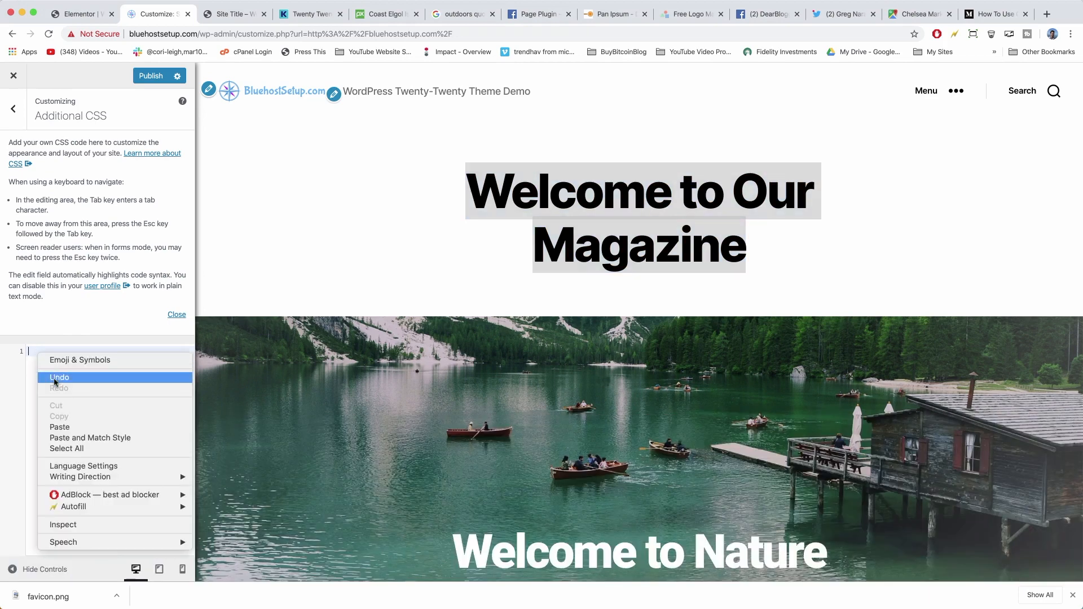
click(66, 425)
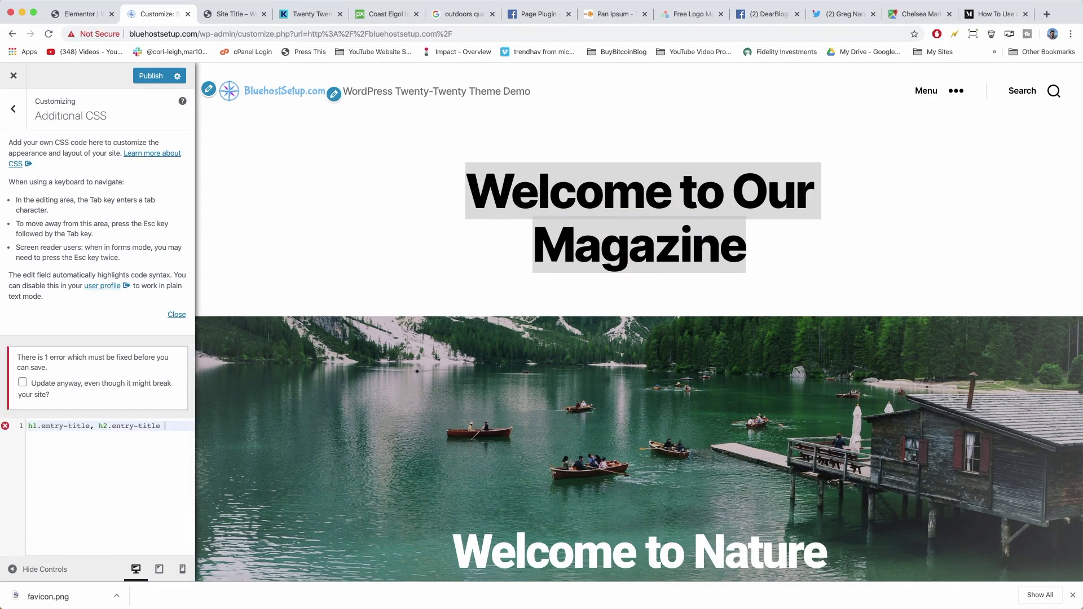
text({)
key(Return)
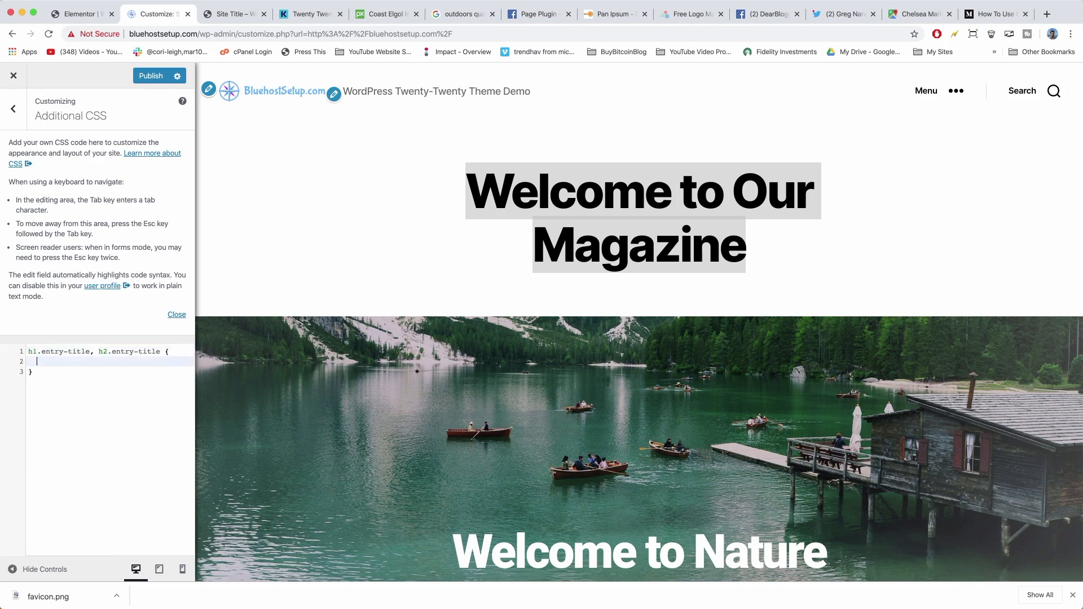
text(display: none)
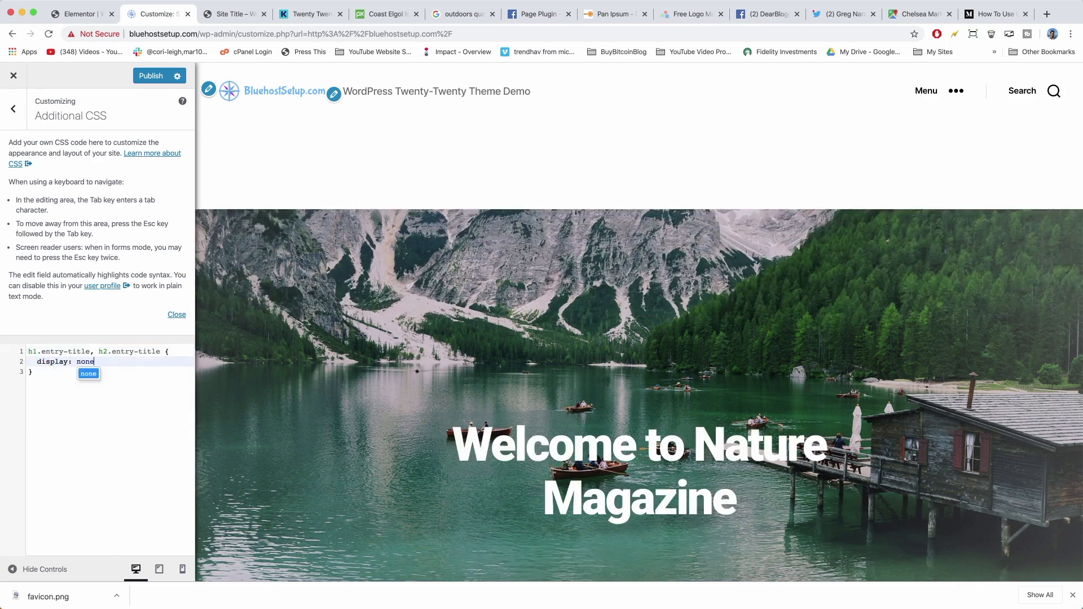
text(;)
scroll(689, 338, down, 10)
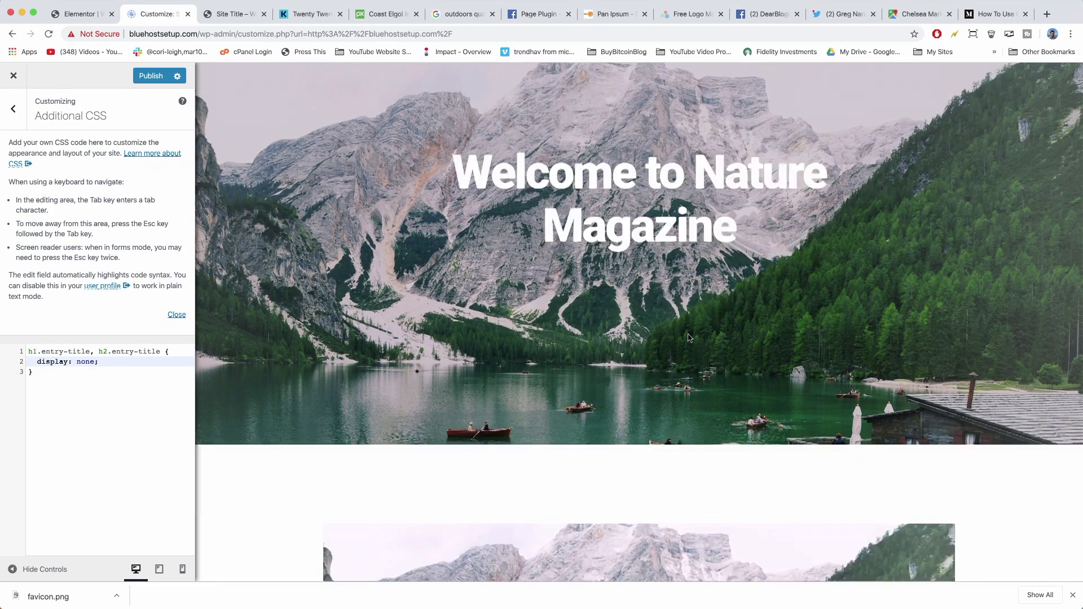
scroll(687, 339, up, 10)
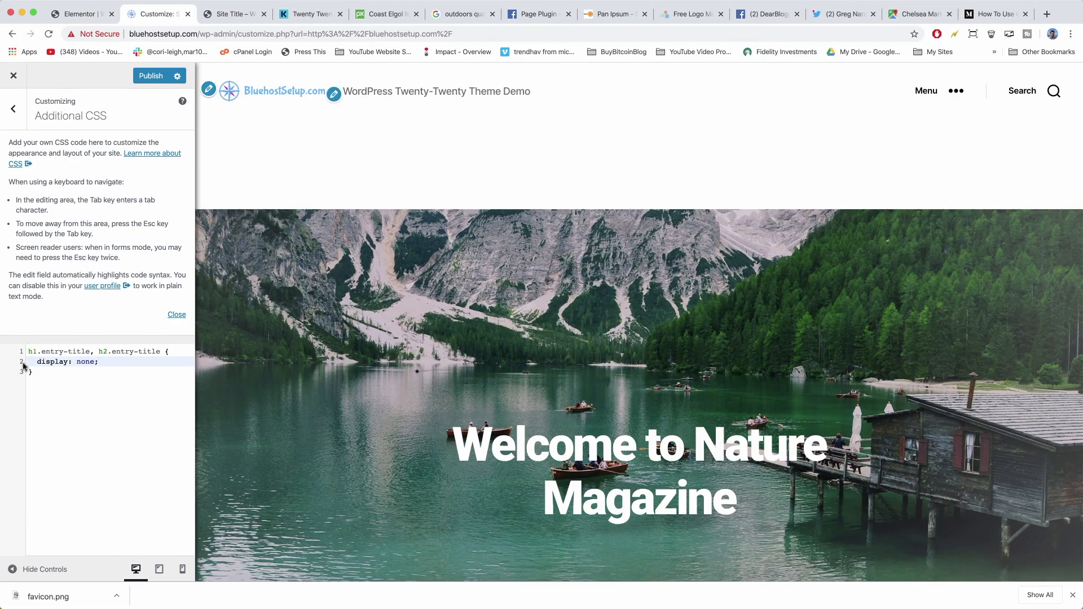
click(232, 16)
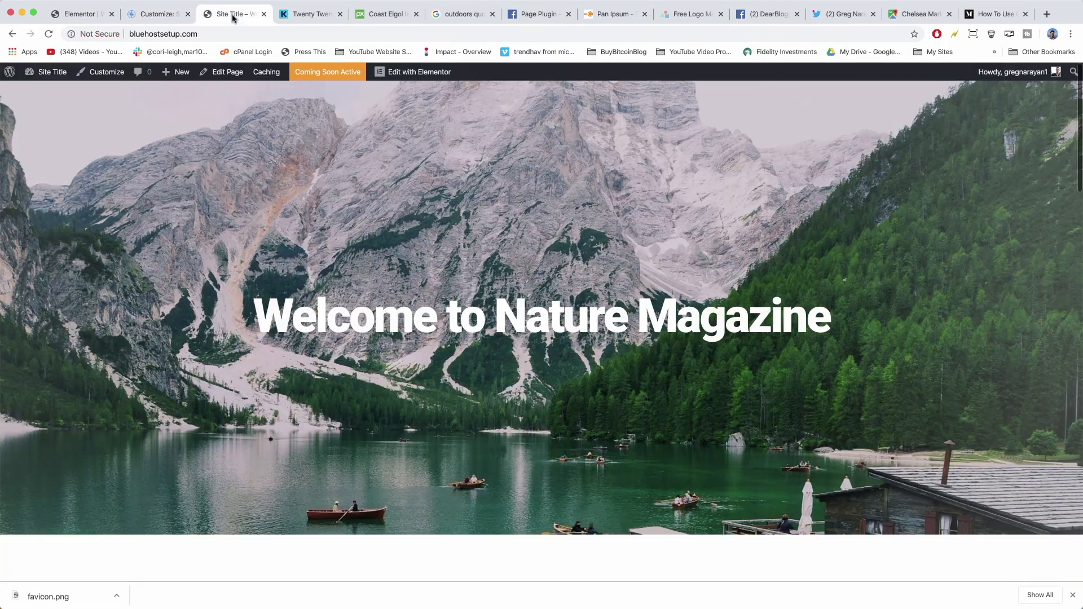
click(226, 72)
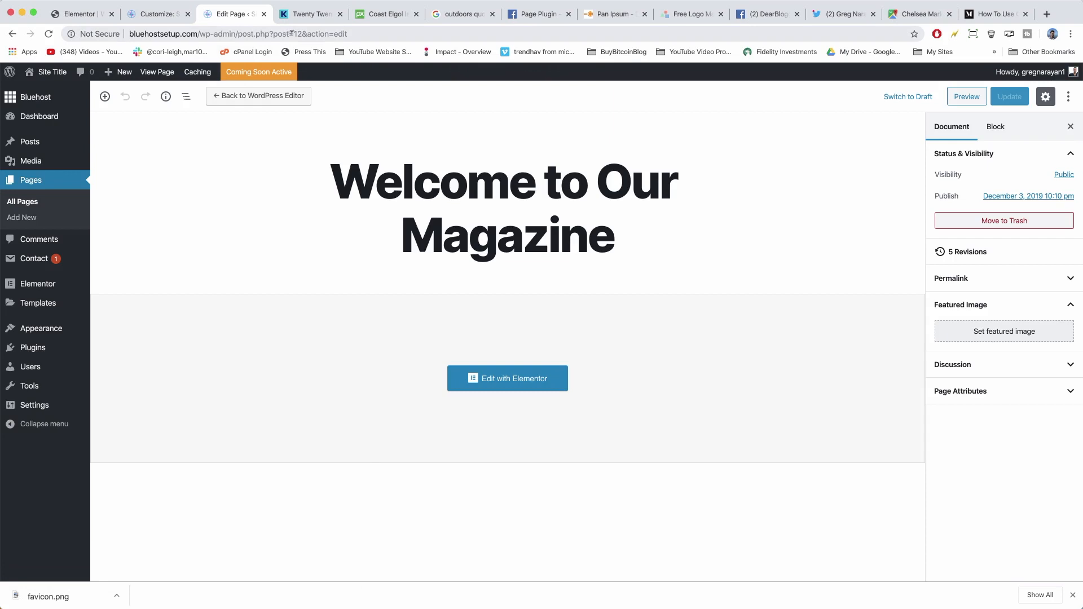
drag(293, 34, 303, 34)
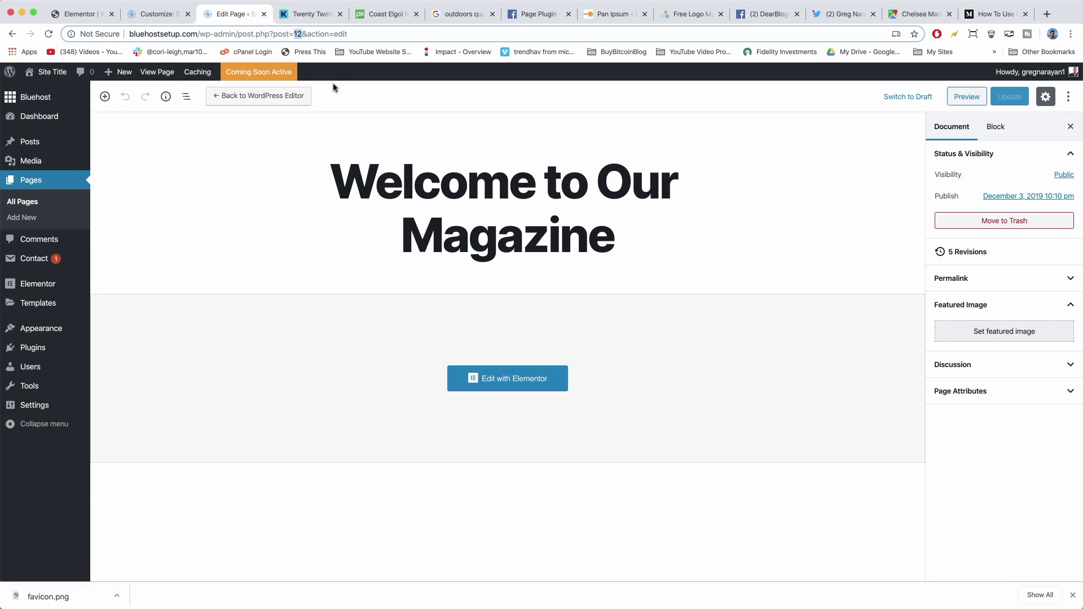
click(150, 17)
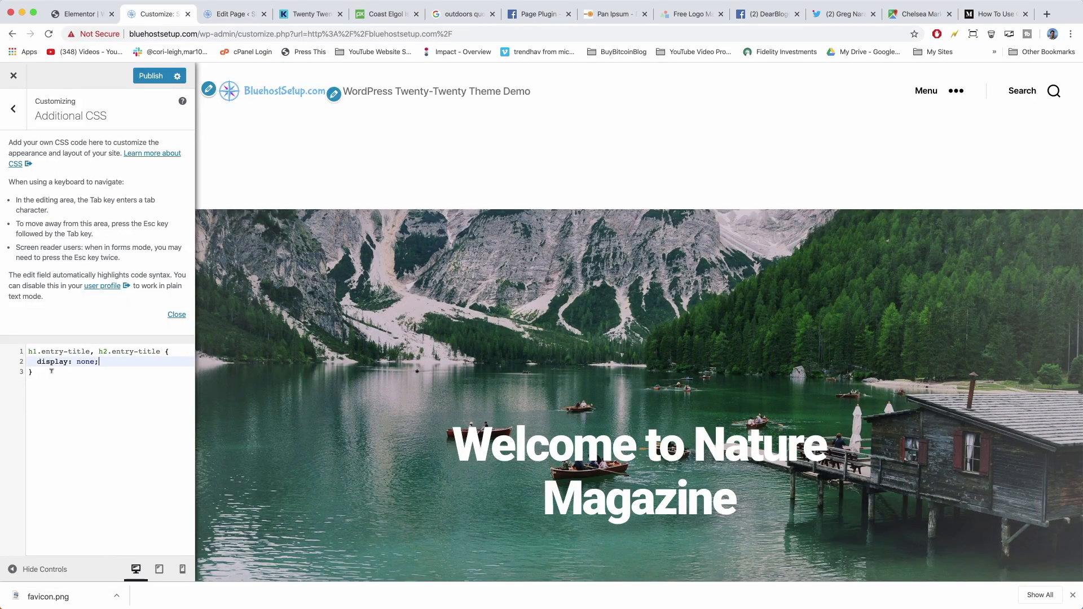
Prefix the title-hiding rule with .page-id-12 and check the preview.
click(26, 351)
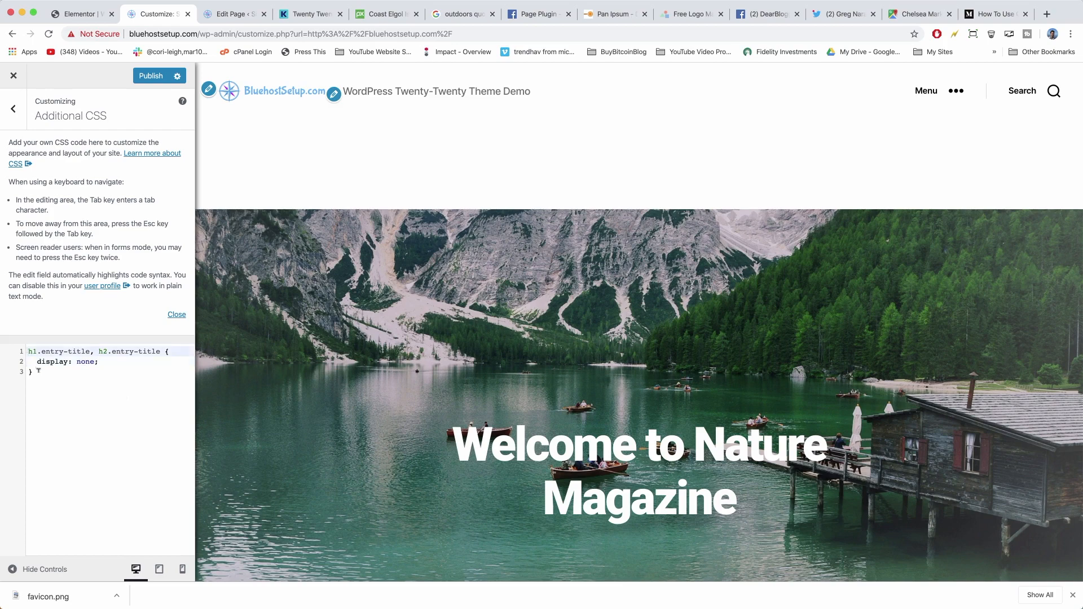
text(.)
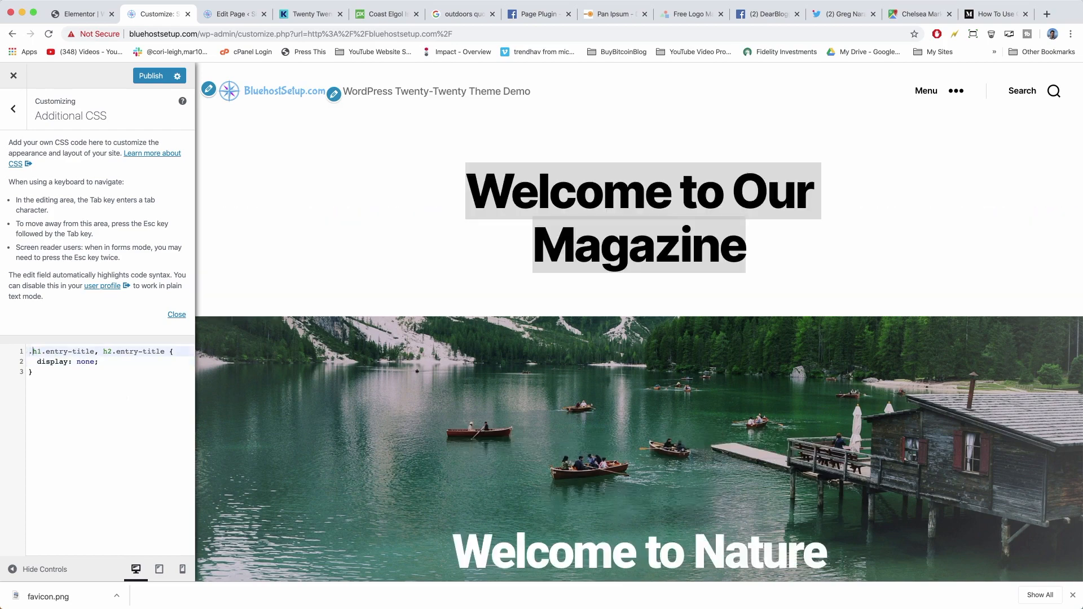
text(page-d)
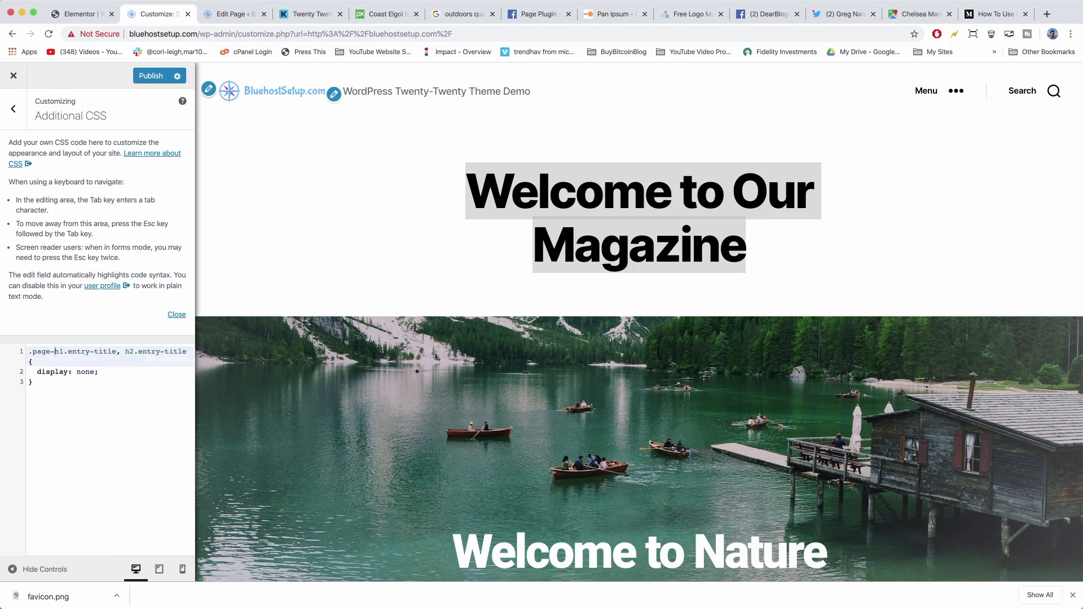
key(BackSpace)
text(id-12)
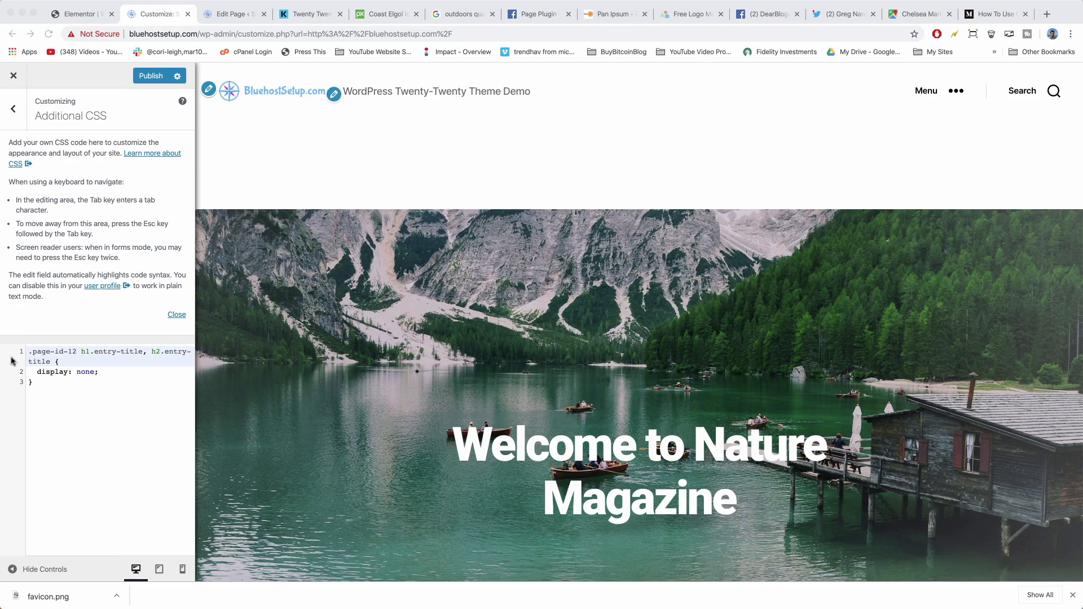
click(102, 353)
scroll(535, 203, down, 5)
scroll(536, 203, down, 20)
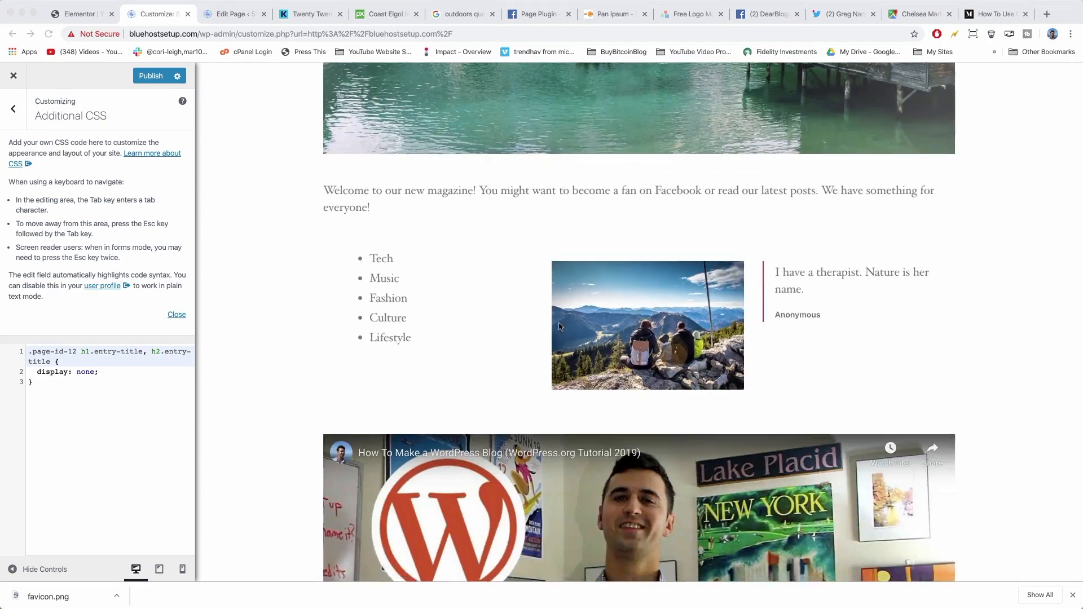
scroll(559, 326, up, 20)
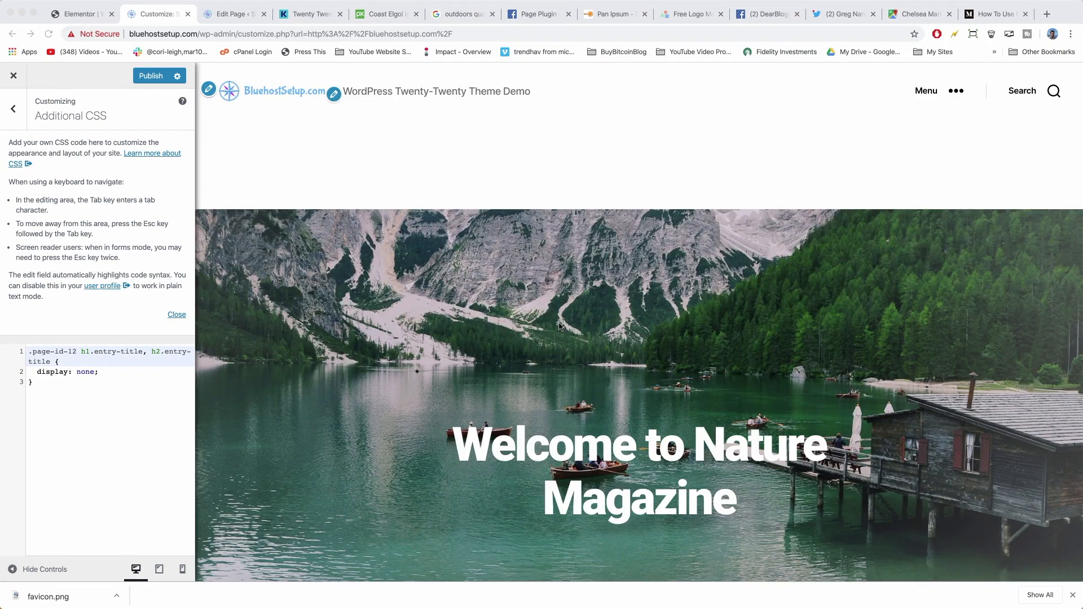
Add blank lines after the rule's closing brace.
click(42, 381)
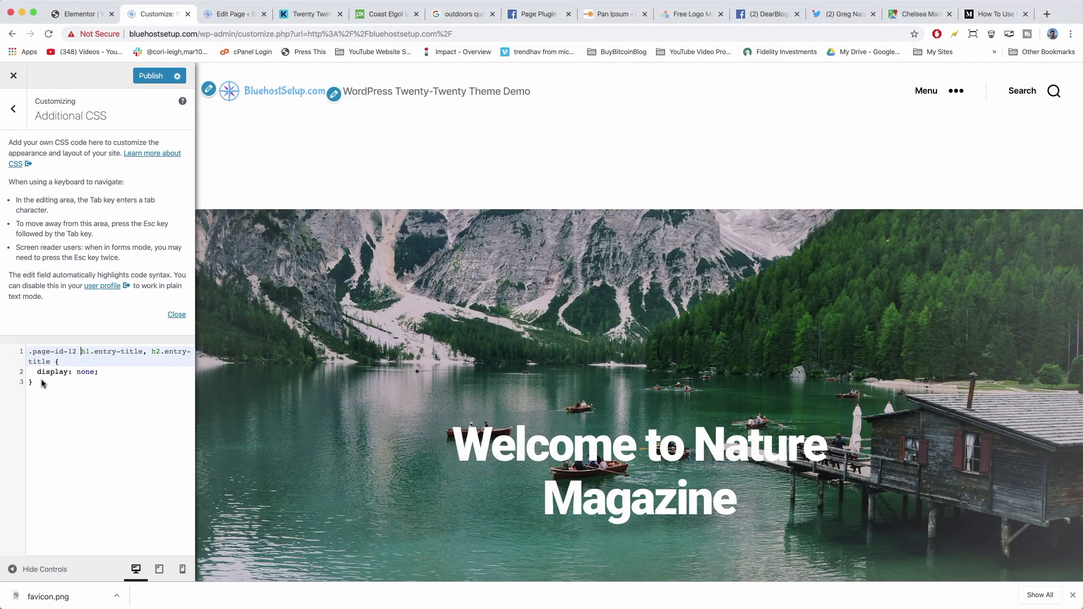
click(42, 378)
key(Return)
key(Return)
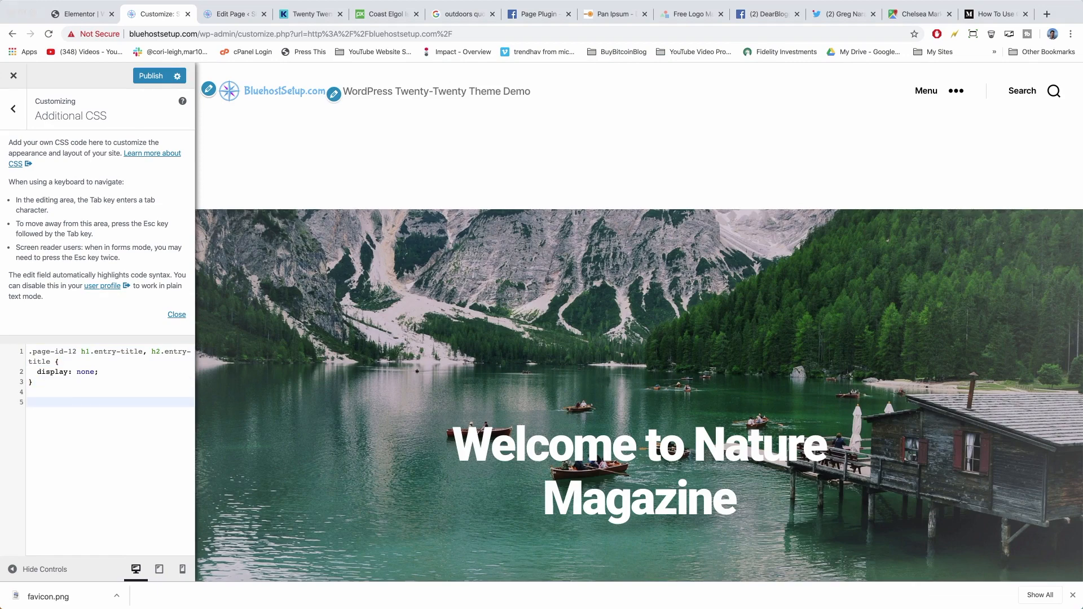
Inspect the entry header and toggle its 8rem padding off and on to compare.
right_click(515, 163)
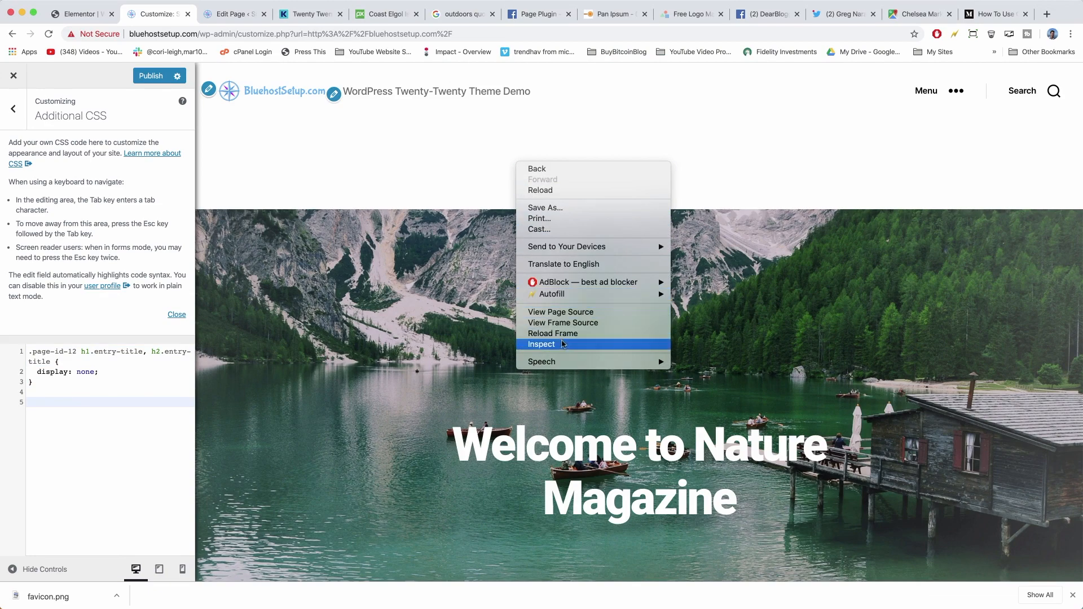
click(562, 344)
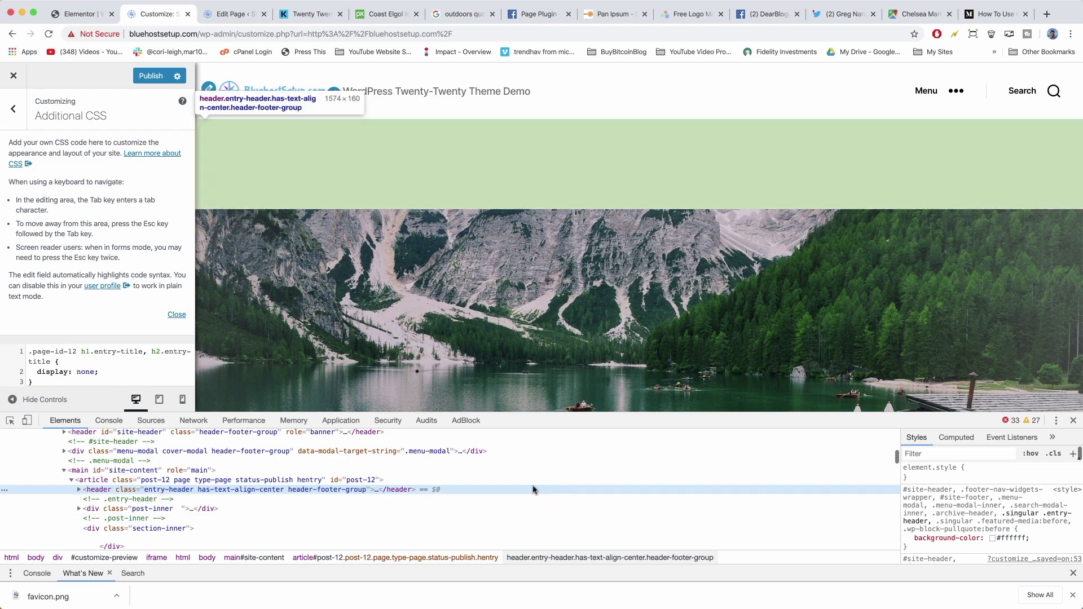
scroll(931, 507, down, 3)
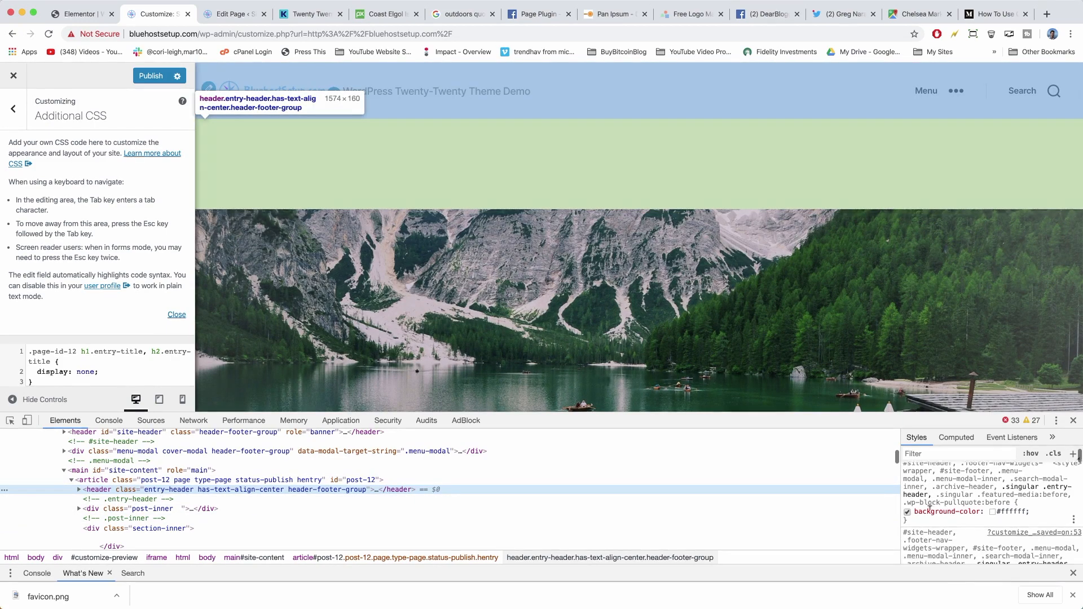
scroll(937, 505, down, 2)
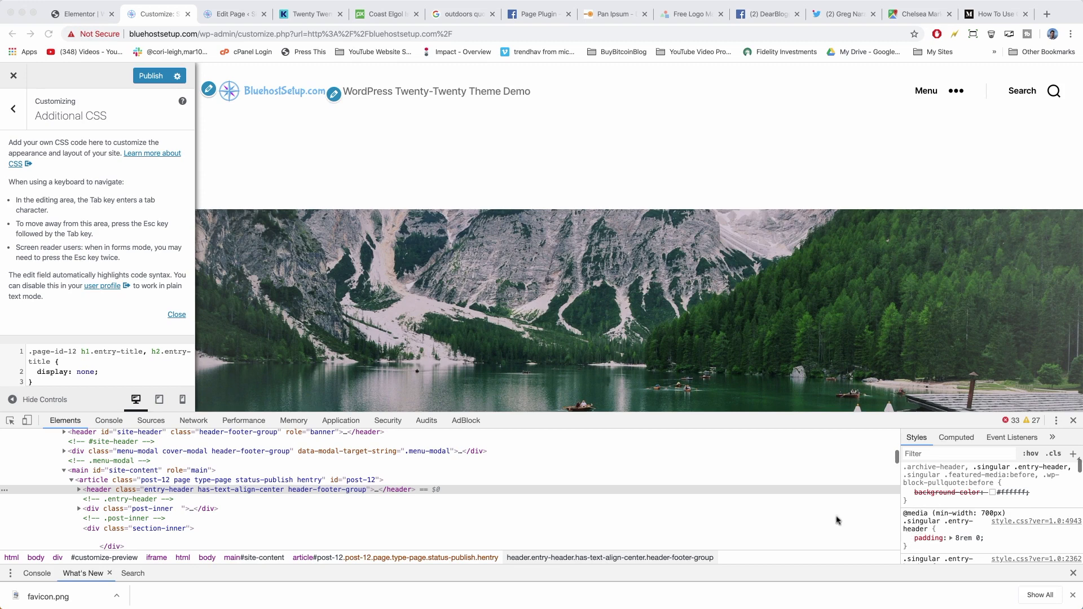
click(399, 490)
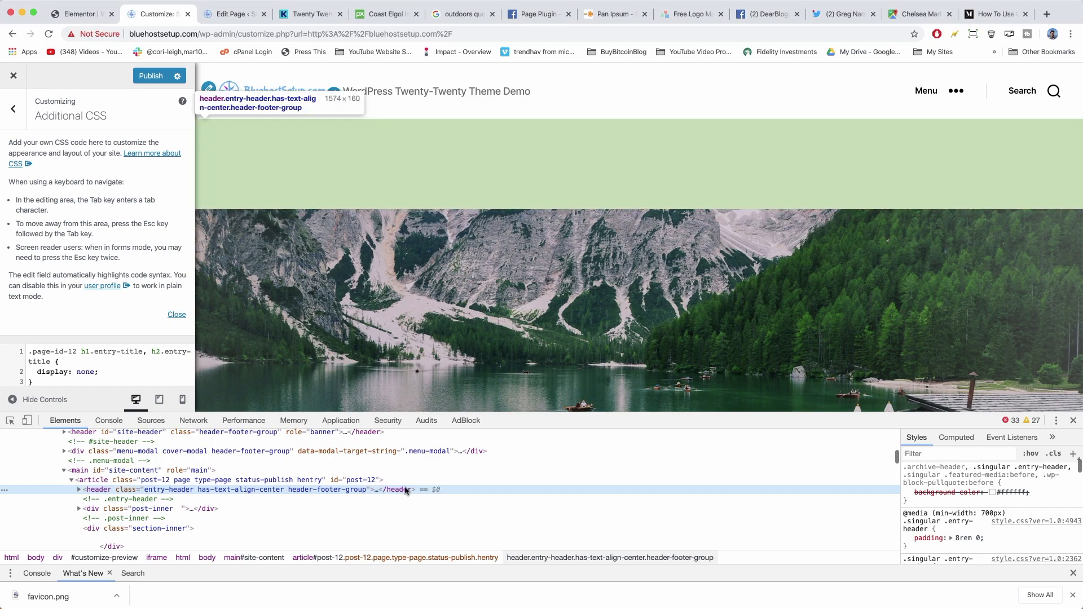
click(908, 539)
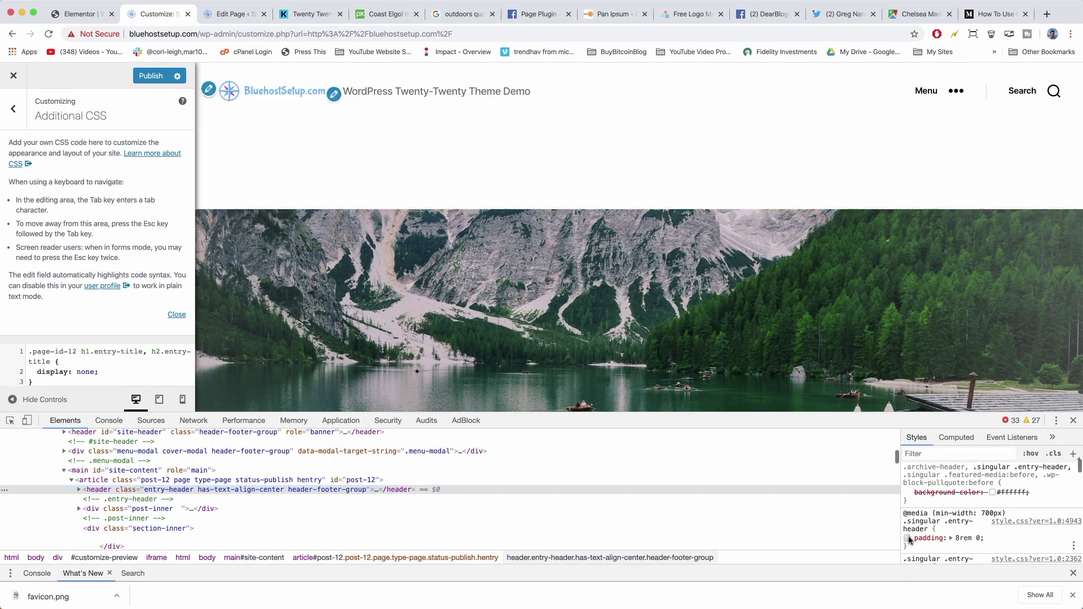
click(908, 539)
click(908, 538)
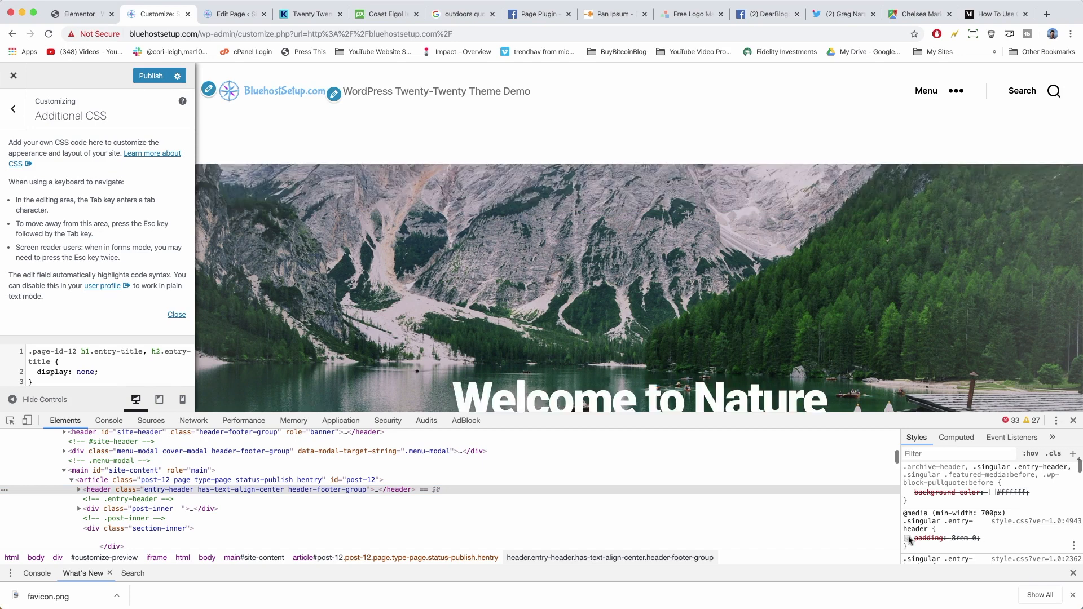
click(908, 539)
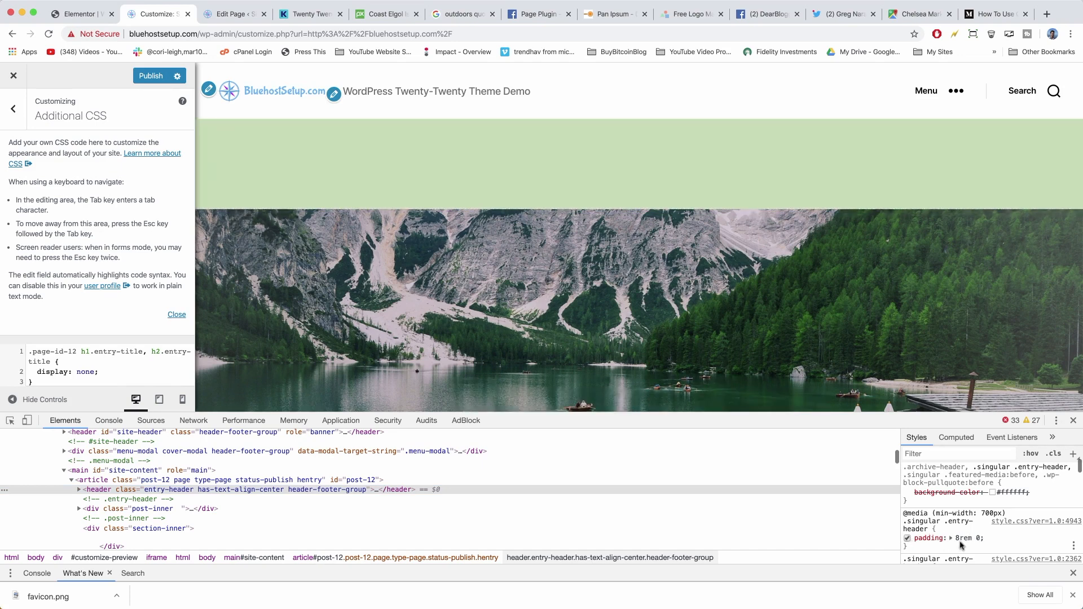
click(909, 538)
click(909, 538)
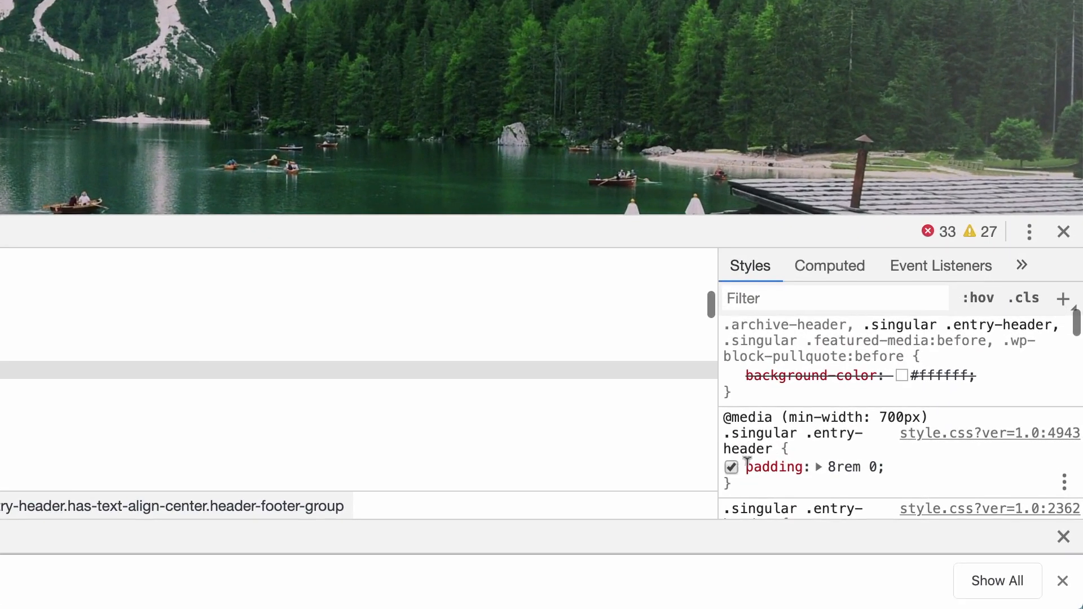
Copy the .singular .entry-header selector from the Styles pane.
click(813, 415)
click(776, 432)
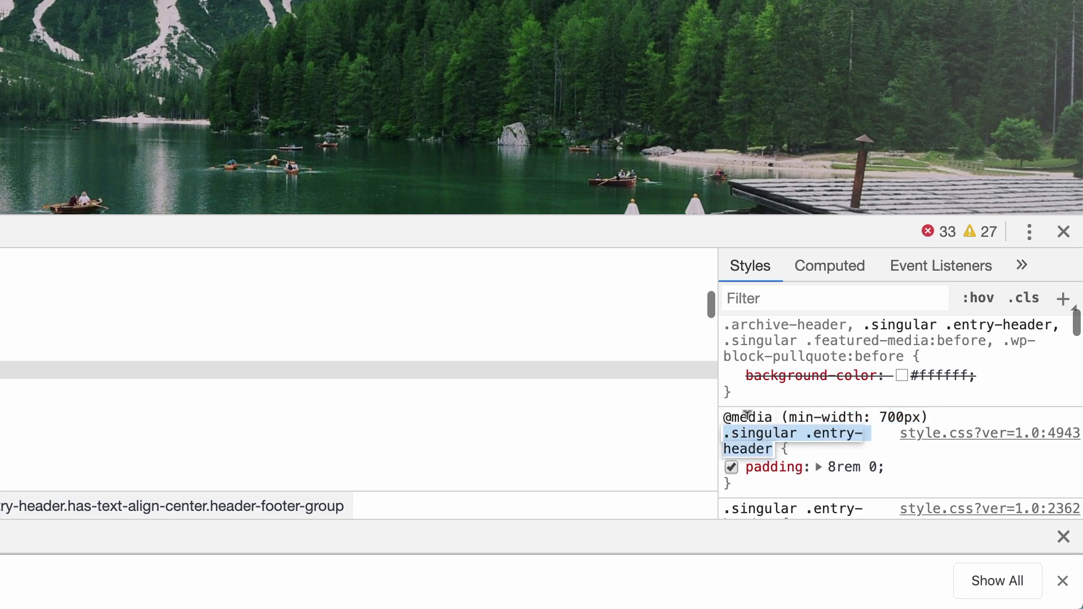
right_click(756, 441)
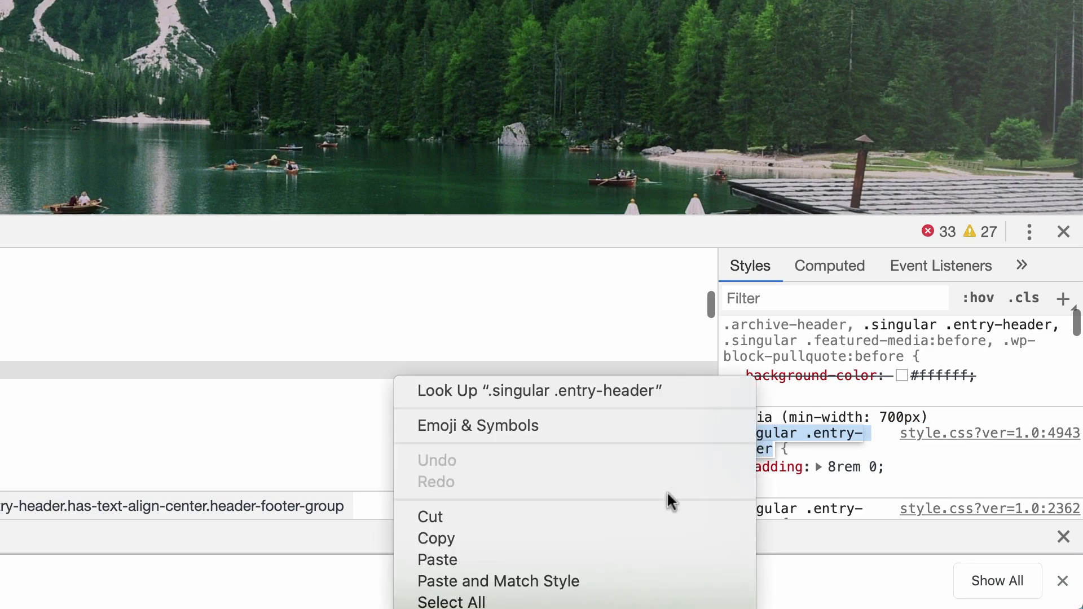
click(641, 538)
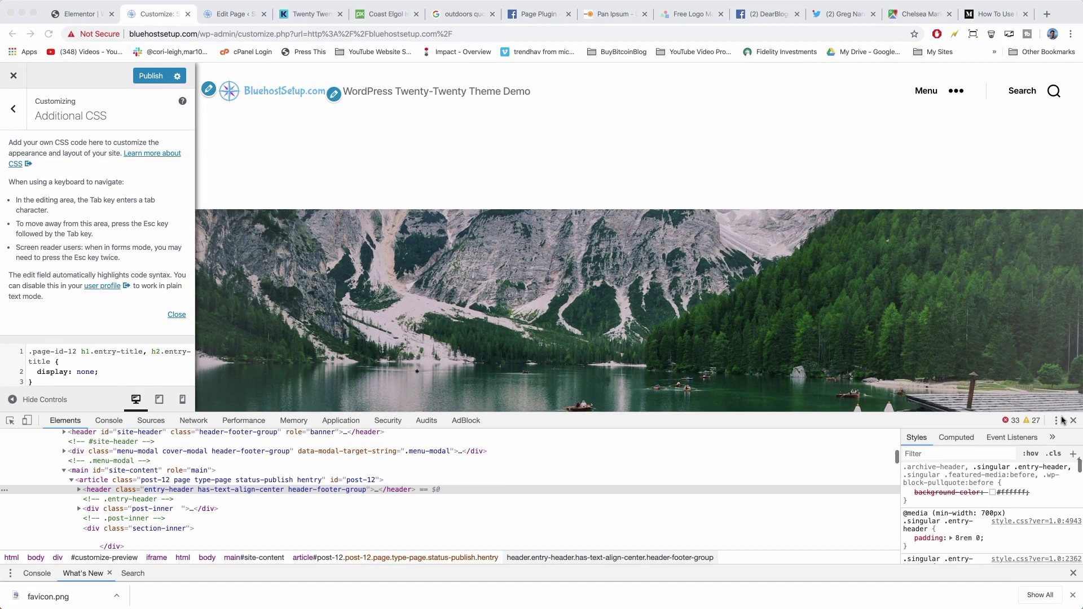
Close the developer tools and paste the '.singular .entry-header' selector onto line 5 of Additional CSS.
click(1073, 422)
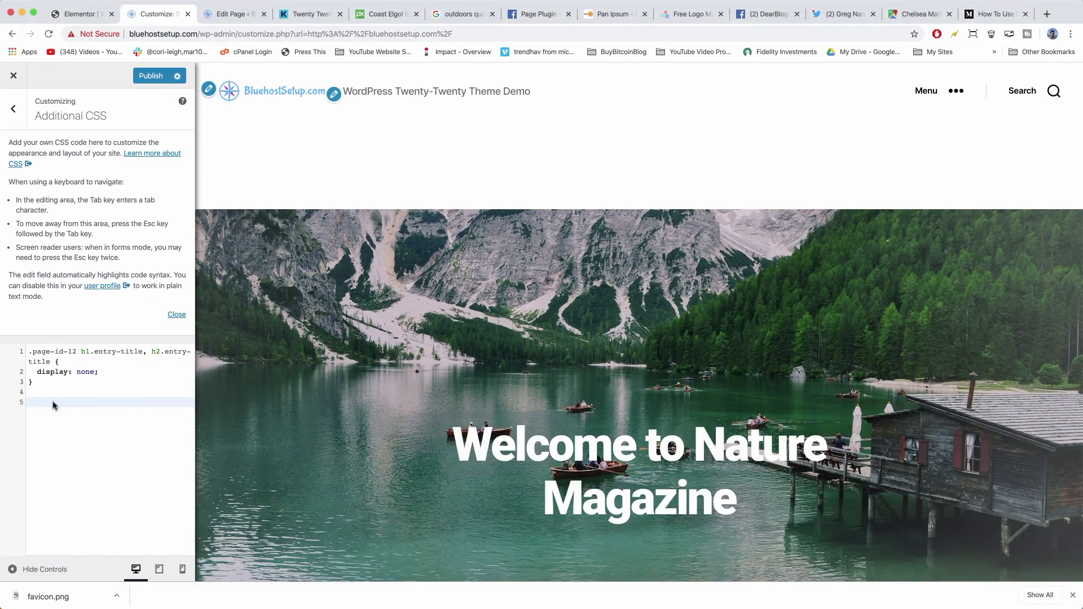
right_click(52, 404)
click(99, 477)
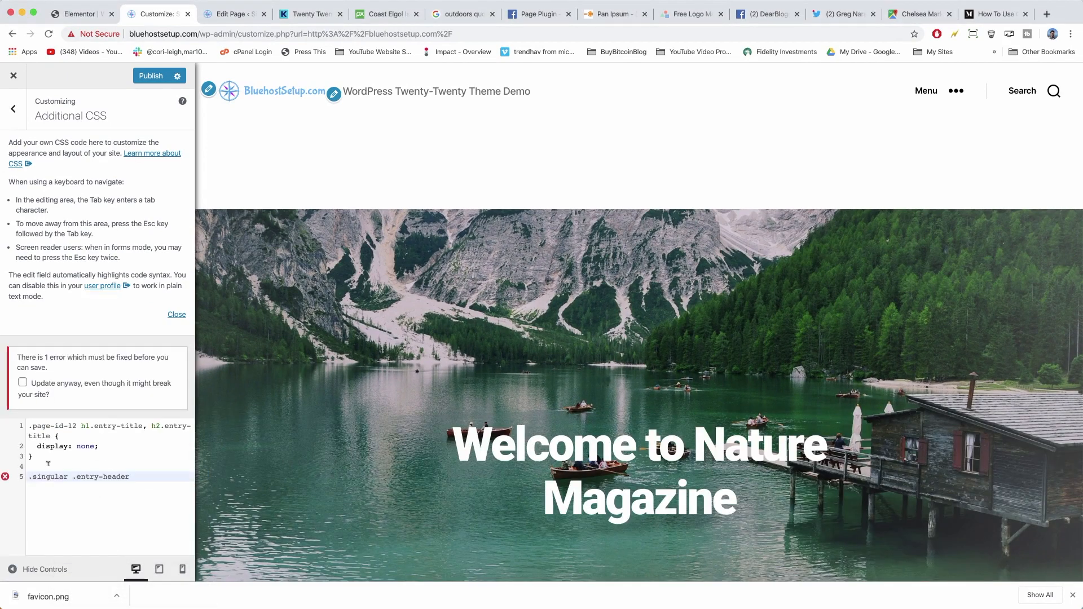
click(46, 463)
drag(42, 455, 21, 424)
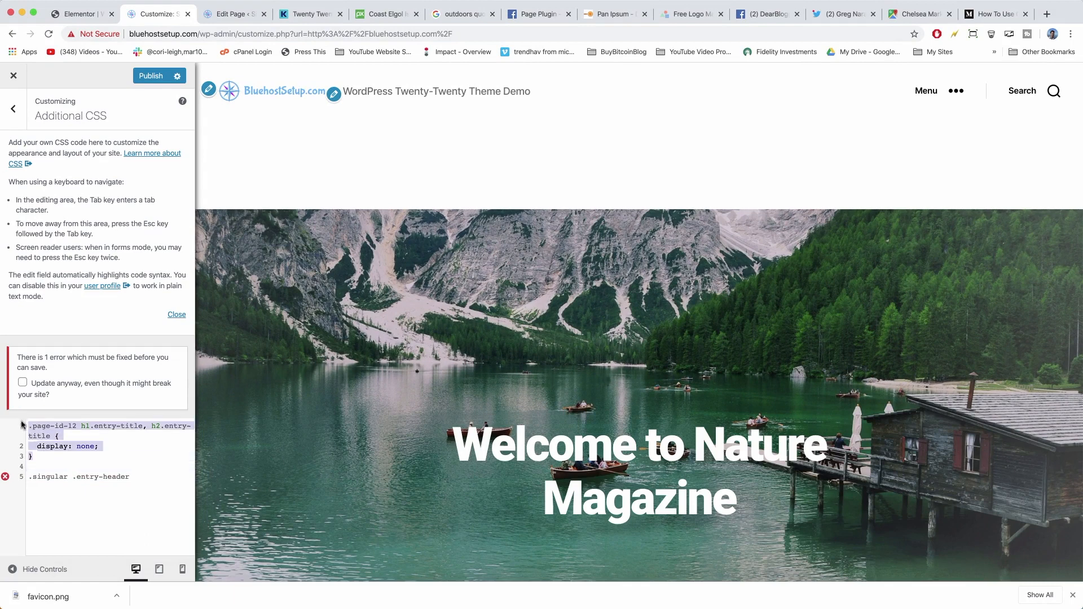
click(30, 467)
click(149, 476)
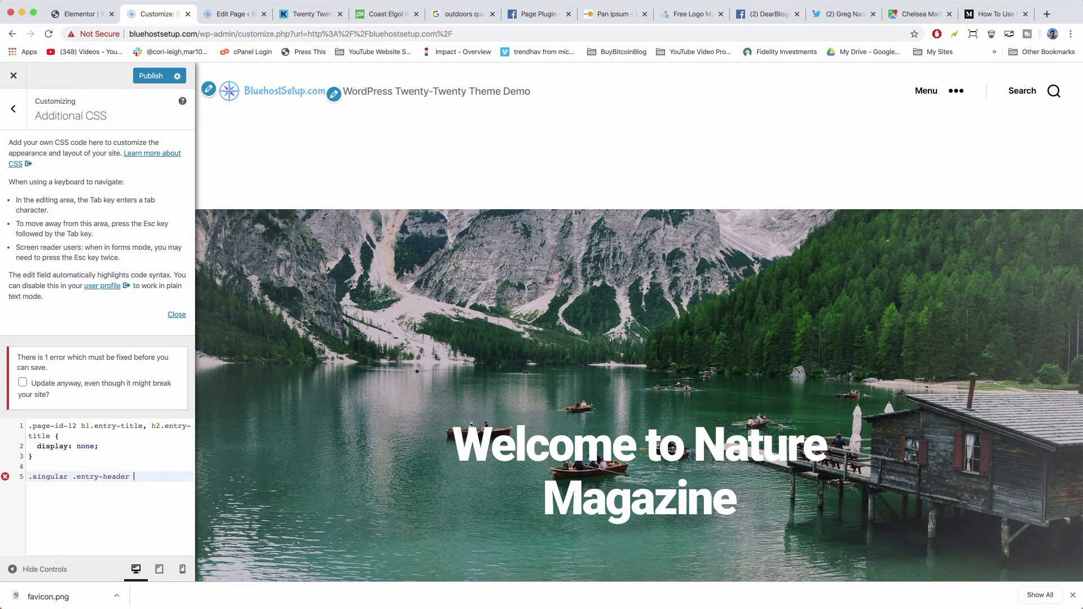
Complete the rule as '.singular .entry-header { padding: 0; }' and publish it.
text({)
key(Return)
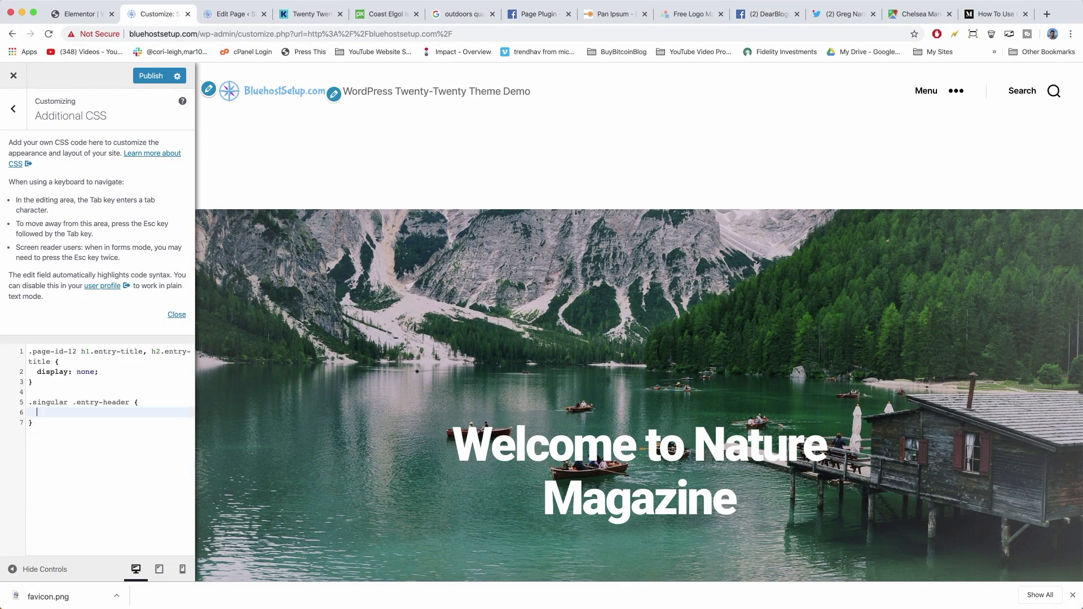
text(padding: 0;)
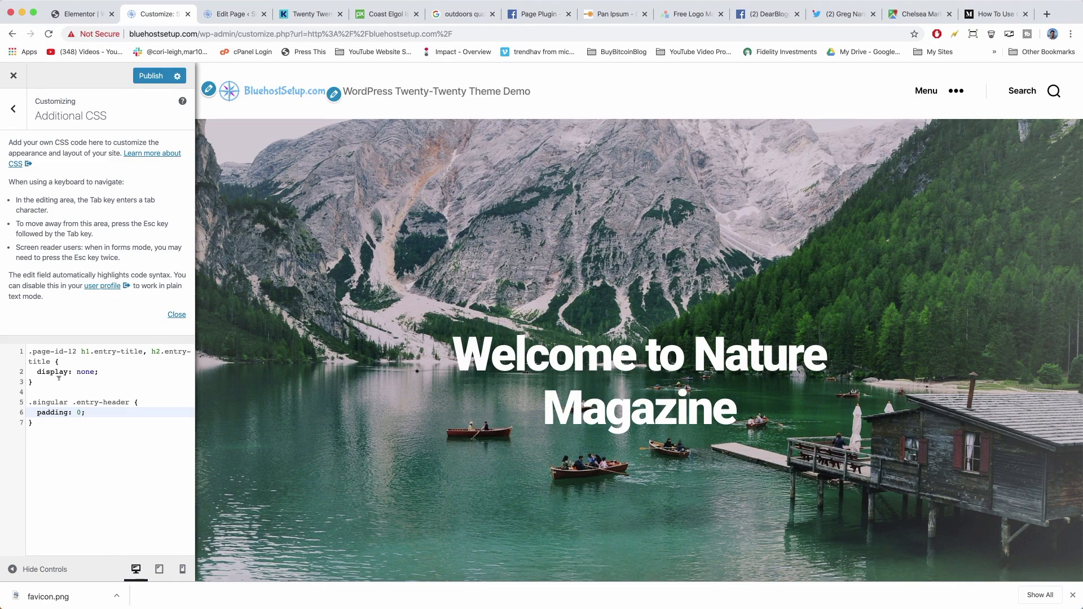
drag(97, 371, 40, 369)
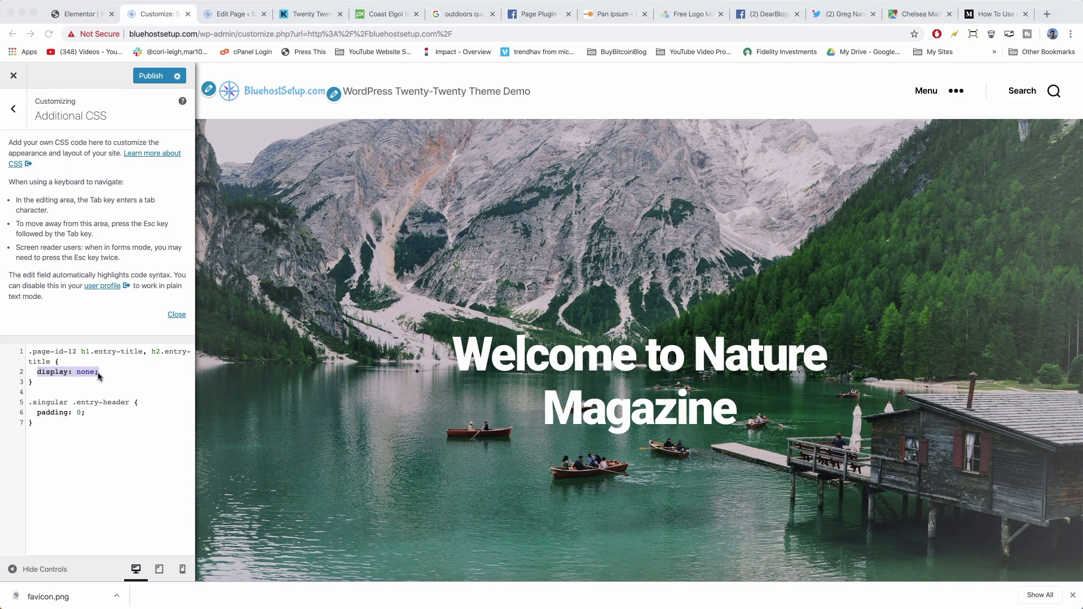
drag(86, 413, 37, 407)
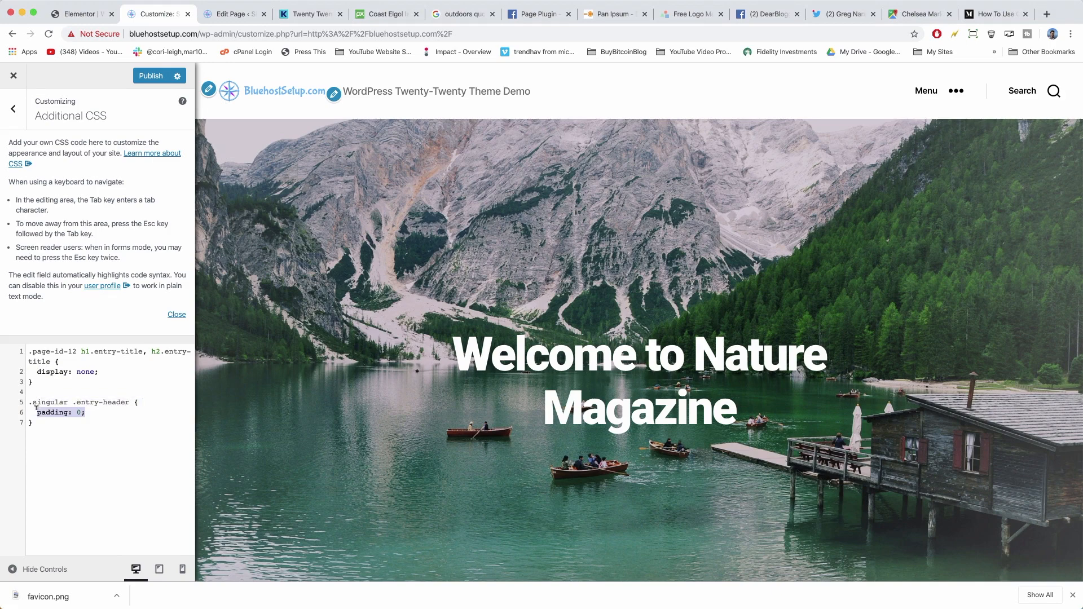
click(98, 411)
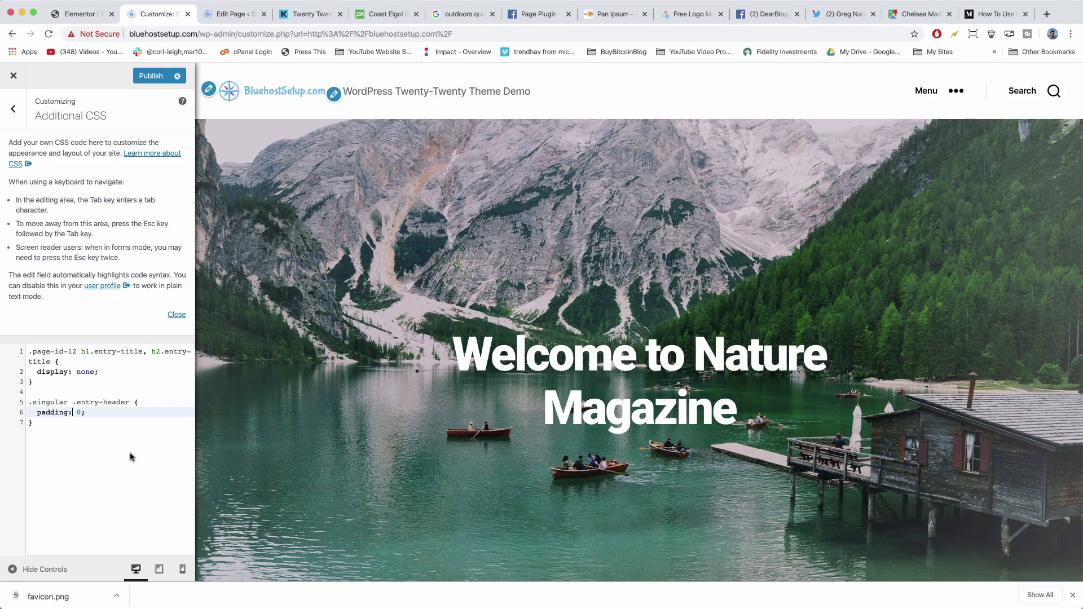
key(BackSpace)
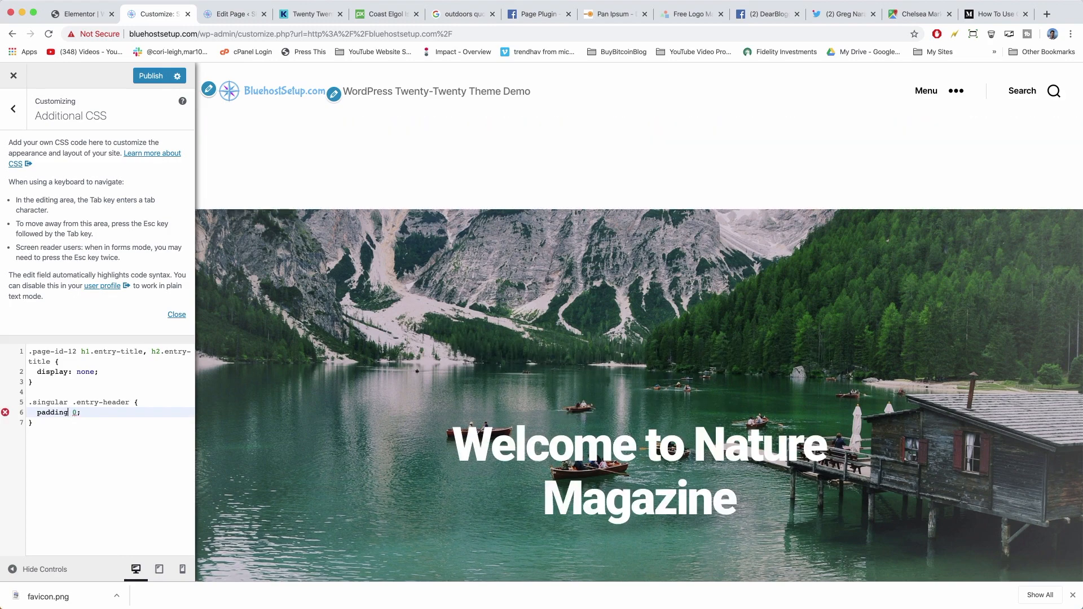
text(:)
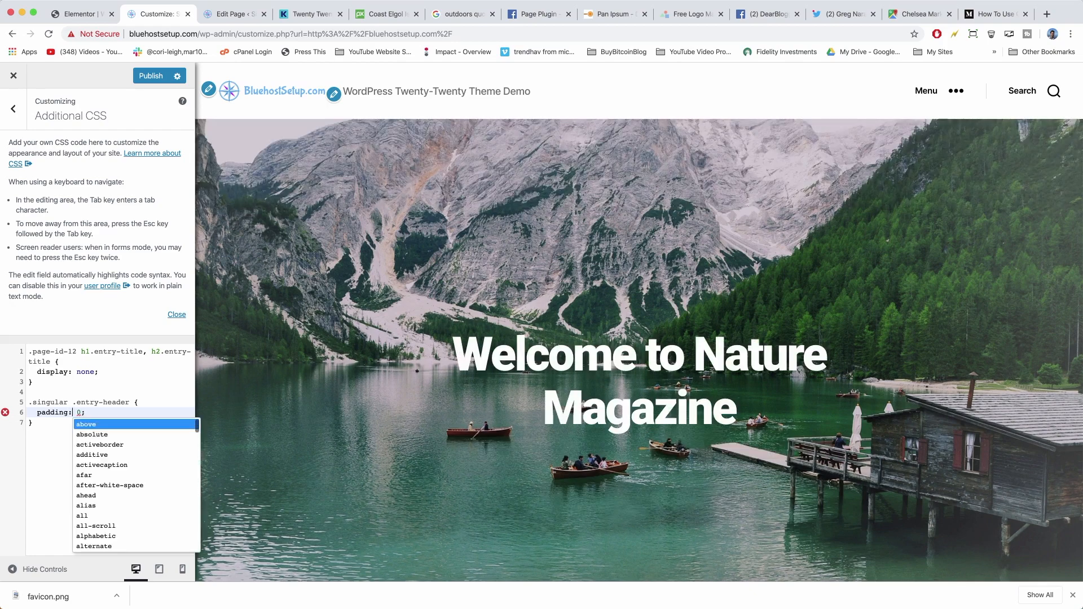
click(53, 465)
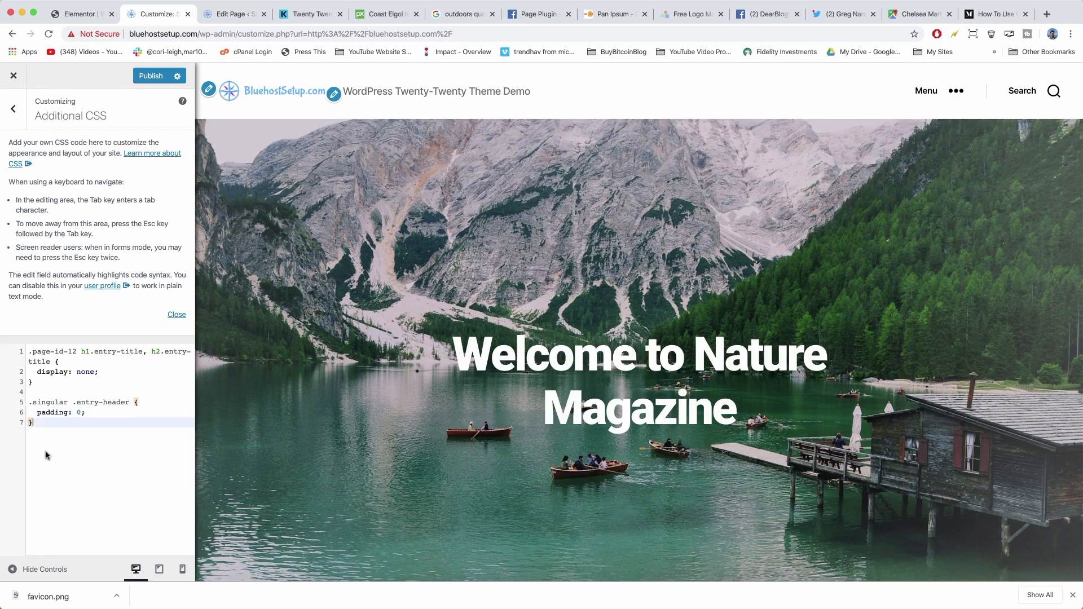
click(146, 76)
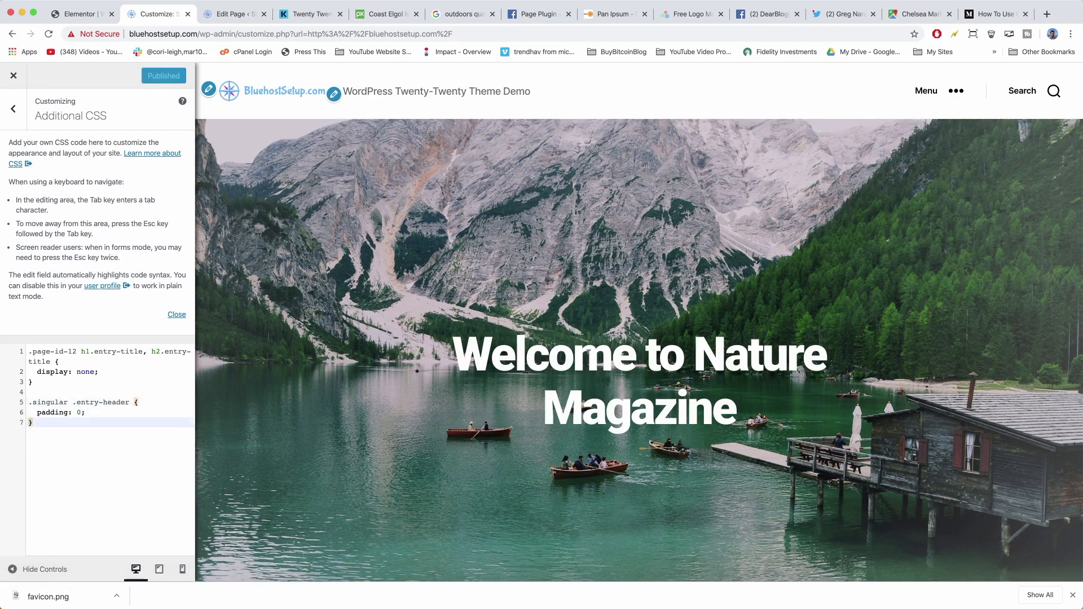
Scroll through the Customizer preview to confirm the entry header padding is gone.
scroll(588, 357, down, 15)
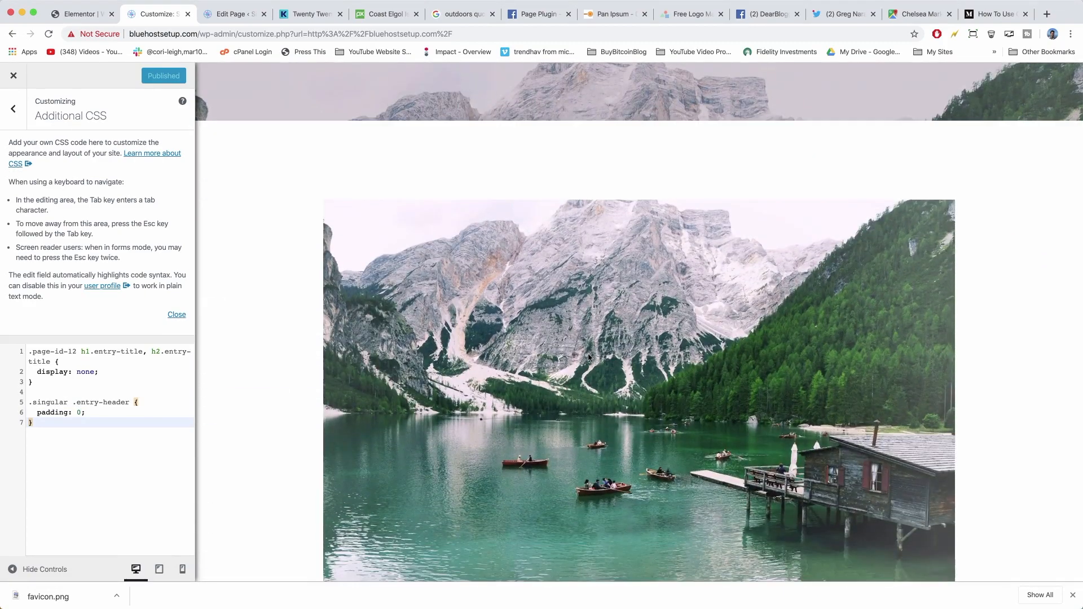
scroll(588, 353, down, 10)
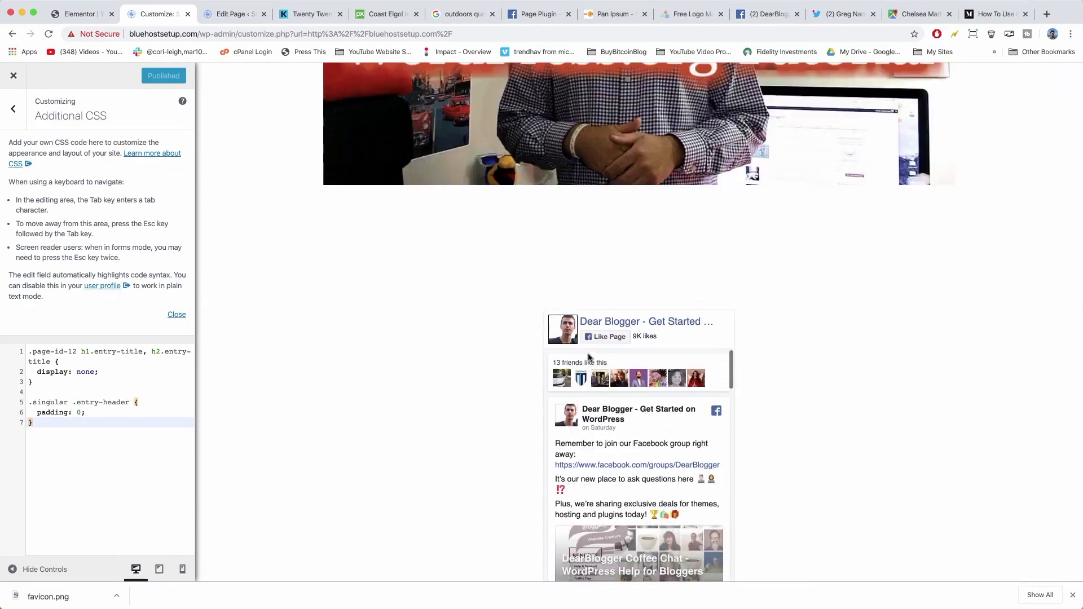
scroll(457, 372, down, 9)
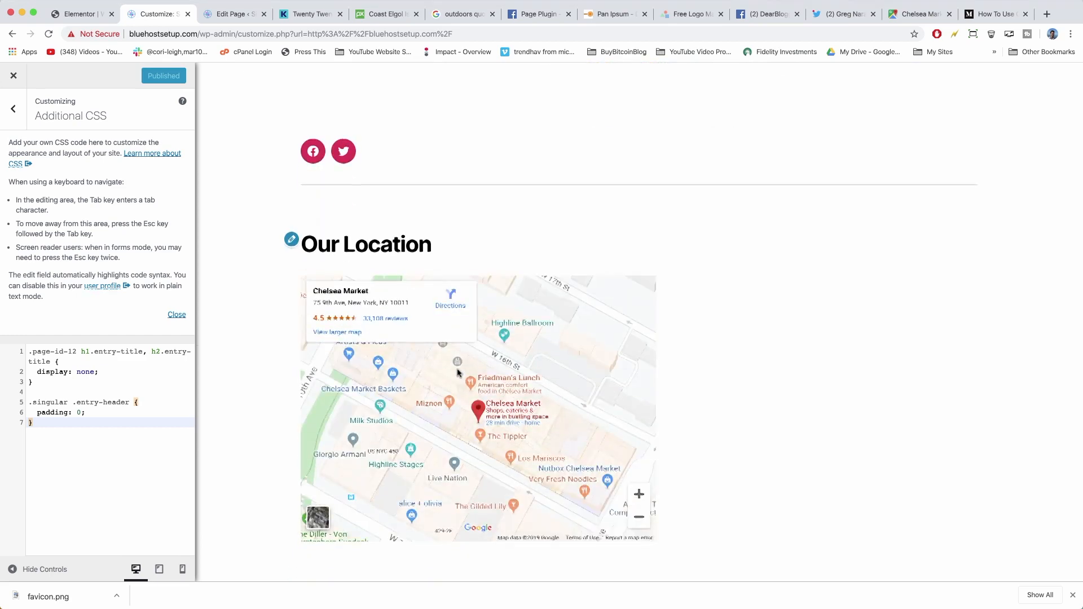
scroll(458, 372, up, 5)
scroll(457, 370, up, 10)
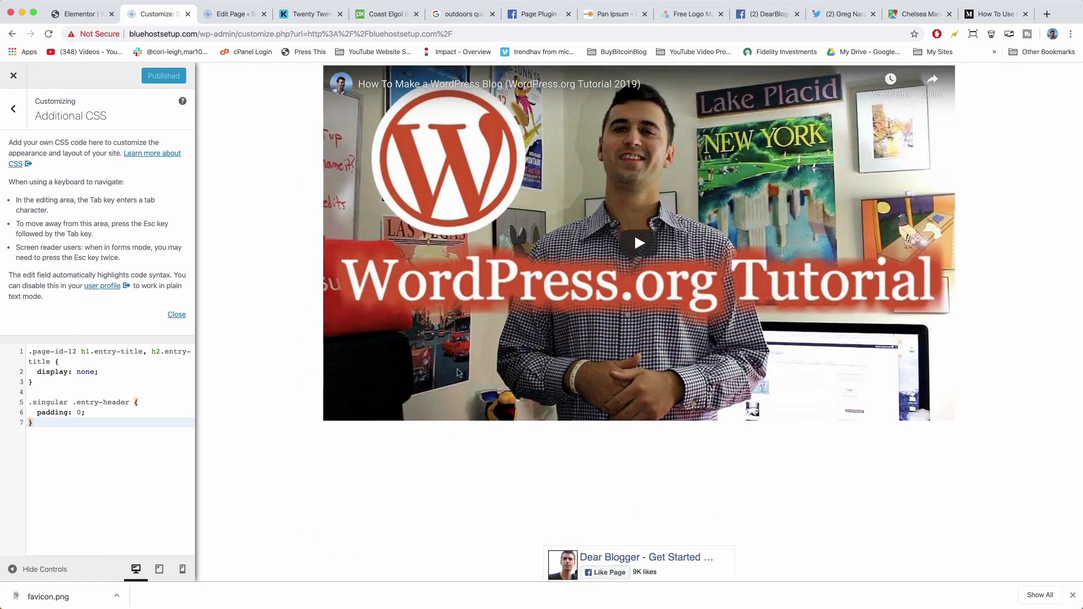
scroll(457, 370, down, 3)
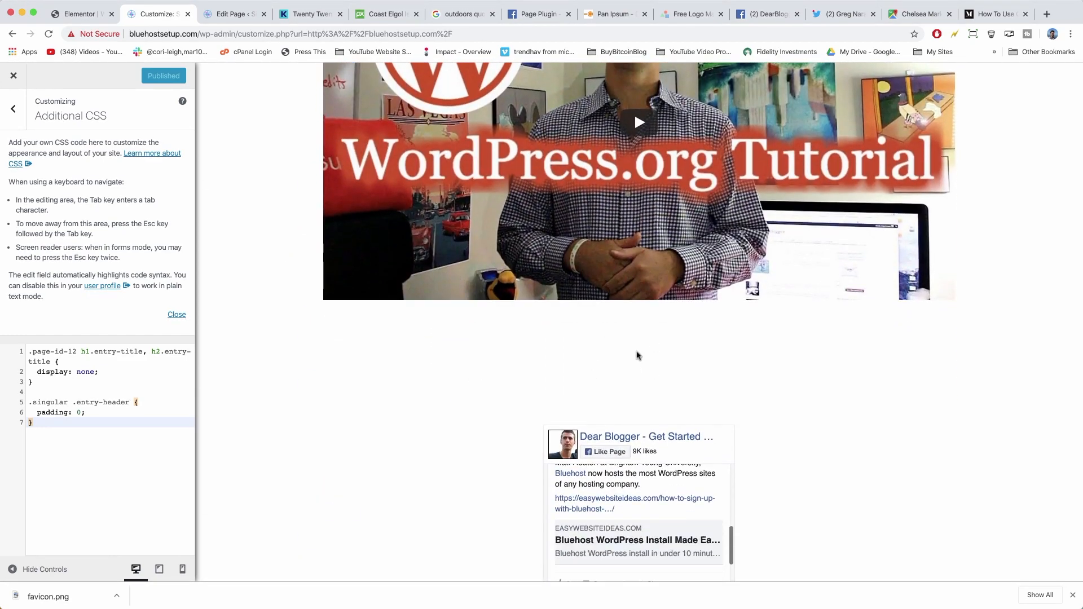
scroll(637, 355, down, 3)
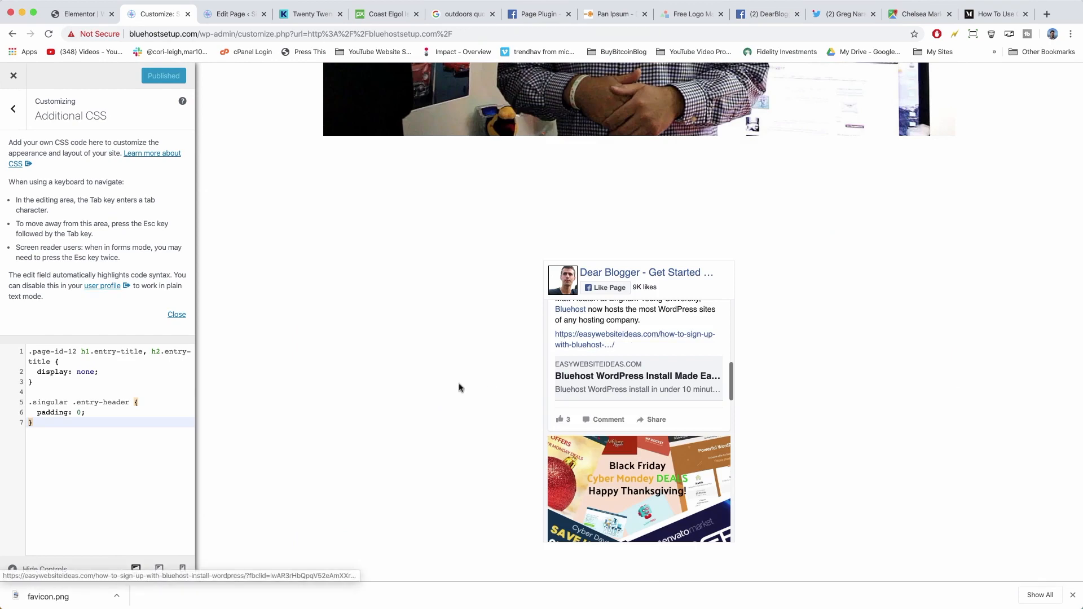
scroll(460, 387, down, 3)
scroll(459, 387, down, 7)
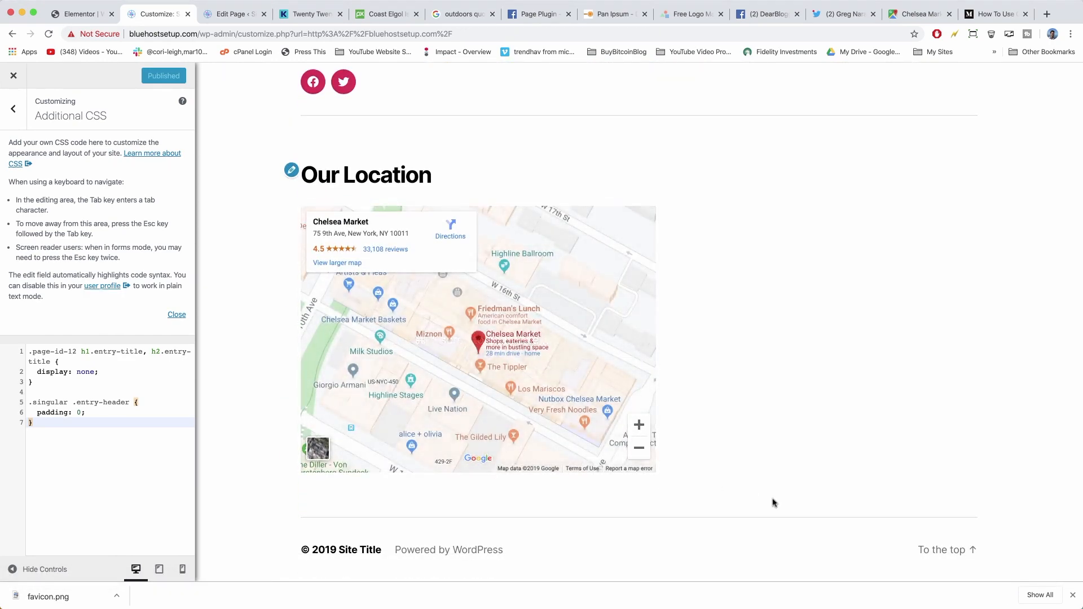
scroll(773, 502, up, 10)
scroll(774, 503, up, 15)
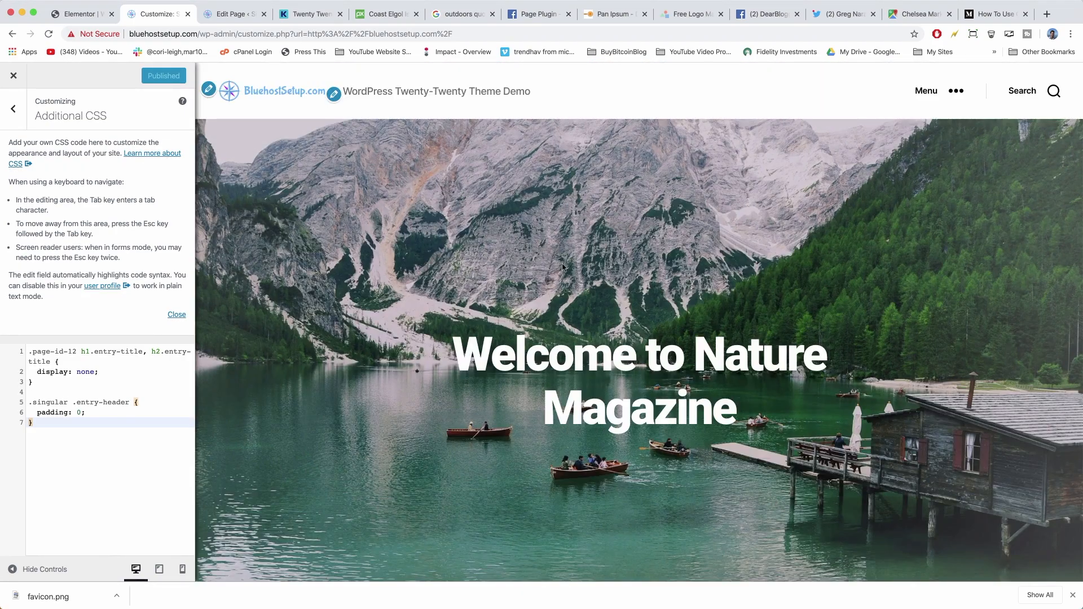
scroll(456, 329, down, 3)
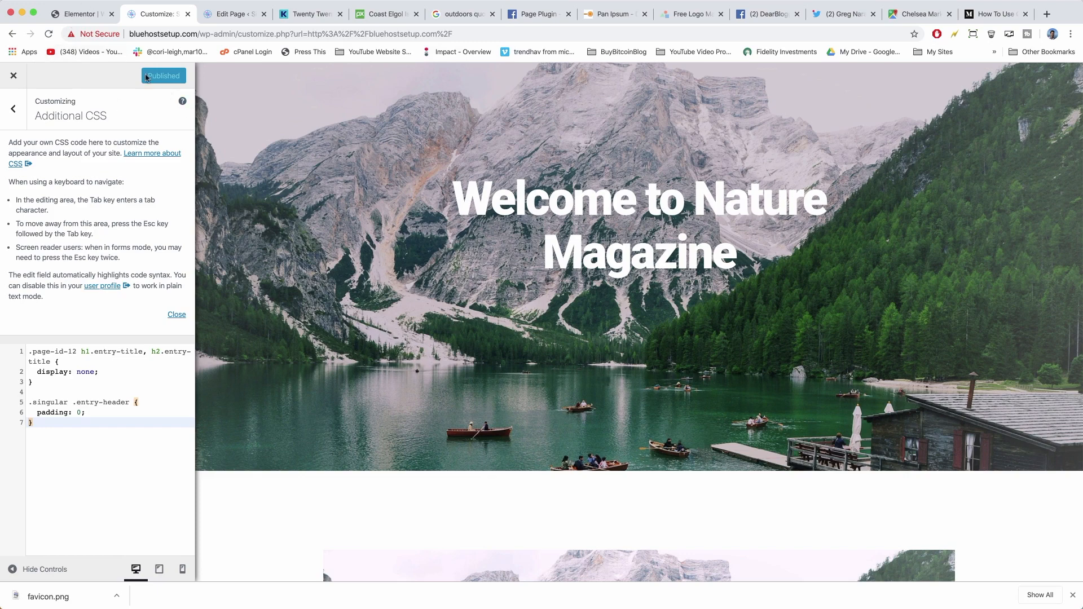
Exit the Customizer and check the live homepage with the header above the Welcome to Nature Magazine hero.
click(13, 113)
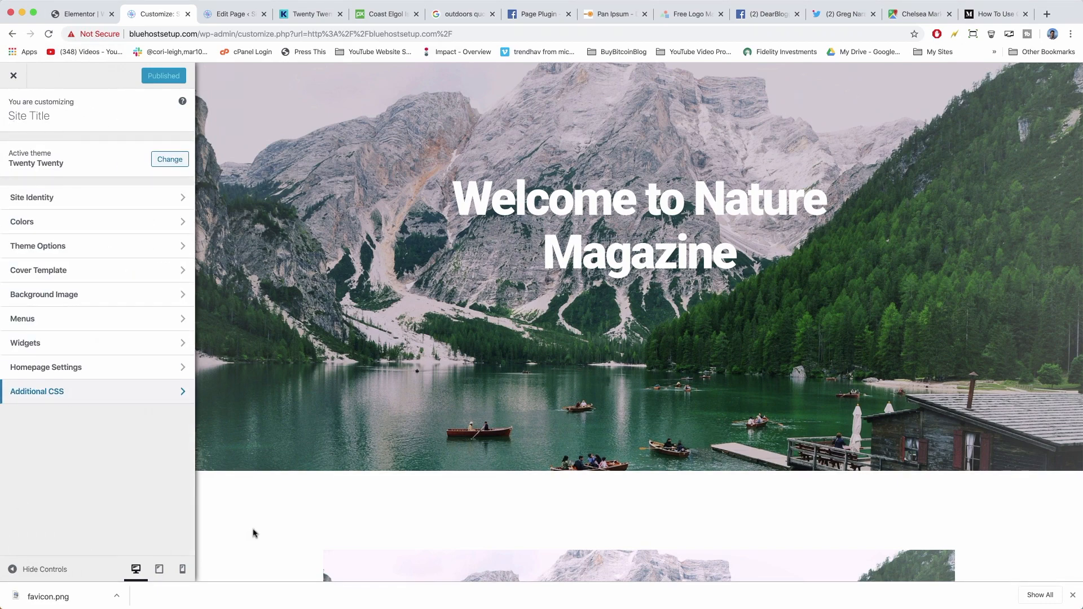
click(7, 82)
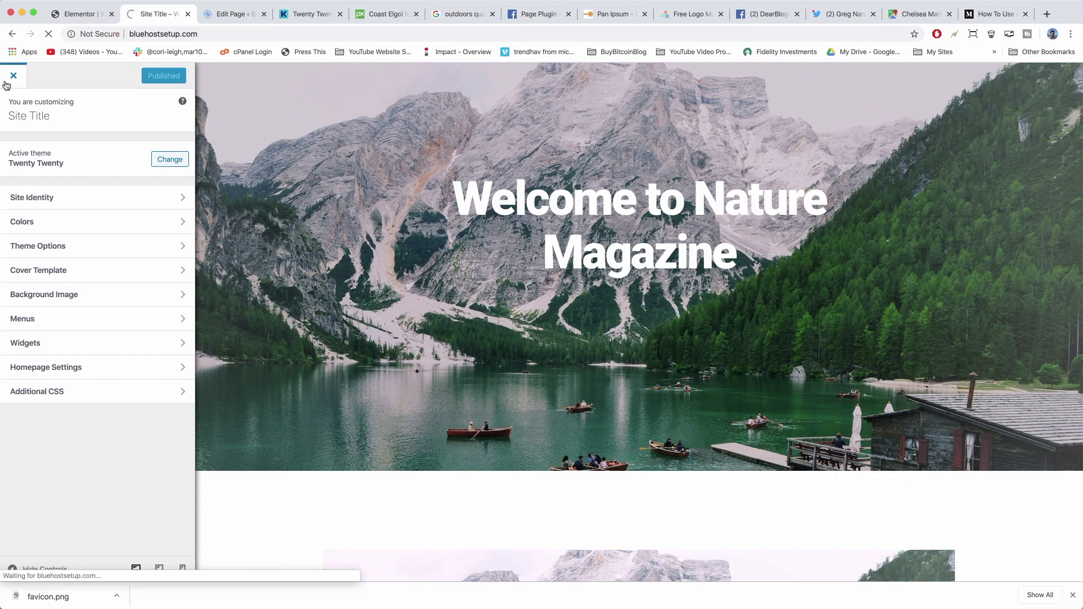
scroll(441, 264, down, 10)
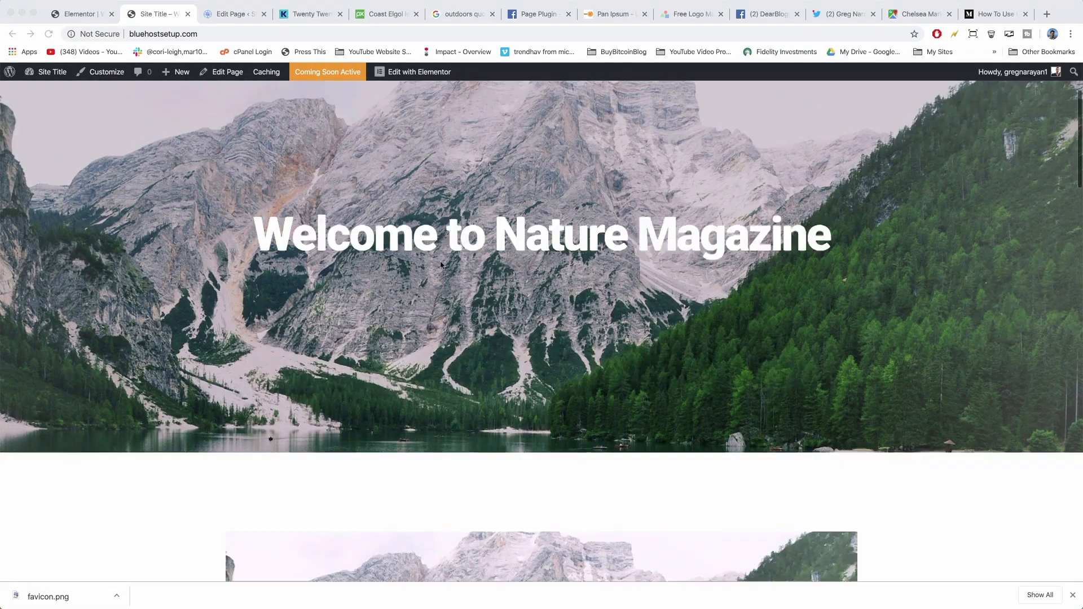
scroll(441, 264, up, 10)
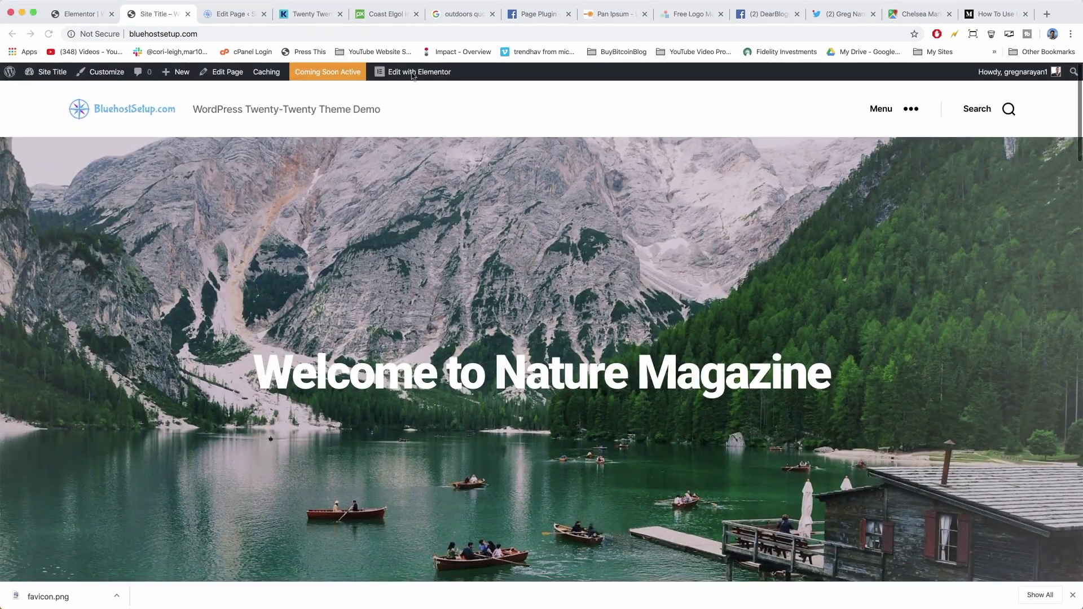
Open the homepage in Elementor and look over the Welcome to Nature Magazine layout.
click(412, 74)
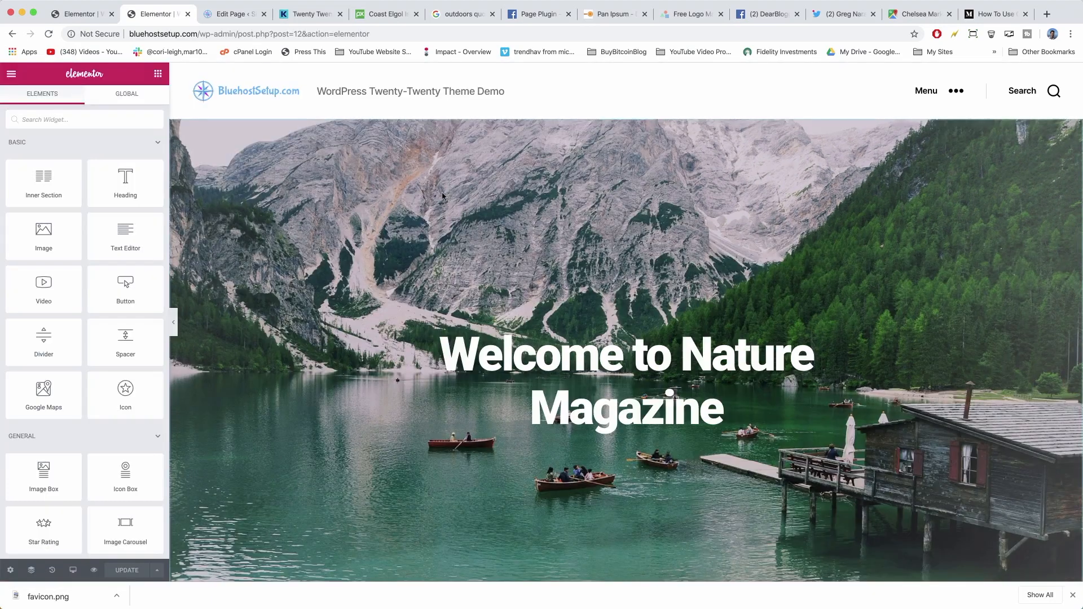
scroll(443, 196, down, 8)
scroll(443, 196, down, 5)
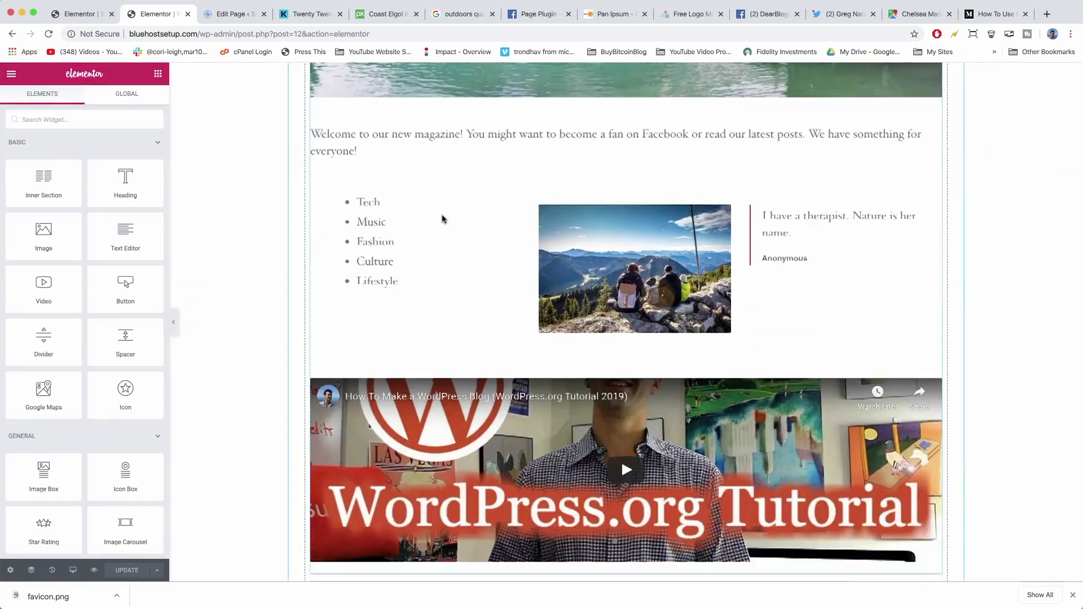
scroll(357, 167, up, 15)
click(357, 167)
scroll(480, 171, down, 5)
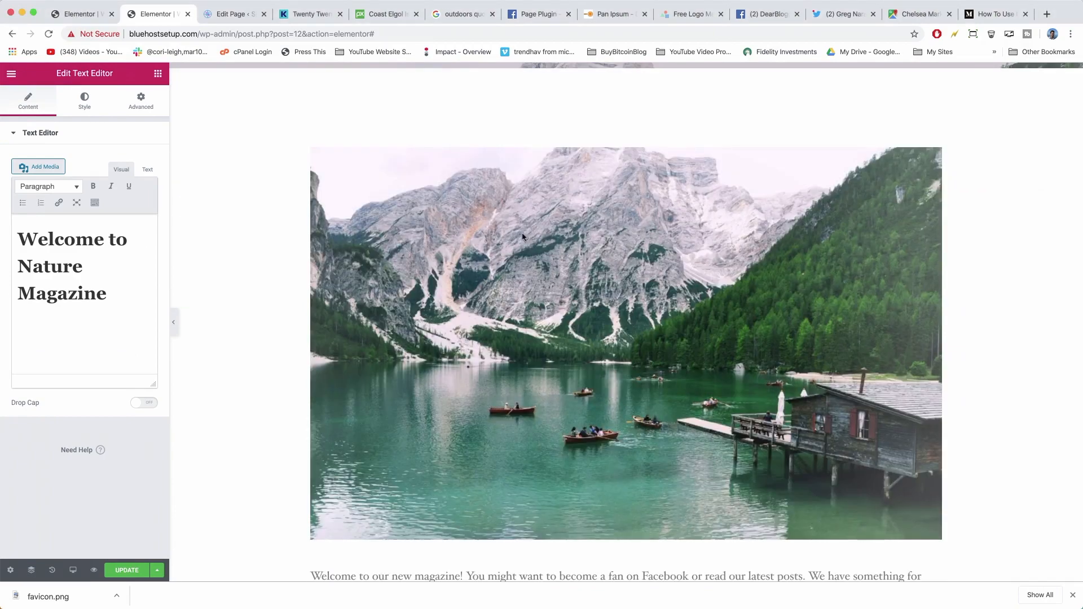
scroll(327, 158, up, 2)
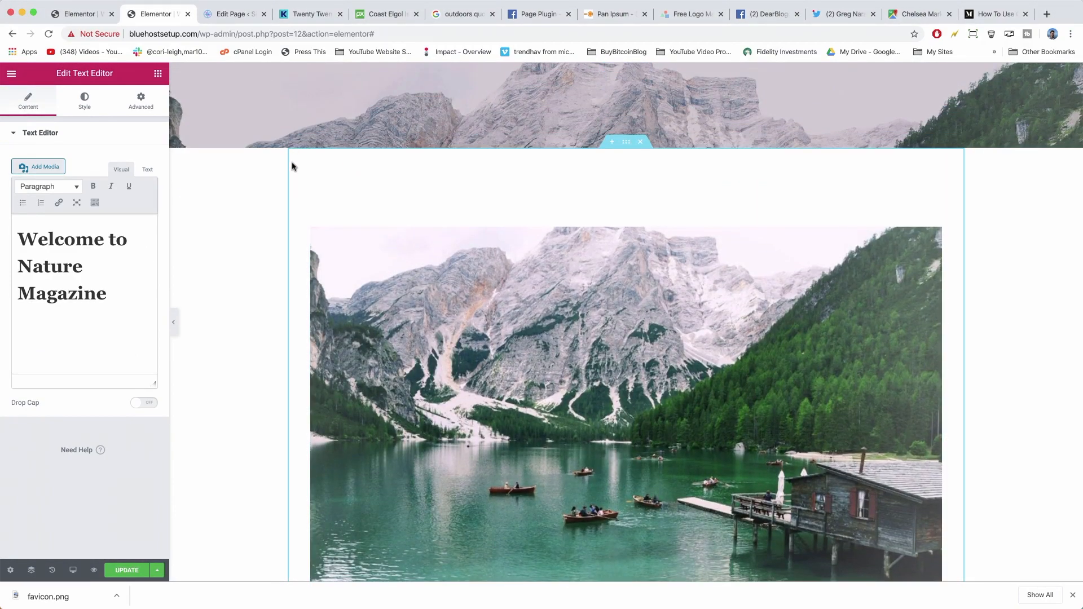
scroll(293, 167, down, 12)
scroll(293, 330, down, 1)
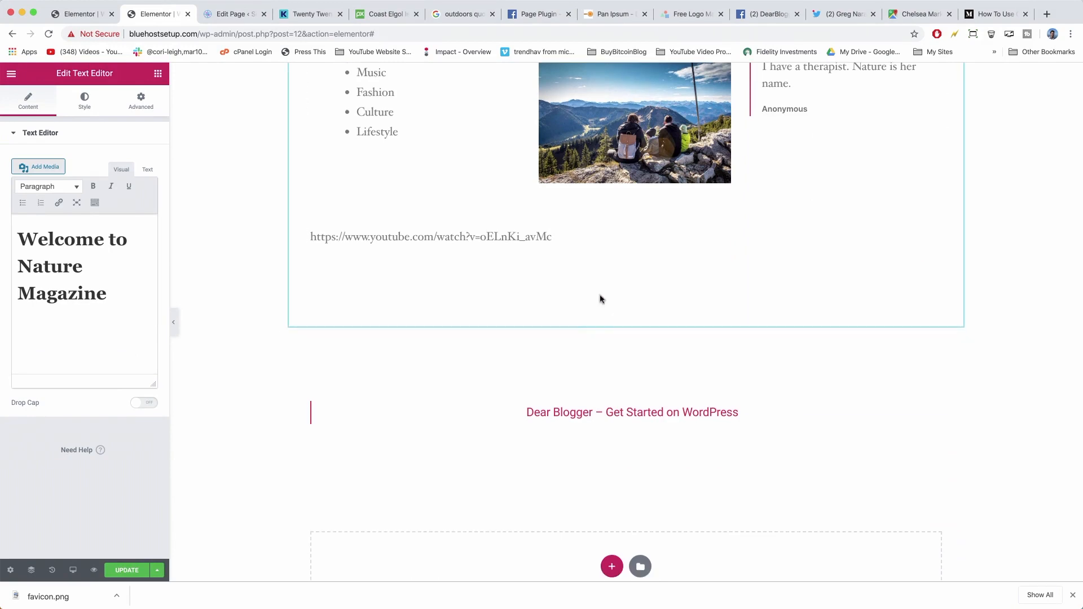
scroll(599, 326, up, 13)
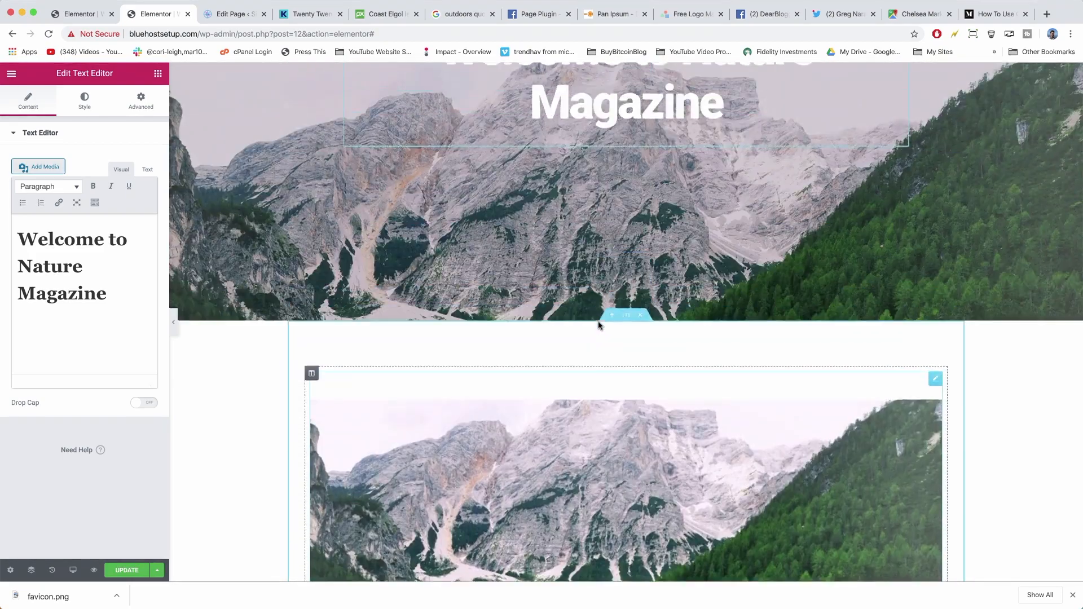
scroll(600, 326, down, 3)
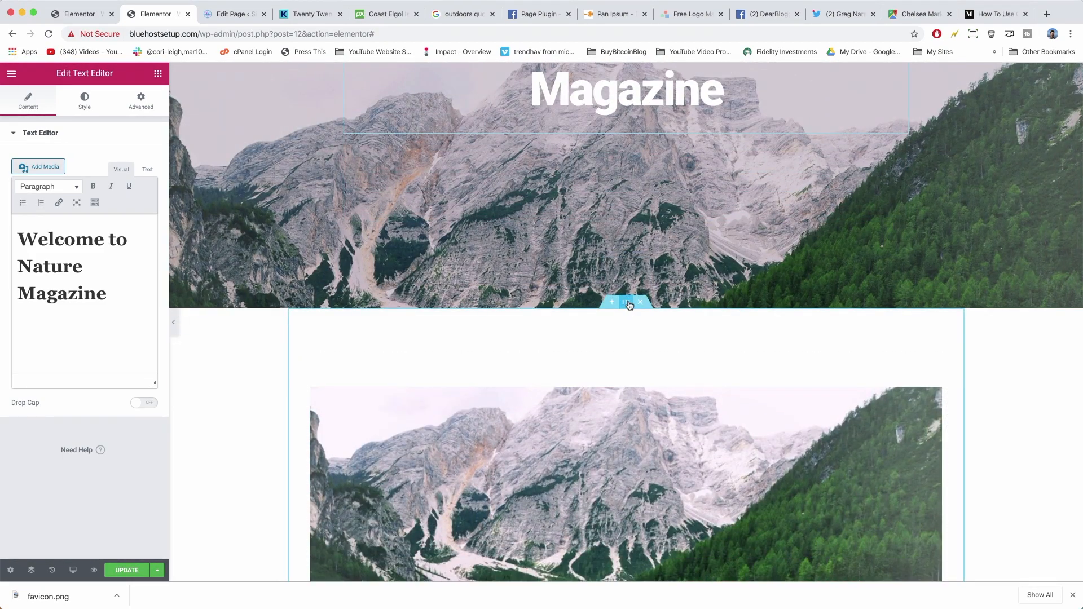
Set the lake image section's padding to 0 on all sides.
click(627, 303)
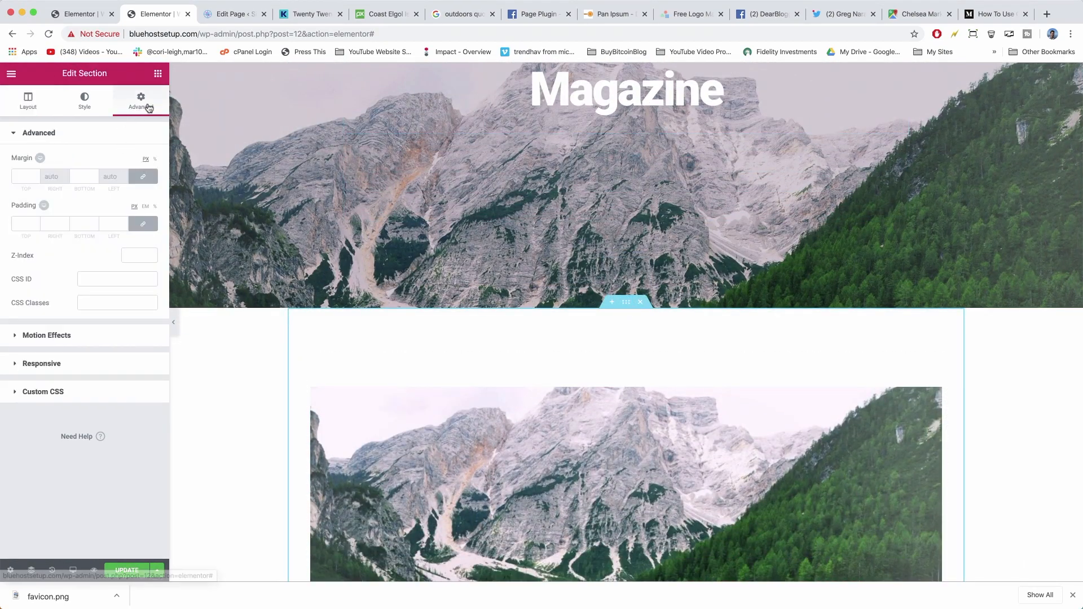
click(141, 225)
click(87, 224)
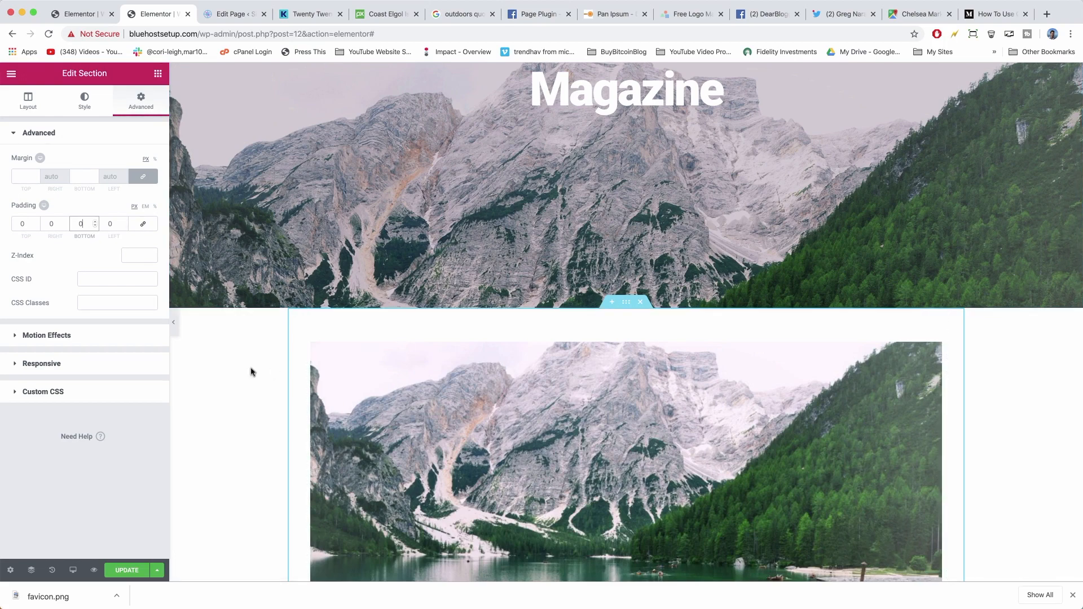
scroll(251, 370, down, 7)
scroll(251, 371, down, 8)
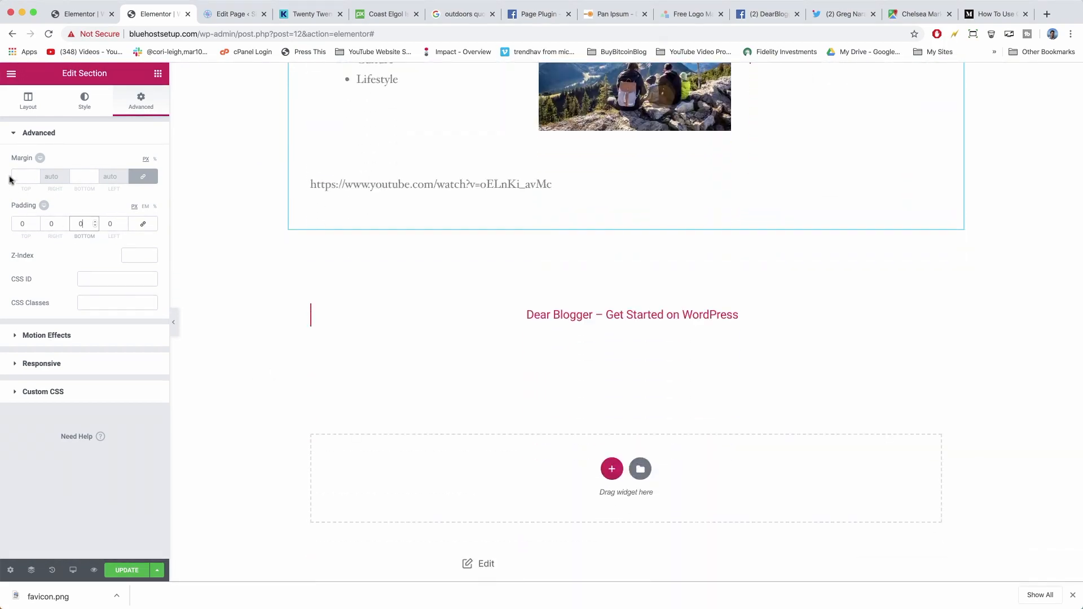
click(76, 177)
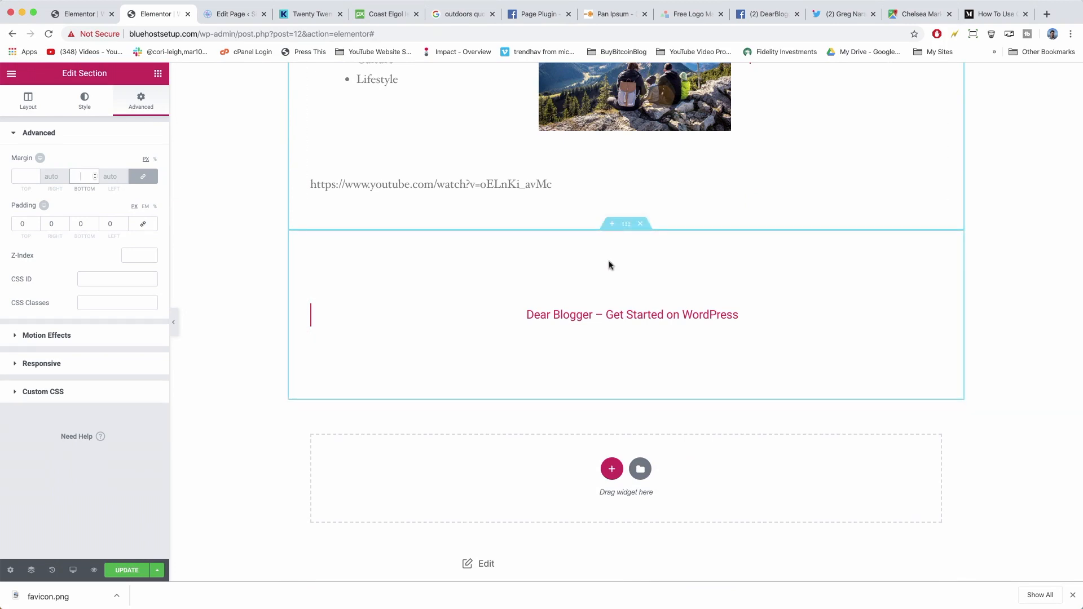
Set the Dear Blogger section's padding to 0 on all sides.
click(625, 224)
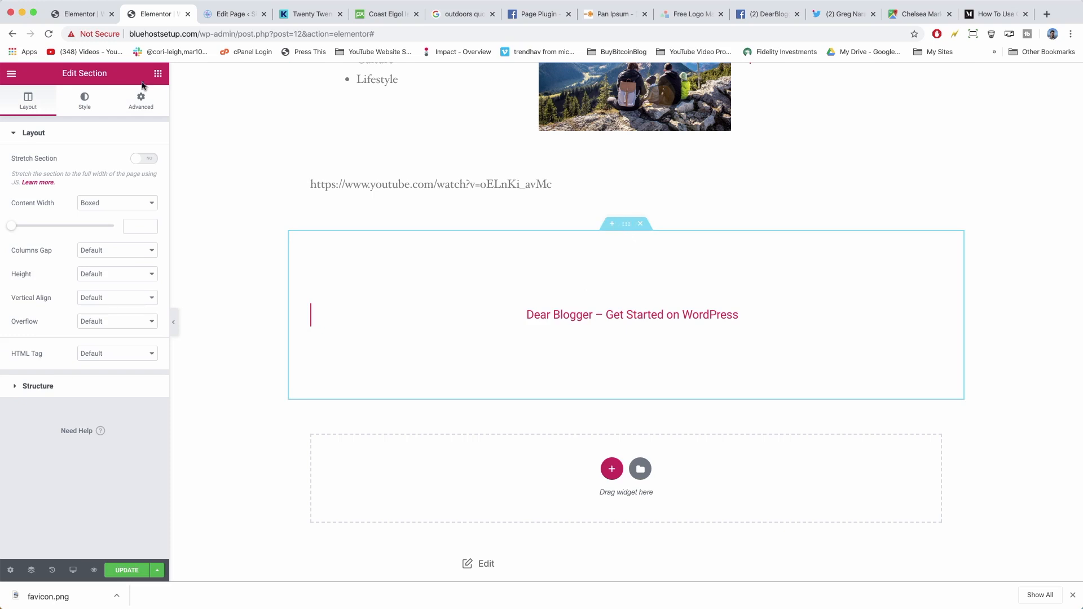
click(141, 102)
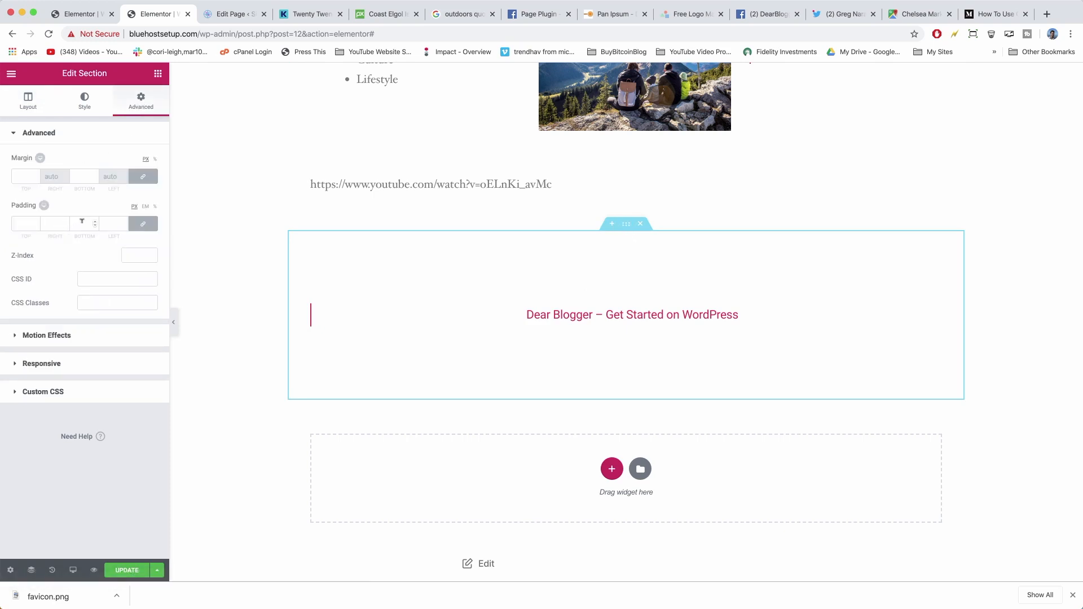
click(142, 224)
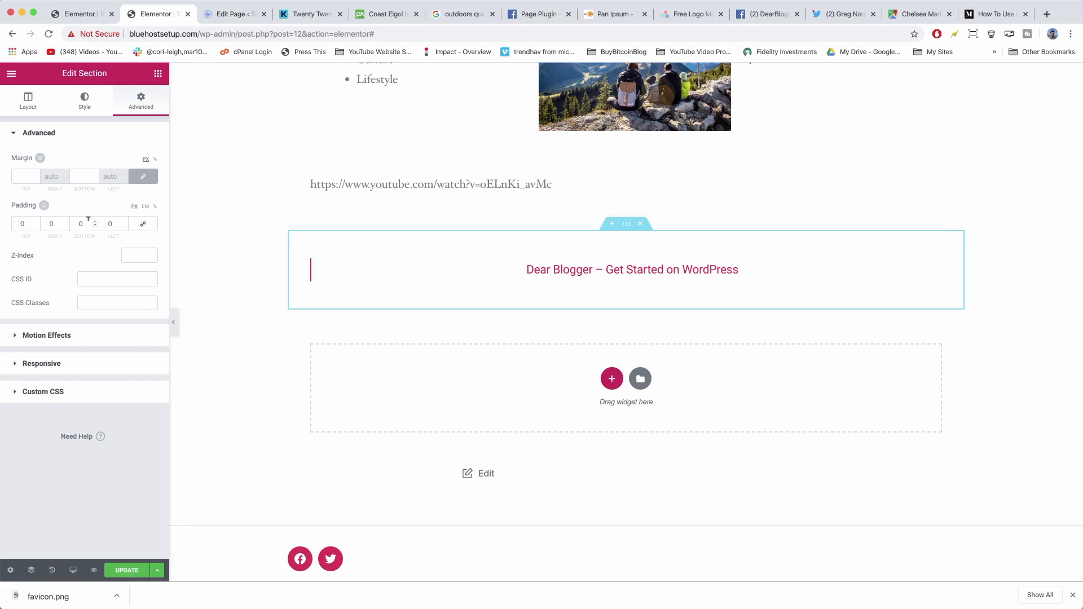
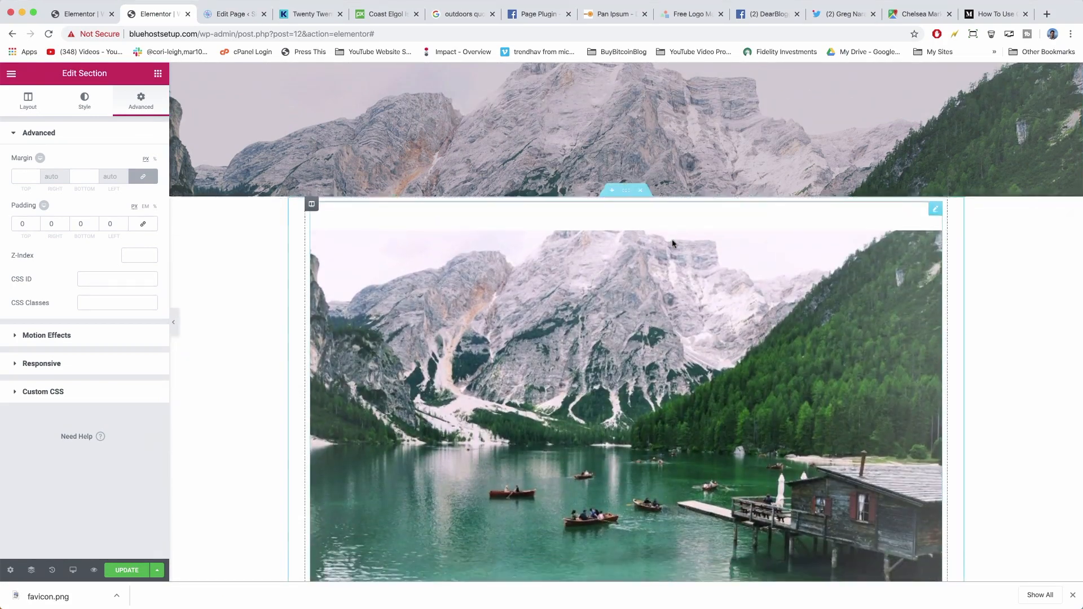
Delete the lake image block, then undo to restore it.
scroll(673, 244, down, 2)
scroll(673, 244, up, 2)
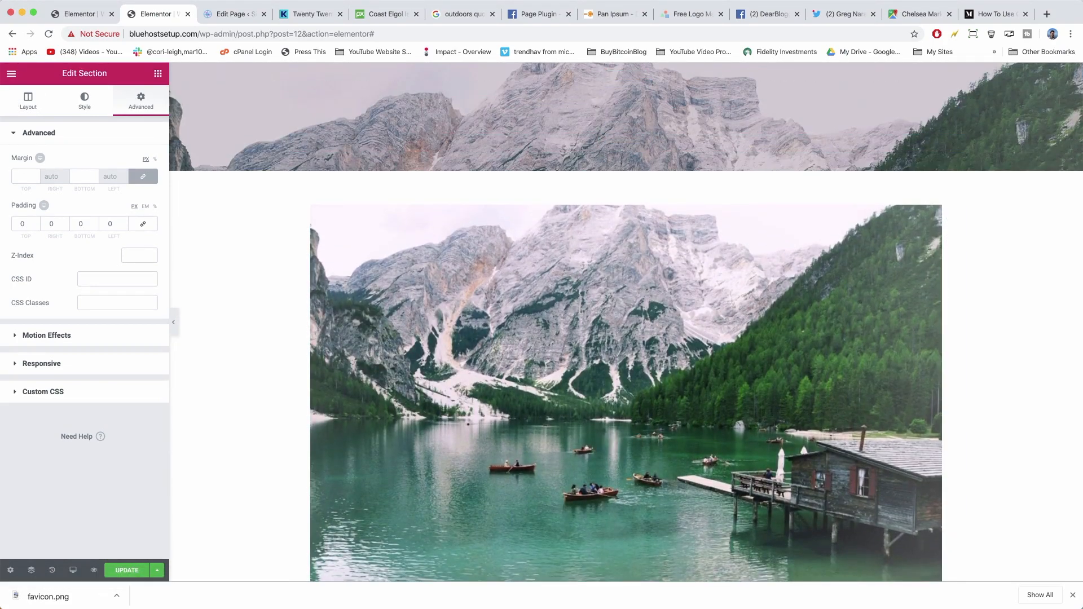
scroll(433, 268, down, 5)
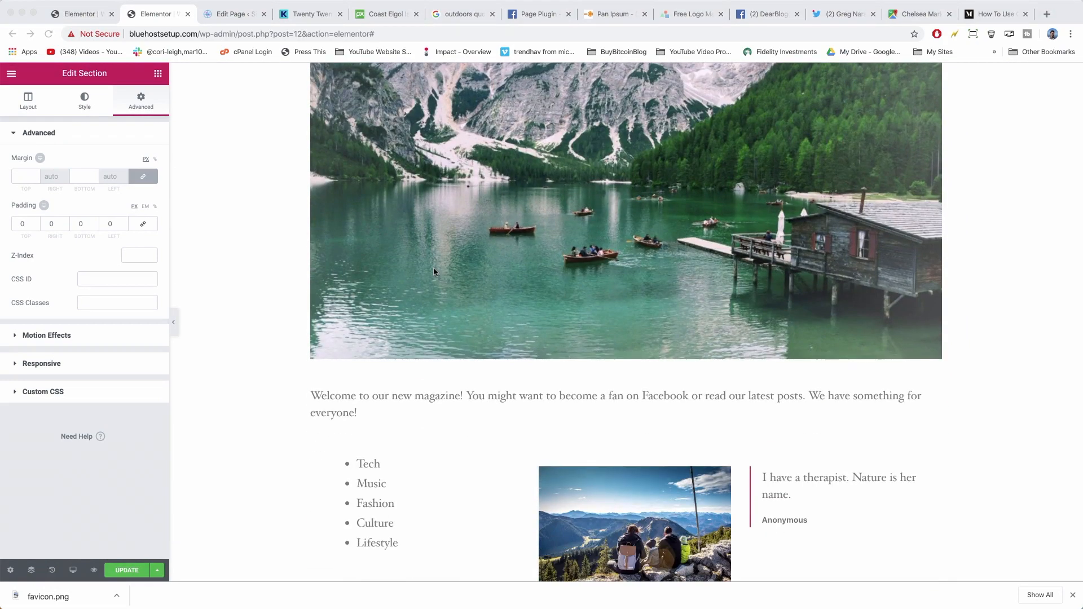
scroll(509, 268, up, 5)
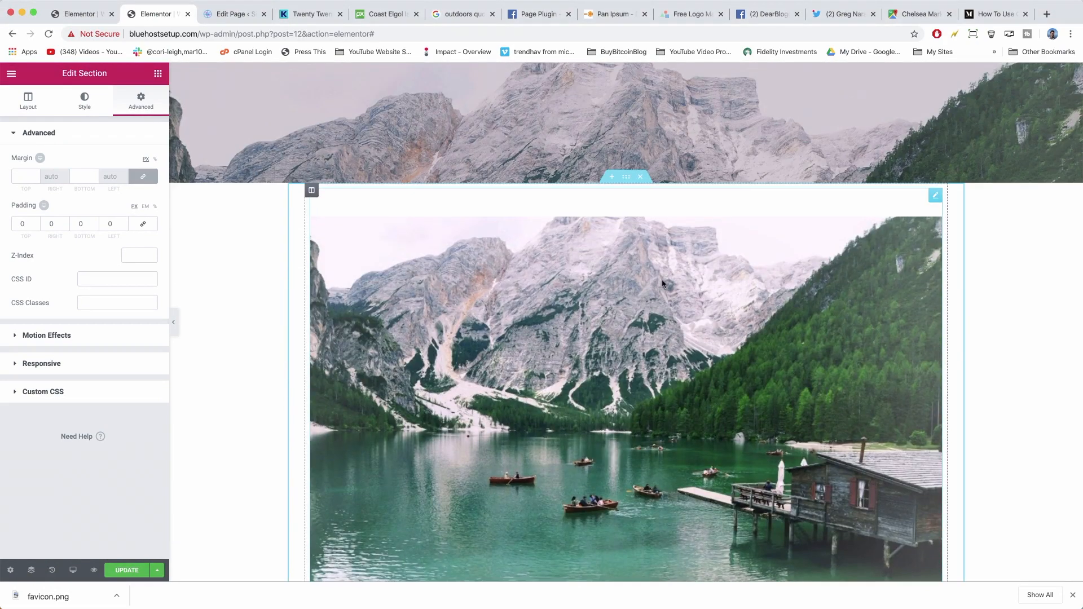
scroll(636, 208, down, 3)
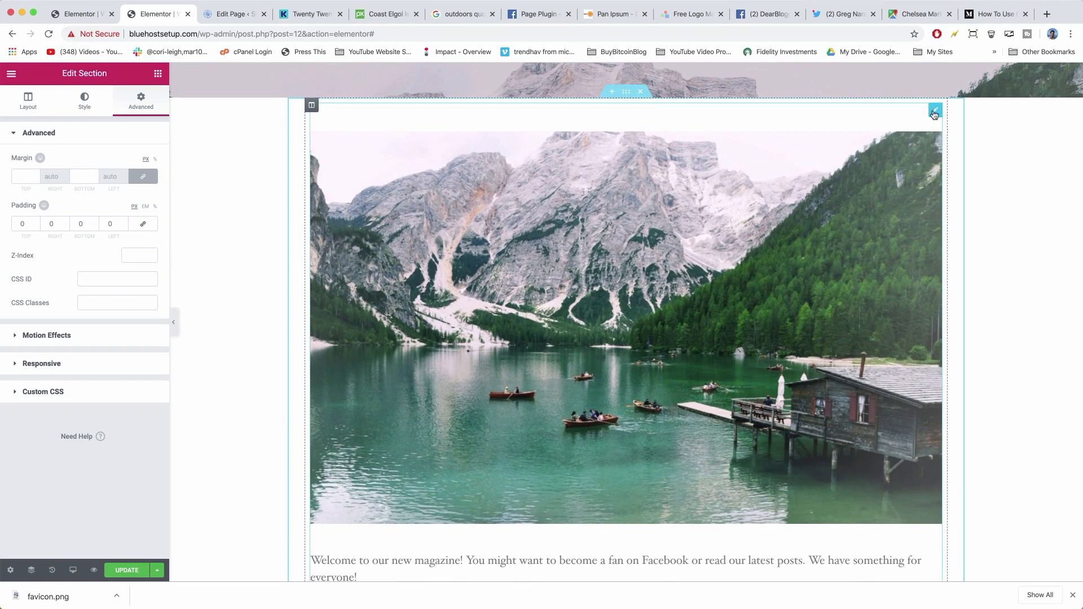
right_click(935, 112)
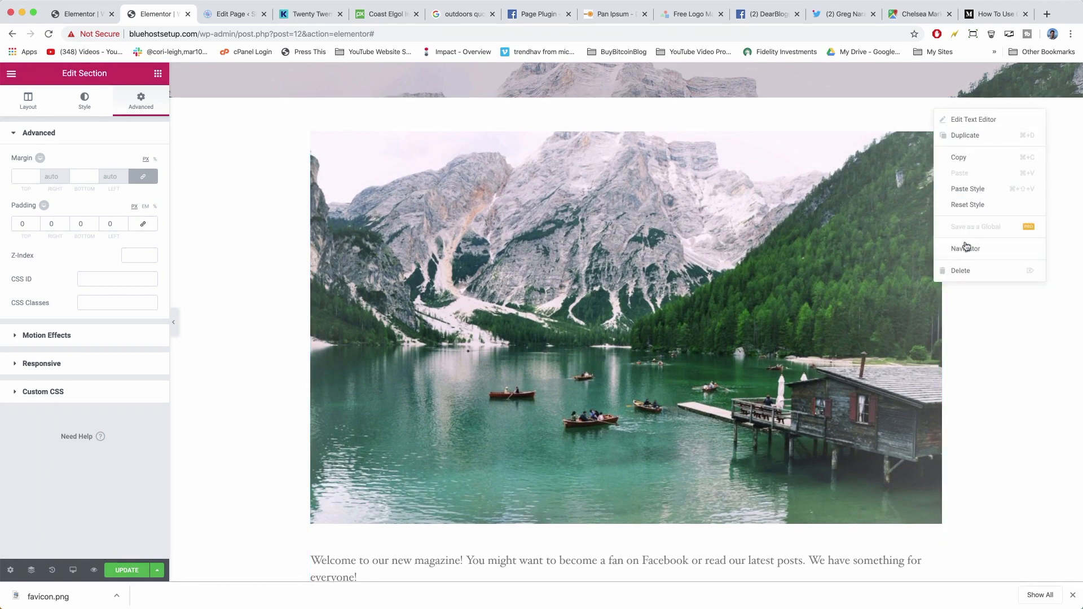
click(966, 269)
scroll(544, 248, up, 3)
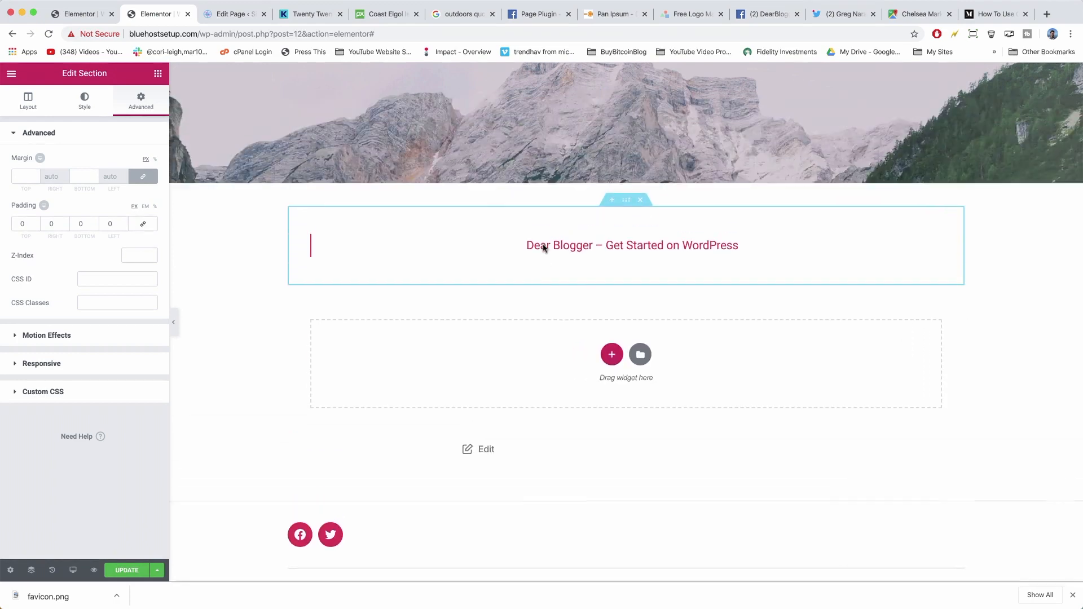
scroll(543, 248, down, 2)
key(ctrl+z)
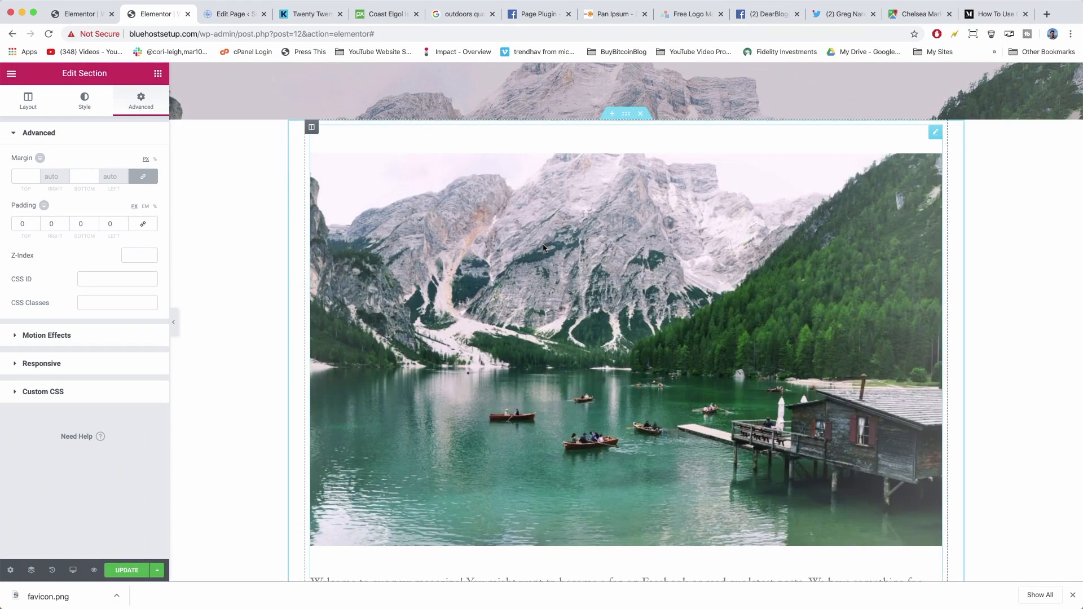
scroll(543, 248, down, 5)
scroll(577, 212, up, 4)
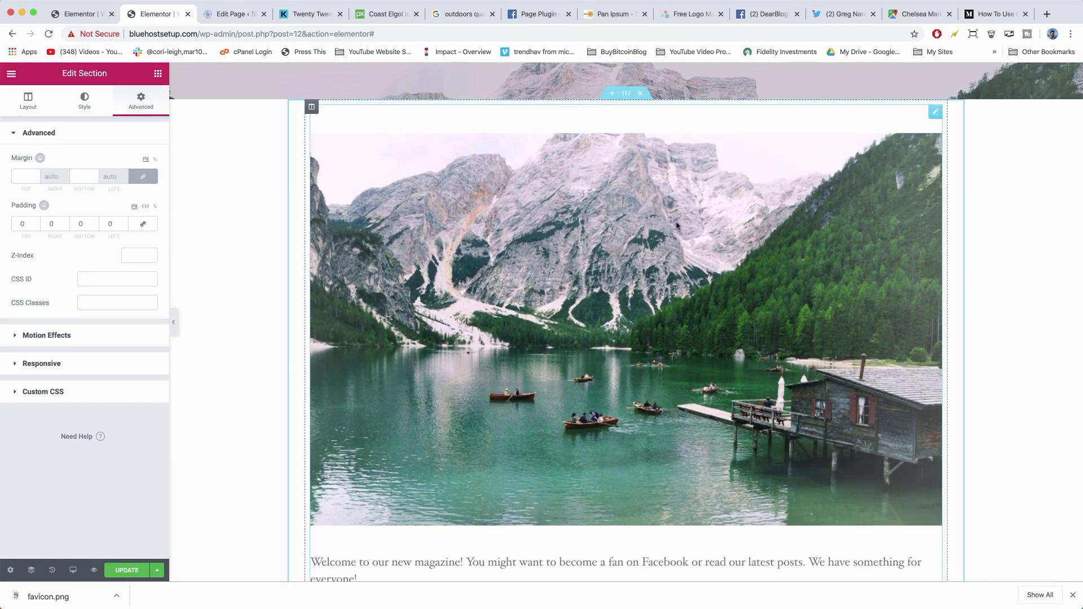
Remove the lake photo and the empty line above the welcome text in the text block.
click(676, 220)
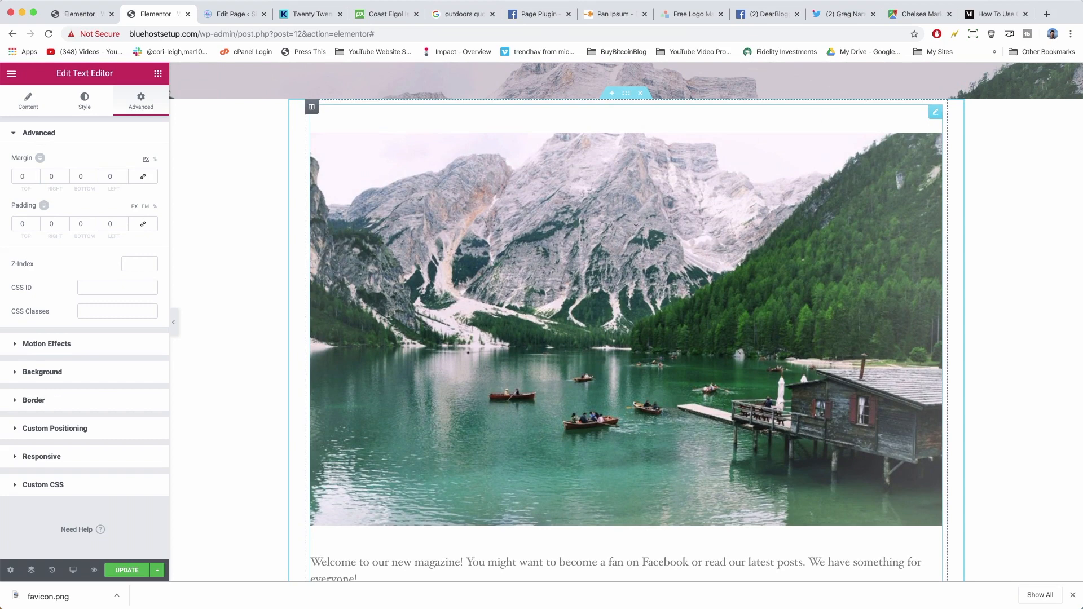
scroll(650, 247, up, 3)
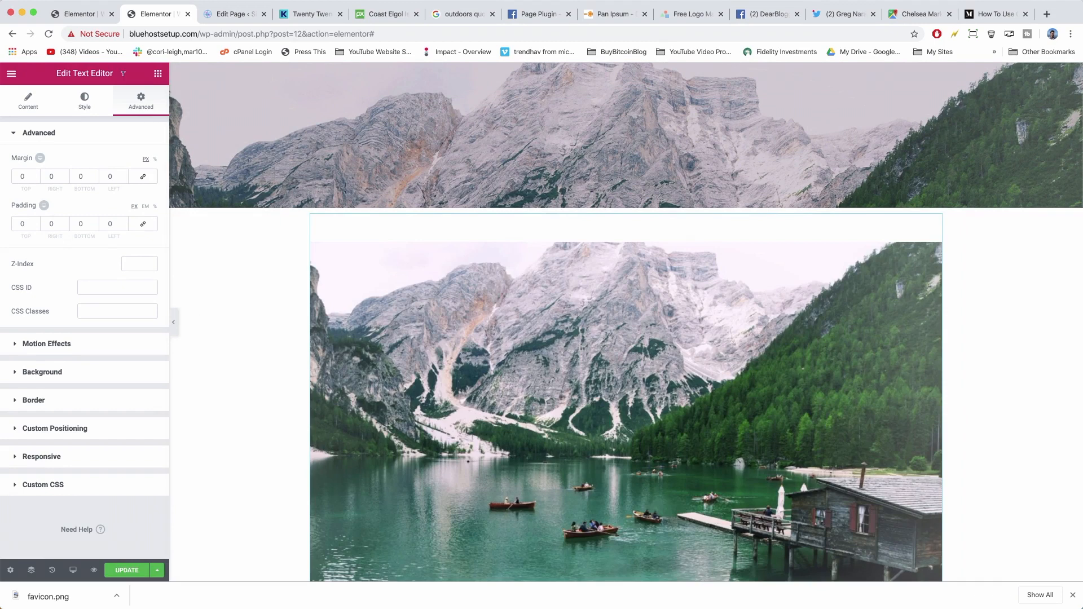
click(16, 106)
click(66, 247)
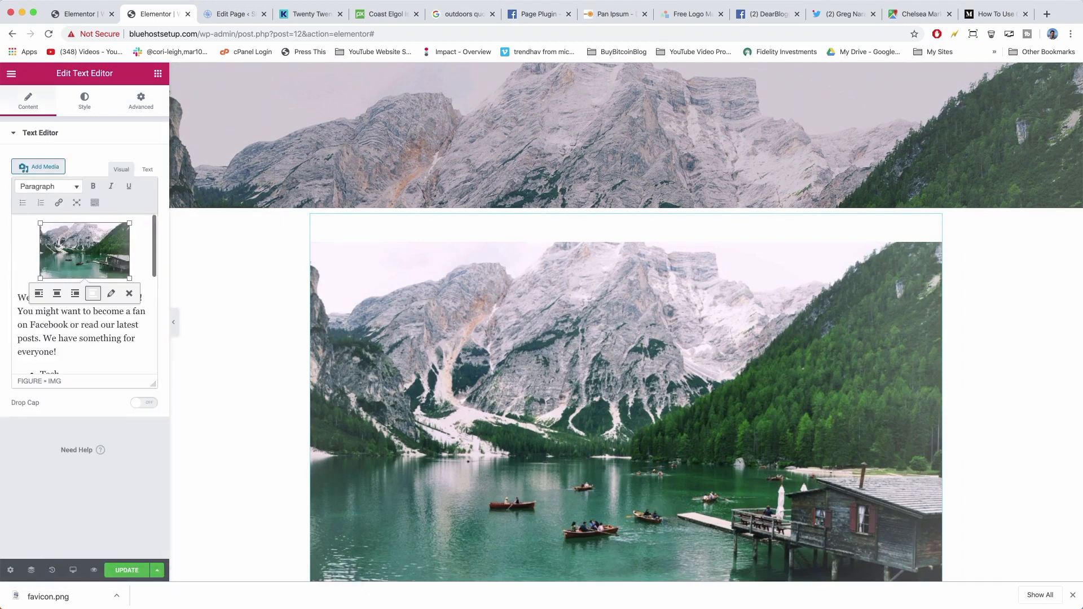
key(BackSpace)
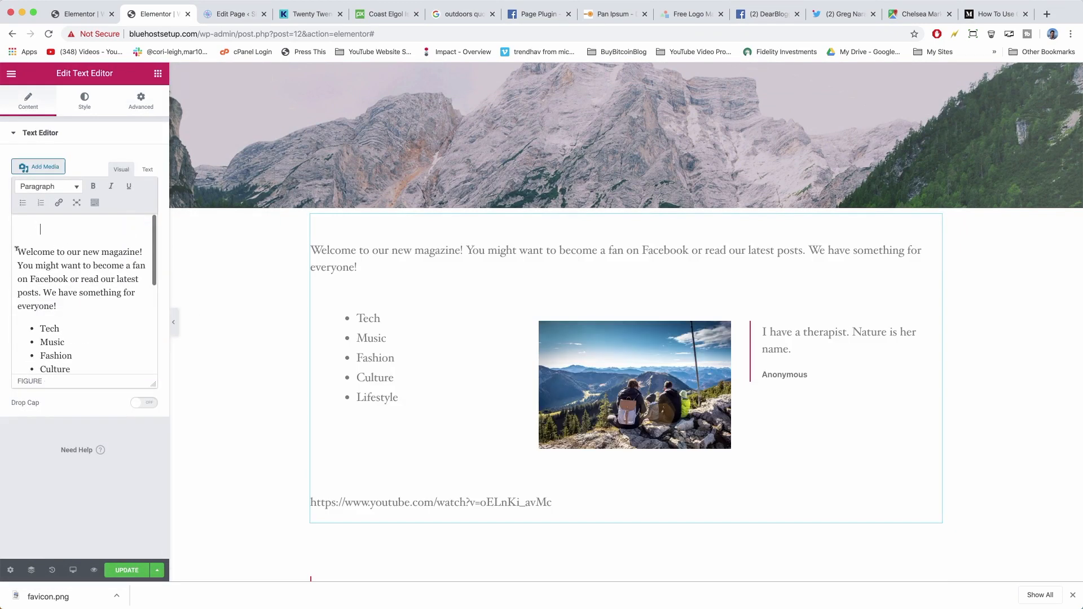
key(BackSpace)
Save the page with UPDATE and bring up Elementor's editing history list.
scroll(265, 310, down, 13)
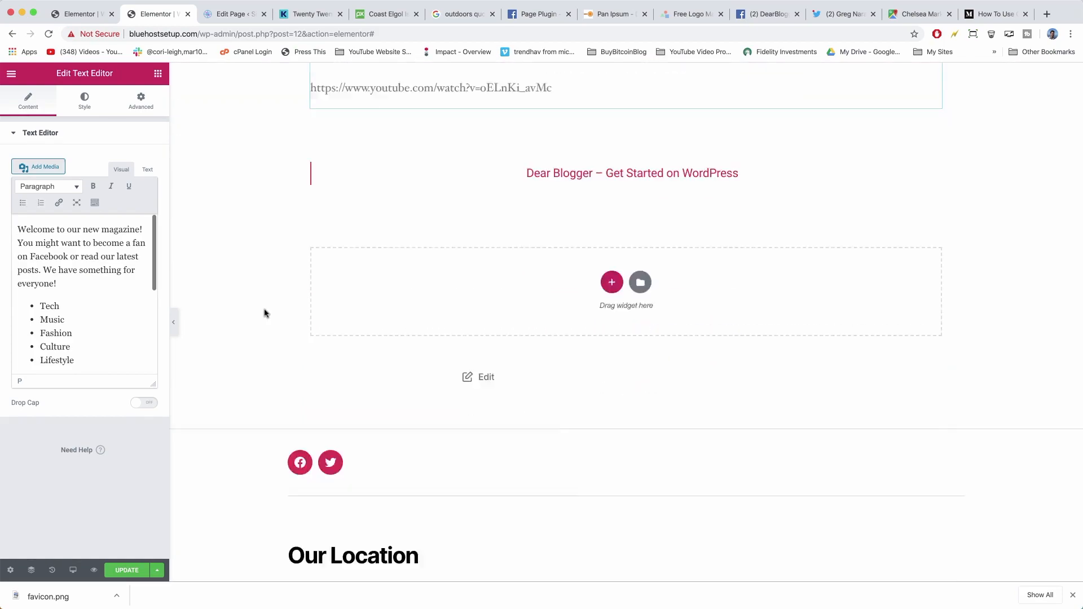
scroll(265, 309, up, 14)
scroll(265, 314, up, 6)
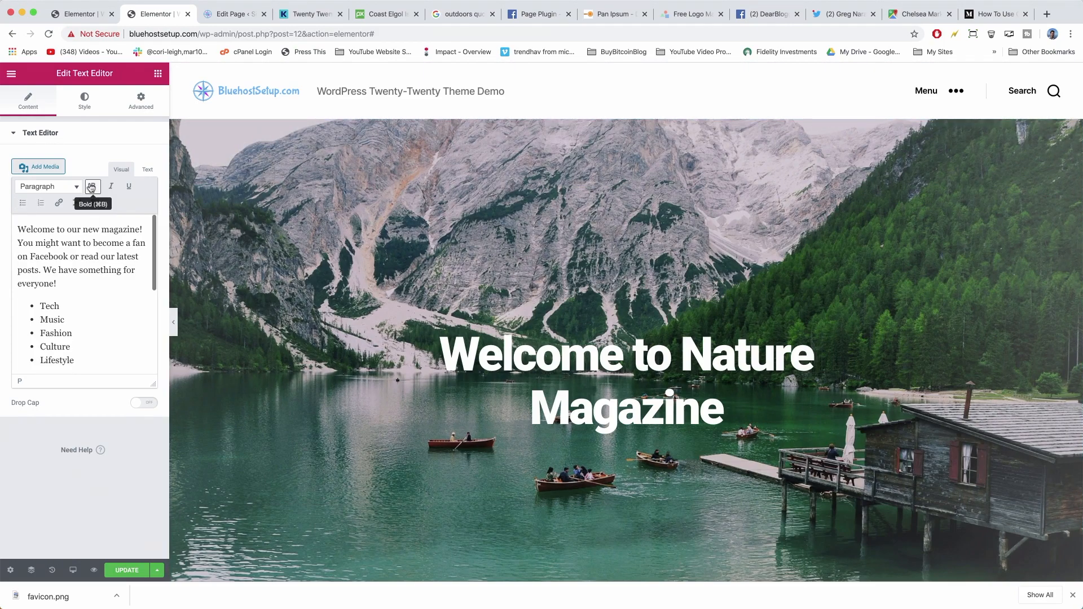
click(118, 569)
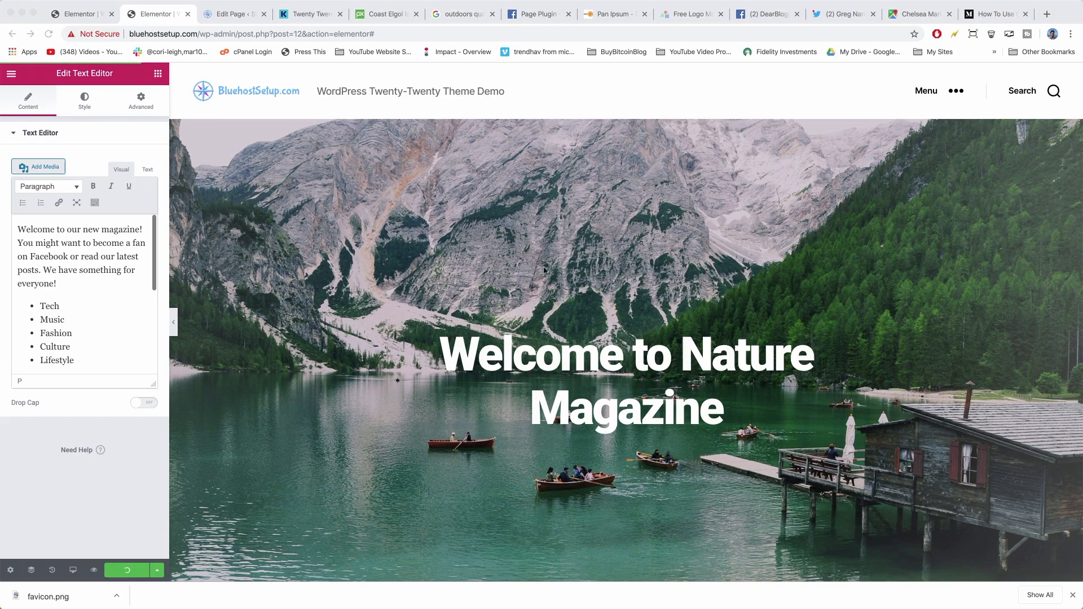
scroll(610, 339, down, 6)
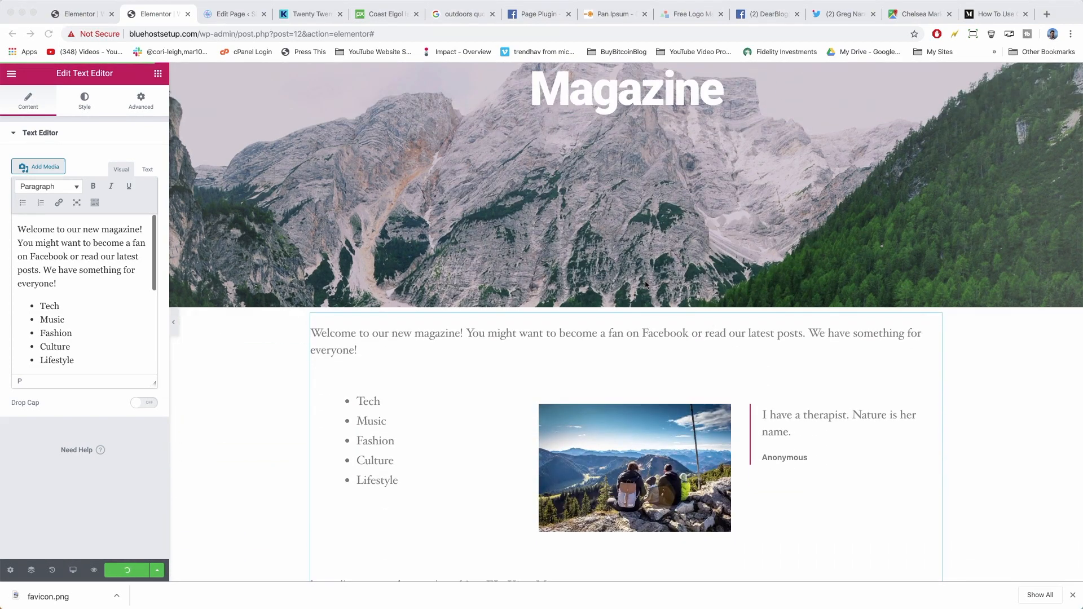
scroll(646, 284, up, 6)
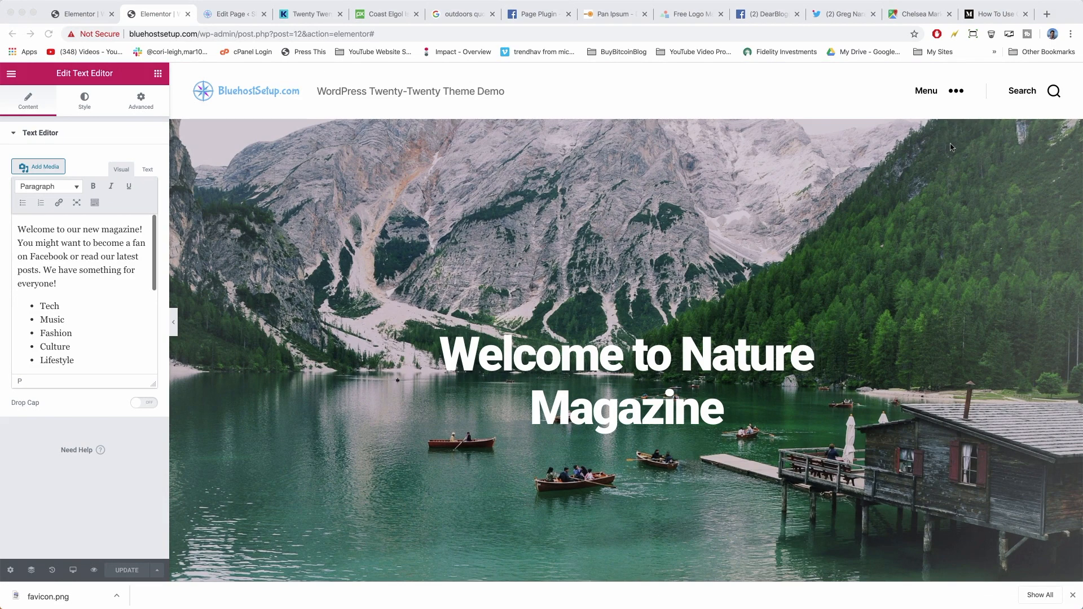
scroll(951, 148, down, 5)
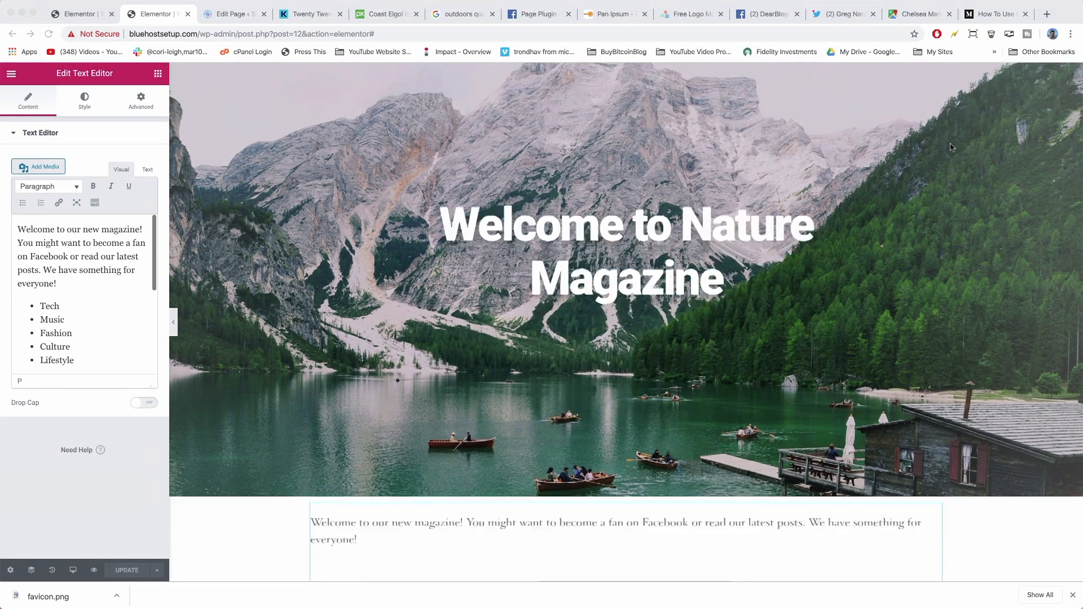
key(super+shift+h)
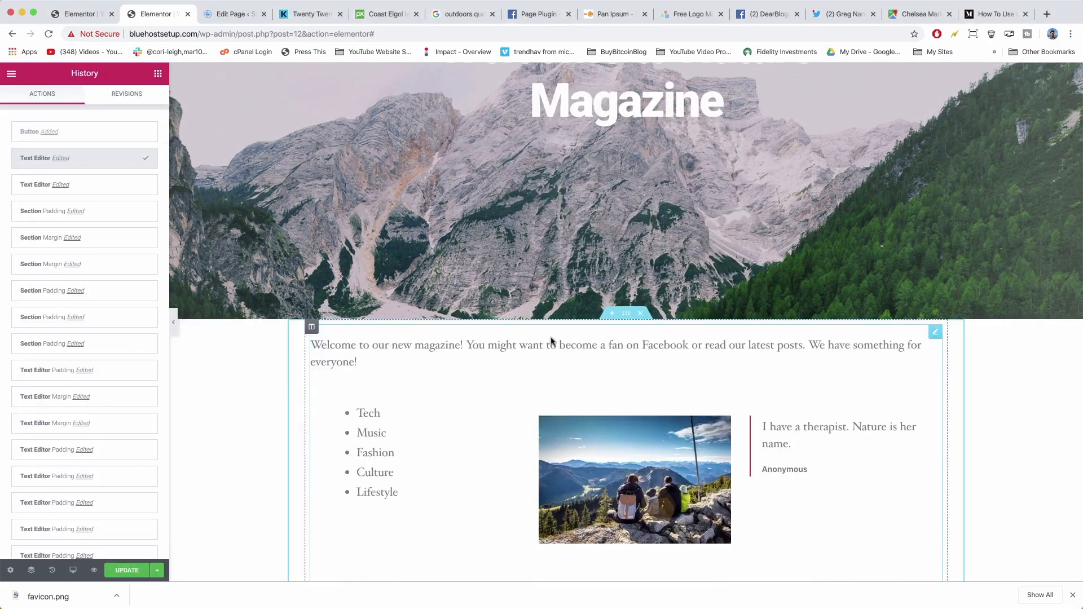
Insert a new section above the welcome text holding a two-column Inner Section.
click(613, 314)
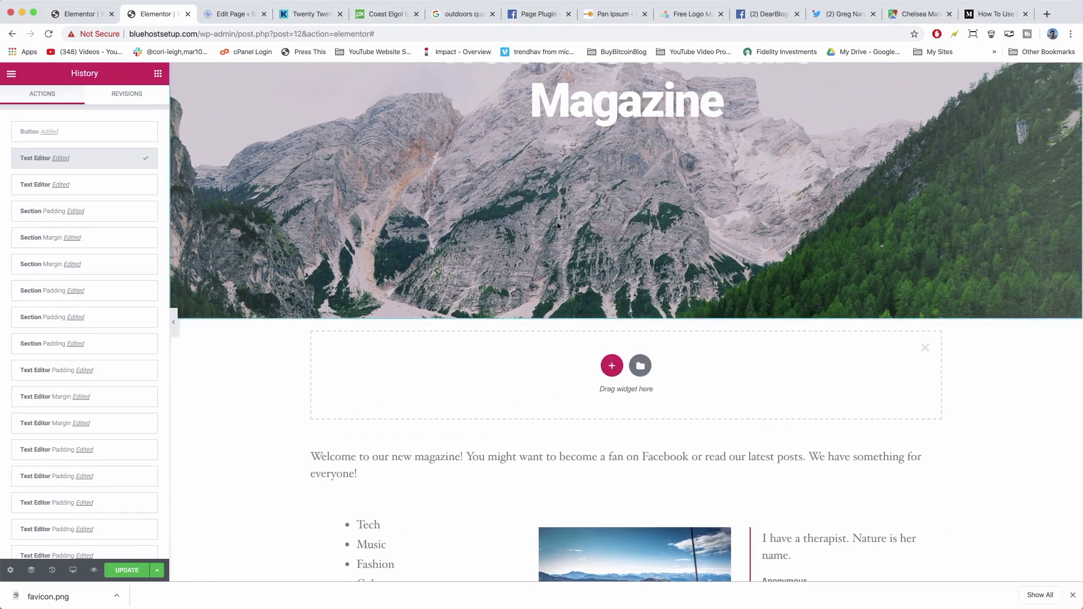
click(158, 74)
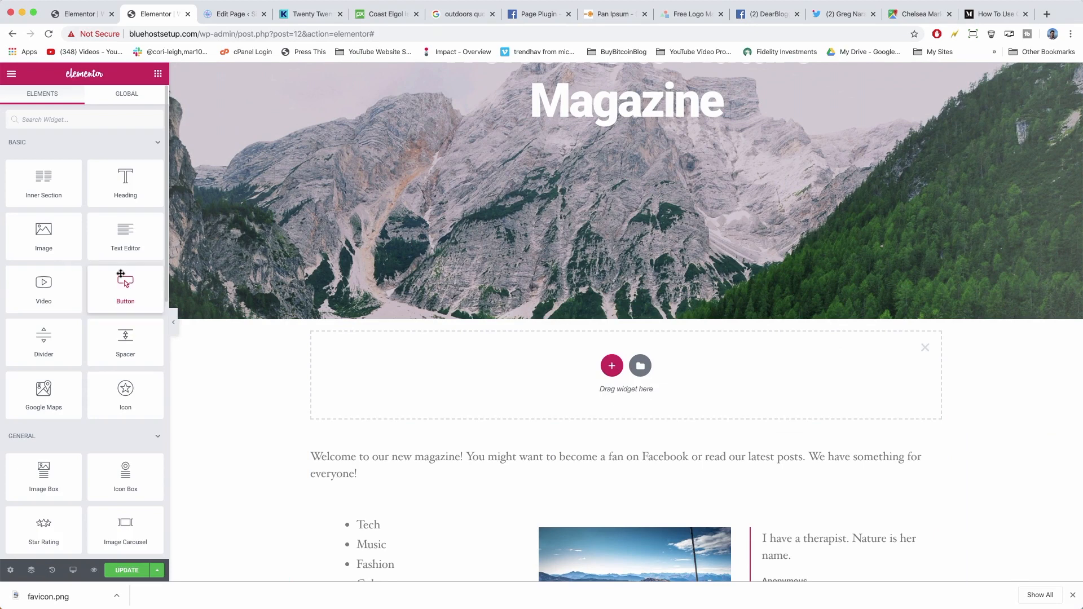
mouse_move(116, 290)
mouse_down()
mouse_move(186, 260)
mouse_move(304, 273)
mouse_move(197, 299)
mouse_move(125, 285)
mouse_up()
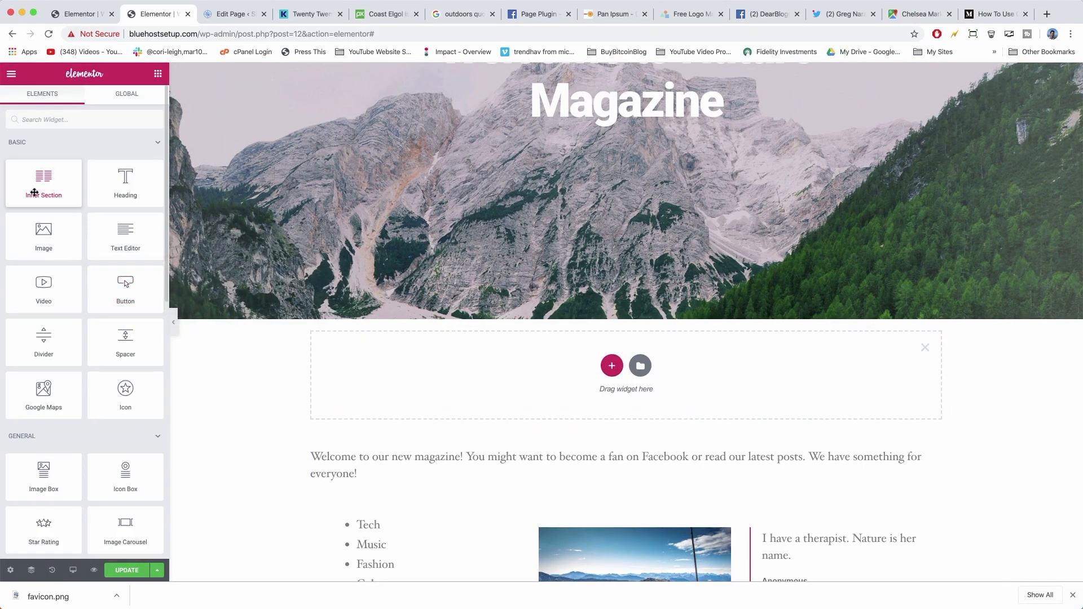
drag(34, 193, 510, 372)
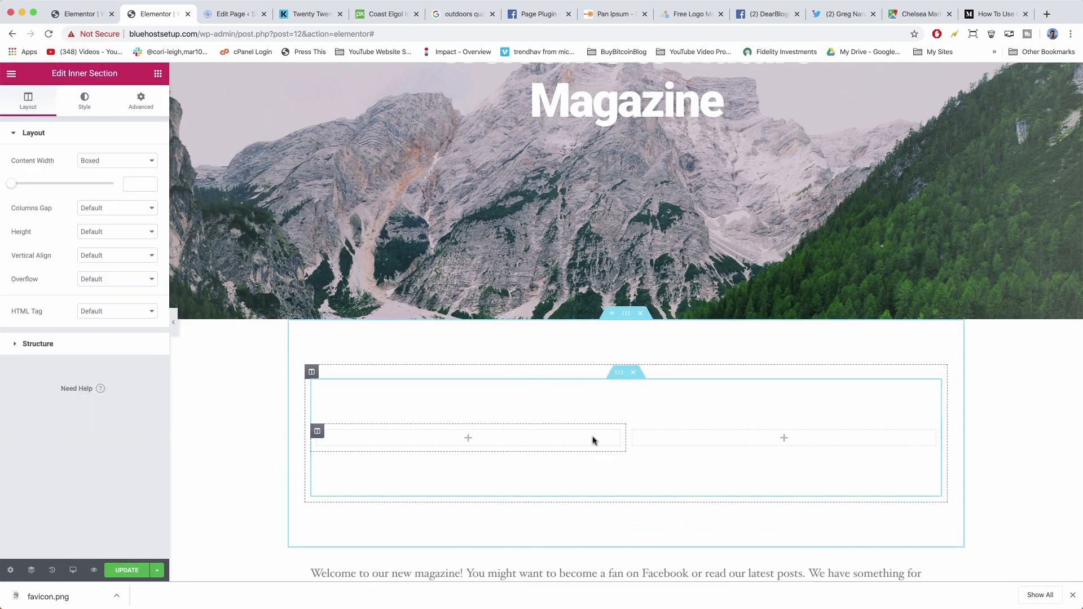
scroll(594, 440, up, 1)
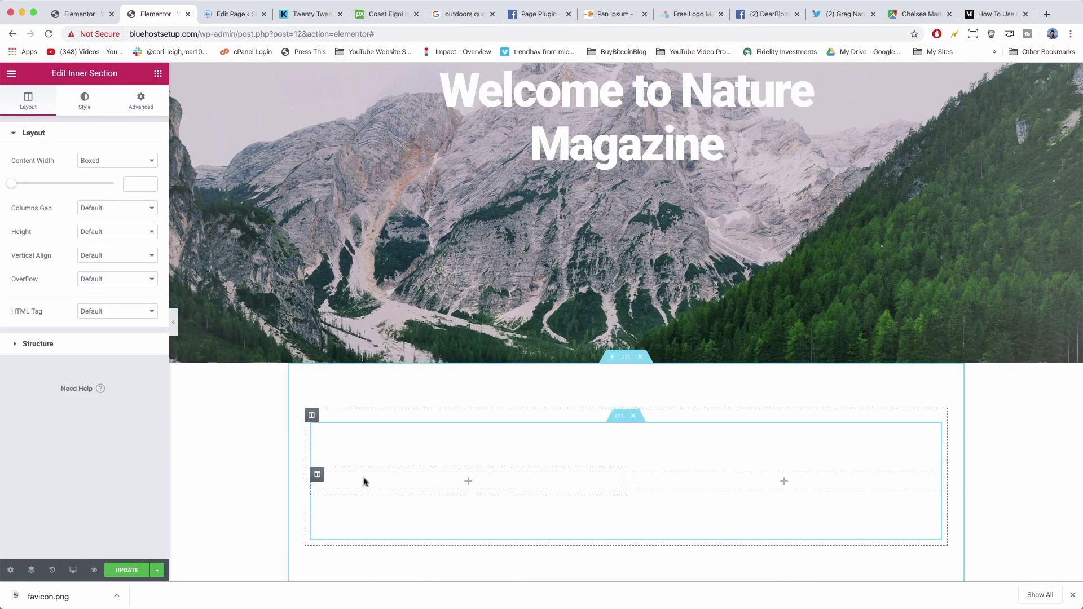
Undo an accidental third column and drop a Click here button into the left column.
right_click(316, 477)
click(340, 436)
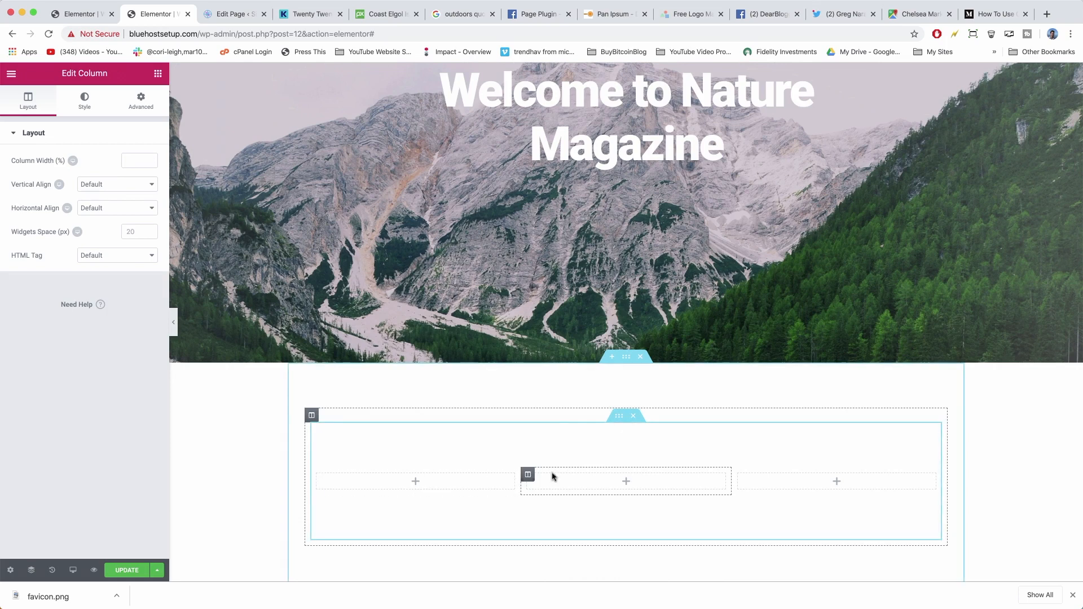
key(ctrl+z)
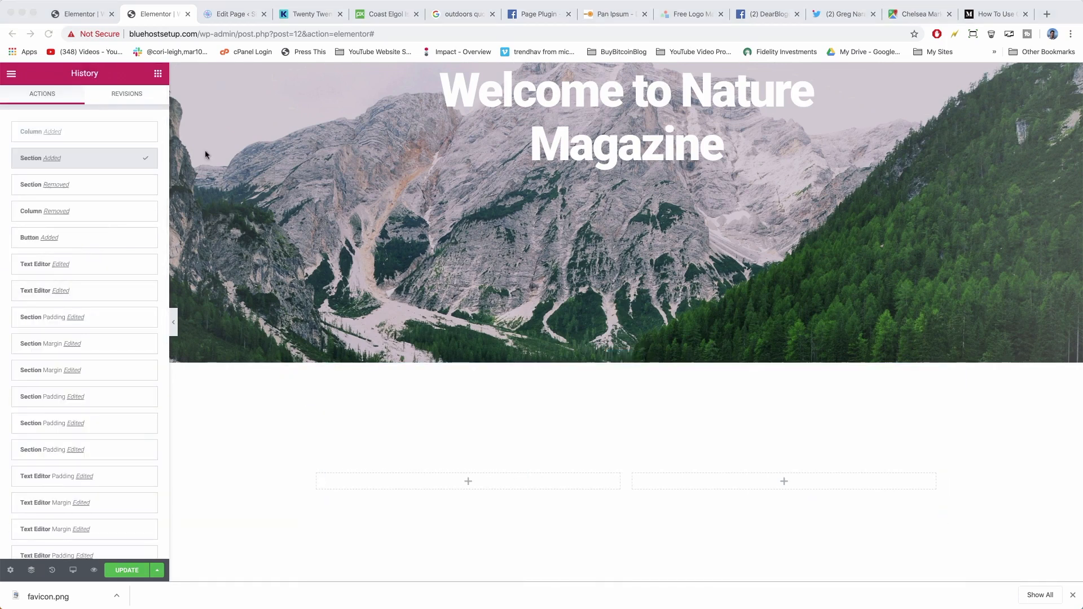
click(157, 74)
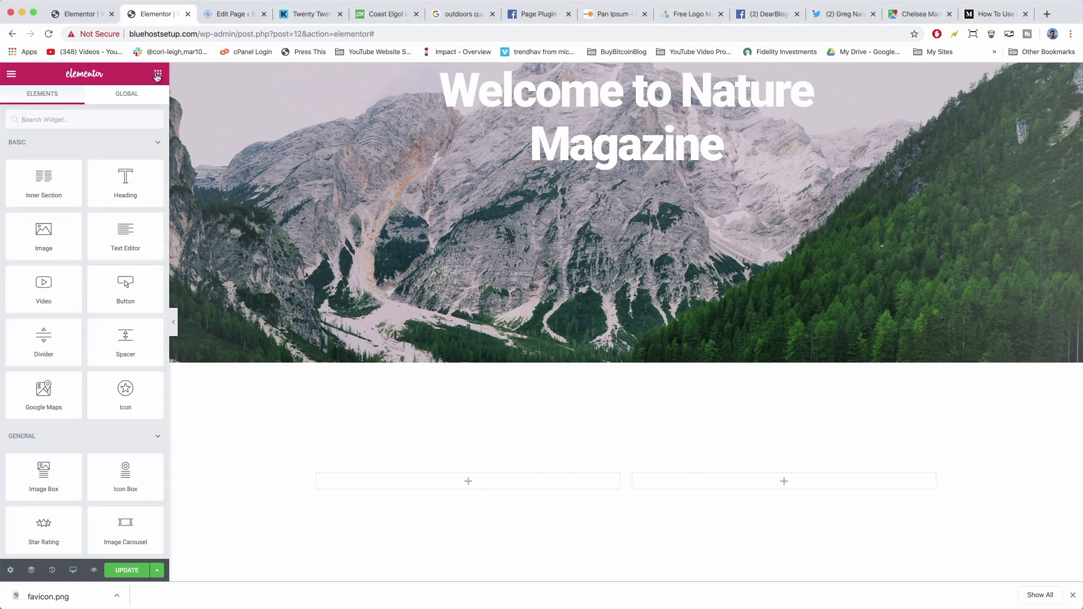
drag(116, 282, 479, 480)
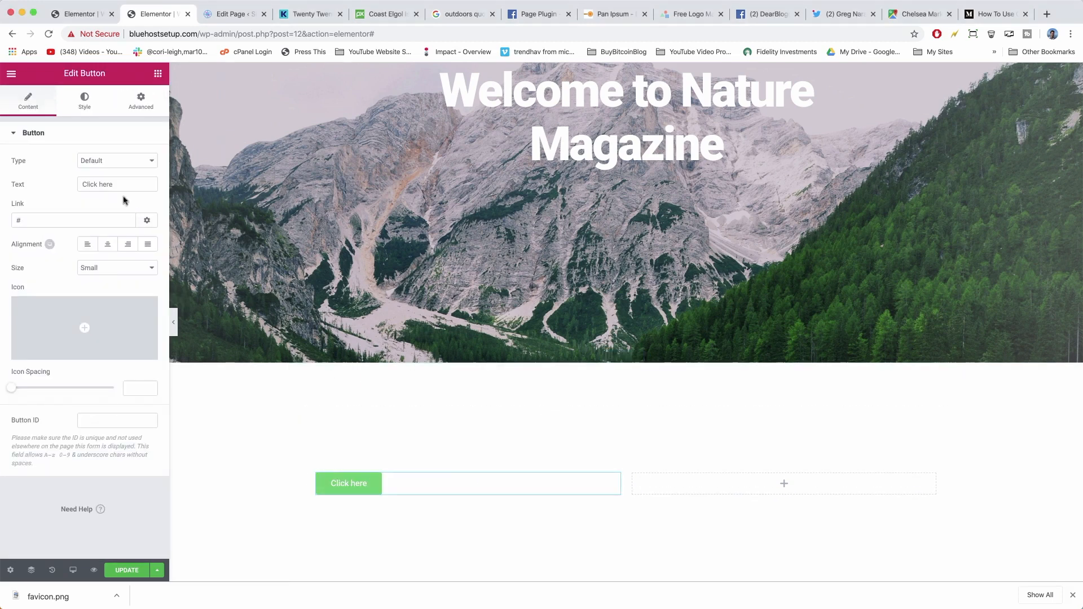
Add a second button to the right column, right-align the left button and clear its margin.
click(158, 74)
drag(134, 306, 772, 488)
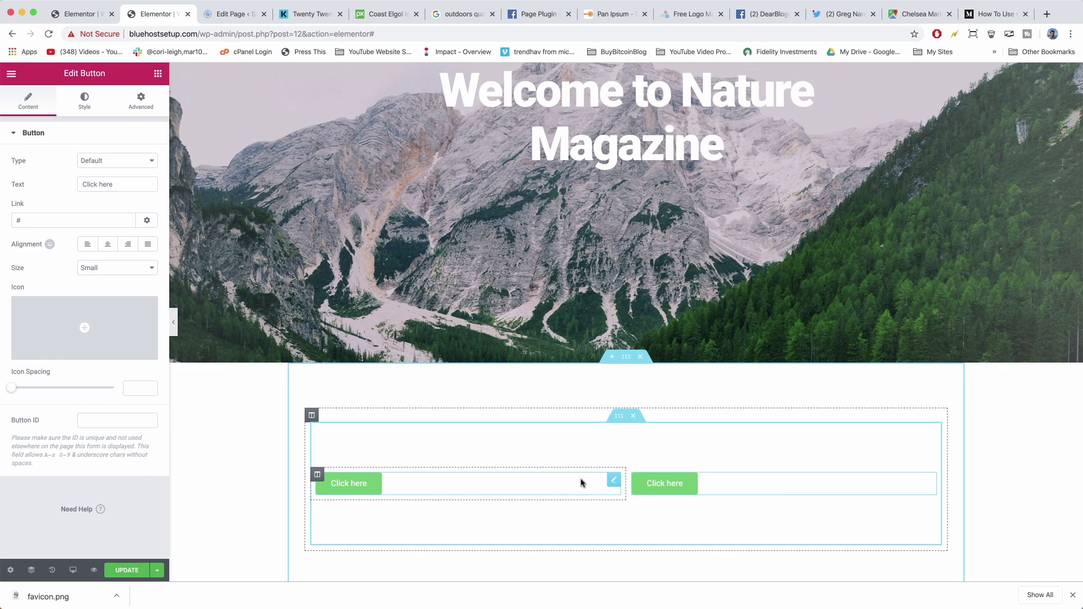
click(129, 245)
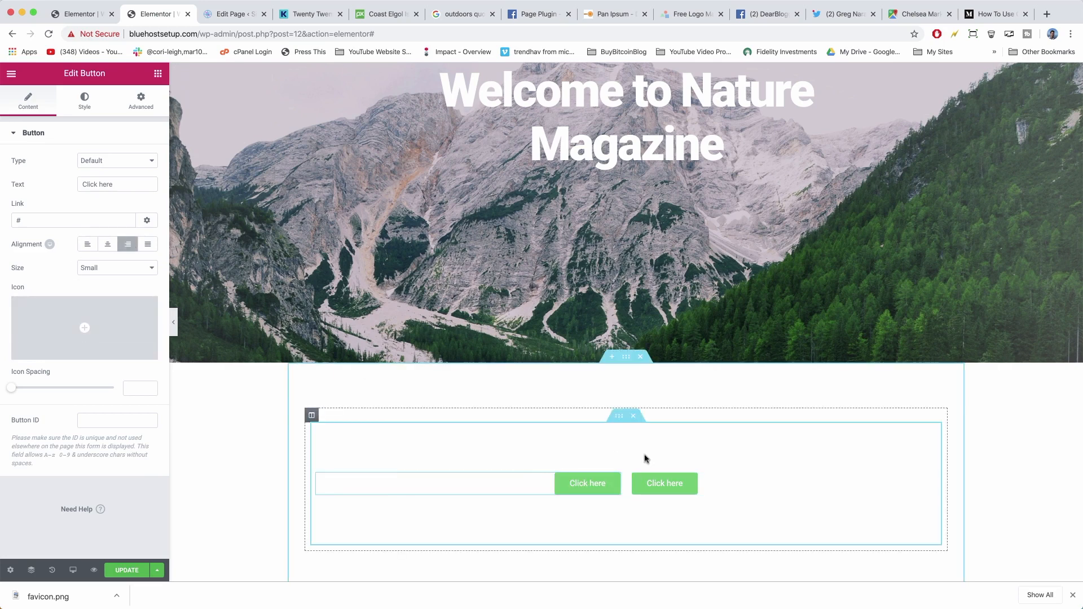
click(149, 105)
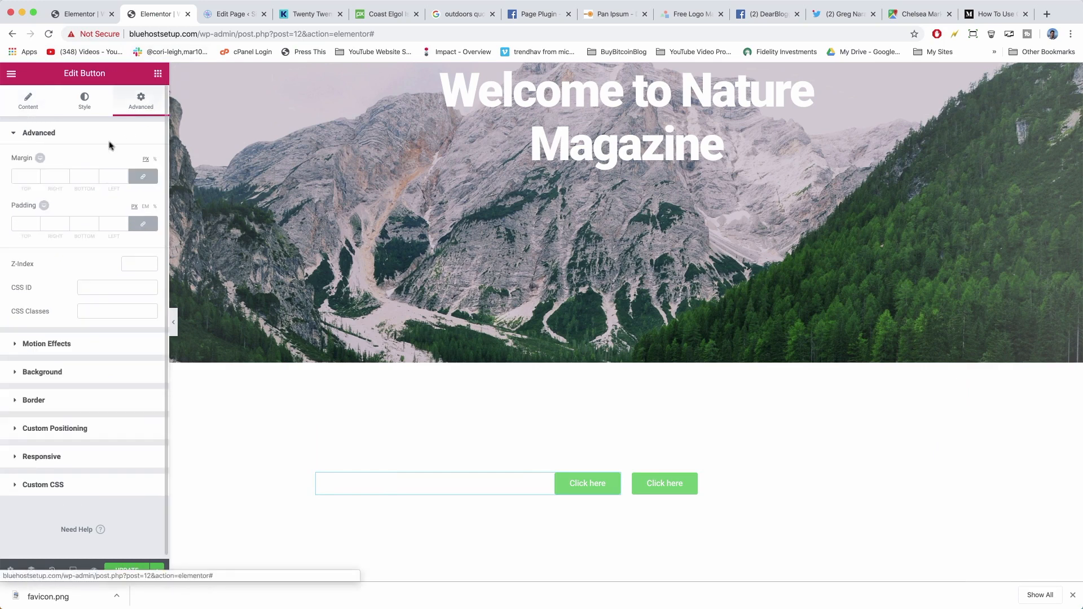
click(23, 222)
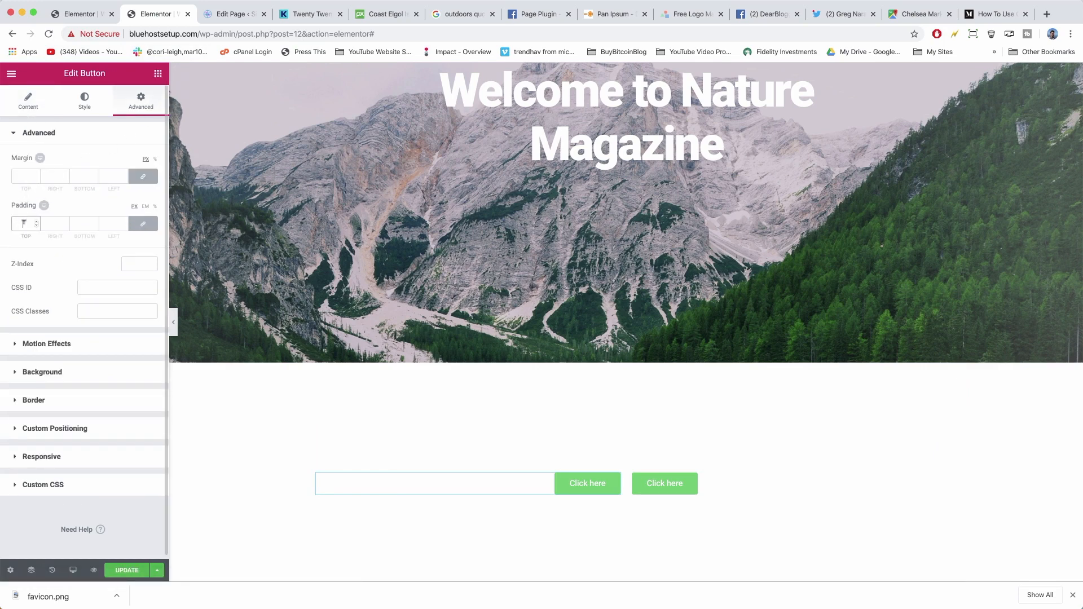
click(23, 175)
scroll(377, 332, down, 3)
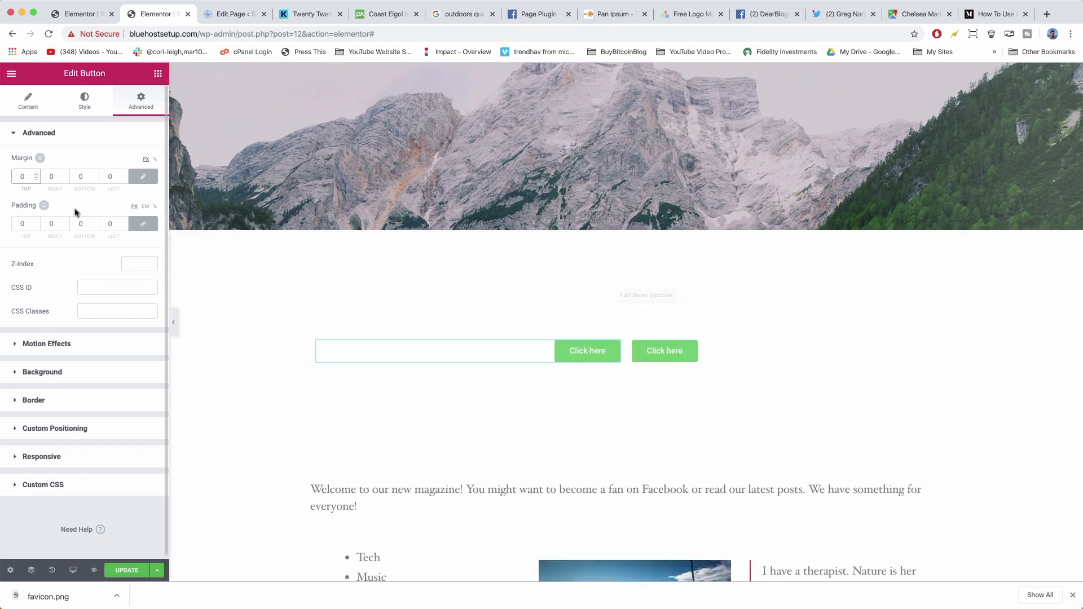
double_click(115, 220)
double_click(111, 175)
key(BackSpace)
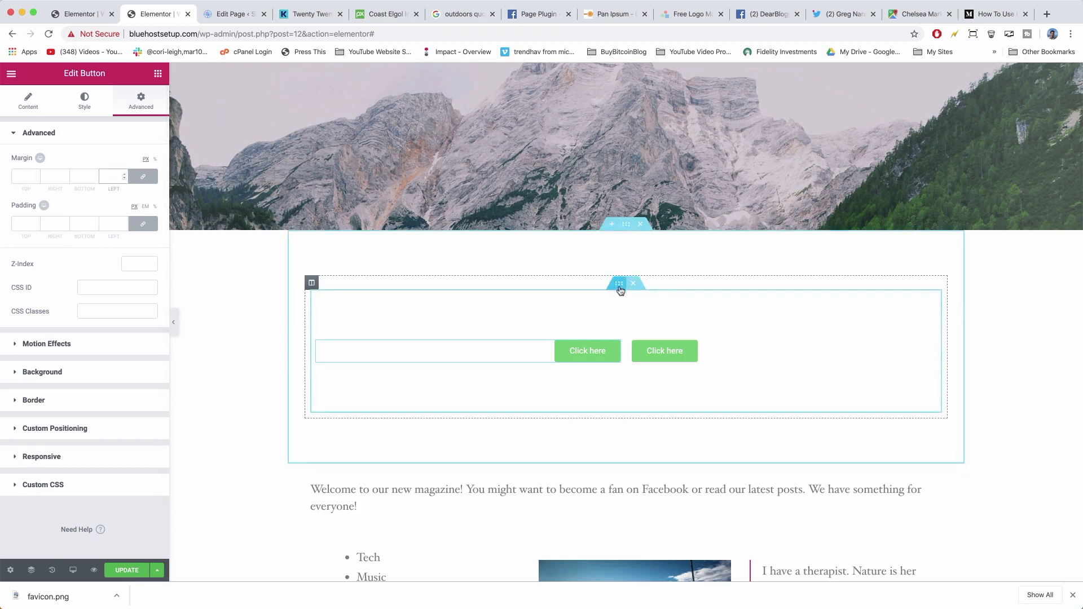
Set the inner section's Advanced padding and margin to 0.
click(620, 290)
click(146, 99)
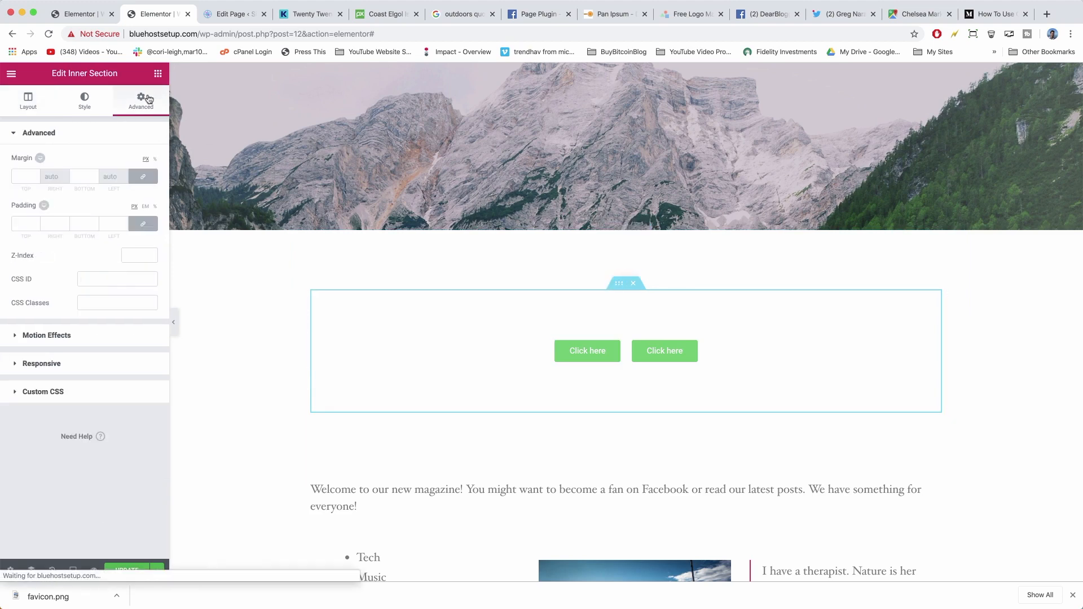
click(25, 223)
text(0)
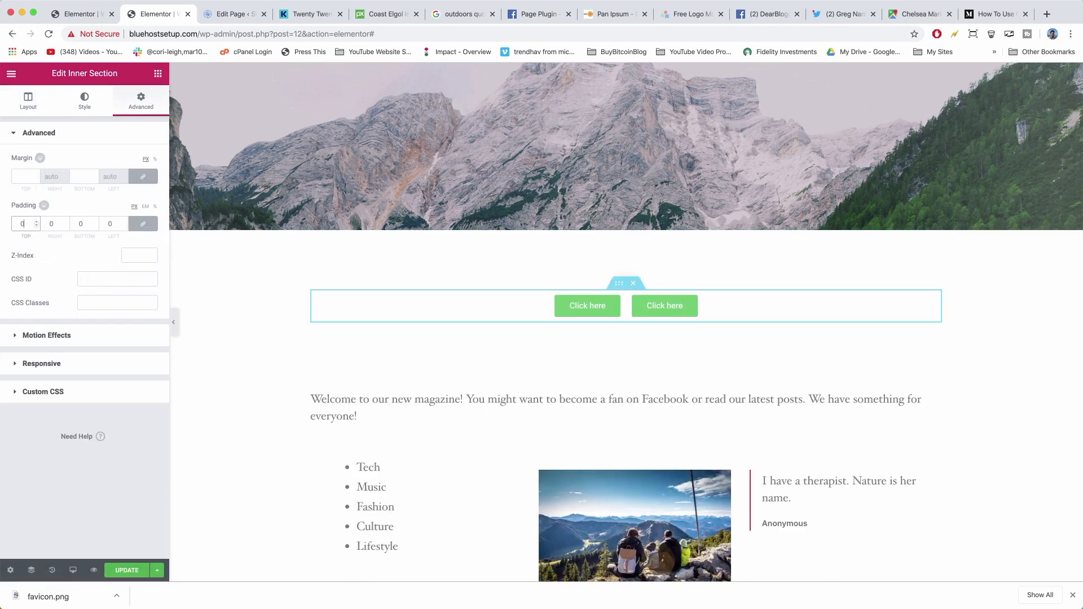
click(21, 177)
text(0)
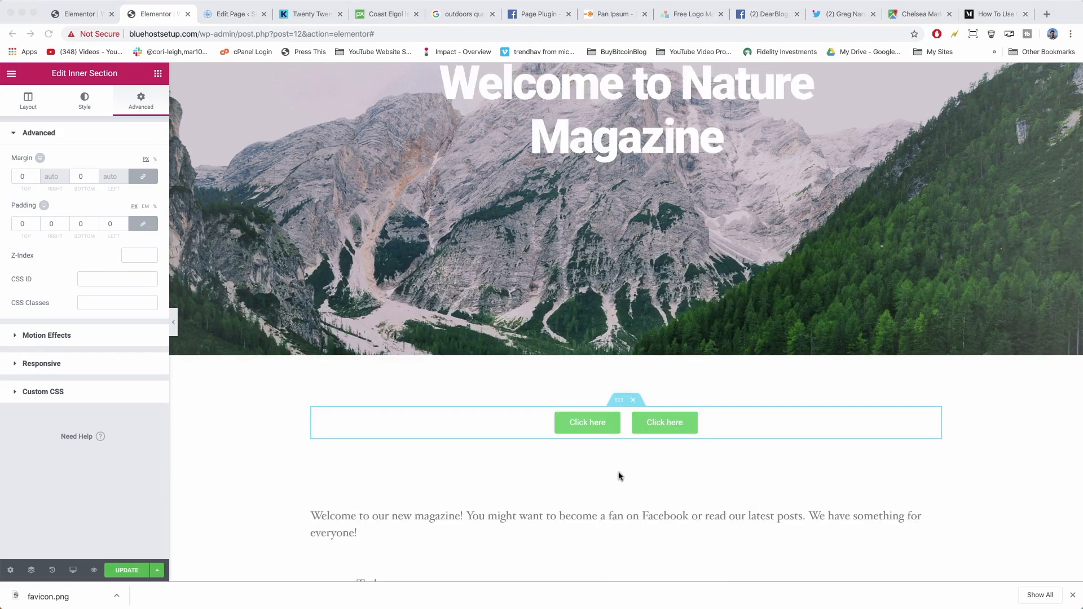
scroll(578, 370, down, 5)
scroll(584, 374, up, 4)
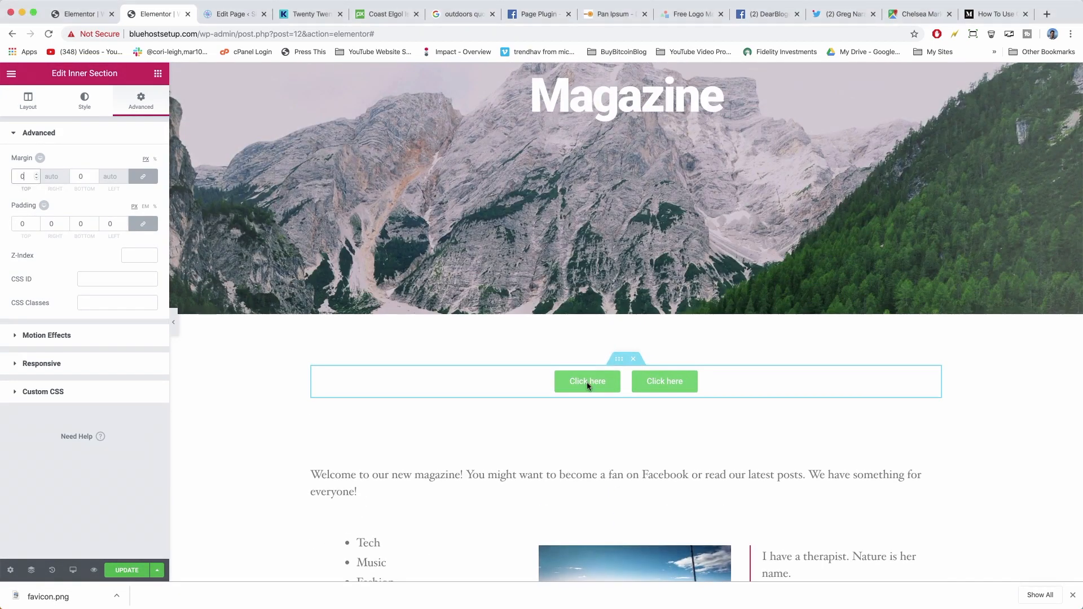
click(613, 382)
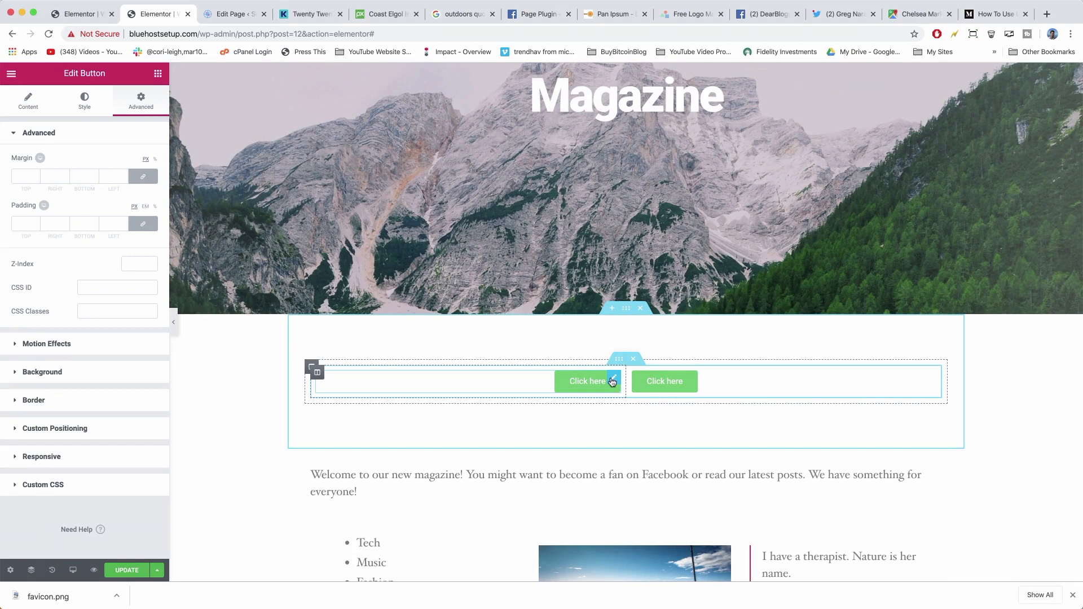
Change the first button's text to LEARN MORE.
click(47, 107)
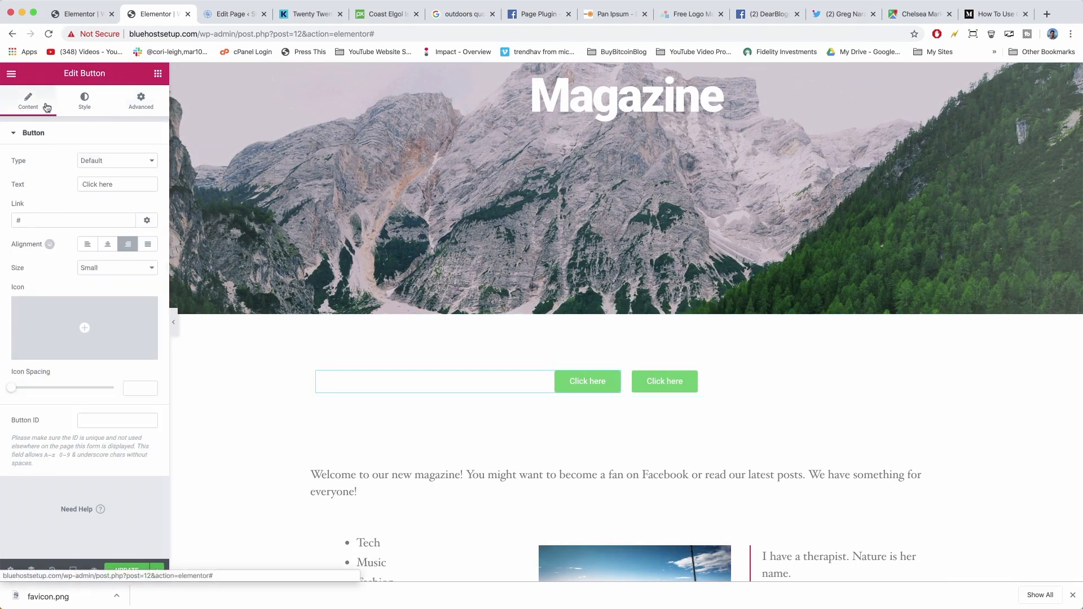
triple_click(94, 180)
text(Learn MOR)
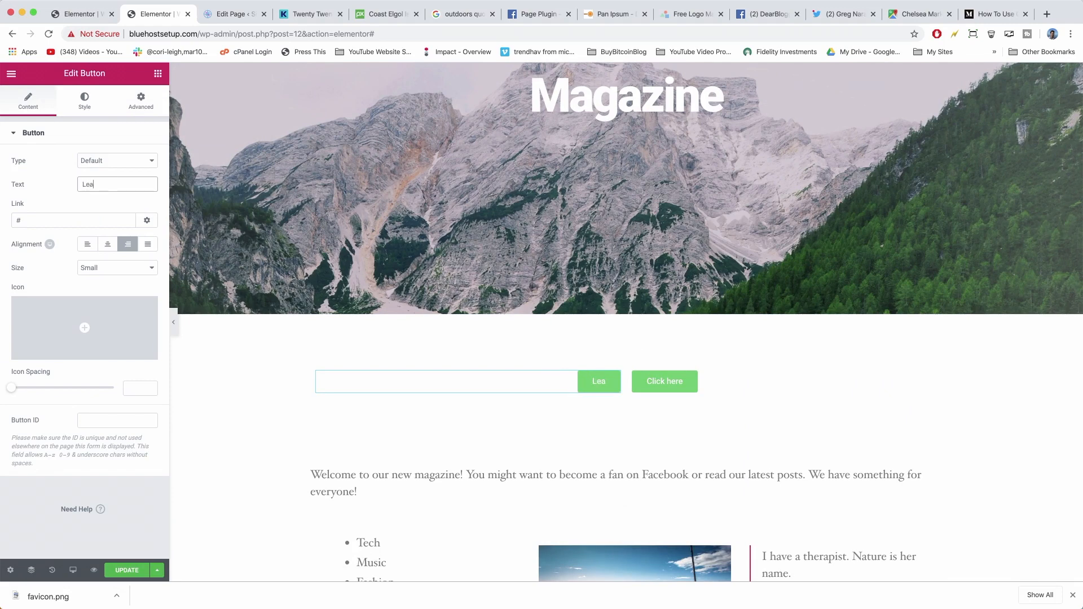
key(BackSpace)
key(BackSpace)
key(BackSpace)
key(BackSpace)
key(BackSpace)
key(BackSpace)
key(BackSpace)
key(BackSpace)
key(BackSpace)
text(LEARN MORE)
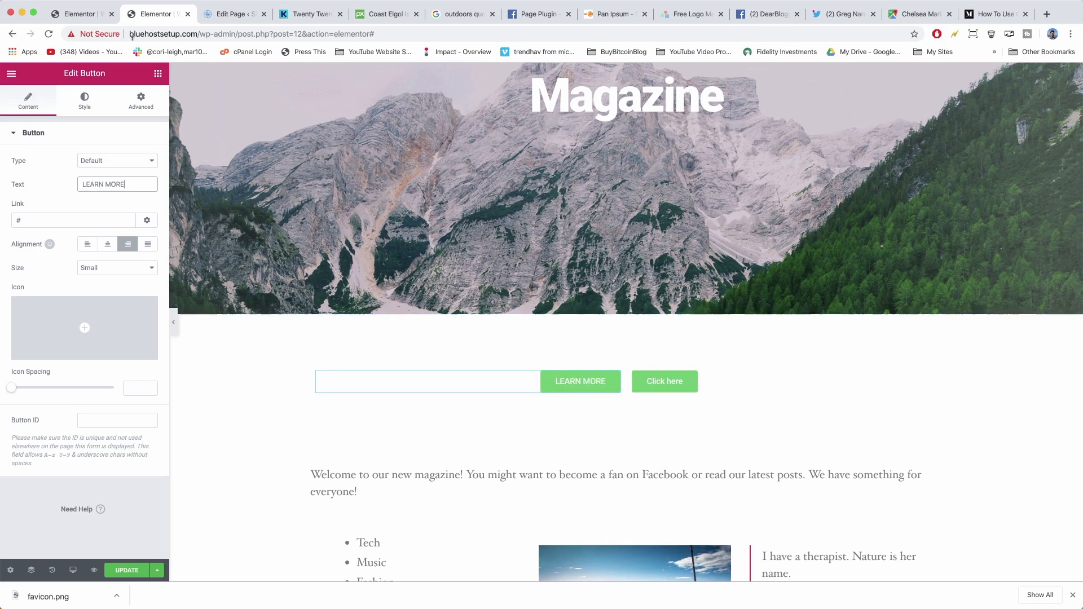
Copy the About page link from the live site menu and paste it into the button's Link.
click(230, 13)
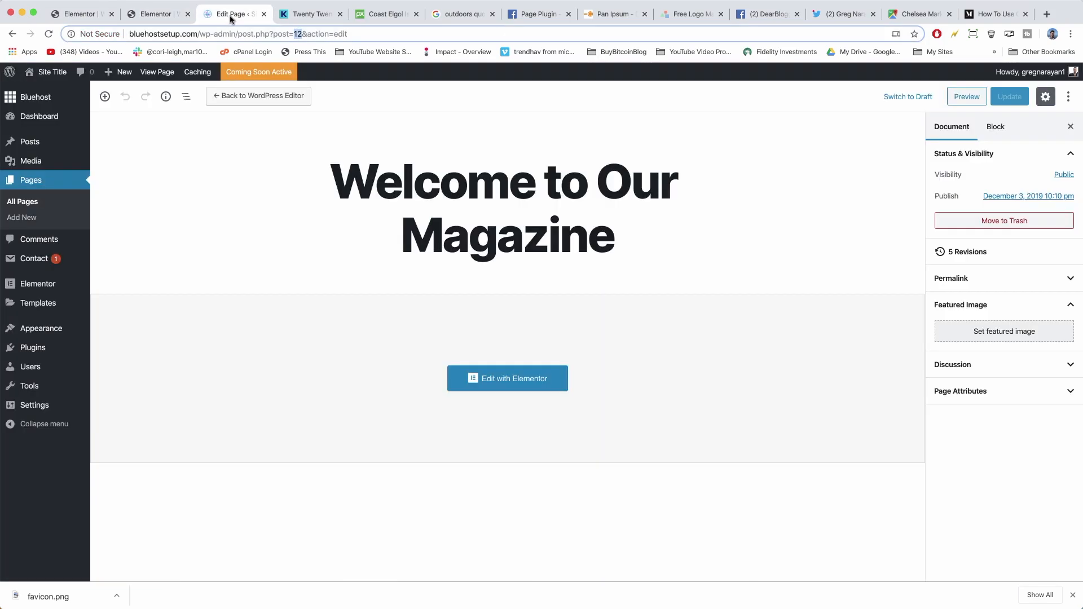
click(53, 74)
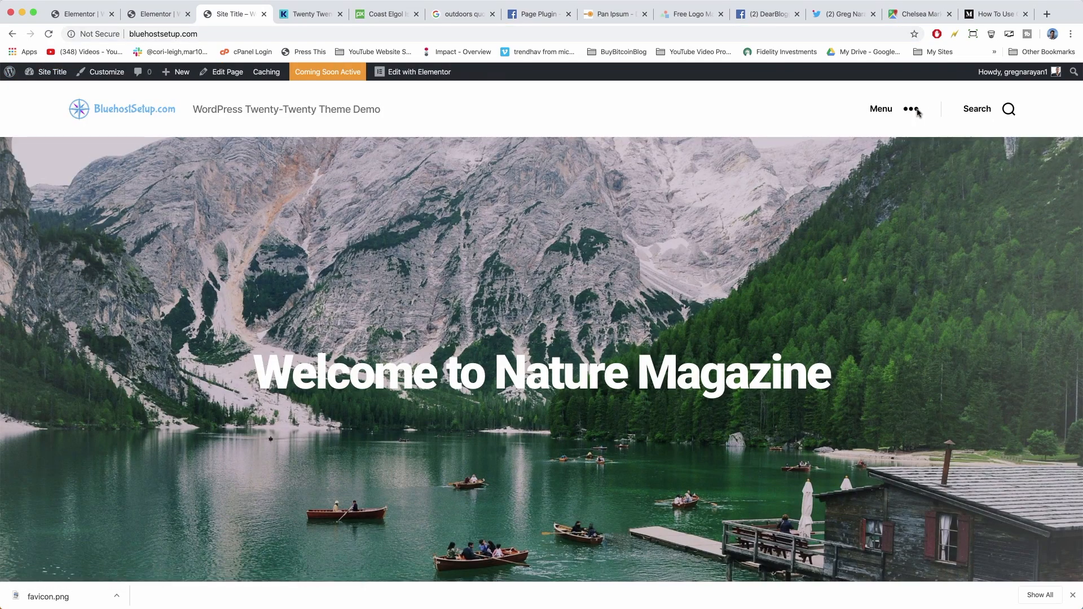
click(916, 109)
right_click(839, 205)
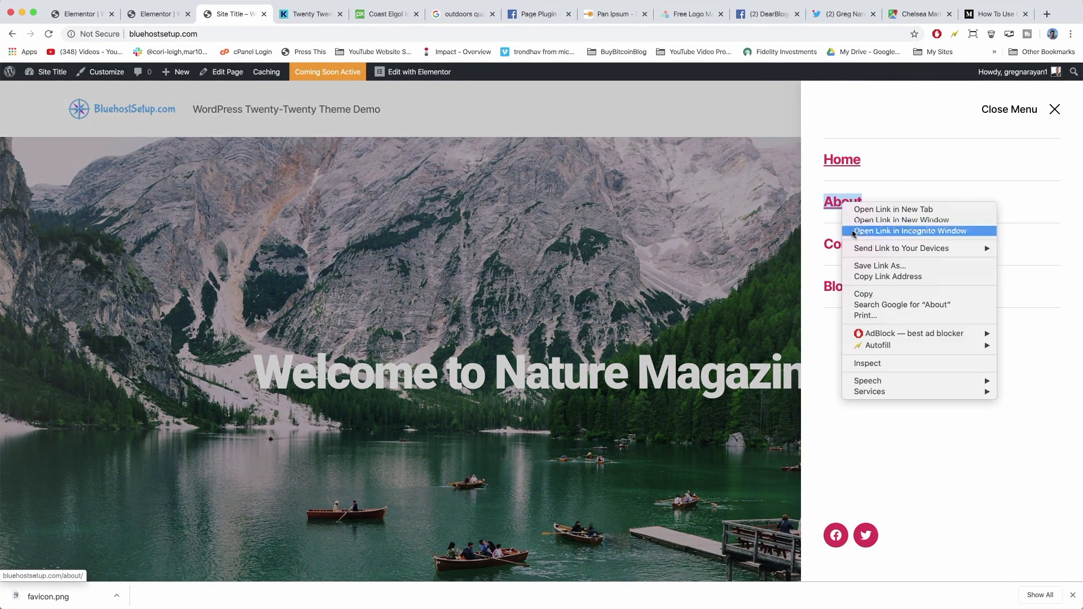
click(886, 276)
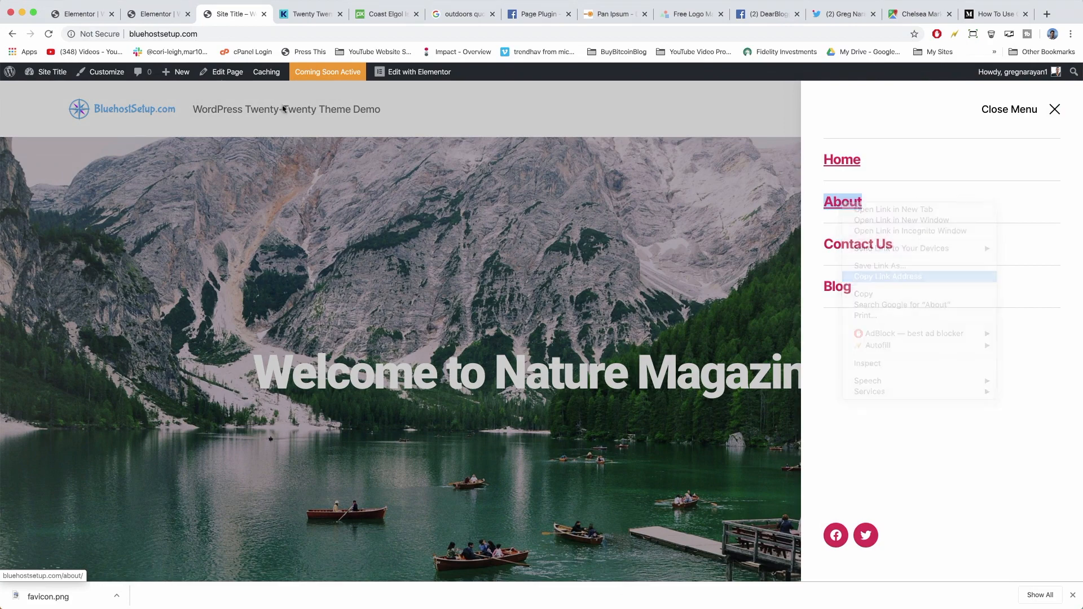
click(145, 15)
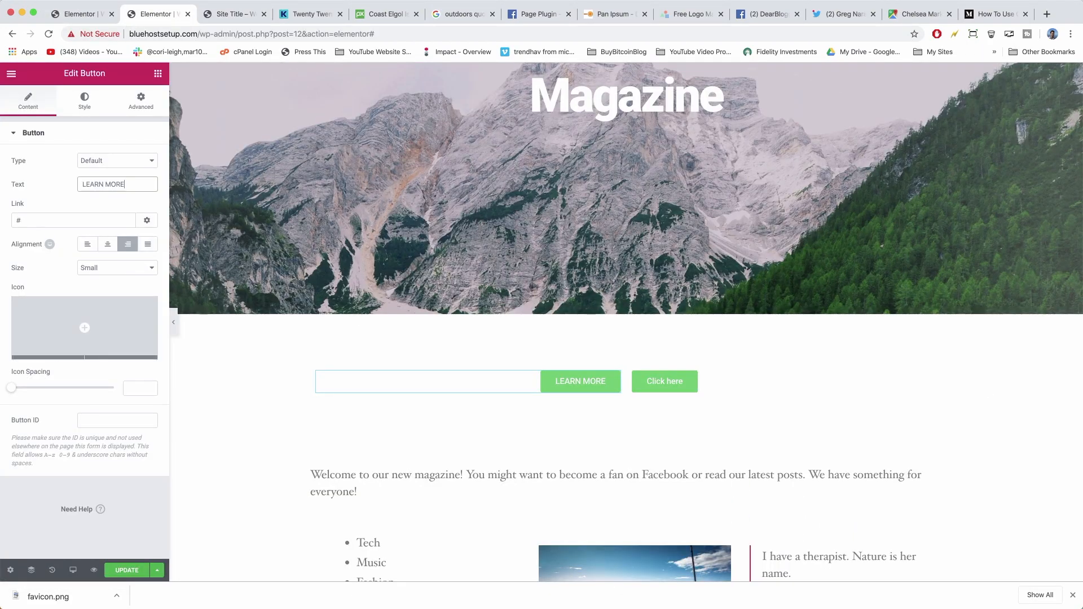
click(18, 220)
right_click(18, 220)
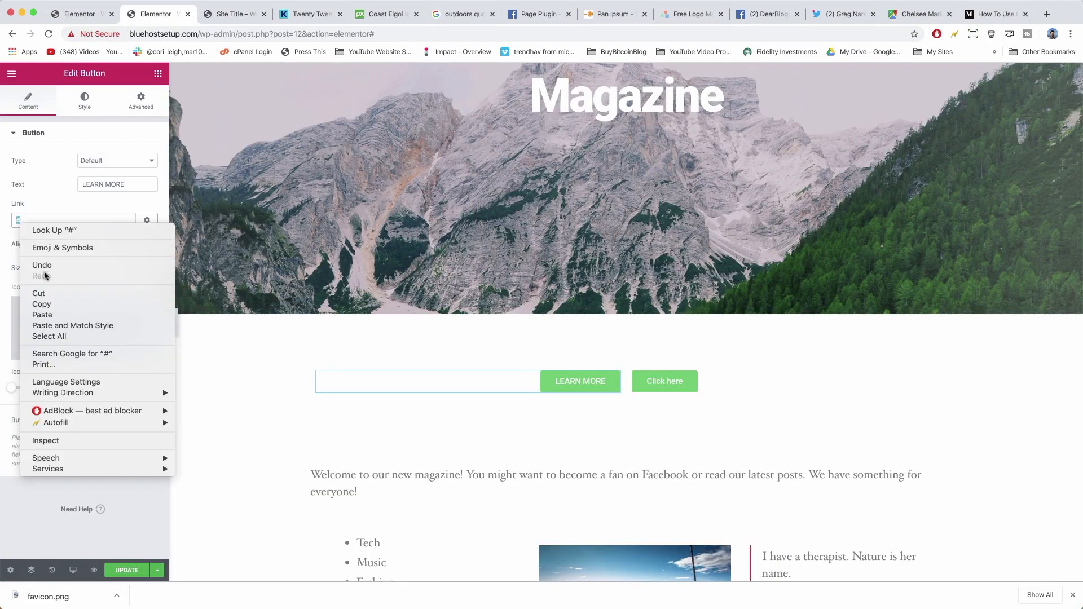
click(55, 315)
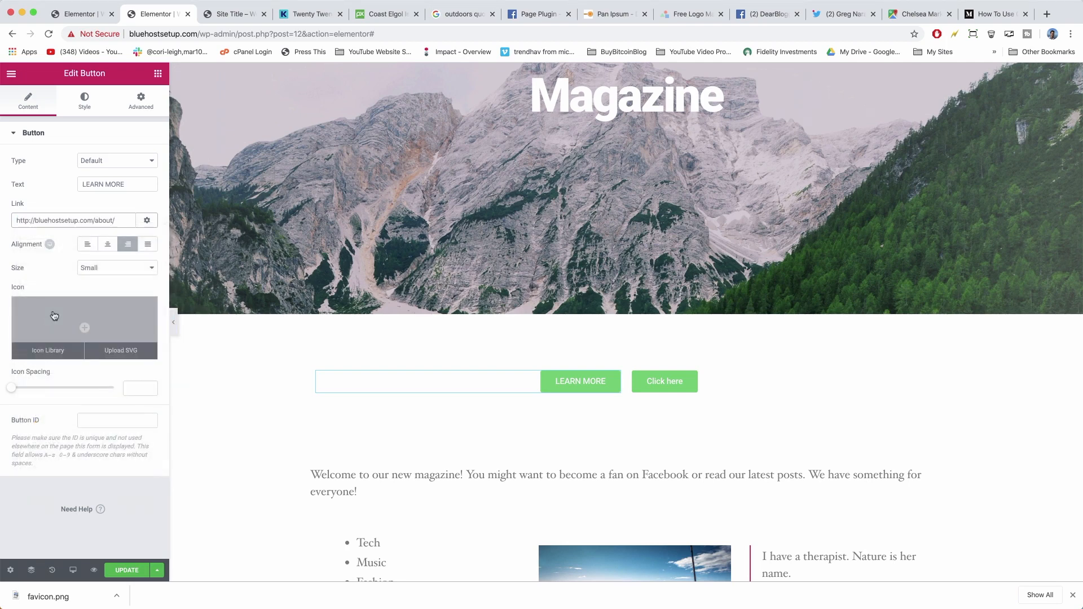
Set the LEARN MORE button to Large size, keeping the Default type after trying Warning.
click(115, 269)
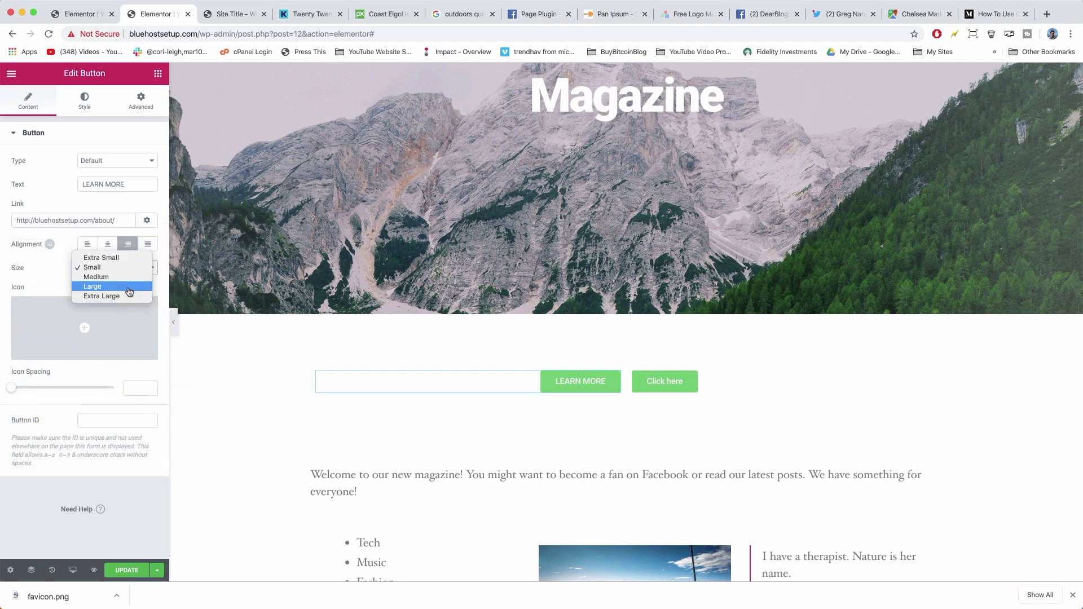
click(129, 292)
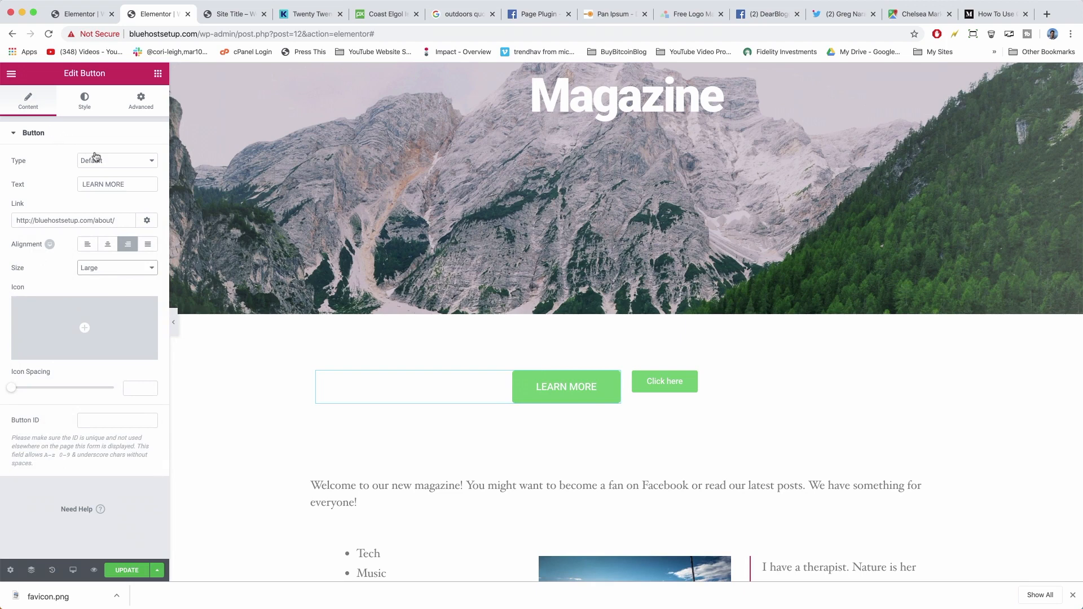
click(115, 163)
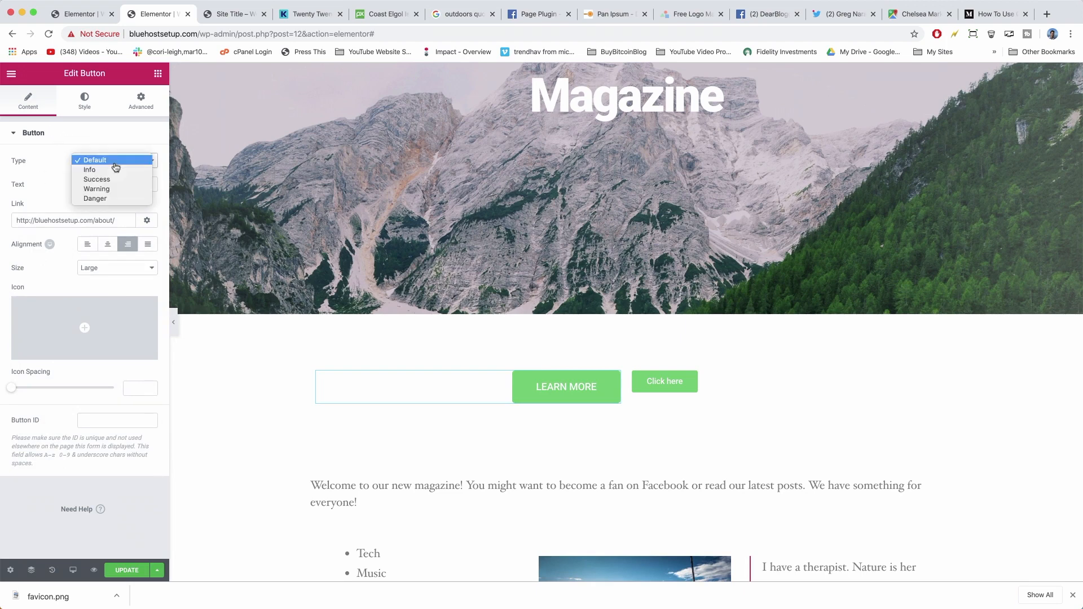
click(106, 191)
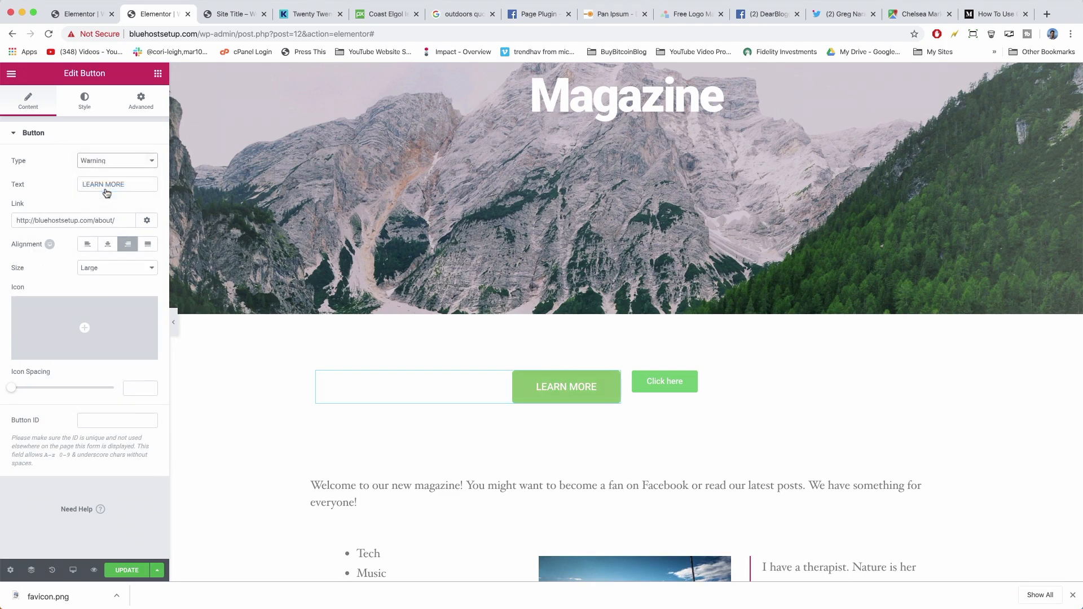
click(121, 163)
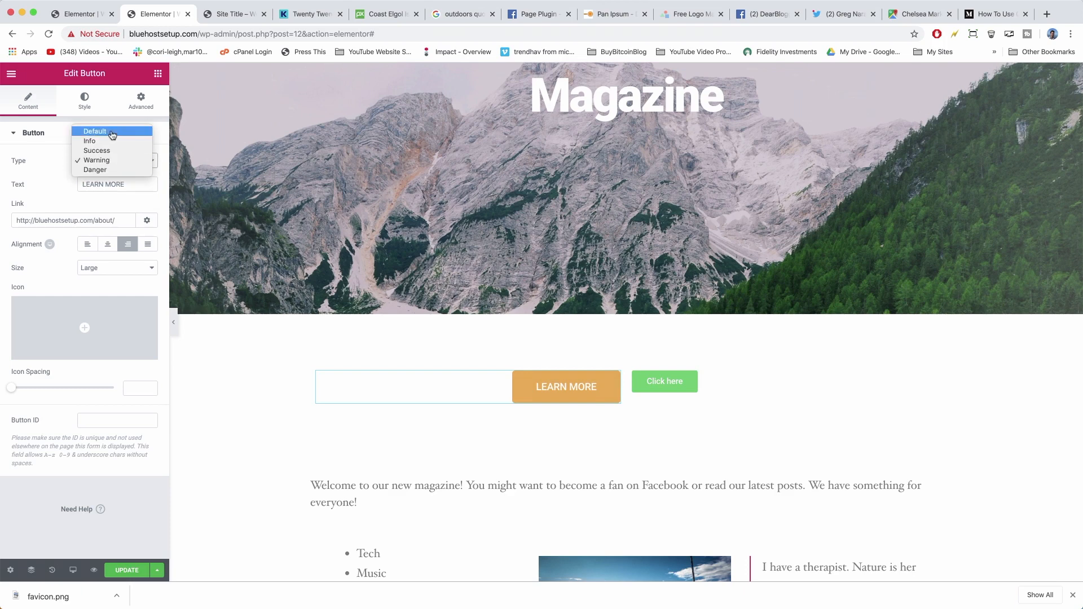
click(113, 132)
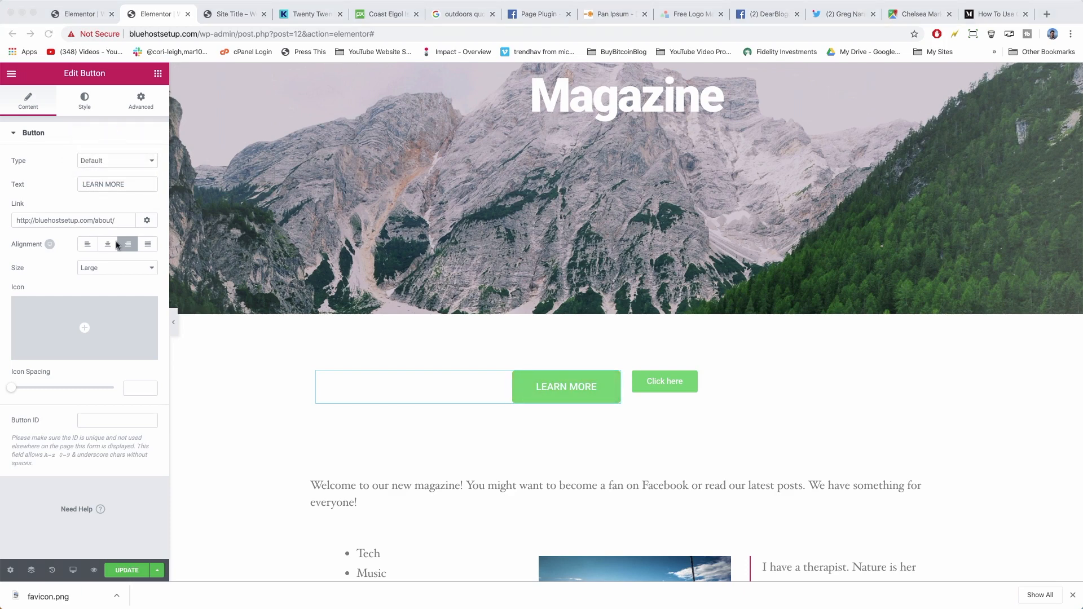
Give the LEARN MORE button a #444444 dark grey background colour.
click(83, 103)
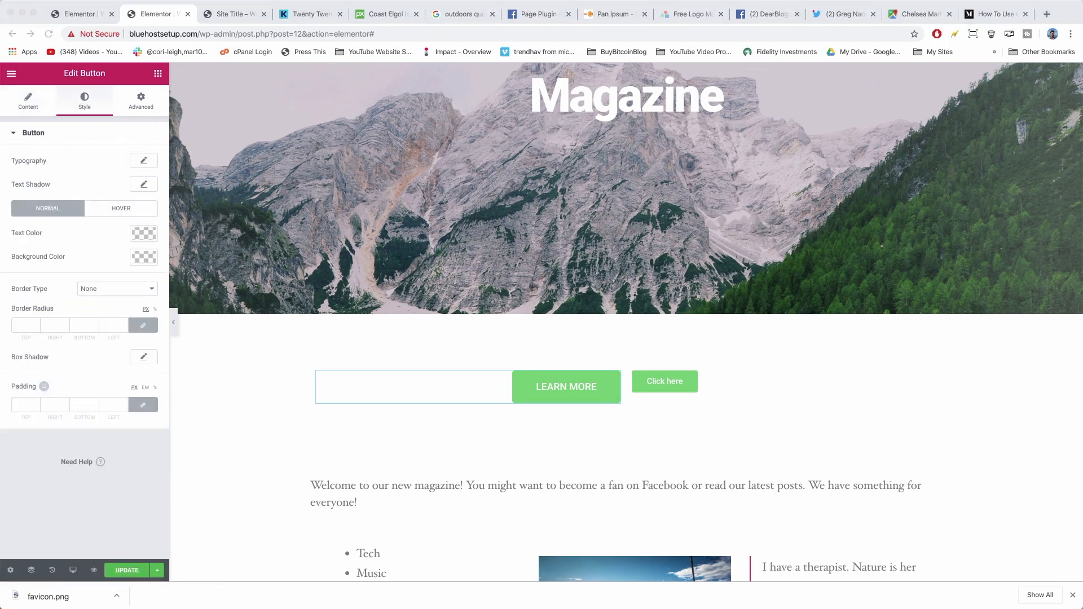
click(144, 257)
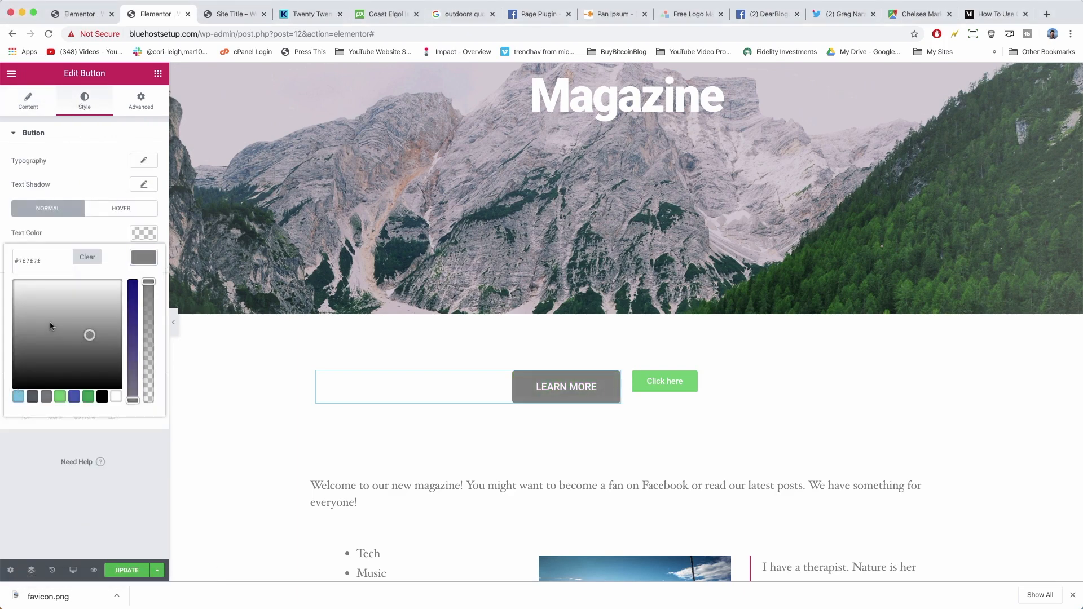
drag(50, 321, 68, 360)
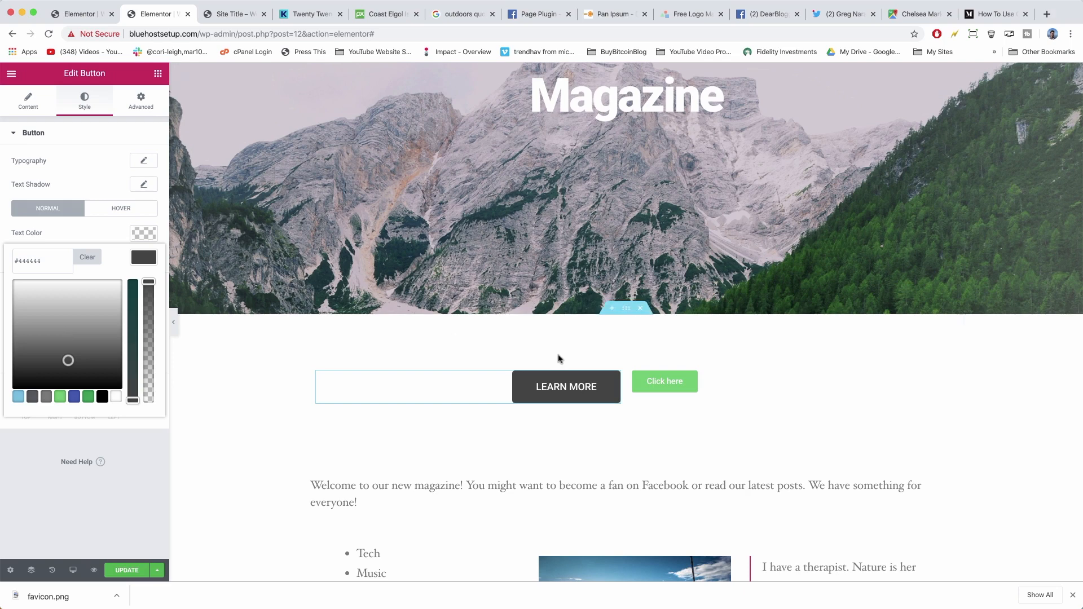
click(645, 388)
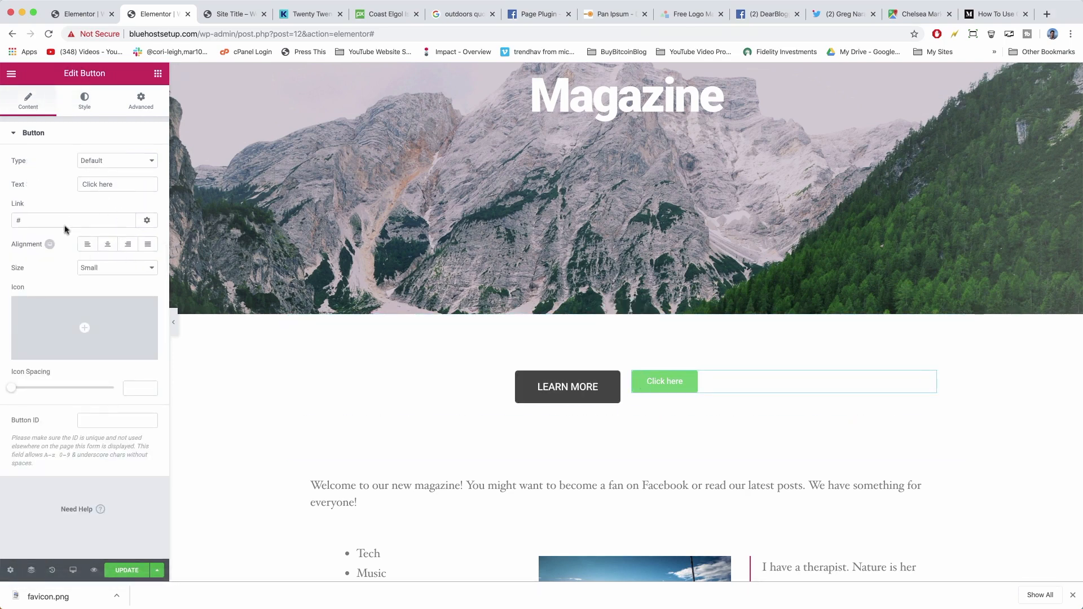
Copy the Contact Us link from the live site and paste it as the second button's Link.
click(223, 14)
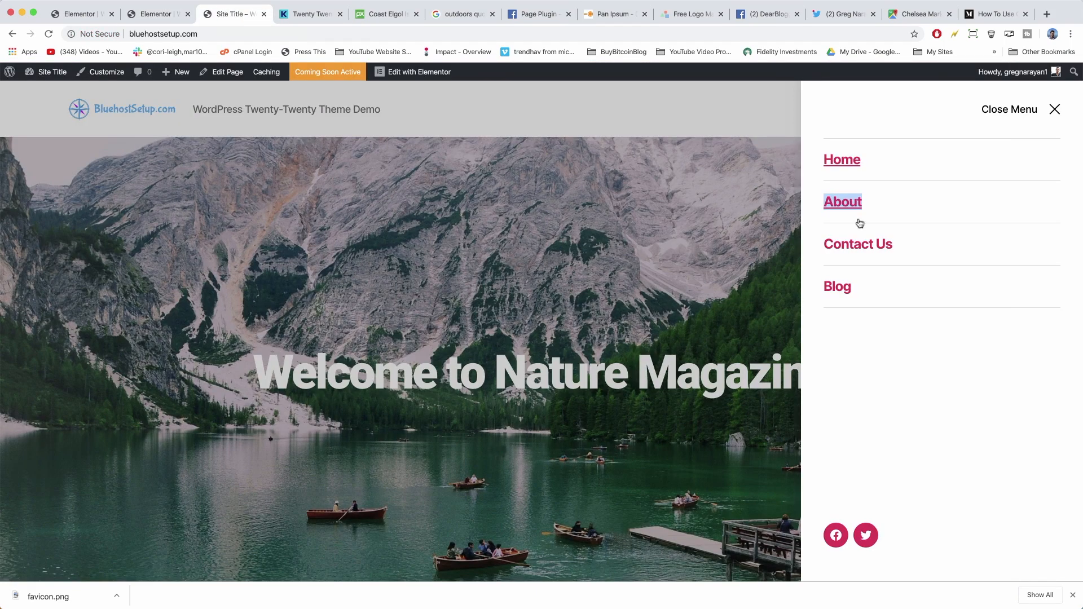
right_click(847, 247)
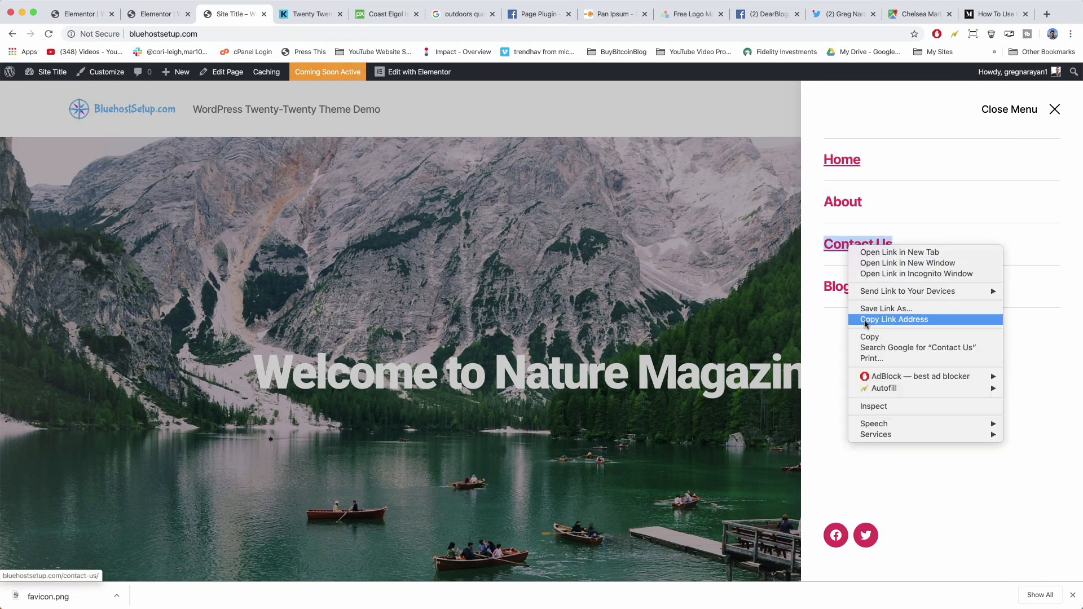
click(868, 320)
click(146, 14)
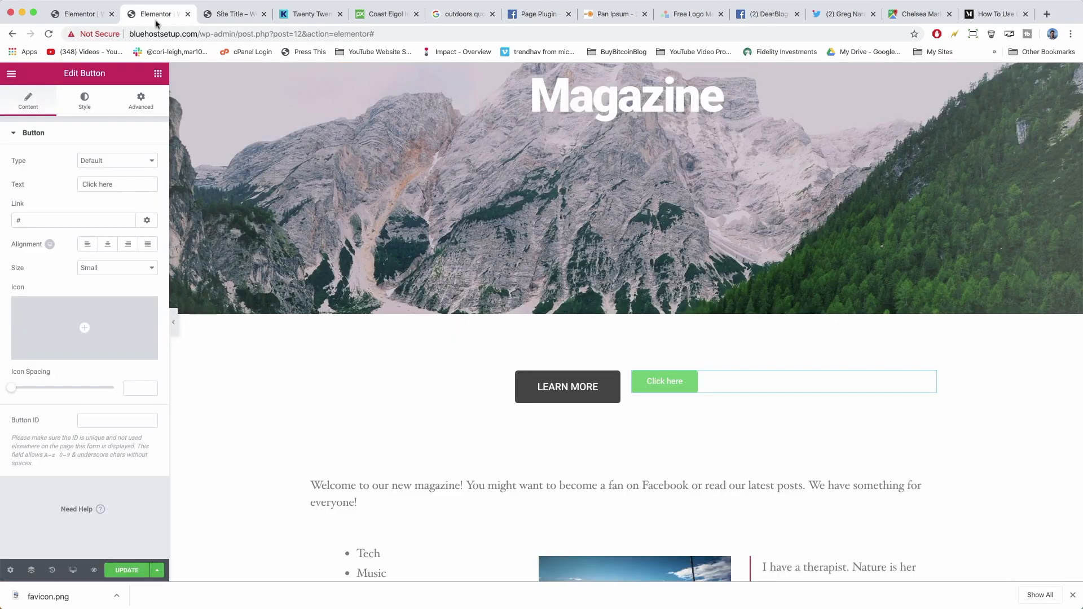
click(29, 220)
key(BackSpace)
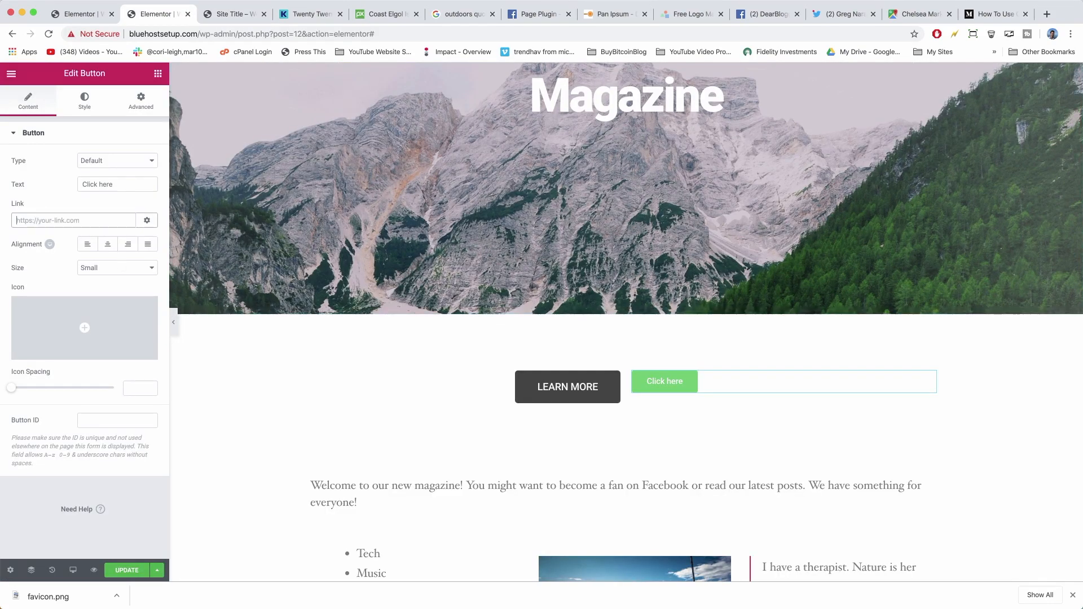
right_click(31, 223)
click(52, 294)
Make the second button Large and relabel it BOOK A TRIP.
click(137, 274)
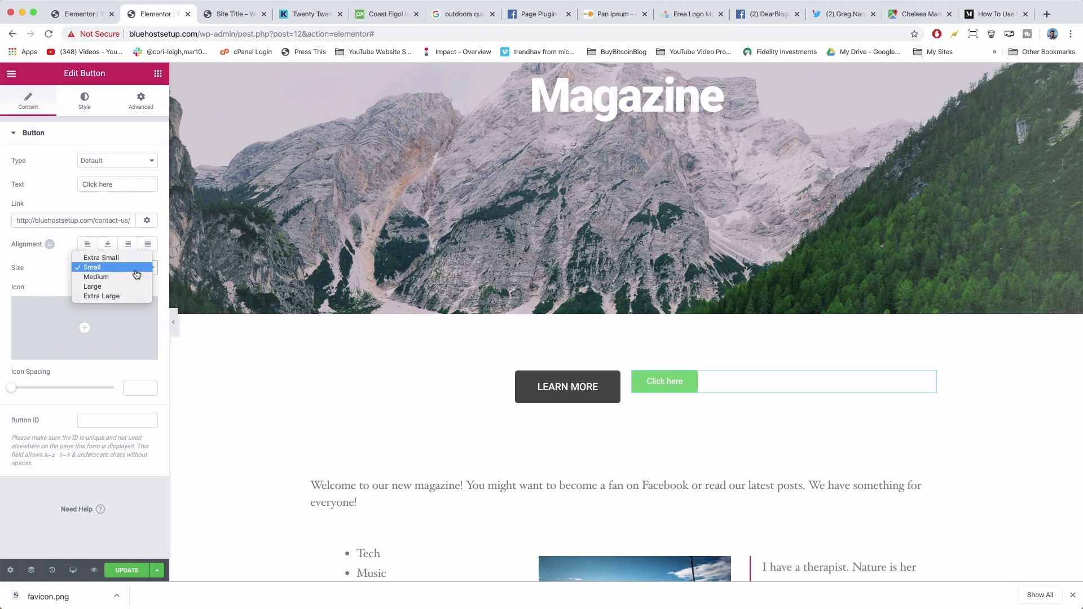
click(137, 286)
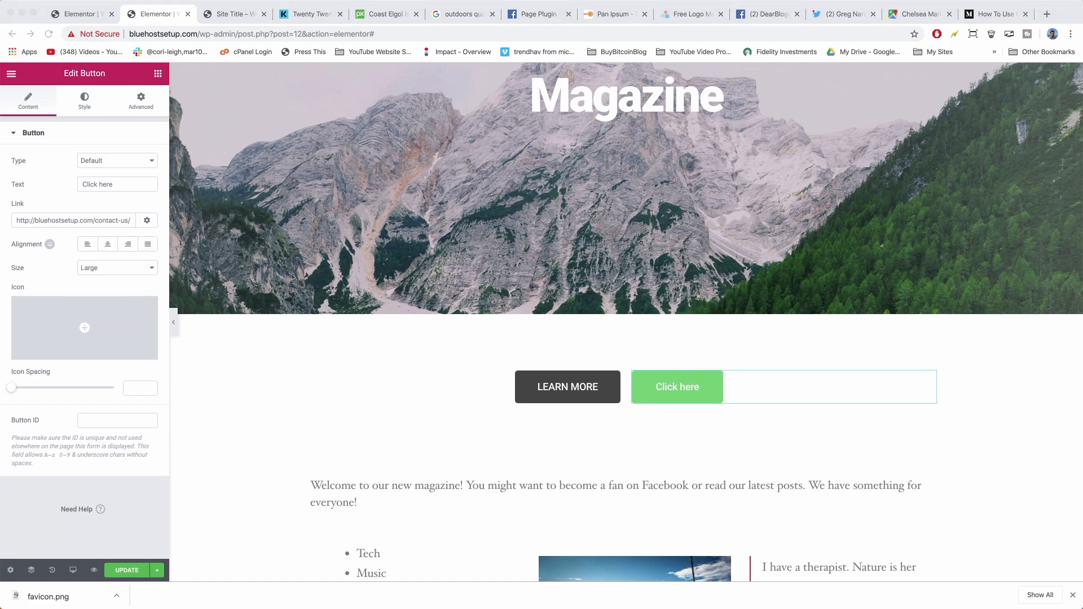
triple_click(111, 182)
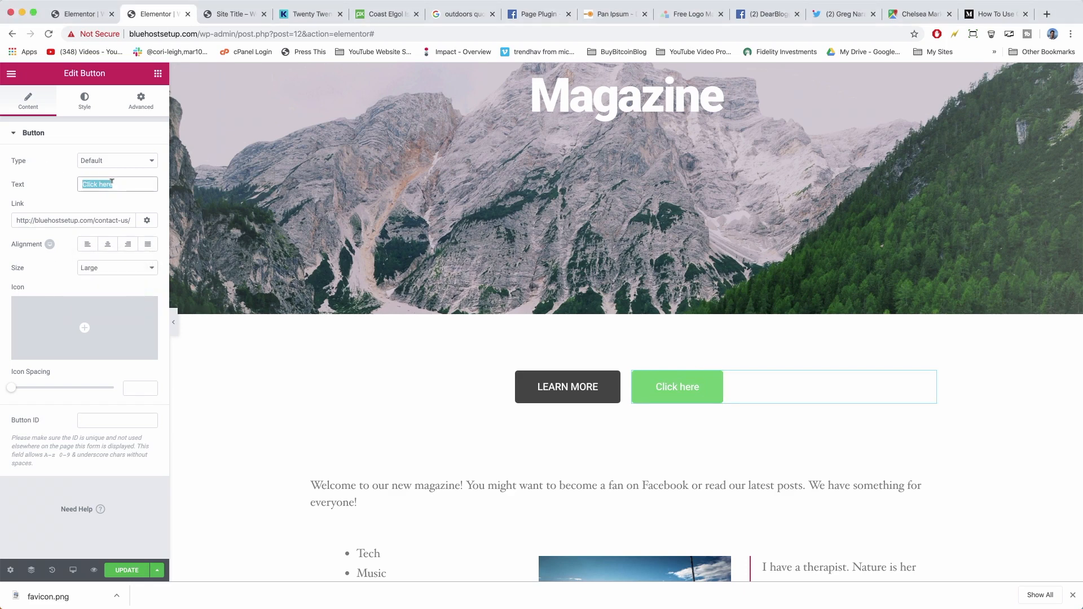
text(B)
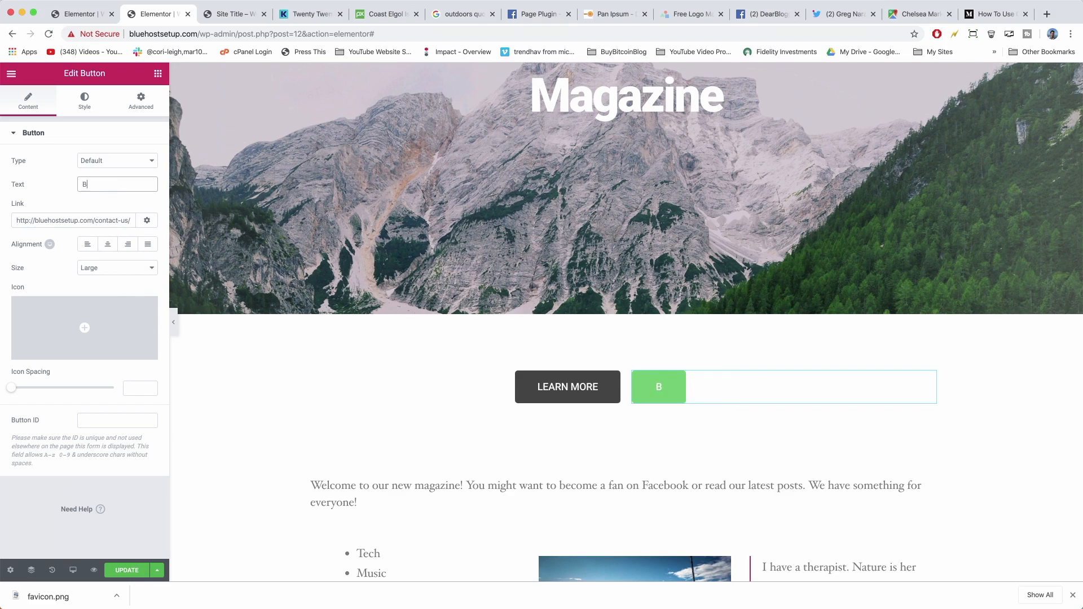
text(OOK A TRIP)
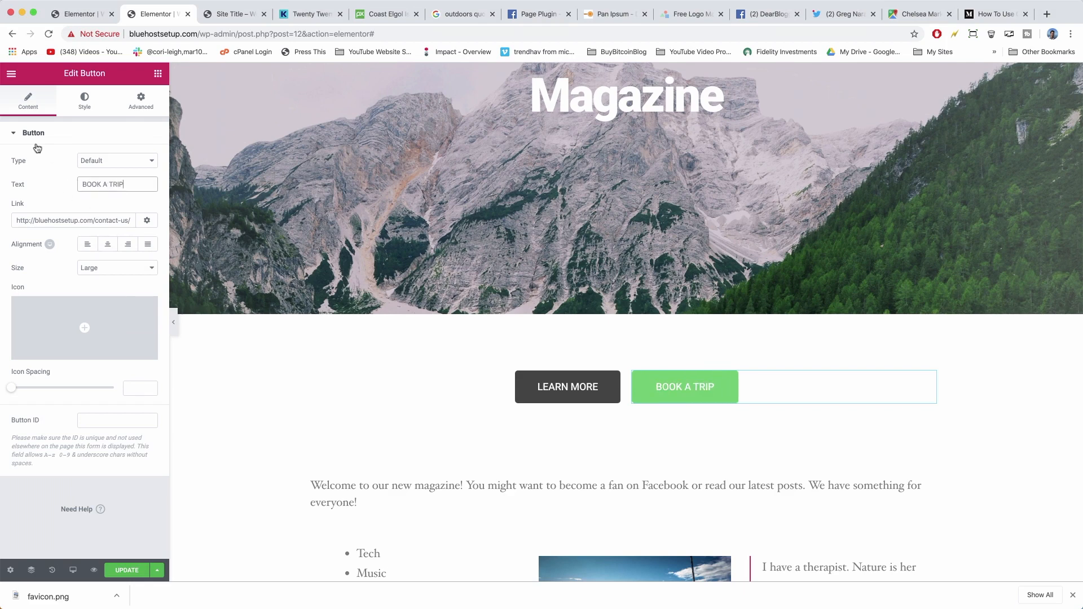
scroll(615, 388, down, 8)
scroll(616, 388, up, 9)
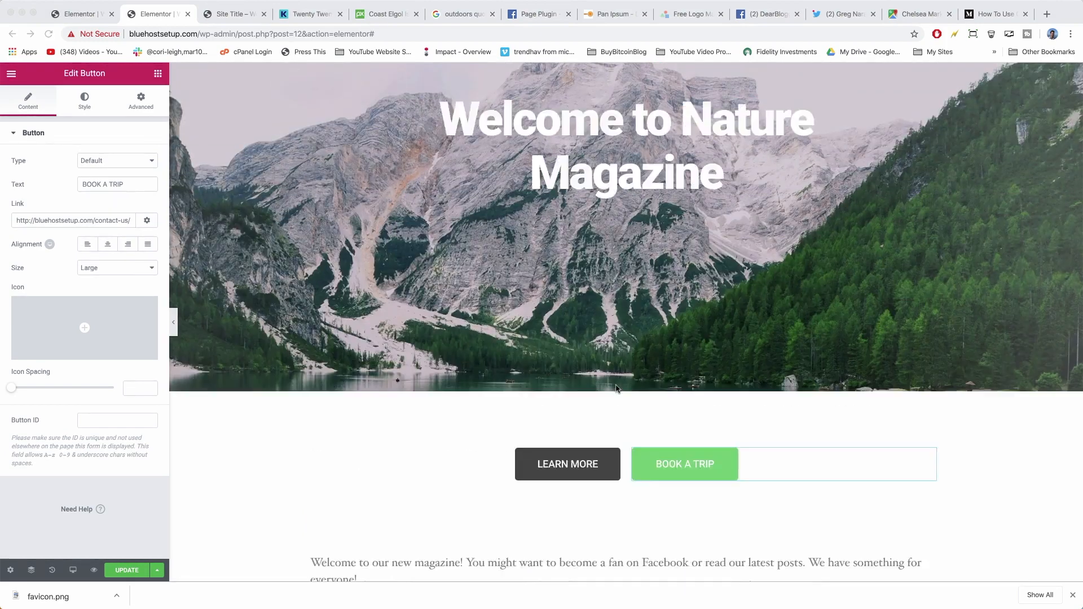
Set the BOOK A TRIP button's hover background colour to green #55b56d.
scroll(616, 388, up, 4)
scroll(617, 388, down, 6)
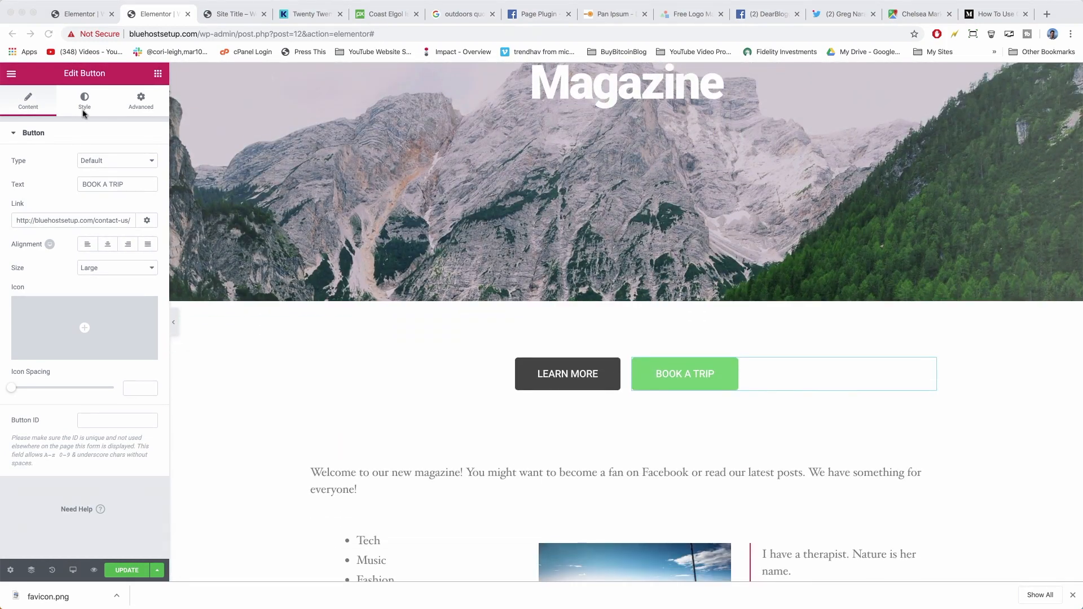
click(83, 113)
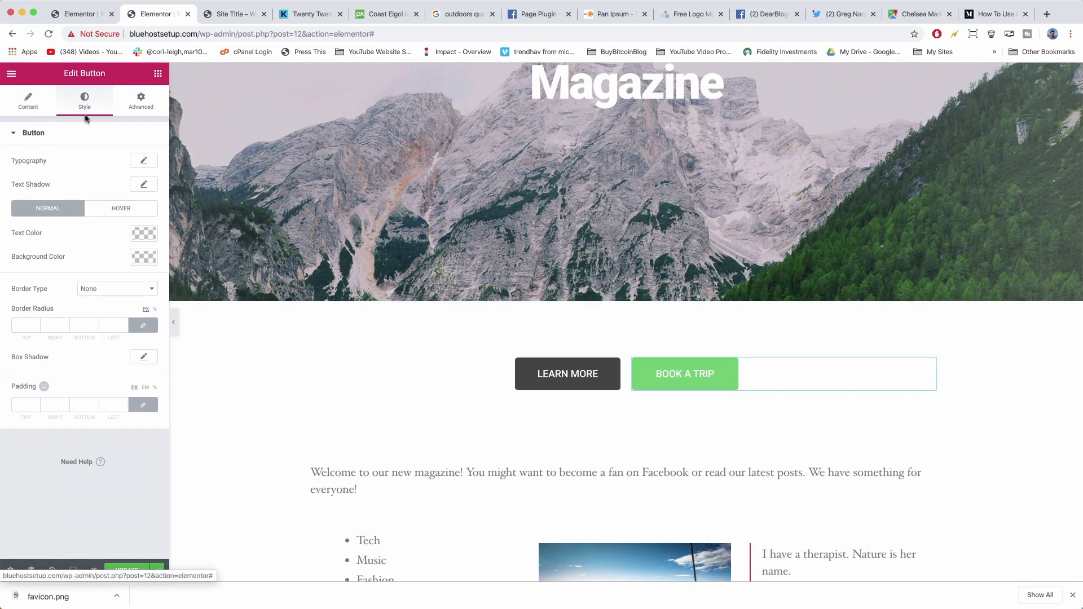
click(128, 211)
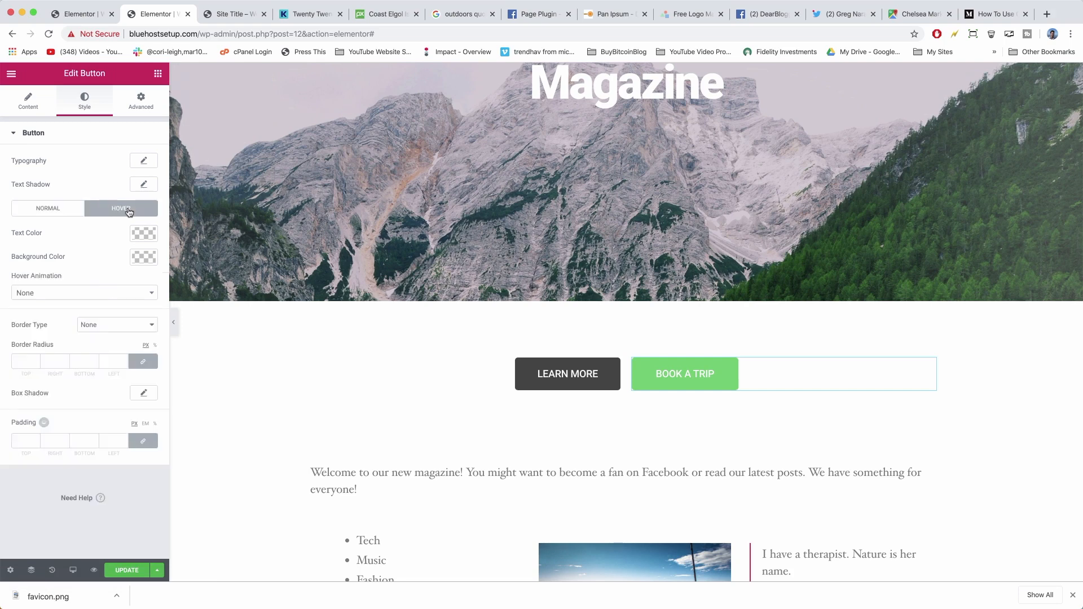
click(144, 258)
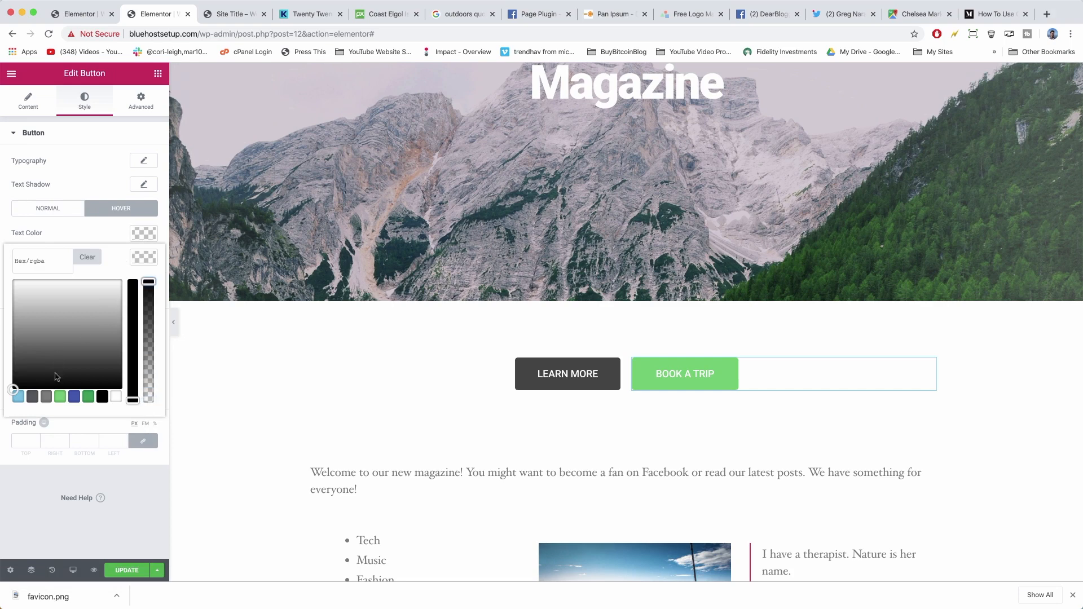
click(60, 397)
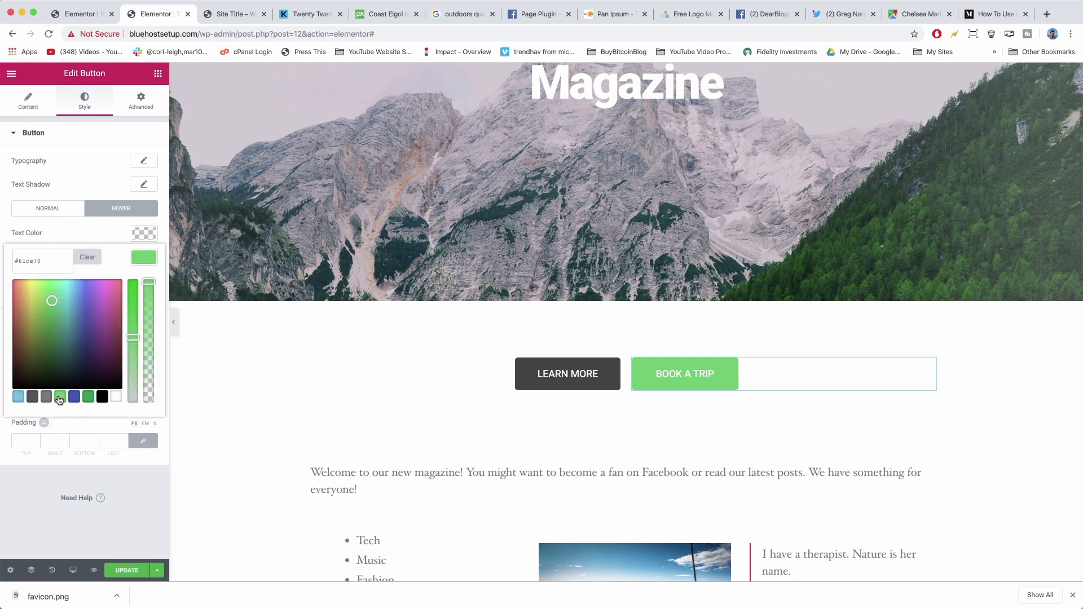
click(50, 320)
click(51, 337)
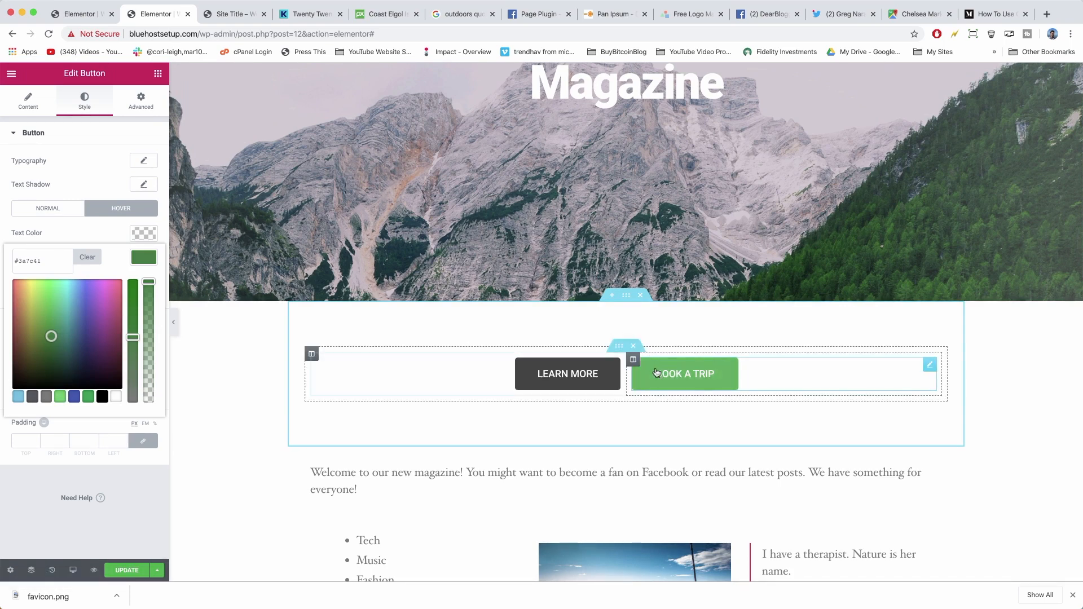
click(54, 311)
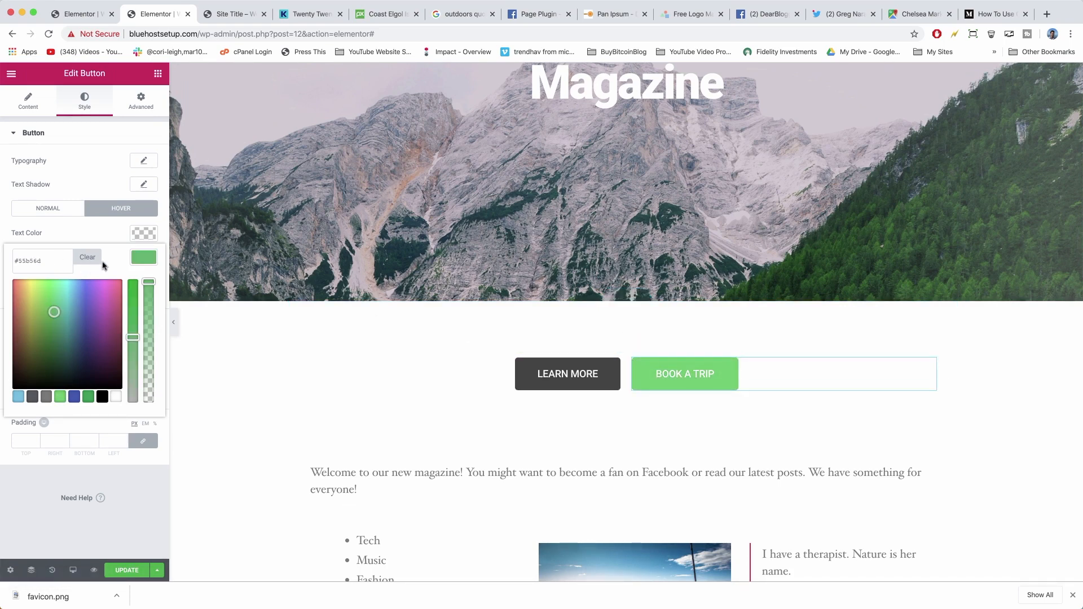
click(144, 260)
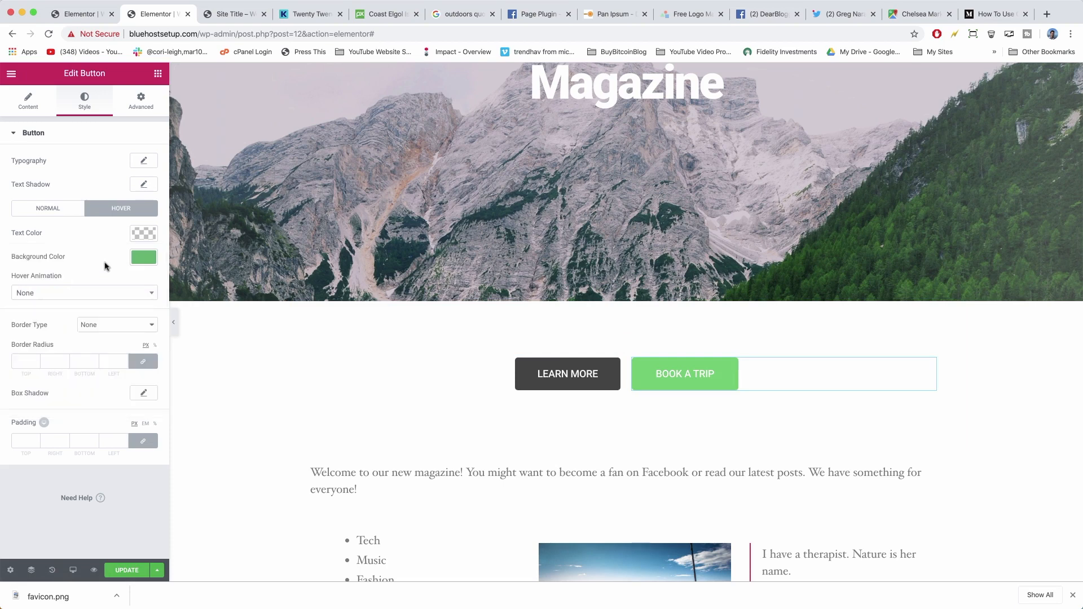
Try a dotted border, then set Border Type back to None and clear the 7 px radius.
click(105, 324)
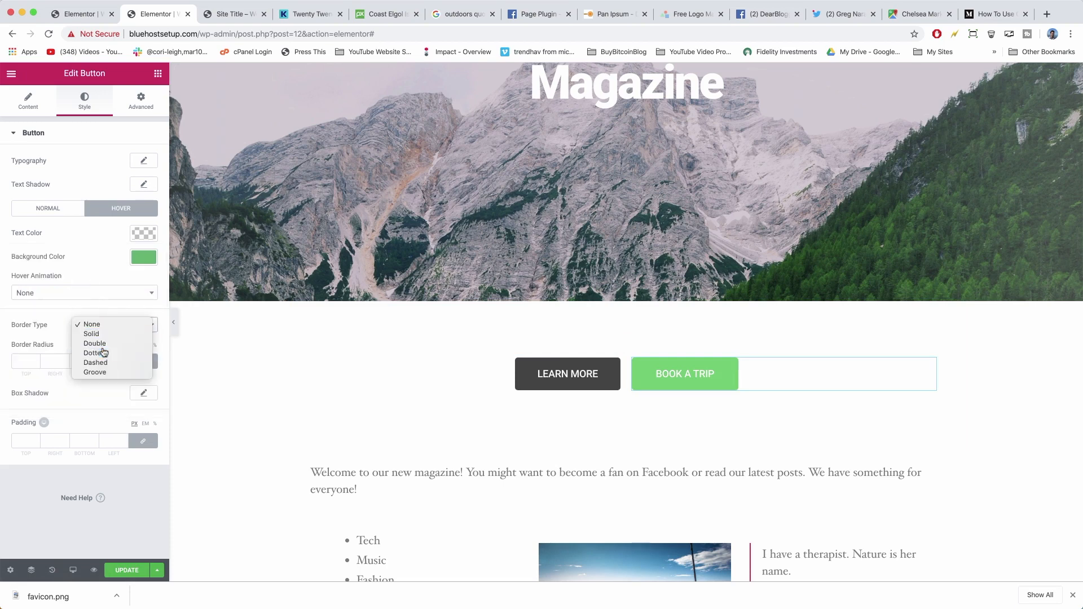
click(104, 350)
scroll(113, 395, down, 2)
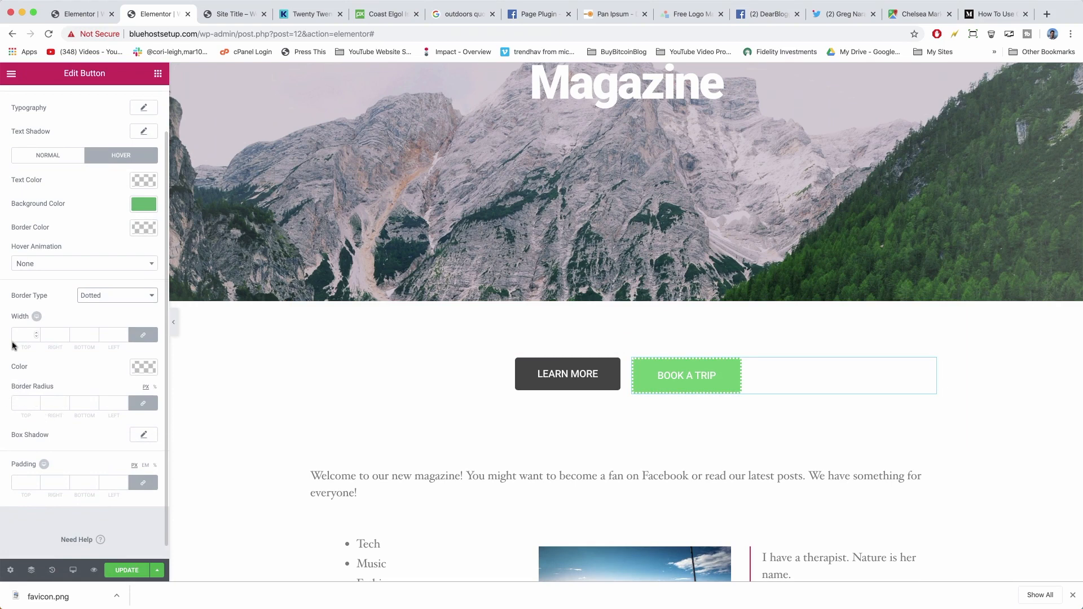
click(21, 399)
click(117, 295)
click(93, 272)
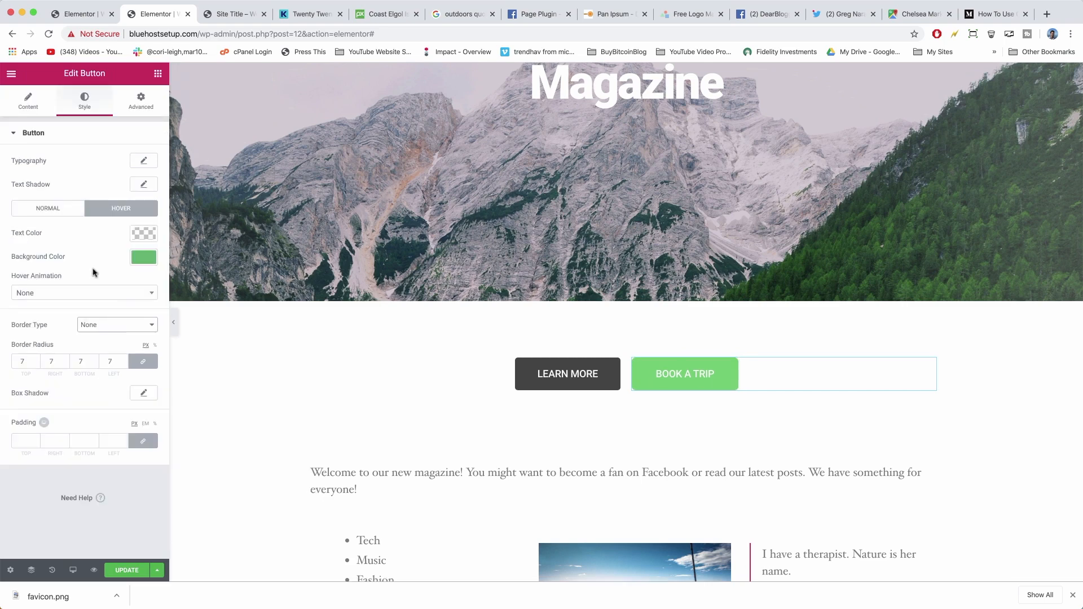
click(26, 361)
key(BackSpace)
Set the hover animation to Pulse and save the page with UPDATE.
click(116, 291)
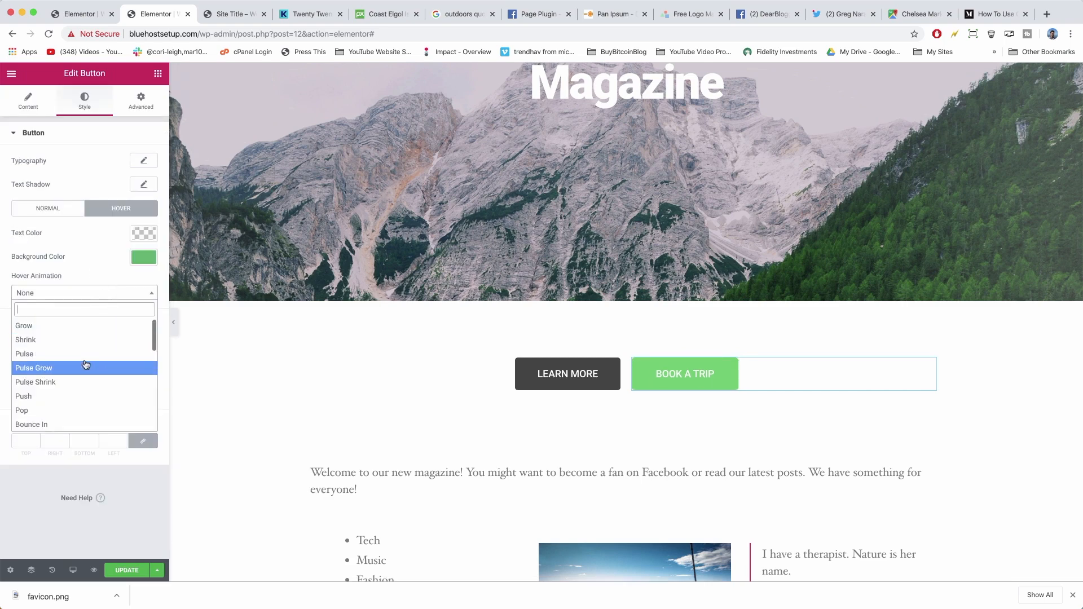
click(66, 353)
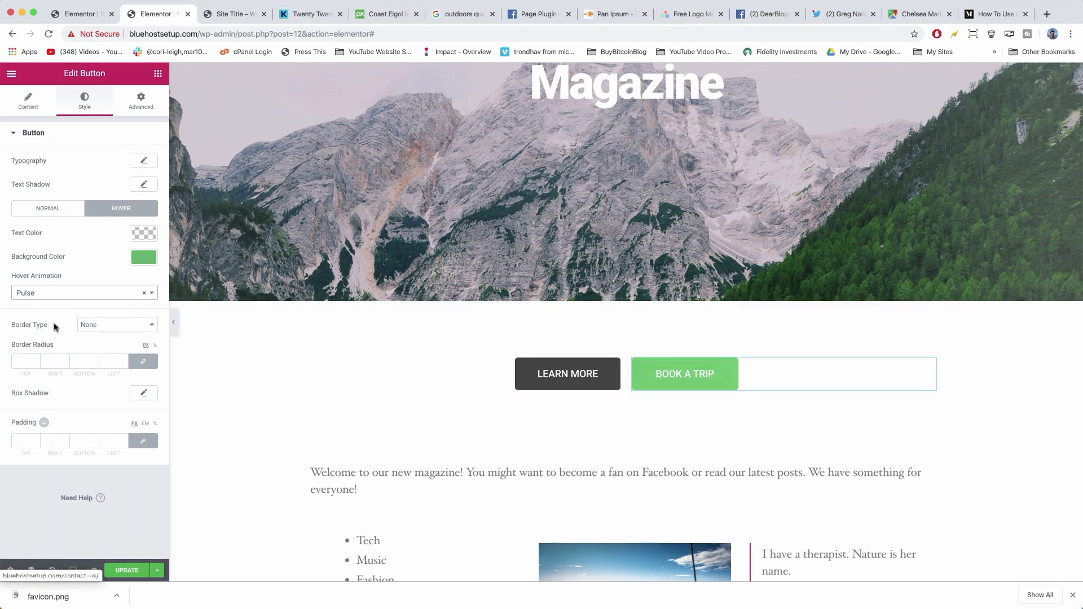
click(124, 571)
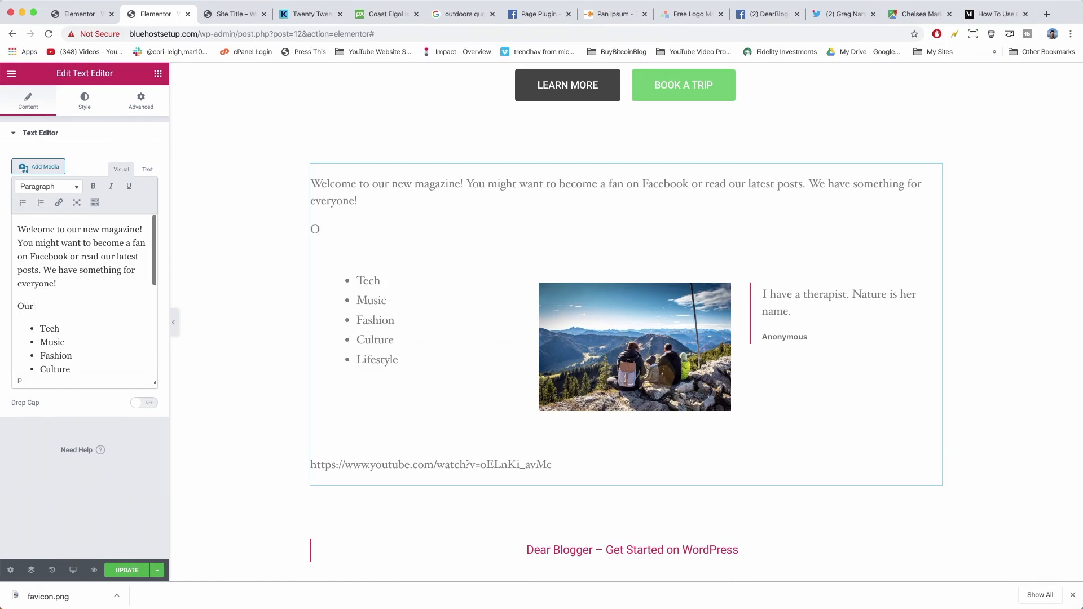
Leave Elementor via View Page and scroll the live homepage down to the Our Location map.
click(11, 73)
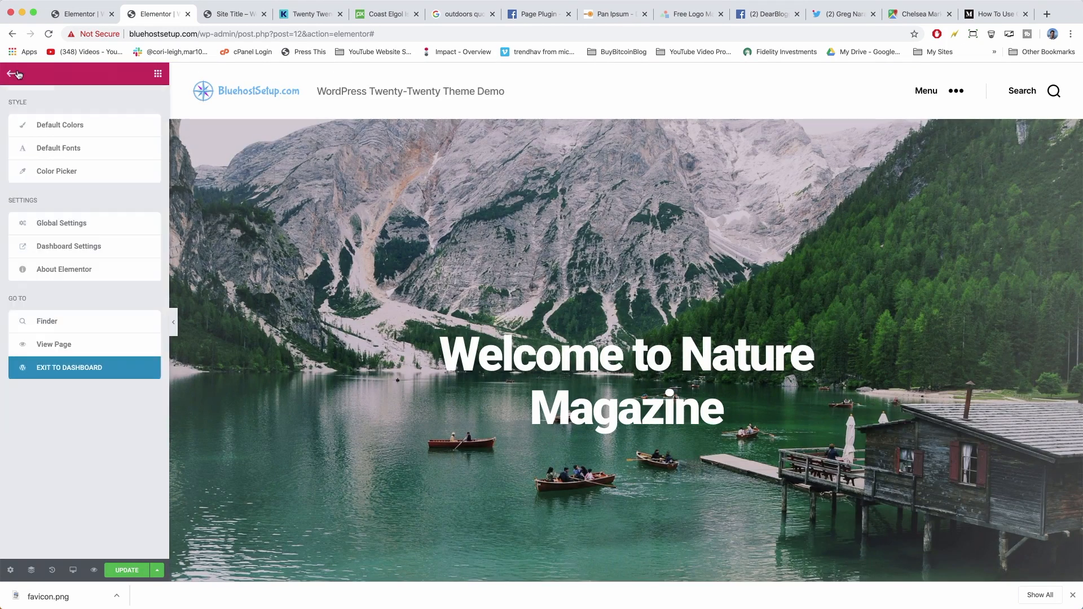
click(65, 345)
key(Return)
scroll(362, 311, up, 3)
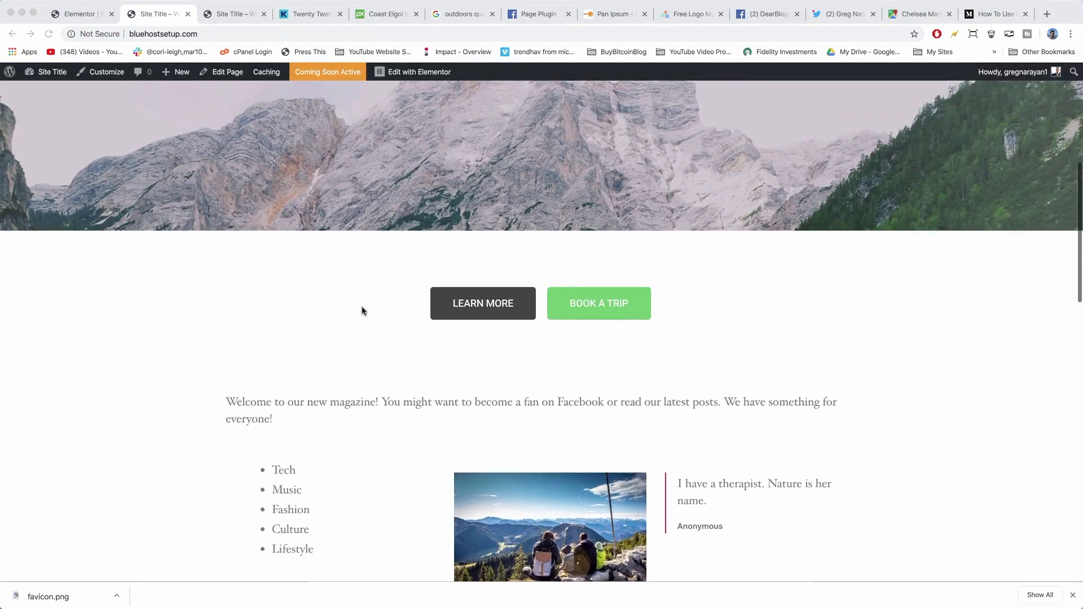
scroll(362, 311, down, 8)
scroll(362, 311, down, 10)
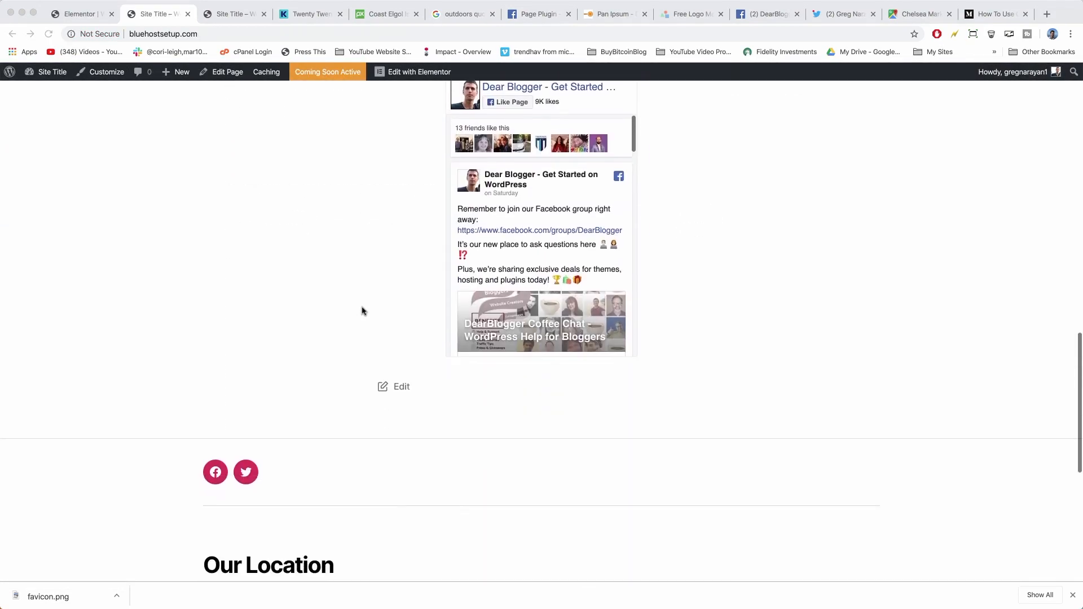
scroll(779, 500, up, 20)
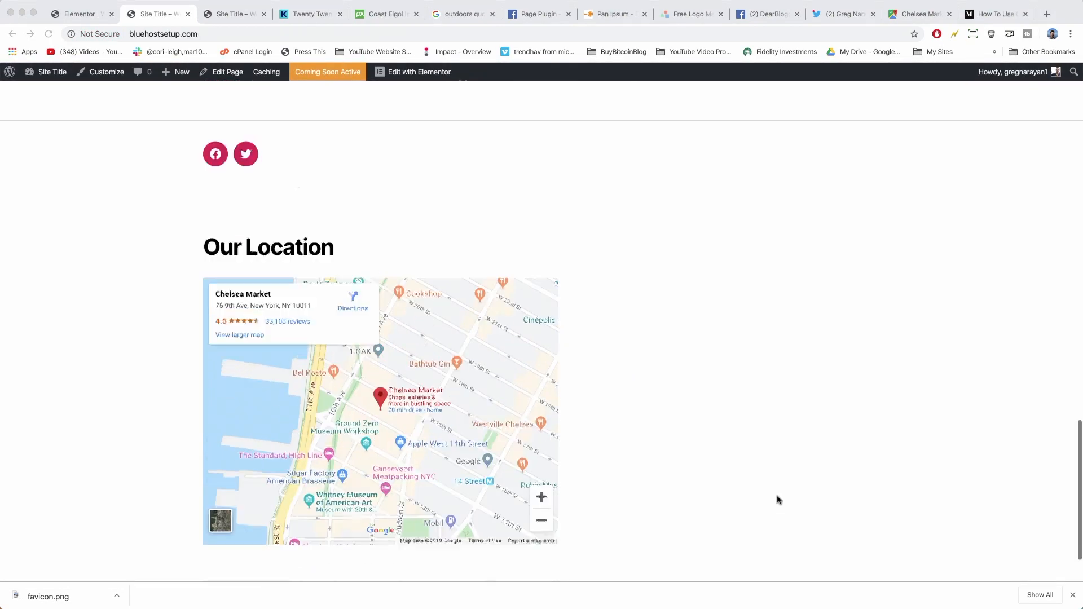
scroll(355, 254, down, 20)
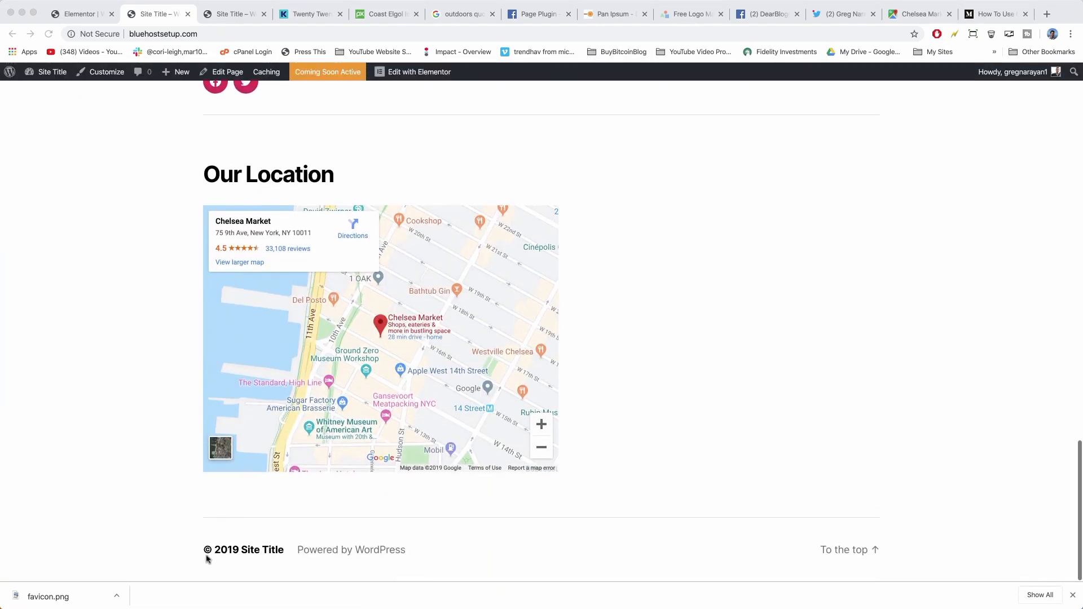
click(204, 553)
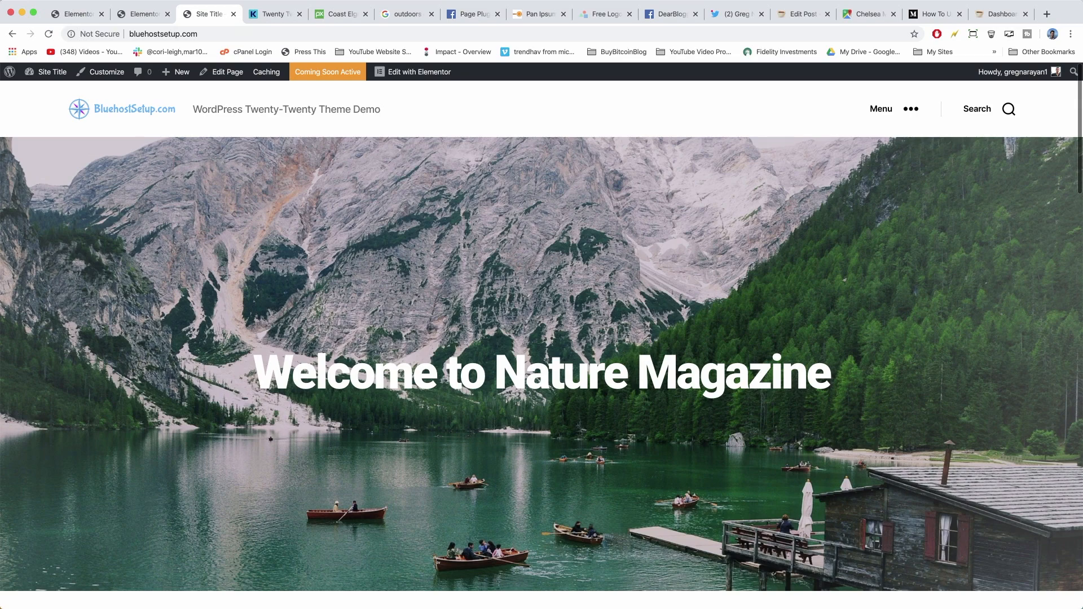
scroll(456, 333, down, 20)
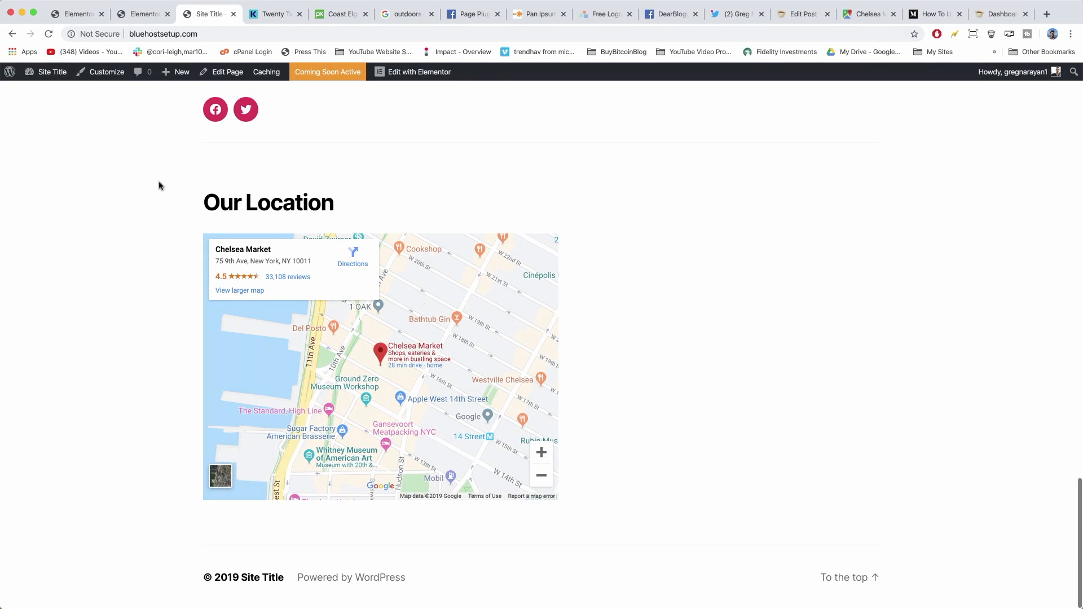
From the dashboard, open Appearance > Theme Editor and accept the warning to view style.css.
click(48, 72)
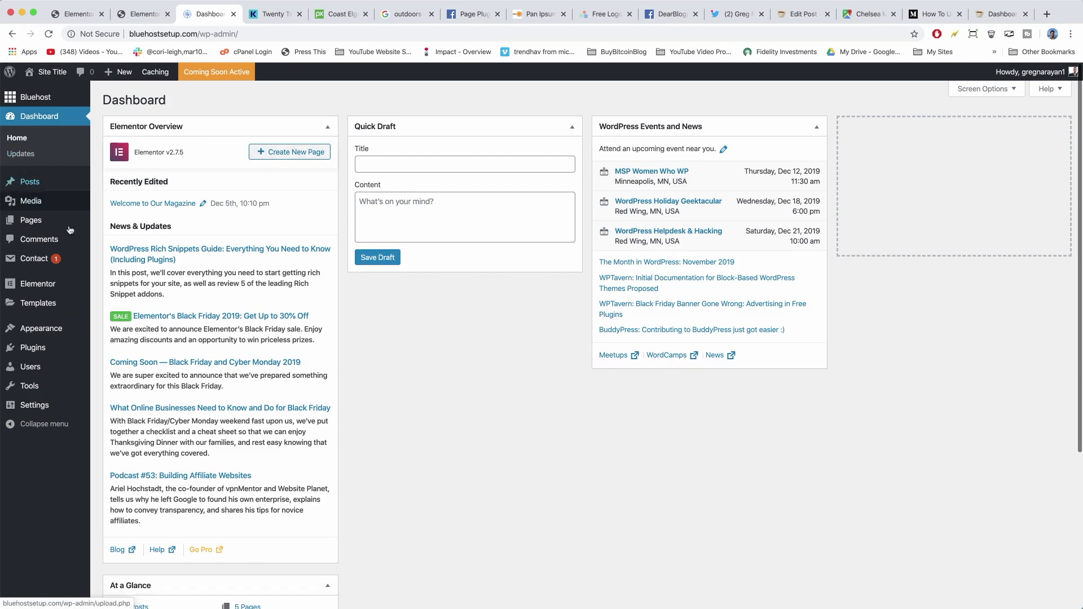
mouse_move(57, 329)
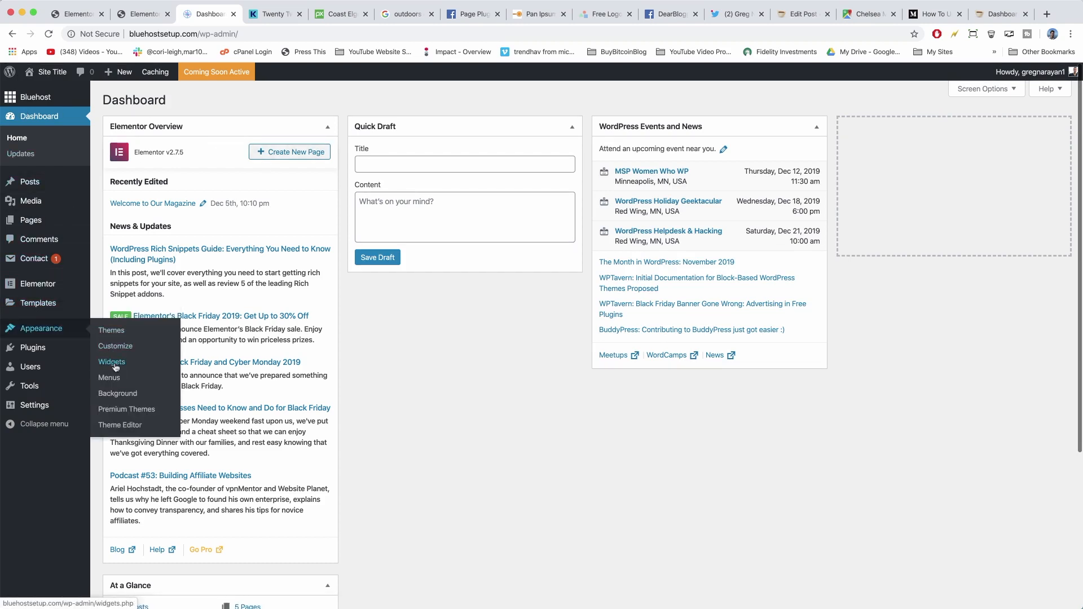
click(129, 426)
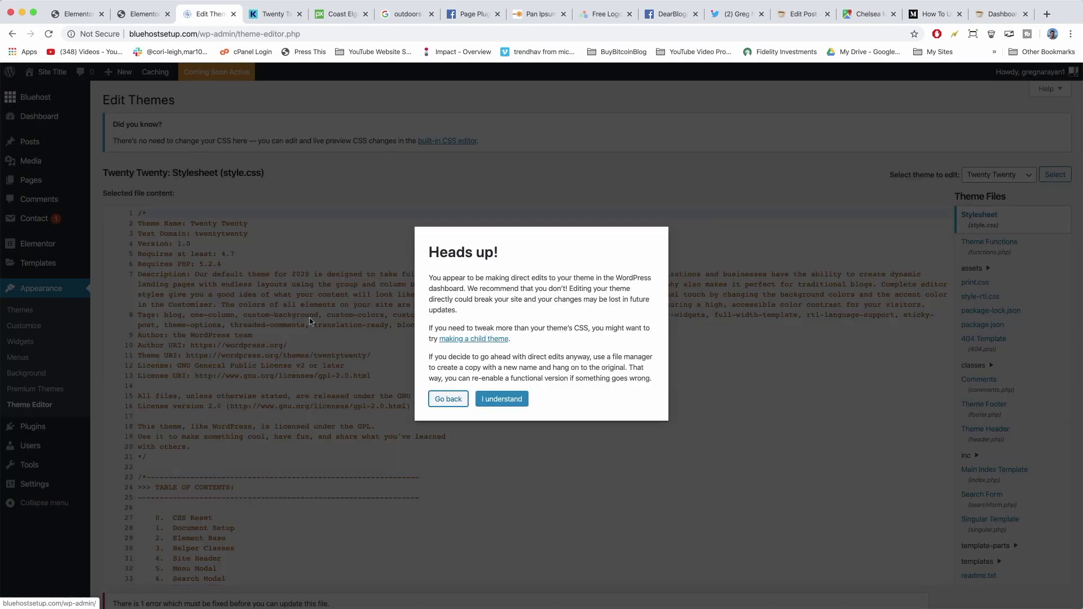
click(511, 404)
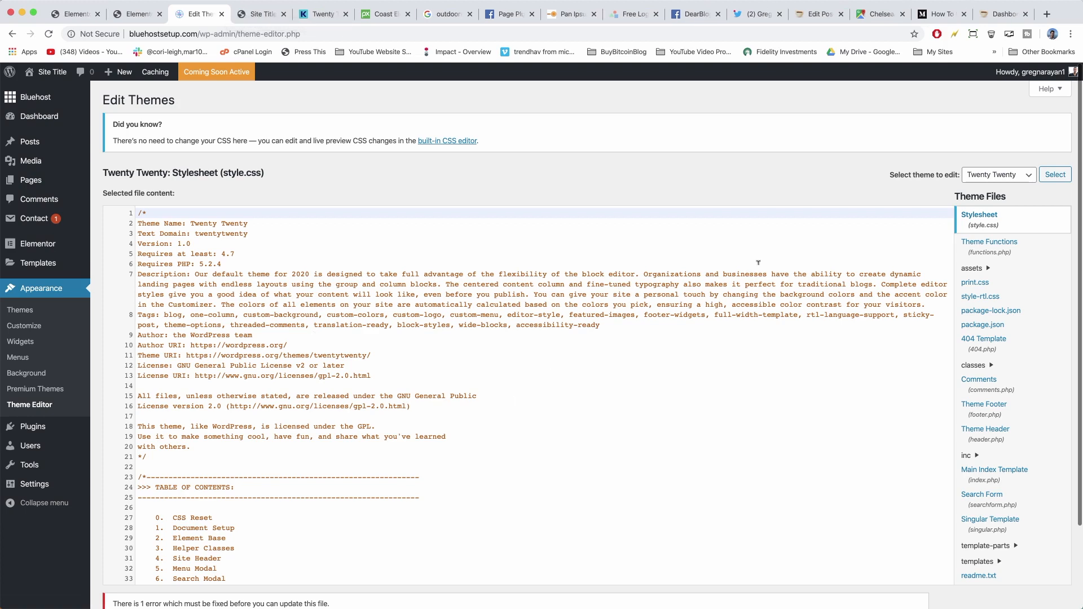
scroll(977, 341, down, 2)
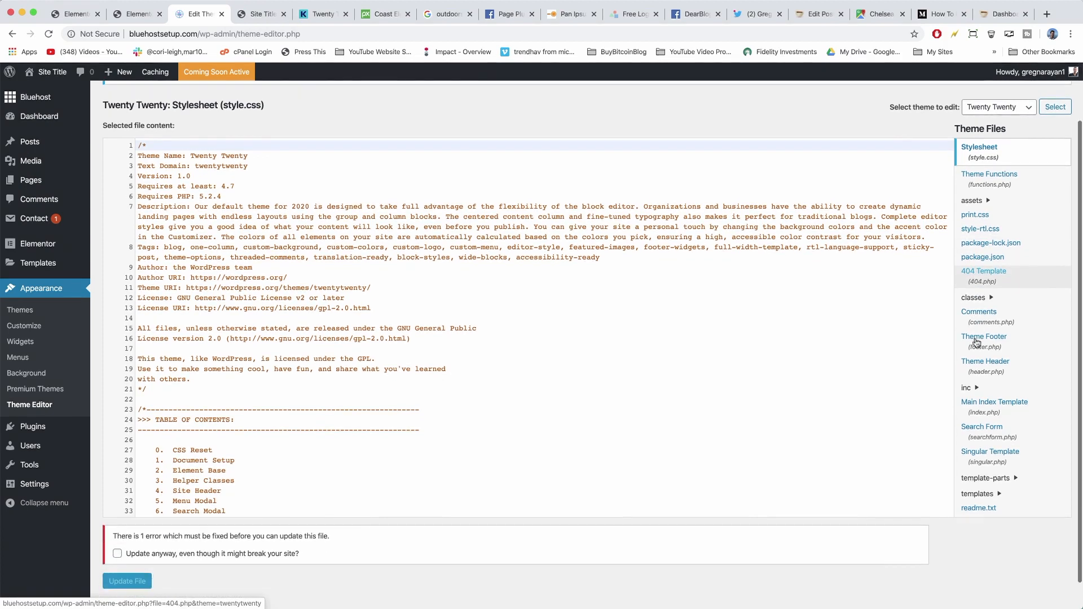
scroll(977, 341, down, 1)
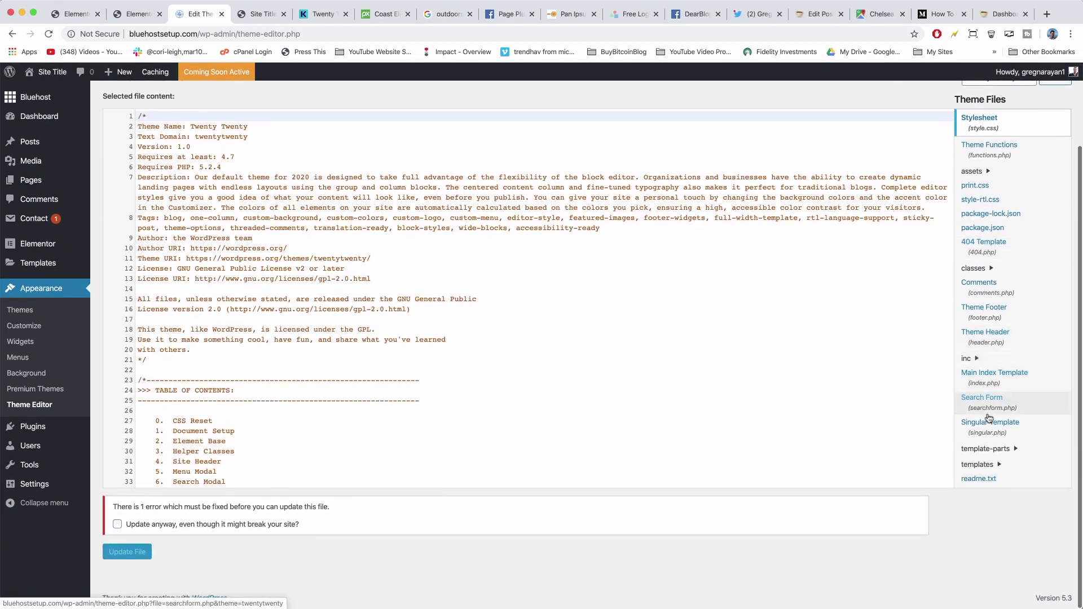
Open the Twenty Twenty Theme Footer (footer.php) and compare its code with the live site's footer.
click(983, 310)
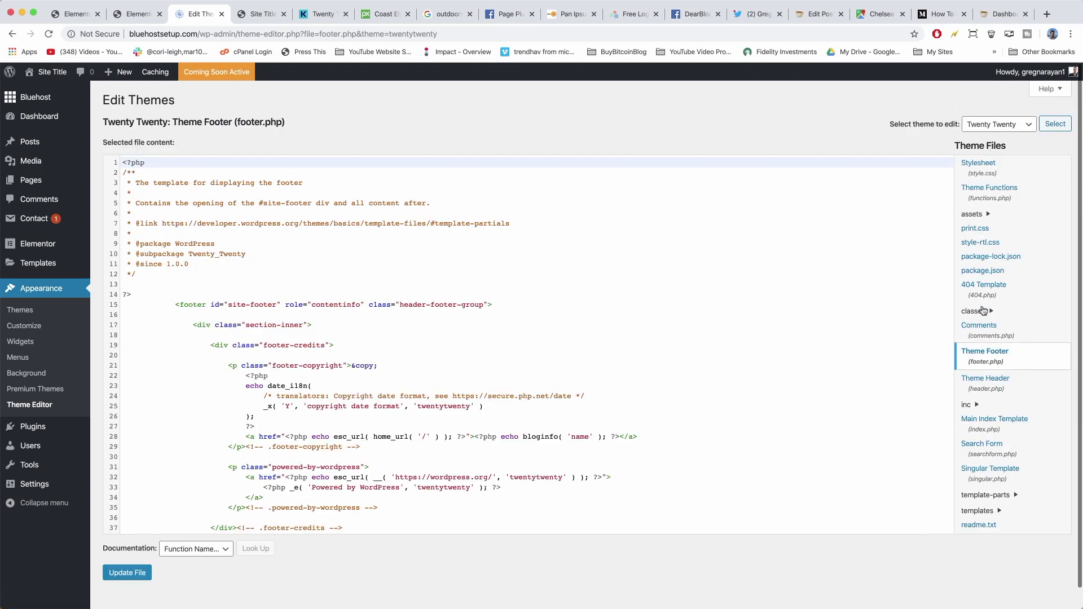
scroll(290, 305, down, 3)
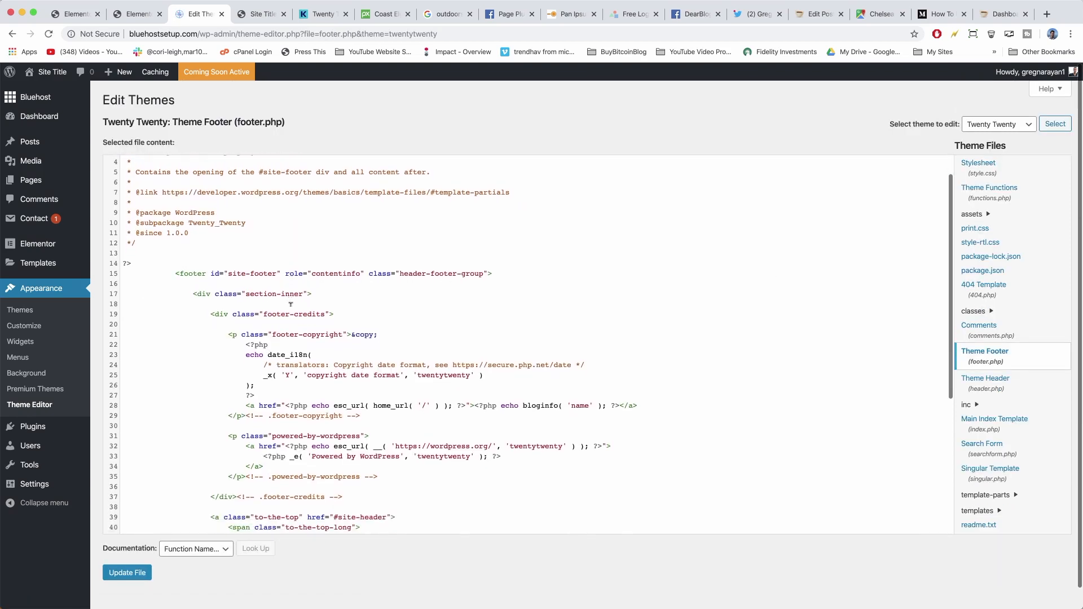
click(261, 13)
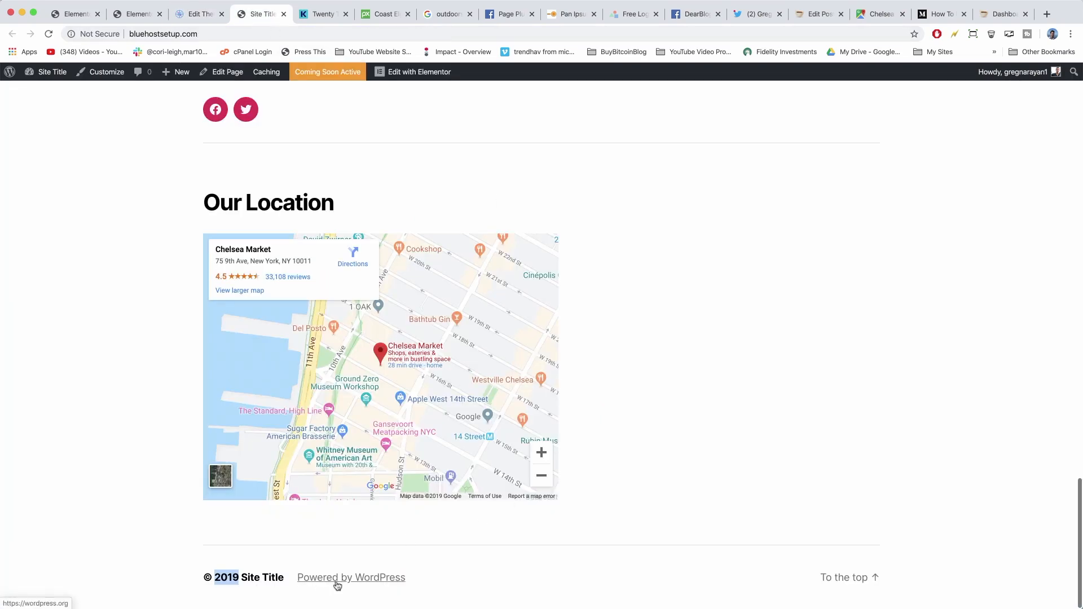
click(179, 14)
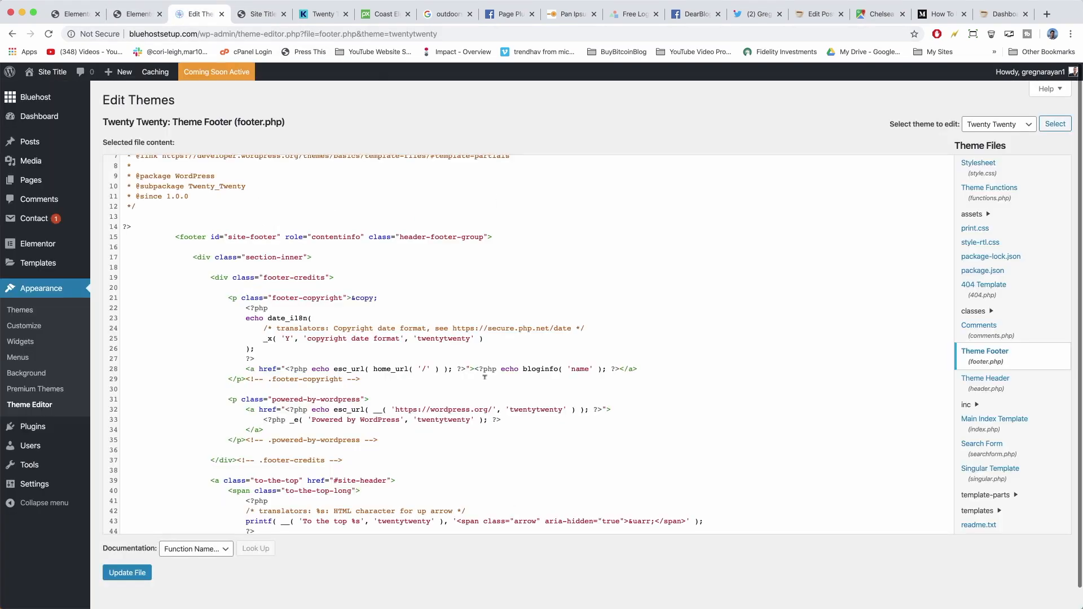
scroll(484, 377, down, 5)
scroll(485, 377, up, 4)
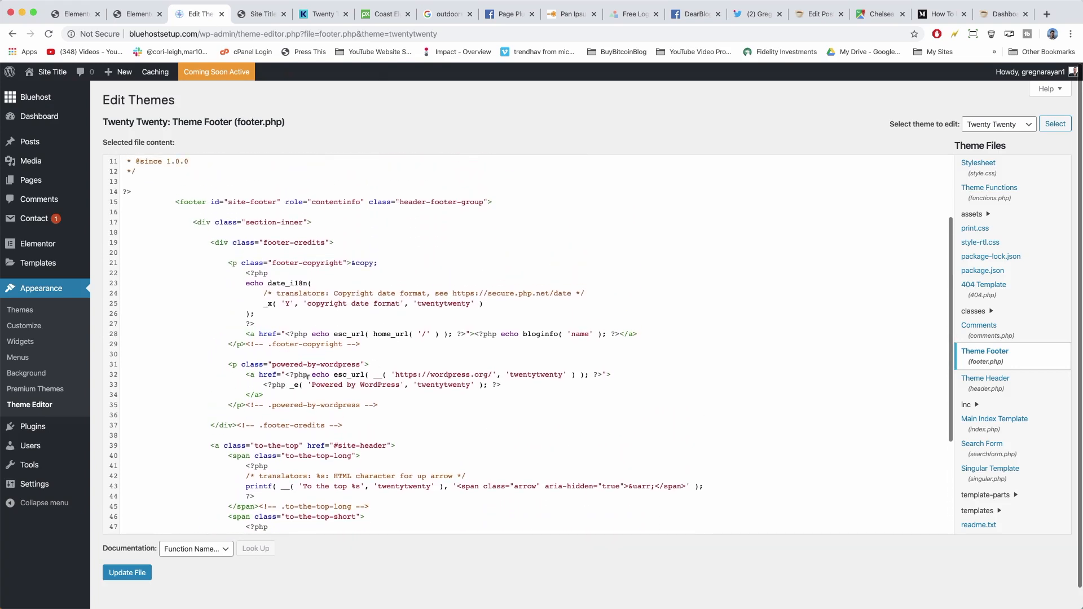
Pick out the footer-copyright and Powered by WordPress code, then select lines 22–34.
drag(312, 385, 400, 385)
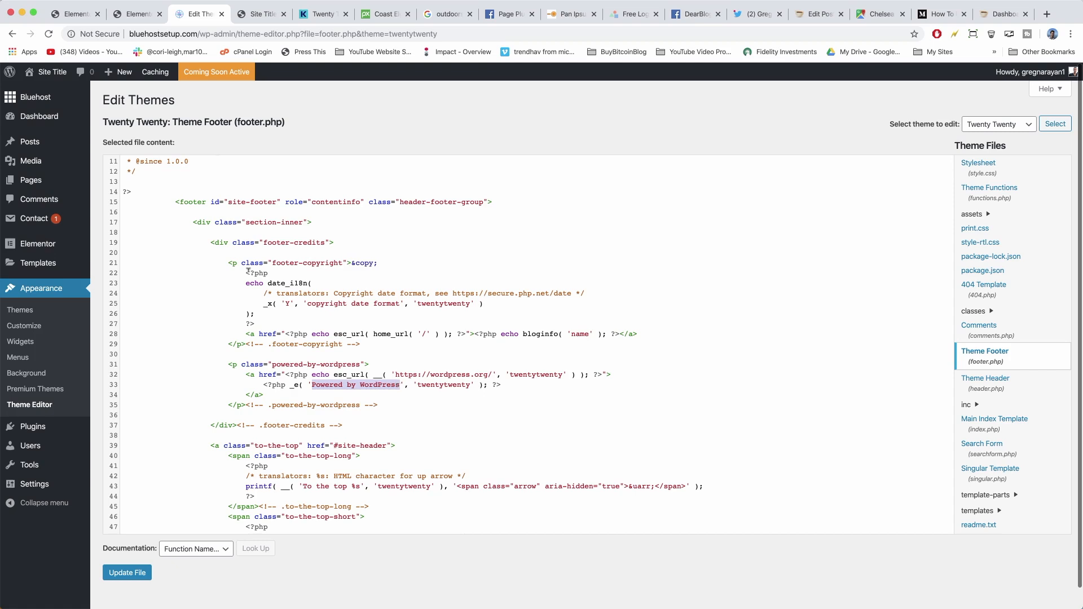
click(229, 262)
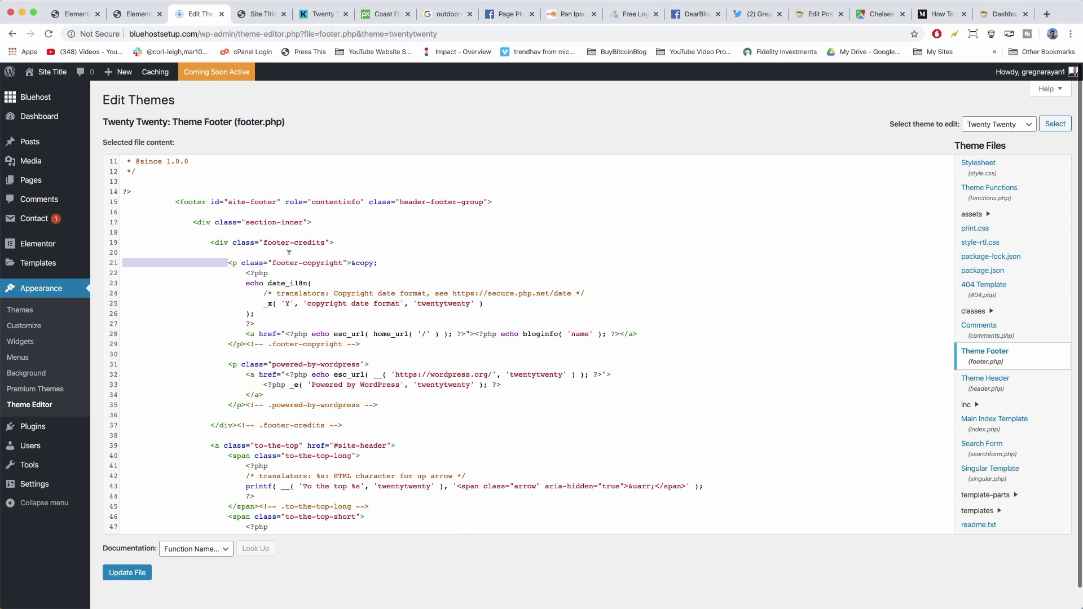
drag(229, 262, 349, 260)
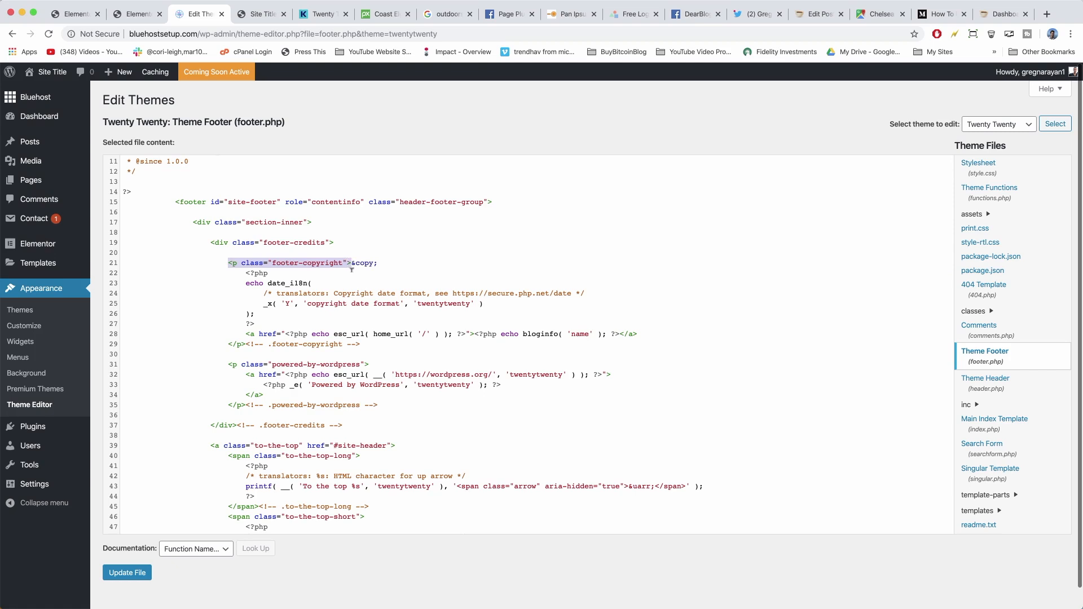
drag(228, 405, 243, 404)
click(229, 313)
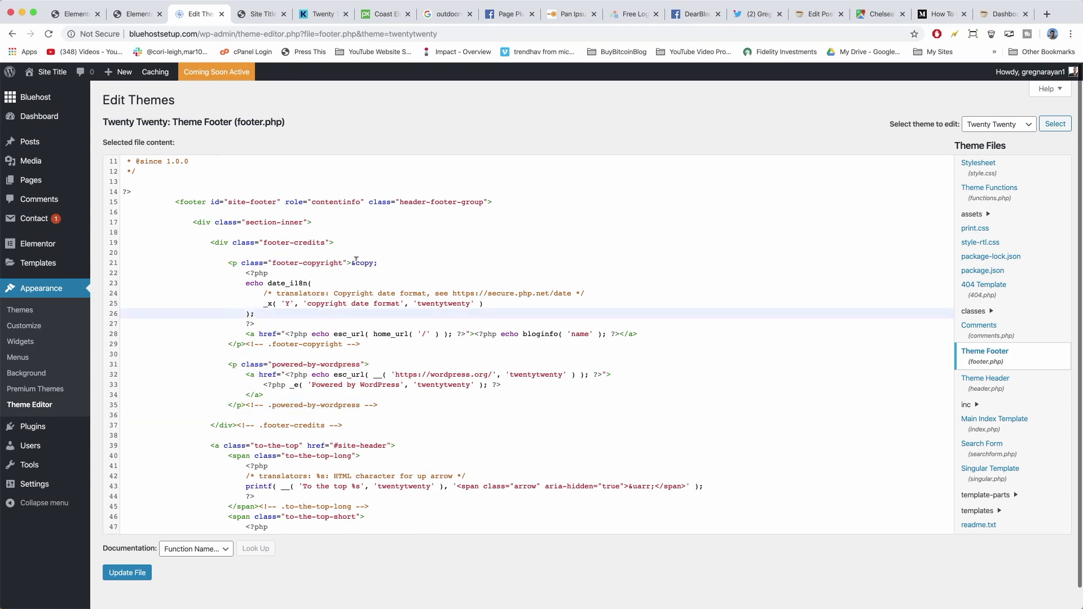
drag(351, 262, 377, 262)
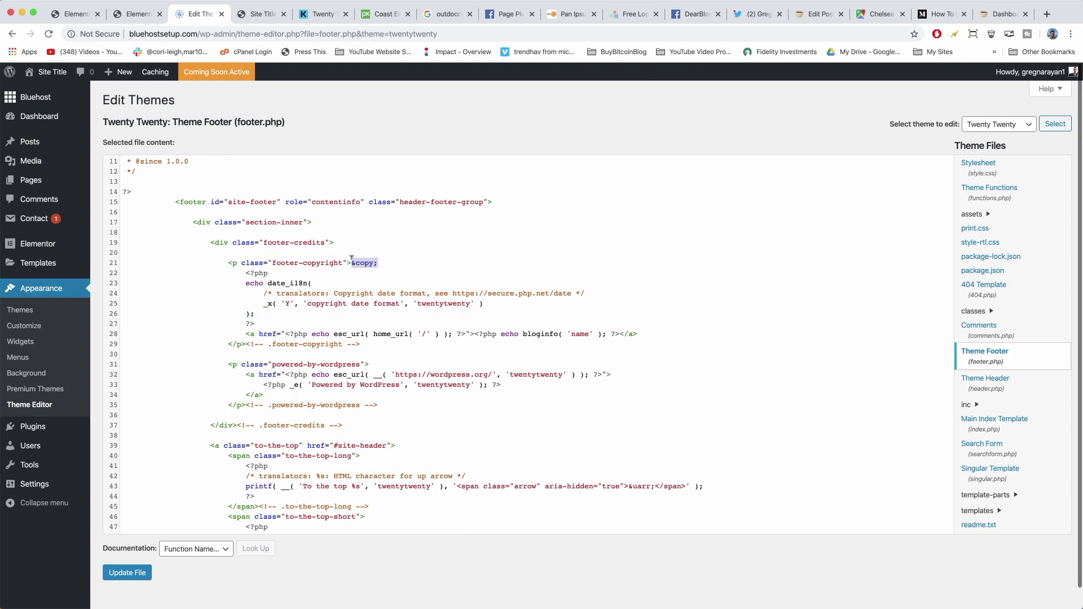
click(227, 292)
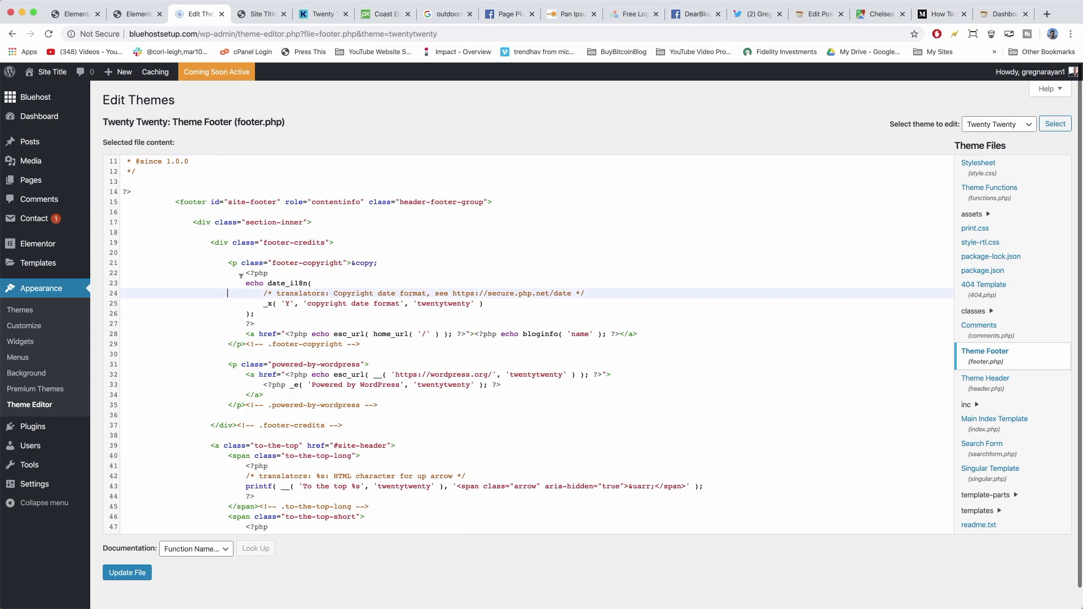
drag(245, 273, 380, 388)
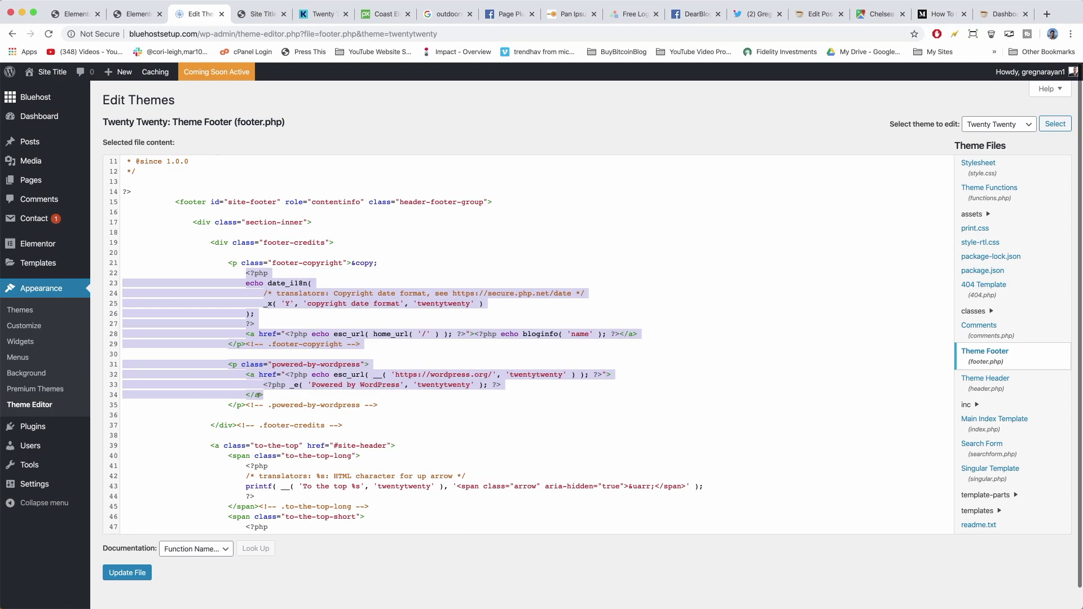
Replace the default credits with 'Copyright 2019 DearBlogger Inc | Created by' and the creator's name inside an empty <a href=""> link.
key(BackSpace)
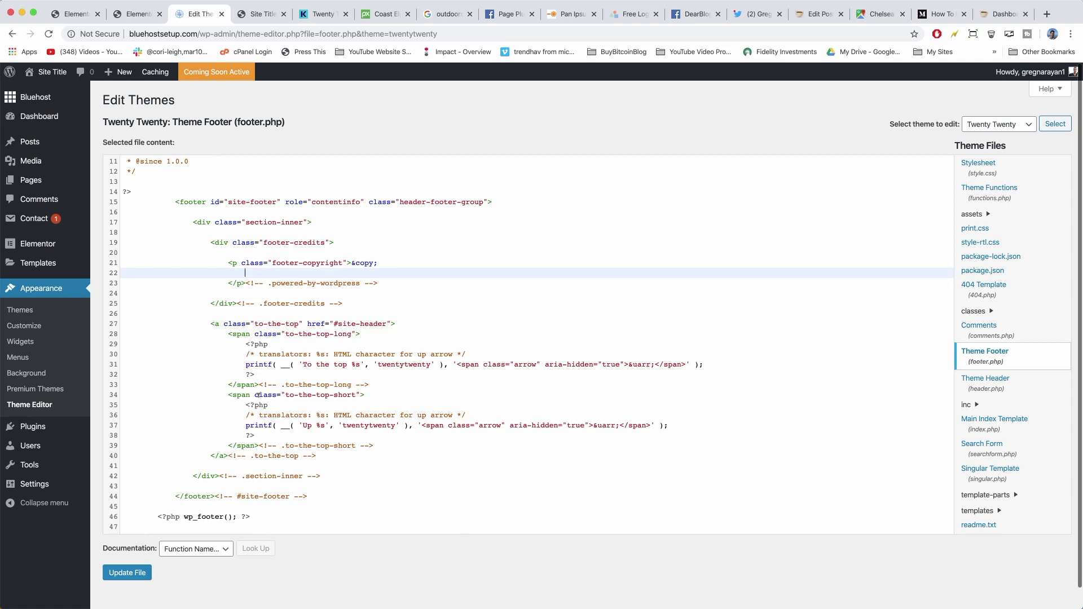
text(Copyright 2019 DearBlogger Inc | Created by Greg Narayan)
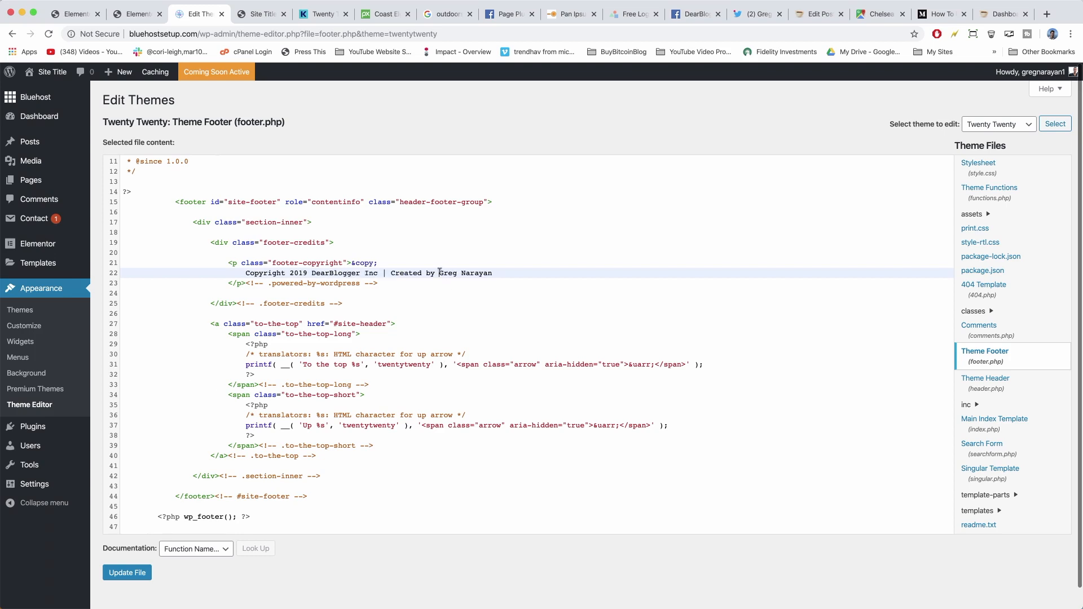
text(<a)
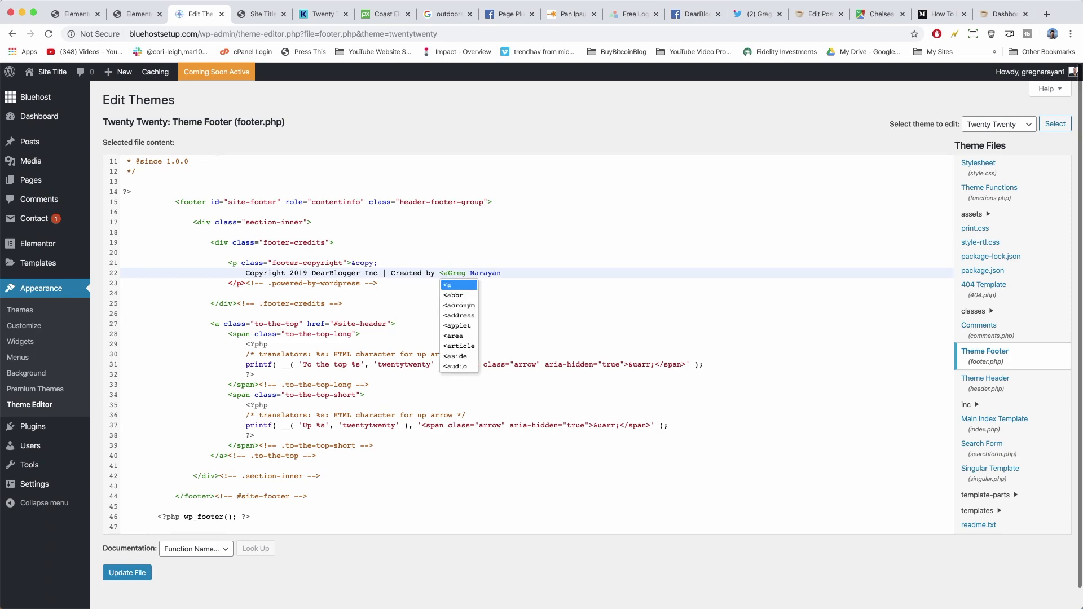
text( href)
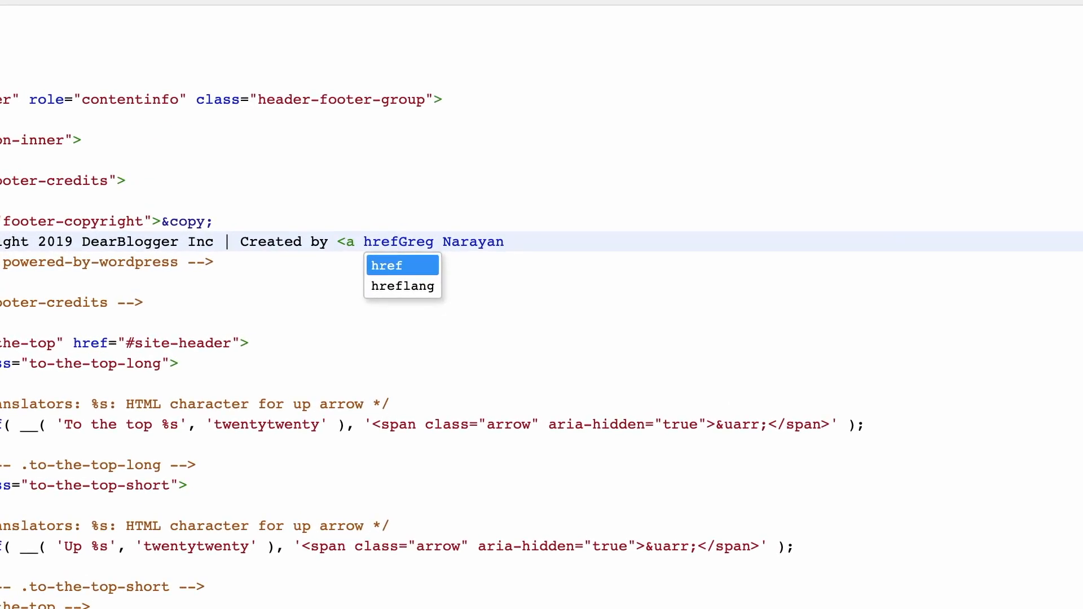
text(=")
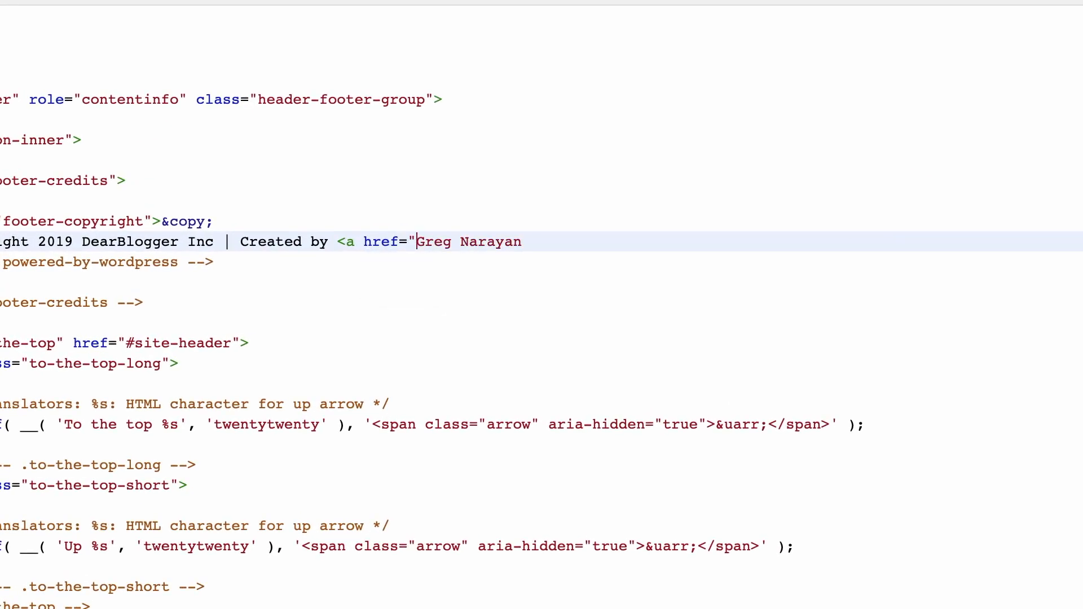
text("></a>)
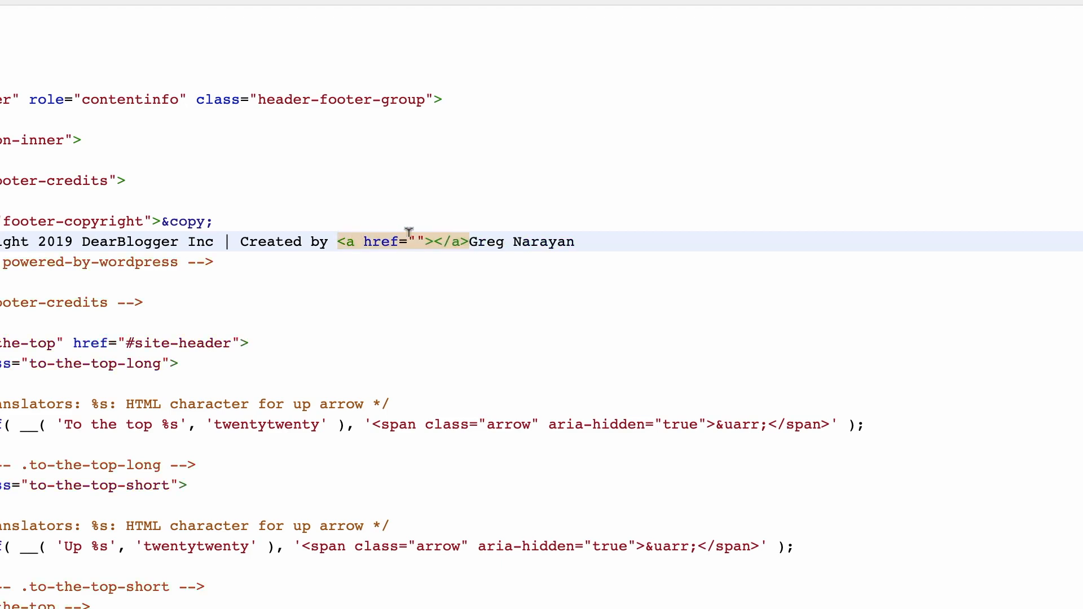
double_click(539, 234)
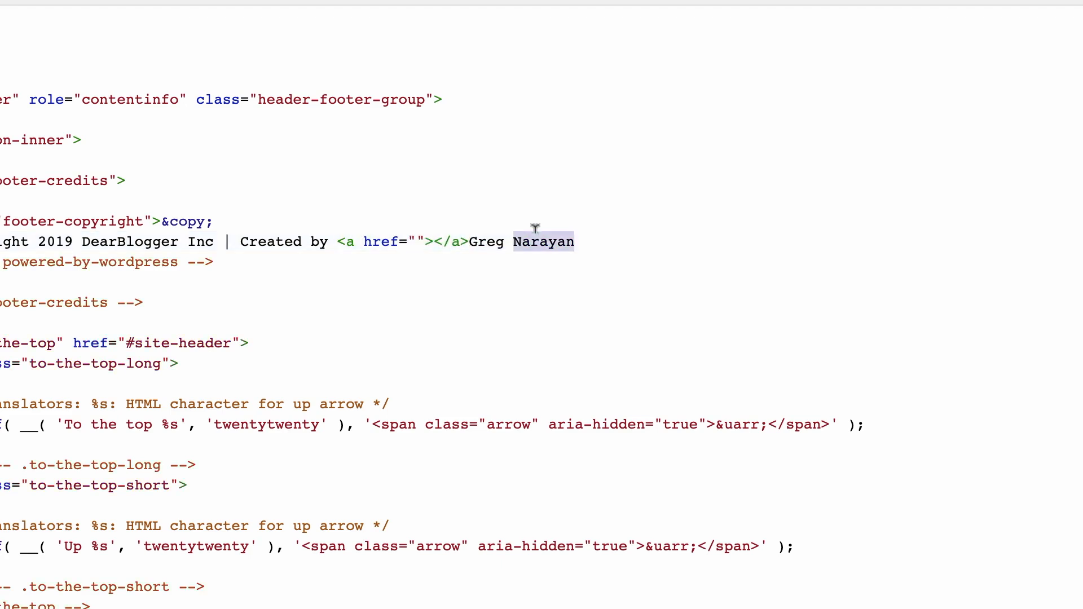
key(BackSpace)
key(BackSpace)
key(BackSpace)
key(BackSpace)
key(BackSpace)
key(BackSpace)
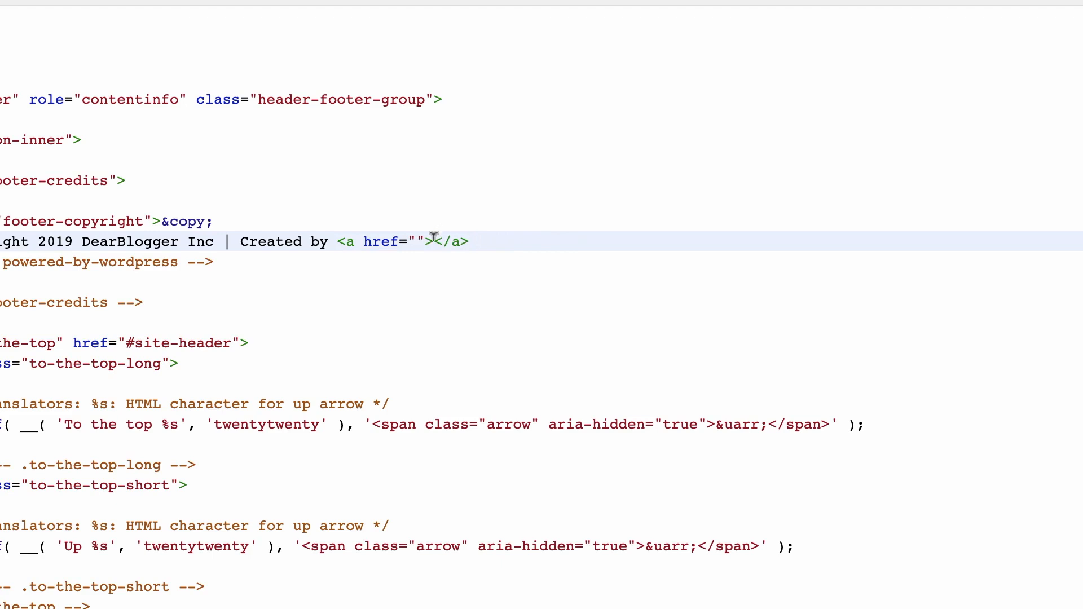
click(434, 238)
text(Greg Naraya)
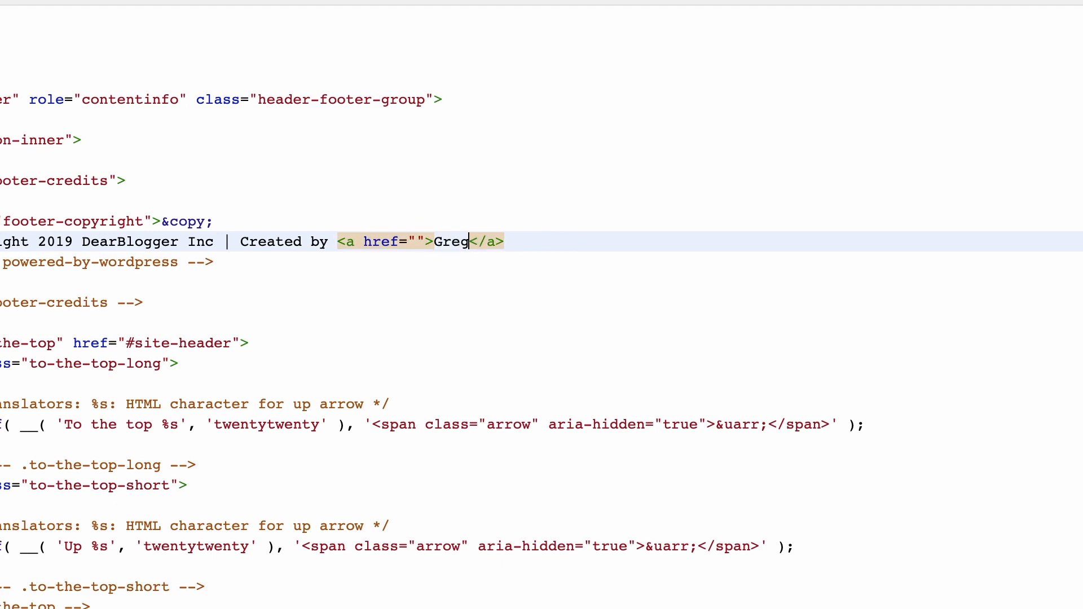
text(n)
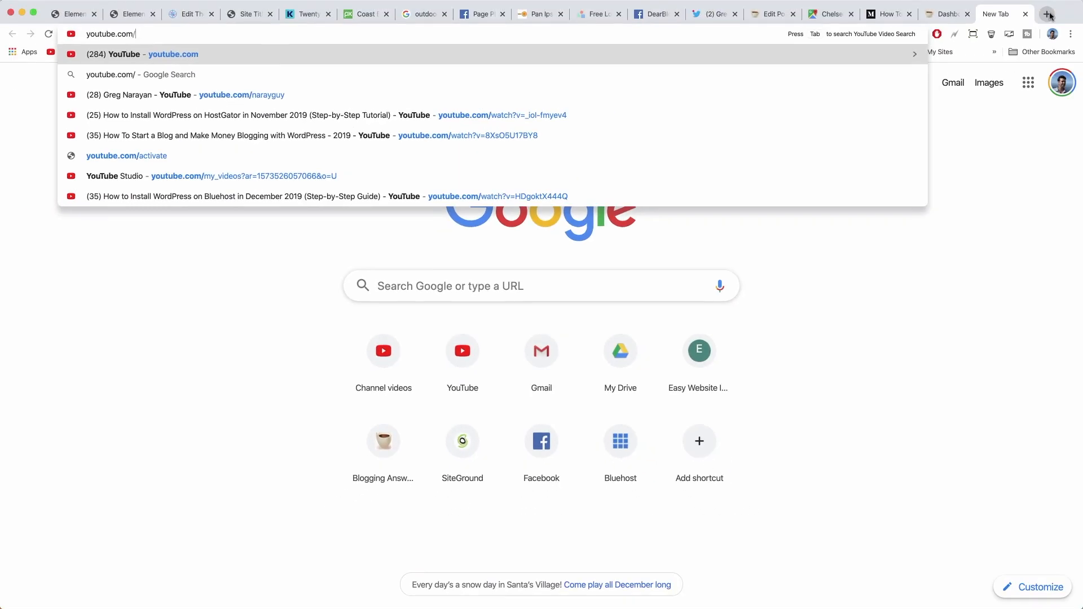
Open the creator's YouTube channel, copy its web address, and go back to the WordPress editor tab.
text(naray)
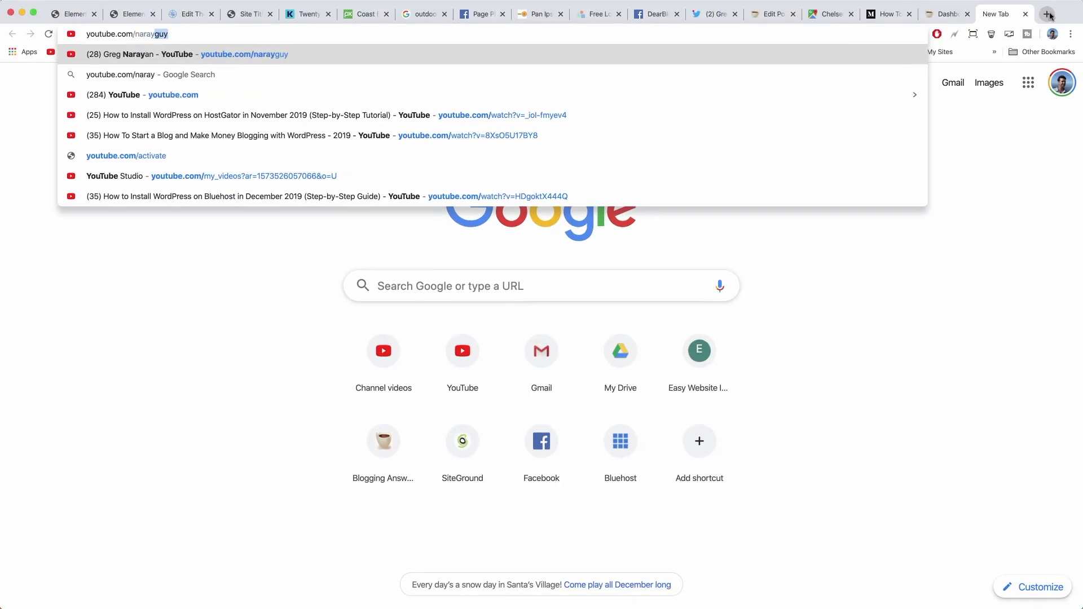
key(Return)
click(153, 34)
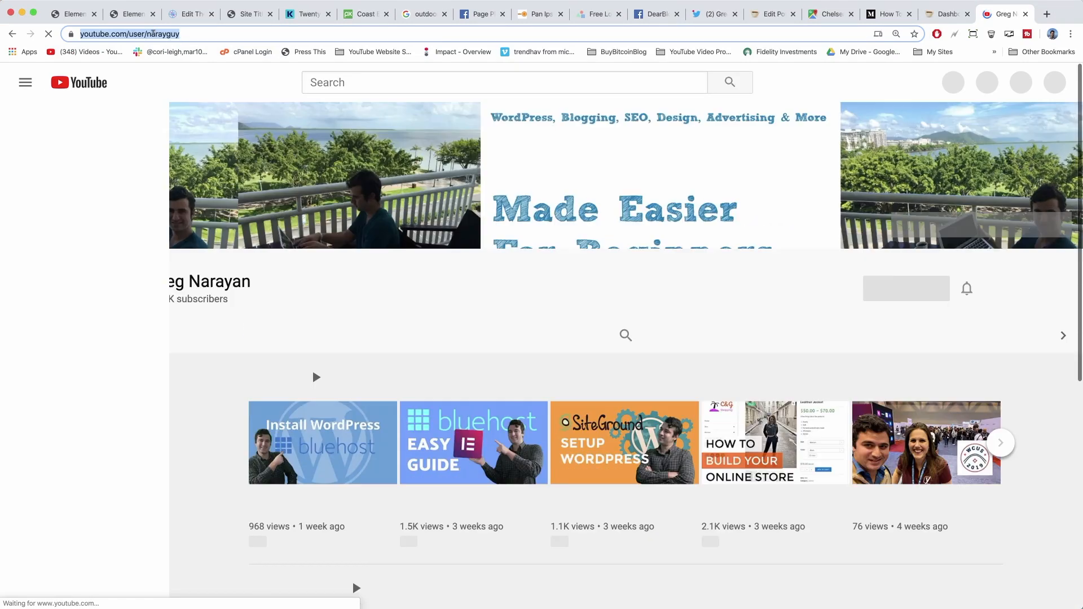
right_click(153, 34)
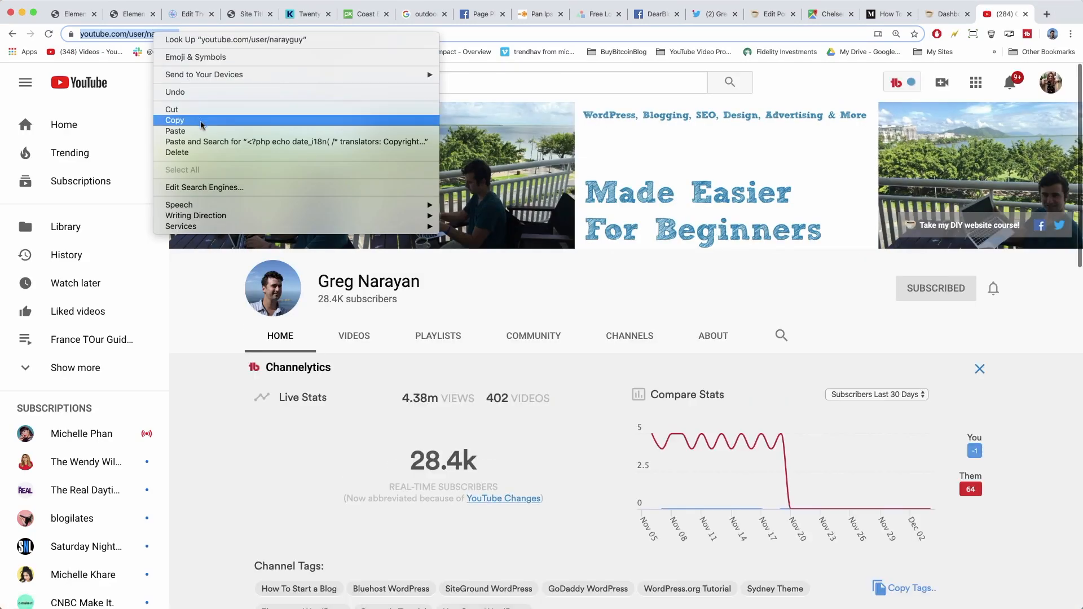
click(201, 122)
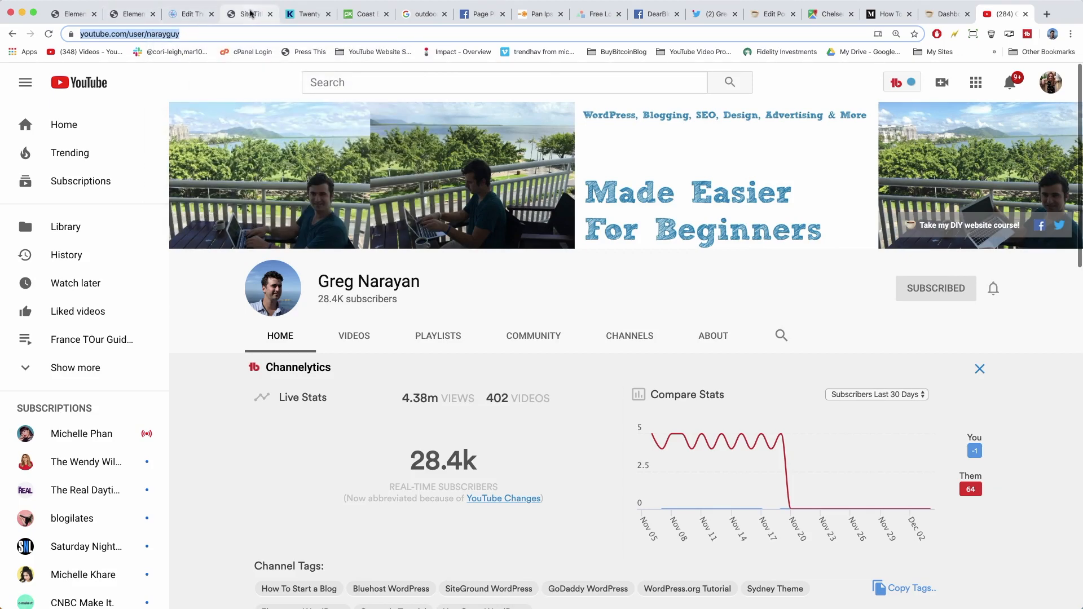
click(225, 14)
click(131, 14)
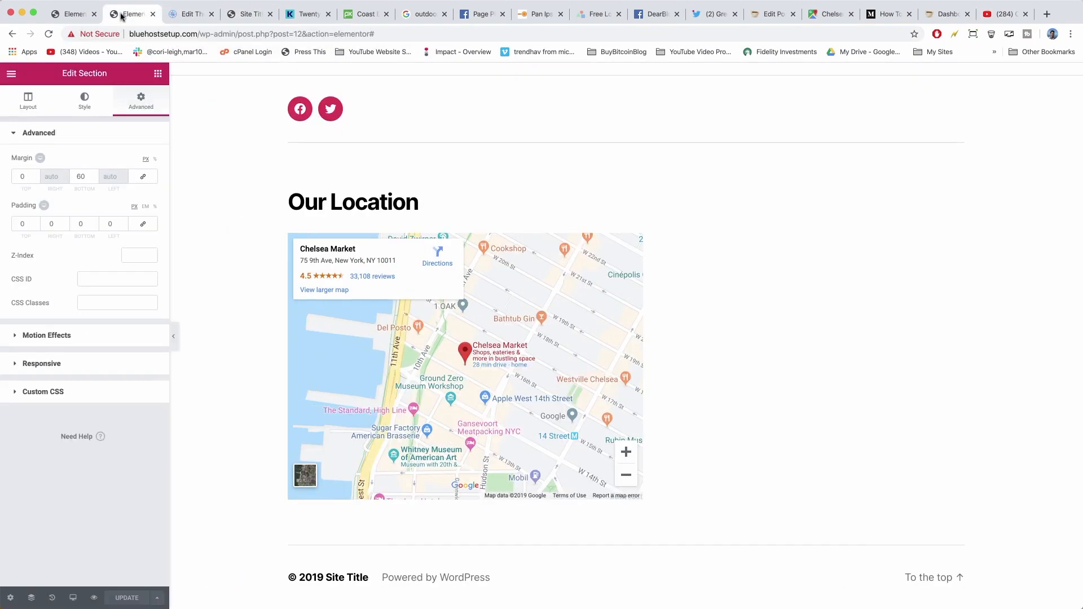
Paste the YouTube channel URL into the link's href, add target="_blank", save footer.php, and reload the live site.
click(184, 17)
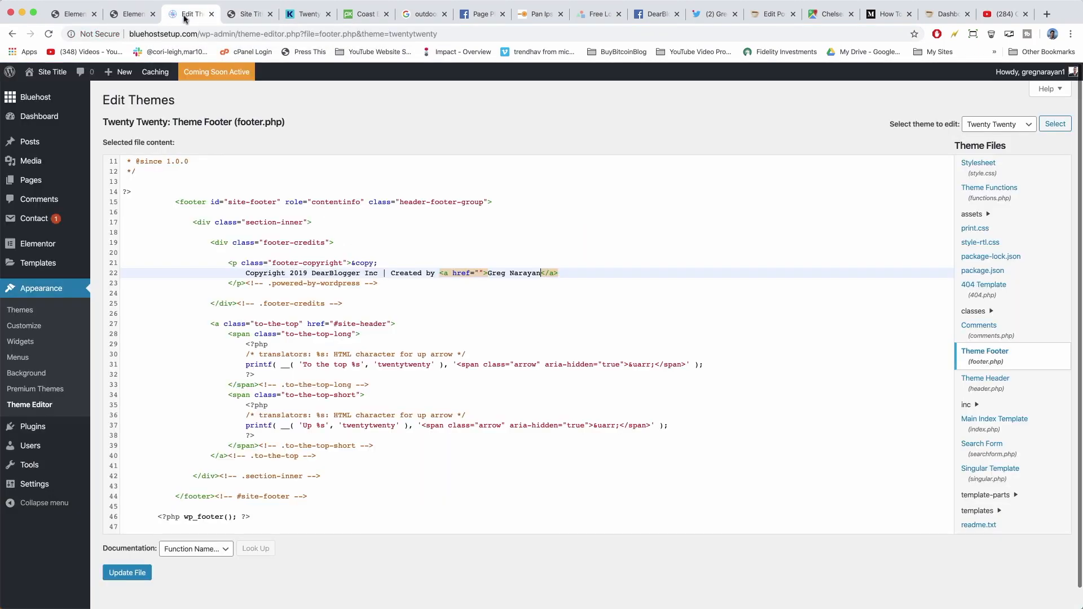
right_click(480, 271)
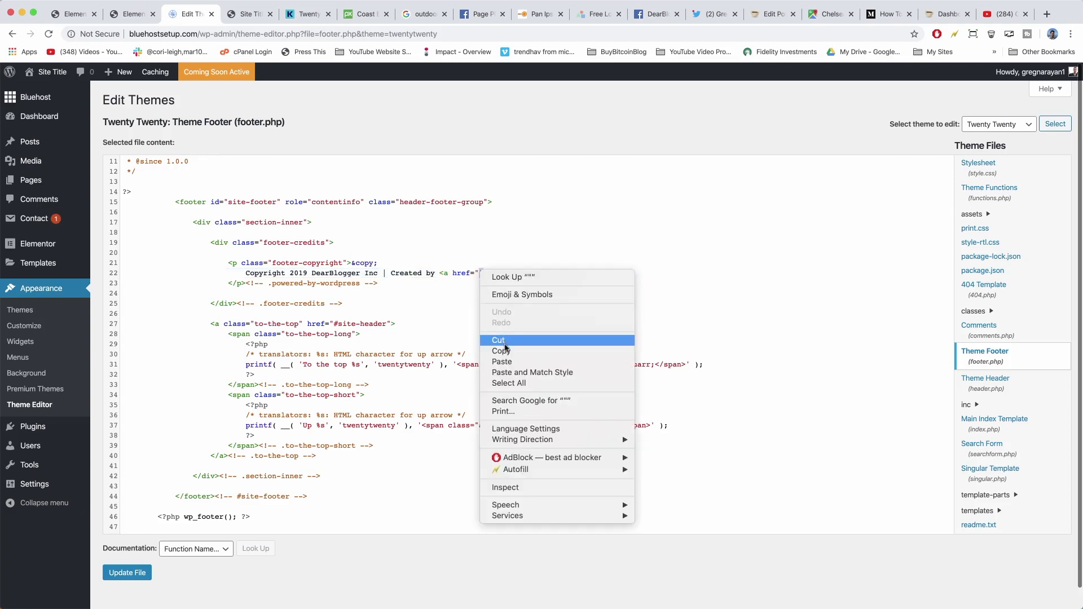
click(509, 363)
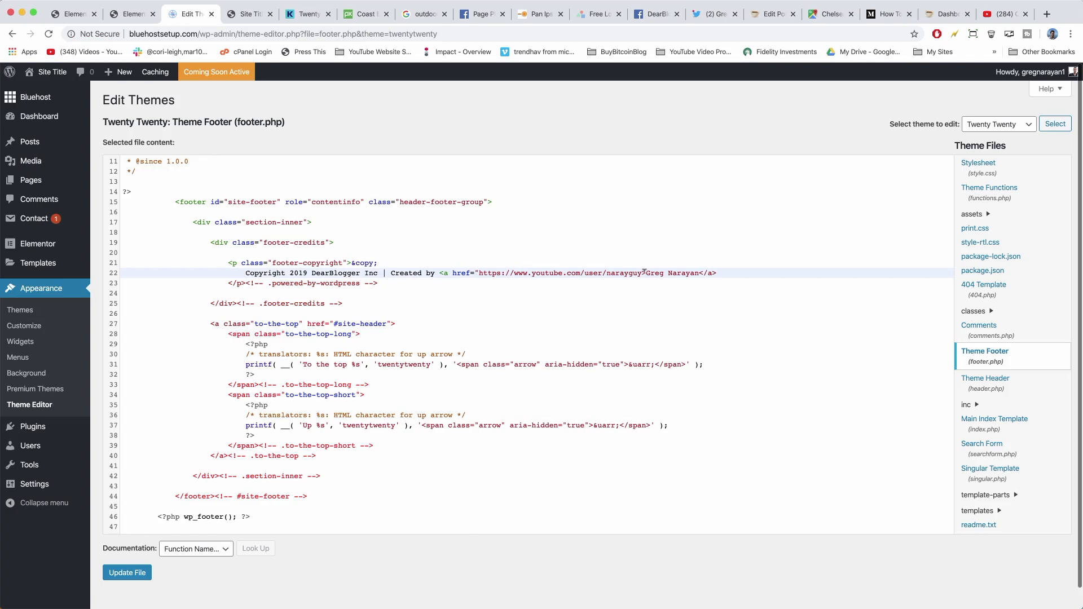
text(" target=)
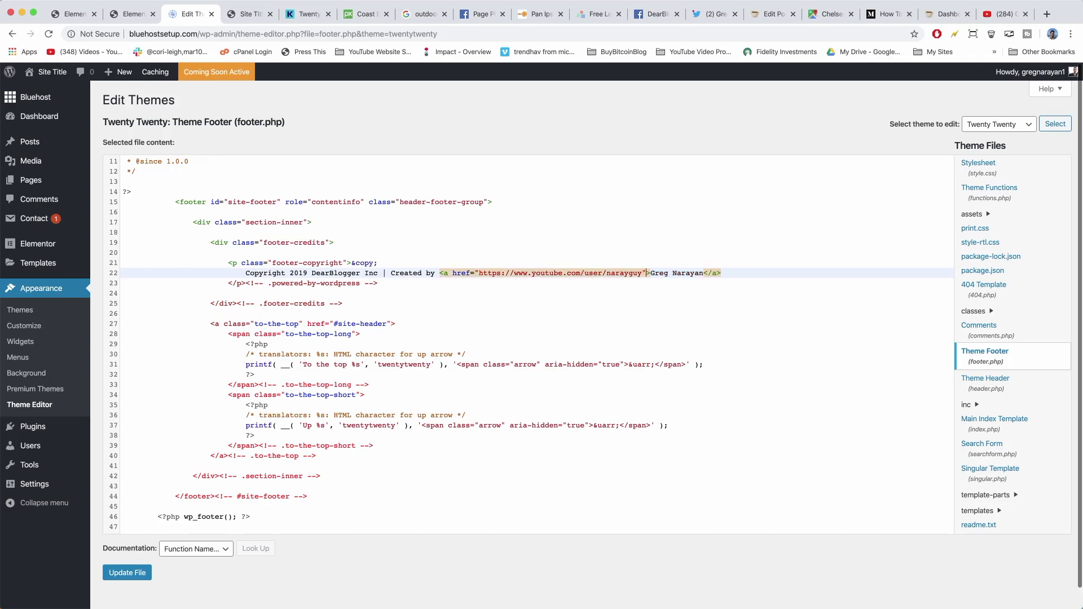
text("")
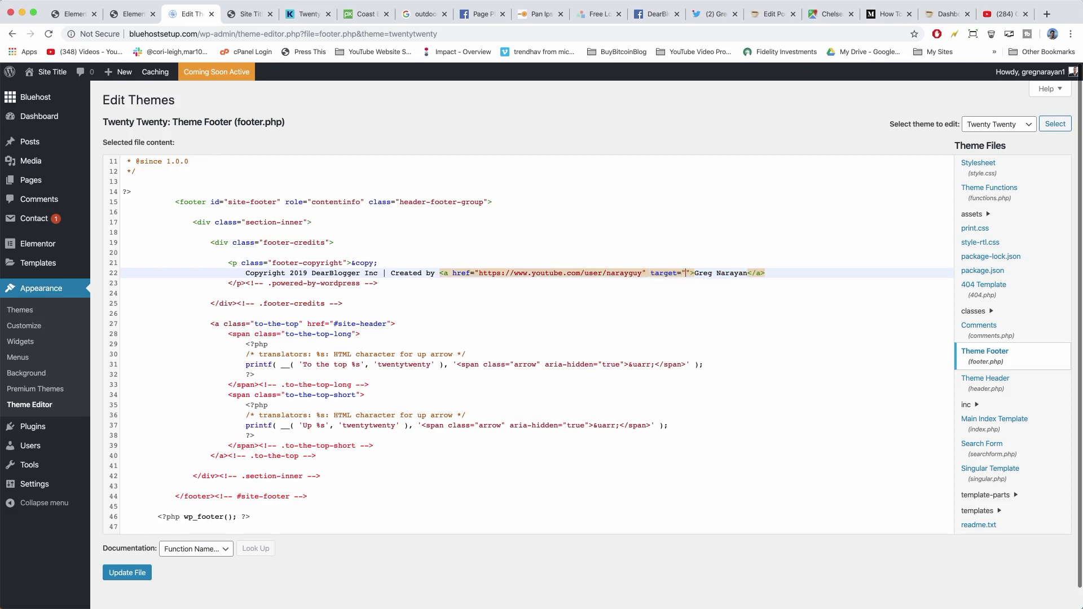
text(_blank)
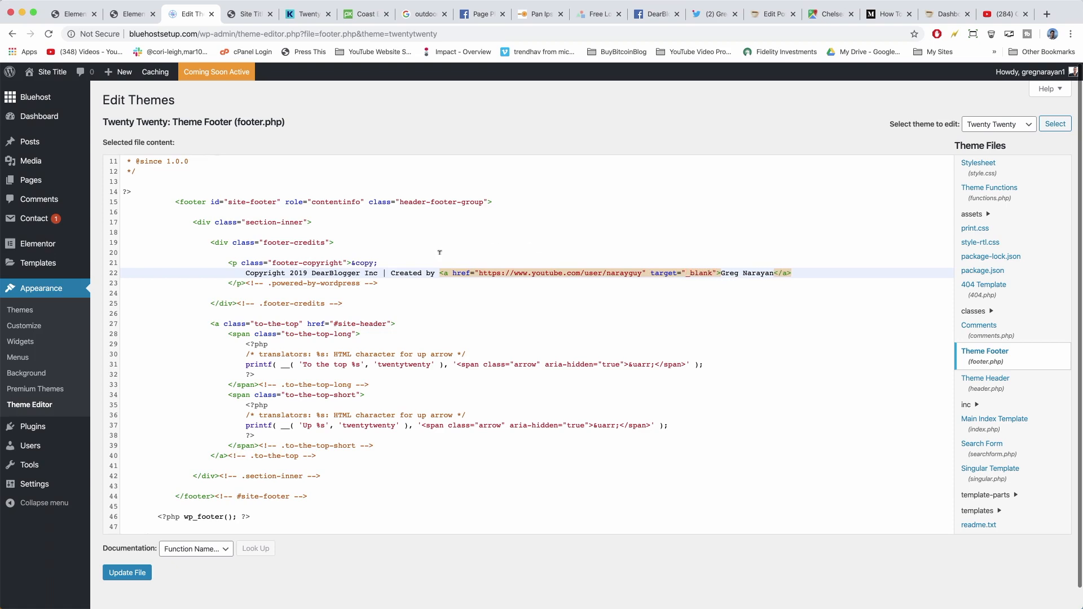
click(129, 573)
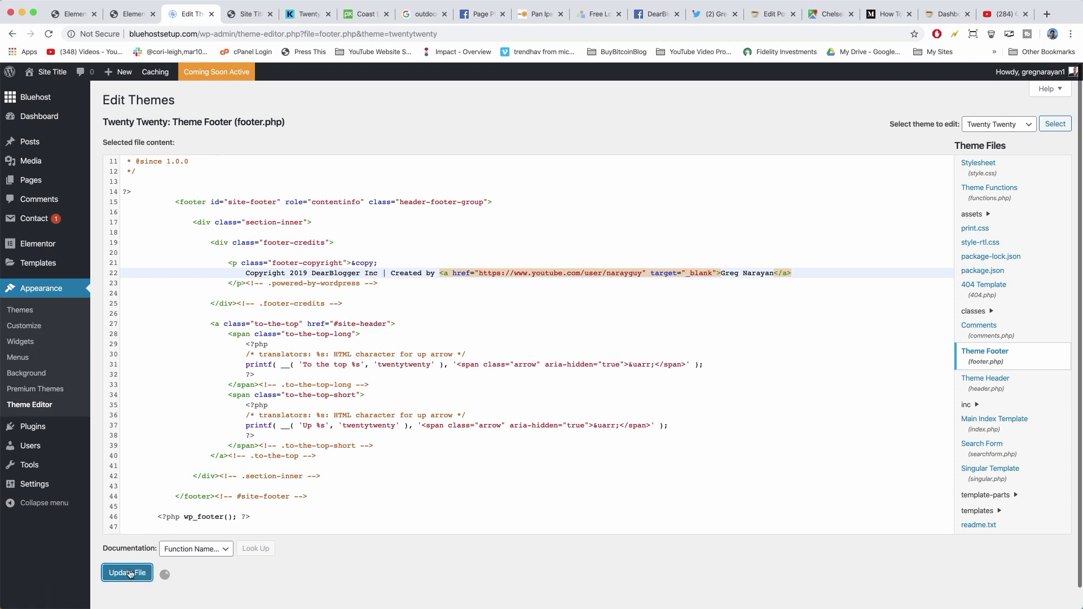
click(237, 15)
click(49, 34)
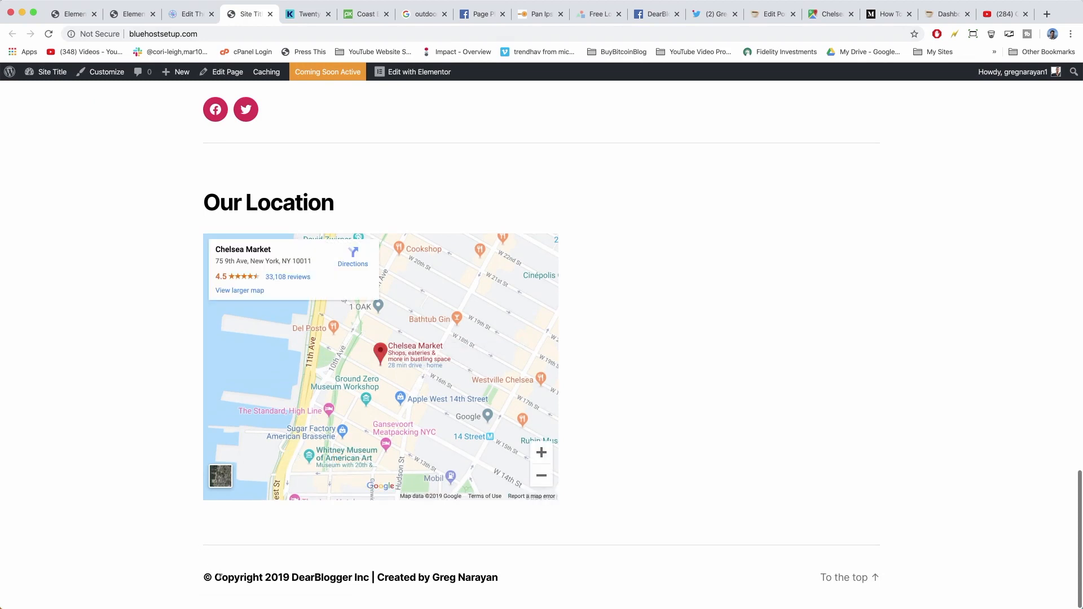
Test the footer credit link to the YouTube channel, reload the live site, and clear the browser cache.
click(451, 580)
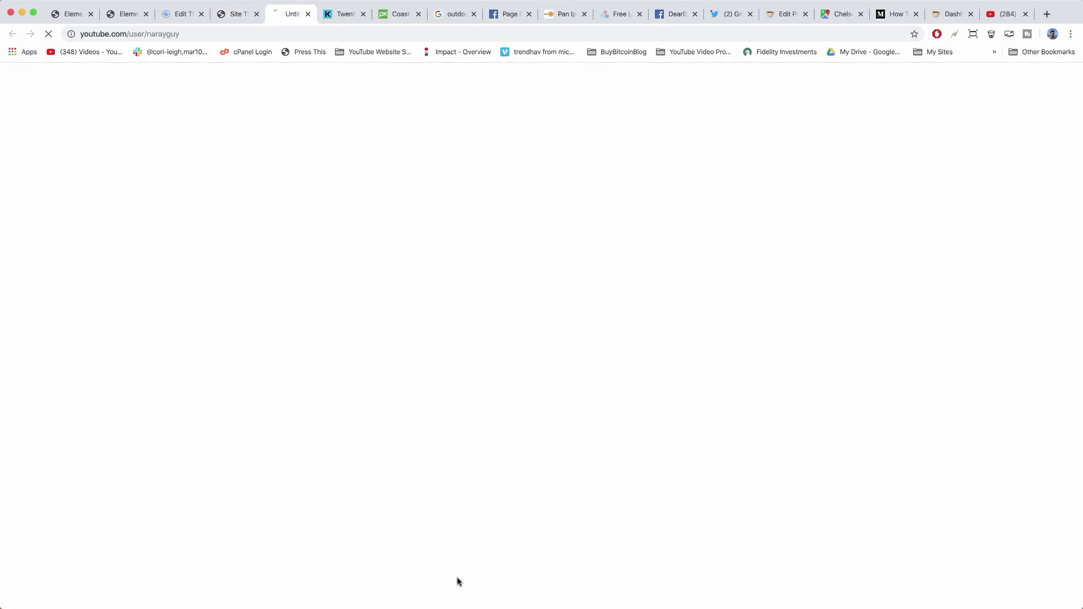
click(312, 13)
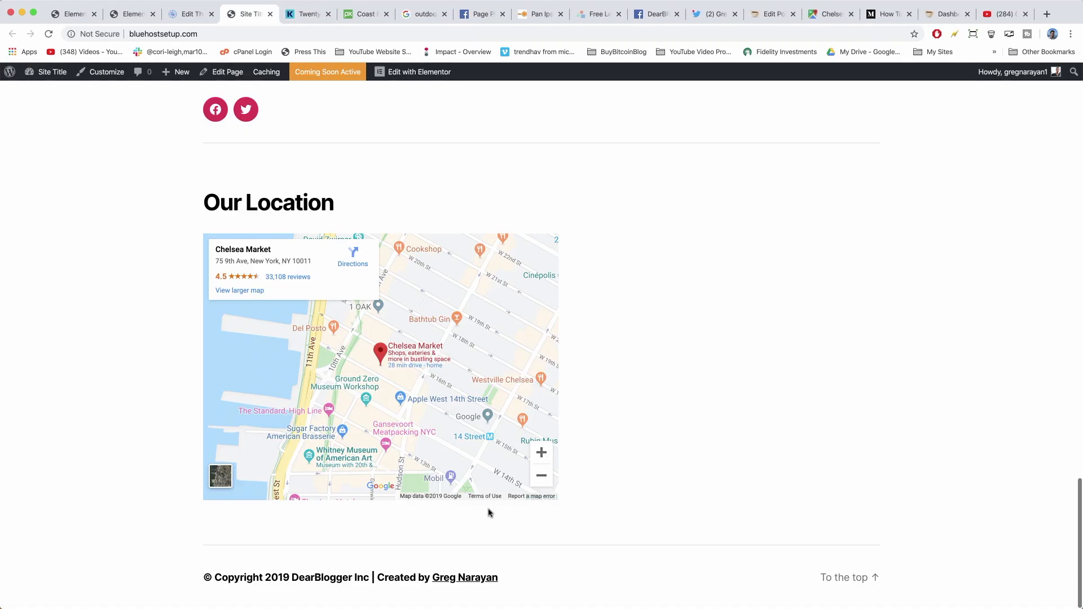
scroll(569, 568, up, 20)
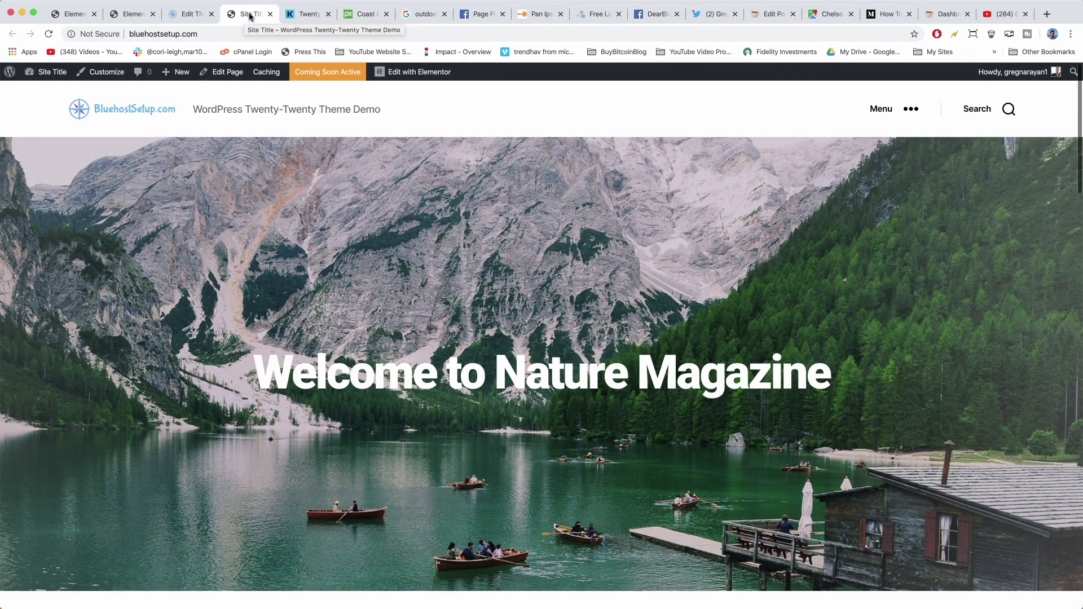
click(48, 35)
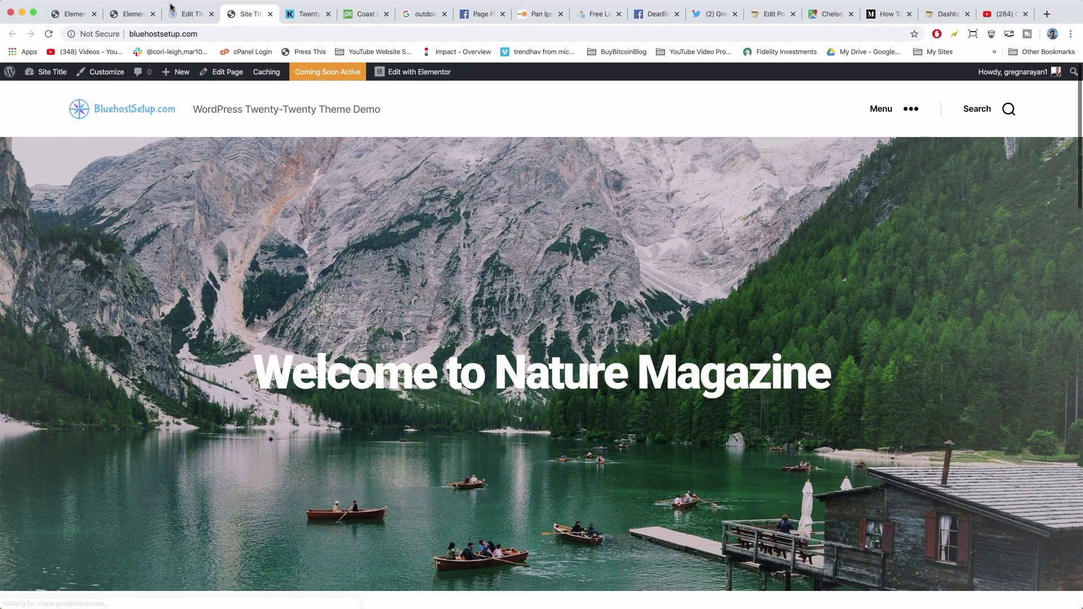
click(185, 15)
click(250, 18)
click(991, 35)
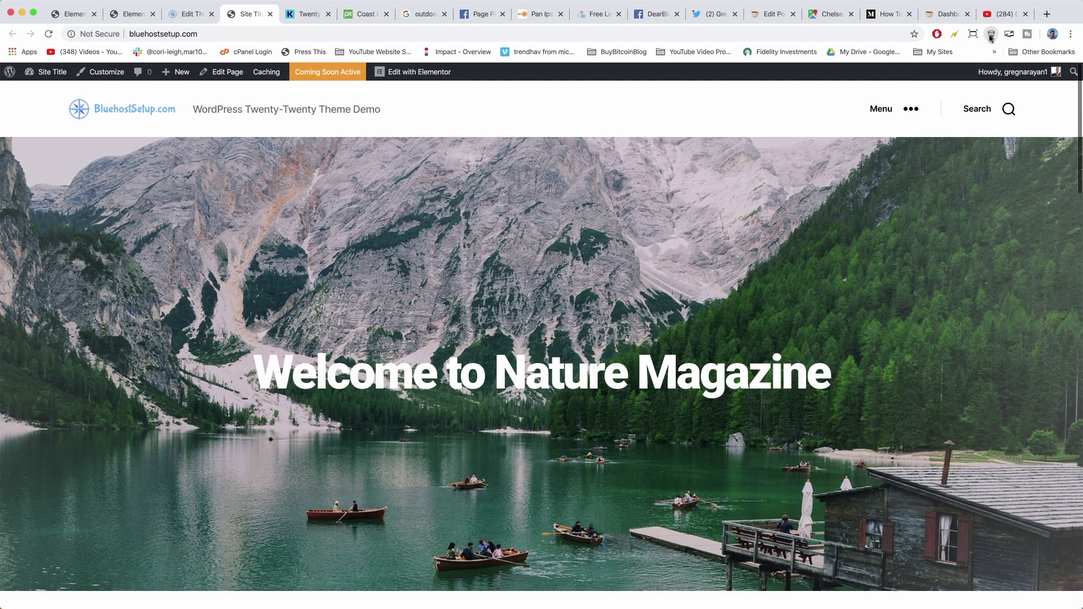
Clear the cache again and review the Clear Cache Shortcut extension's details before returning to the live site.
click(992, 35)
right_click(992, 35)
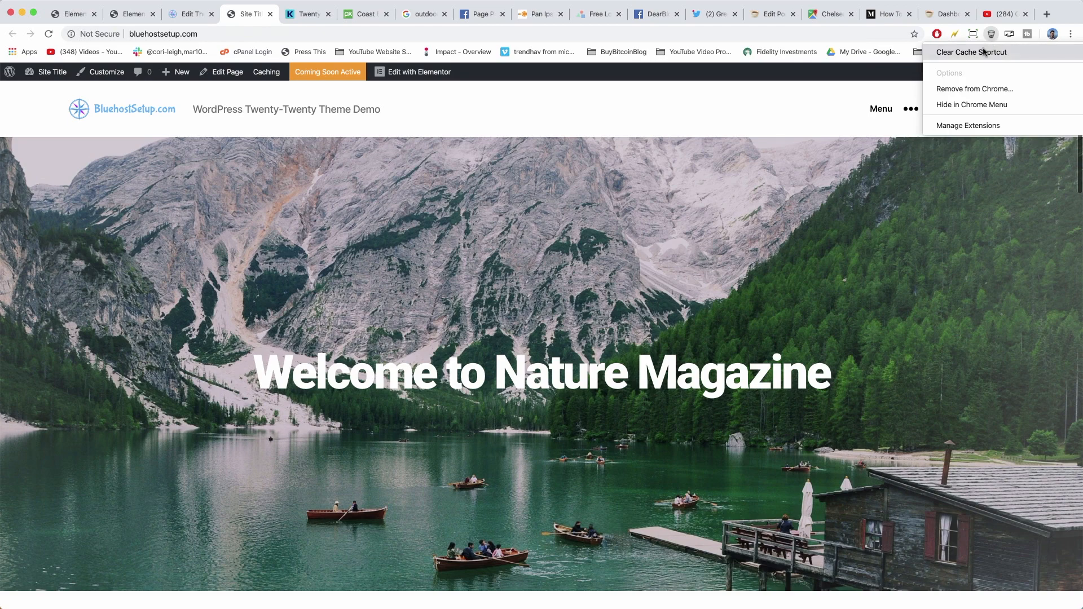
click(987, 126)
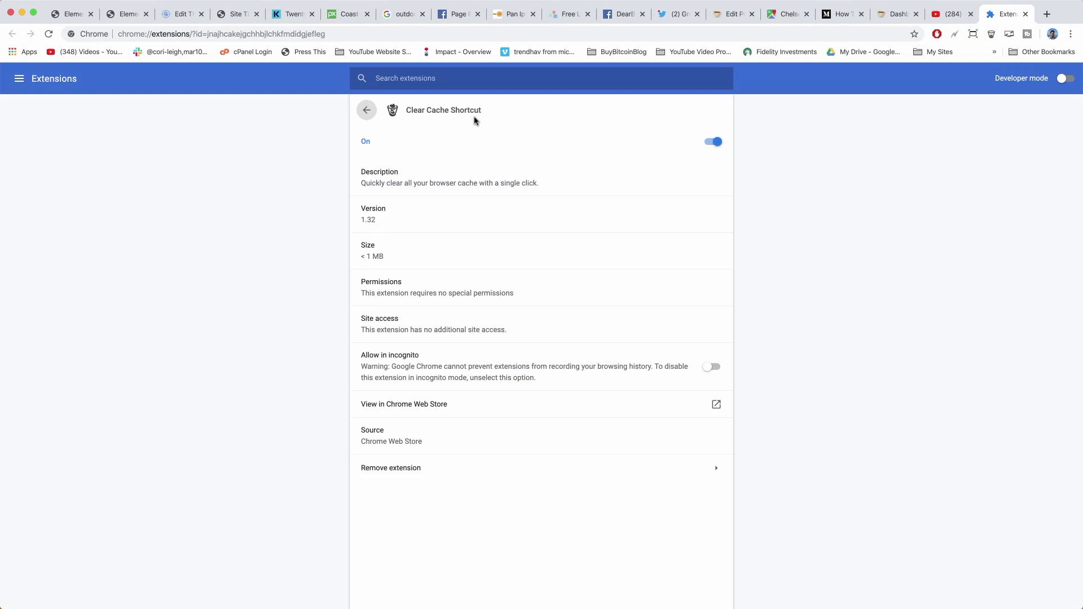
drag(403, 109, 488, 116)
key(ctrl+w)
click(246, 14)
click(992, 34)
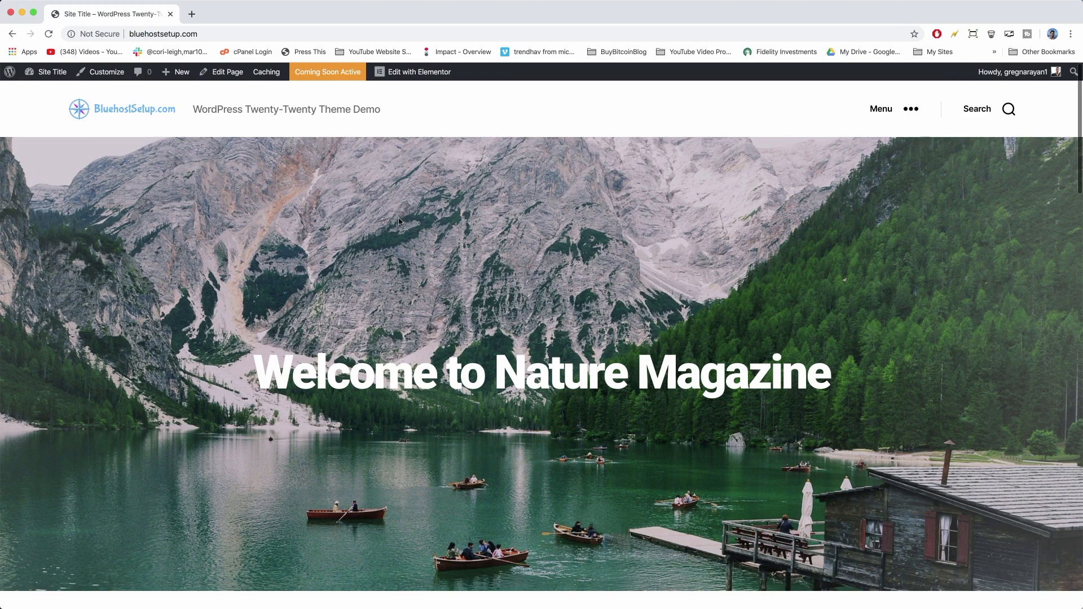
Scroll through the live homepage, then open the Coming Soon Active status in the admin bar.
scroll(443, 388, down, 12)
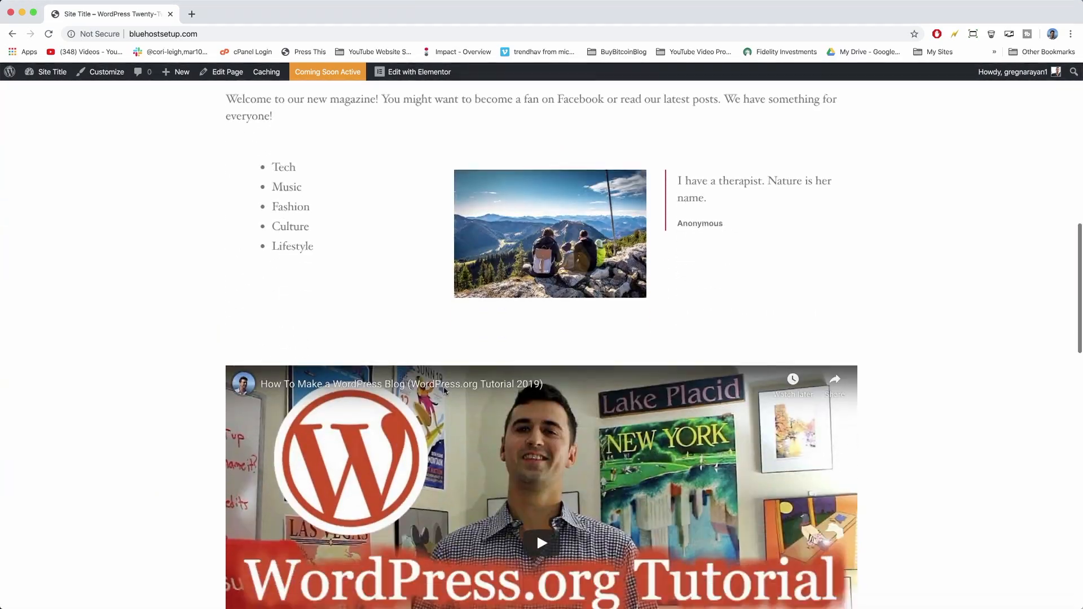
scroll(444, 390, down, 15)
scroll(444, 391, up, 14)
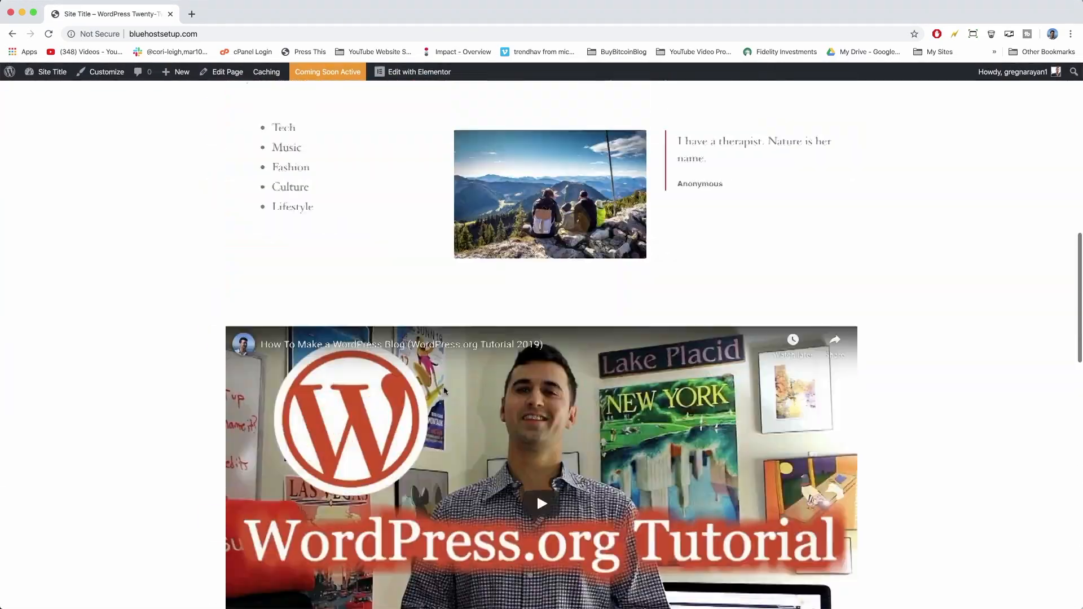
scroll(444, 390, up, 15)
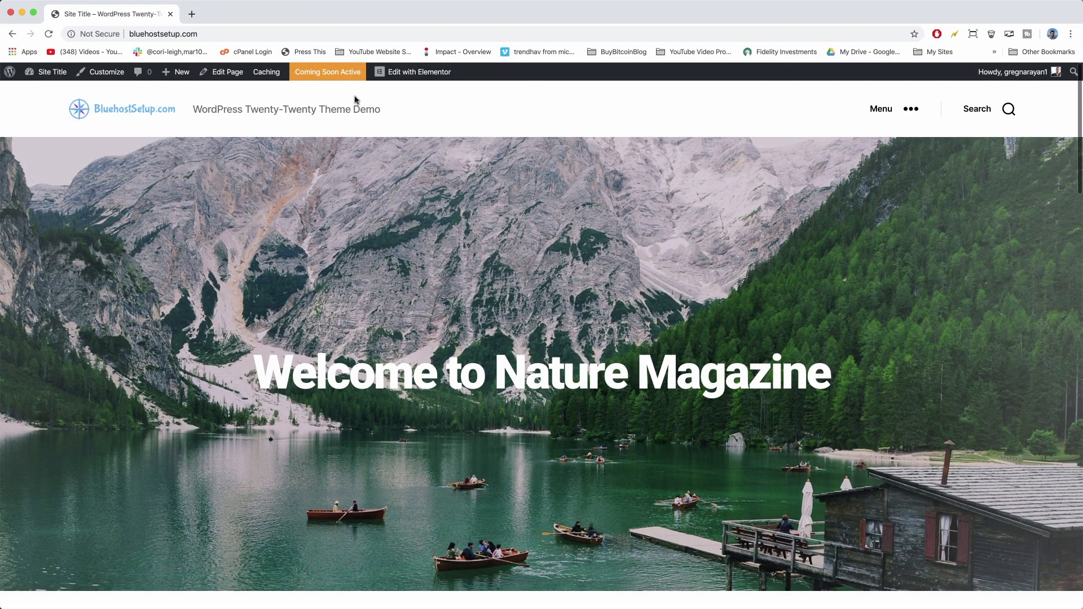
click(333, 72)
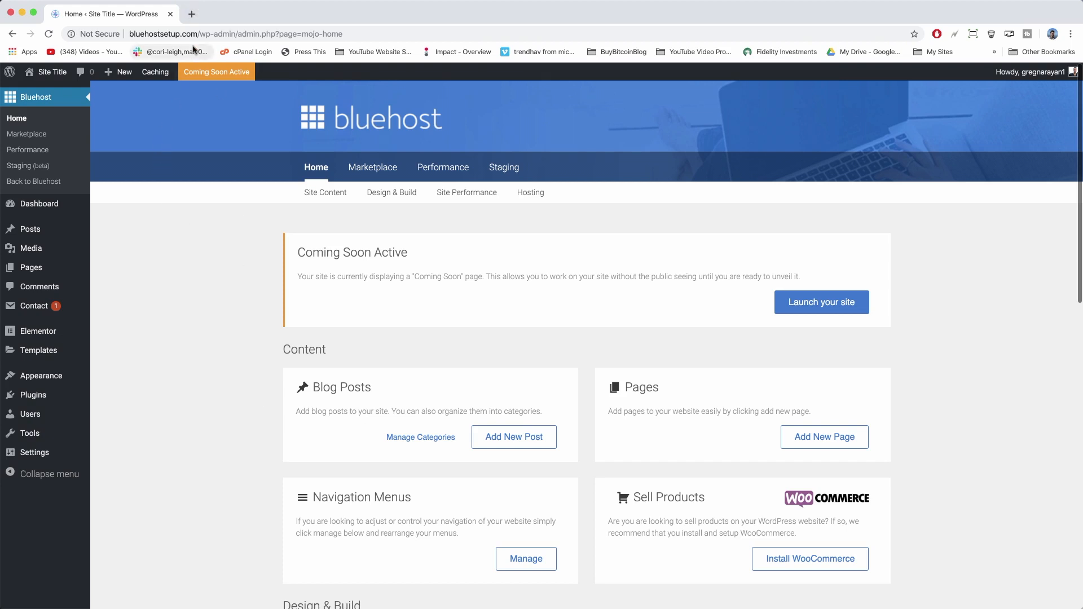
key(super+shift+n)
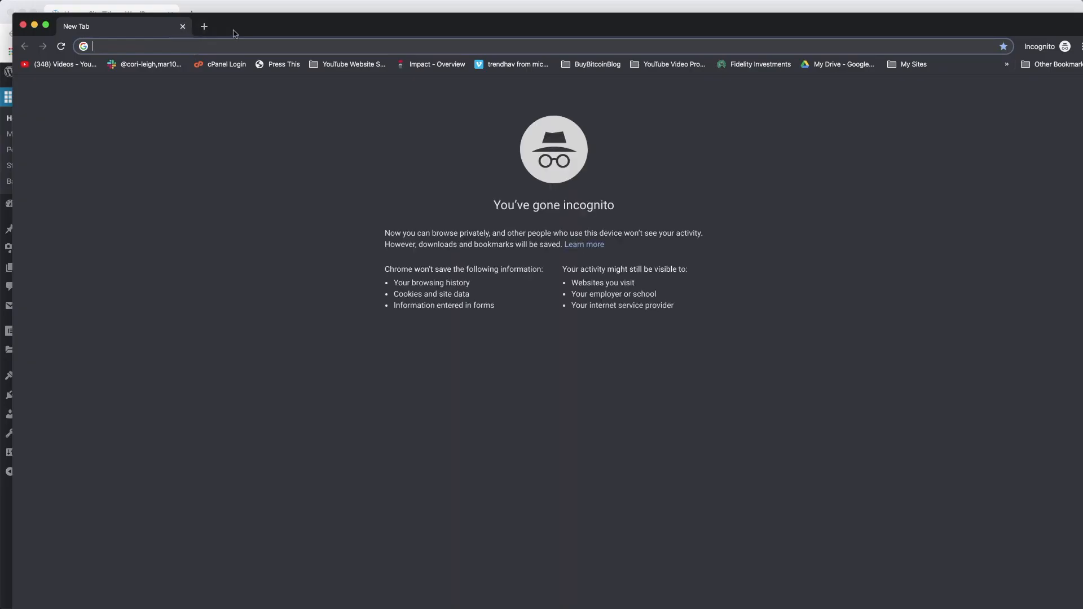
drag(228, 30, 223, 19)
text(blue)
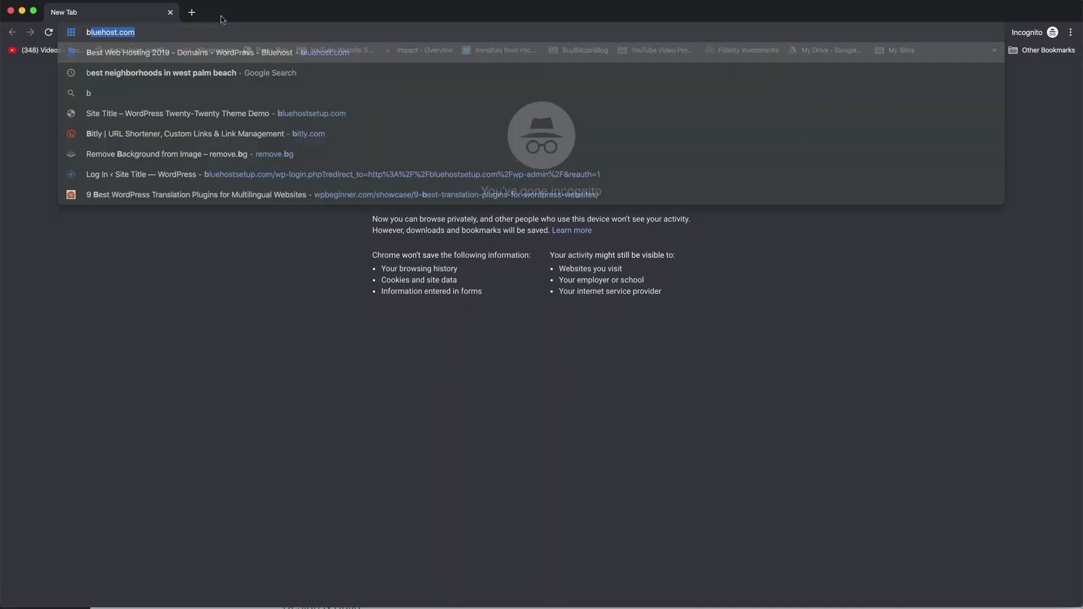
text(host)
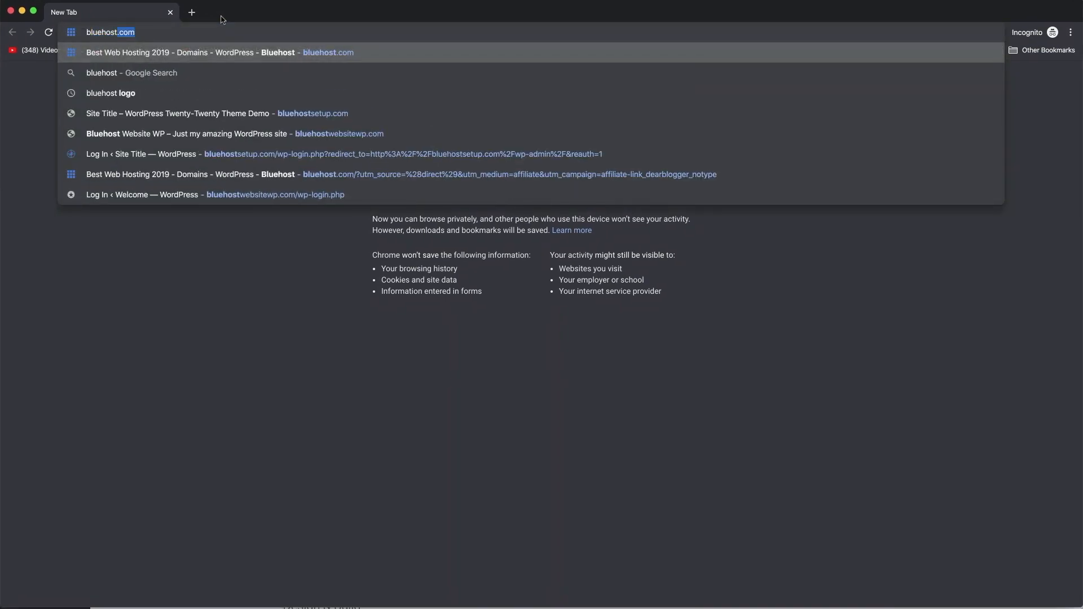
text(s)
key(Return)
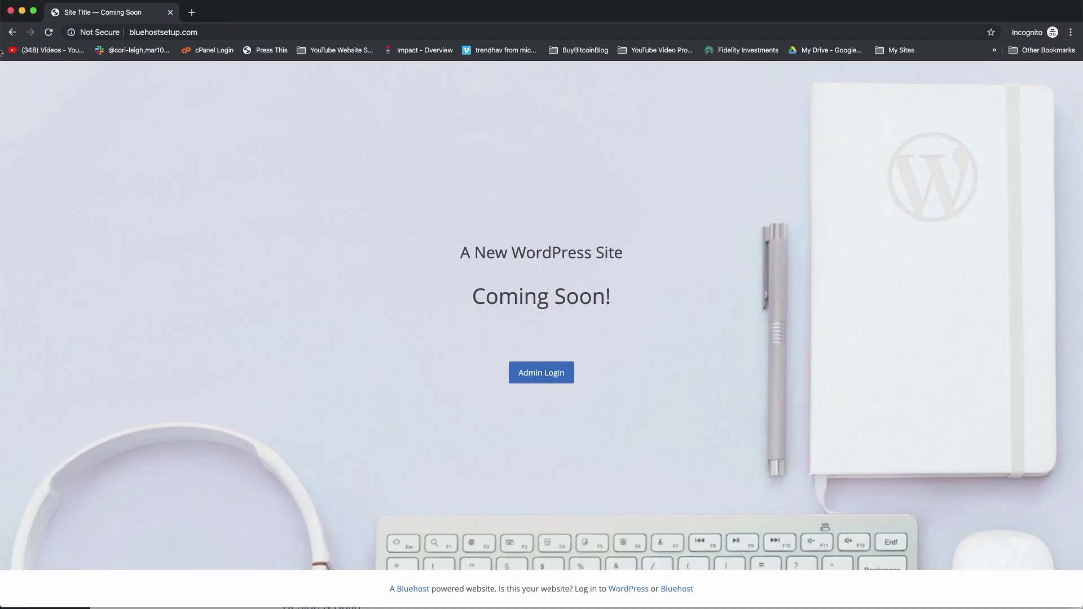
click(11, 11)
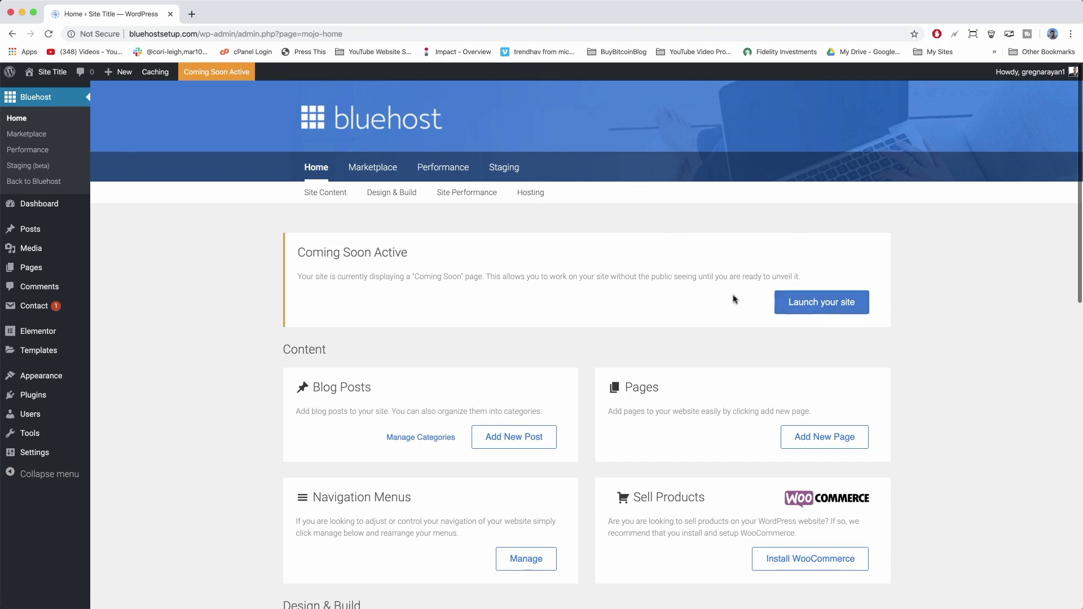
Launch the site out of Coming Soon mode and view the live homepage.
click(797, 307)
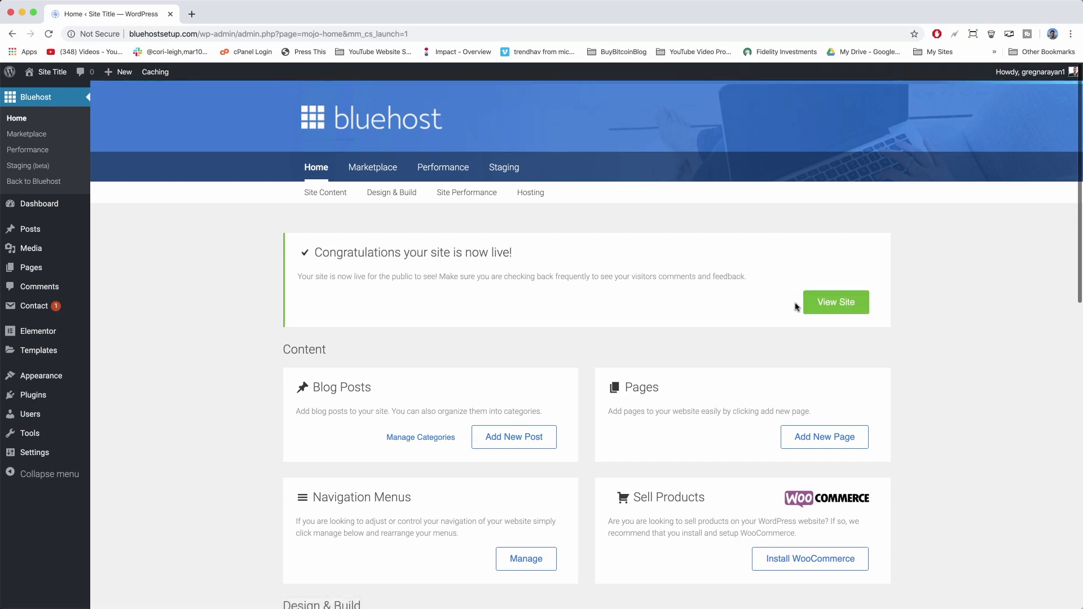
click(827, 308)
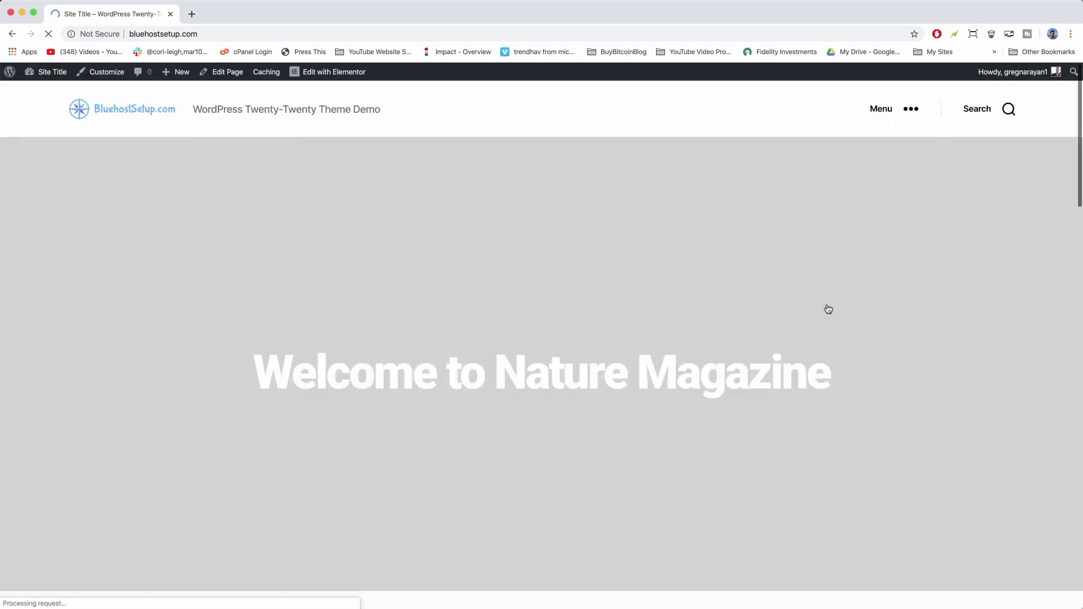